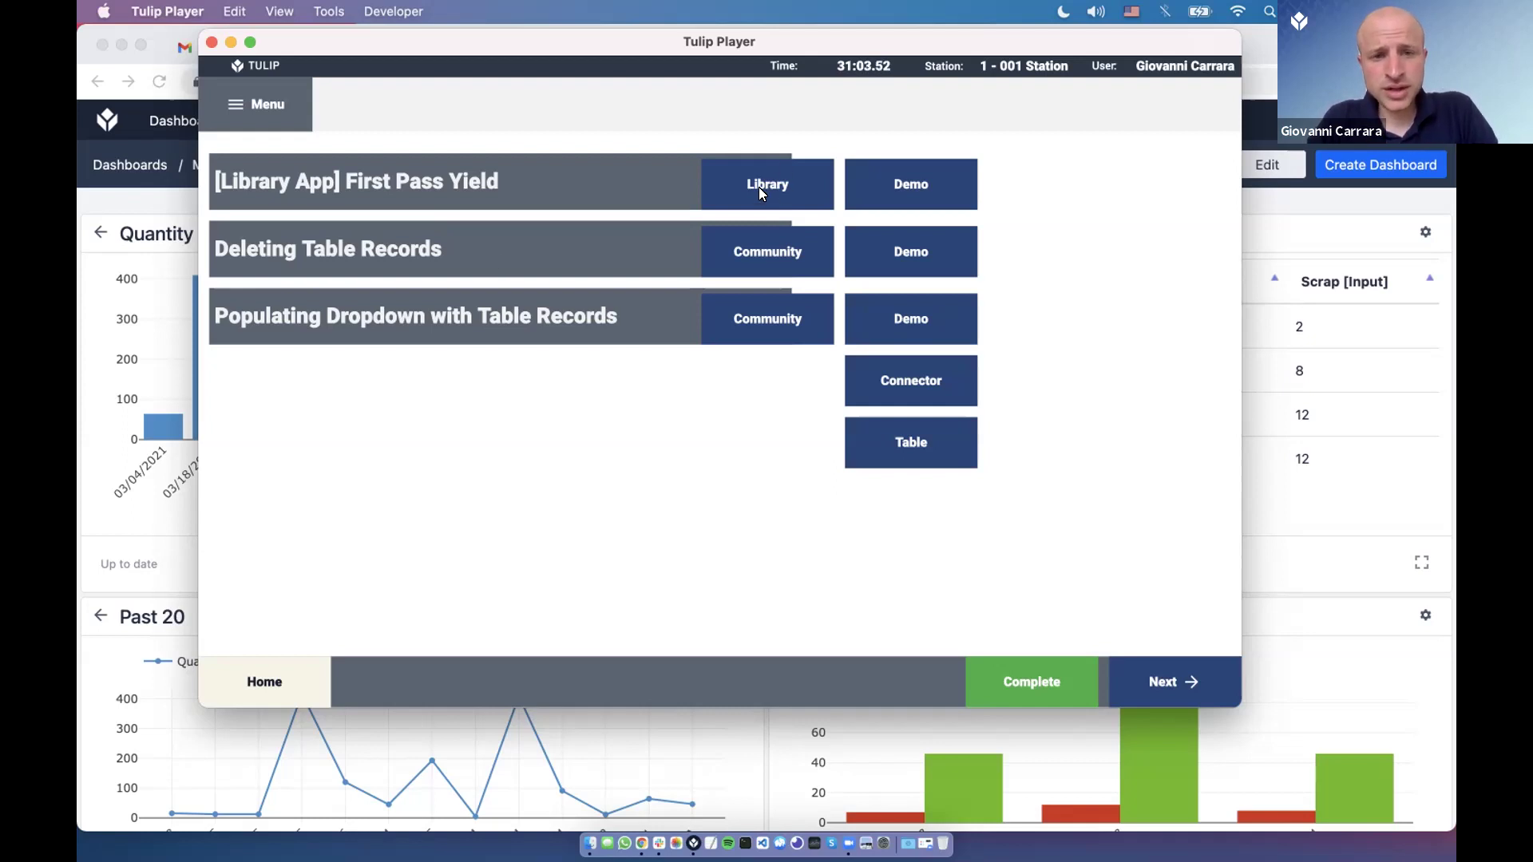
Bring up the First Pass Yield library page and scroll down to its demo video.
{"action": "key", "text": "super+Tab"}
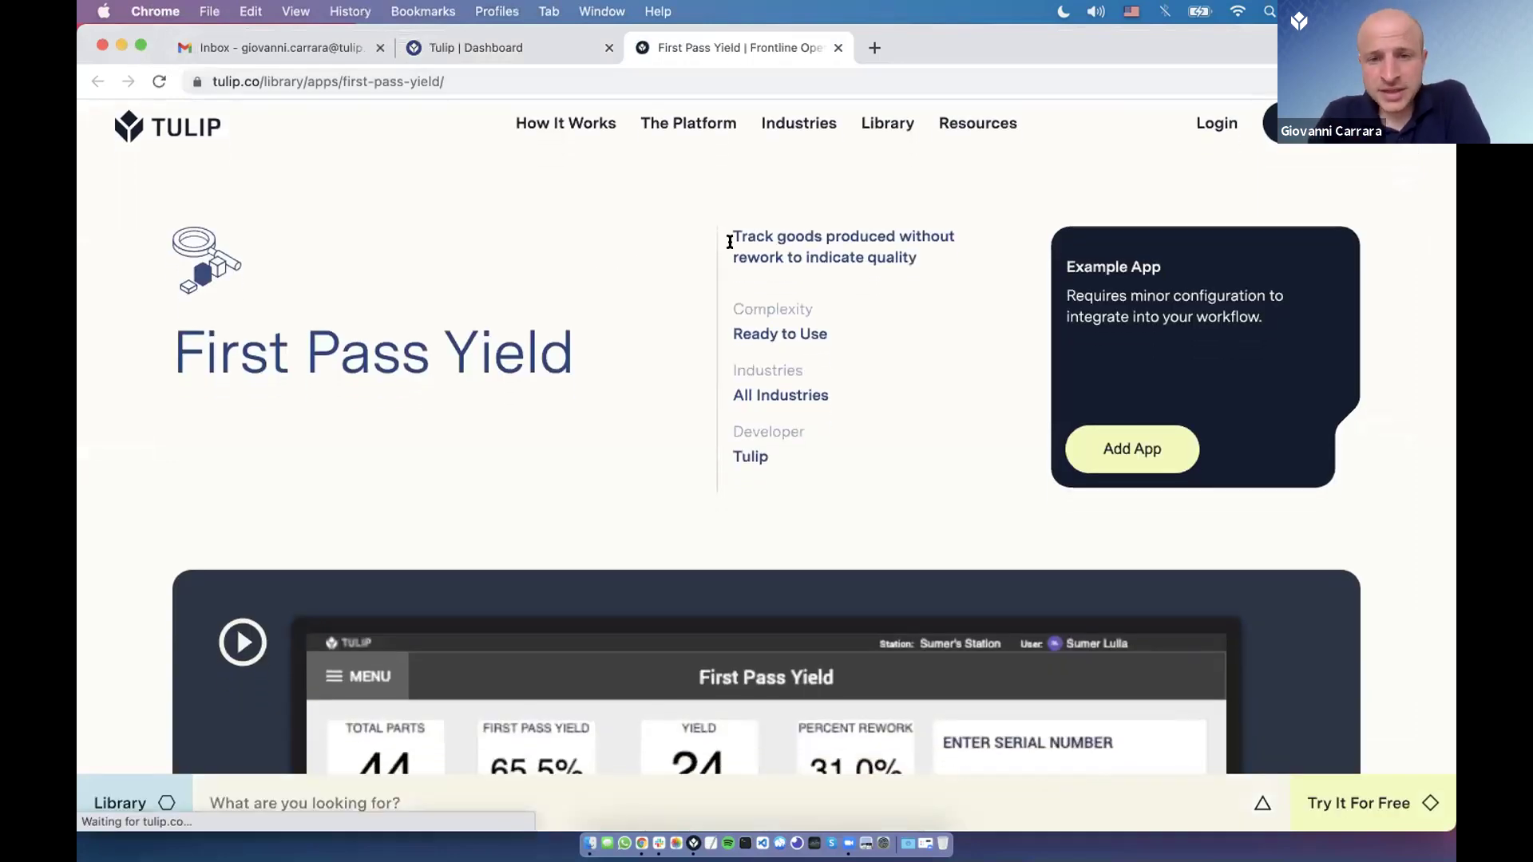
{"action": "left_click_drag", "start_coordinate": [729, 237], "coordinate": [756, 258]}
{"action": "left_click", "coordinate": [758, 247]}
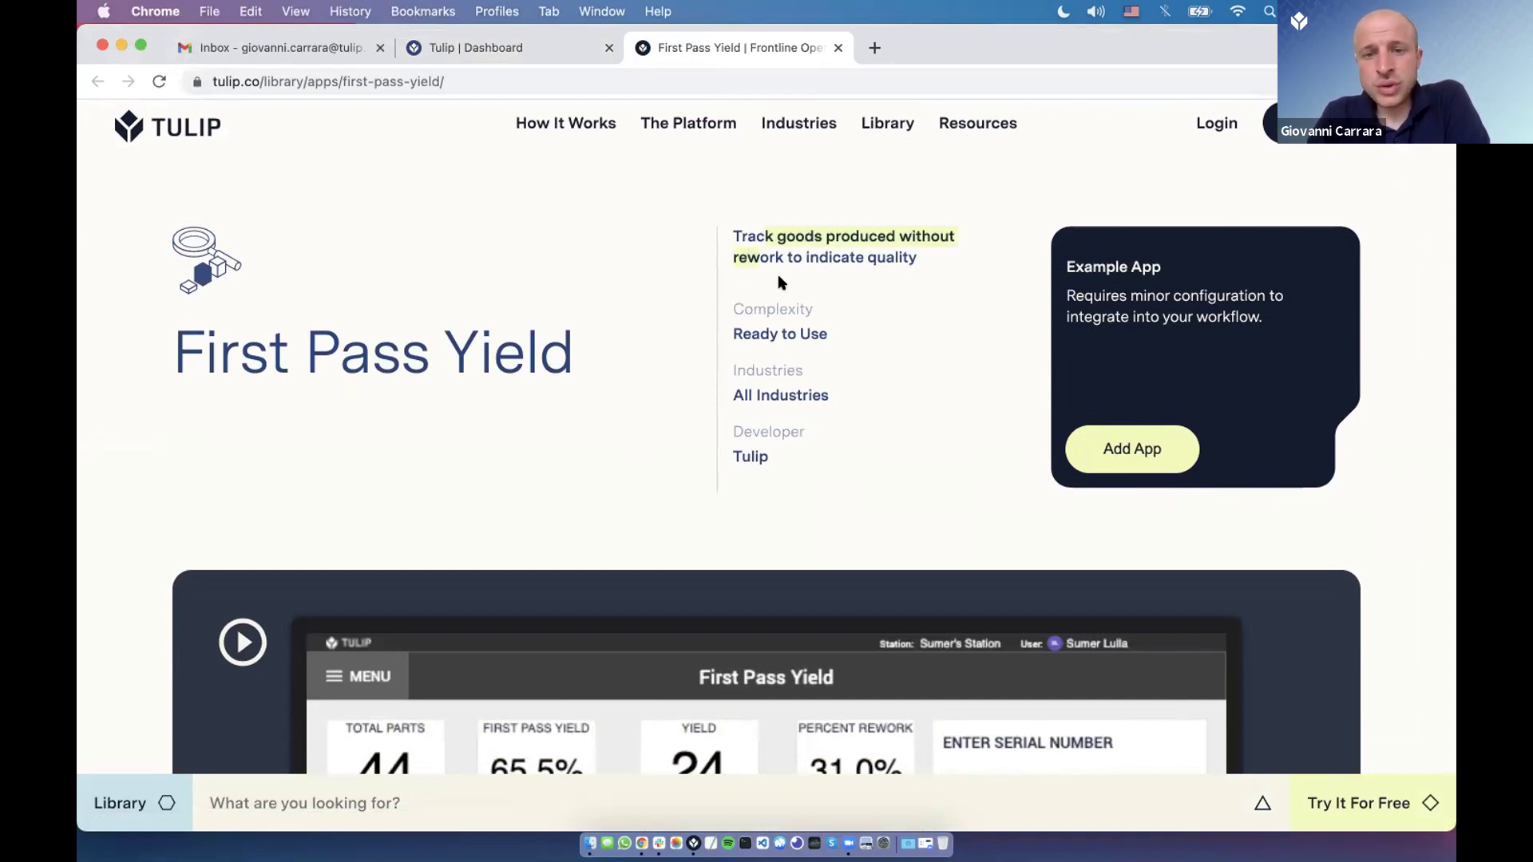
{"action": "scroll", "coordinate": [783, 281], "scroll_direction": "down", "scroll_amount": 5}
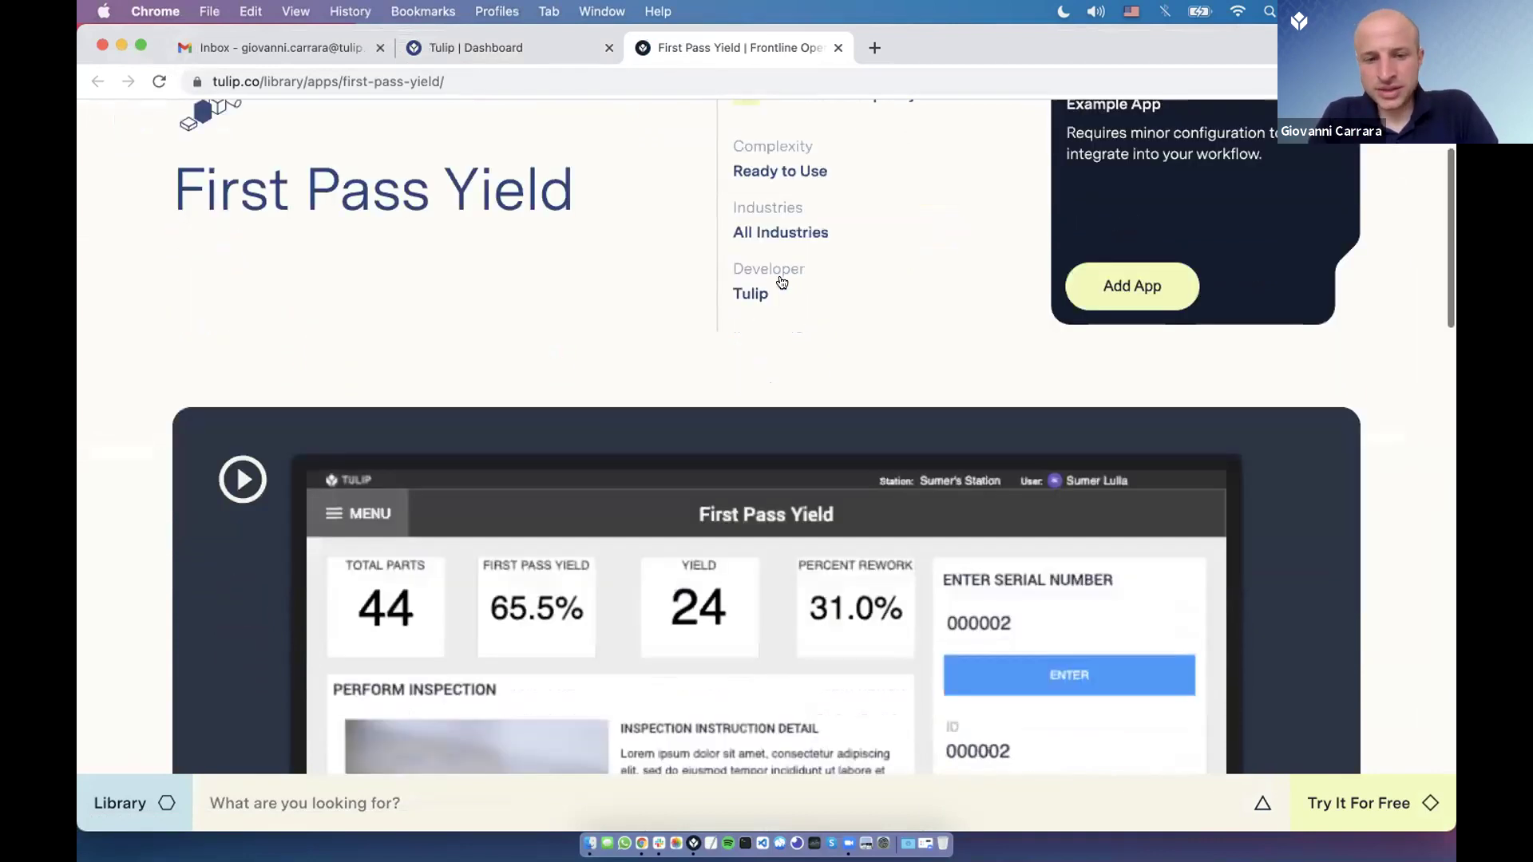
{"action": "scroll", "coordinate": [646, 288], "scroll_direction": "down", "scroll_amount": 2}
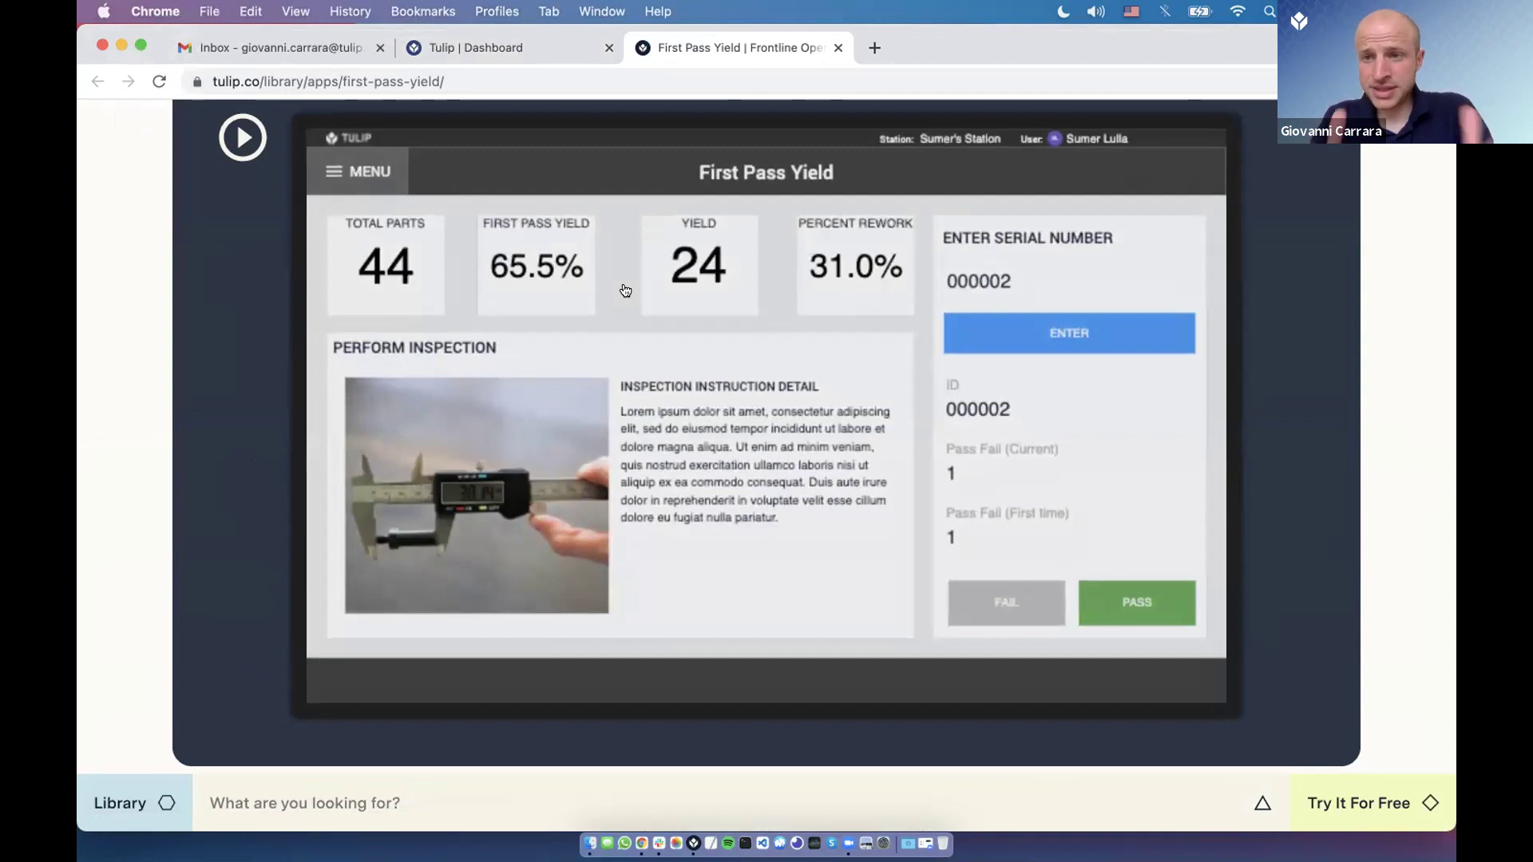
Play the First Pass Yield demo video and skip ahead to about 0:15.
{"action": "left_click", "coordinate": [591, 318]}
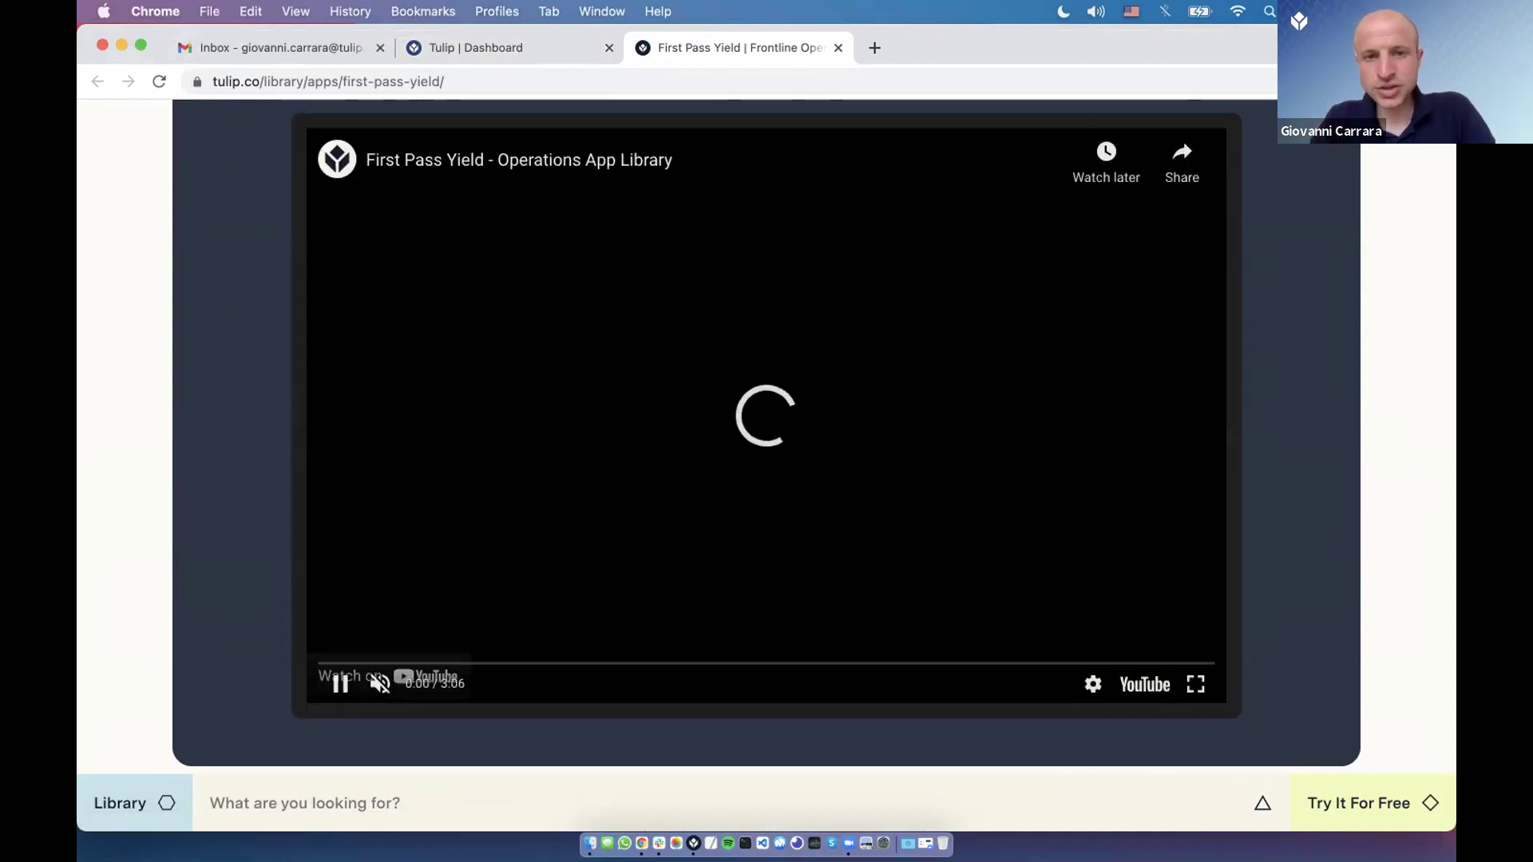
{"action": "left_click", "coordinate": [387, 663]}
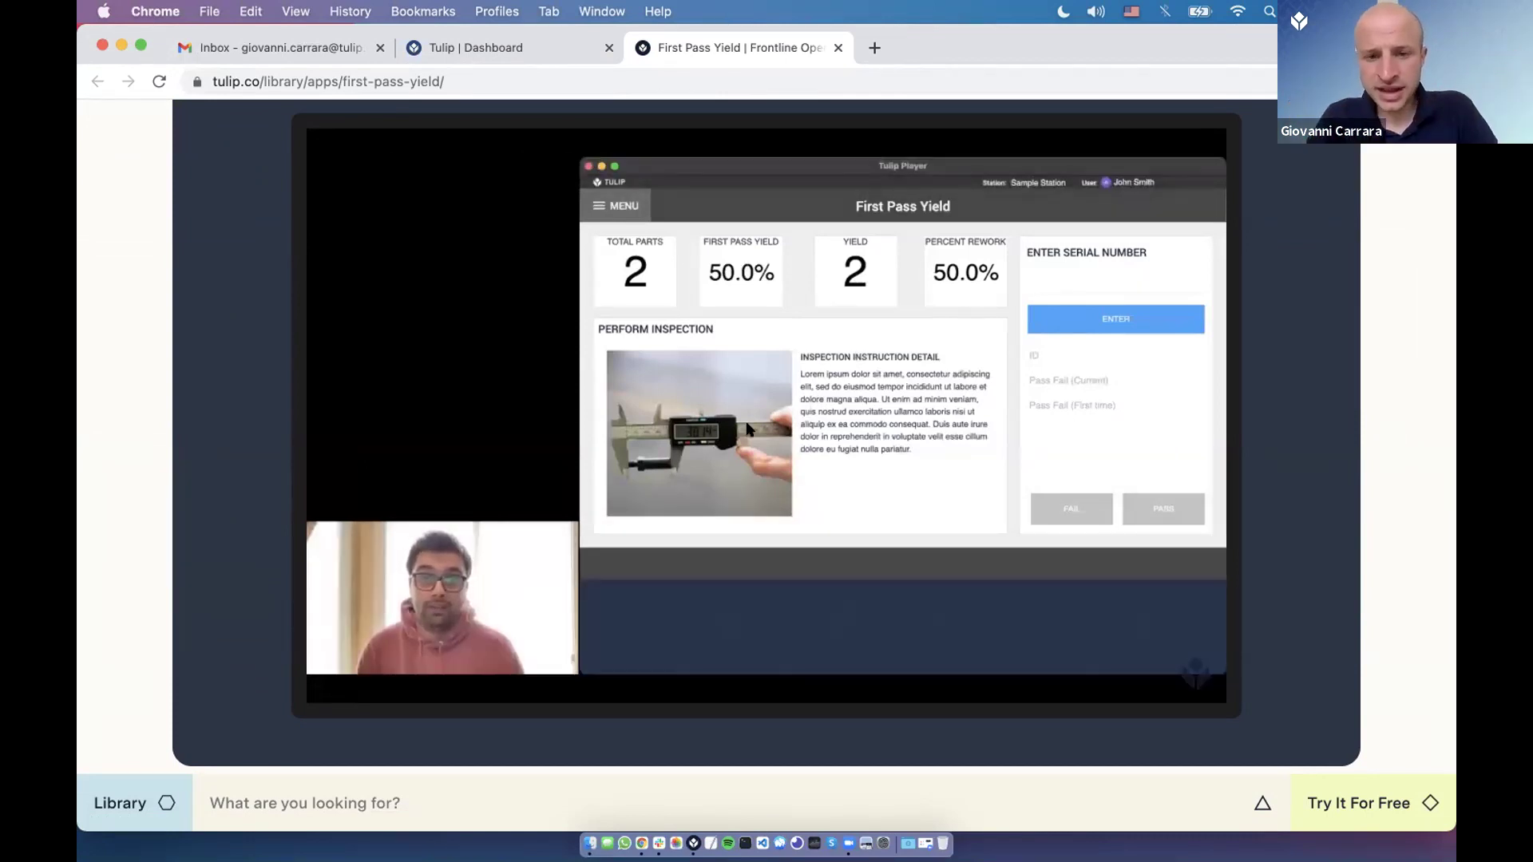
{"action": "scroll", "coordinate": [749, 430], "scroll_direction": "down", "scroll_amount": 5}
{"action": "key", "text": "super+Tab"}
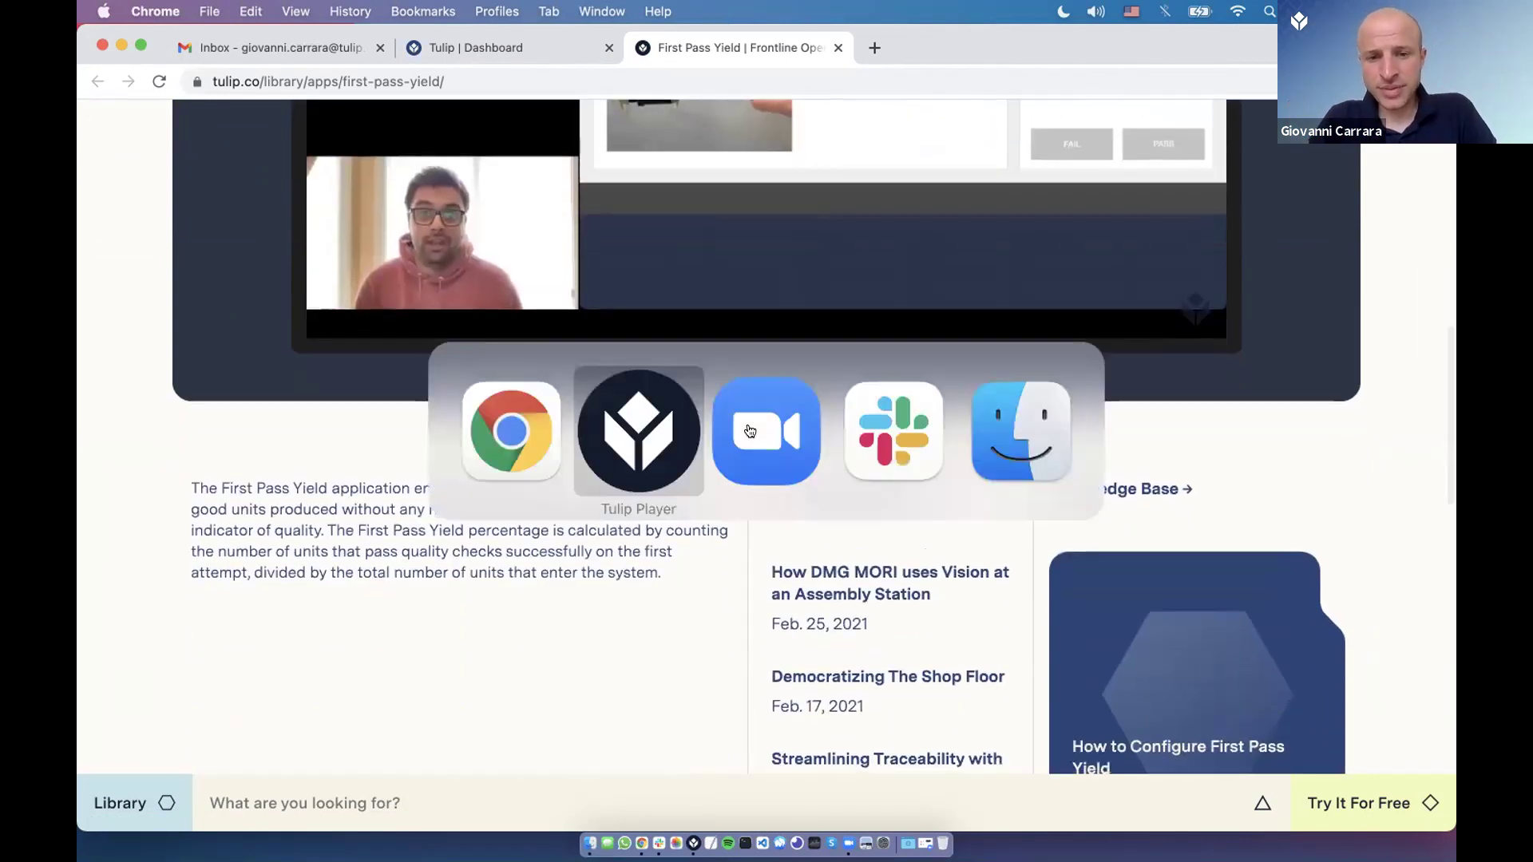
Launch the First Pass Yield demo and record serial 889 as a failed inspection.
{"action": "left_click", "coordinate": [872, 206]}
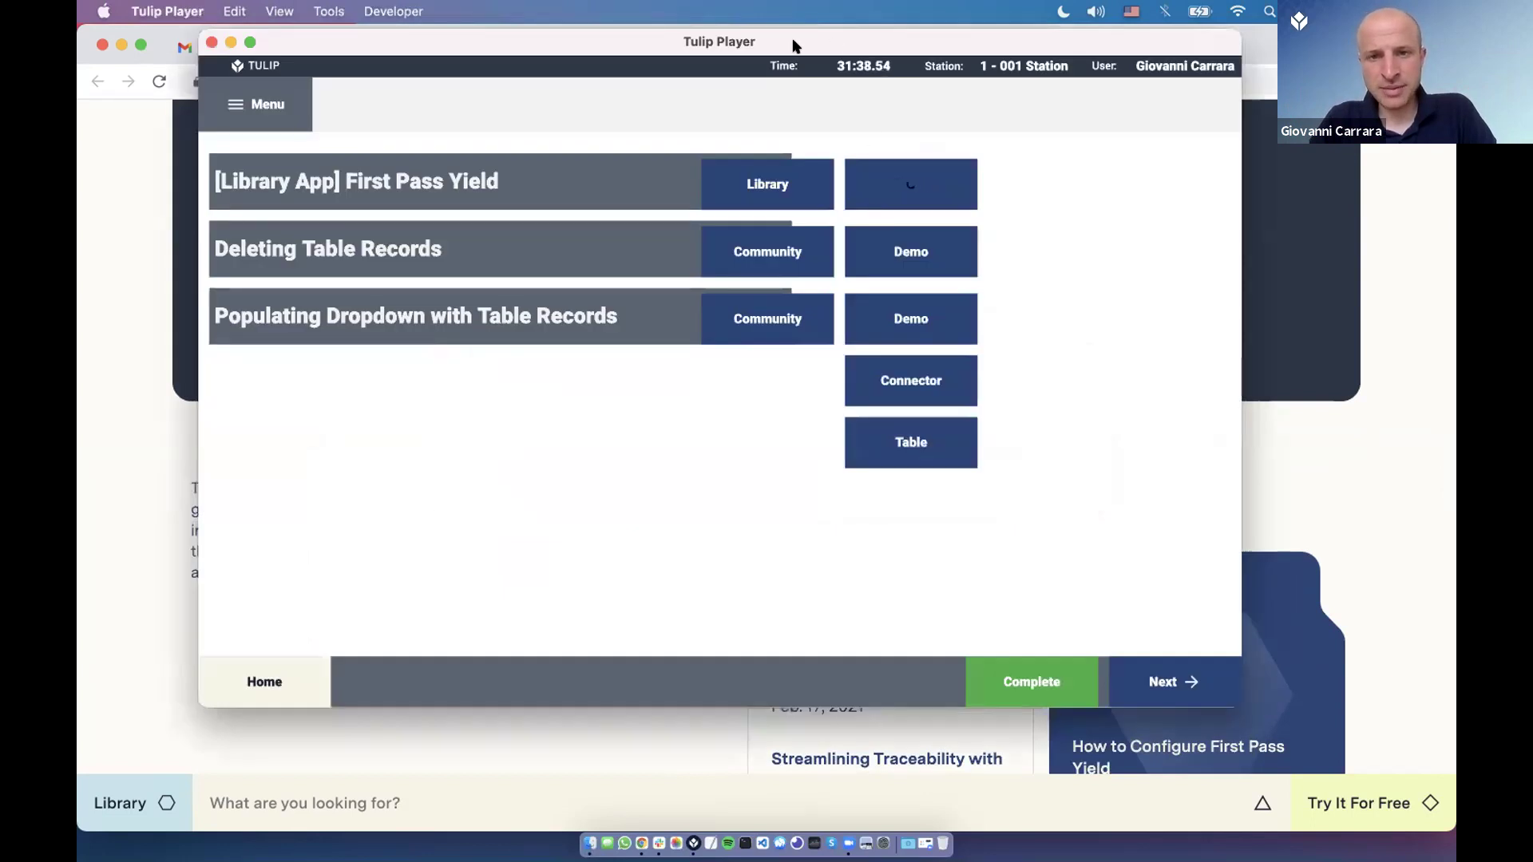
{"action": "left_click_drag", "start_coordinate": [745, 44], "coordinate": [676, 47]}
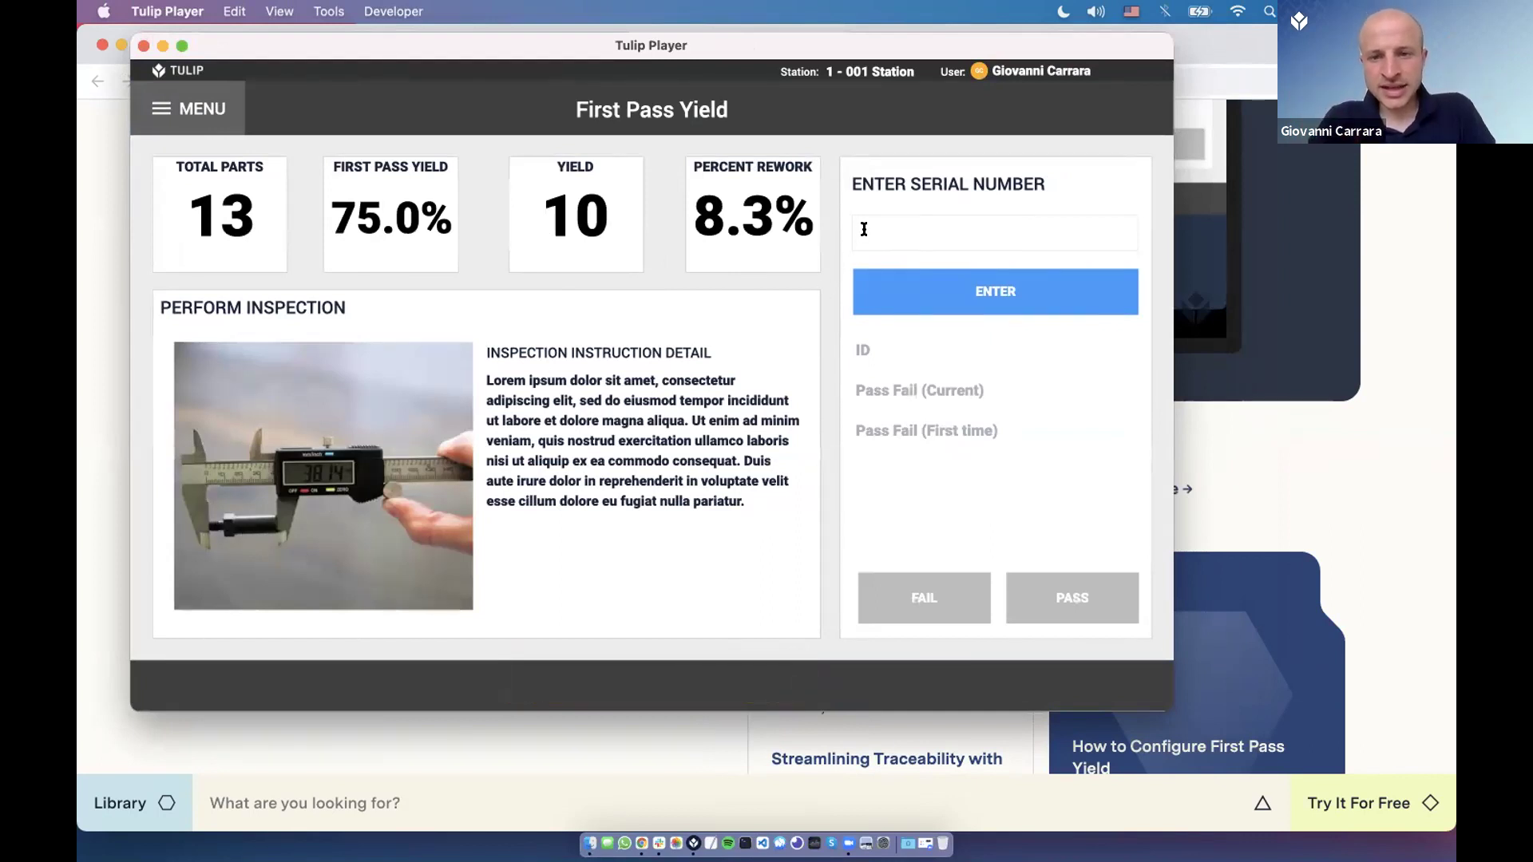
{"action": "type", "text": "889"}
{"action": "left_click", "coordinate": [909, 285]}
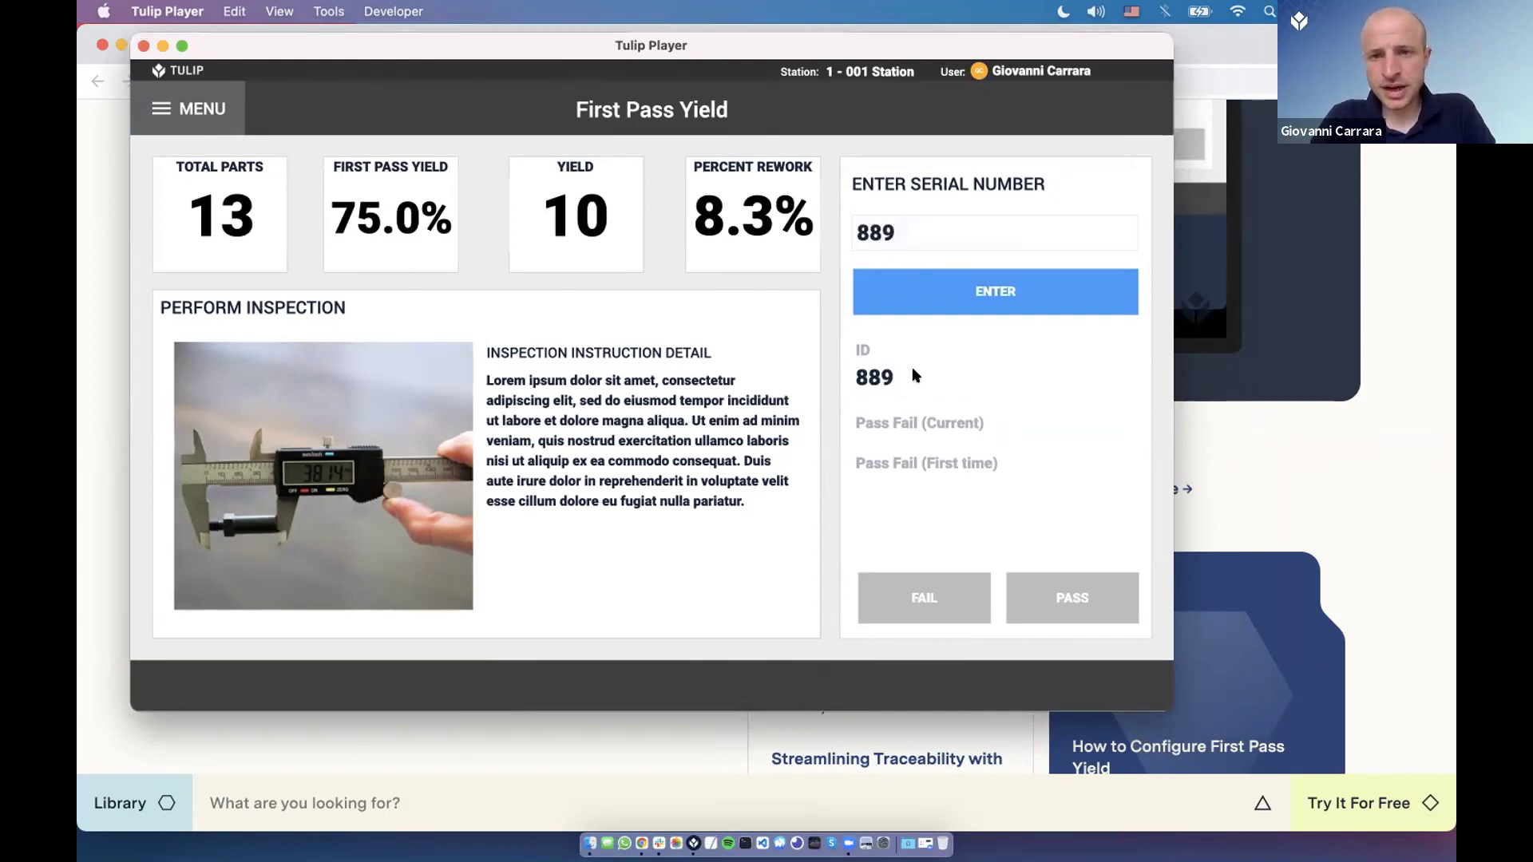
{"action": "left_click", "coordinate": [931, 591]}
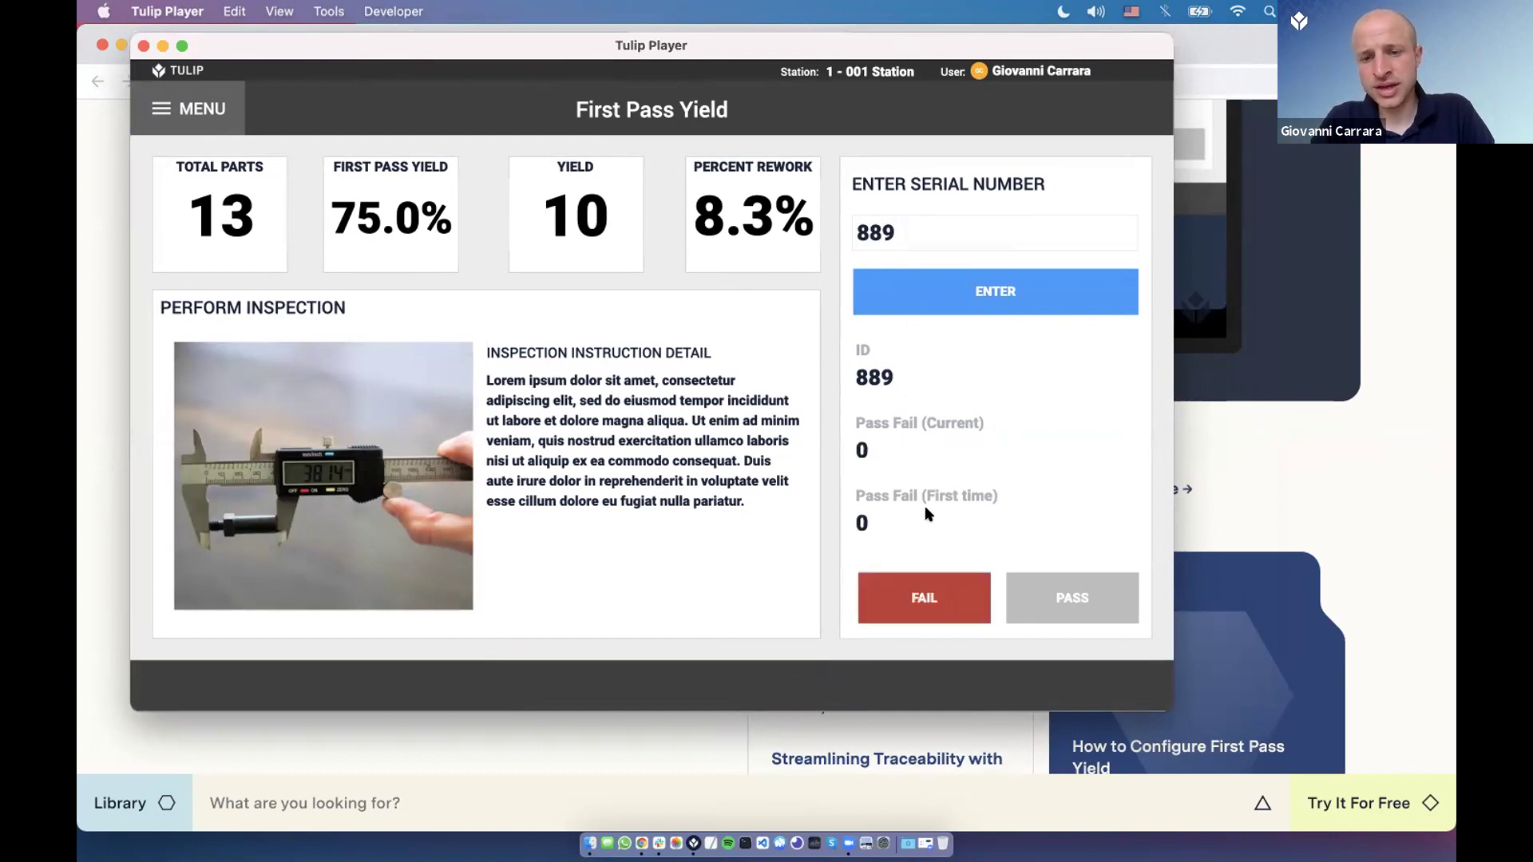
Change the serial number to 890 and submit it.
{"action": "double_click", "coordinate": [902, 233]}
{"action": "left_click", "coordinate": [902, 233]}
{"action": "key", "text": "BackSpace"}
{"action": "type", "text": "90"}
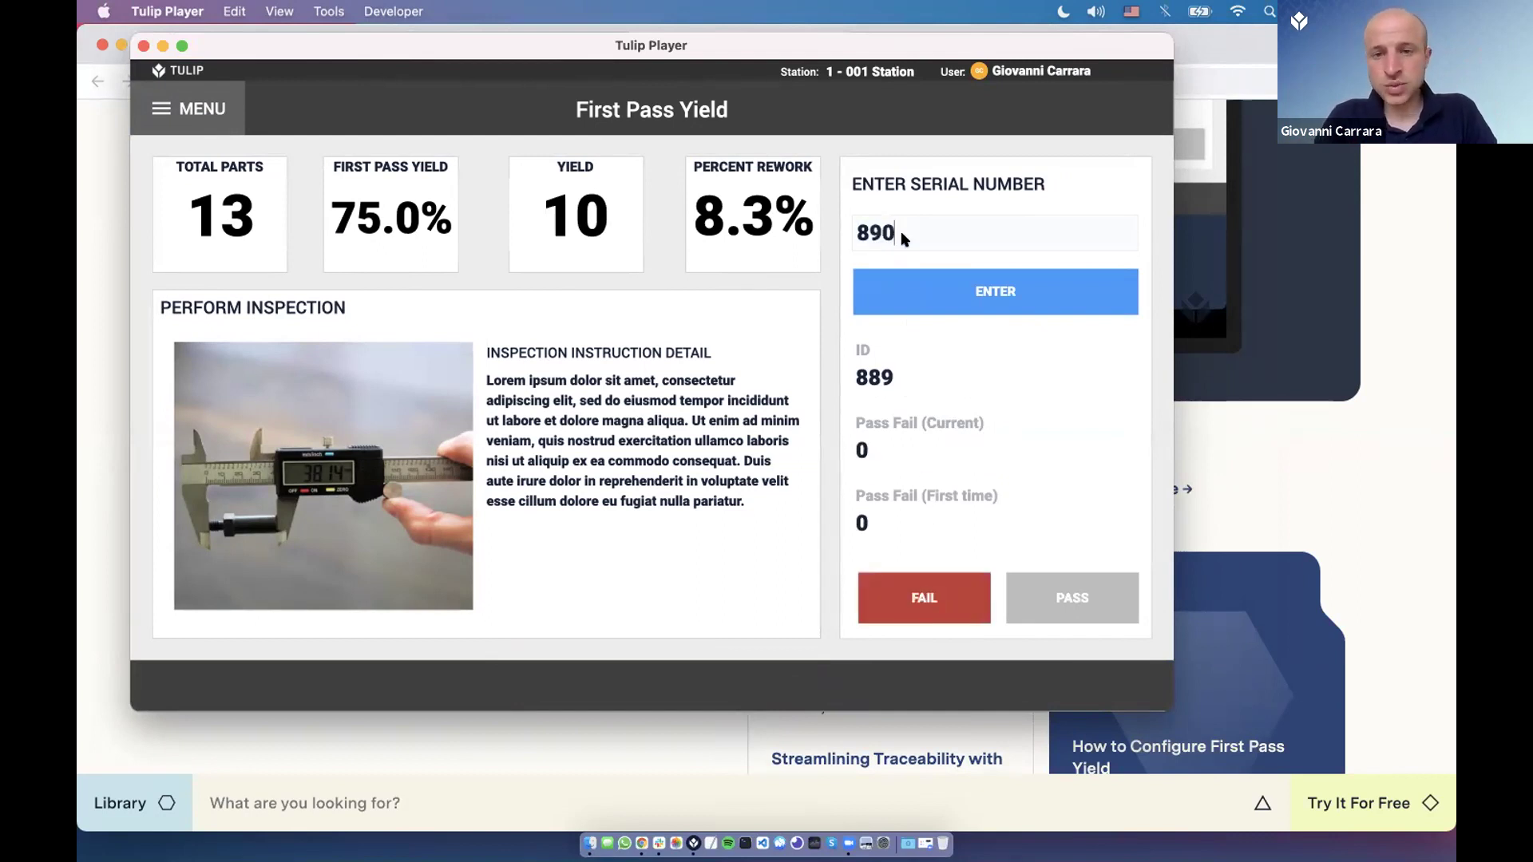
{"action": "left_click", "coordinate": [995, 291]}
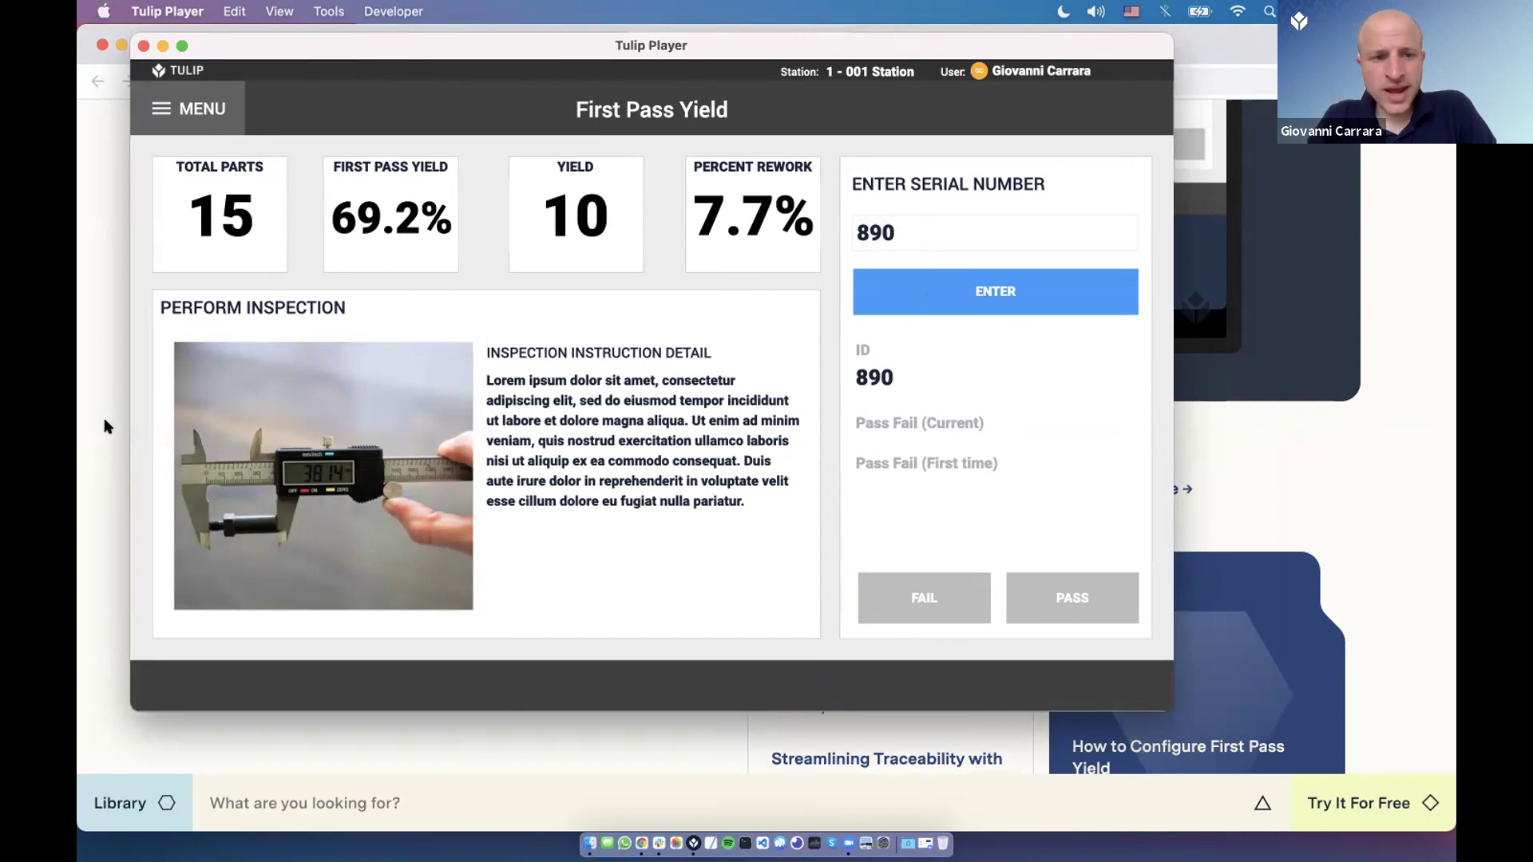
Enter serial 129 and record it as a passed inspection.
{"action": "double_click", "coordinate": [894, 230]}
{"action": "type", "text": "12"}
{"action": "left_click", "coordinate": [939, 304]}
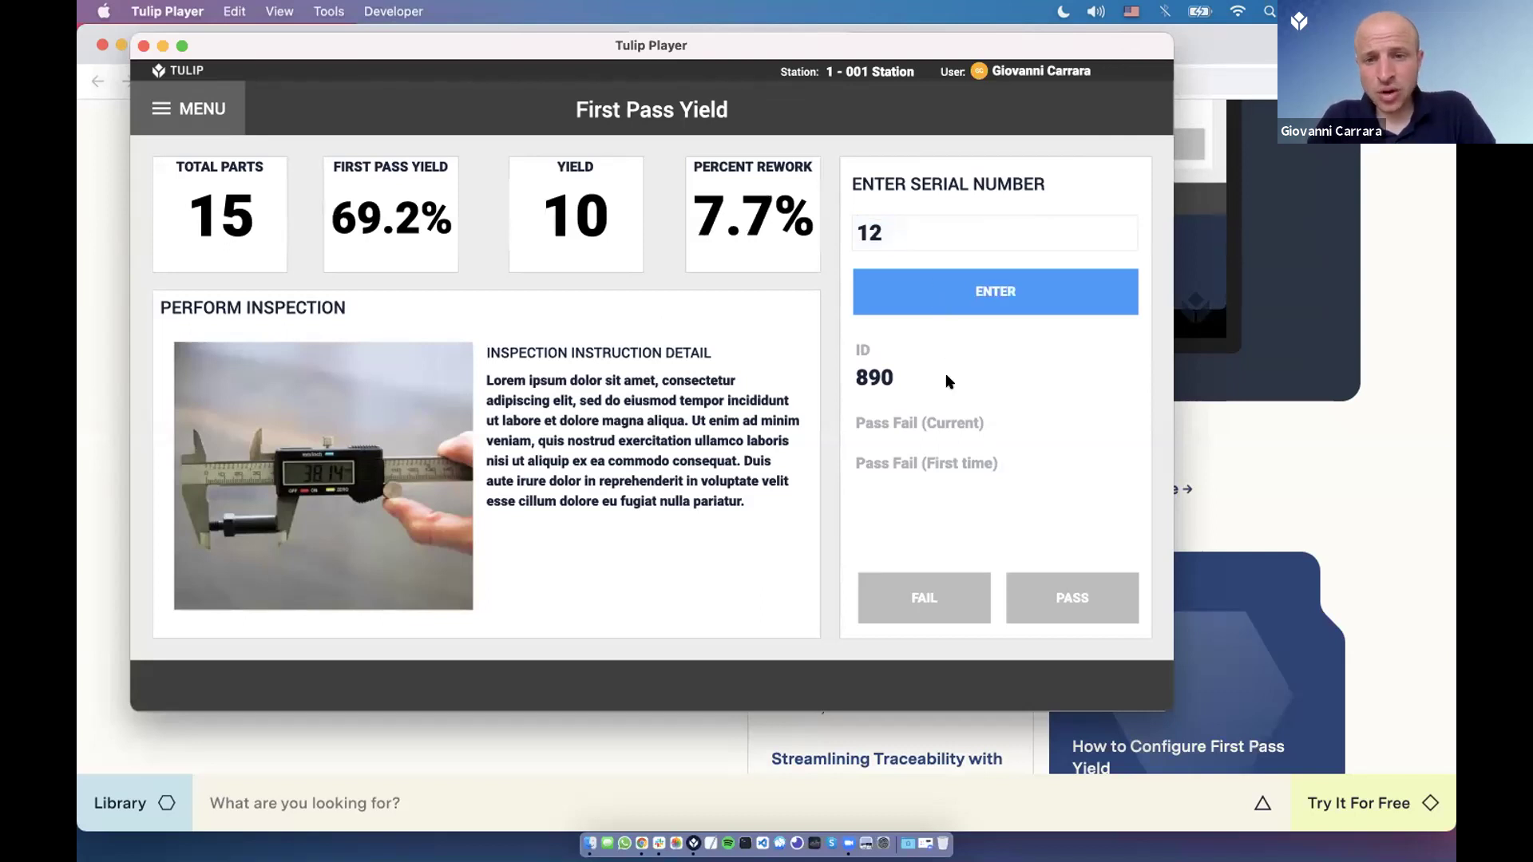
{"action": "left_click", "coordinate": [977, 215]}
{"action": "type", "text": "9"}
{"action": "left_click", "coordinate": [962, 292]}
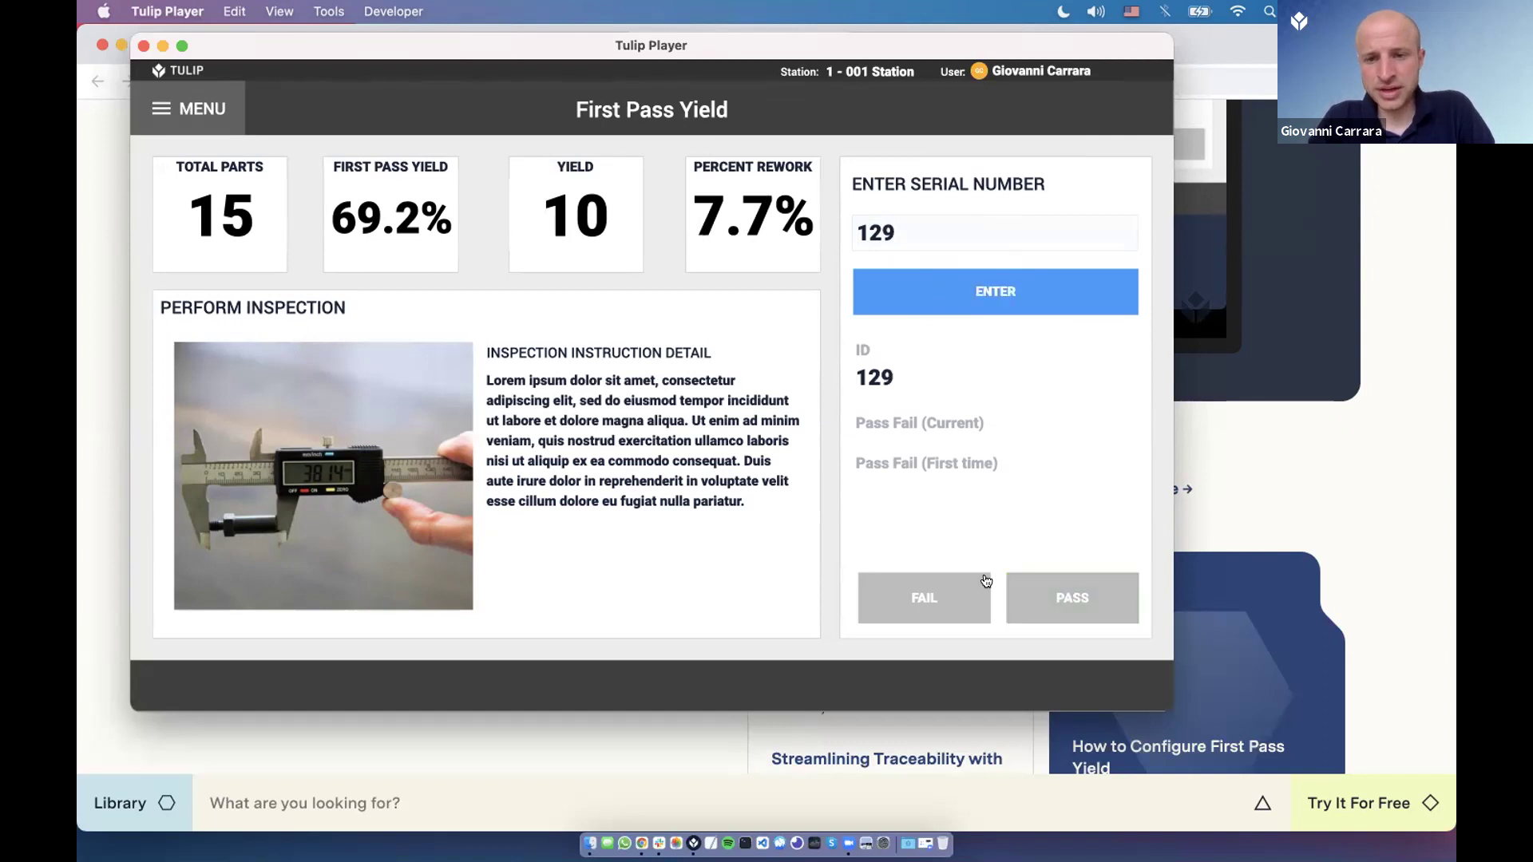
{"action": "left_click", "coordinate": [1034, 592]}
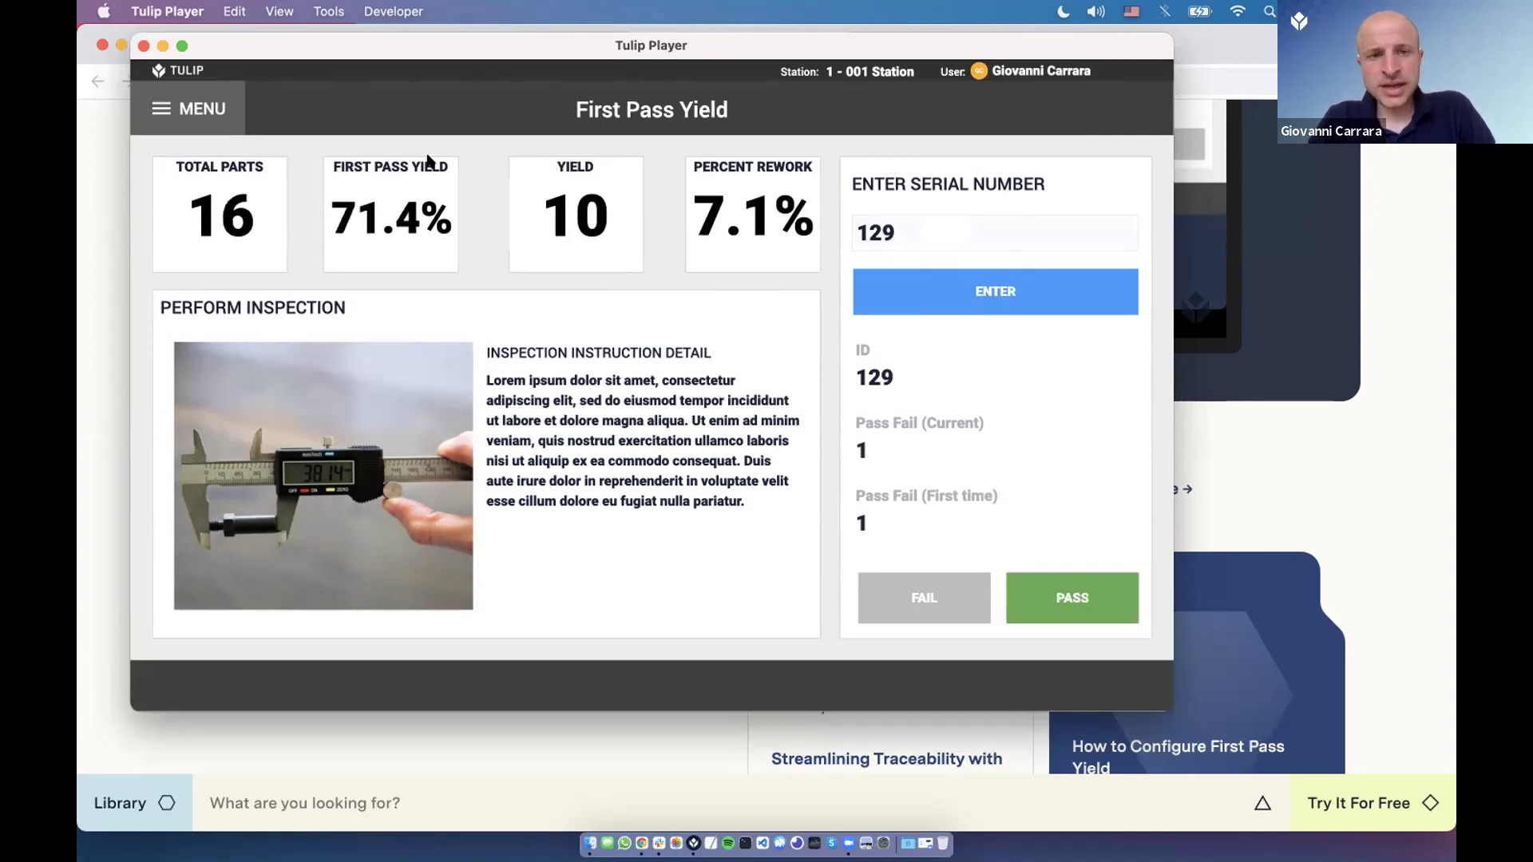
Find the First Pass Yield app by searching 'first' and open its Inspection Station step.
{"action": "key", "text": "super+Tab"}
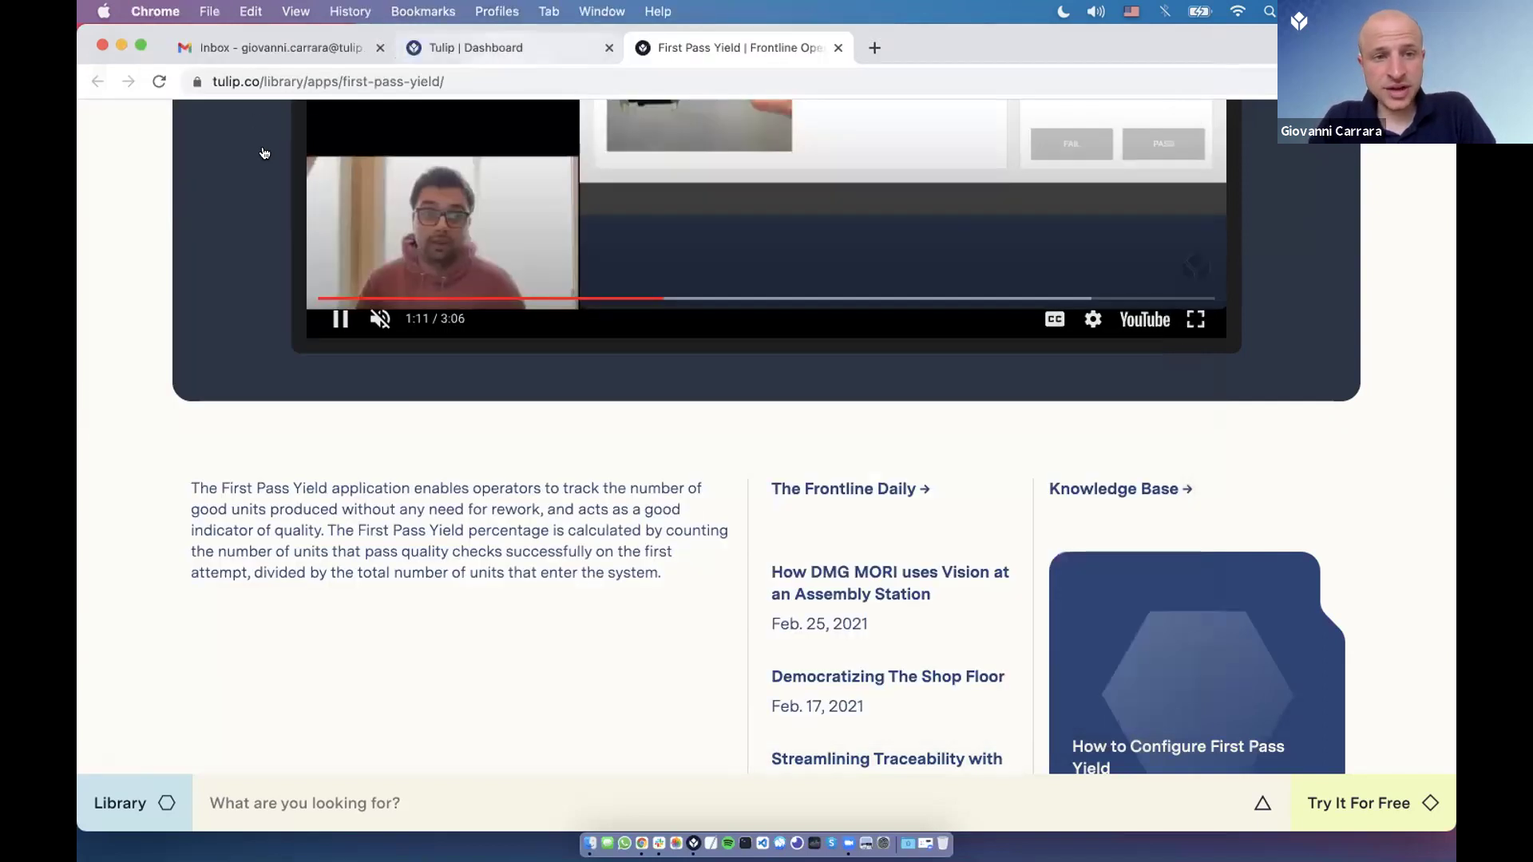
{"action": "key", "text": "ctrl+shift+Tab"}
{"action": "left_click", "coordinate": [256, 150]}
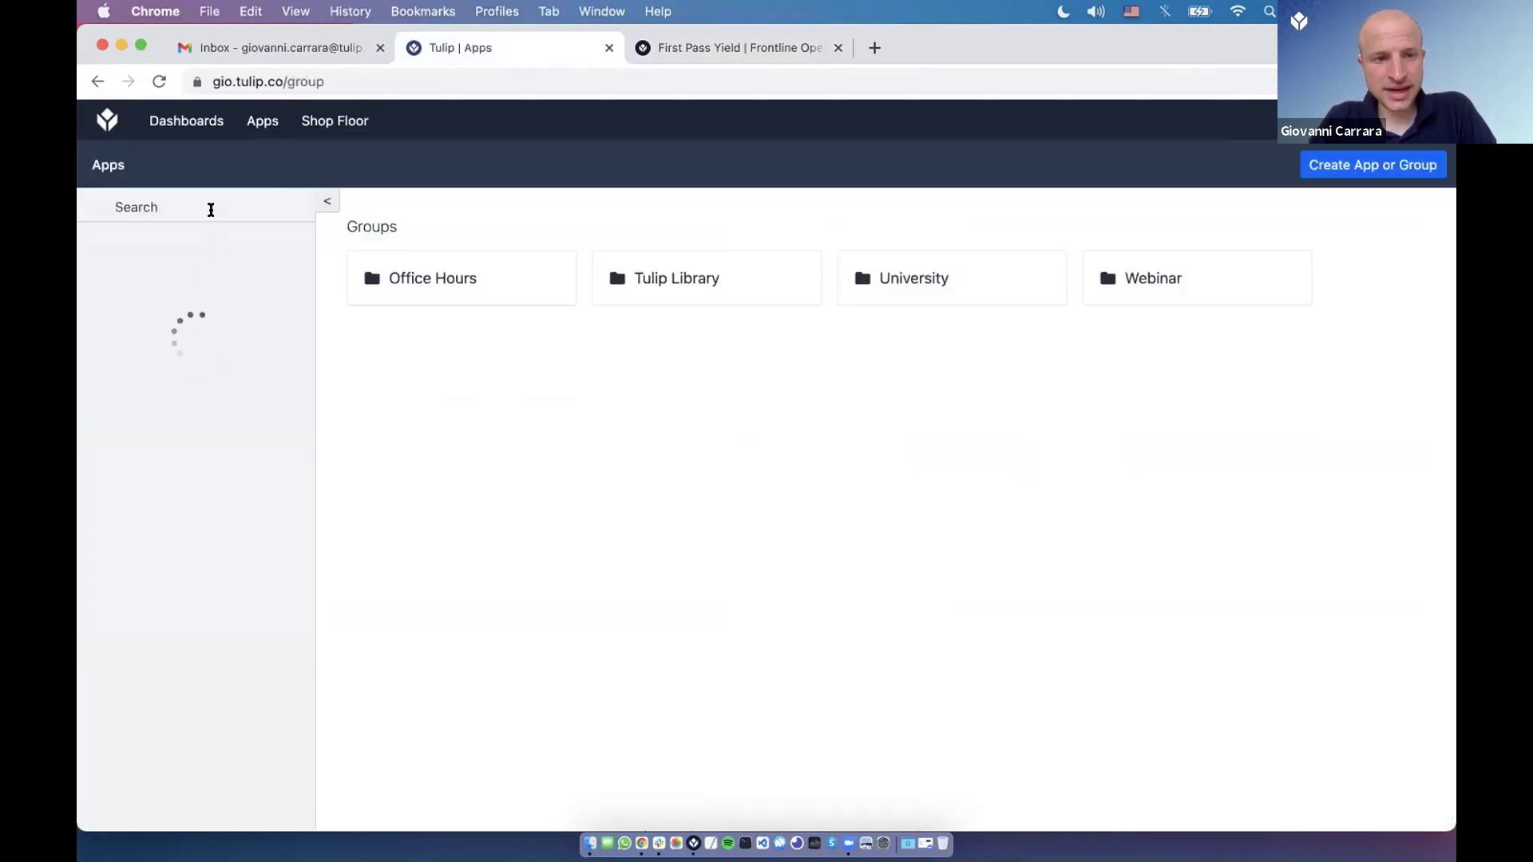
{"action": "type", "text": "first"}
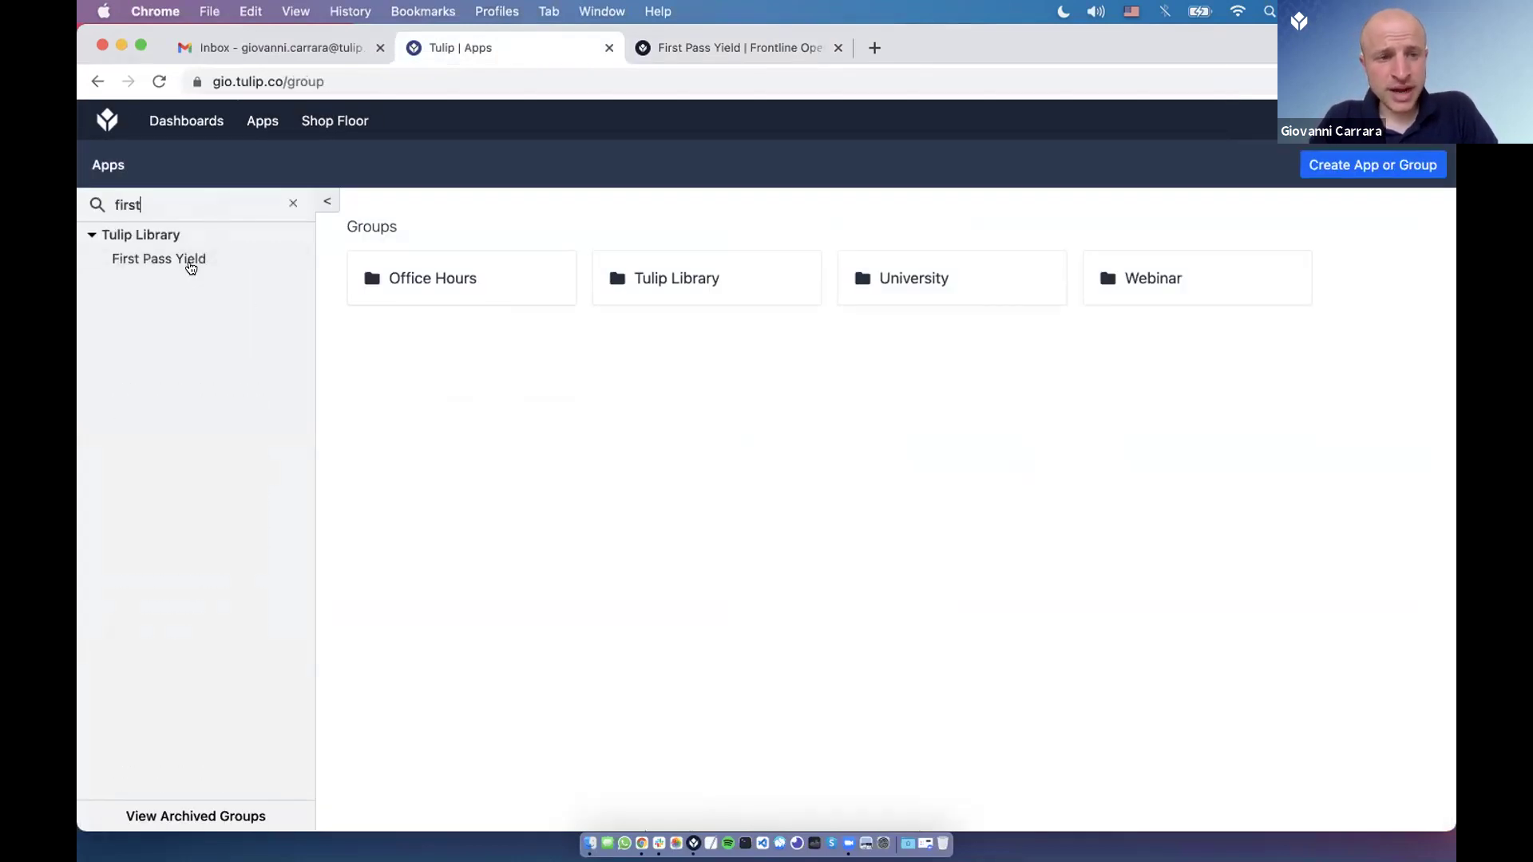
{"action": "left_click", "coordinate": [188, 260]}
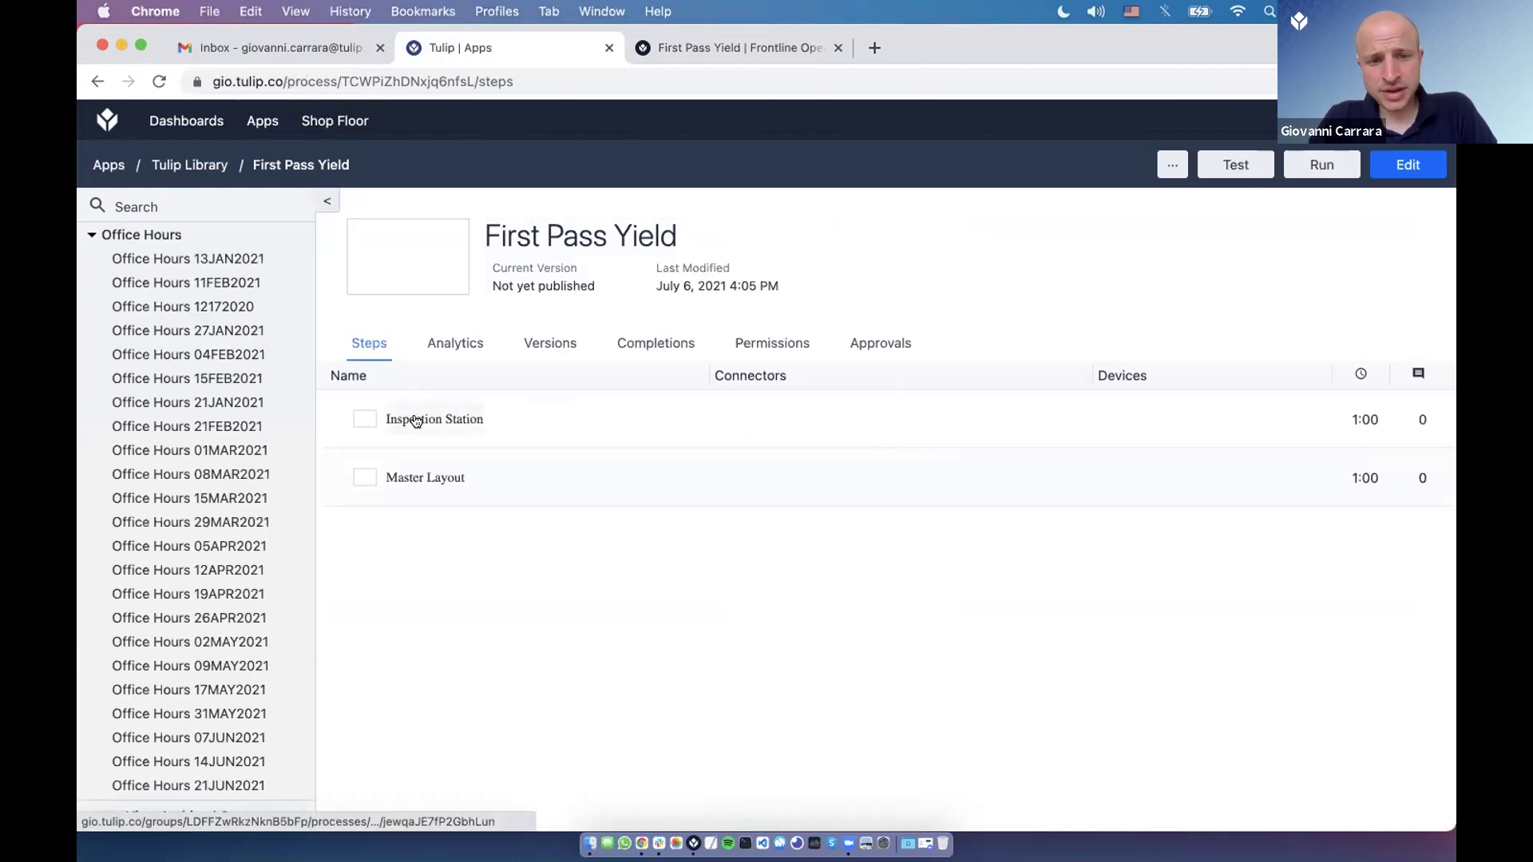
{"action": "left_click", "coordinate": [416, 419]}
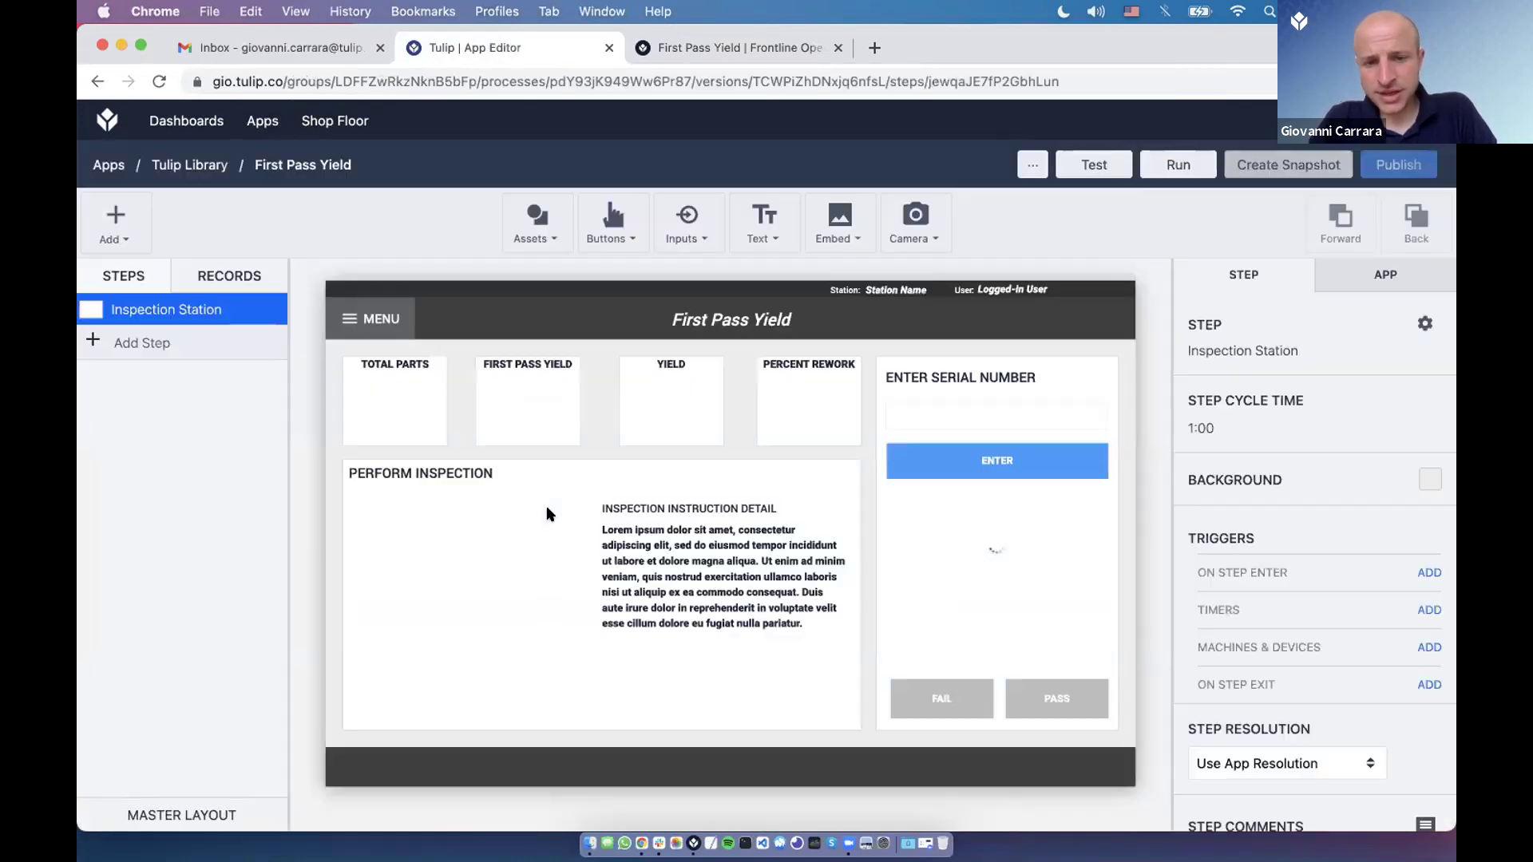
Clear the lorem placeholder text from the inspection instruction detail.
{"action": "left_click", "coordinate": [548, 513]}
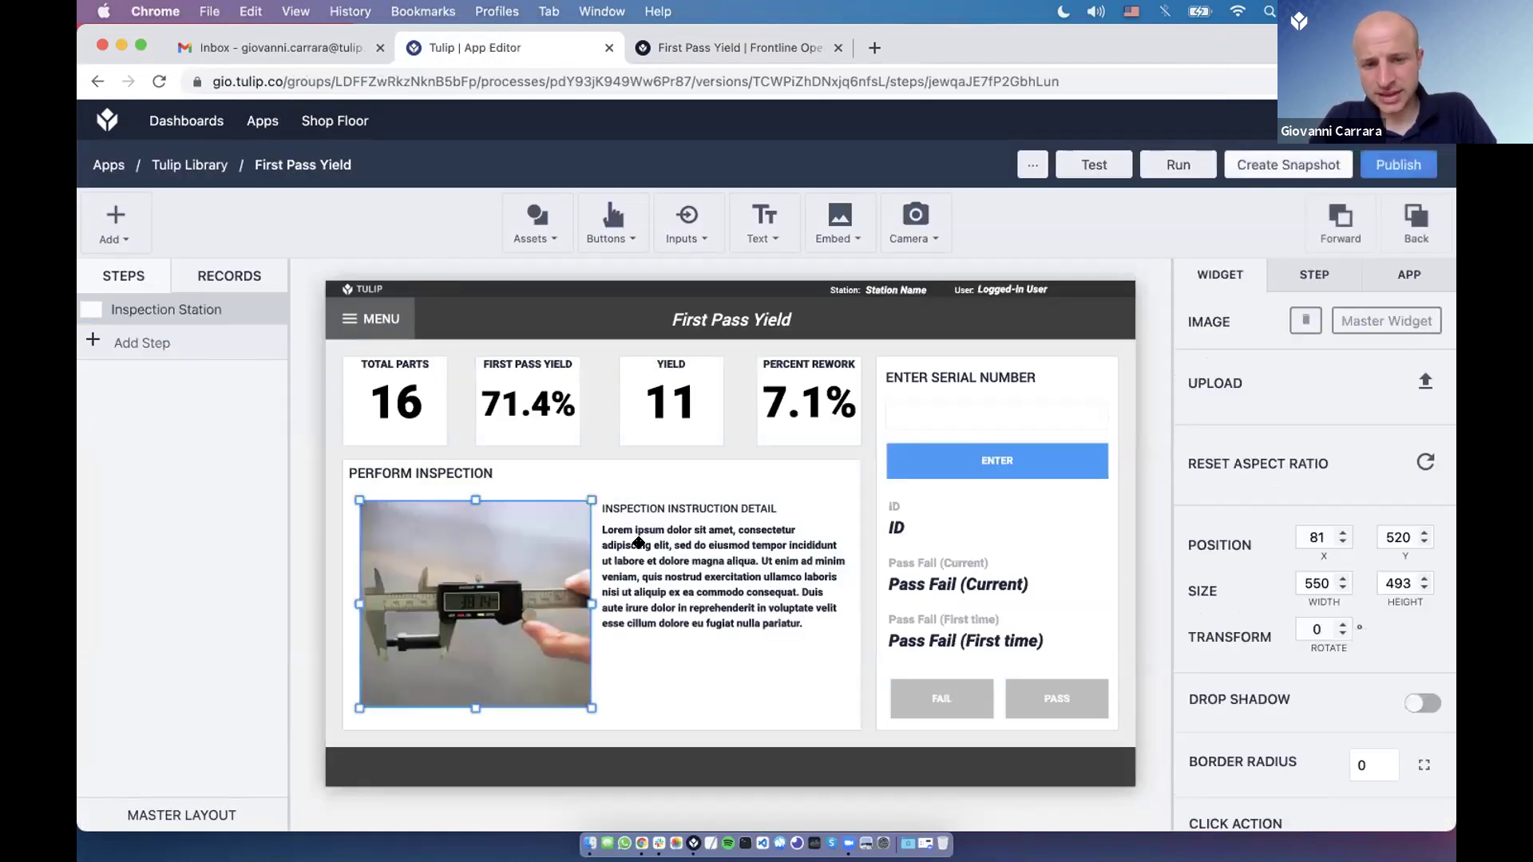
{"action": "left_click", "coordinate": [638, 543]}
{"action": "left_click", "coordinate": [654, 508]}
{"action": "left_click", "coordinate": [676, 552]}
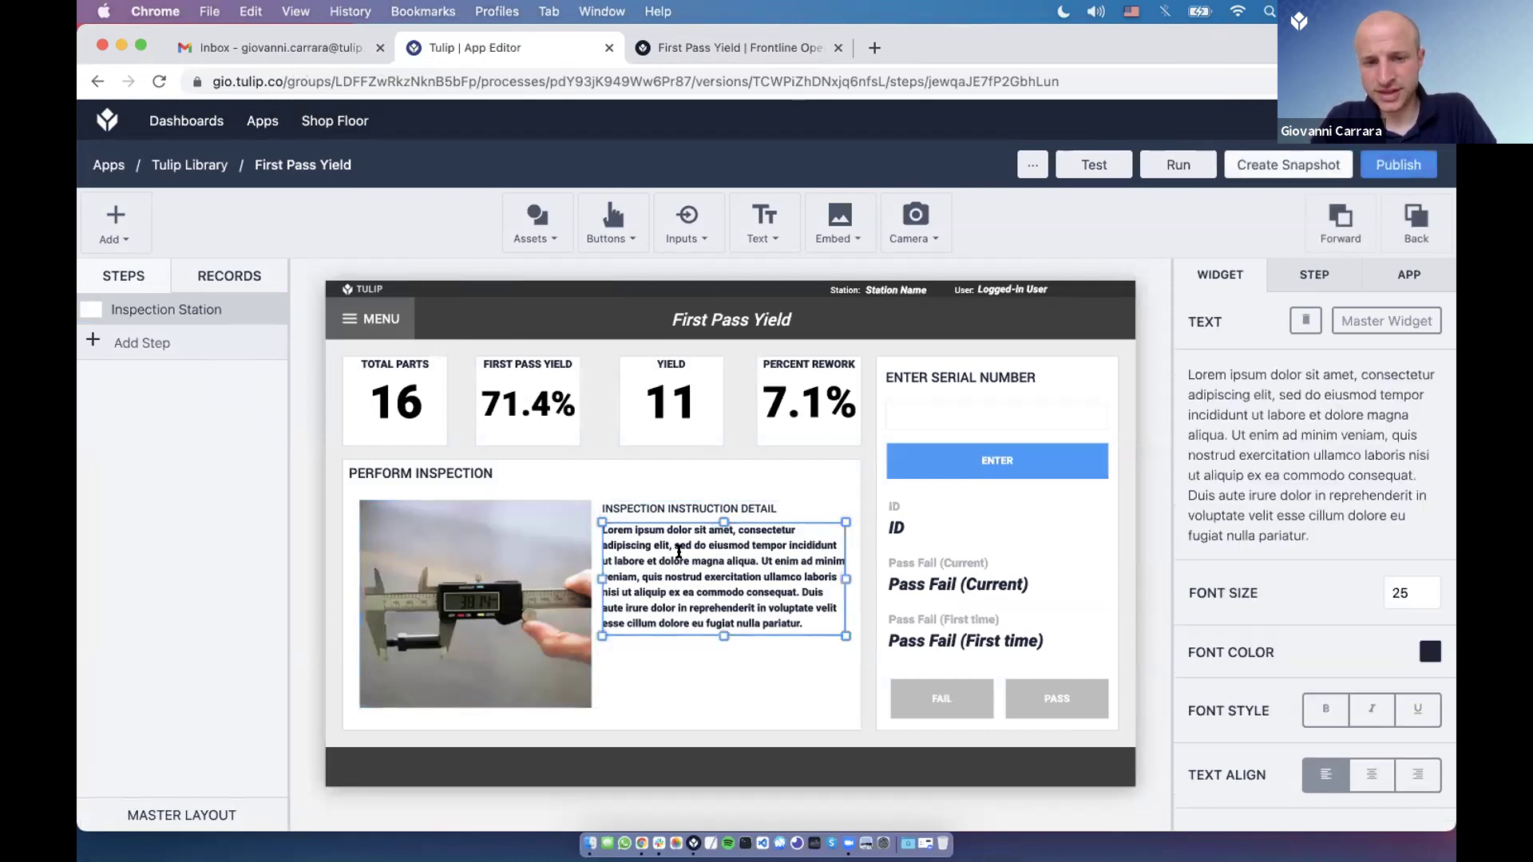
Select the Perform Inspection panel and the Total Parts, First Pass Yield, Yield and Percent Rework counters.
{"action": "left_click", "coordinate": [698, 666]}
{"action": "left_click", "coordinate": [407, 420]}
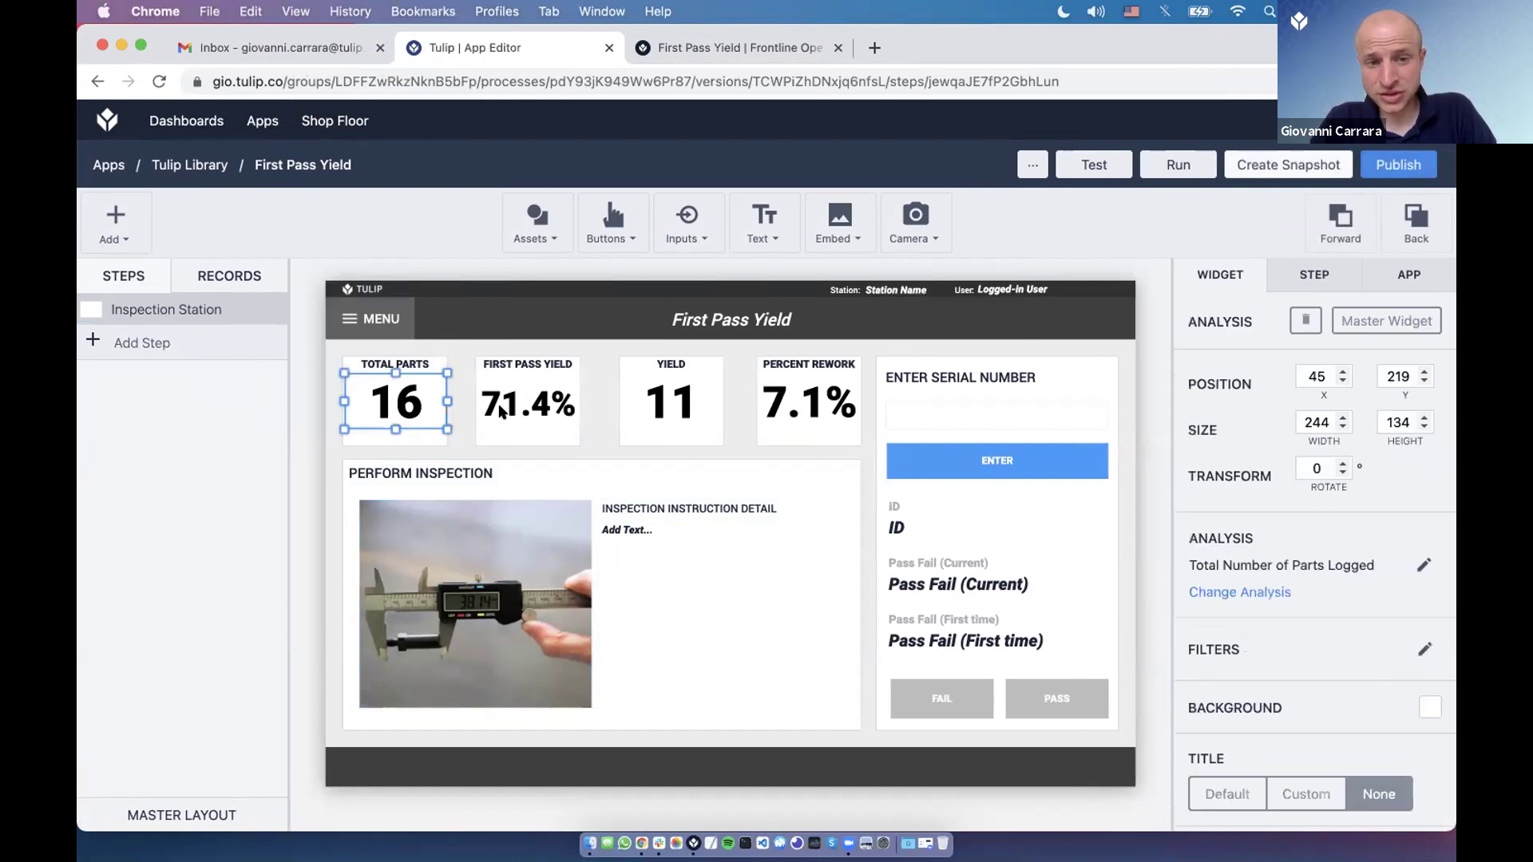
{"action": "left_click", "coordinate": [497, 409]}
{"action": "left_click", "coordinate": [655, 408]}
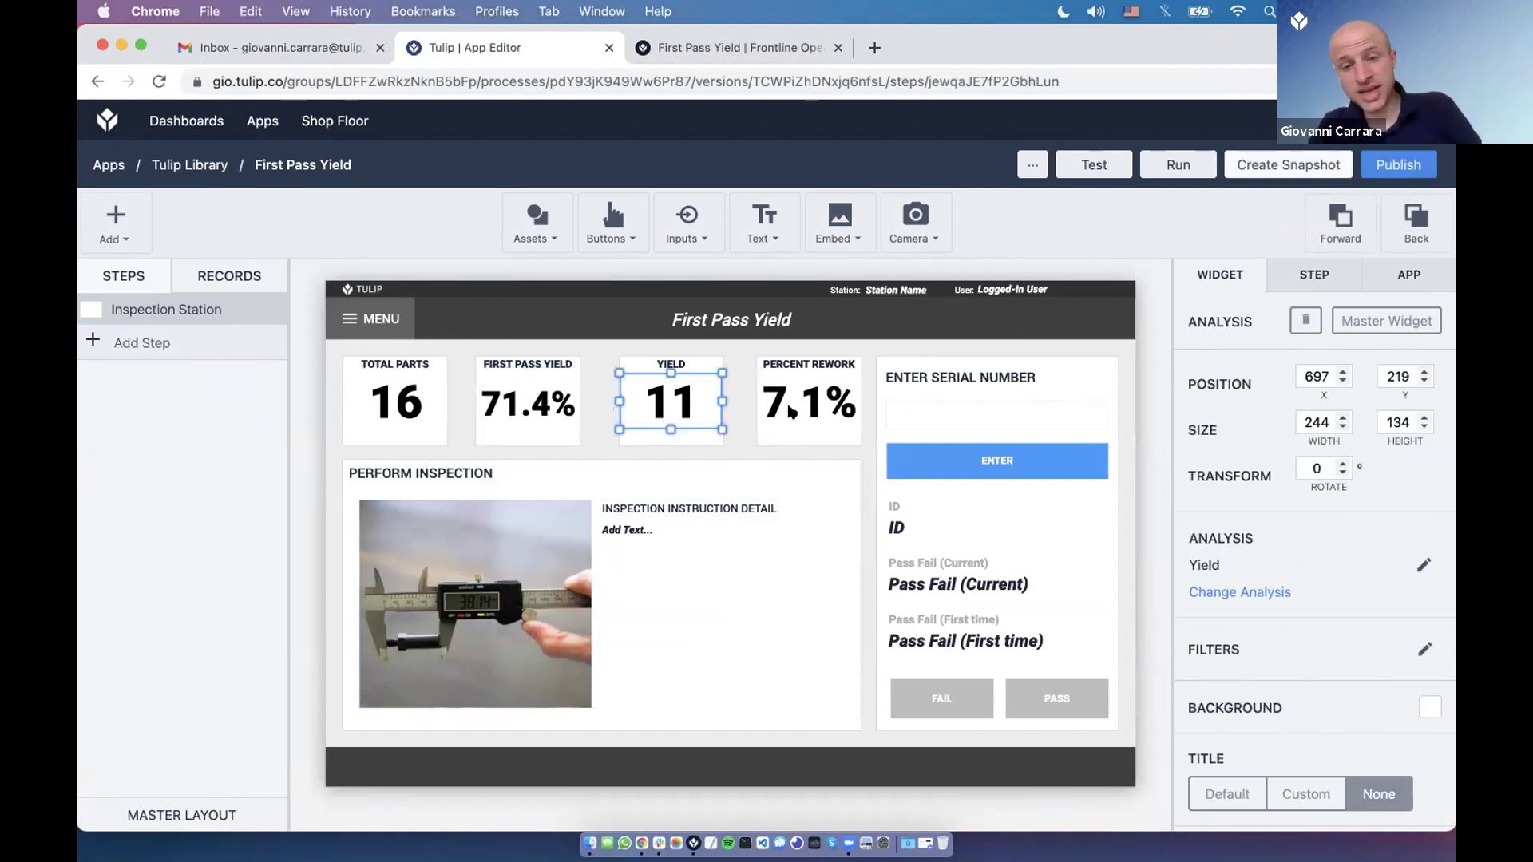
{"action": "left_click", "coordinate": [791, 412]}
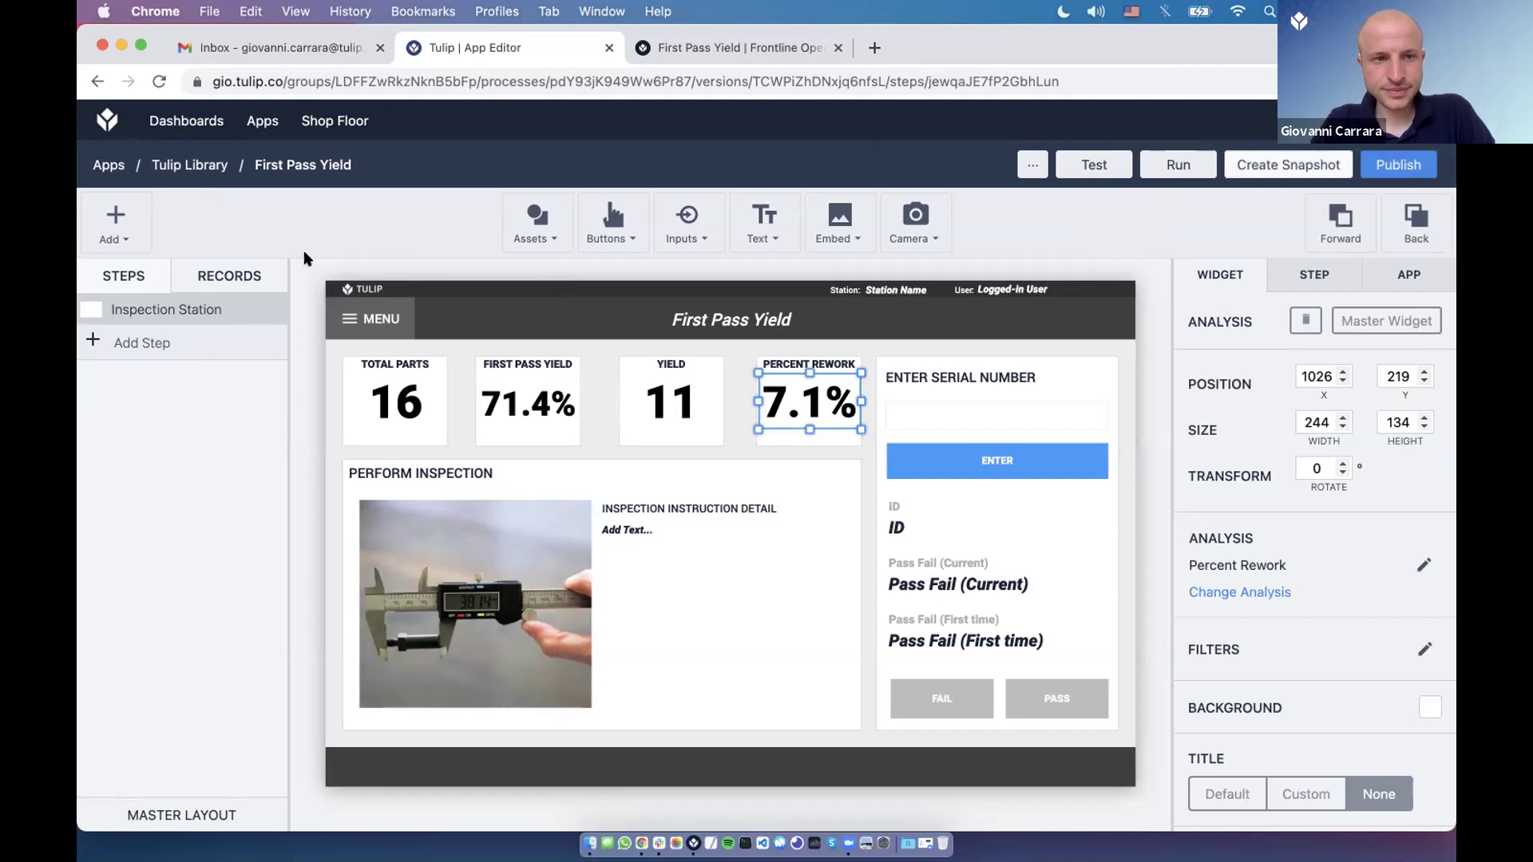
Switch Tulip Player to the Office Hours 05JUL2021 app and start it.
{"action": "key", "text": "super+Tab"}
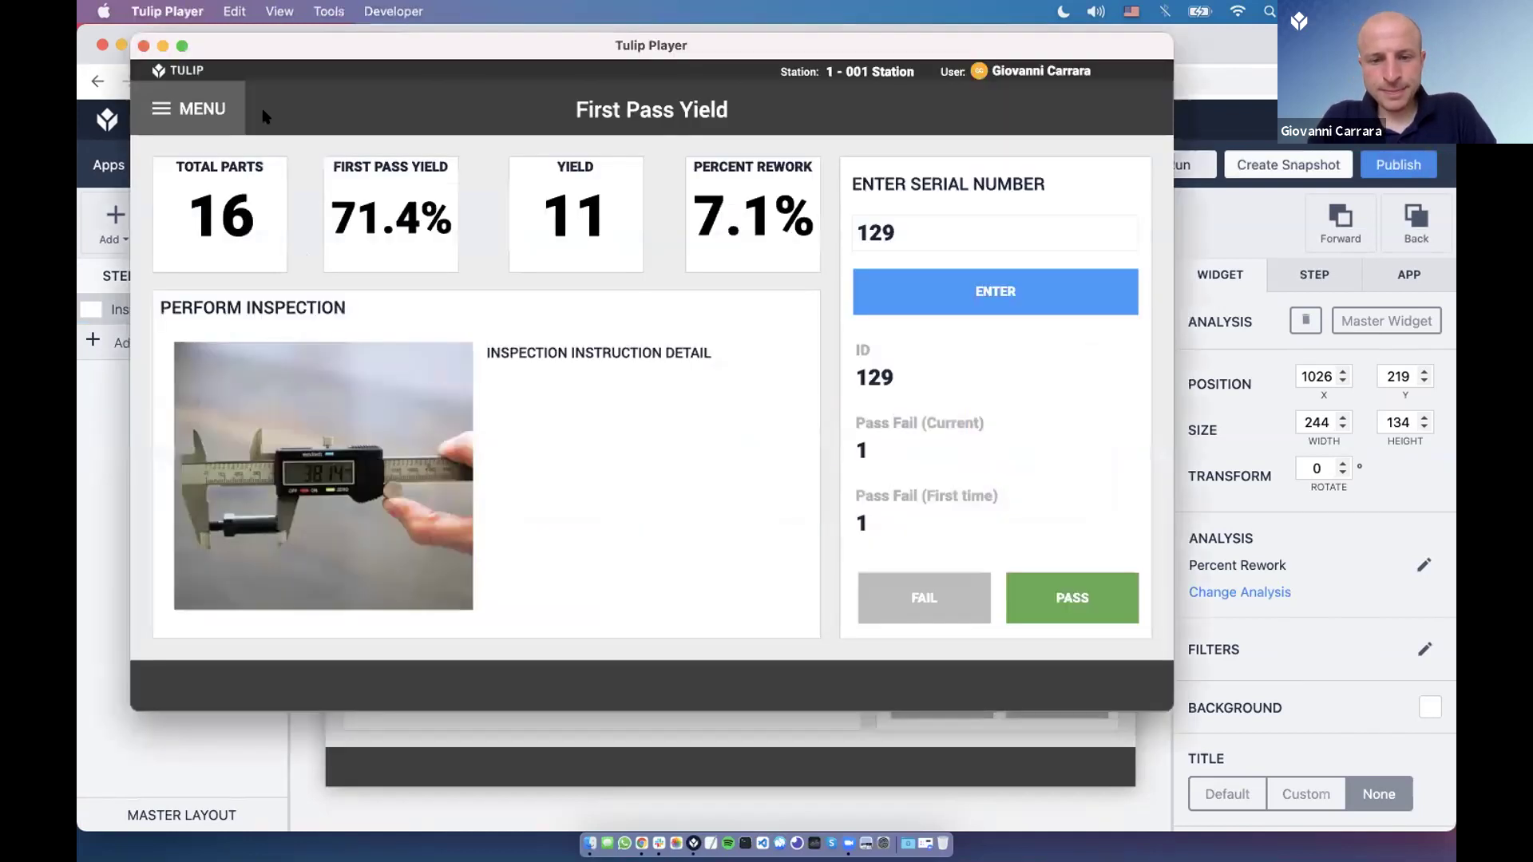
{"action": "left_click", "coordinate": [214, 116]}
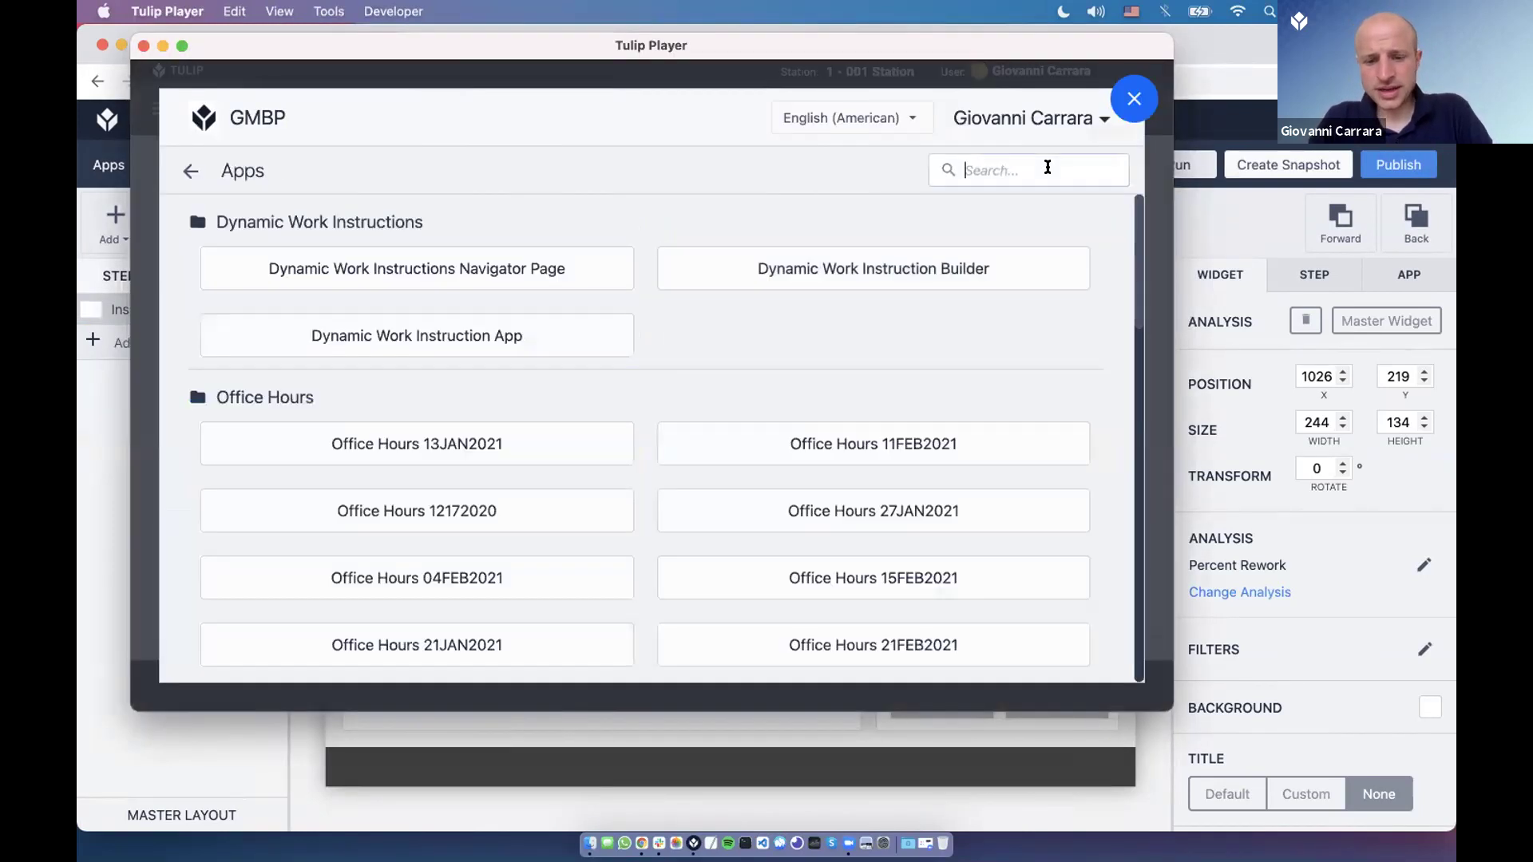
{"action": "left_click", "coordinate": [1046, 169]}
{"action": "type", "text": "05"}
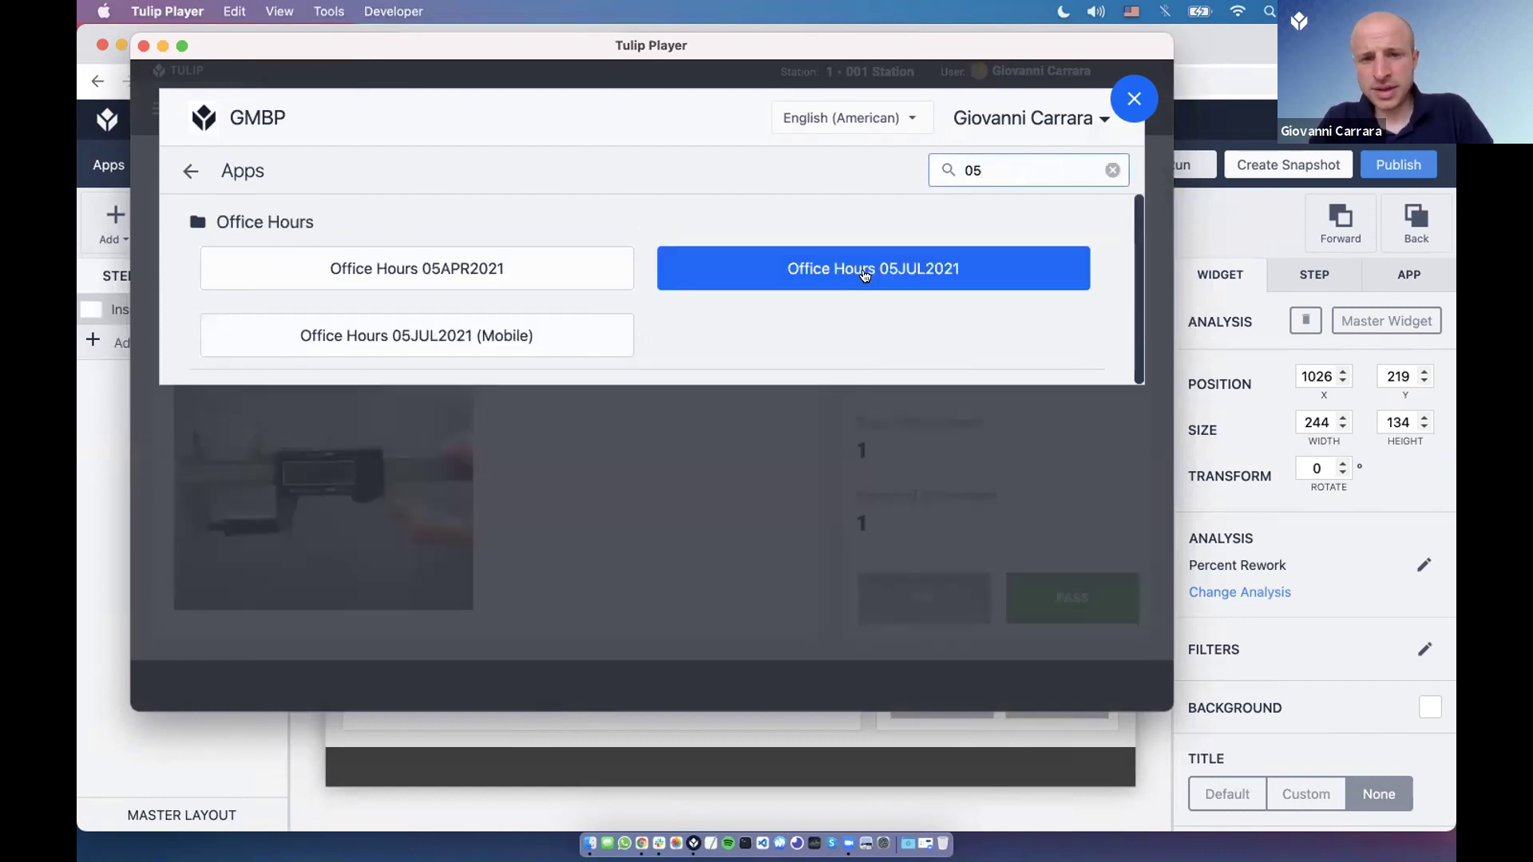
{"action": "left_click", "coordinate": [864, 276]}
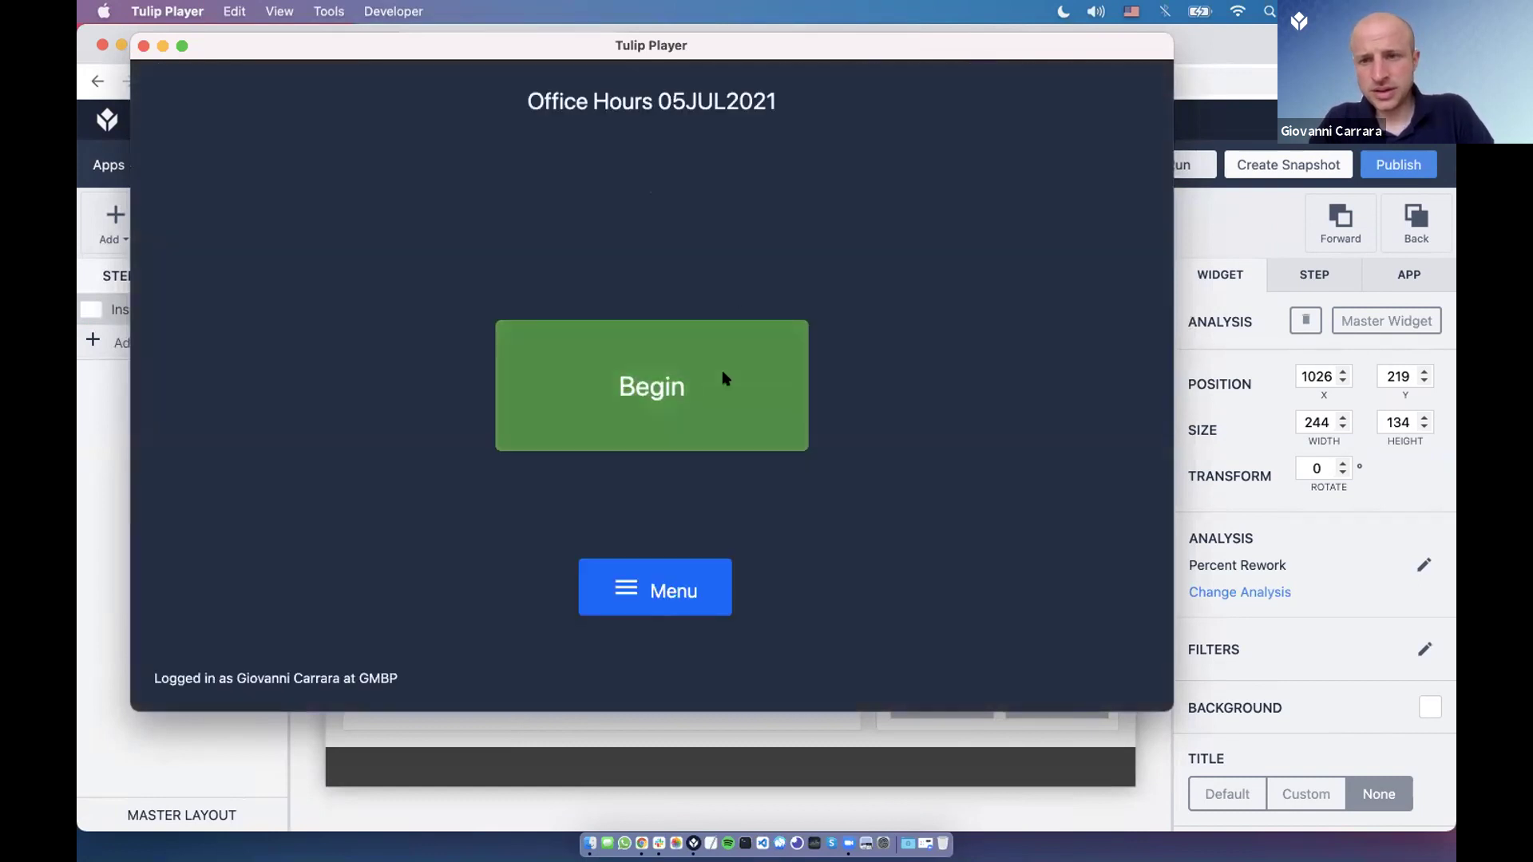
{"action": "left_click", "coordinate": [722, 371]}
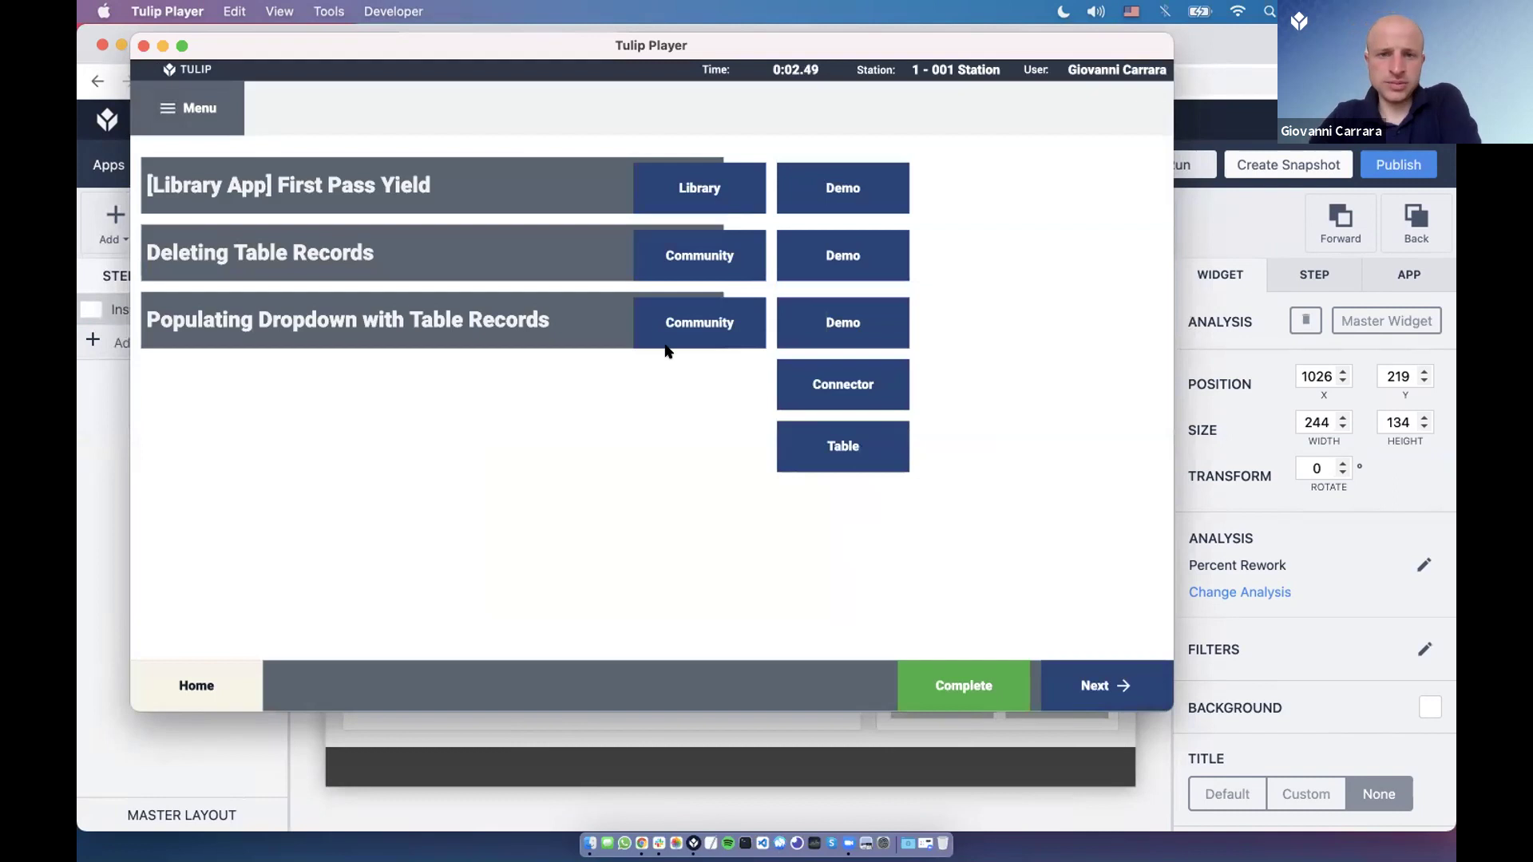
Close the First Pass Yield library pages and open the Deleting Table Records community post.
{"action": "left_click", "coordinate": [701, 199]}
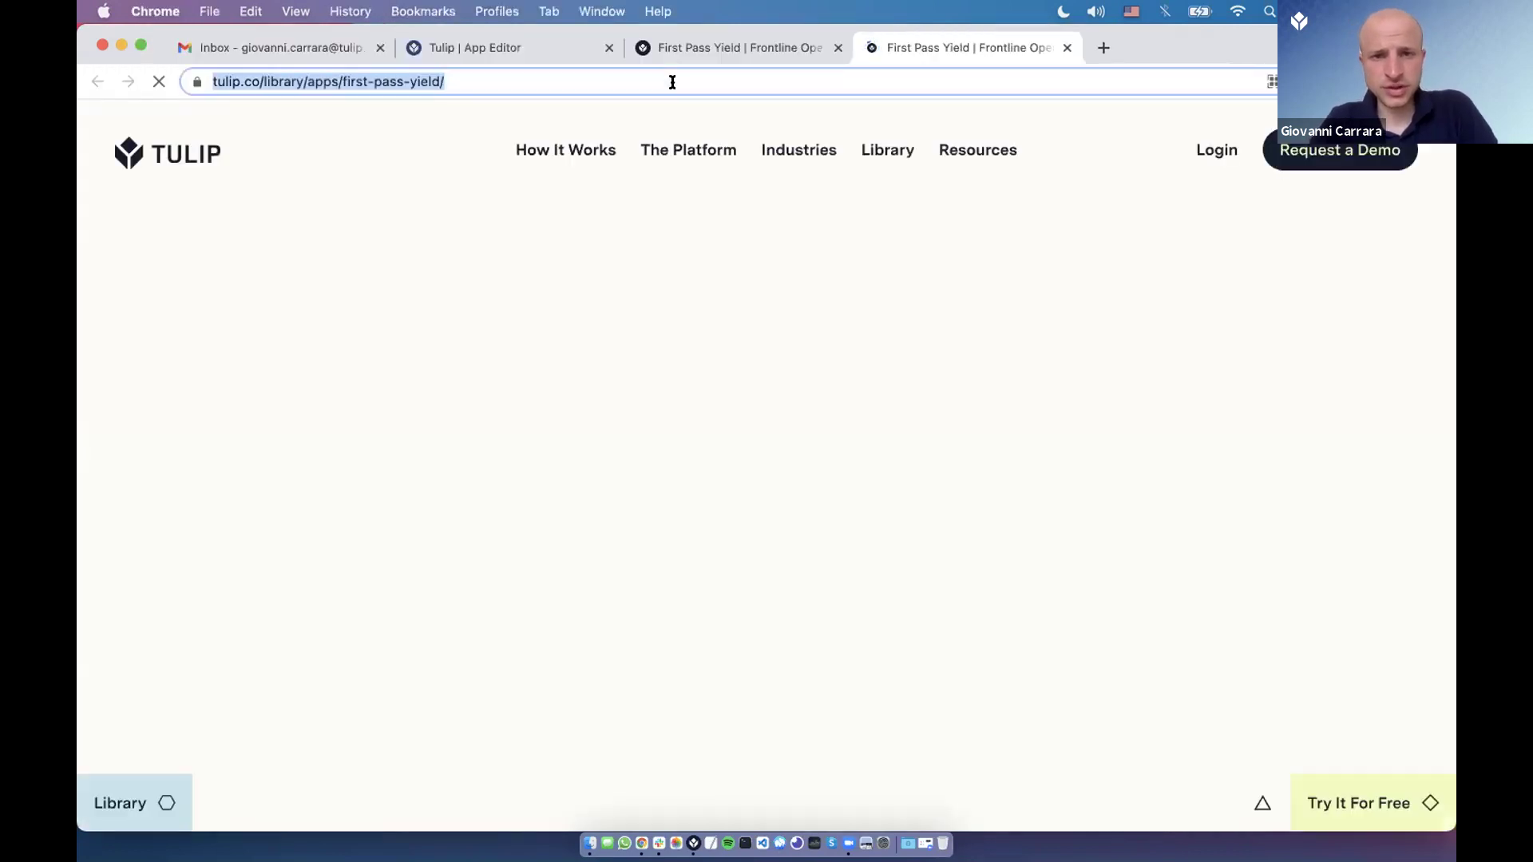
{"action": "key", "text": "super+w"}
{"action": "left_click", "coordinate": [566, 53]}
{"action": "left_click", "coordinate": [837, 48]}
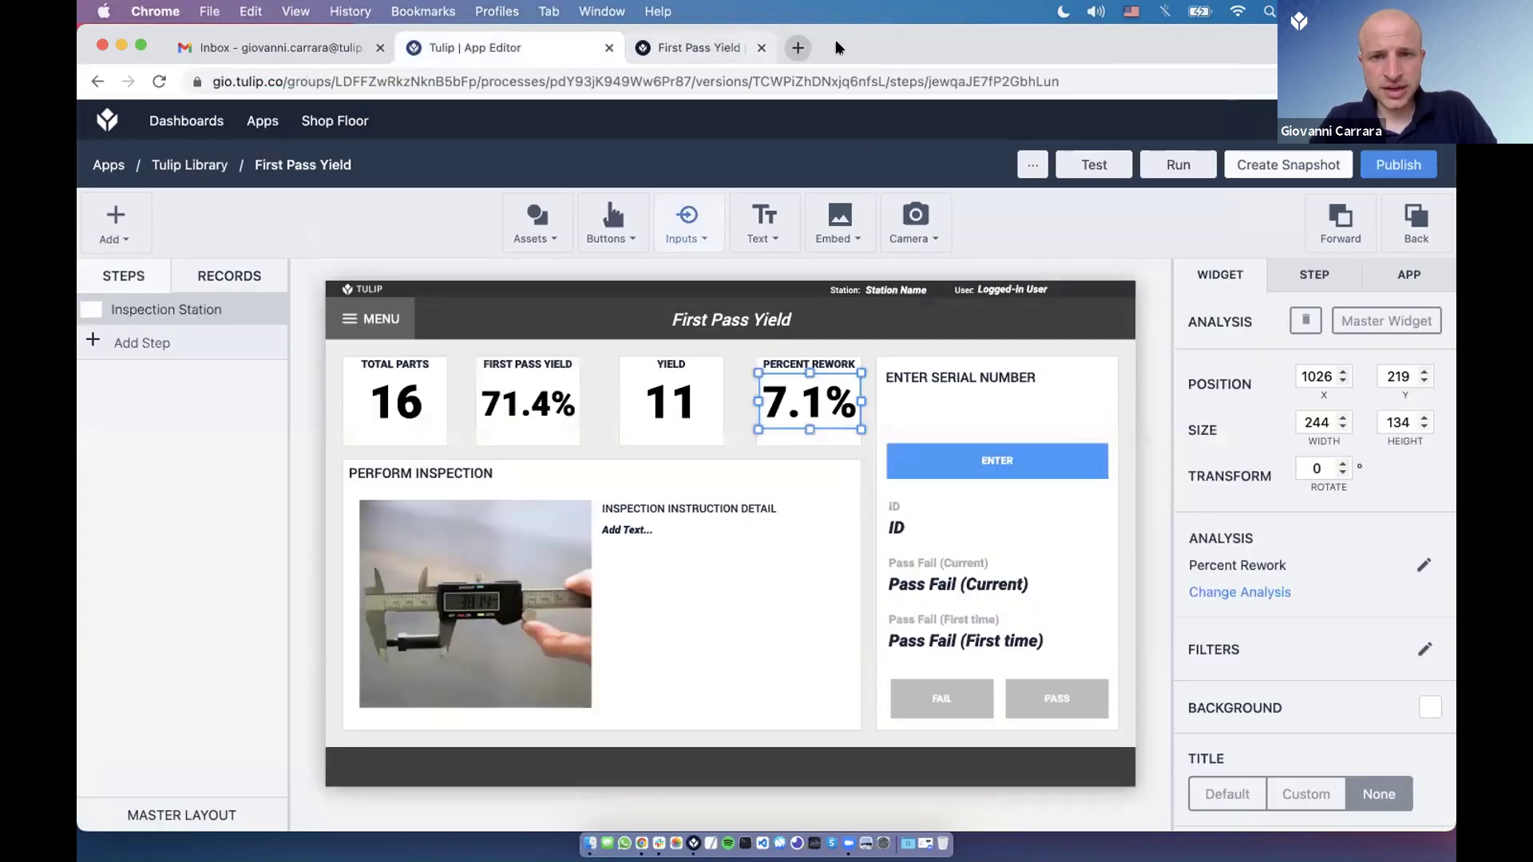
{"action": "key", "text": "super+Tab"}
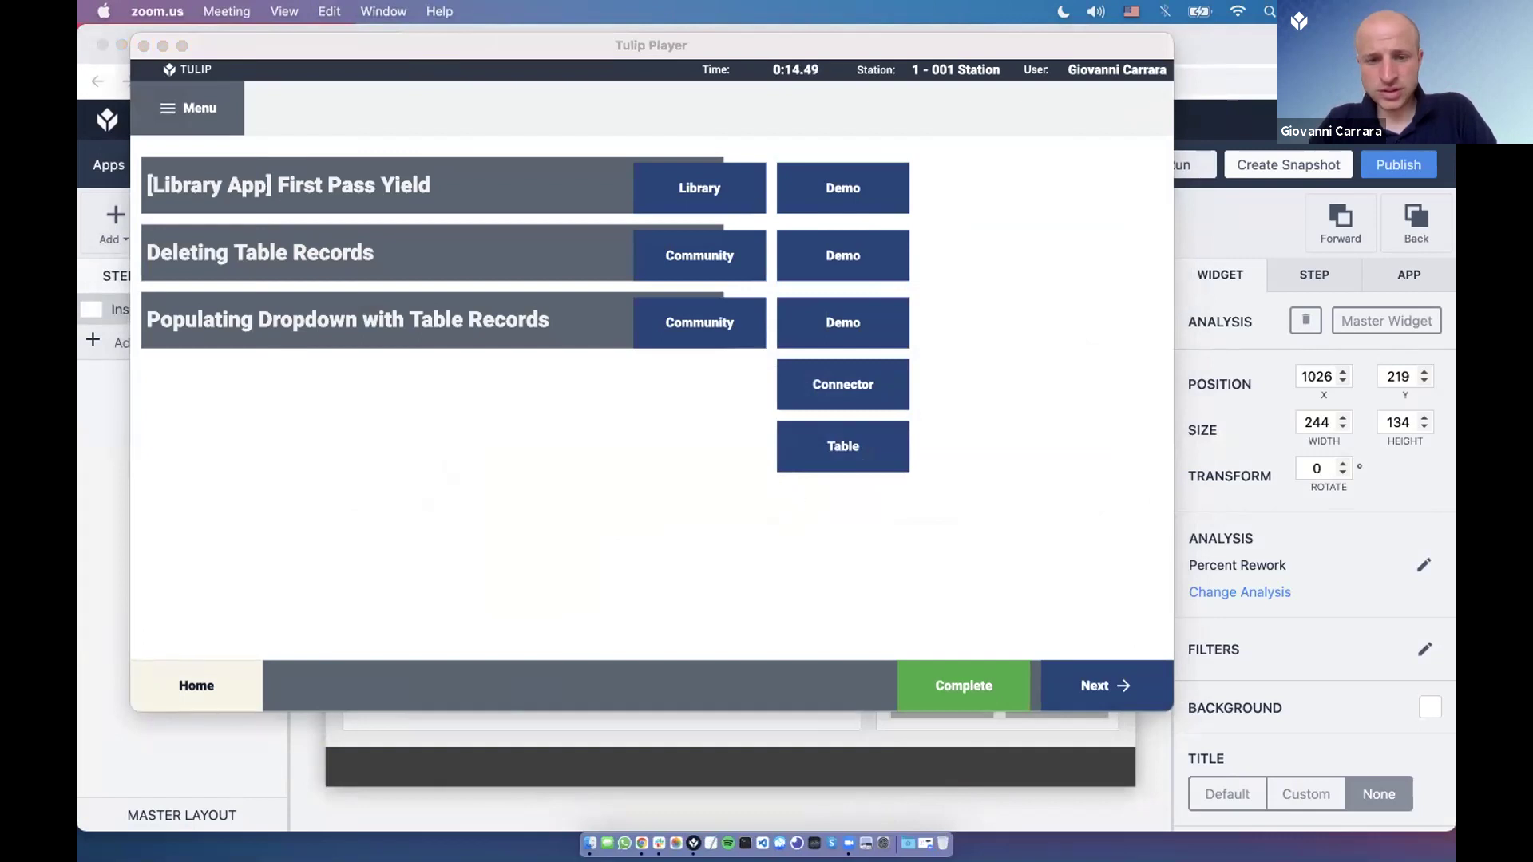
{"action": "left_click", "coordinate": [684, 271]}
{"action": "left_click", "coordinate": [682, 252]}
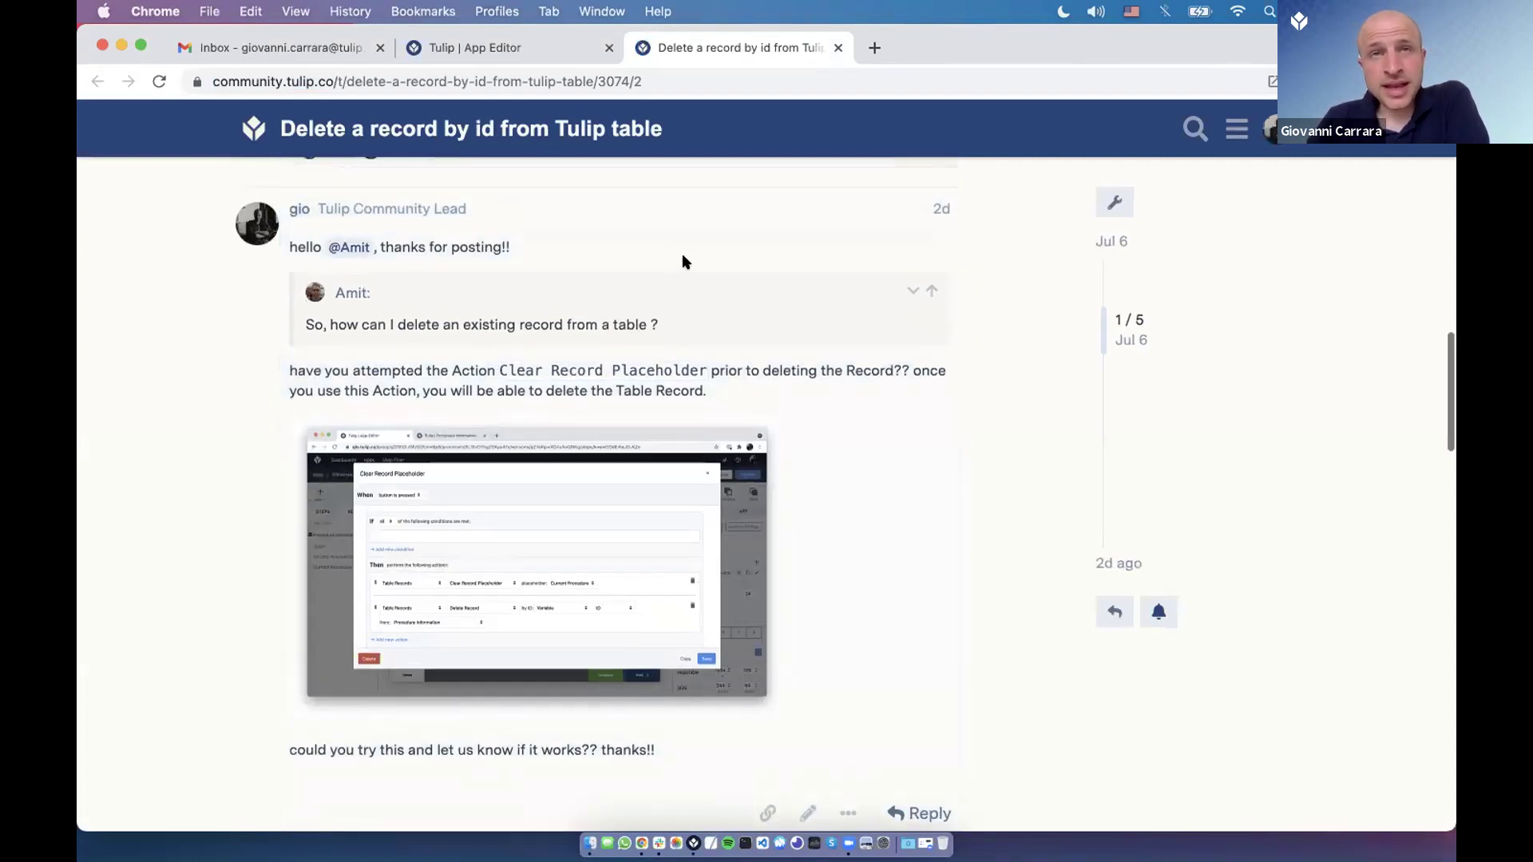
Enlarge the answer's trigger screenshot, close it, and return to Tulip Player.
{"action": "left_click", "coordinate": [595, 534]}
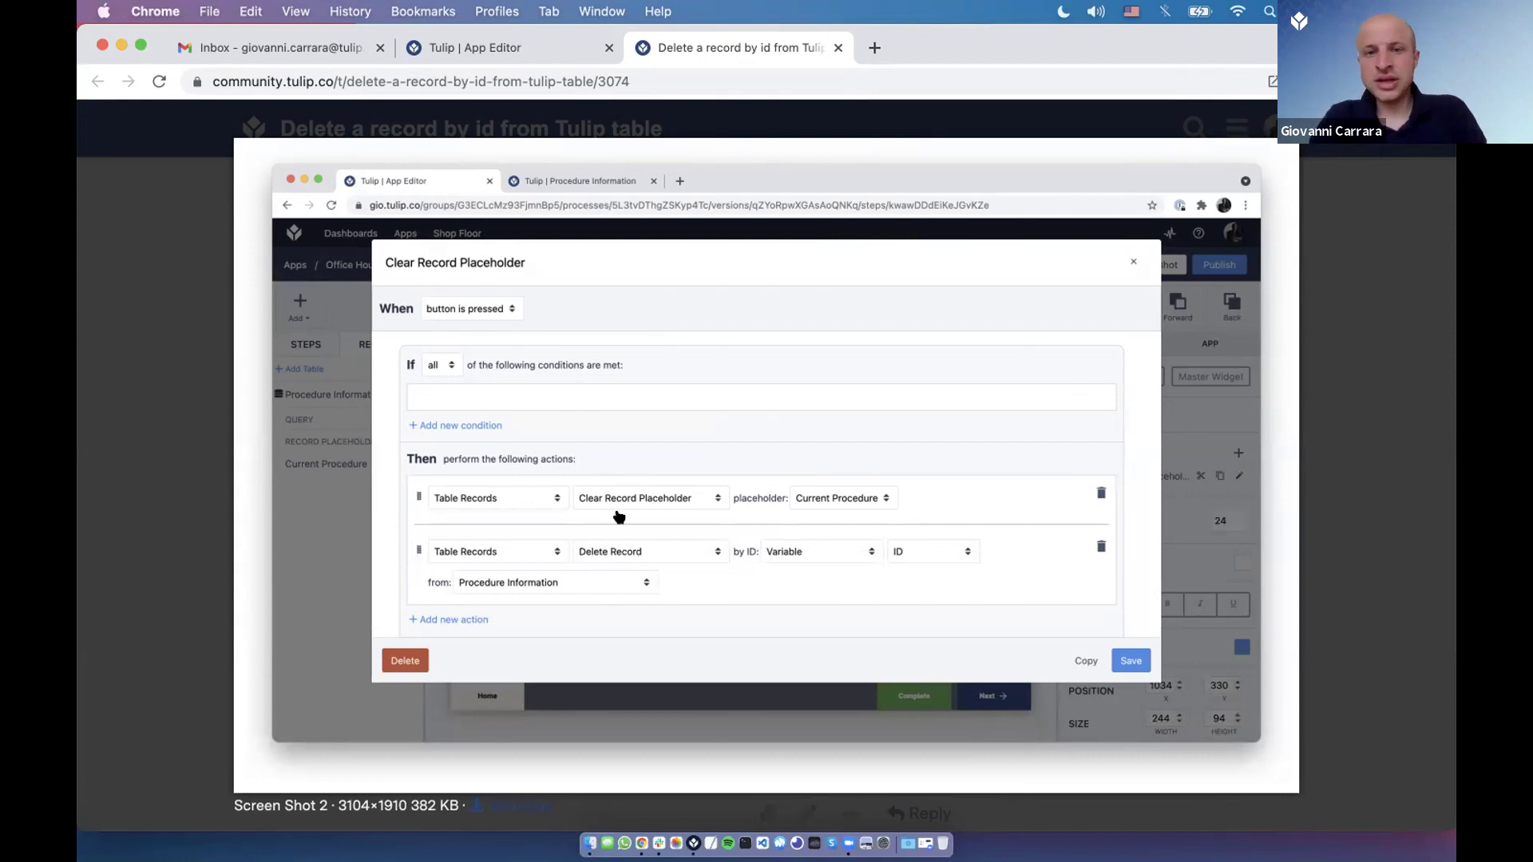
{"action": "left_click", "coordinate": [724, 302]}
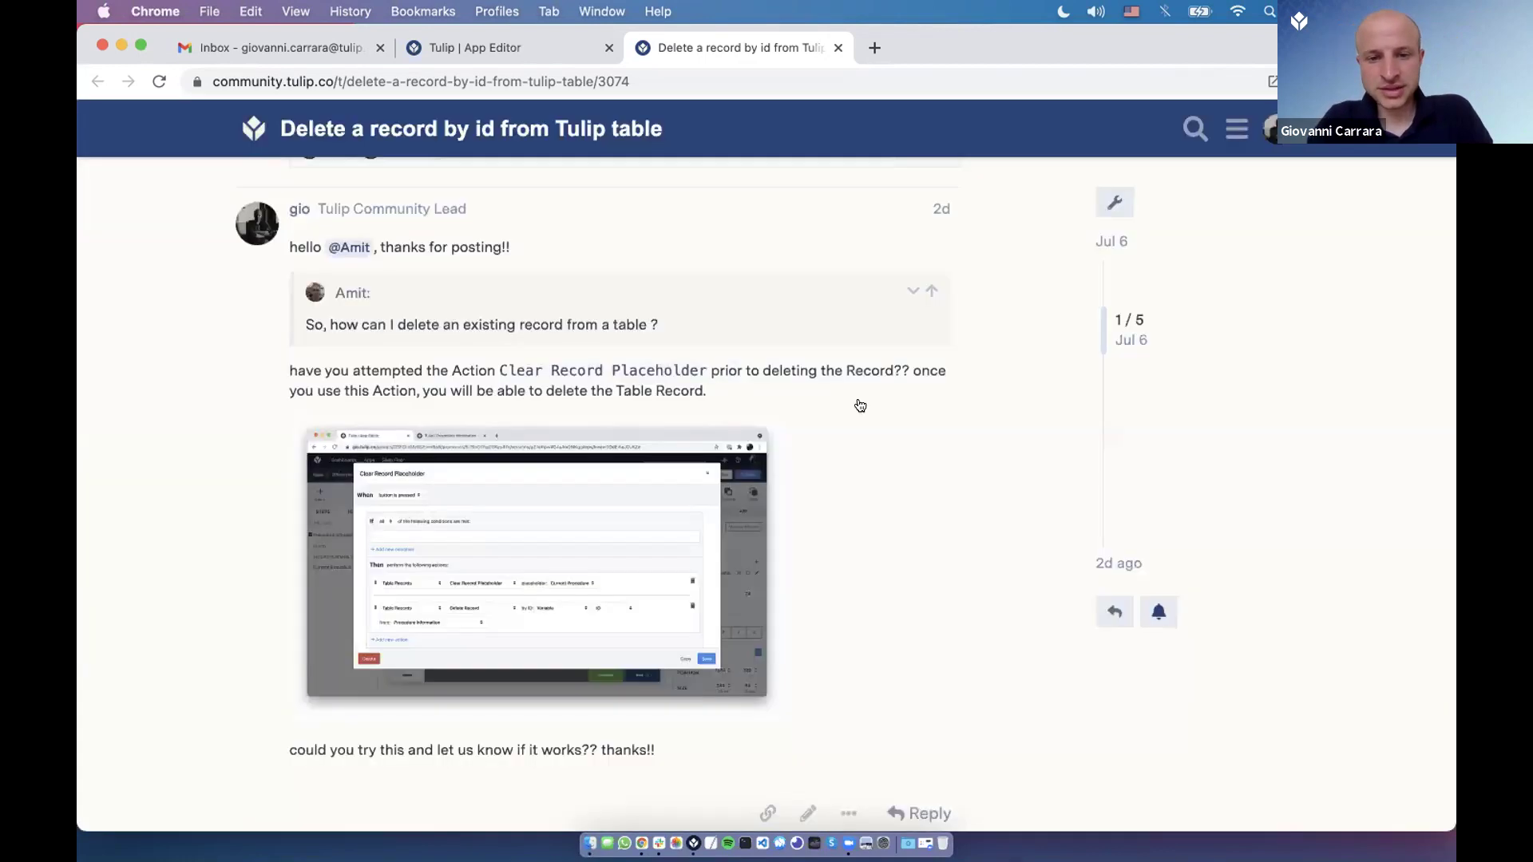
{"action": "key", "text": "super+Tab"}
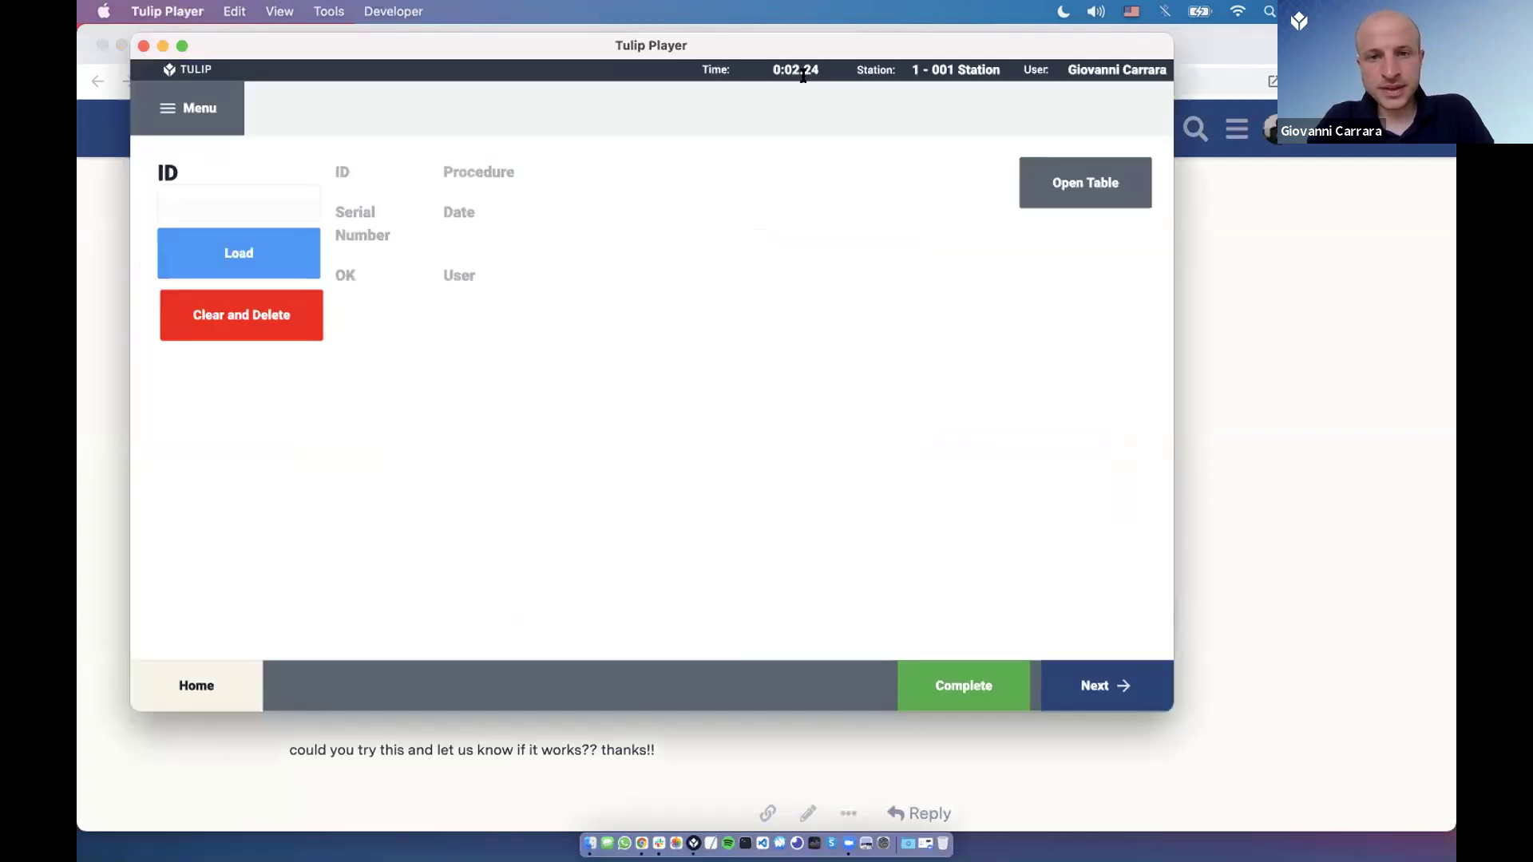
Create Procedure Information record A with procedure A1, serial 46 and date 8 July.
{"action": "left_click", "coordinate": [1053, 182]}
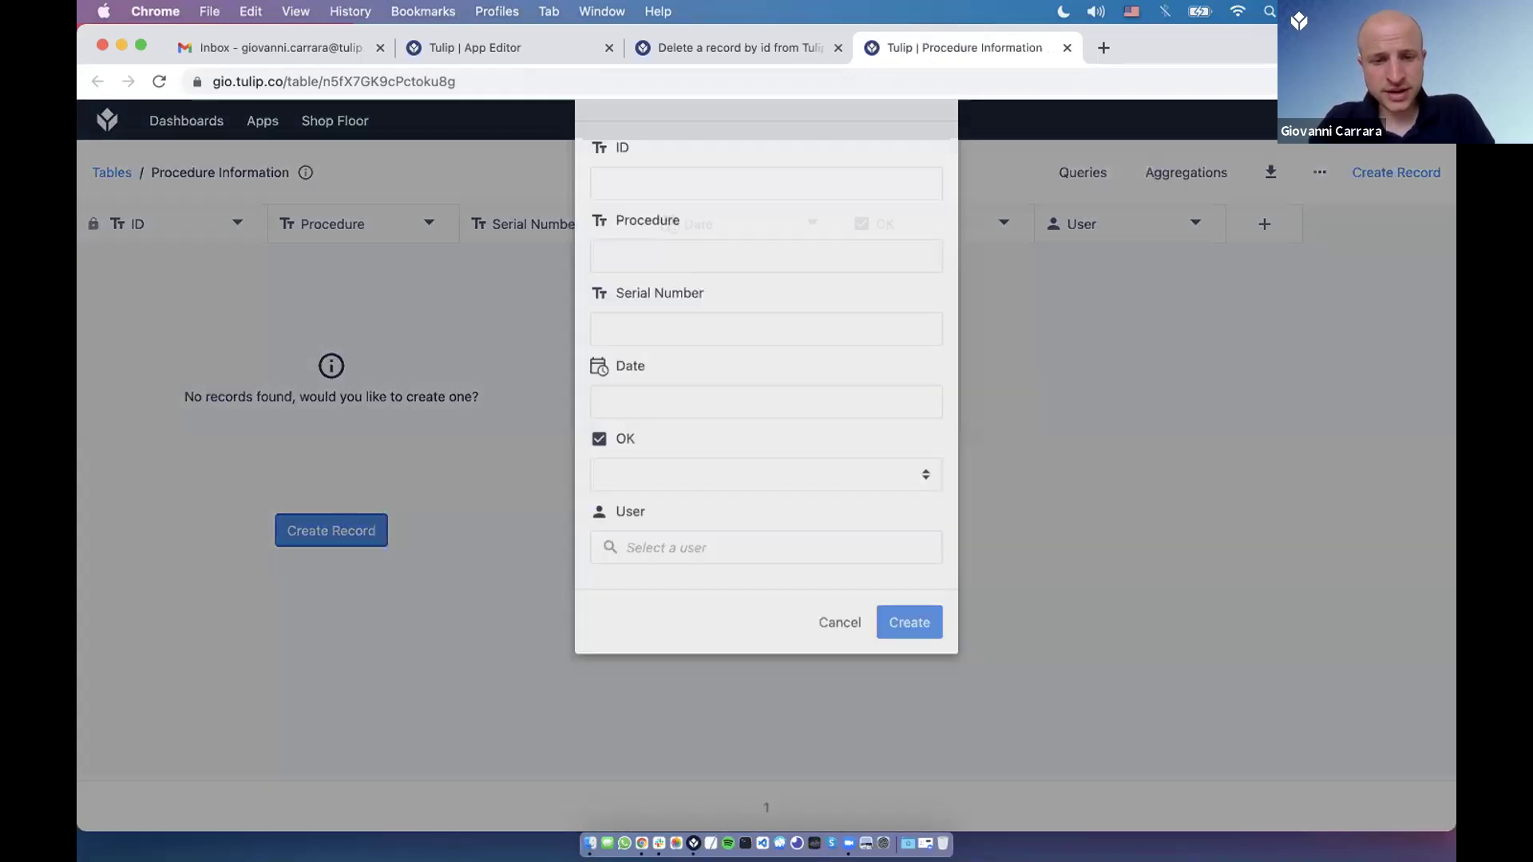
{"action": "type", "text": "A1"}
{"action": "left_click", "coordinate": [647, 366]}
{"action": "type", "text": "A1"}
{"action": "left_click", "coordinate": [652, 438]}
{"action": "type", "text": "46"}
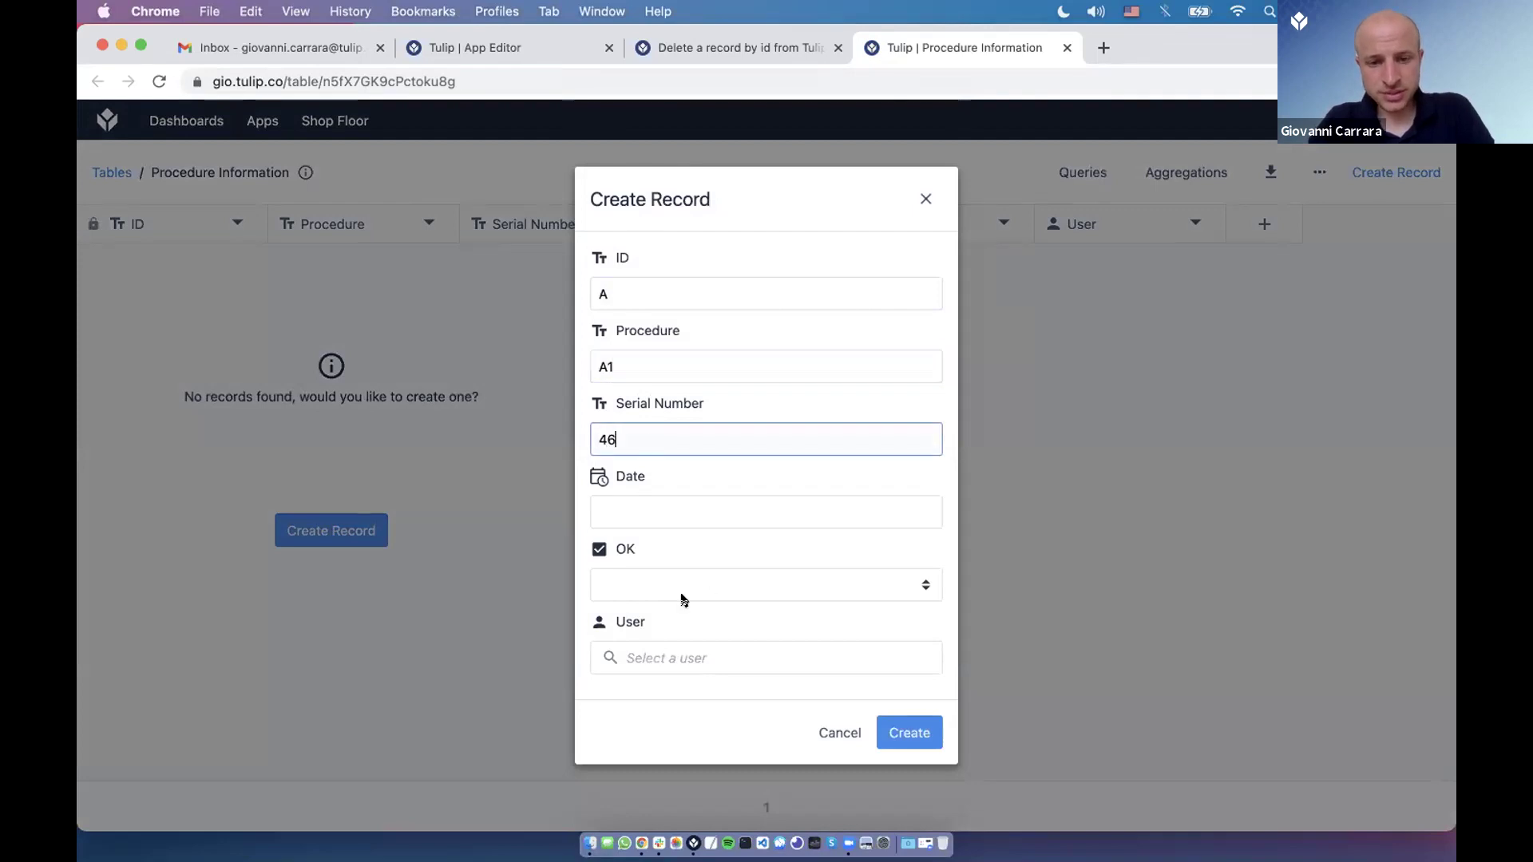
{"action": "left_click", "coordinate": [693, 512]}
{"action": "left_click", "coordinate": [735, 647]}
{"action": "left_click", "coordinate": [945, 687]}
{"action": "left_click", "coordinate": [908, 733]}
Load record A in the Player and open the Office Hours 05JUL2021 app in the editor.
{"action": "key", "text": "super+Tab"}
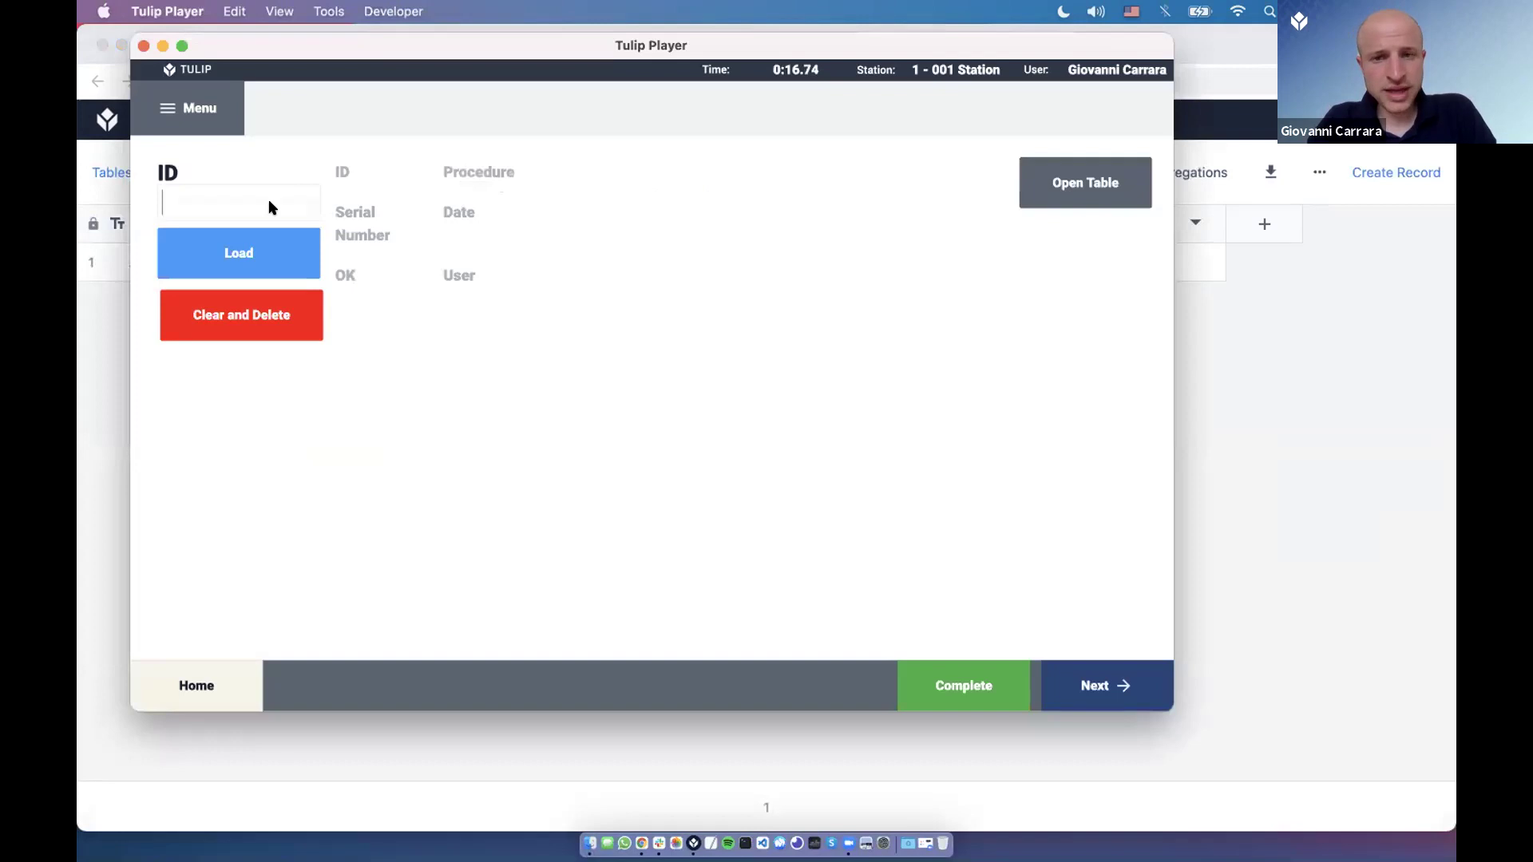
{"action": "type", "text": "A"}
{"action": "left_click", "coordinate": [247, 251]}
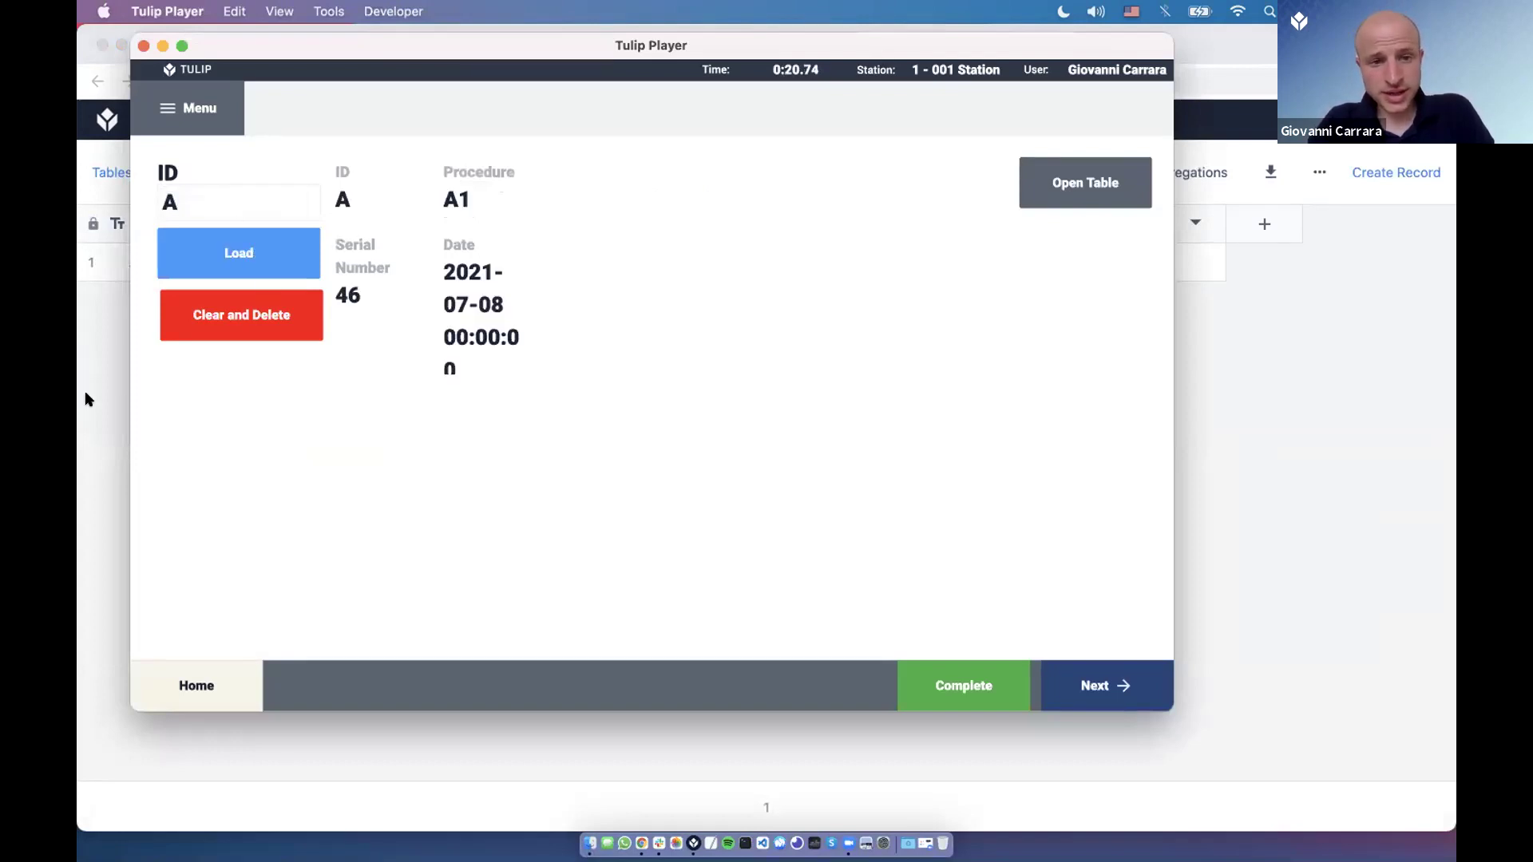
{"action": "left_click", "coordinate": [88, 399]}
{"action": "left_click_drag", "start_coordinate": [949, 44], "coordinate": [737, 45]}
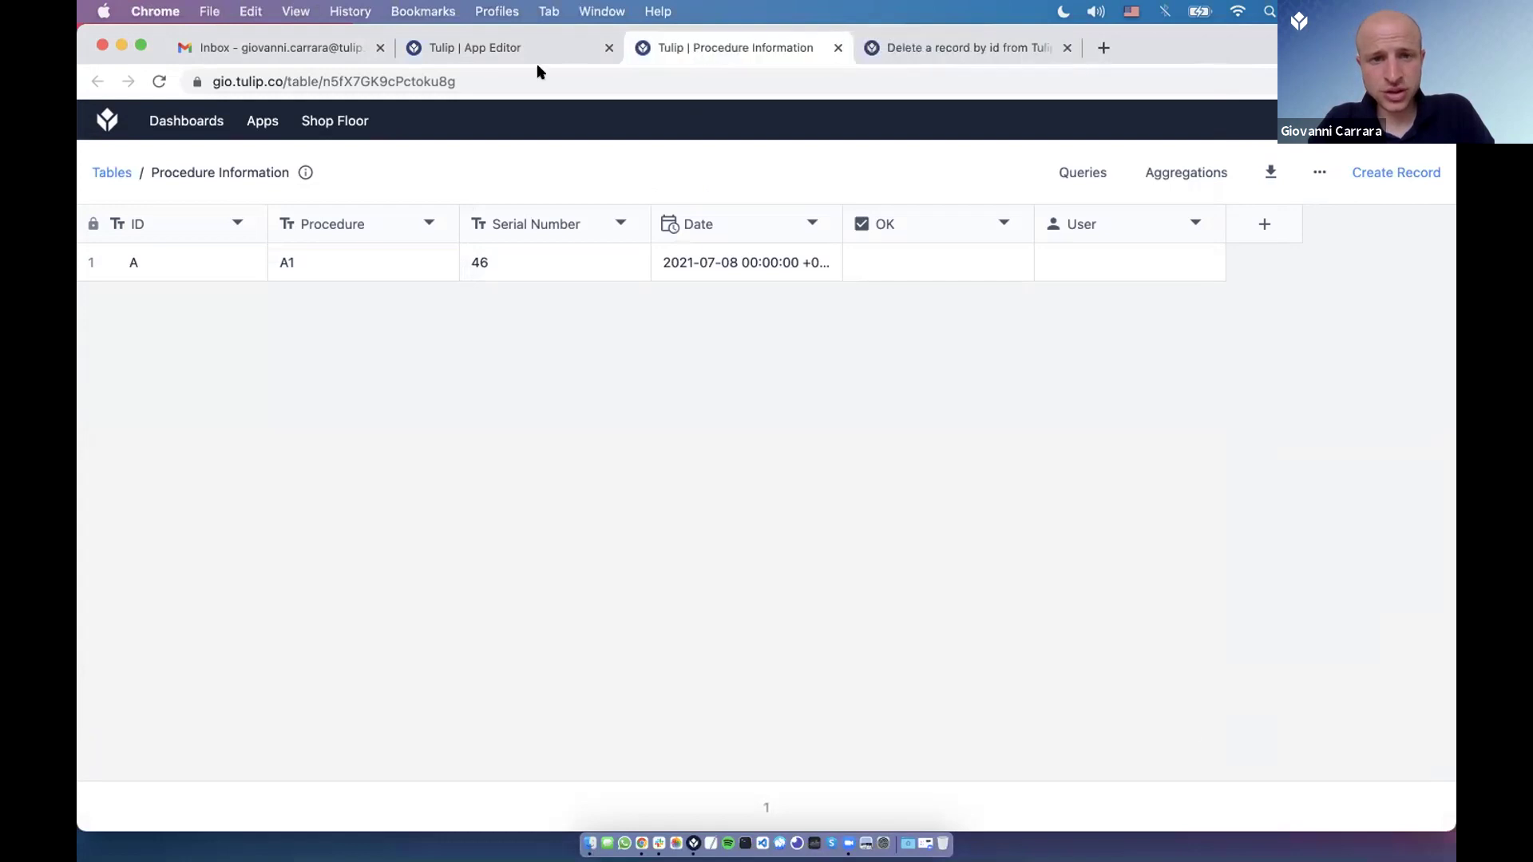
{"action": "key", "text": "ctrl+shift+Tab"}
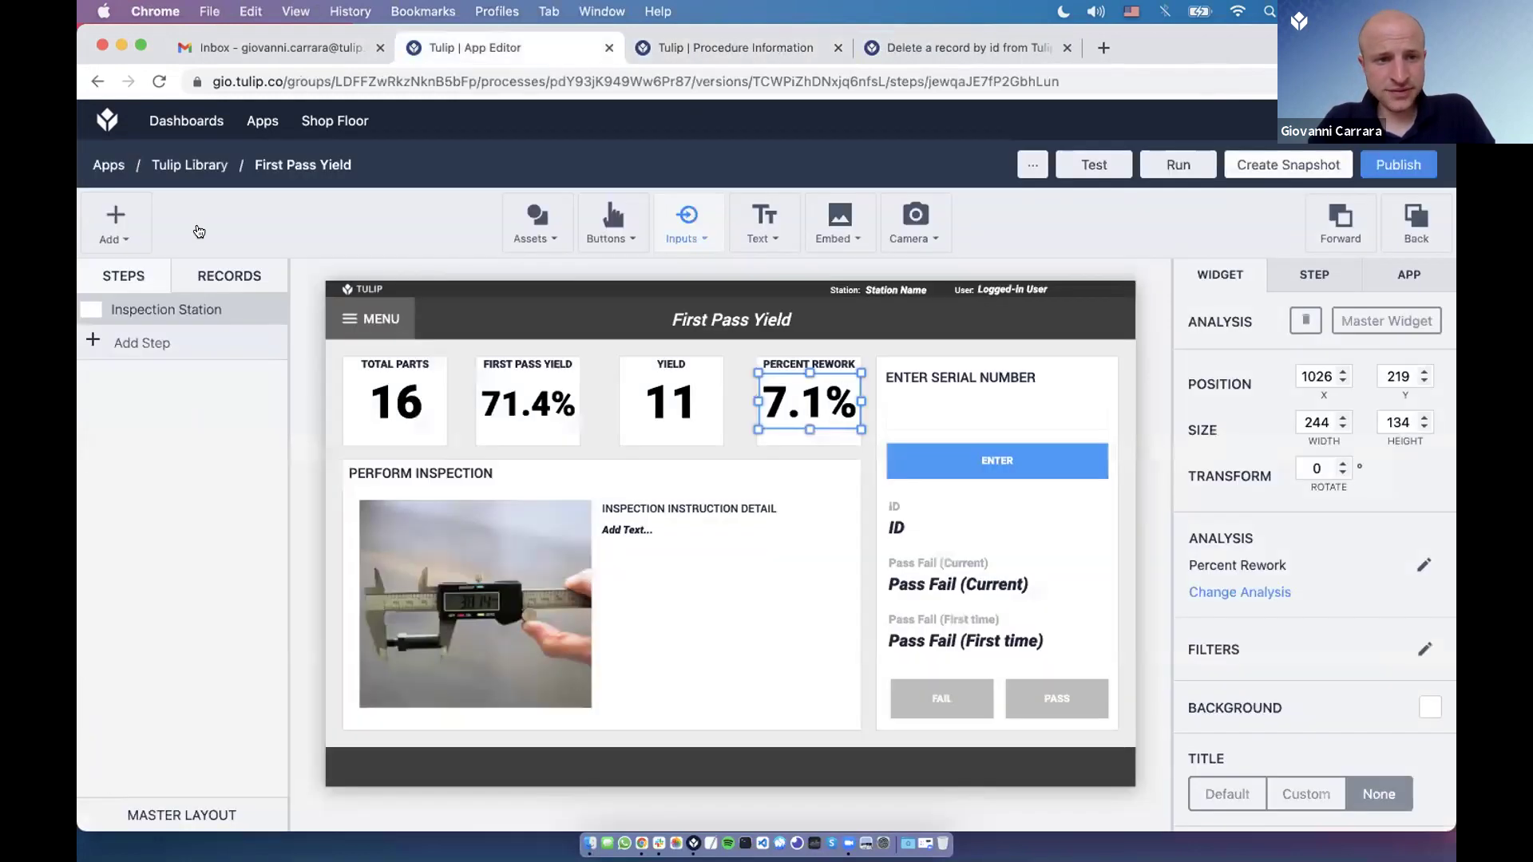
{"action": "left_click", "coordinate": [262, 120]}
{"action": "type", "text": "0"}
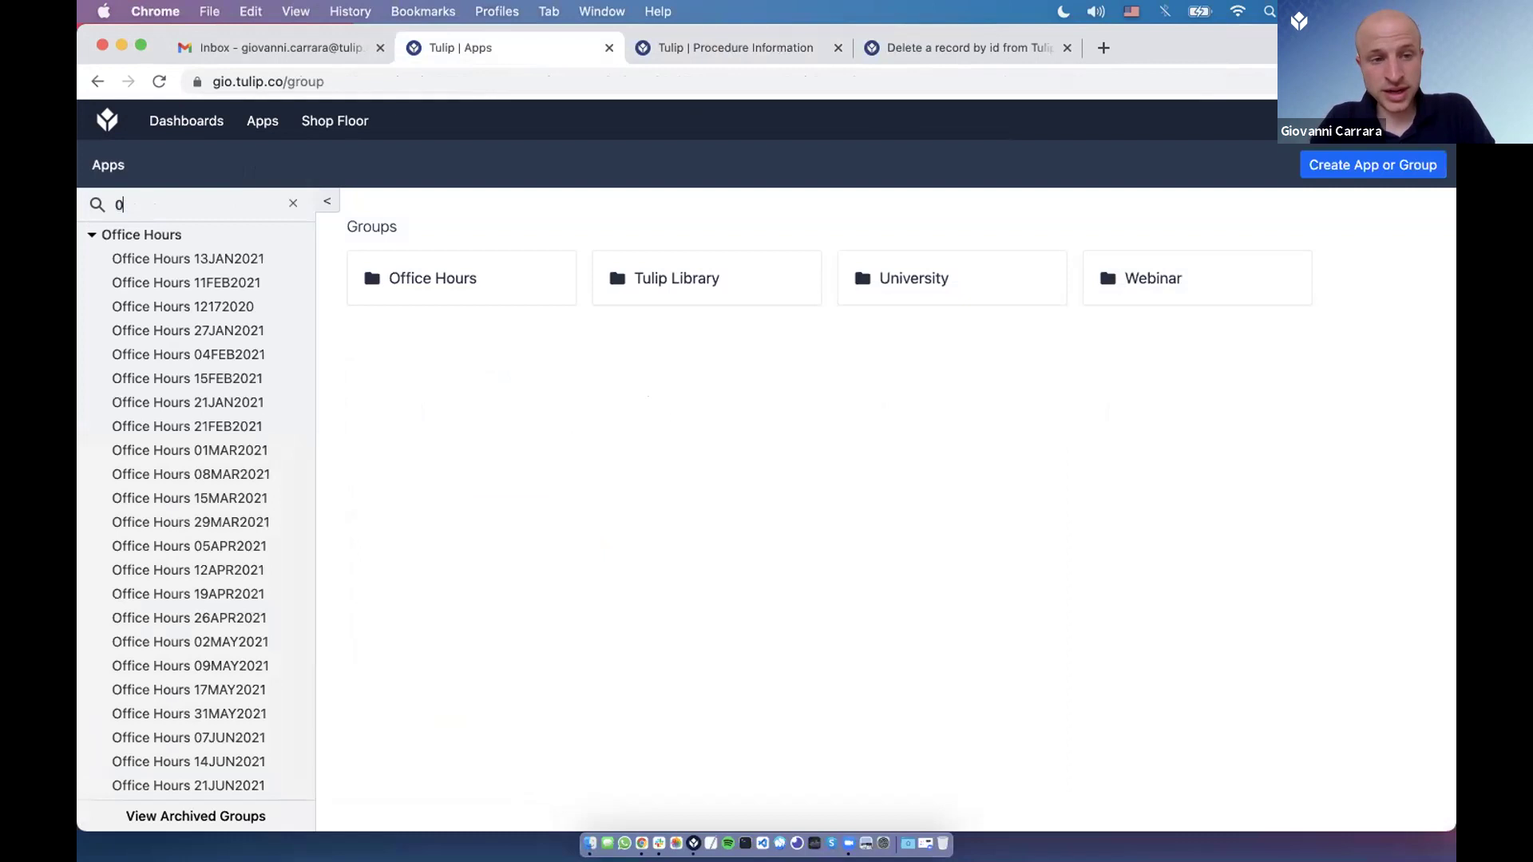
{"action": "type", "text": "5jul"}
{"action": "left_click", "coordinate": [188, 257]}
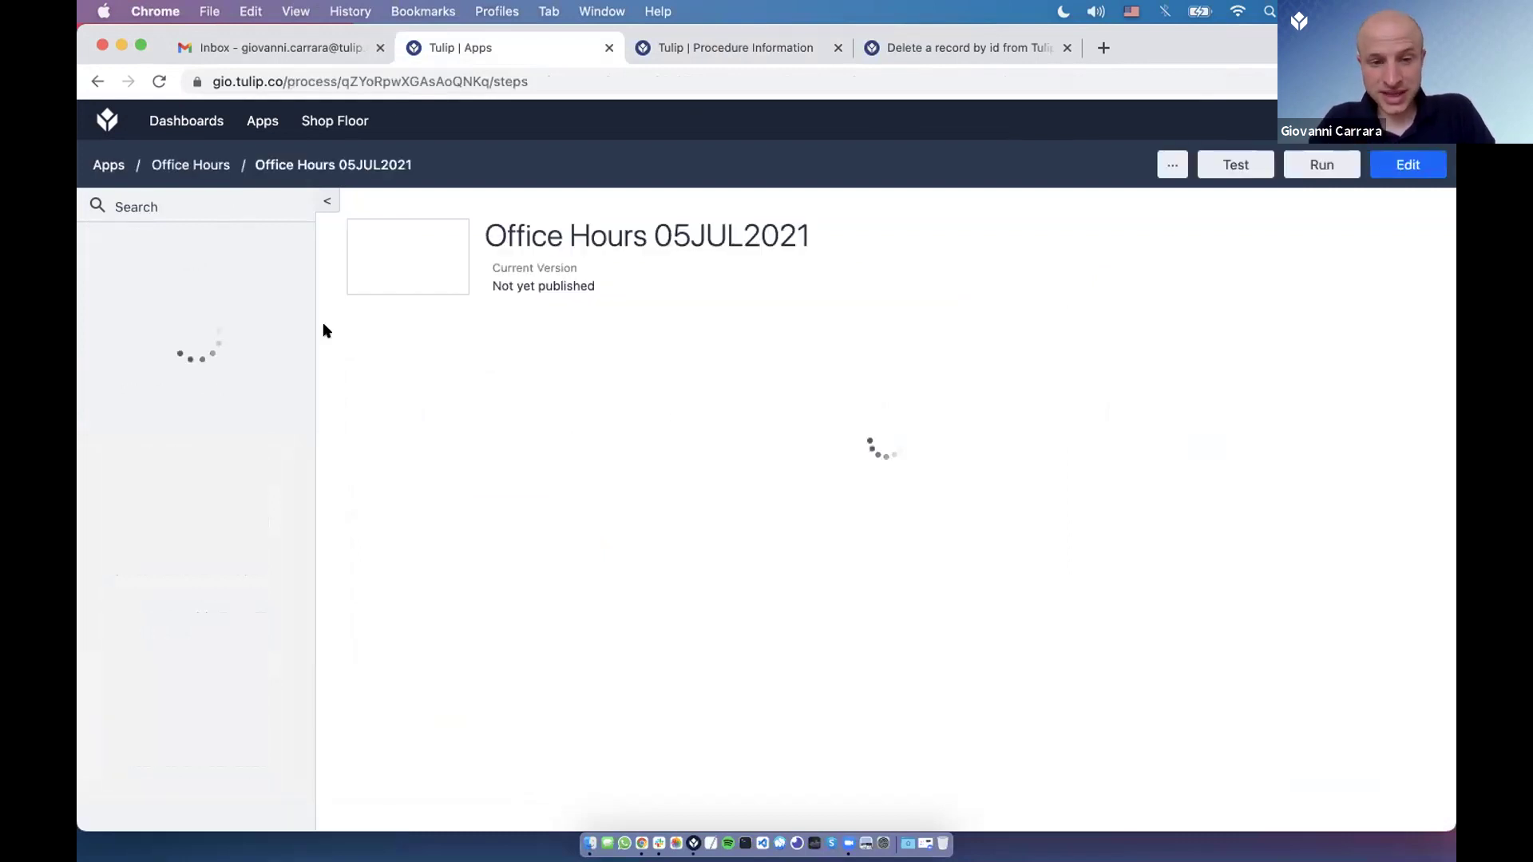
Delete the Clear Record Placeholder action from the Delete step's Clear and Delete trigger and save.
{"action": "left_click", "coordinate": [407, 477]}
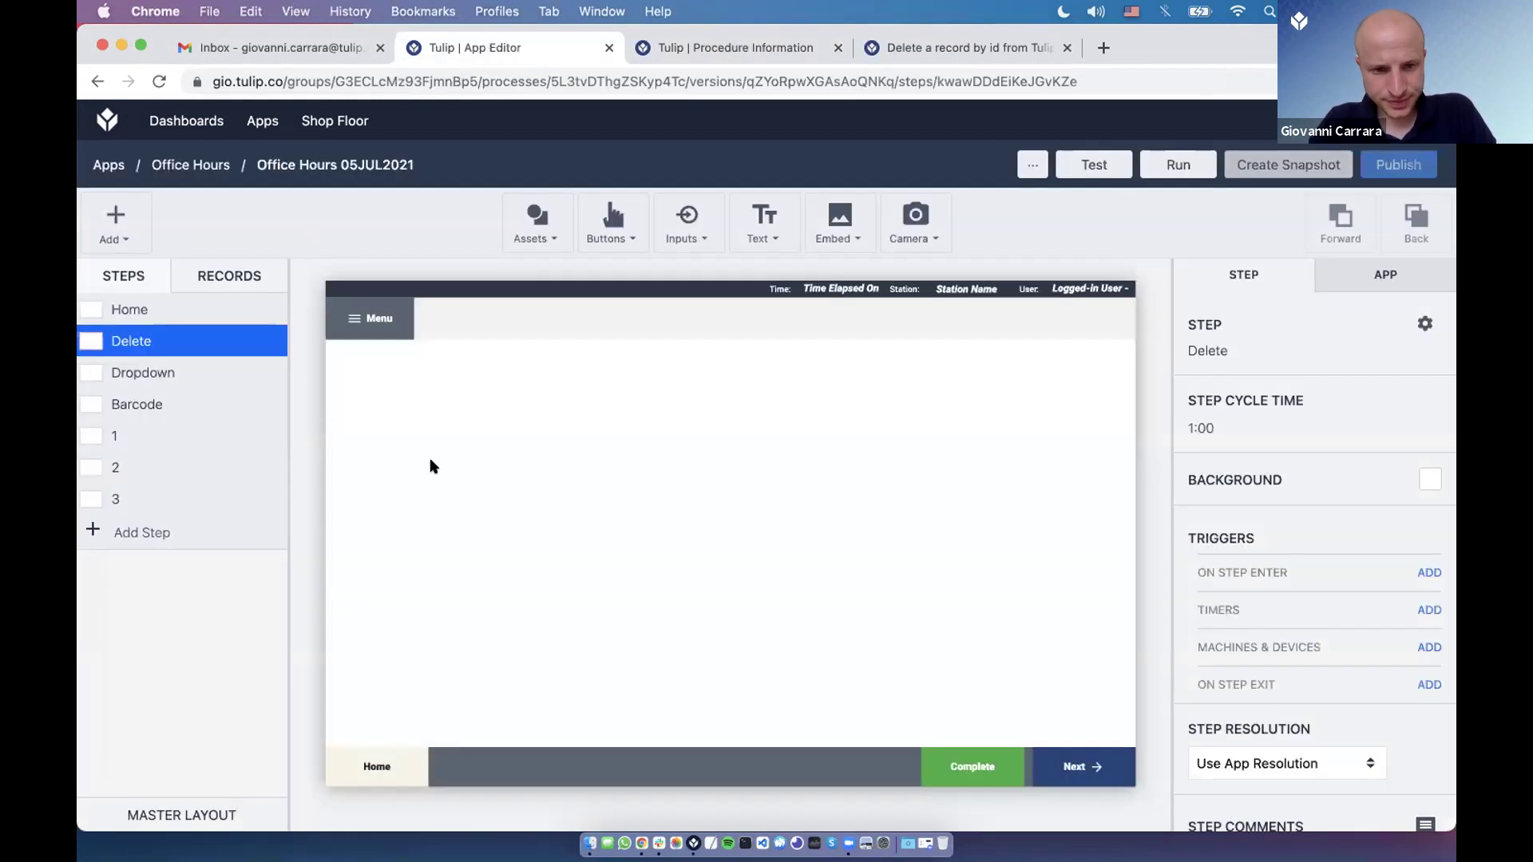
{"action": "left_click", "coordinate": [460, 480]}
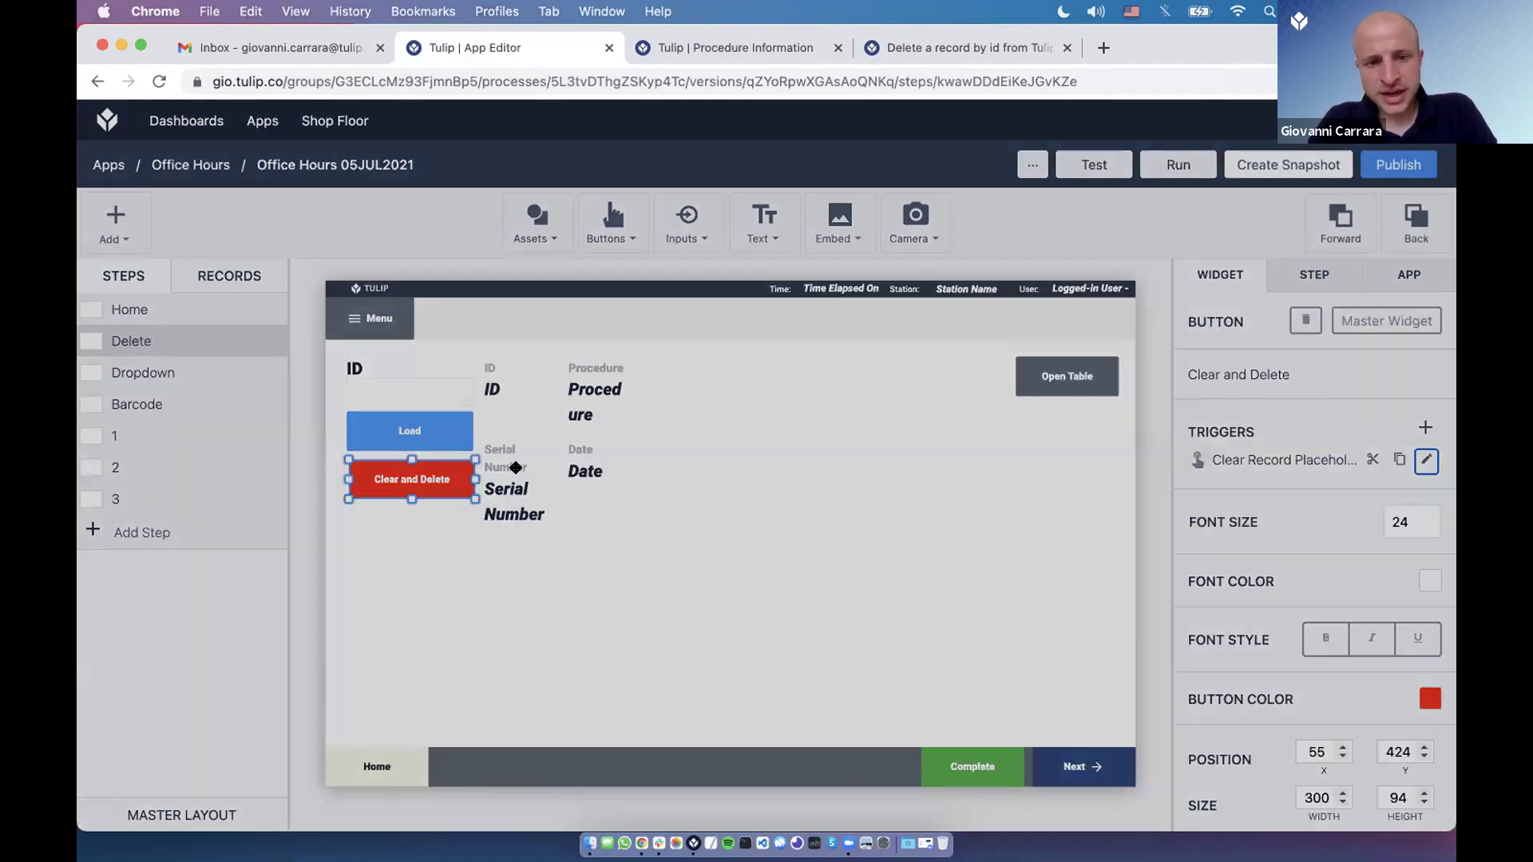
{"action": "double_click", "coordinate": [469, 479]}
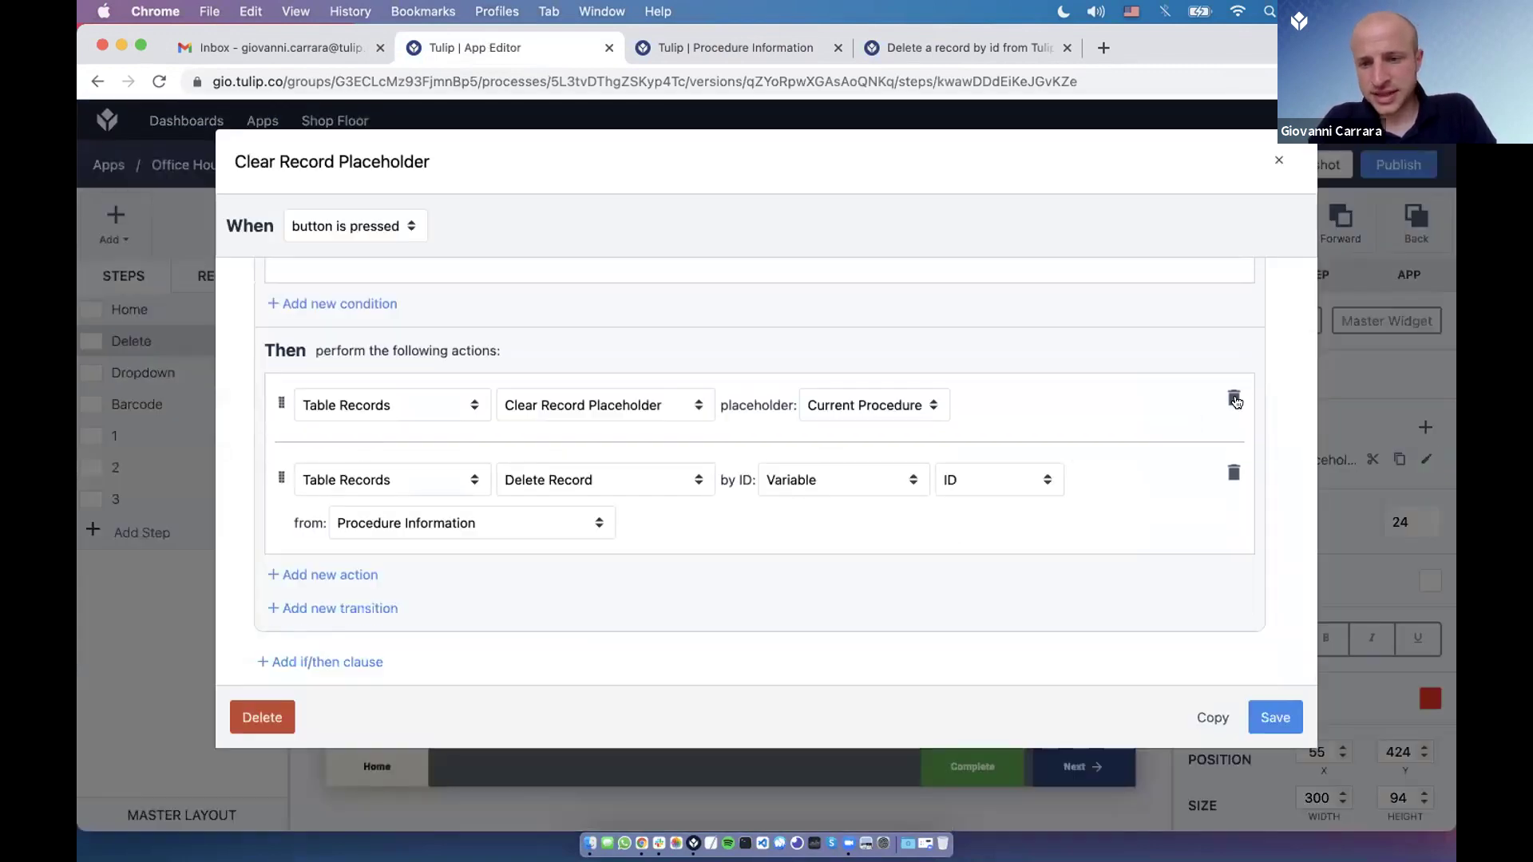
{"action": "left_click", "coordinate": [1234, 400]}
{"action": "left_click", "coordinate": [1277, 715]}
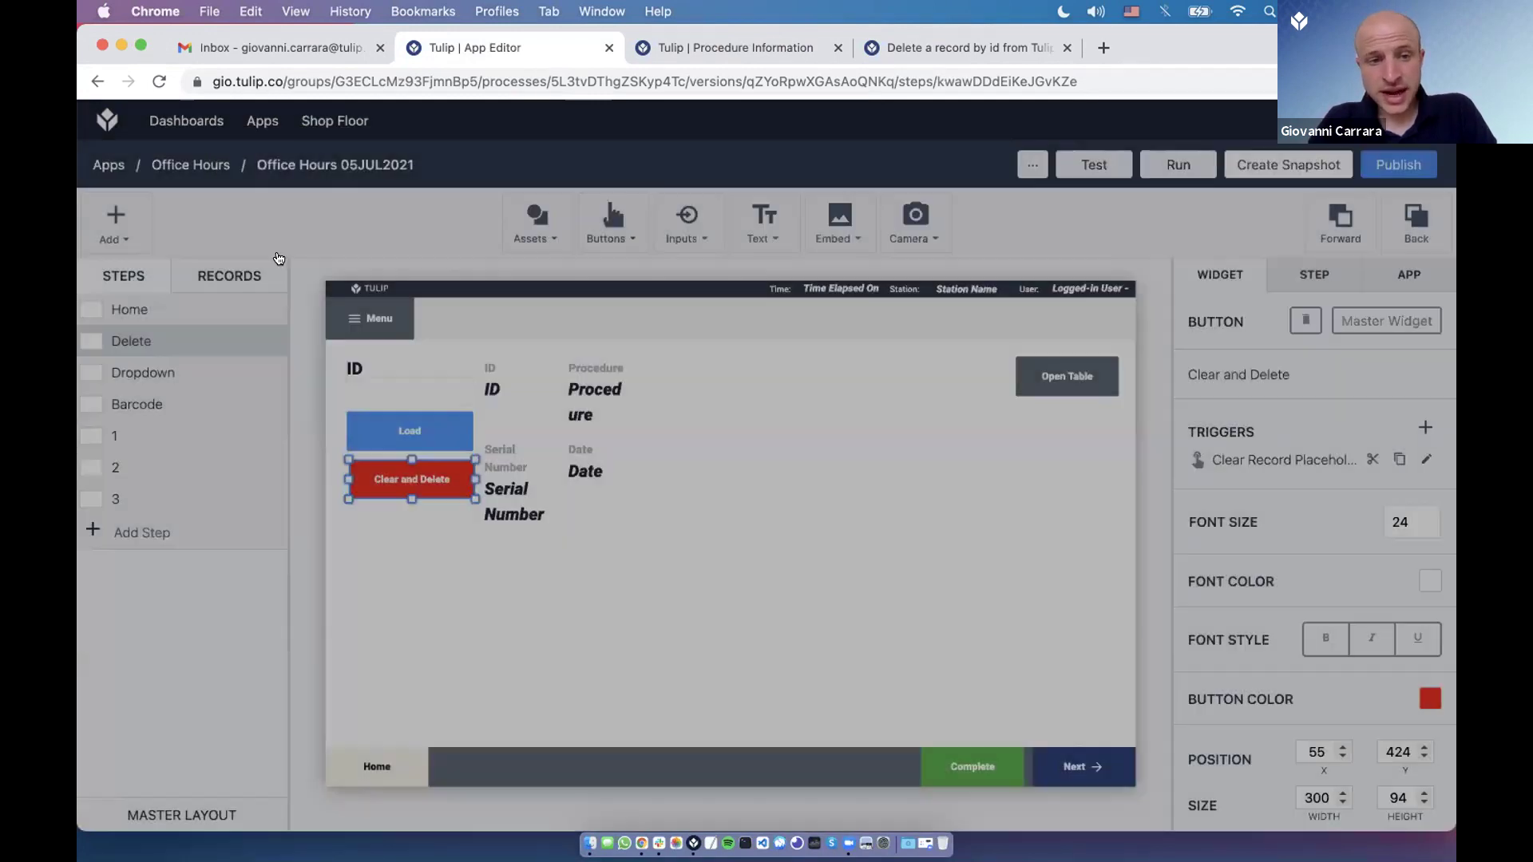
Test deleting record A in the Player, then reopen the button's trigger in the editor.
{"action": "key", "text": "super+Tab"}
{"action": "left_click", "coordinate": [280, 321]}
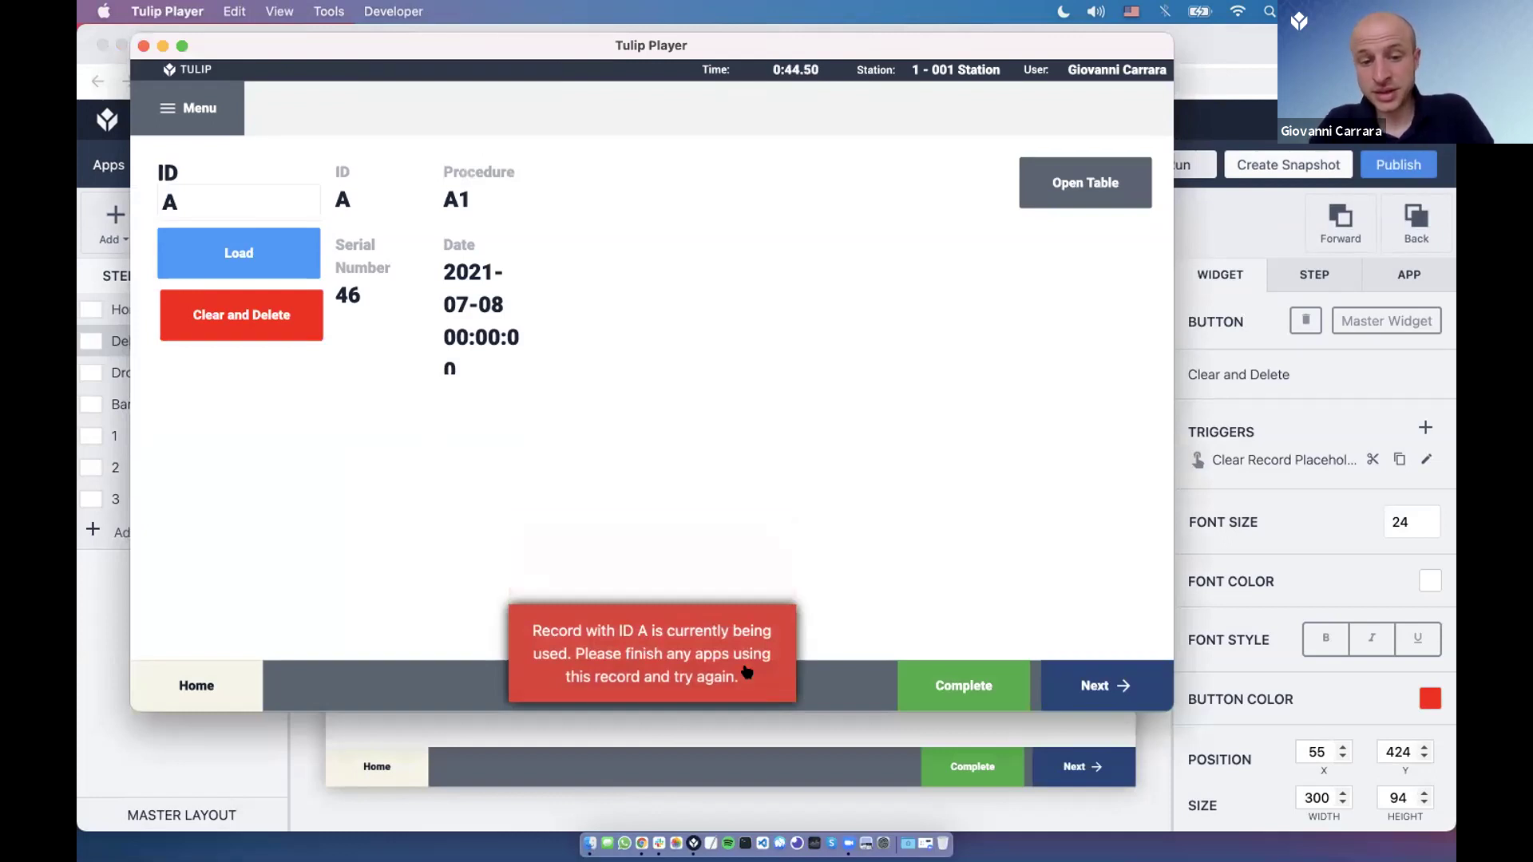
{"action": "scroll", "coordinate": [410, 269], "scroll_direction": "down", "scroll_amount": 2}
{"action": "scroll", "coordinate": [410, 270], "scroll_direction": "up", "scroll_amount": 2}
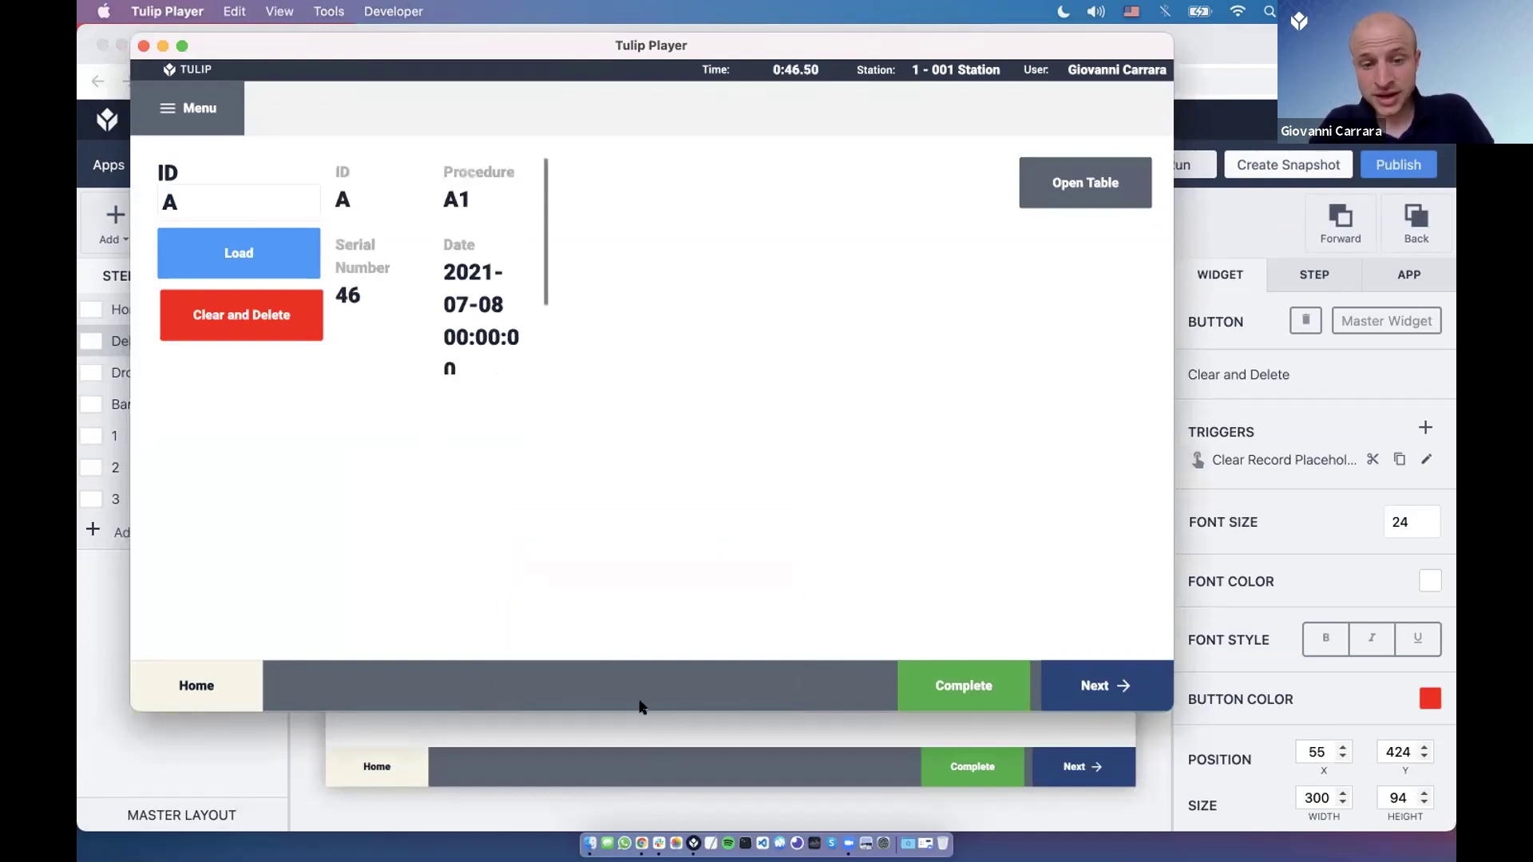
{"action": "left_click", "coordinate": [512, 751]}
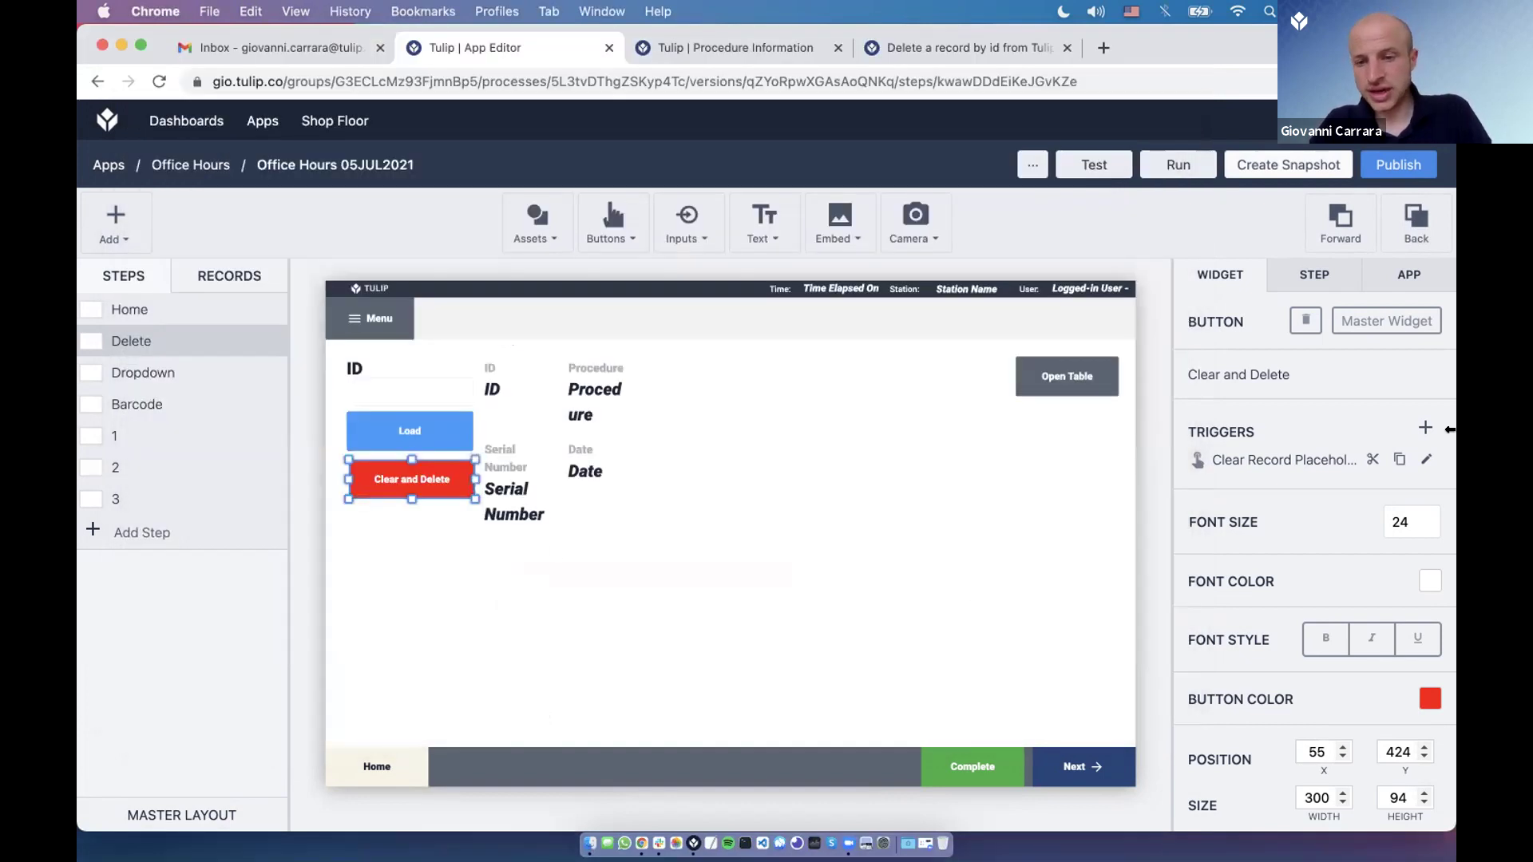
{"action": "left_click", "coordinate": [1426, 461]}
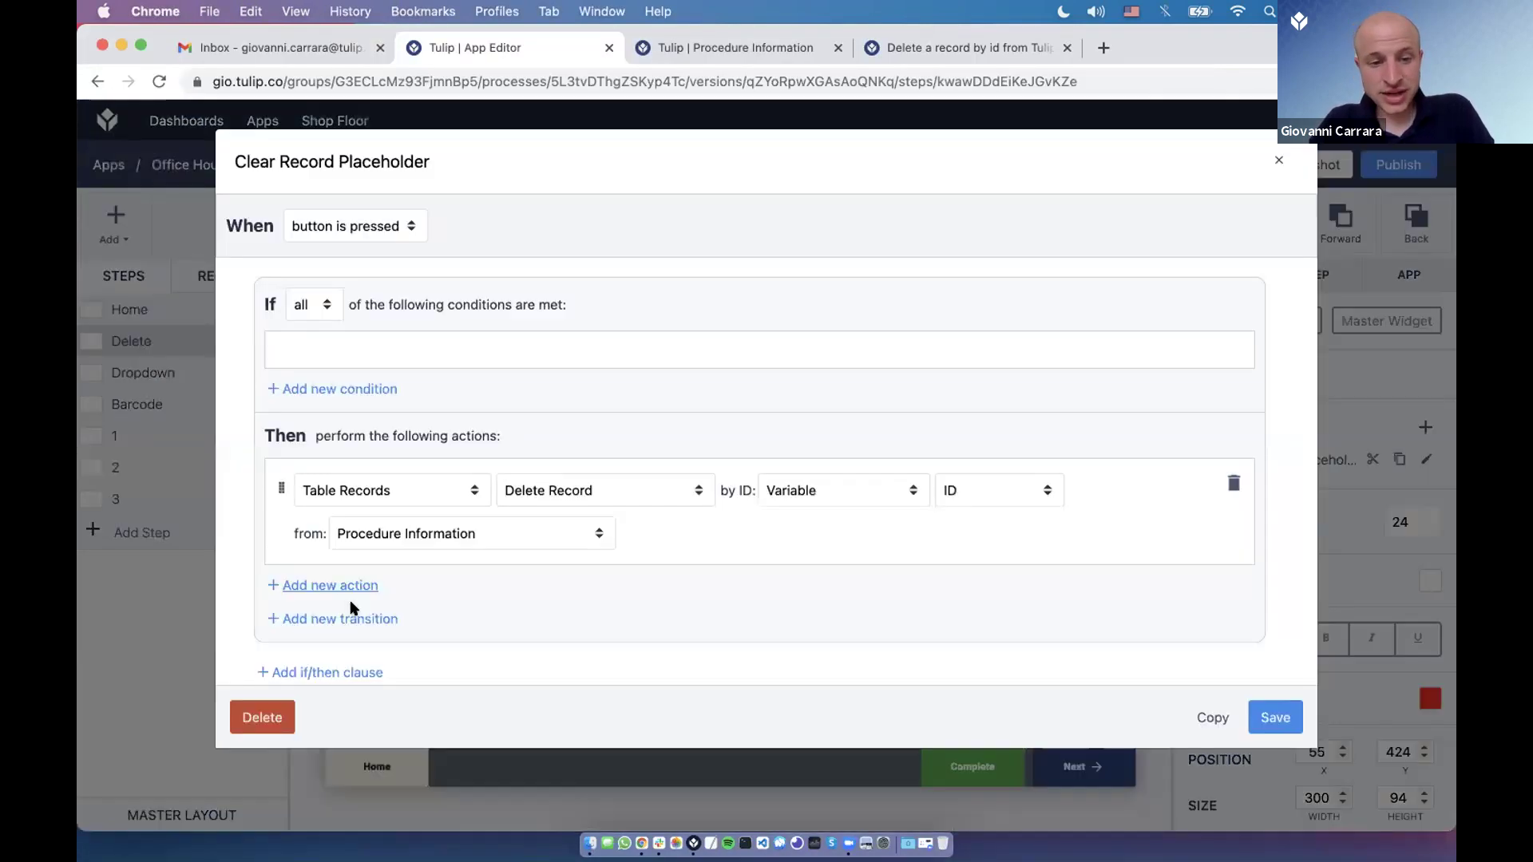
Add a Table Records Clear Record Placeholder action for Current Procedure to the trigger.
{"action": "left_click", "coordinate": [348, 589]}
{"action": "left_click", "coordinate": [350, 604]}
{"action": "key", "text": "t"}
{"action": "key", "text": "Return"}
{"action": "left_click", "coordinate": [614, 607]}
{"action": "key", "text": "c"}
{"action": "key", "text": "Down"}
{"action": "key", "text": "Down"}
{"action": "key", "text": "Return"}
{"action": "left_click", "coordinate": [822, 619]}
{"action": "left_click", "coordinate": [811, 628]}
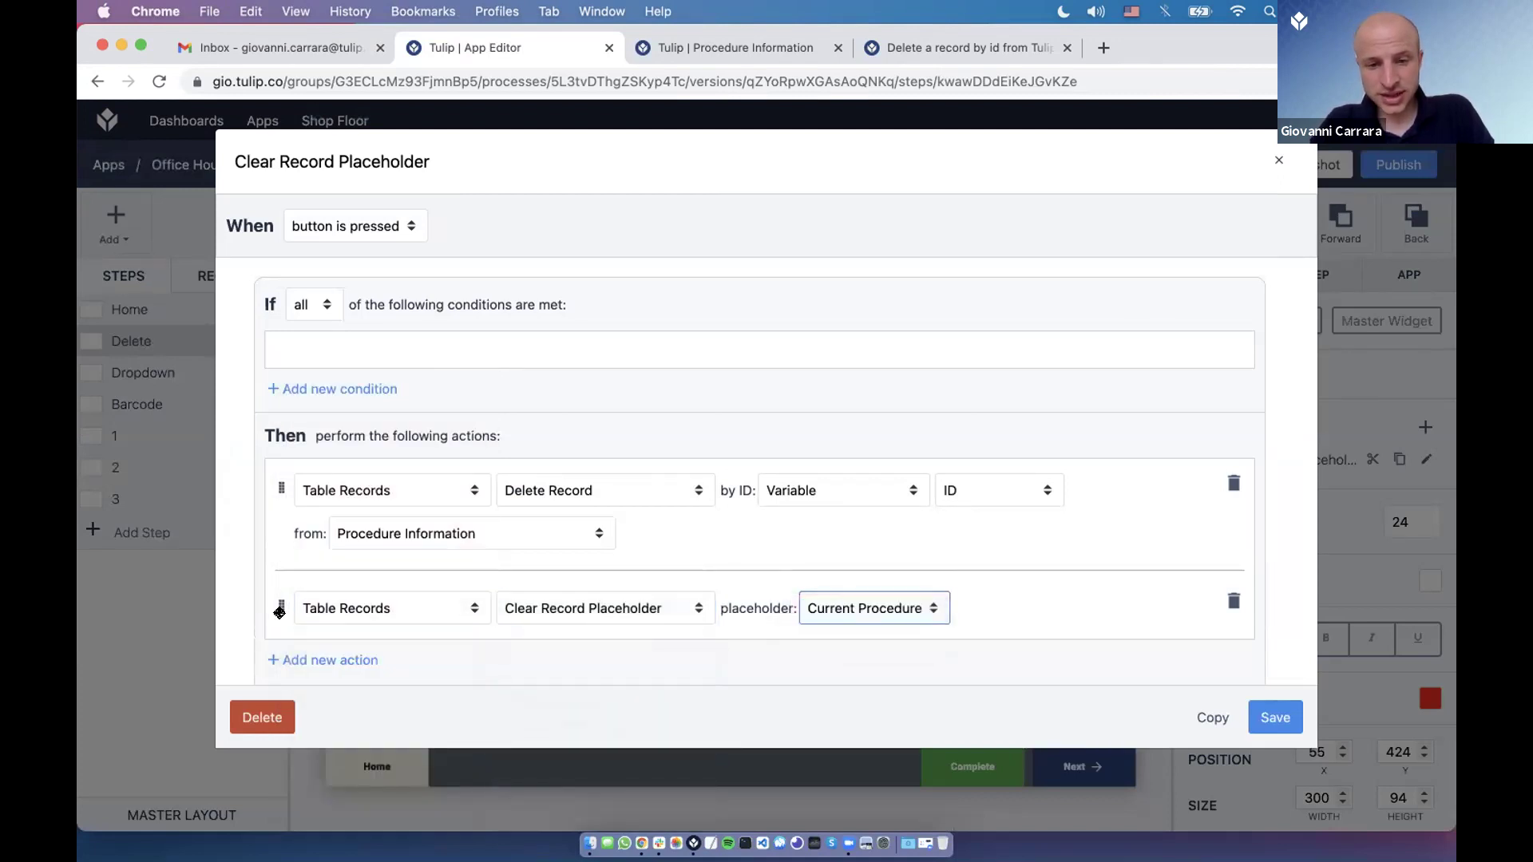
Move the clear action above Delete Record, save, and test deleting record A in the Player.
{"action": "left_click_drag", "start_coordinate": [279, 612], "coordinate": [276, 502]}
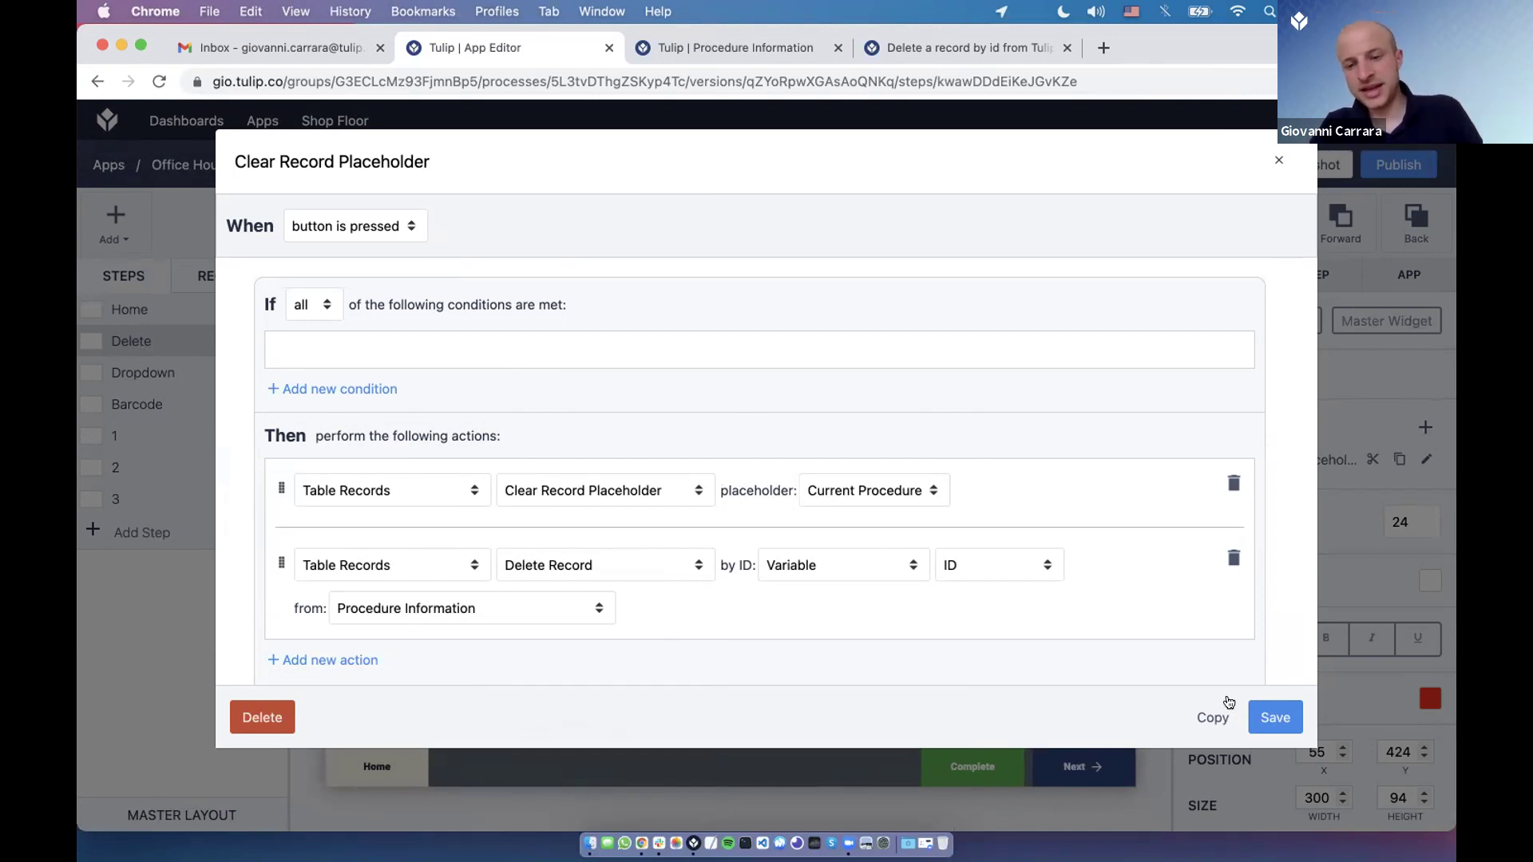
{"action": "left_click", "coordinate": [1276, 716]}
{"action": "key", "text": "super+Tab"}
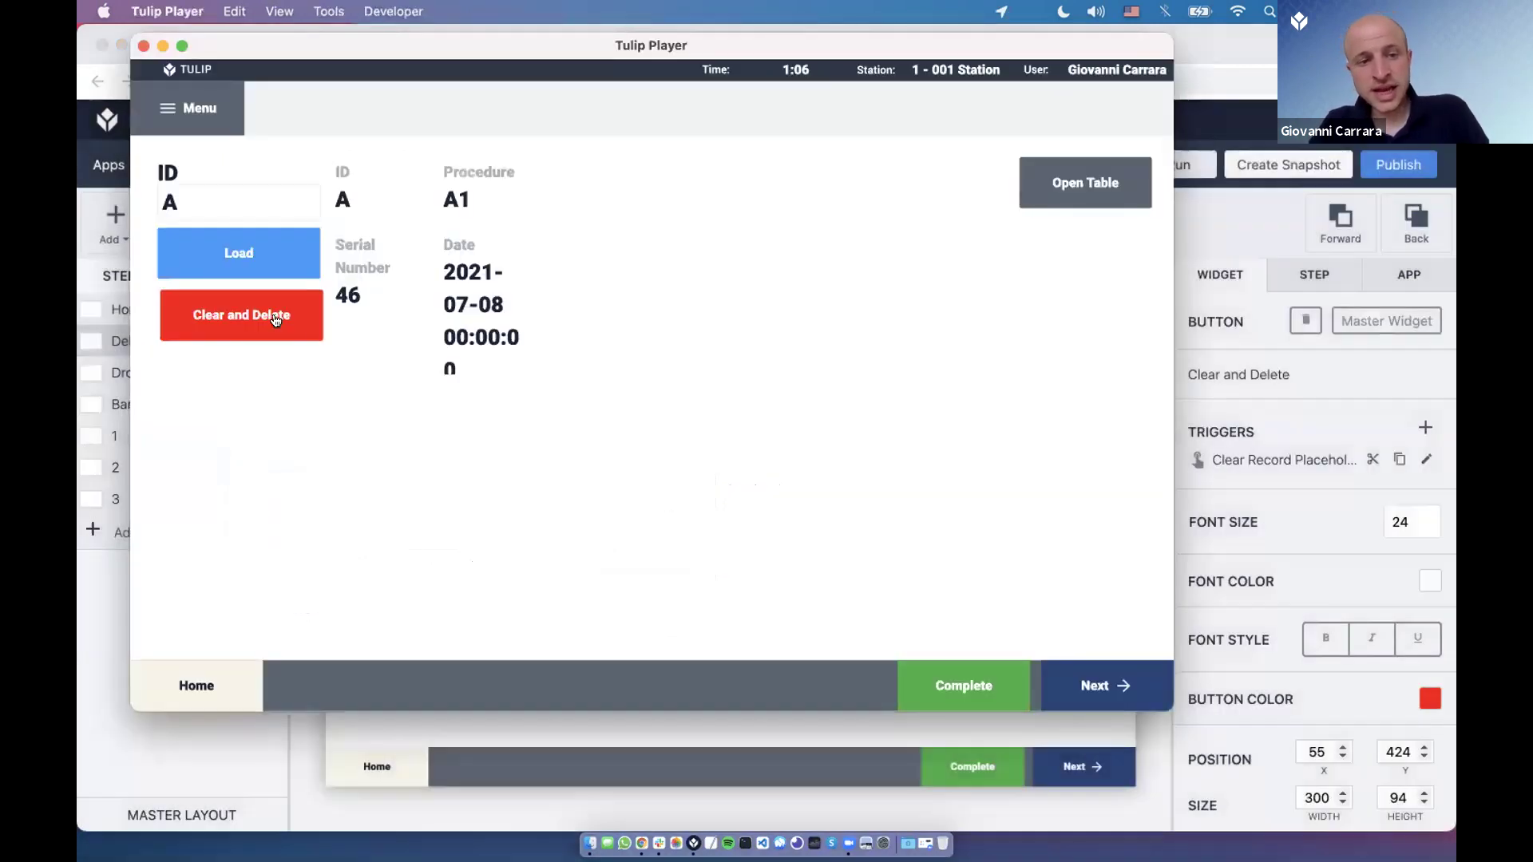
{"action": "left_click", "coordinate": [277, 320]}
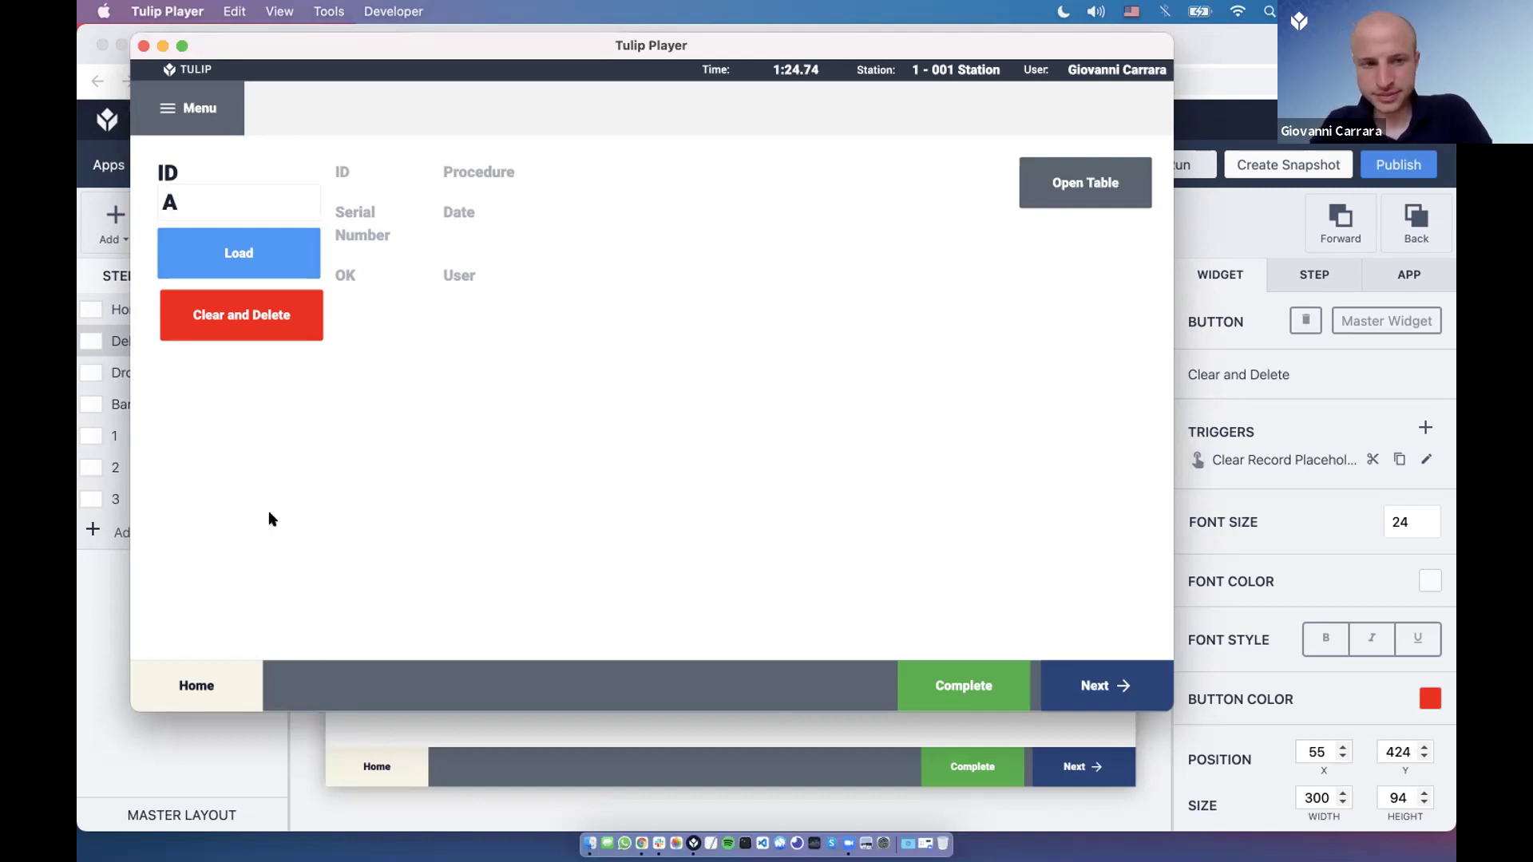
{"action": "key", "text": "super+q"}
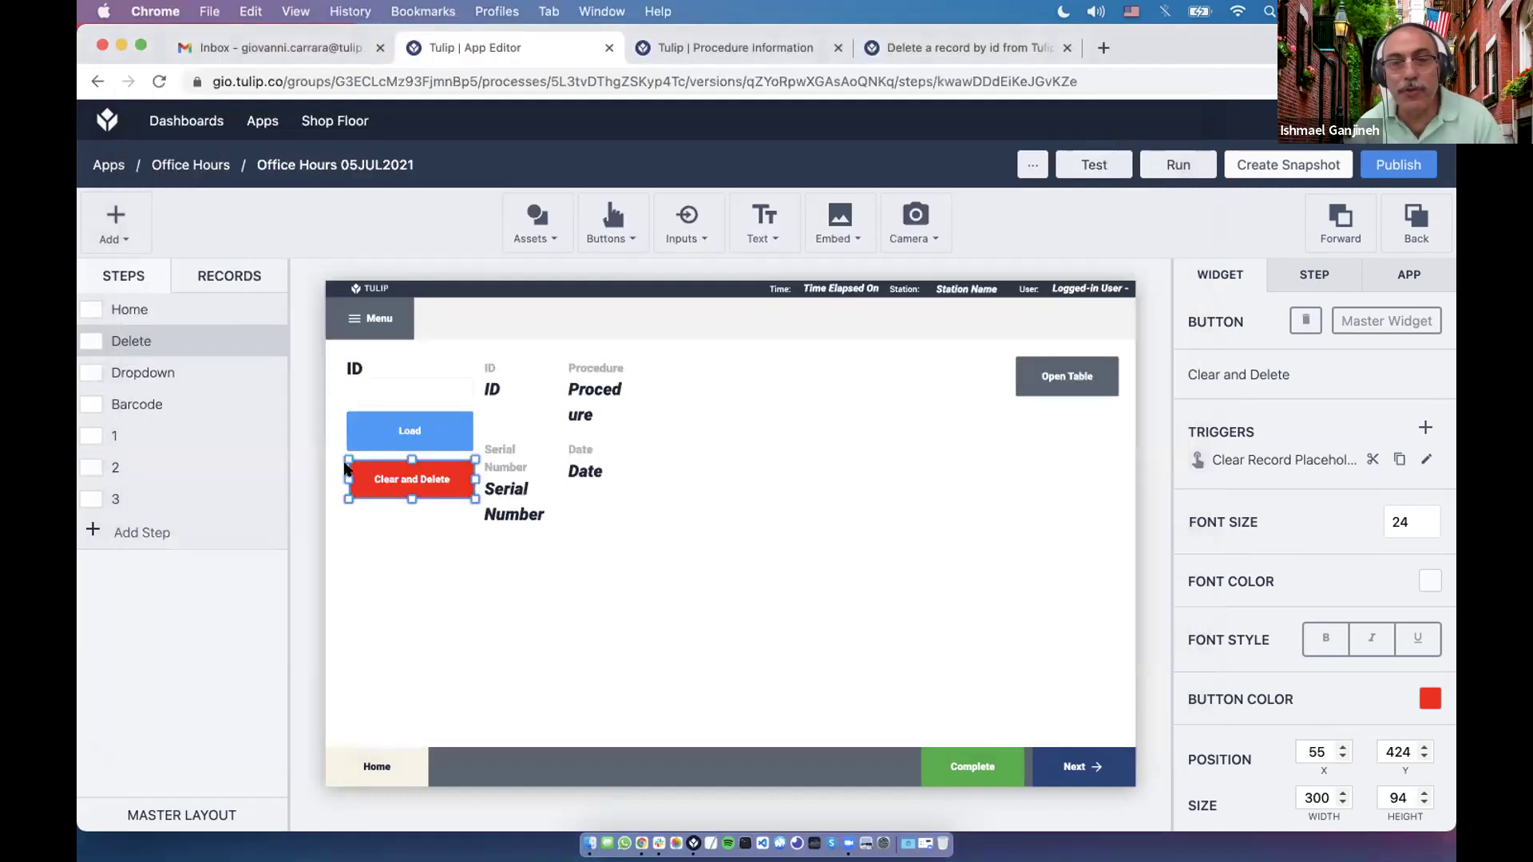
Save the Clear Record Placeholder trigger, then complete the running app in Tulip Player.
{"action": "left_click_drag", "start_coordinate": [346, 474], "coordinate": [338, 477]}
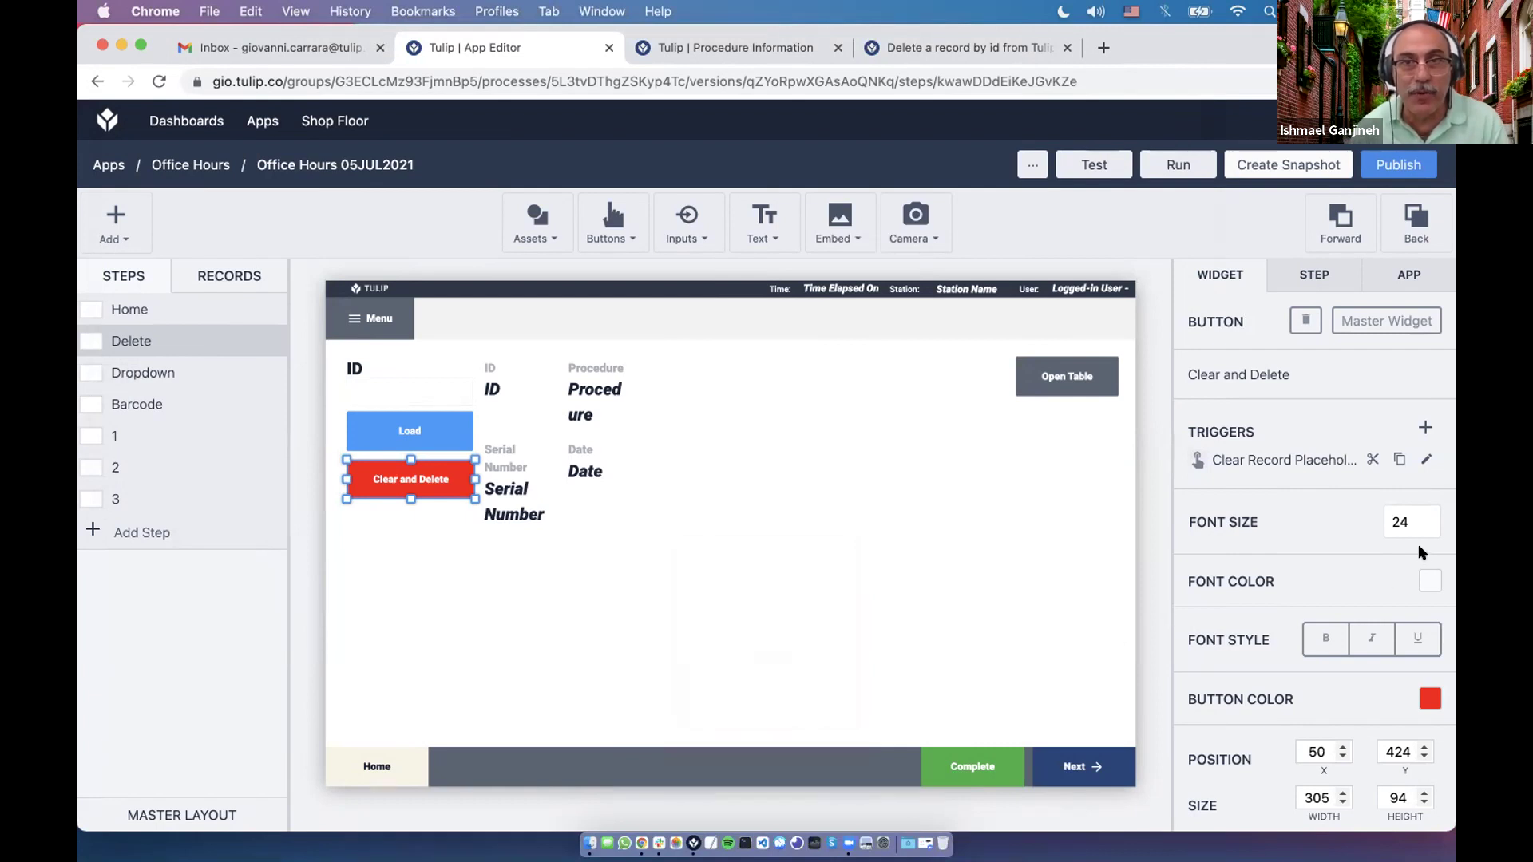
{"action": "left_click", "coordinate": [1426, 460]}
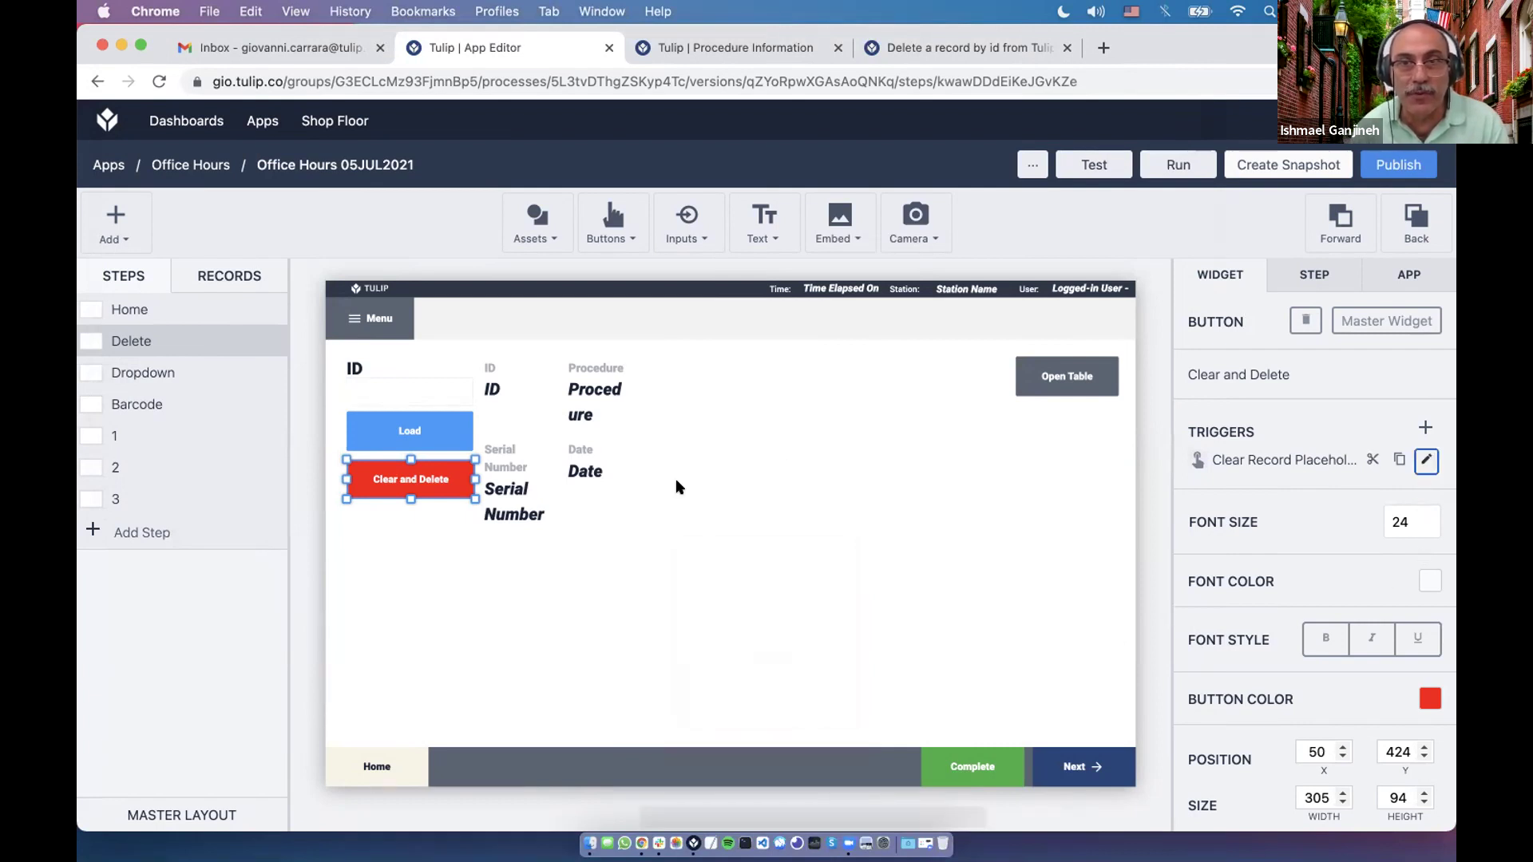
{"action": "scroll", "coordinate": [688, 485], "scroll_direction": "down", "scroll_amount": 2}
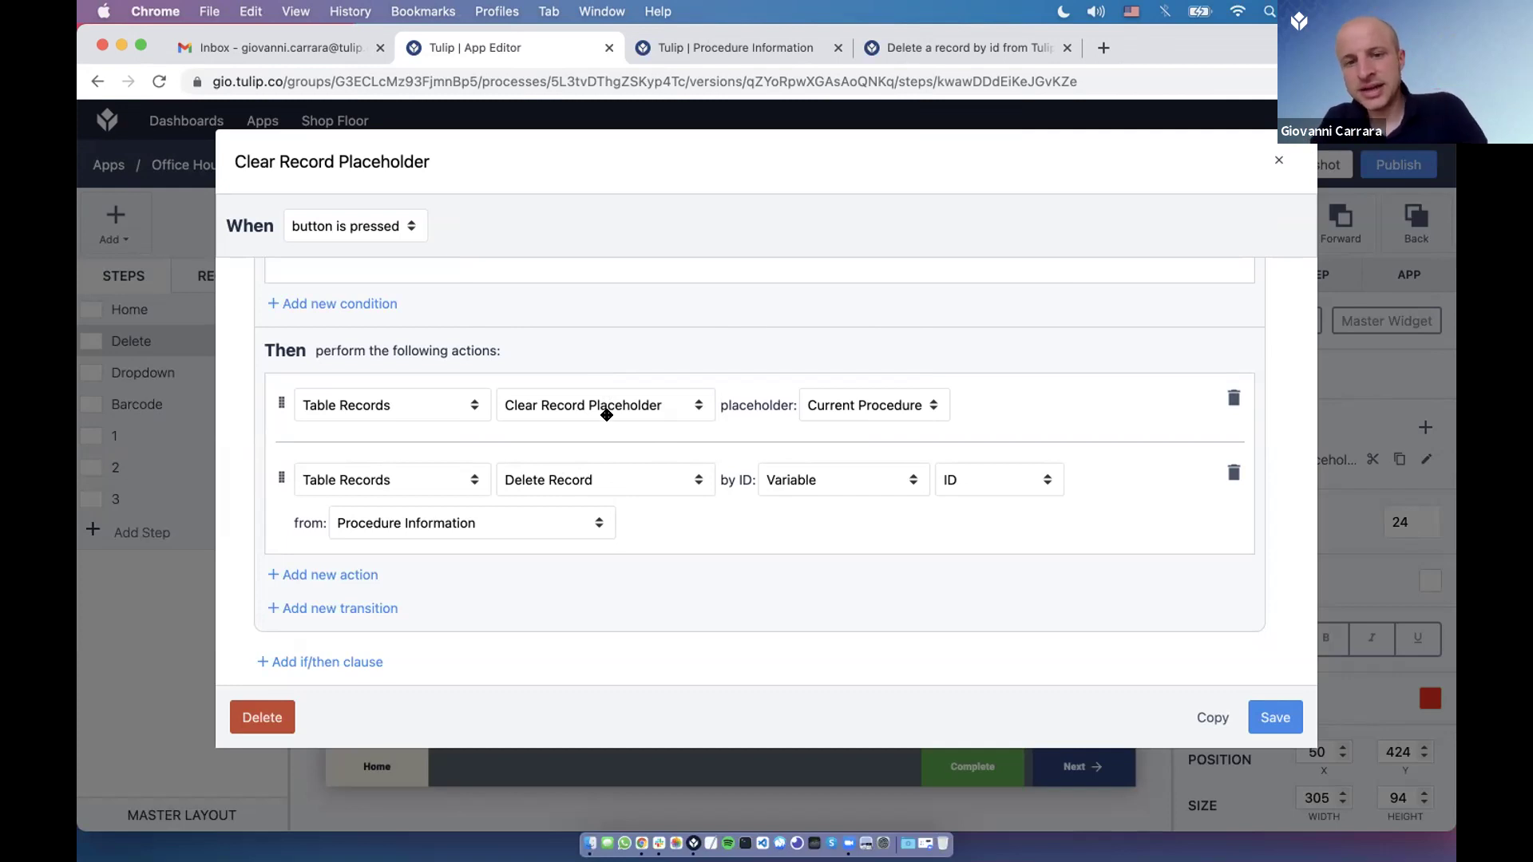
{"action": "left_click", "coordinate": [1282, 717]}
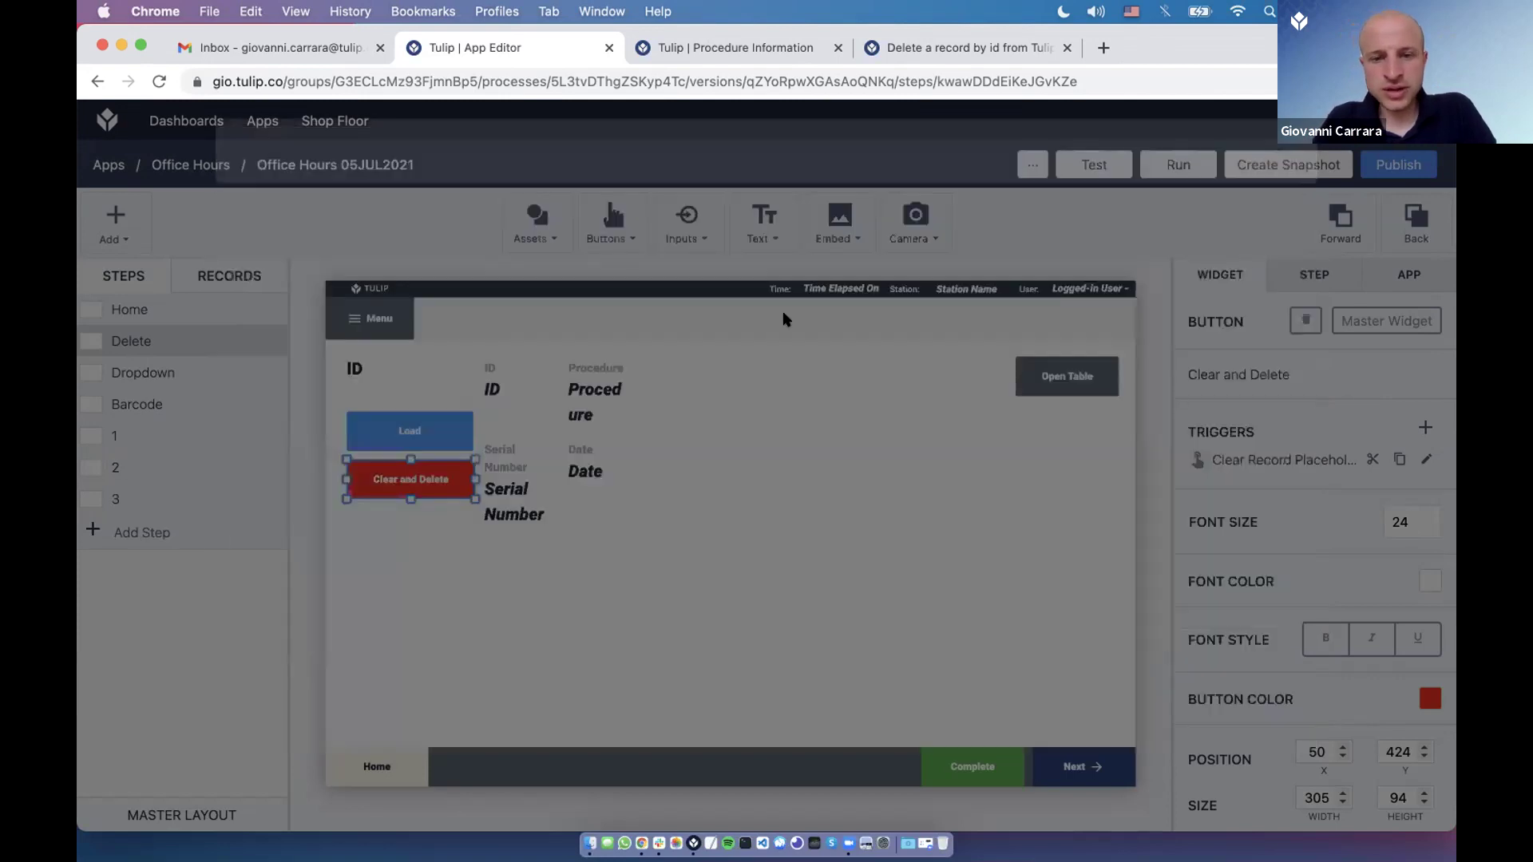
{"action": "key", "text": "super+Tab"}
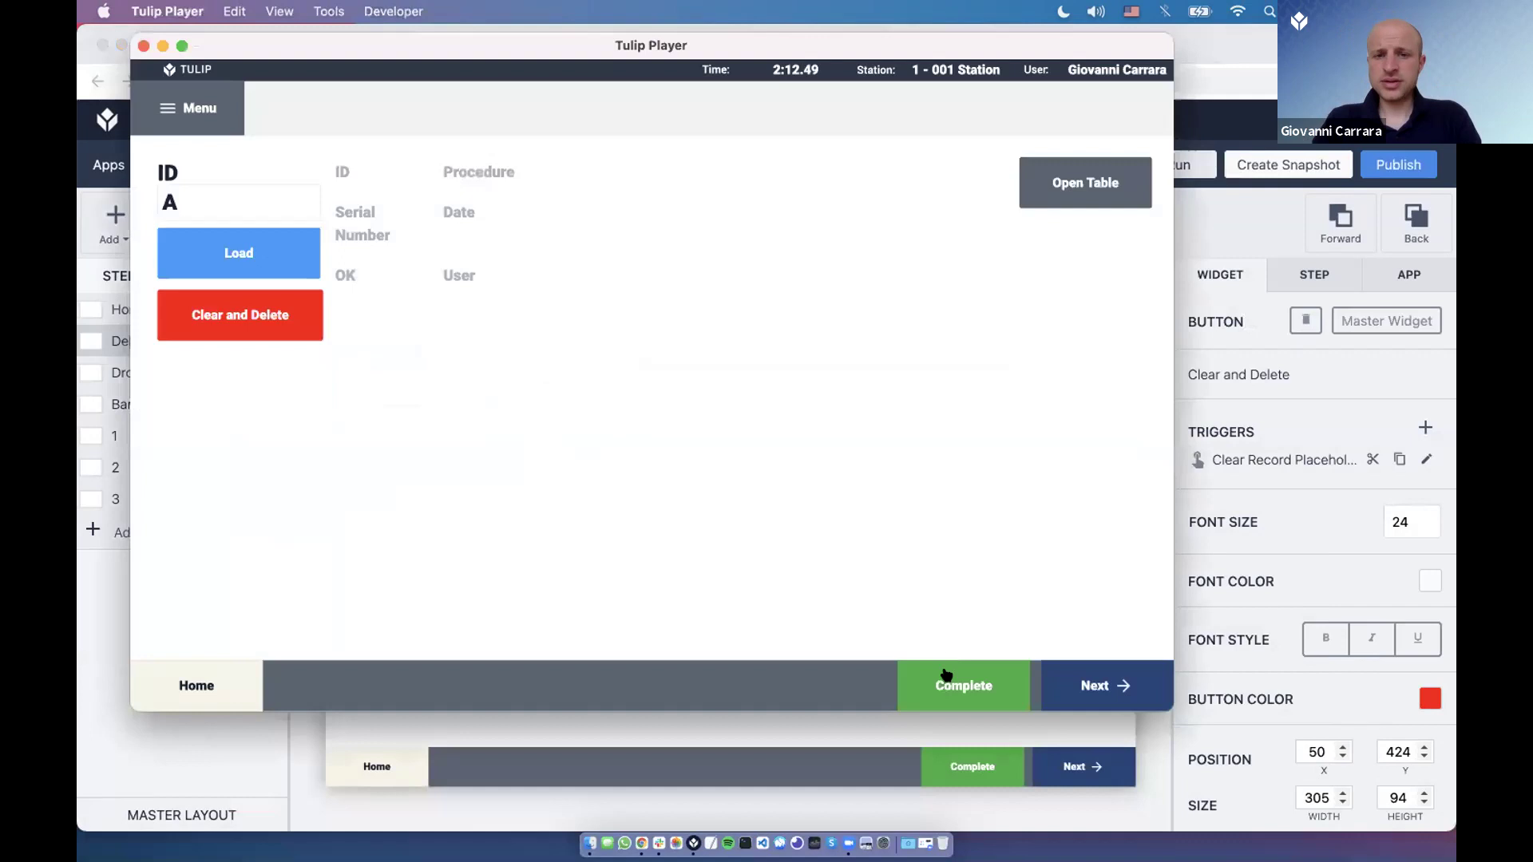
{"action": "left_click", "coordinate": [946, 676]}
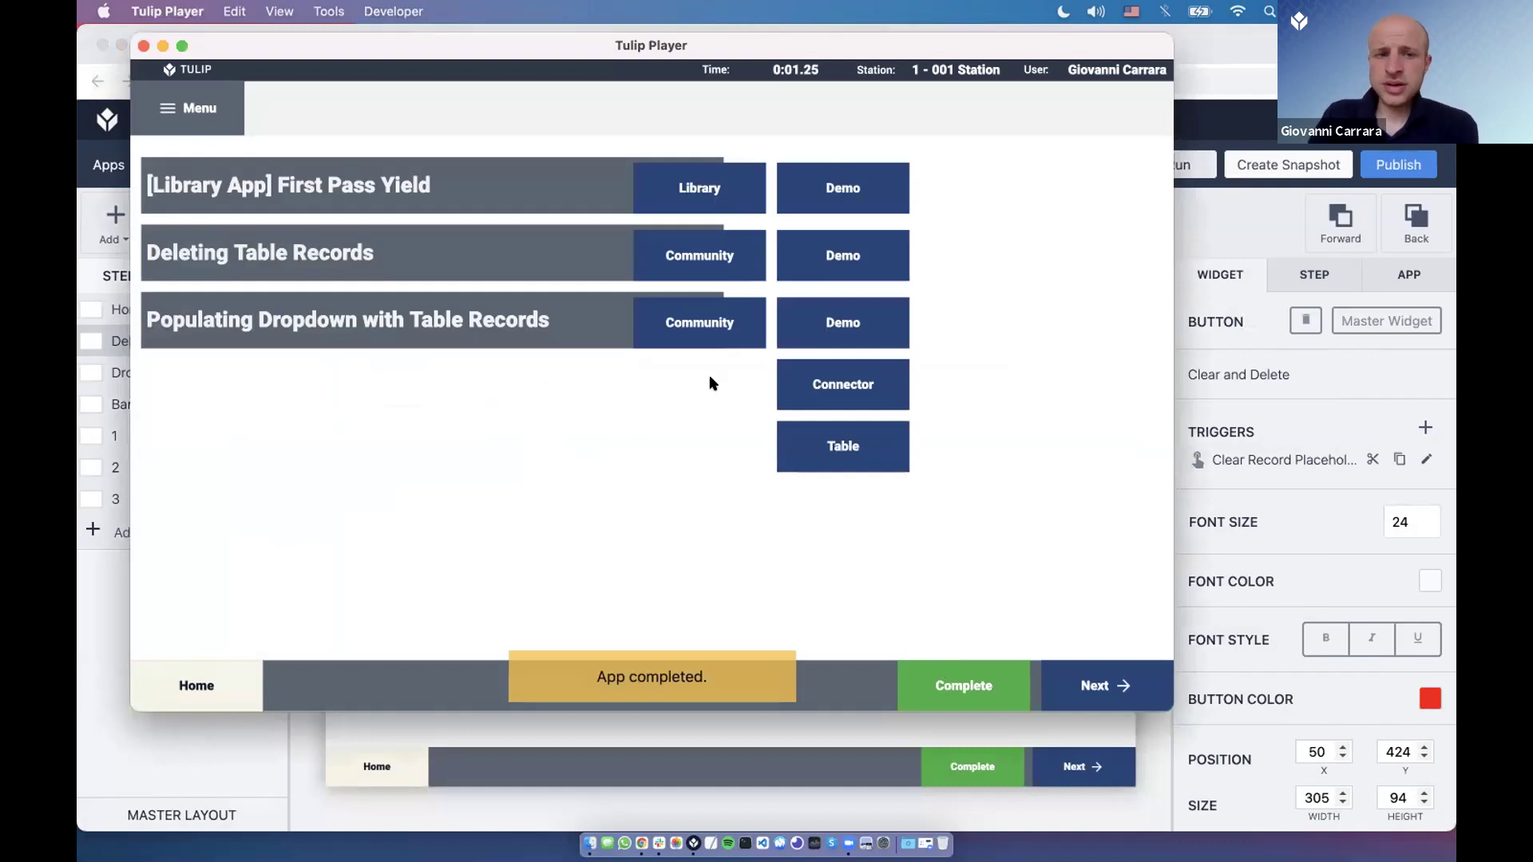
Read through the 'Drop Down as Text Box Editable' thread, closing the Procedure Information tab, then return to Player.
{"action": "left_click", "coordinate": [709, 333]}
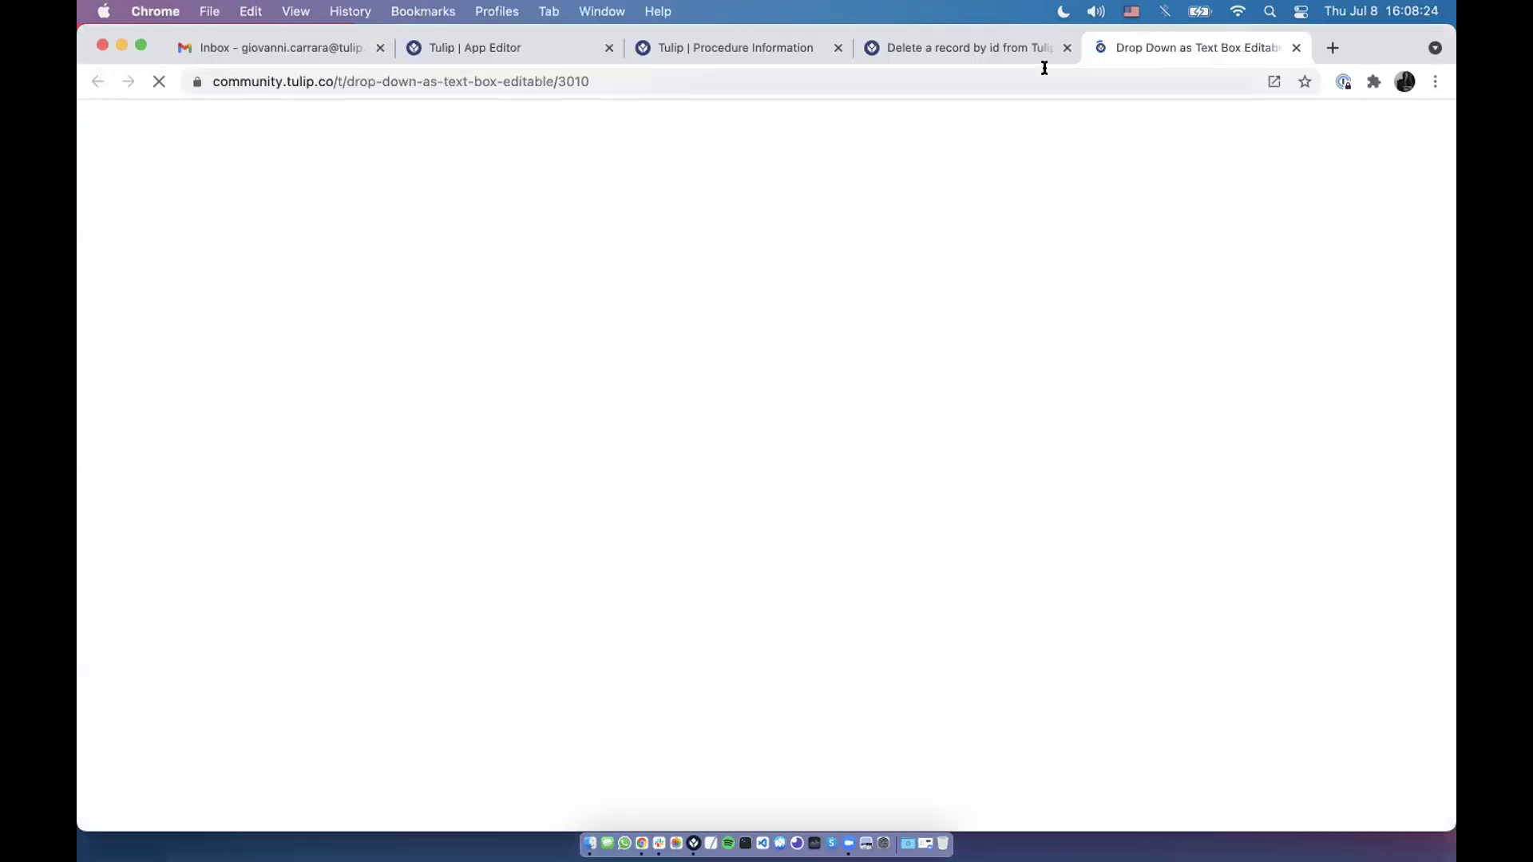
{"action": "left_click", "coordinate": [838, 47]}
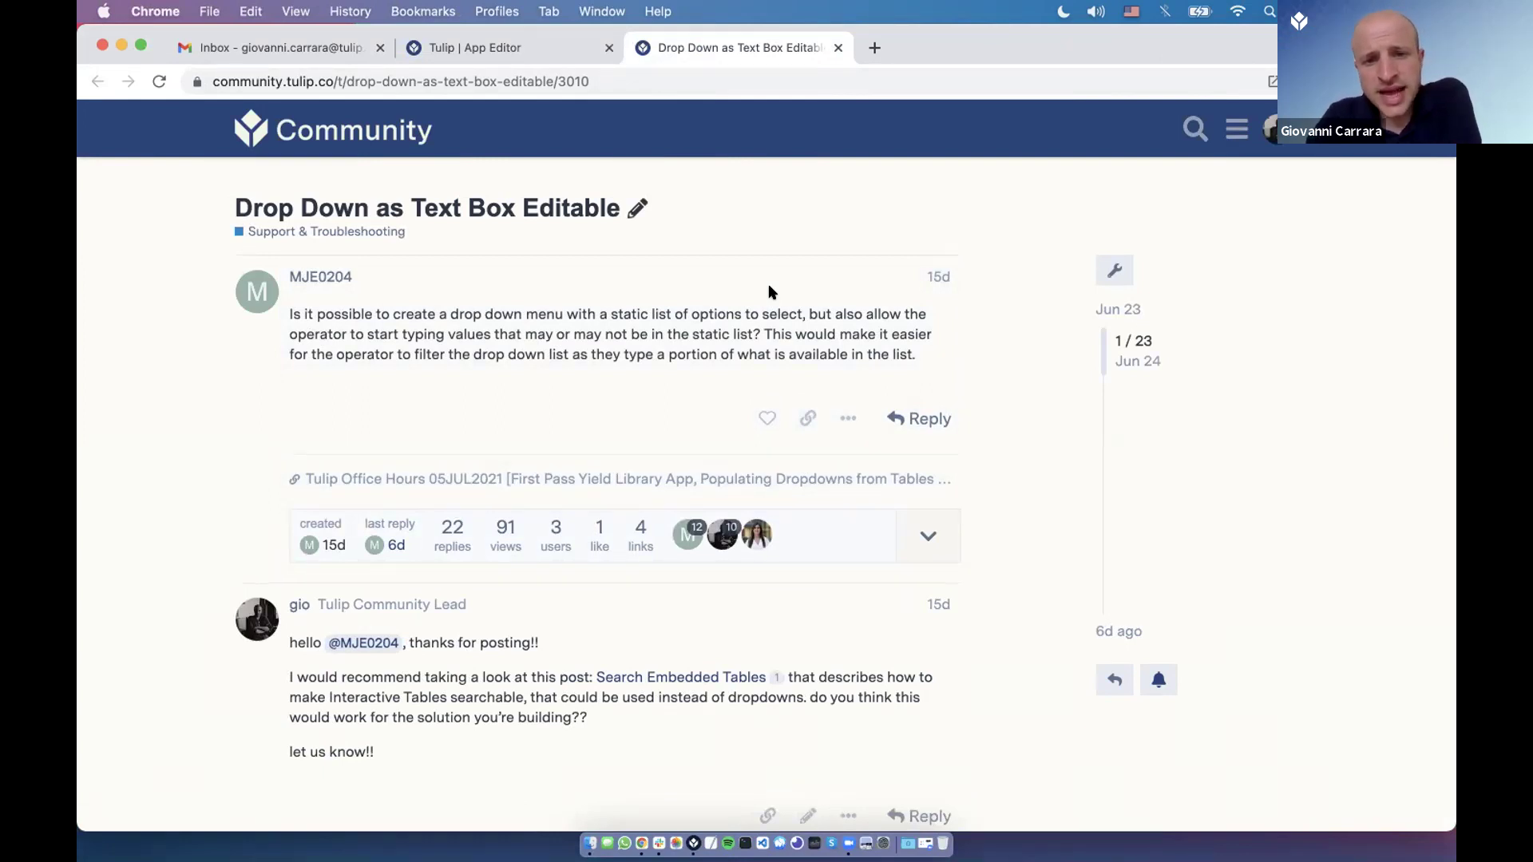
{"action": "scroll", "coordinate": [758, 289], "scroll_direction": "down", "scroll_amount": 2}
{"action": "scroll", "coordinate": [648, 284], "scroll_direction": "down", "scroll_amount": 1}
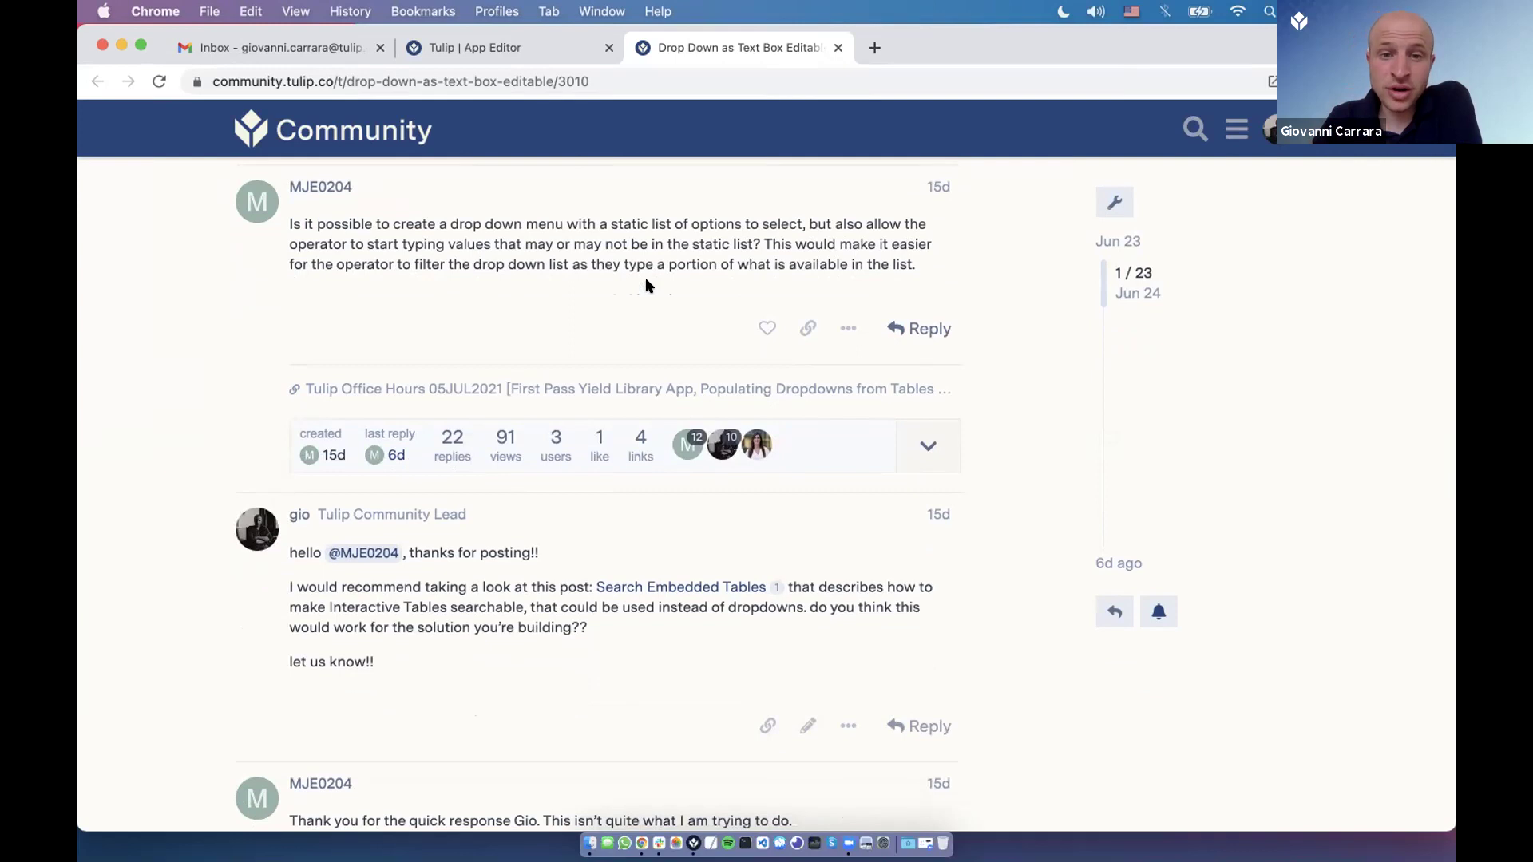
{"action": "scroll", "coordinate": [648, 284], "scroll_direction": "down", "scroll_amount": 10}
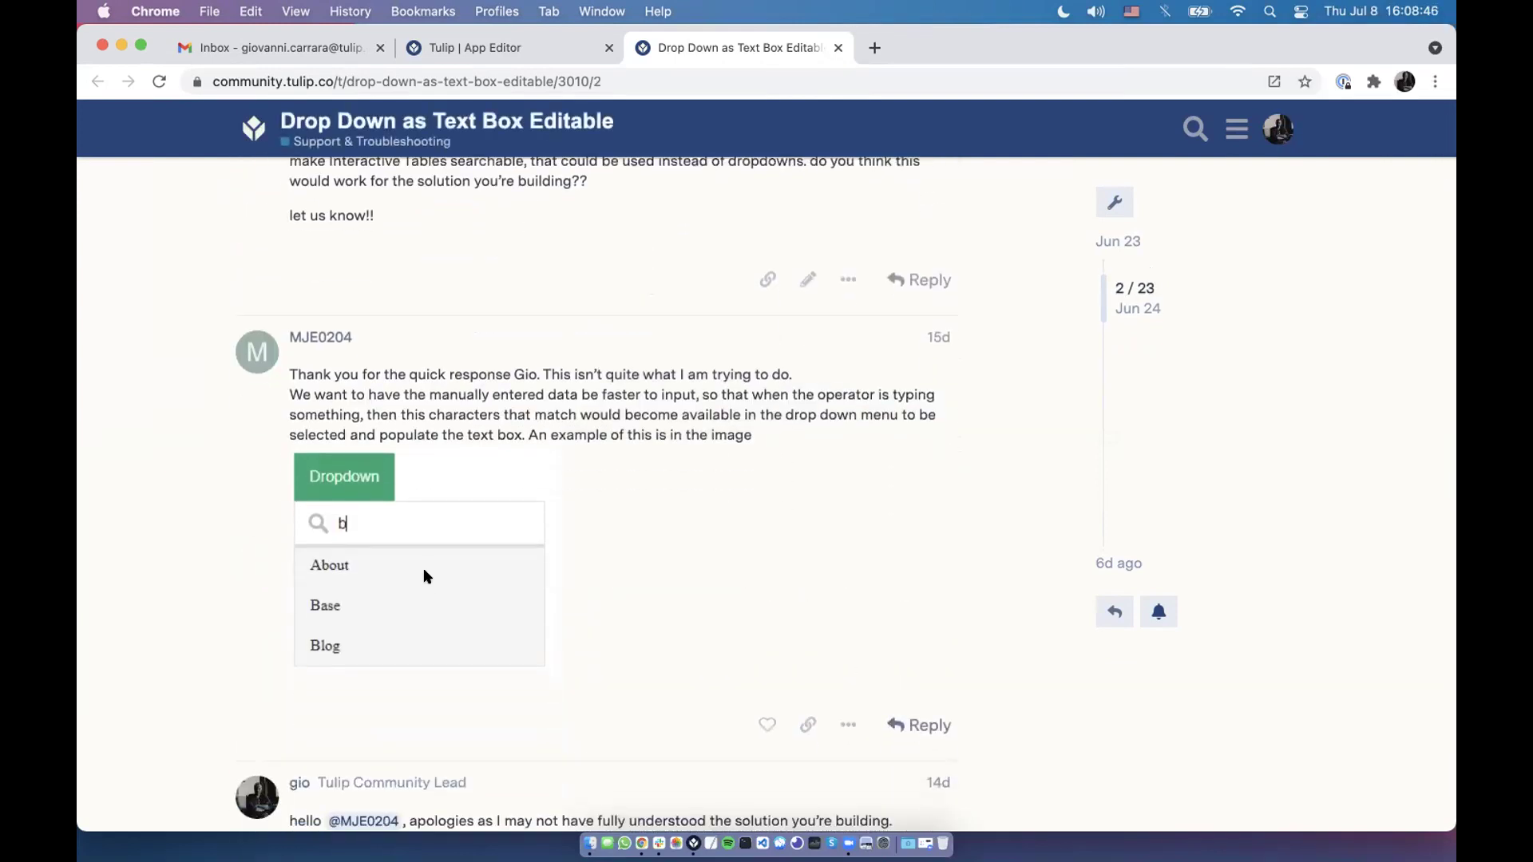
{"action": "scroll", "coordinate": [423, 568], "scroll_direction": "down", "scroll_amount": 1}
{"action": "scroll", "coordinate": [401, 443], "scroll_direction": "down", "scroll_amount": 3}
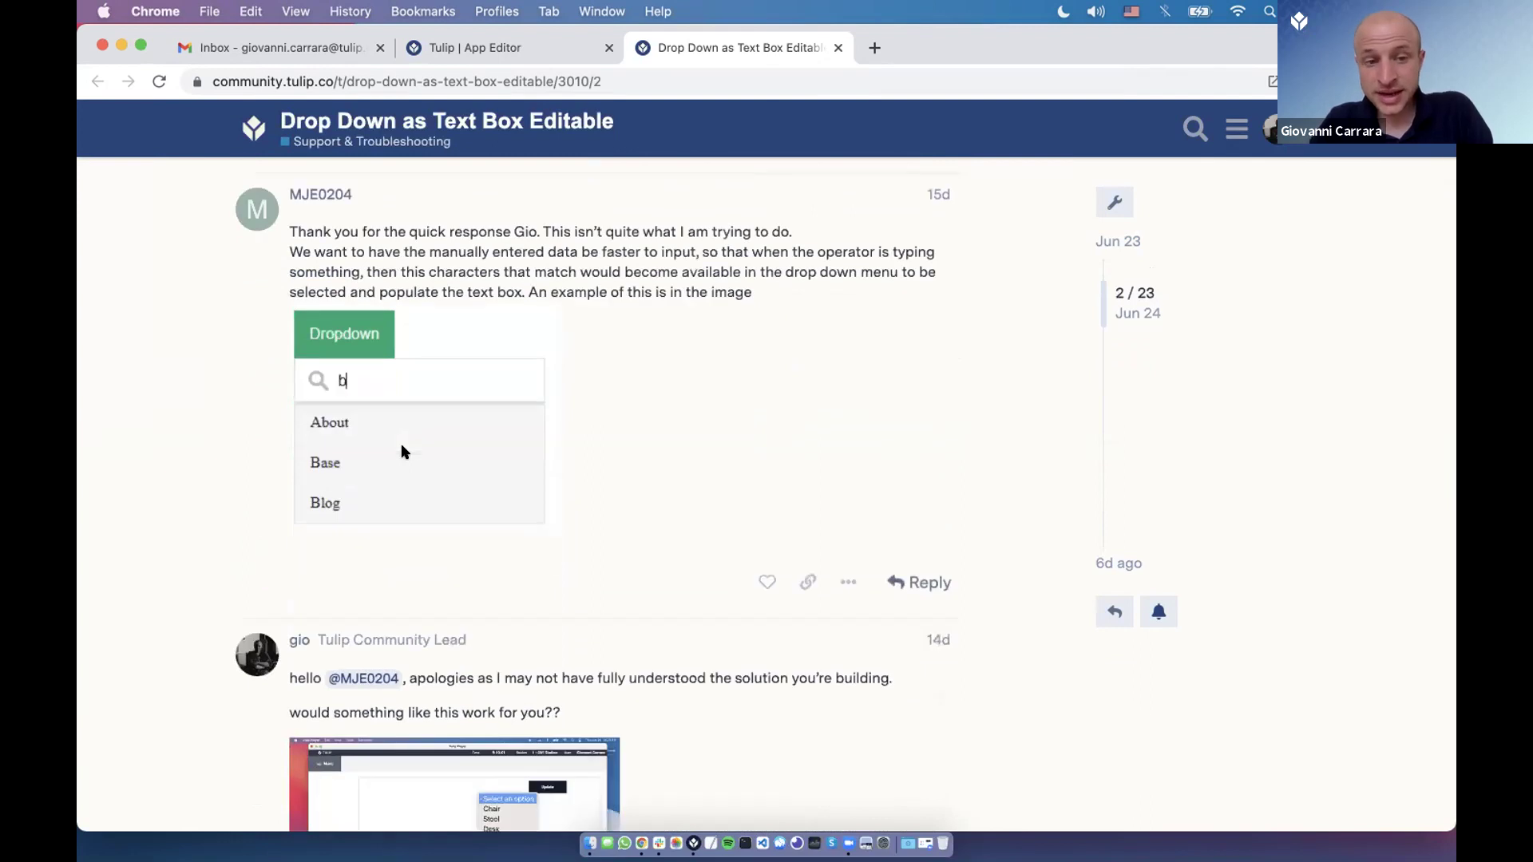
{"action": "scroll", "coordinate": [407, 455], "scroll_direction": "down", "scroll_amount": 6}
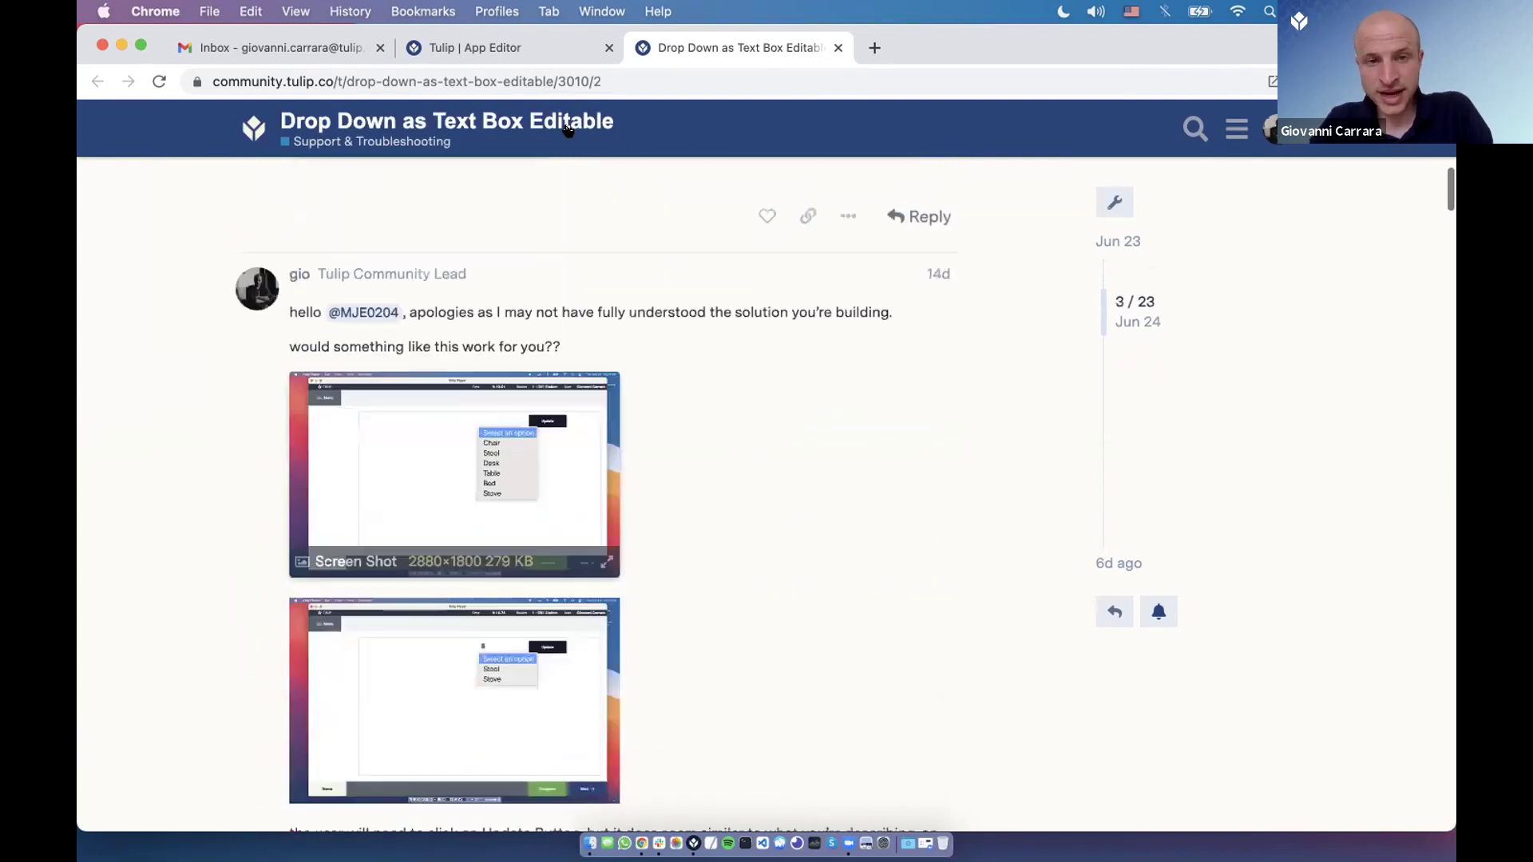
{"action": "key", "text": "super+Tab"}
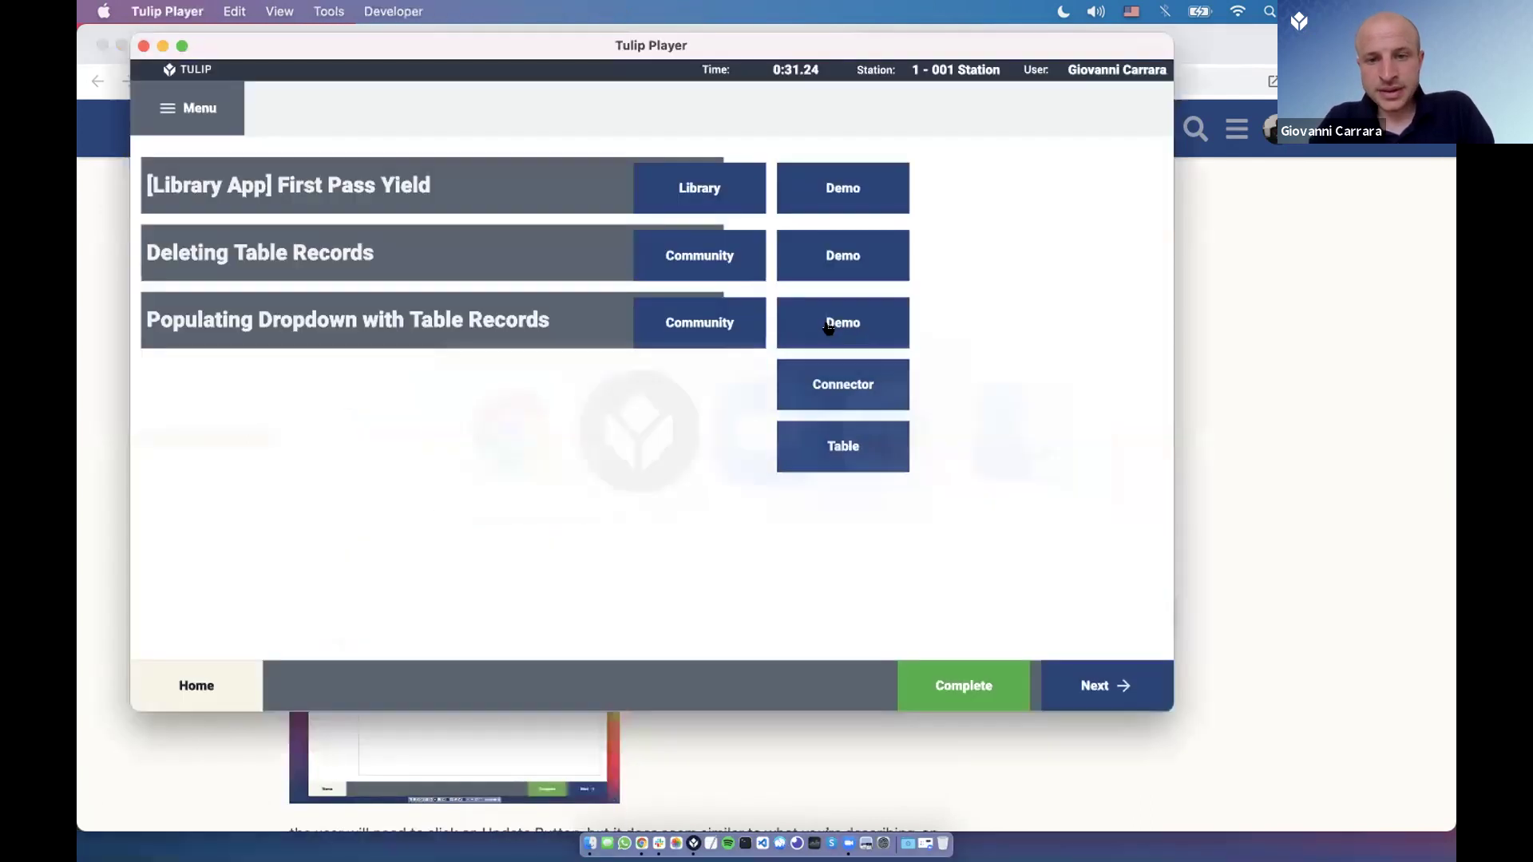
Check the empty dropdown, then filter by S so it lists Stool and Stove.
{"action": "left_click", "coordinate": [409, 169]}
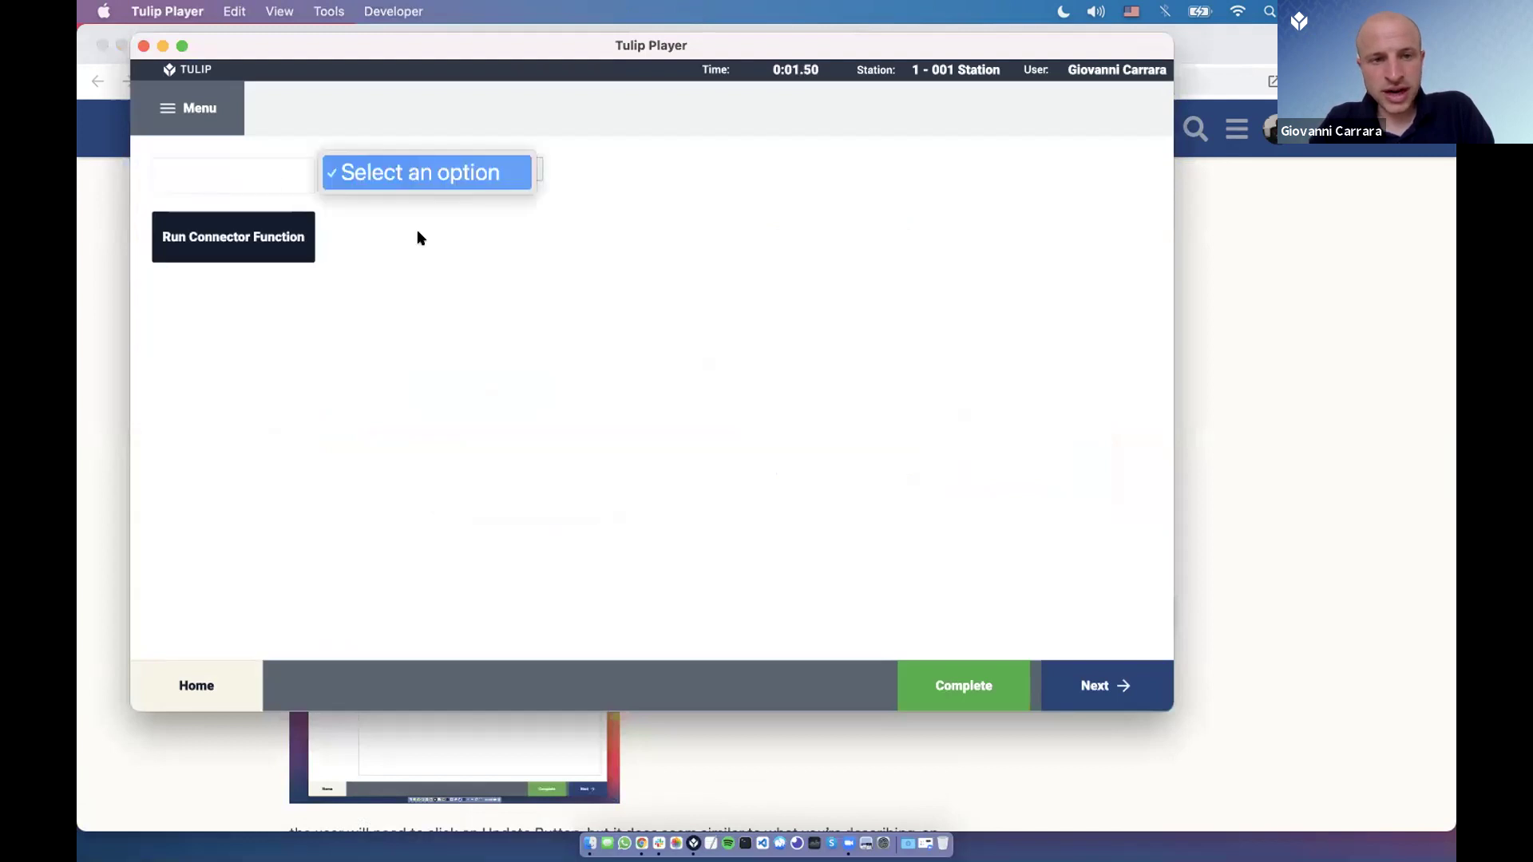
{"action": "left_click", "coordinate": [438, 264]}
{"action": "left_click", "coordinate": [424, 173]}
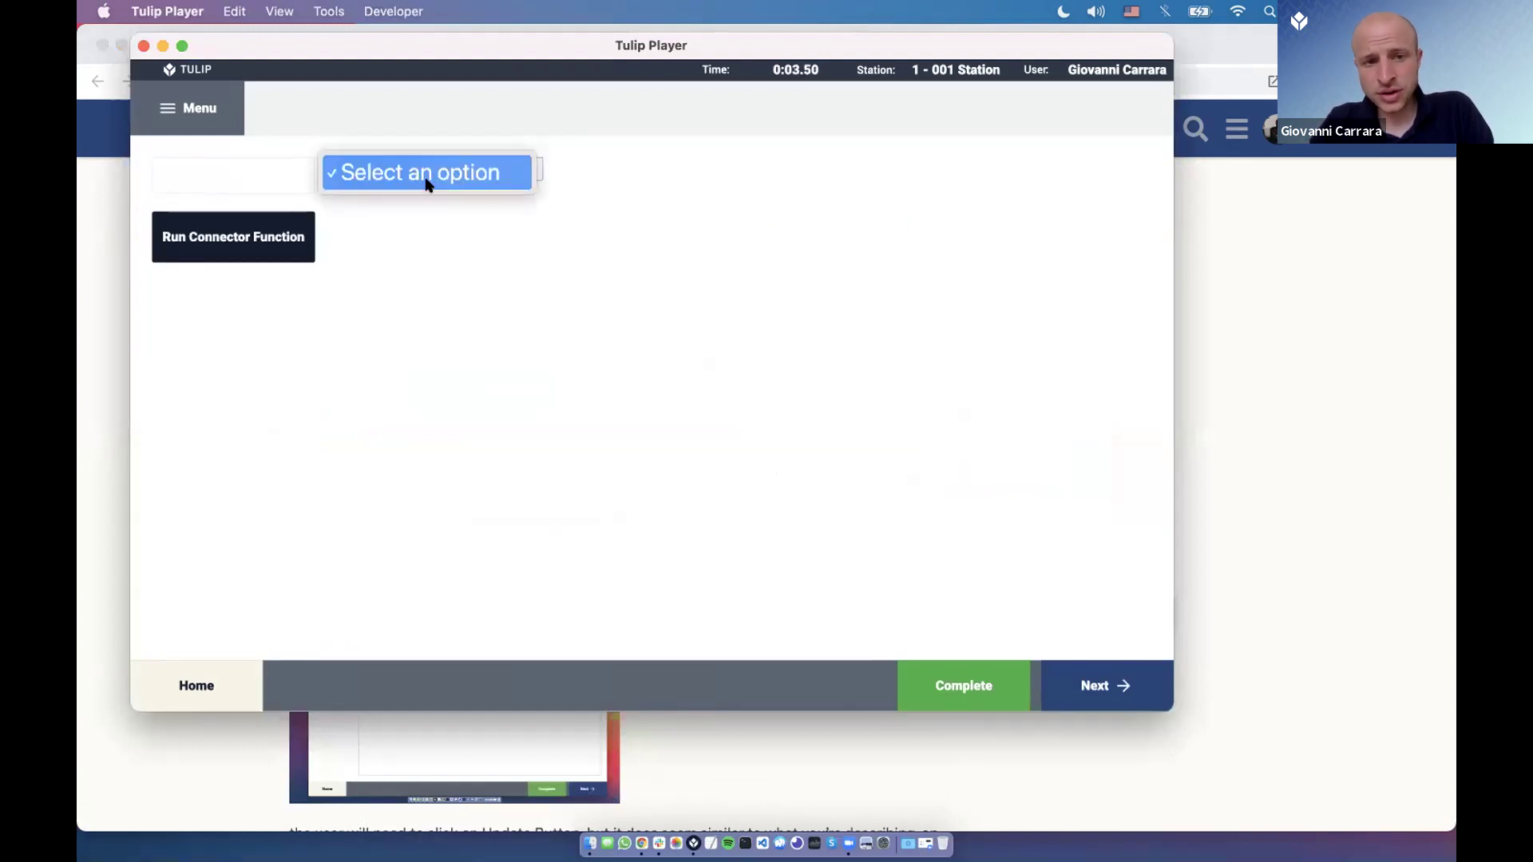
{"action": "left_click", "coordinate": [424, 172]}
{"action": "left_click", "coordinate": [219, 161]}
{"action": "type", "text": "S"}
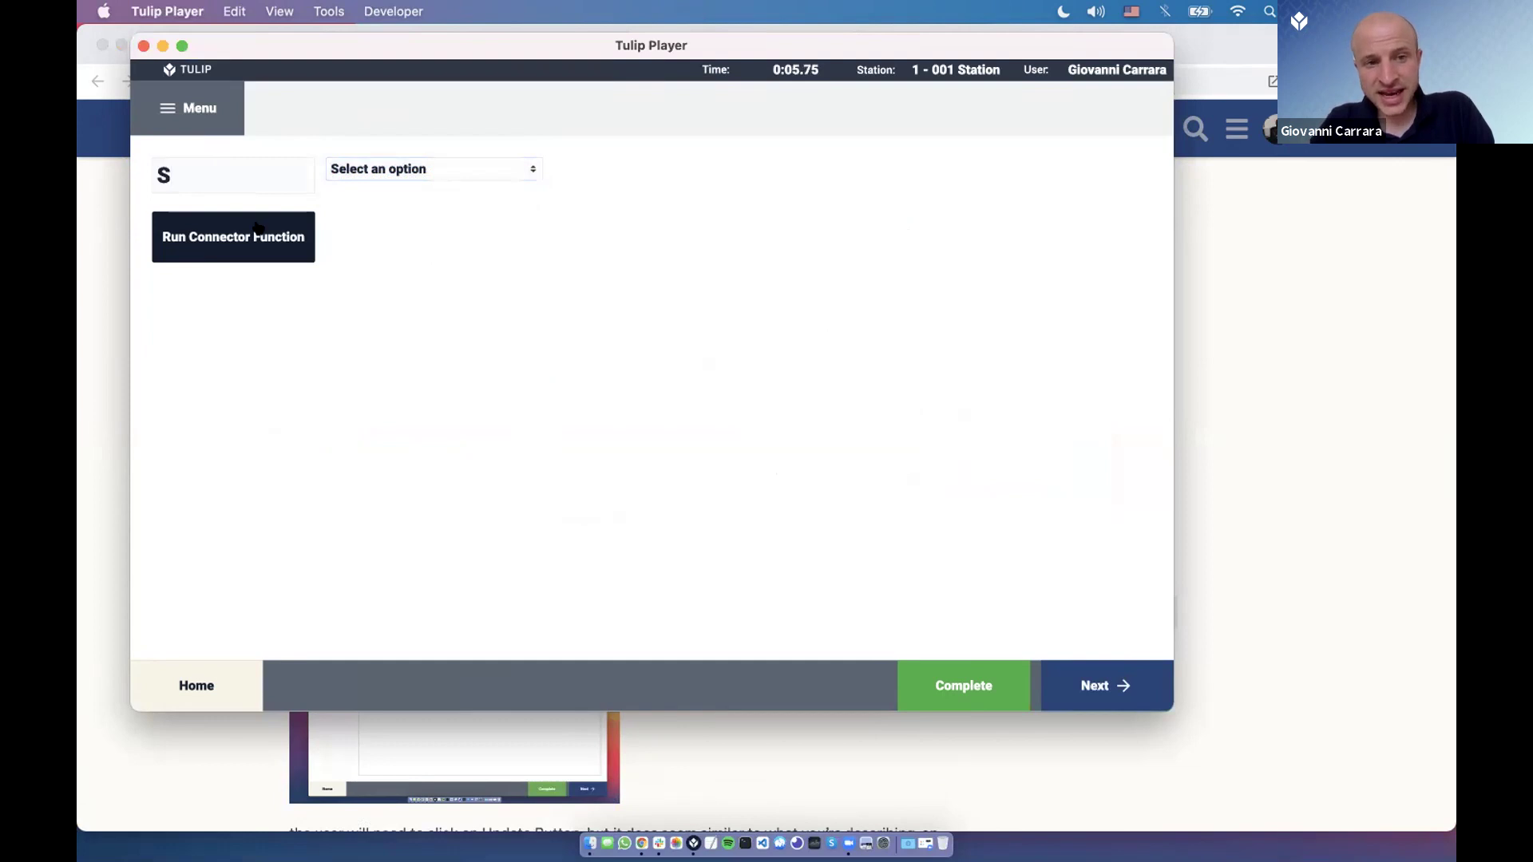
{"action": "left_click", "coordinate": [257, 226]}
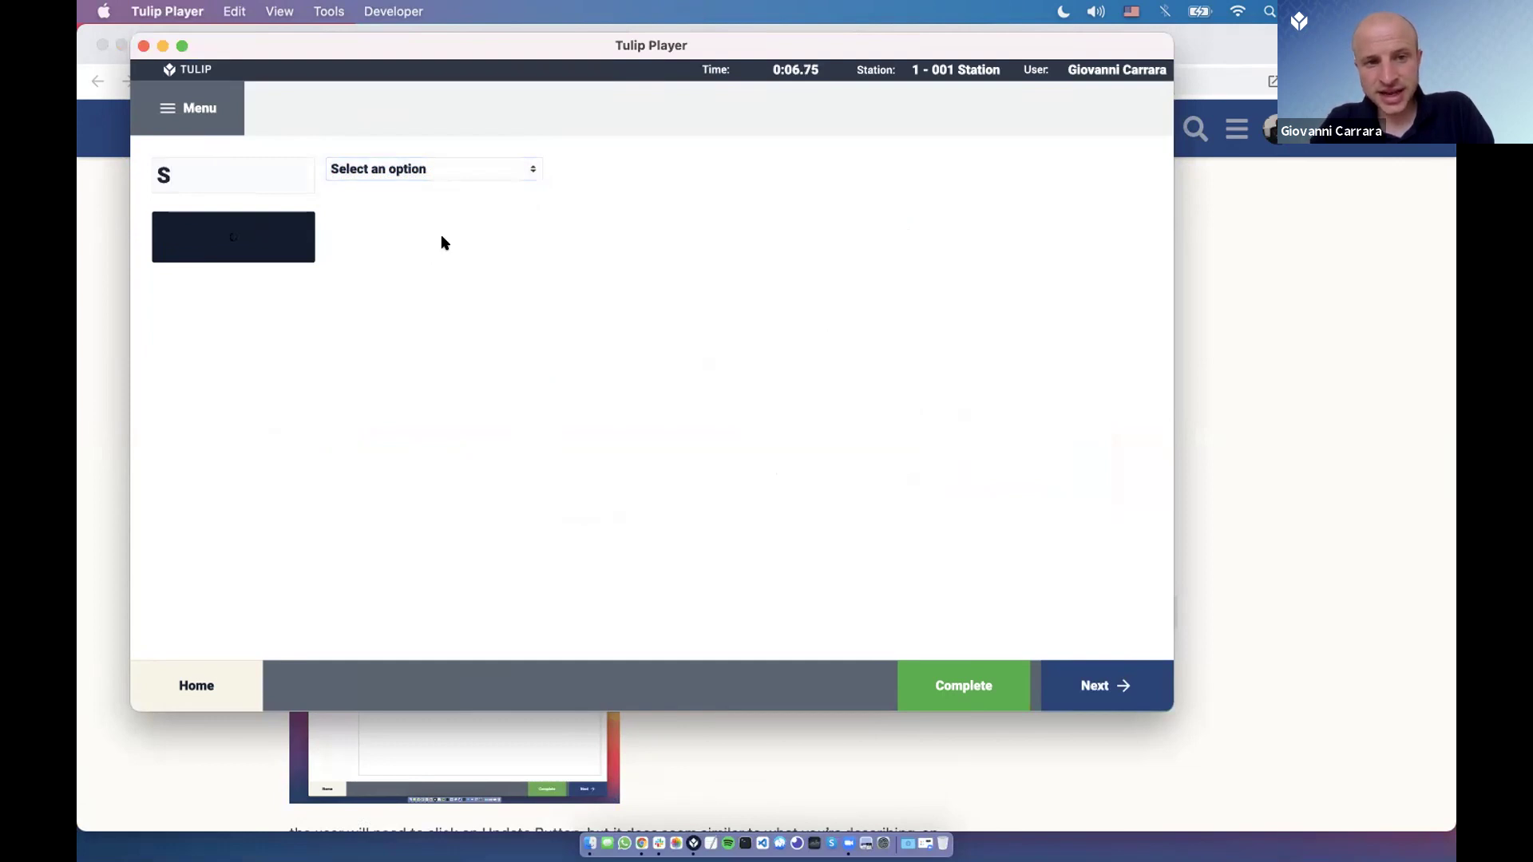
{"action": "left_click", "coordinate": [439, 170]}
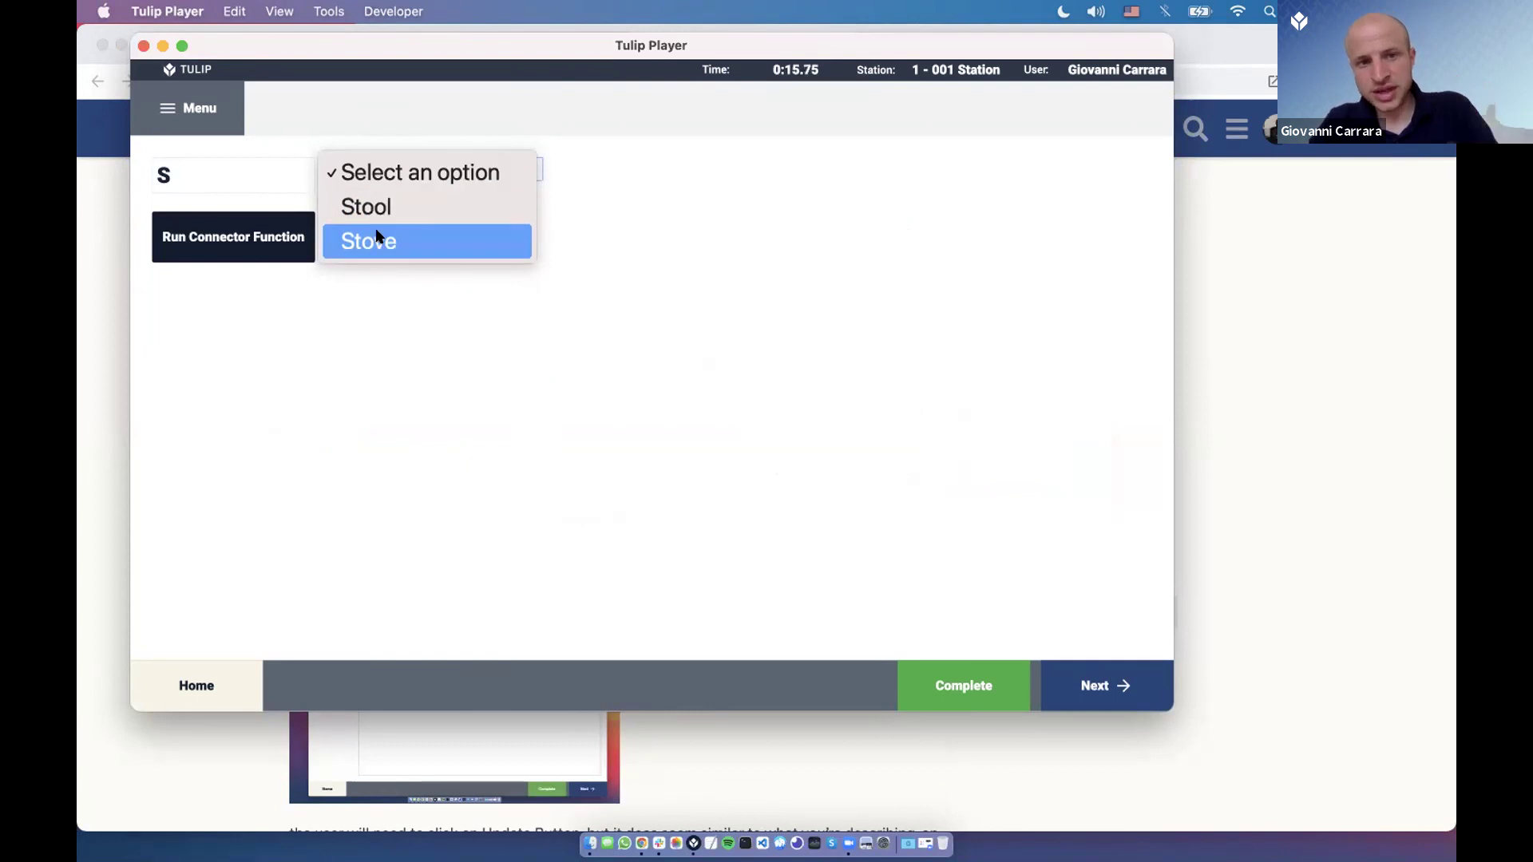
{"action": "left_click", "coordinate": [404, 333]}
Replace the filter with e and confirm the dropdown lists Desk, Table, Bed and Stove.
{"action": "double_click", "coordinate": [206, 181]}
{"action": "type", "text": "e"}
{"action": "left_click", "coordinate": [236, 246]}
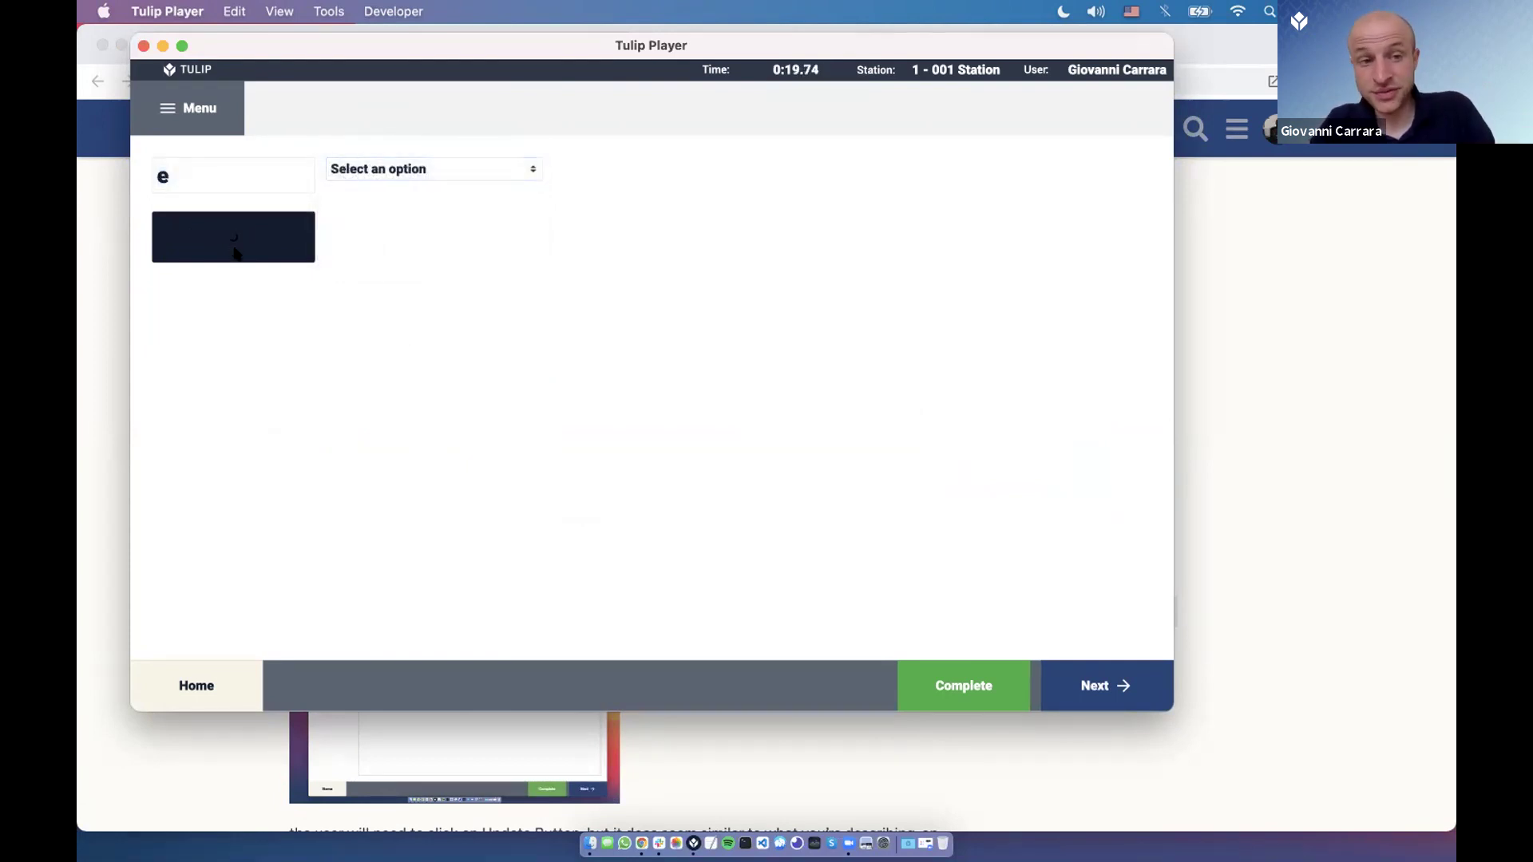
{"action": "left_click", "coordinate": [443, 172]}
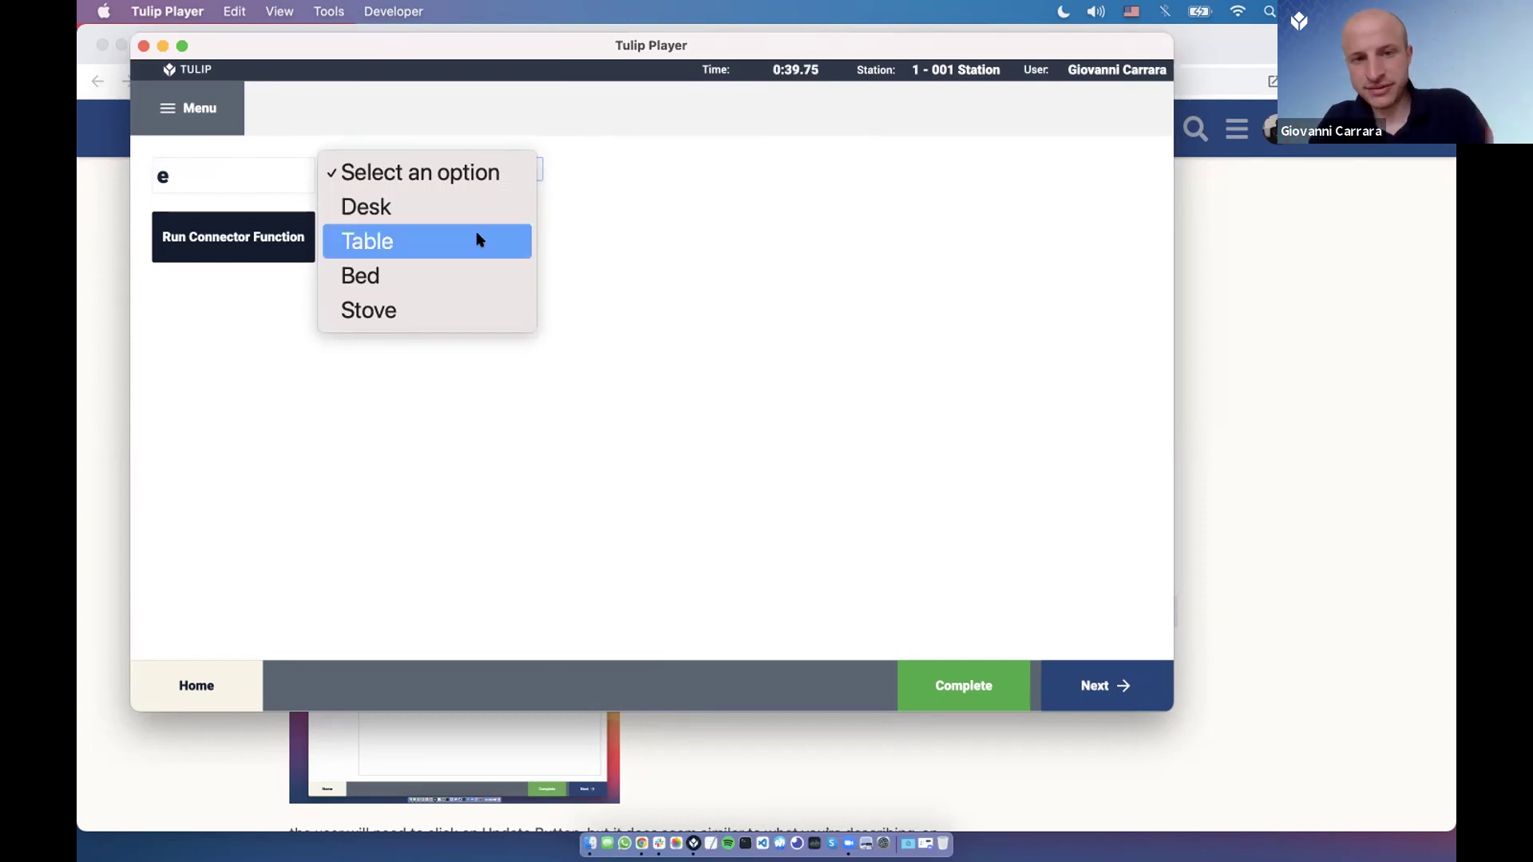
{"action": "left_click", "coordinate": [294, 189]}
Complete the demo and open its connector function in the browser.
{"action": "left_click", "coordinate": [241, 183]}
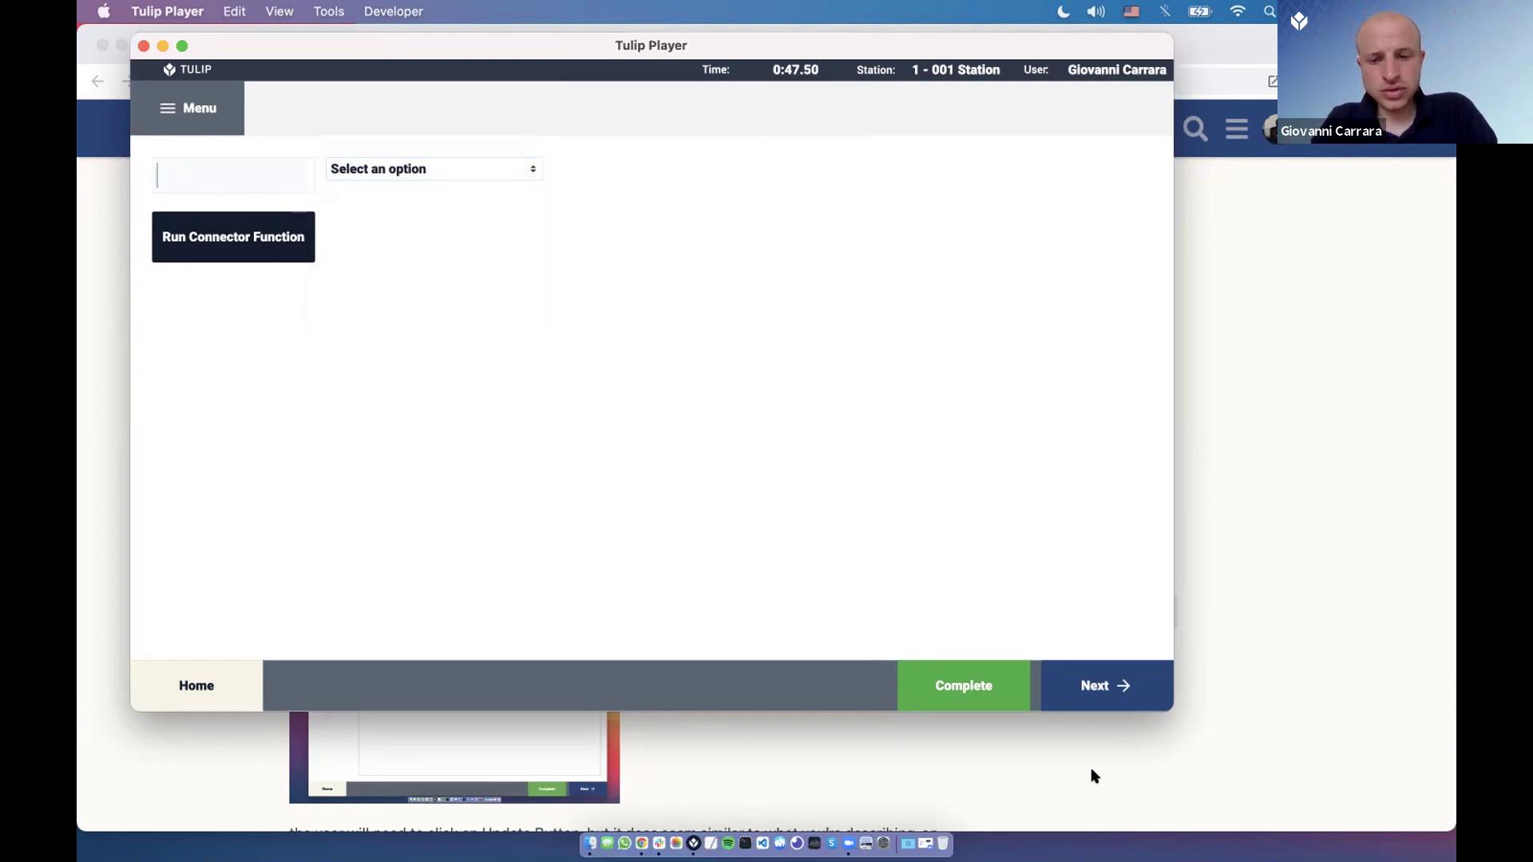
{"action": "left_click", "coordinate": [994, 685]}
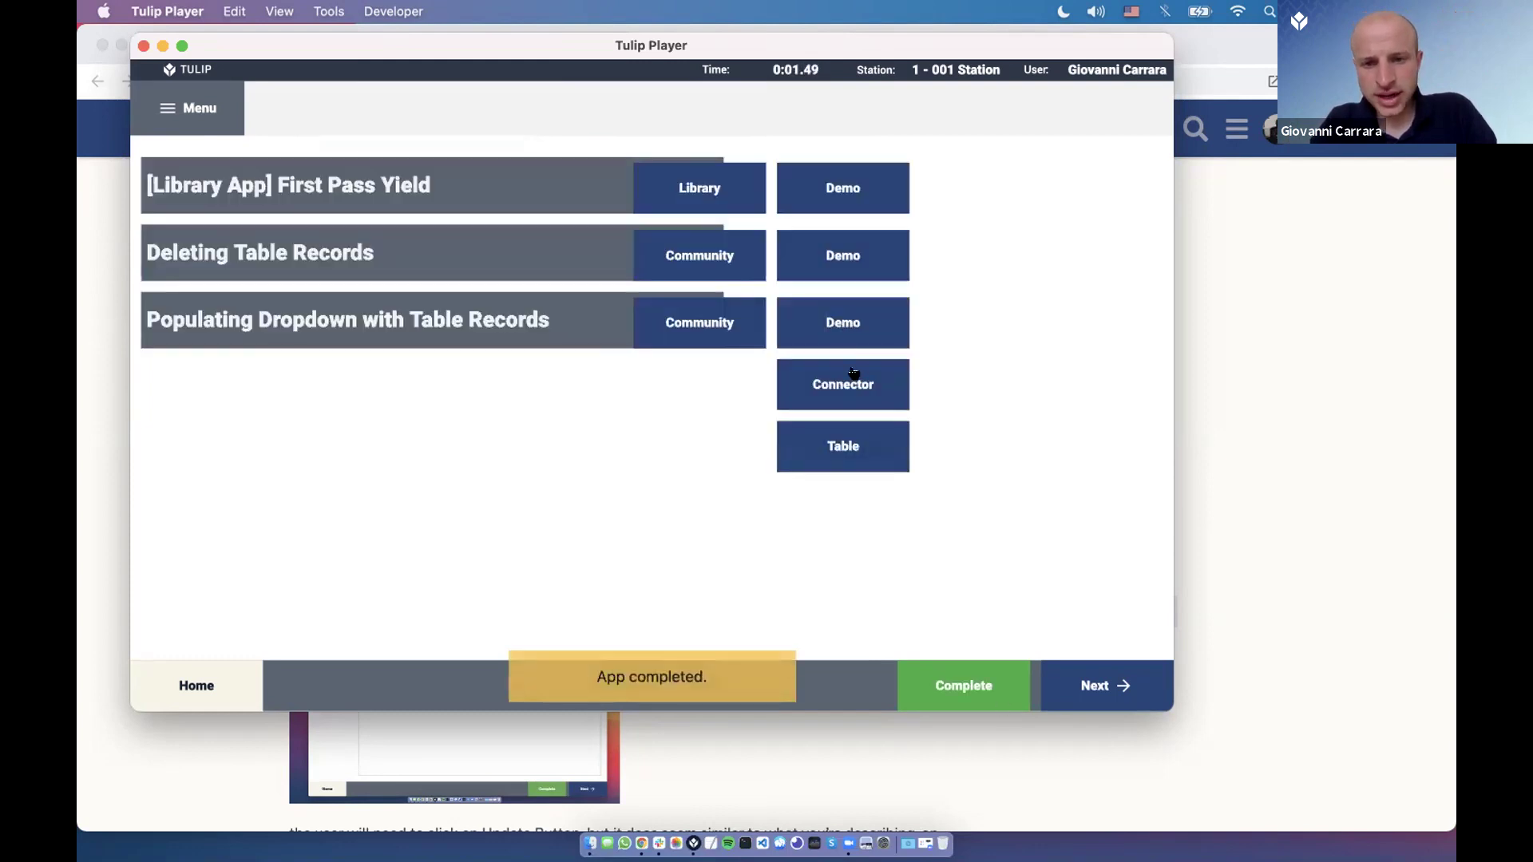
{"action": "left_click", "coordinate": [847, 382]}
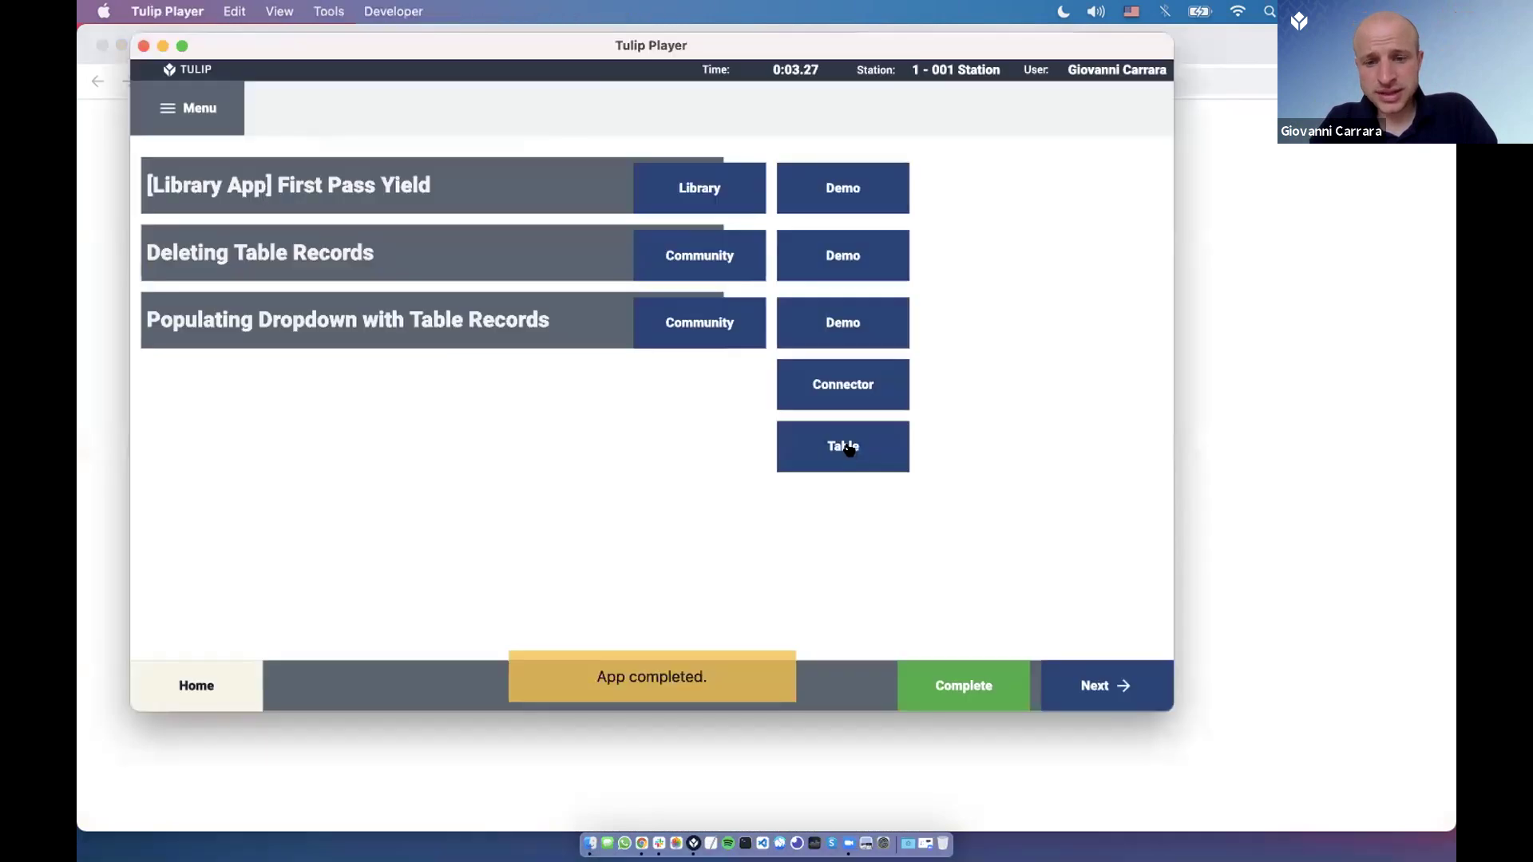
Open the demo's Options table, close the community tab and return to the connector function editor.
{"action": "left_click", "coordinate": [846, 447]}
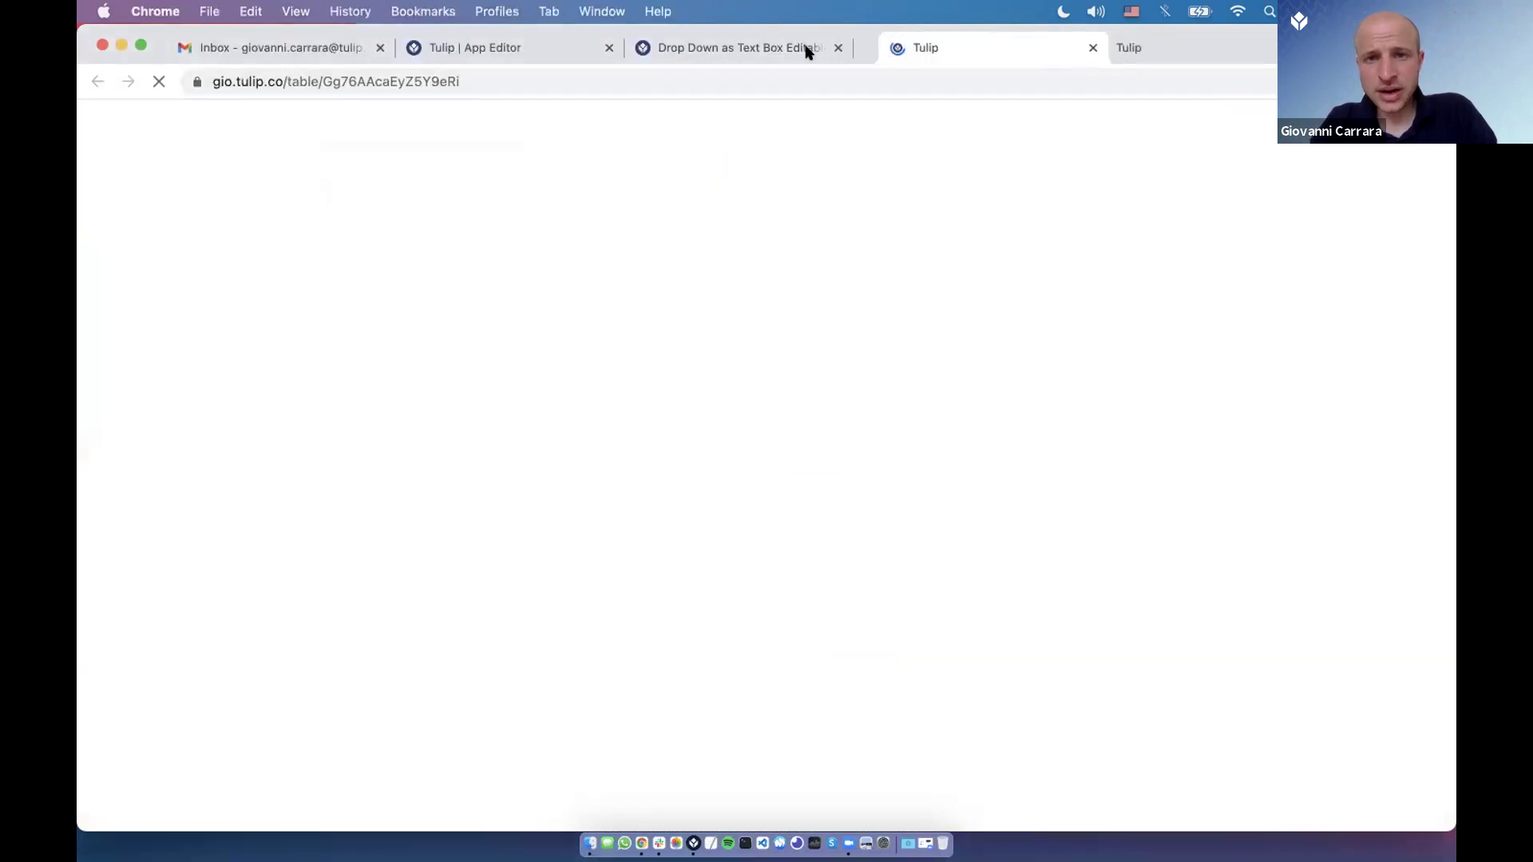
{"action": "left_click", "coordinate": [838, 48]}
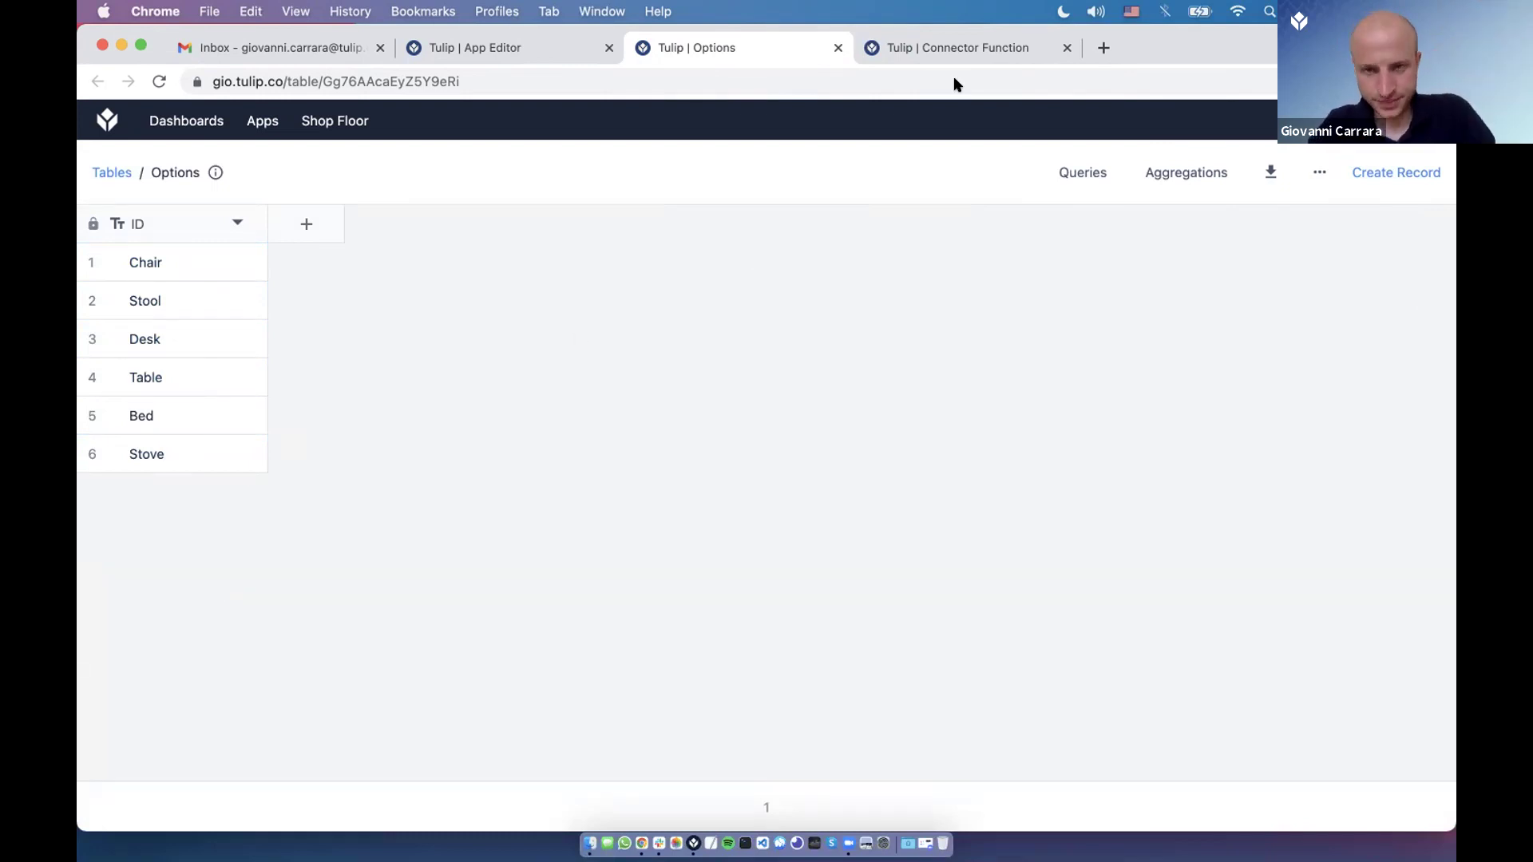
{"action": "left_click", "coordinate": [962, 51]}
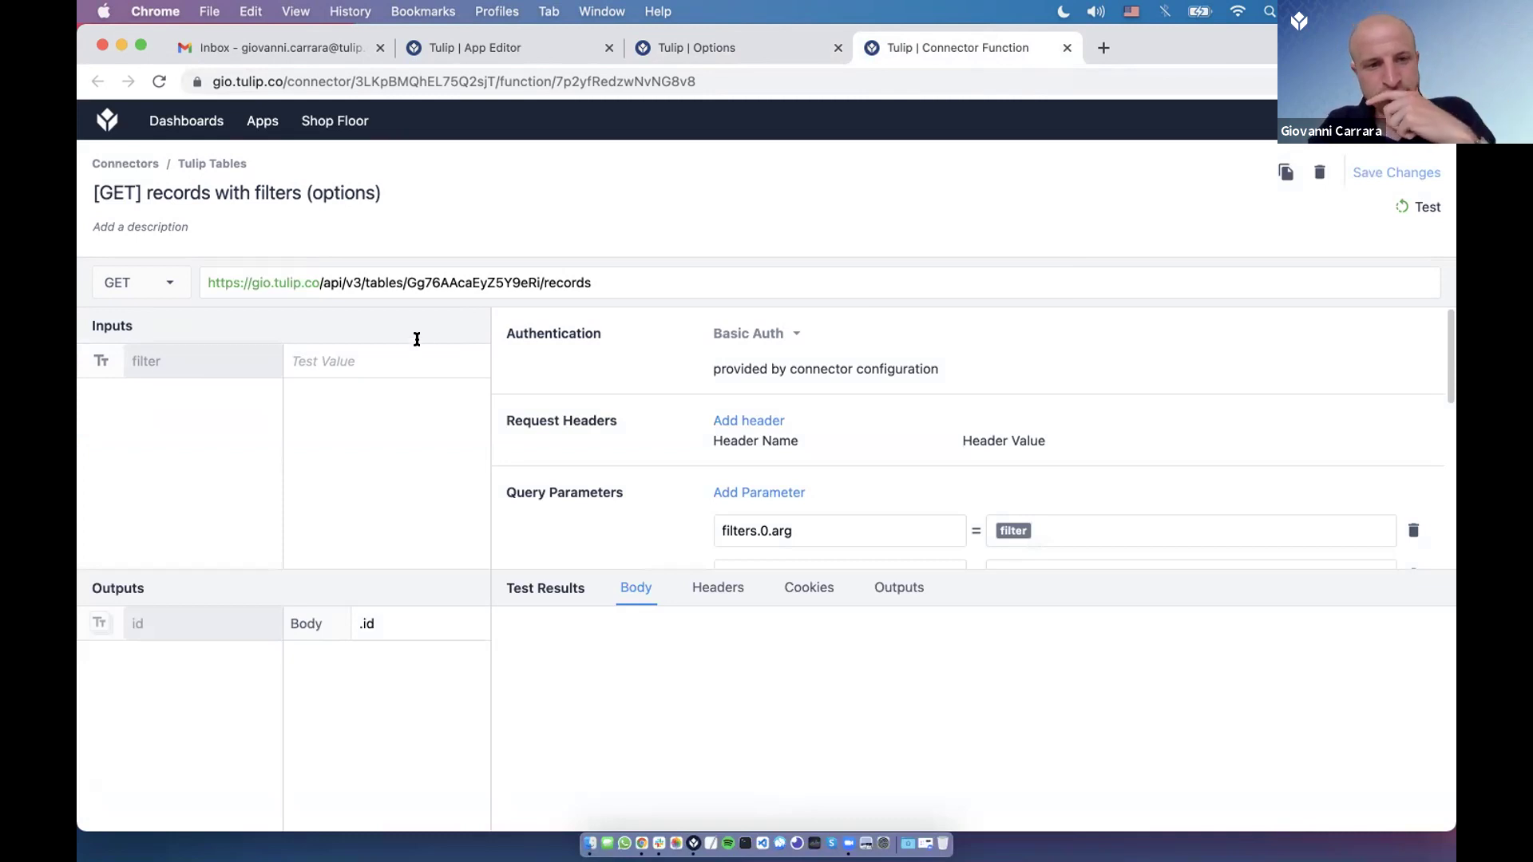
Keep GET as the method and examine the request URL's host, API path and table ID.
{"action": "left_click", "coordinate": [166, 291]}
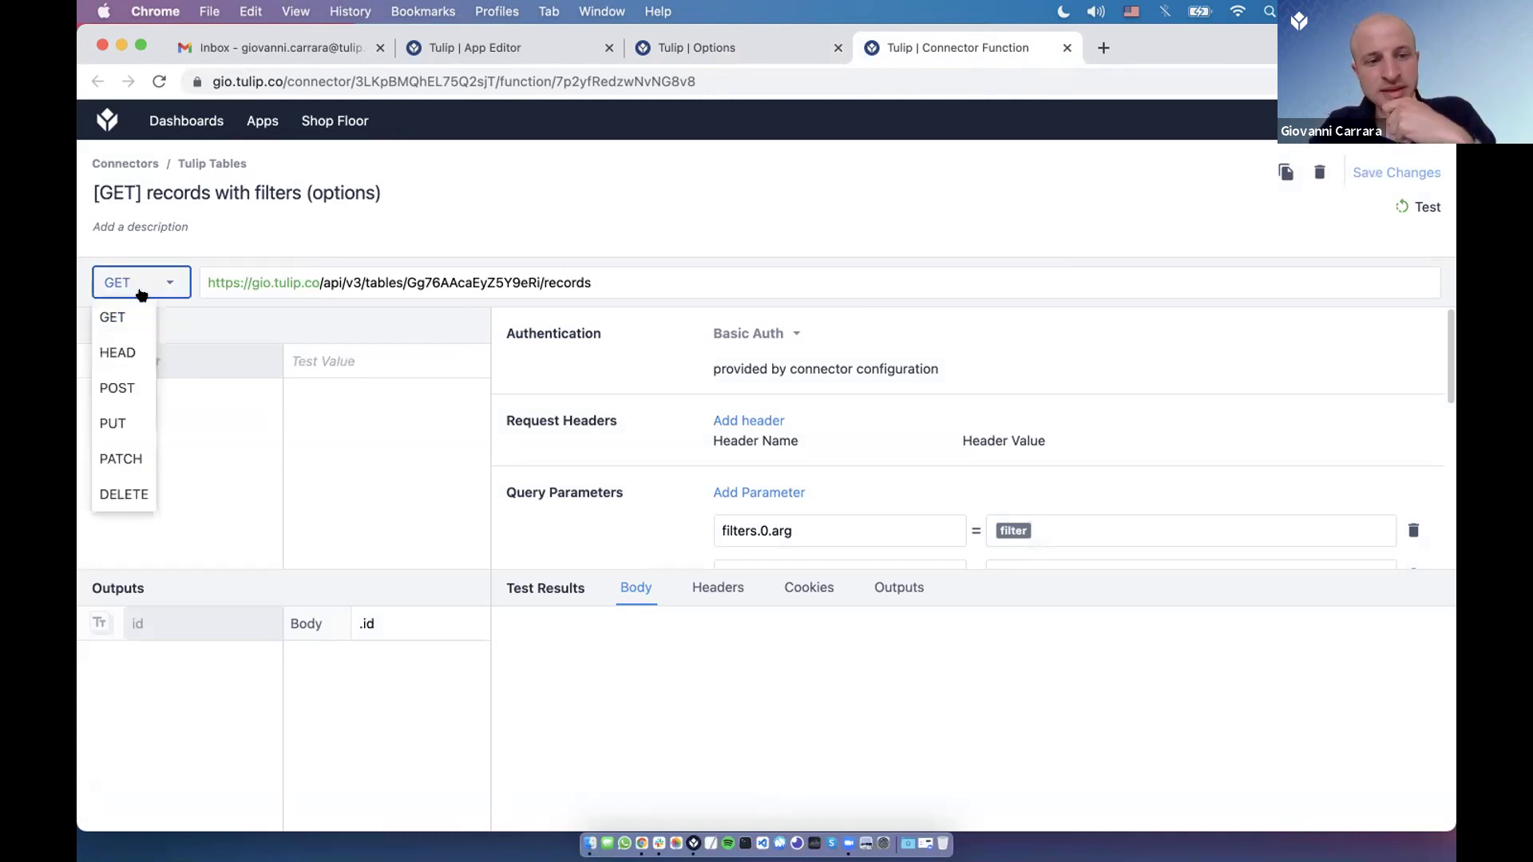
{"action": "left_click", "coordinate": [148, 315]}
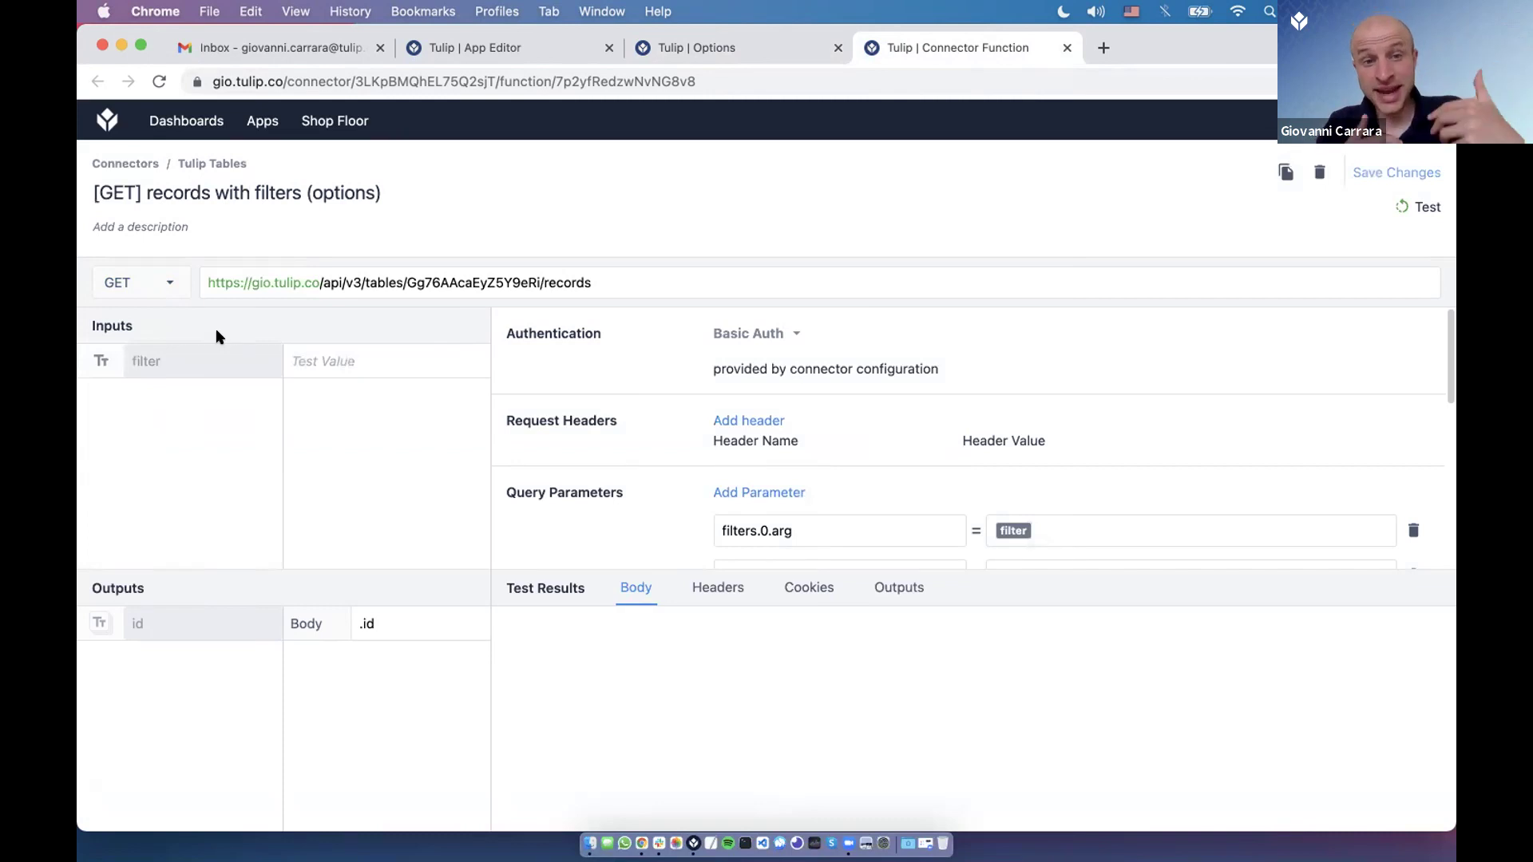
{"action": "left_click_drag", "start_coordinate": [241, 282], "coordinate": [320, 282]}
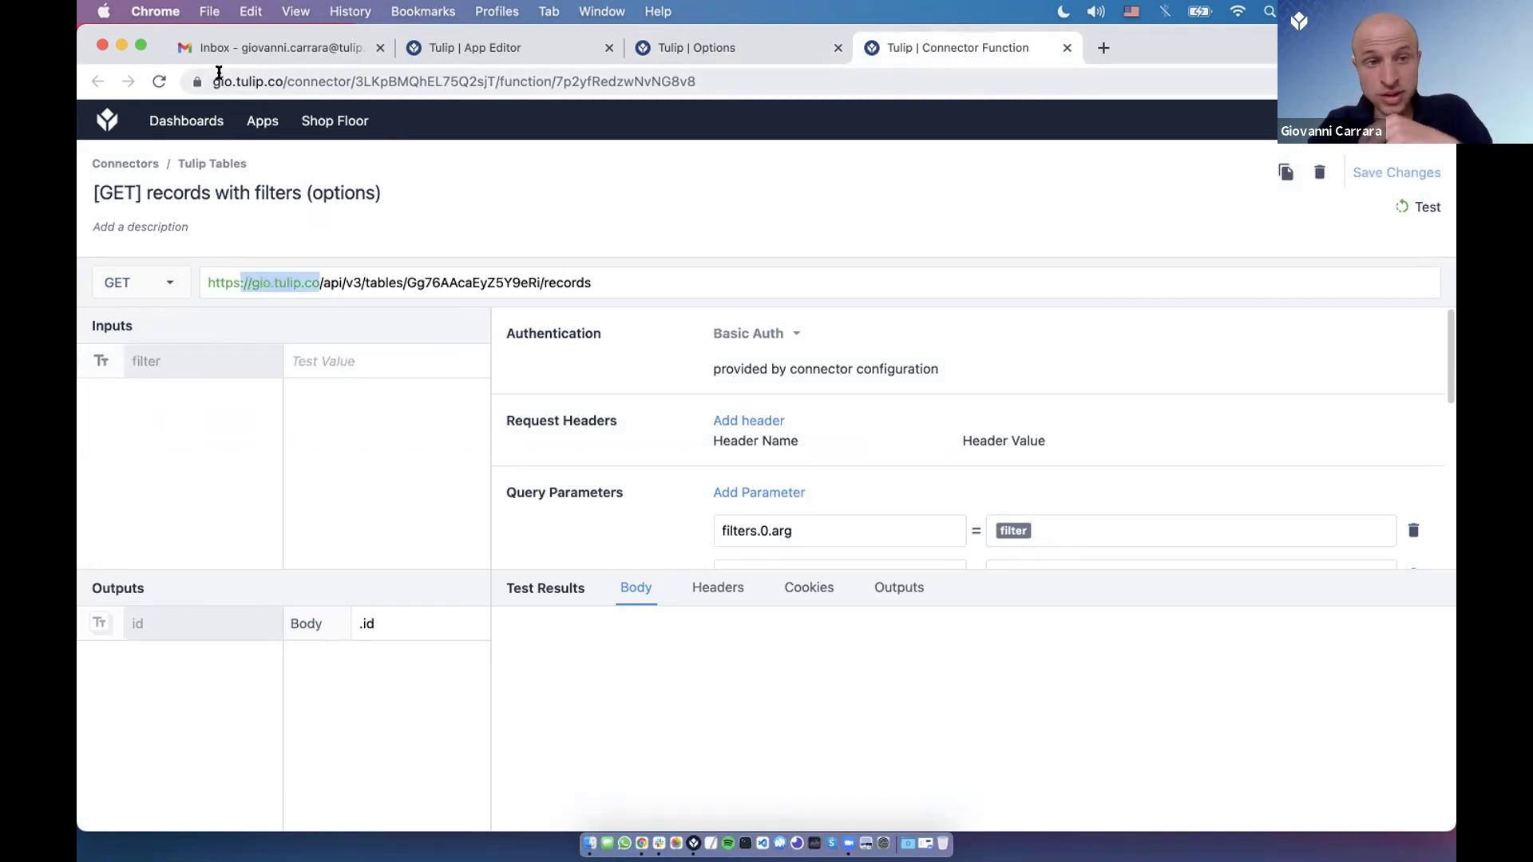
{"action": "double_click", "coordinate": [264, 80]}
{"action": "left_click", "coordinate": [379, 286]}
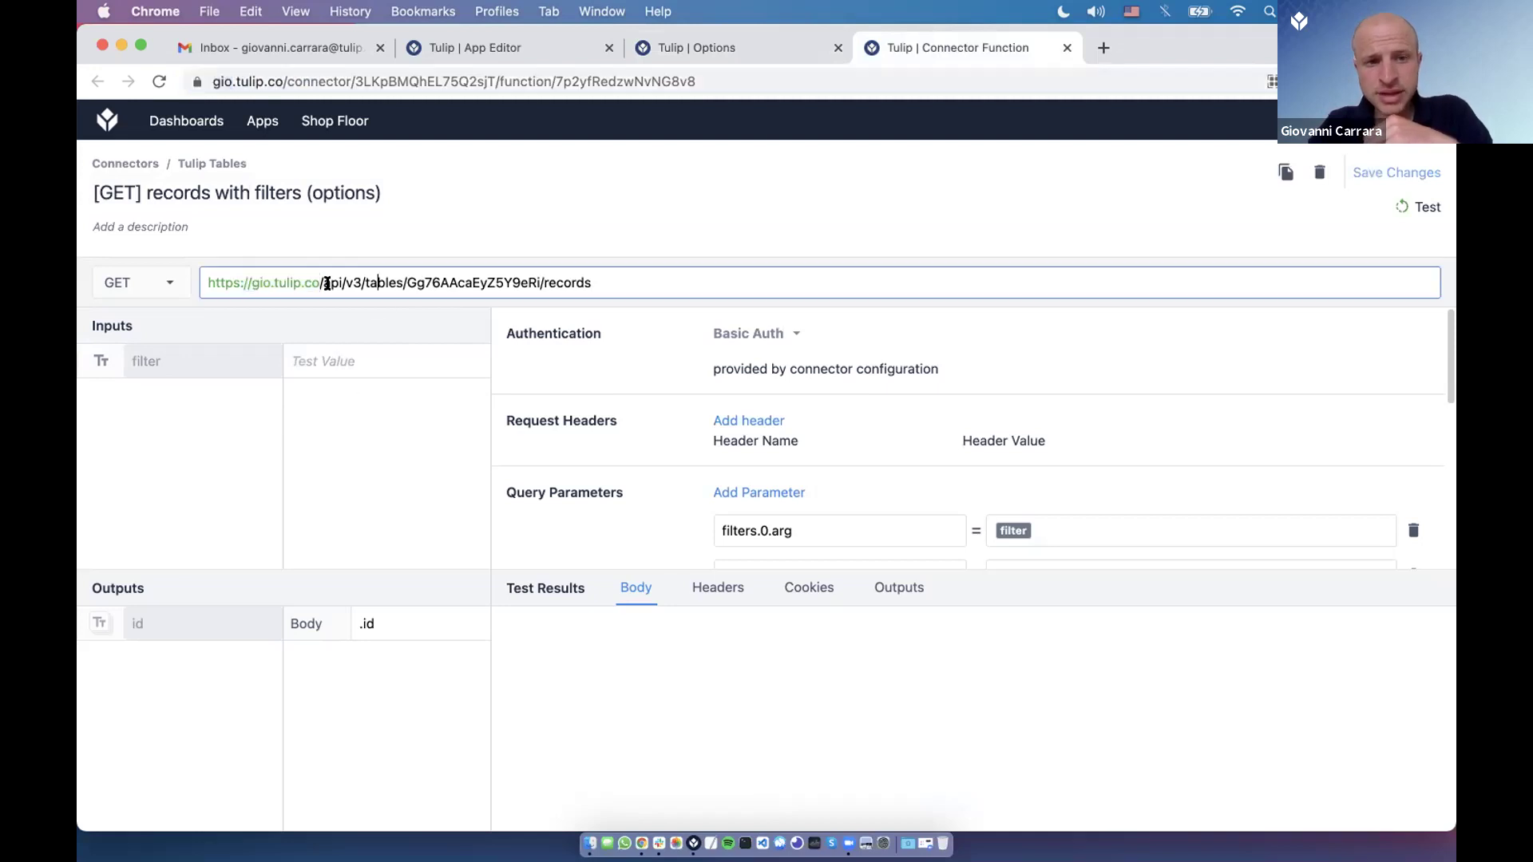
{"action": "left_click_drag", "start_coordinate": [320, 283], "coordinate": [393, 282]}
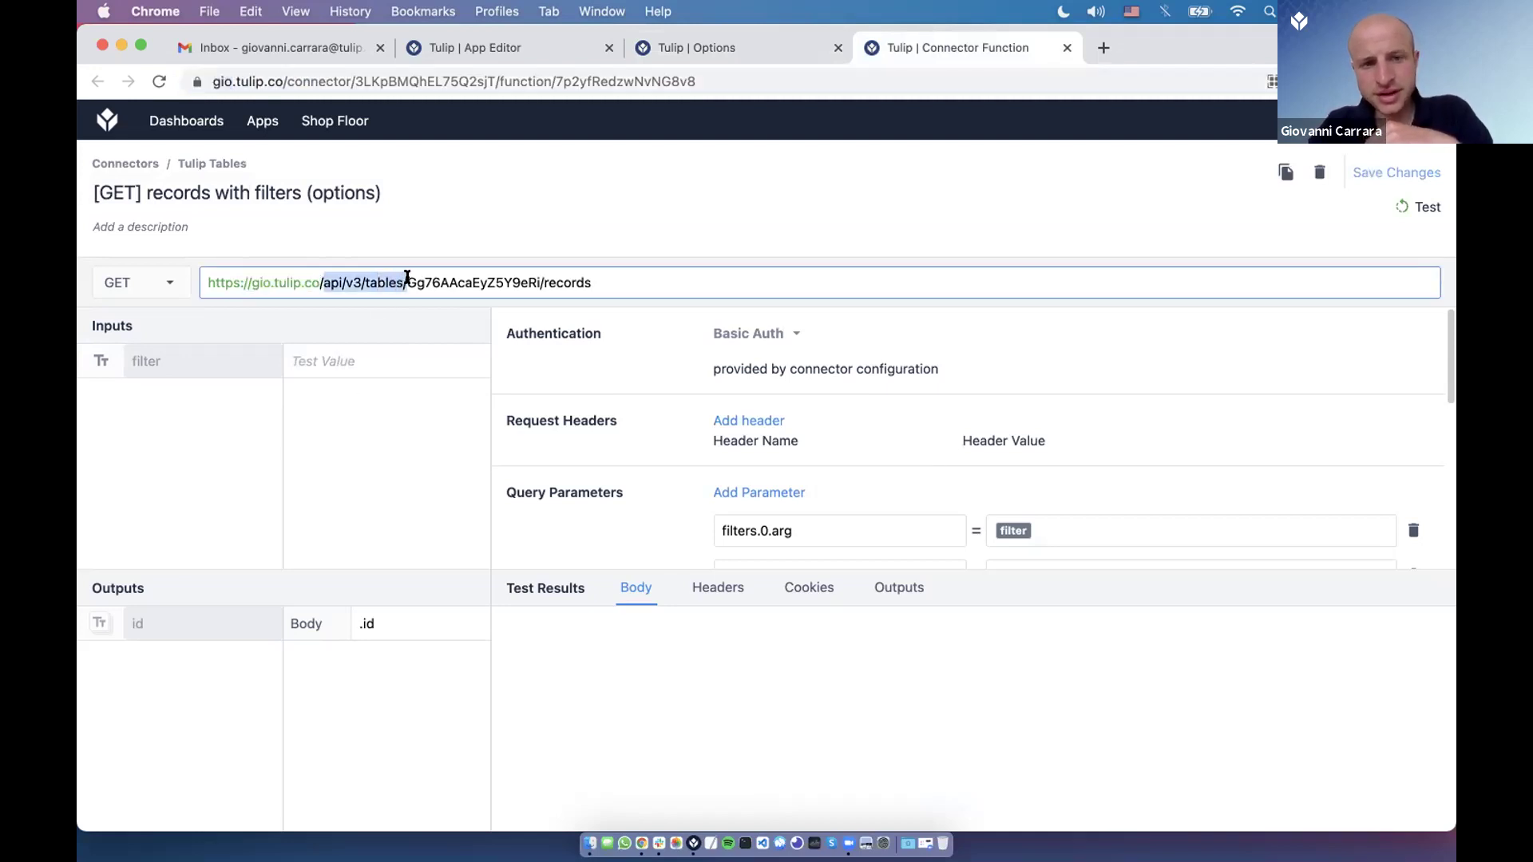
{"action": "double_click", "coordinate": [412, 282]}
Match the URL's table ID against the Options table's address, ending at records.
{"action": "left_click", "coordinate": [683, 49]}
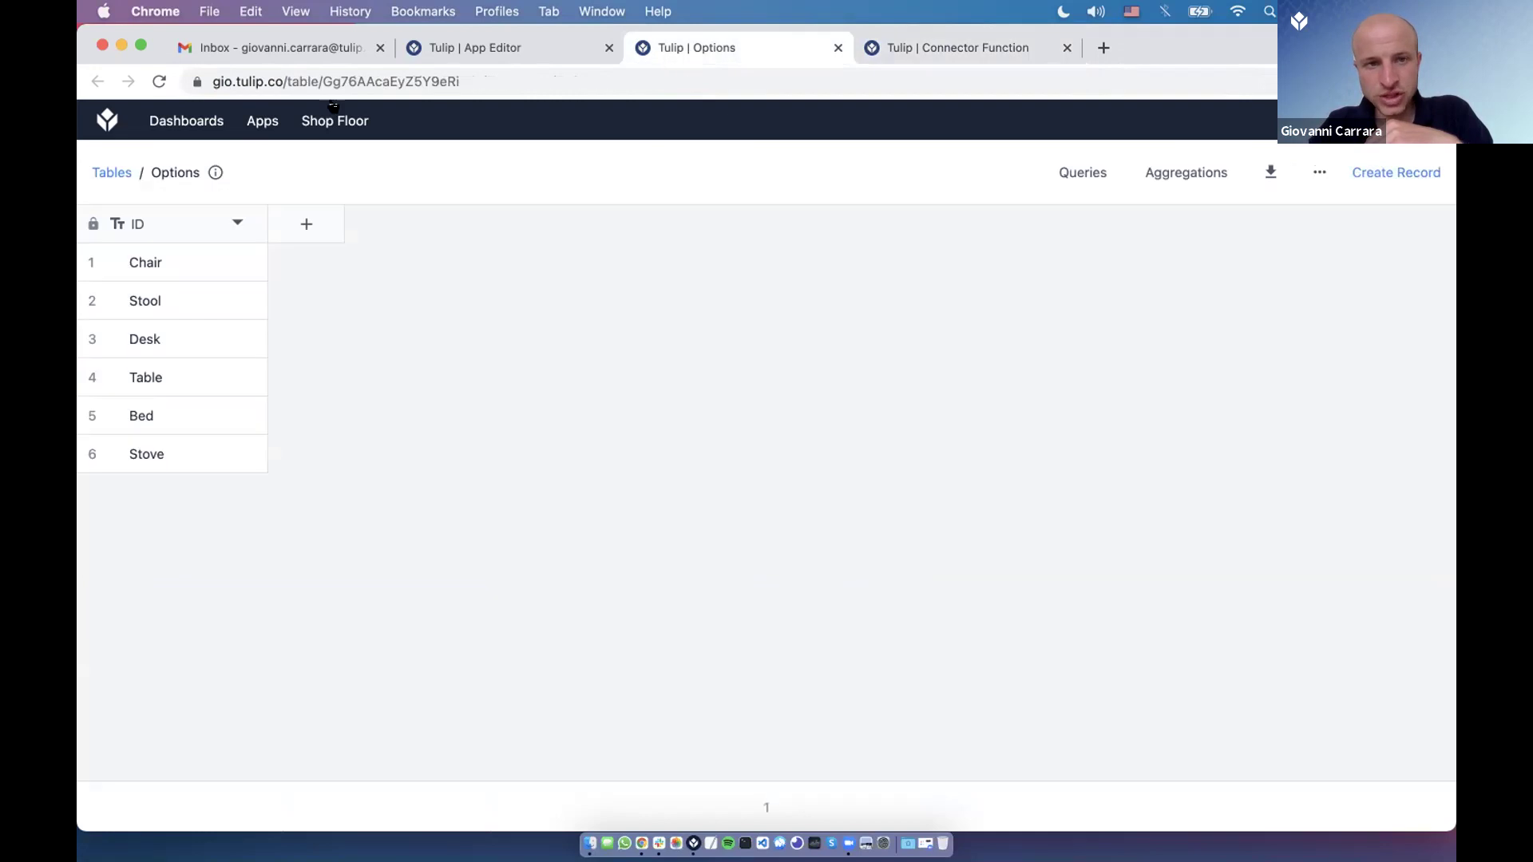
{"action": "double_click", "coordinate": [352, 80]}
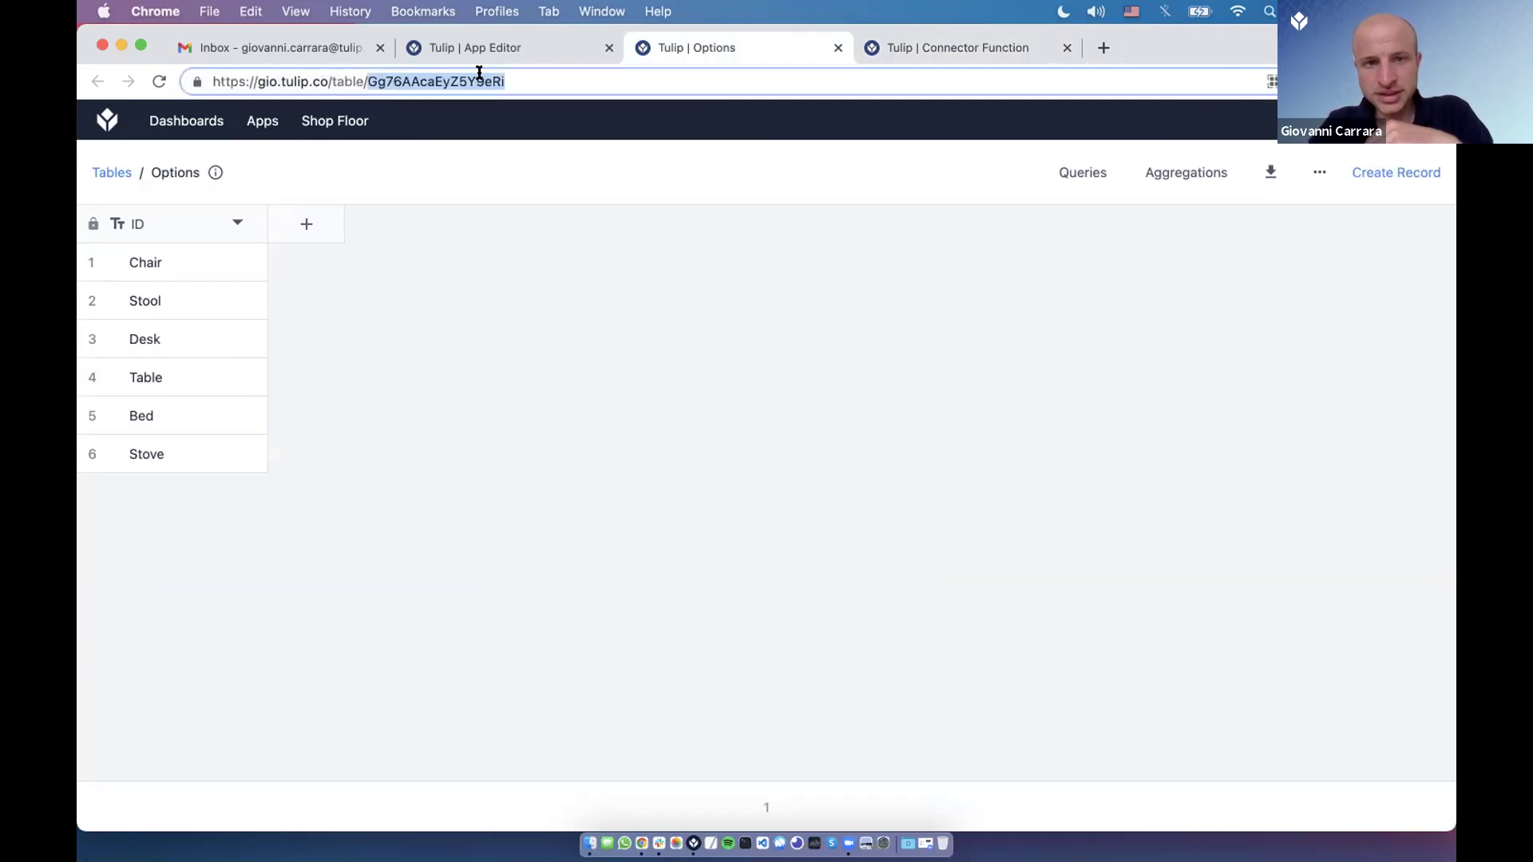
{"action": "left_click", "coordinate": [945, 45]}
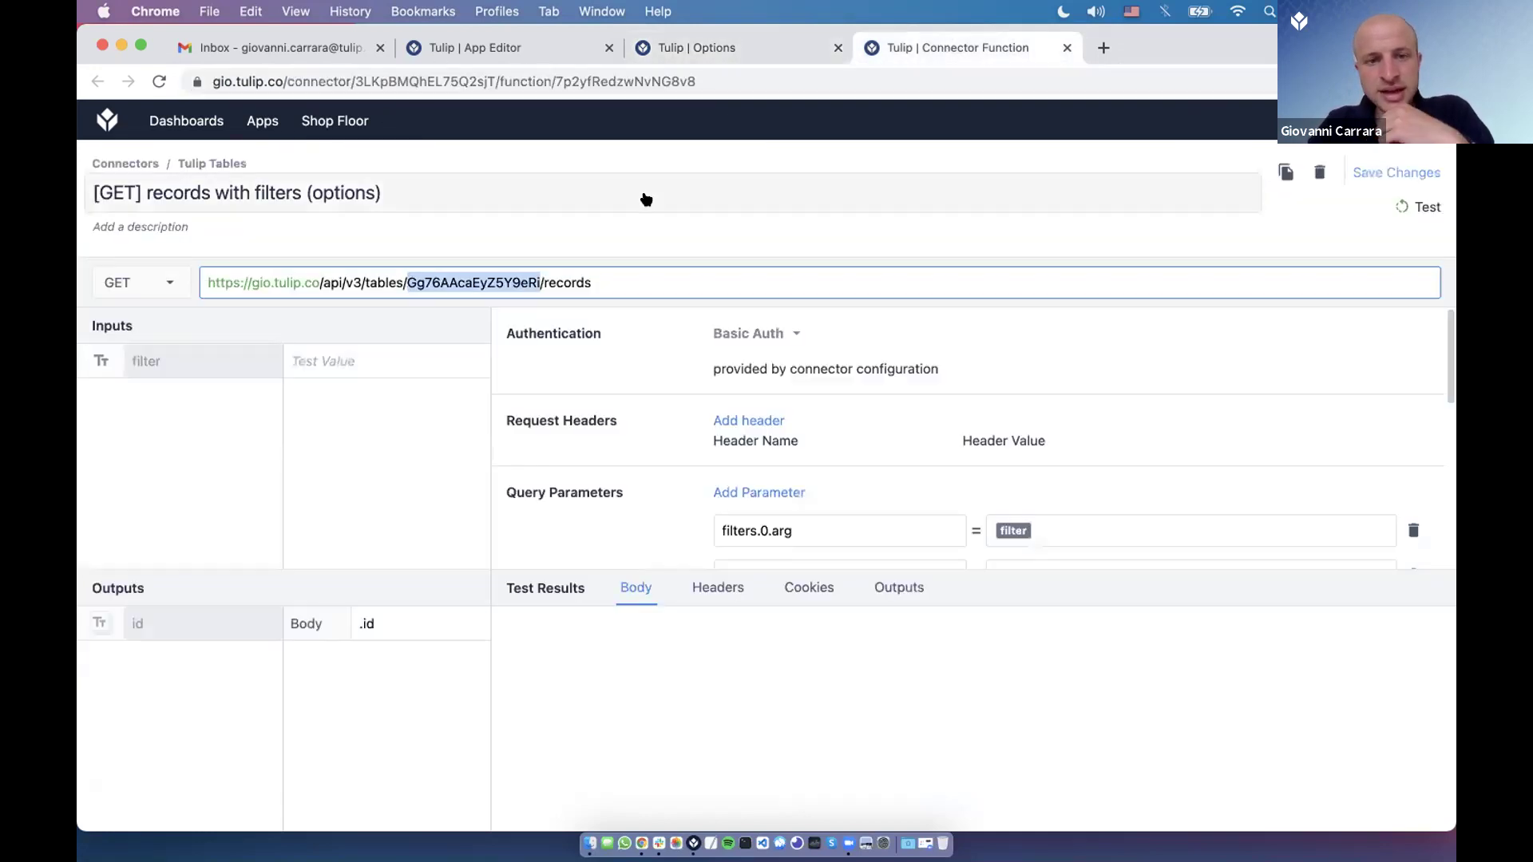
{"action": "left_click", "coordinate": [542, 282]}
{"action": "double_click", "coordinate": [556, 282]}
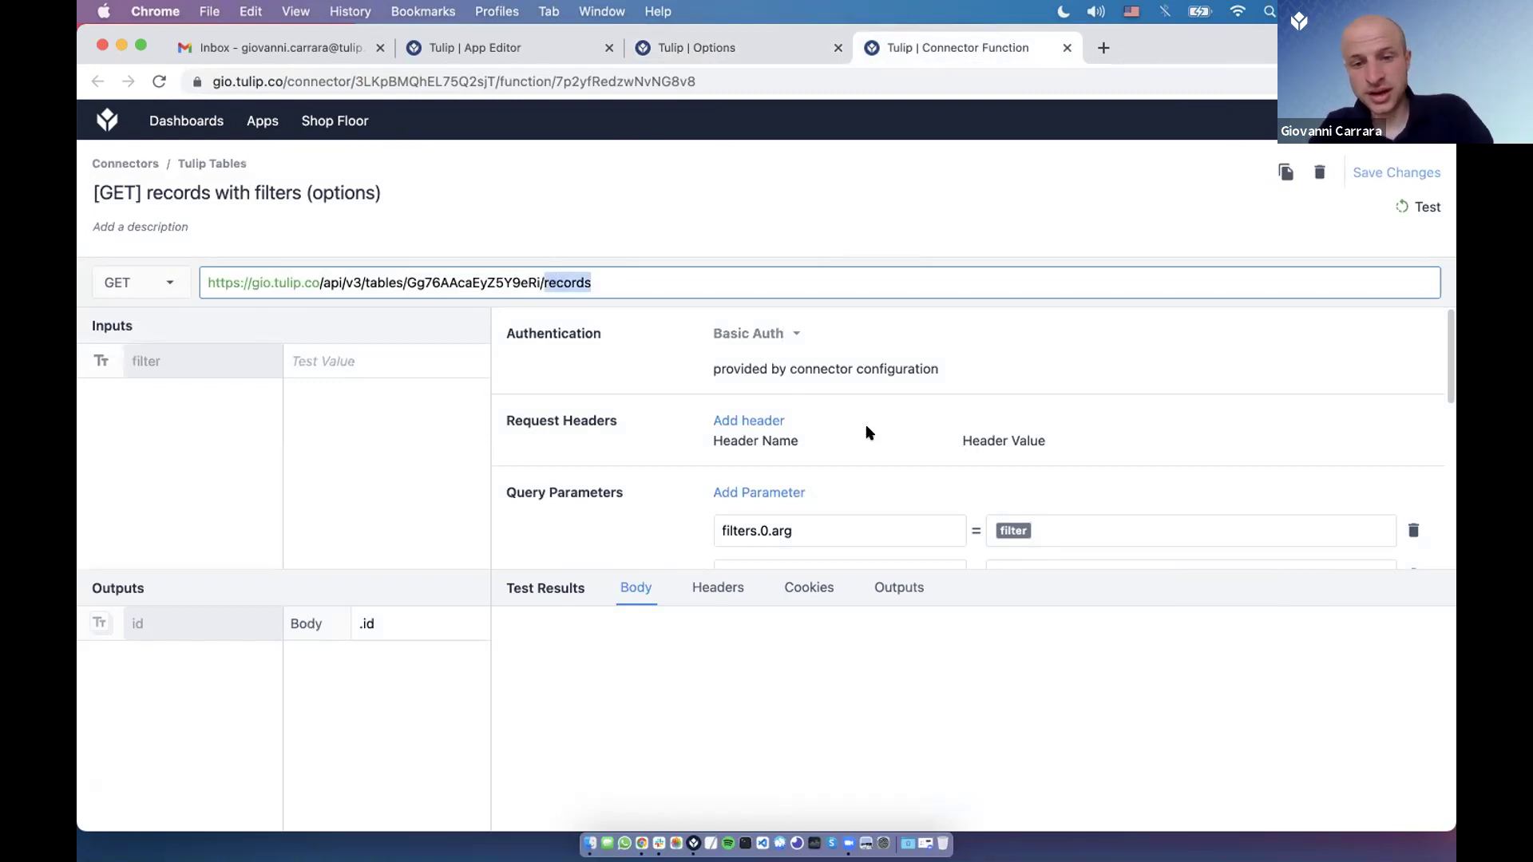
Go back to the app editor's Dropdown step.
{"action": "scroll", "coordinate": [869, 433], "scroll_direction": "down", "scroll_amount": 1}
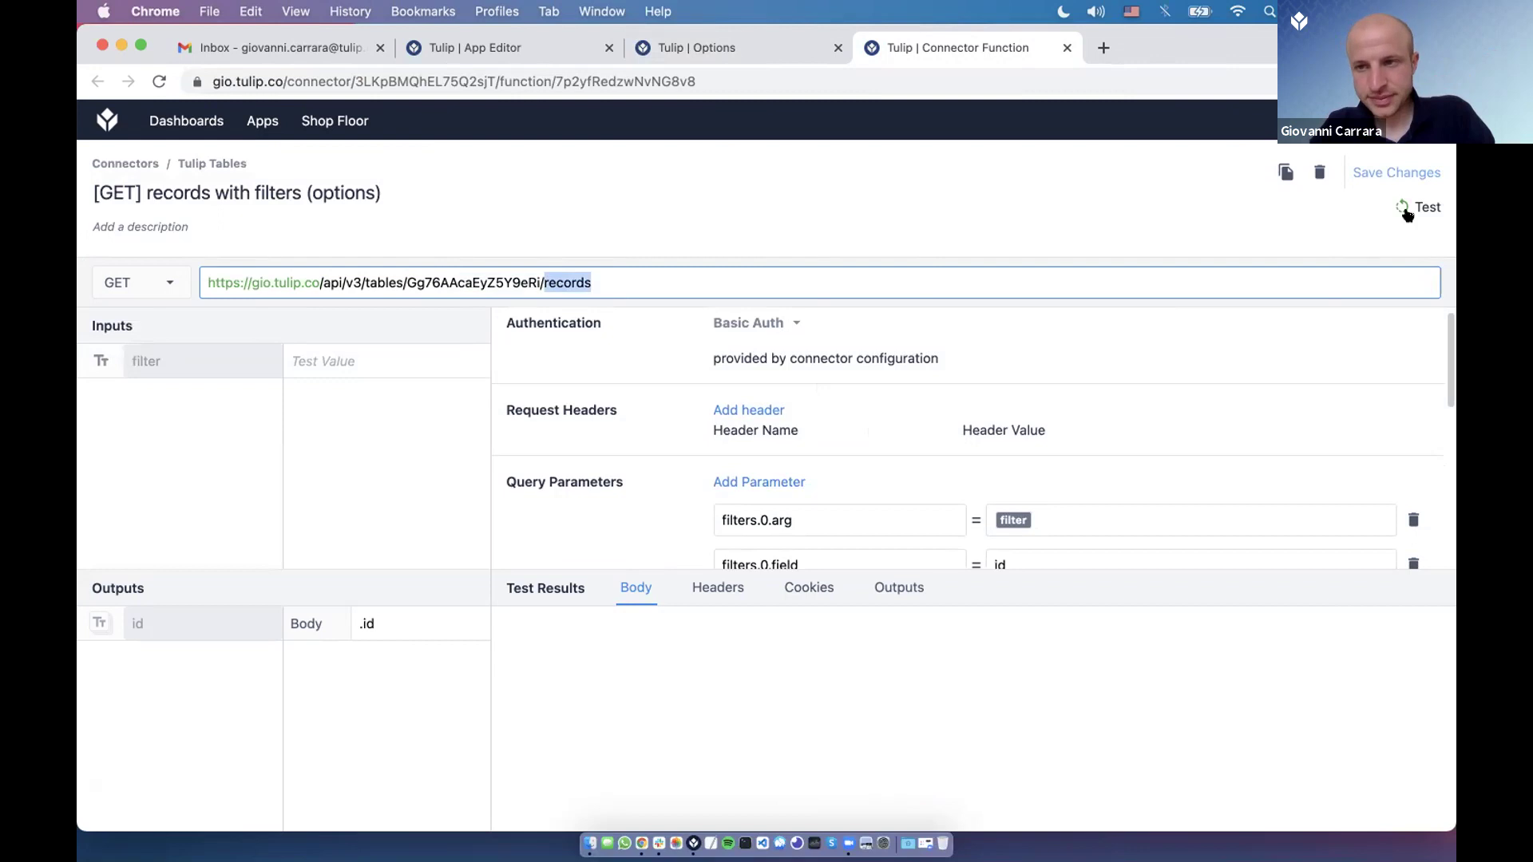
{"action": "scroll", "coordinate": [811, 477], "scroll_direction": "down", "scroll_amount": 5}
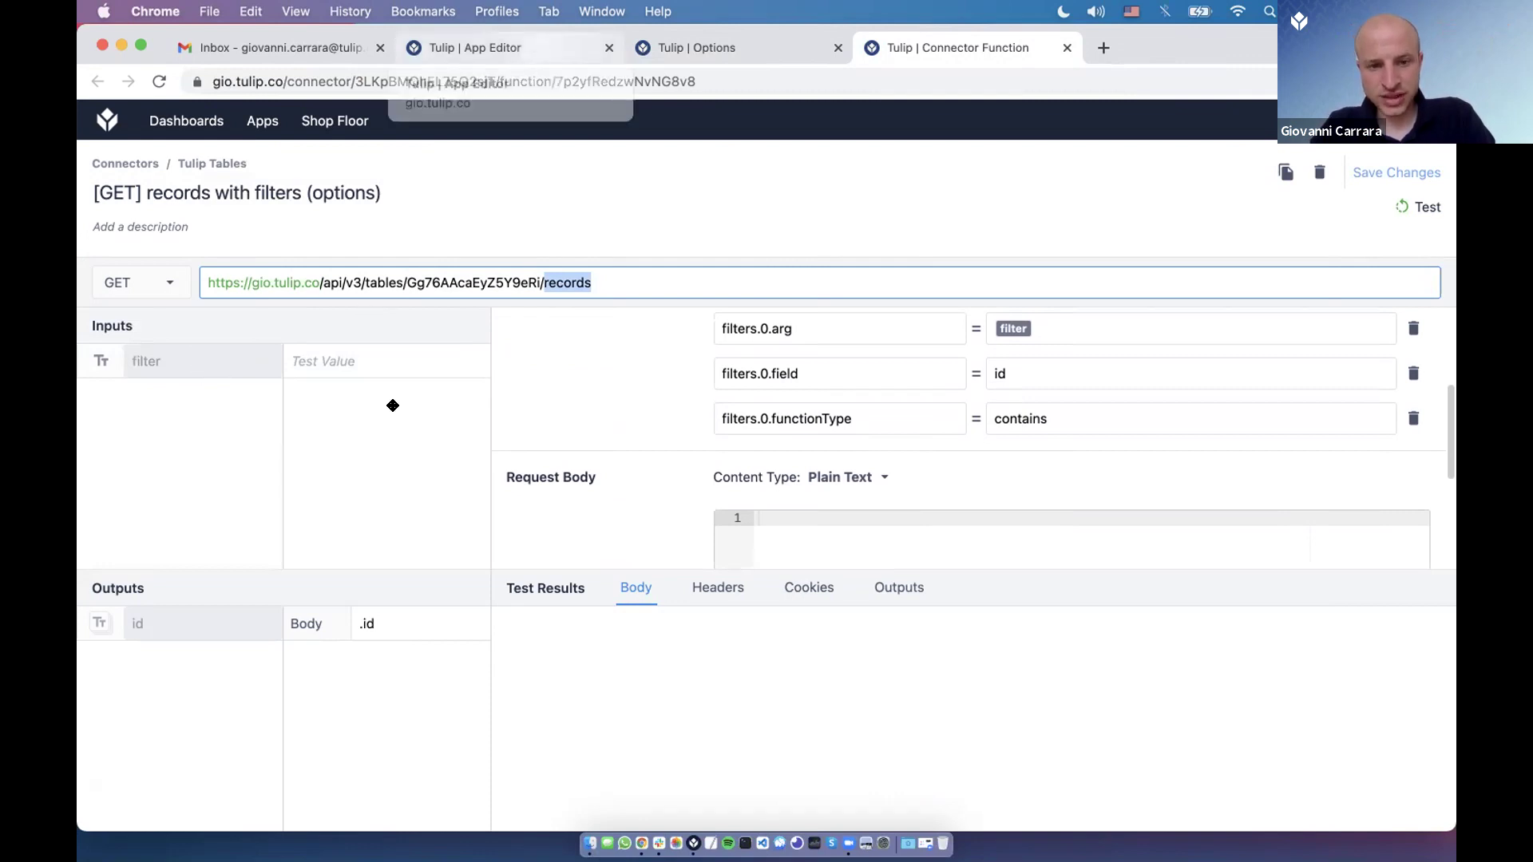
{"action": "left_click", "coordinate": [471, 47]}
{"action": "left_click", "coordinate": [208, 372]}
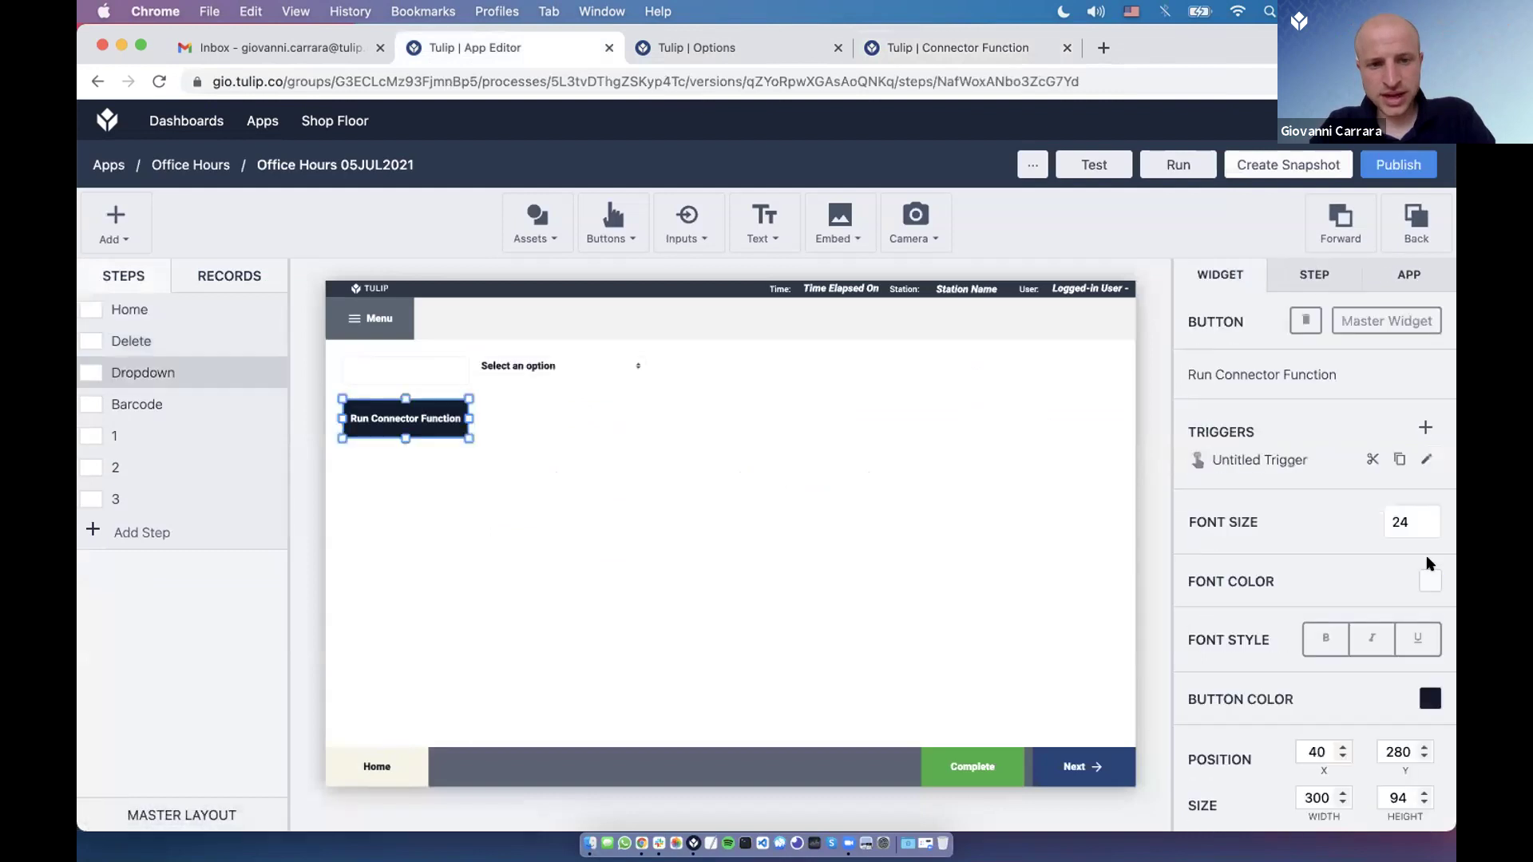
Open the button's trigger and review the filters.0.arg, field and functionType query parameters.
{"action": "left_click", "coordinate": [1427, 460]}
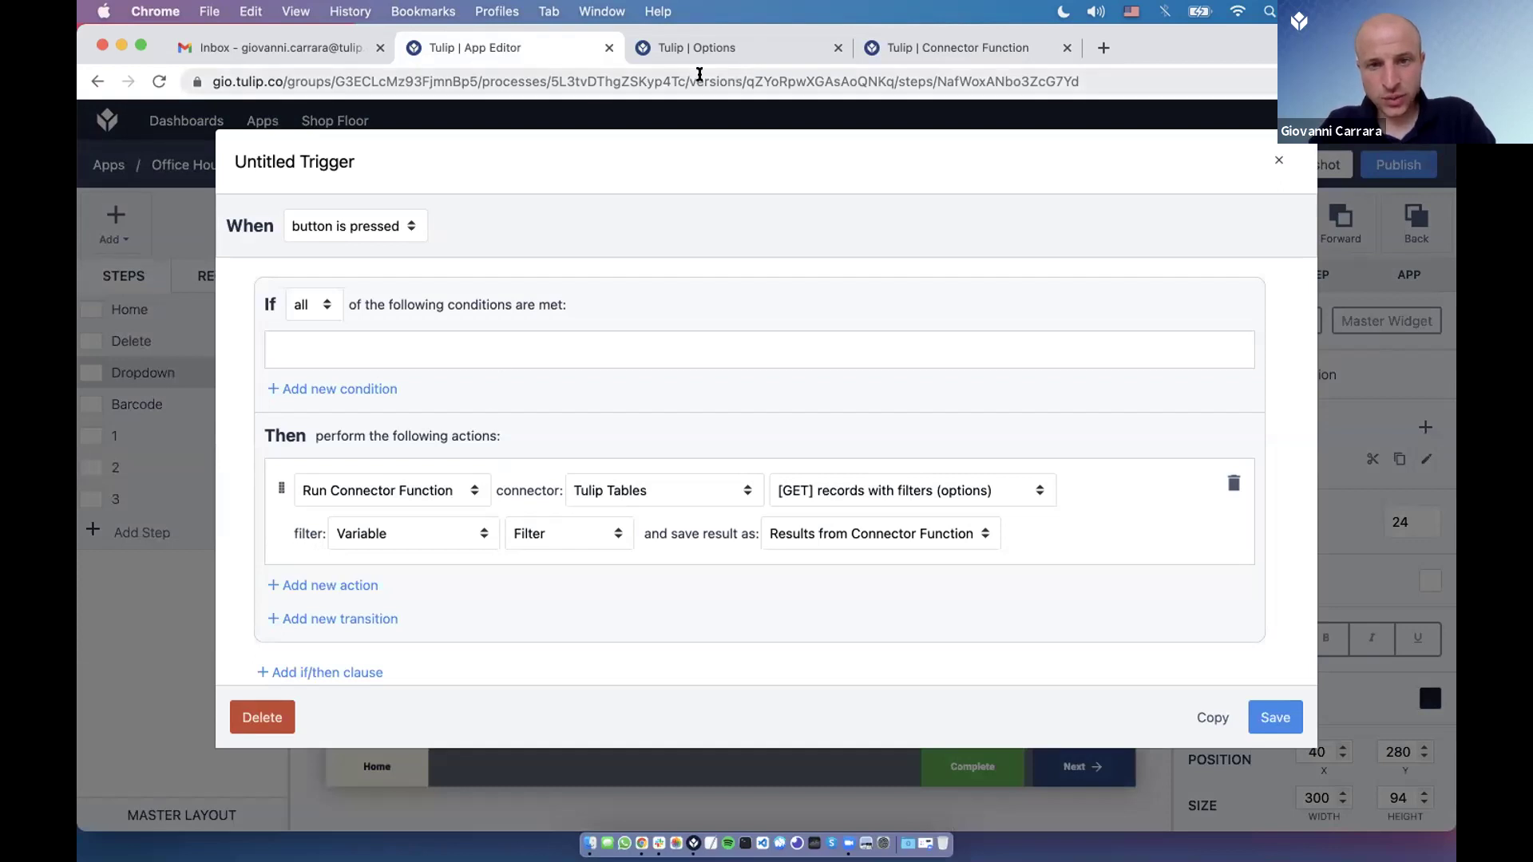
{"action": "left_click", "coordinate": [931, 46]}
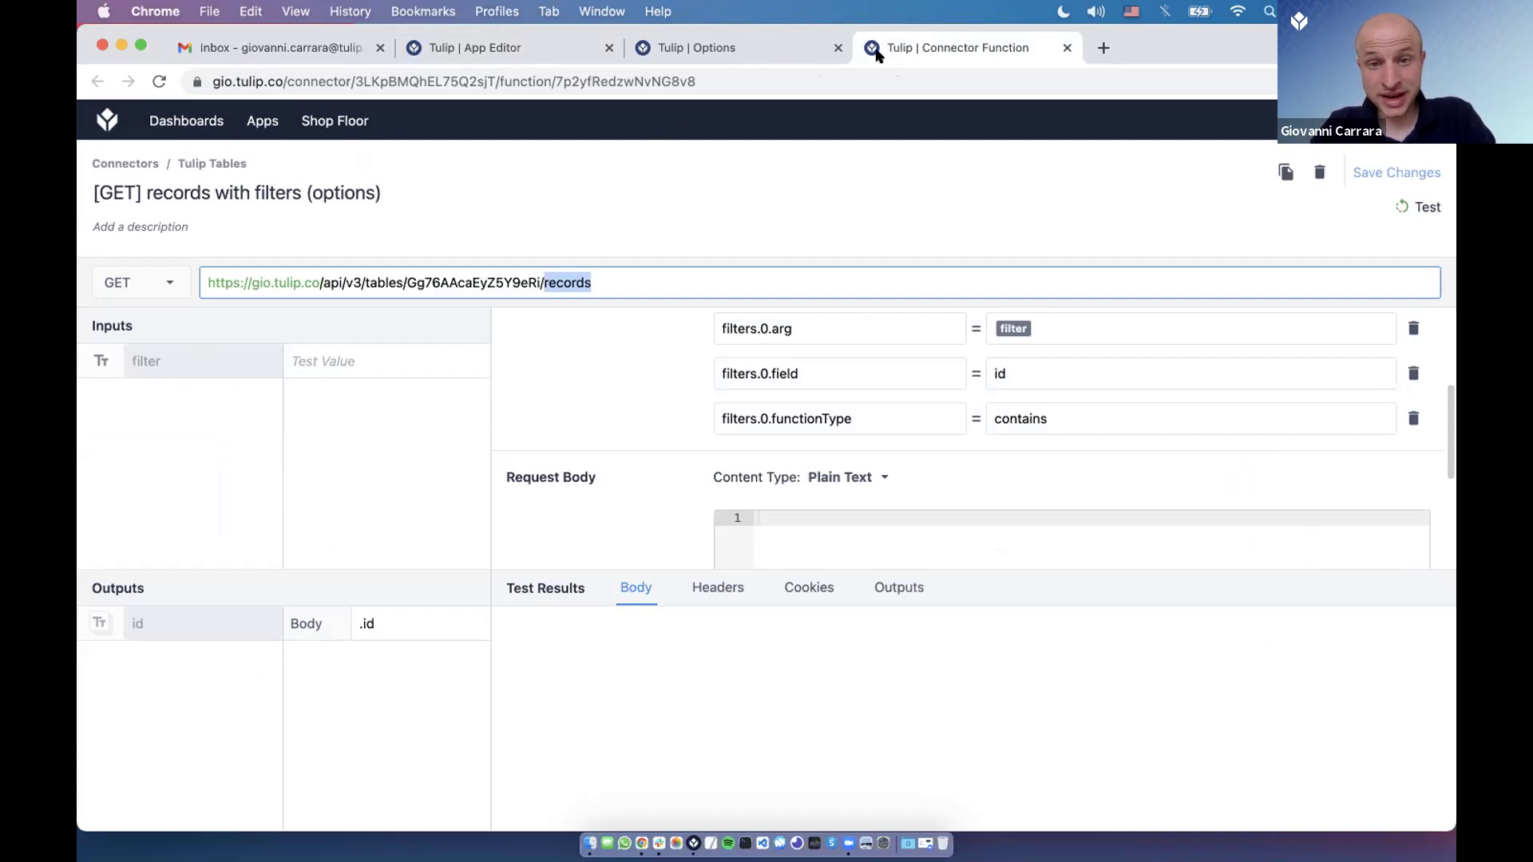
{"action": "left_click_drag", "start_coordinate": [701, 55], "coordinate": [702, 61]}
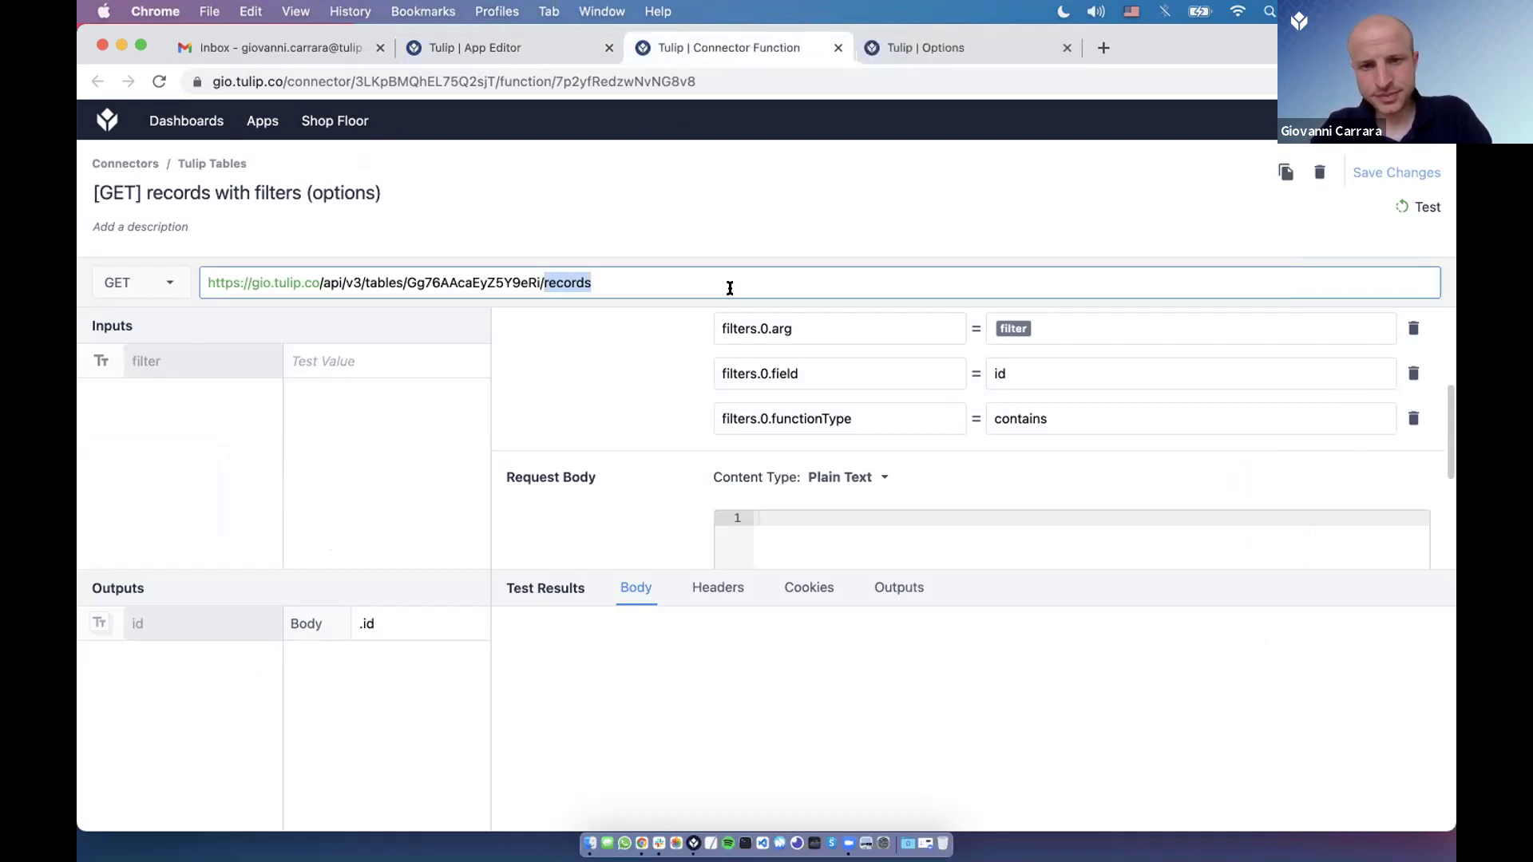
{"action": "scroll", "coordinate": [810, 376], "scroll_direction": "up", "scroll_amount": 1}
{"action": "triple_click", "coordinate": [764, 354]}
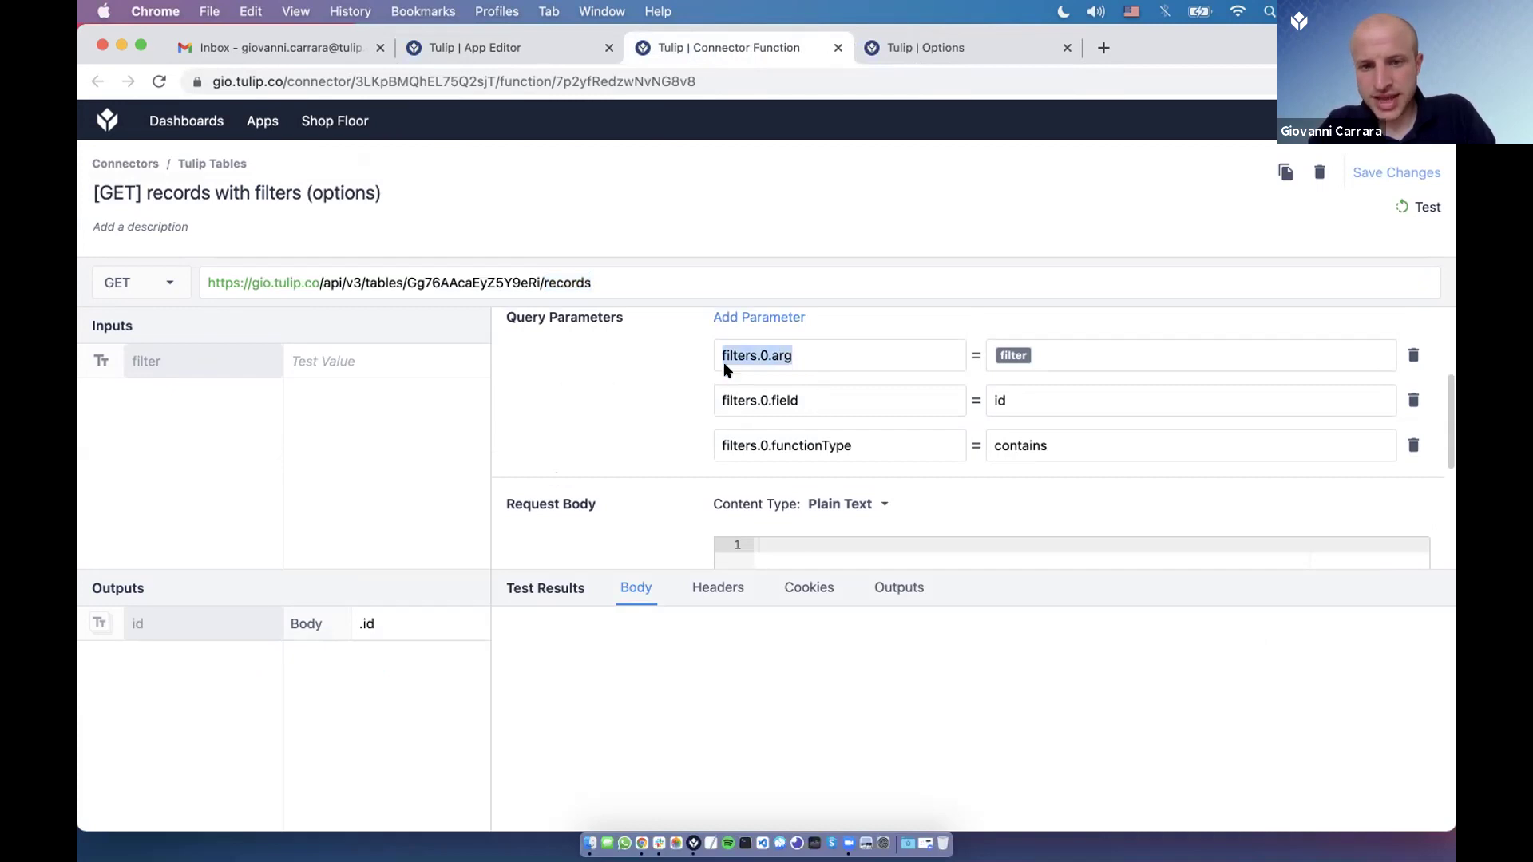
{"action": "double_click", "coordinate": [805, 351]}
{"action": "double_click", "coordinate": [805, 400]}
{"action": "double_click", "coordinate": [835, 444]}
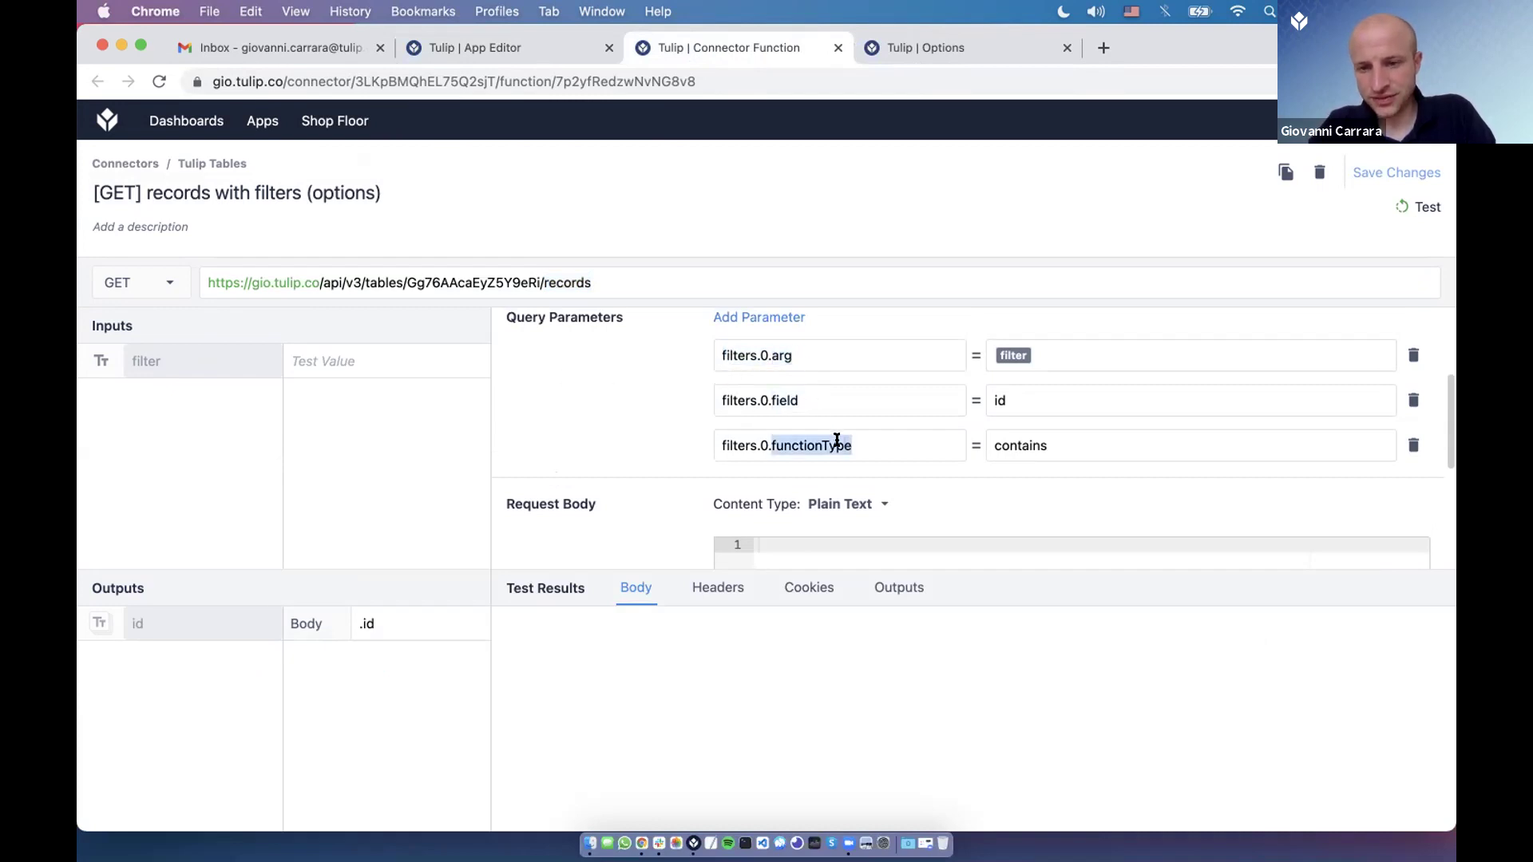
Re-enter the $filter variable in filters.0.arg and compare against the Options table records.
{"action": "left_click", "coordinate": [1063, 358]}
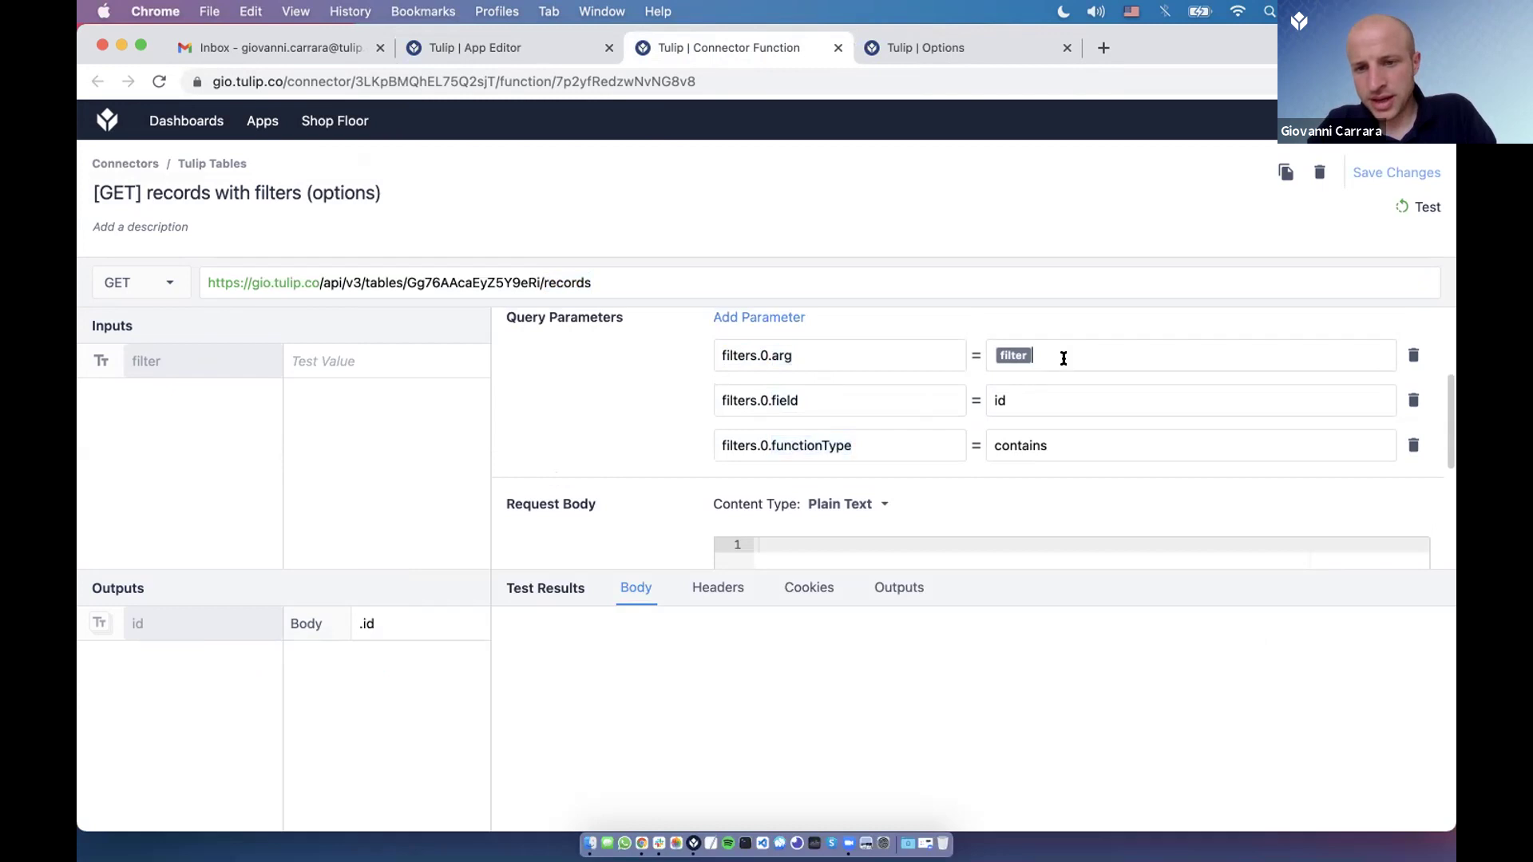
{"action": "key", "text": "BackSpace"}
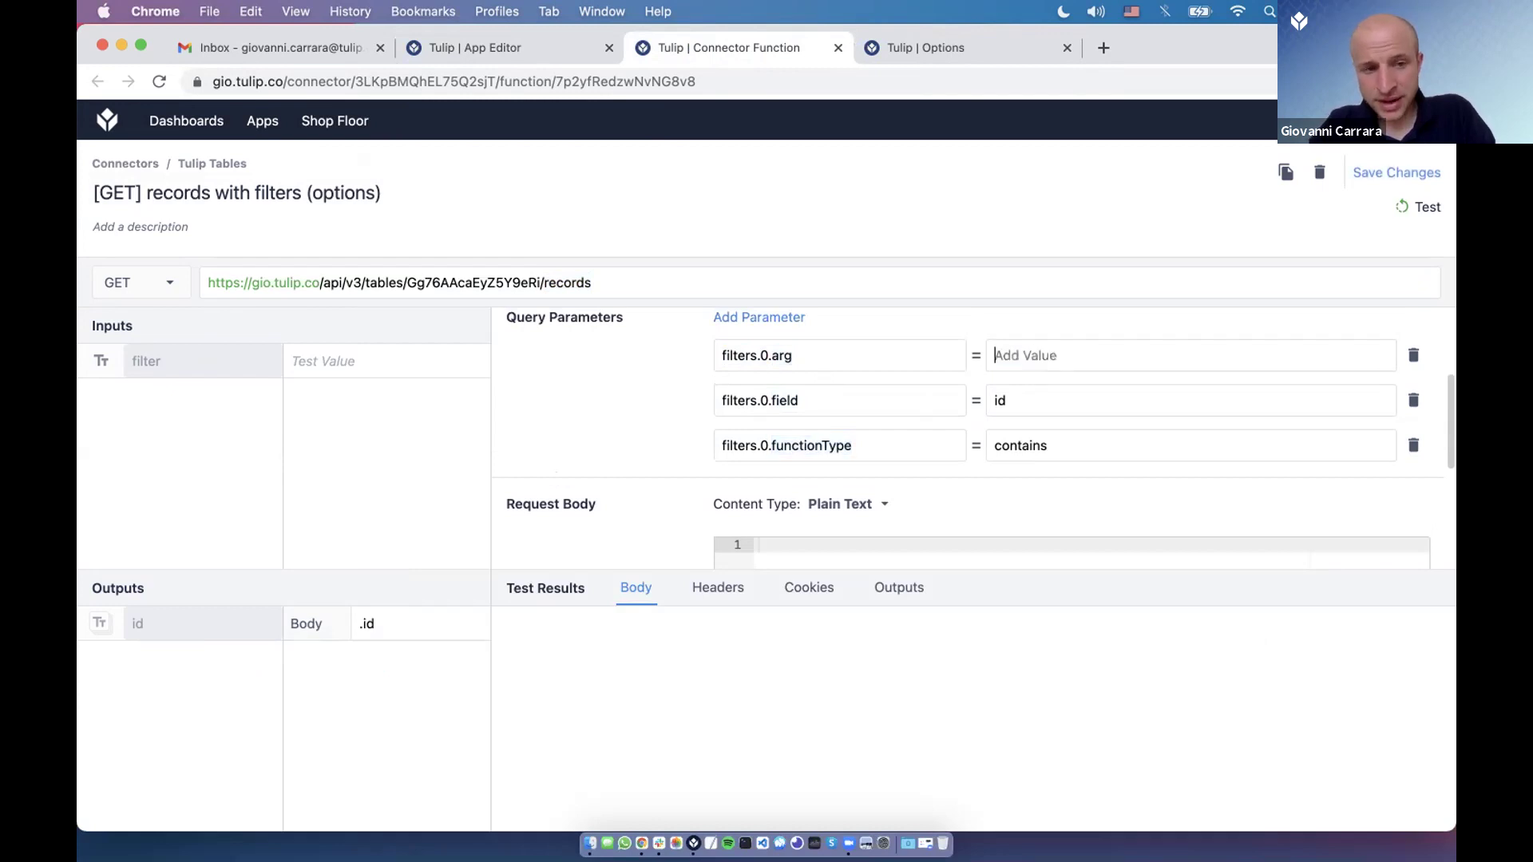
{"action": "type", "text": "$filter"}
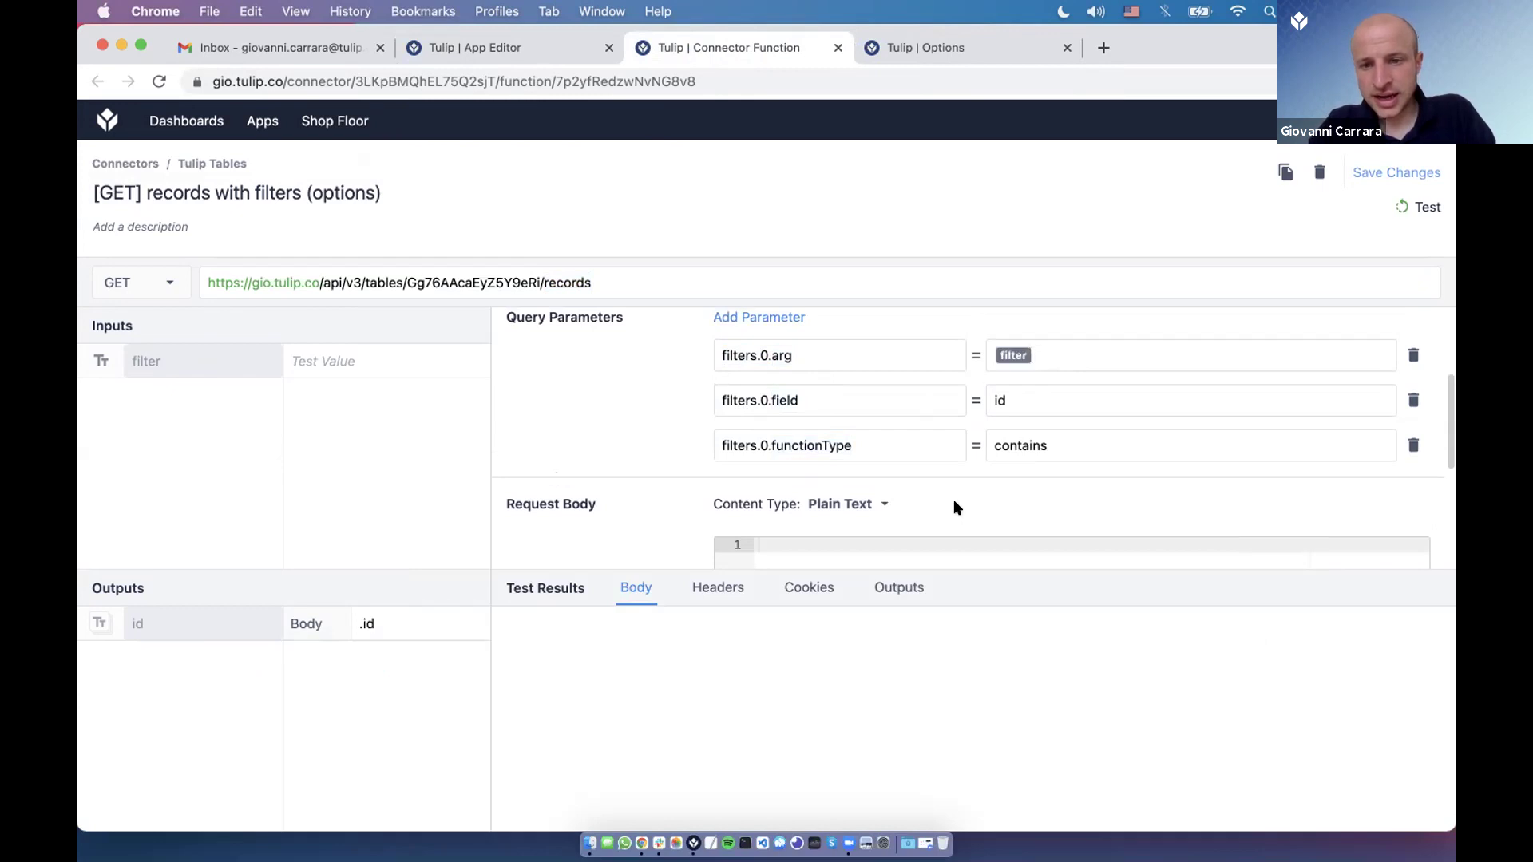
{"action": "left_click", "coordinate": [871, 48]}
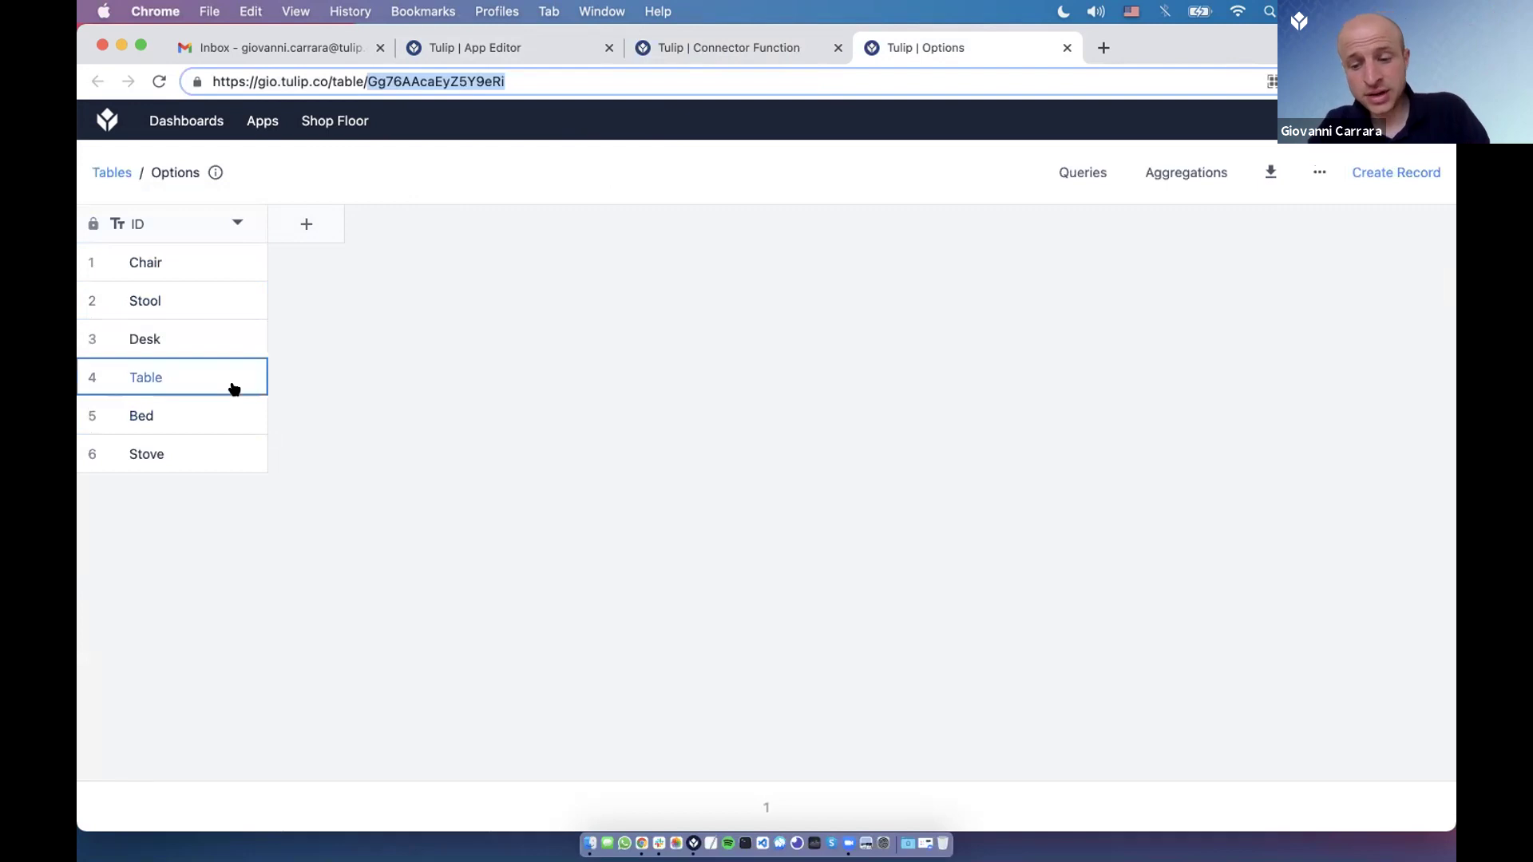
{"action": "key", "text": "ctrl+shift+Tab"}
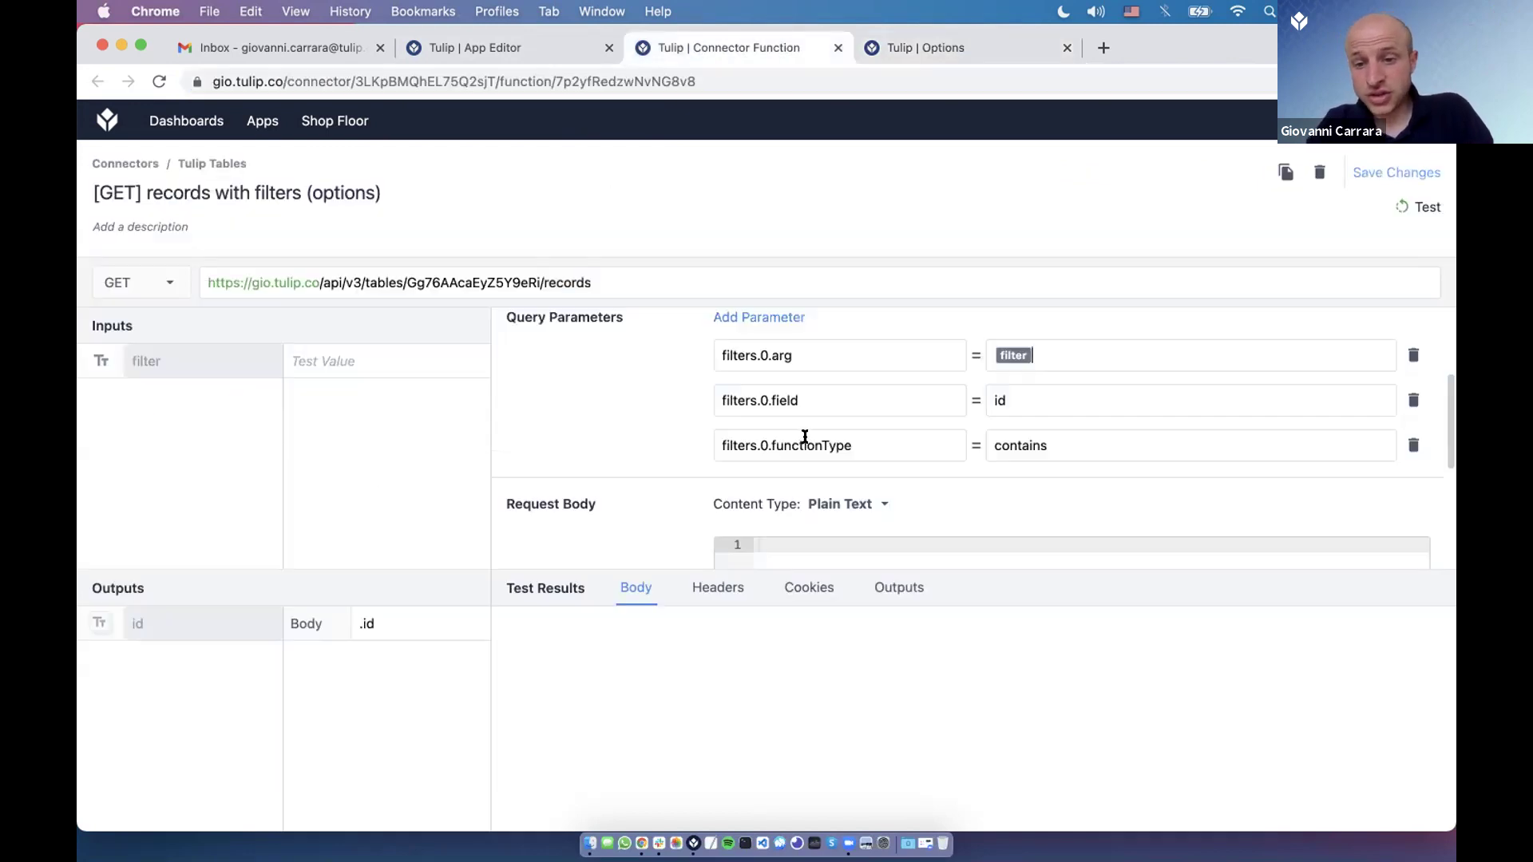
{"action": "double_click", "coordinate": [805, 437]}
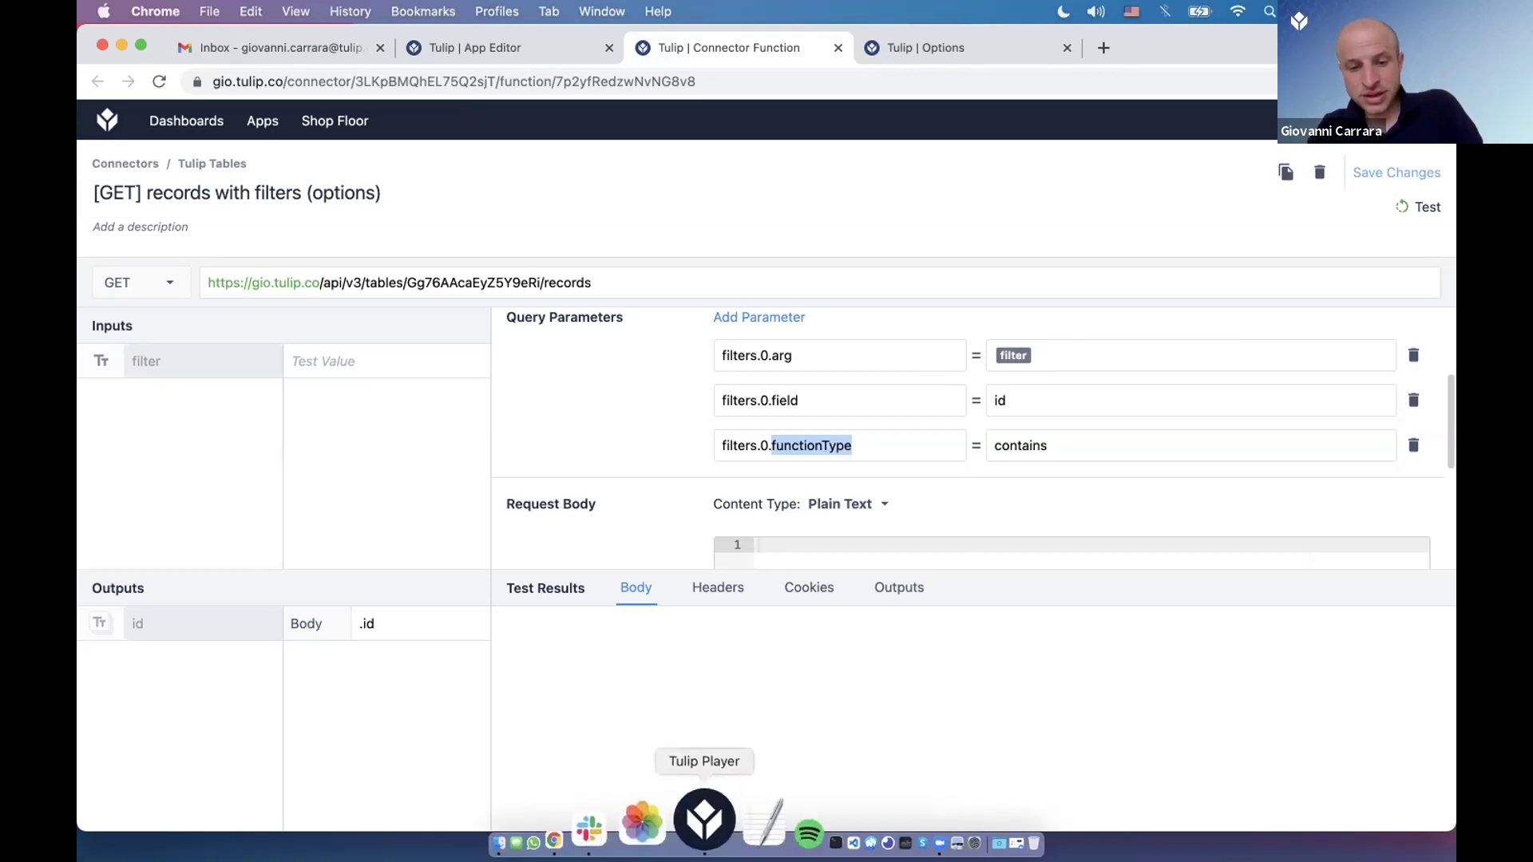
Run the Player demo with filter e, listing Desk, Table, Bed and Stove, then revisit the contains filter.
{"action": "left_click", "coordinate": [700, 818]}
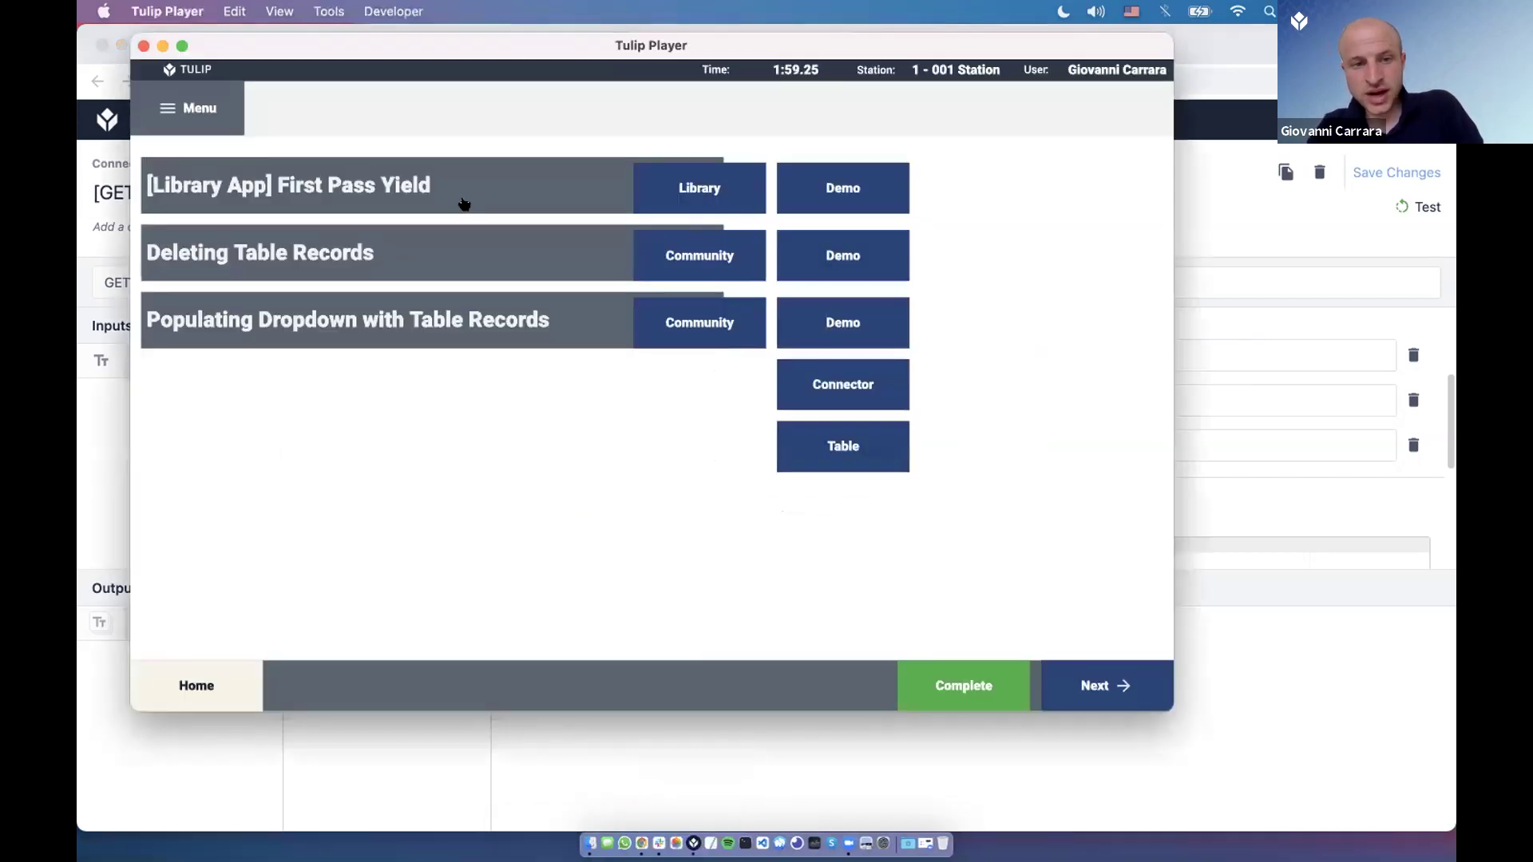
{"action": "left_click", "coordinate": [791, 318]}
{"action": "left_click", "coordinate": [237, 185]}
{"action": "type", "text": "e"}
{"action": "left_click", "coordinate": [271, 236]}
{"action": "left_click", "coordinate": [429, 173]}
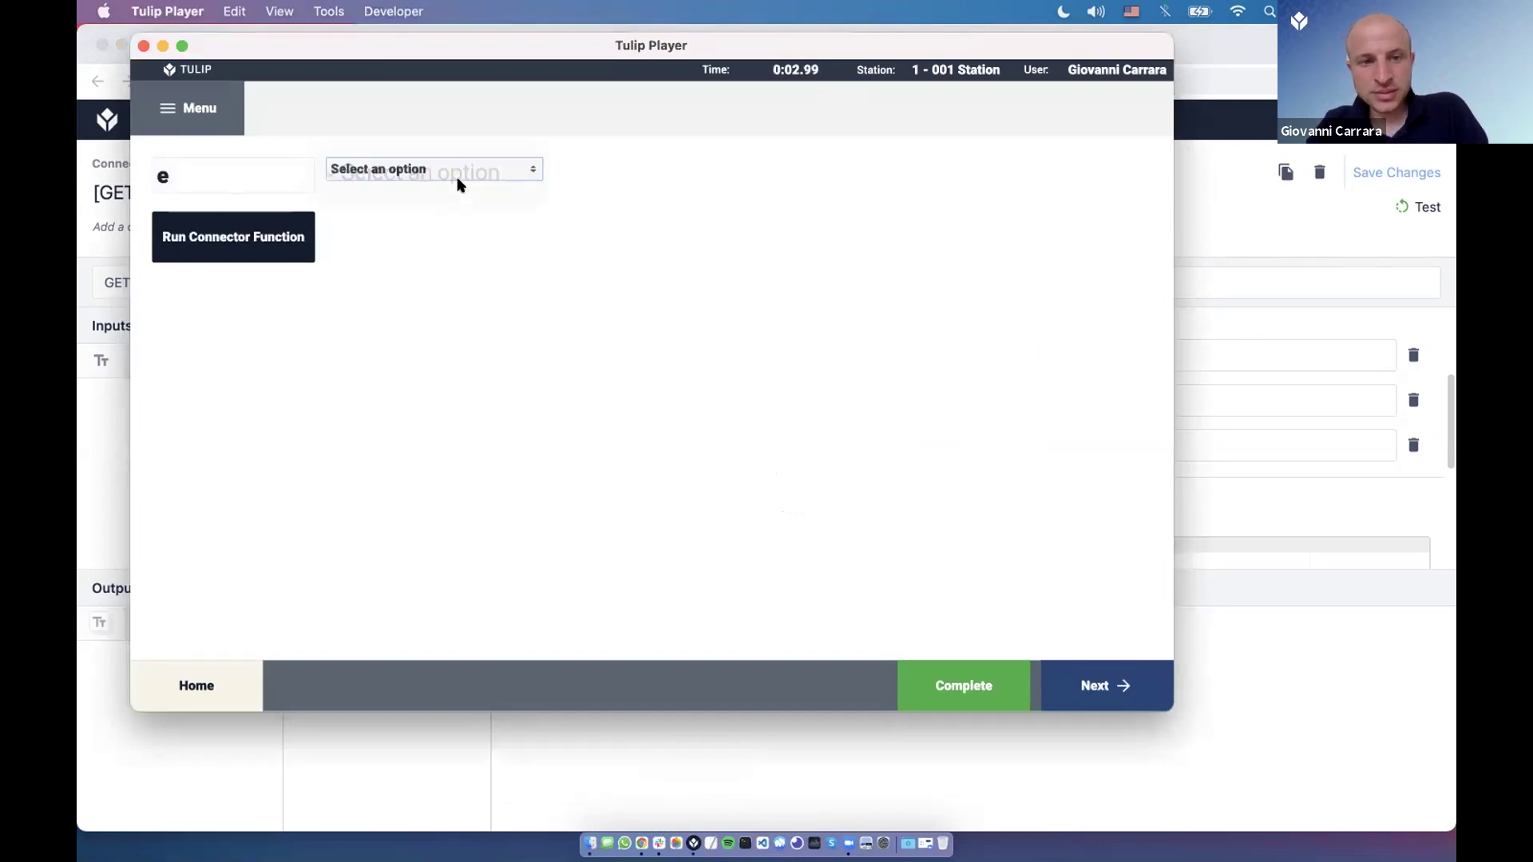
{"action": "left_click", "coordinate": [457, 179]}
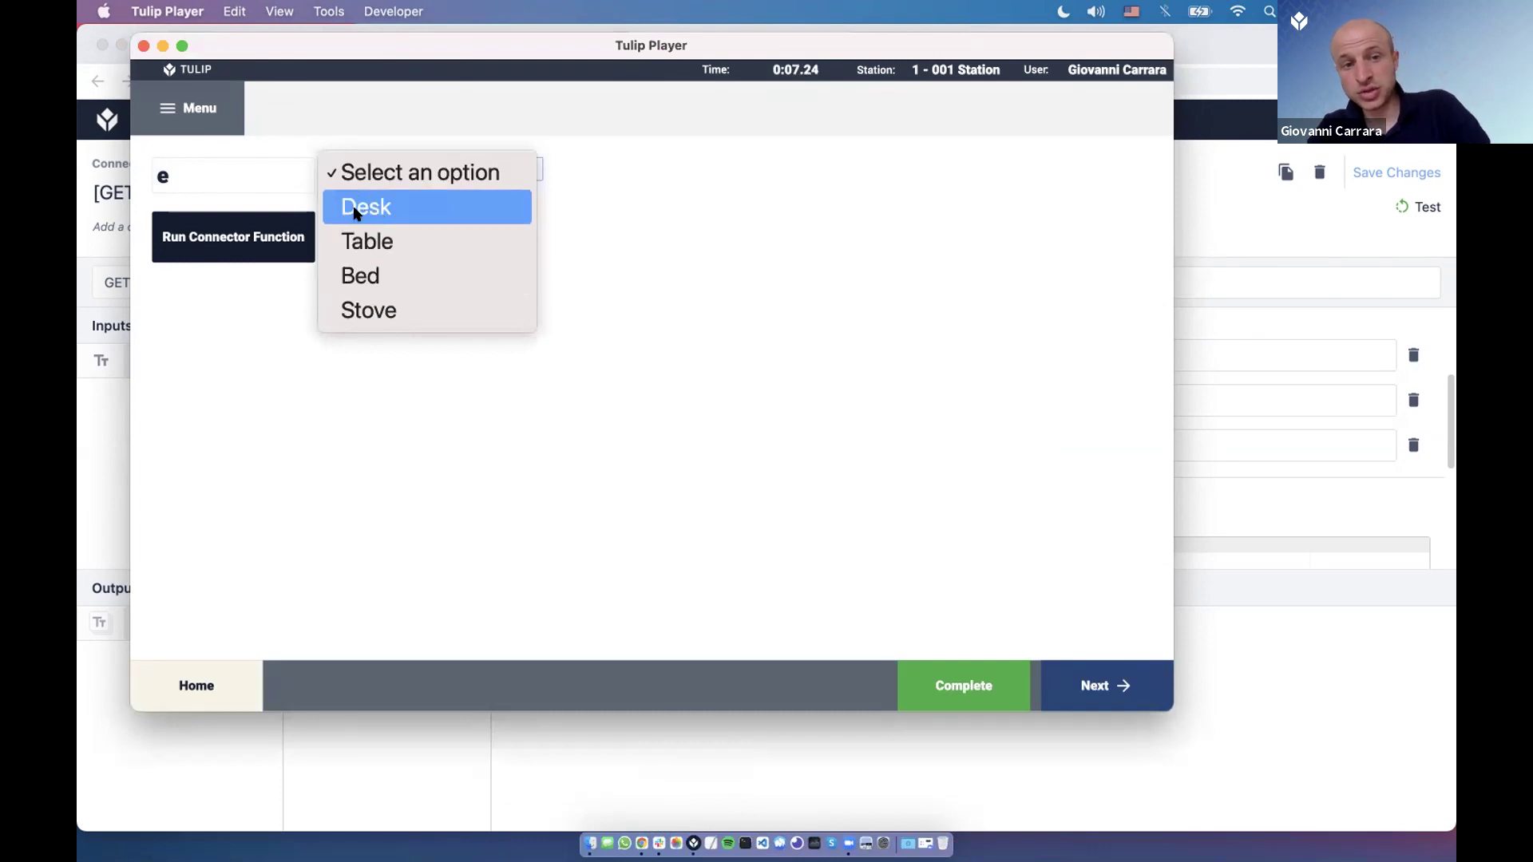
{"action": "left_click", "coordinate": [1212, 434]}
{"action": "double_click", "coordinate": [1074, 425]}
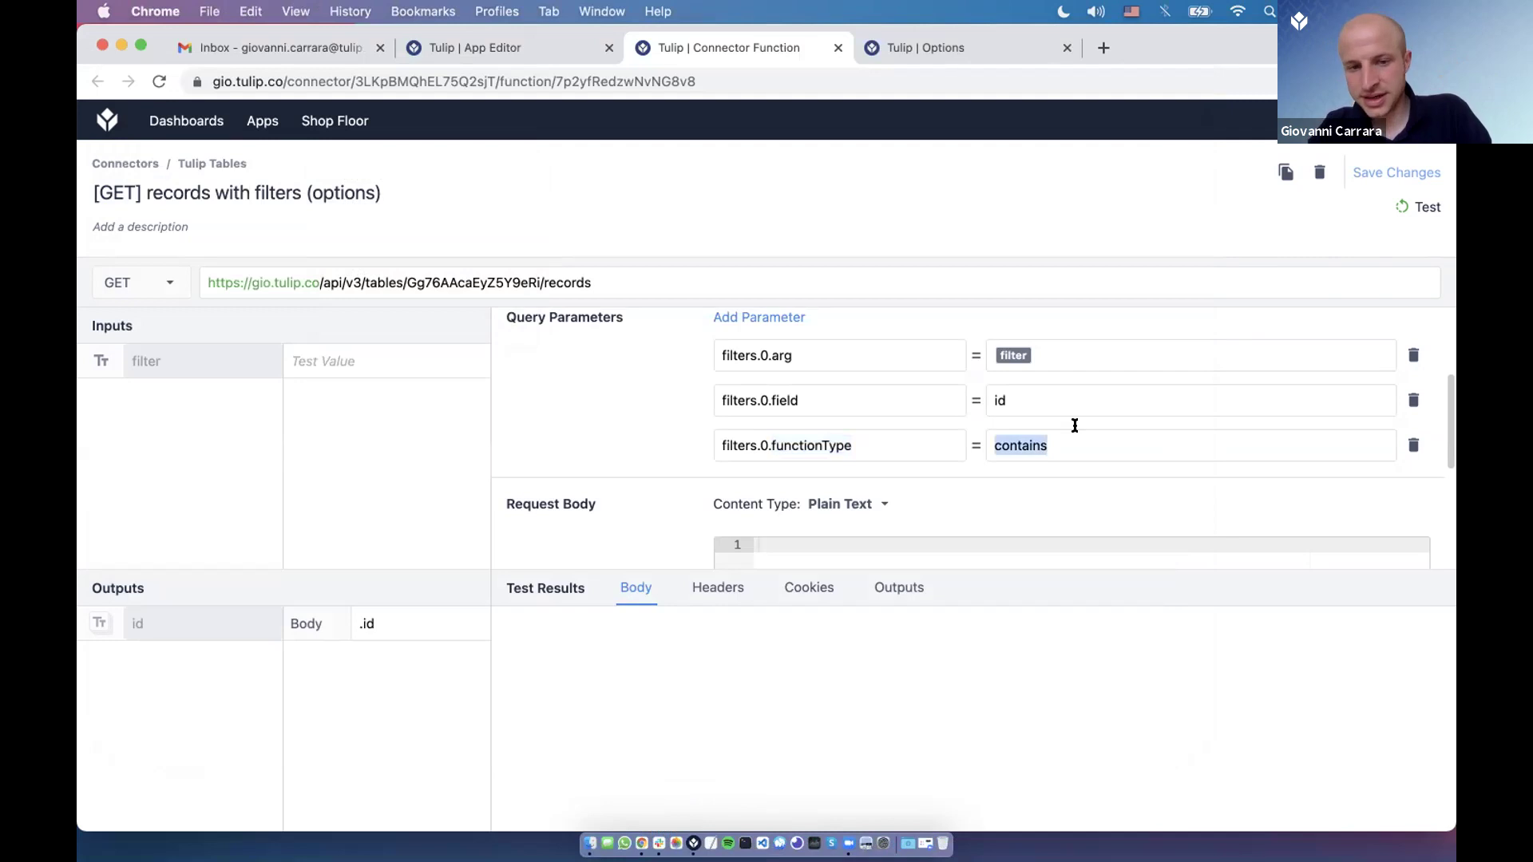
Test the connector with no filter, then with E, then with lowercase e.
{"action": "scroll", "coordinate": [1158, 336], "scroll_direction": "down", "scroll_amount": 1}
{"action": "left_click", "coordinate": [1420, 207]}
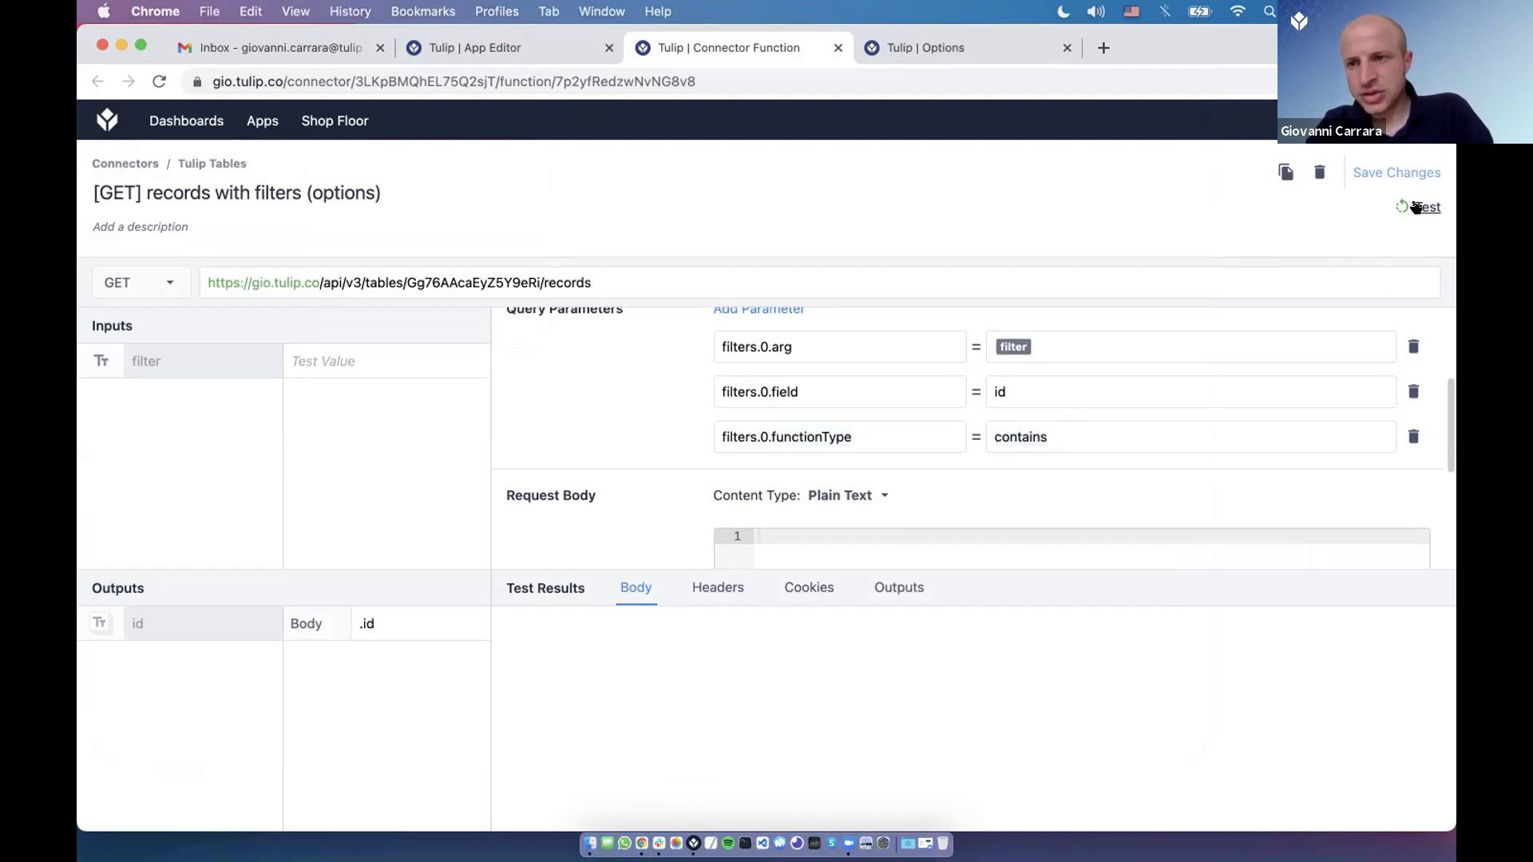
{"action": "left_click_drag", "start_coordinate": [999, 567], "coordinate": [982, 504]}
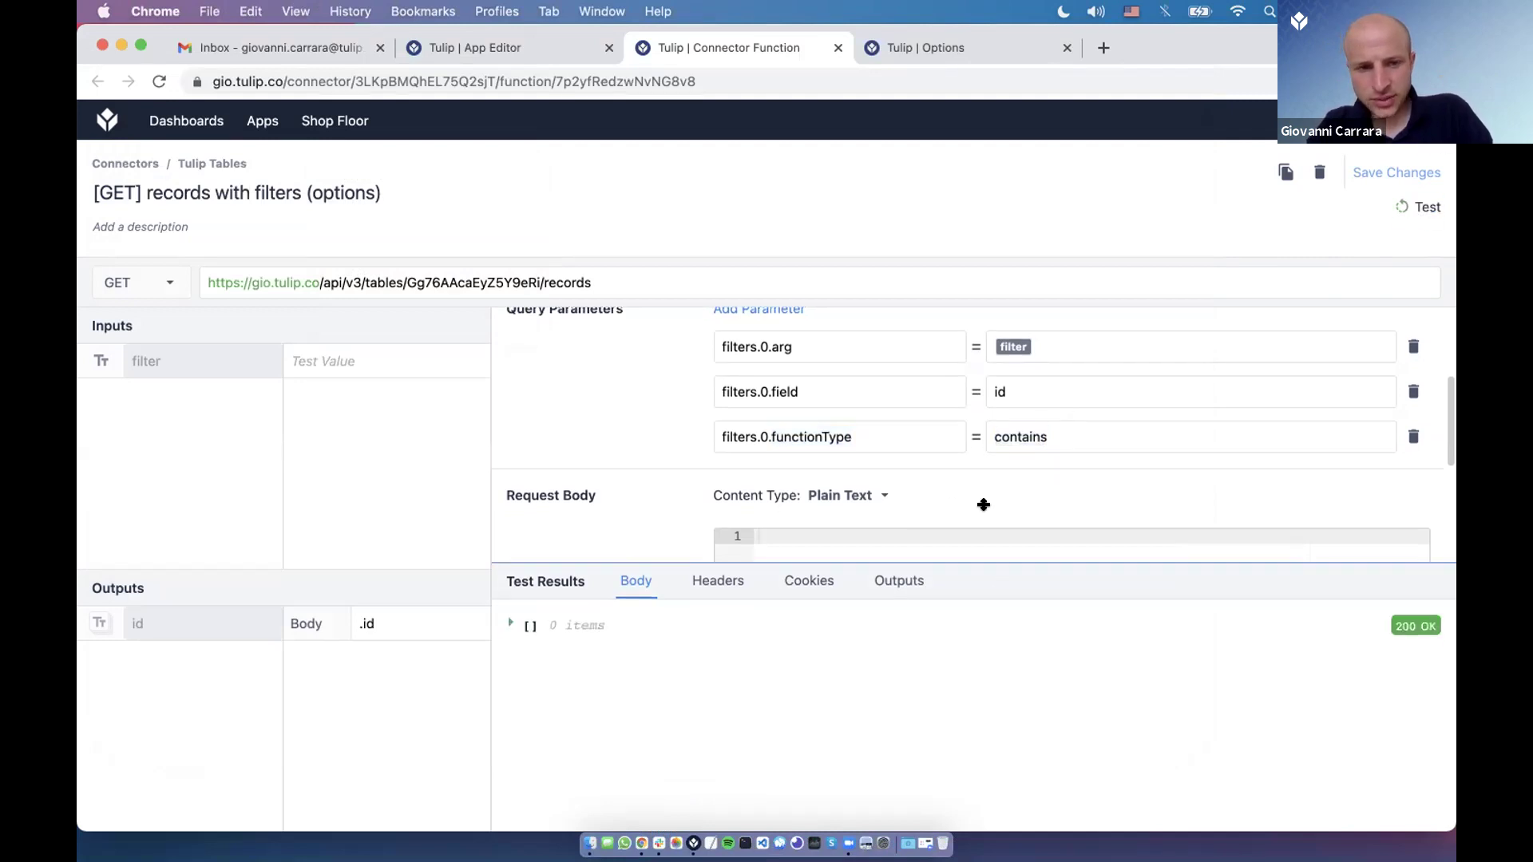
{"action": "left_click", "coordinate": [344, 361]}
{"action": "type", "text": "E"}
{"action": "key", "text": "BackSpace"}
{"action": "type", "text": "e"}
{"action": "left_click", "coordinate": [1423, 207]}
Review the parsed outputs: the .id output path and the four returned names.
{"action": "left_click", "coordinate": [899, 525]}
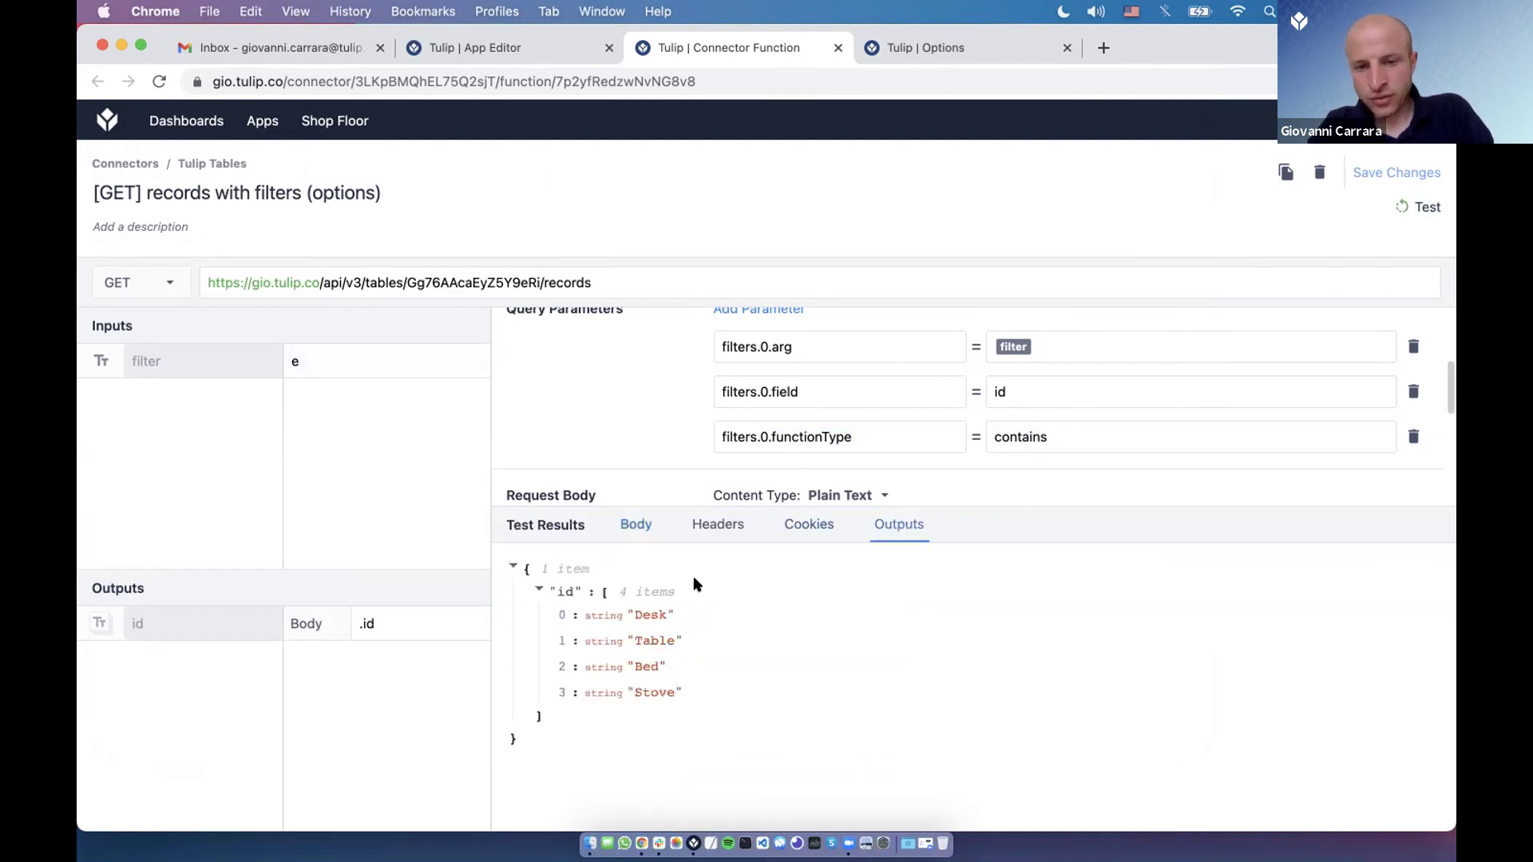
{"action": "left_click_drag", "start_coordinate": [846, 501], "coordinate": [845, 405]}
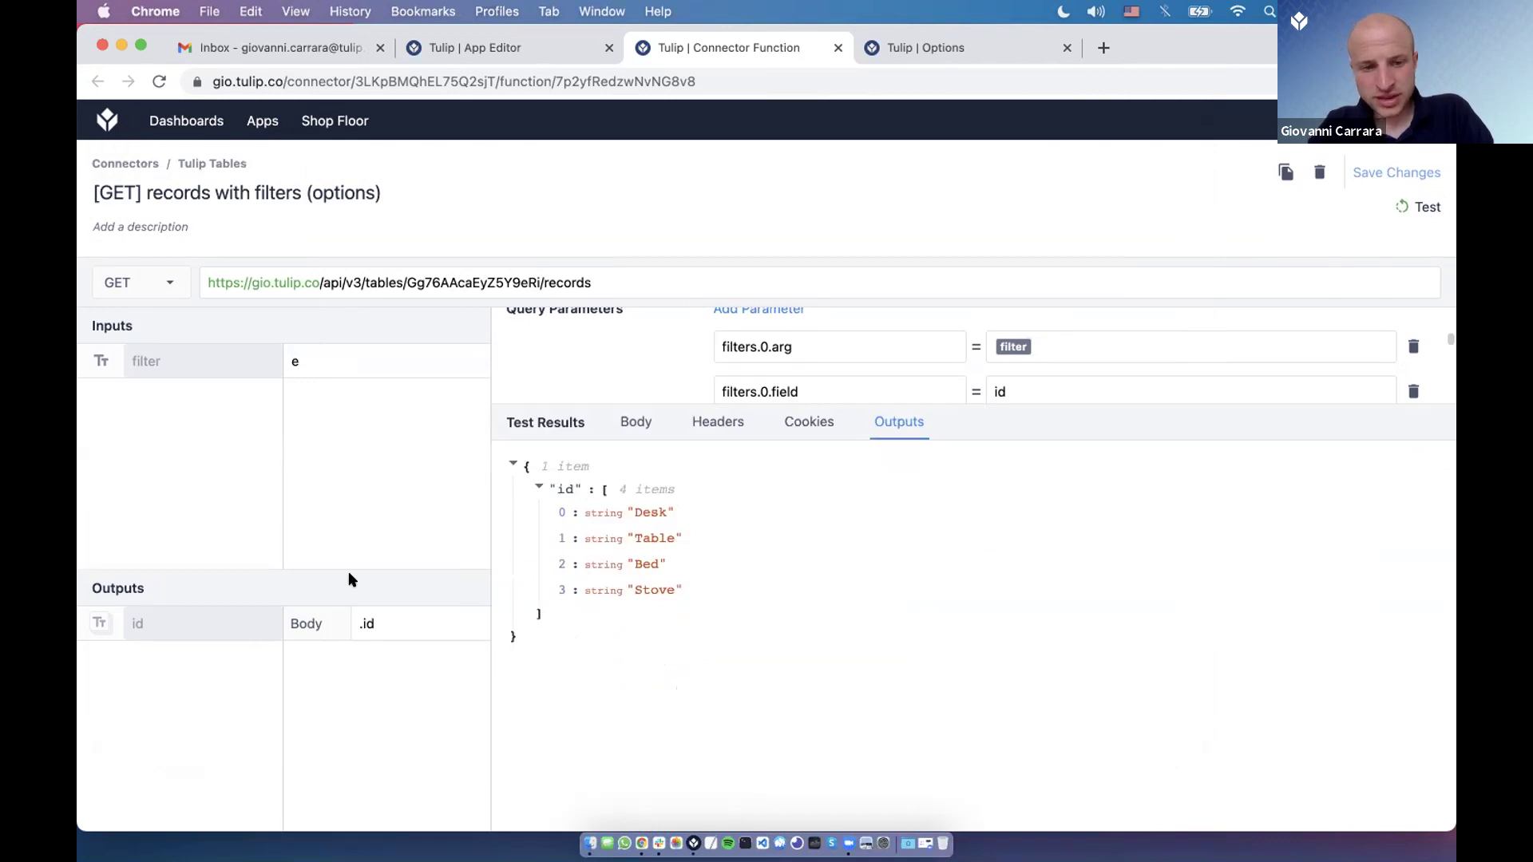
{"action": "left_click_drag", "start_coordinate": [353, 566], "coordinate": [354, 476]}
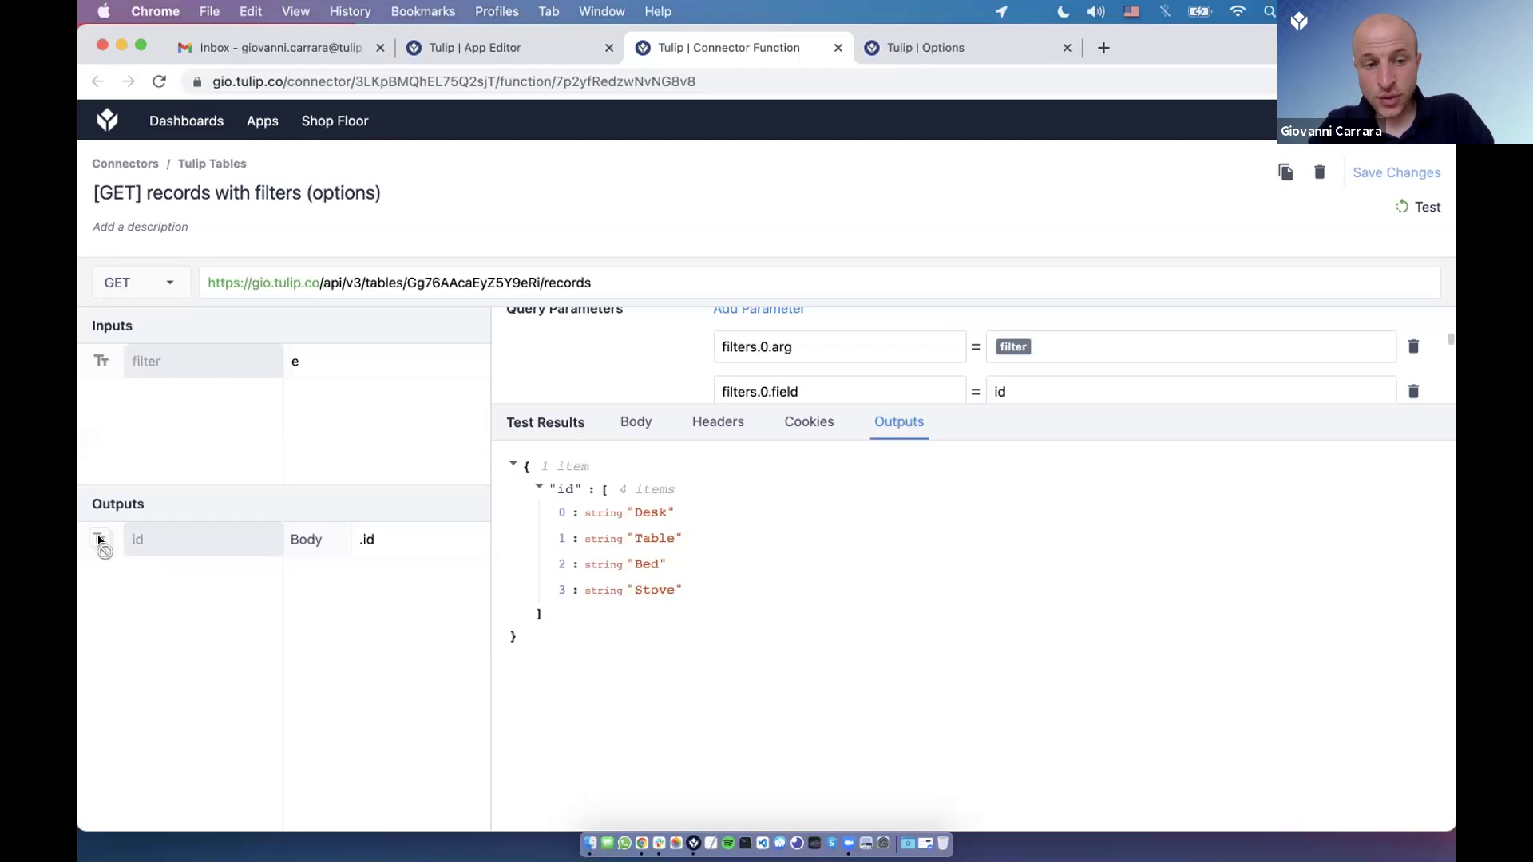
{"action": "left_click_drag", "start_coordinate": [352, 534], "coordinate": [407, 536]}
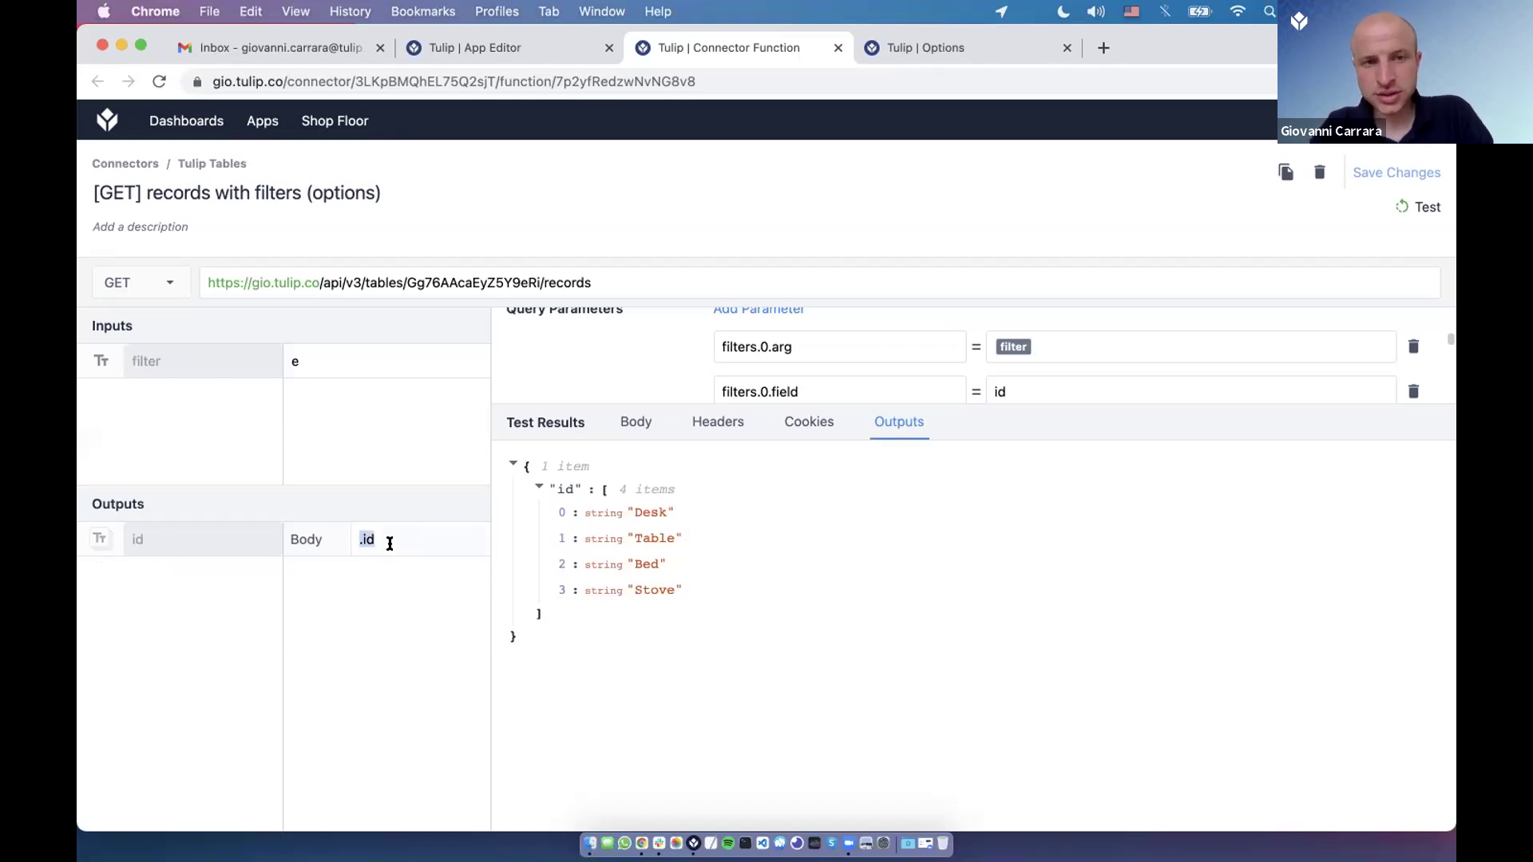
{"action": "left_click_drag", "start_coordinate": [701, 593], "coordinate": [574, 519]}
Retest with filter S, returning Stool and Stove, then go back to the button's trigger.
{"action": "left_click", "coordinate": [387, 428]}
{"action": "key", "text": "BackSpace"}
{"action": "type", "text": "S"}
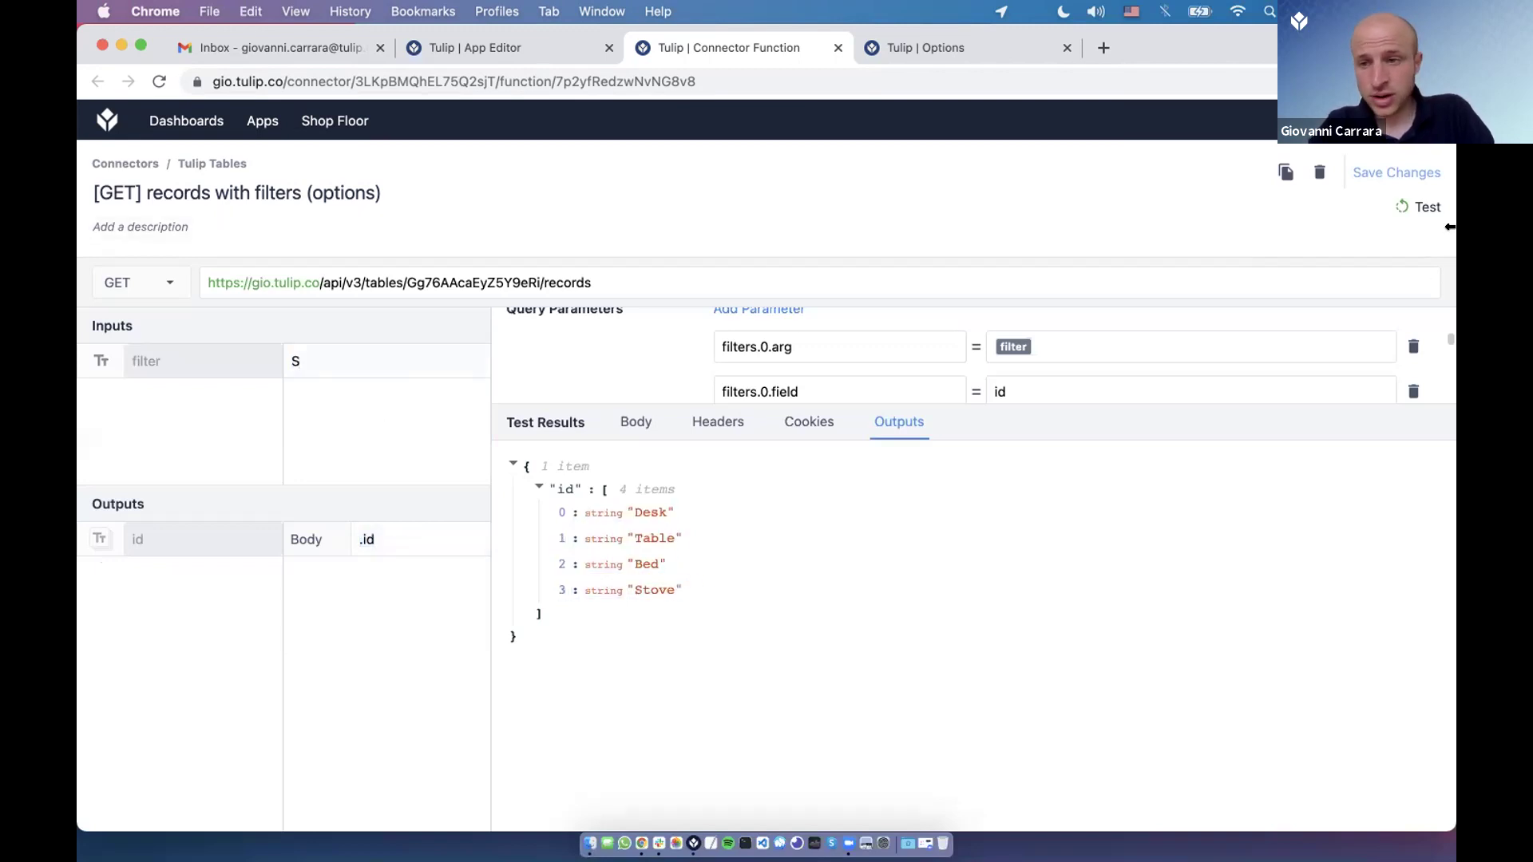
{"action": "left_click", "coordinate": [1427, 206]}
{"action": "left_click_drag", "start_coordinate": [721, 591], "coordinate": [723, 504]}
{"action": "left_click_drag", "start_coordinate": [749, 615], "coordinate": [734, 481]}
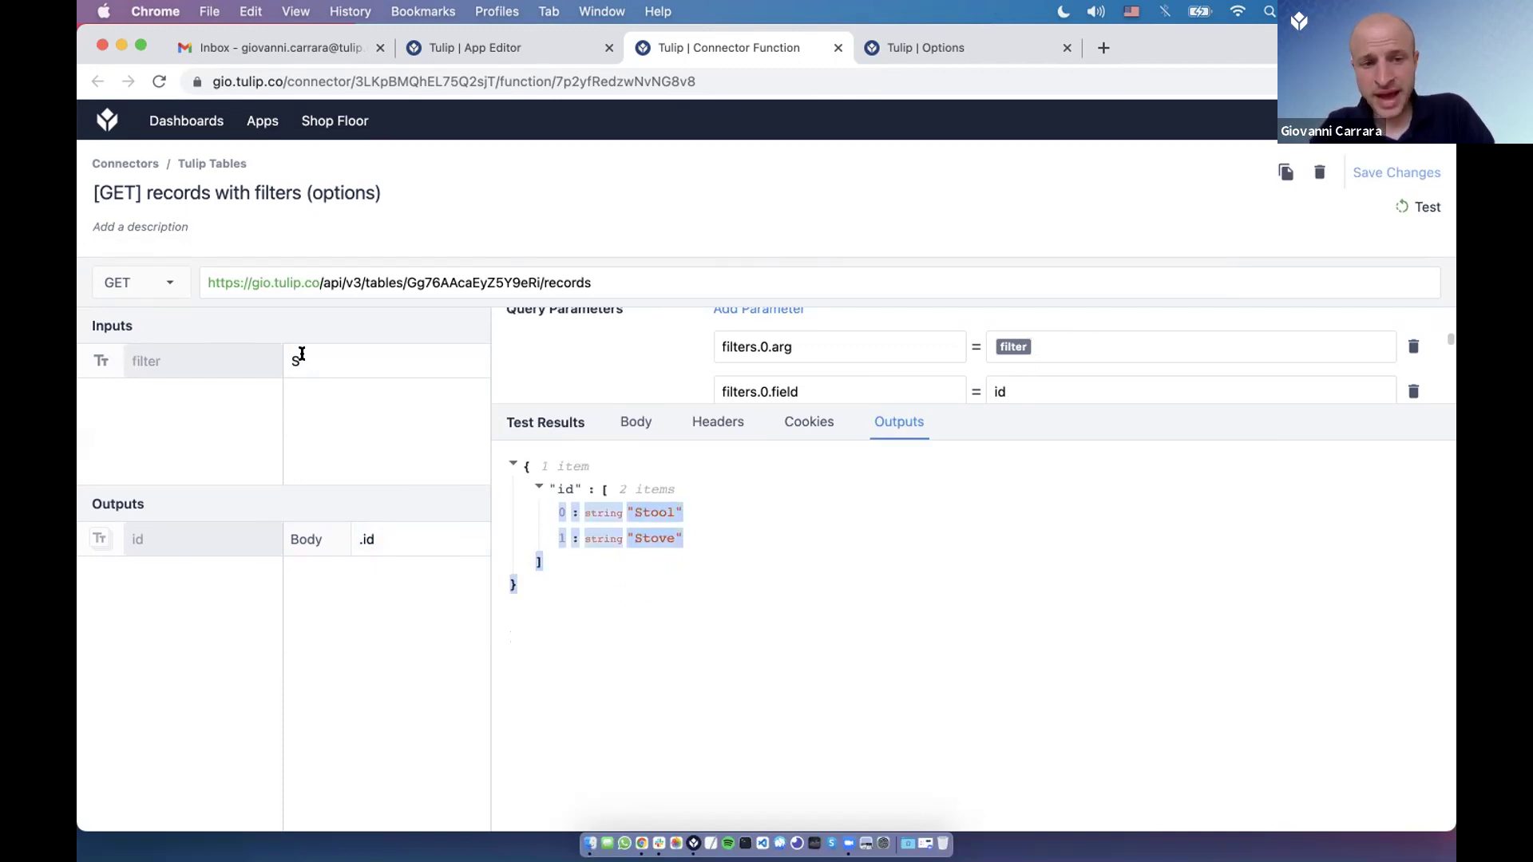
{"action": "left_click", "coordinate": [541, 46]}
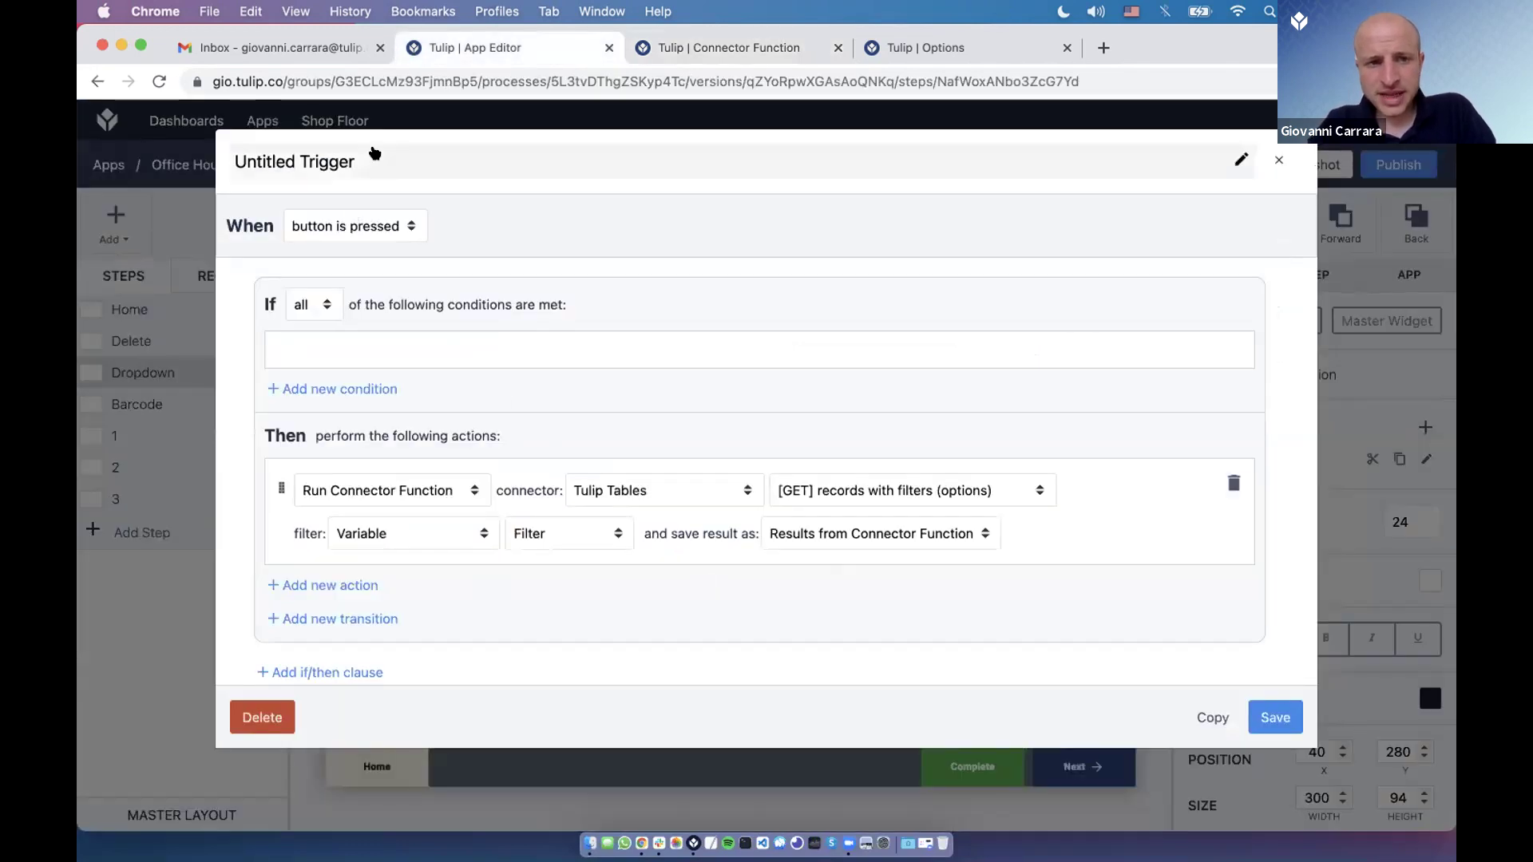
Name the trigger 'Run Connector Function' and save it with Tulip Tables, Filter and Results from Connector Function.
{"action": "left_click", "coordinate": [378, 153]}
{"action": "type", "text": "Run Connector Function"}
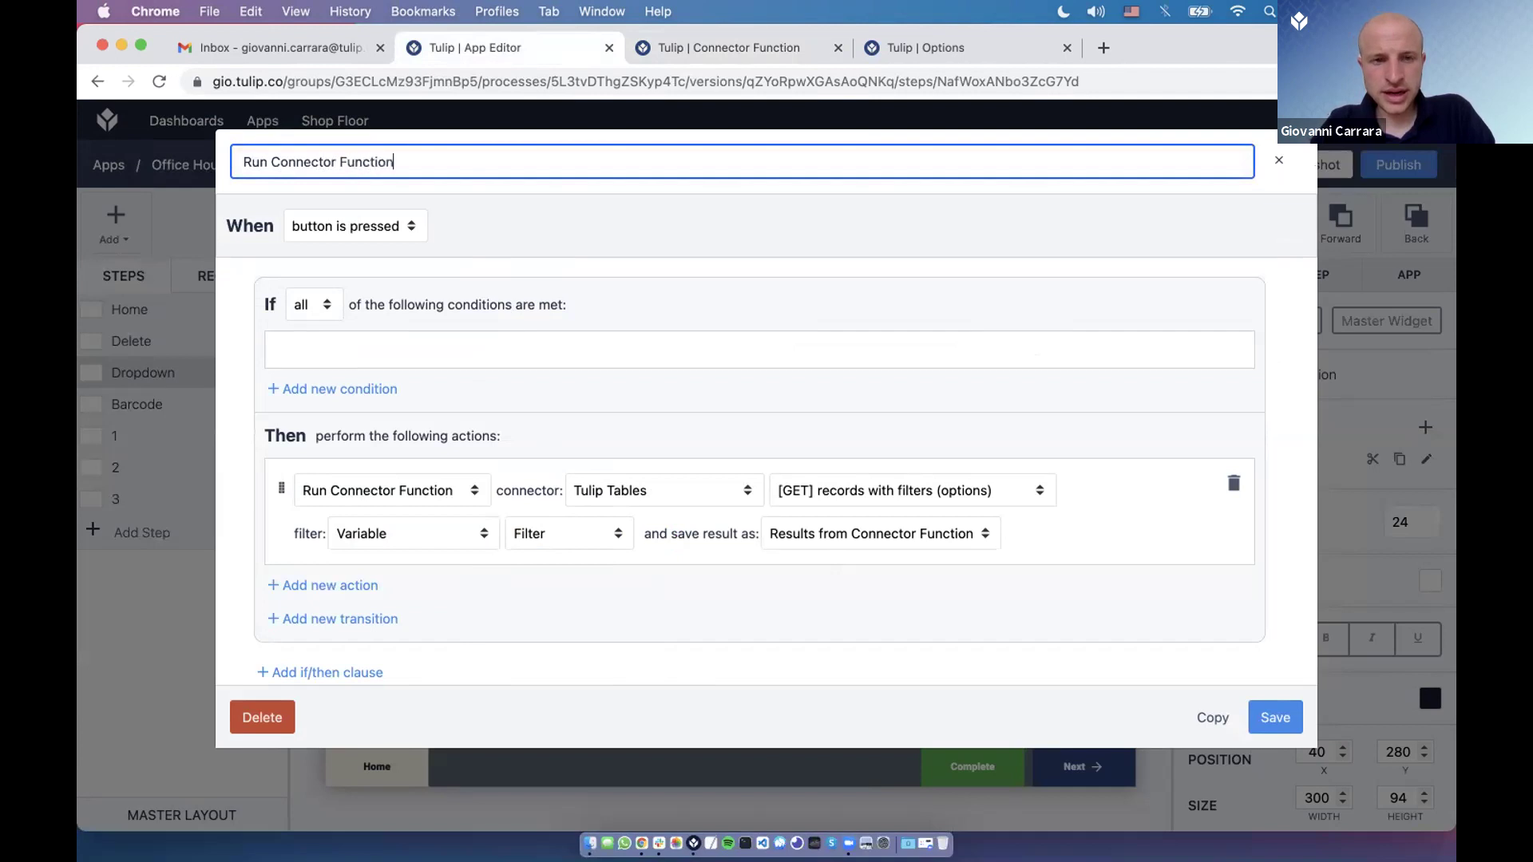
{"action": "key", "text": "Return"}
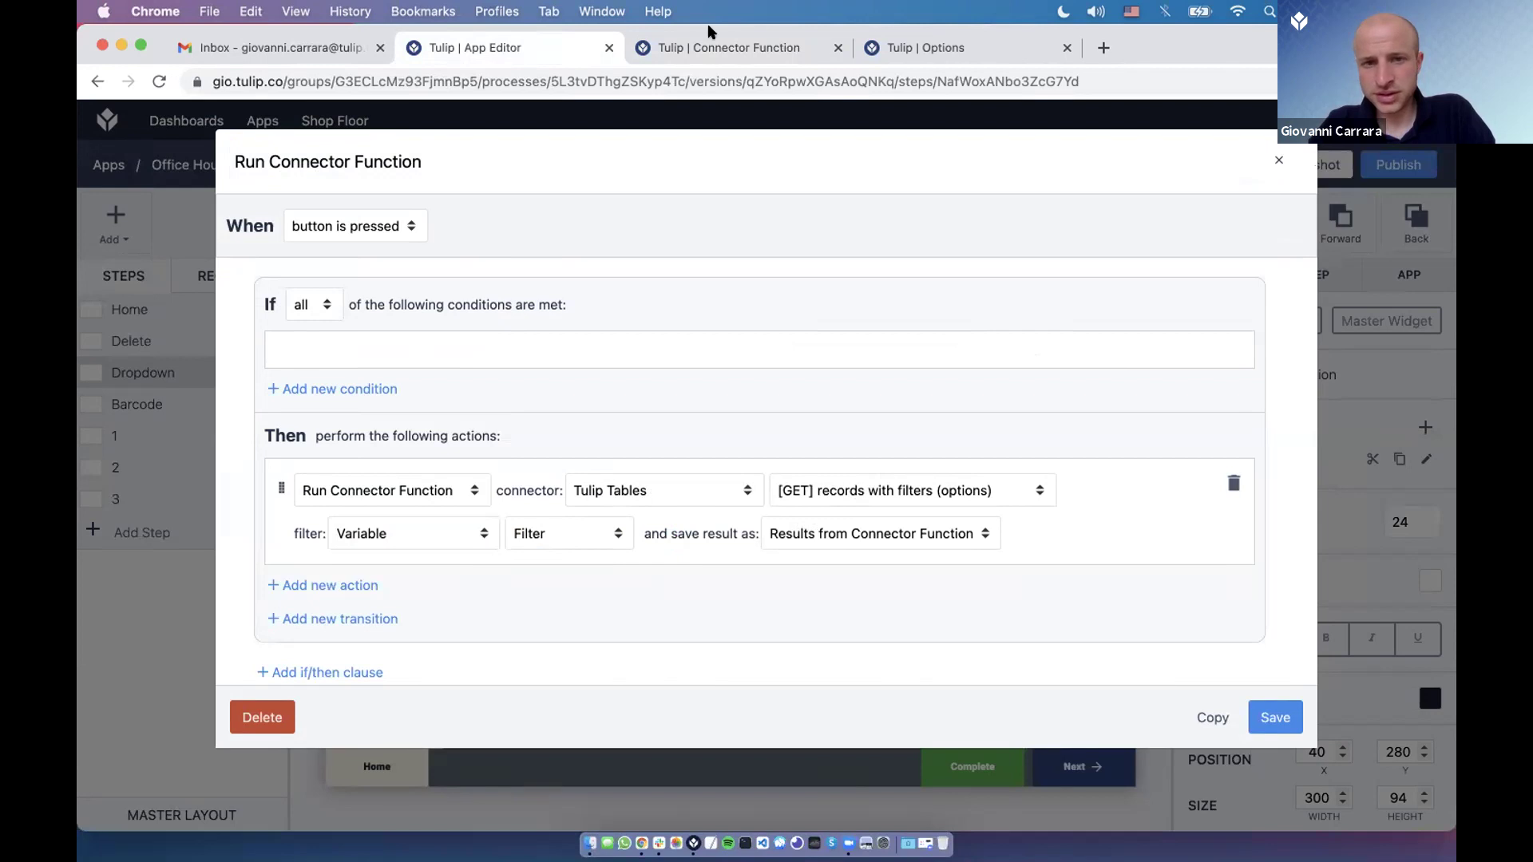
{"action": "key", "text": "ctrl+Tab"}
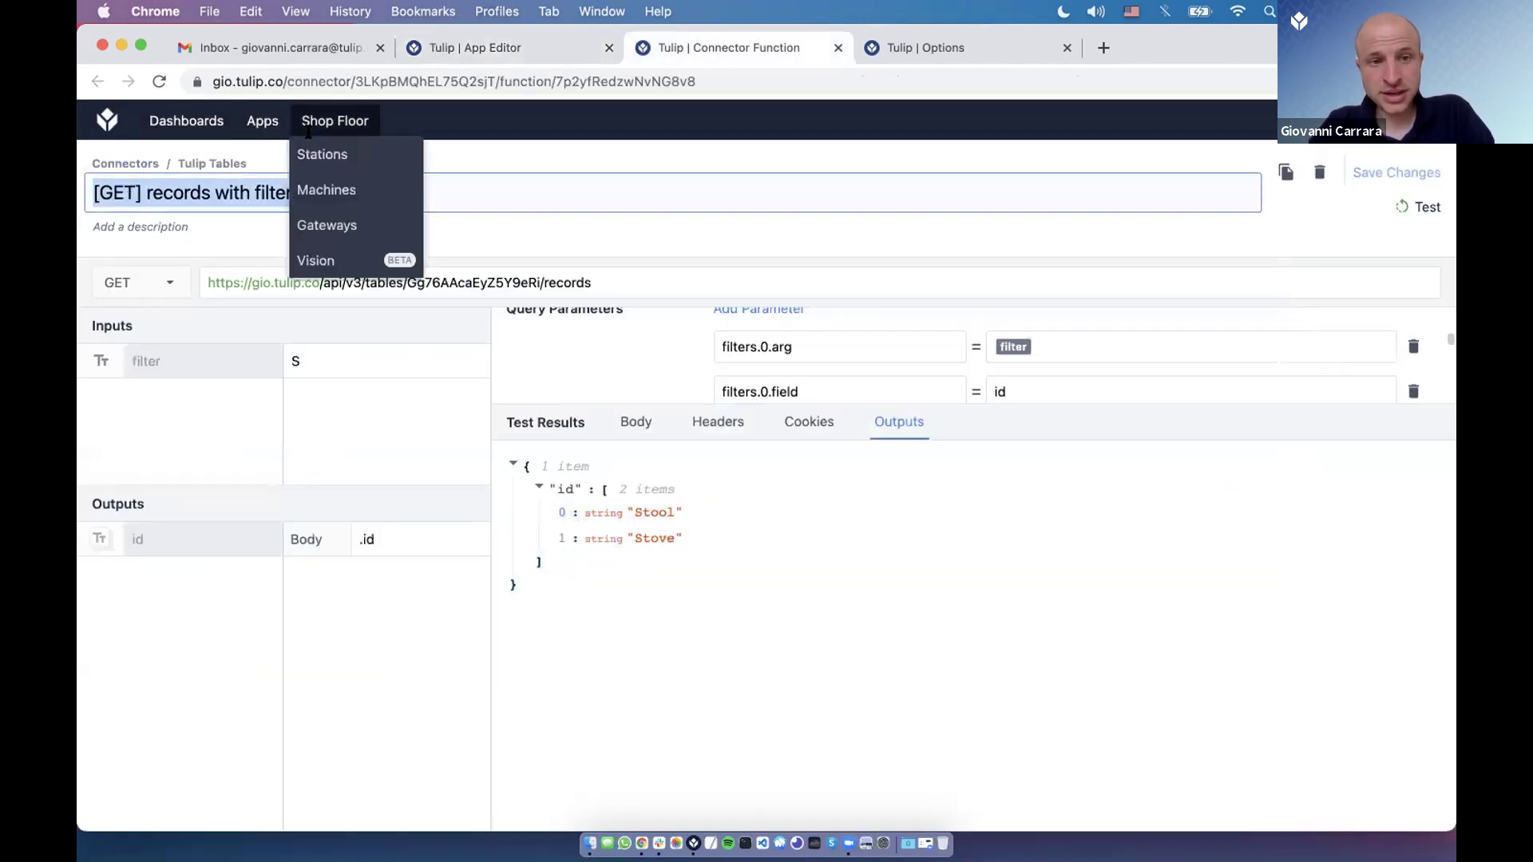
{"action": "key", "text": "ctrl+shift+Tab"}
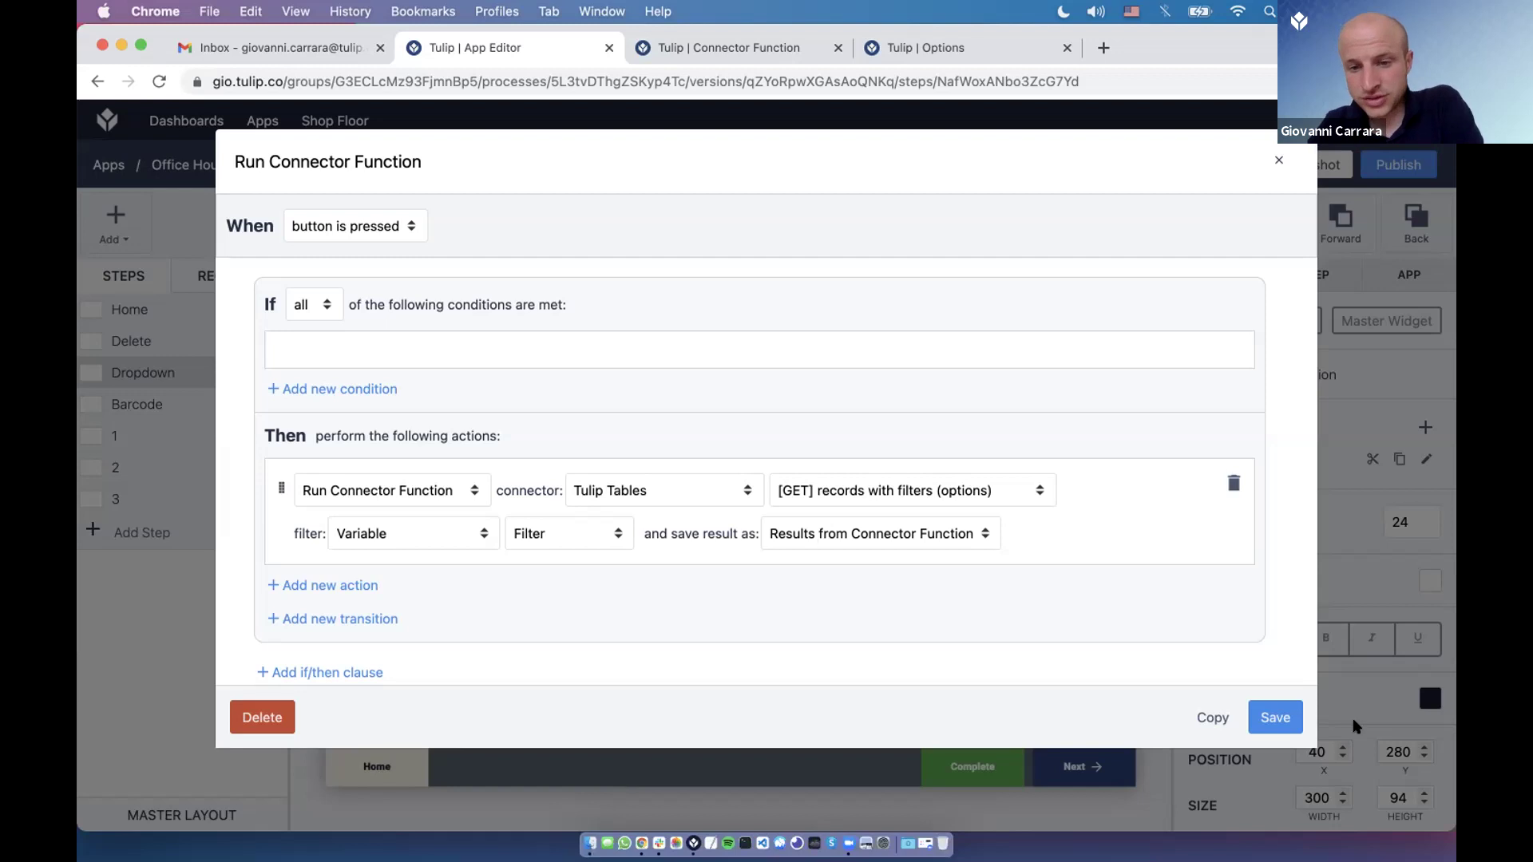
{"action": "left_click", "coordinate": [1271, 718]}
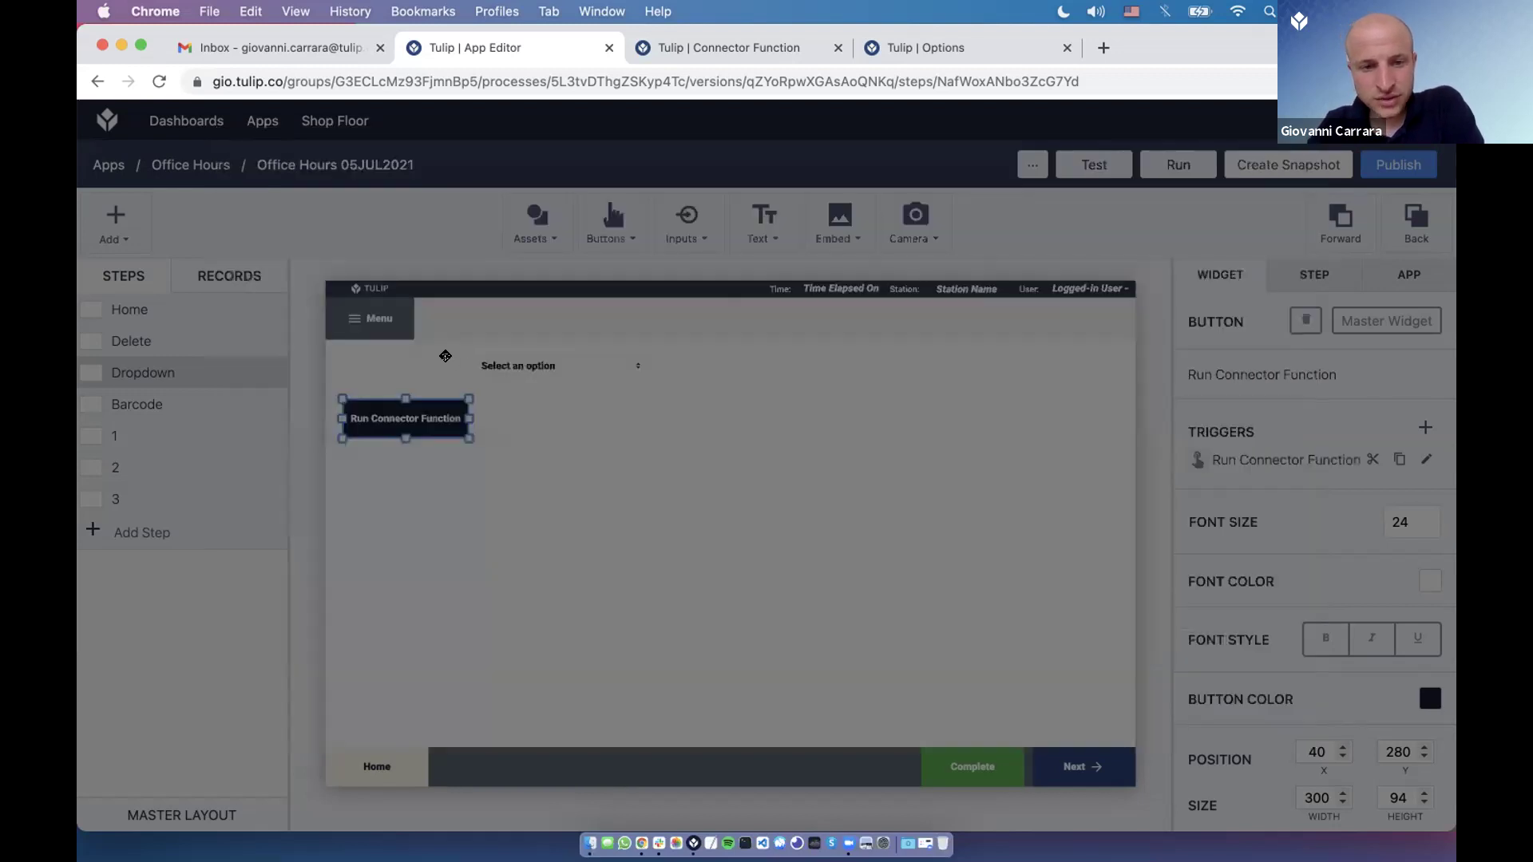
{"action": "left_click", "coordinate": [365, 385]}
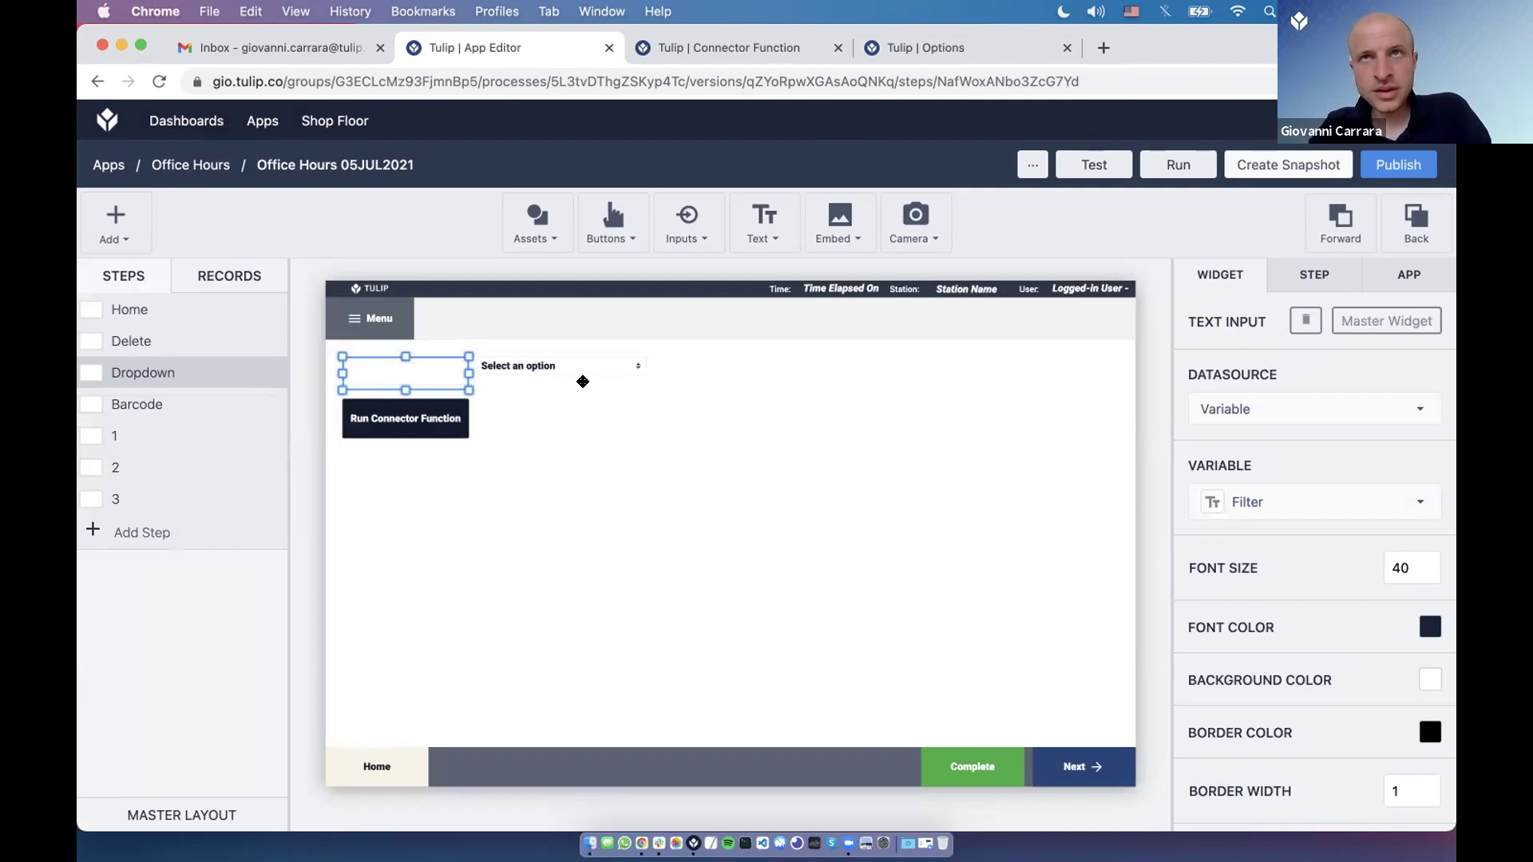
{"action": "left_click", "coordinate": [555, 364]}
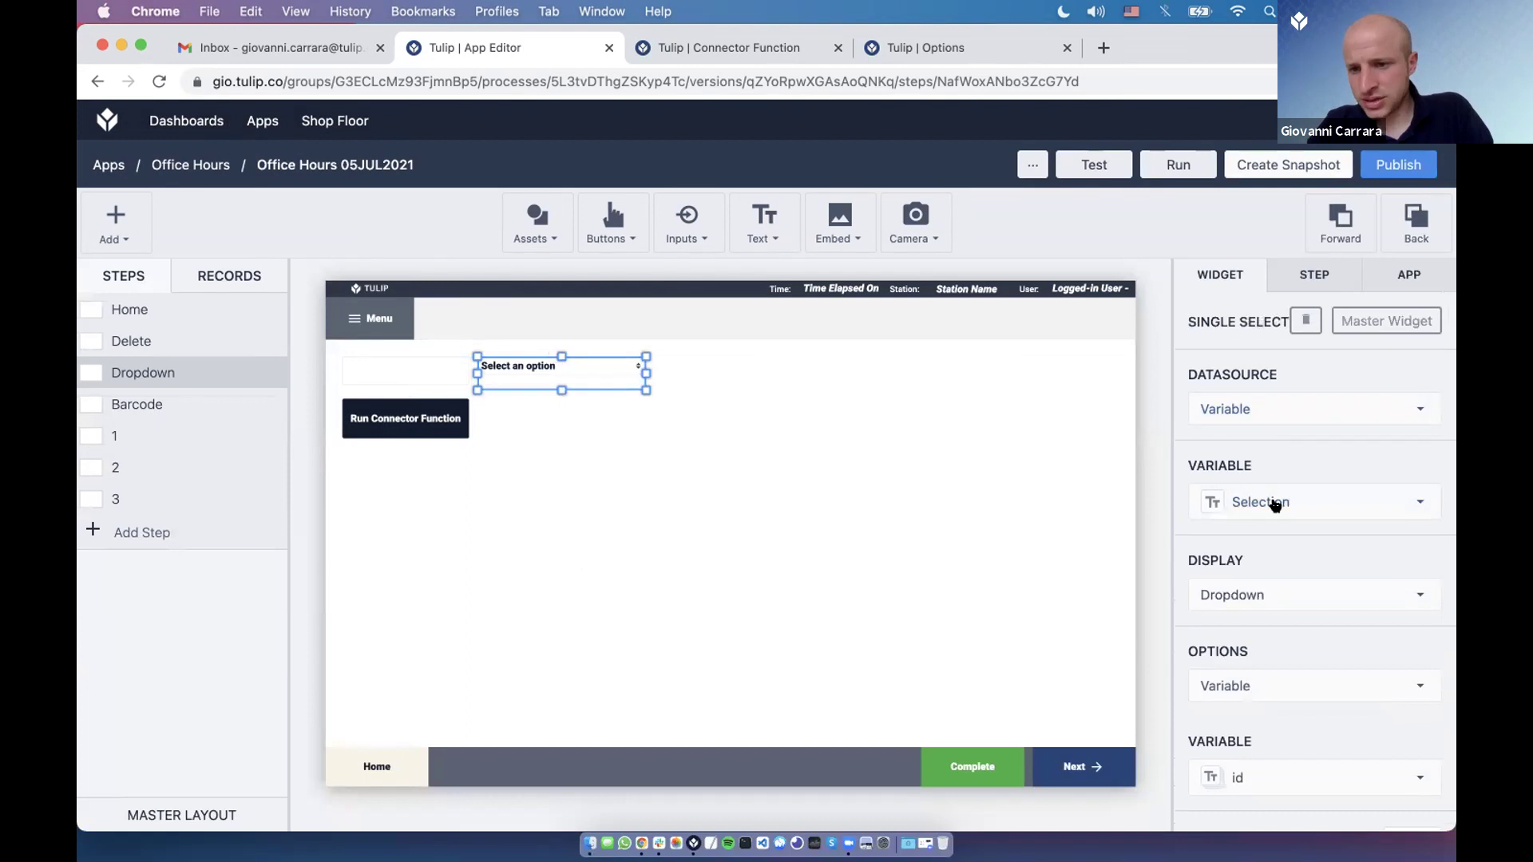
{"action": "scroll", "coordinate": [1236, 455], "scroll_direction": "down", "scroll_amount": 1}
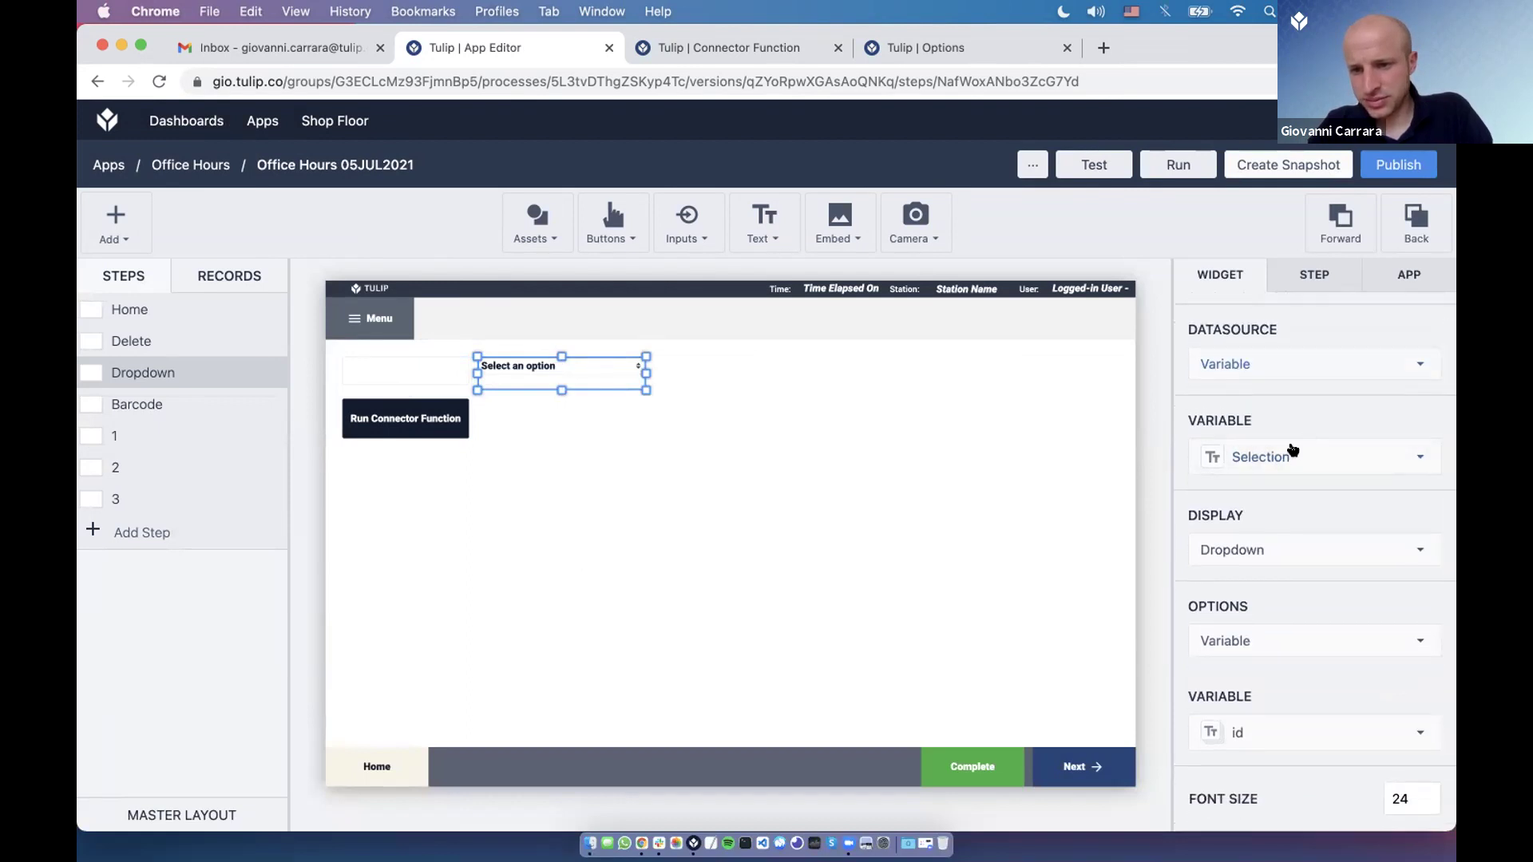
{"action": "scroll", "coordinate": [1290, 463], "scroll_direction": "down", "scroll_amount": 2}
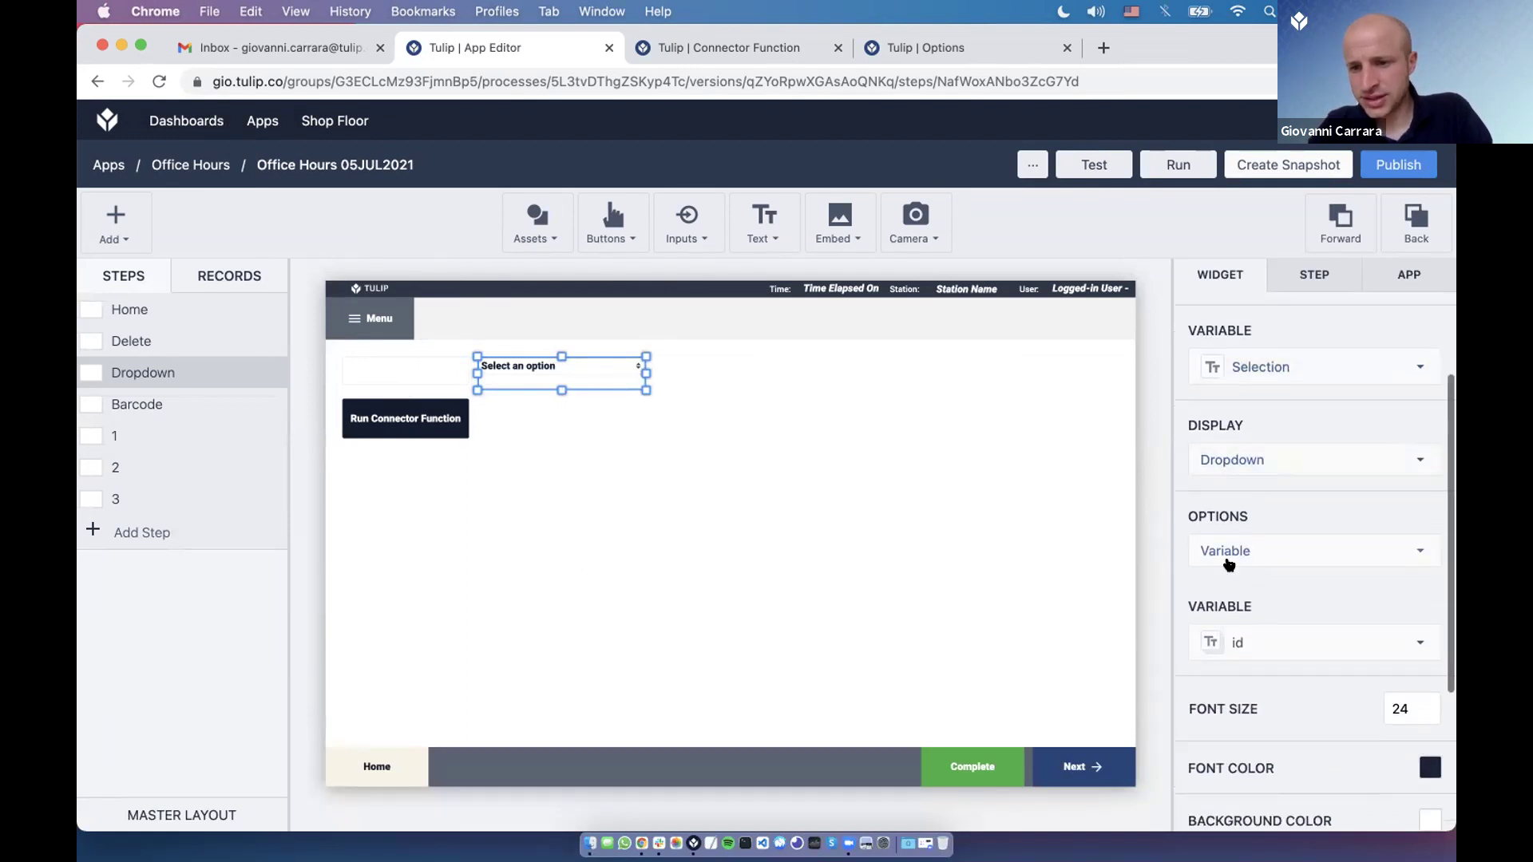
{"action": "left_click", "coordinate": [1247, 549]}
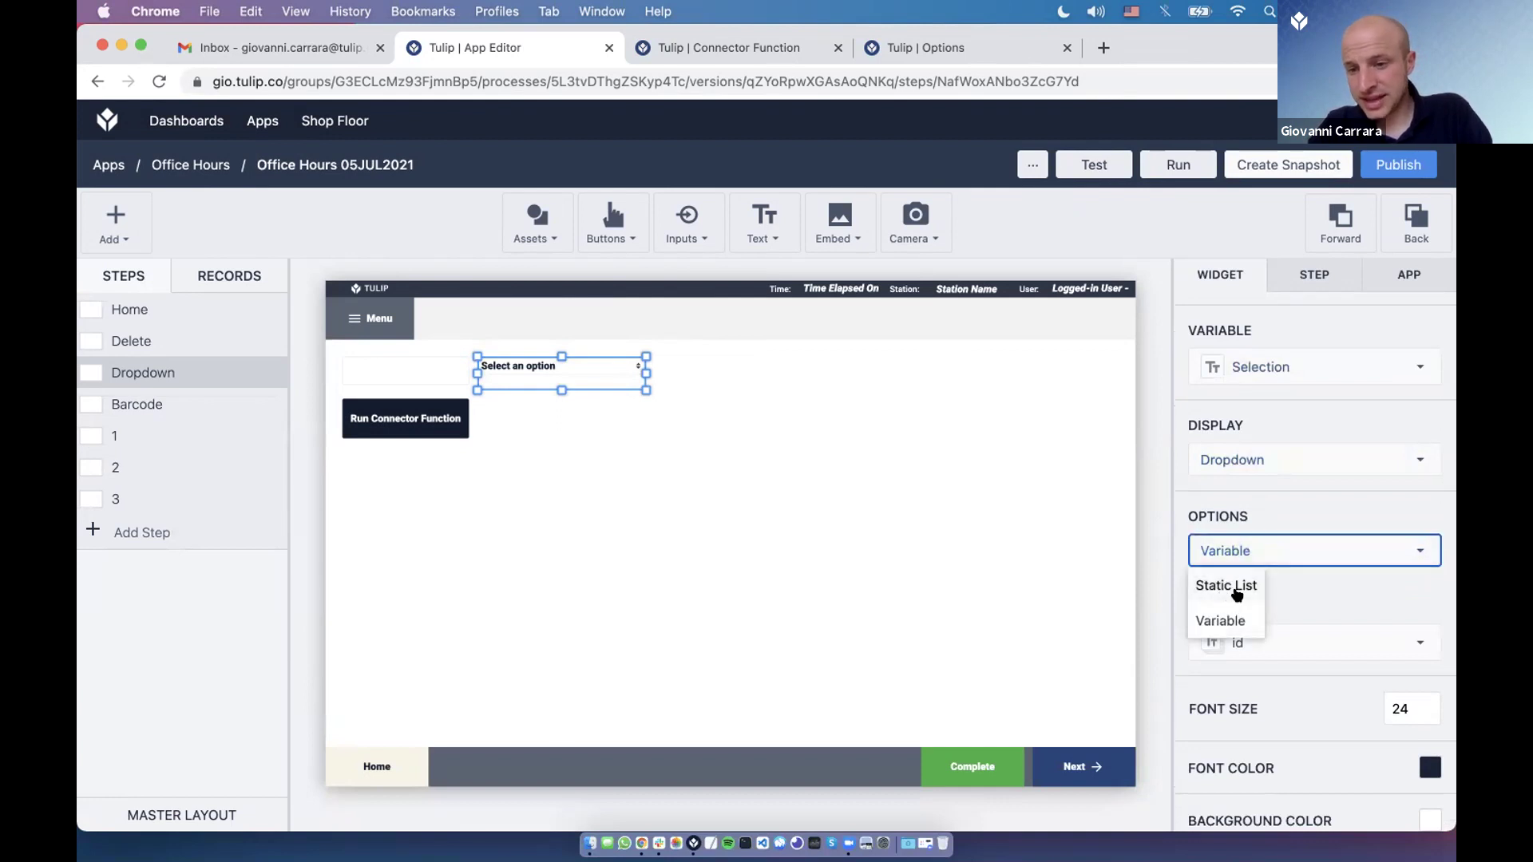
{"action": "left_click", "coordinate": [1217, 563]}
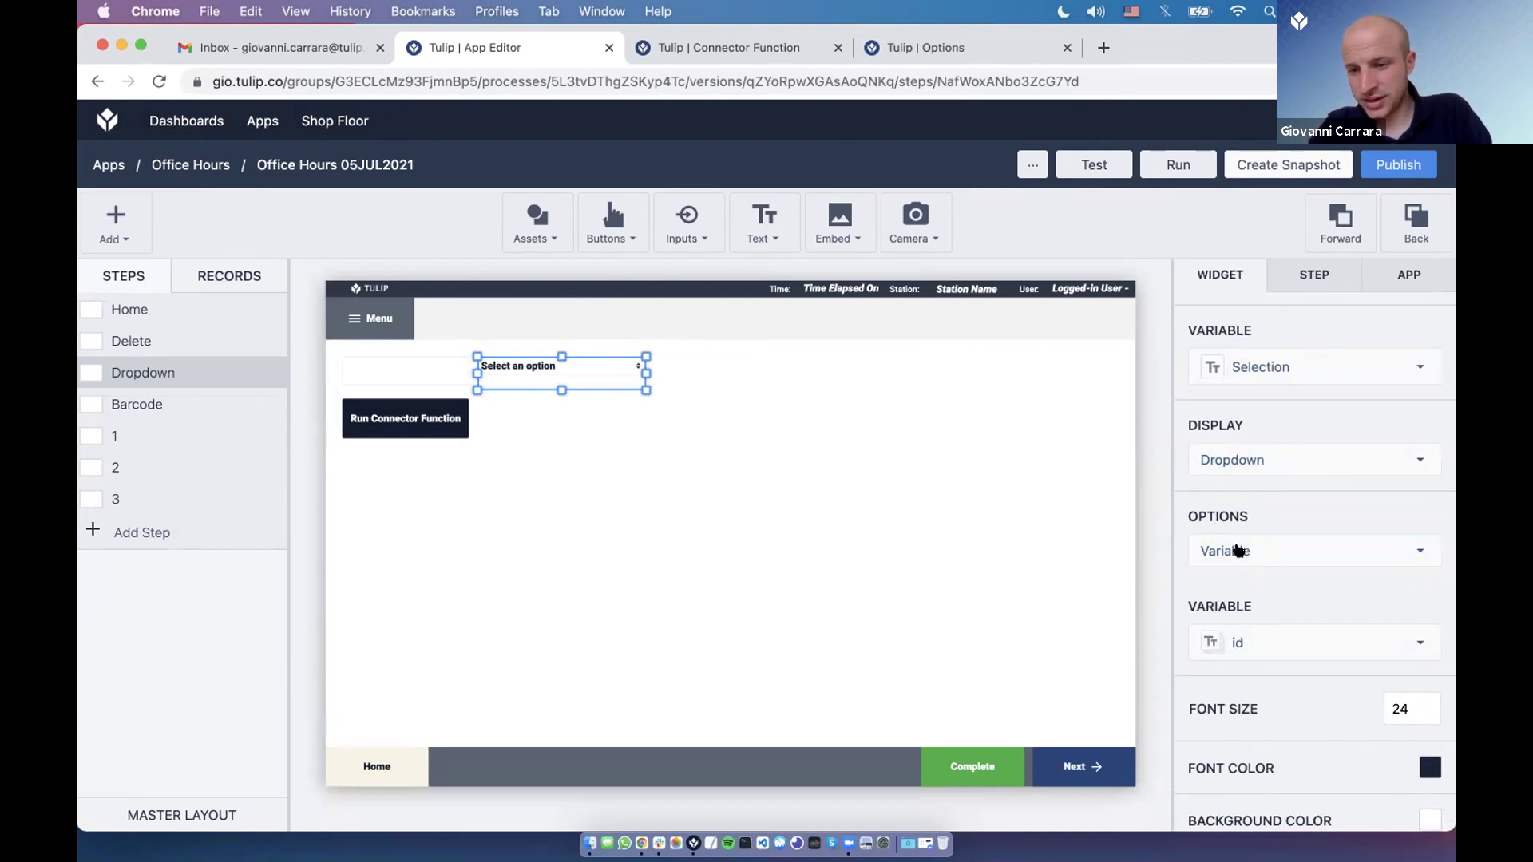
{"action": "left_click", "coordinate": [1240, 563]}
{"action": "left_click", "coordinate": [1220, 621]}
{"action": "left_click", "coordinate": [1239, 644]}
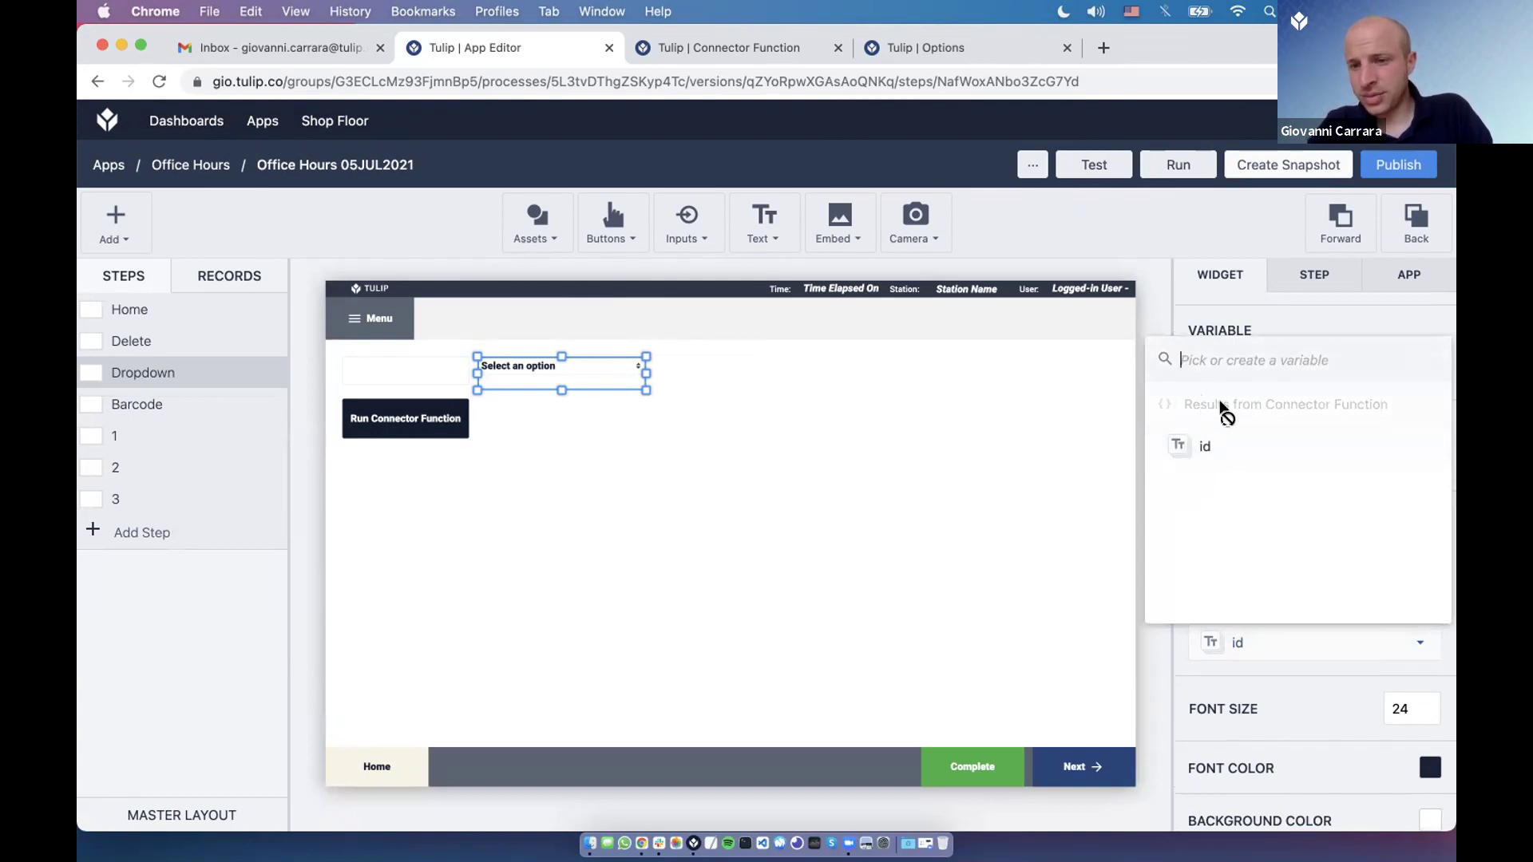
{"action": "left_click", "coordinate": [1208, 447]}
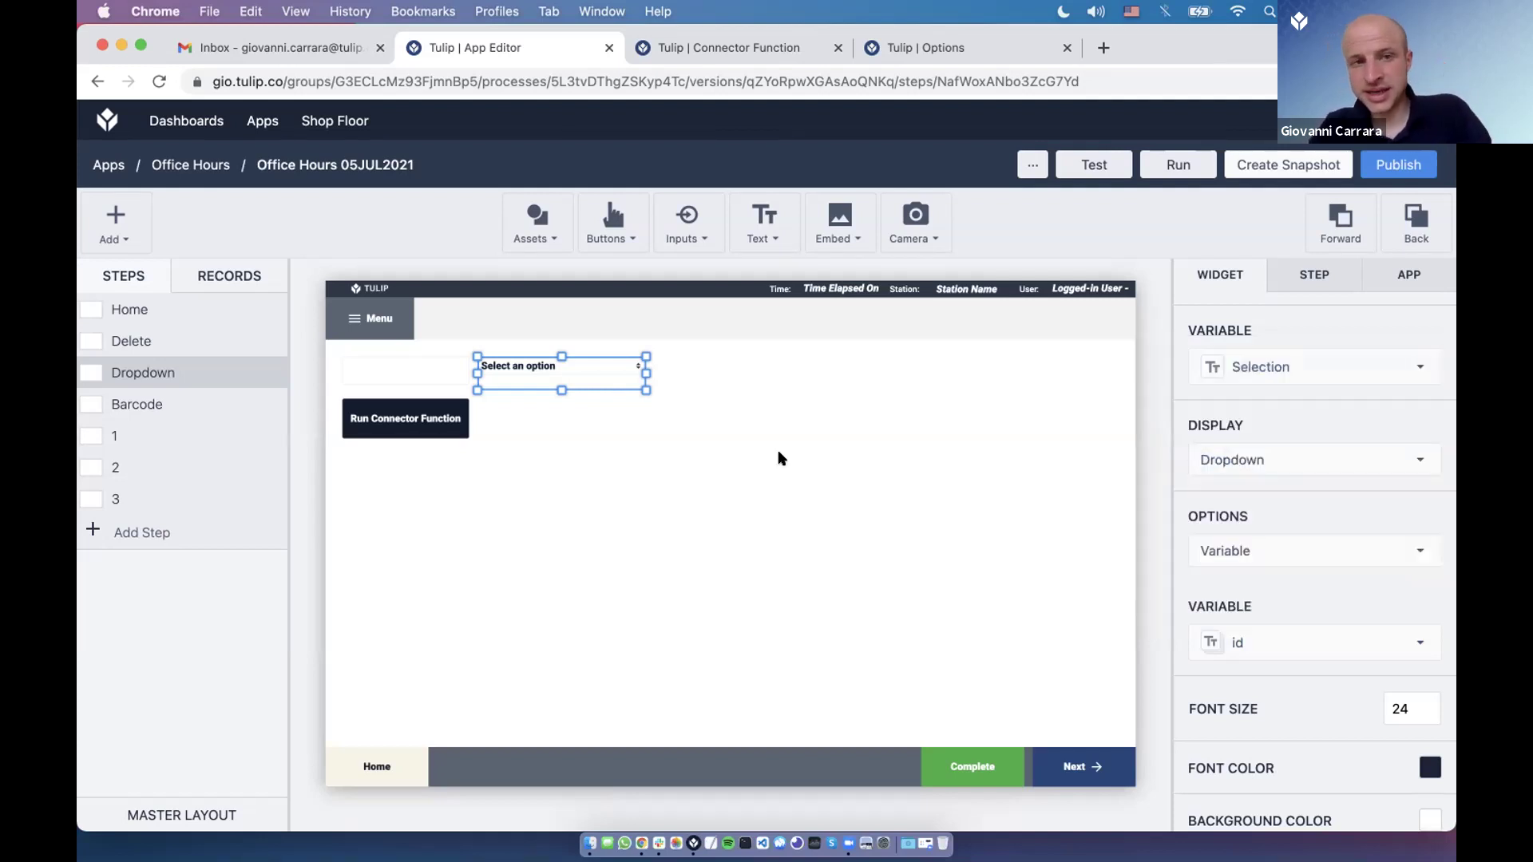
{"action": "key", "text": "super+Tab"}
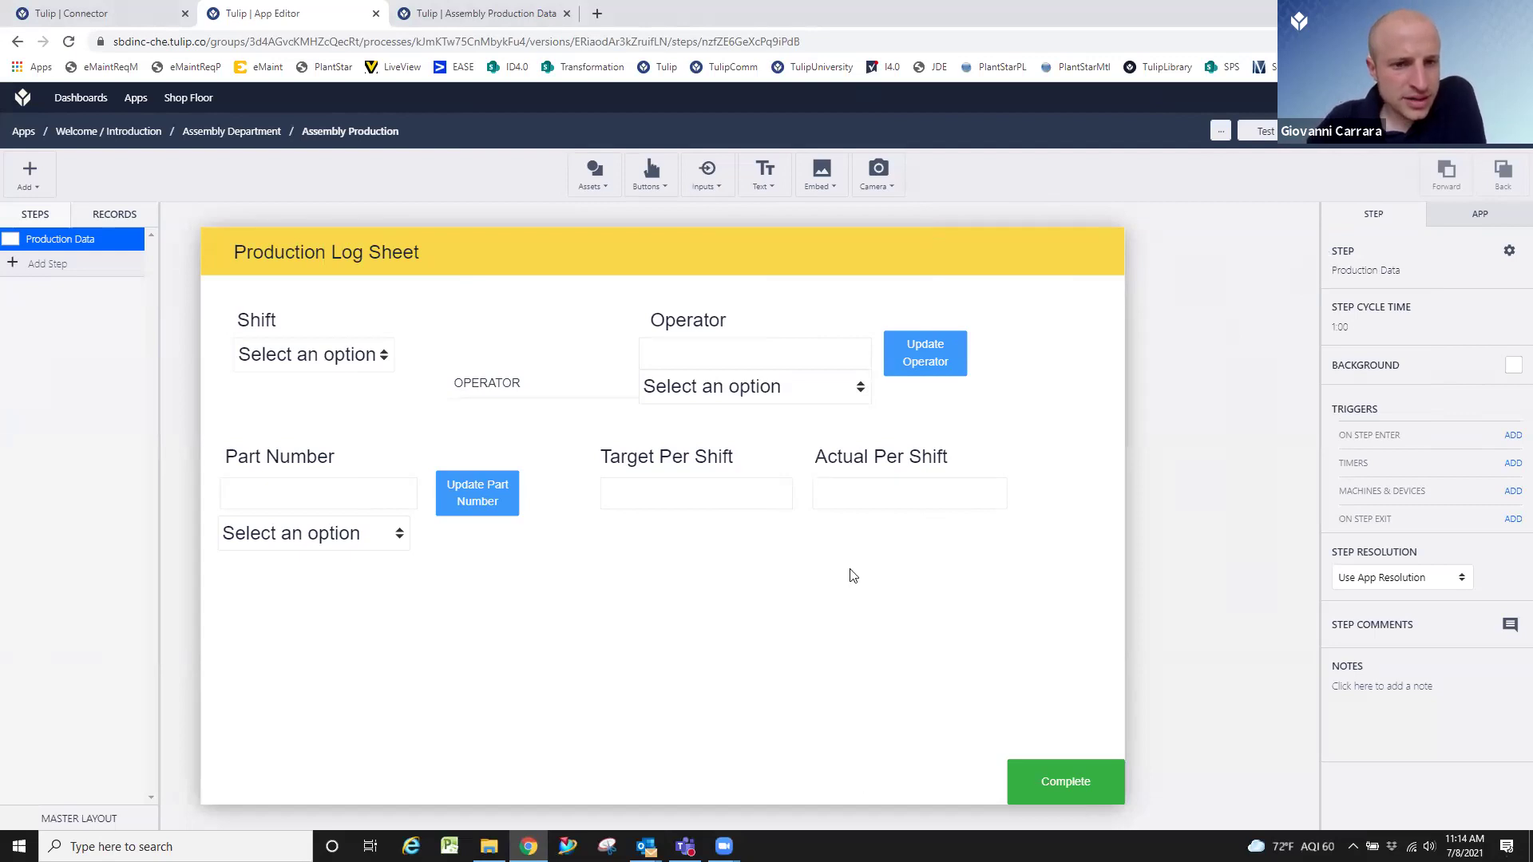
Browse the Tulip Tables connector's connection details and its [GET] Records with filters (Operators) function.
{"action": "left_click", "coordinate": [126, 8]}
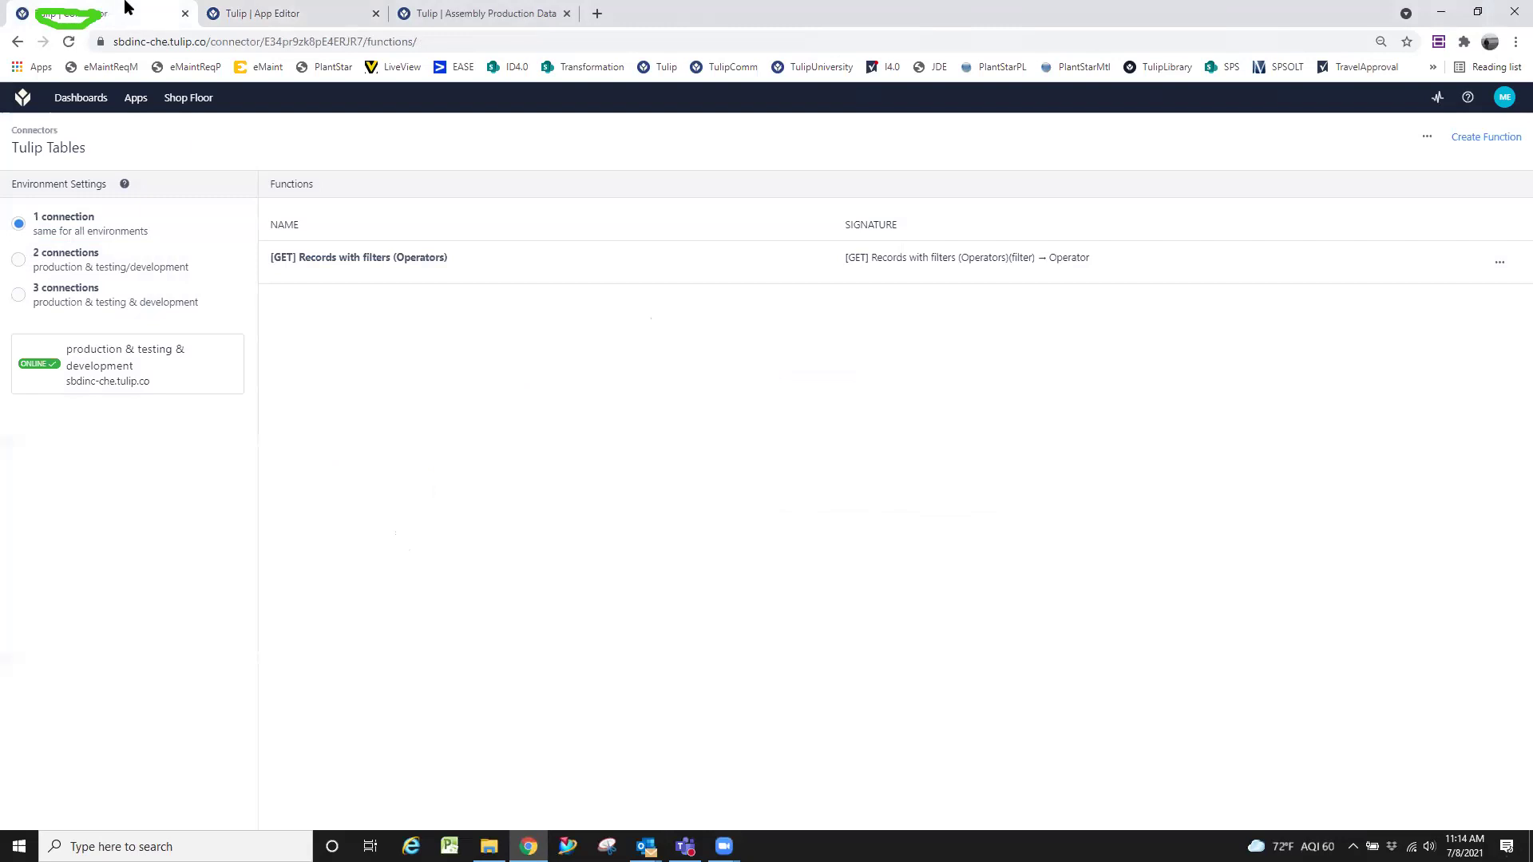
{"action": "left_click", "coordinate": [434, 266]}
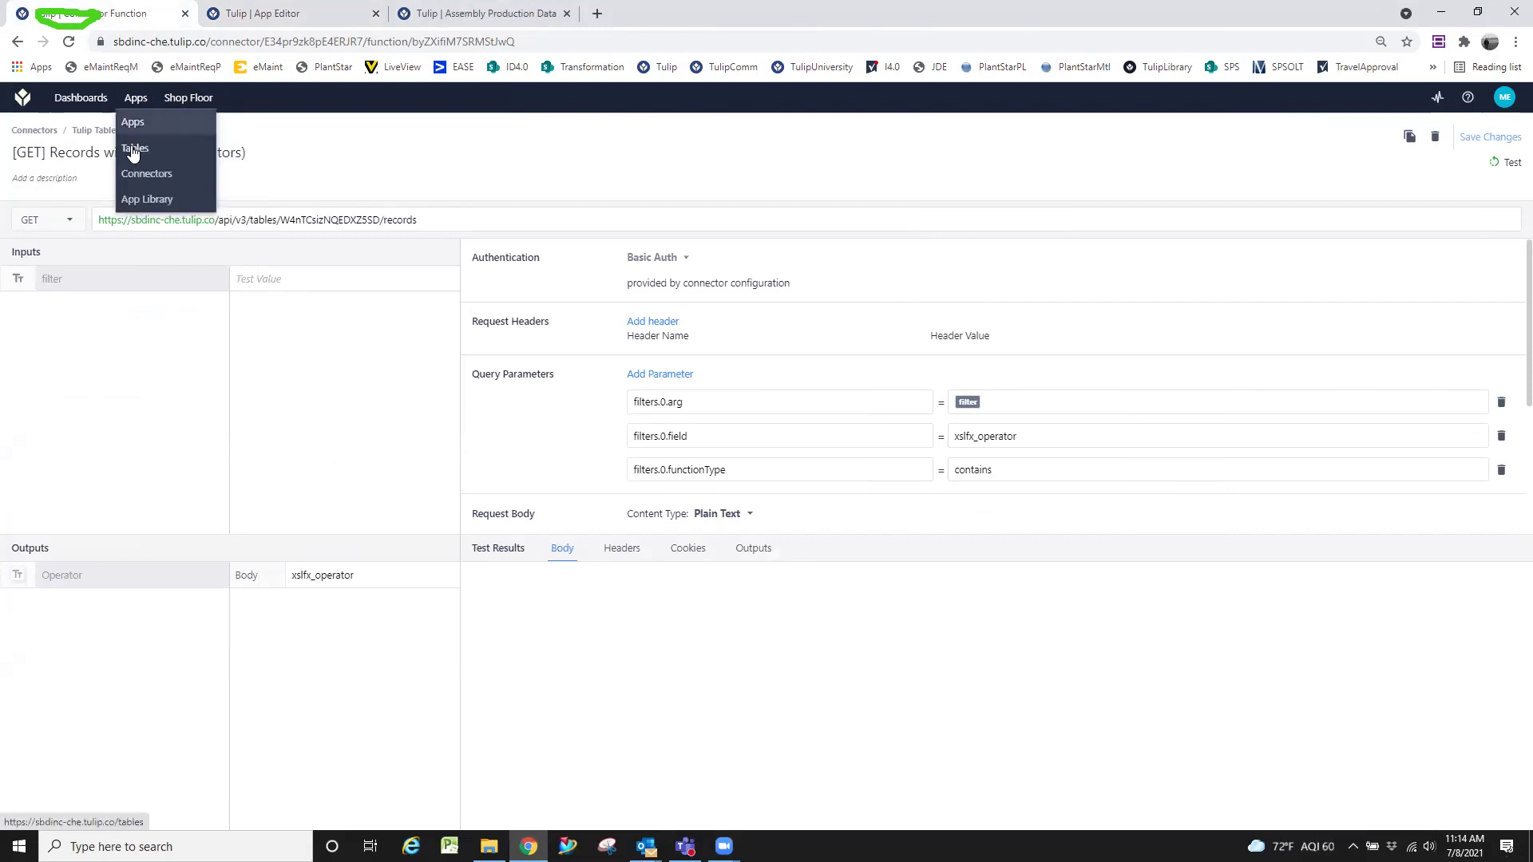
{"action": "left_click", "coordinate": [92, 130]}
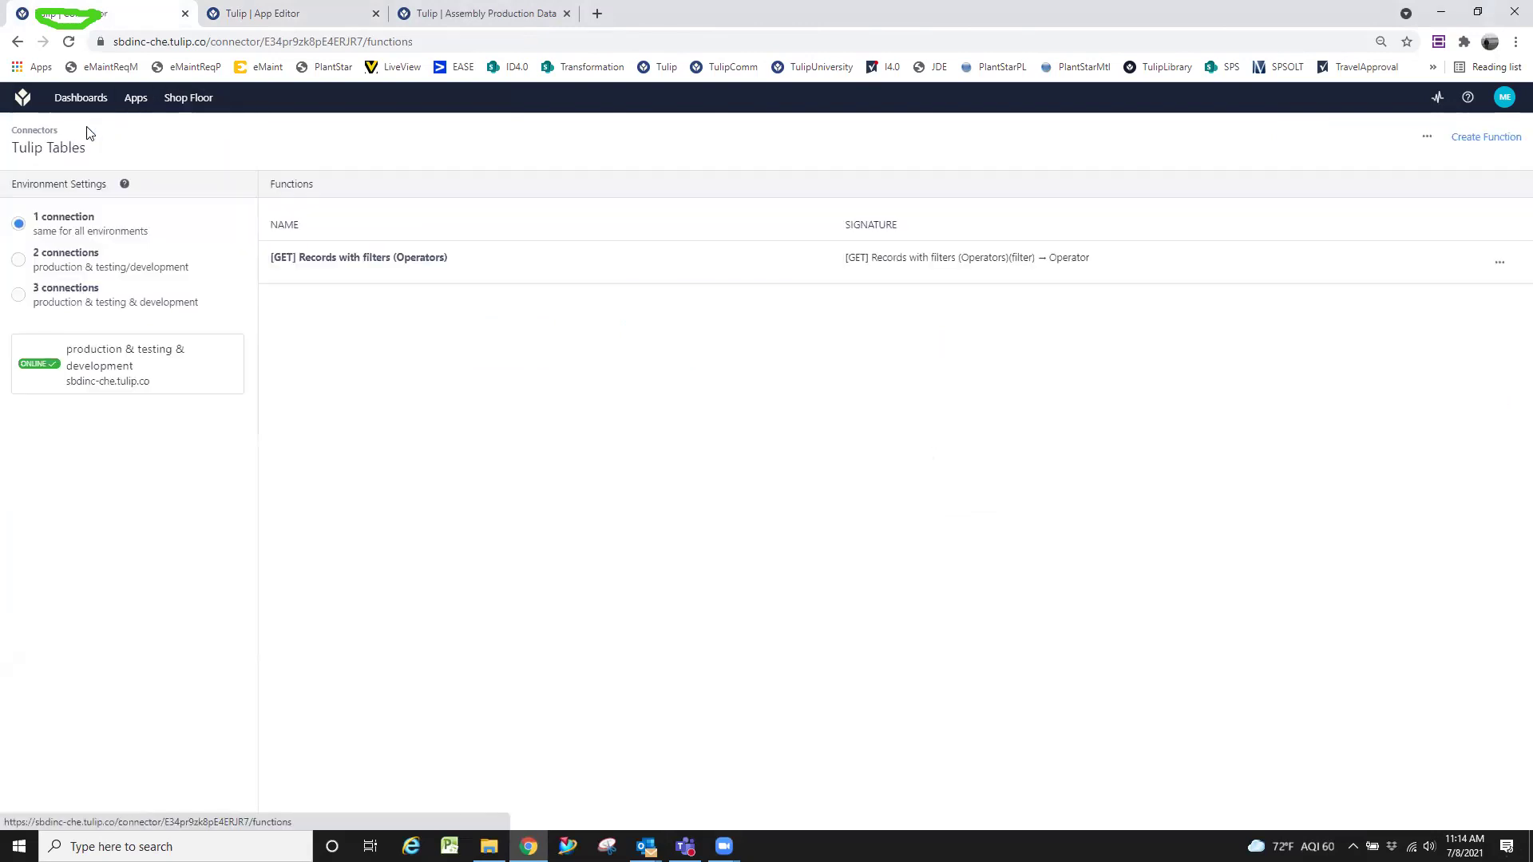
{"action": "left_click", "coordinate": [176, 385]}
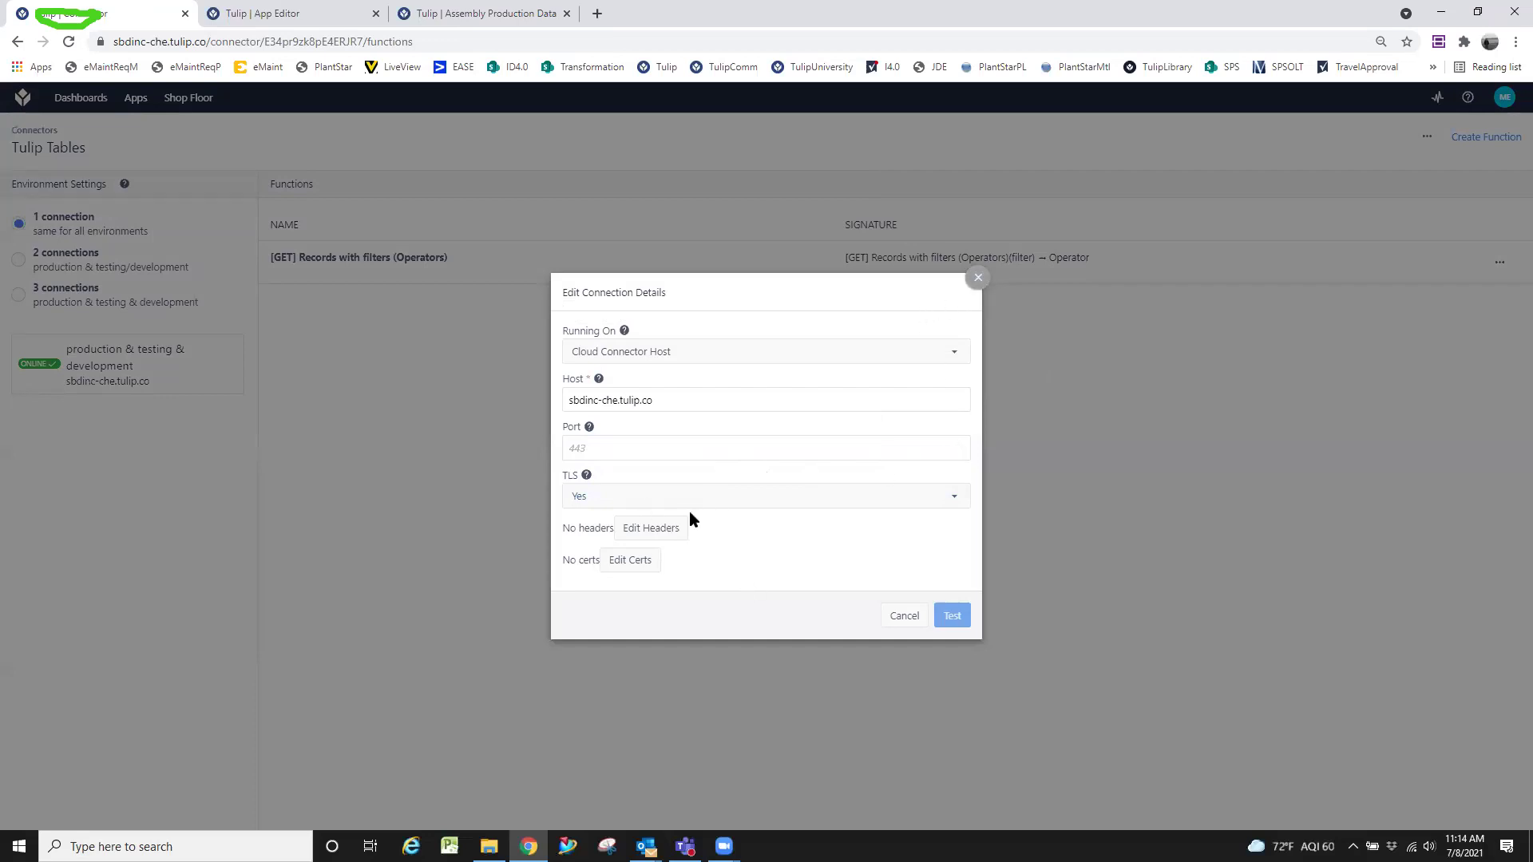
{"action": "left_click", "coordinate": [978, 278]}
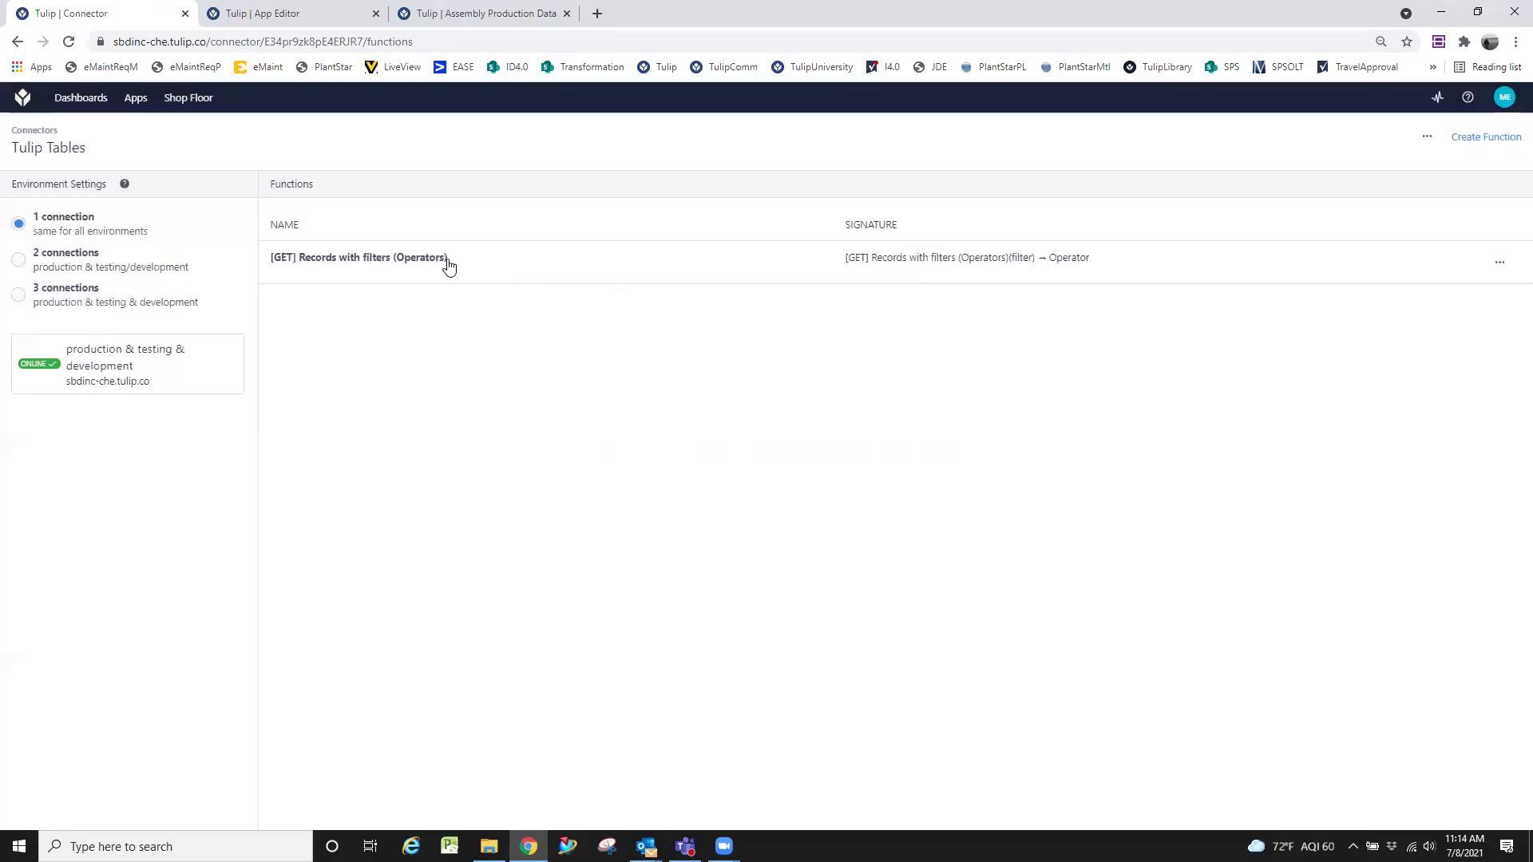
{"action": "left_click", "coordinate": [445, 258]}
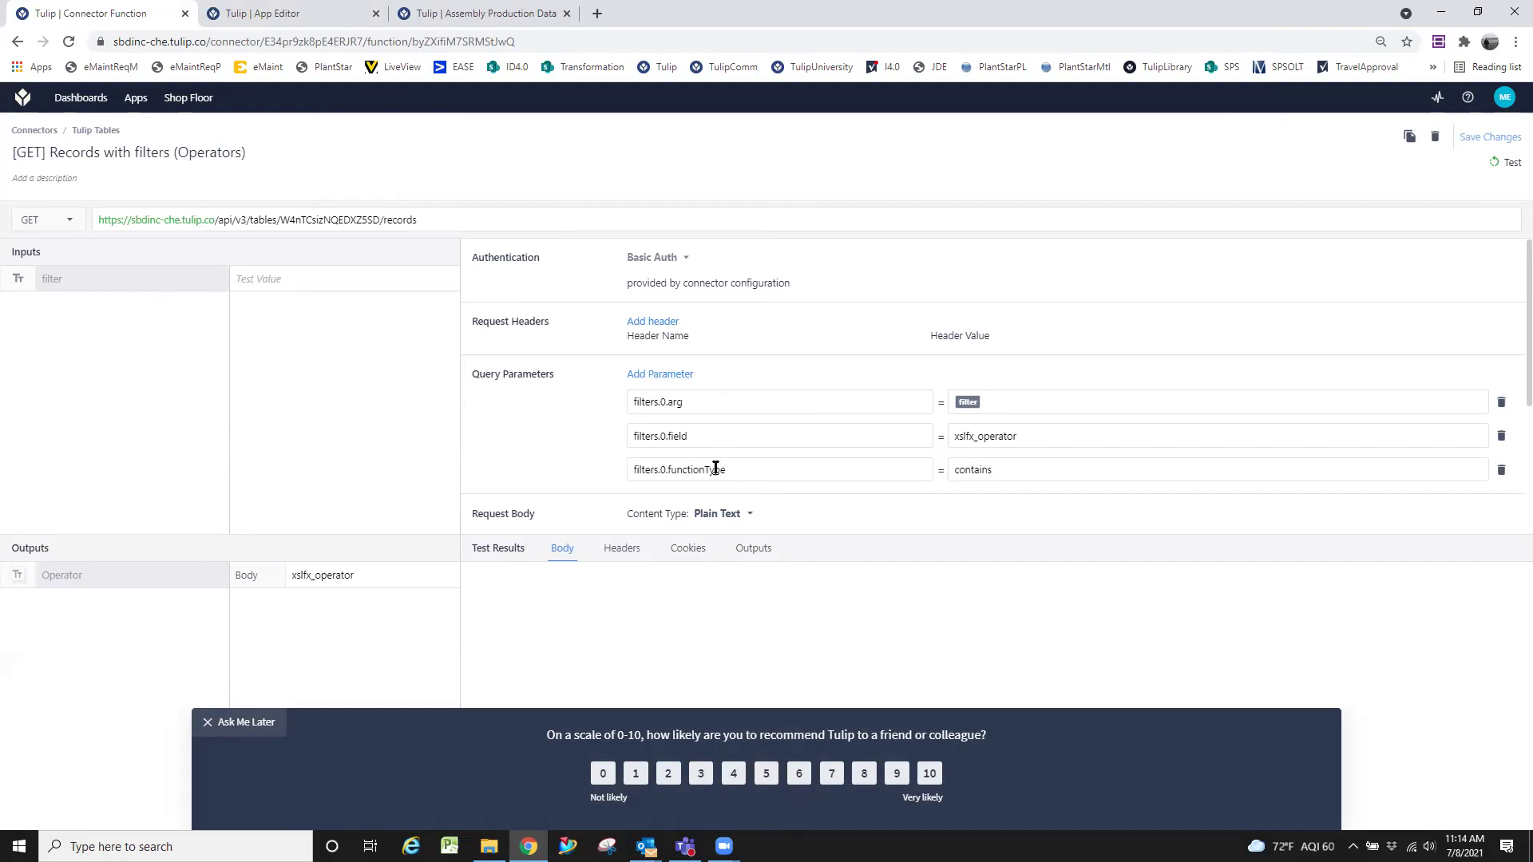
Inspect the xslfx_operator field and the Operator output's Body mapping.
{"action": "double_click", "coordinate": [961, 429]}
{"action": "left_click", "coordinate": [1044, 432]}
{"action": "left_click", "coordinate": [258, 578]}
Test with an empty filter, check the 0-item outputs and raw body, then view Assembly Production Data.
{"action": "left_click", "coordinate": [1511, 164]}
{"action": "left_click", "coordinate": [748, 552]}
{"action": "left_click", "coordinate": [560, 549]}
{"action": "scroll", "coordinate": [765, 399], "scroll_direction": "down", "scroll_amount": 3}
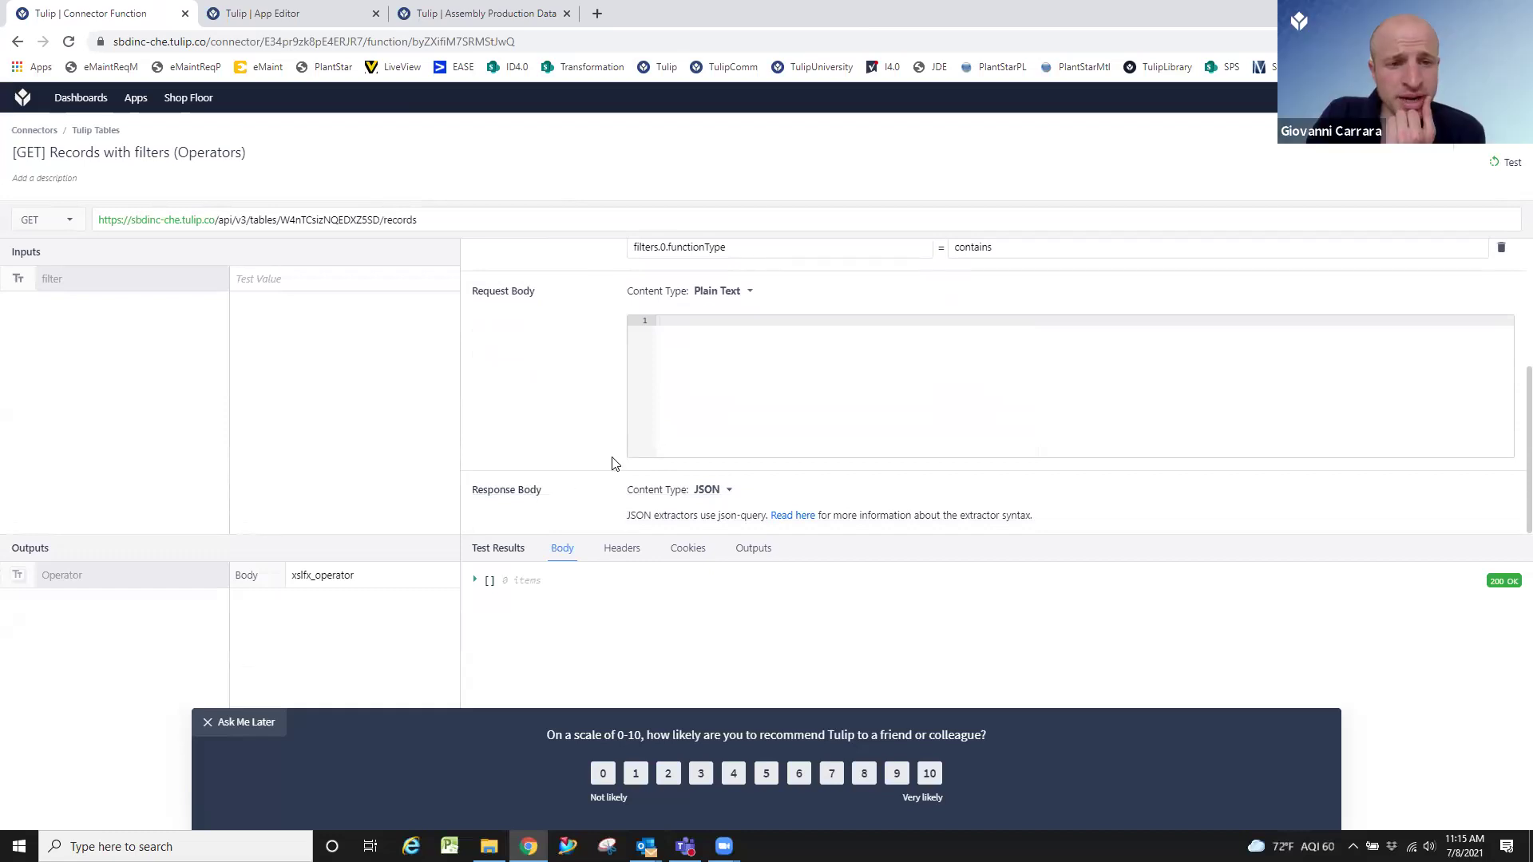
{"action": "scroll", "coordinate": [614, 463], "scroll_direction": "up", "scroll_amount": 3}
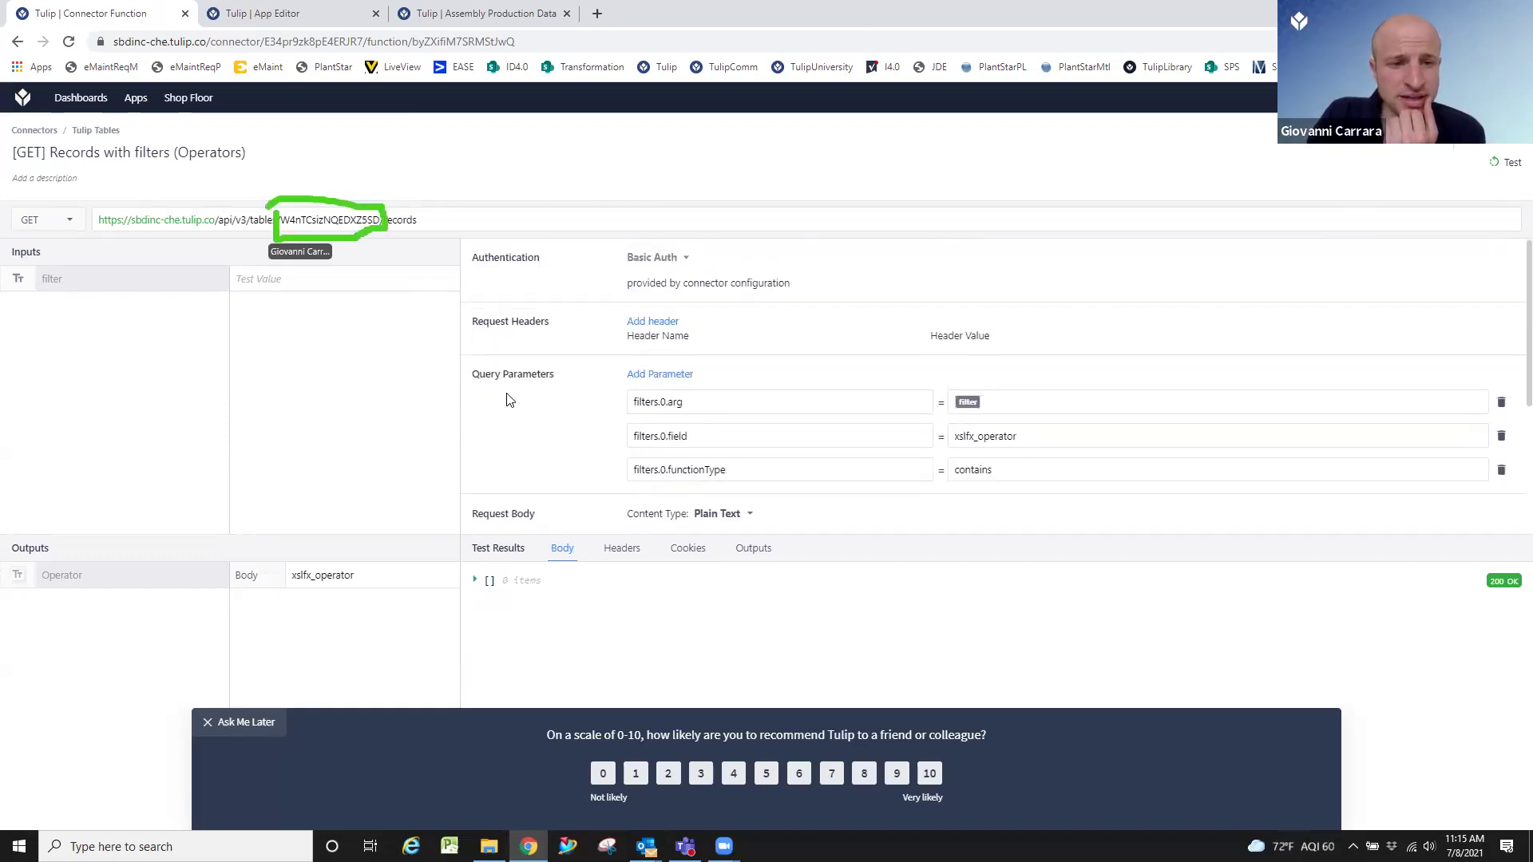
{"action": "left_click", "coordinate": [521, 22]}
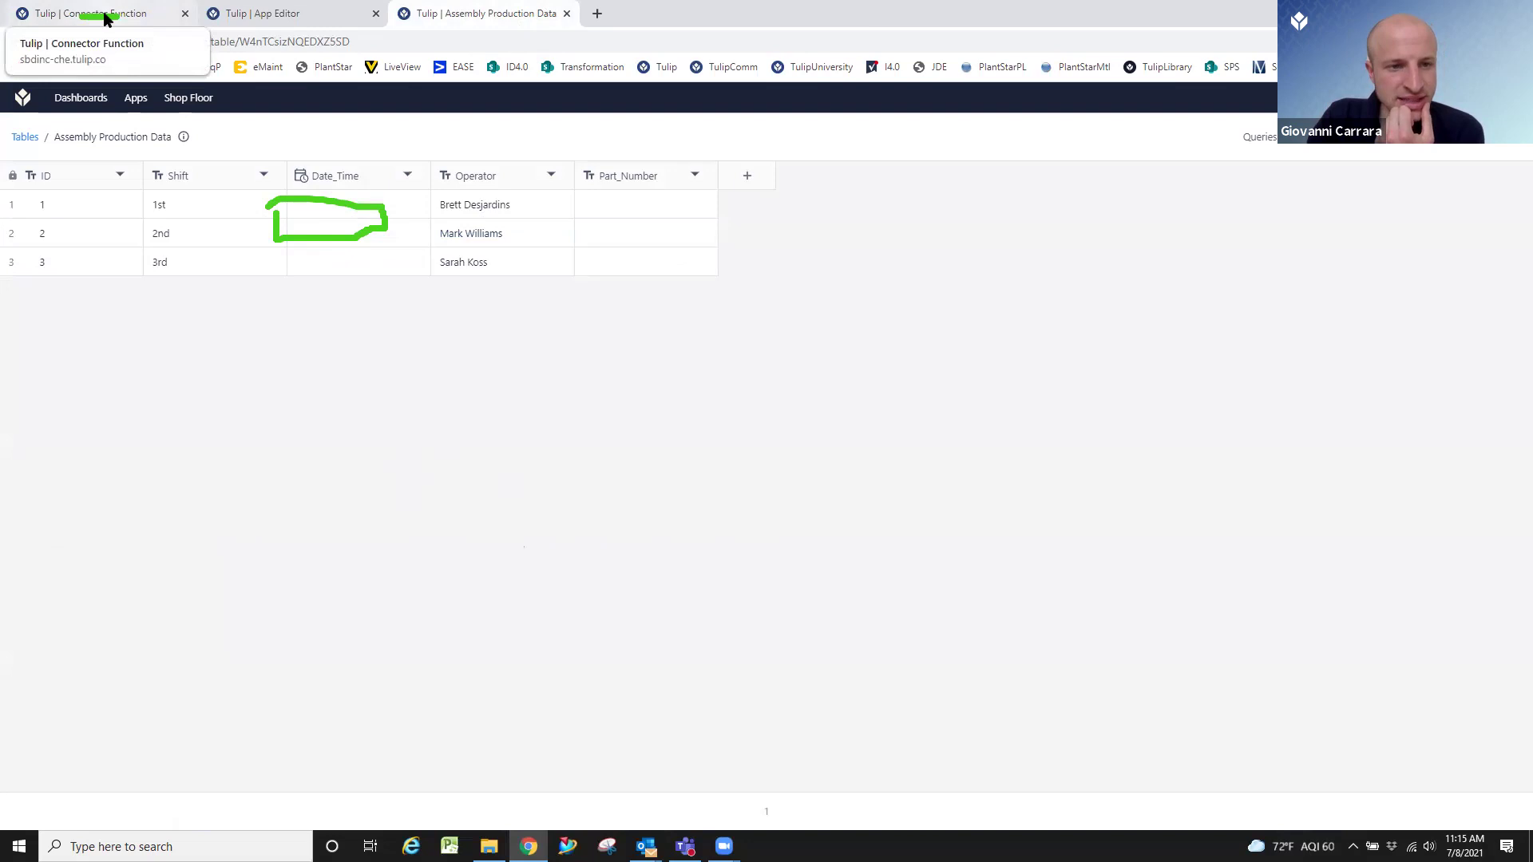
Test the Operators function with filter value a, returning all three operator names.
{"action": "left_click", "coordinate": [104, 18]}
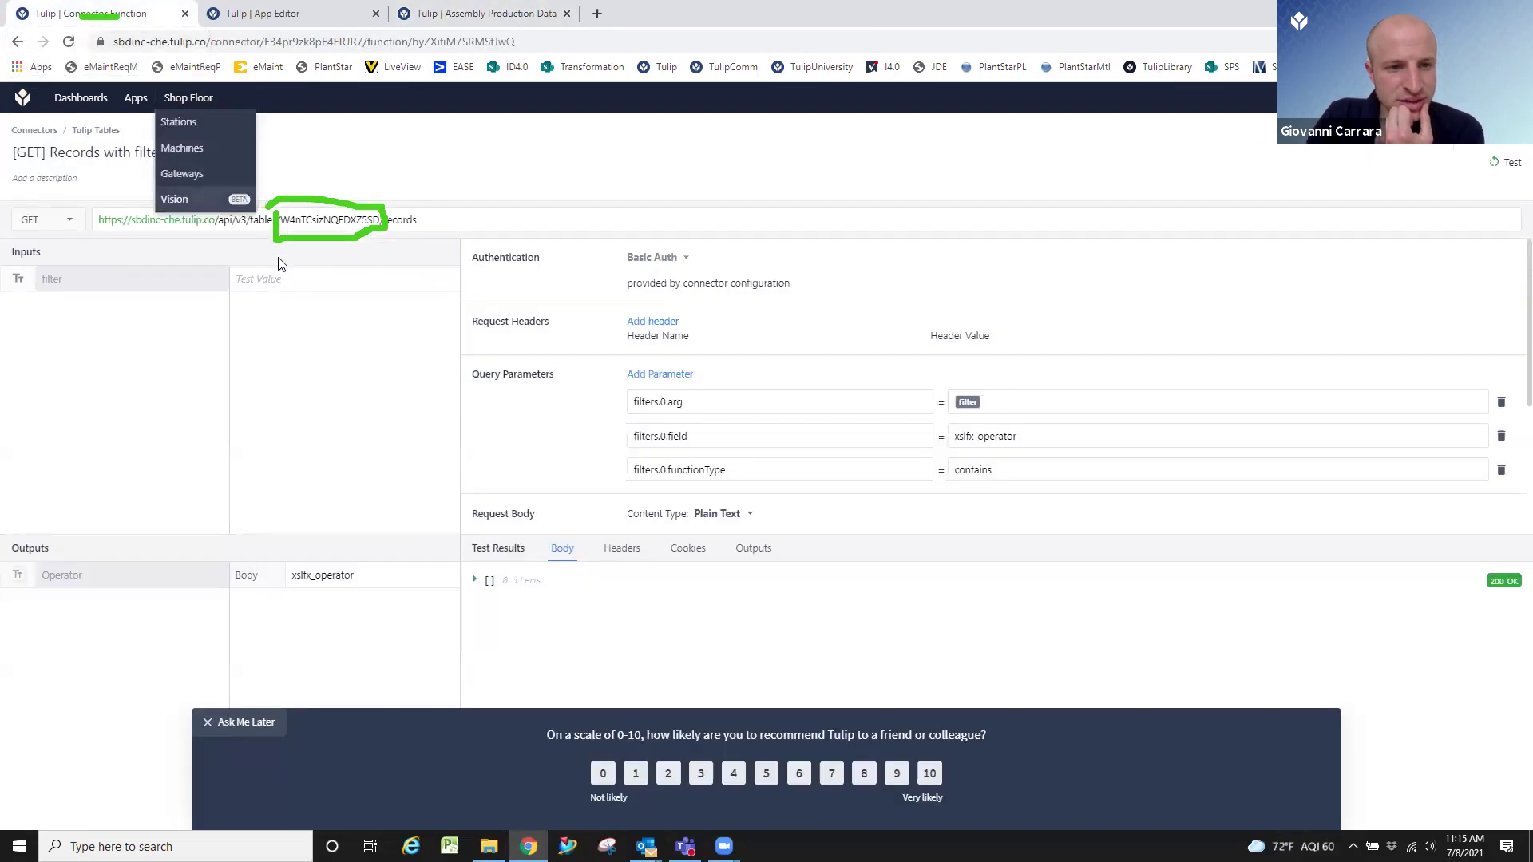
{"action": "type", "text": "a"}
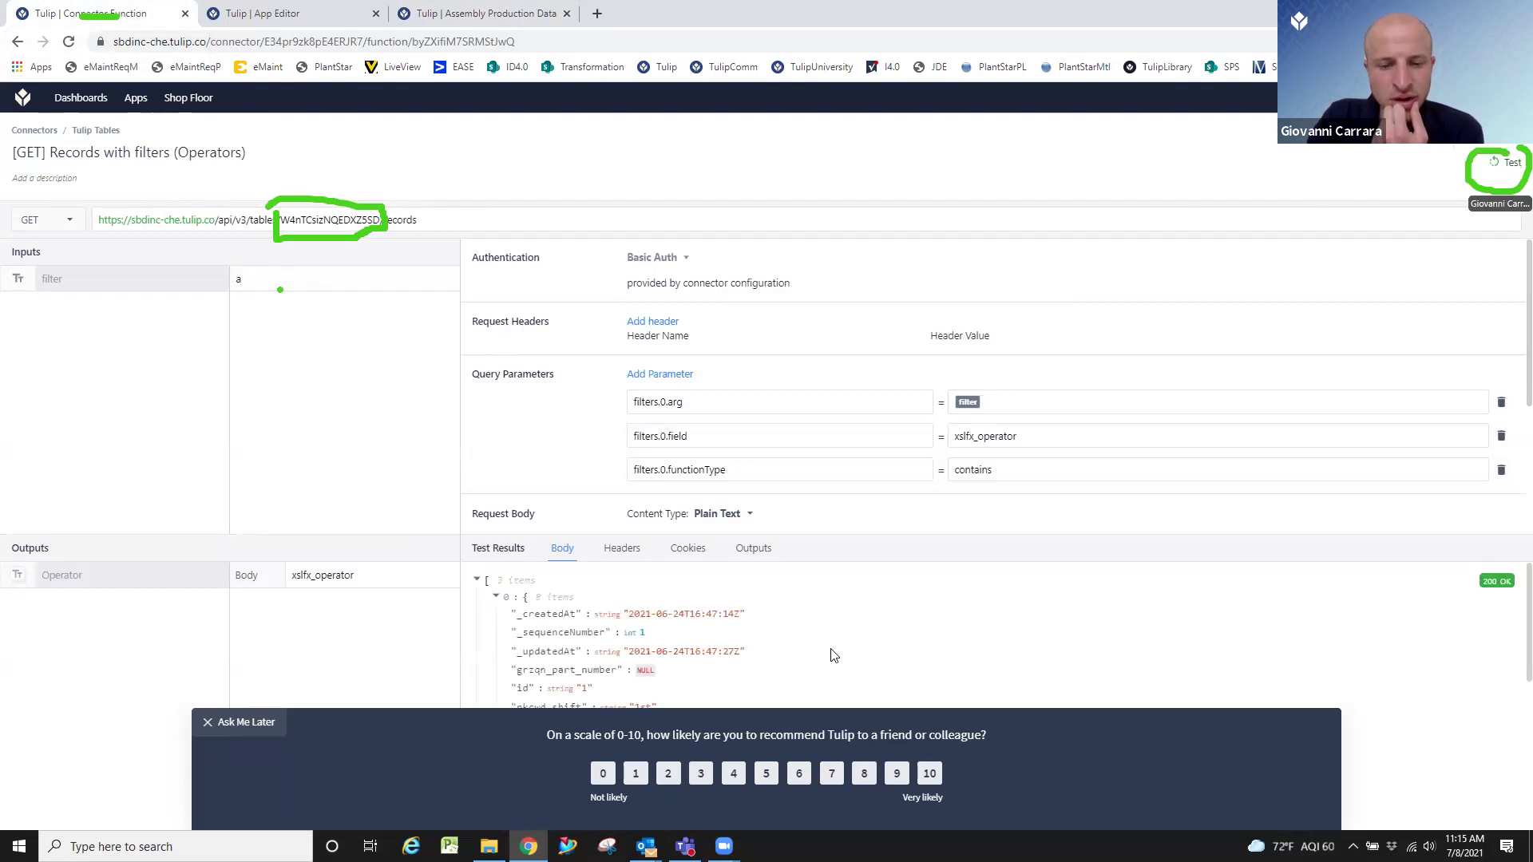
{"action": "scroll", "coordinate": [718, 656], "scroll_direction": "down", "scroll_amount": 1}
{"action": "scroll", "coordinate": [719, 656], "scroll_direction": "up", "scroll_amount": 1}
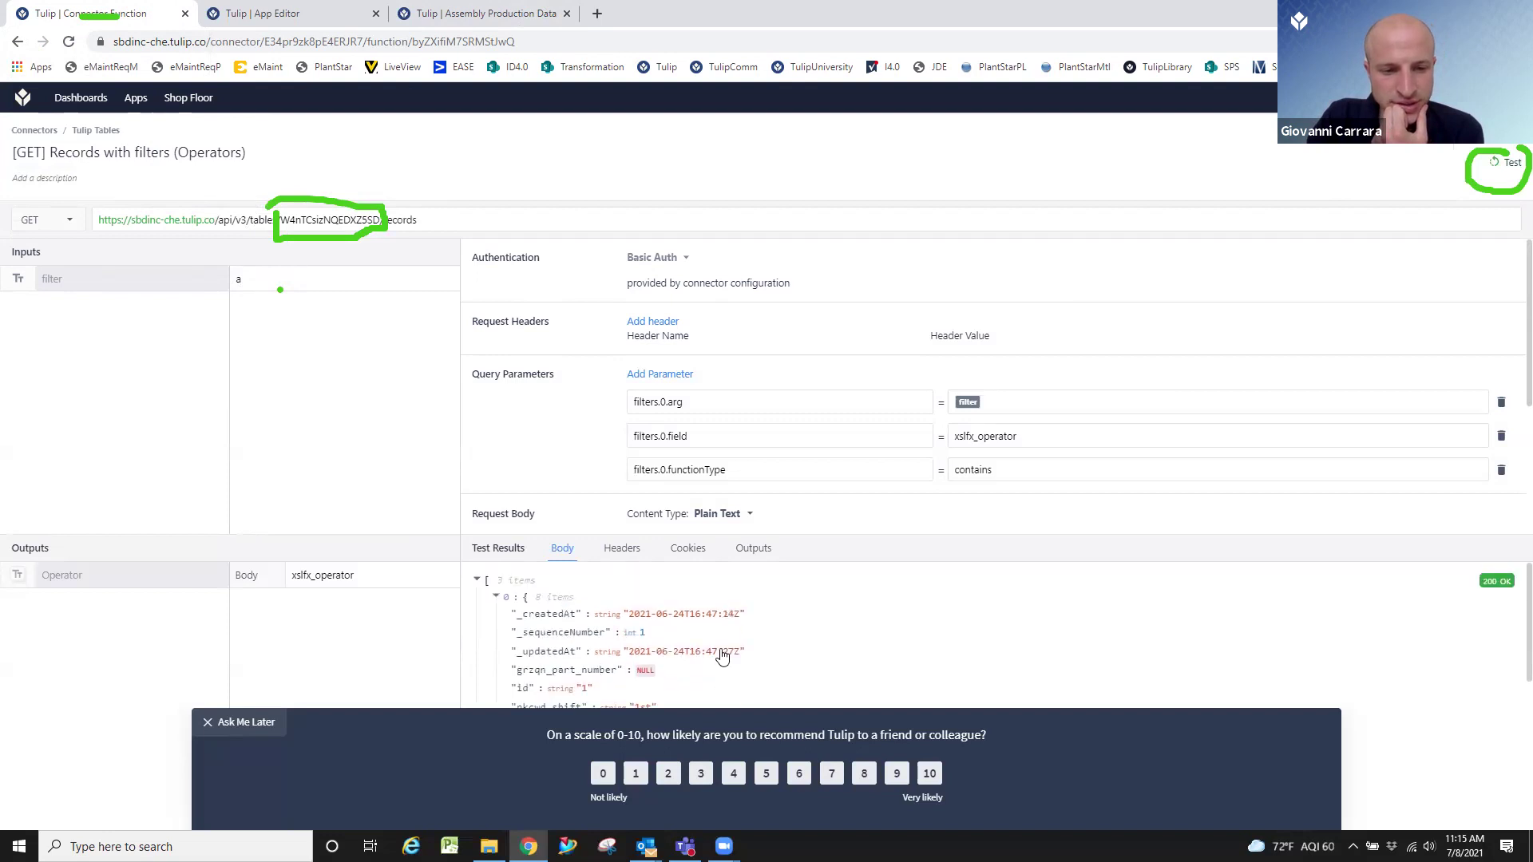
{"action": "left_click", "coordinate": [242, 720]}
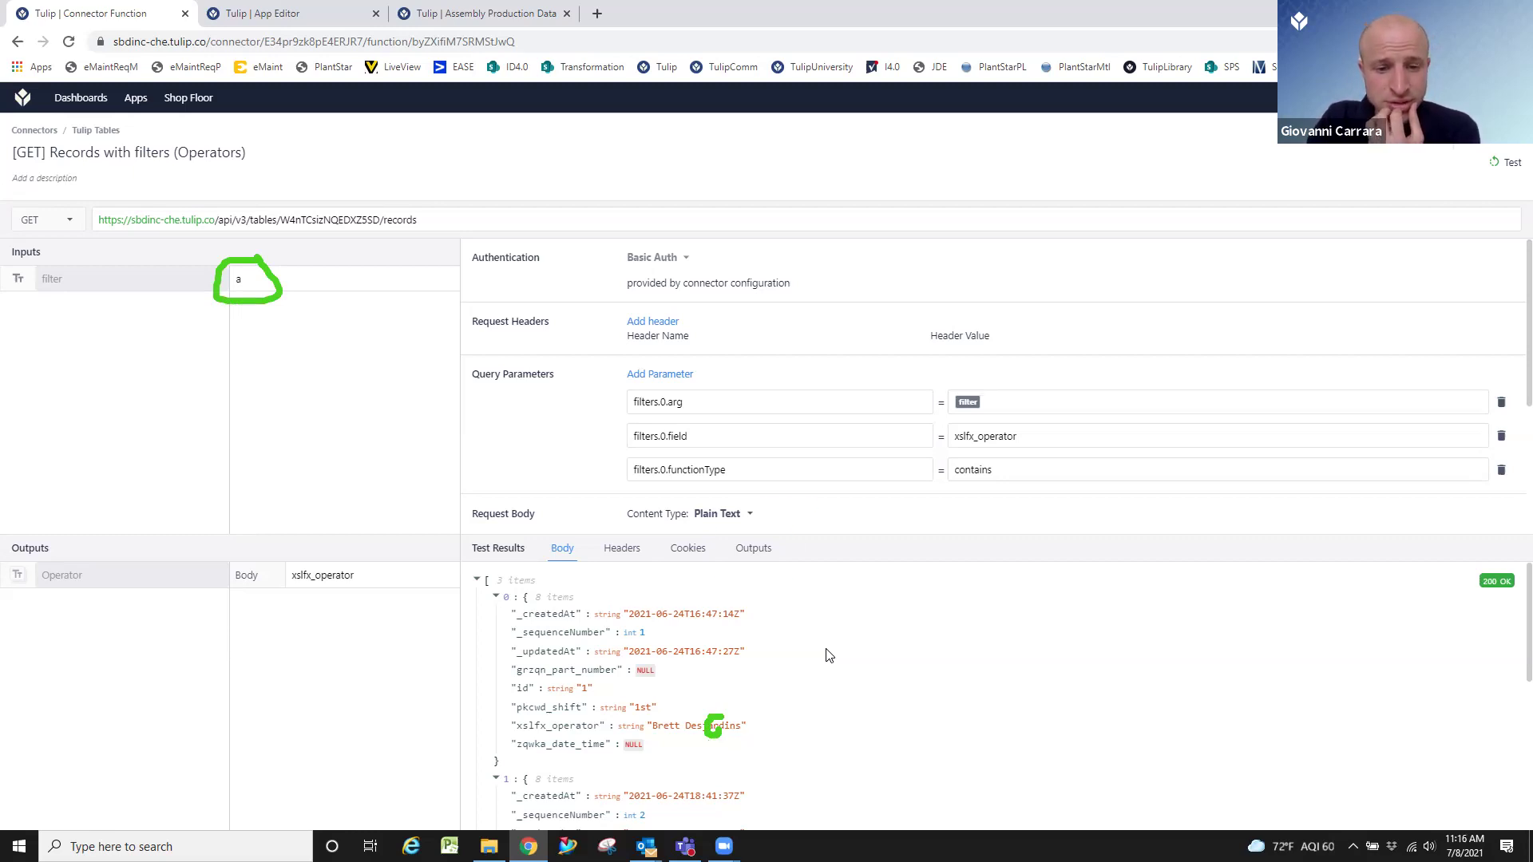
{"action": "left_click", "coordinate": [757, 552]}
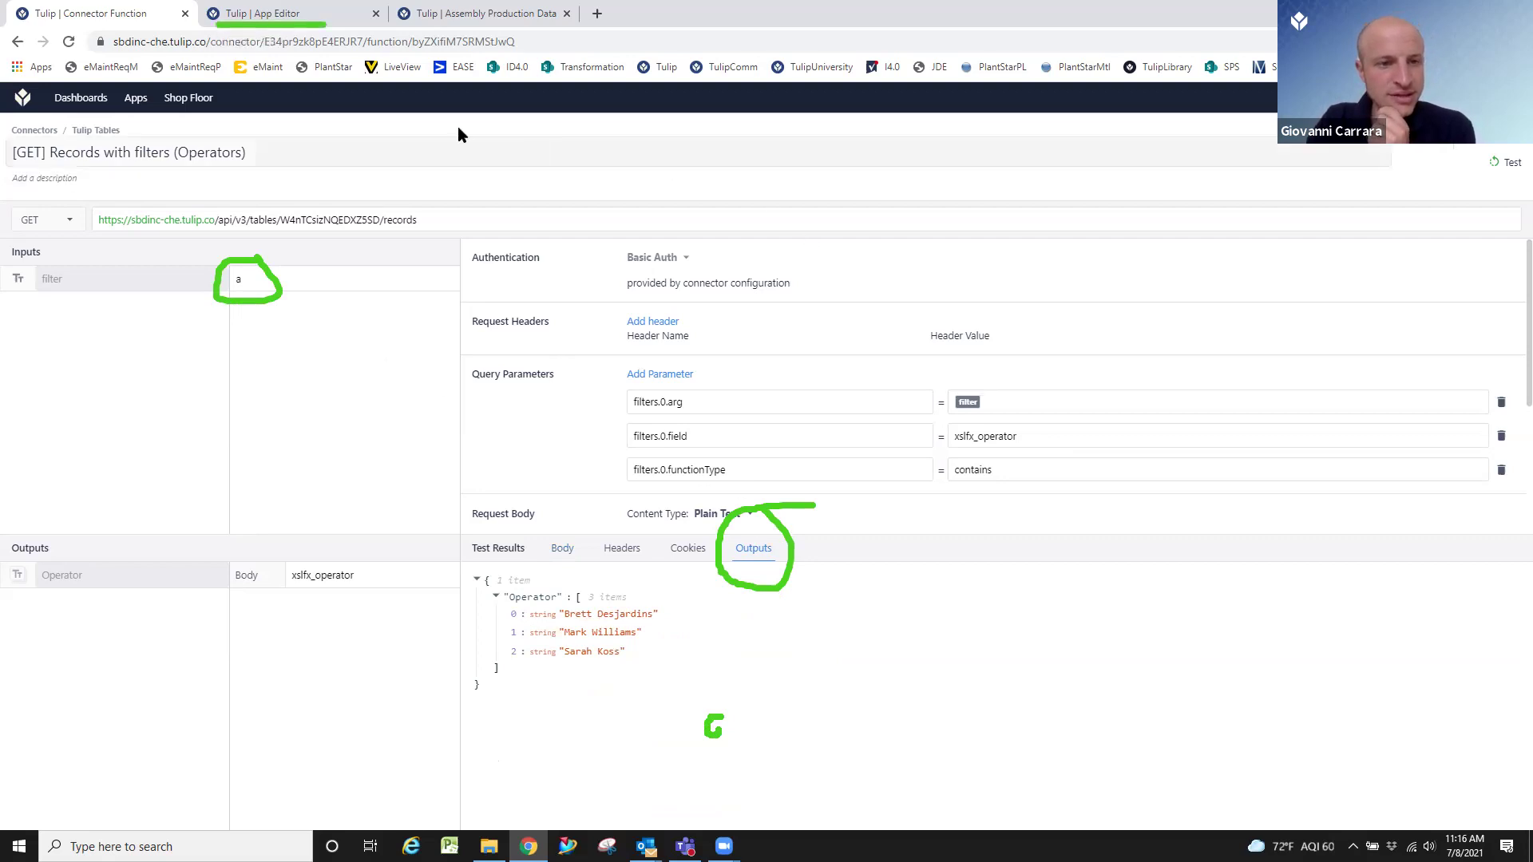
{"action": "left_click", "coordinate": [291, 25]}
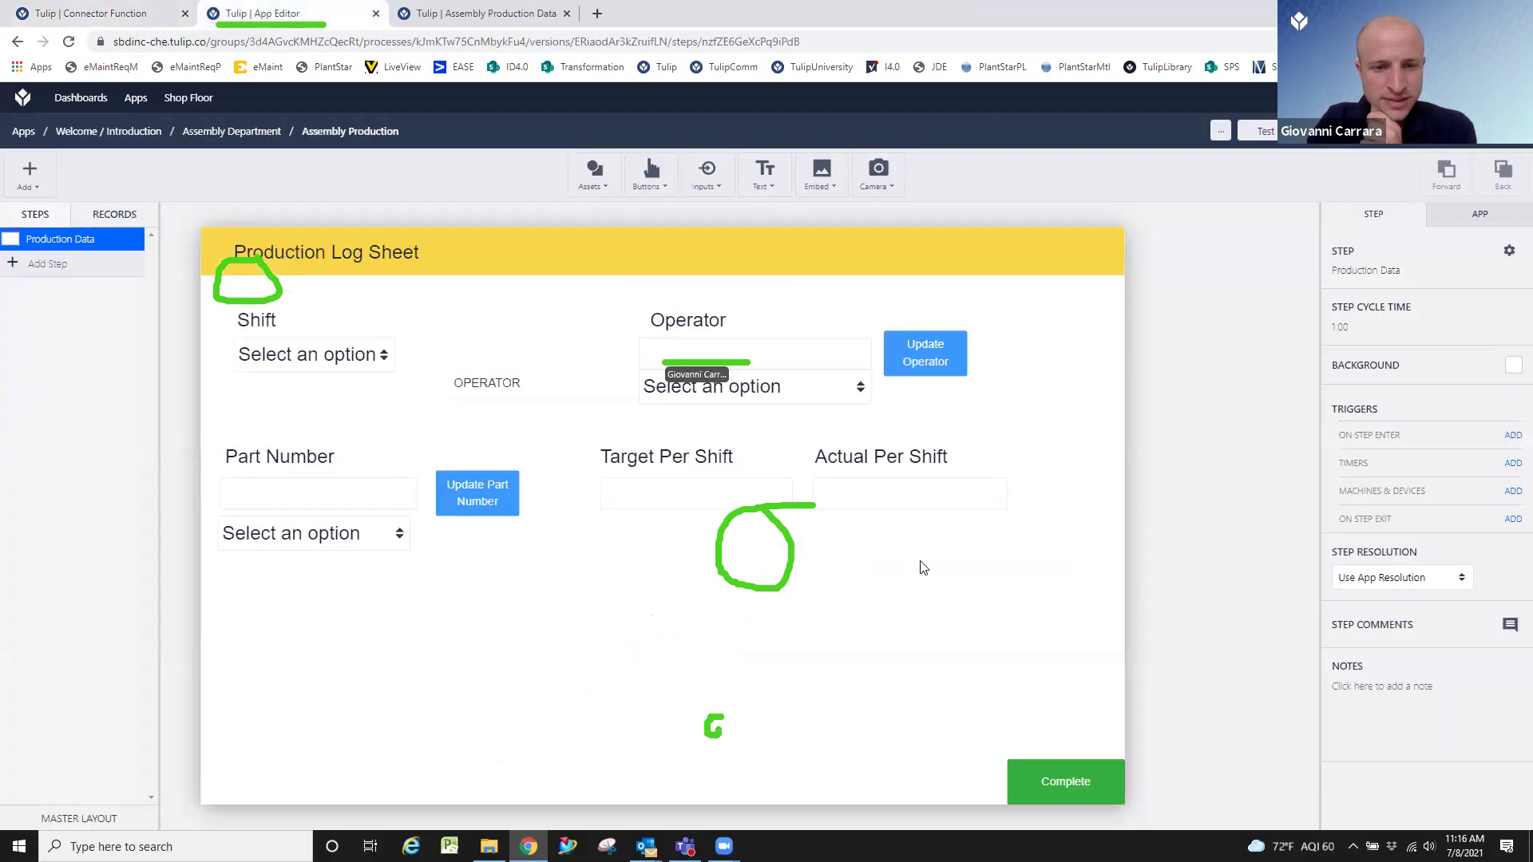
Review the Update Operator button's trigger and save it unchanged.
{"action": "left_click", "coordinate": [774, 354]}
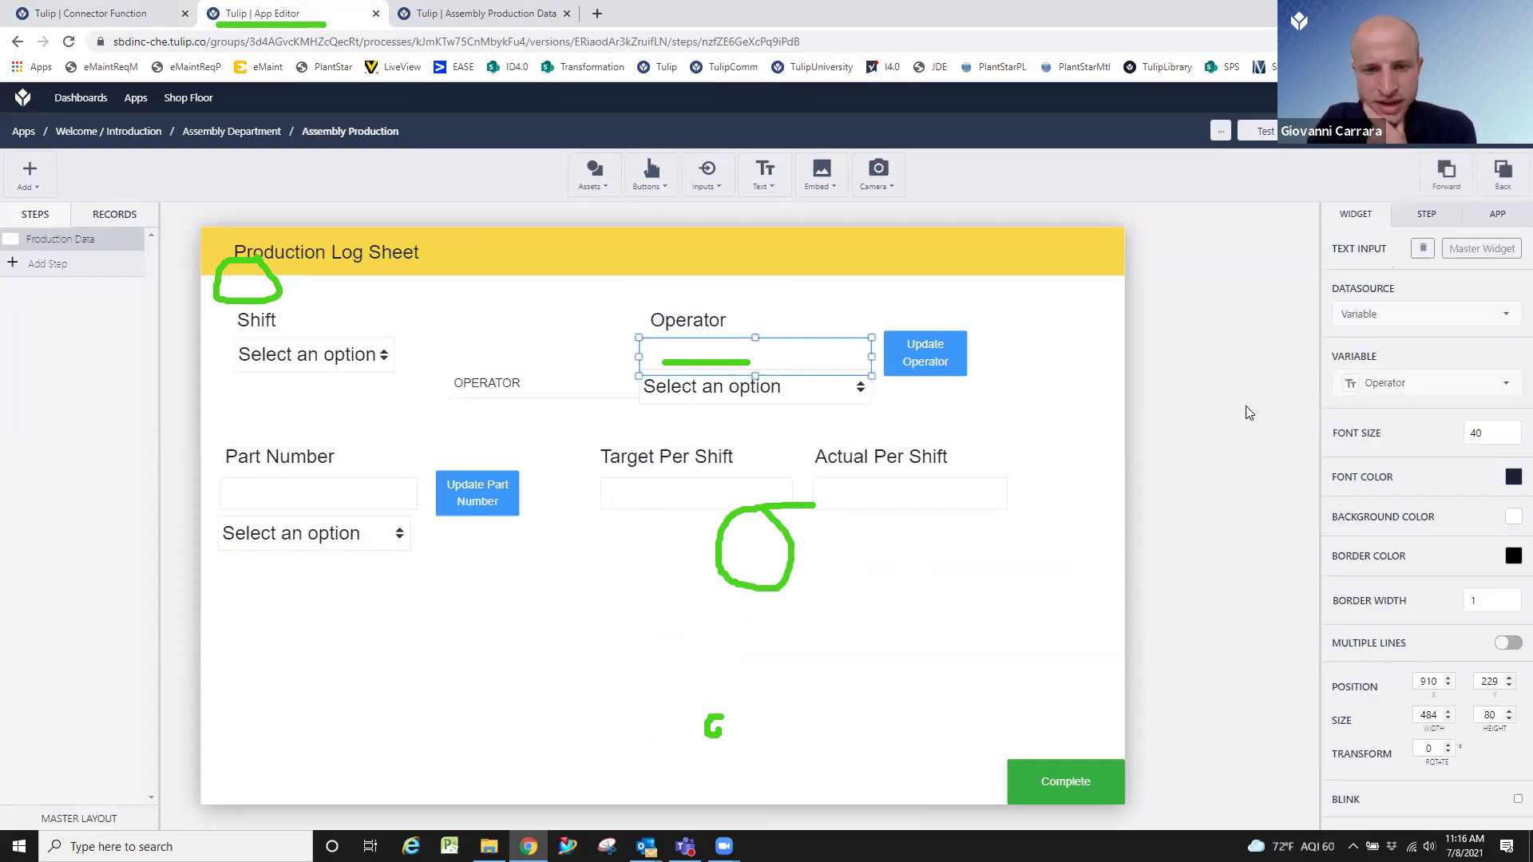
{"action": "left_click", "coordinate": [938, 364]}
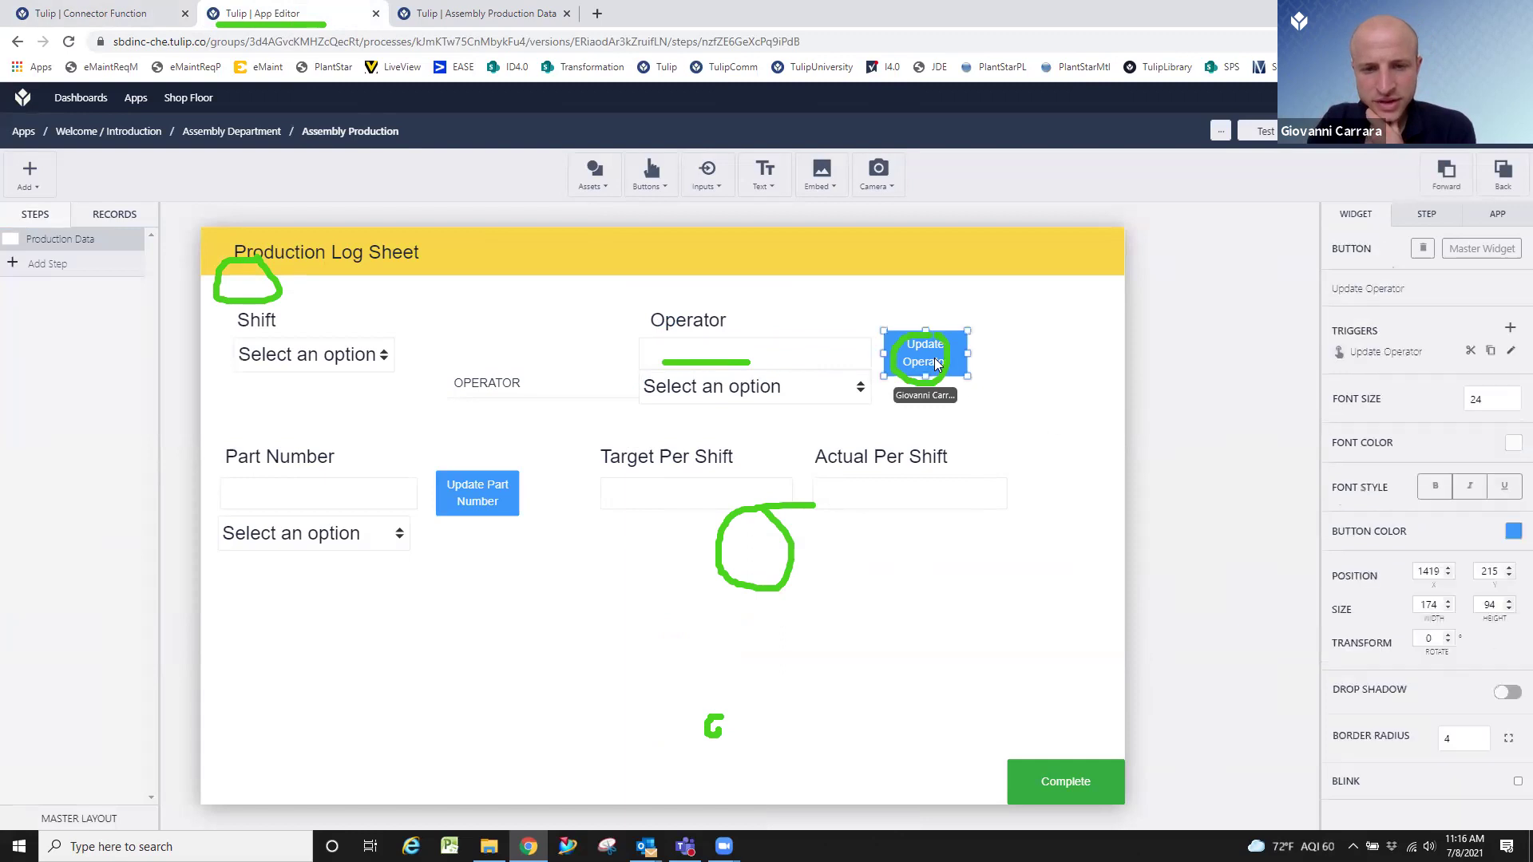
{"action": "left_click", "coordinate": [1512, 353]}
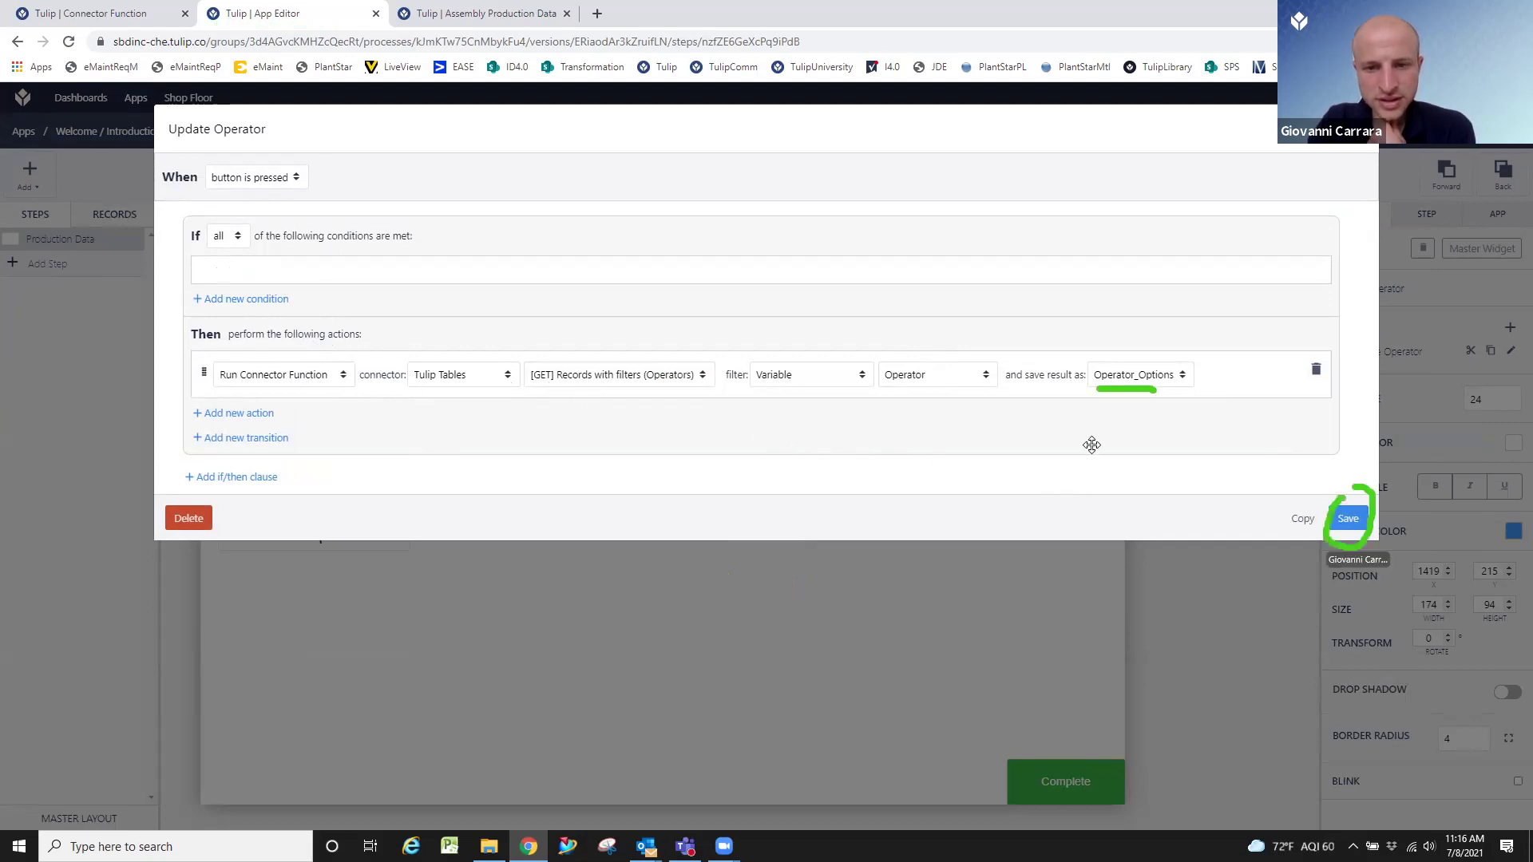
{"action": "left_click", "coordinate": [1340, 517]}
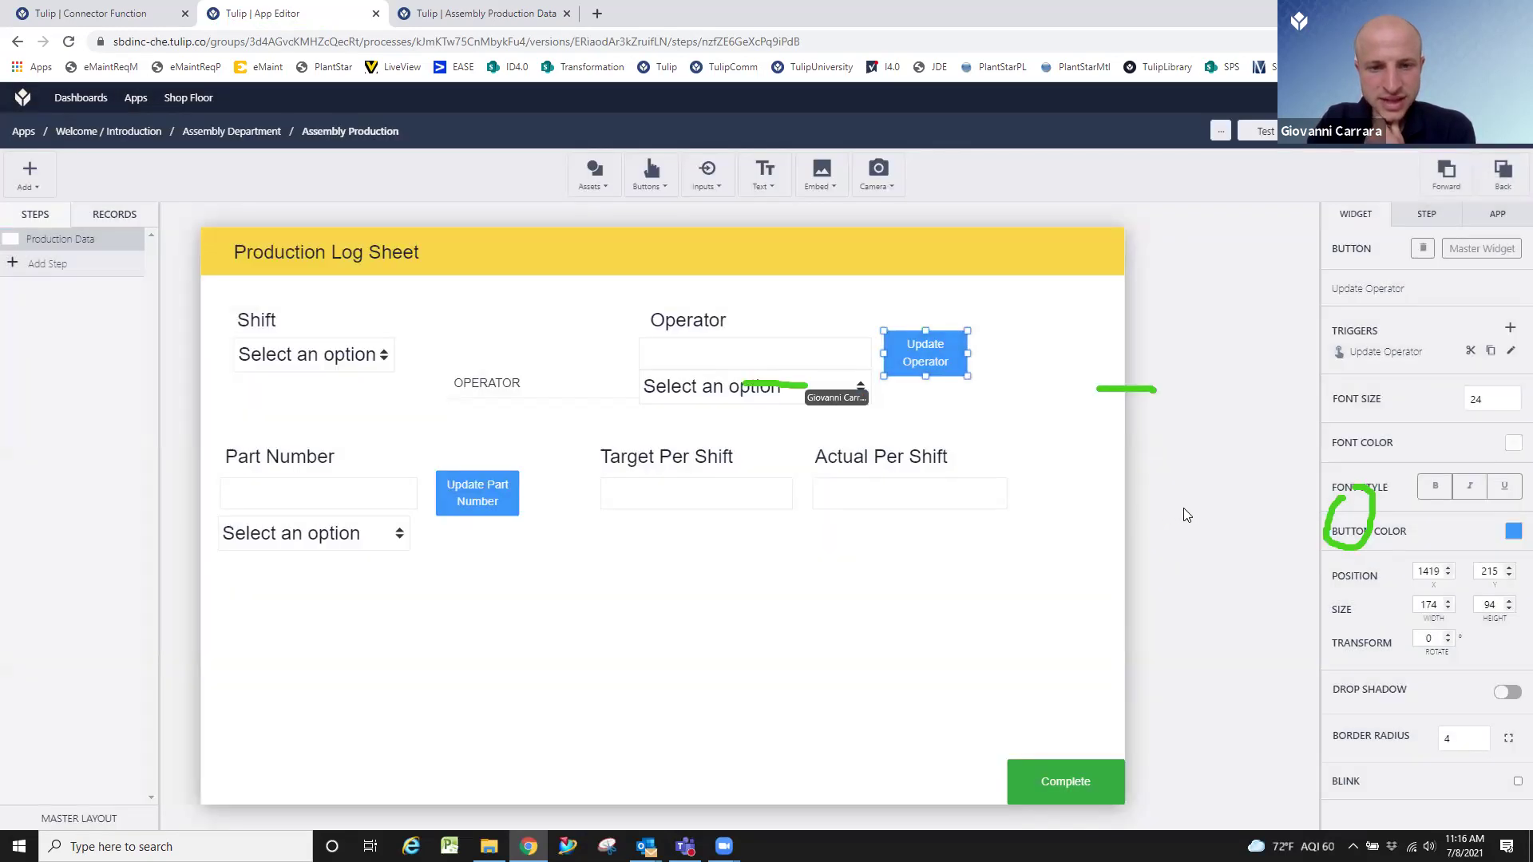
Check the Operator dropdown's variable list, then reselect the dropdown and bring up the Text widget choices.
{"action": "left_click", "coordinate": [804, 391]}
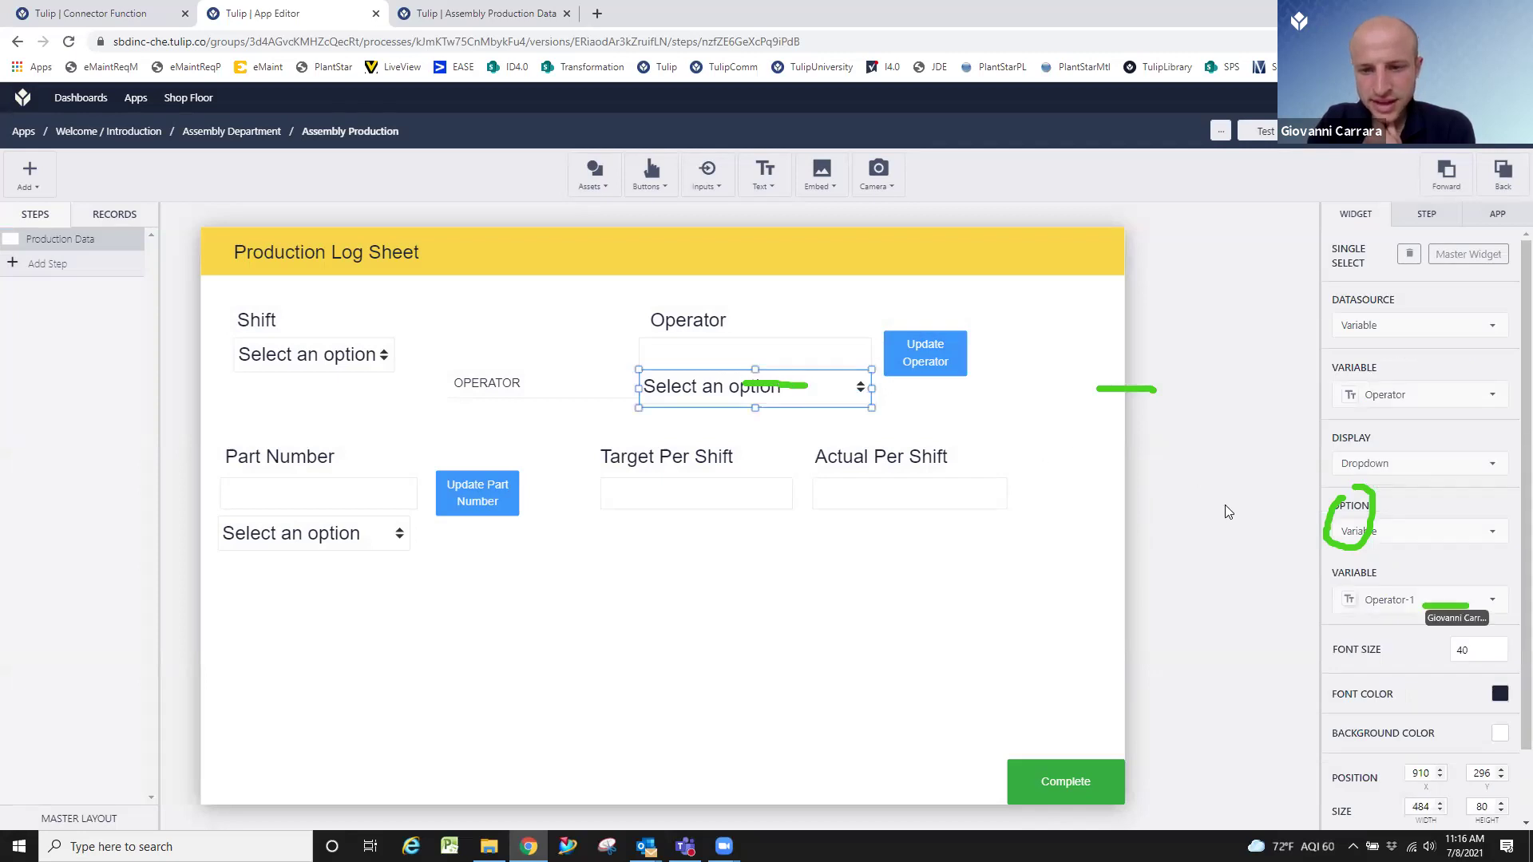
{"action": "left_click", "coordinate": [1403, 599]}
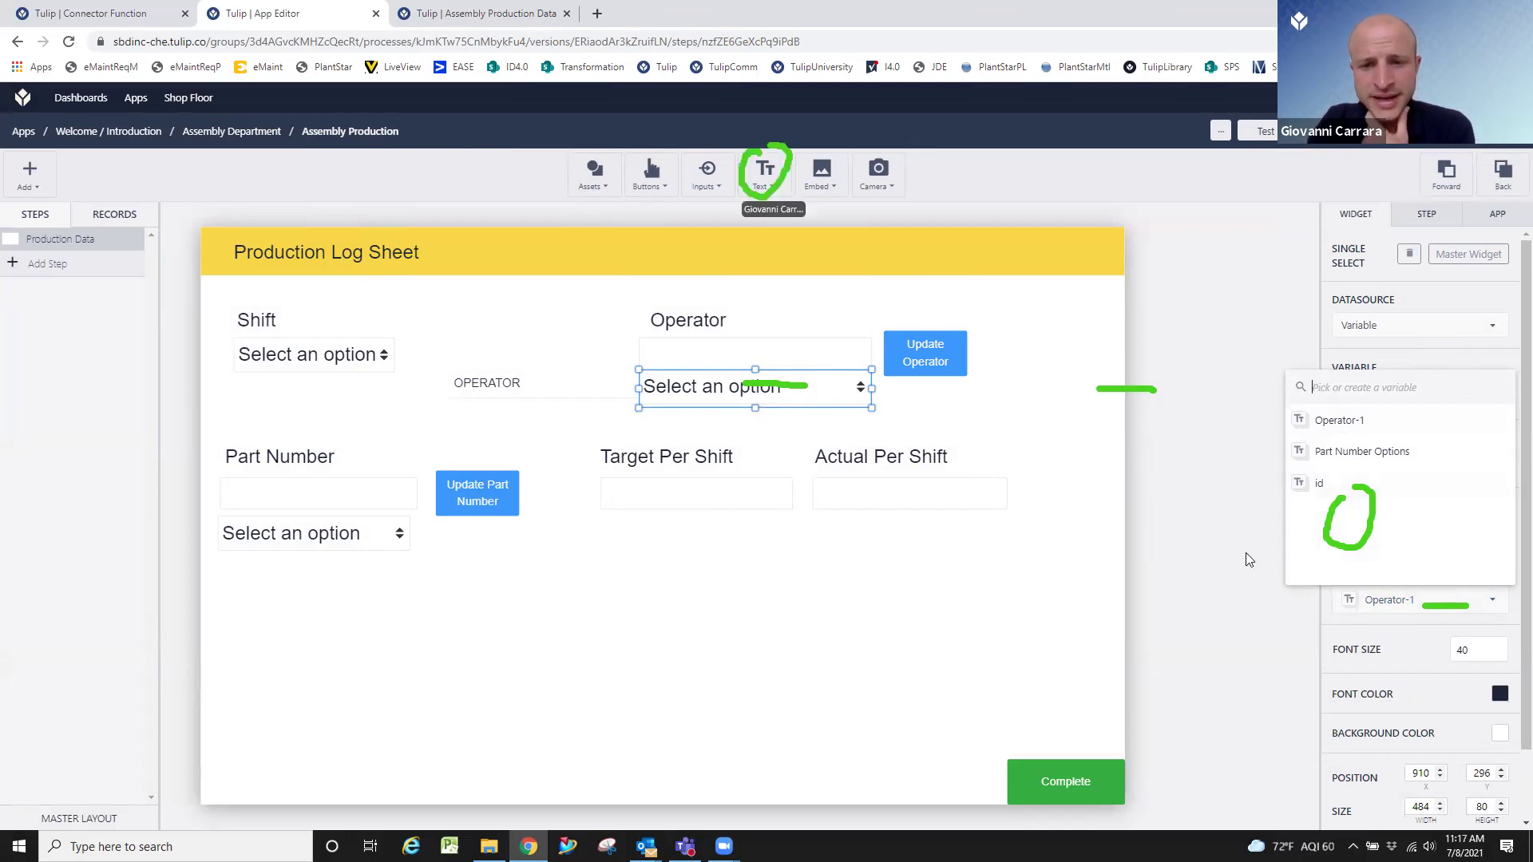
{"action": "left_click", "coordinate": [1216, 516]}
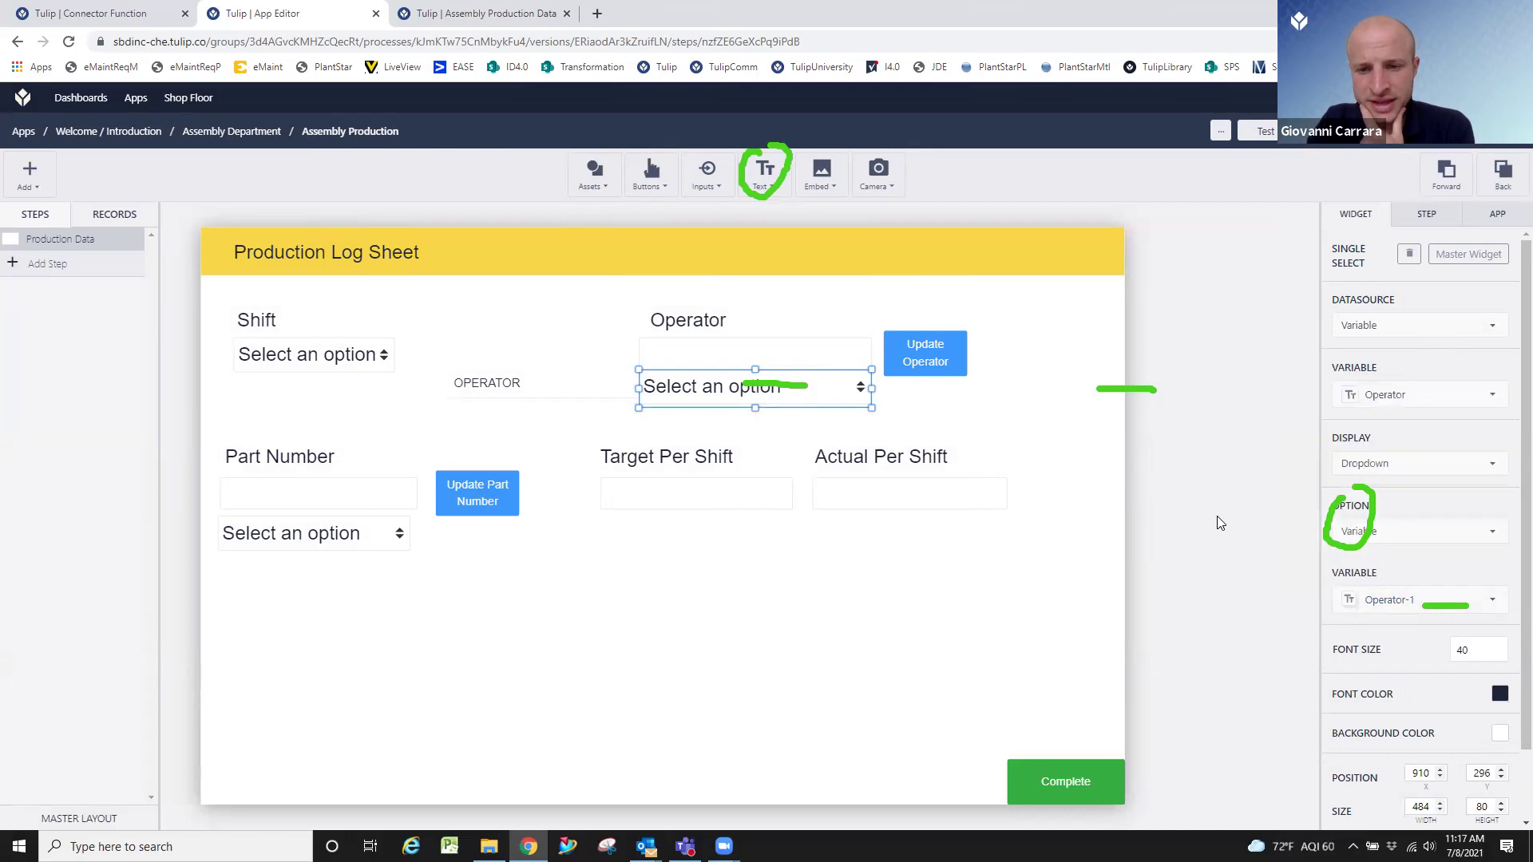
{"action": "left_click", "coordinate": [1093, 467]}
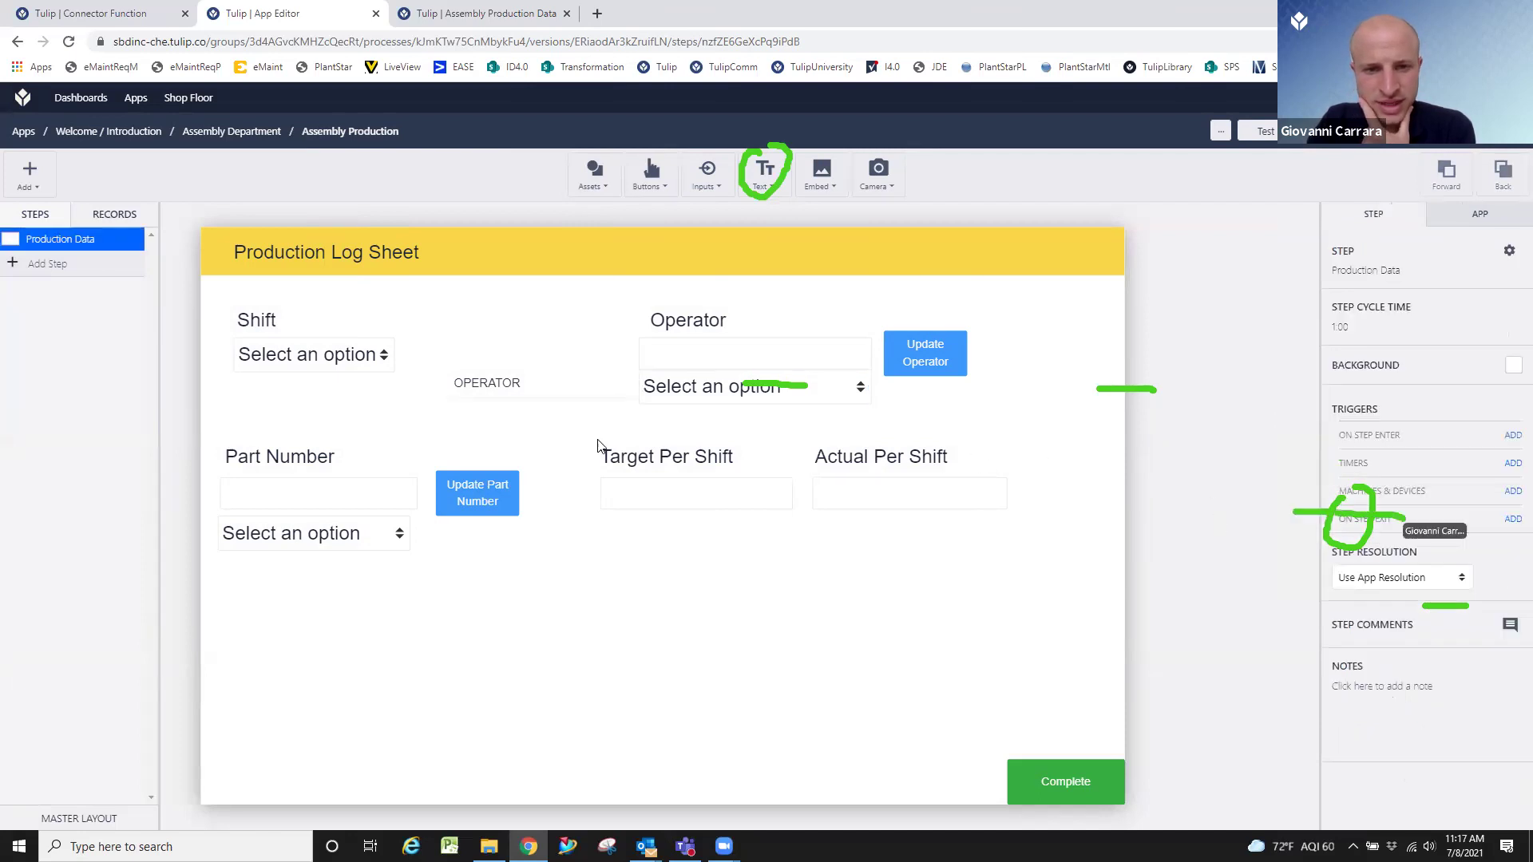
{"action": "left_click", "coordinate": [716, 398]}
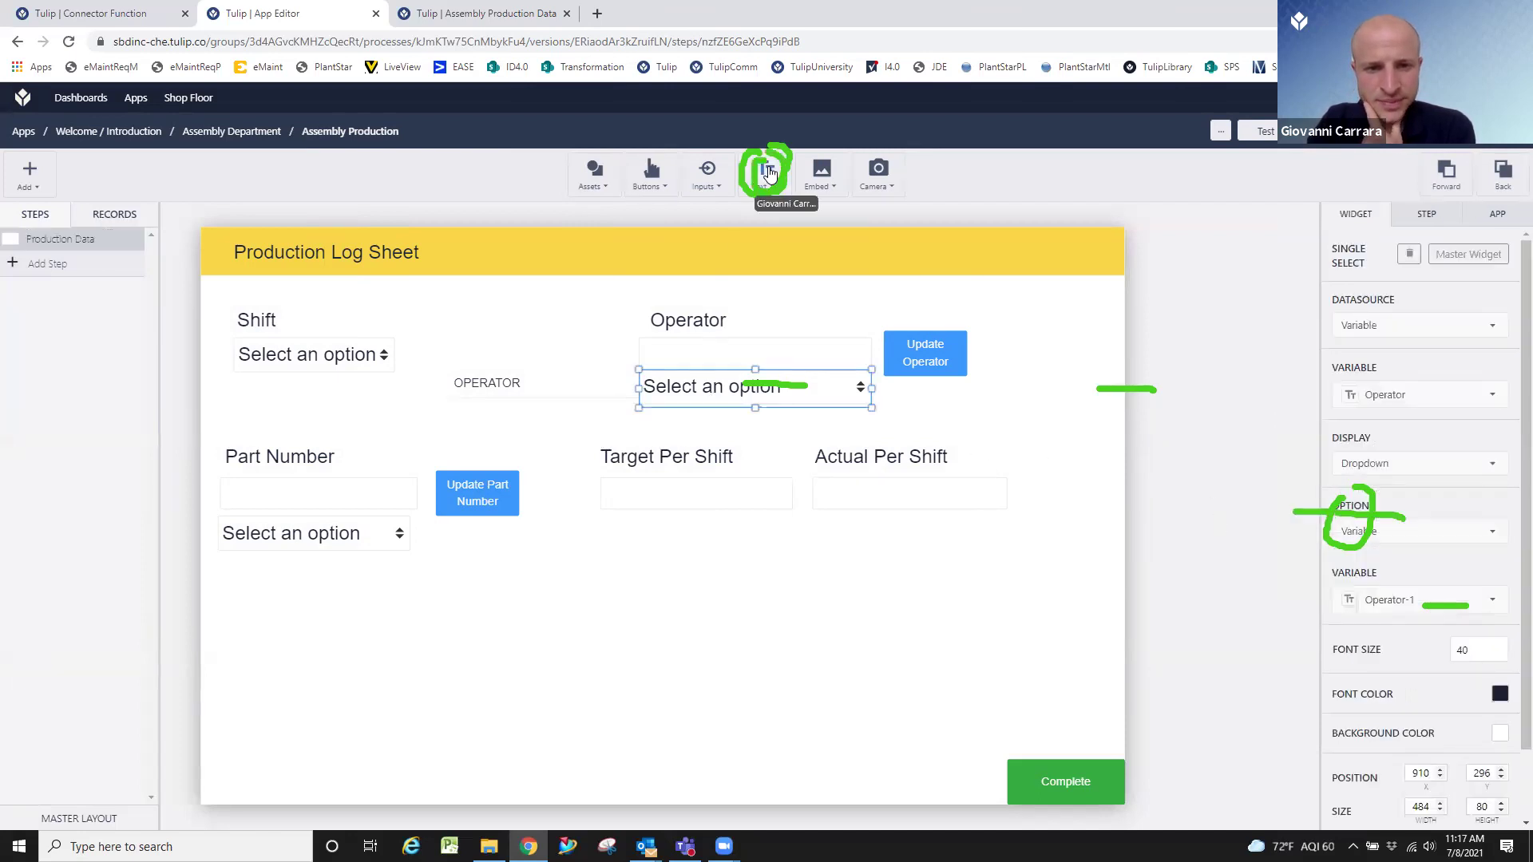
{"action": "left_click", "coordinate": [767, 177]}
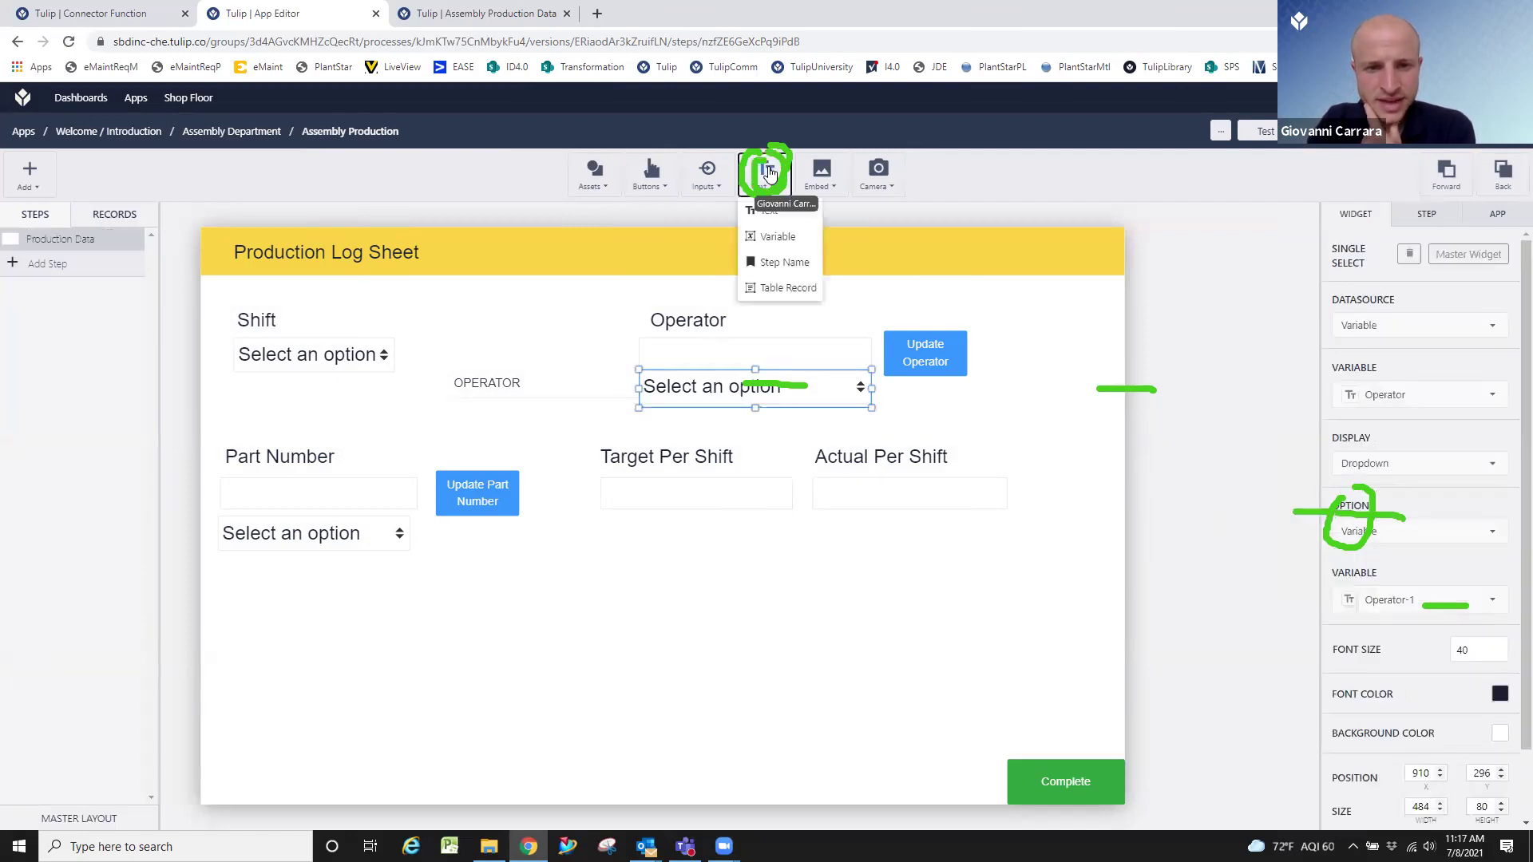
Add an enlarged Operator_Options variable display beside the Operator dropdown, then start a Test run.
{"action": "left_click", "coordinate": [774, 236]}
{"action": "left_click_drag", "start_coordinate": [770, 508], "coordinate": [1013, 423]}
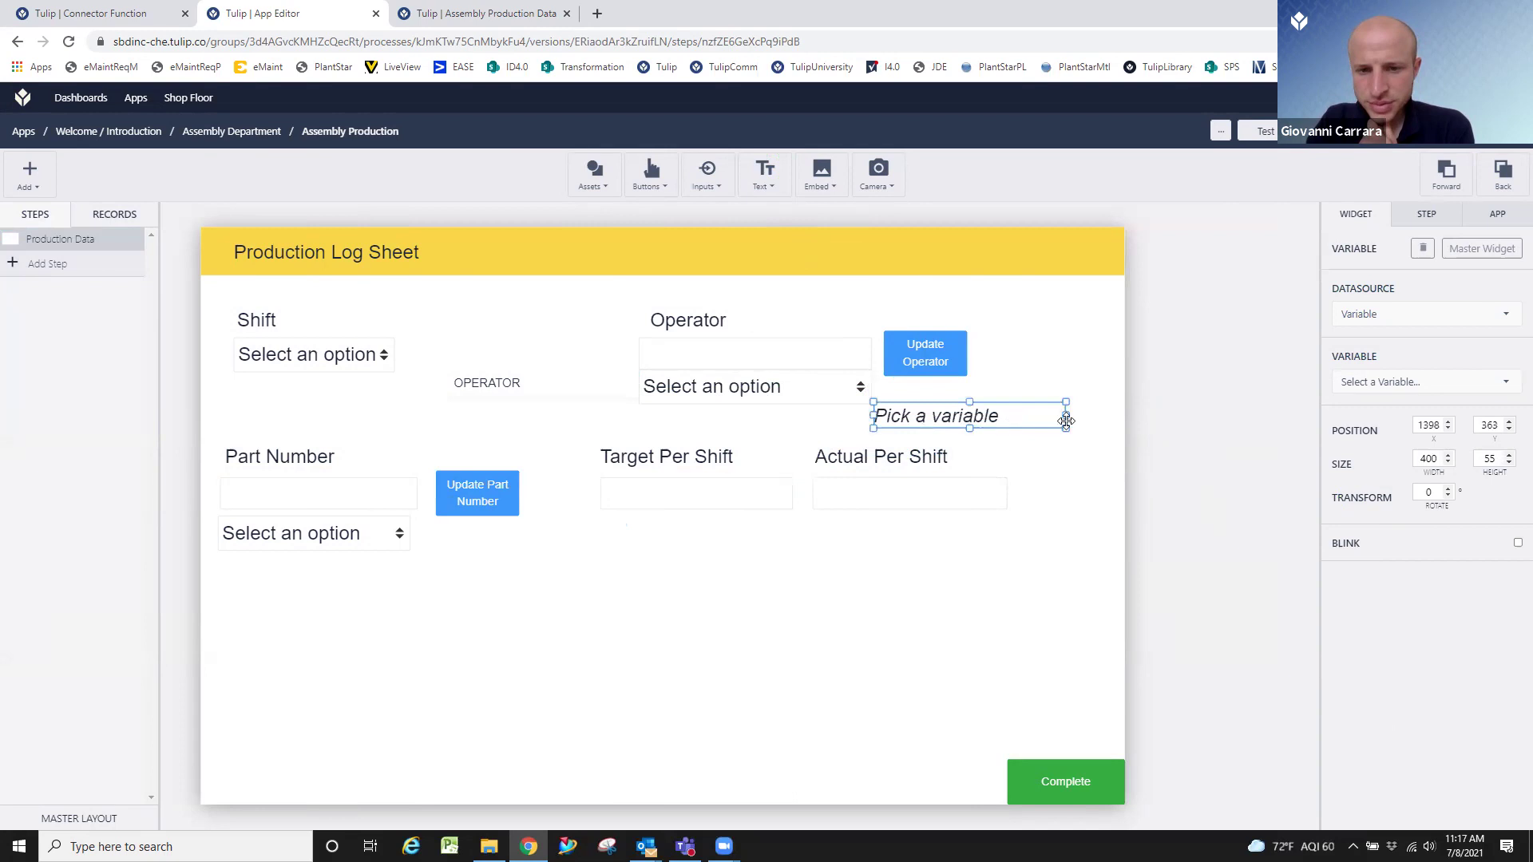
{"action": "left_click", "coordinate": [1367, 383]}
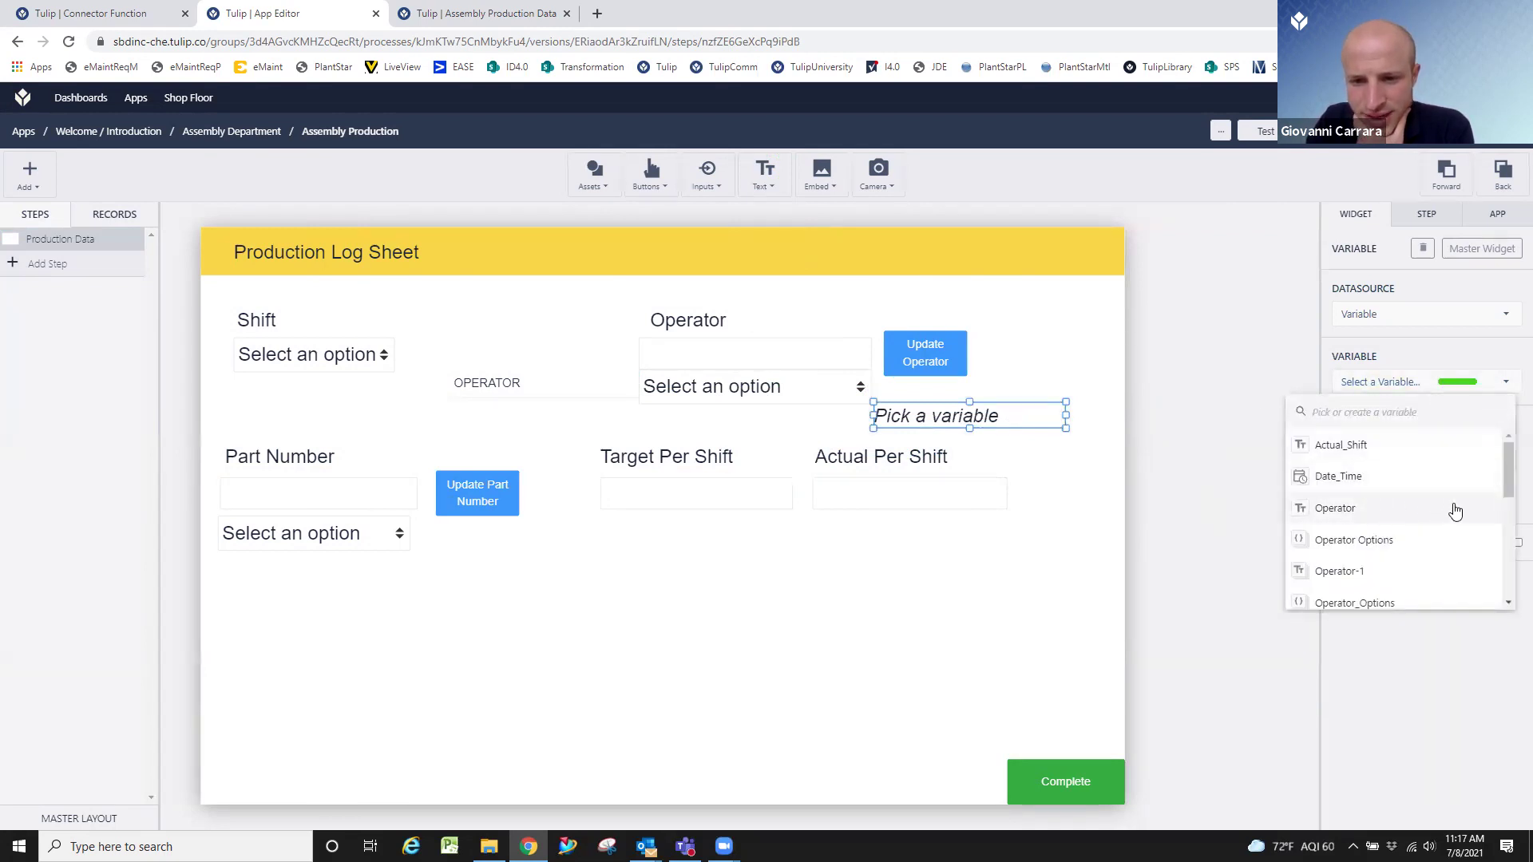
{"action": "scroll", "coordinate": [1454, 511], "scroll_direction": "down", "scroll_amount": 1}
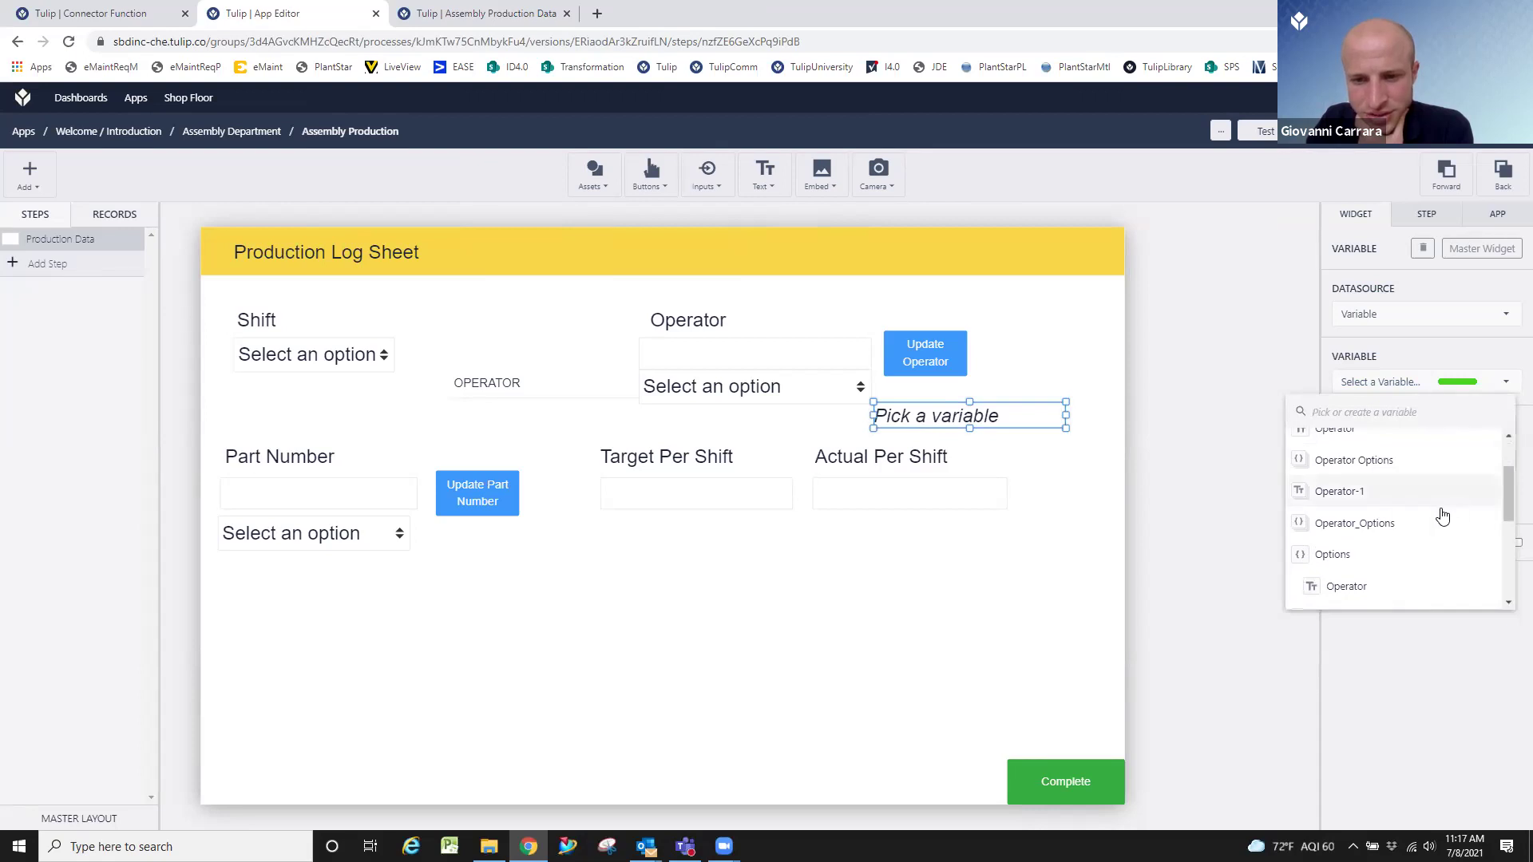
{"action": "left_click", "coordinate": [1427, 525]}
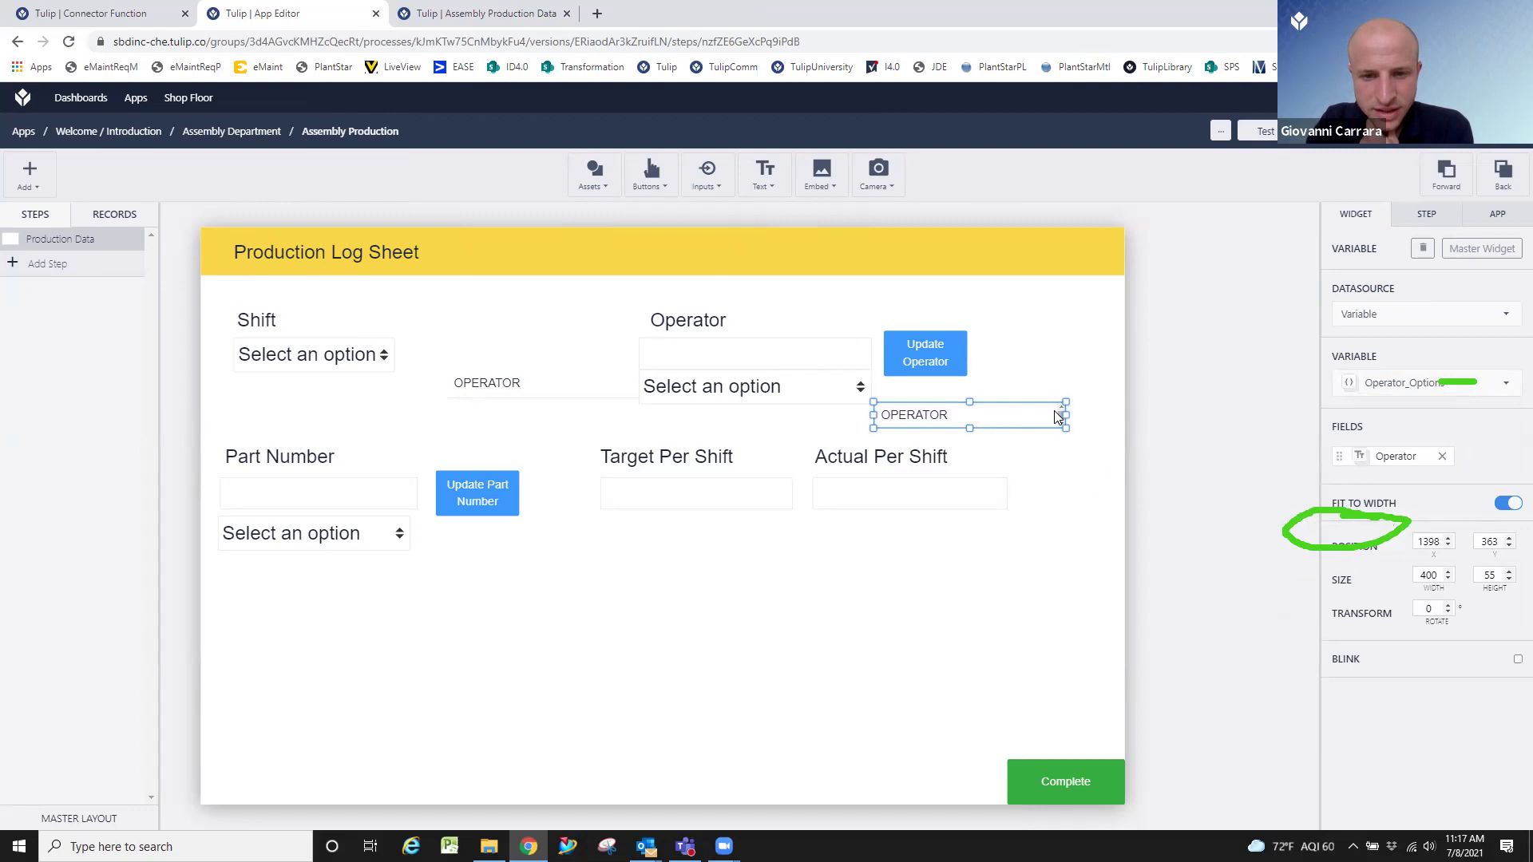
{"action": "mouse_move", "coordinate": [1066, 429]}
{"action": "left_mouse_down"}
{"action": "mouse_move", "coordinate": [1118, 461]}
{"action": "mouse_move", "coordinate": [1117, 489]}
{"action": "left_mouse_up"}
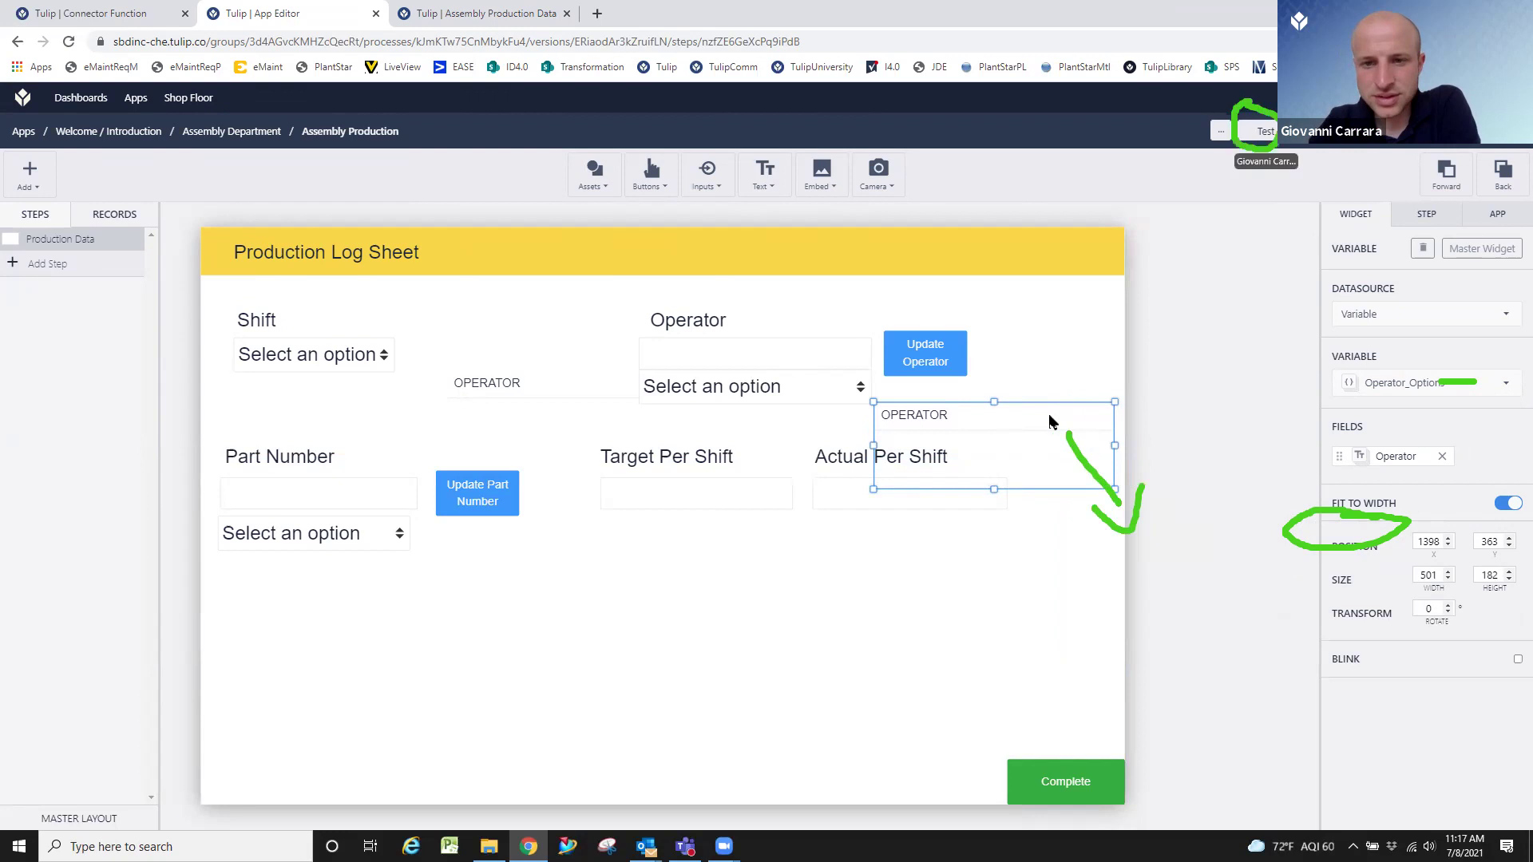
{"action": "left_click", "coordinate": [1264, 131]}
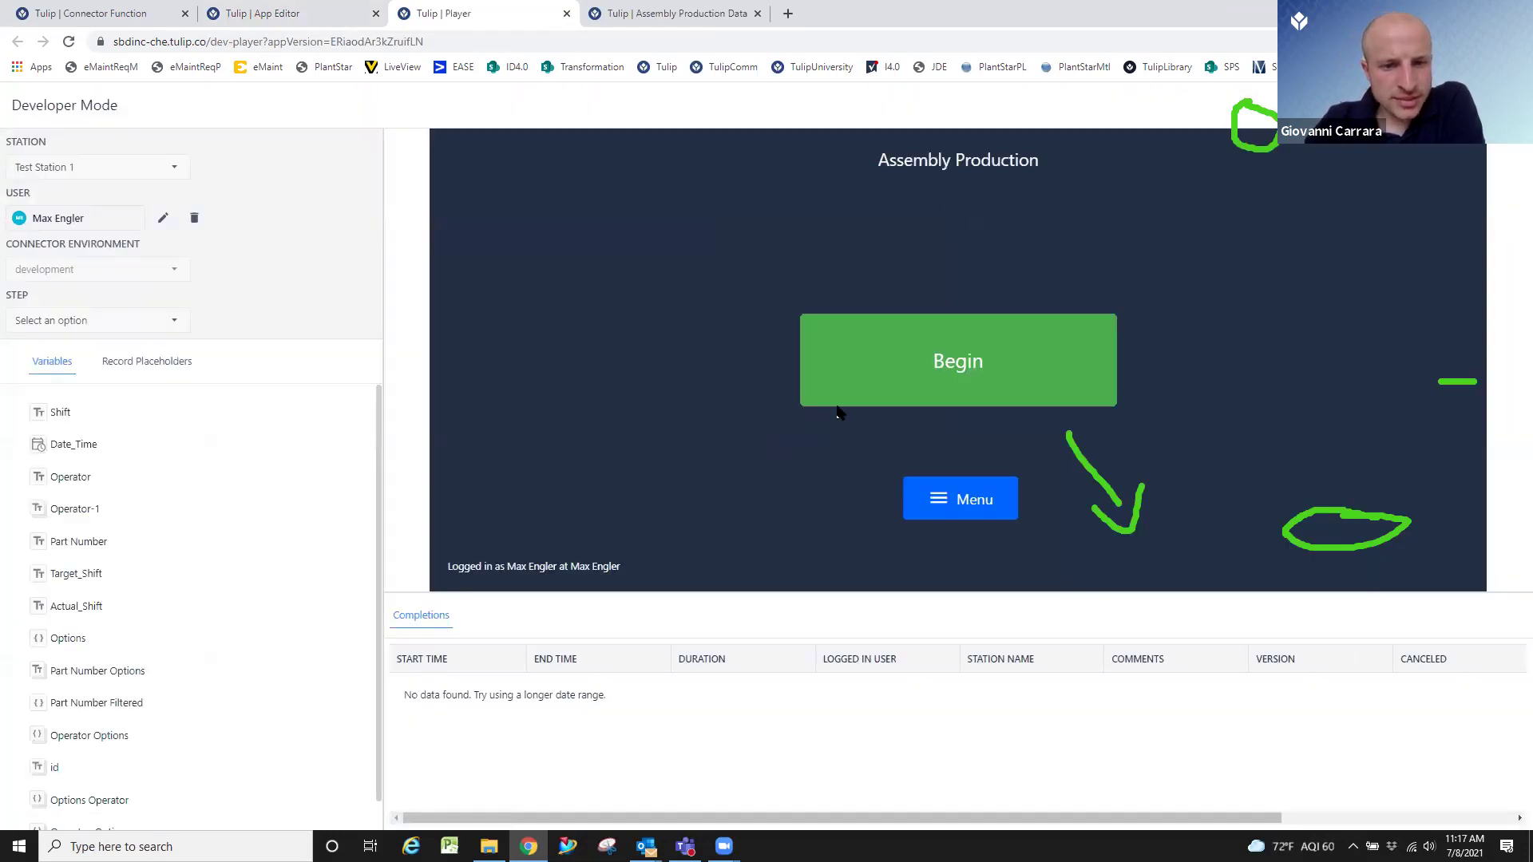
Begin the app in Player and confirm the Operator dropdown starts with no options.
{"action": "left_click", "coordinate": [880, 339]}
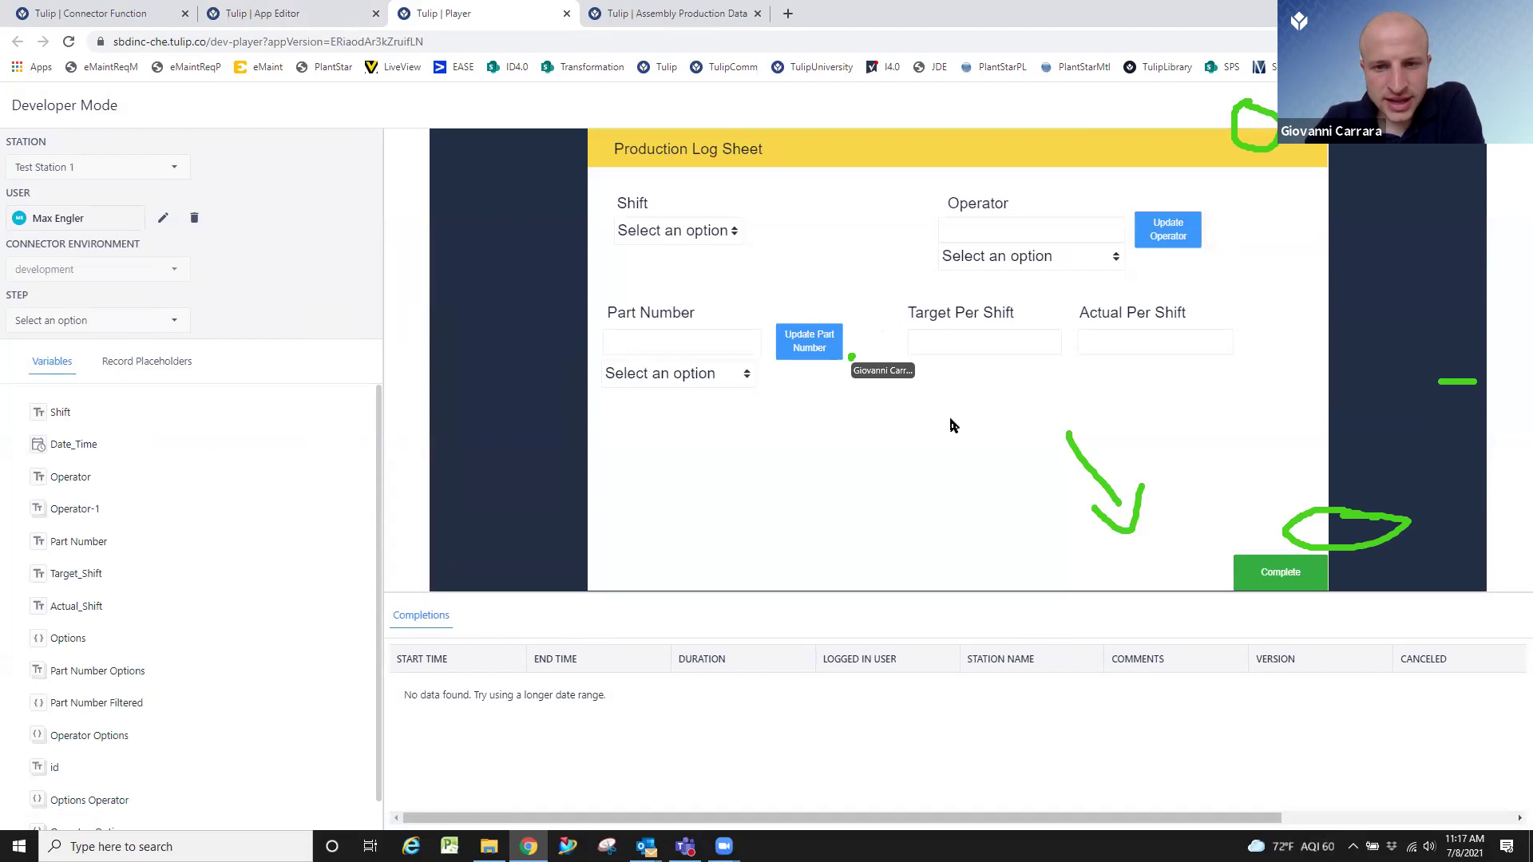
{"action": "left_click", "coordinate": [1070, 257]}
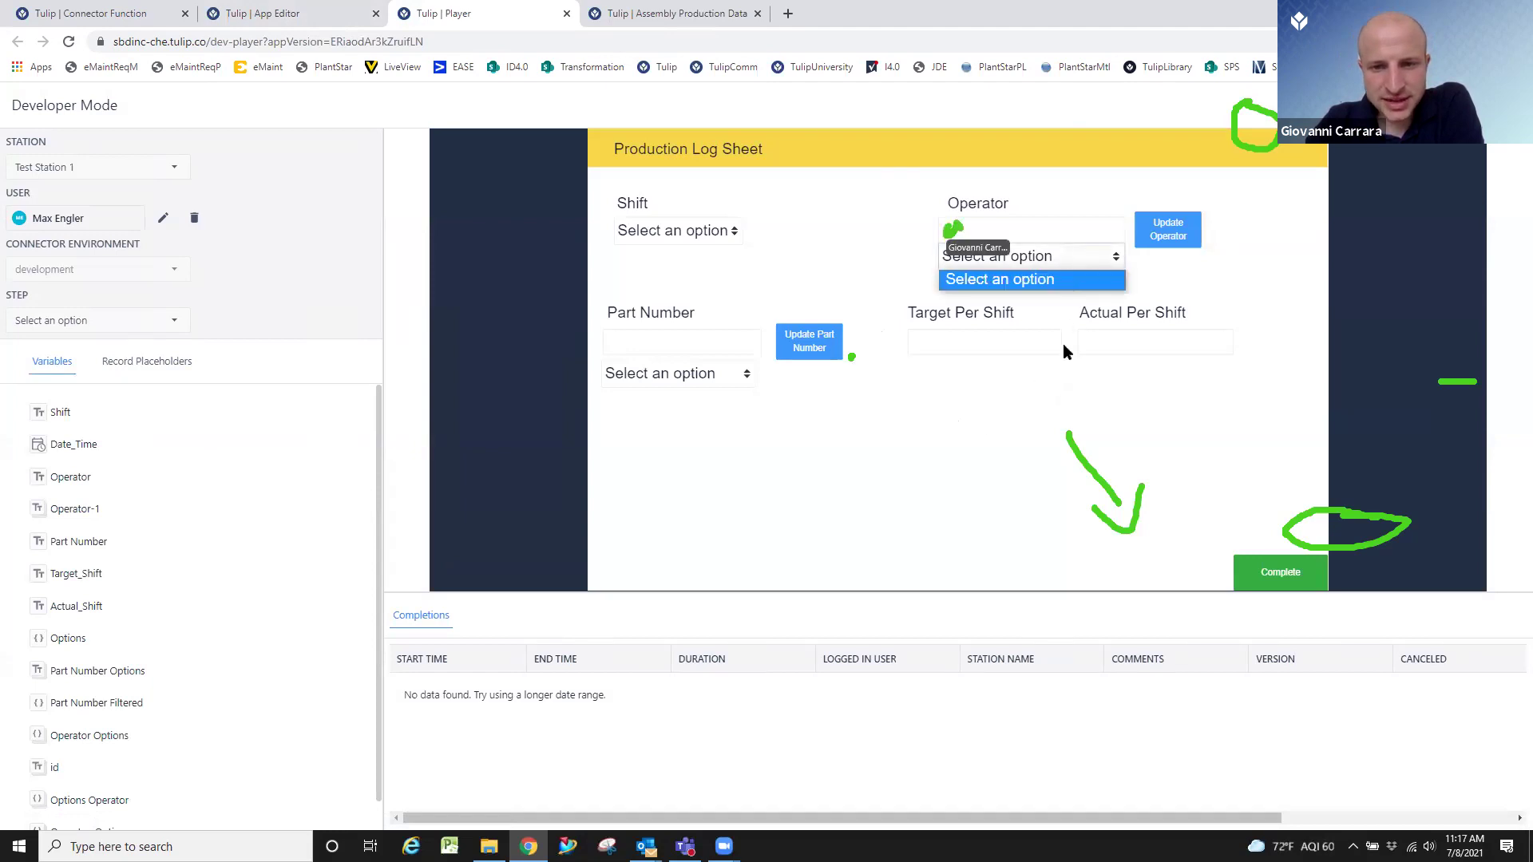
{"action": "left_click", "coordinate": [1077, 222]}
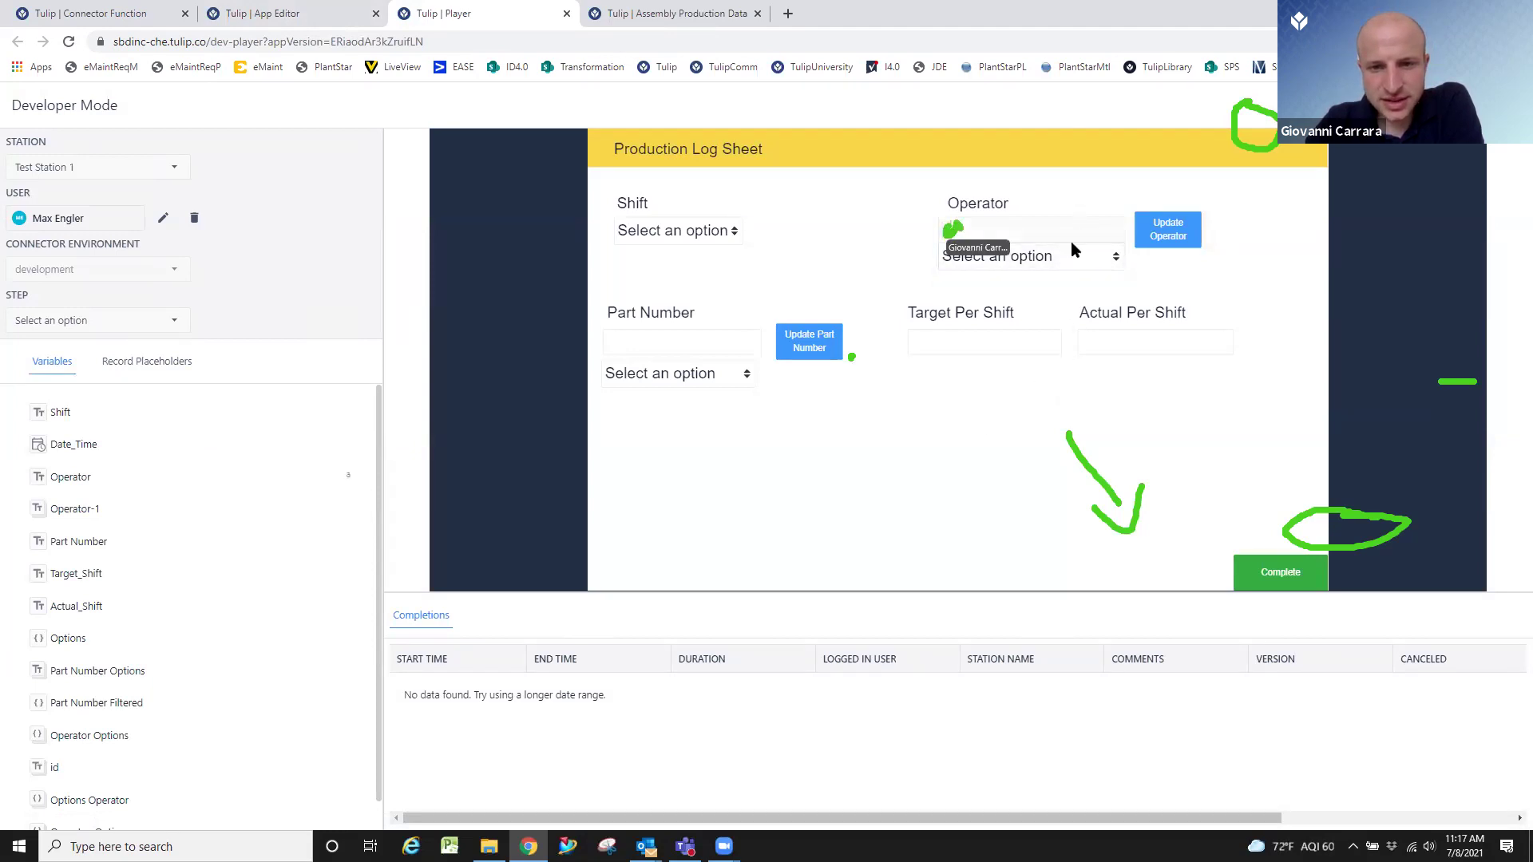
{"action": "left_click", "coordinate": [1071, 261]}
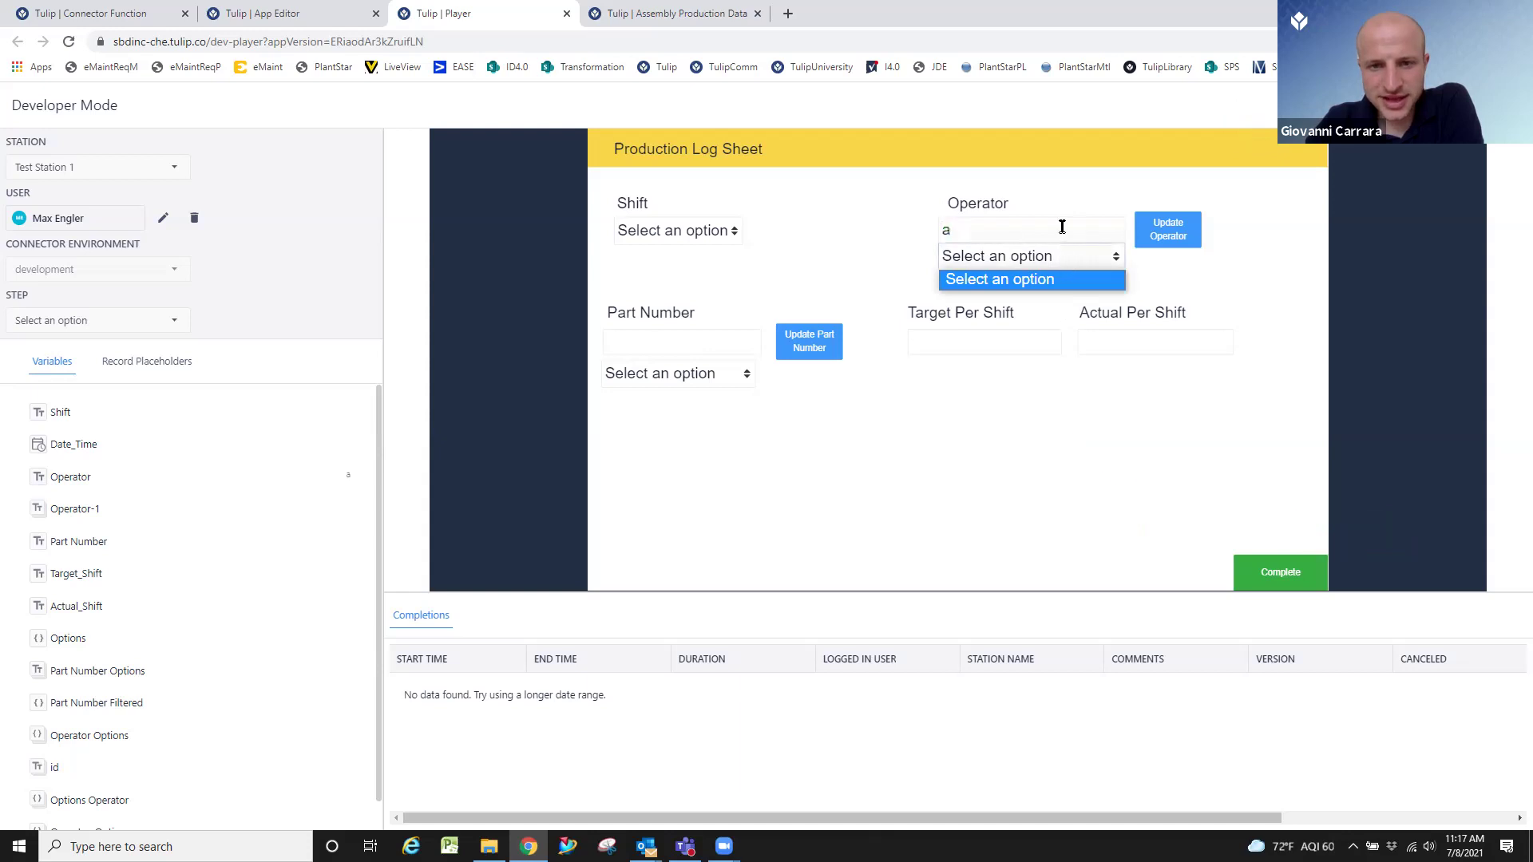
{"action": "left_click", "coordinate": [1074, 226]}
Fetch operators matching 'a' with Update Operator and confirm the dropdown stays empty.
{"action": "left_click", "coordinate": [1170, 231]}
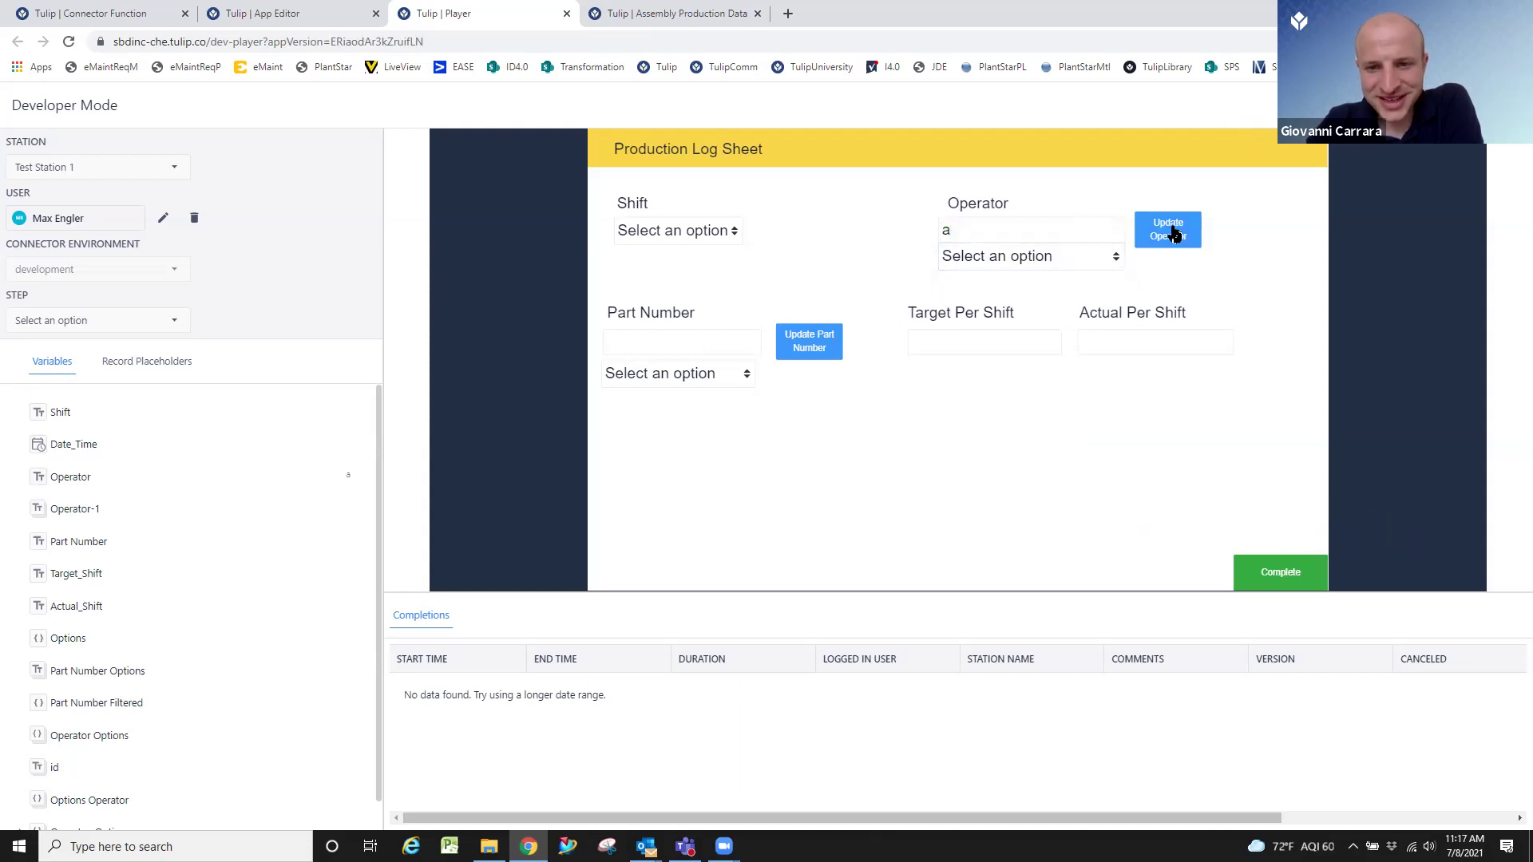
{"action": "left_click", "coordinate": [1093, 257]}
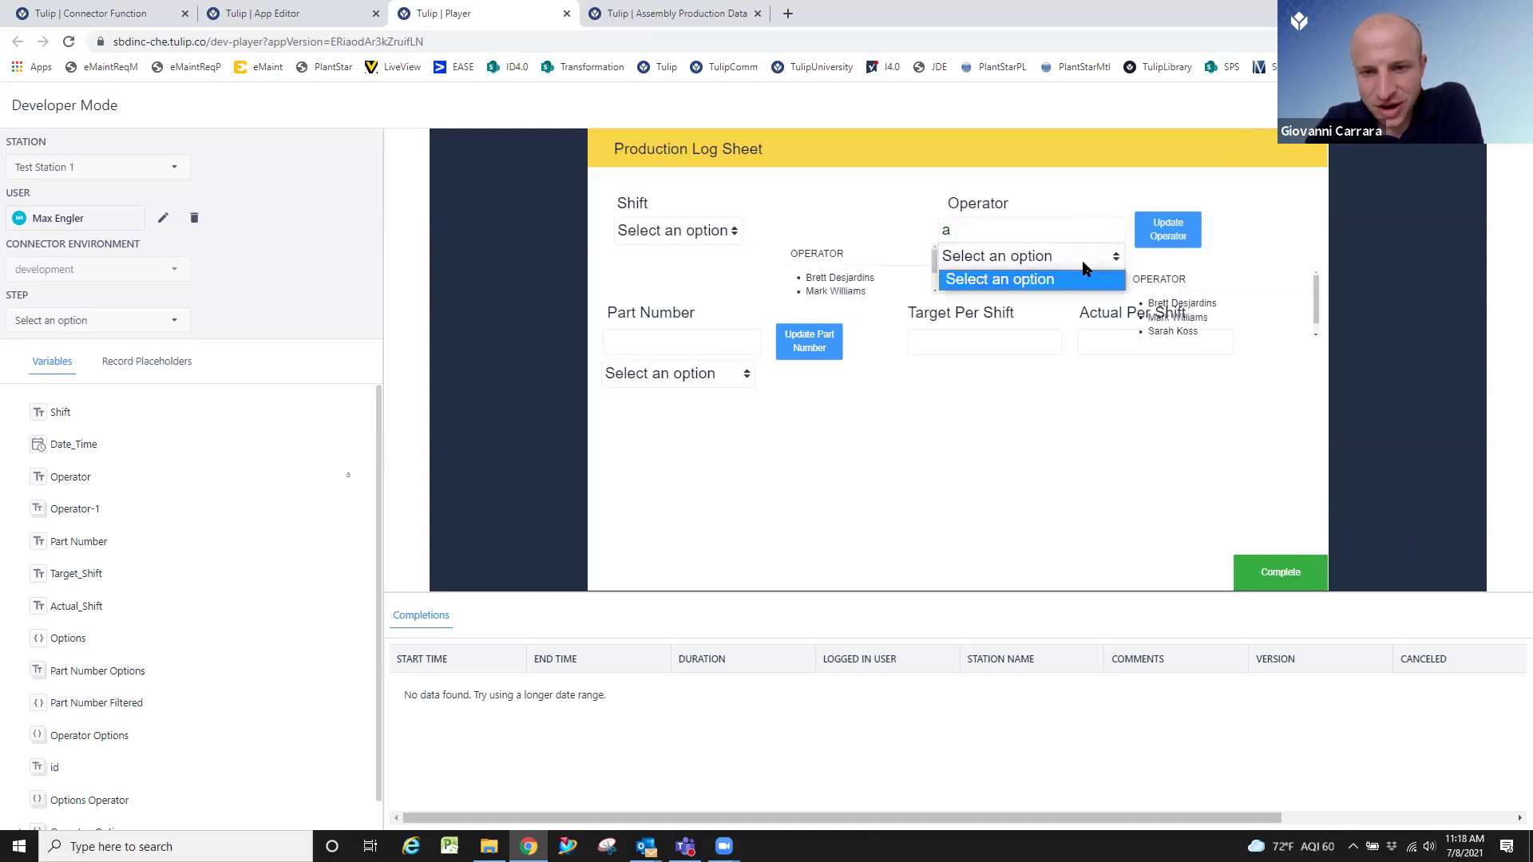
{"action": "left_click", "coordinate": [1067, 390]}
{"action": "left_click", "coordinate": [1047, 255]}
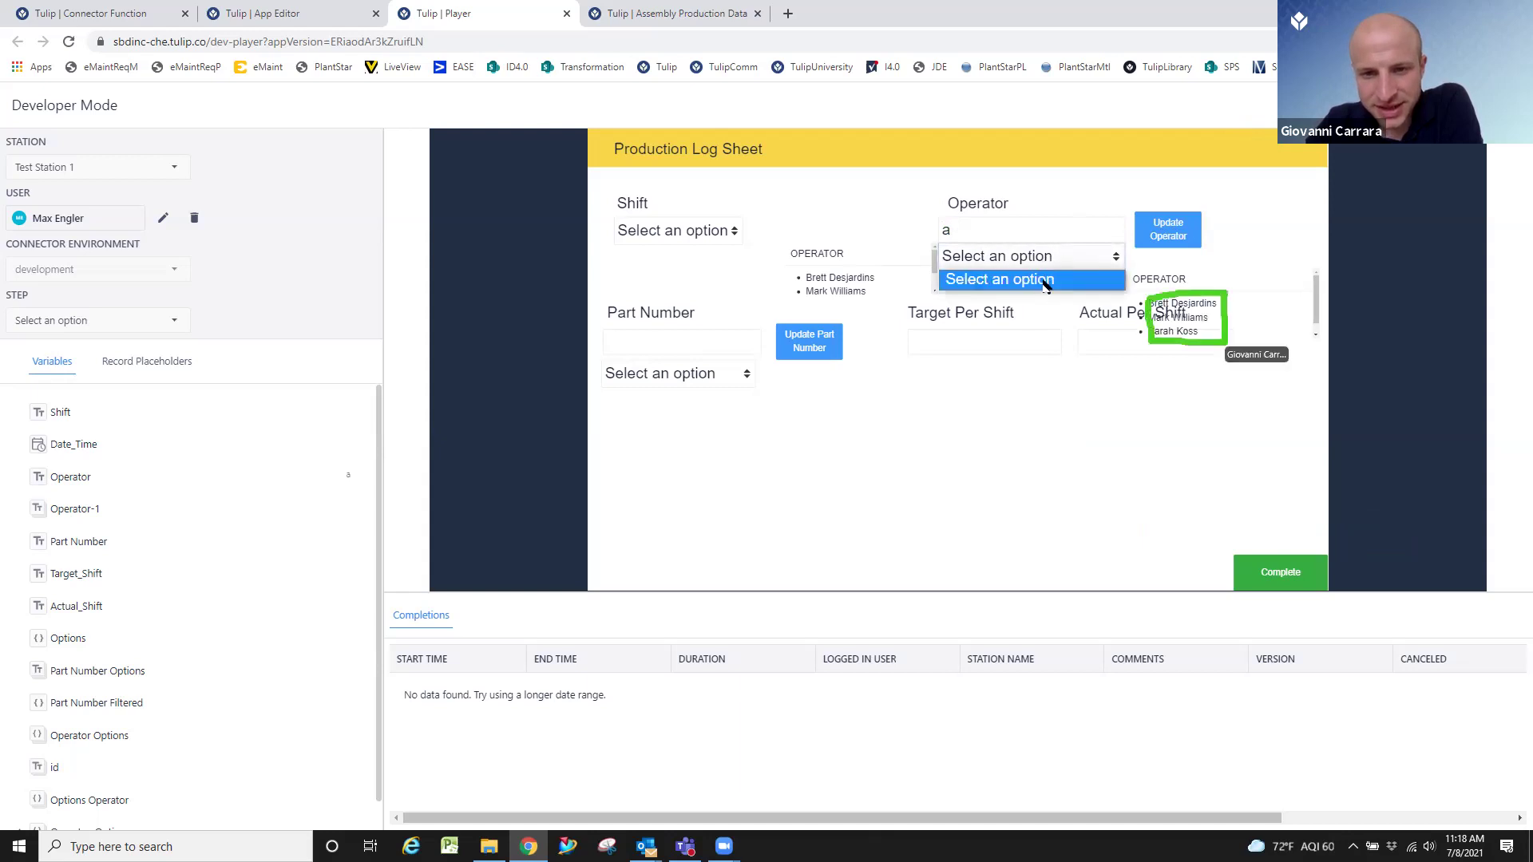
{"action": "left_click", "coordinate": [1030, 385]}
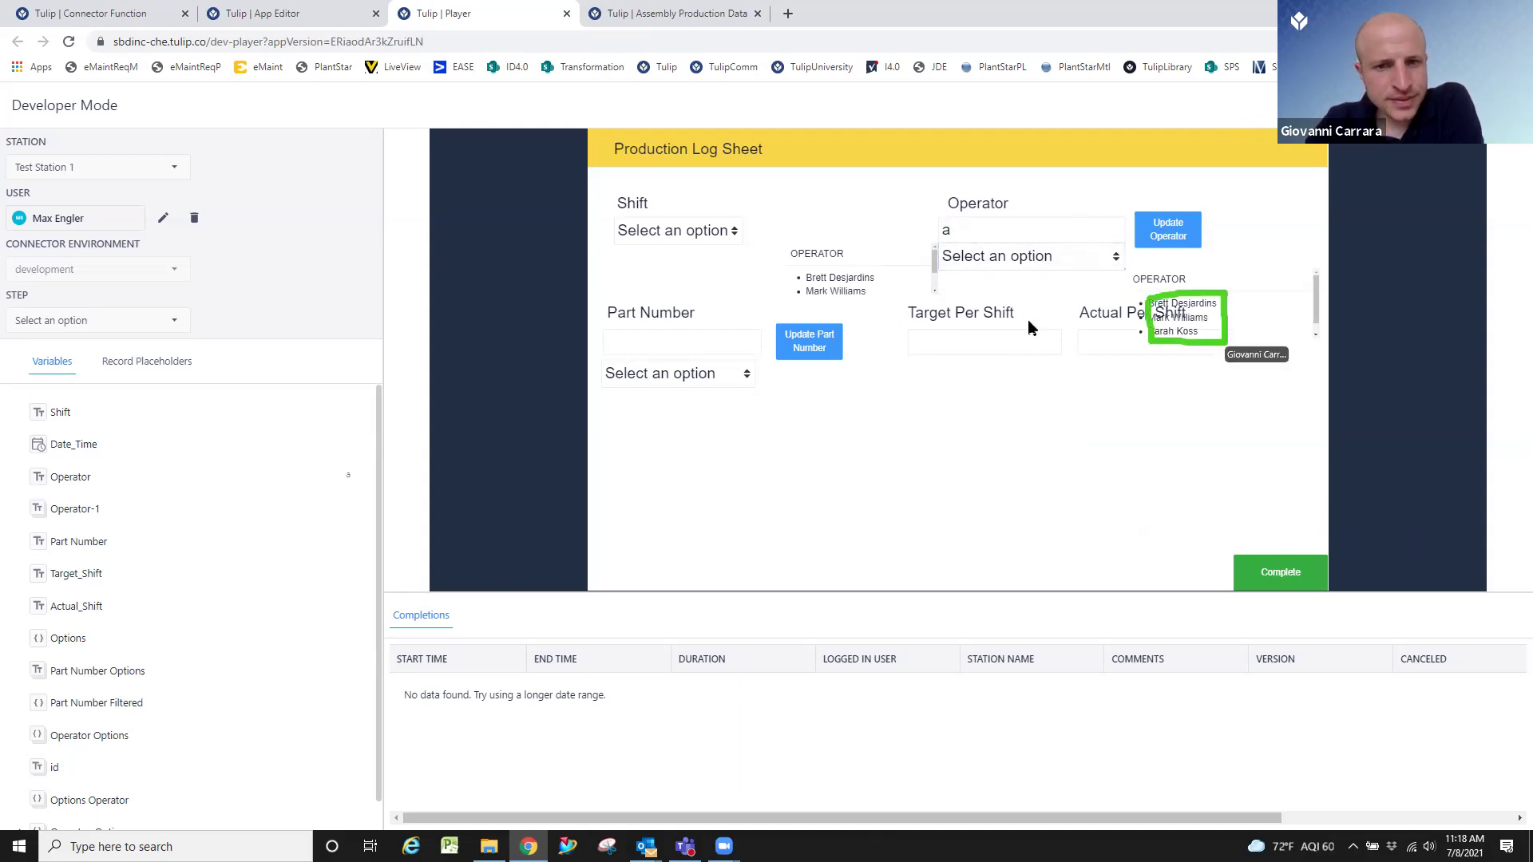
{"action": "left_click", "coordinate": [1046, 237]}
{"action": "left_click", "coordinate": [1054, 256]}
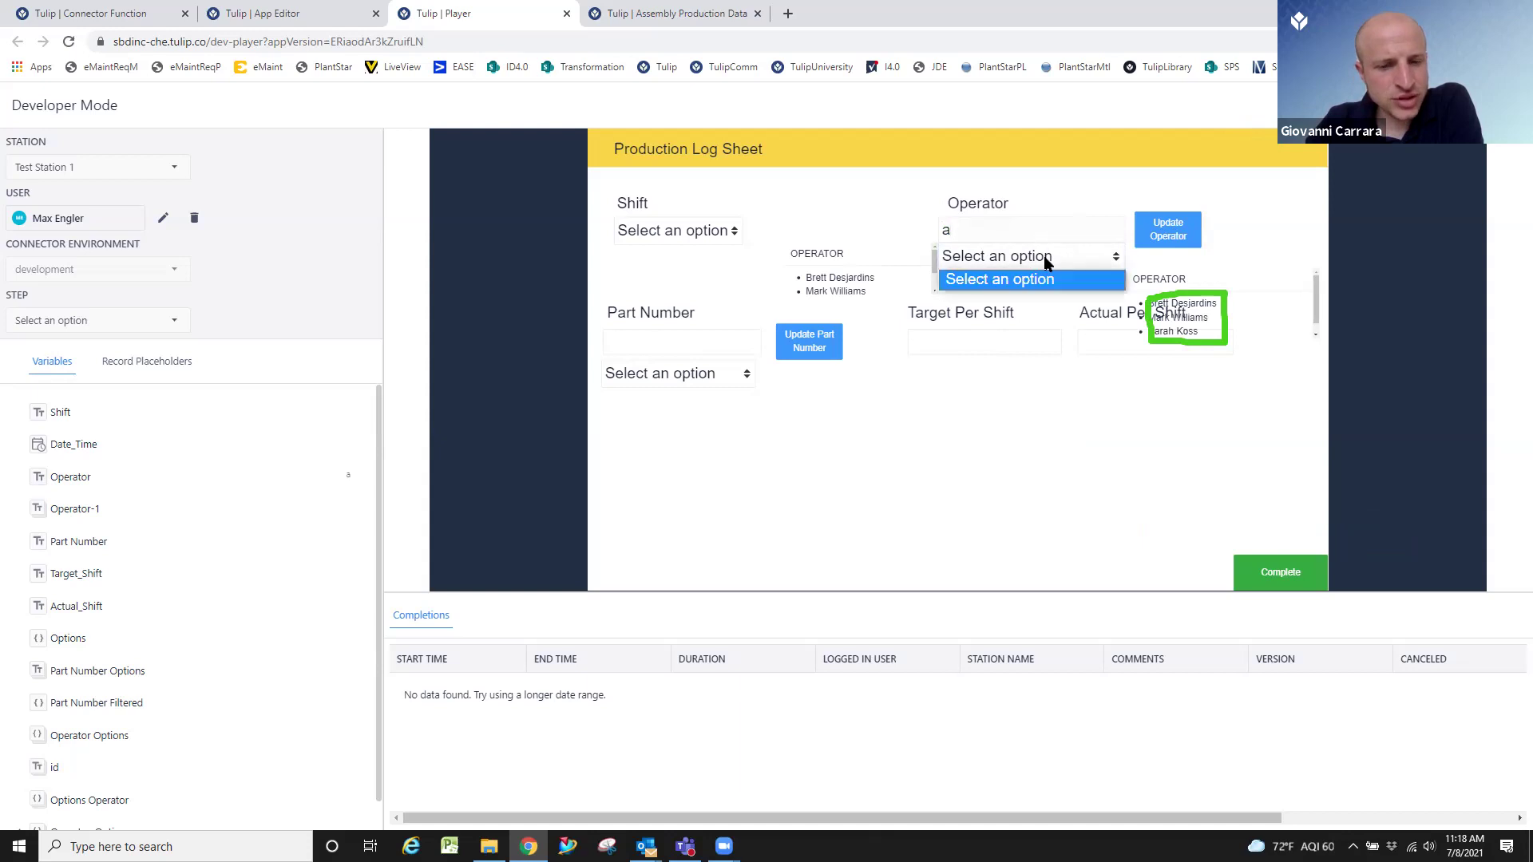
{"action": "left_click", "coordinate": [1064, 234]}
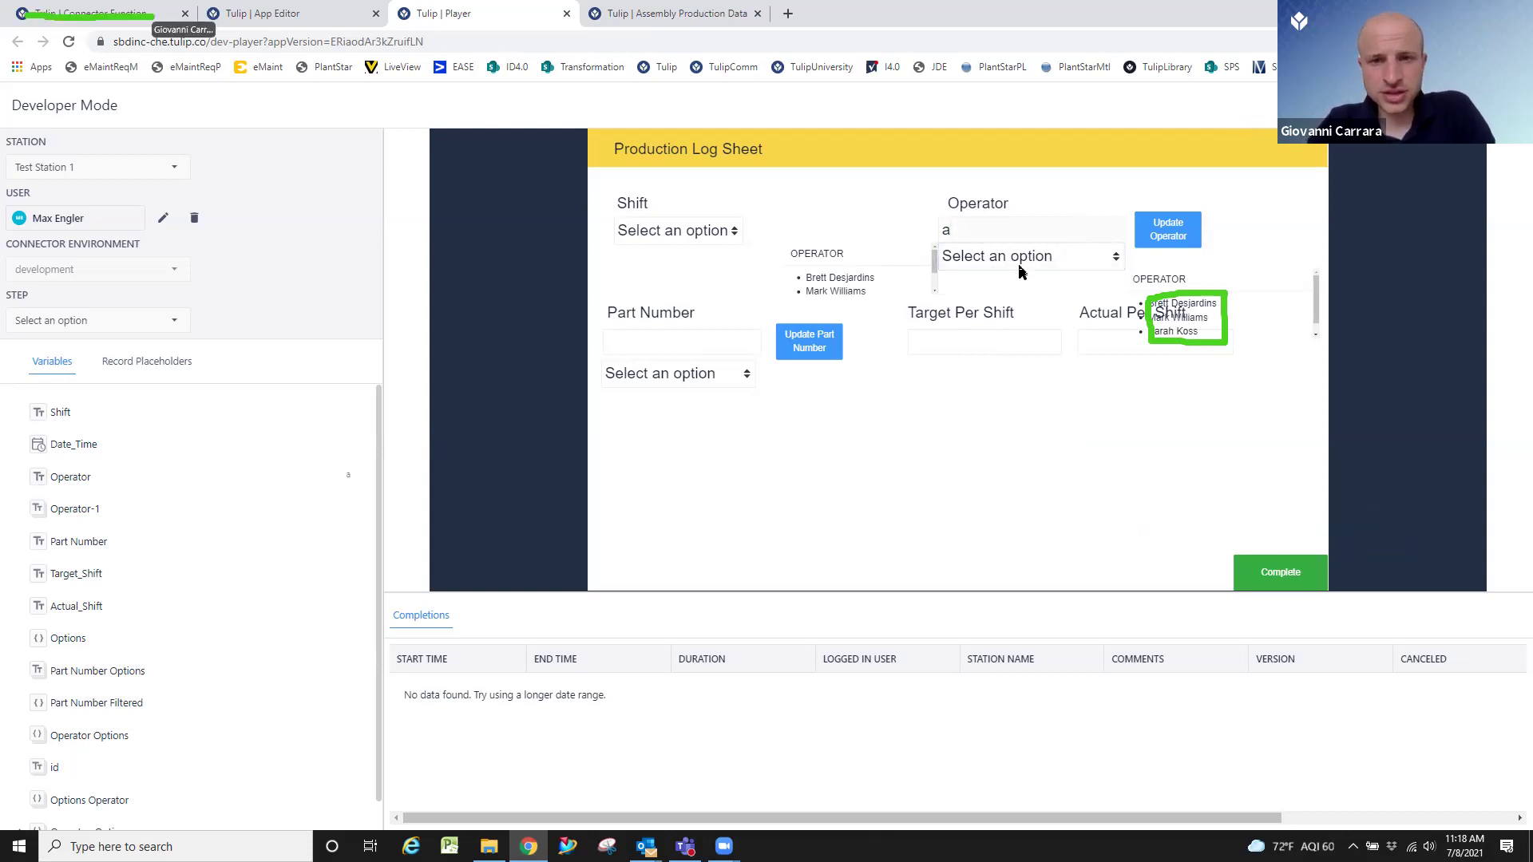
Check the [GET] Records with filters (Operators) output listing three operators, then go back to the editor.
{"action": "left_click", "coordinate": [58, 22]}
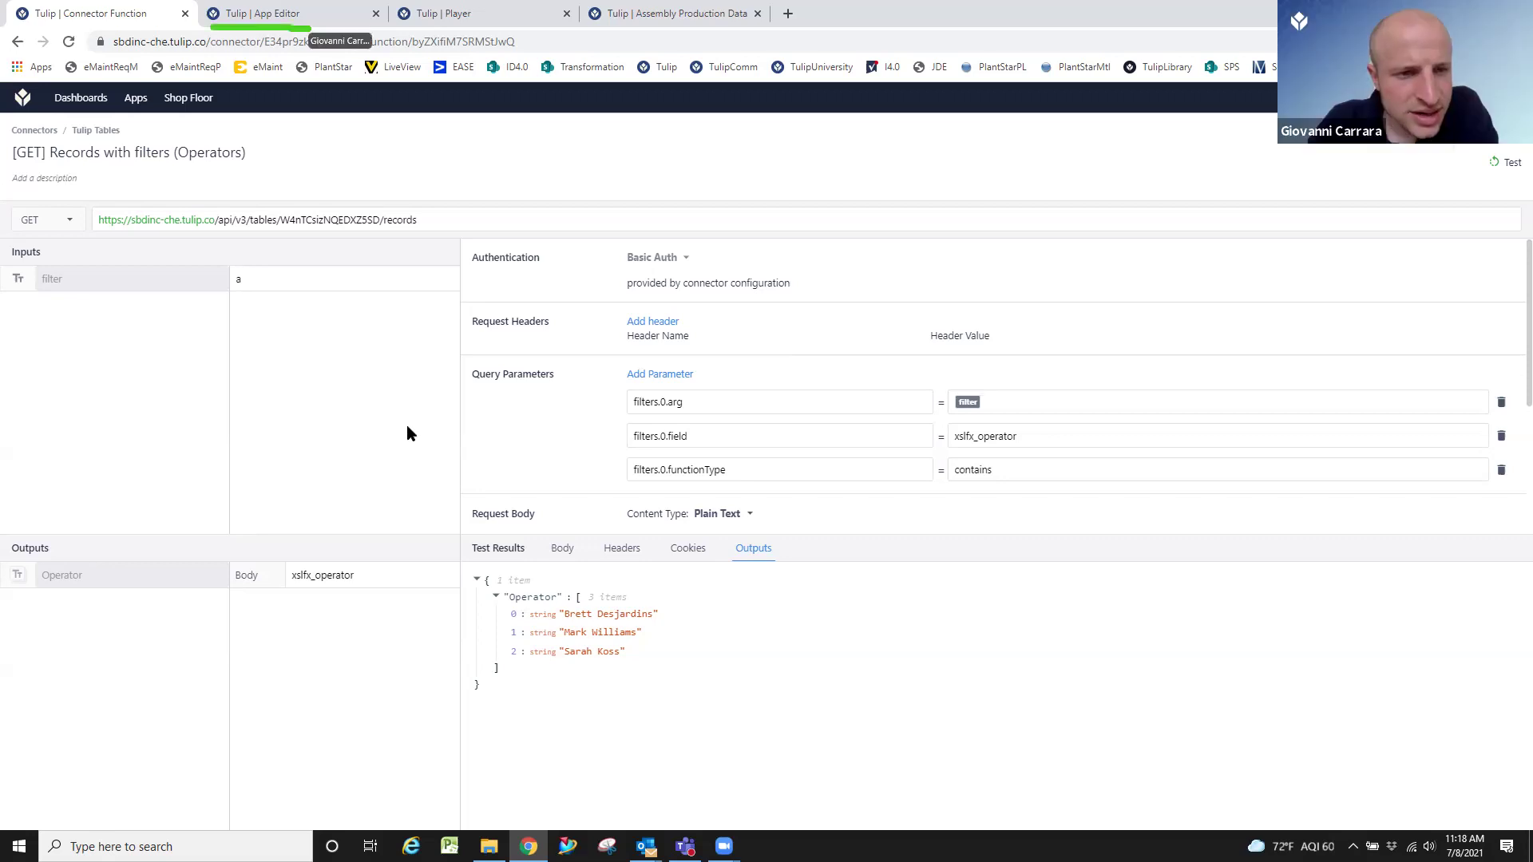
{"action": "left_click", "coordinate": [297, 14]}
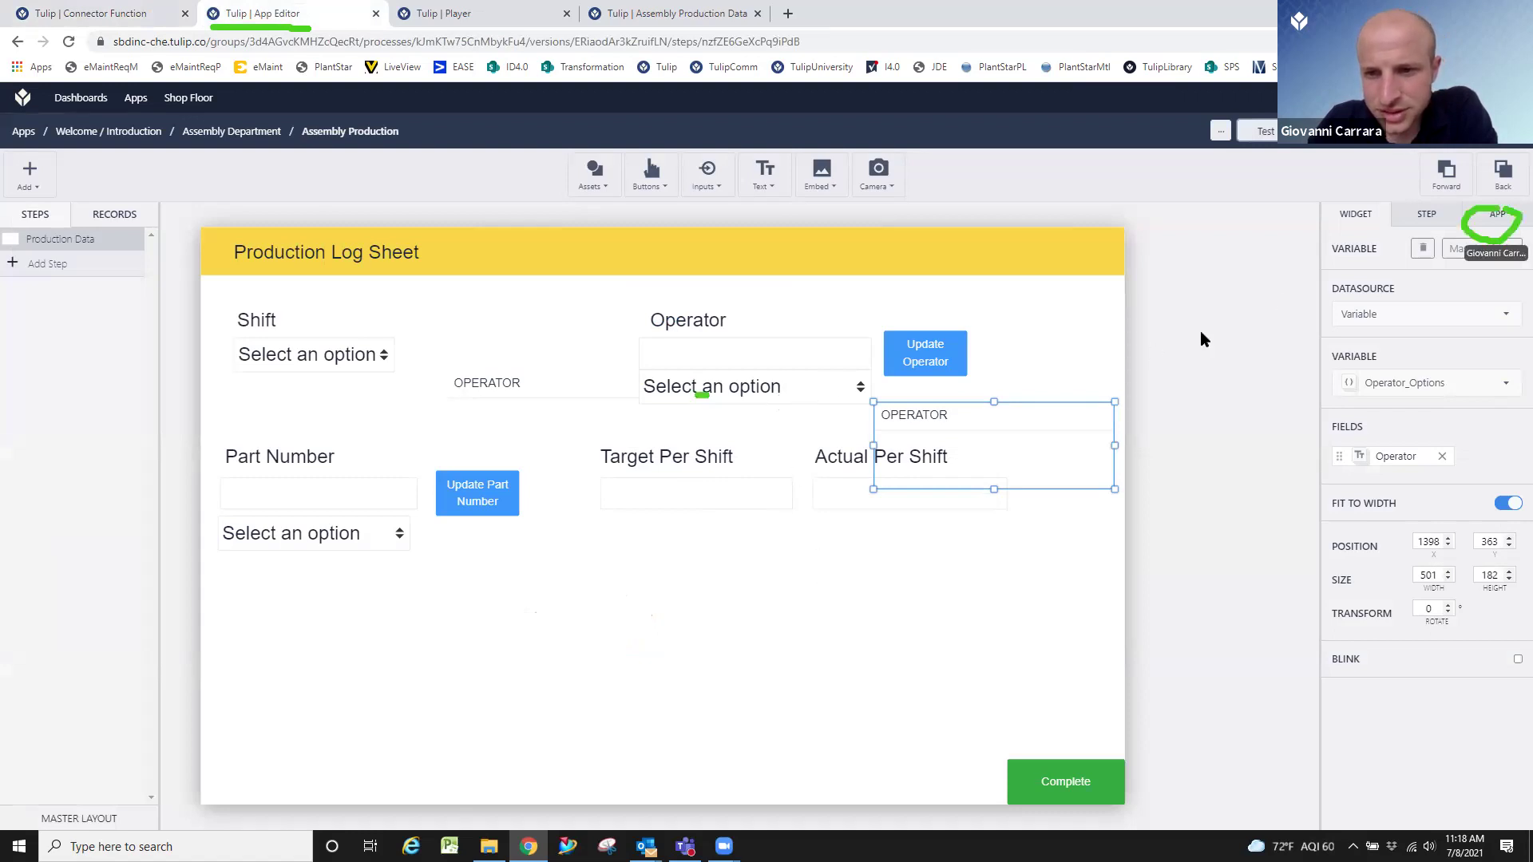
Review the app variables under the APP tab, then list the Operator dropdown's Options Variable choices.
{"action": "left_click", "coordinate": [1500, 219]}
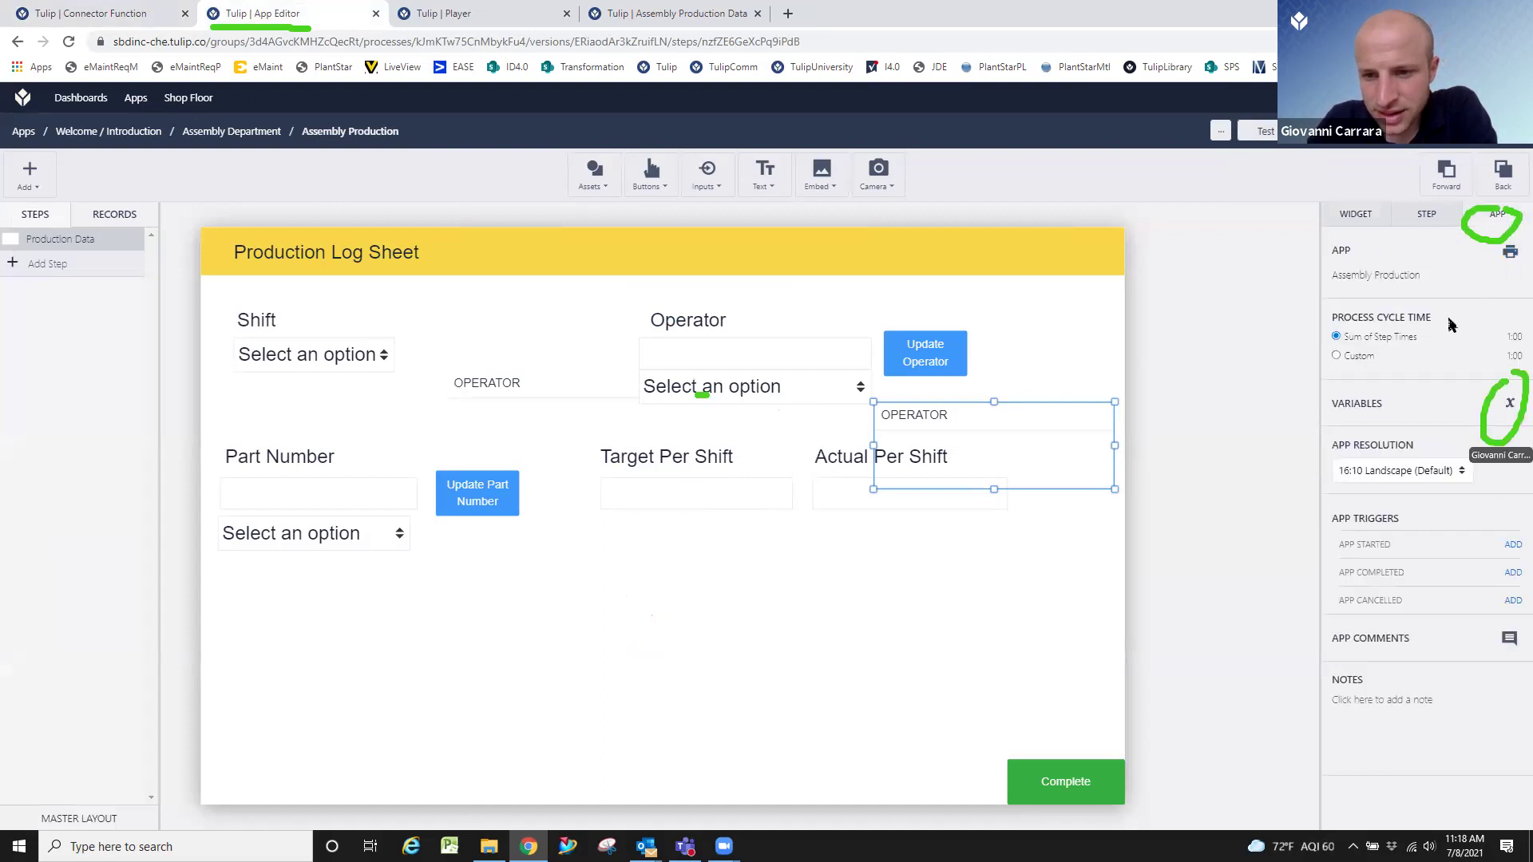
{"action": "left_click", "coordinate": [1509, 403]}
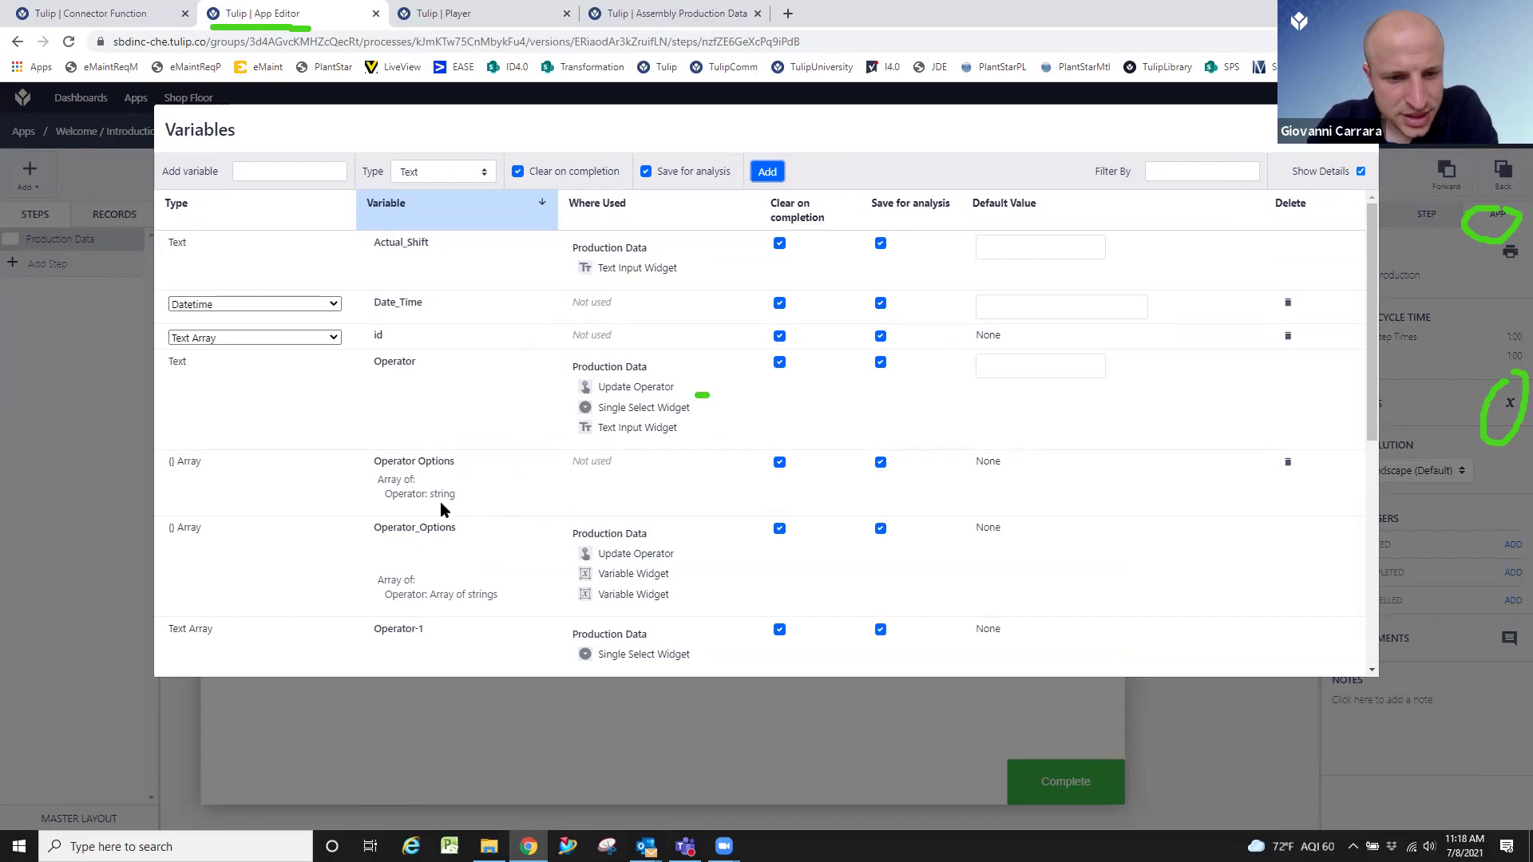
{"action": "left_click_drag", "start_coordinate": [368, 471], "coordinate": [479, 511]}
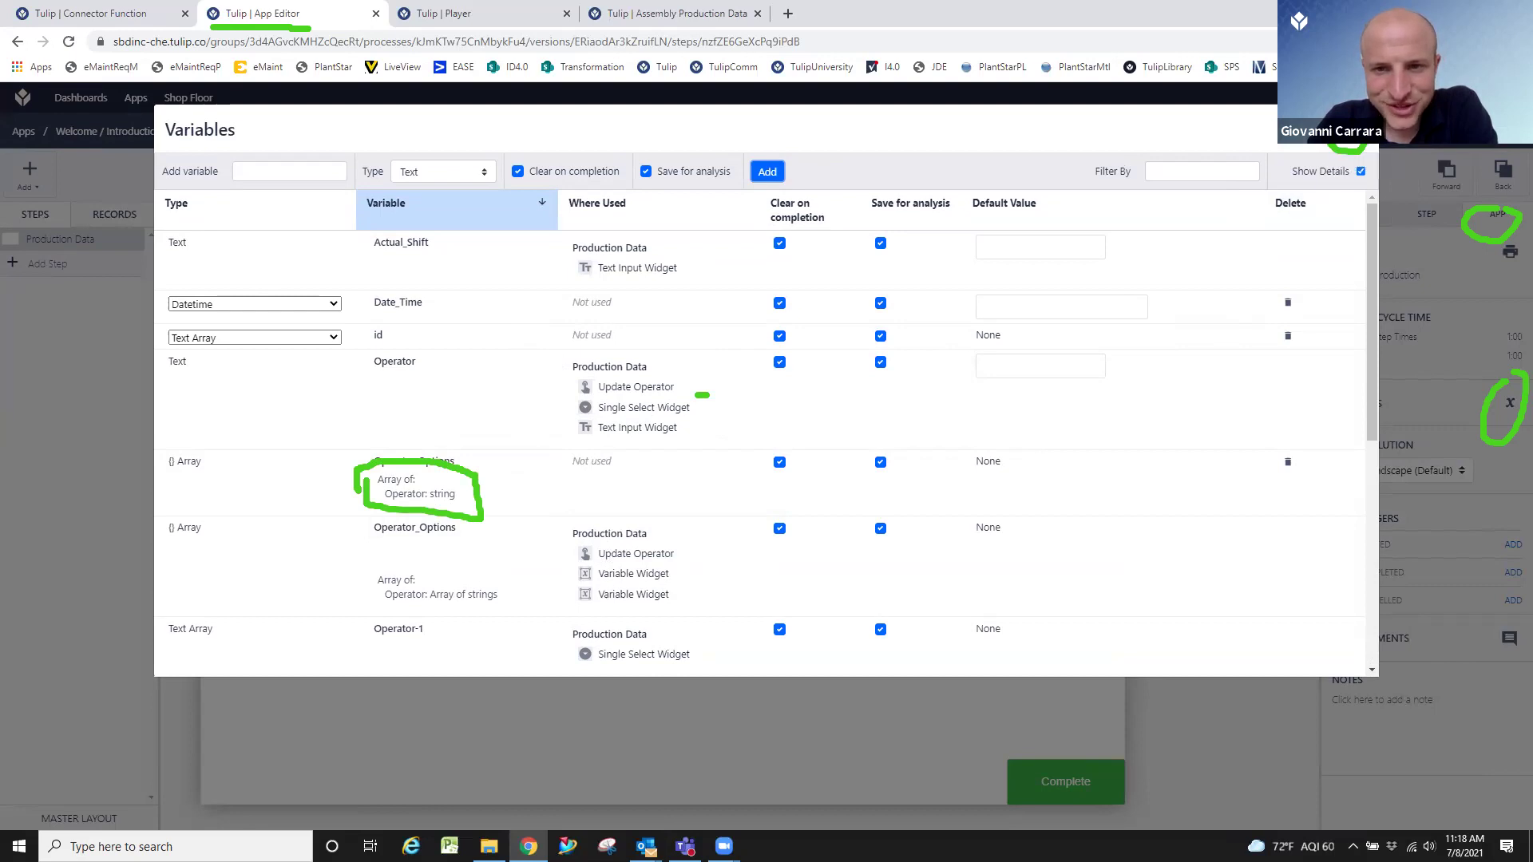
{"action": "left_click", "coordinate": [1353, 130]}
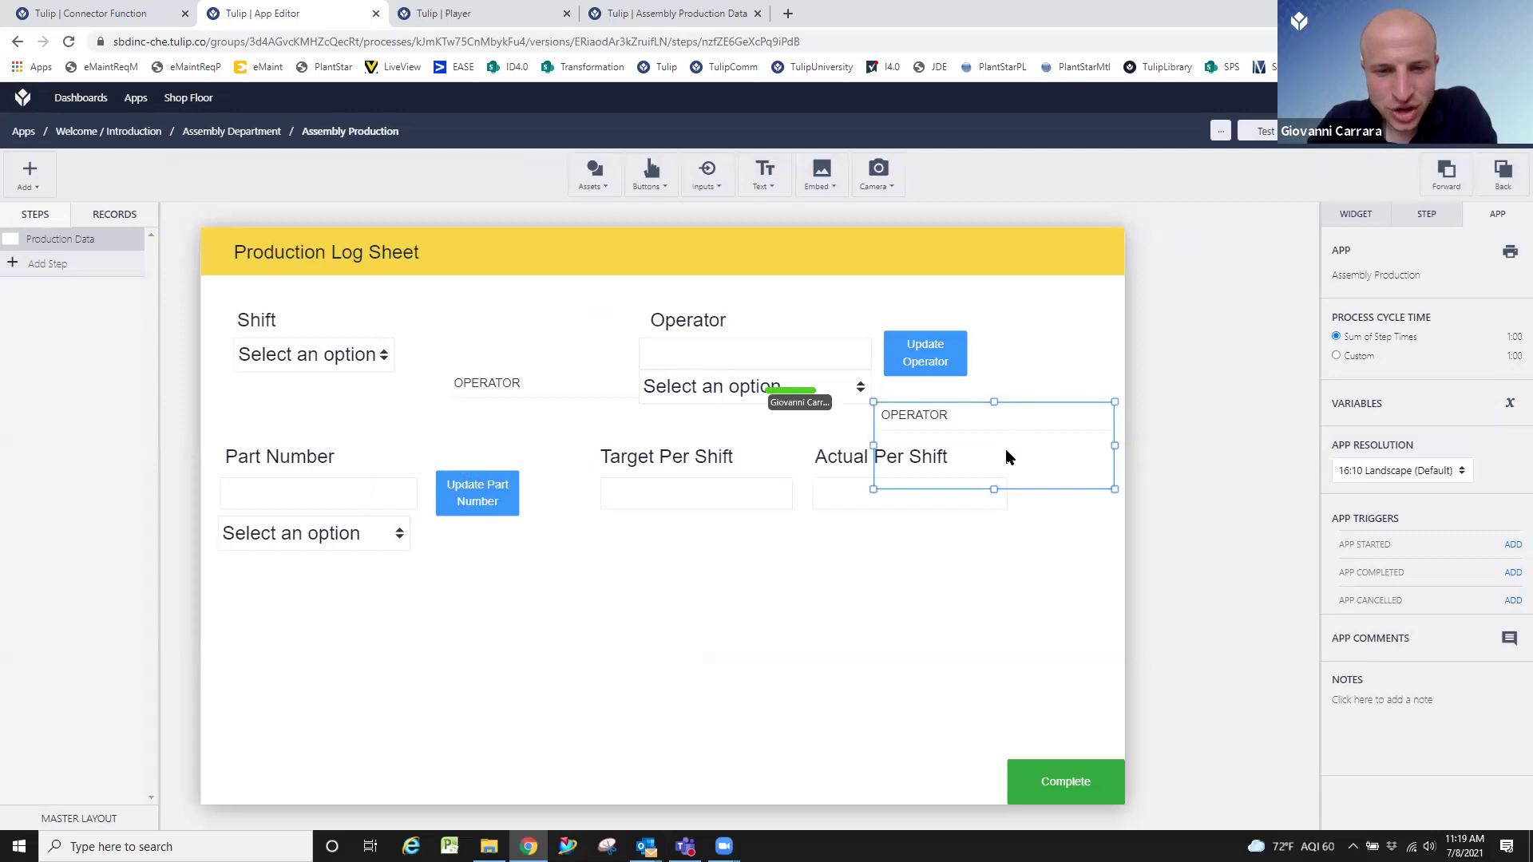
{"action": "left_click", "coordinate": [815, 394]}
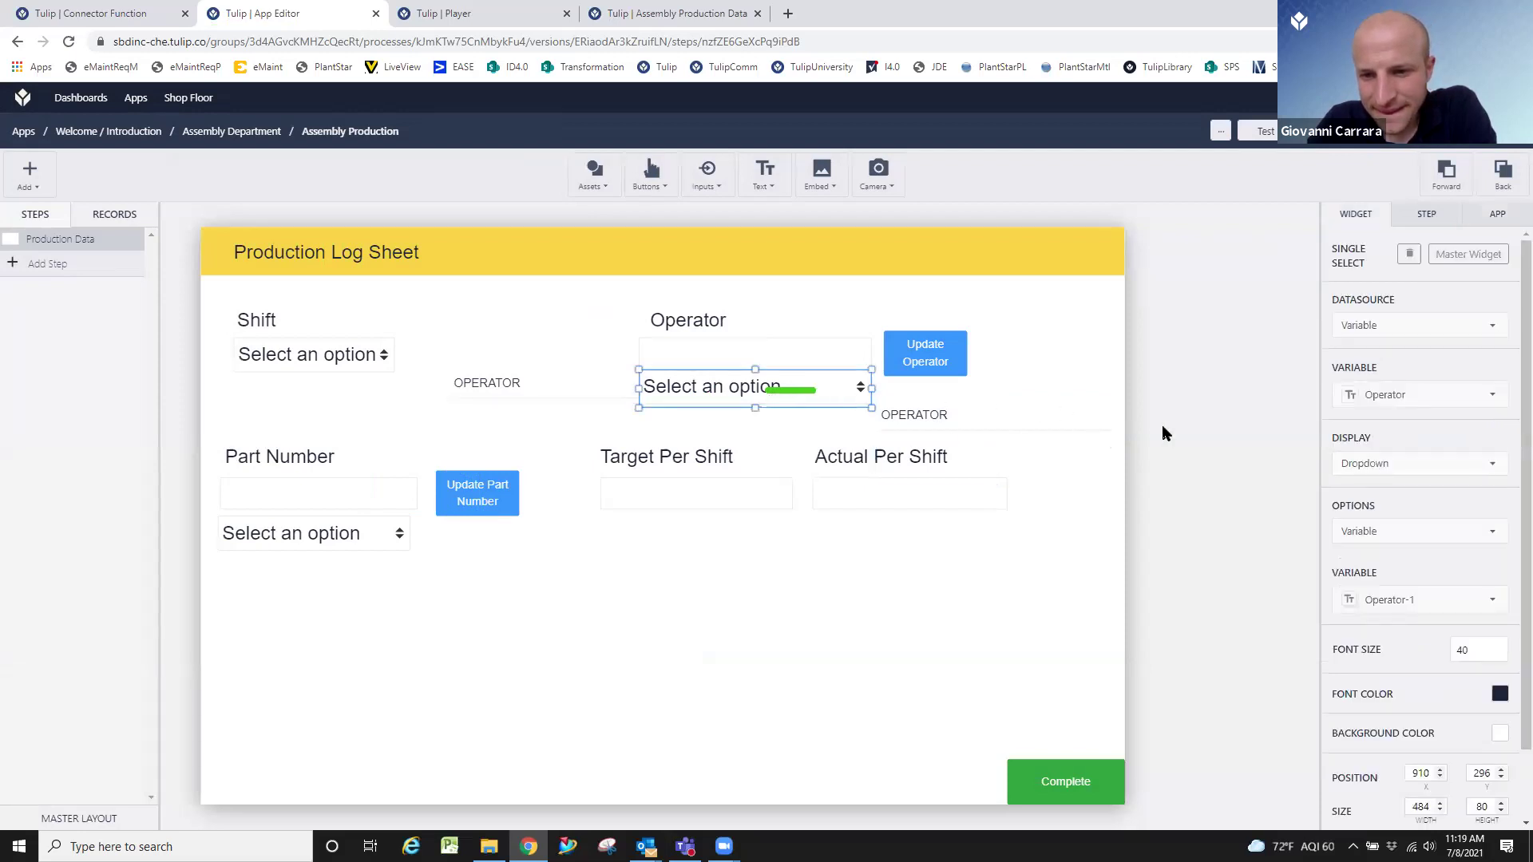
{"action": "left_click", "coordinate": [1409, 600]}
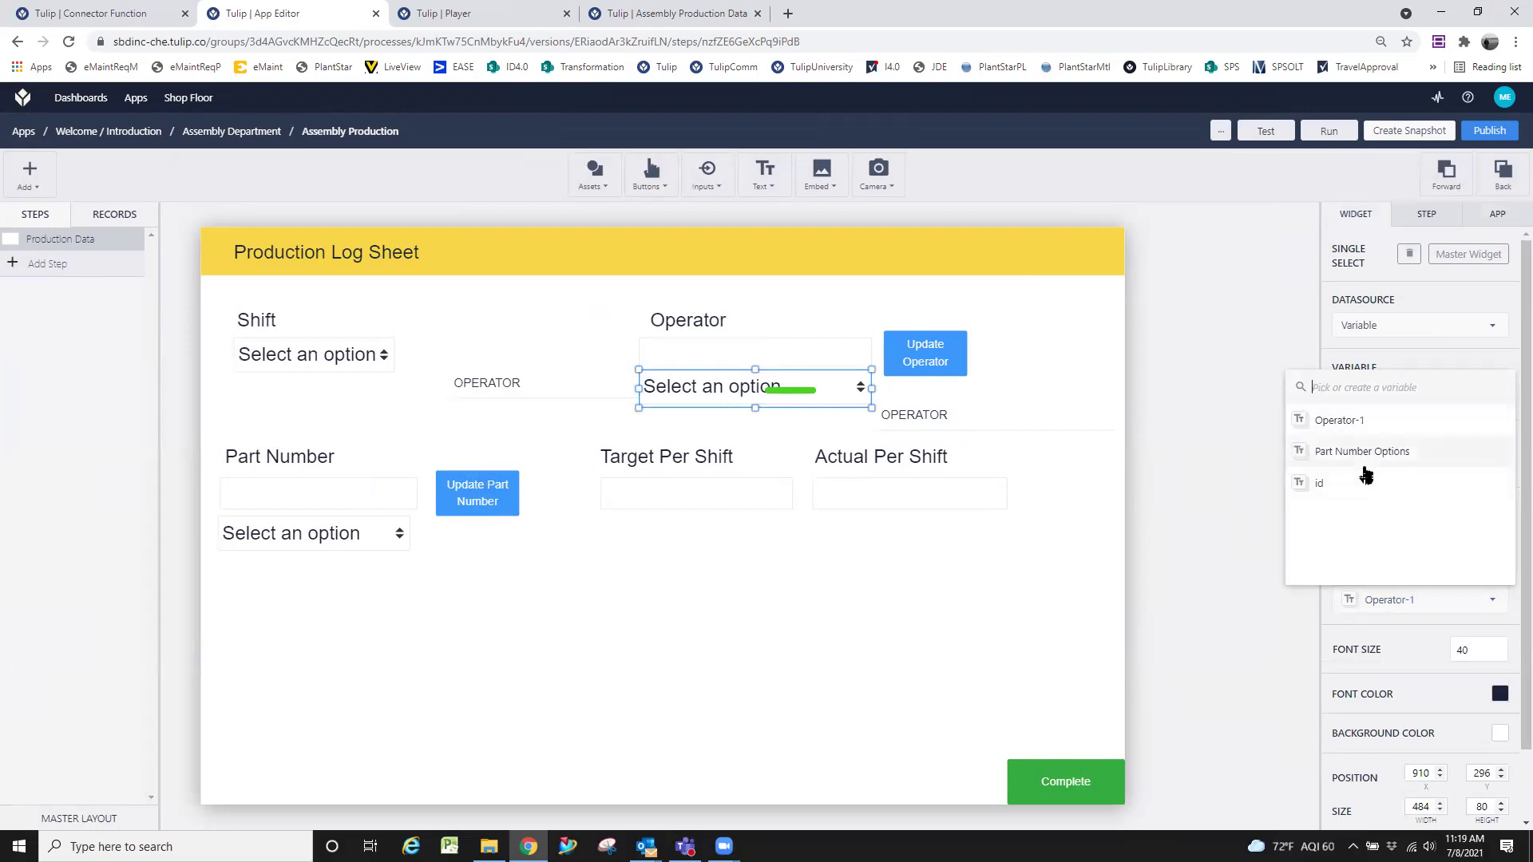
Reopen the Update Operator trigger and inspect where the connector result gets saved.
{"action": "left_click", "coordinate": [1157, 588]}
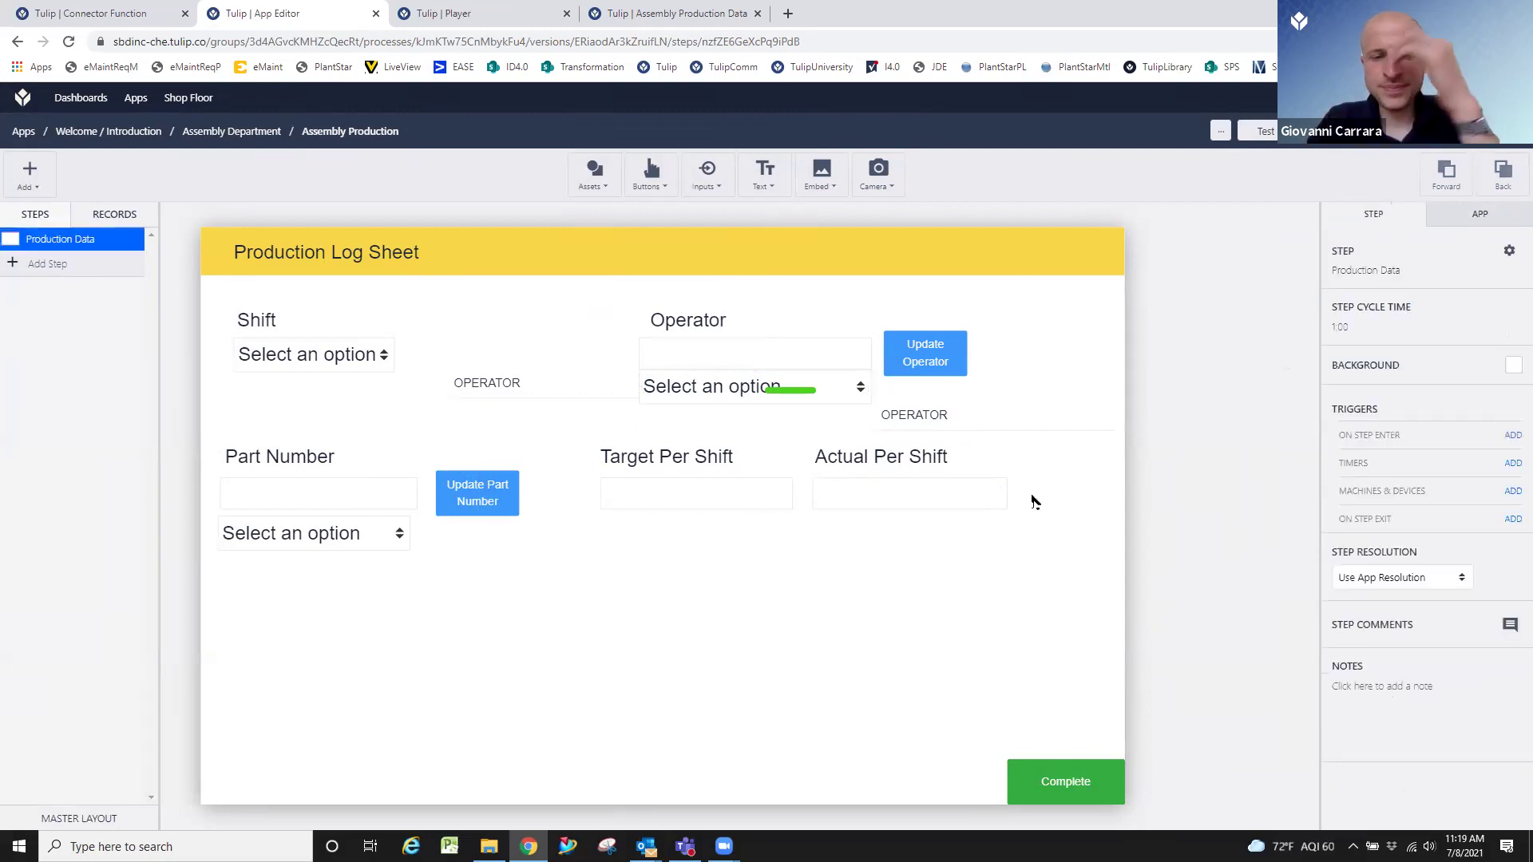
{"action": "left_click", "coordinate": [941, 353]}
{"action": "left_click", "coordinate": [1511, 351]}
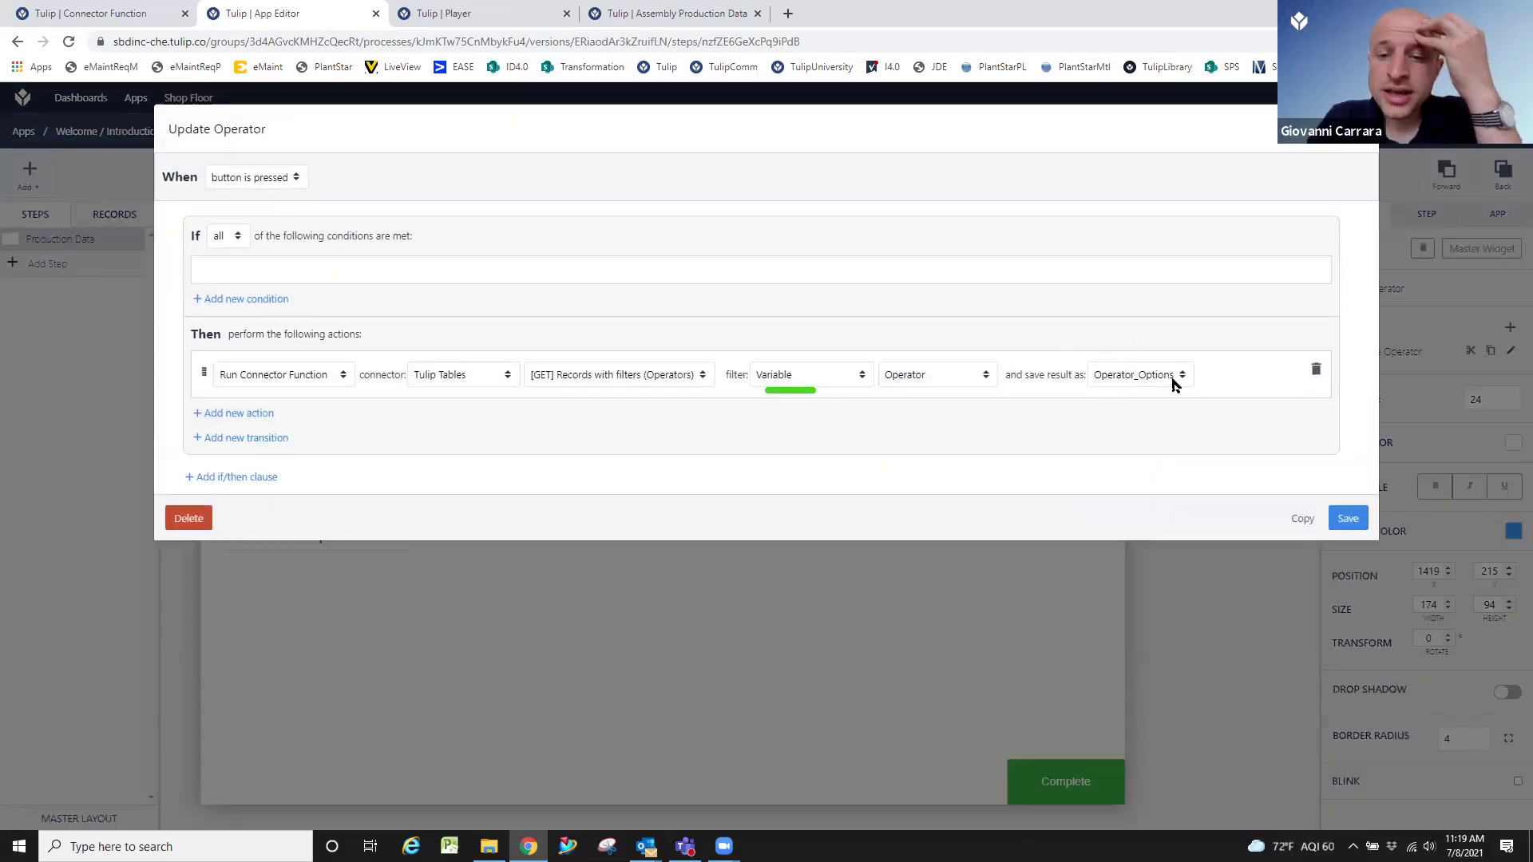
{"action": "left_click_drag", "start_coordinate": [1114, 349], "coordinate": [1126, 366]}
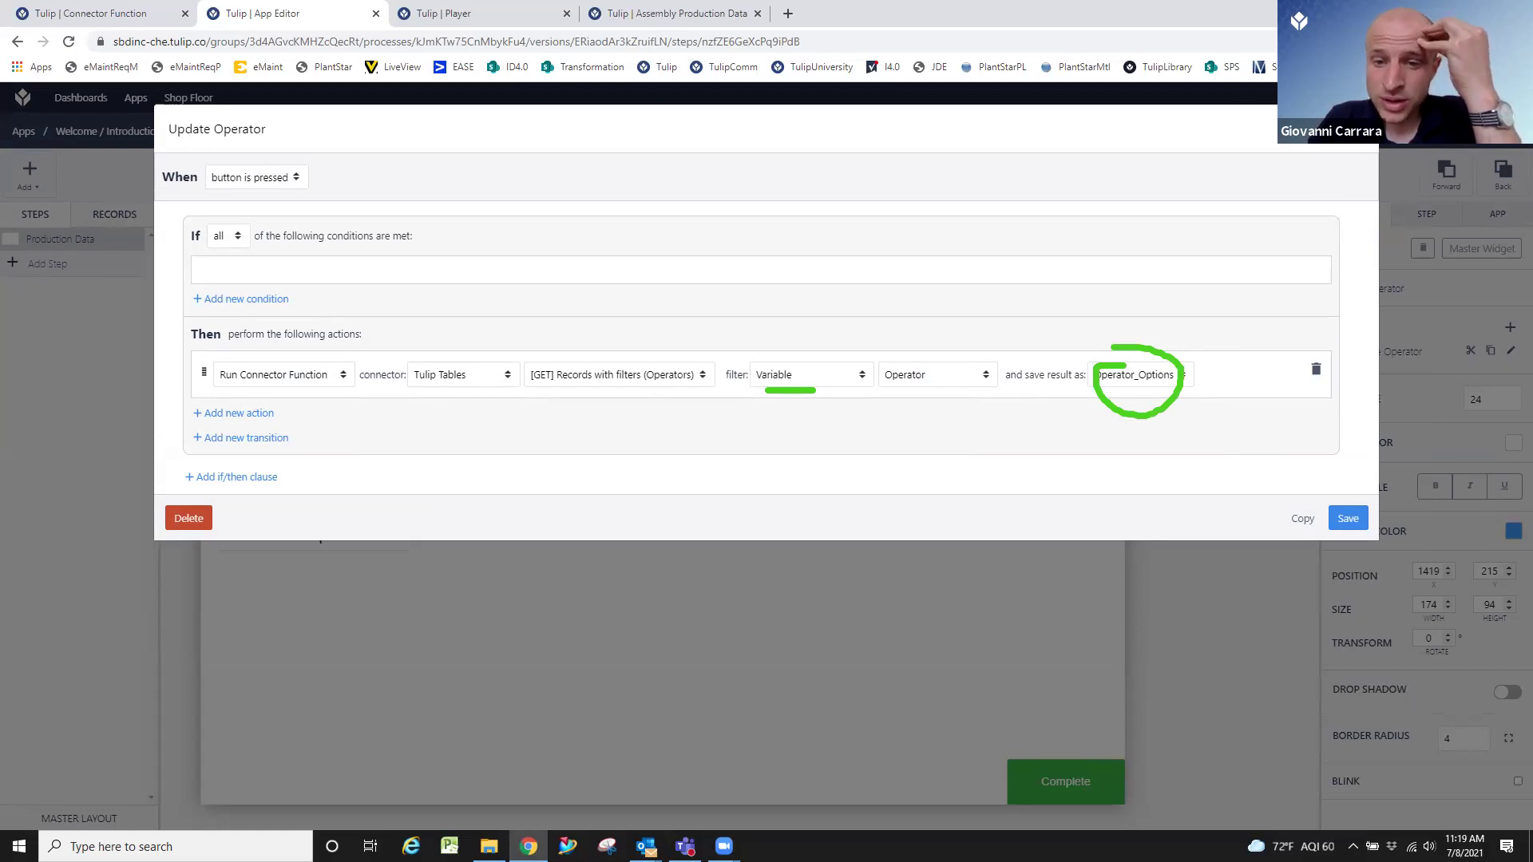
{"action": "left_click_drag", "start_coordinate": [1140, 386], "coordinate": [1198, 386]}
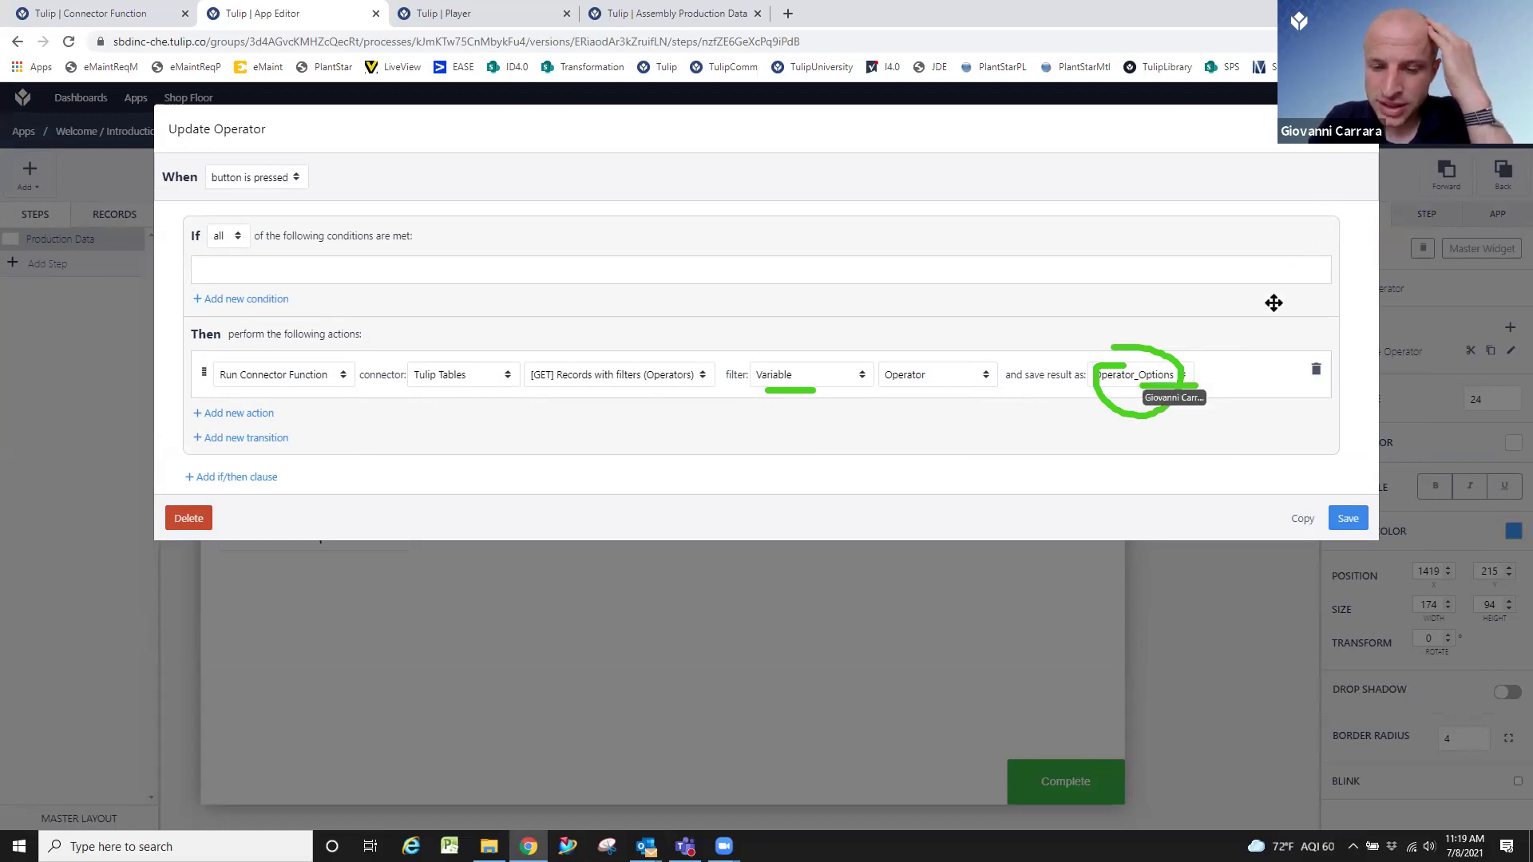
{"action": "left_click", "coordinate": [1182, 384]}
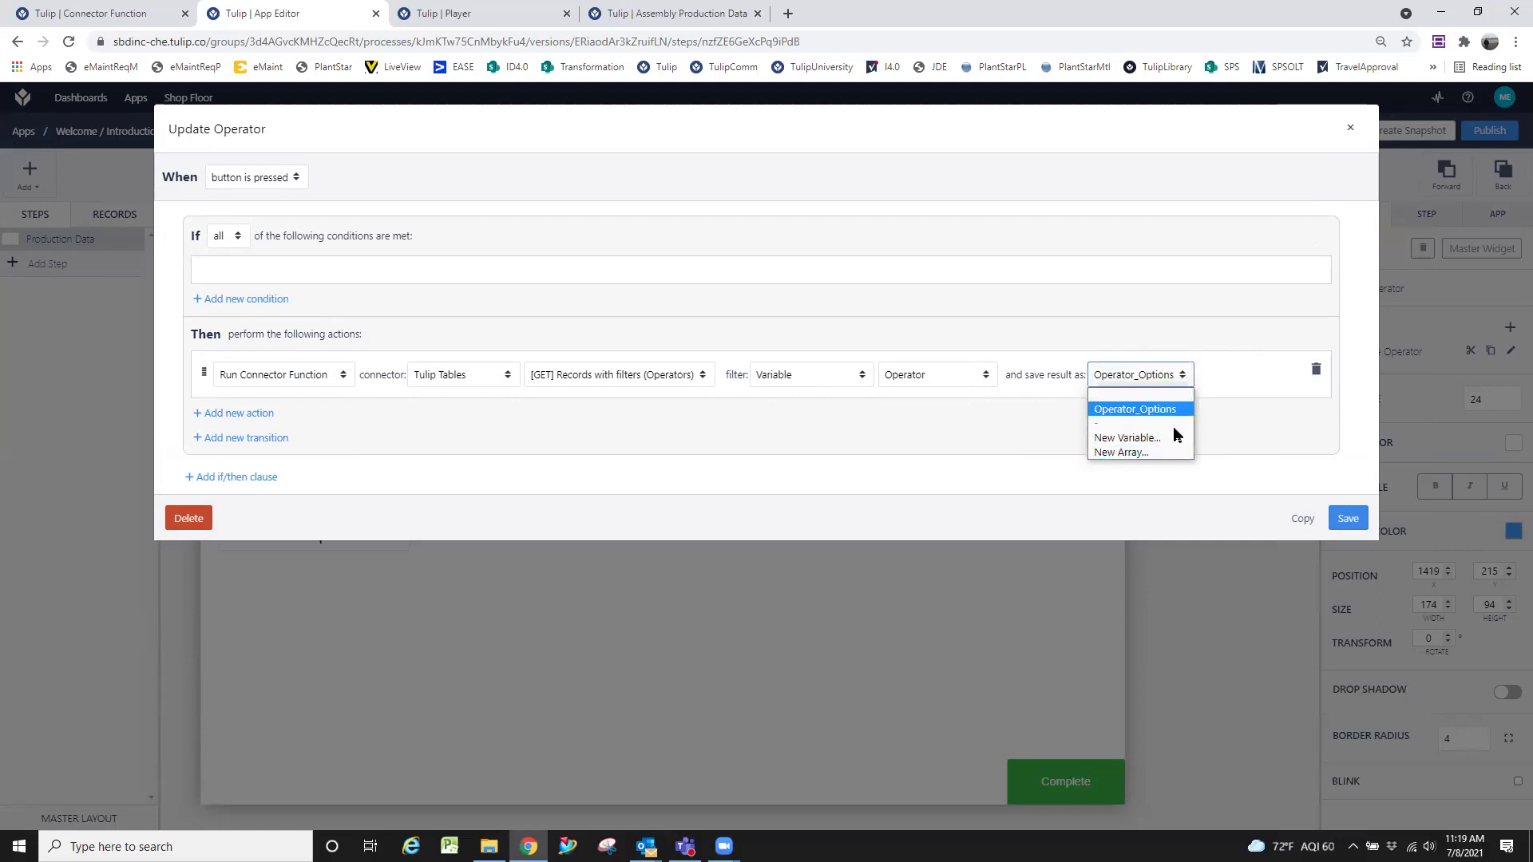
{"action": "left_click", "coordinate": [1168, 473]}
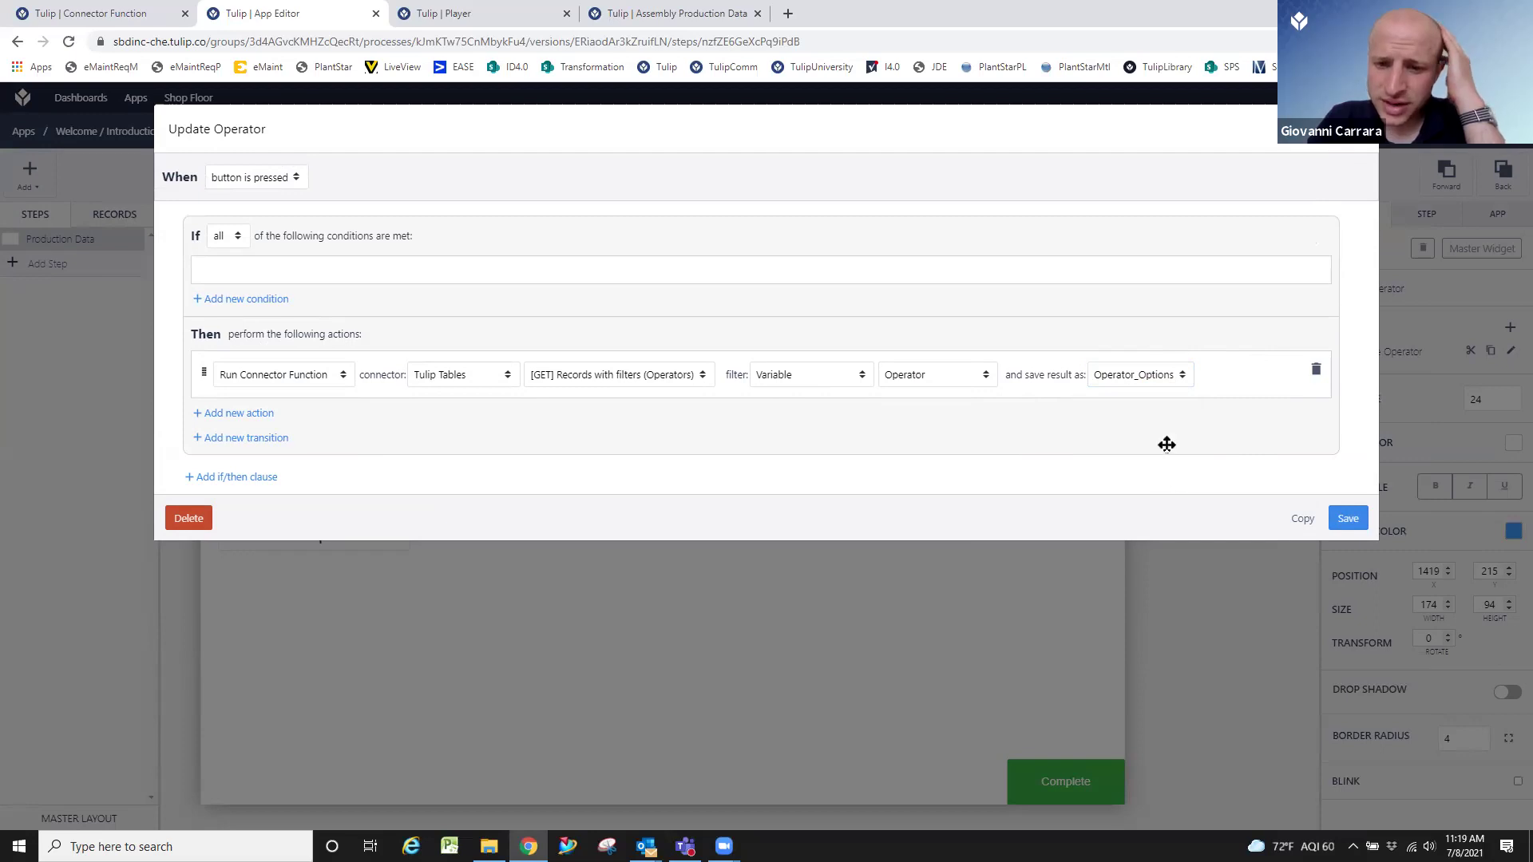
Save the connector result into a new variable 'Office Hour Op' and save the trigger.
{"action": "left_click", "coordinate": [1118, 381]}
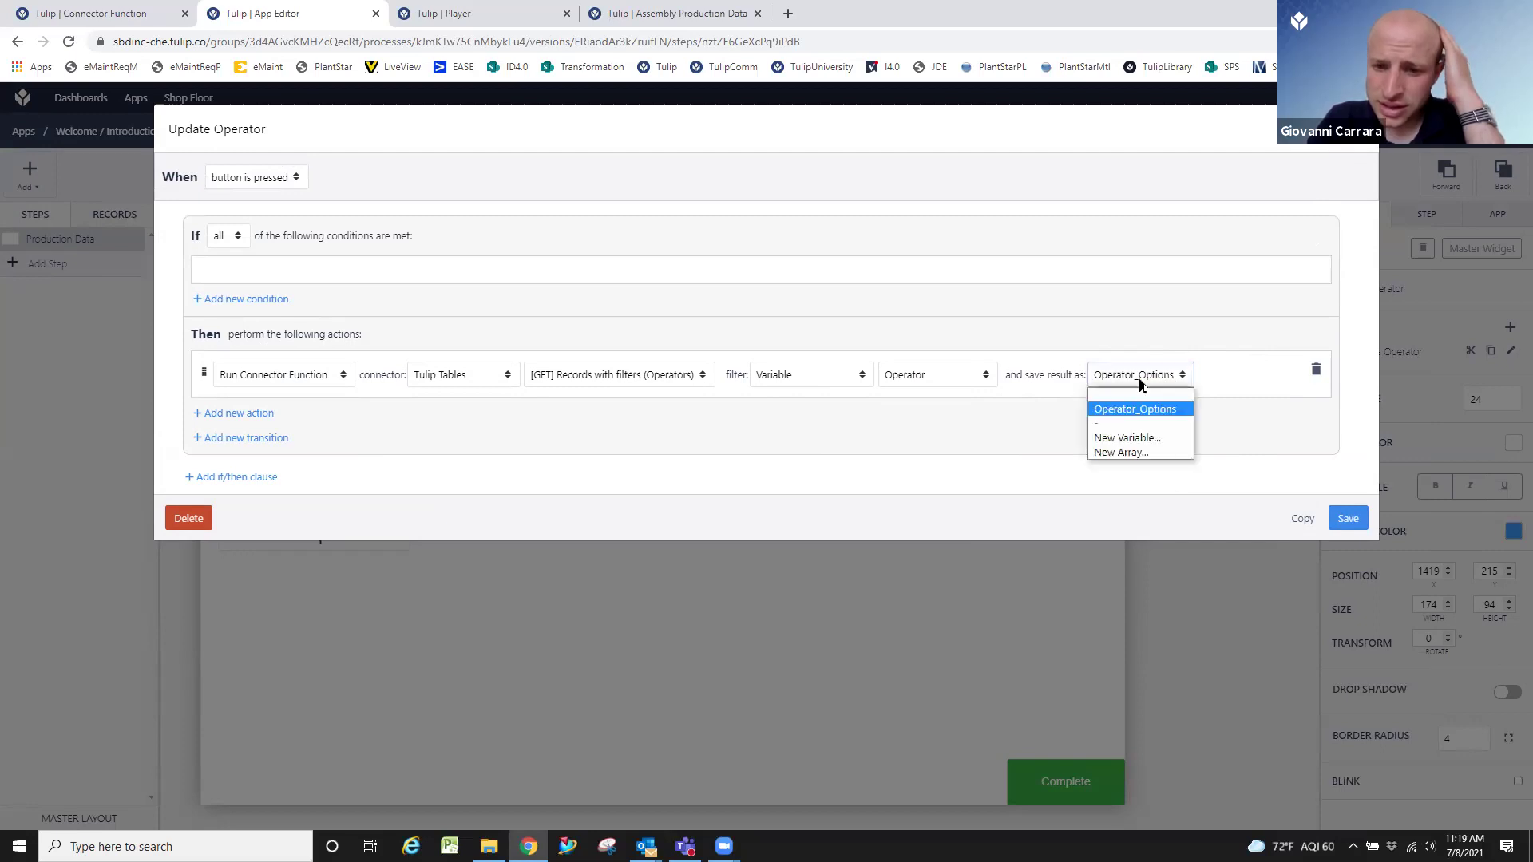
{"action": "left_click", "coordinate": [1157, 435]}
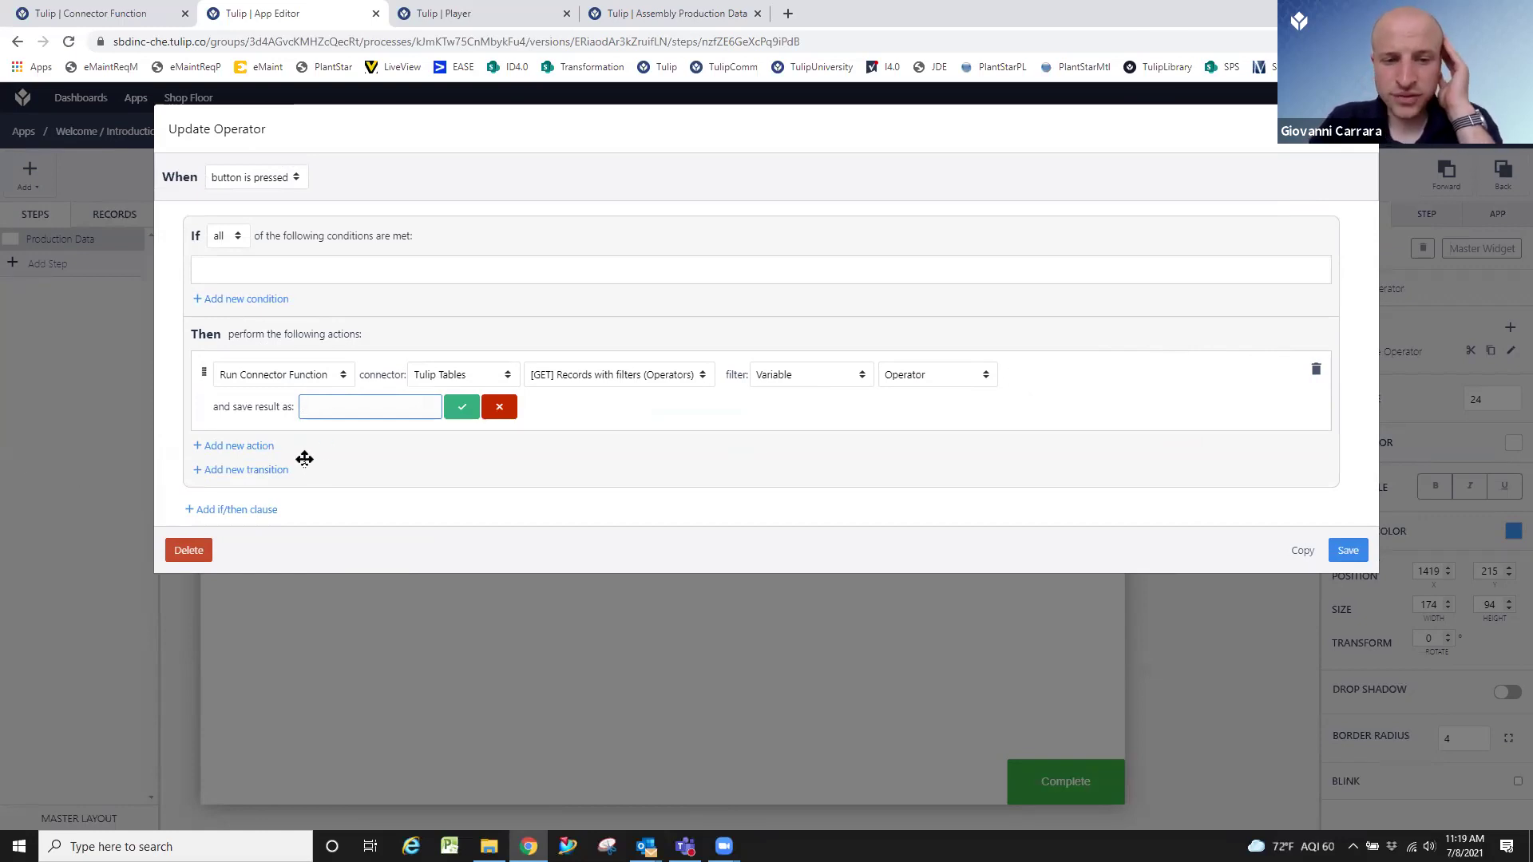
{"action": "type", "text": "Office C"}
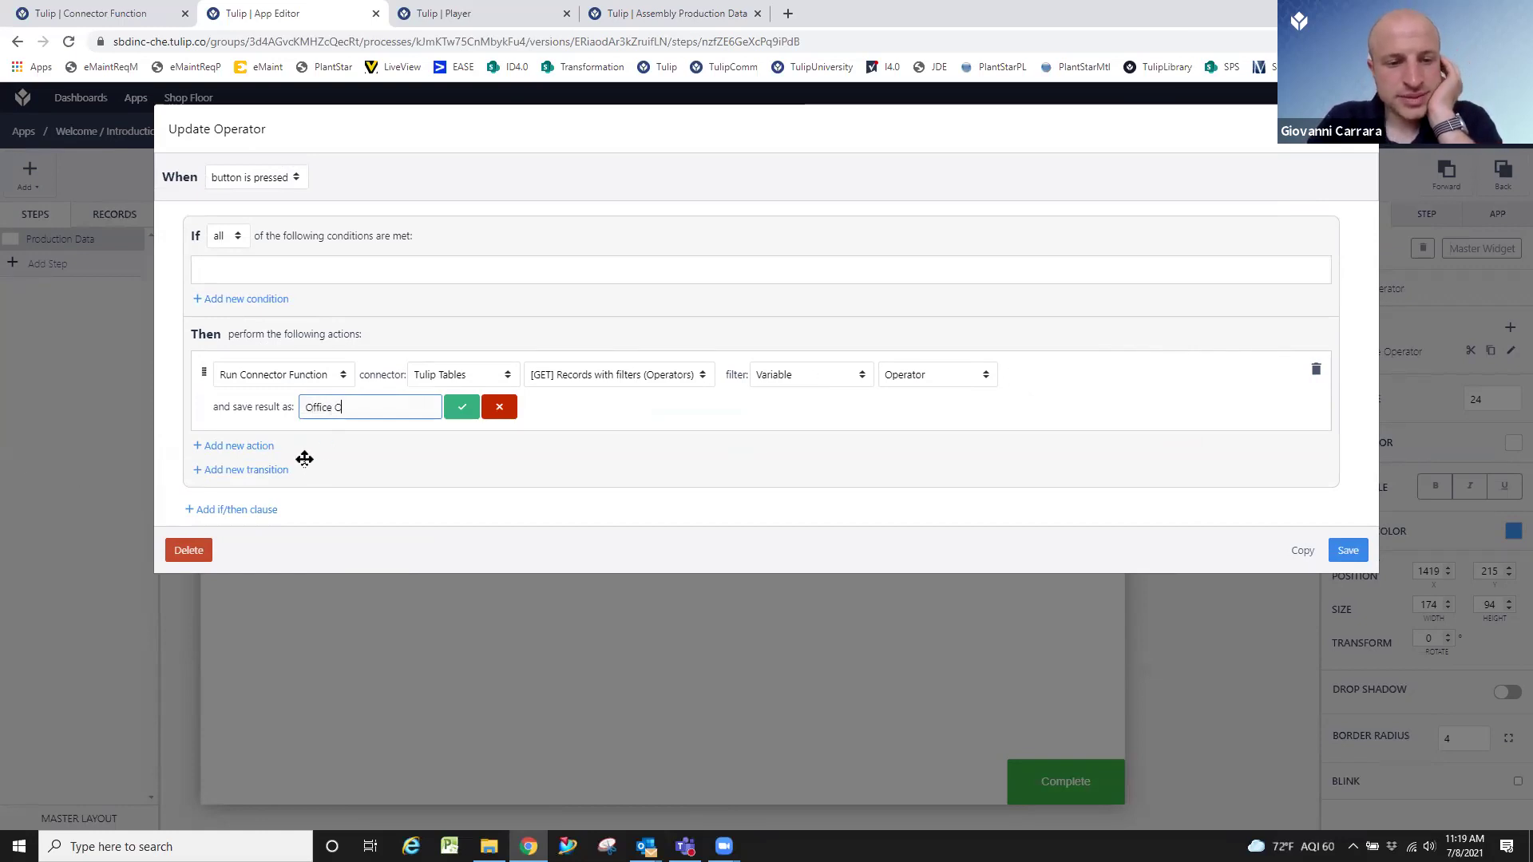
{"action": "key", "text": "BackSpace"}
{"action": "type", "text": "Hour C"}
{"action": "type", "text": "p"}
{"action": "left_click", "coordinate": [462, 407]}
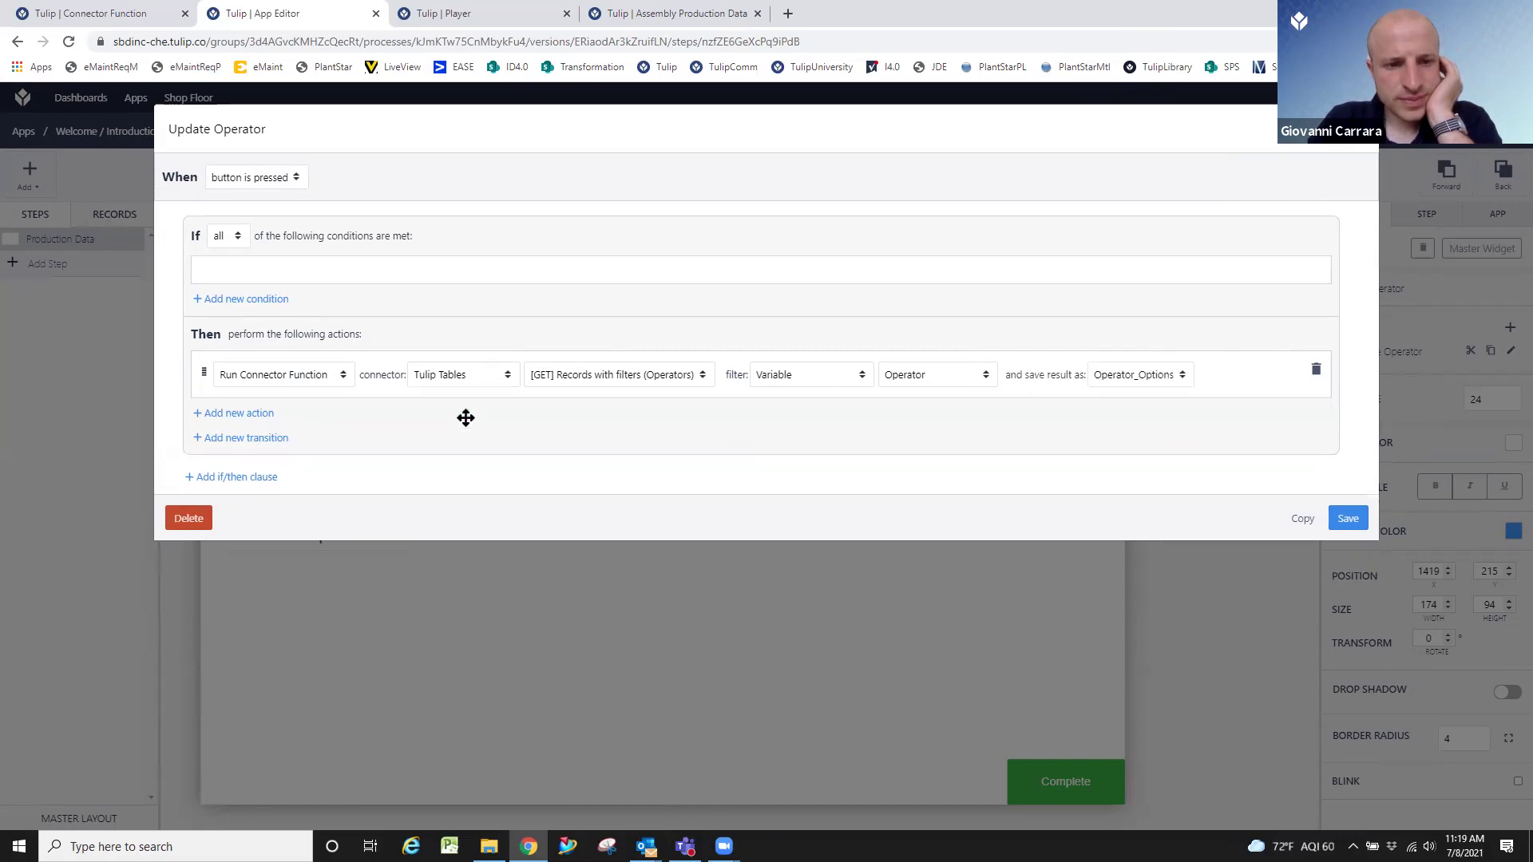
{"action": "left_click", "coordinate": [1345, 520]}
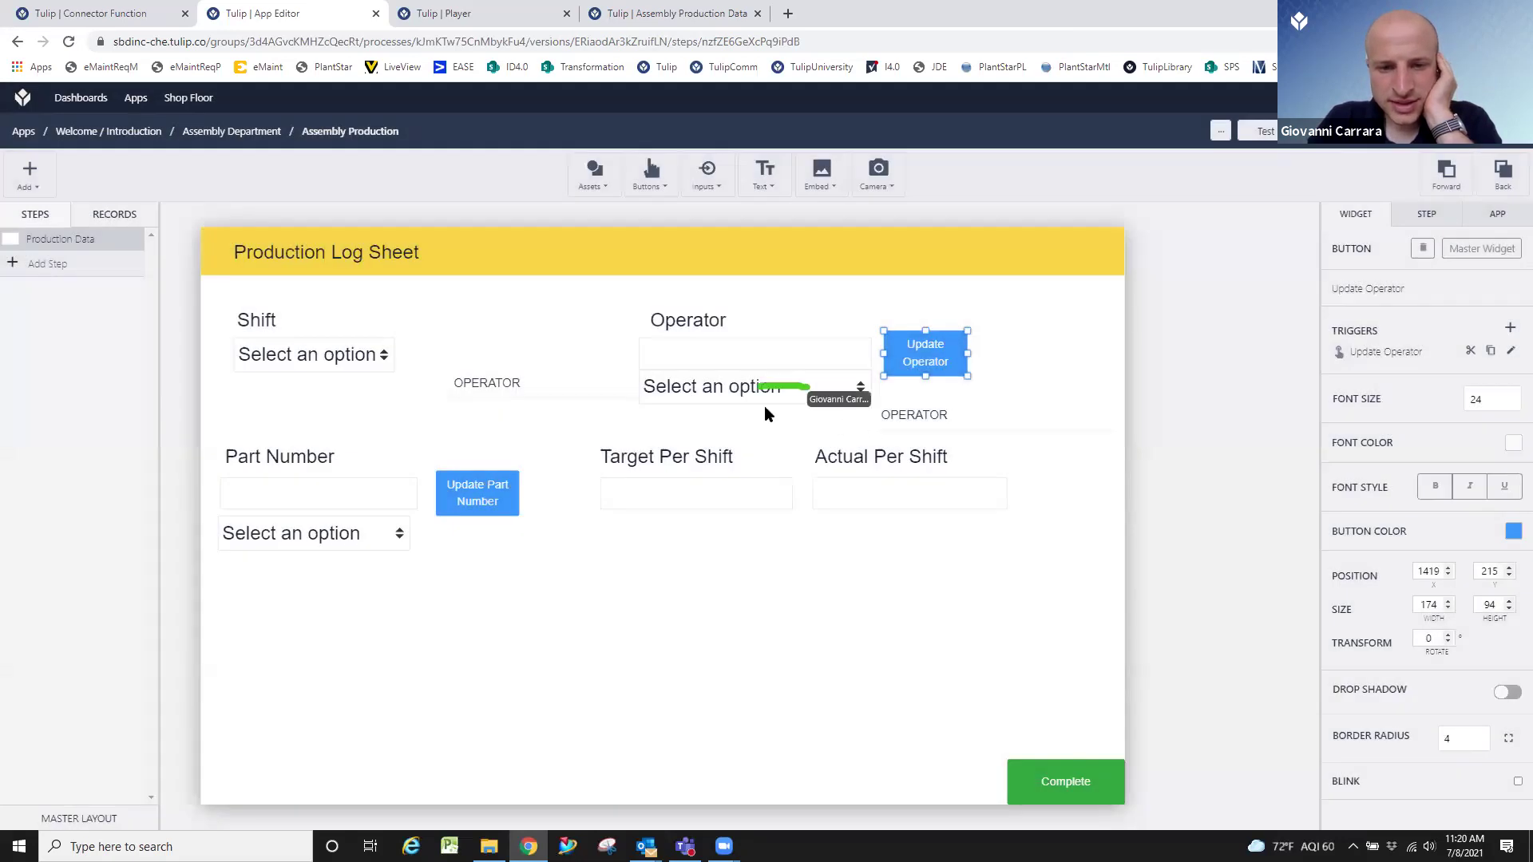
Set the Operator dropdown's Variable to Operator in the widget panel.
{"action": "left_click", "coordinate": [755, 403]}
{"action": "left_click", "coordinate": [1407, 604]}
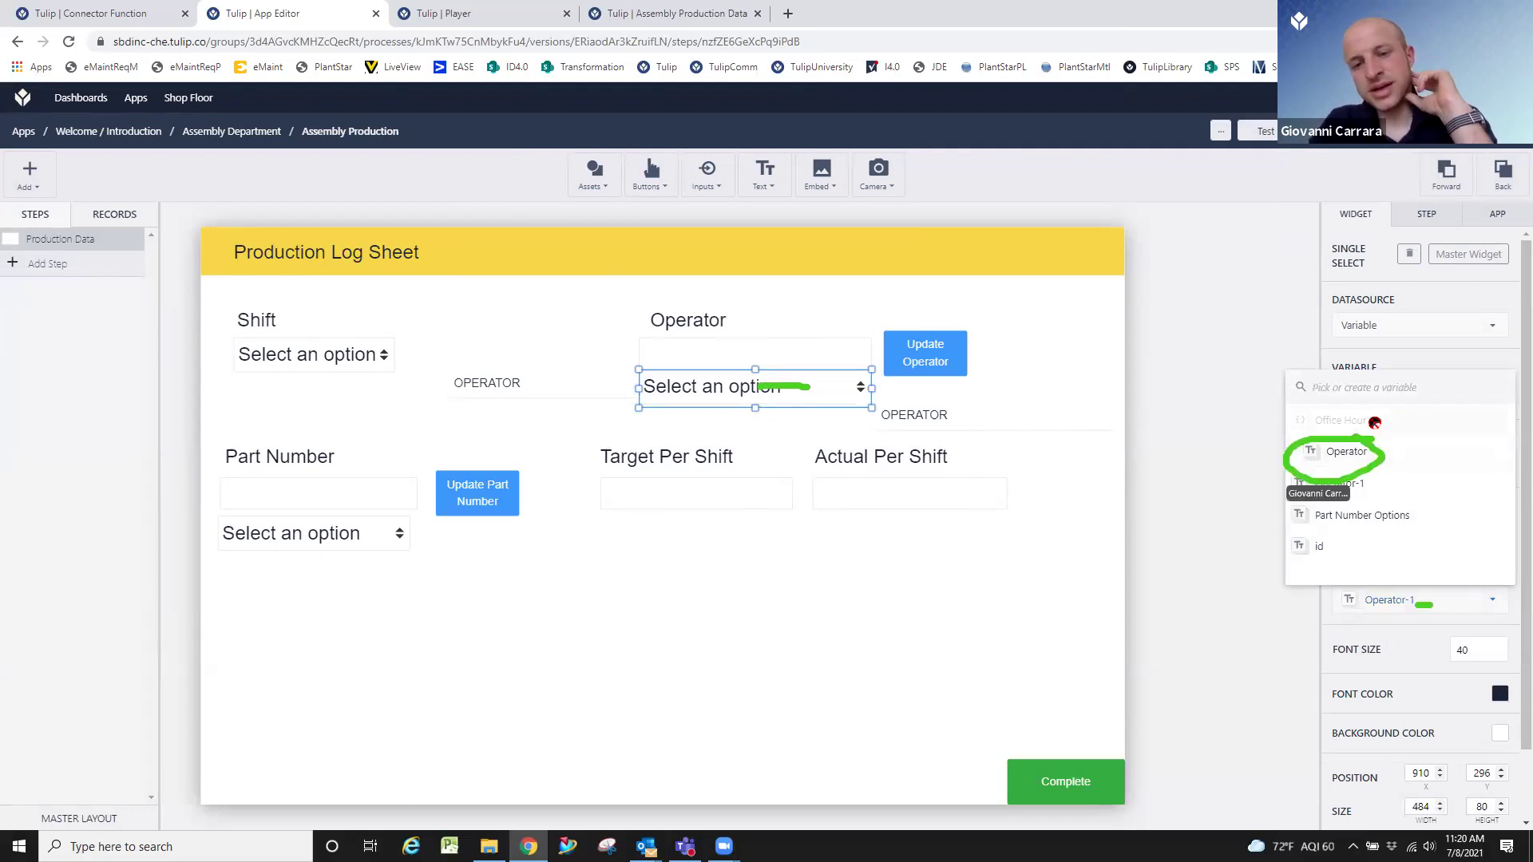
{"action": "left_click", "coordinate": [1437, 452]}
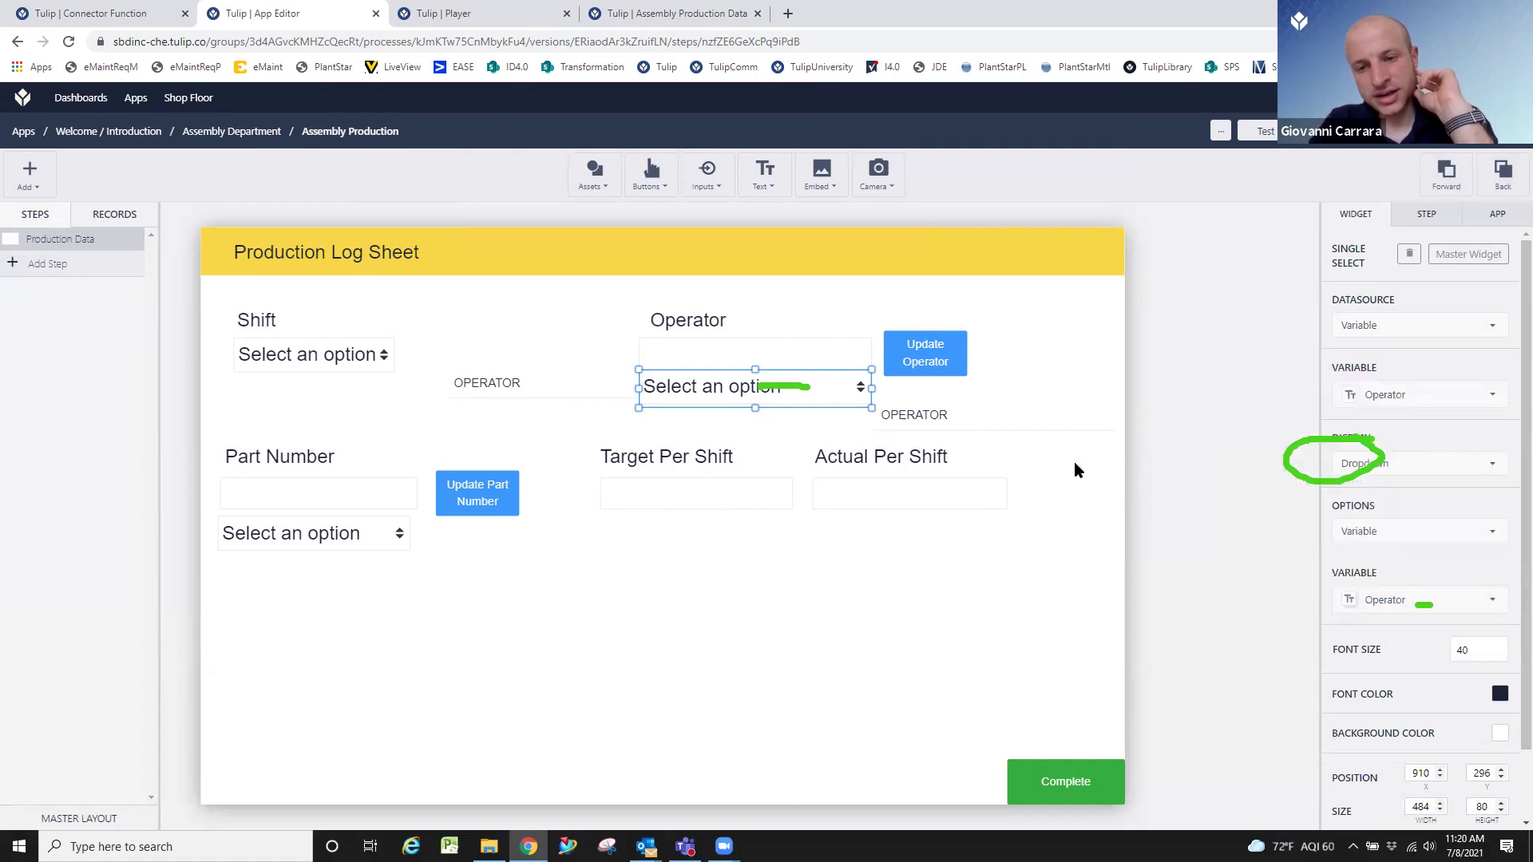
{"action": "left_click", "coordinate": [1070, 567]}
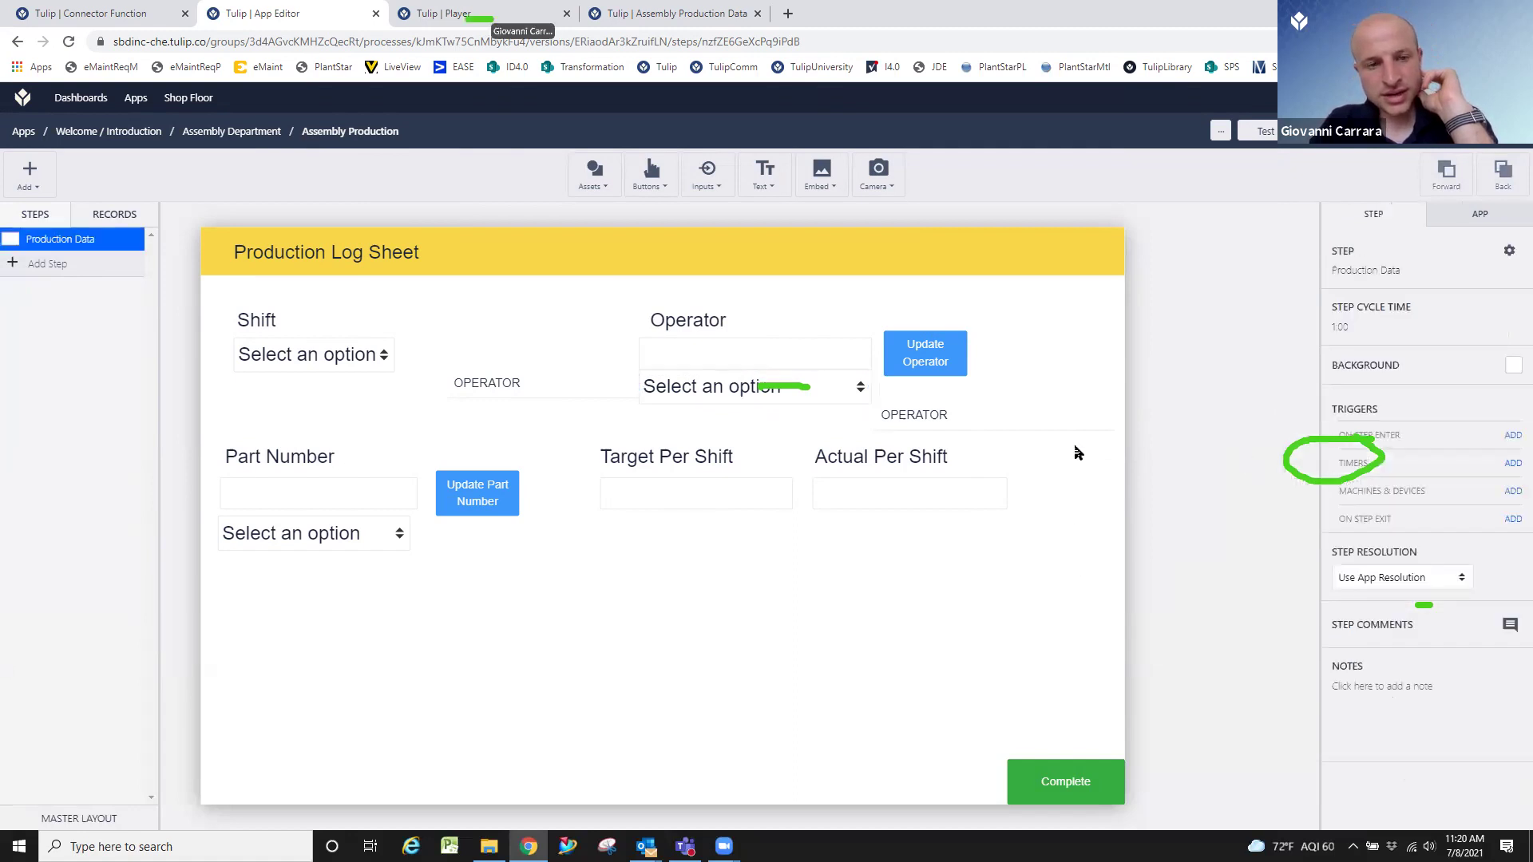
{"action": "left_click", "coordinate": [466, 10]}
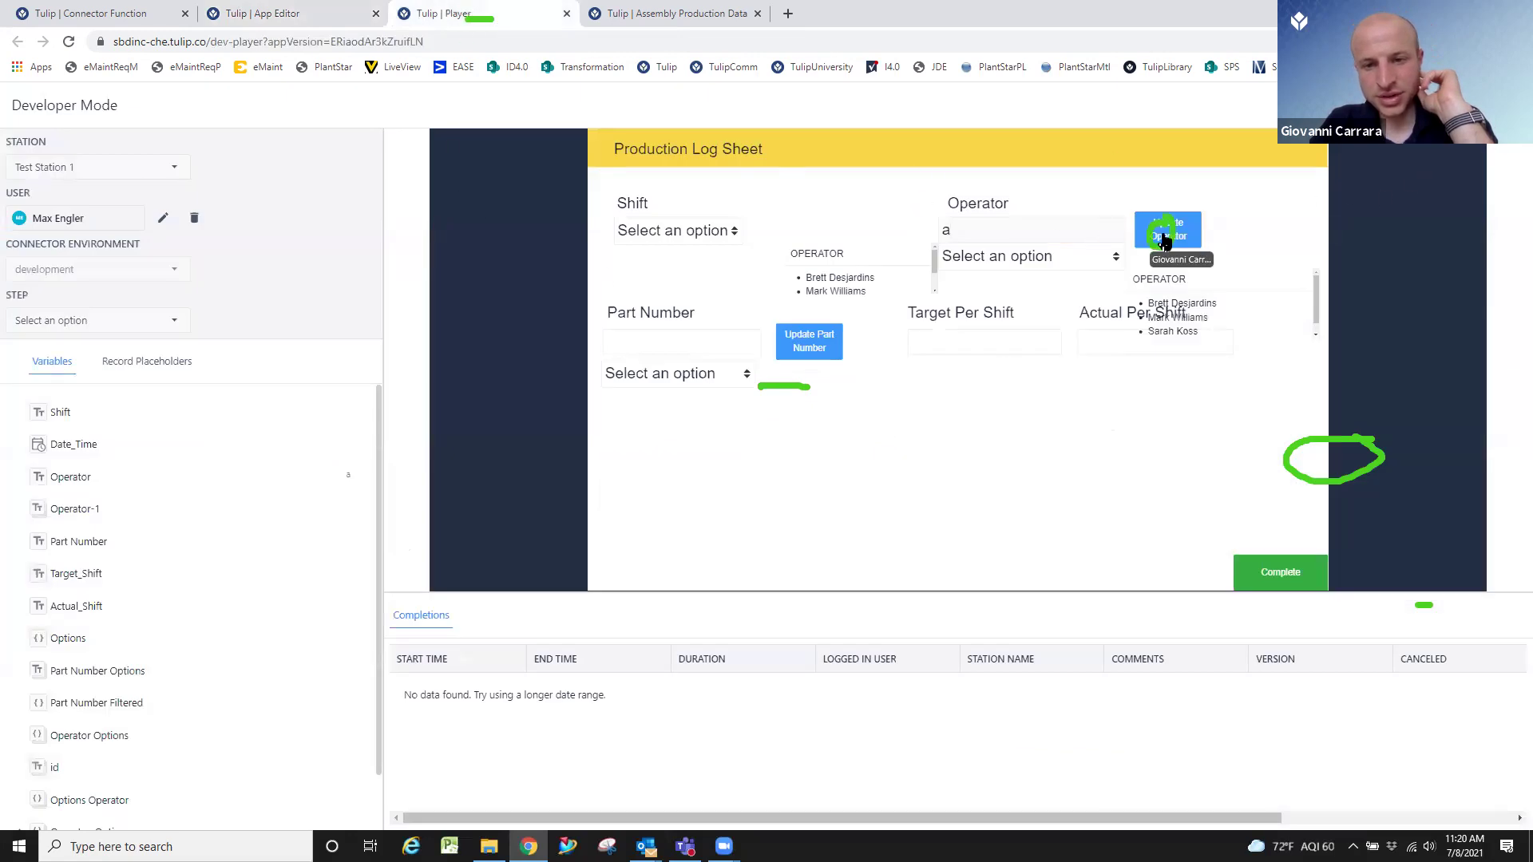
Choose the second operator name in the dropdown and rerun Update Operator.
{"action": "left_click", "coordinate": [1075, 263]}
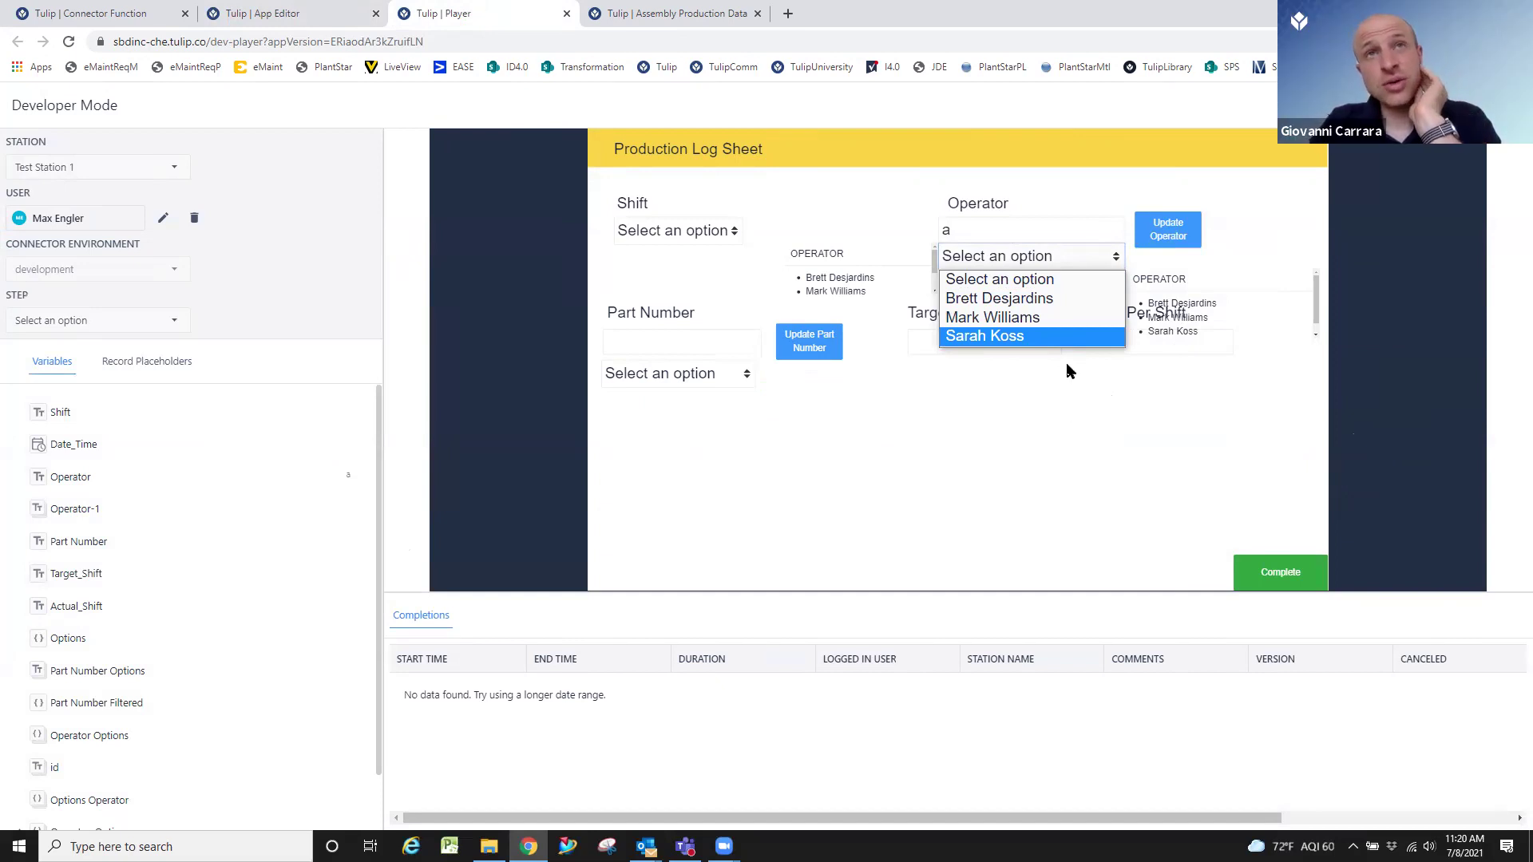
{"action": "left_click", "coordinate": [1047, 420]}
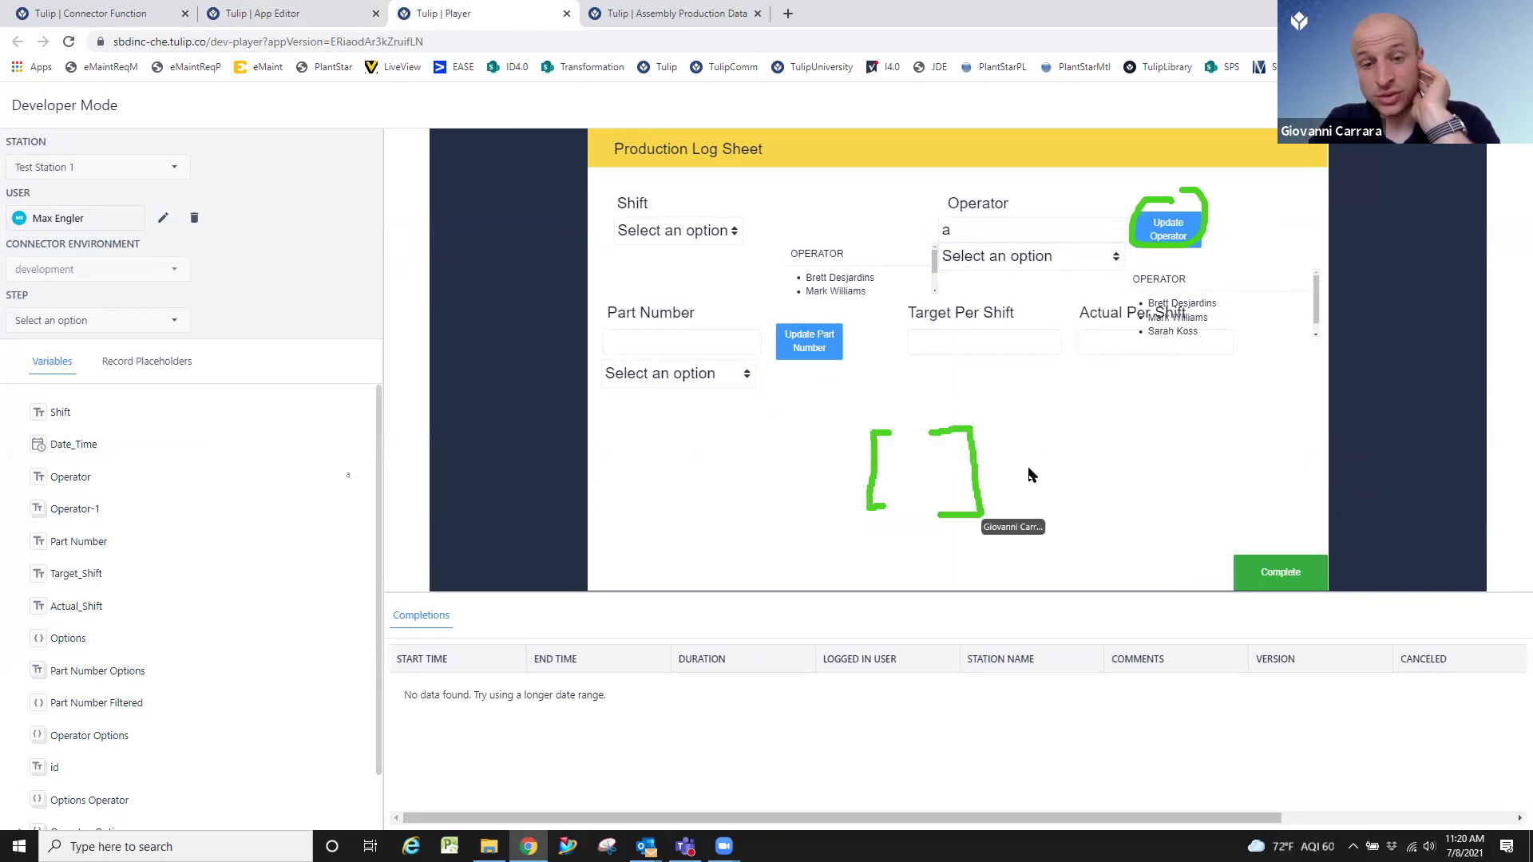
{"action": "left_click", "coordinate": [1057, 266]}
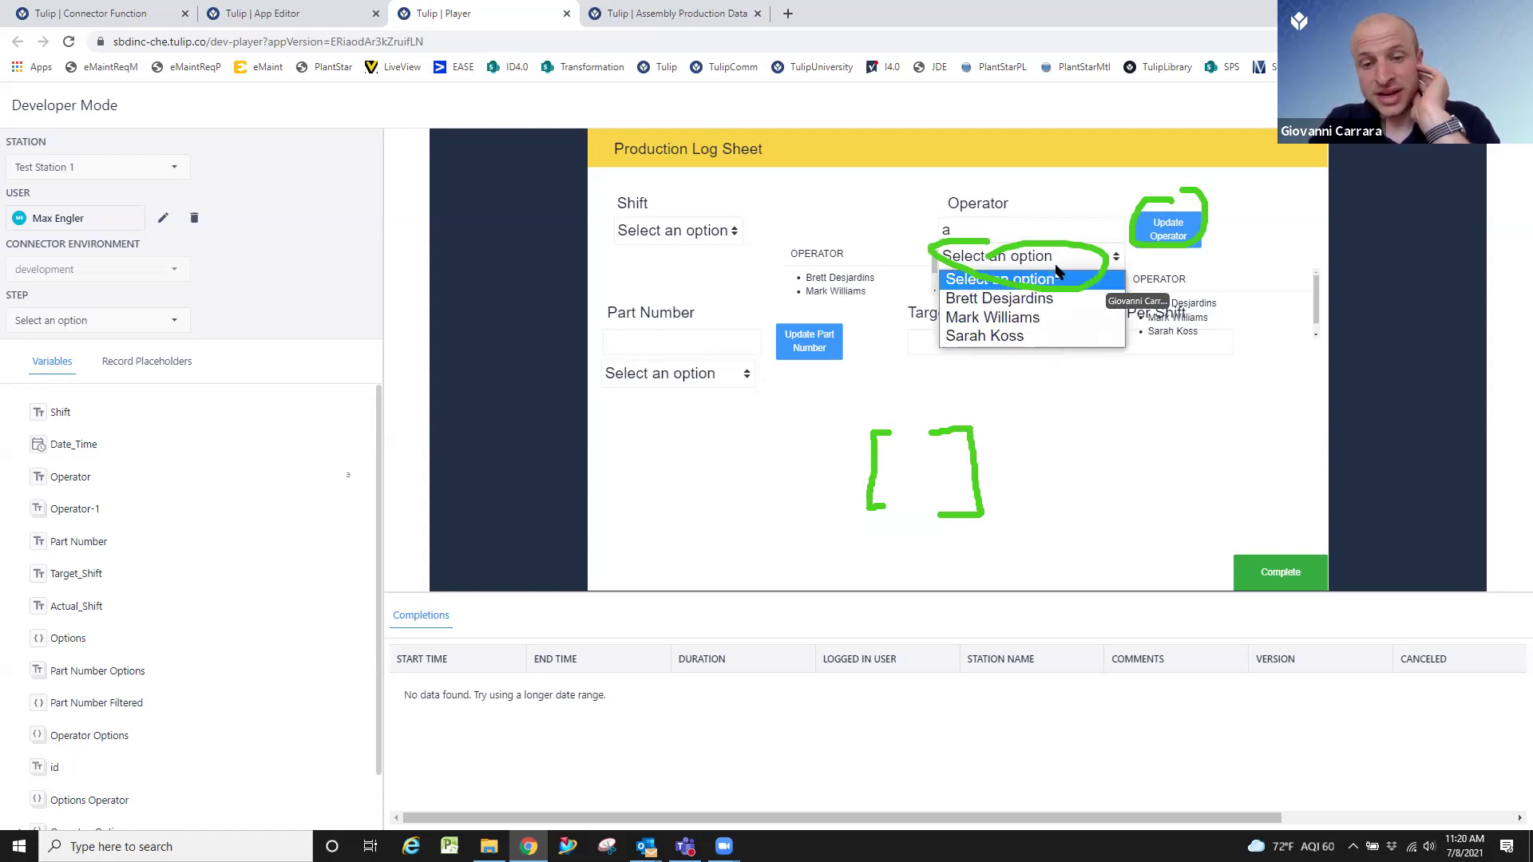
{"action": "left_click", "coordinate": [1064, 316]}
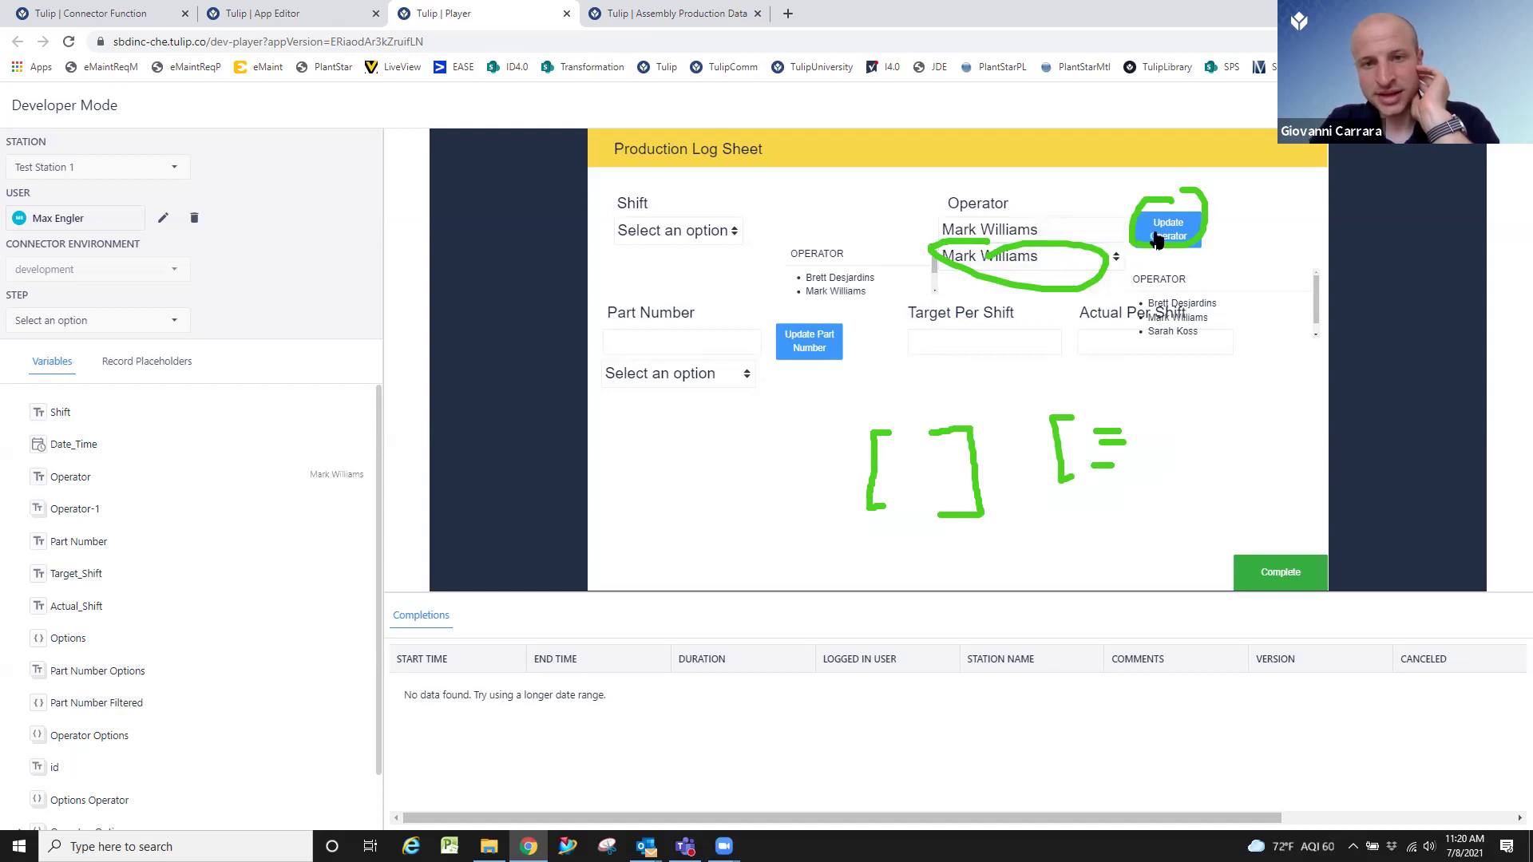
{"action": "left_click", "coordinate": [1100, 231]}
Confirm the Operator dropdown now lists only the selected operator.
{"action": "left_click", "coordinate": [1071, 257]}
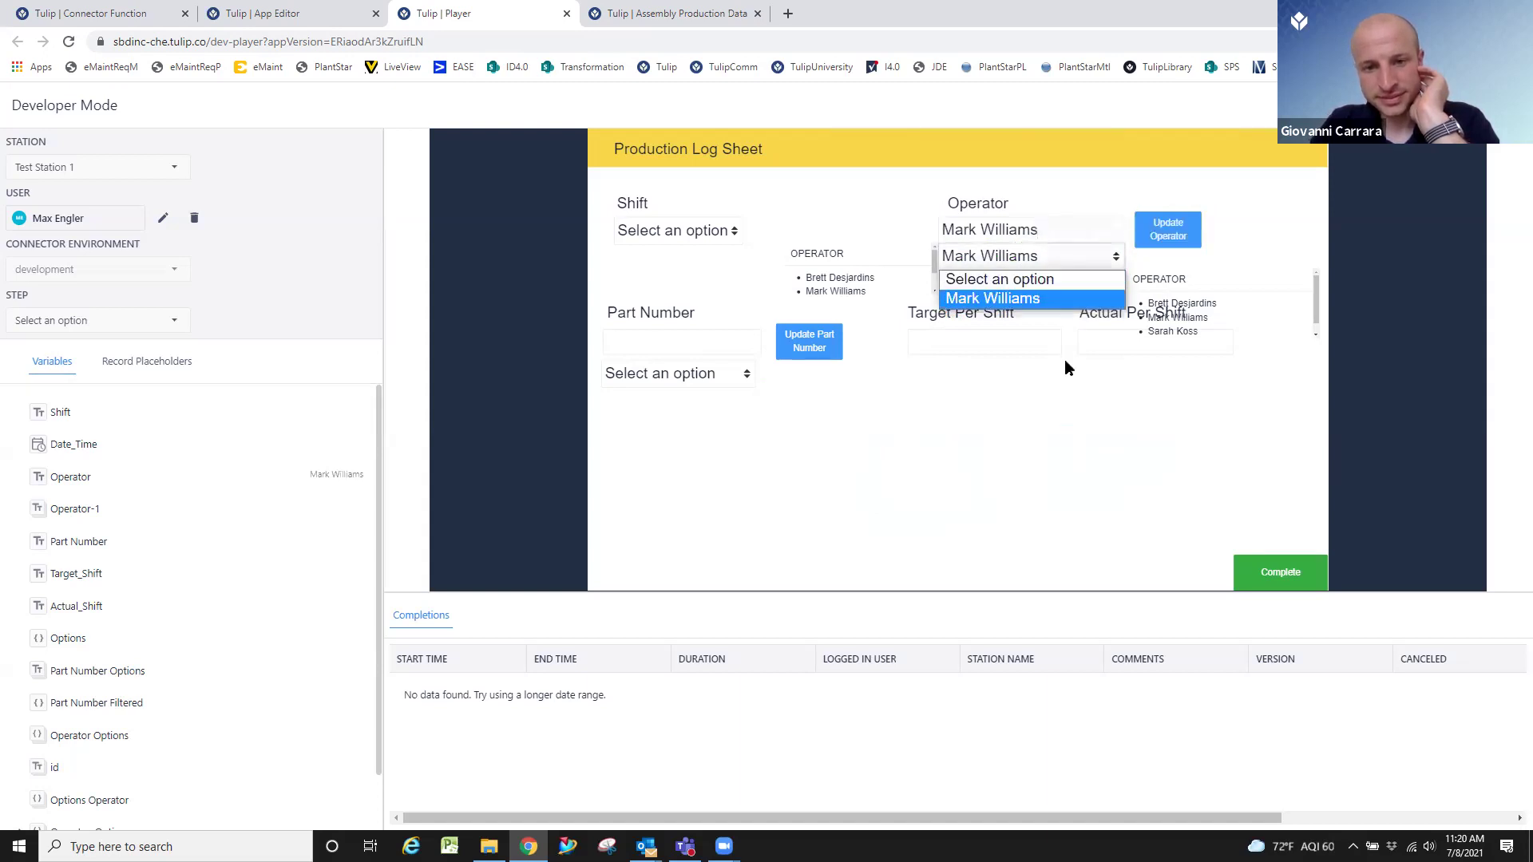
{"action": "left_click", "coordinate": [1065, 298]}
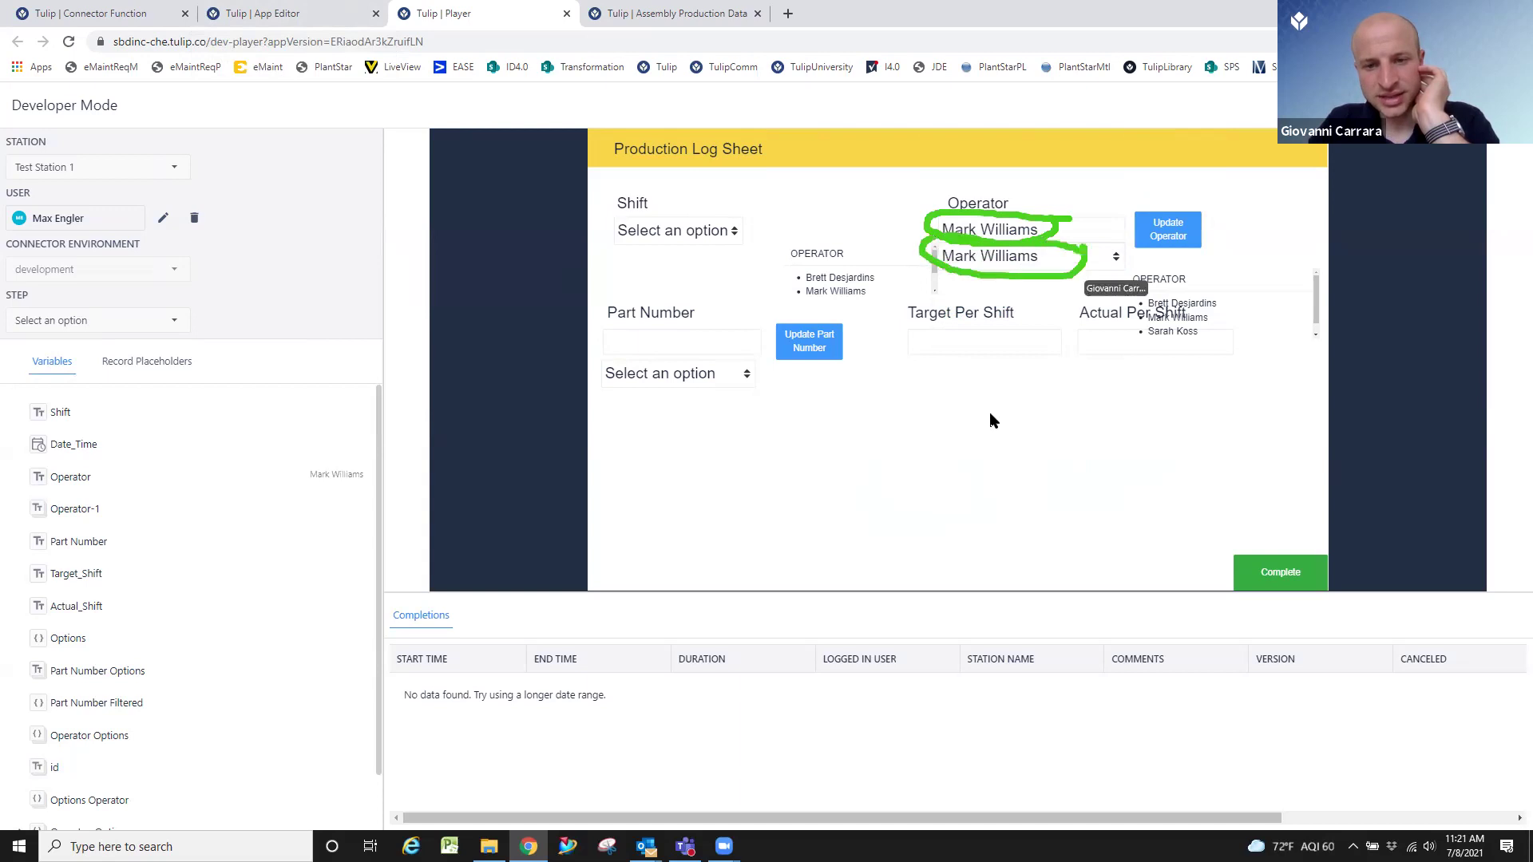
{"action": "left_click", "coordinate": [1079, 260]}
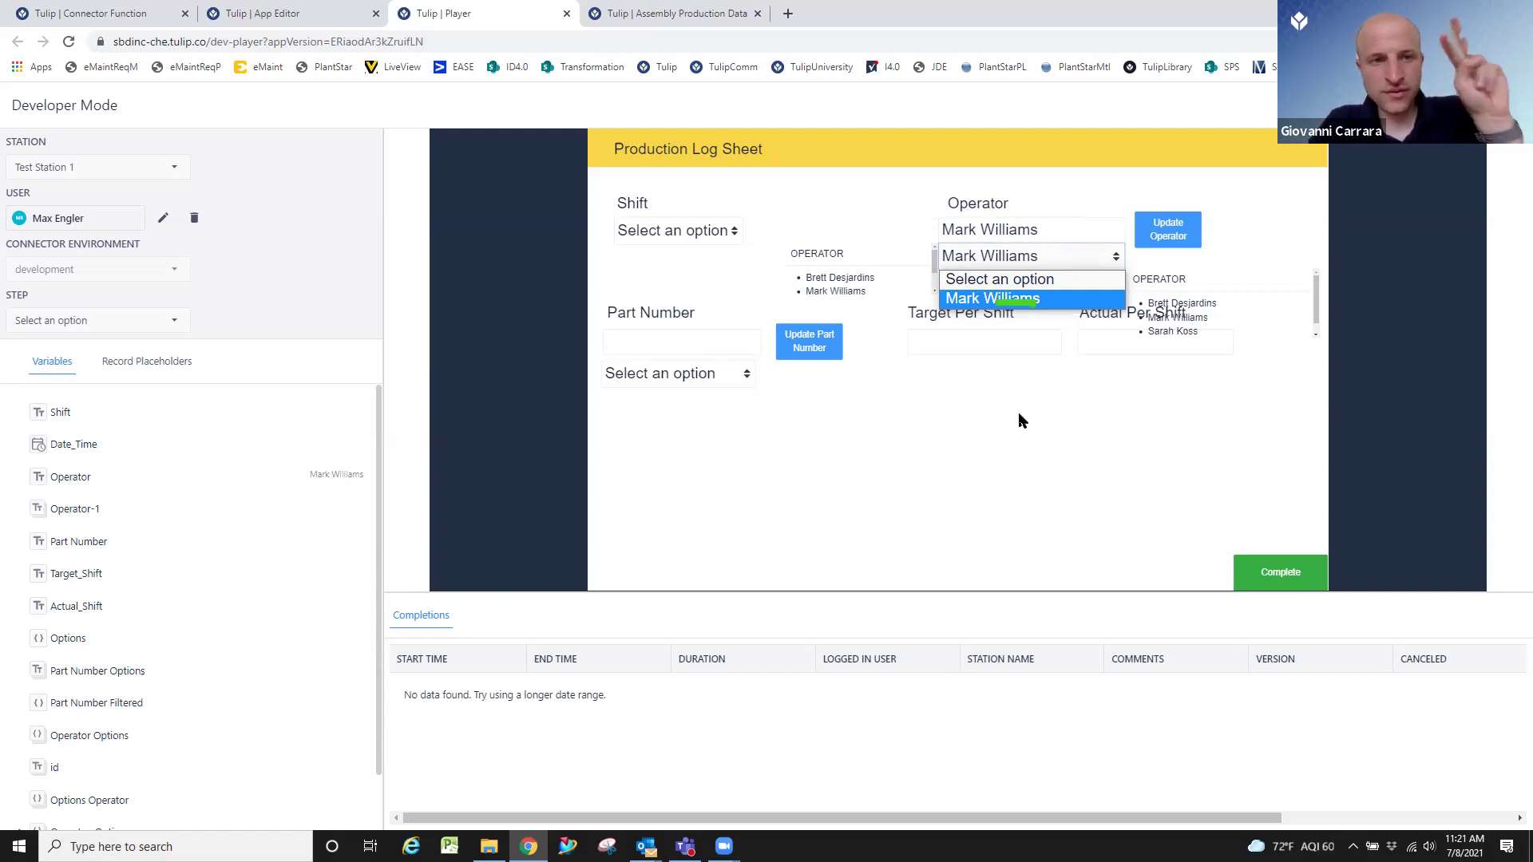
{"action": "left_click", "coordinate": [1018, 412]}
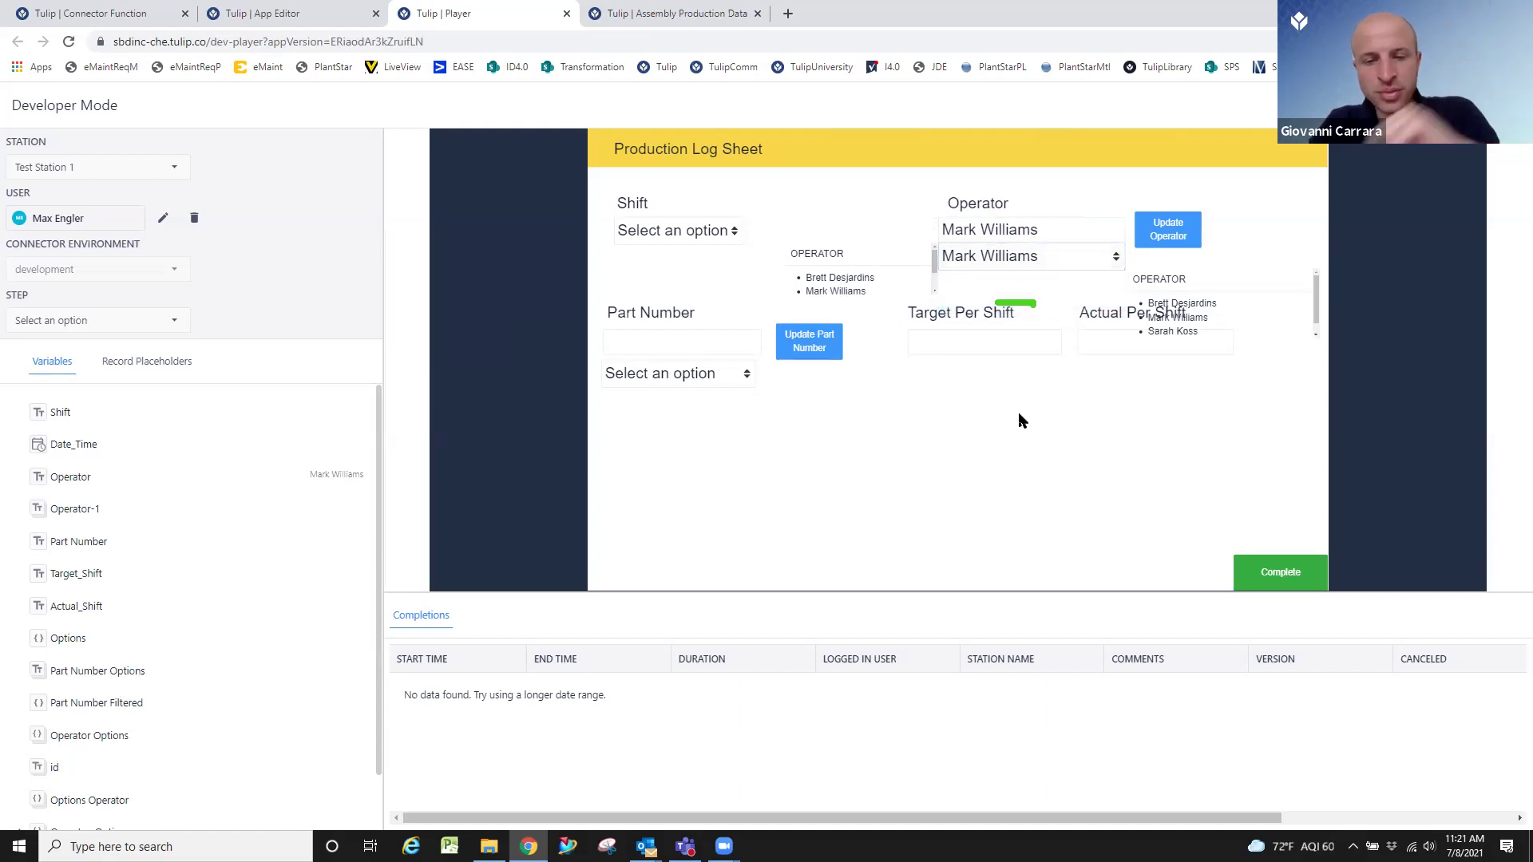
{"action": "left_click", "coordinate": [263, 14]}
Reopen the Update Operator trigger, then view the Assembly Production Data table's operator records.
{"action": "left_click", "coordinate": [834, 381]}
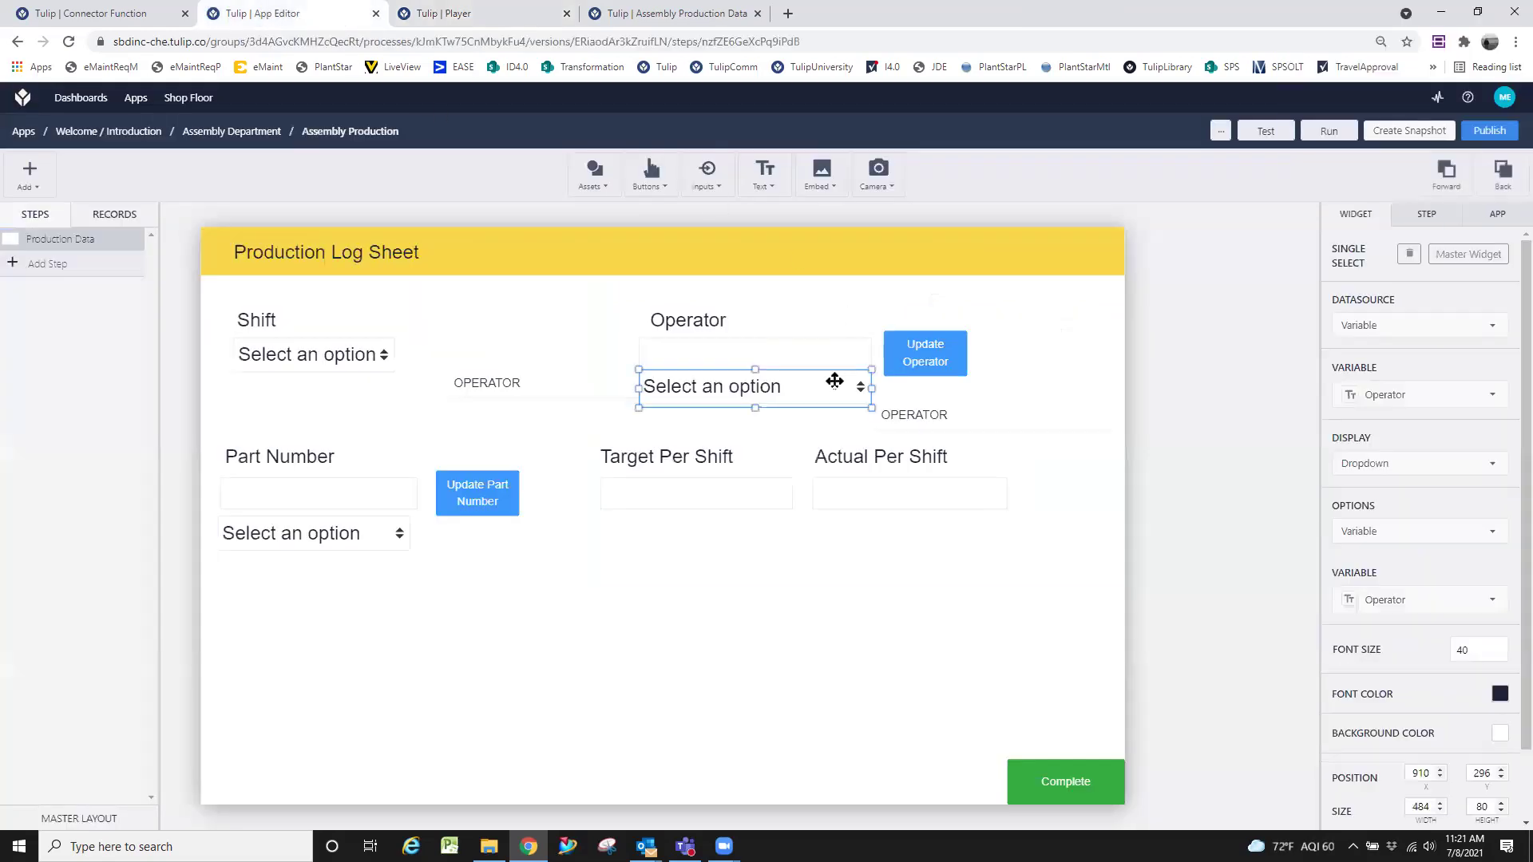
{"action": "left_click", "coordinate": [922, 369]}
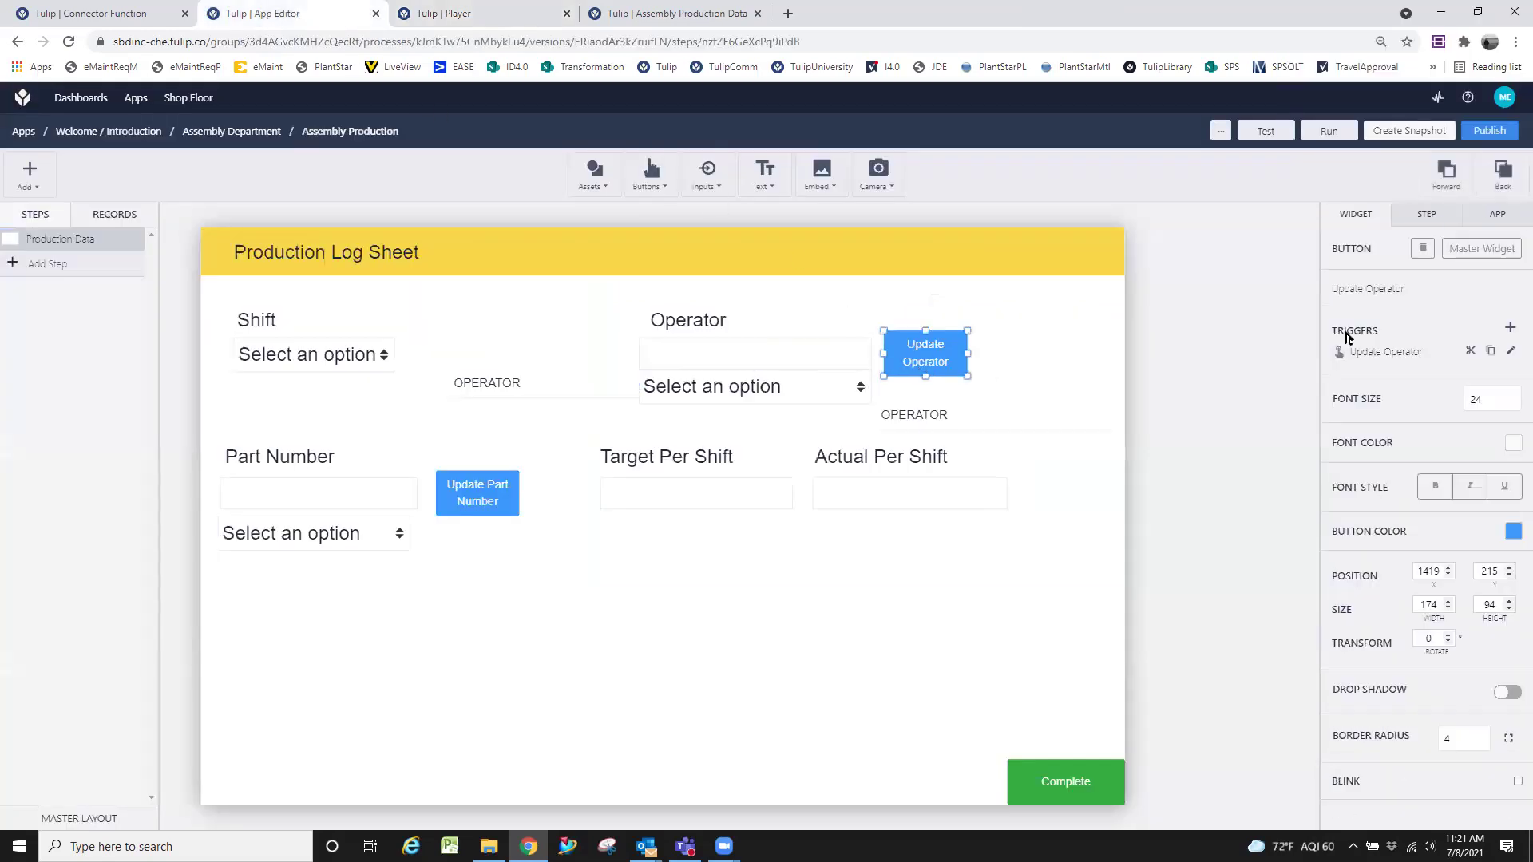
{"action": "left_click", "coordinate": [1509, 353]}
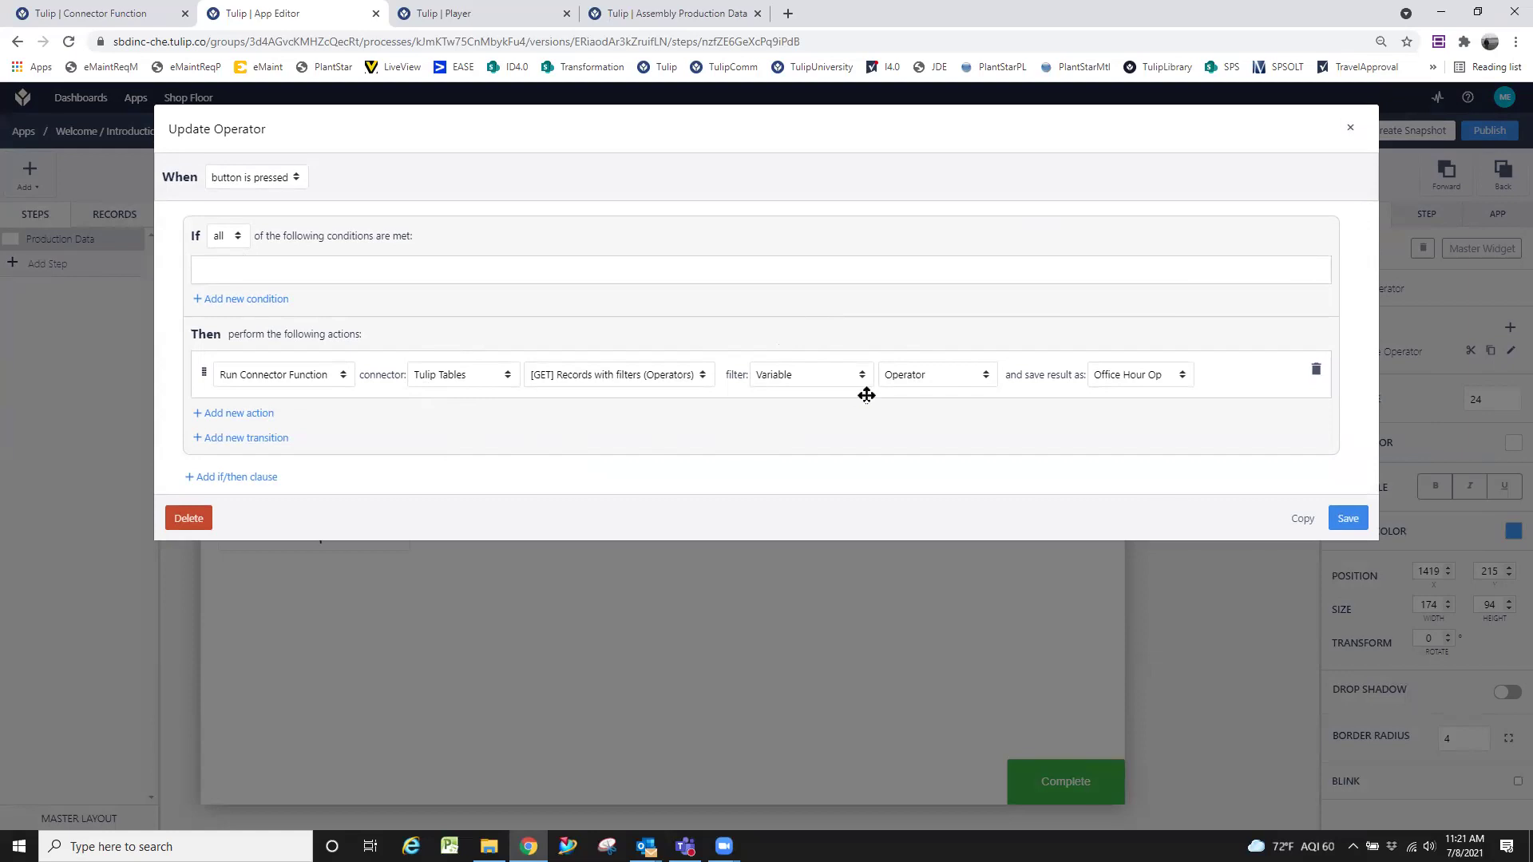
{"action": "left_click", "coordinate": [627, 11]}
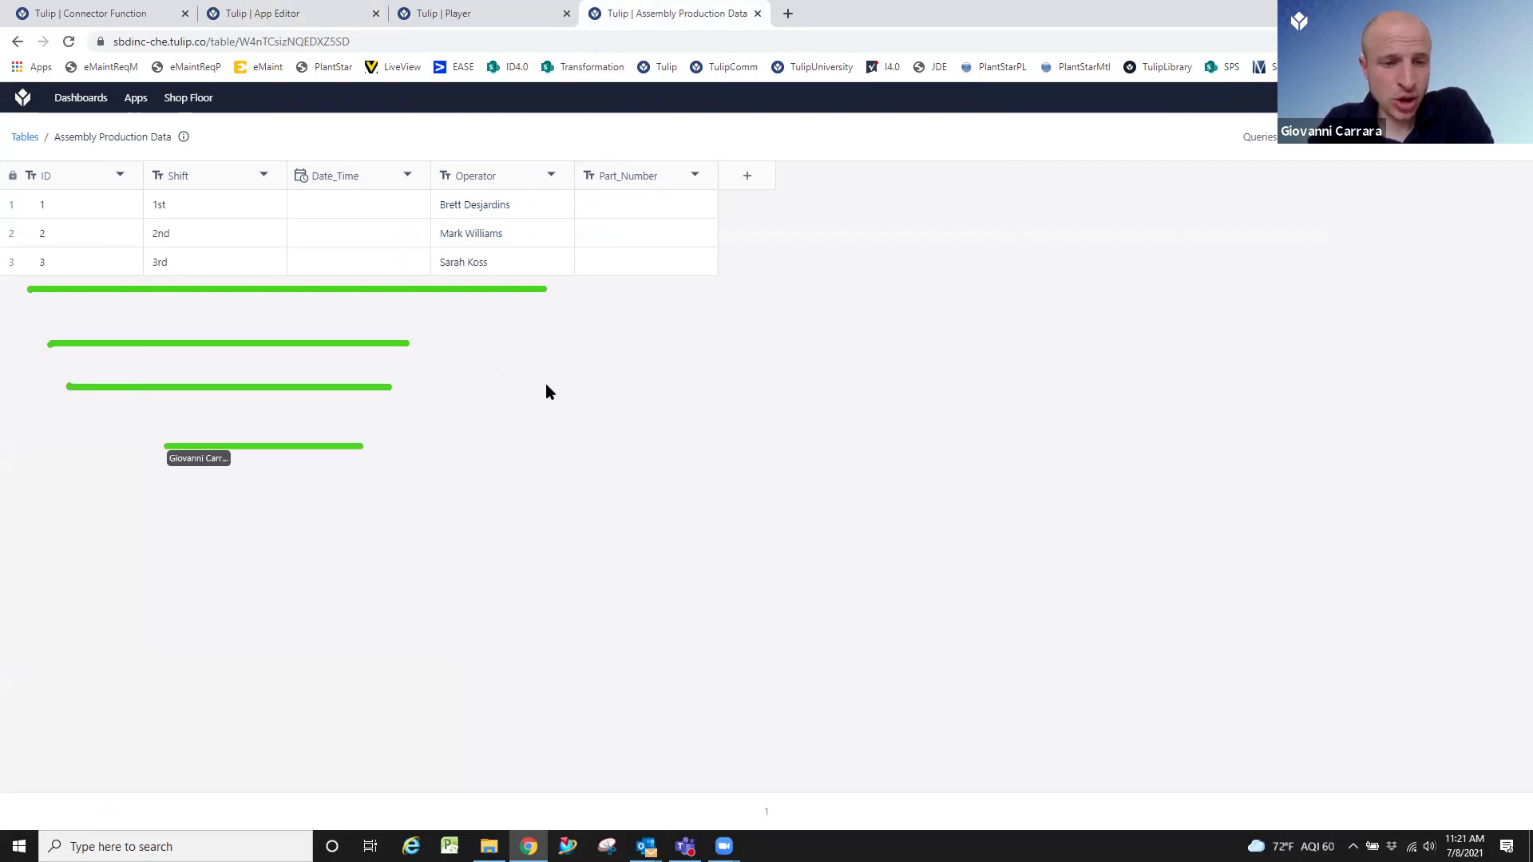
Go back to the App Editor with the Update Operator trigger displayed.
{"action": "left_click", "coordinate": [318, 7]}
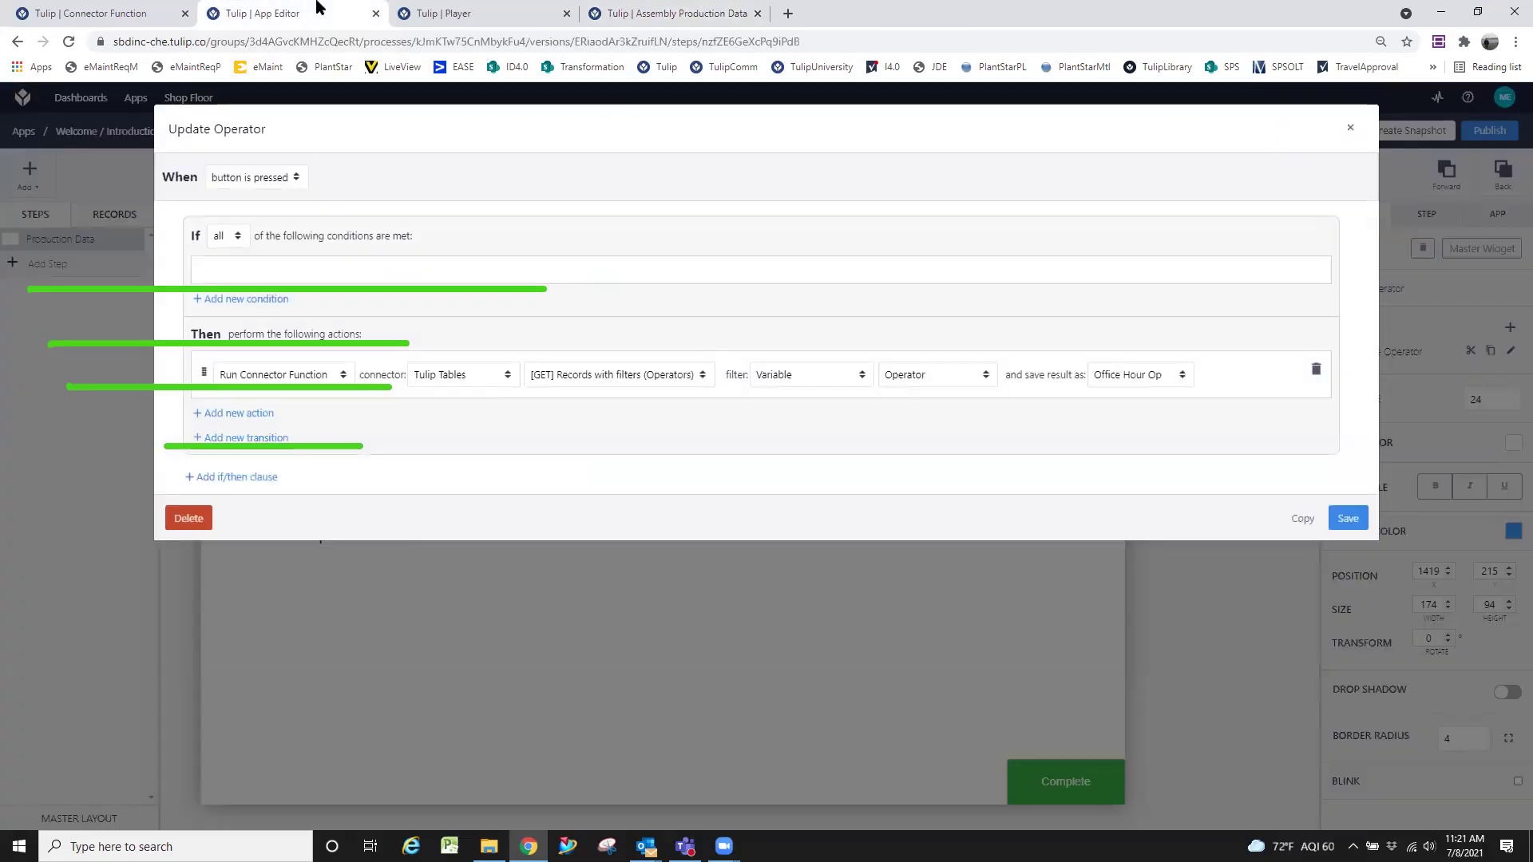
Store the Operator text field's input in a new Text variable named Filter.
{"action": "left_click", "coordinate": [1355, 142]}
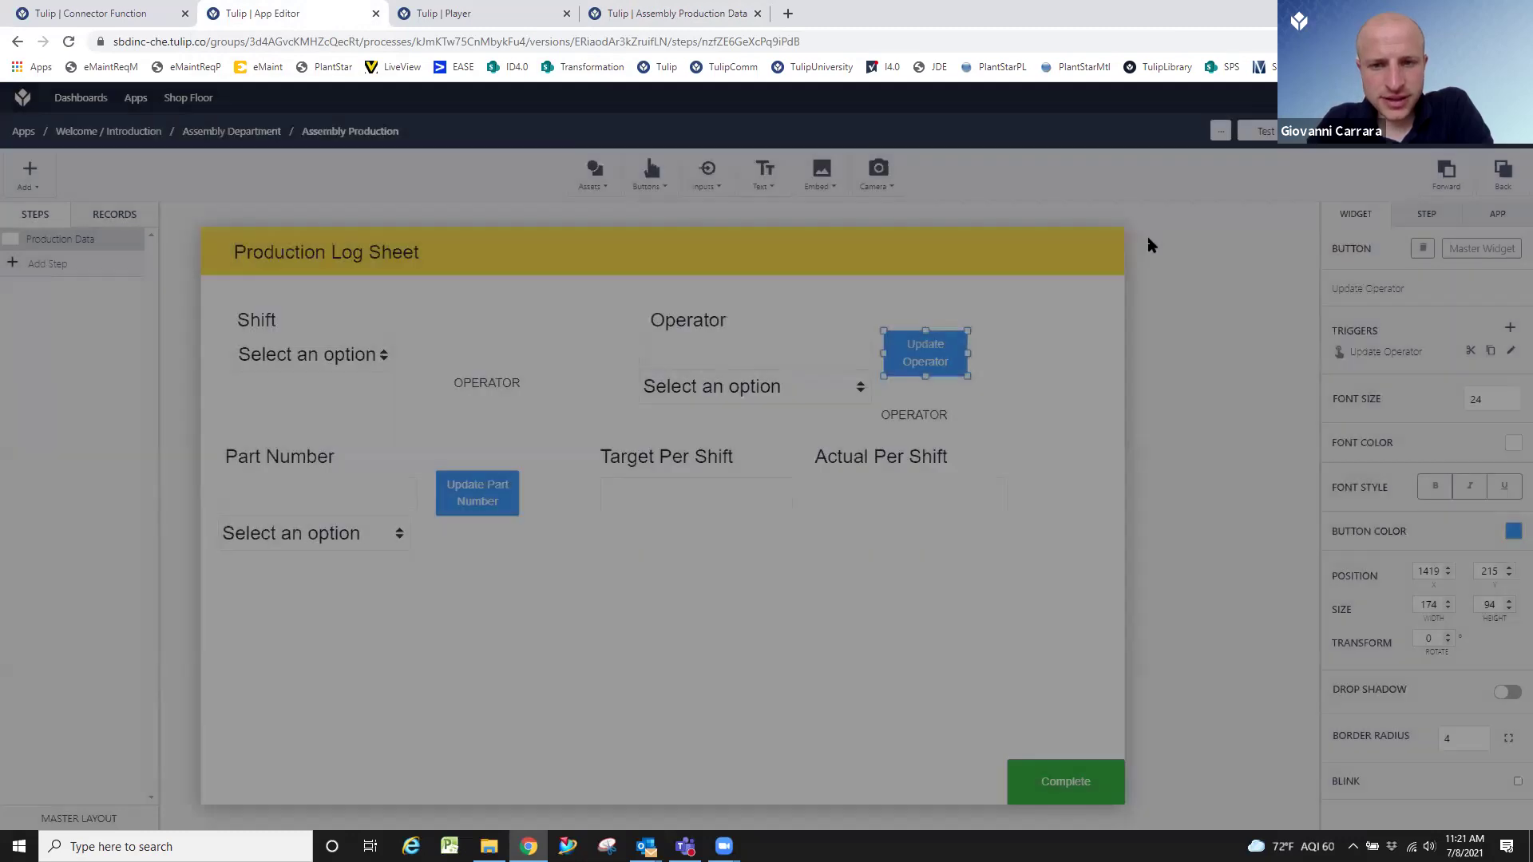
{"action": "left_click", "coordinate": [761, 387]}
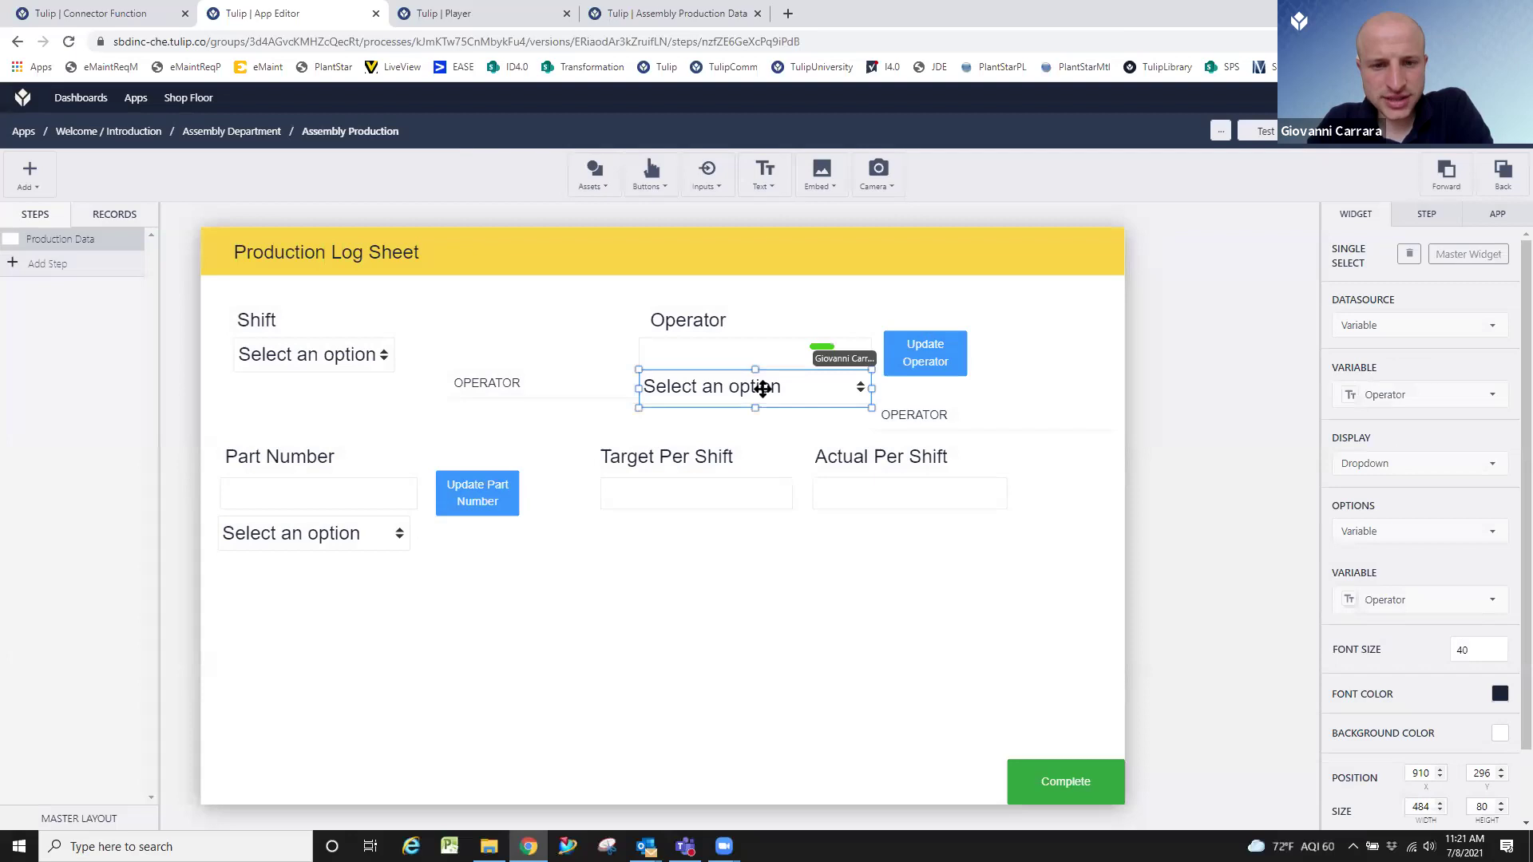
{"action": "left_click", "coordinate": [762, 358]}
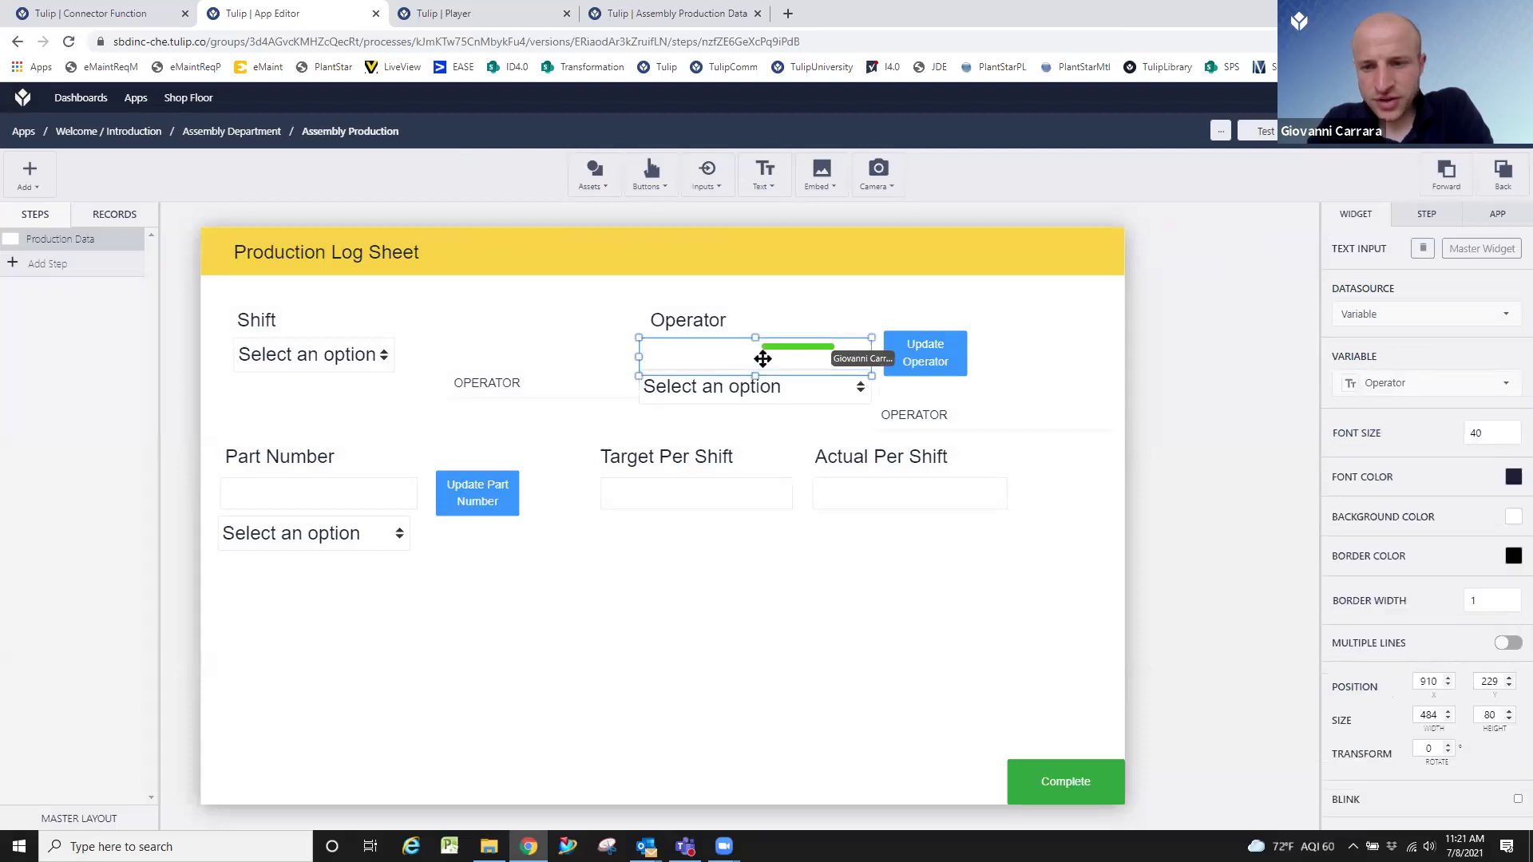
{"action": "left_click", "coordinate": [1374, 386]}
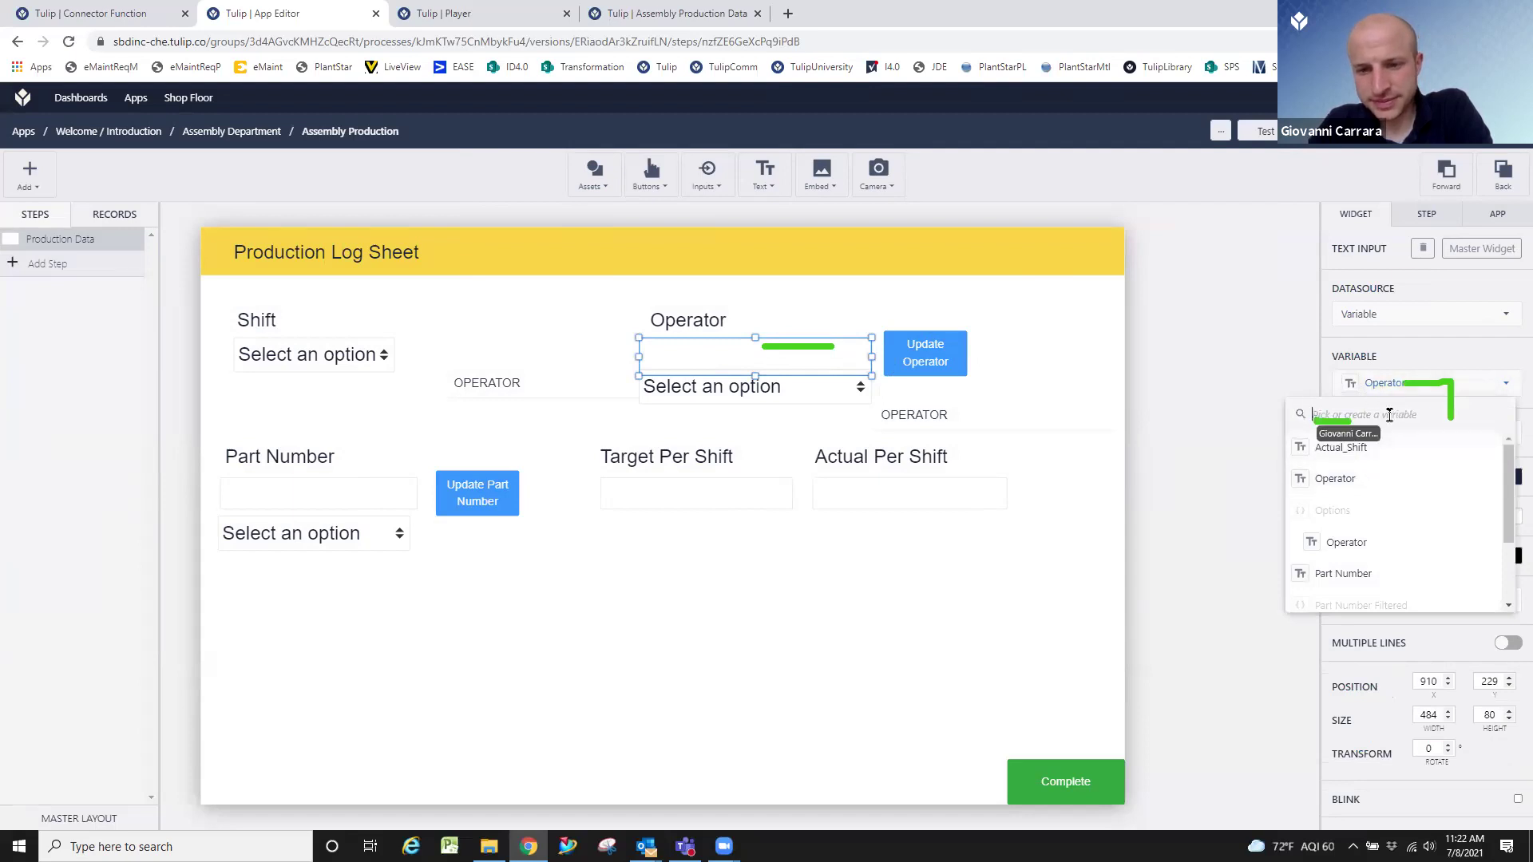
{"action": "type", "text": "Filter"}
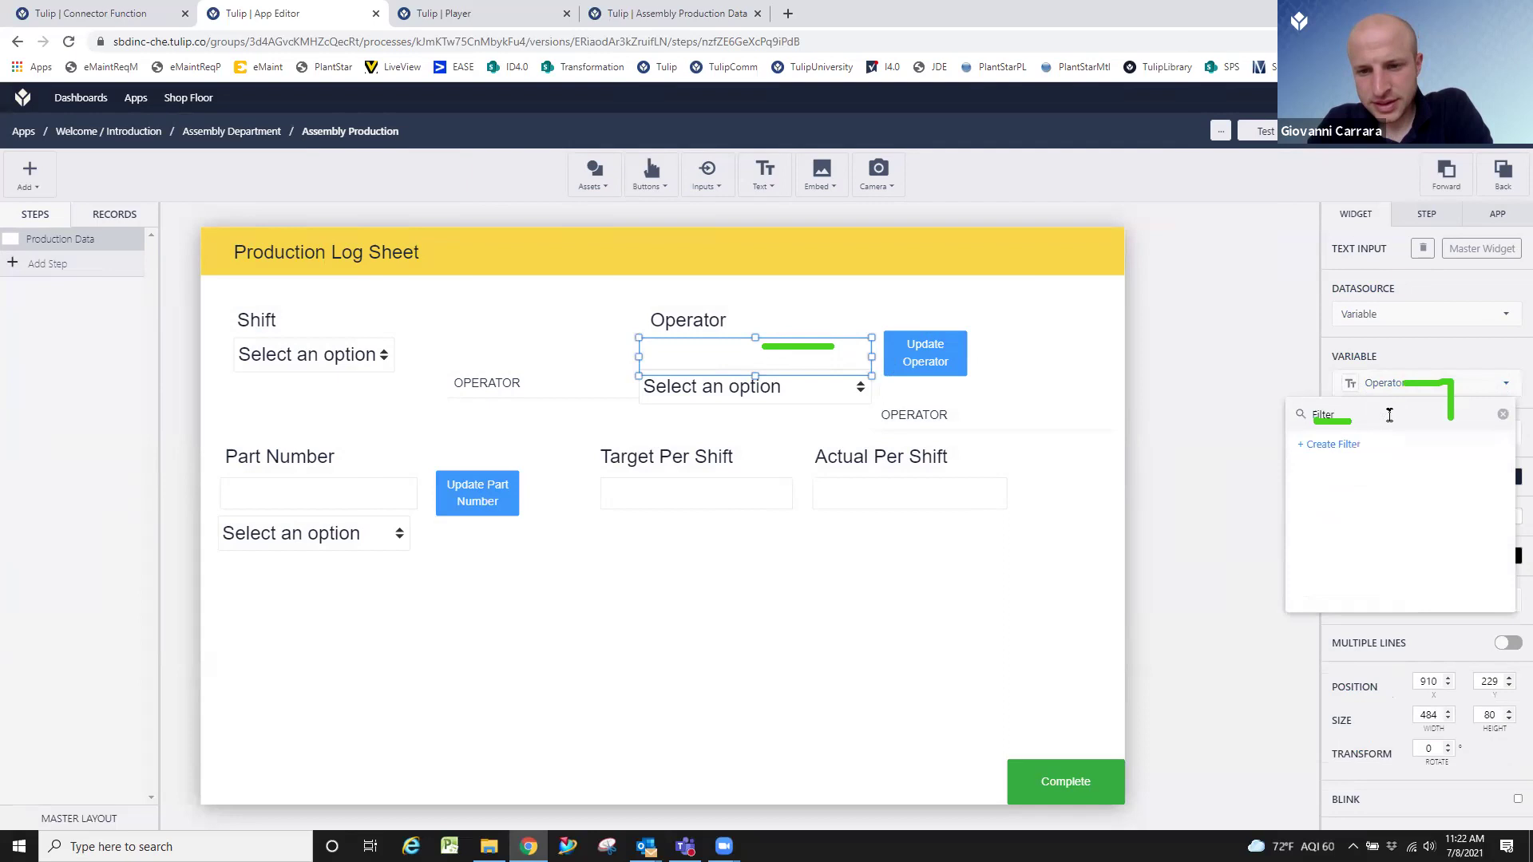
{"action": "left_click", "coordinate": [1343, 445]}
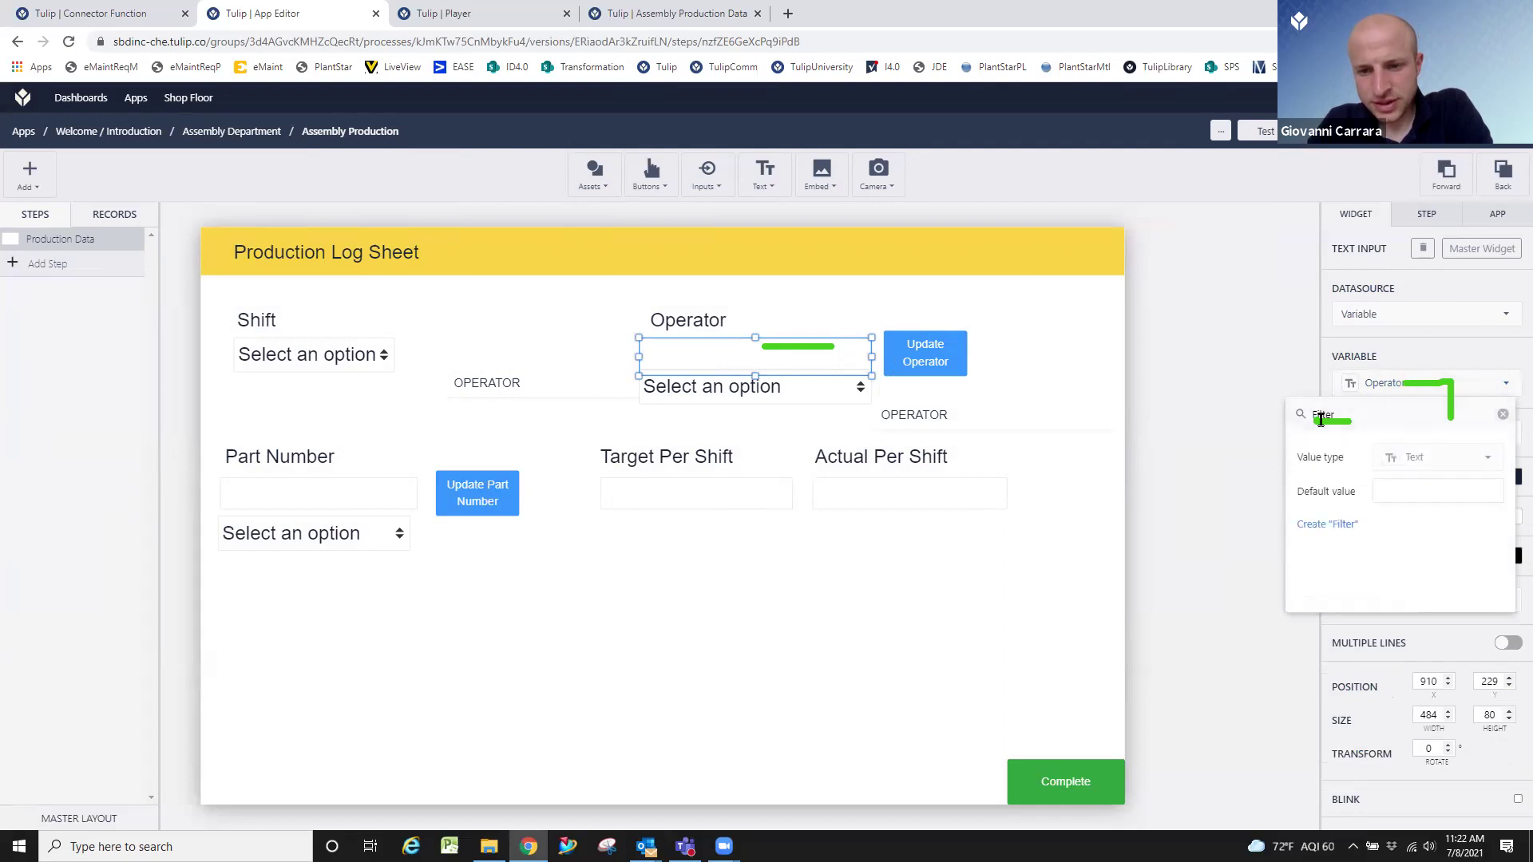
{"action": "left_click", "coordinate": [1318, 528]}
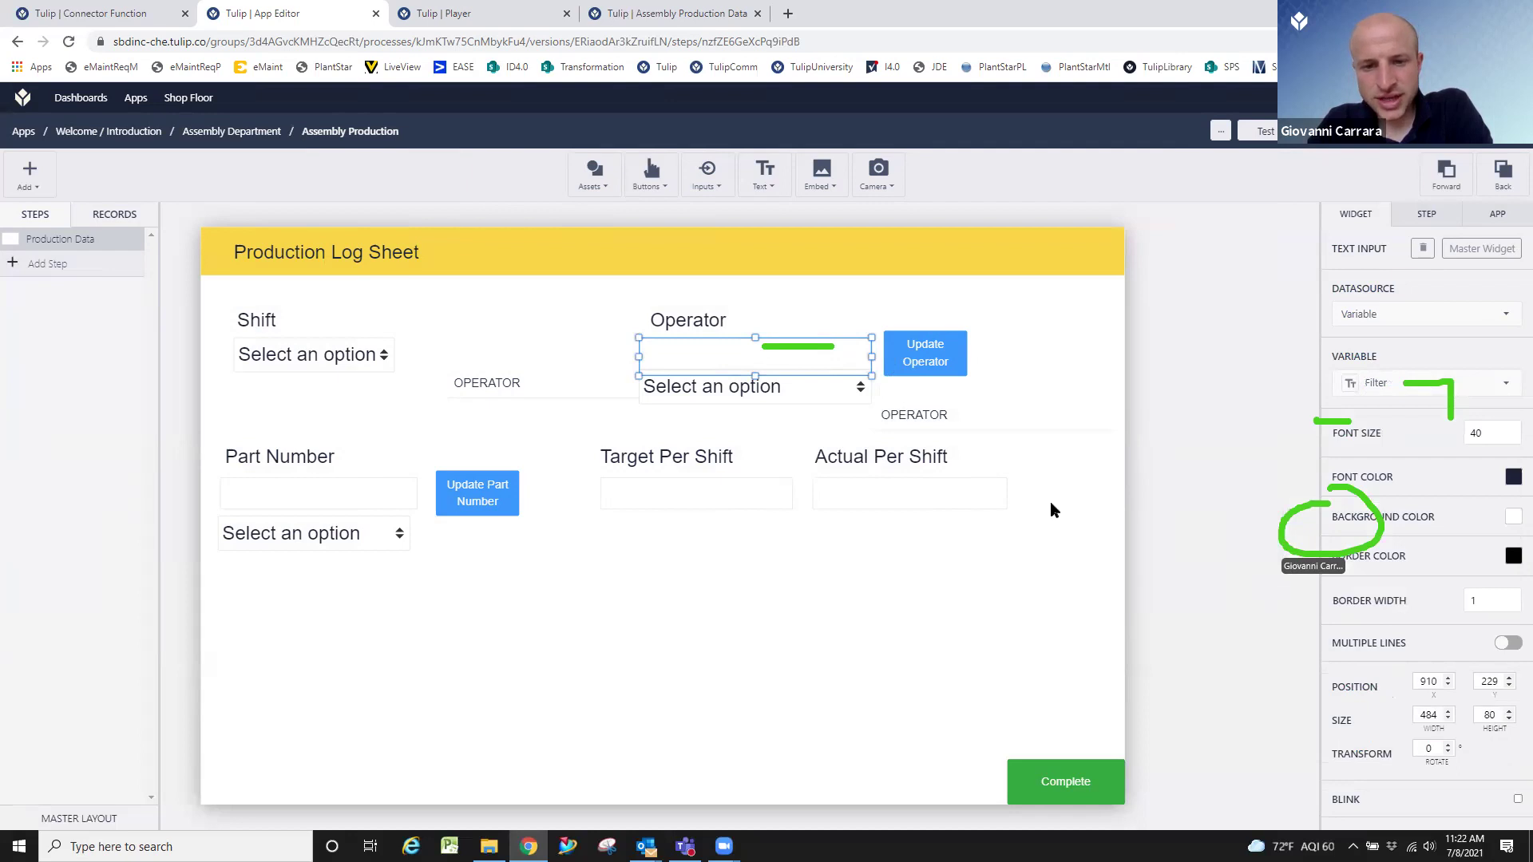
Make the Update Operator trigger filter records by the Filter variable and save it.
{"action": "left_click", "coordinate": [954, 352]}
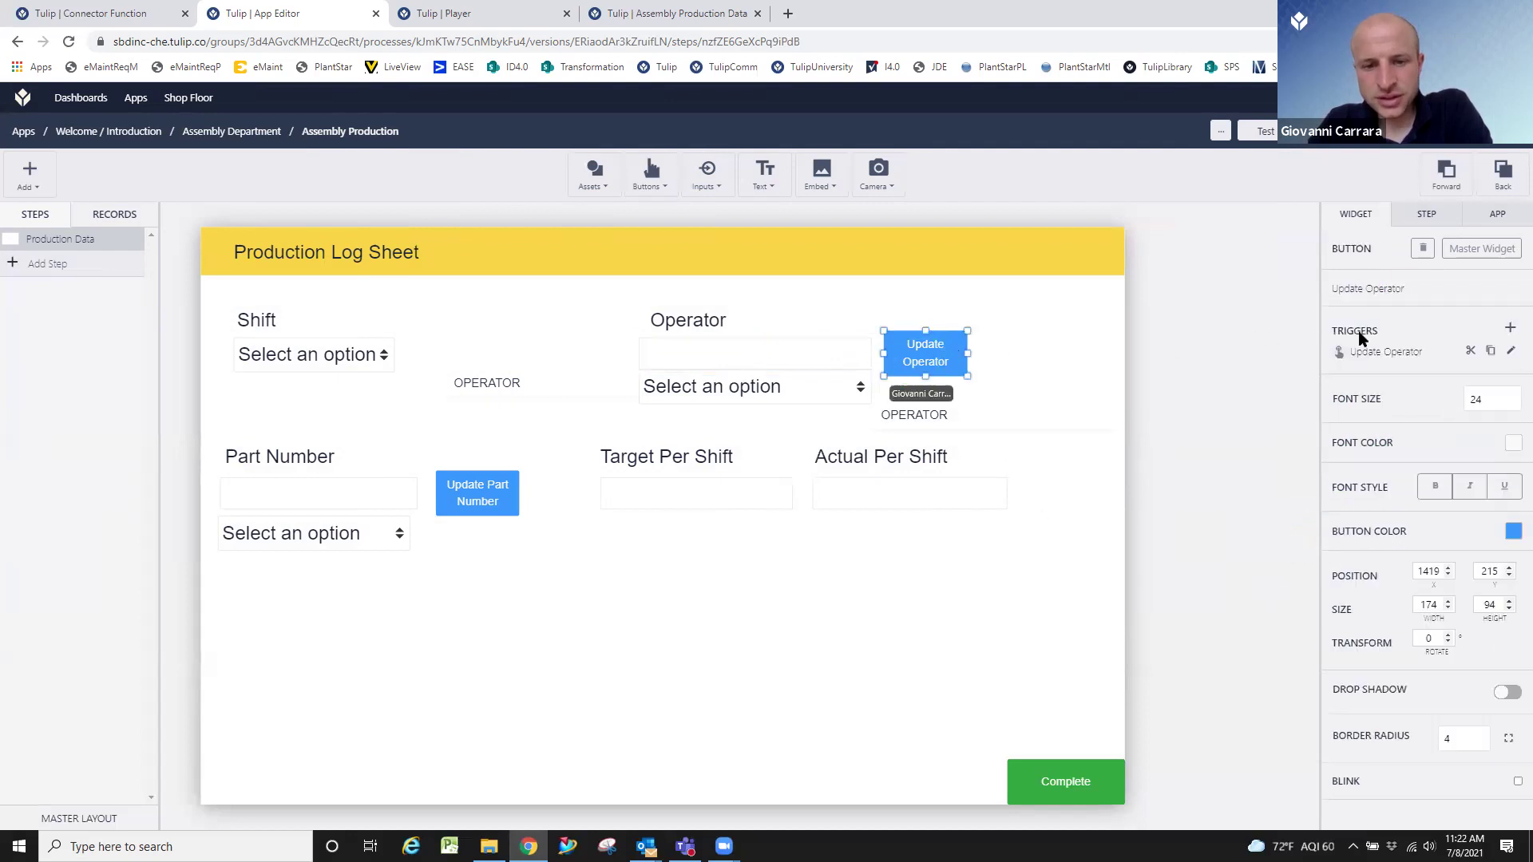
{"action": "left_click", "coordinate": [1502, 353]}
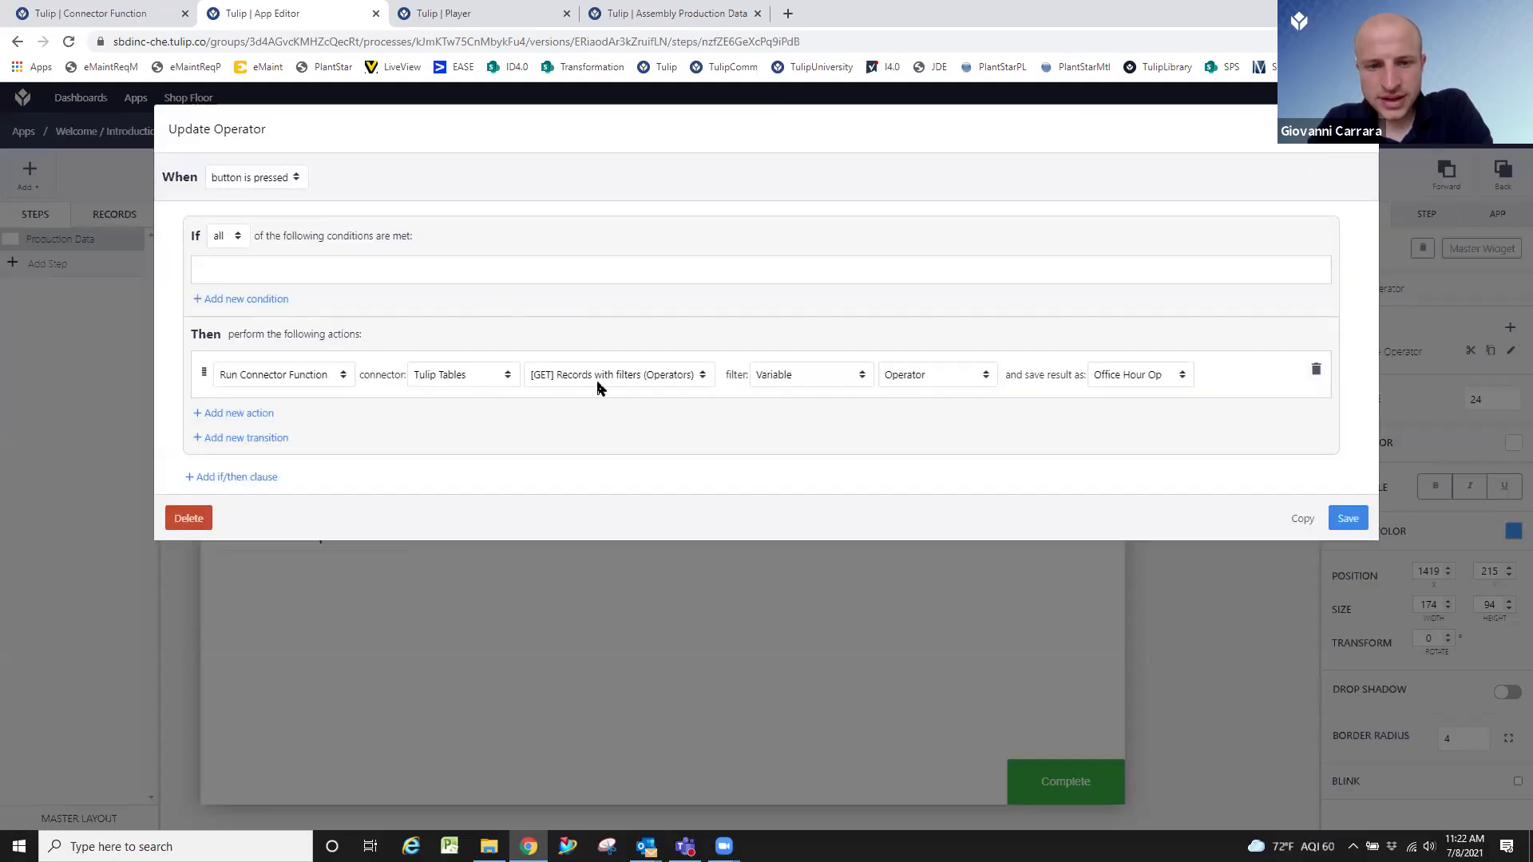
{"action": "left_click", "coordinate": [930, 375]}
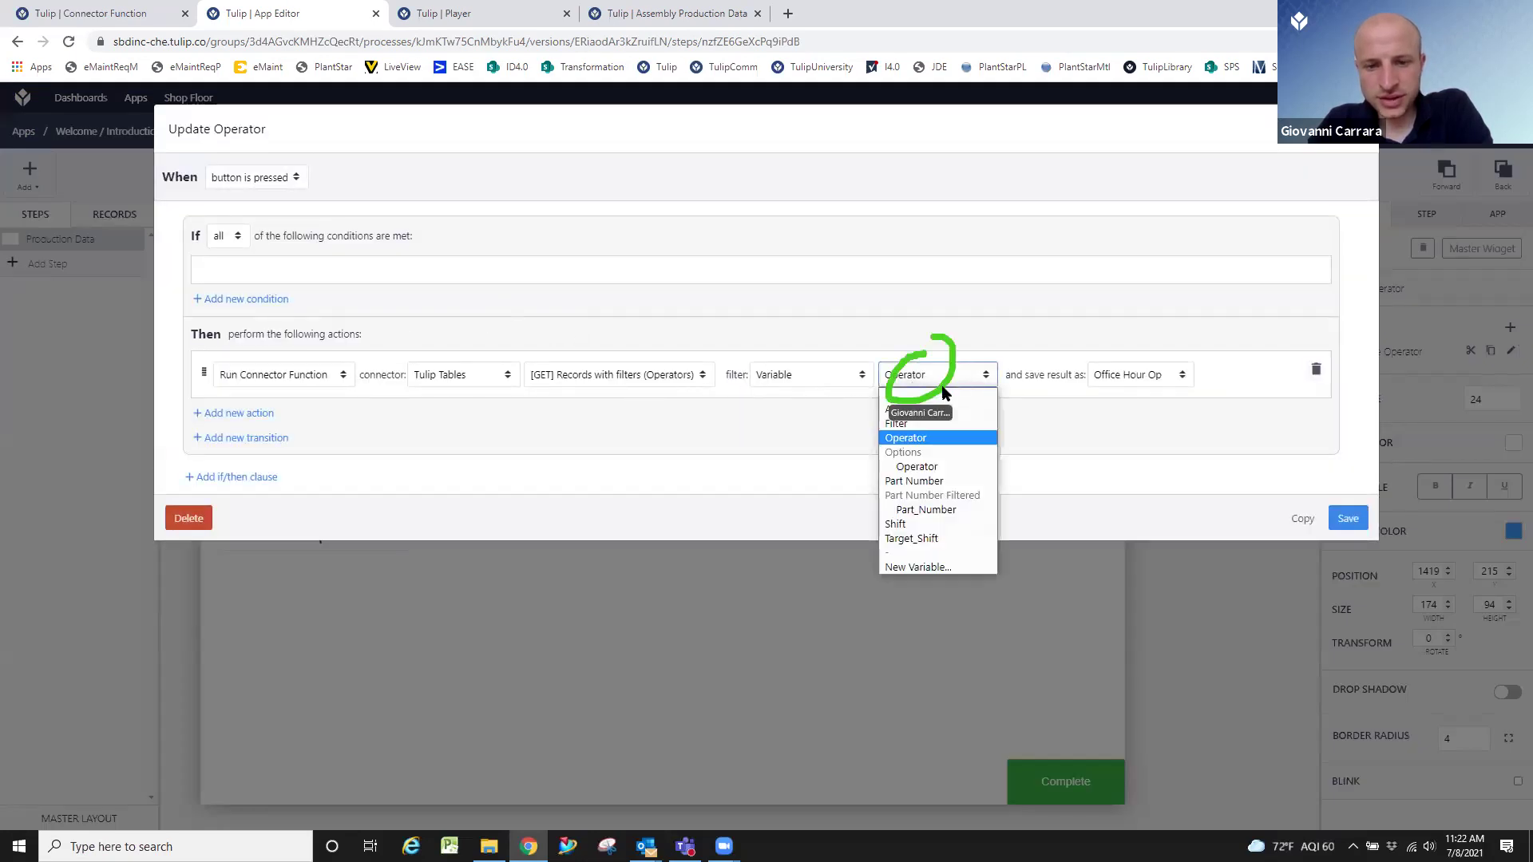
{"action": "left_click", "coordinate": [927, 421]}
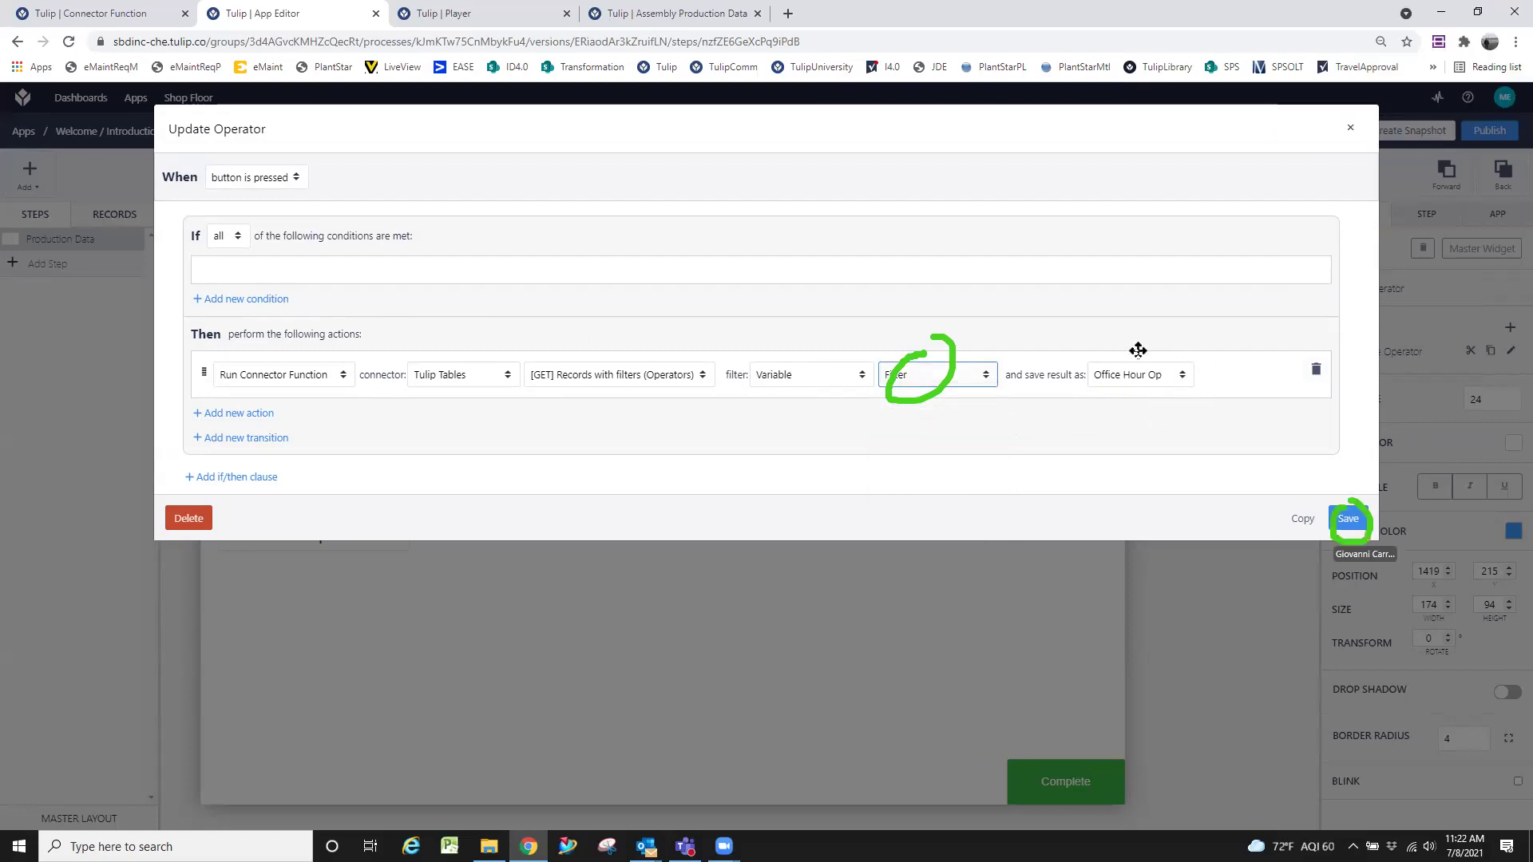
{"action": "left_click", "coordinate": [1348, 519]}
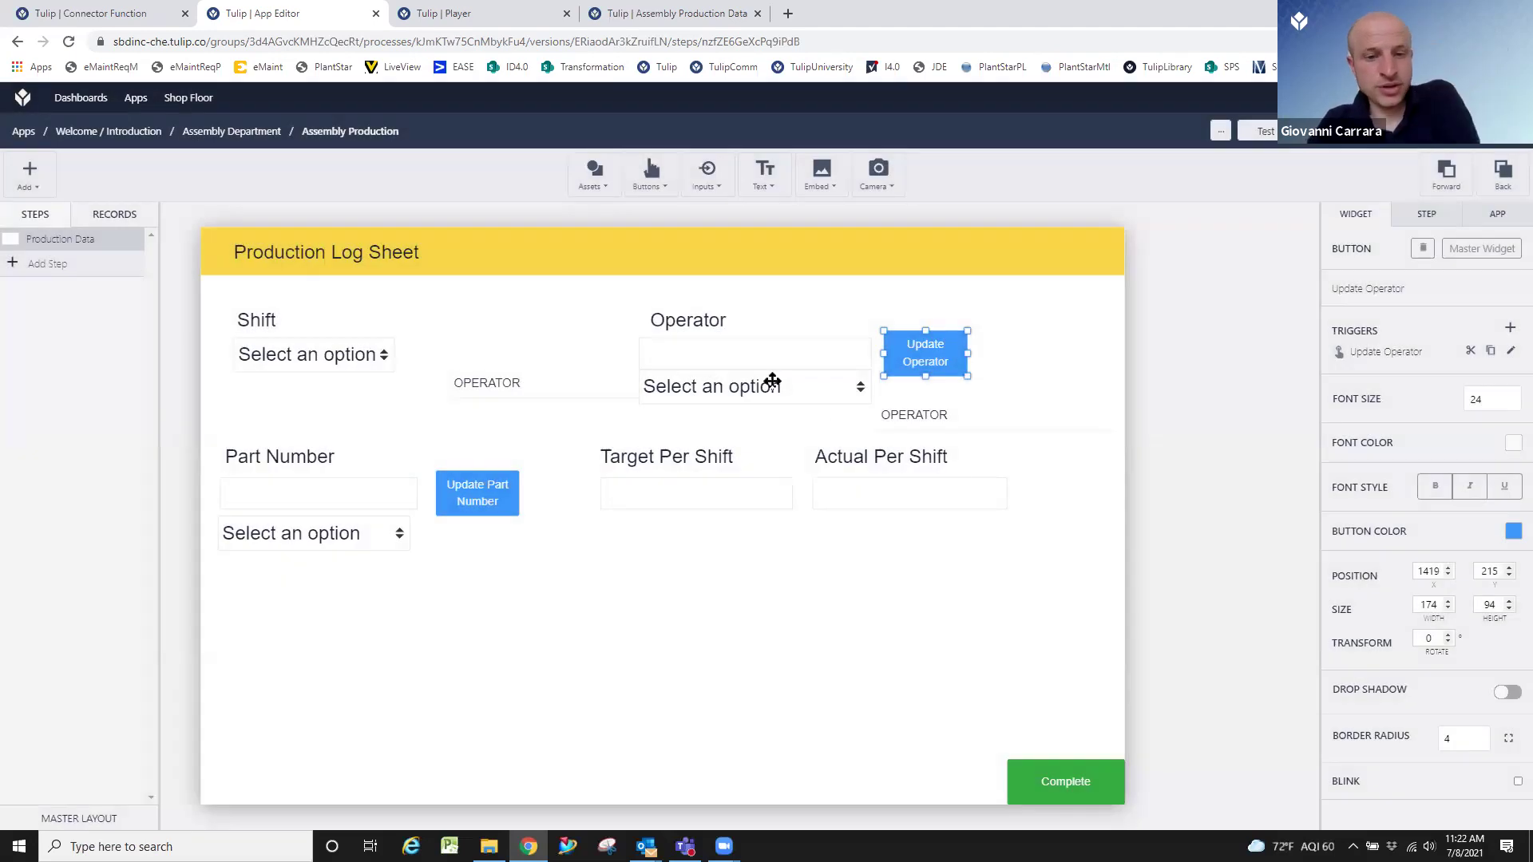
{"action": "left_click", "coordinate": [772, 385]}
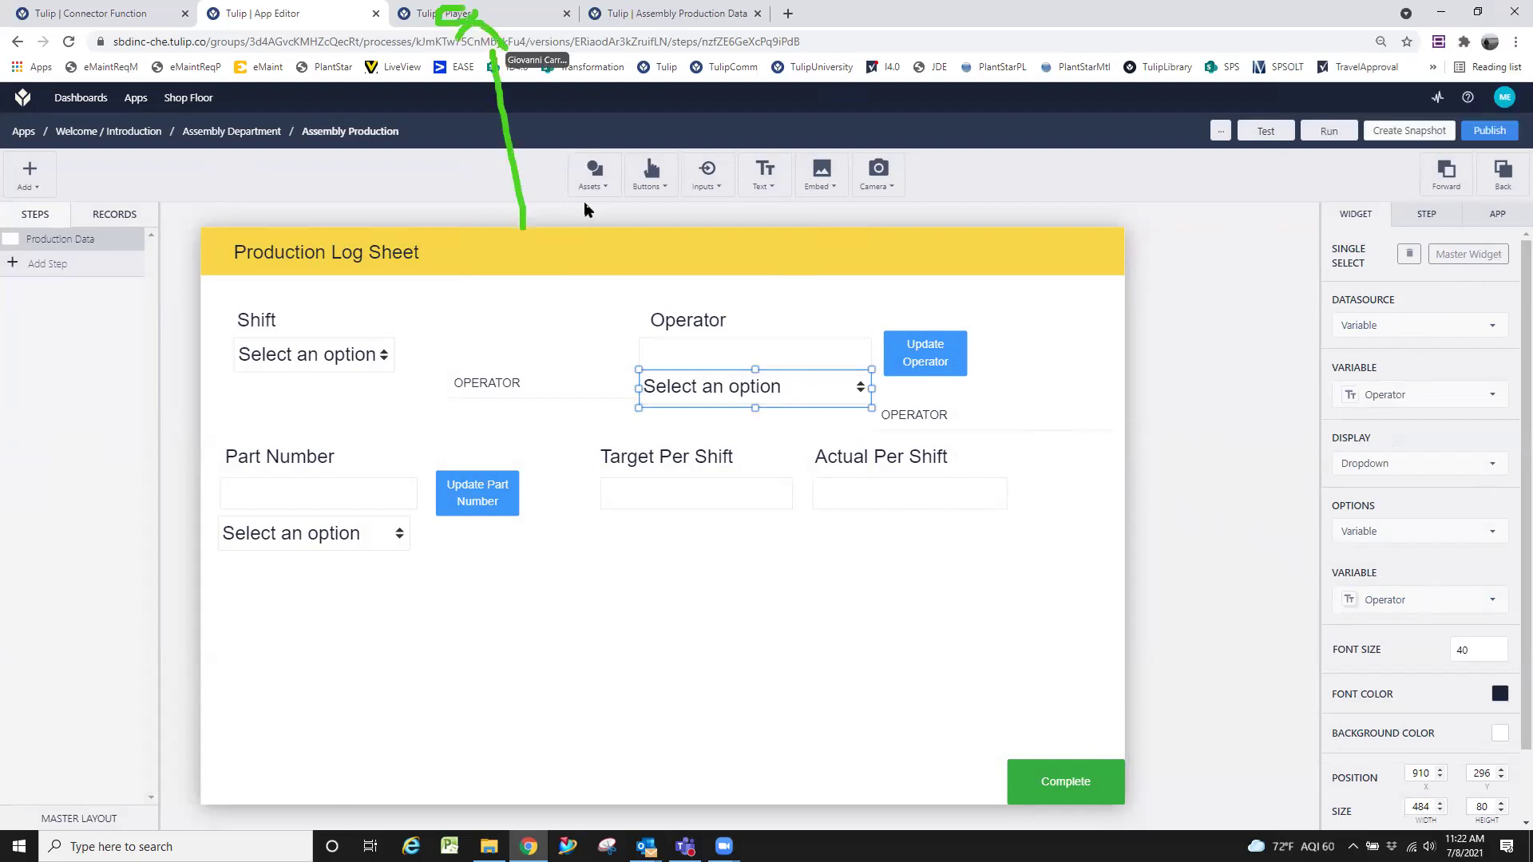
In the Player, run the operator lookup with filter 'a' and check the Operator dropdown.
{"action": "left_click", "coordinate": [497, 16]}
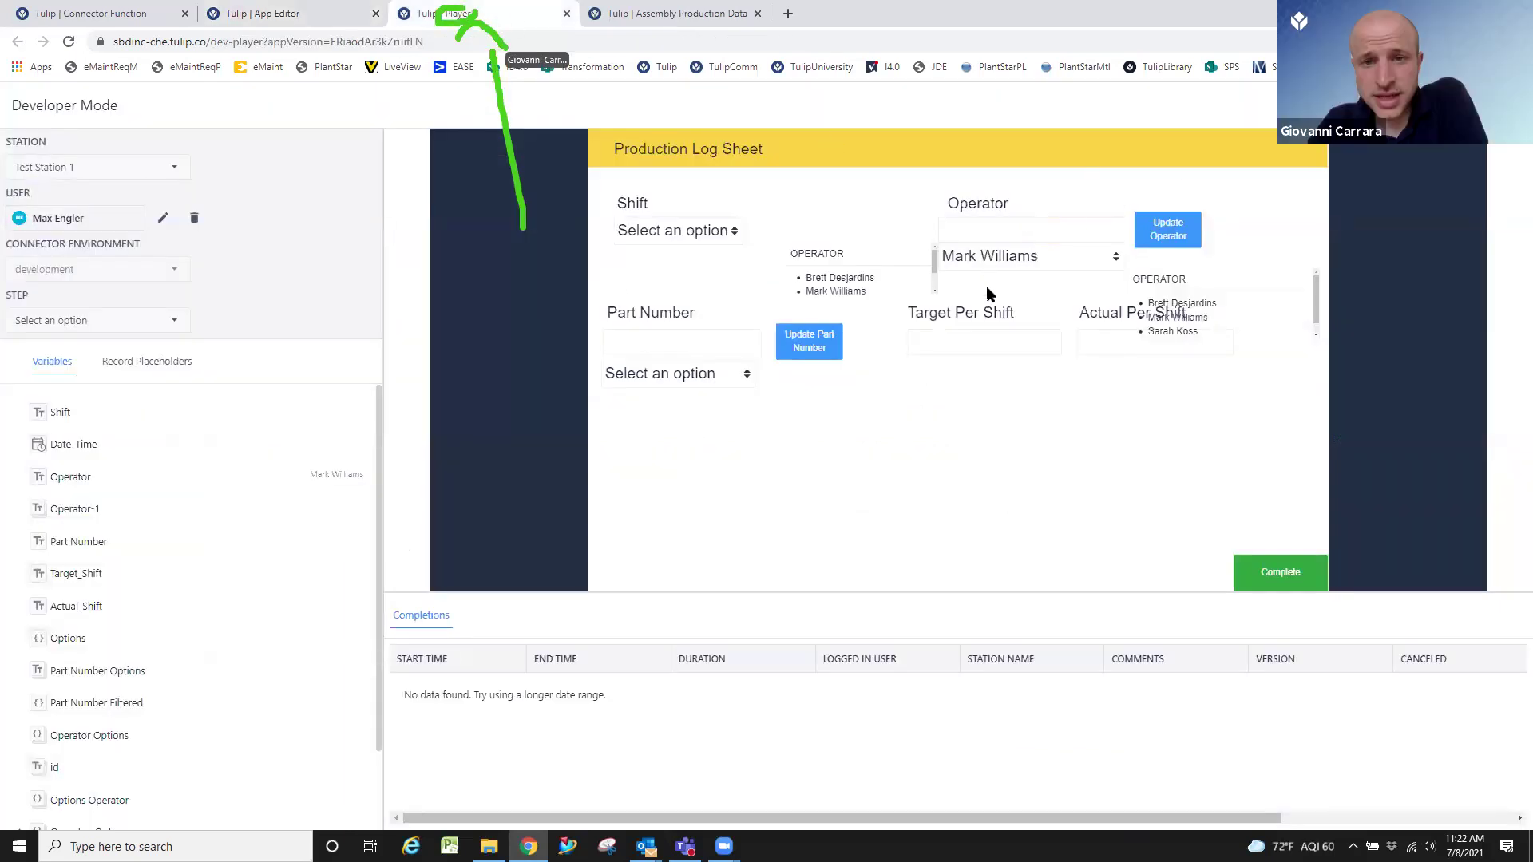
{"action": "left_click", "coordinate": [1089, 264]}
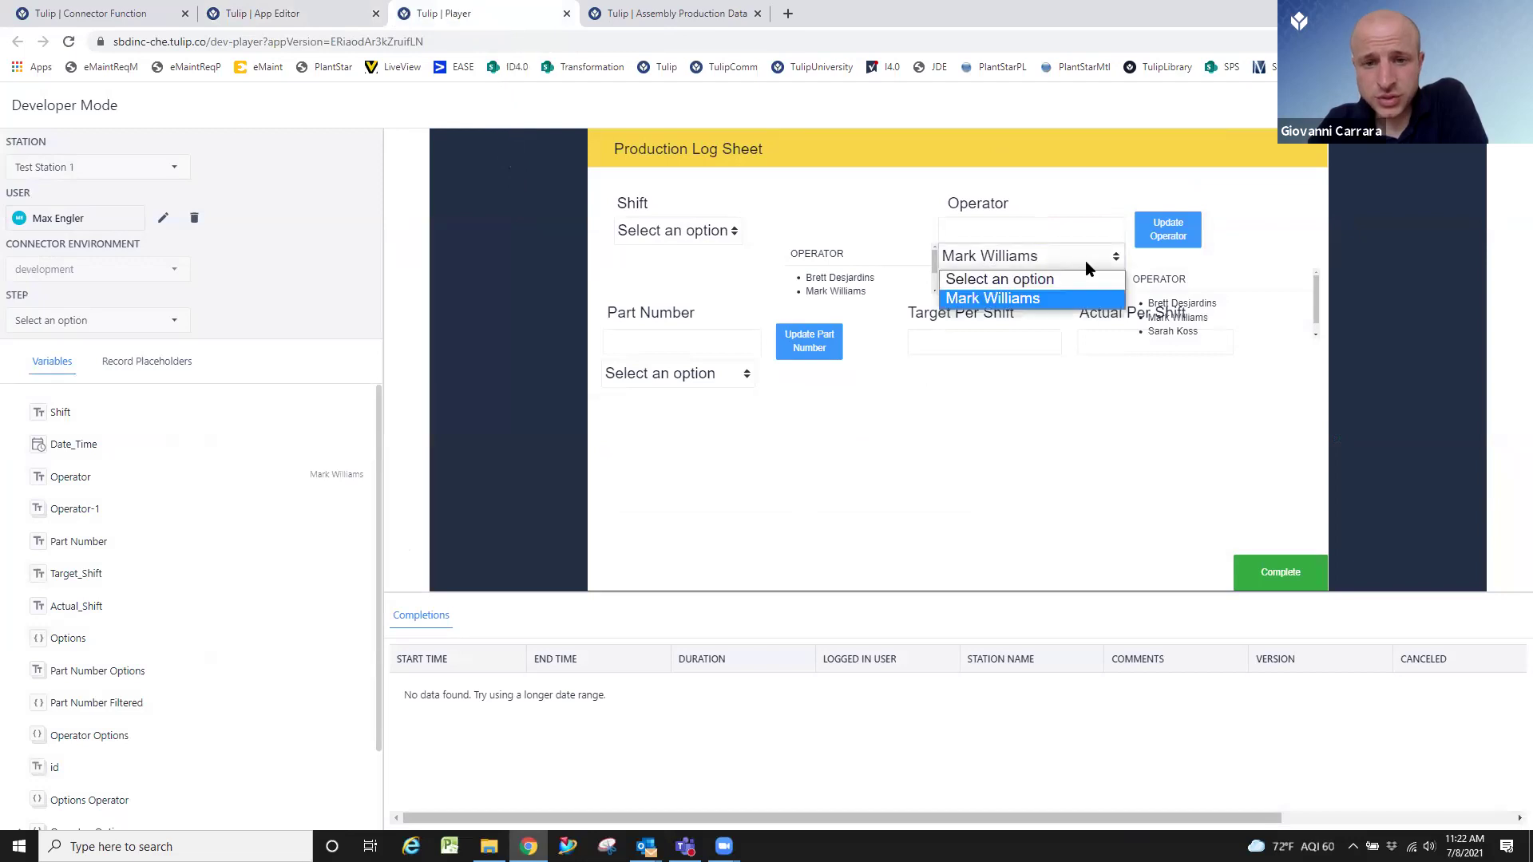
{"action": "left_click", "coordinate": [1023, 221]}
{"action": "type", "text": "a"}
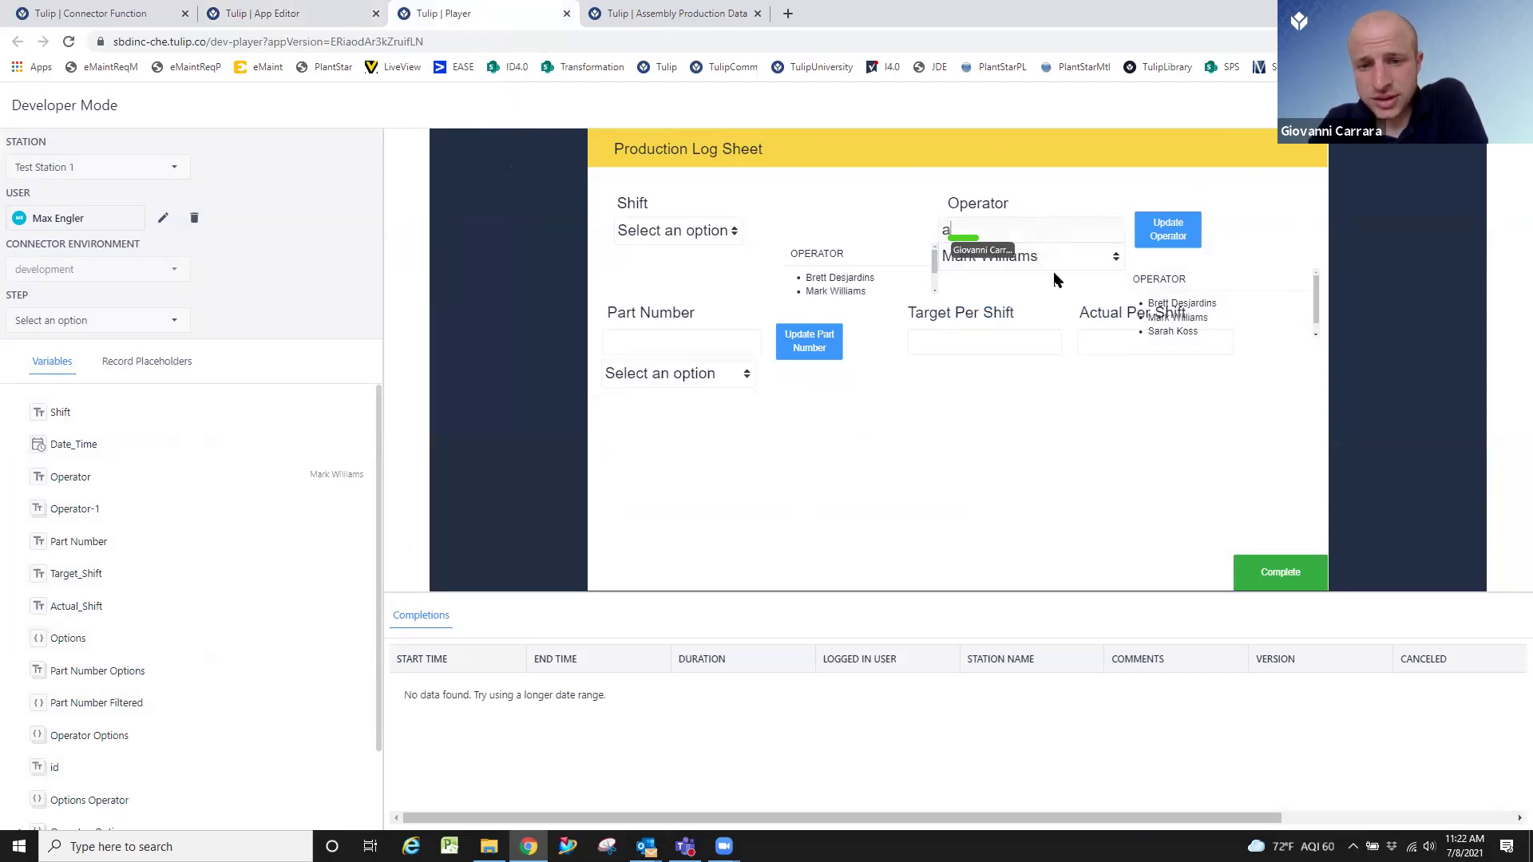
{"action": "left_click", "coordinate": [1054, 250]}
{"action": "left_click", "coordinate": [1056, 242]}
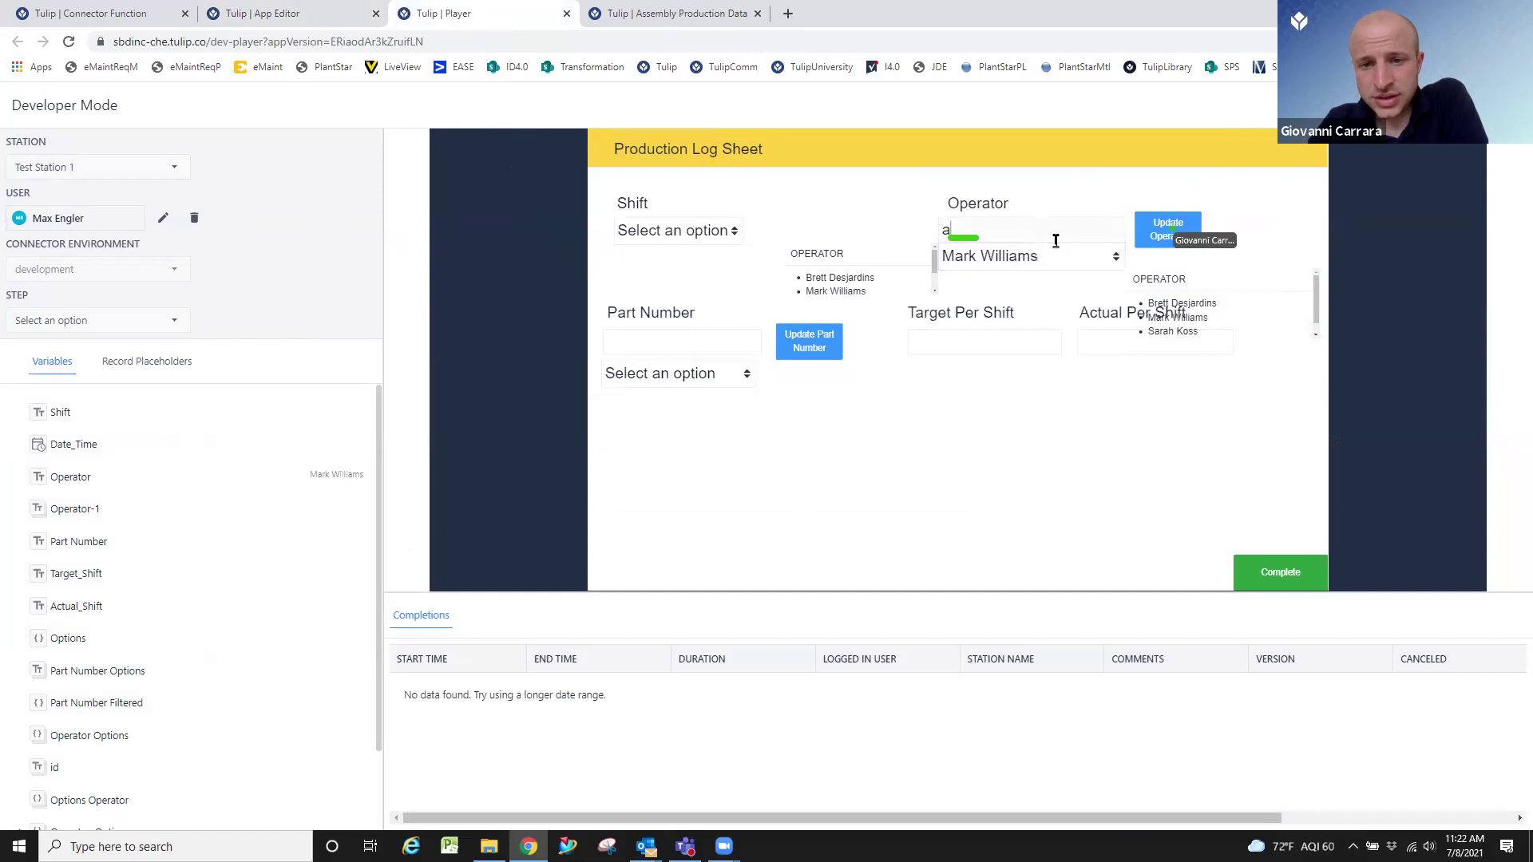
{"action": "left_click", "coordinate": [1150, 242]}
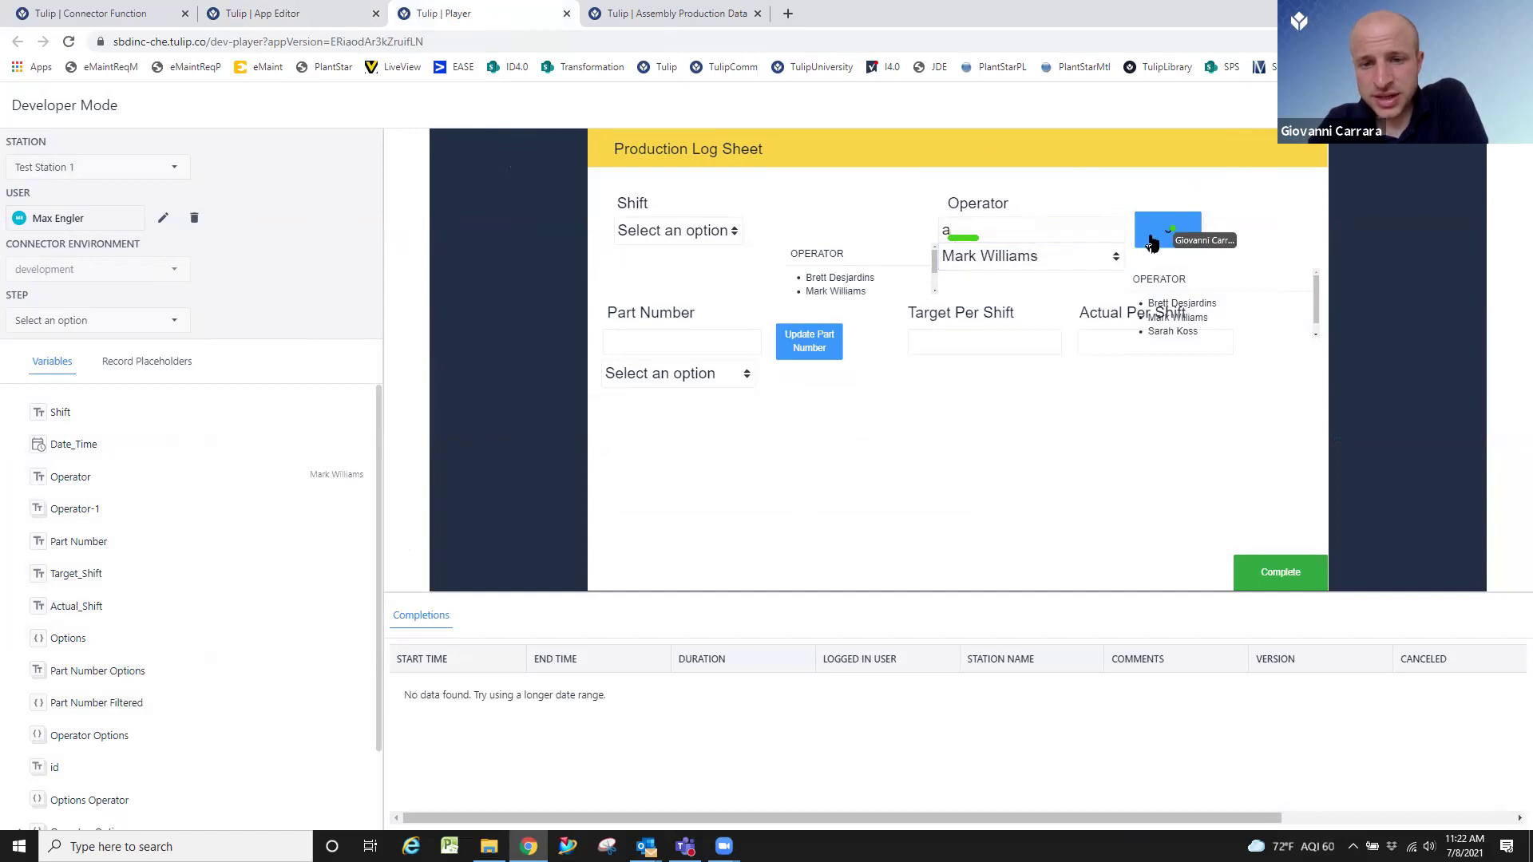
{"action": "left_click", "coordinate": [1047, 259]}
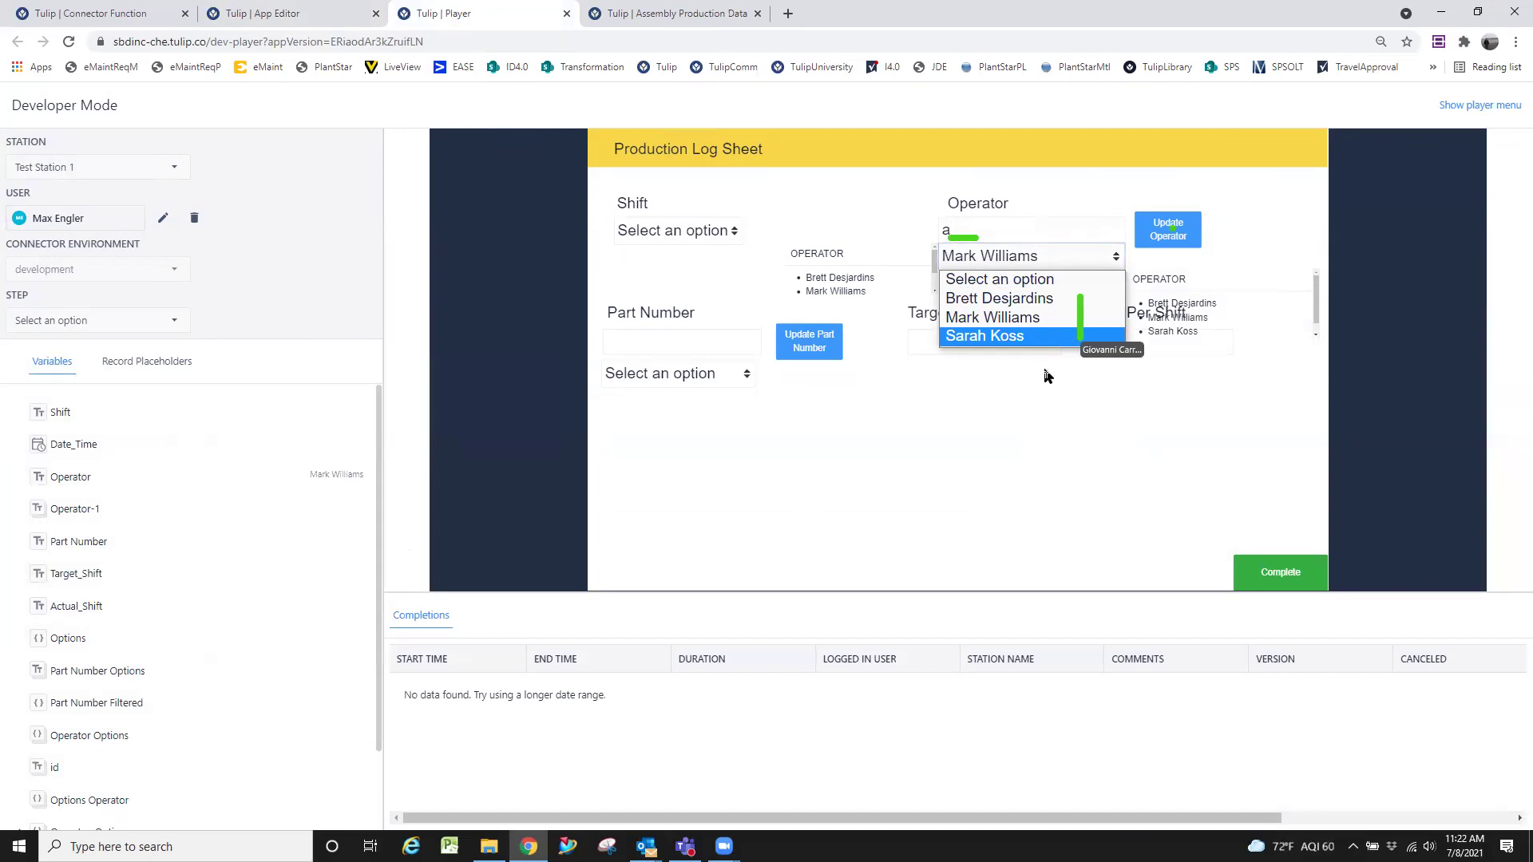
{"action": "left_click", "coordinate": [1047, 376]}
{"action": "left_click", "coordinate": [994, 257]}
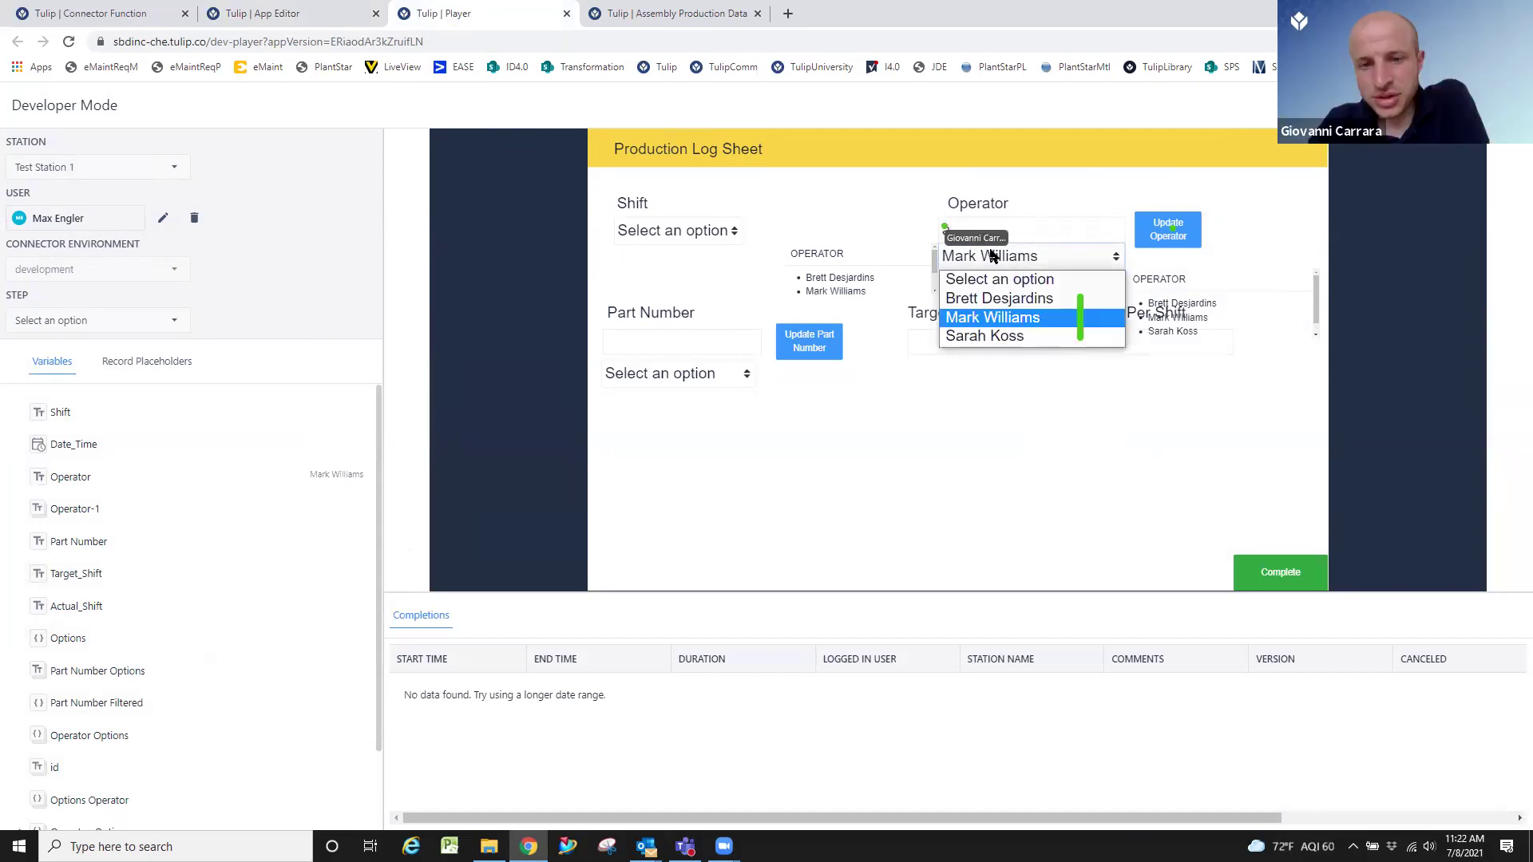
{"action": "left_click", "coordinate": [992, 230]}
Retry the lookup with lowercase 'w' and see that the Operator dropdown comes back empty.
{"action": "type", "text": "a"}
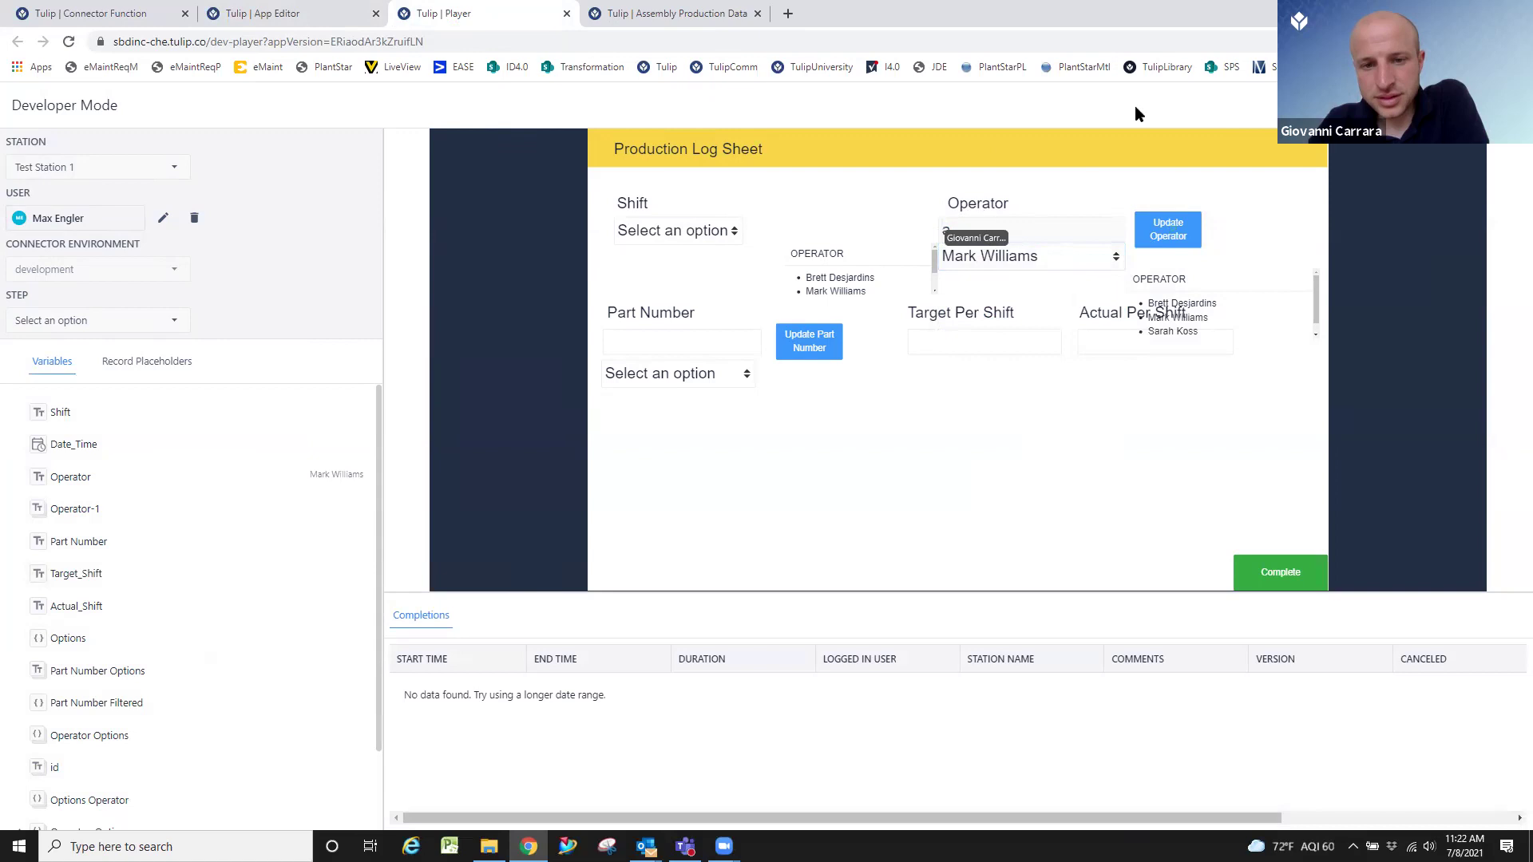
{"action": "key", "text": "BackSpace"}
{"action": "type", "text": "w"}
{"action": "left_click", "coordinate": [1158, 245]}
{"action": "left_click", "coordinate": [1096, 257]}
{"action": "left_click", "coordinate": [1046, 236]}
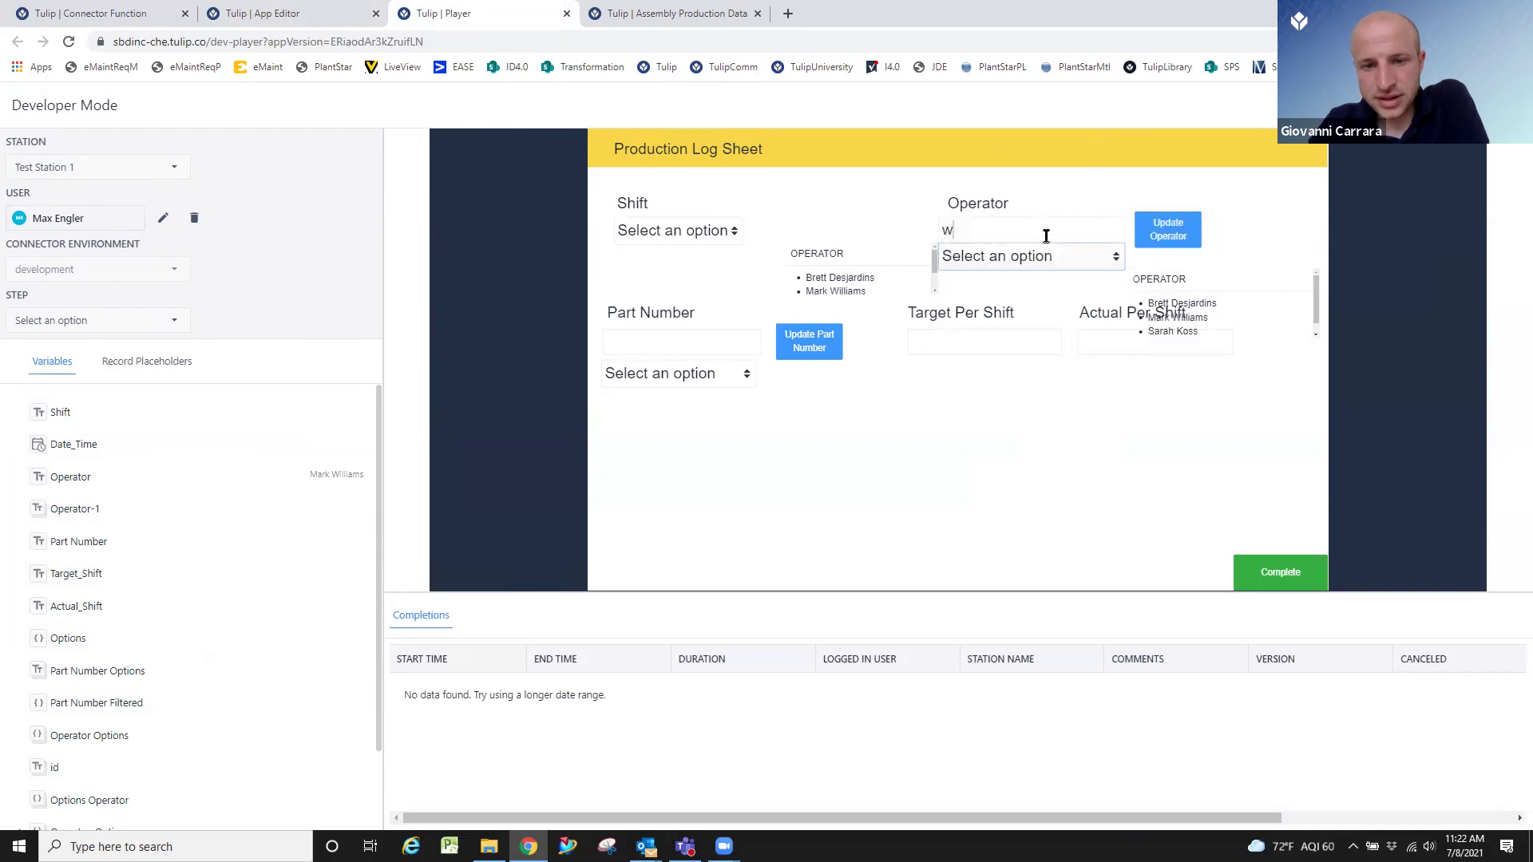
{"action": "left_click", "coordinate": [1060, 247]}
{"action": "left_click", "coordinate": [1061, 244]}
Run the lookup with uppercase 'W' and pick the single matching operator.
{"action": "type", "text": "W"}
{"action": "left_click", "coordinate": [1182, 231]}
{"action": "left_click", "coordinate": [1088, 256]}
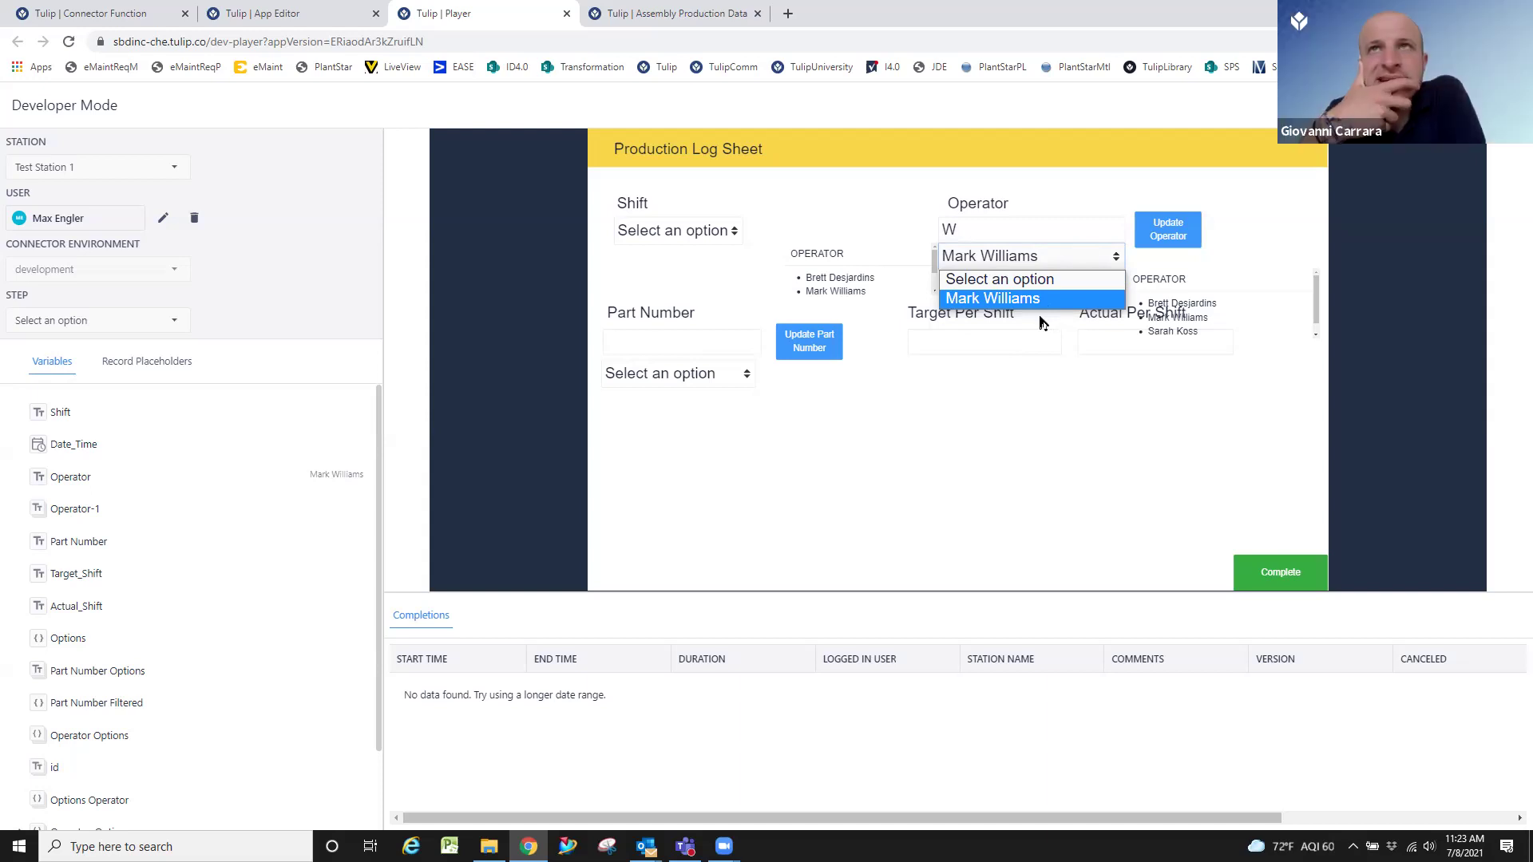
{"action": "left_click", "coordinate": [1048, 447]}
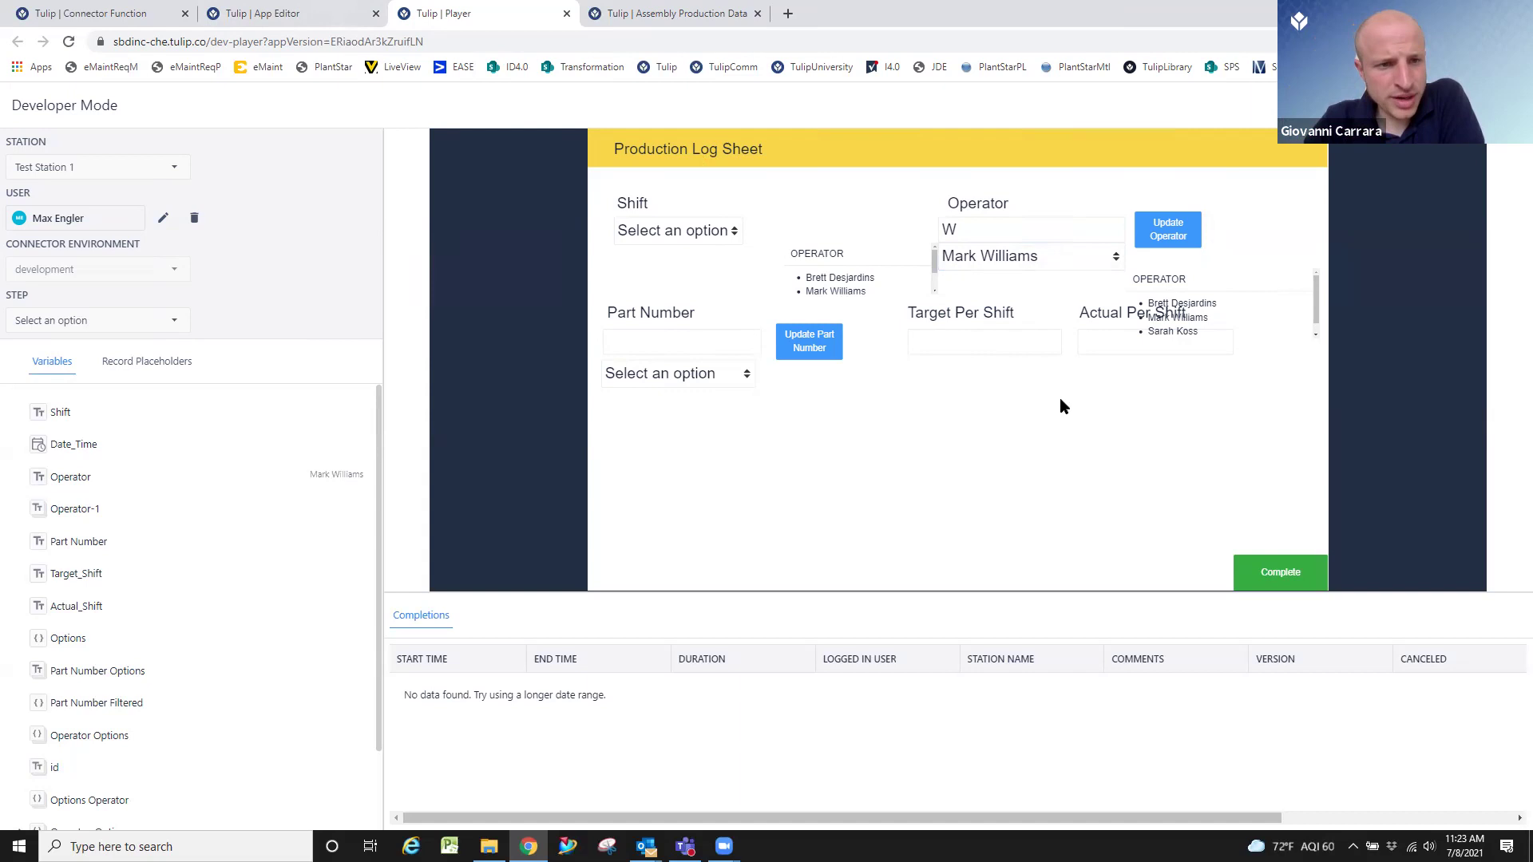
Back in the App Editor, switch the Update Operator trigger's filter source from Variable to Expression.
{"action": "left_click", "coordinate": [320, 6]}
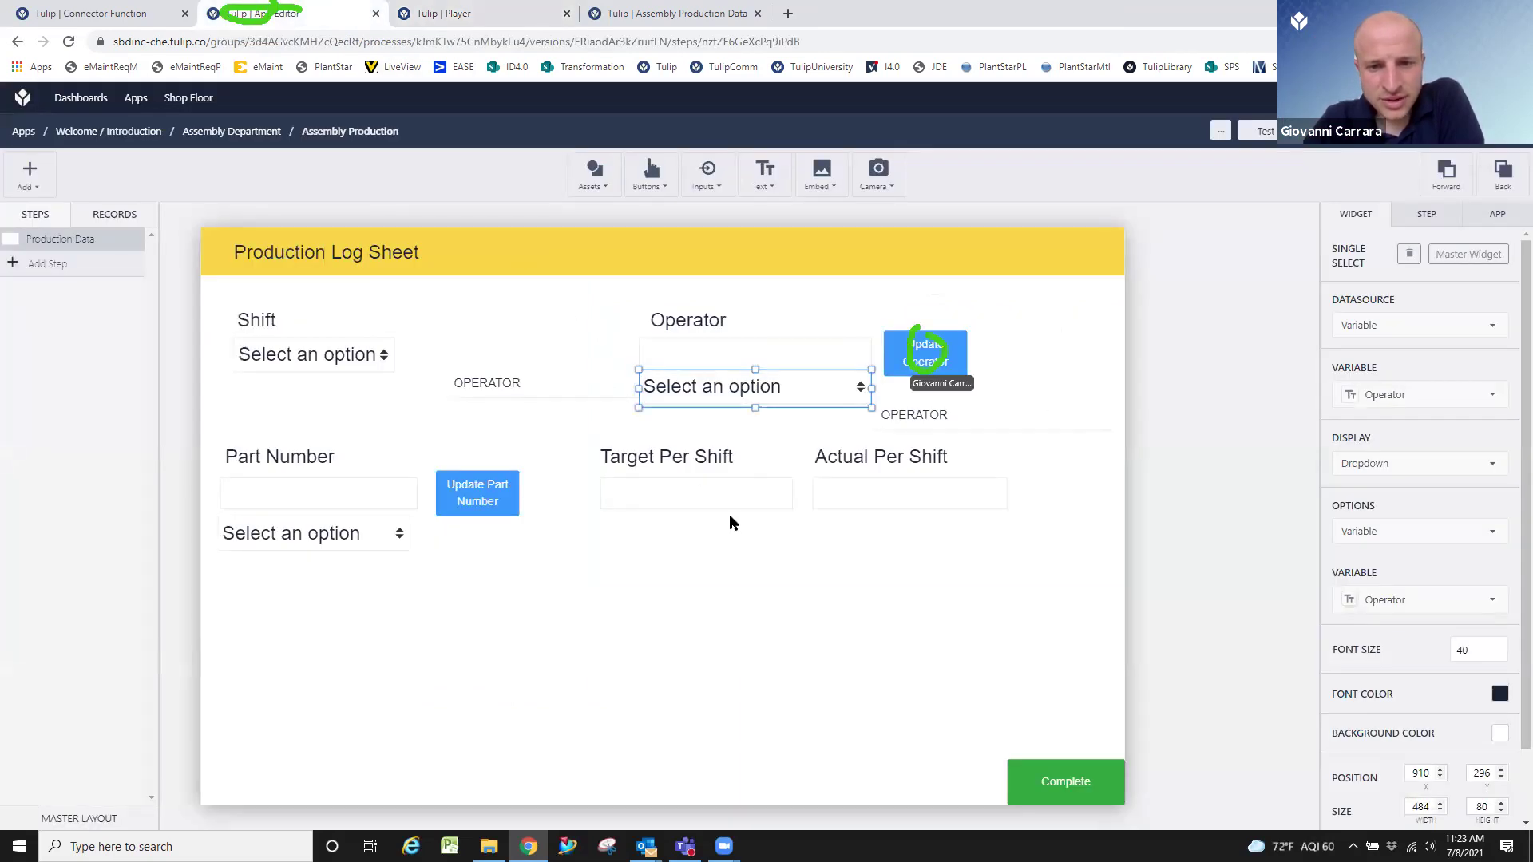
{"action": "left_click", "coordinate": [906, 341]}
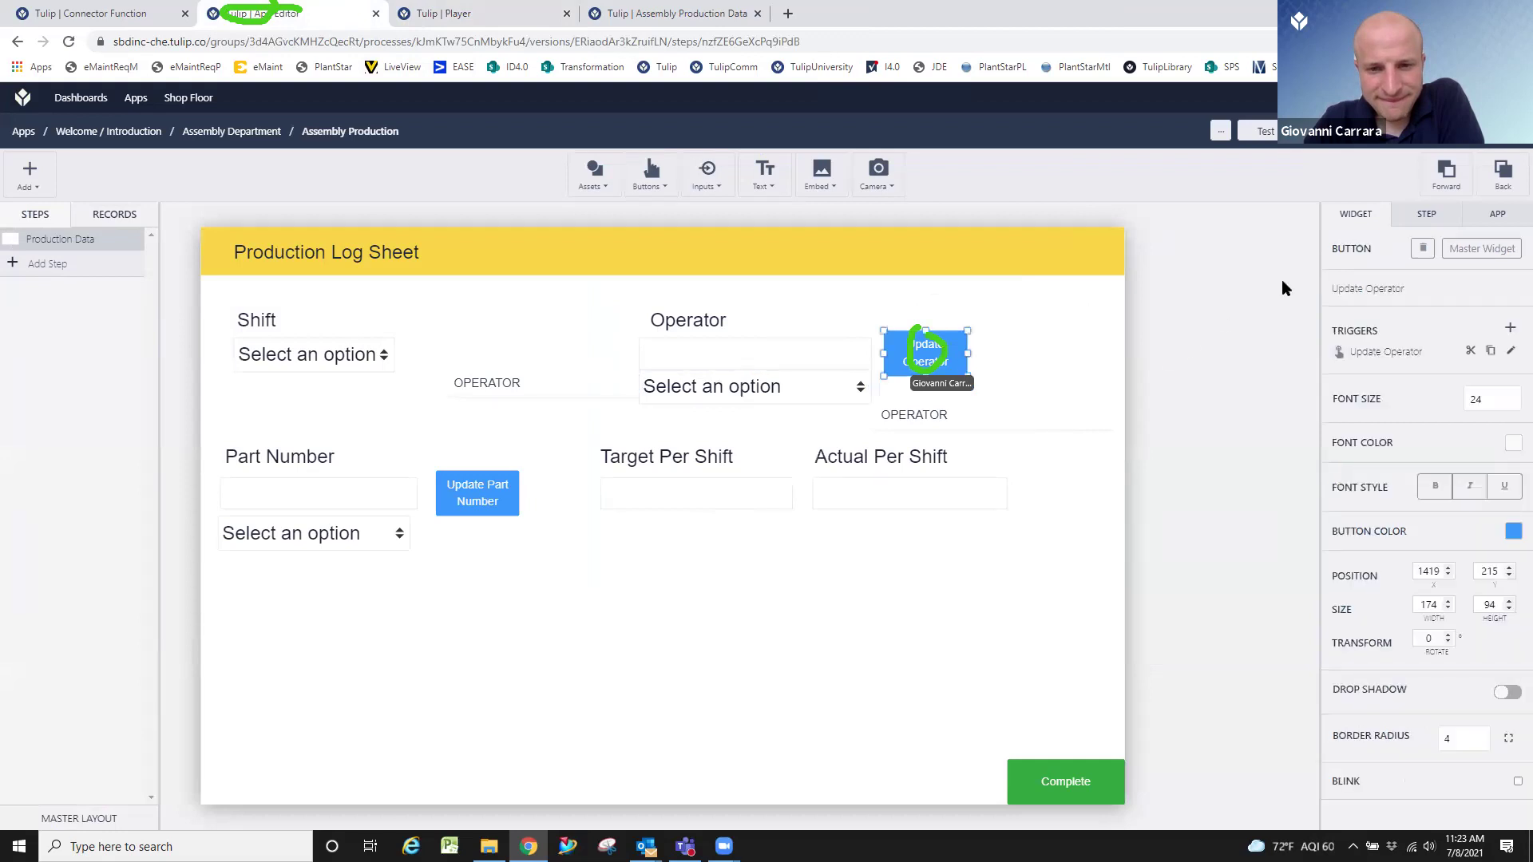
{"action": "left_click", "coordinate": [1510, 353]}
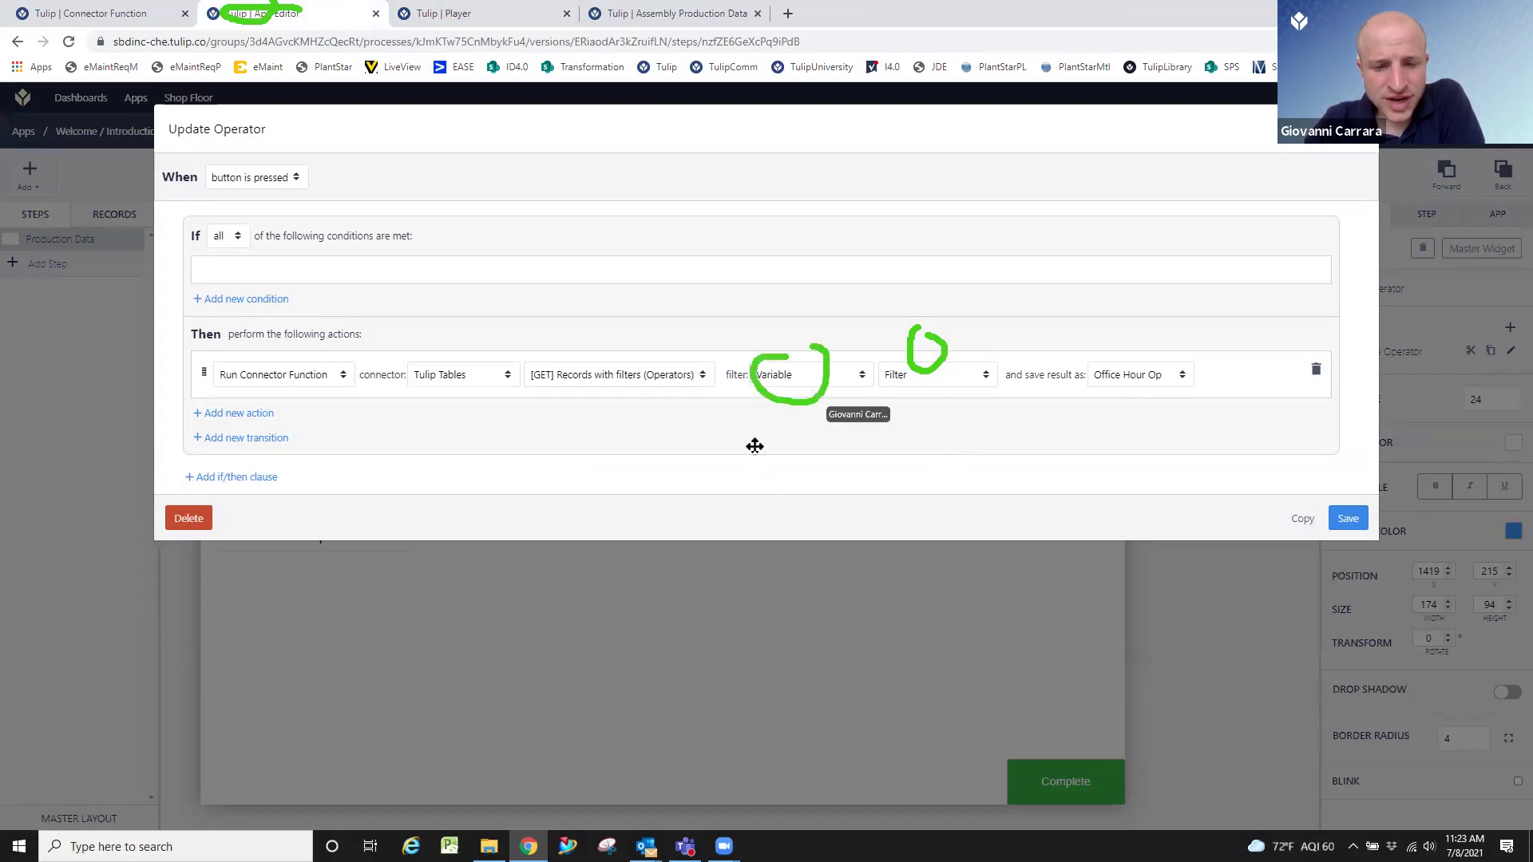
{"action": "left_click", "coordinate": [840, 383]}
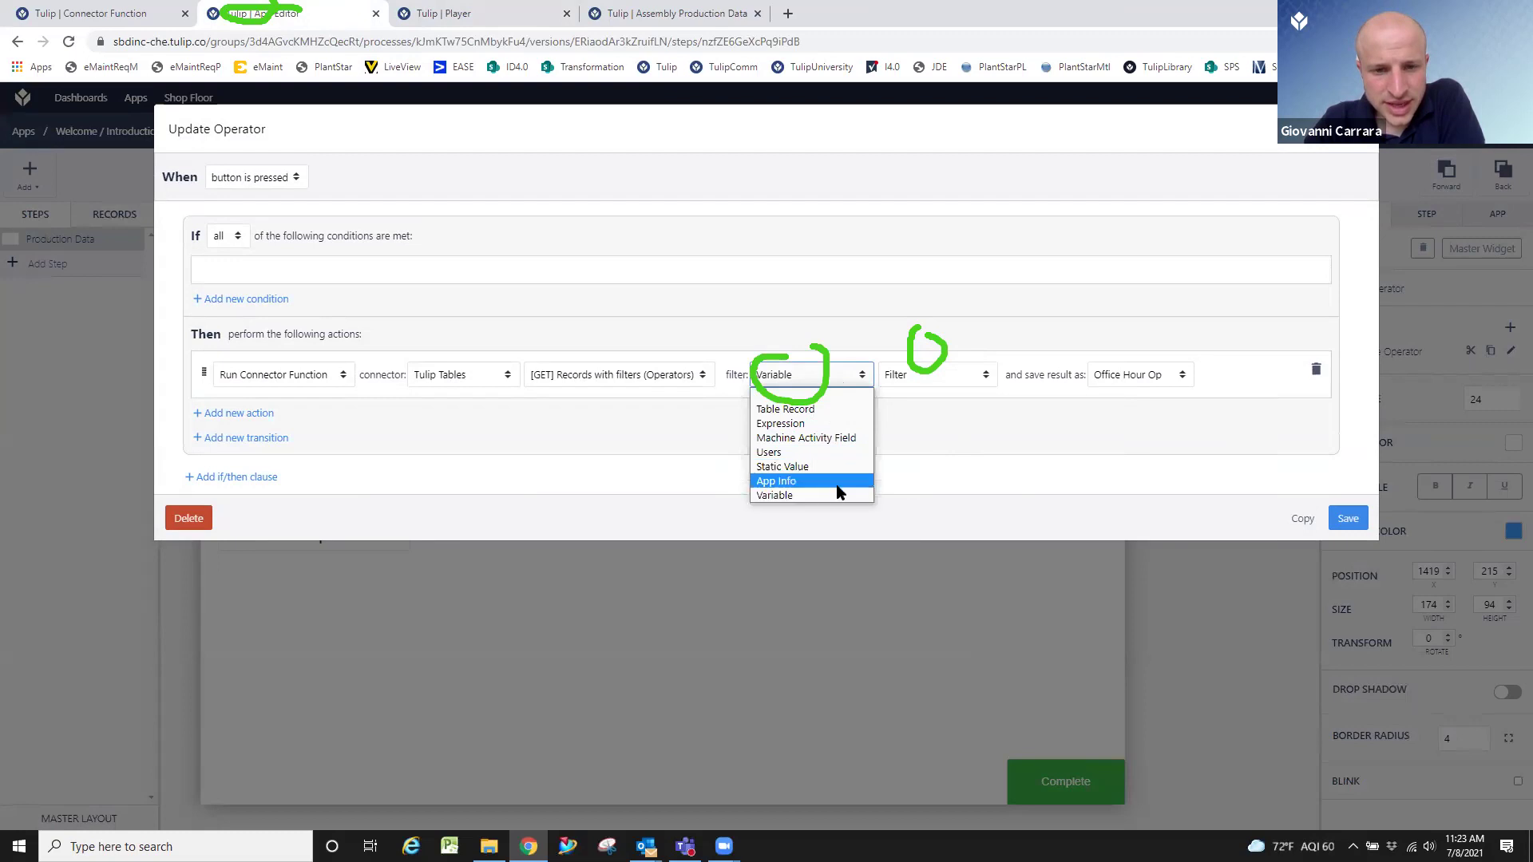
{"action": "left_click", "coordinate": [846, 424]}
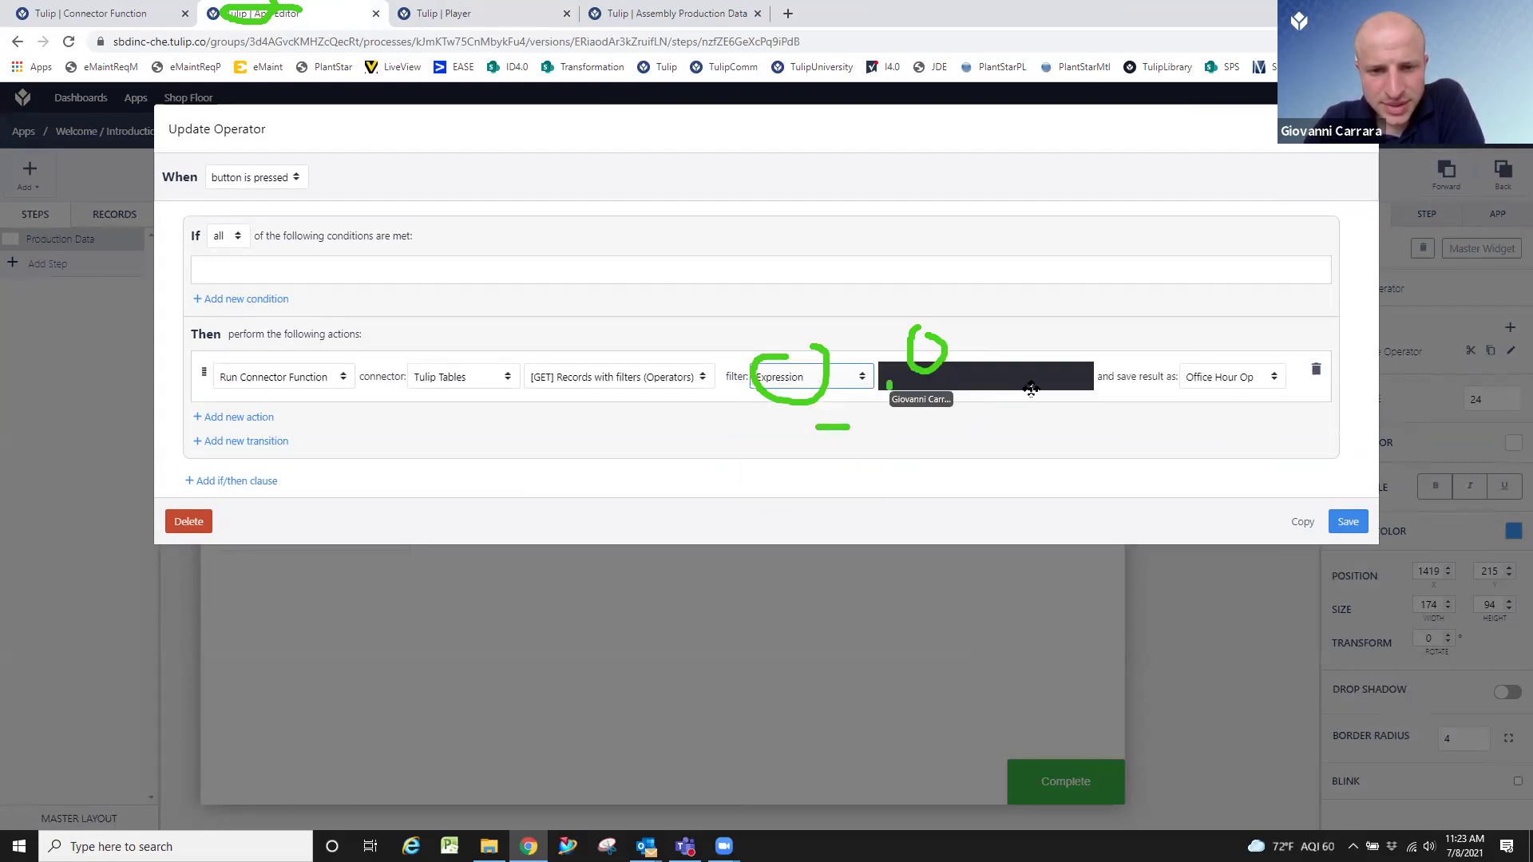
Save UPPERCASE(Variable.Filter) as the filter expression, then view the Assembly Production Data table.
{"action": "left_click", "coordinate": [1029, 377]}
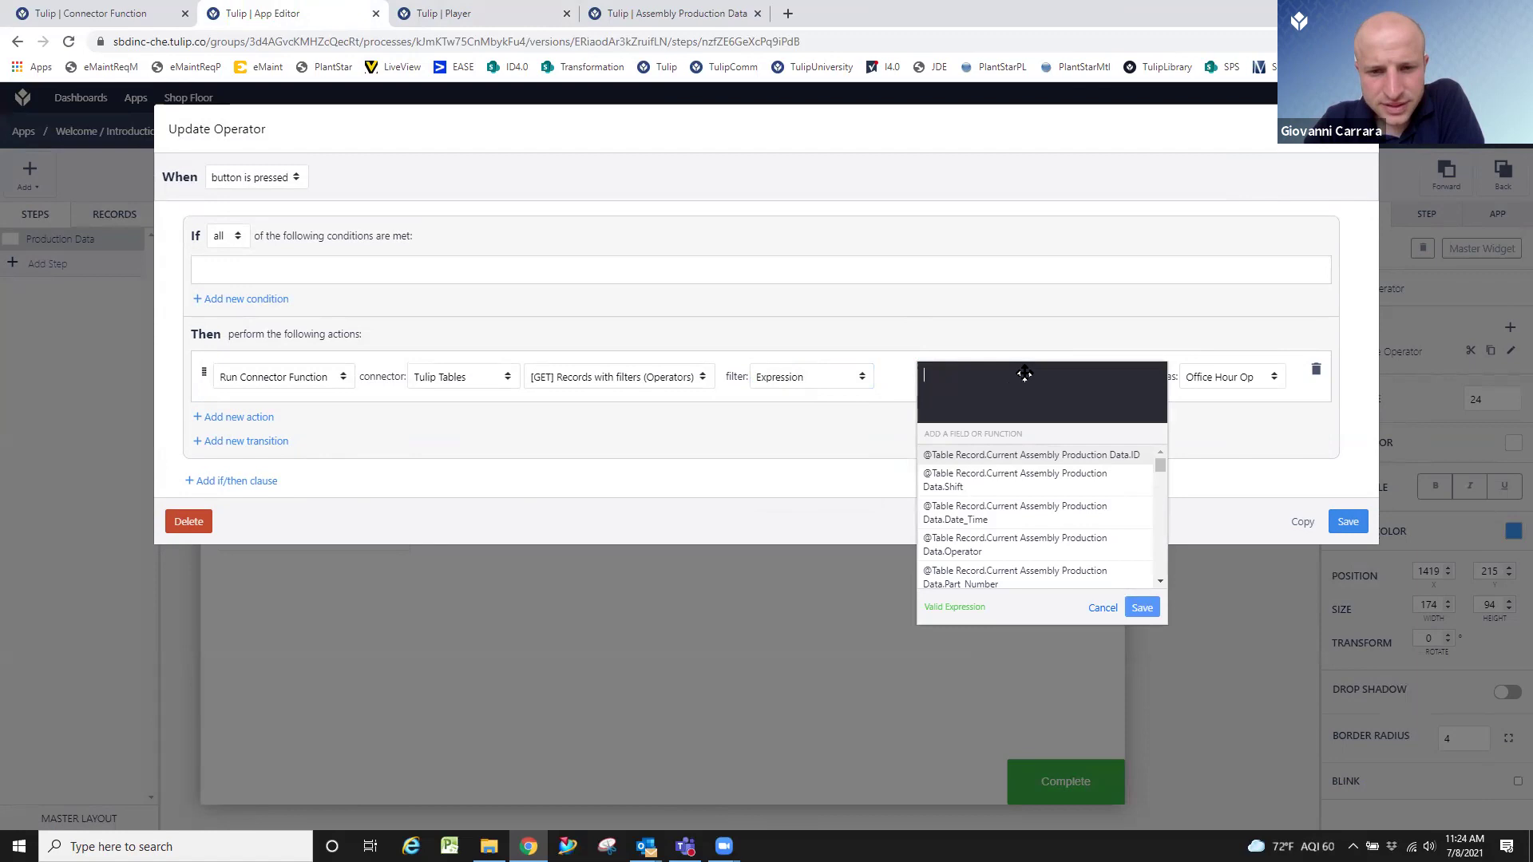
{"action": "type", "text": "upper"}
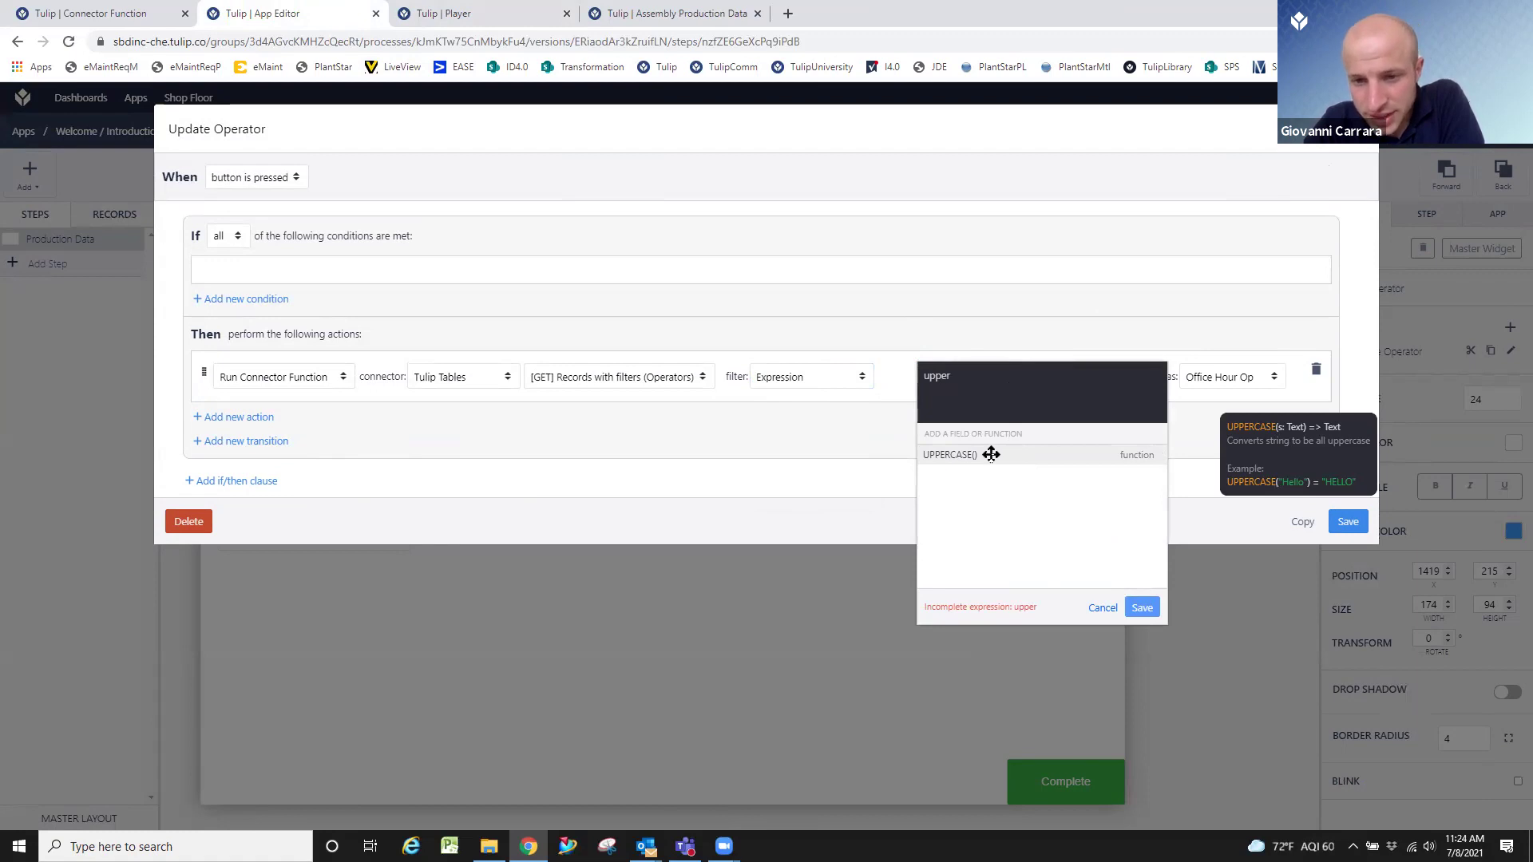
{"action": "left_click", "coordinate": [991, 454]}
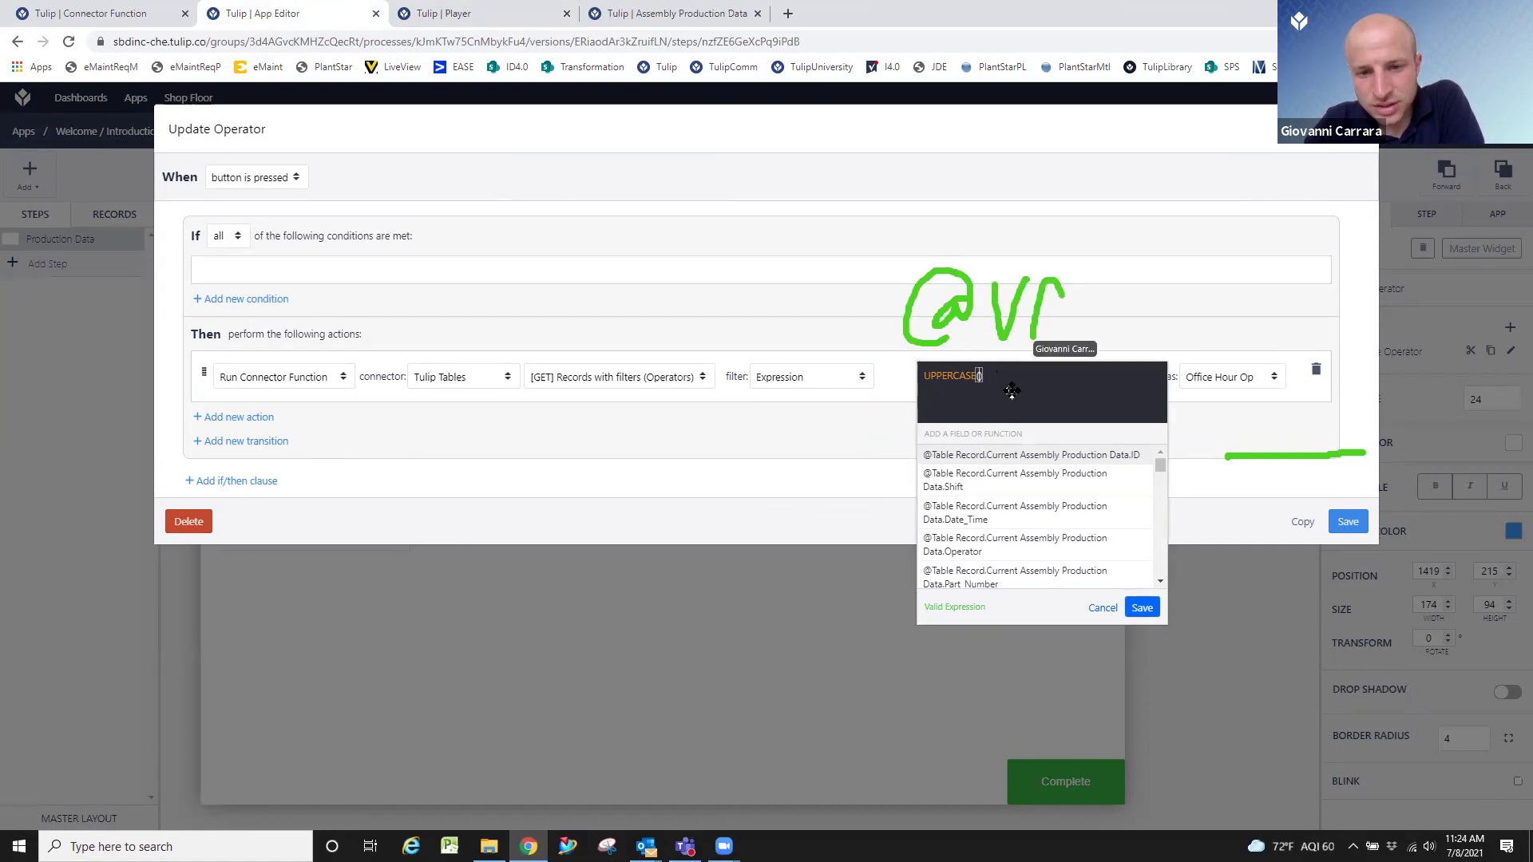
{"action": "type", "text": "@"}
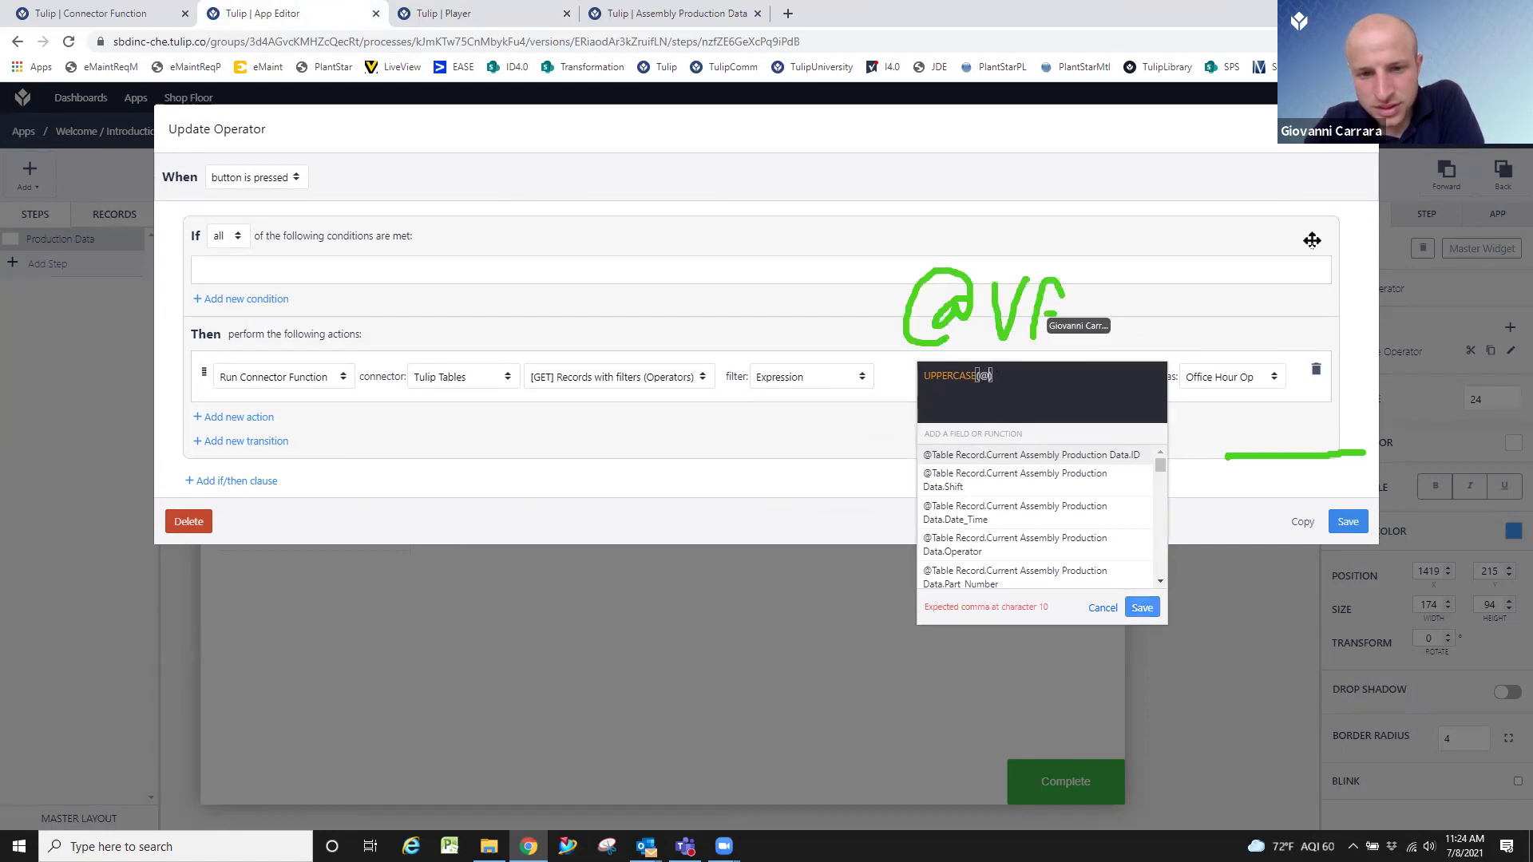
{"action": "type", "text": "variable"}
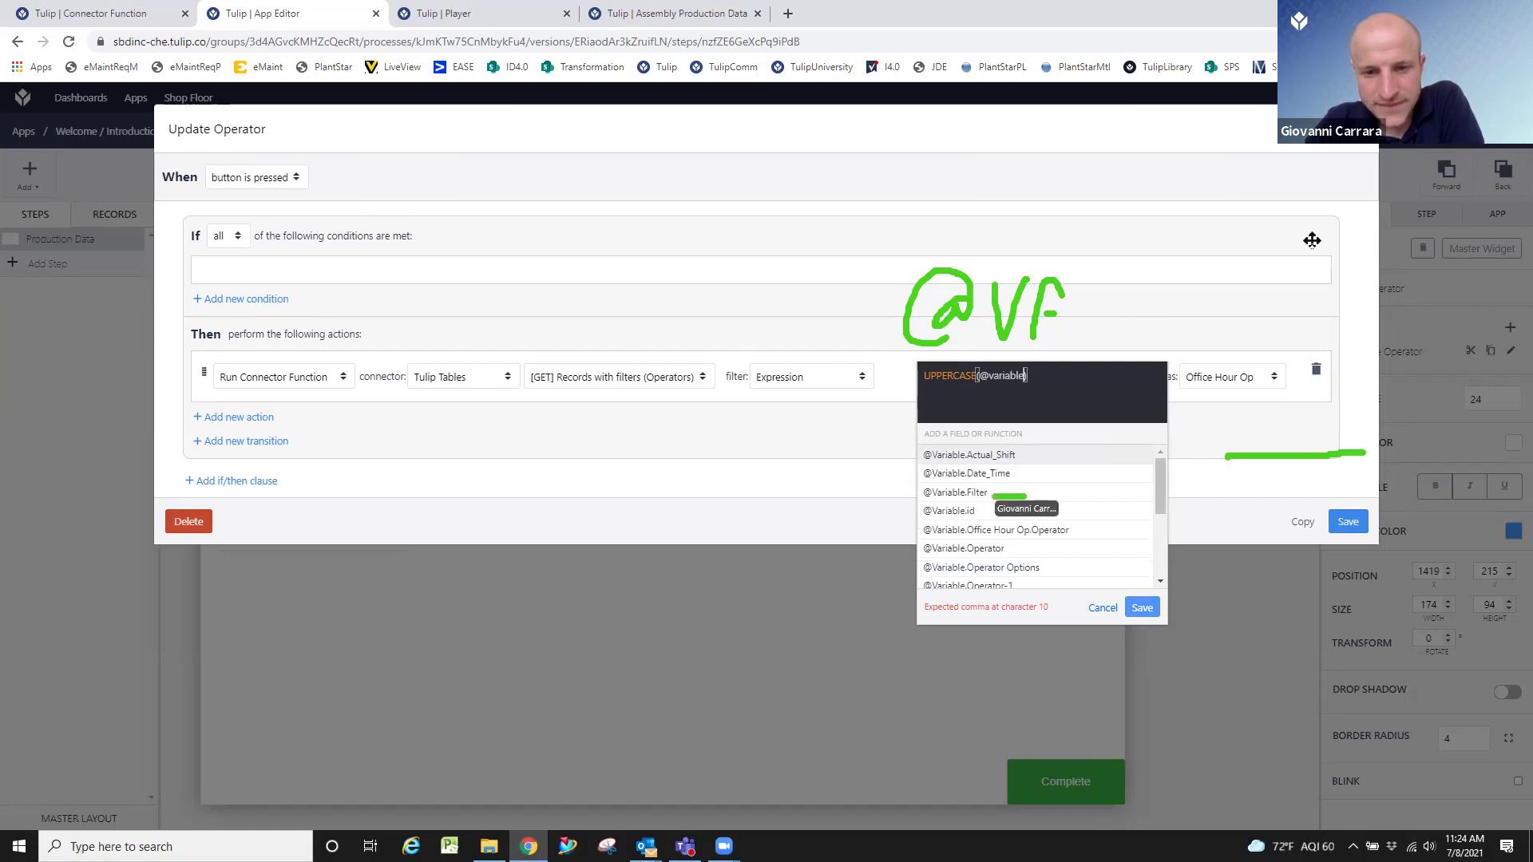
{"action": "left_click", "coordinate": [1003, 495]}
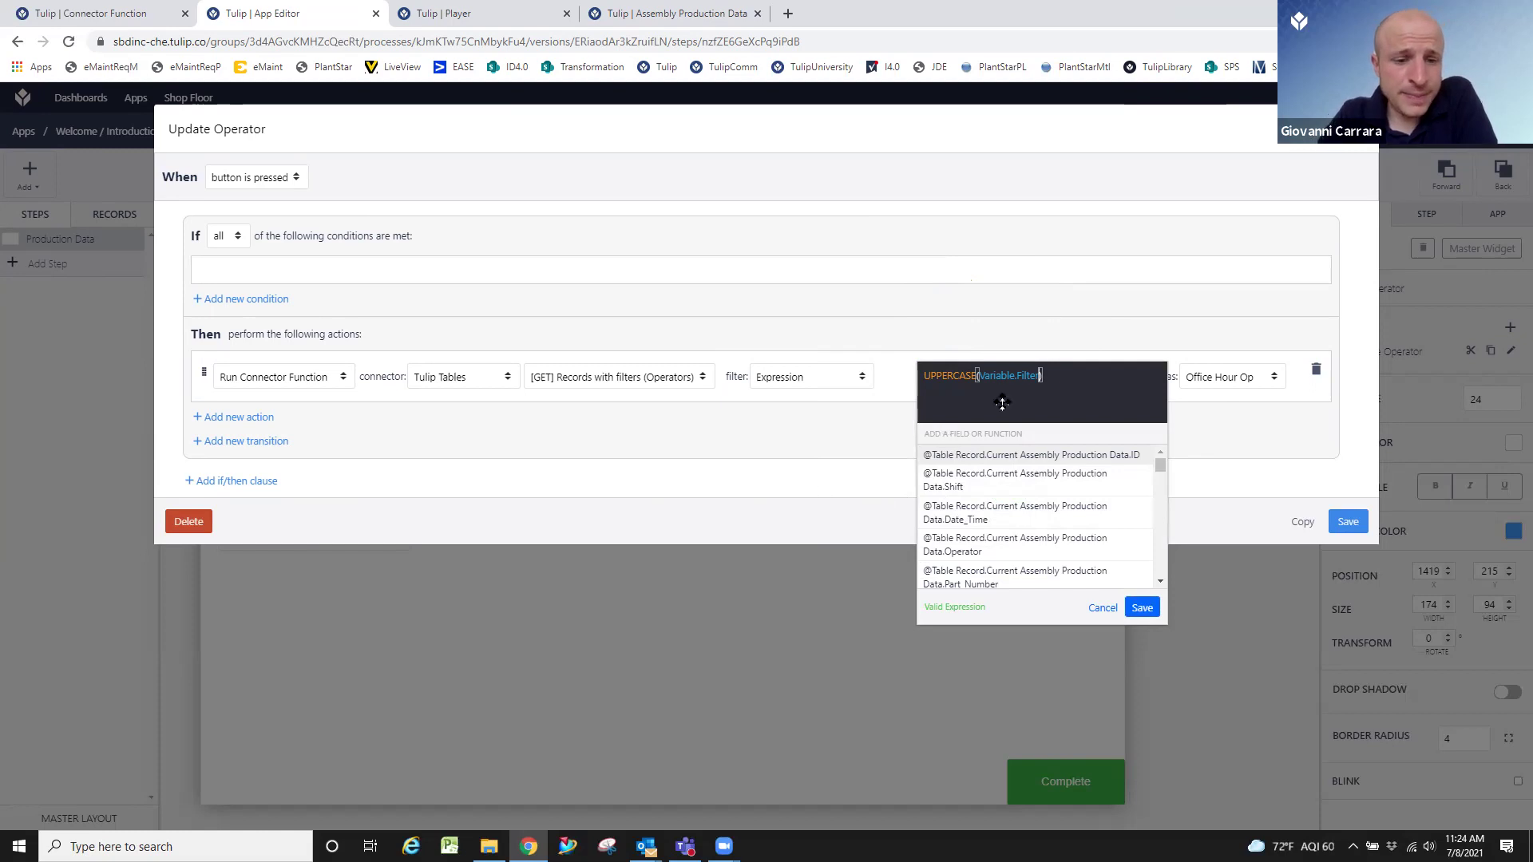
{"action": "left_click", "coordinate": [1143, 610]}
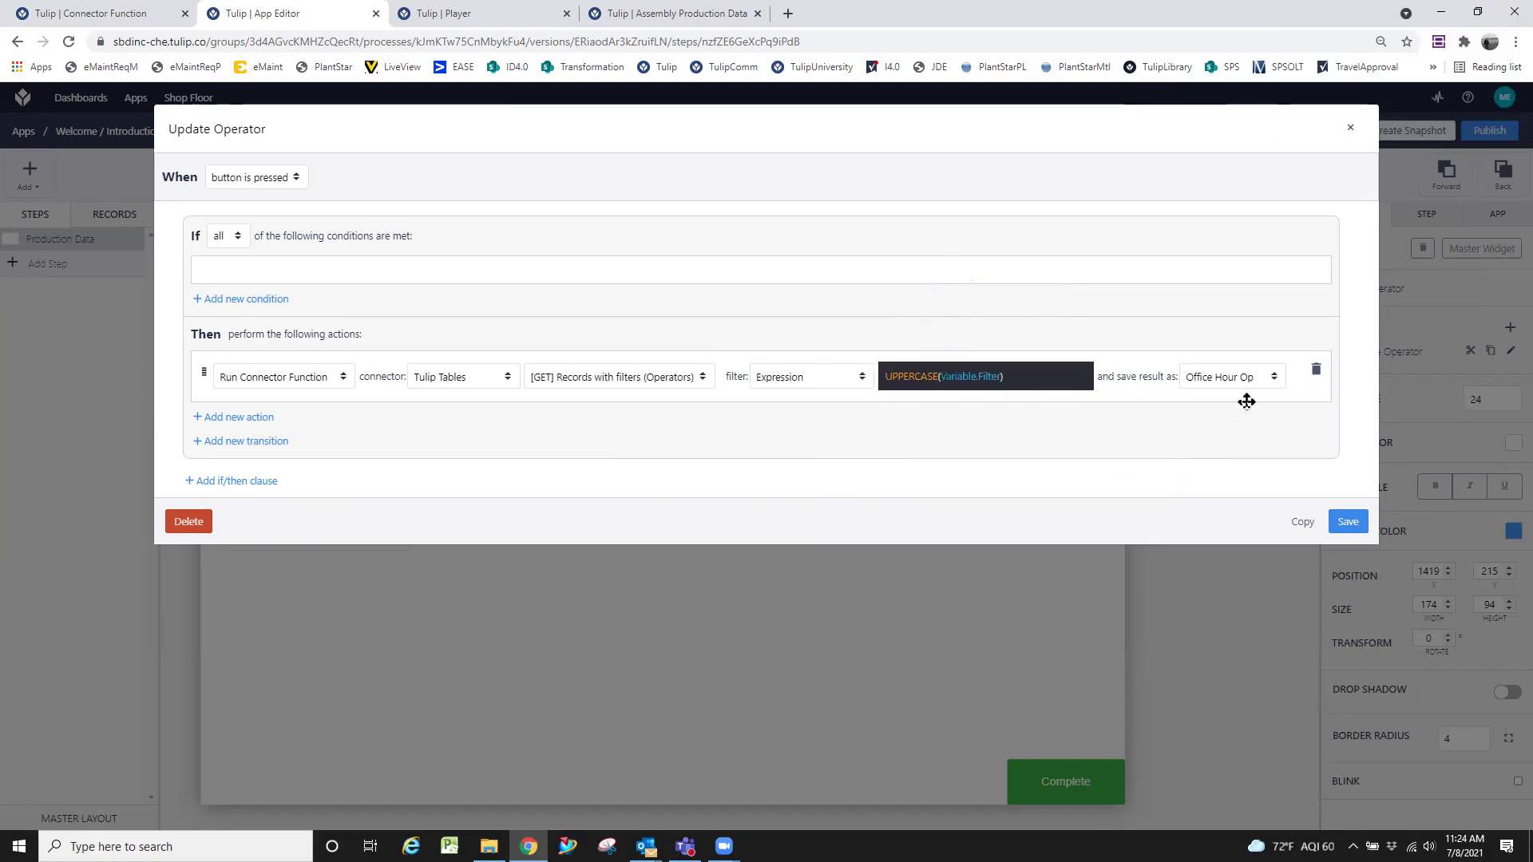
{"action": "left_click", "coordinate": [595, 8]}
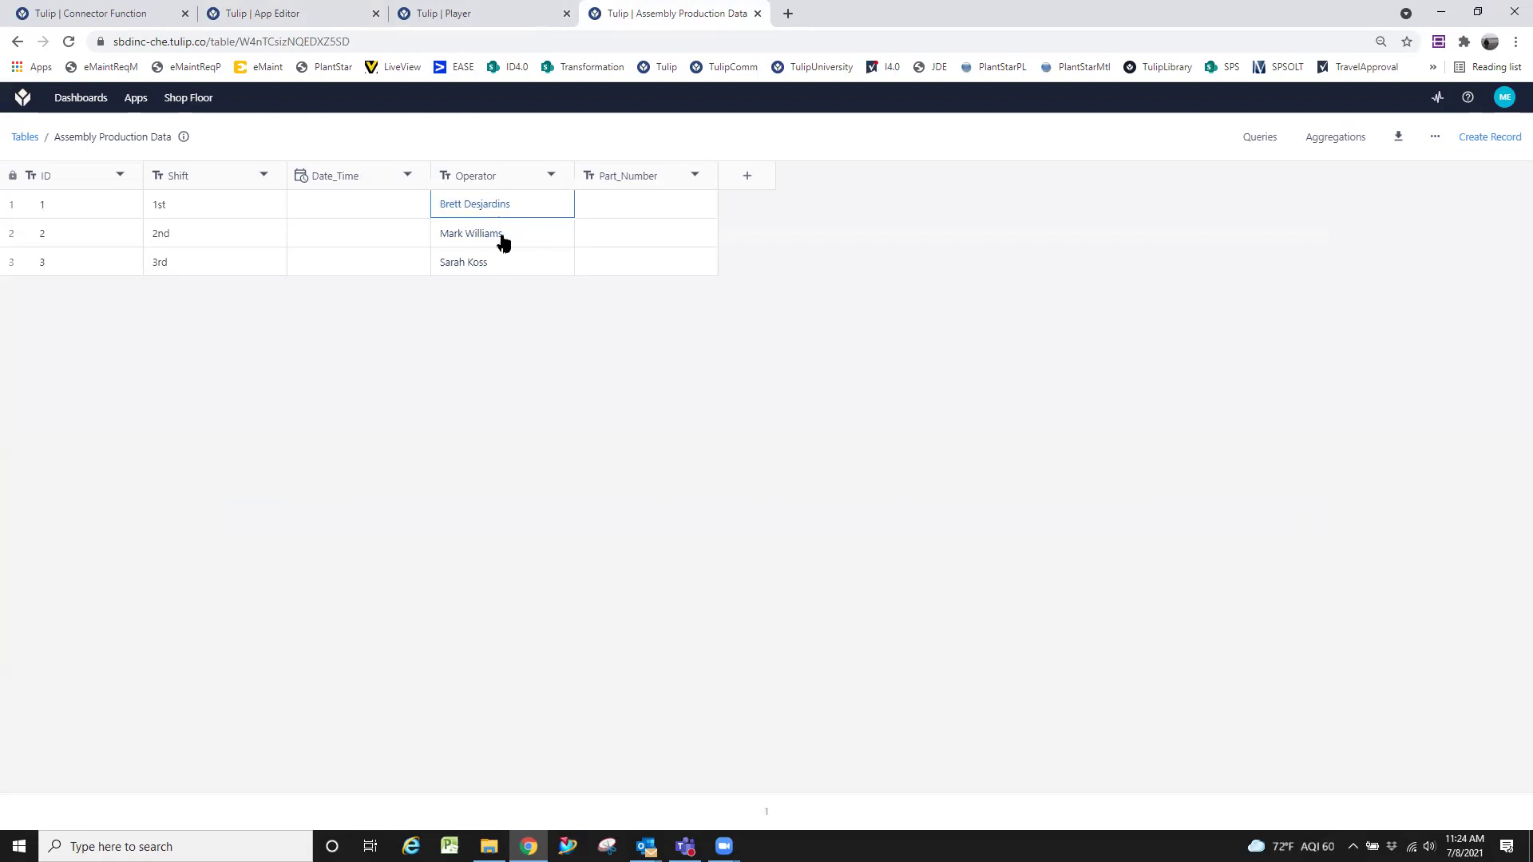
Check the Assembly Production Data table, then save the trigger with the UPPERCASE(Variable.Filter) filter.
{"action": "left_click", "coordinate": [320, 9]}
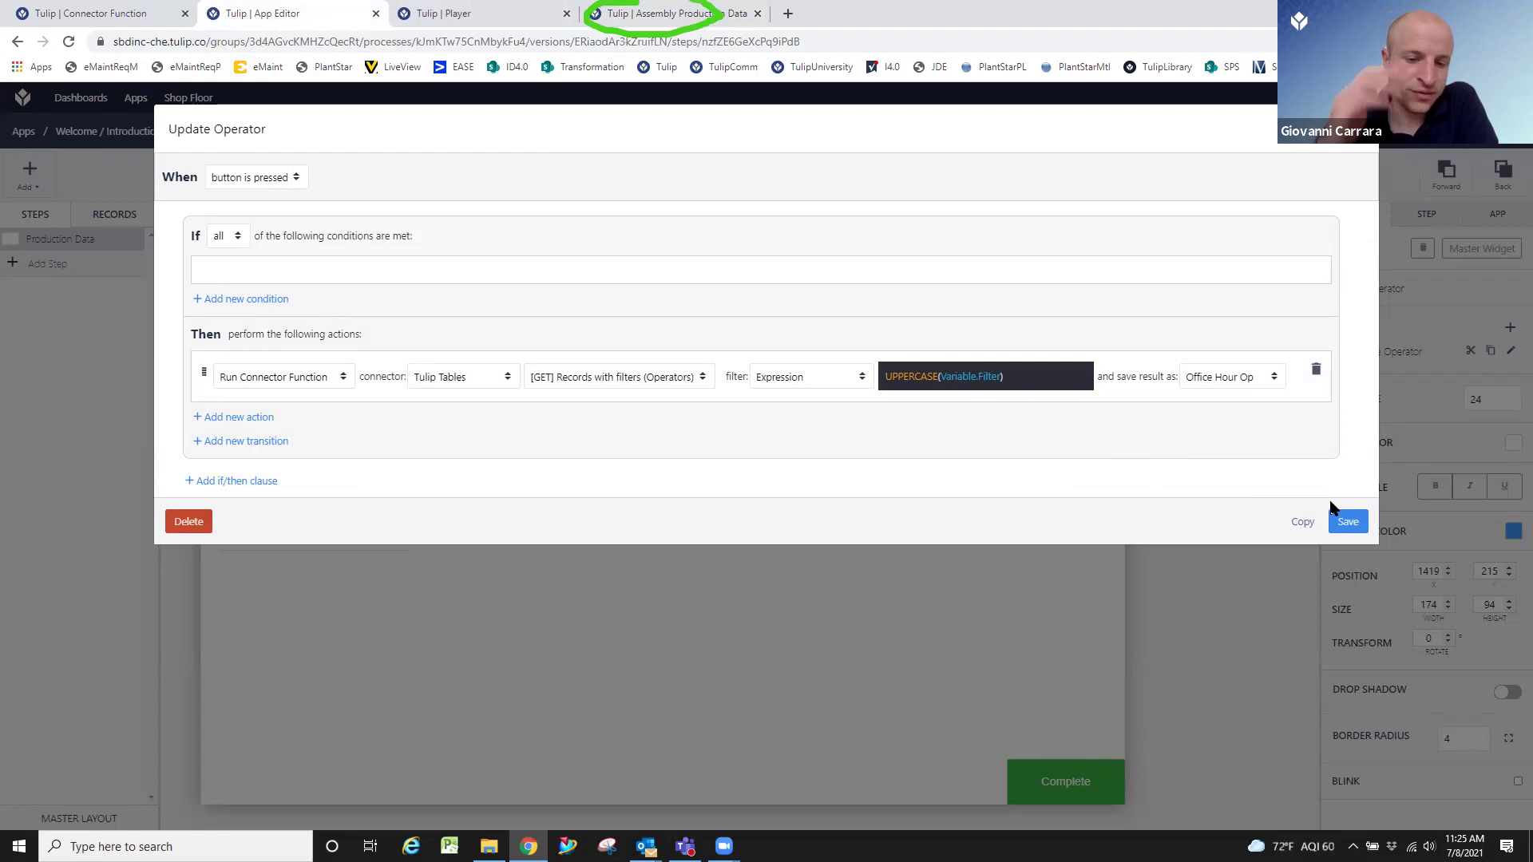
{"action": "left_click", "coordinate": [622, 16]}
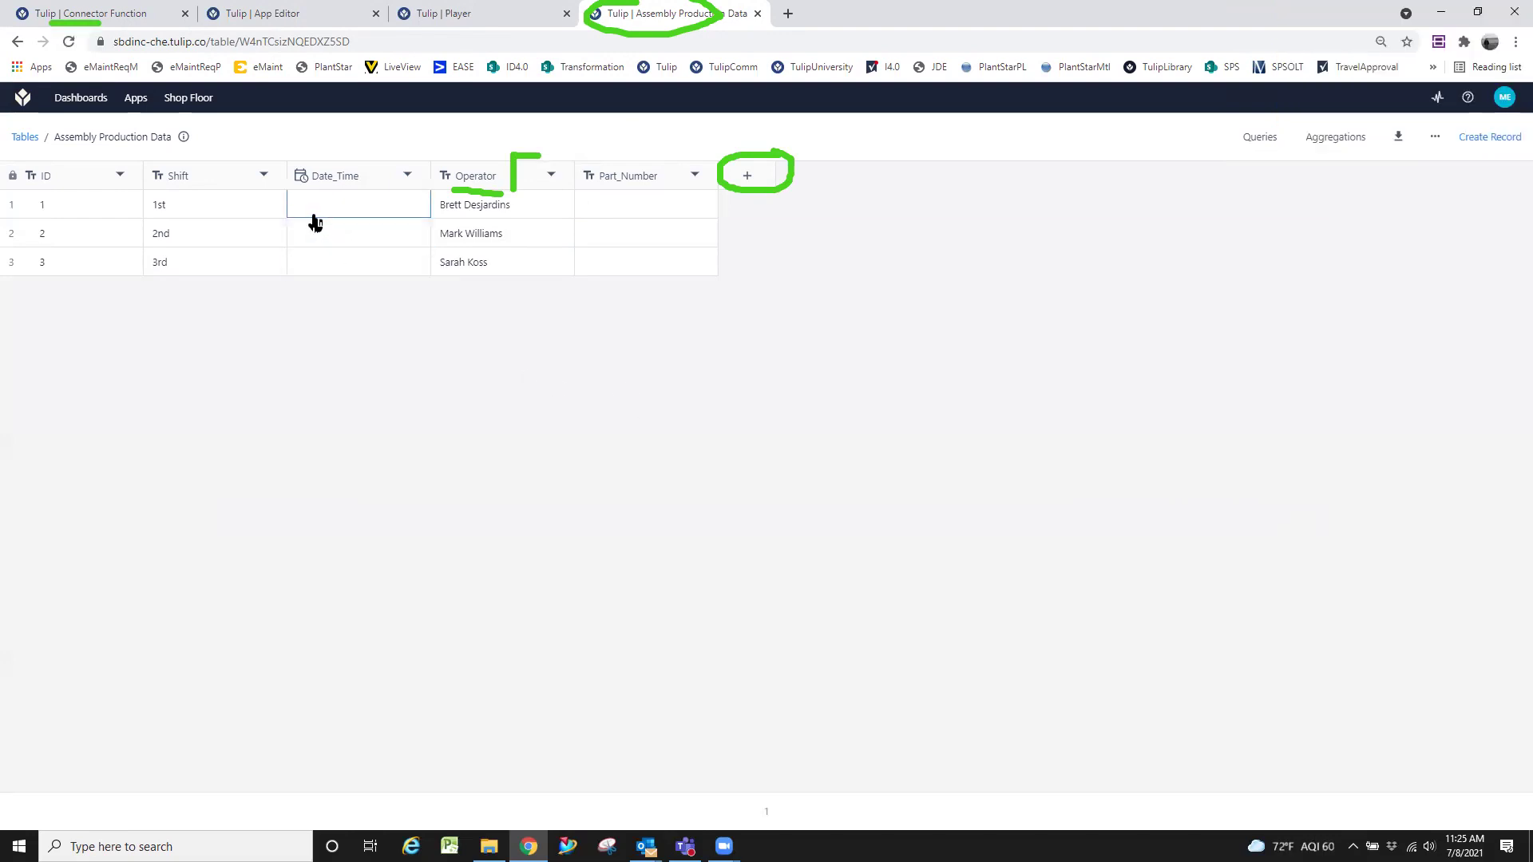
{"action": "left_click", "coordinate": [294, 11]}
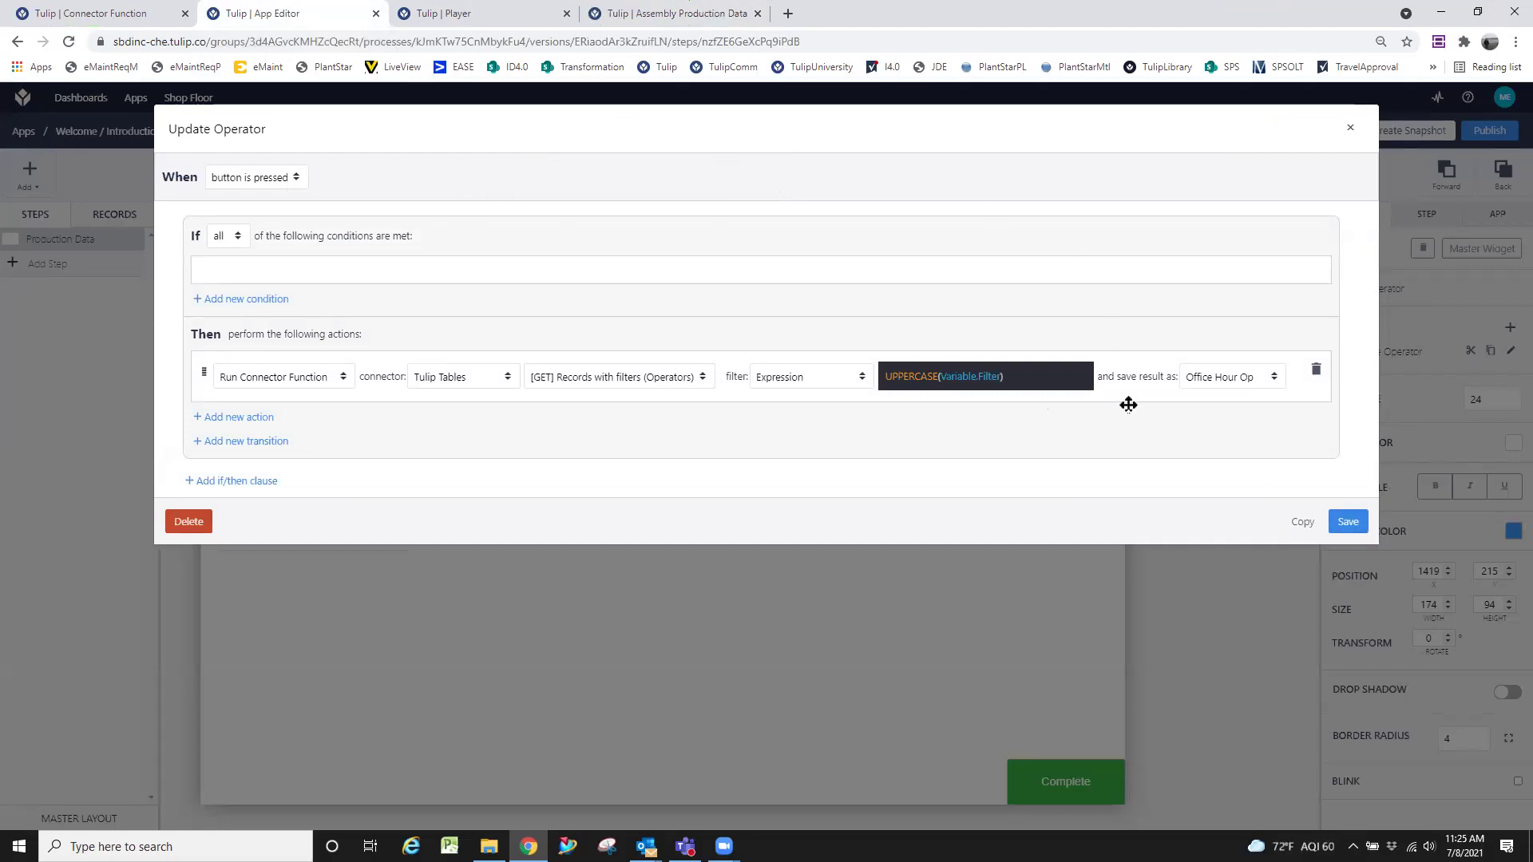
{"action": "left_click", "coordinate": [1348, 523]}
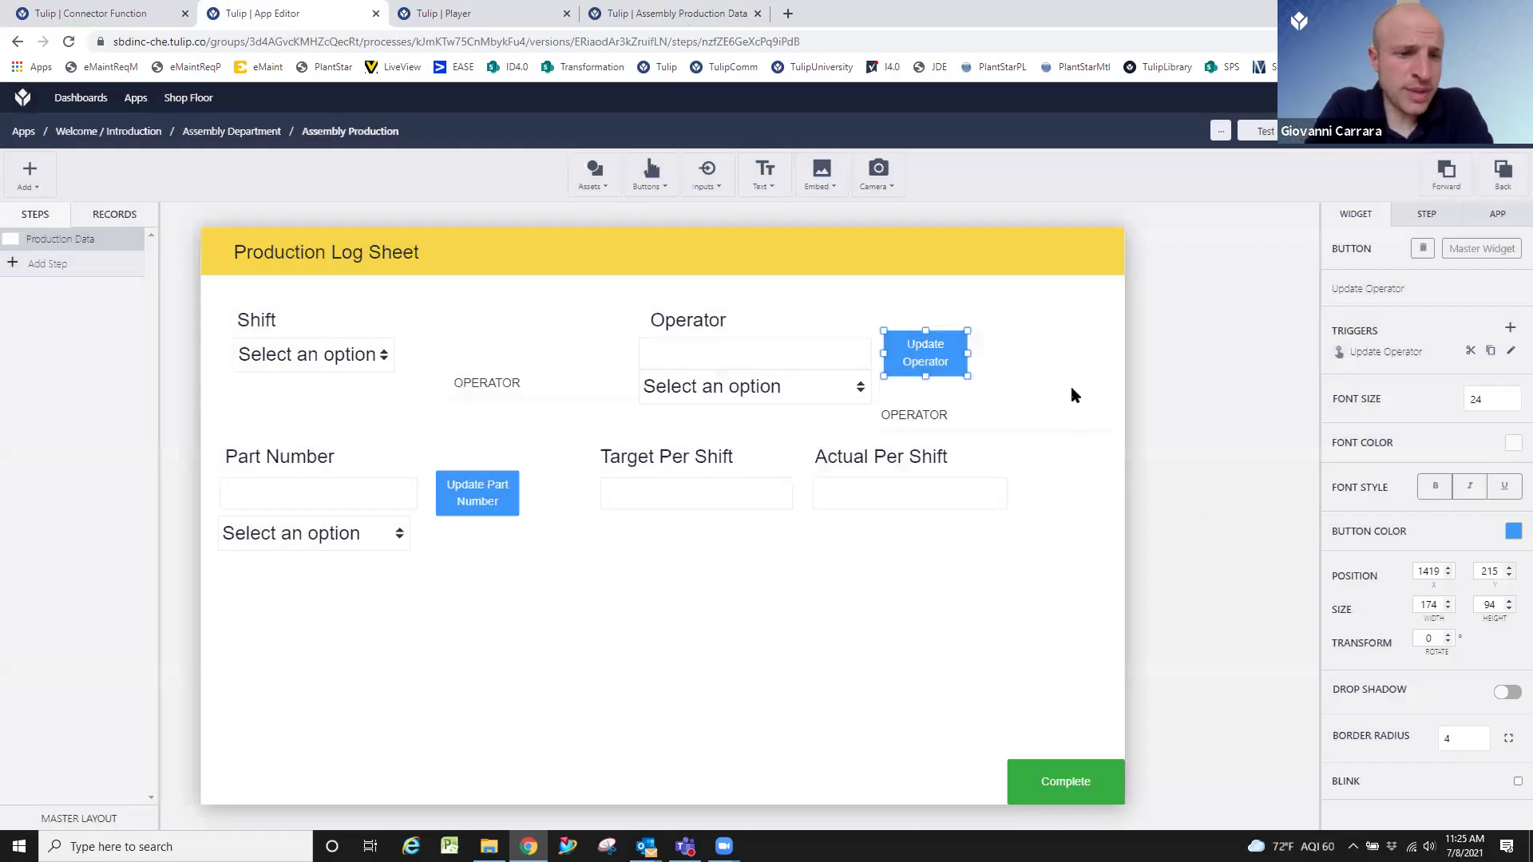
{"action": "left_click", "coordinate": [1071, 374]}
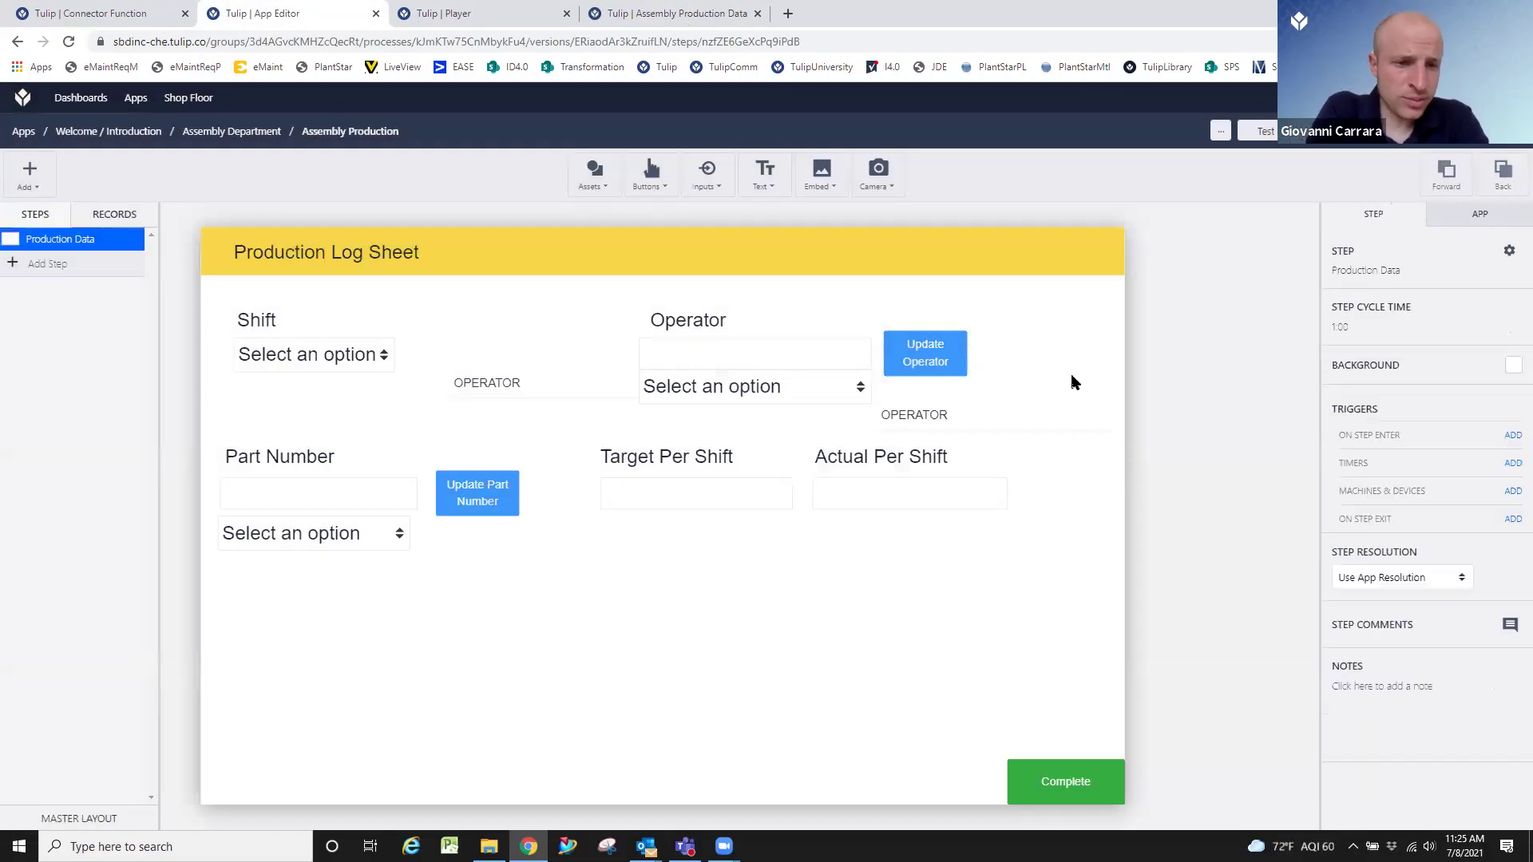
{"action": "left_click", "coordinate": [814, 348]}
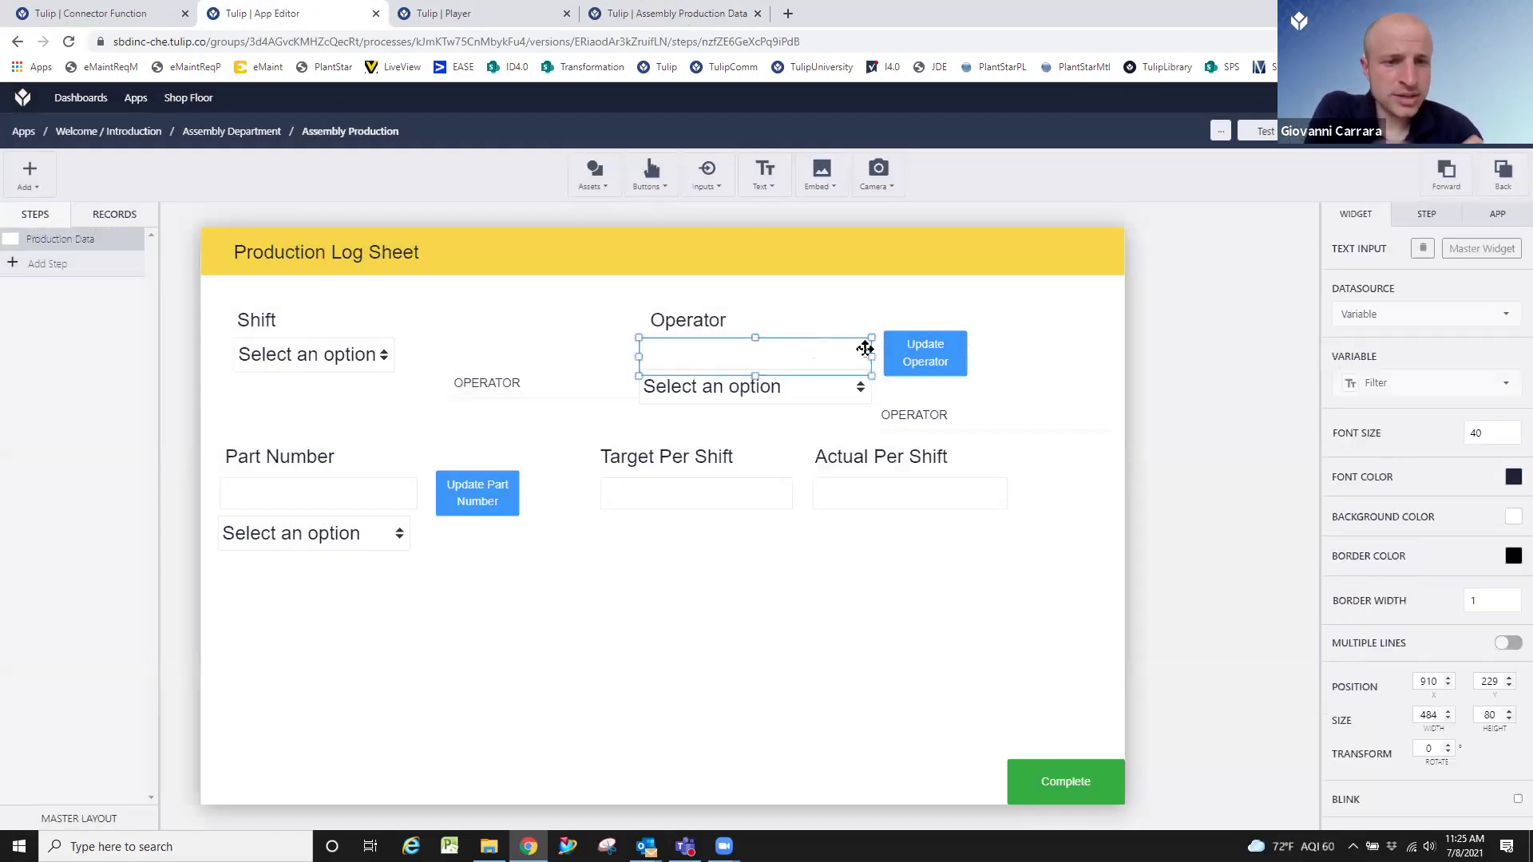
{"action": "left_click", "coordinate": [1005, 357]}
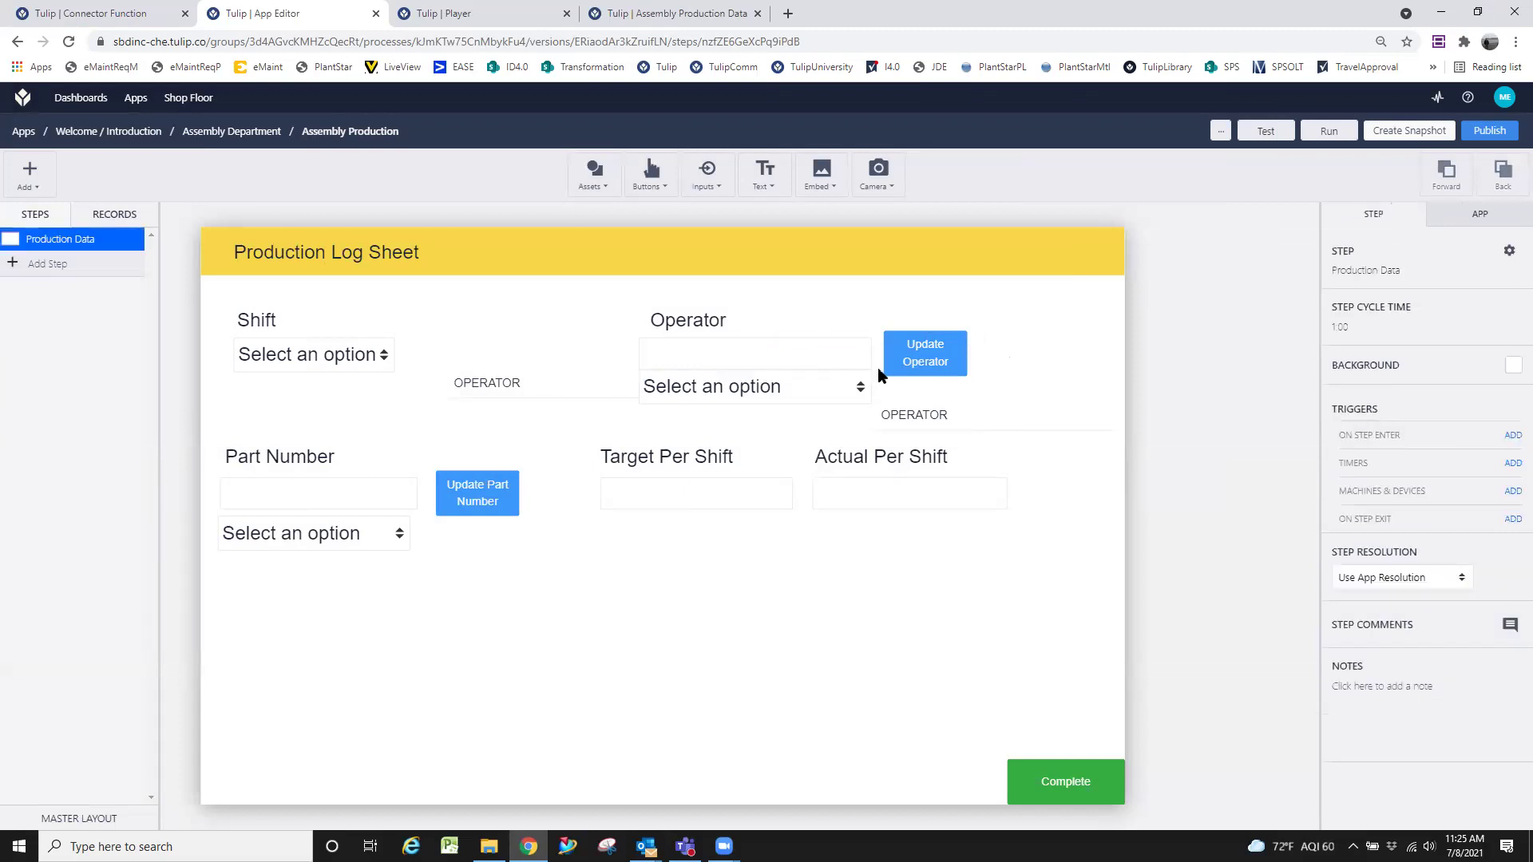
{"action": "left_click", "coordinate": [825, 363]}
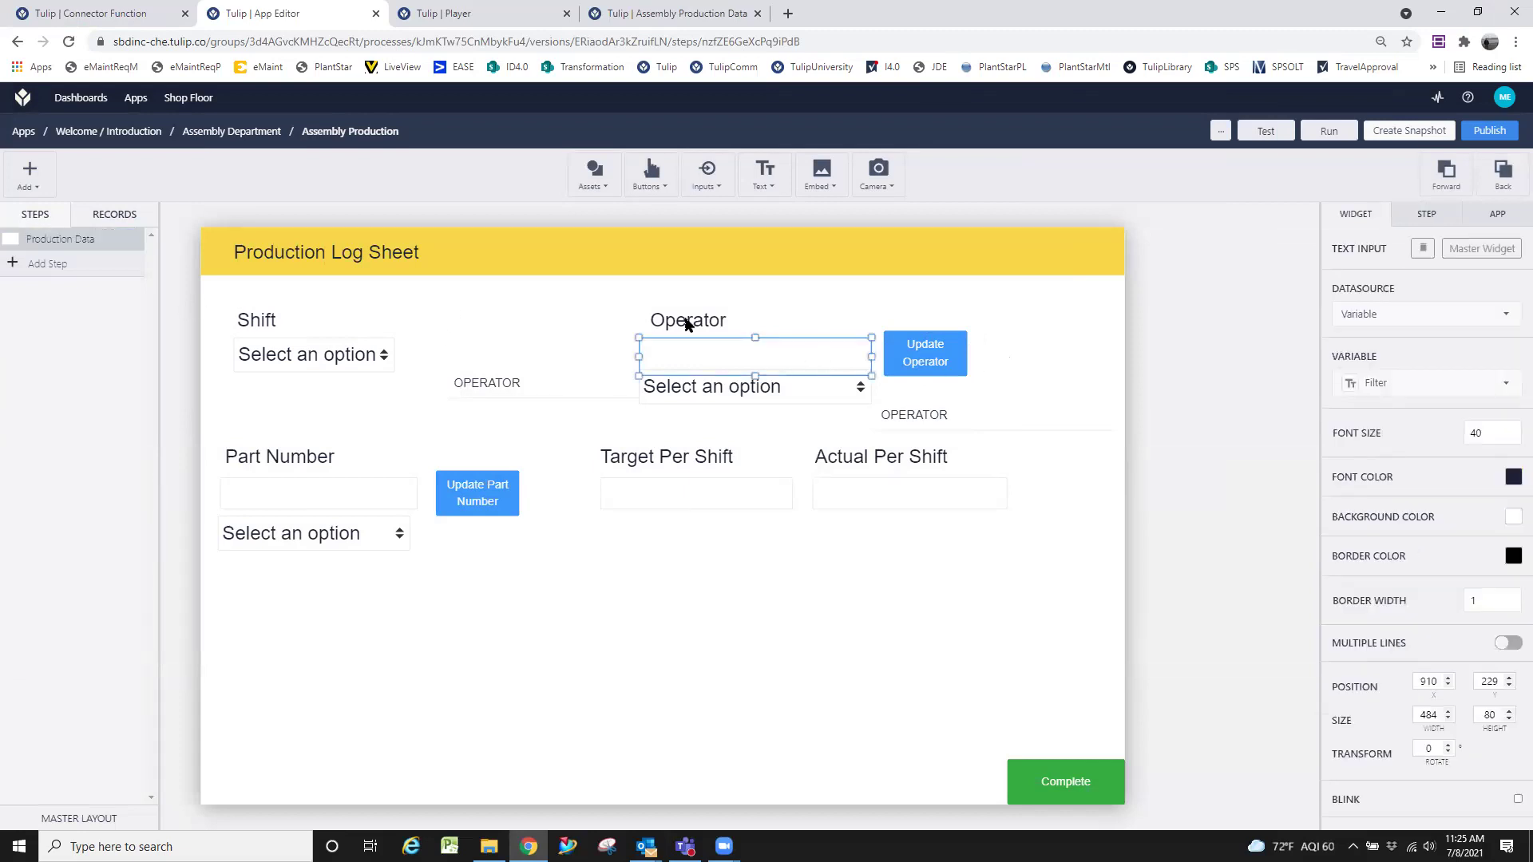
{"action": "left_click", "coordinate": [1100, 348]}
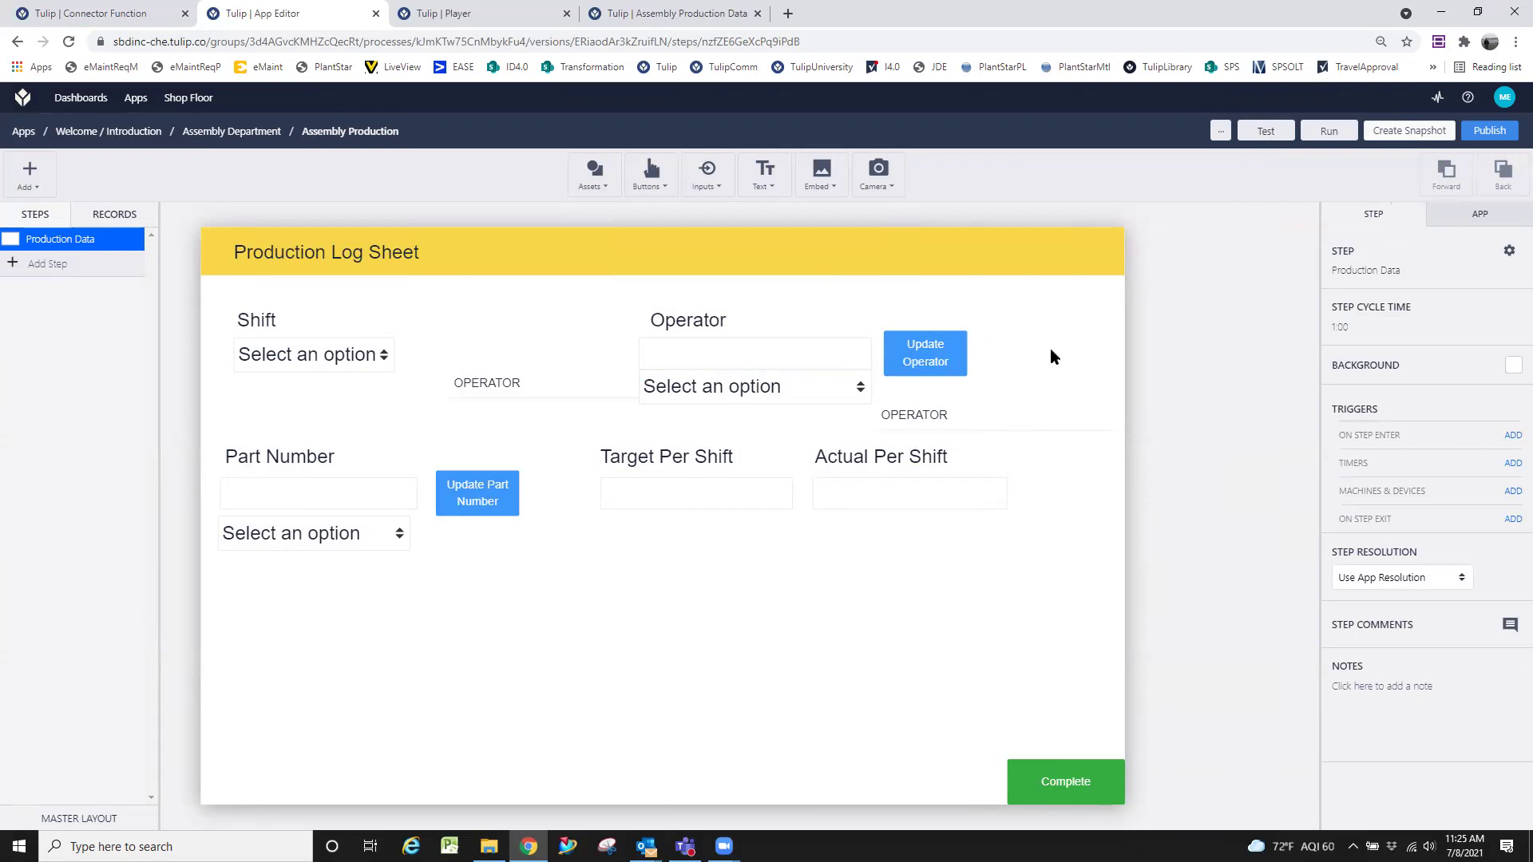
{"action": "left_click", "coordinate": [933, 356]}
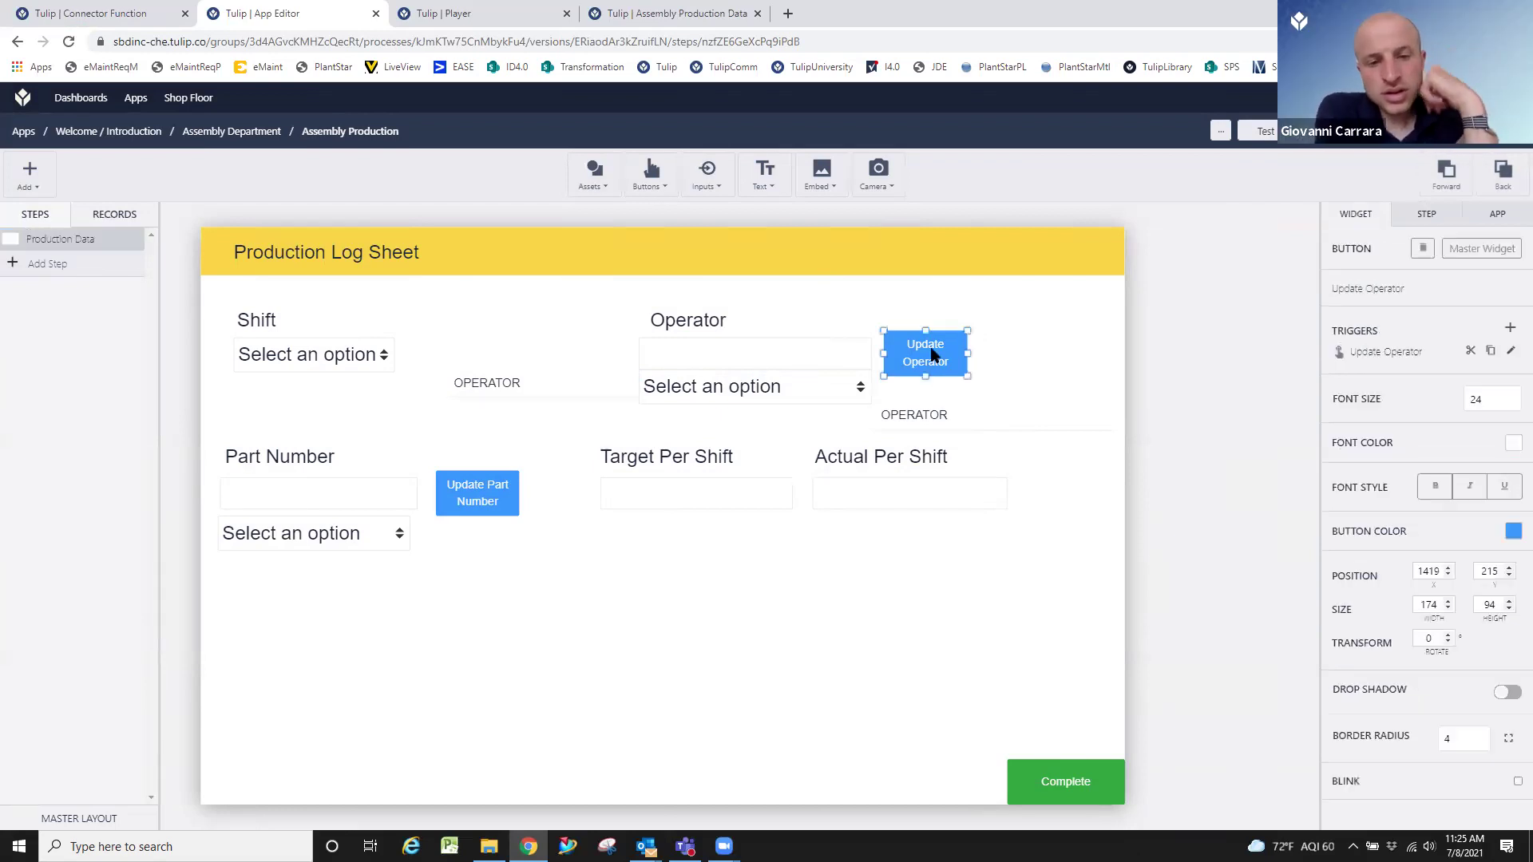
{"action": "left_click", "coordinate": [364, 483]}
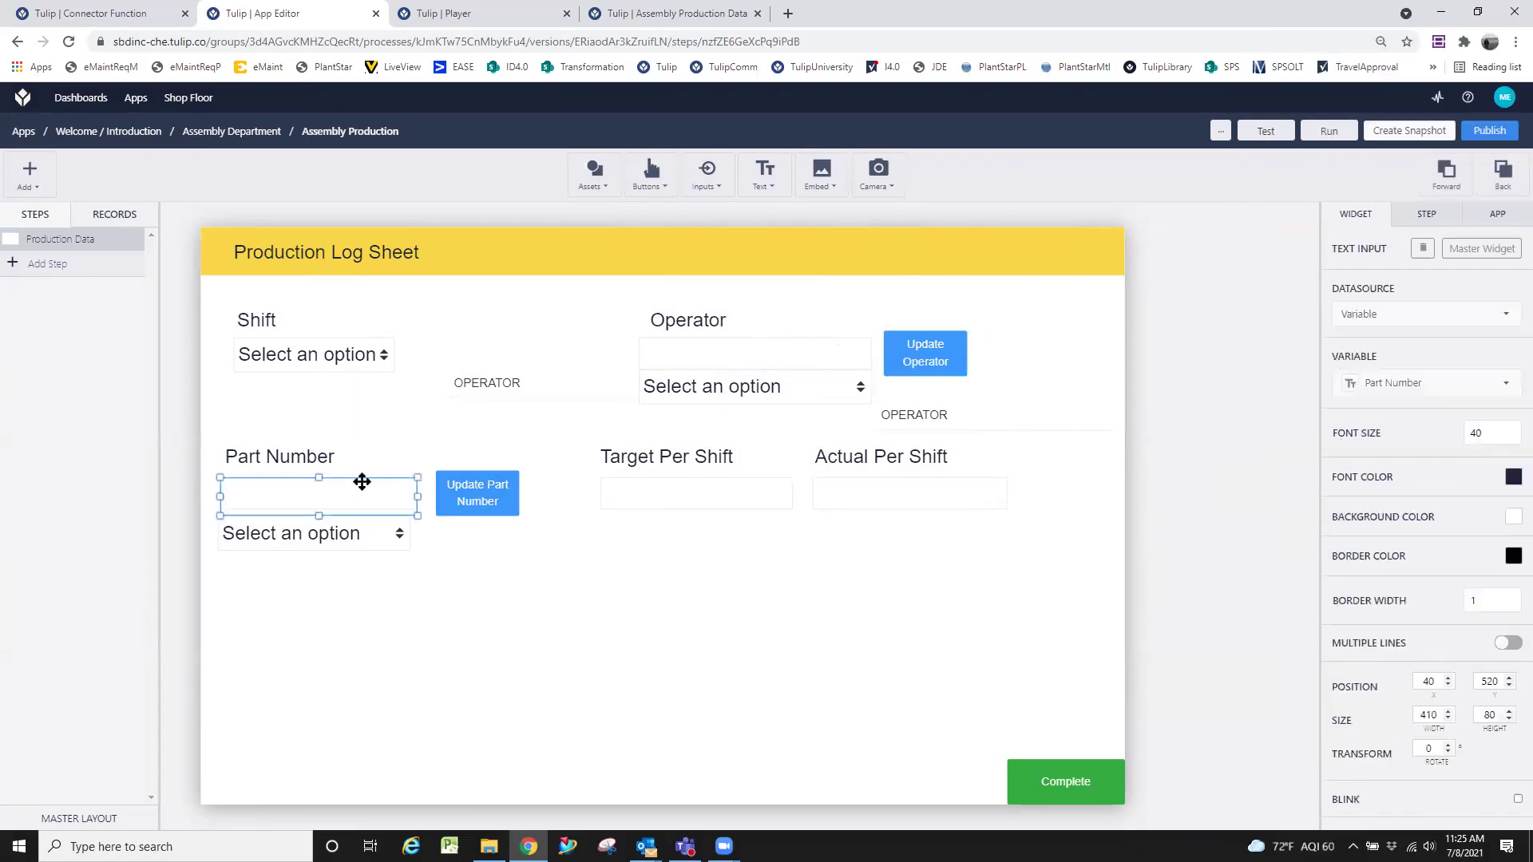
{"action": "left_click", "coordinate": [450, 568]}
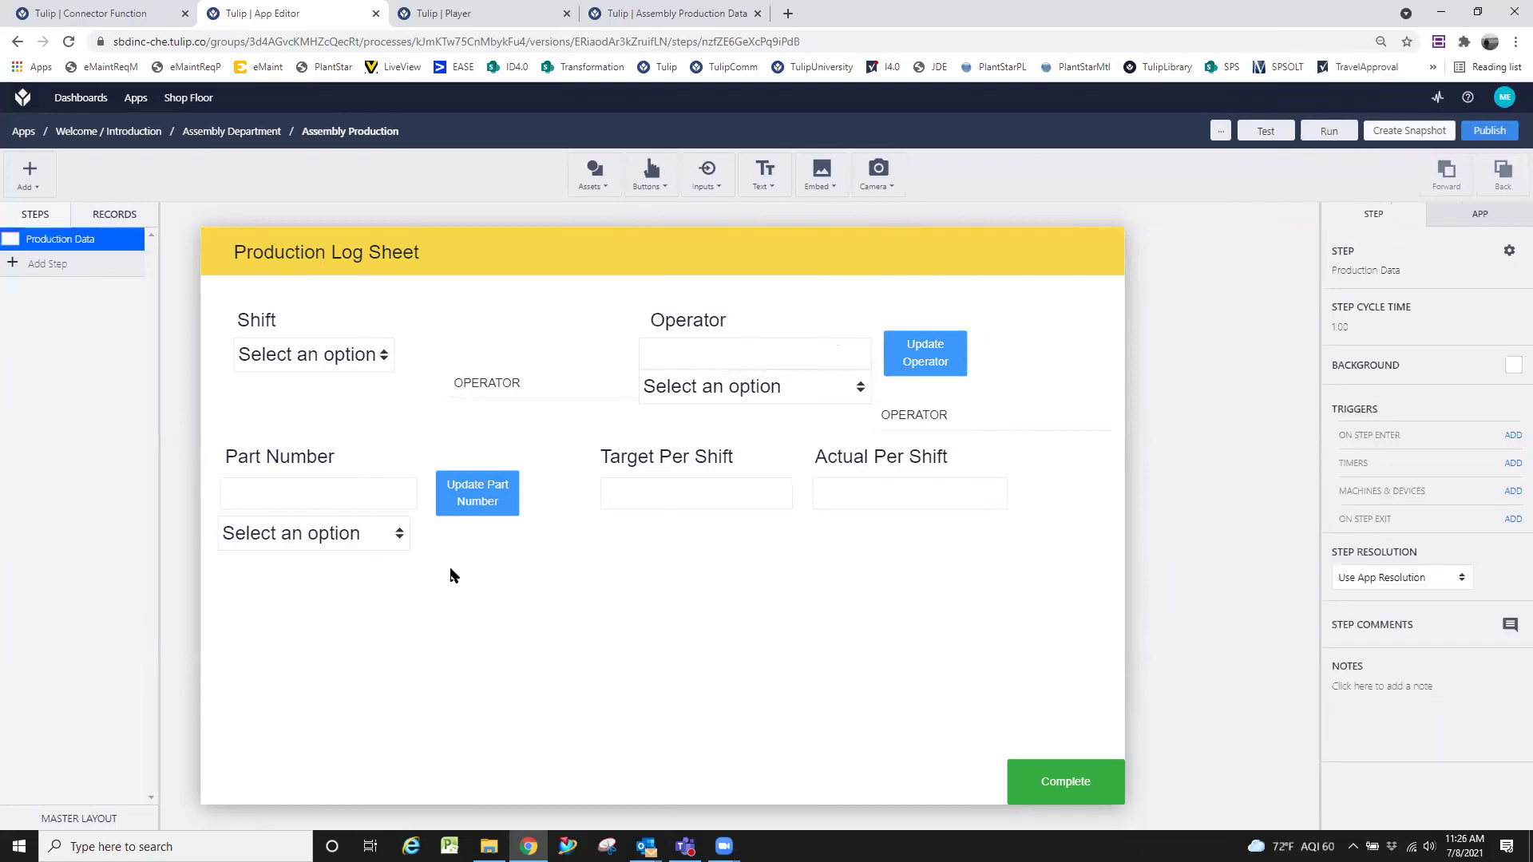
{"action": "left_click", "coordinate": [674, 486]}
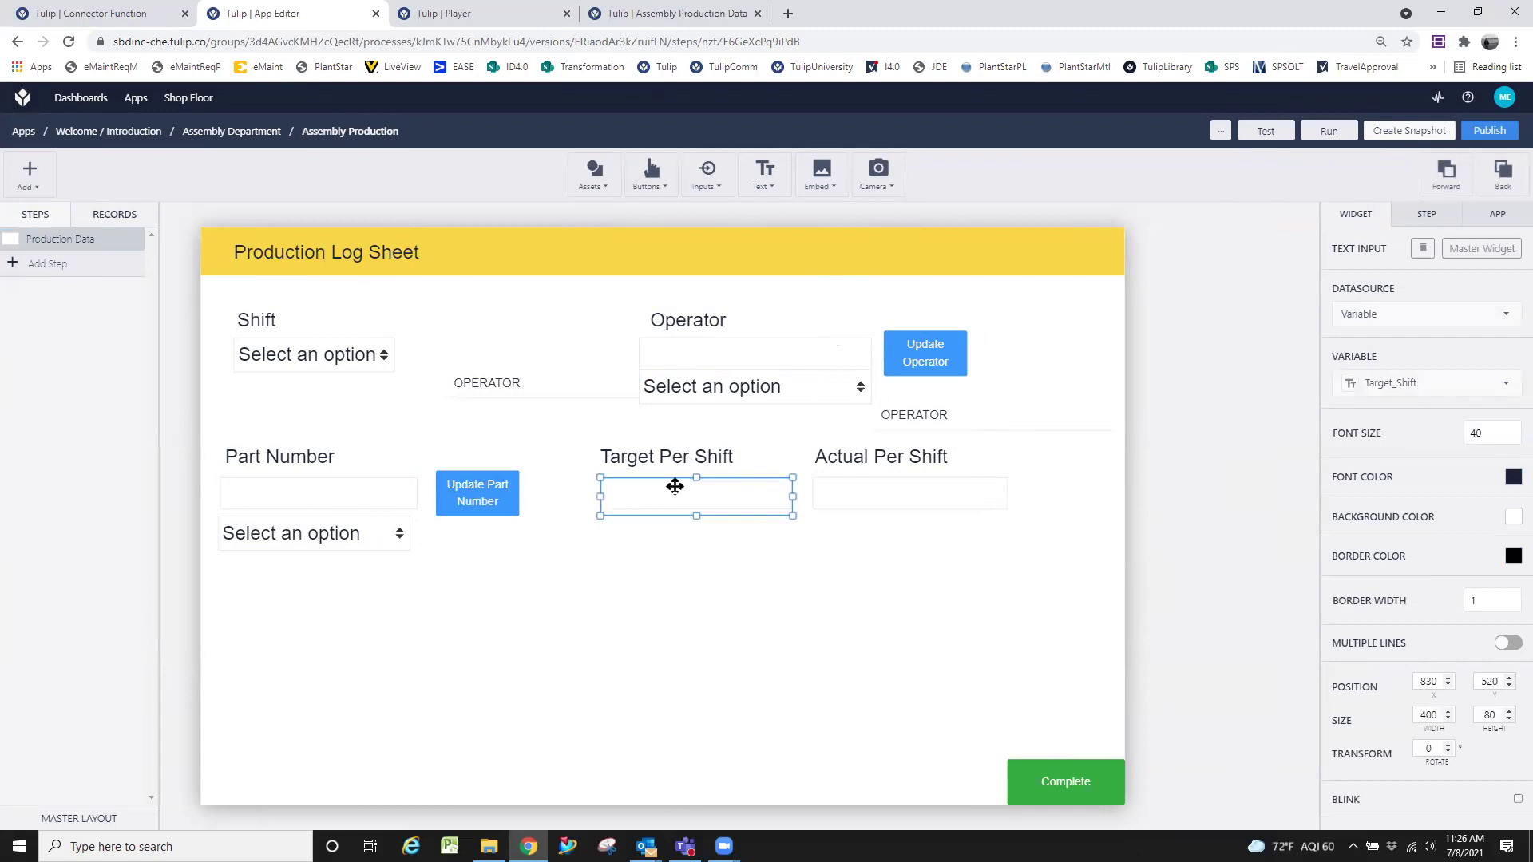
{"action": "left_click", "coordinate": [717, 551]}
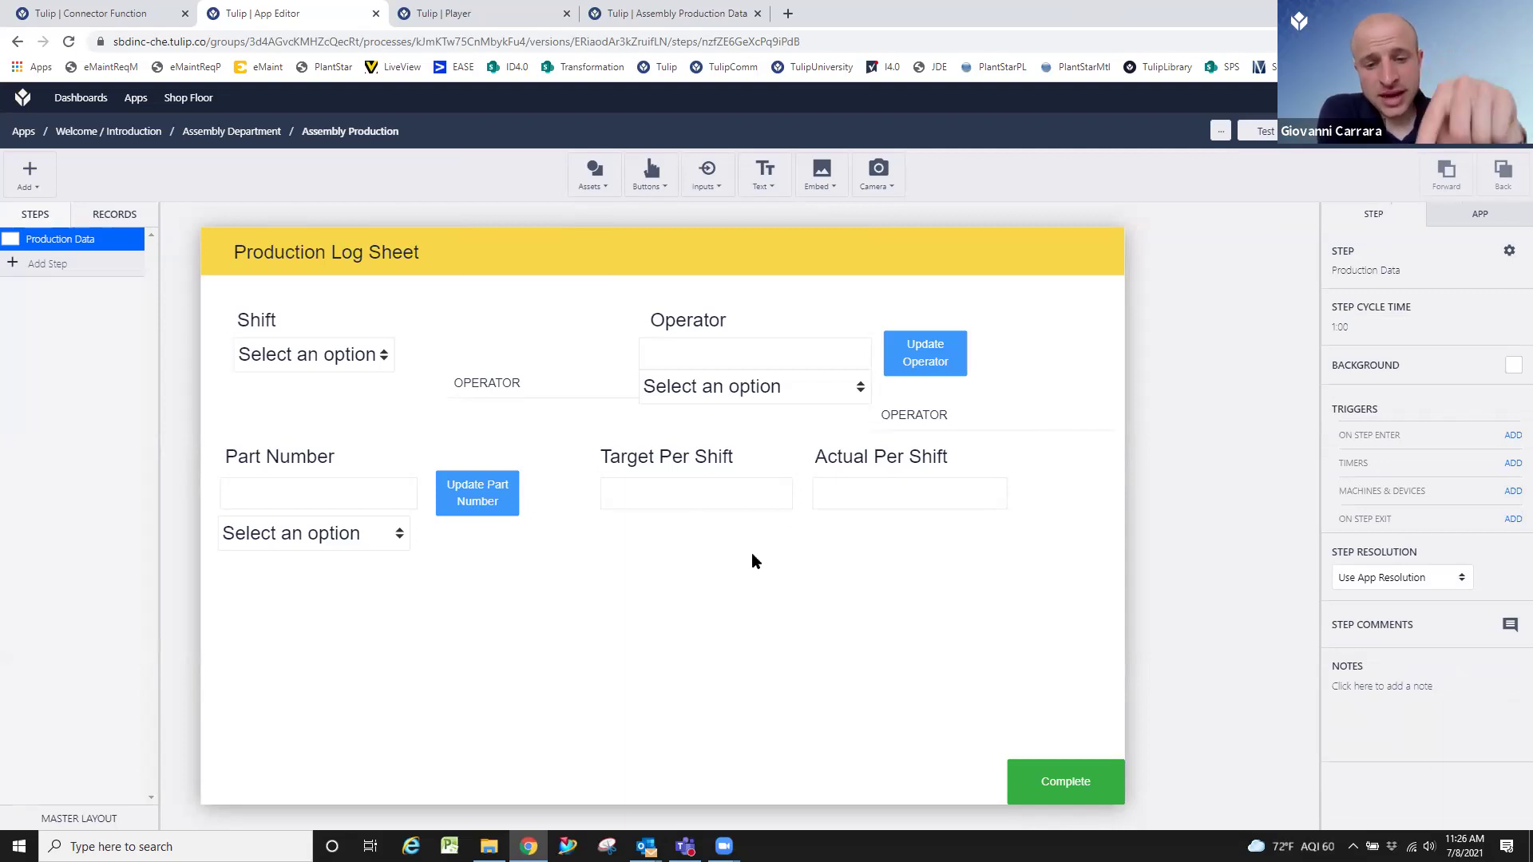
{"action": "left_click", "coordinate": [704, 513]}
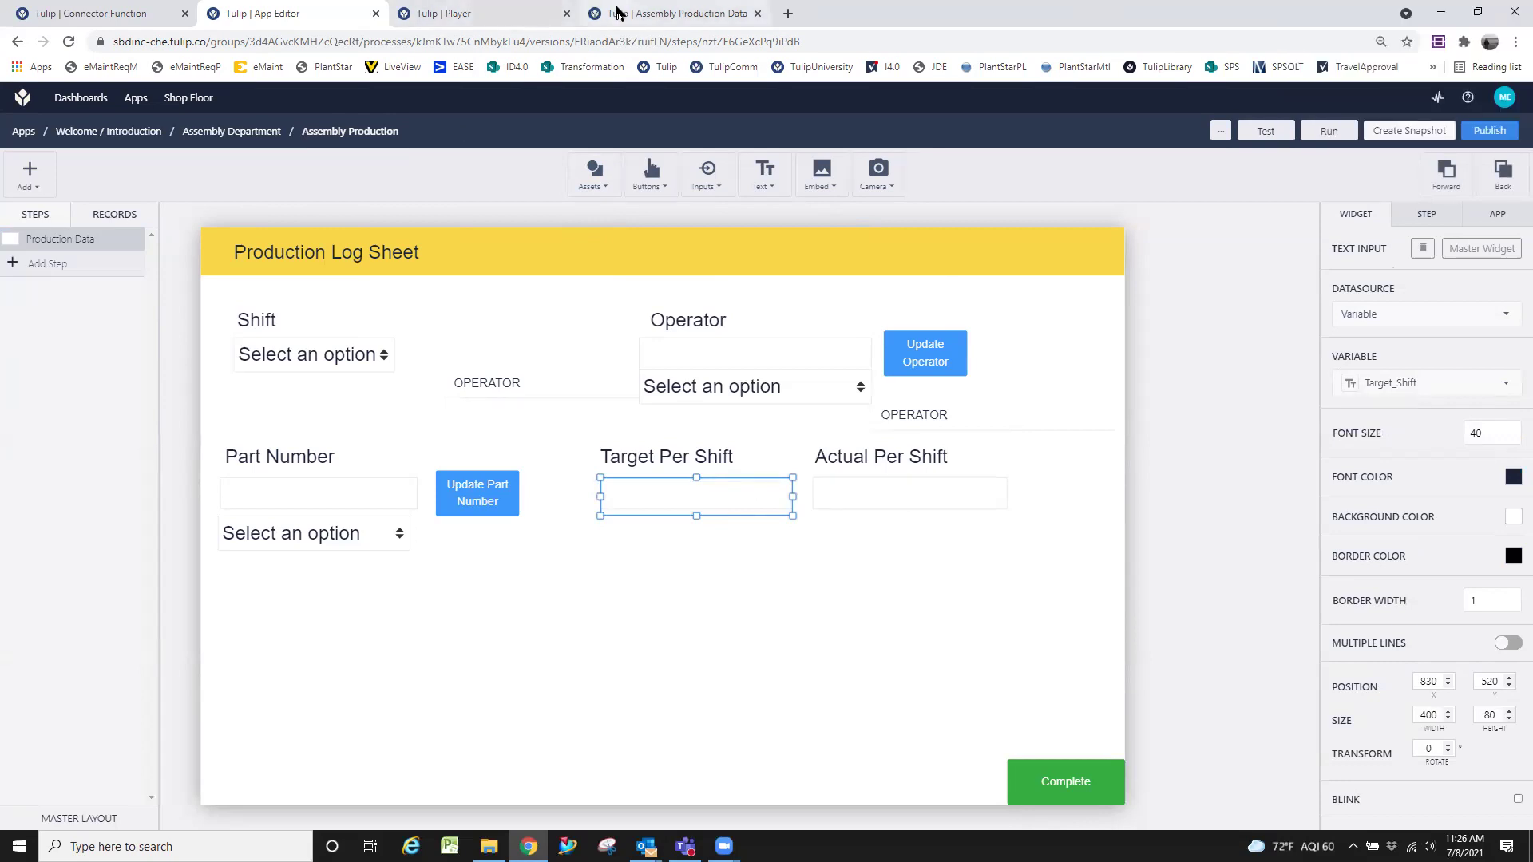
Review the Player and the Part Number input's properties, ending on the Assembly Production Data table.
{"action": "left_click", "coordinate": [671, 14]}
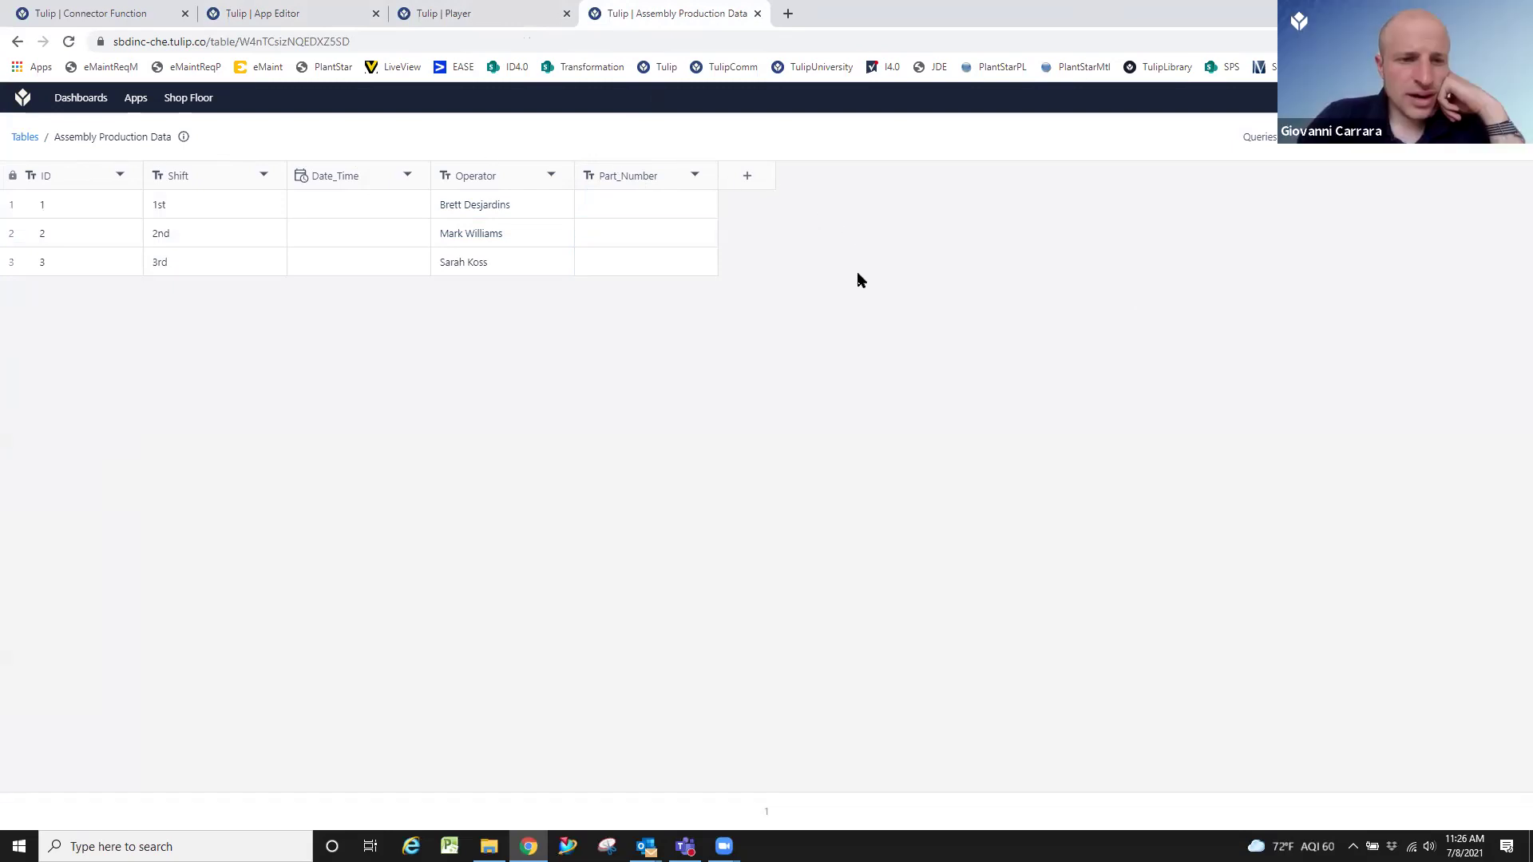
{"action": "left_click", "coordinate": [278, 9]}
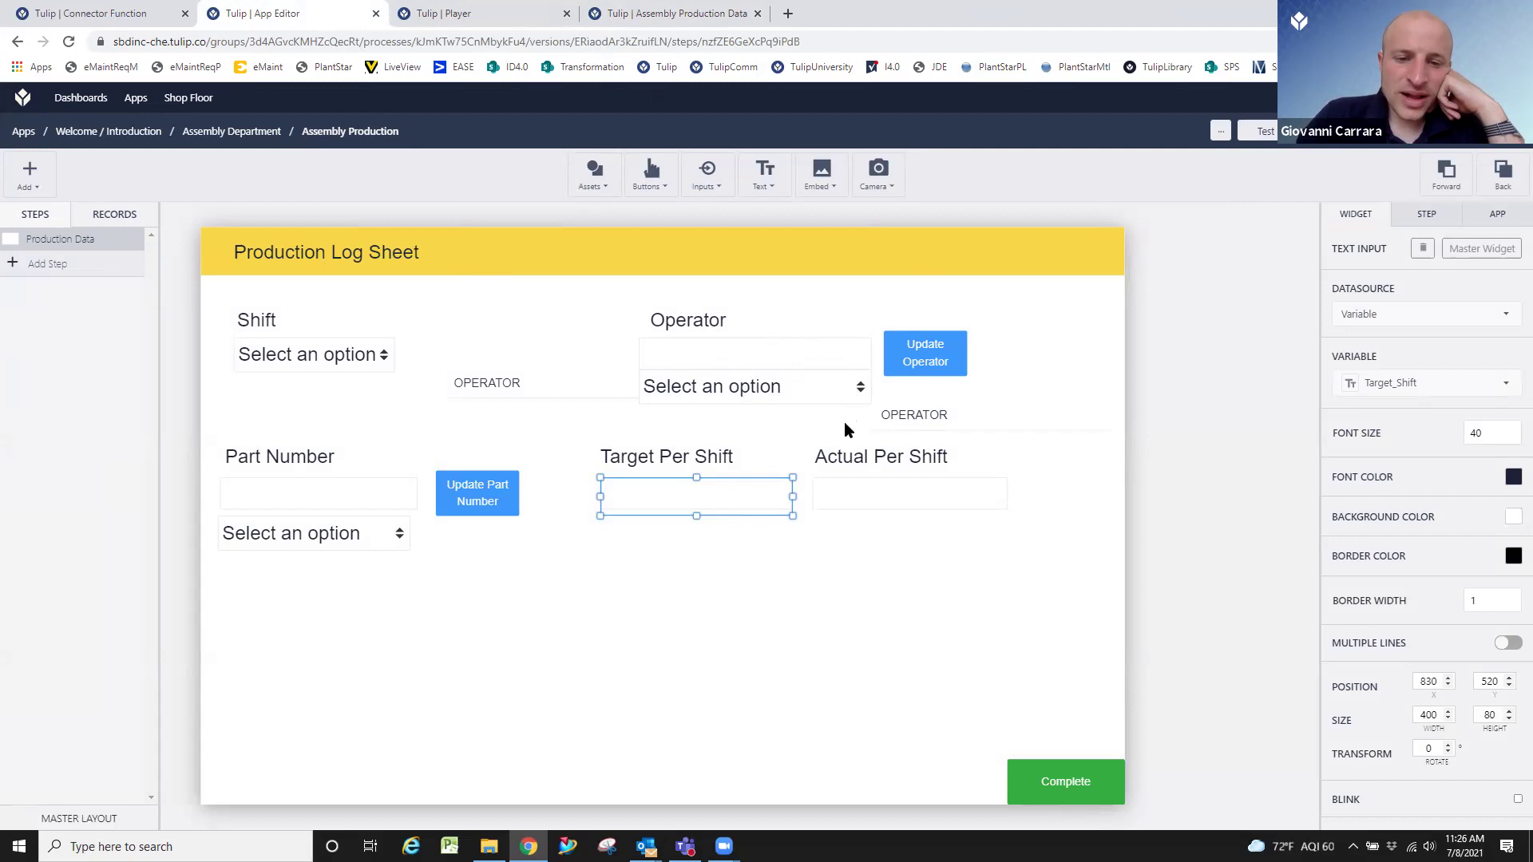
{"action": "left_click", "coordinate": [623, 14]}
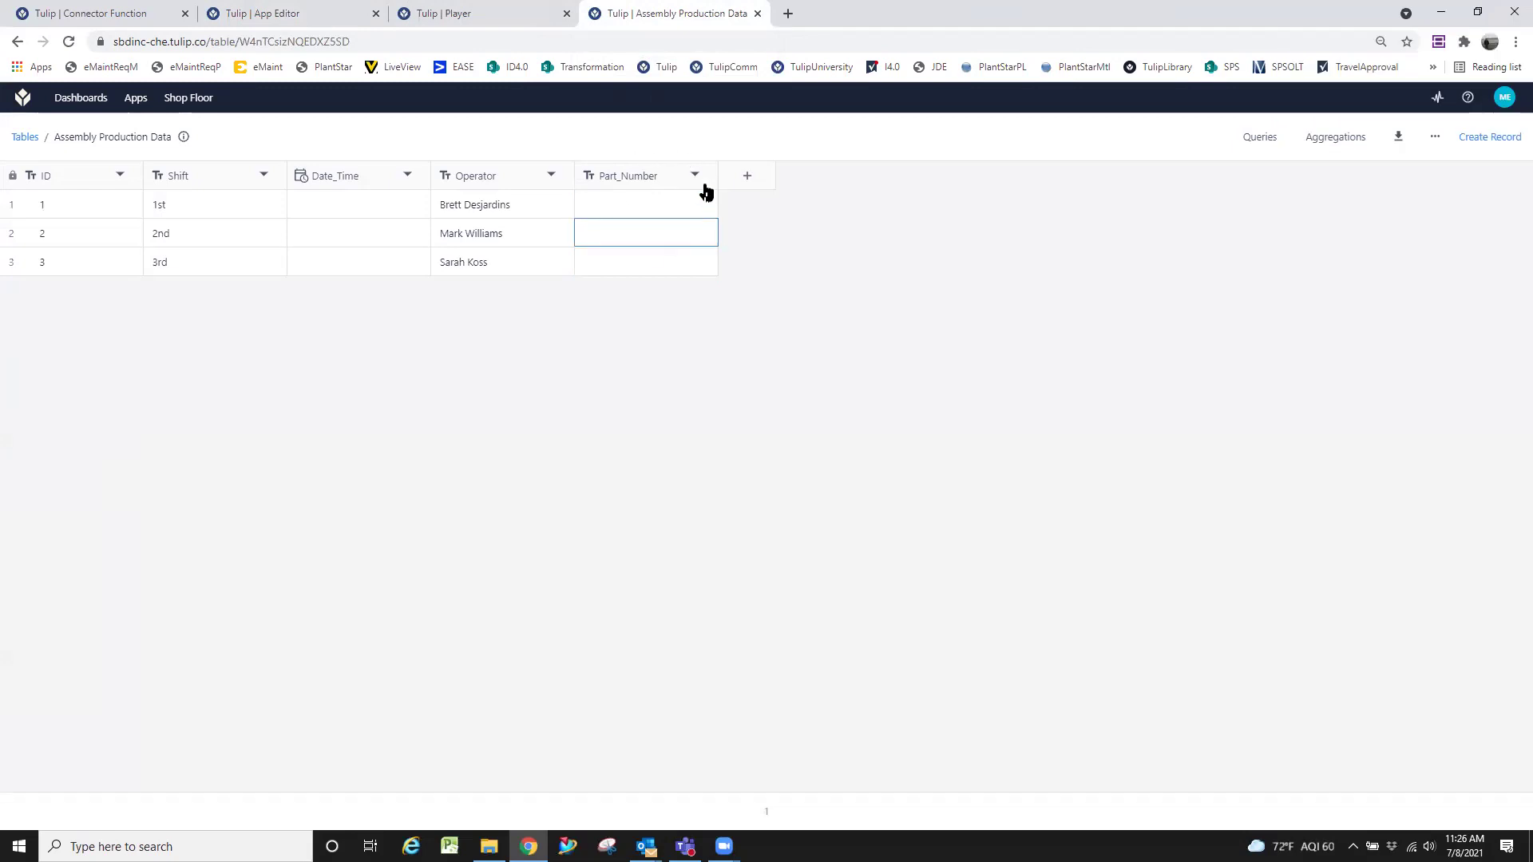
{"action": "left_click", "coordinate": [487, 11]}
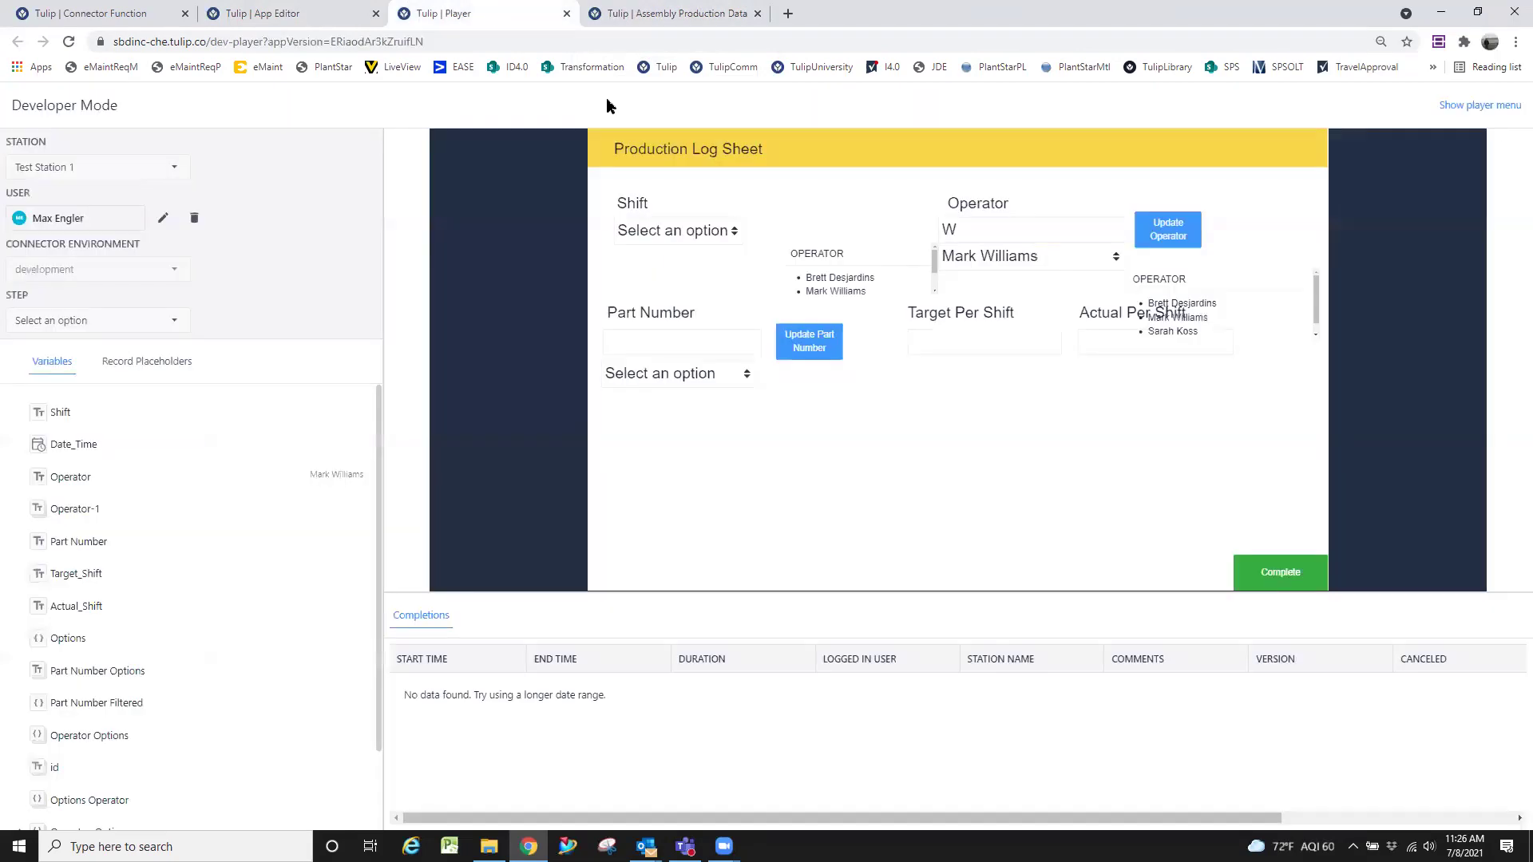
{"action": "left_click", "coordinate": [351, 16]}
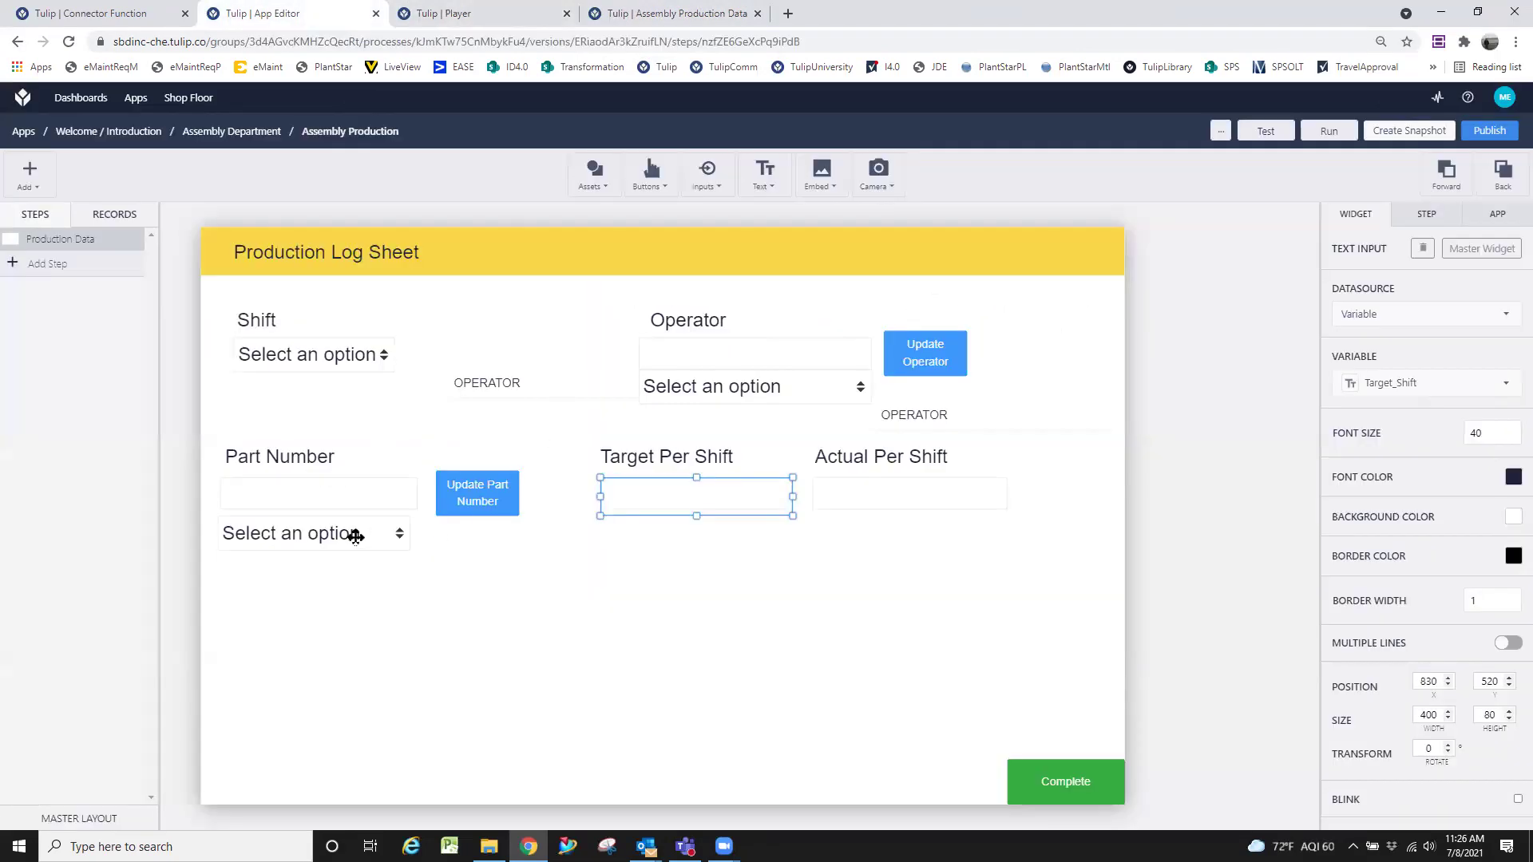
{"action": "left_click", "coordinate": [360, 505]}
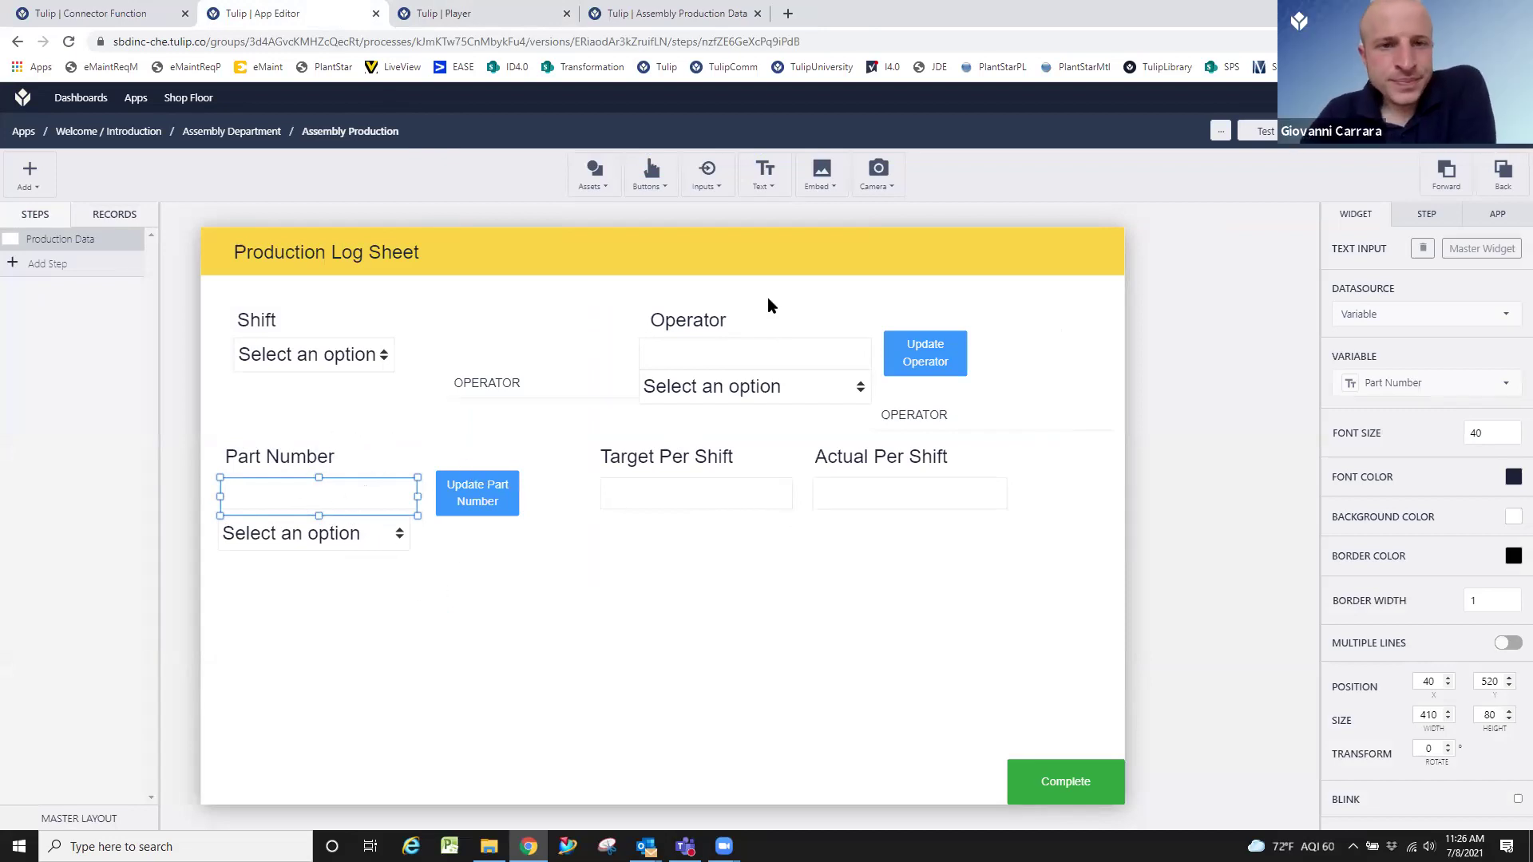
{"action": "left_click", "coordinate": [633, 13]}
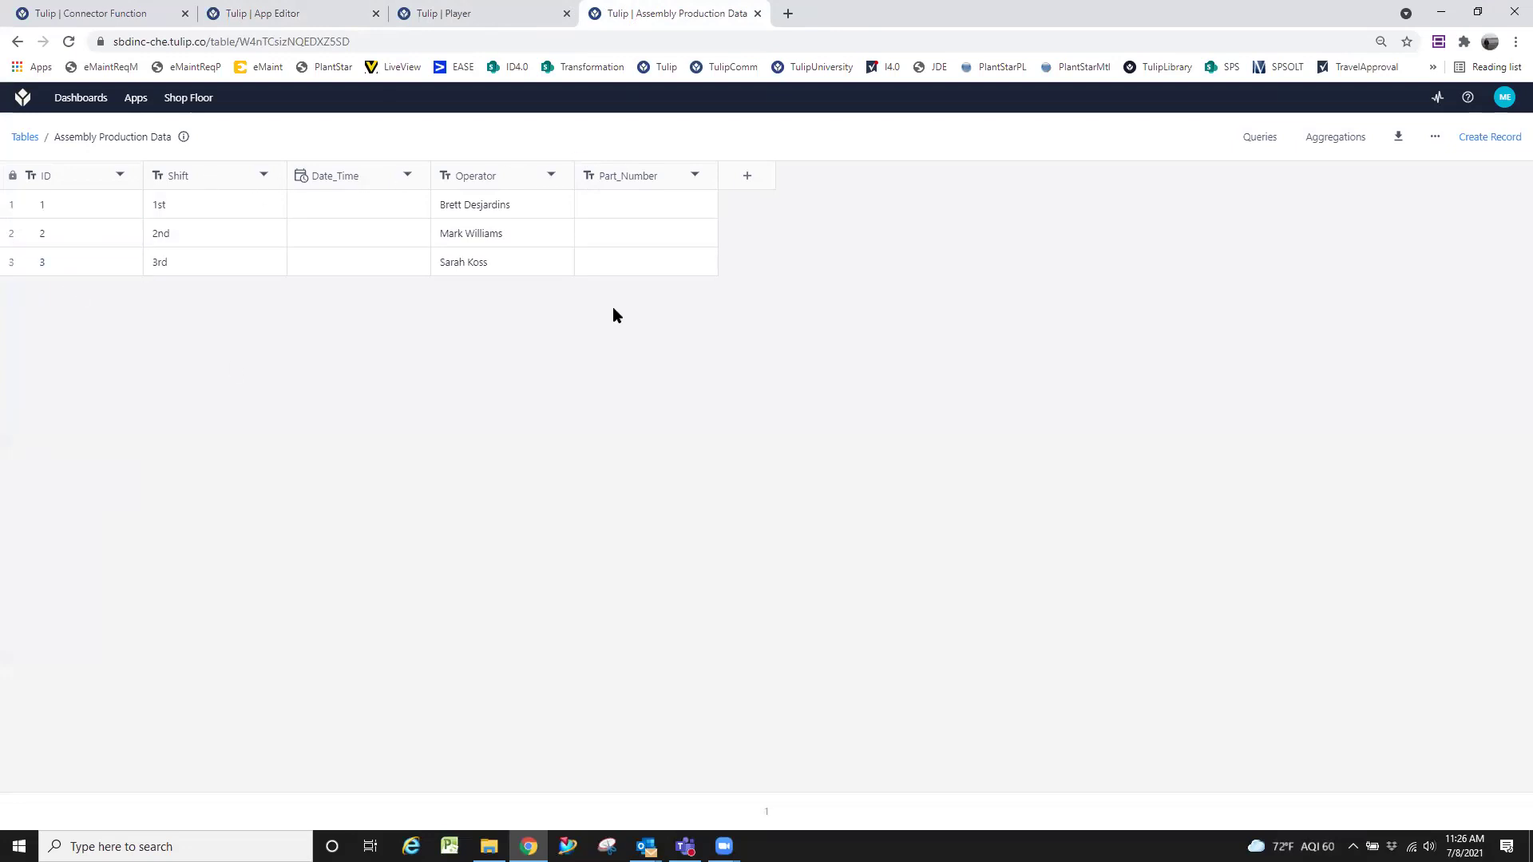
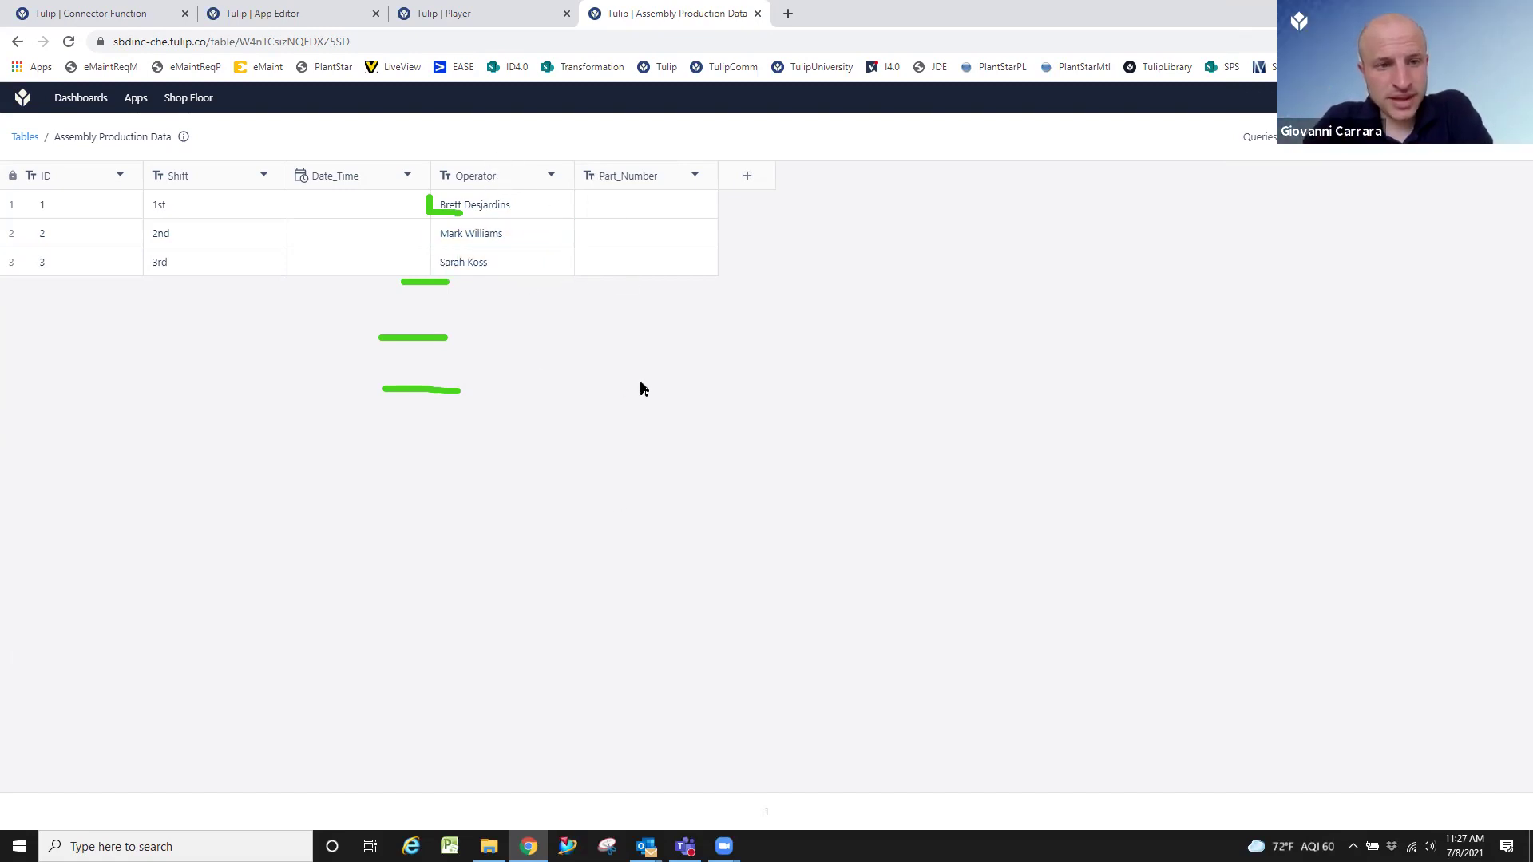
Return to the Production Log Sheet step in the App Editor tab.
{"action": "left_click", "coordinate": [224, 11]}
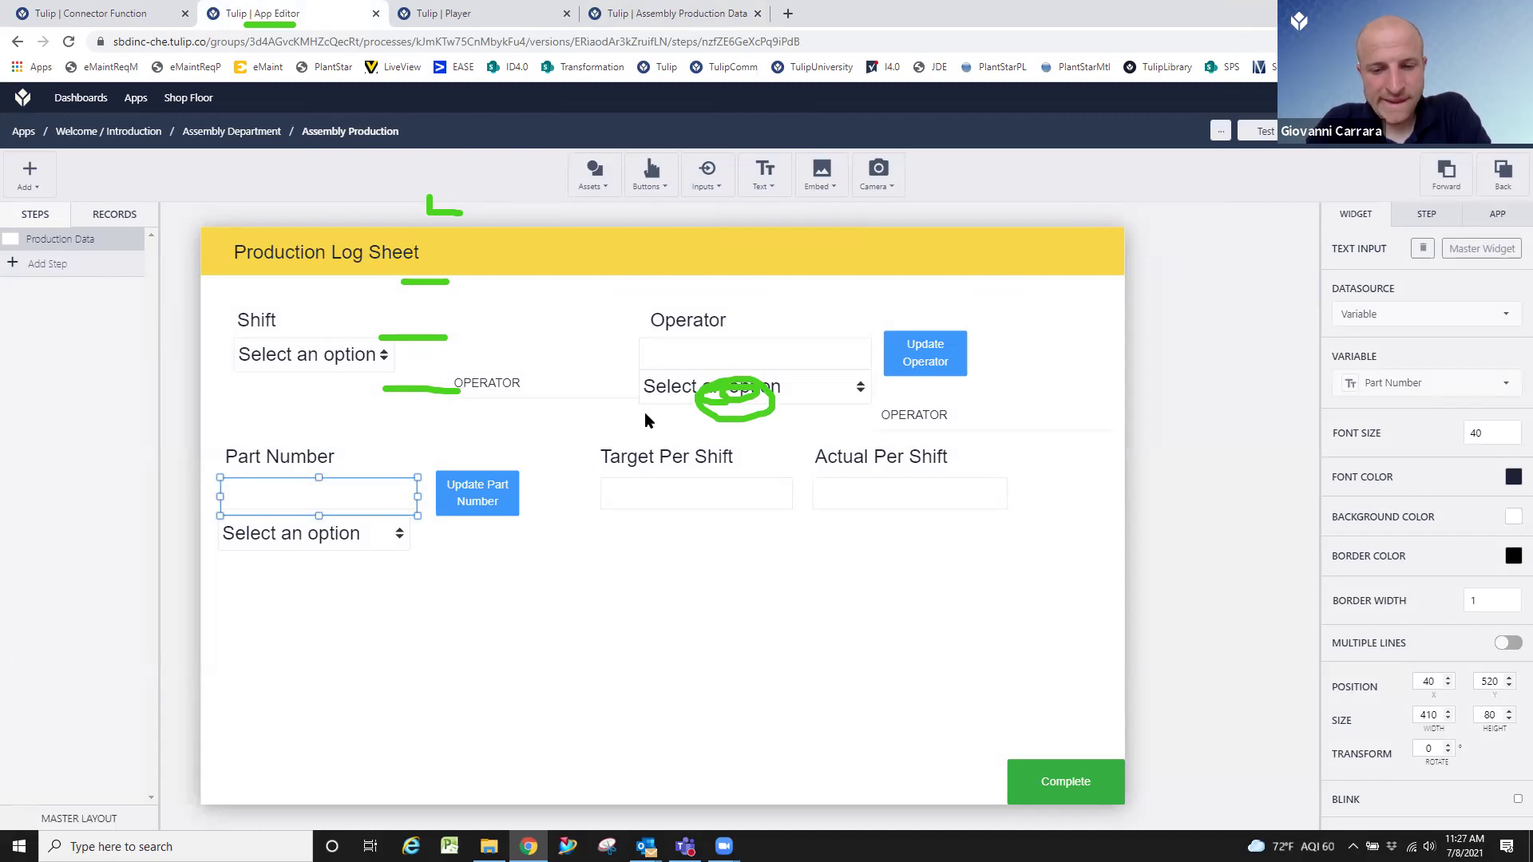
Check the Operator, Part Number and Actual Per Shift inputs' variables, then show the app's Records.
{"action": "left_click", "coordinate": [689, 344]}
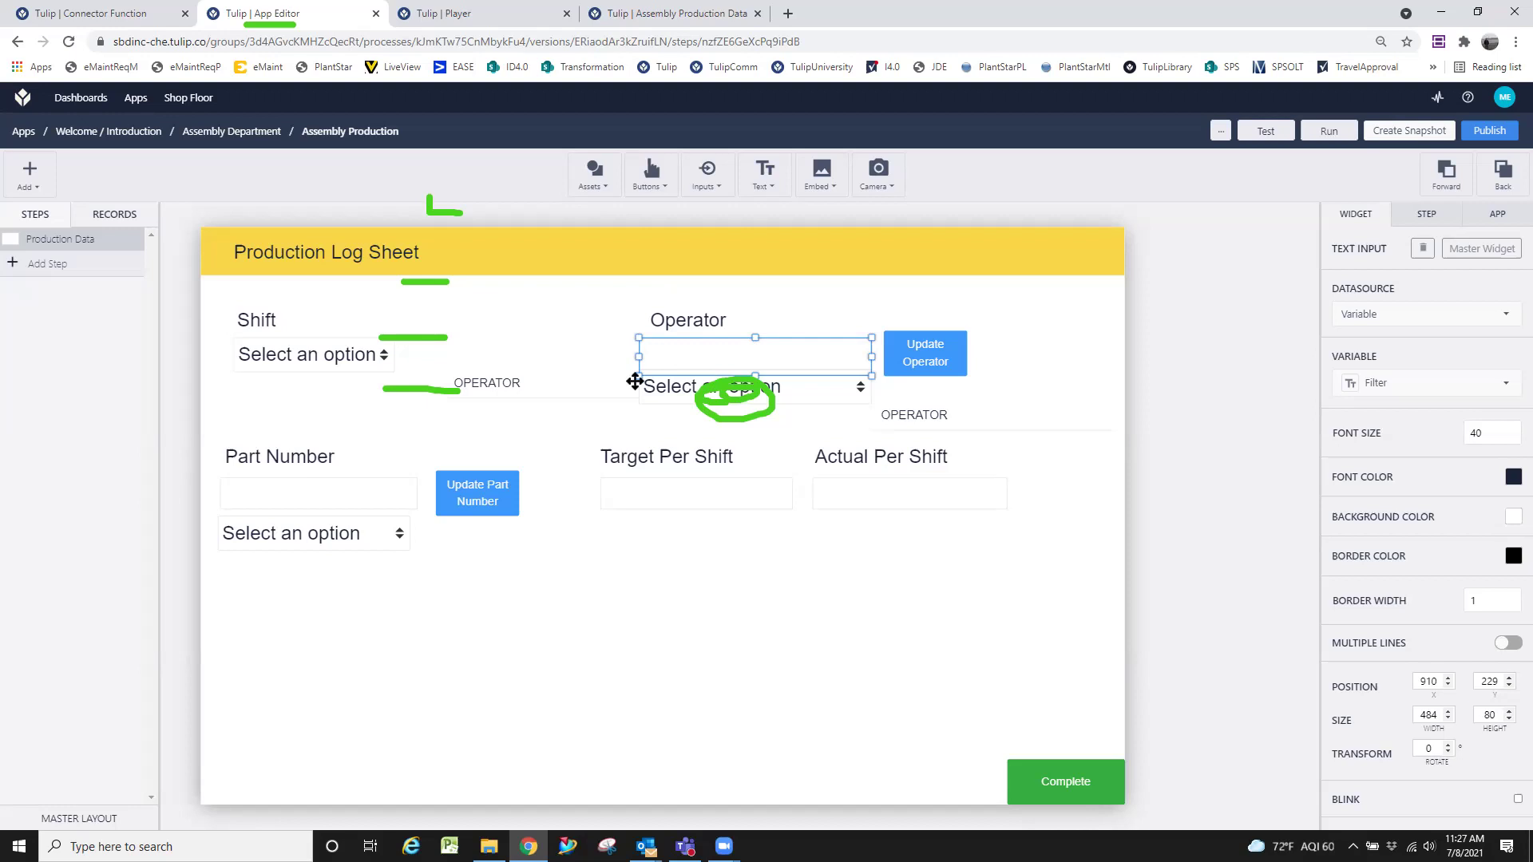
{"action": "left_click", "coordinate": [391, 487]}
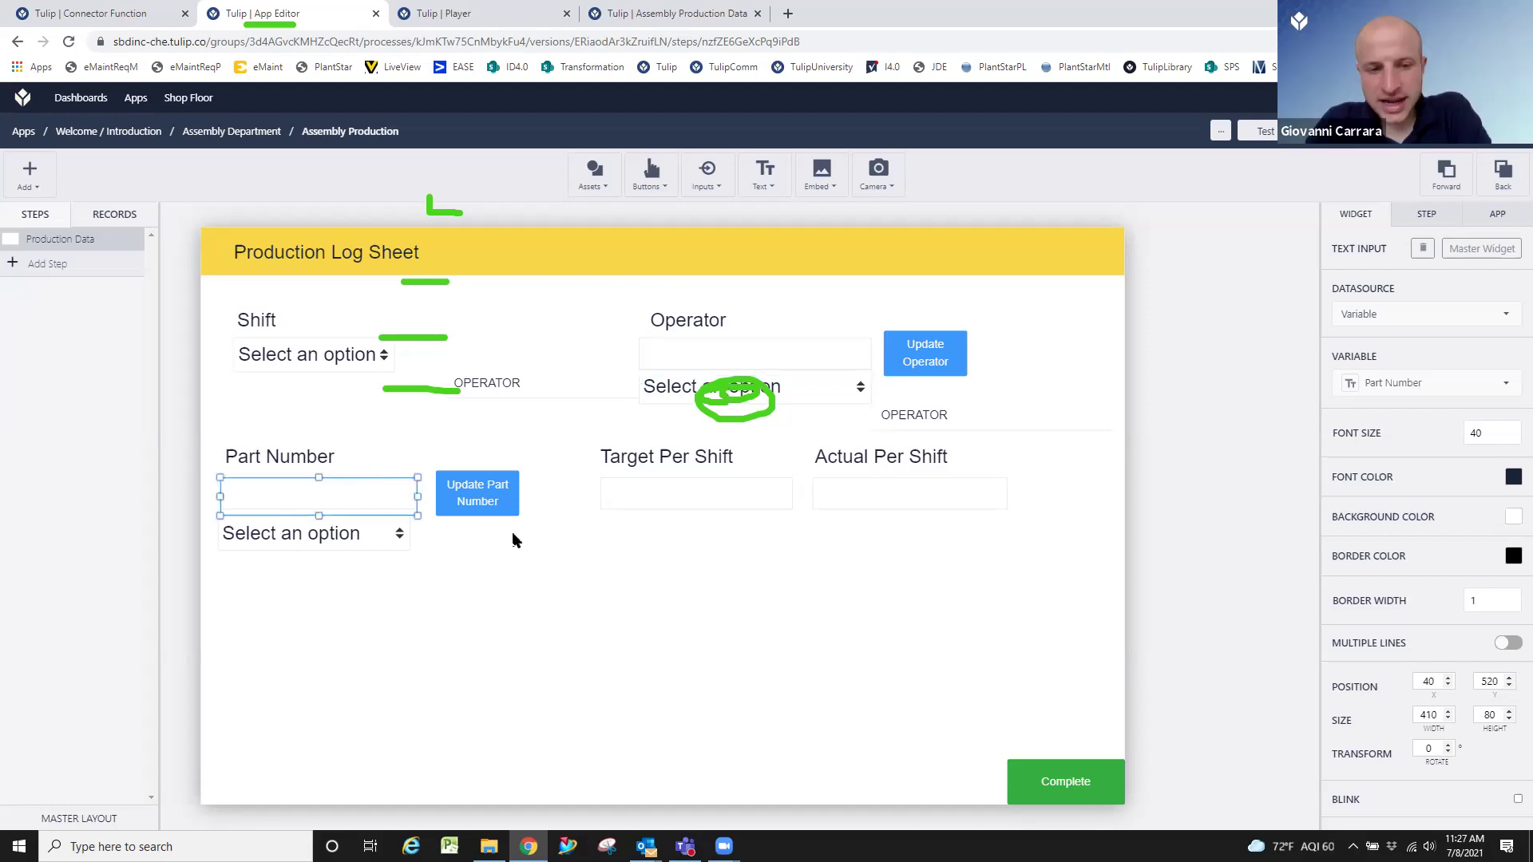
{"action": "left_click", "coordinate": [571, 607]}
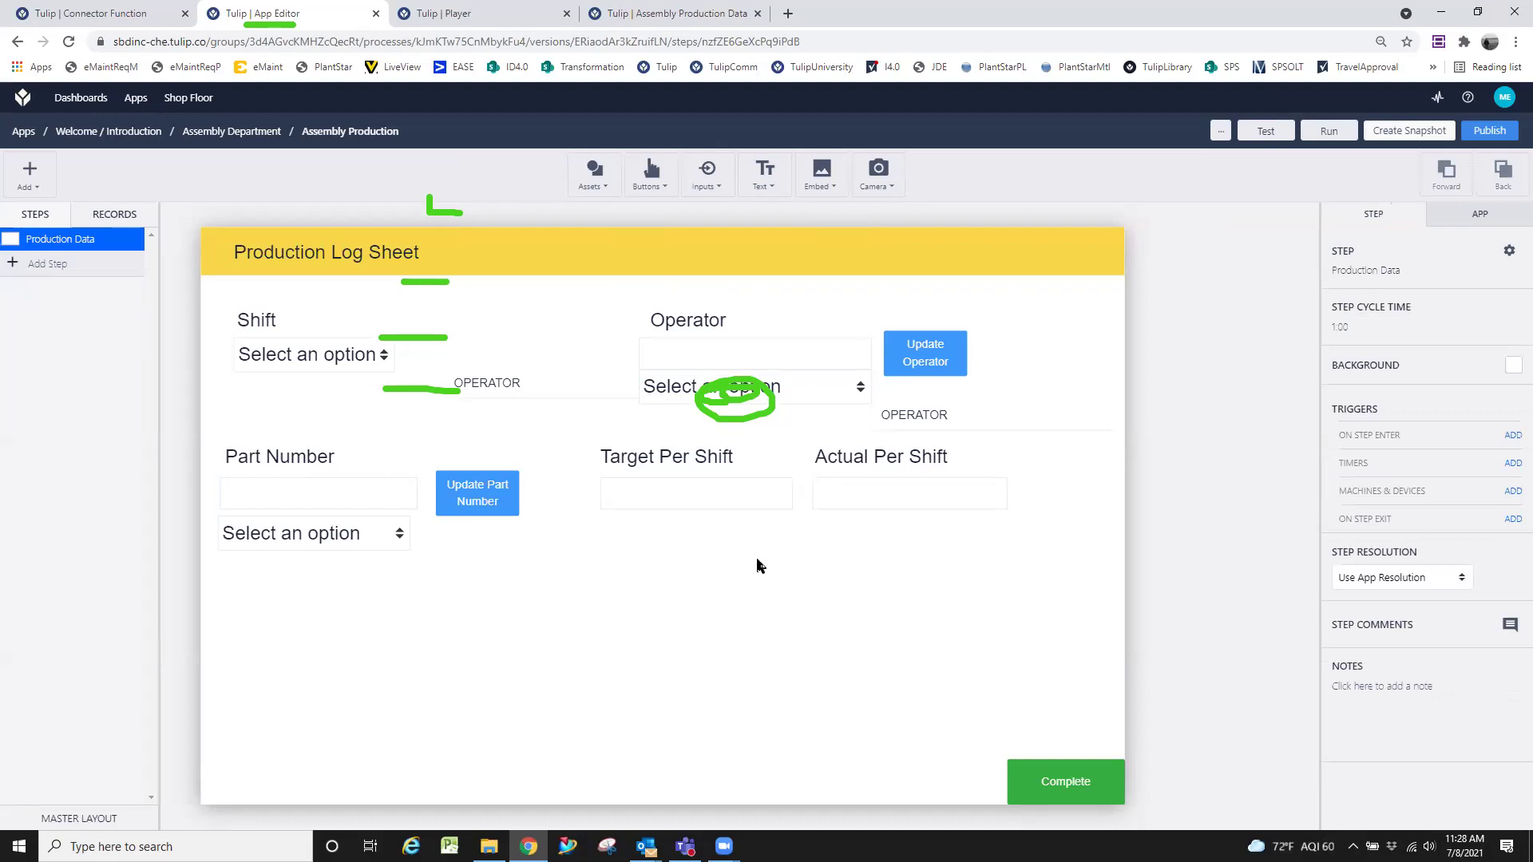
{"action": "left_click", "coordinate": [907, 490]}
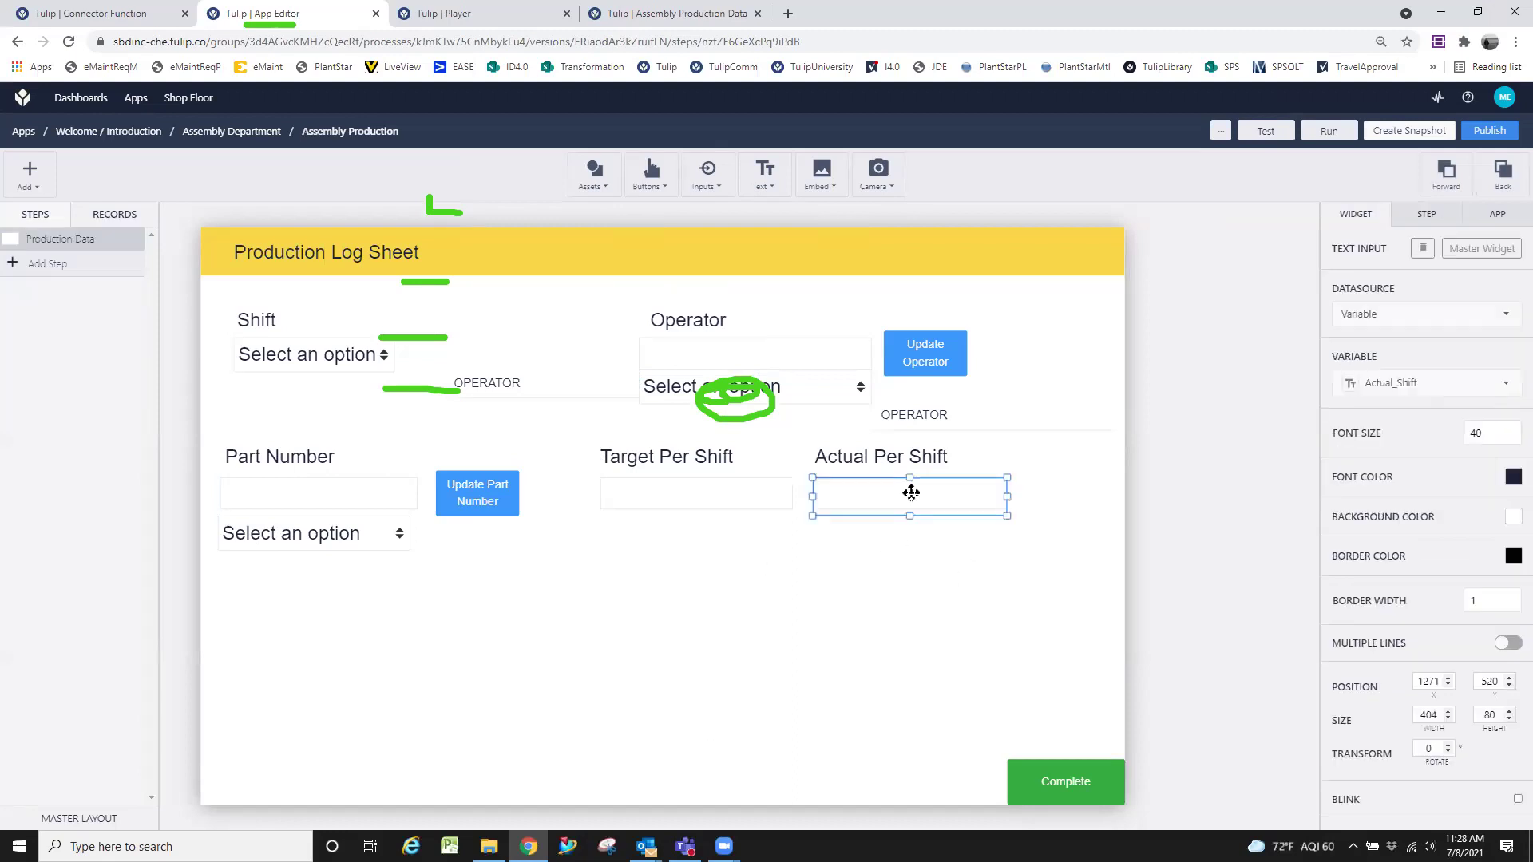
{"action": "left_click", "coordinate": [785, 491]}
{"action": "left_click", "coordinate": [886, 503]}
{"action": "left_click", "coordinate": [836, 549]}
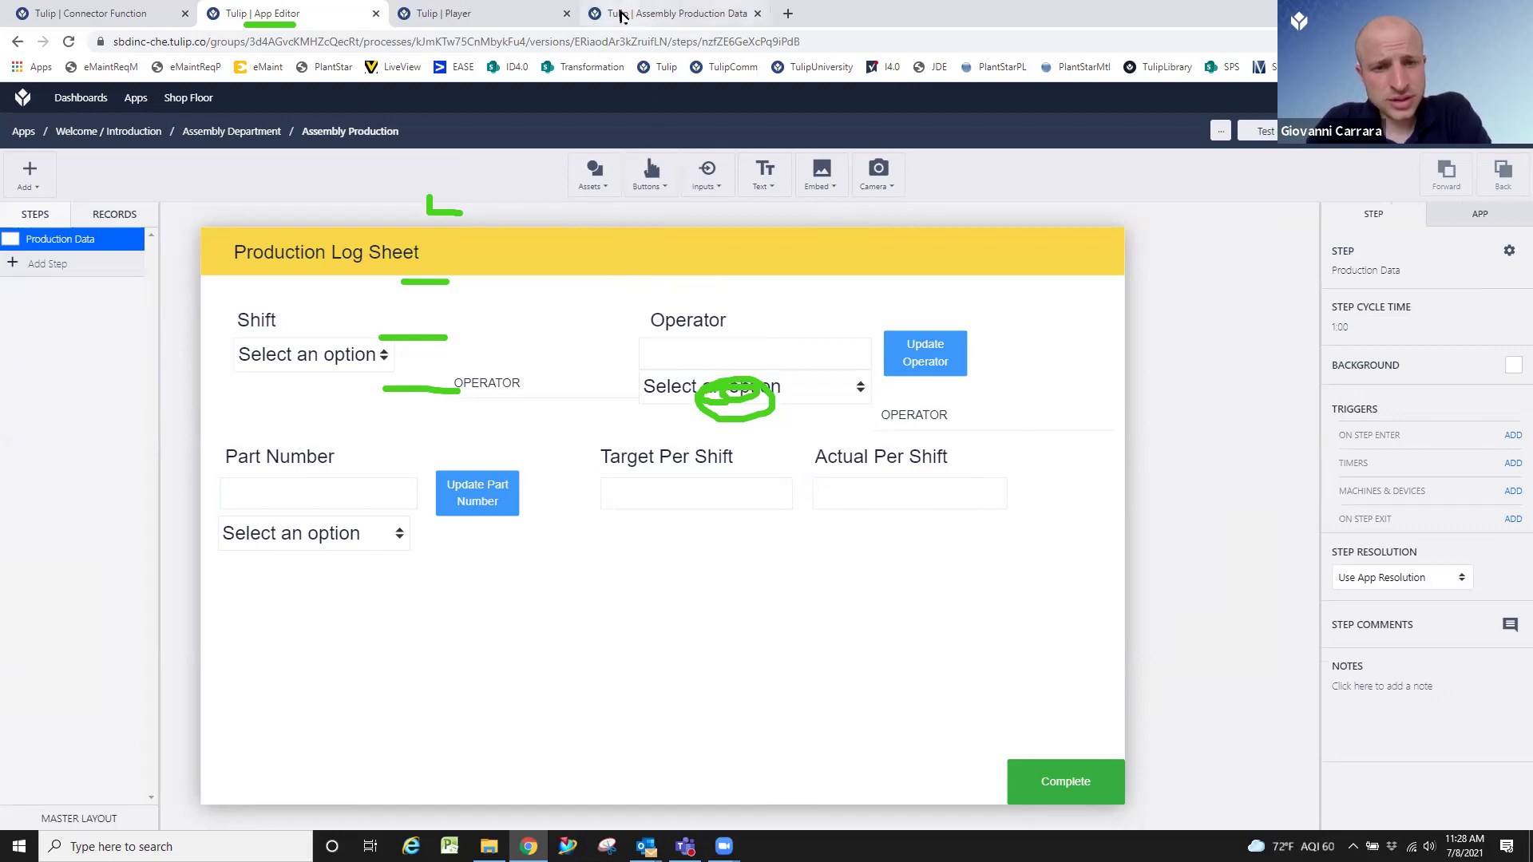
{"action": "left_click", "coordinate": [113, 217]}
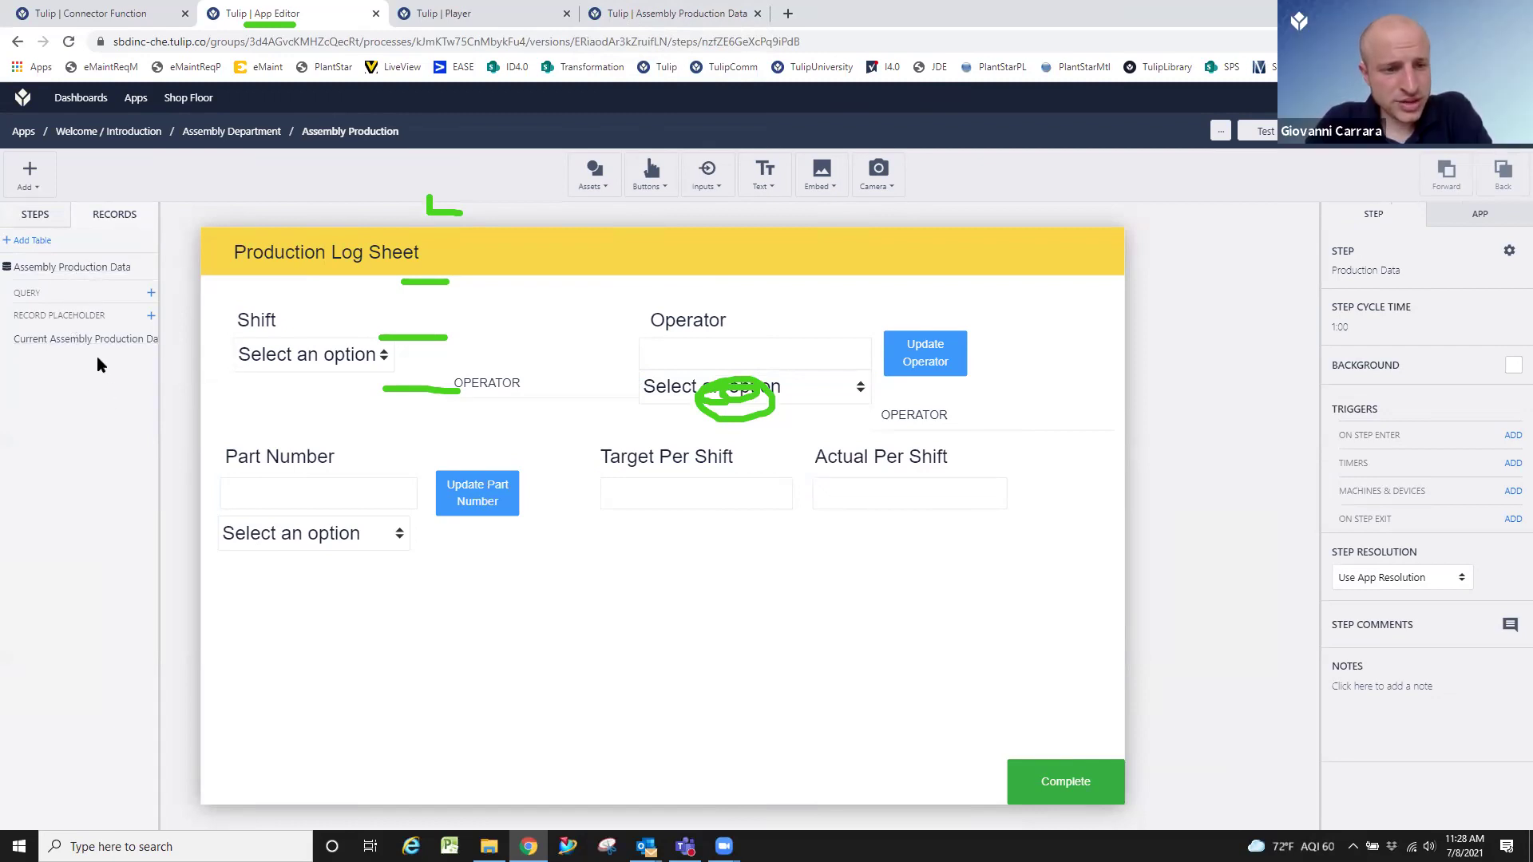
Save the Current Assembly Production Data record placeholder settings.
{"action": "left_click", "coordinate": [70, 341]}
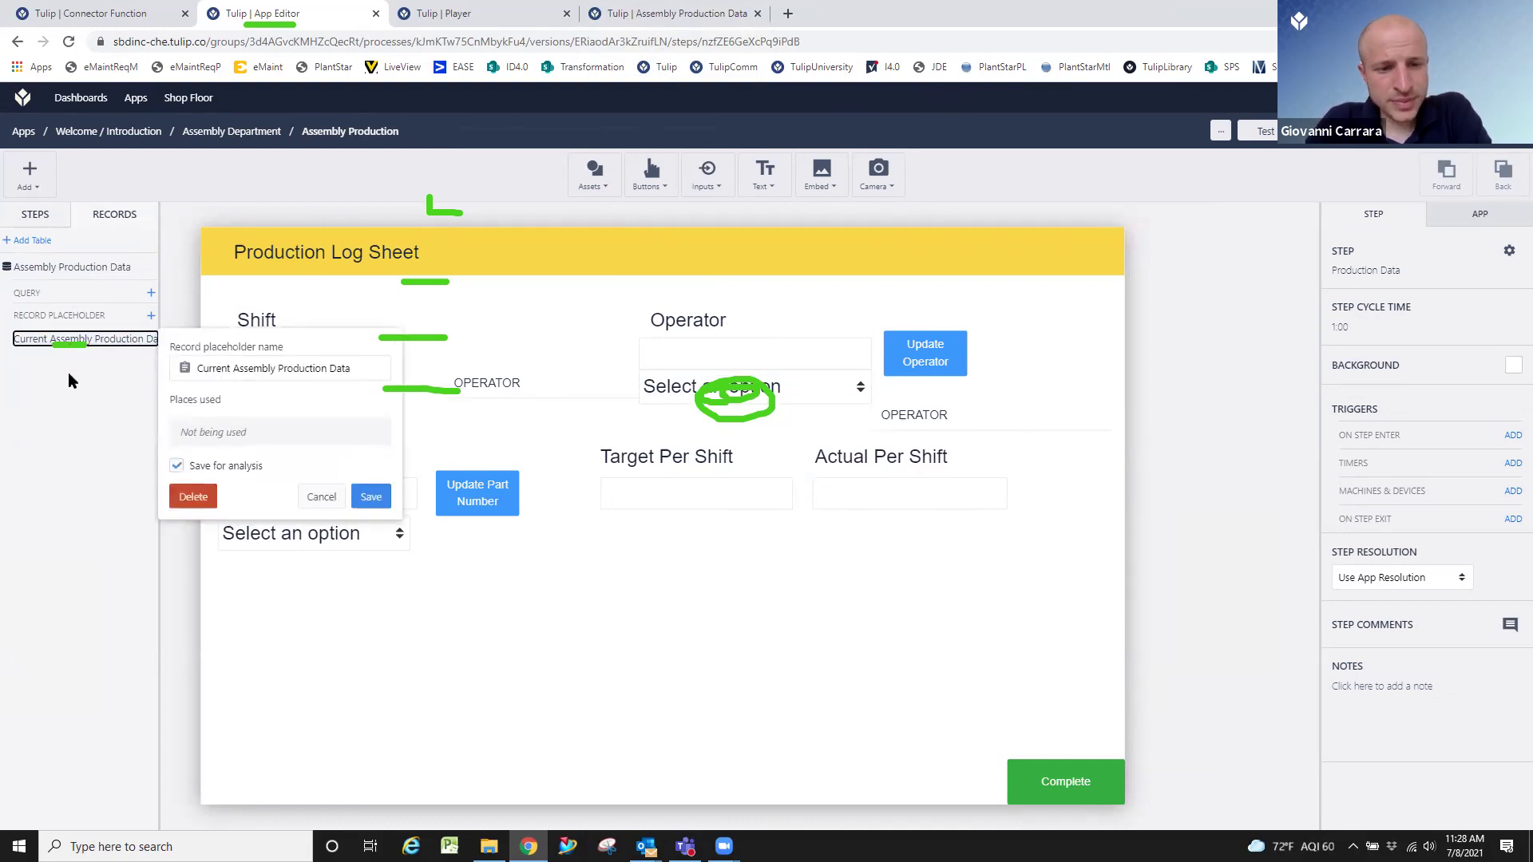
{"action": "left_click_drag", "start_coordinate": [369, 463], "coordinate": [371, 467]}
{"action": "left_click", "coordinate": [373, 495]}
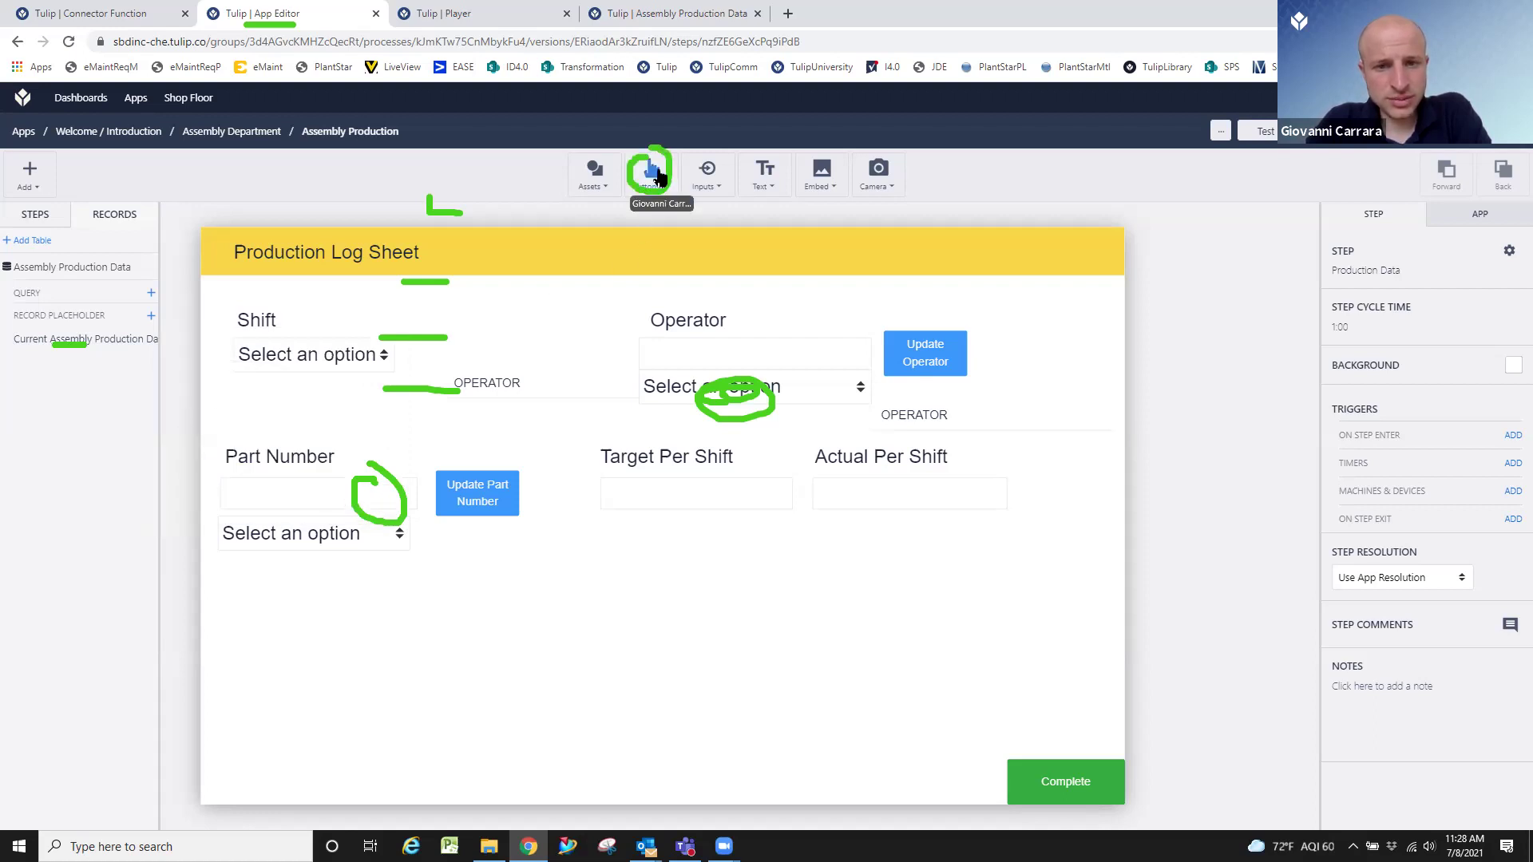
Add a button labelled 'save data' below Target Per Shift and start a trigger for it.
{"action": "left_click", "coordinate": [653, 180]}
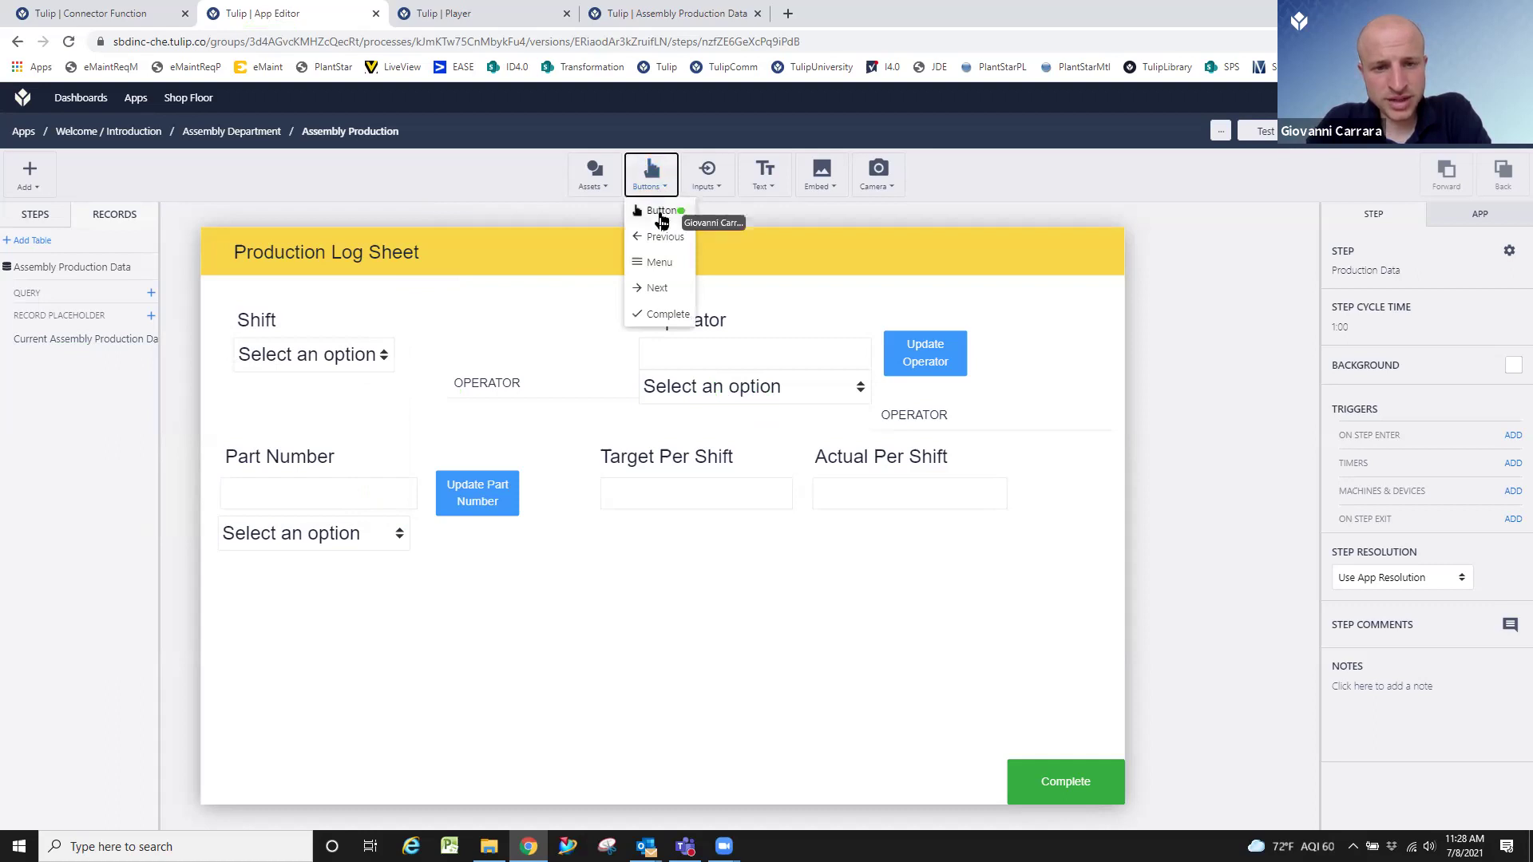
{"action": "left_click", "coordinate": [661, 211]}
{"action": "left_click_drag", "start_coordinate": [671, 519], "coordinate": [658, 602]}
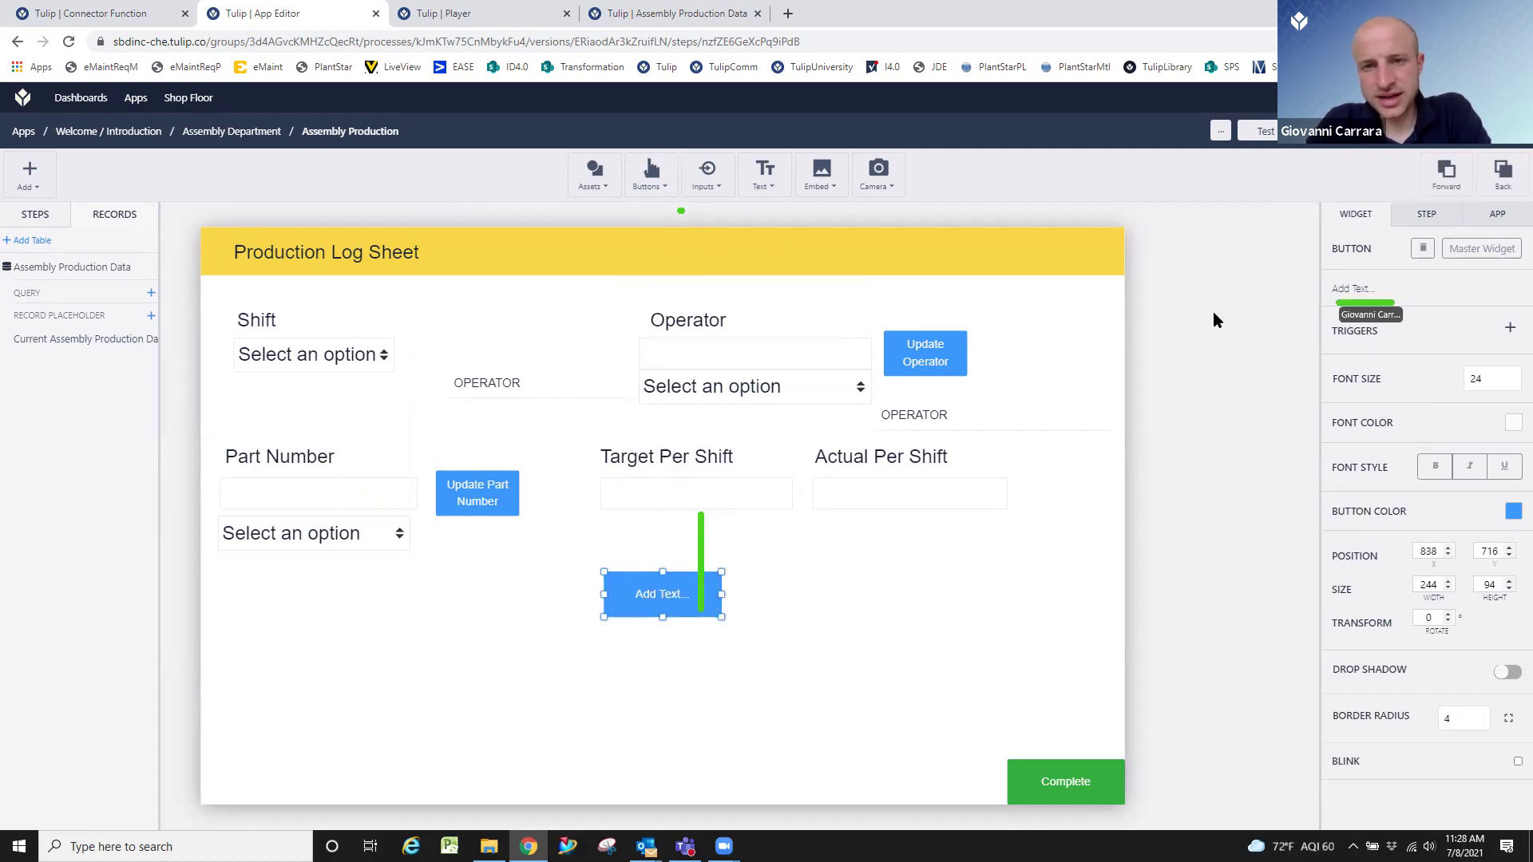
{"action": "left_click", "coordinate": [1367, 289]}
{"action": "type", "text": "save data"}
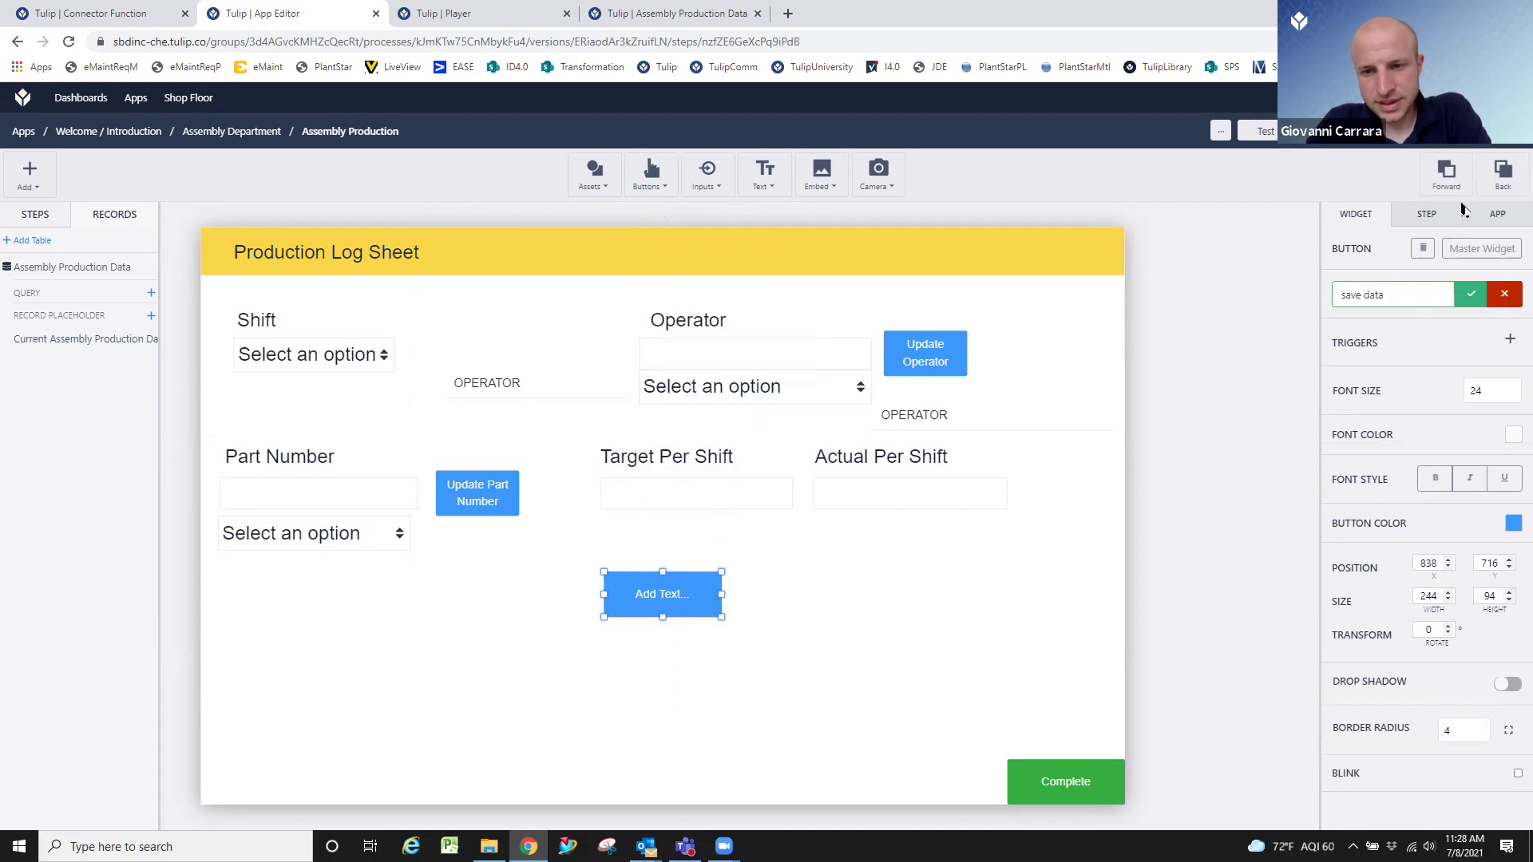
{"action": "left_click", "coordinate": [1472, 294]}
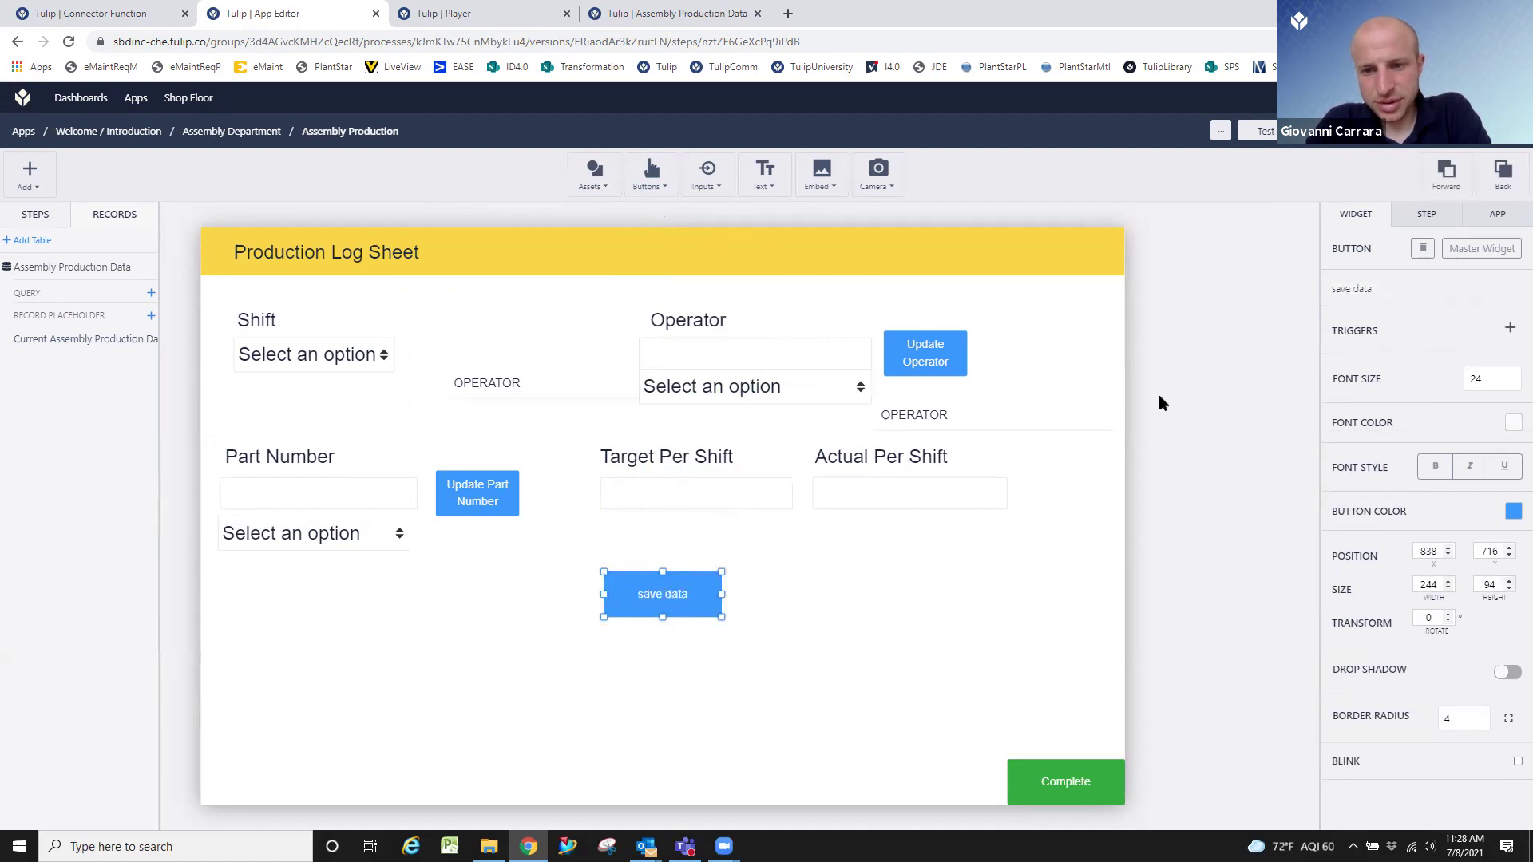
{"action": "left_click", "coordinate": [1509, 328]}
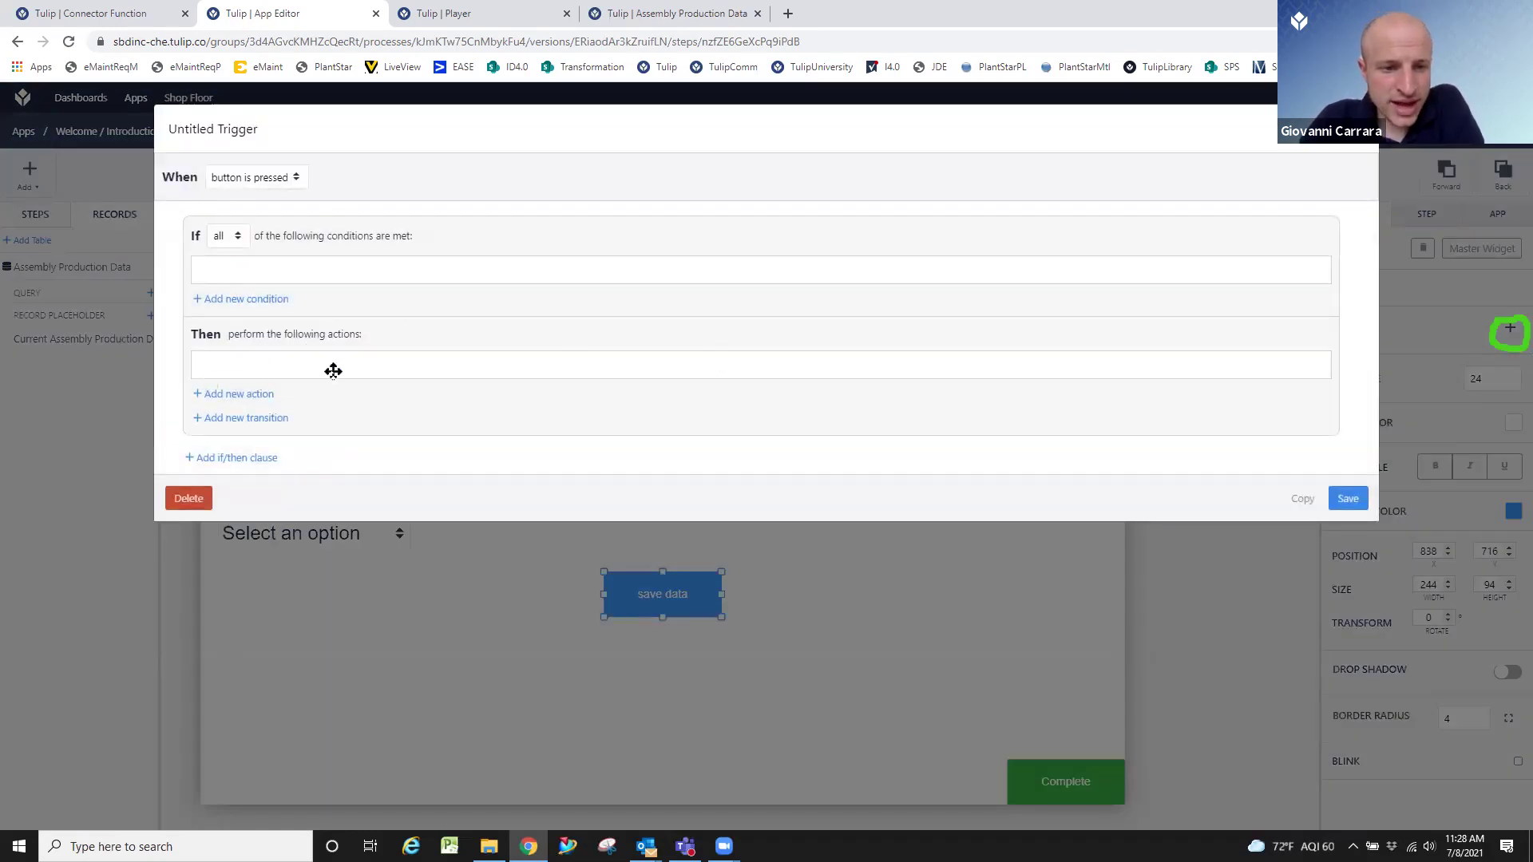
Add a Table Records > Create Record action to the trigger.
{"action": "left_click", "coordinate": [259, 393]}
{"action": "left_click", "coordinate": [303, 383]}
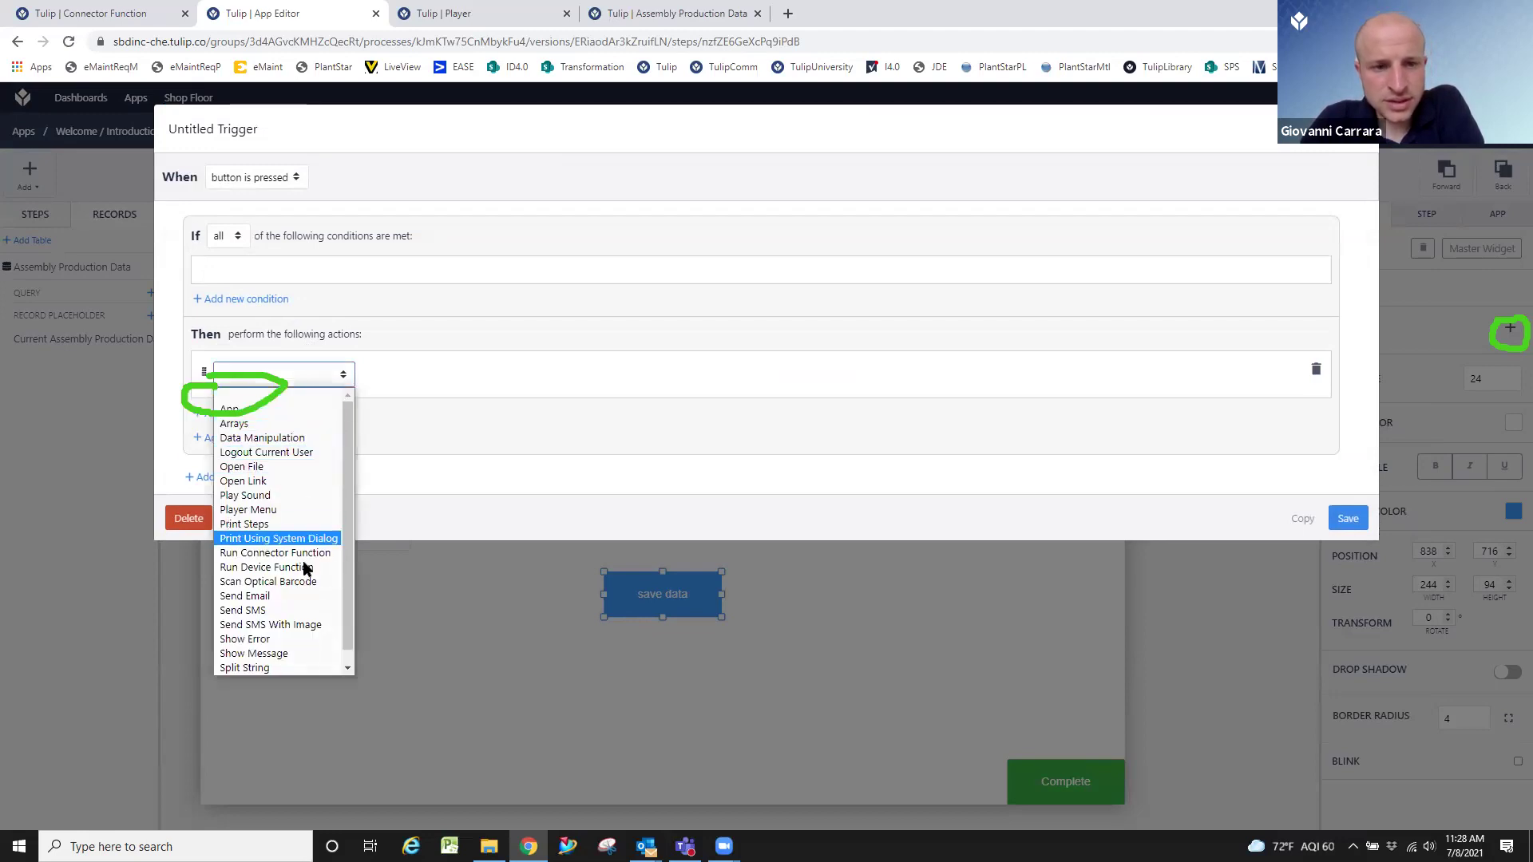
{"action": "key", "text": "t"}
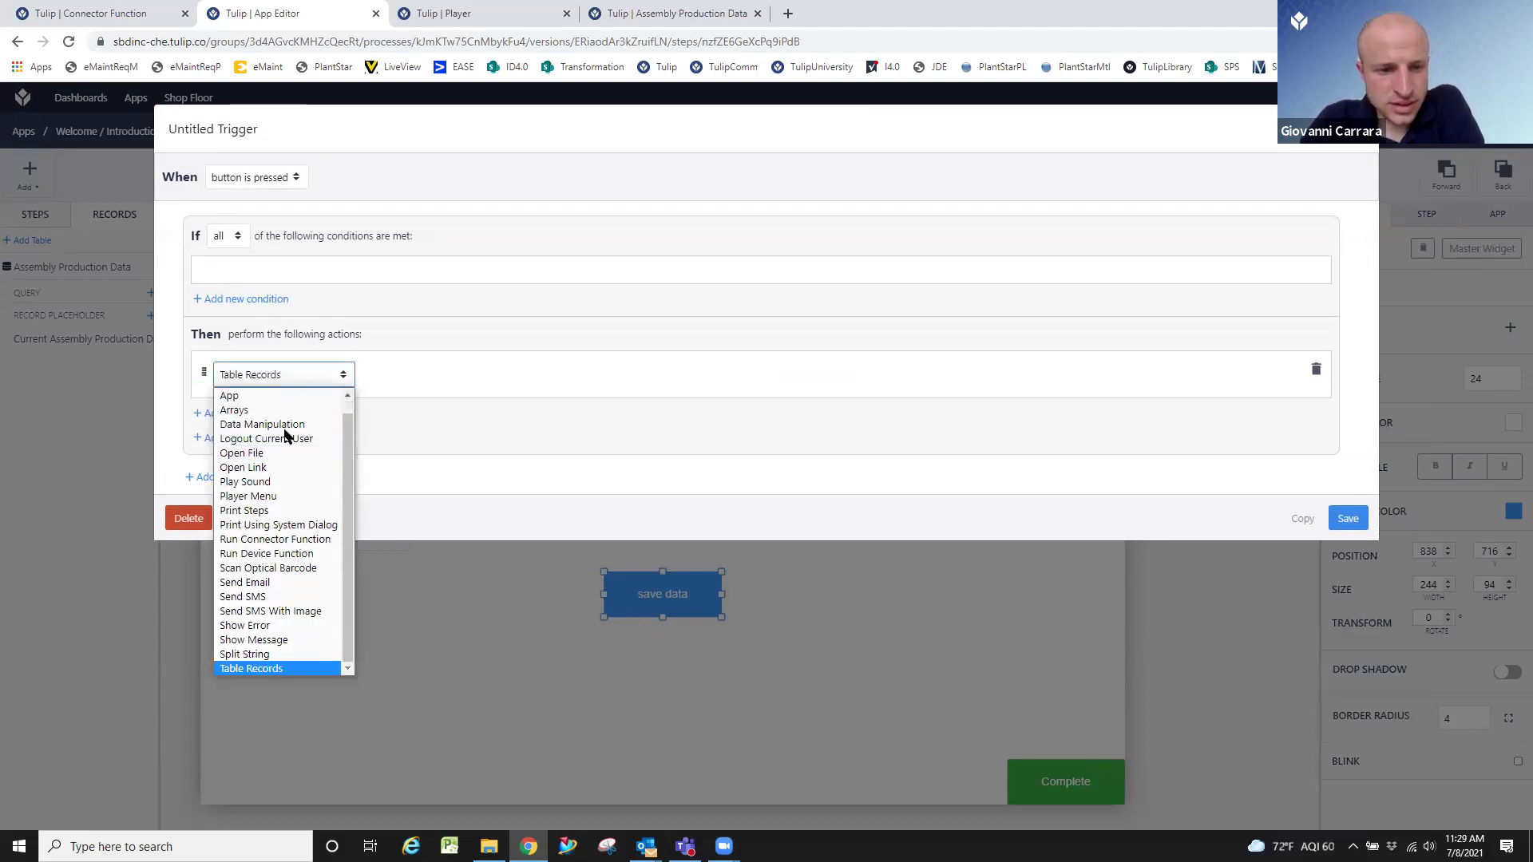
{"action": "left_click", "coordinate": [280, 612]}
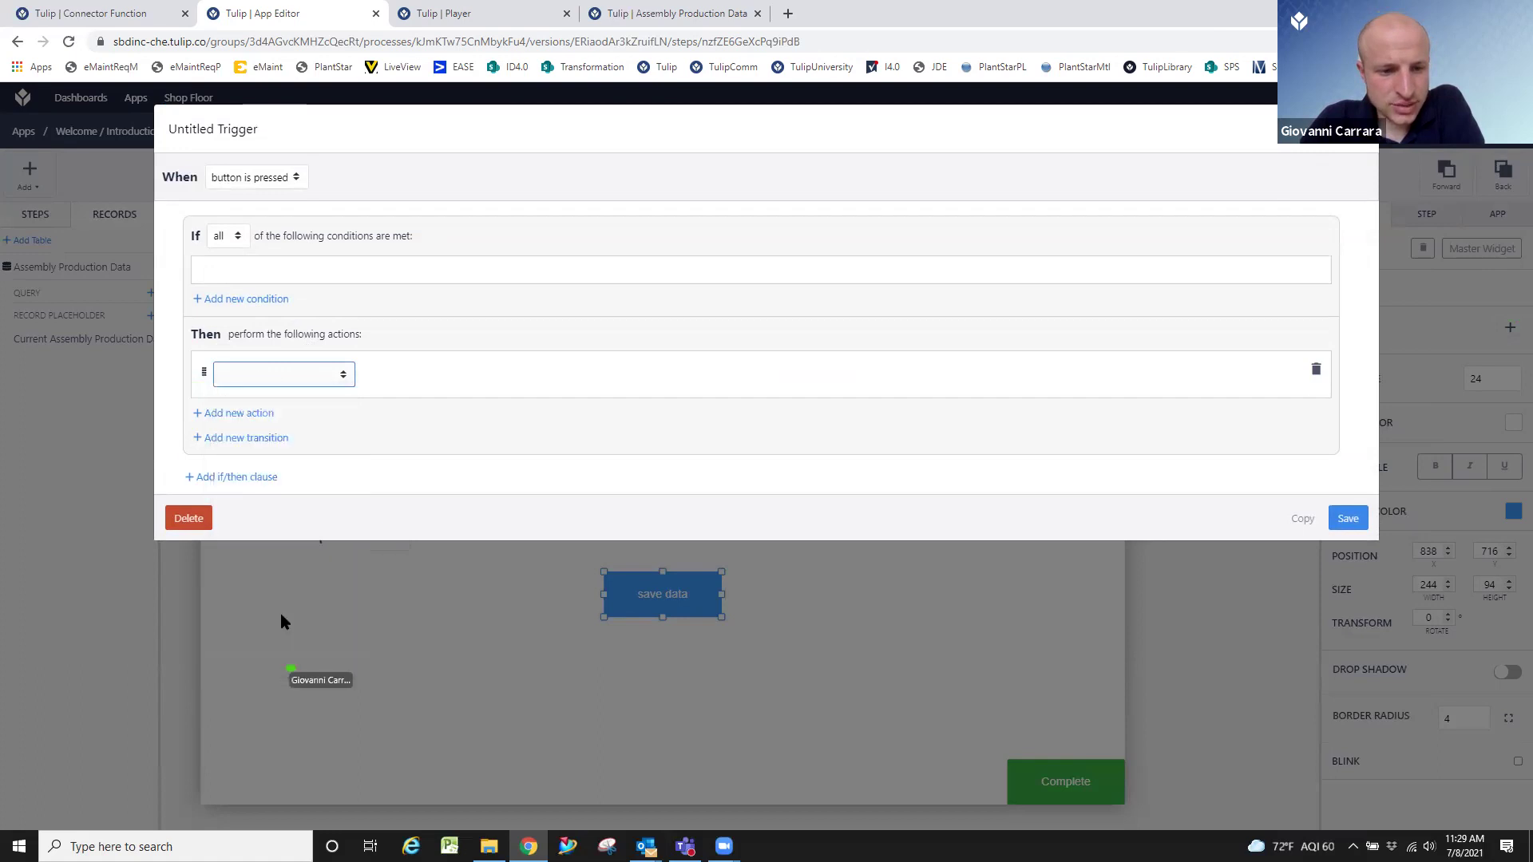
{"action": "left_click", "coordinate": [336, 385]}
{"action": "key", "text": "t"}
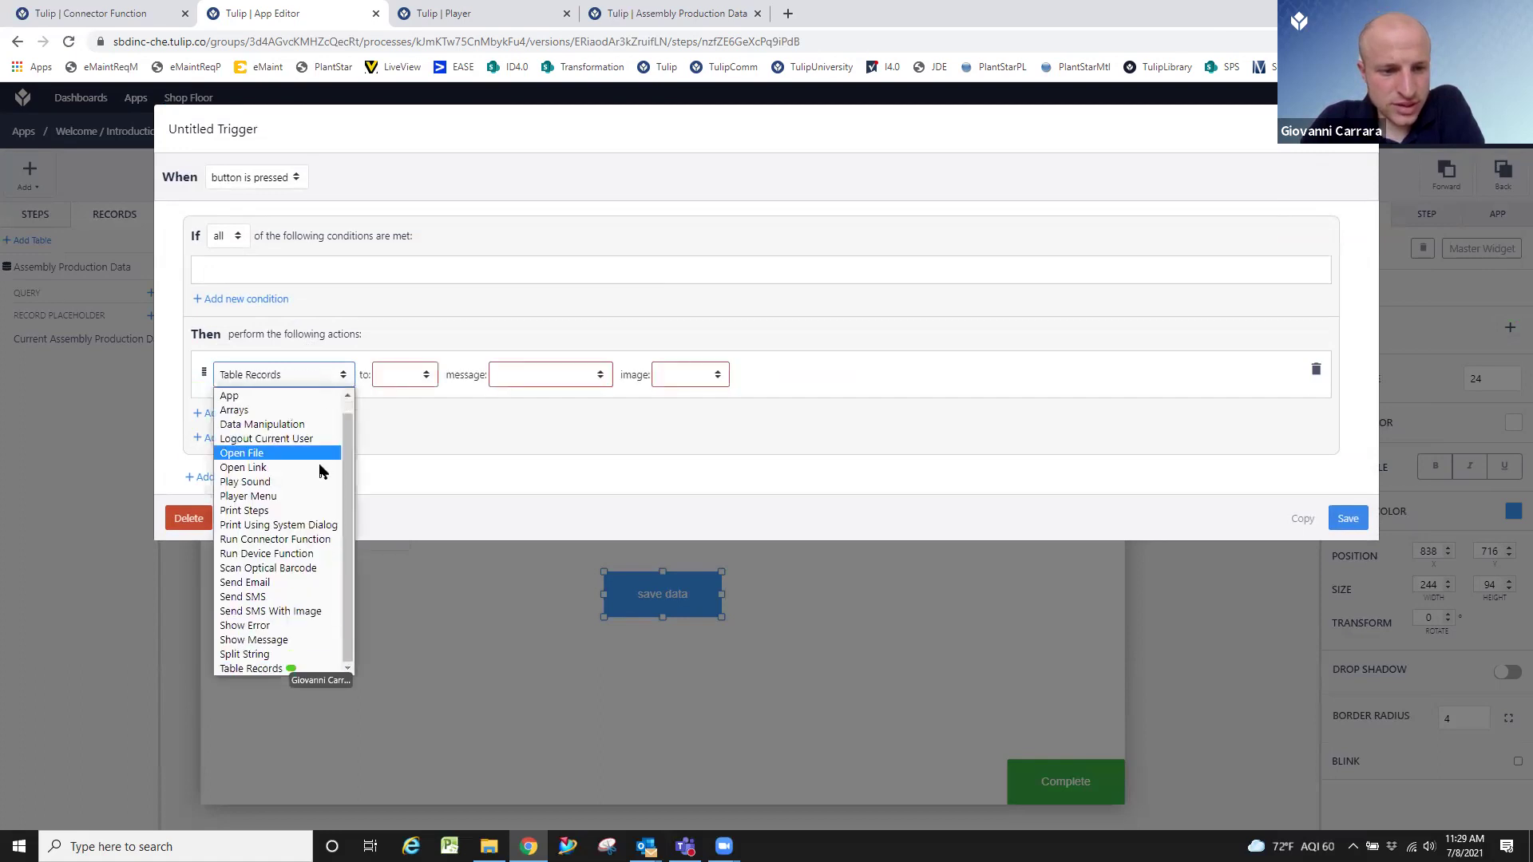
{"action": "left_click", "coordinate": [276, 669]}
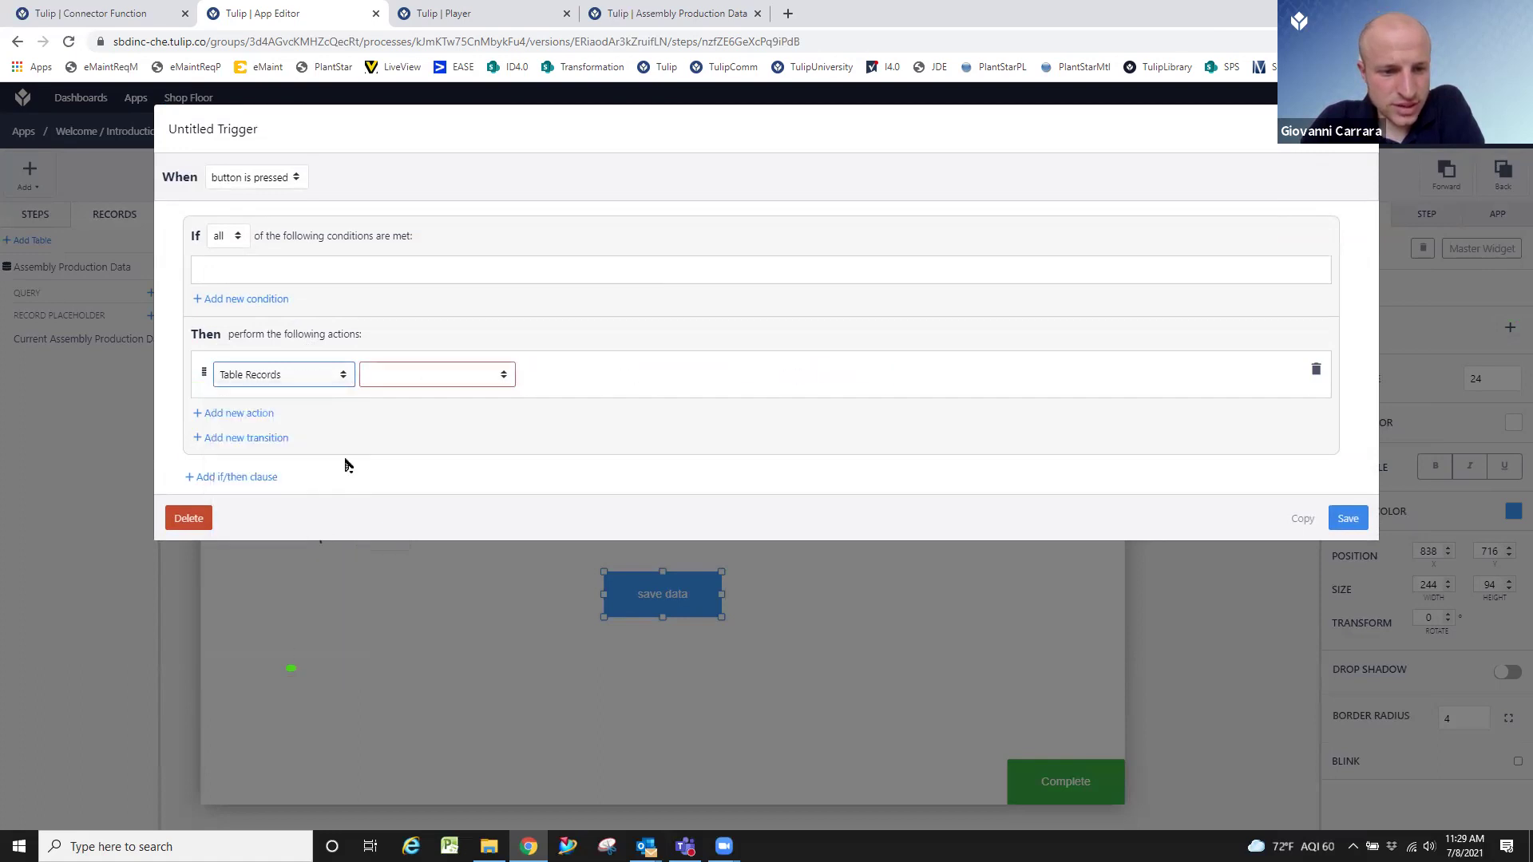
{"action": "left_click", "coordinate": [416, 383]}
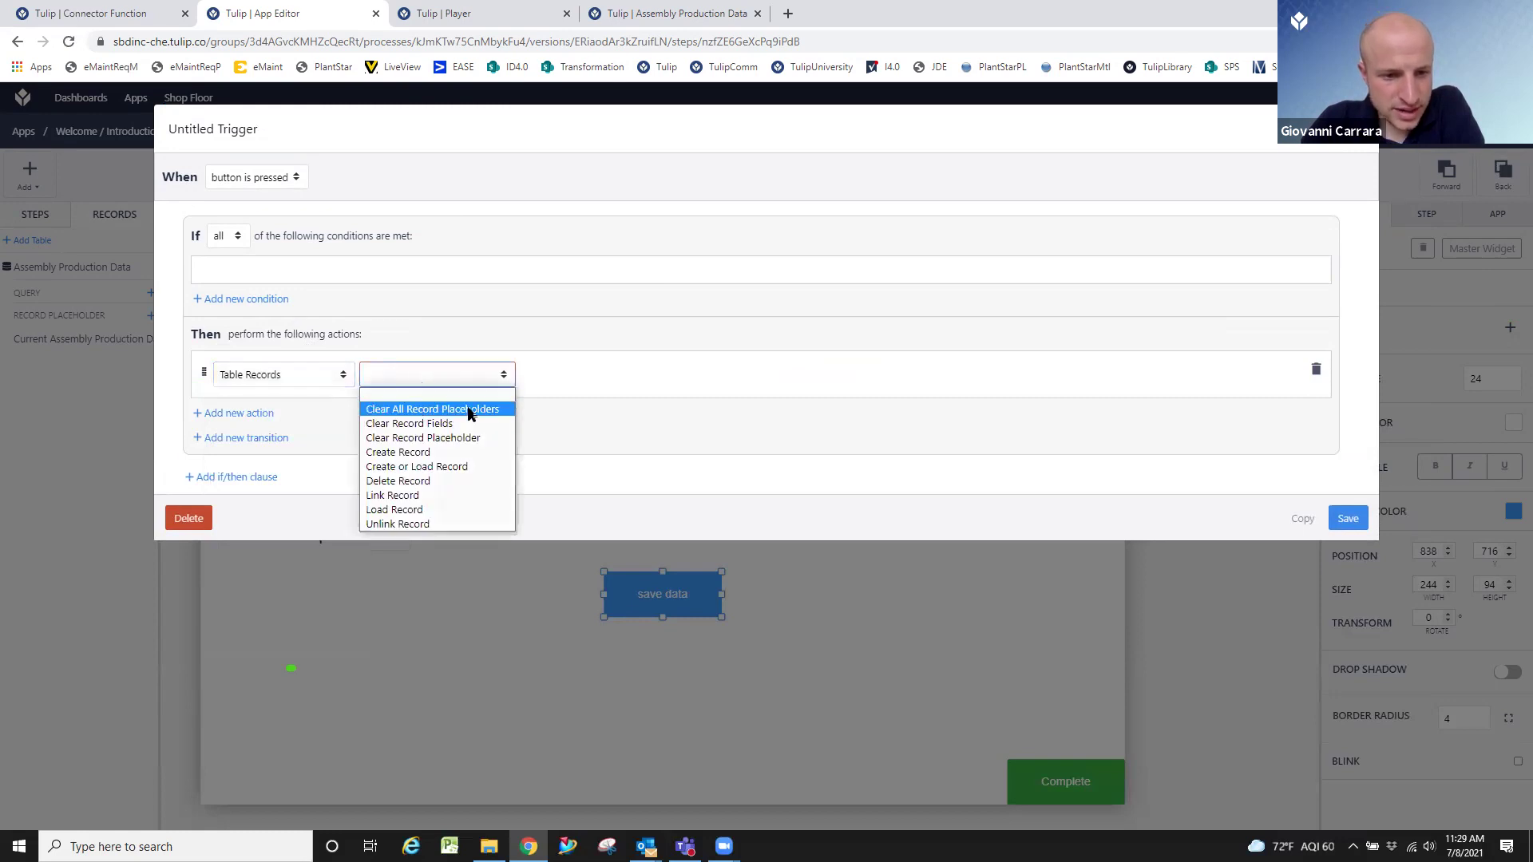
{"action": "left_click", "coordinate": [476, 452]}
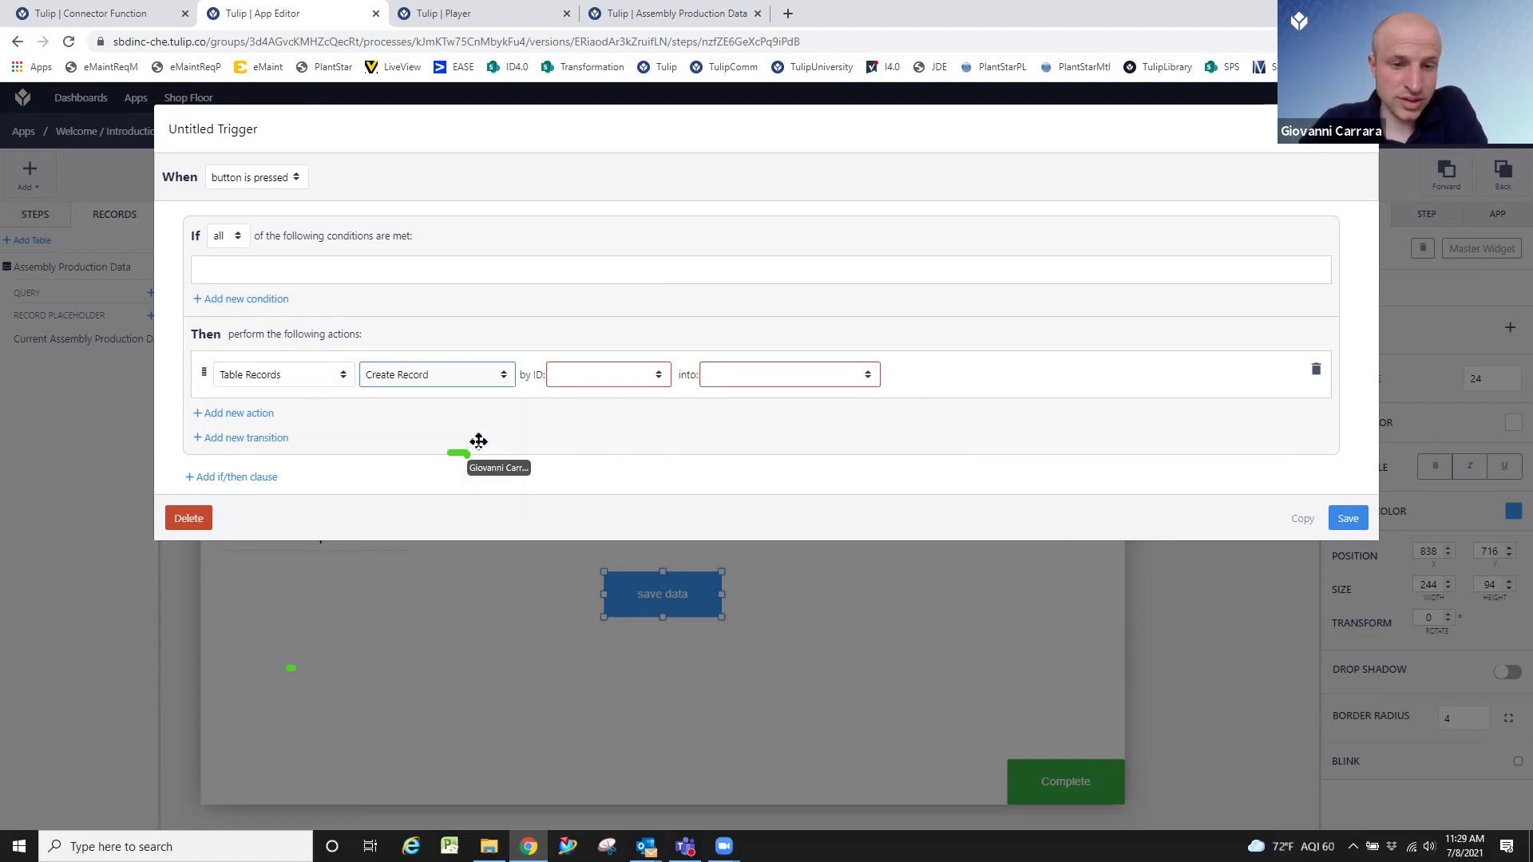
Set the record ID expression to RANDOMSTRING() and target Current Assembly Production Data.
{"action": "left_click", "coordinate": [618, 385]}
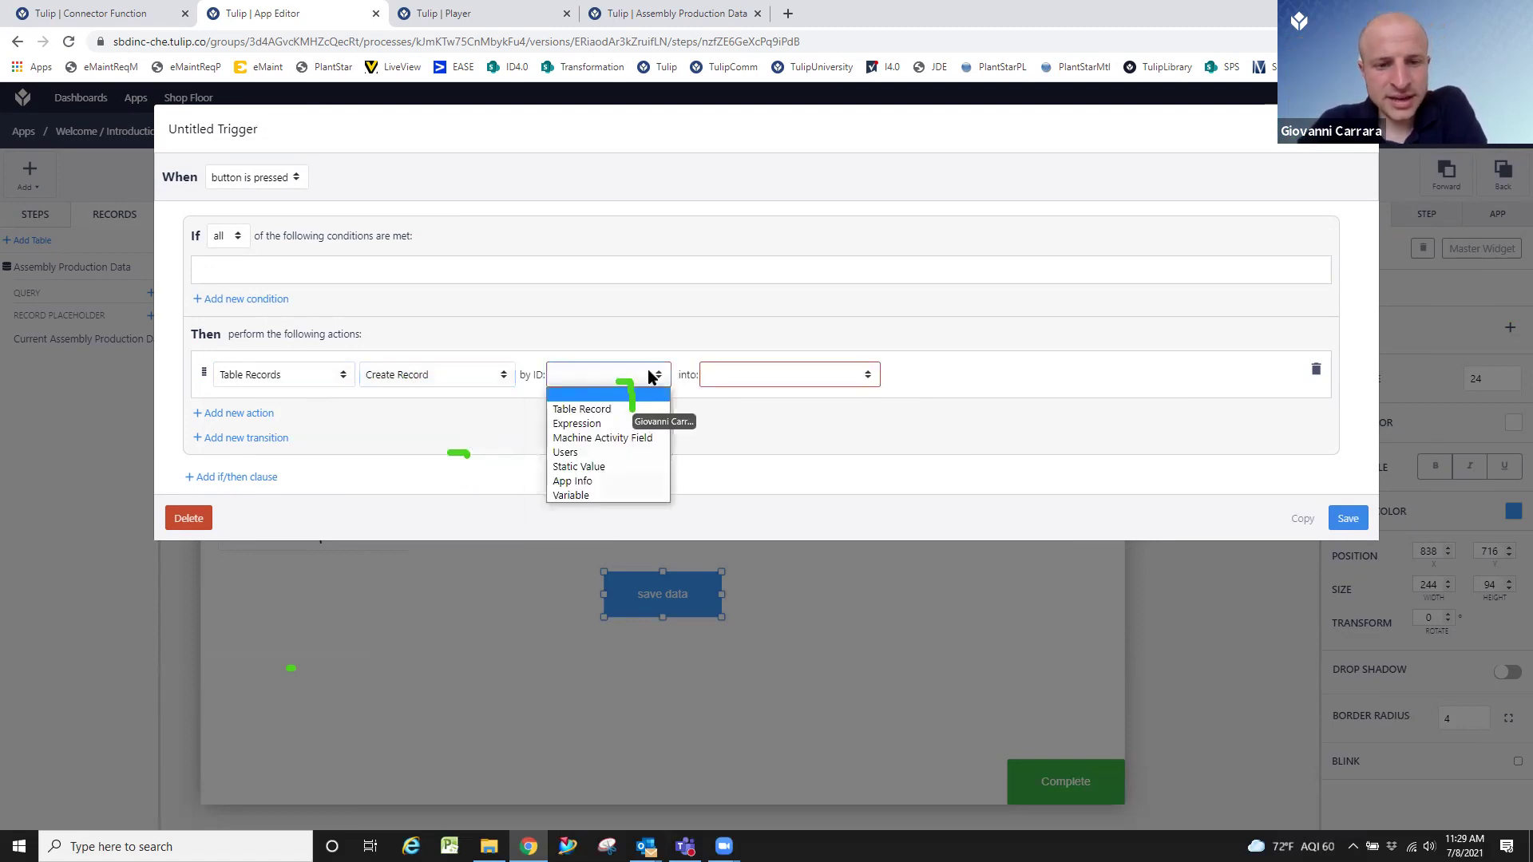
{"action": "left_click", "coordinate": [640, 428]}
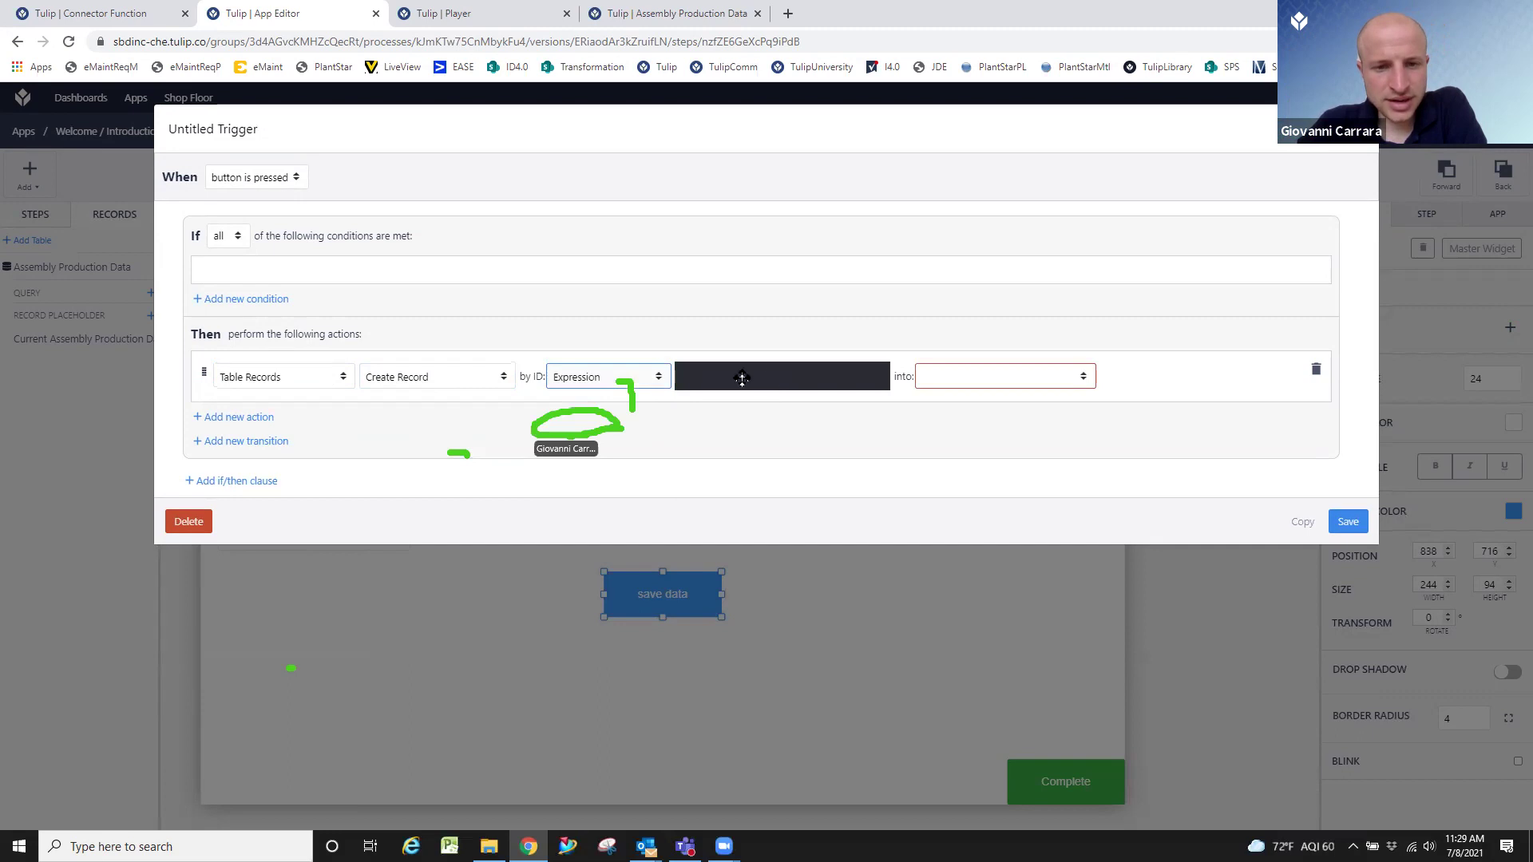
{"action": "left_click", "coordinate": [742, 379]}
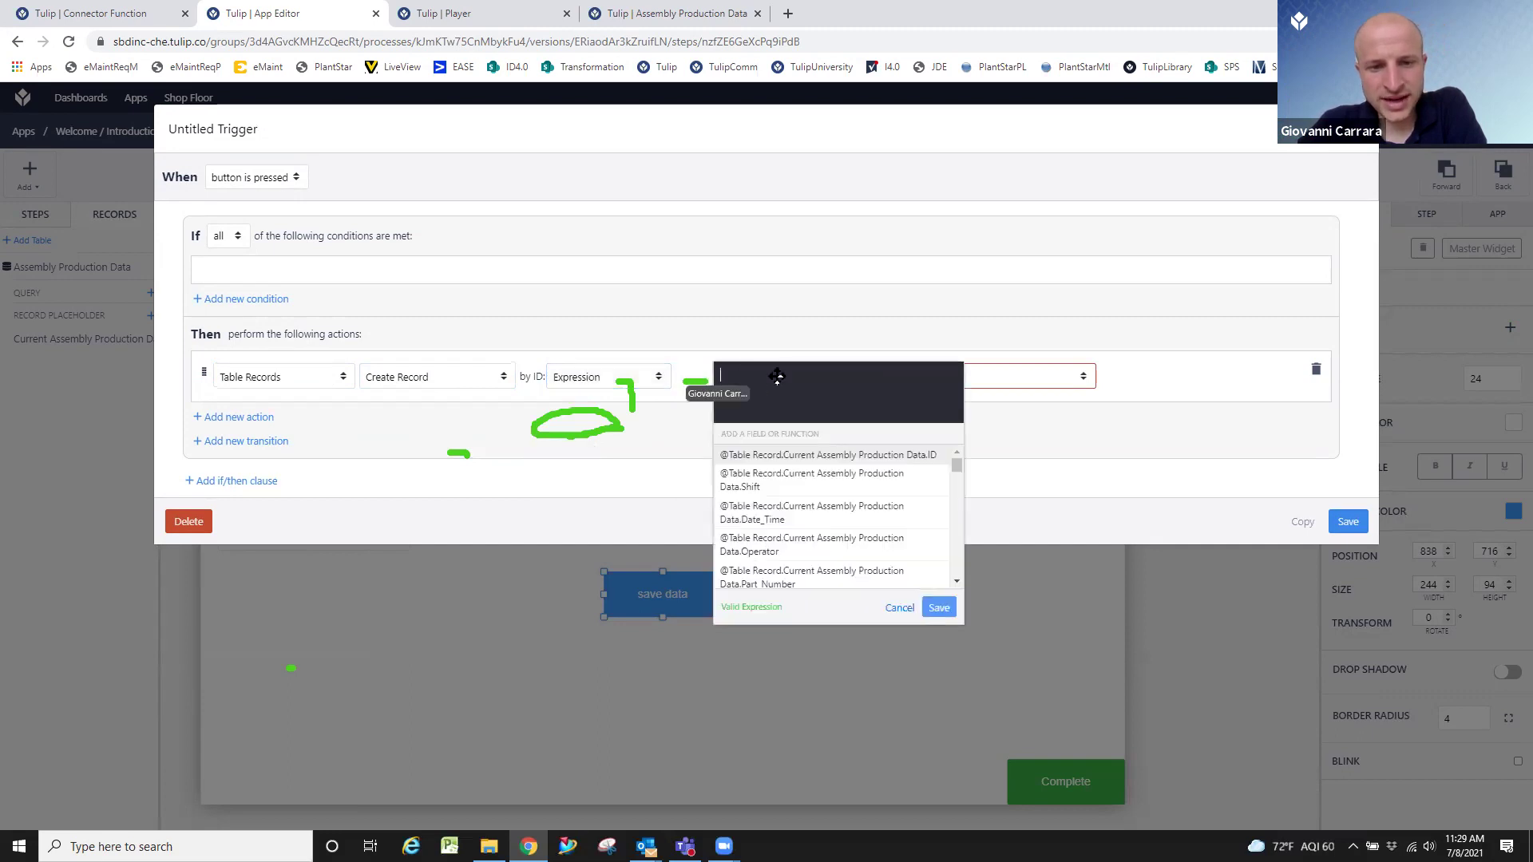
{"action": "type", "text": "rand"}
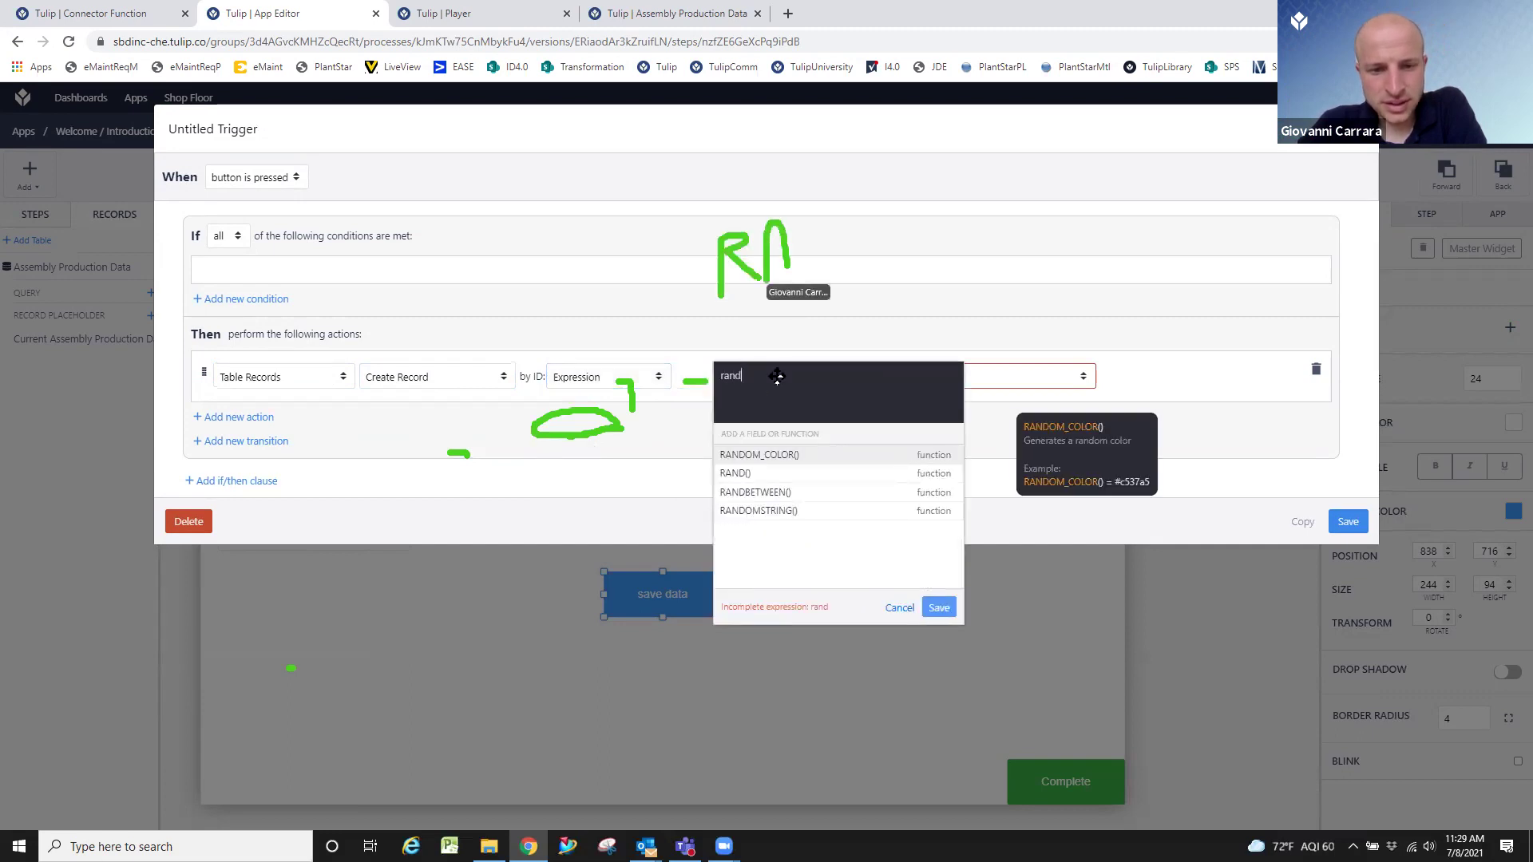
{"action": "left_click", "coordinate": [806, 512]}
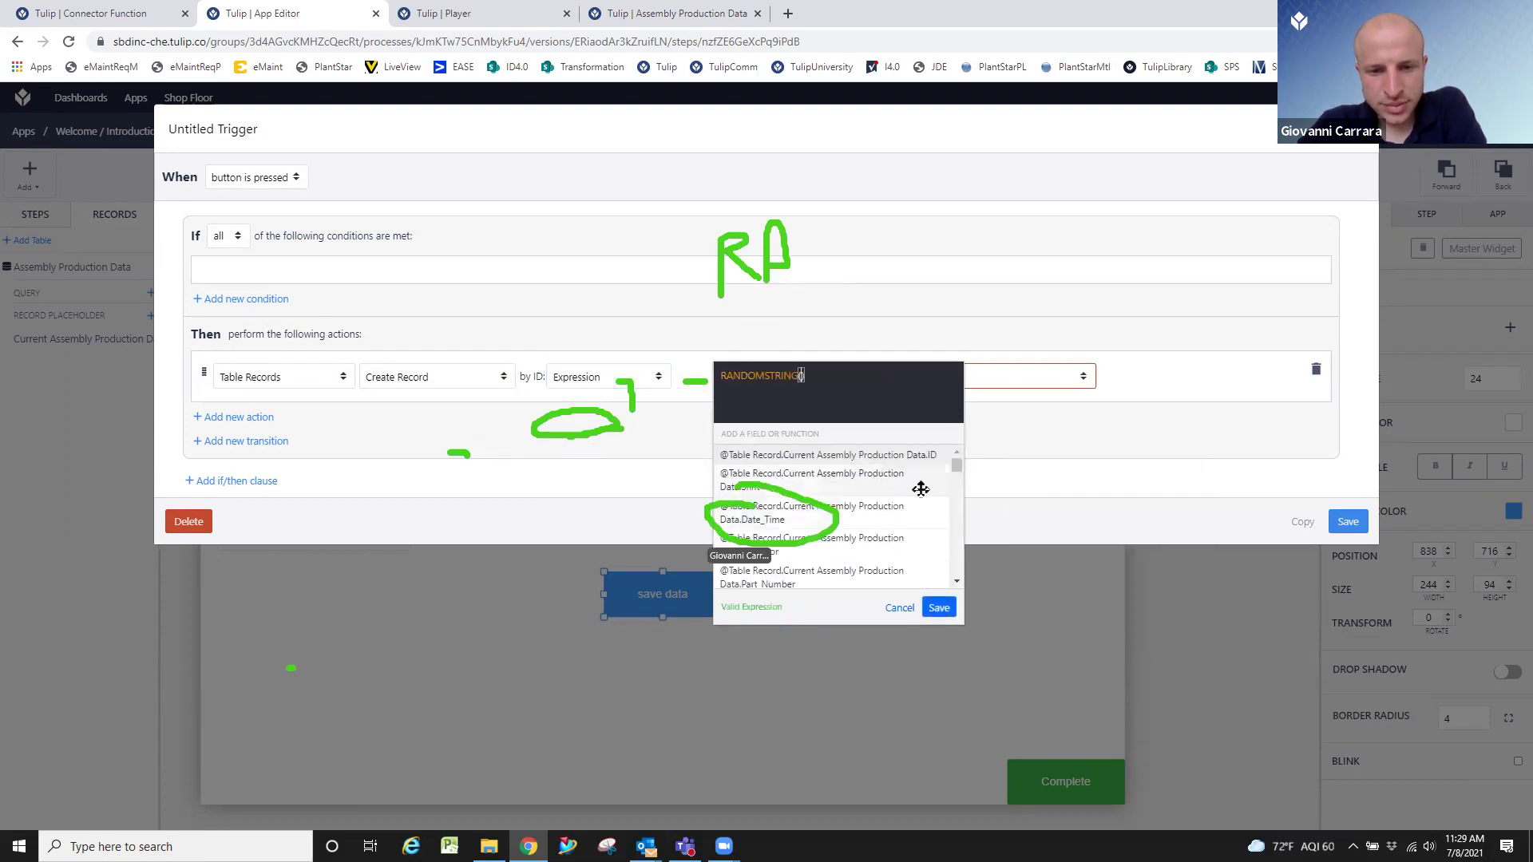
{"action": "left_click", "coordinate": [947, 611]}
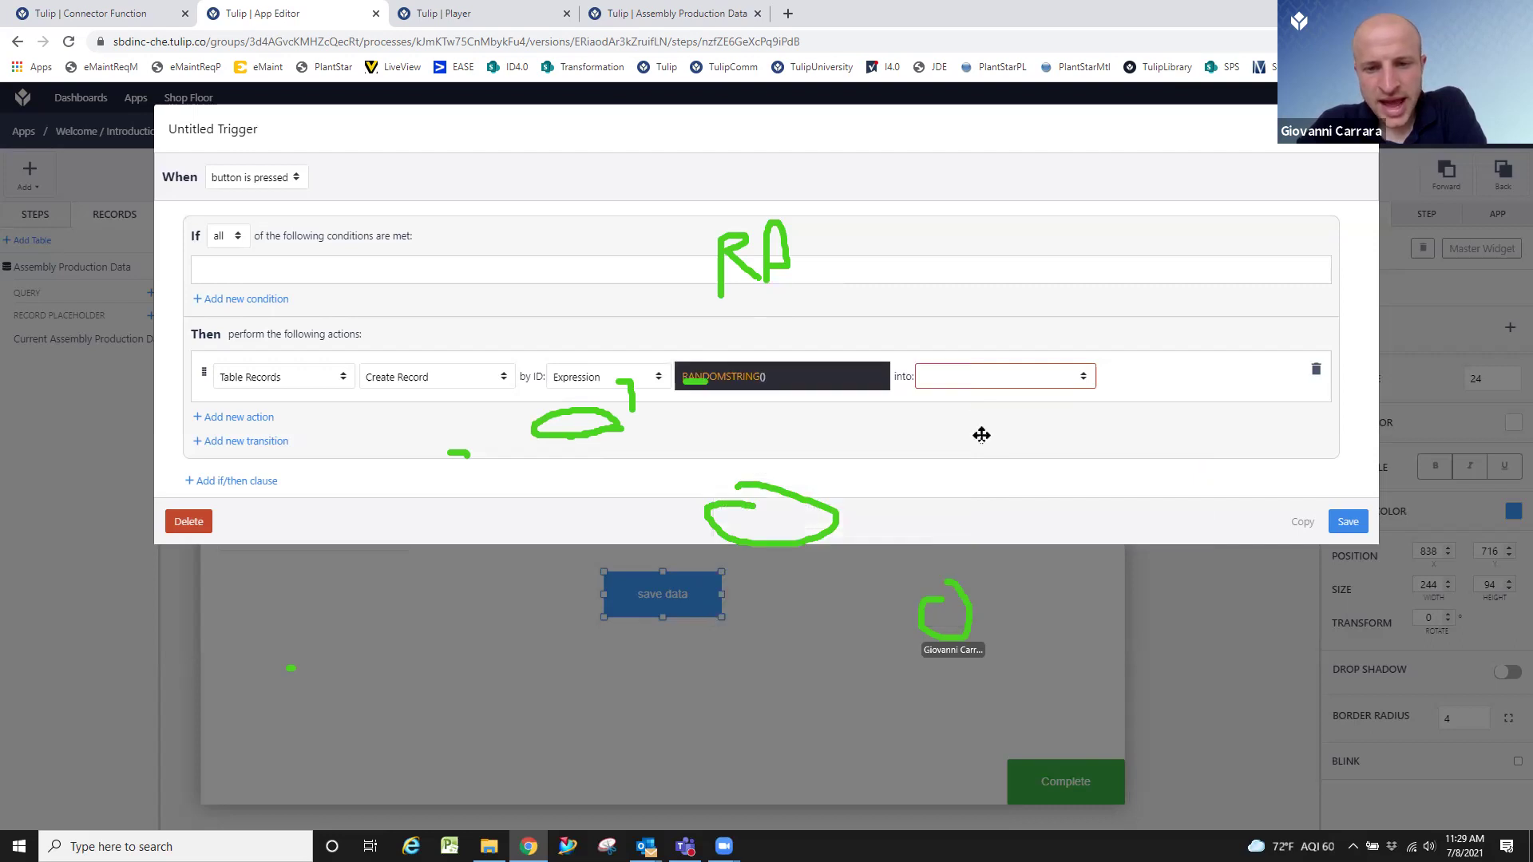
{"action": "left_click", "coordinate": [971, 371]}
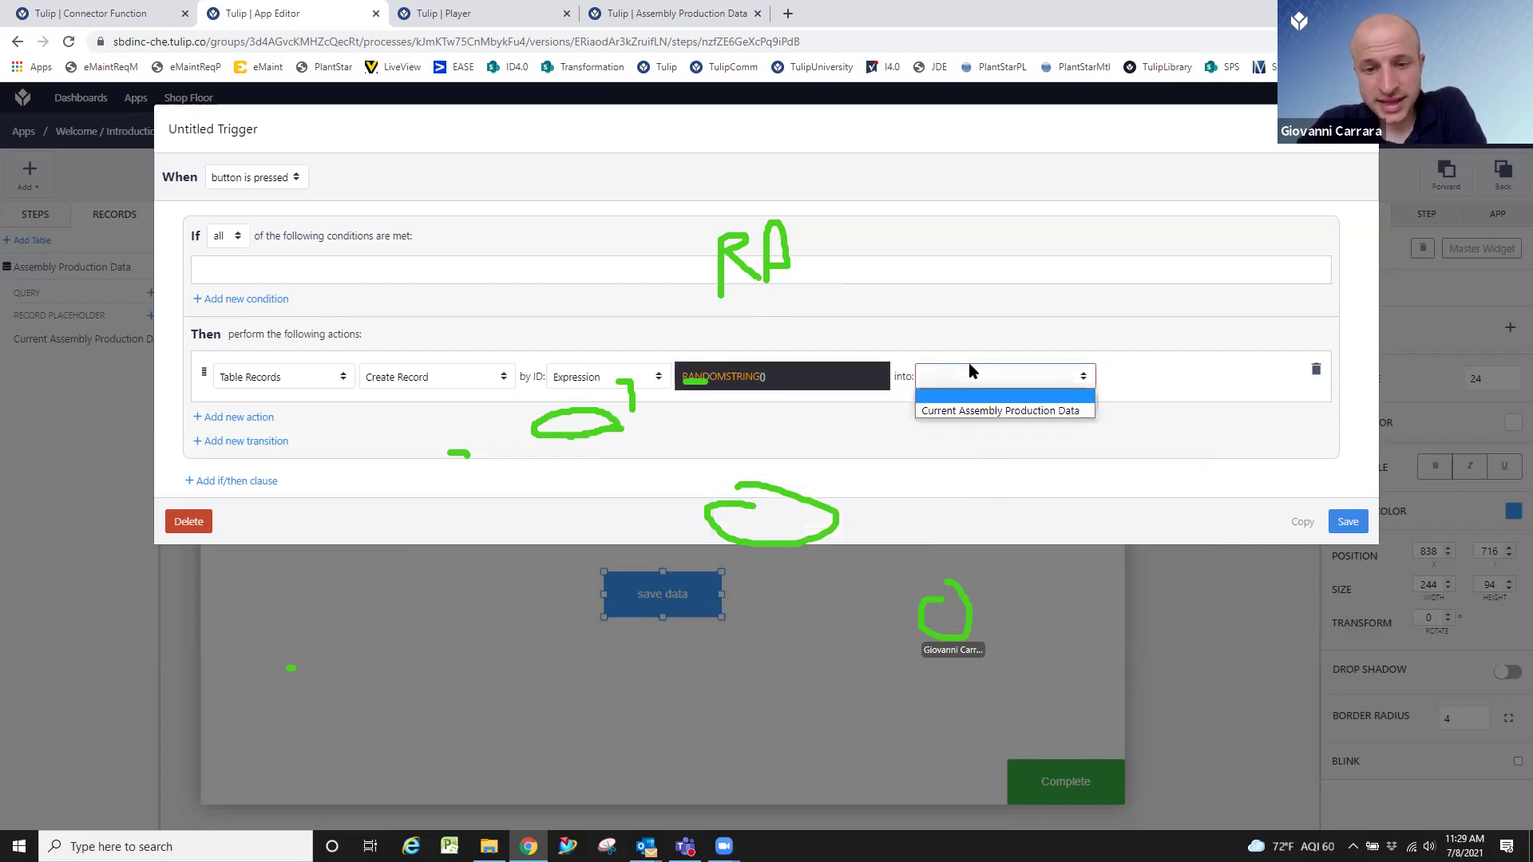
{"action": "left_click", "coordinate": [1026, 411]}
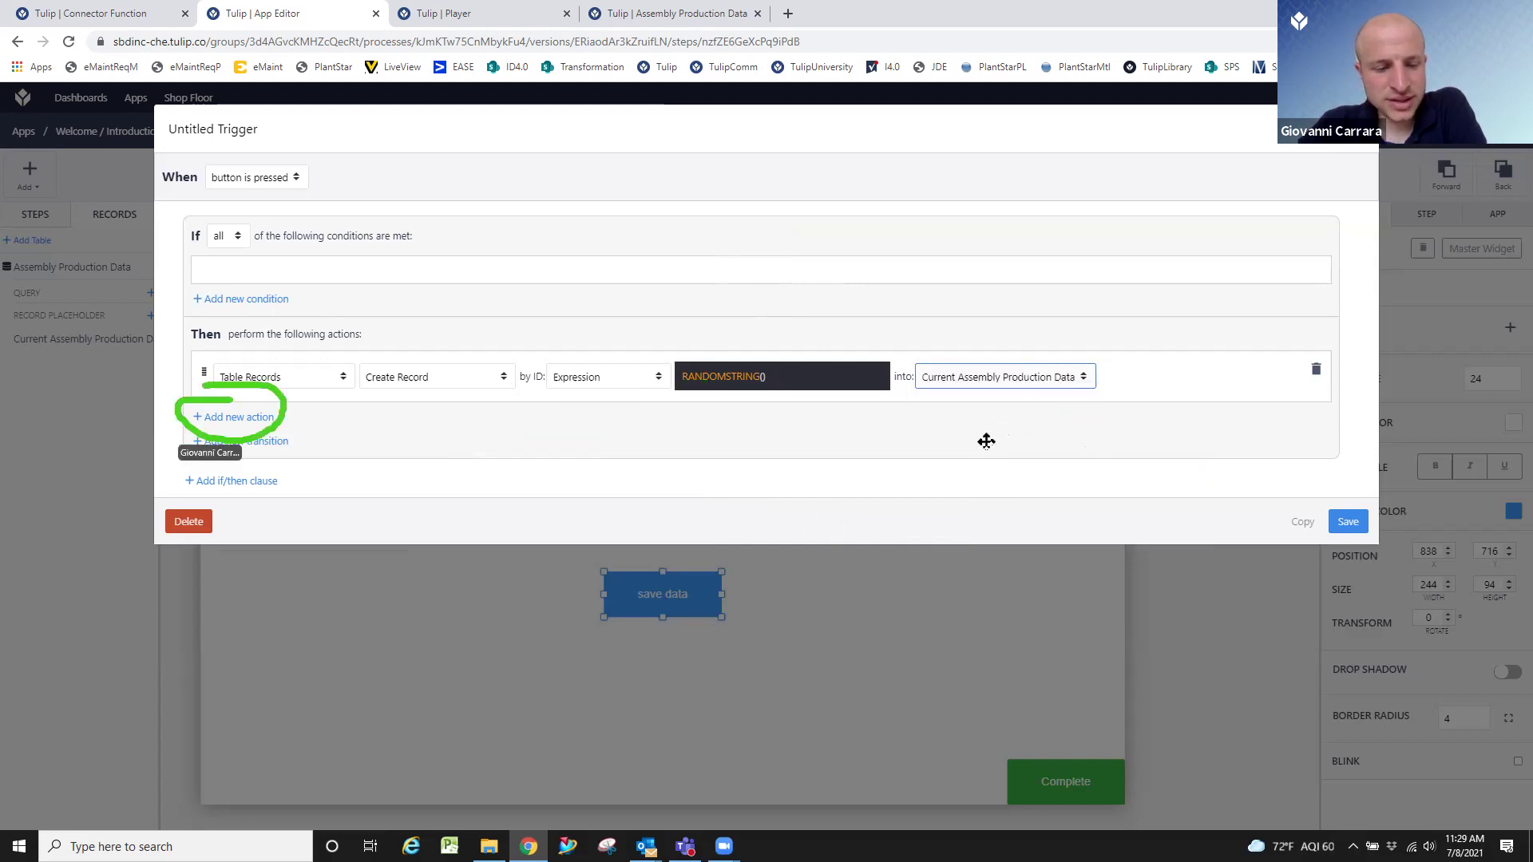
Add a Data Manipulation > Store action taking data from the Operator variable.
{"action": "left_click", "coordinate": [257, 417]}
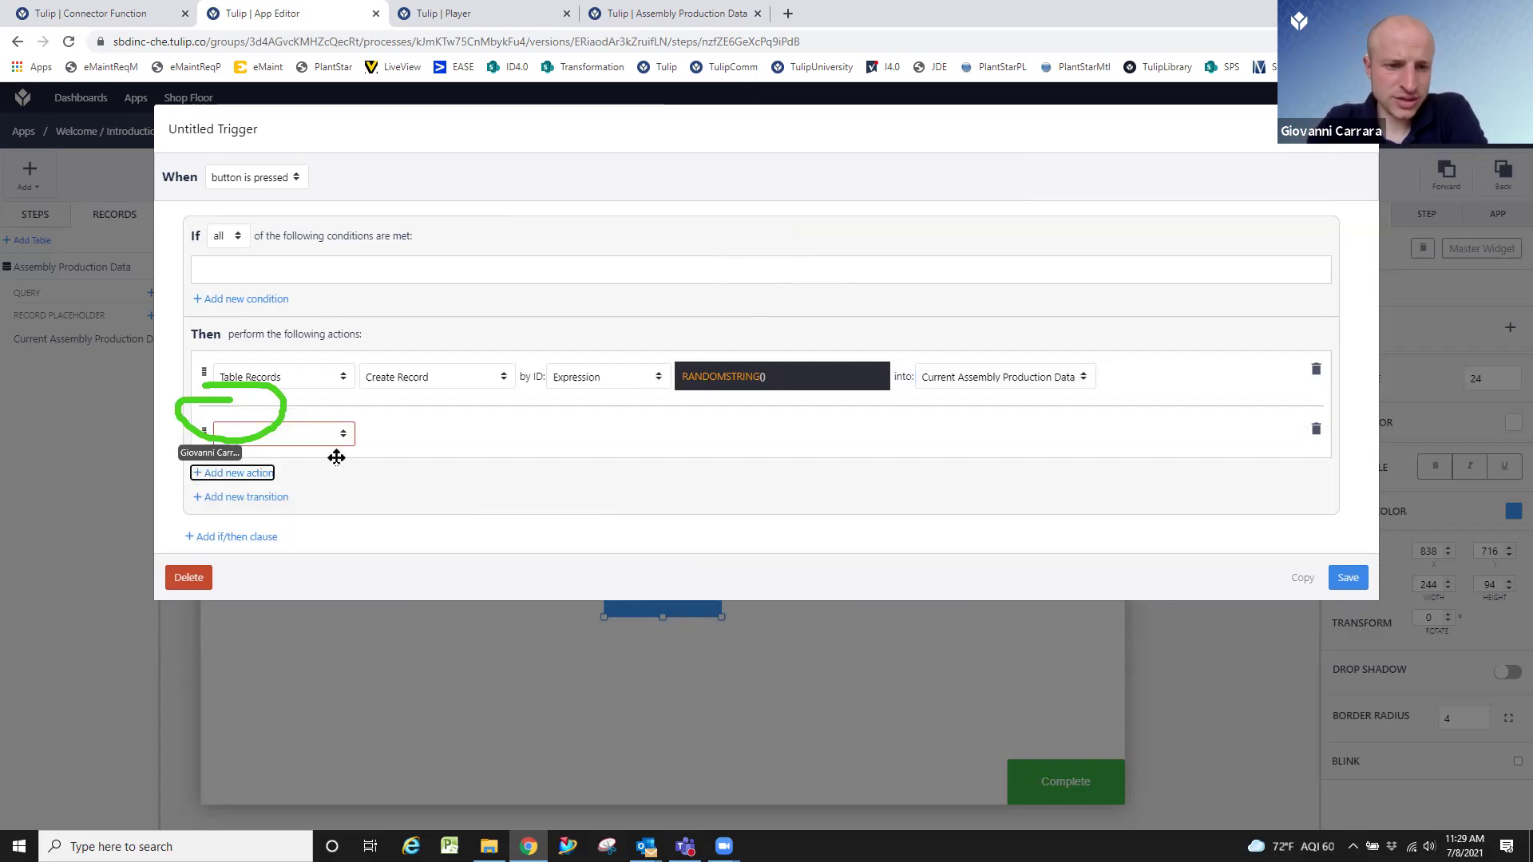
{"action": "left_click", "coordinate": [322, 432]}
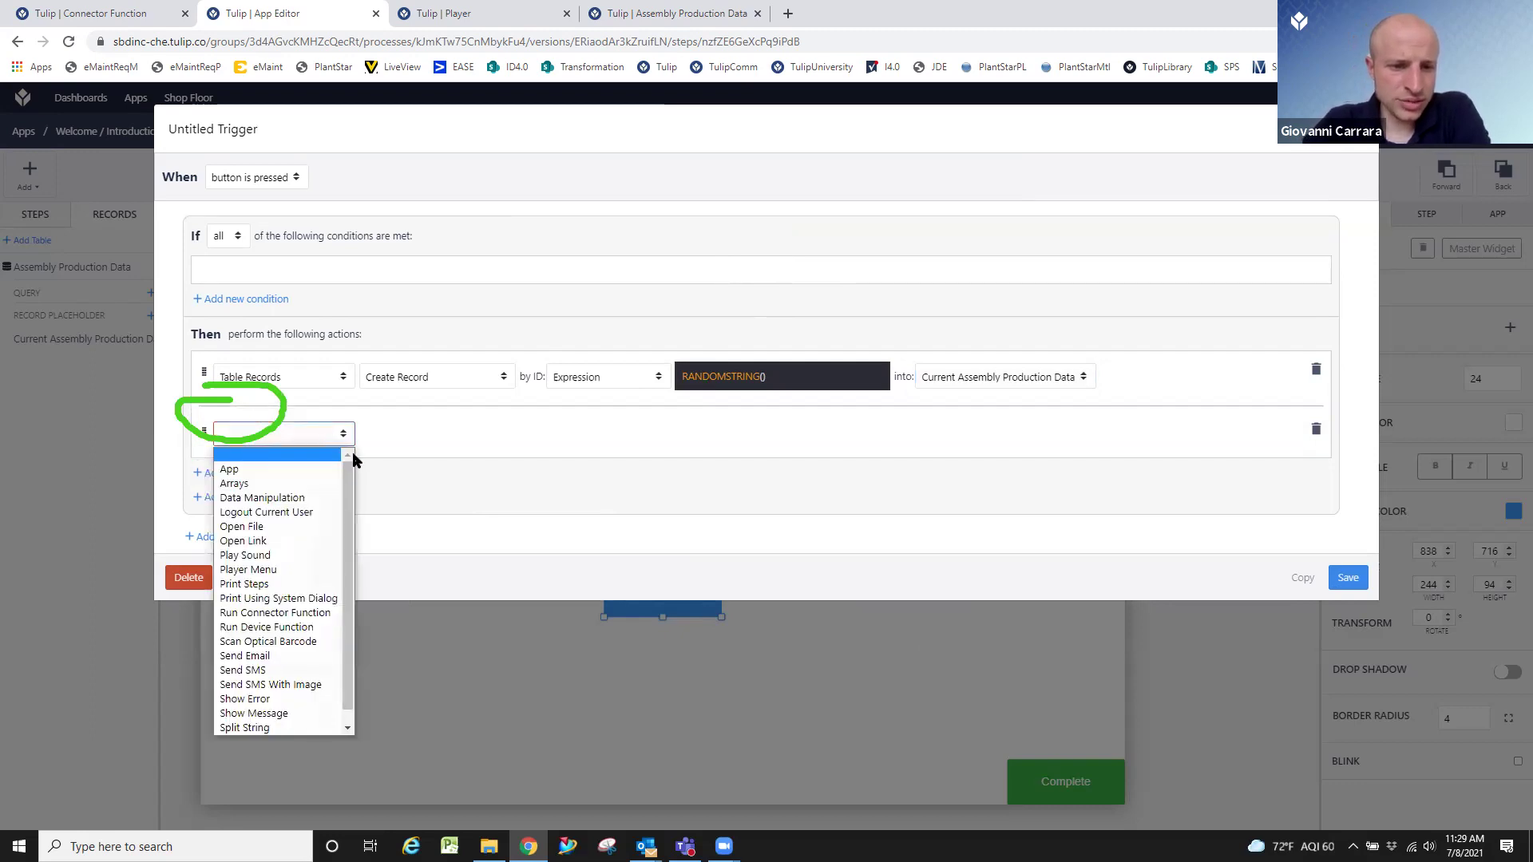
{"action": "left_click", "coordinate": [313, 491]}
{"action": "left_click", "coordinate": [482, 435]}
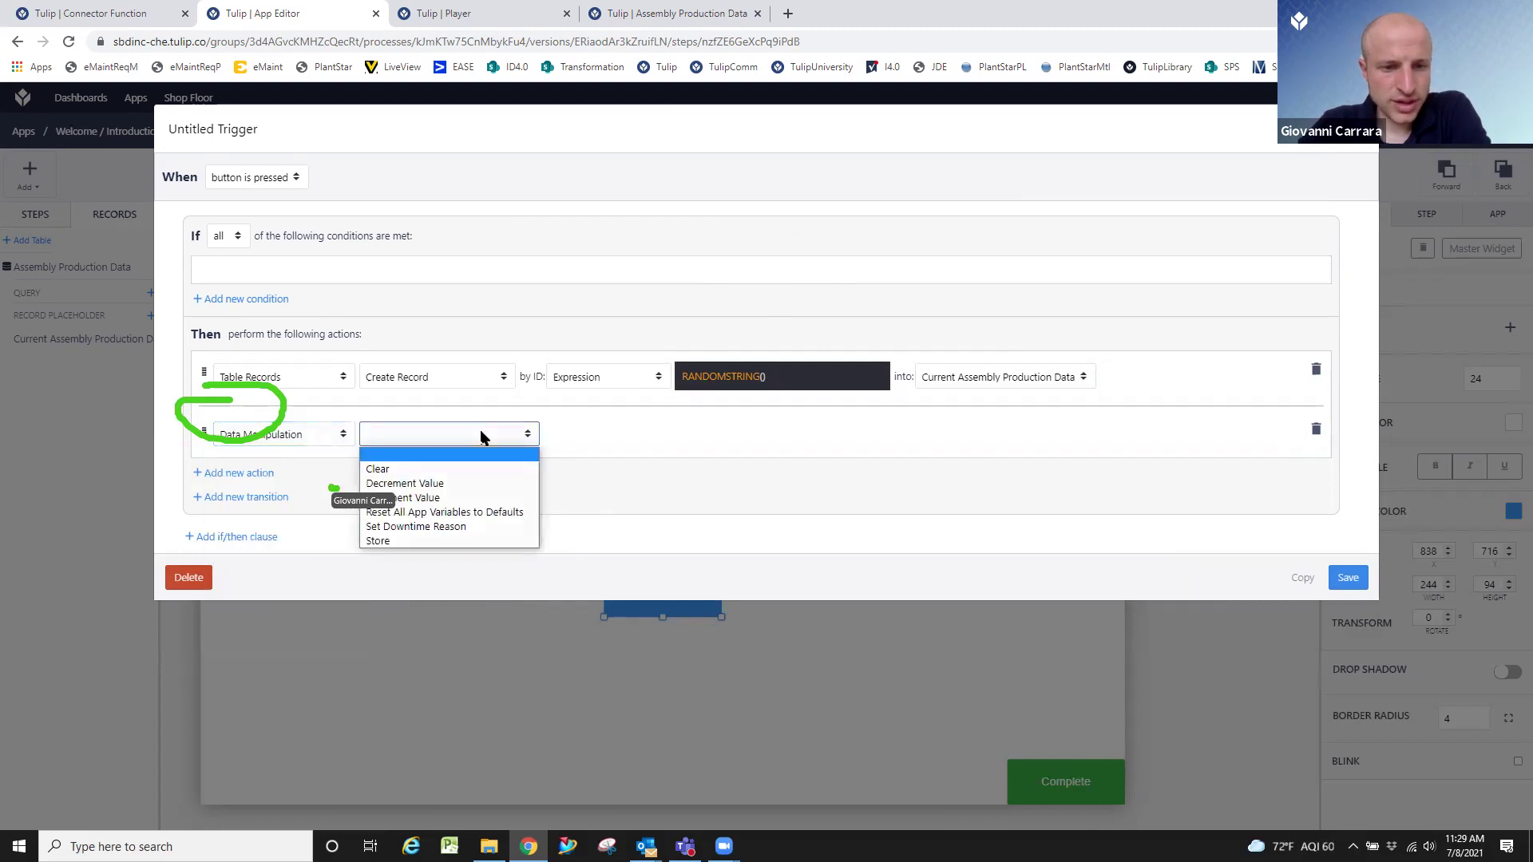
{"action": "left_click", "coordinate": [432, 541]}
{"action": "left_click", "coordinate": [597, 440]}
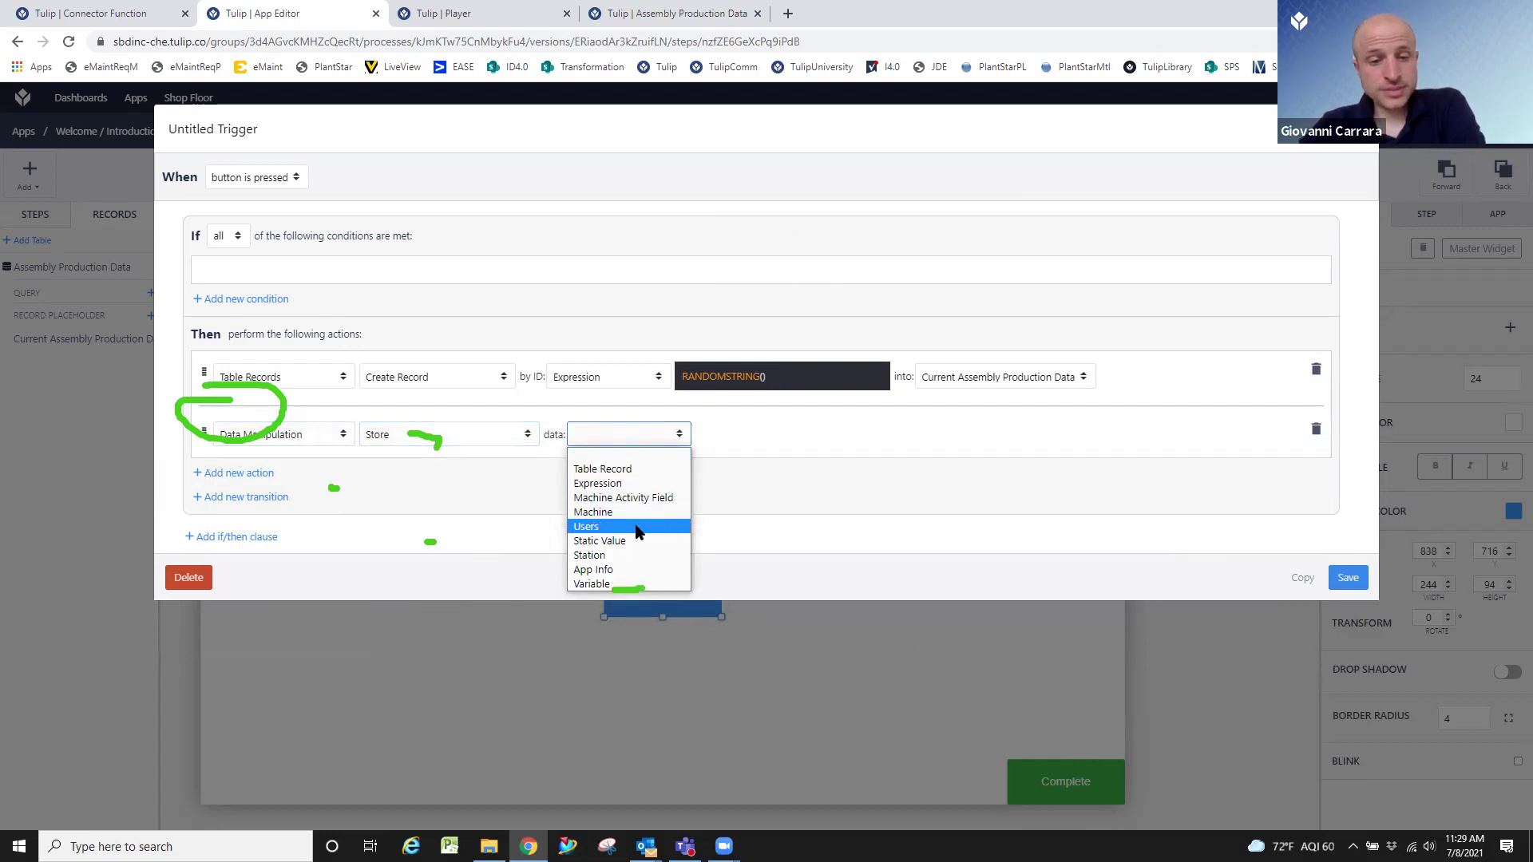
{"action": "left_click", "coordinate": [636, 584]}
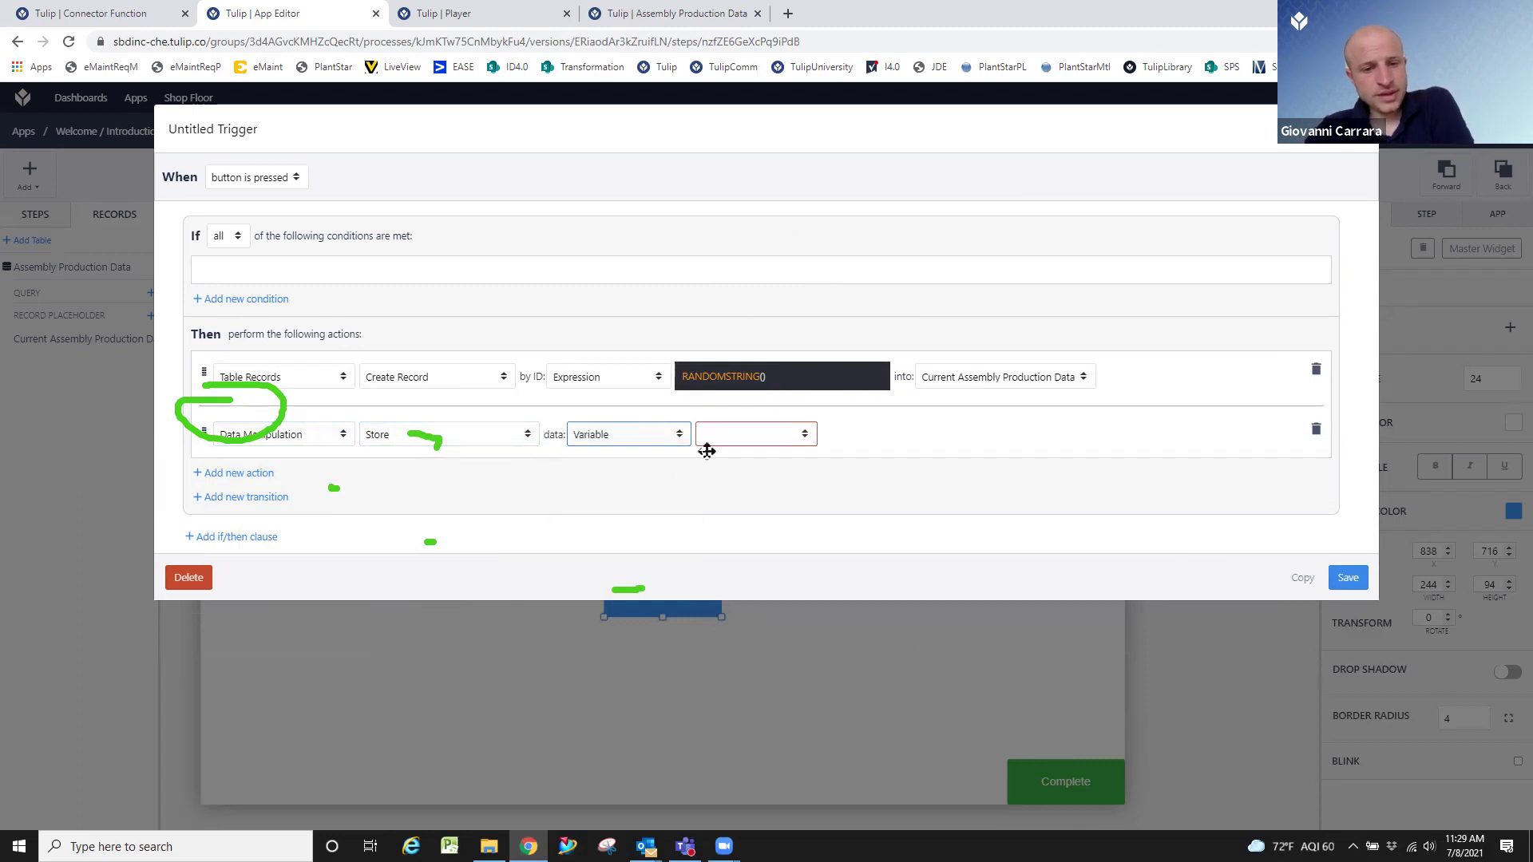
{"action": "left_click", "coordinate": [770, 444]}
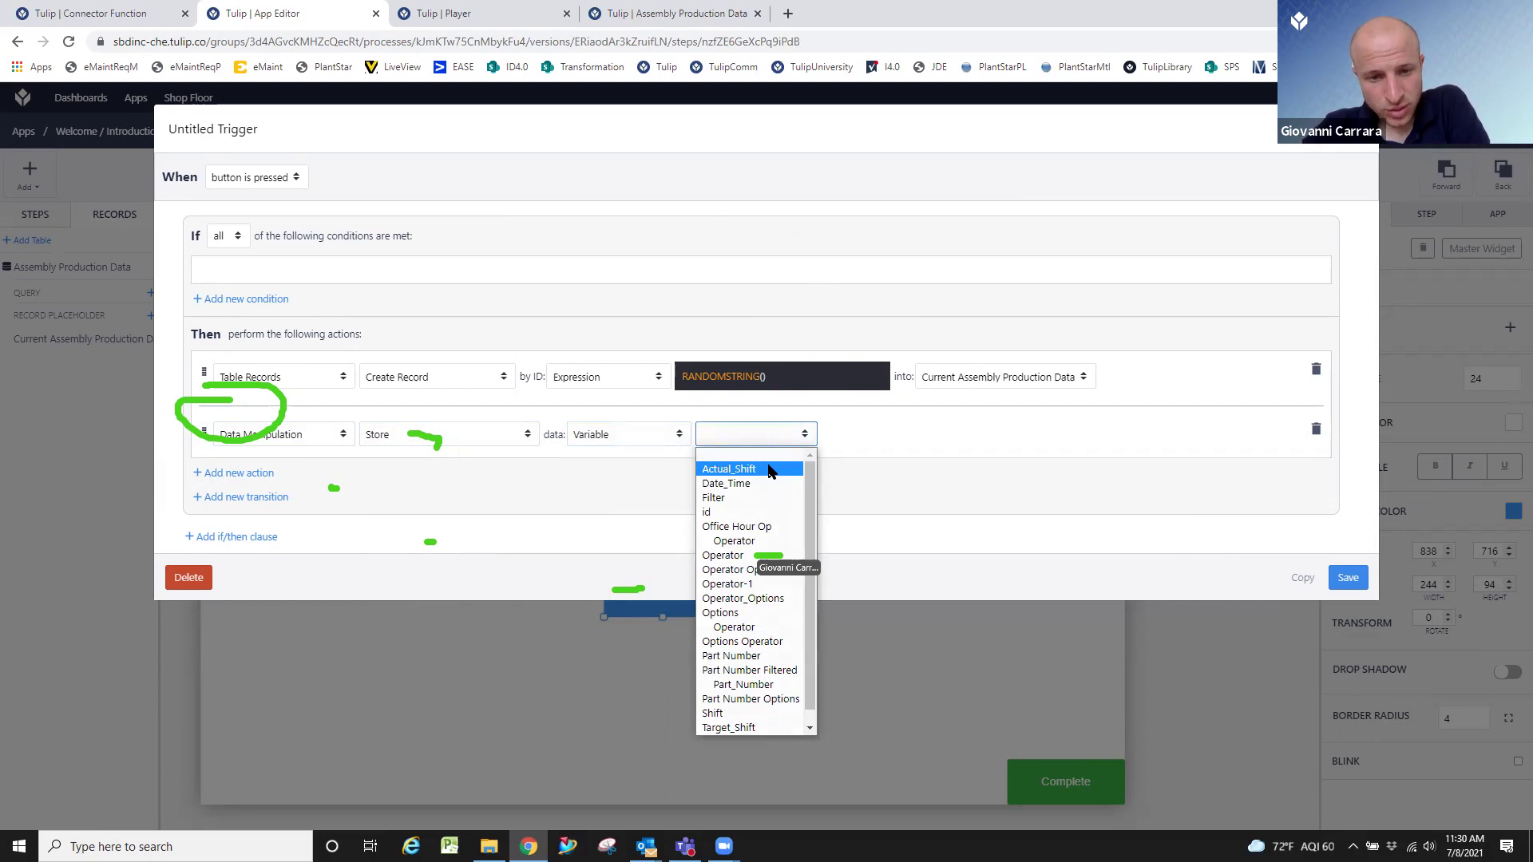
{"action": "left_click", "coordinate": [778, 557]}
Store it into Current Assembly Production Data's Operator field and save the trigger.
{"action": "left_click", "coordinate": [908, 435]}
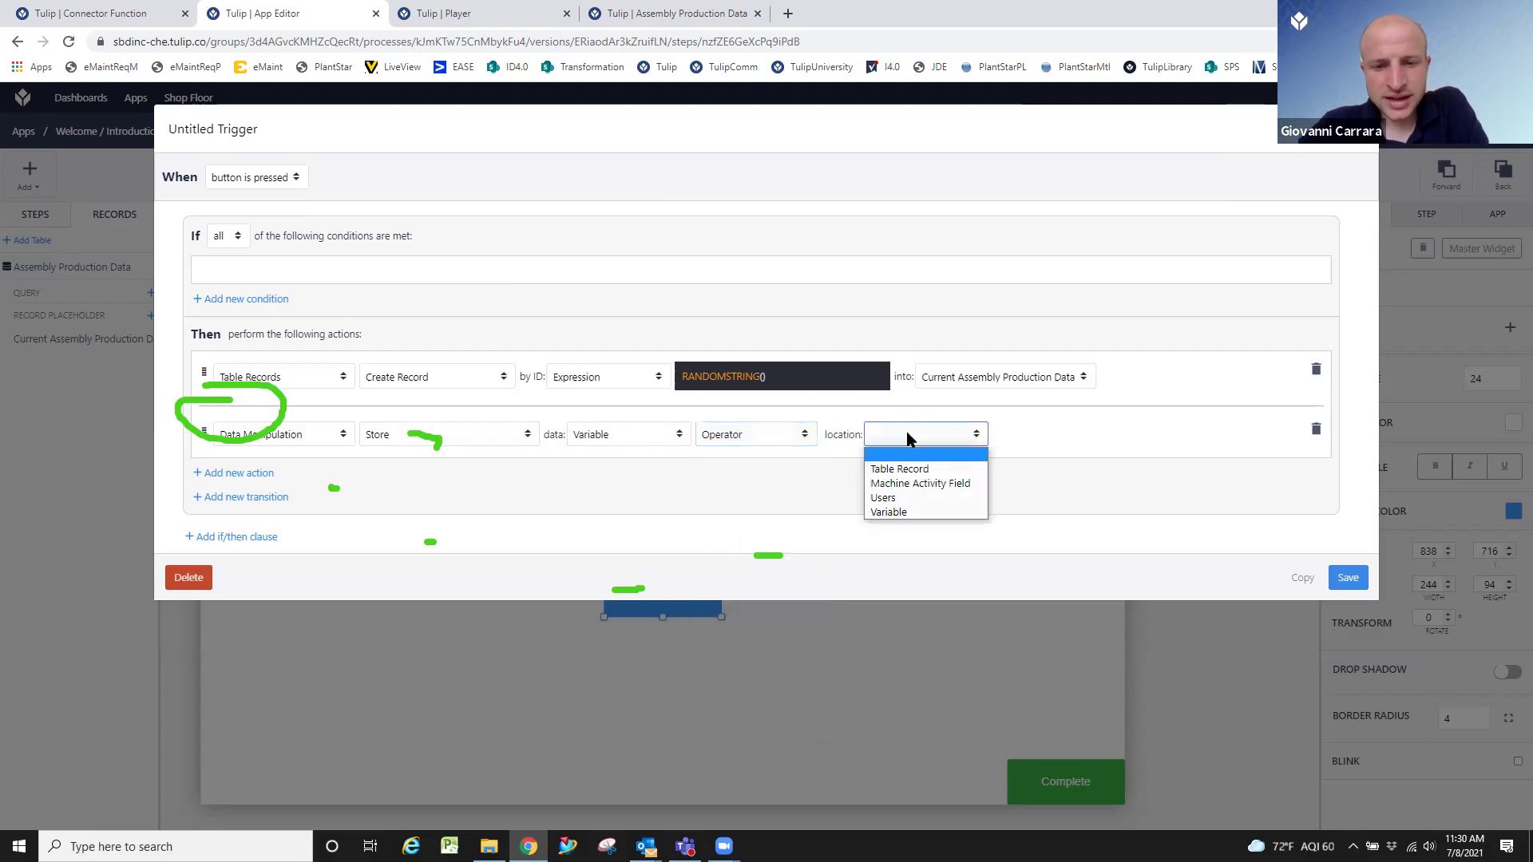
{"action": "left_click", "coordinate": [926, 469]}
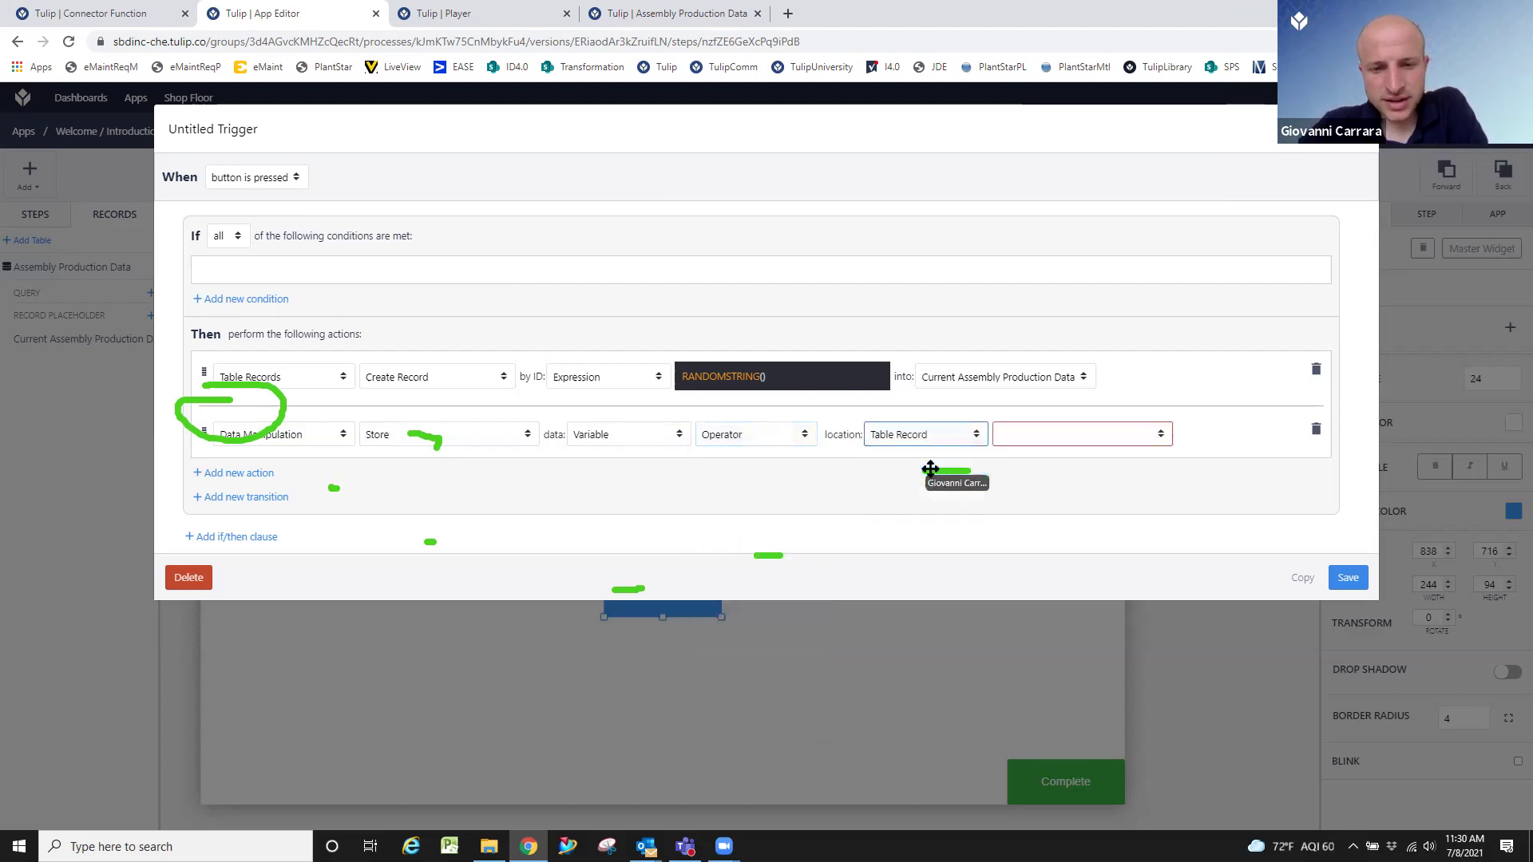
{"action": "left_click", "coordinate": [1033, 442]}
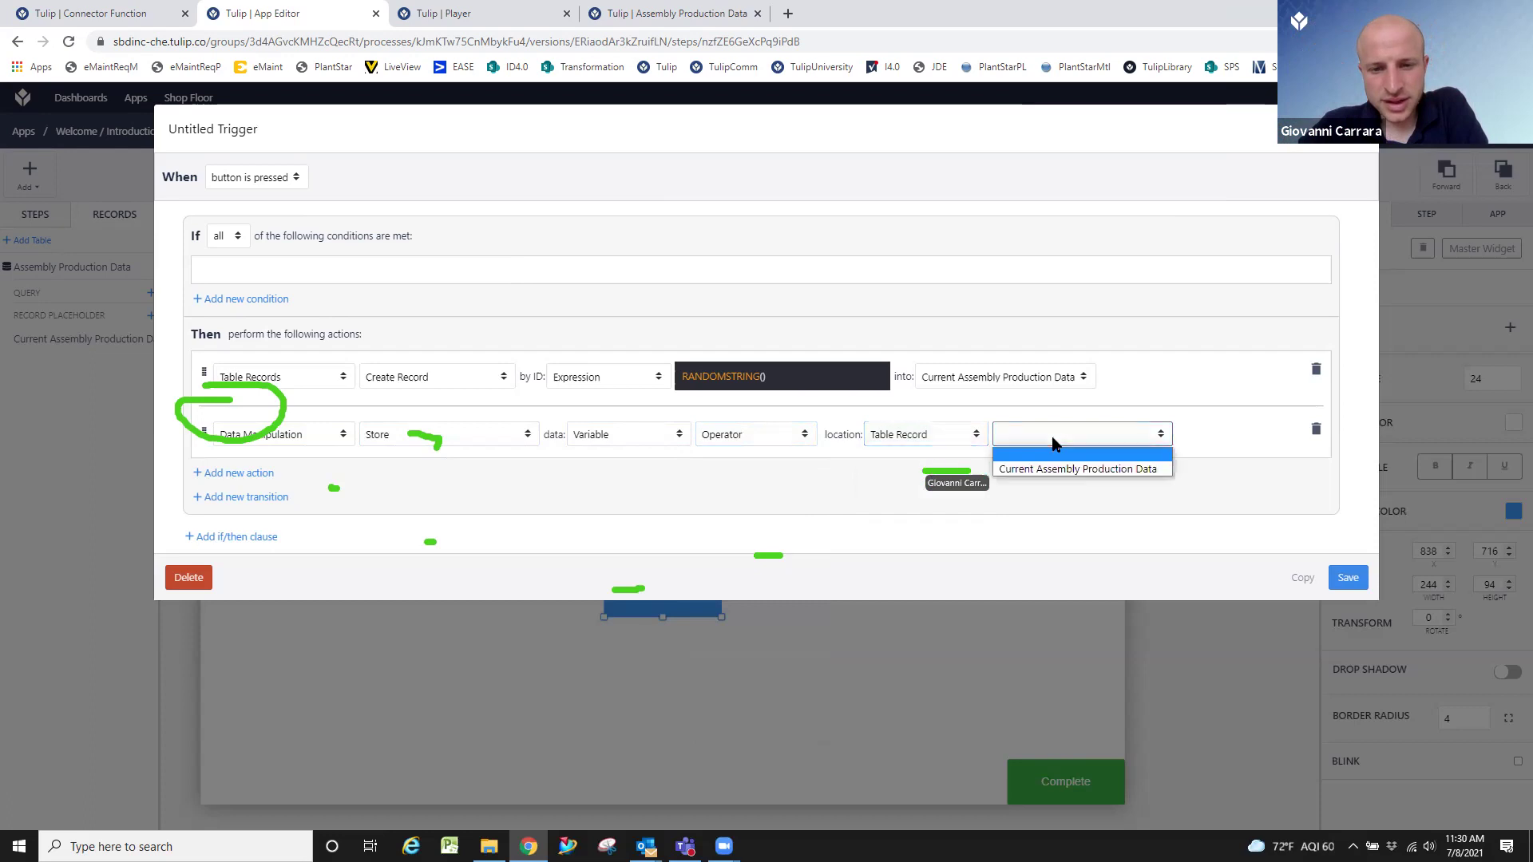
{"action": "left_click", "coordinate": [1088, 468]}
{"action": "left_click", "coordinate": [1247, 435]}
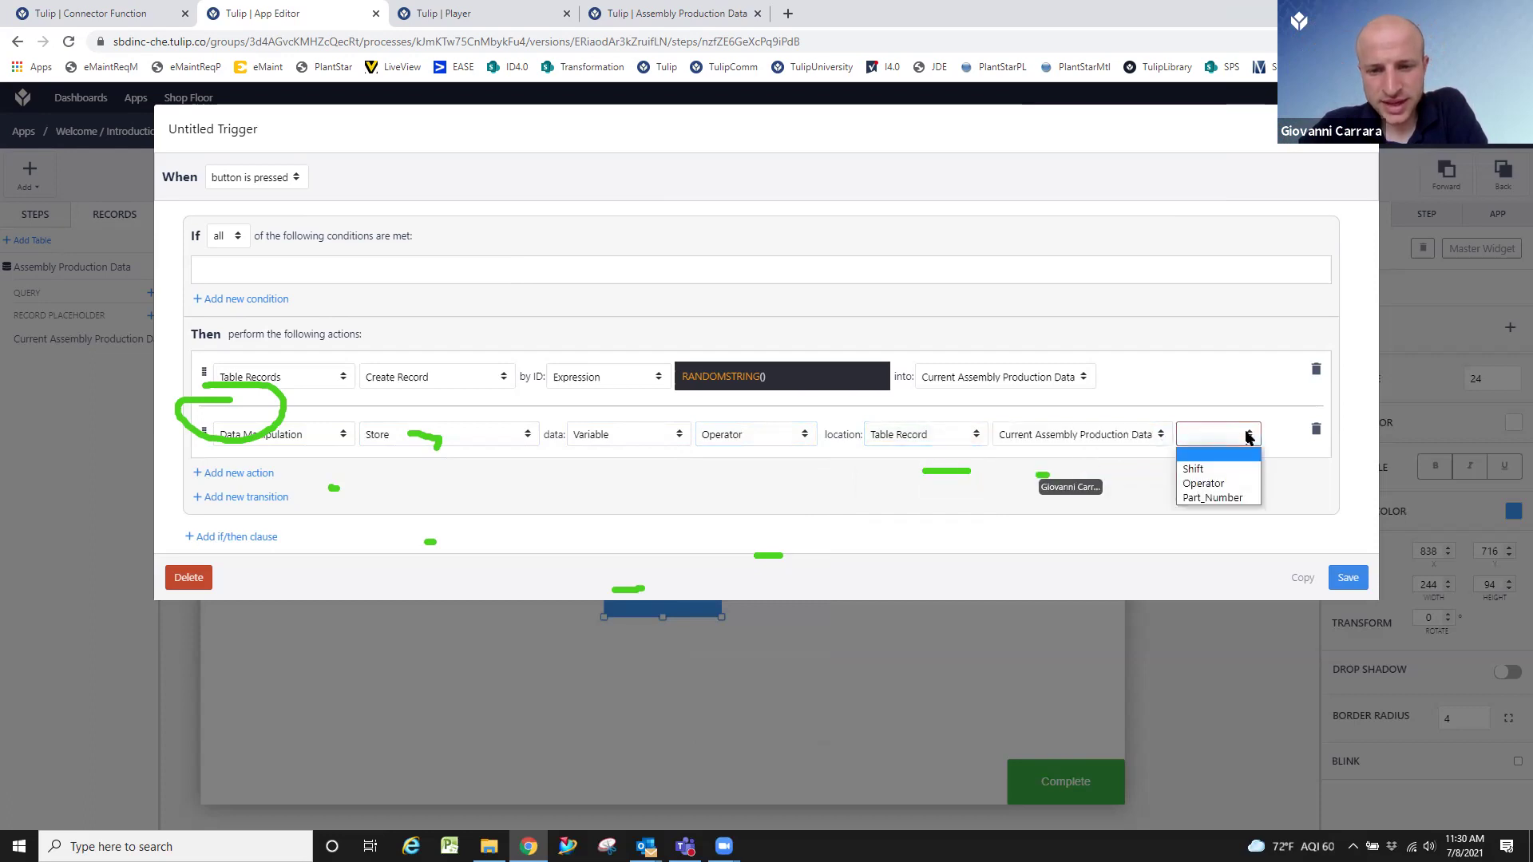
{"action": "left_click", "coordinate": [1239, 481]}
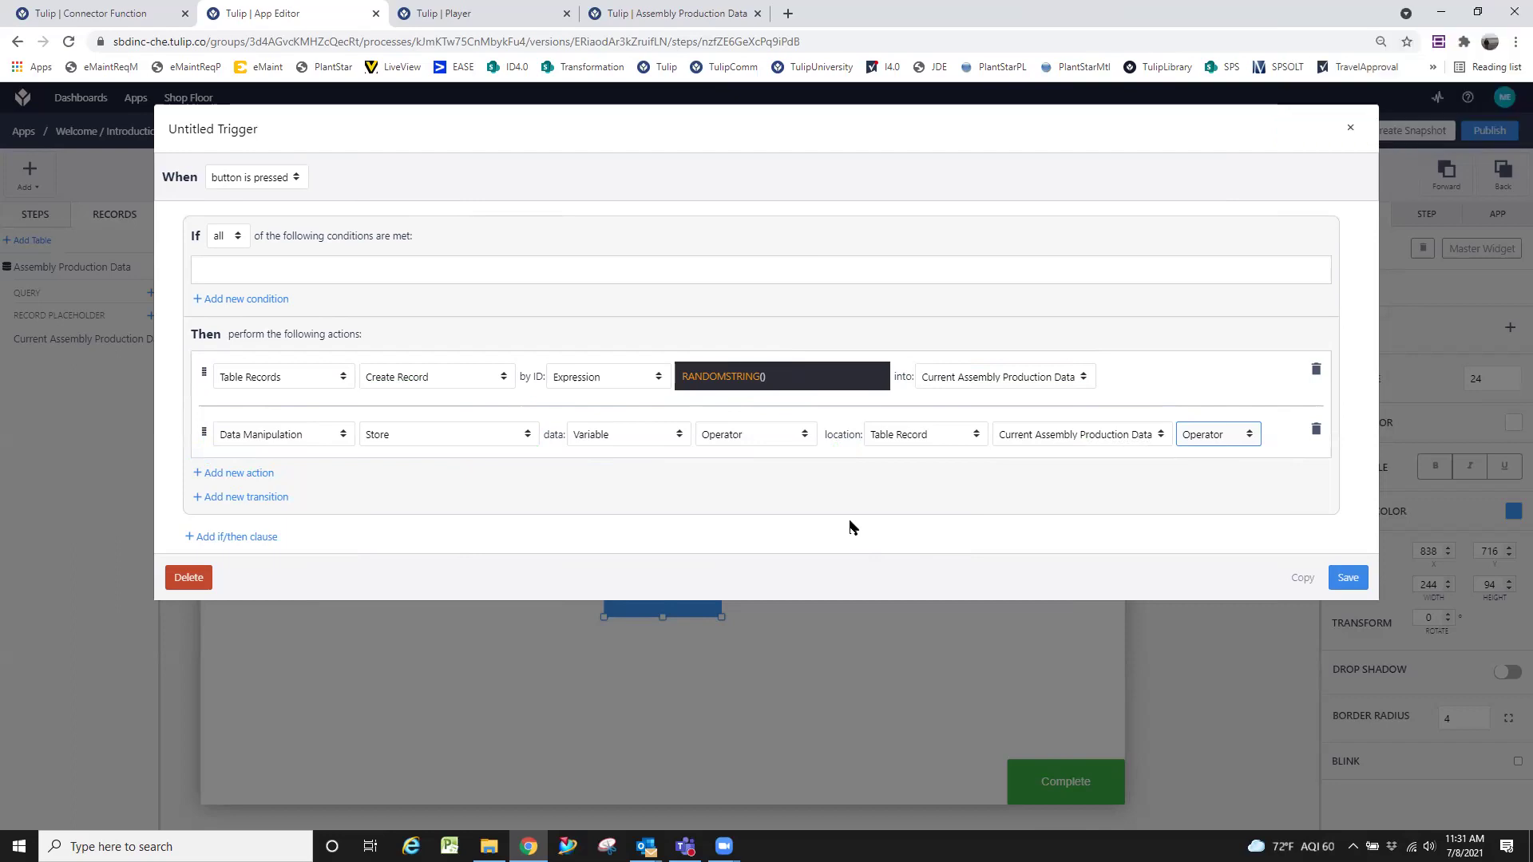
{"action": "left_click", "coordinate": [1347, 577]}
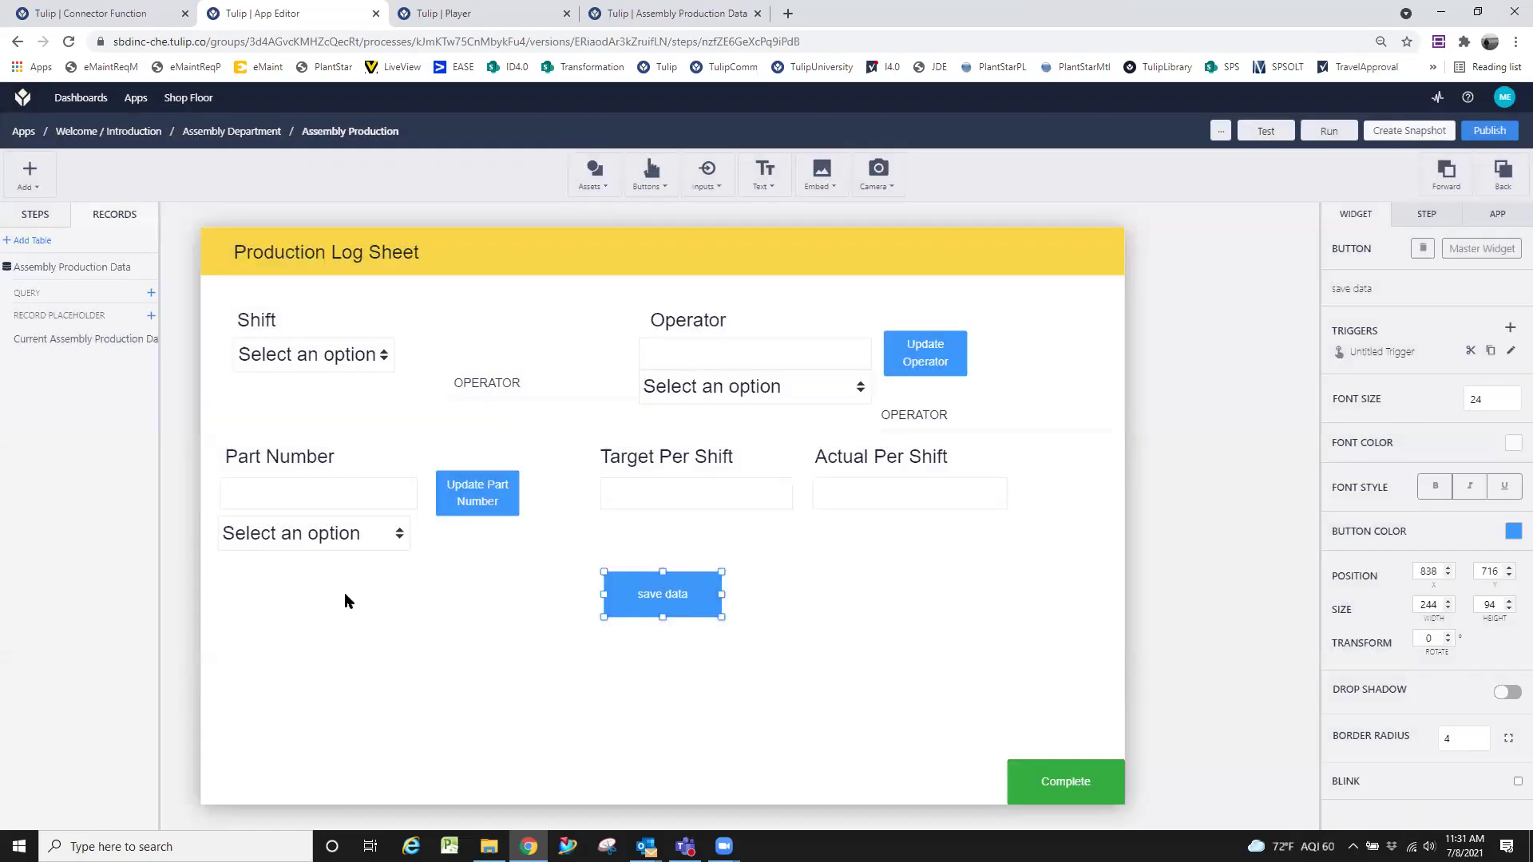
Drag the save data button near Complete, re-save its trigger, and check the Operator dropdown's variable.
{"action": "left_click", "coordinate": [673, 352]}
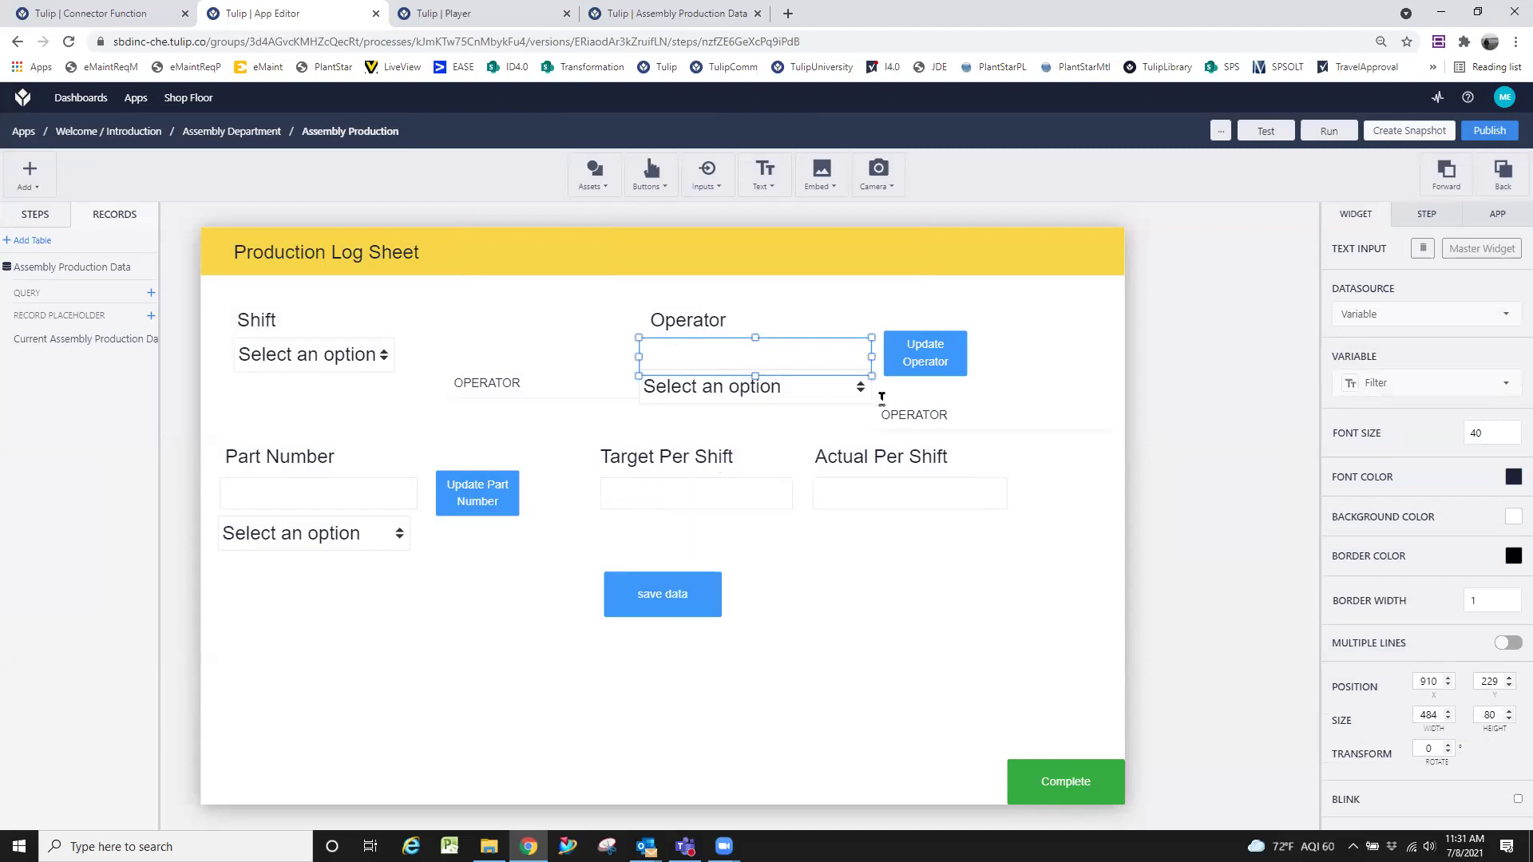
{"action": "left_click_drag", "start_coordinate": [694, 595], "coordinate": [1015, 670]}
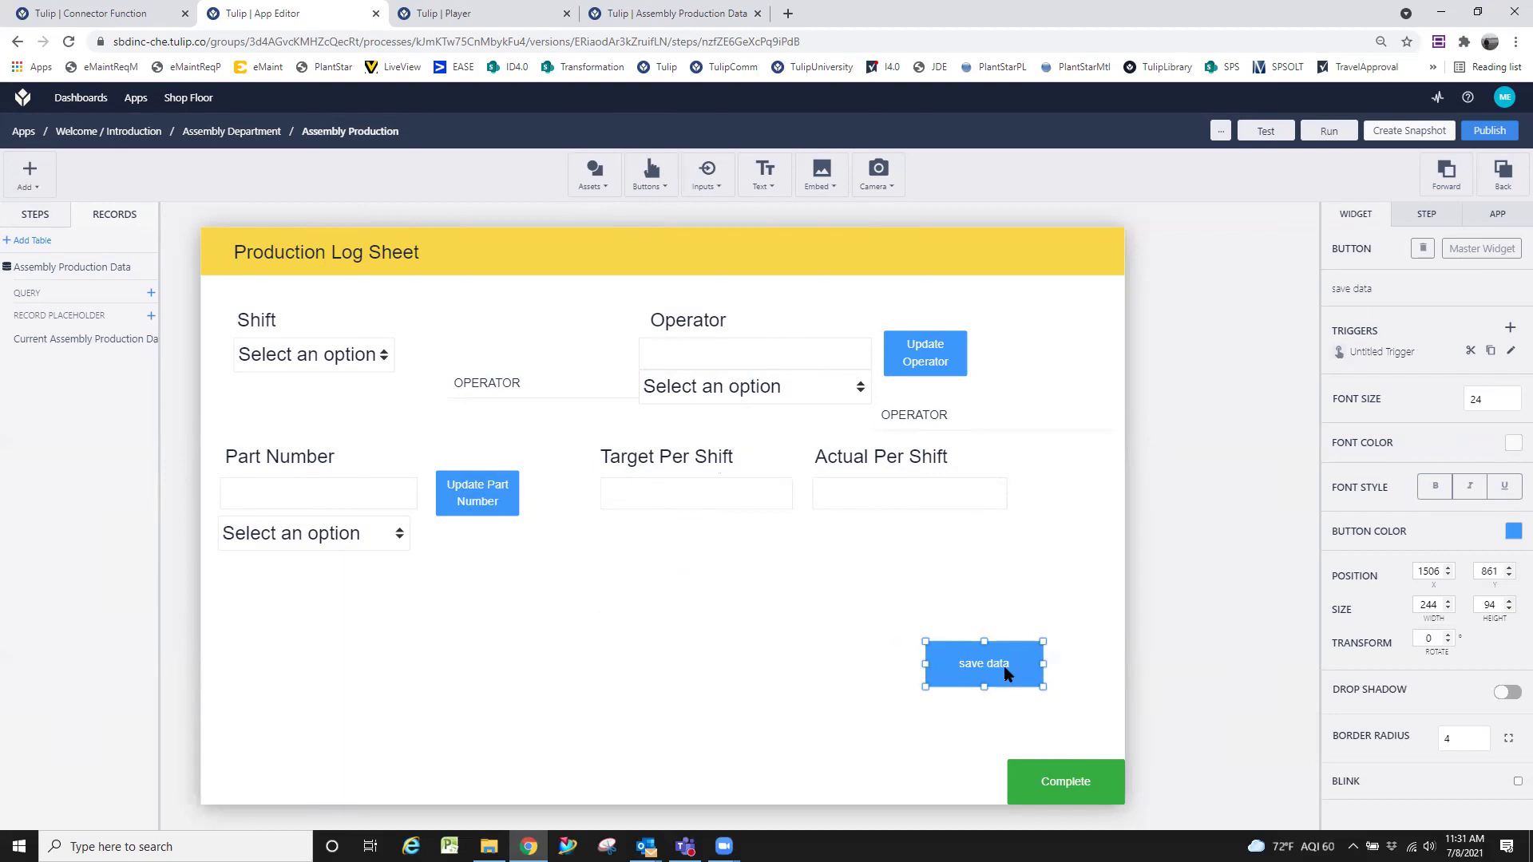
{"action": "left_click", "coordinate": [1033, 606]}
{"action": "left_click", "coordinate": [1020, 661]}
{"action": "left_click", "coordinate": [1511, 351]}
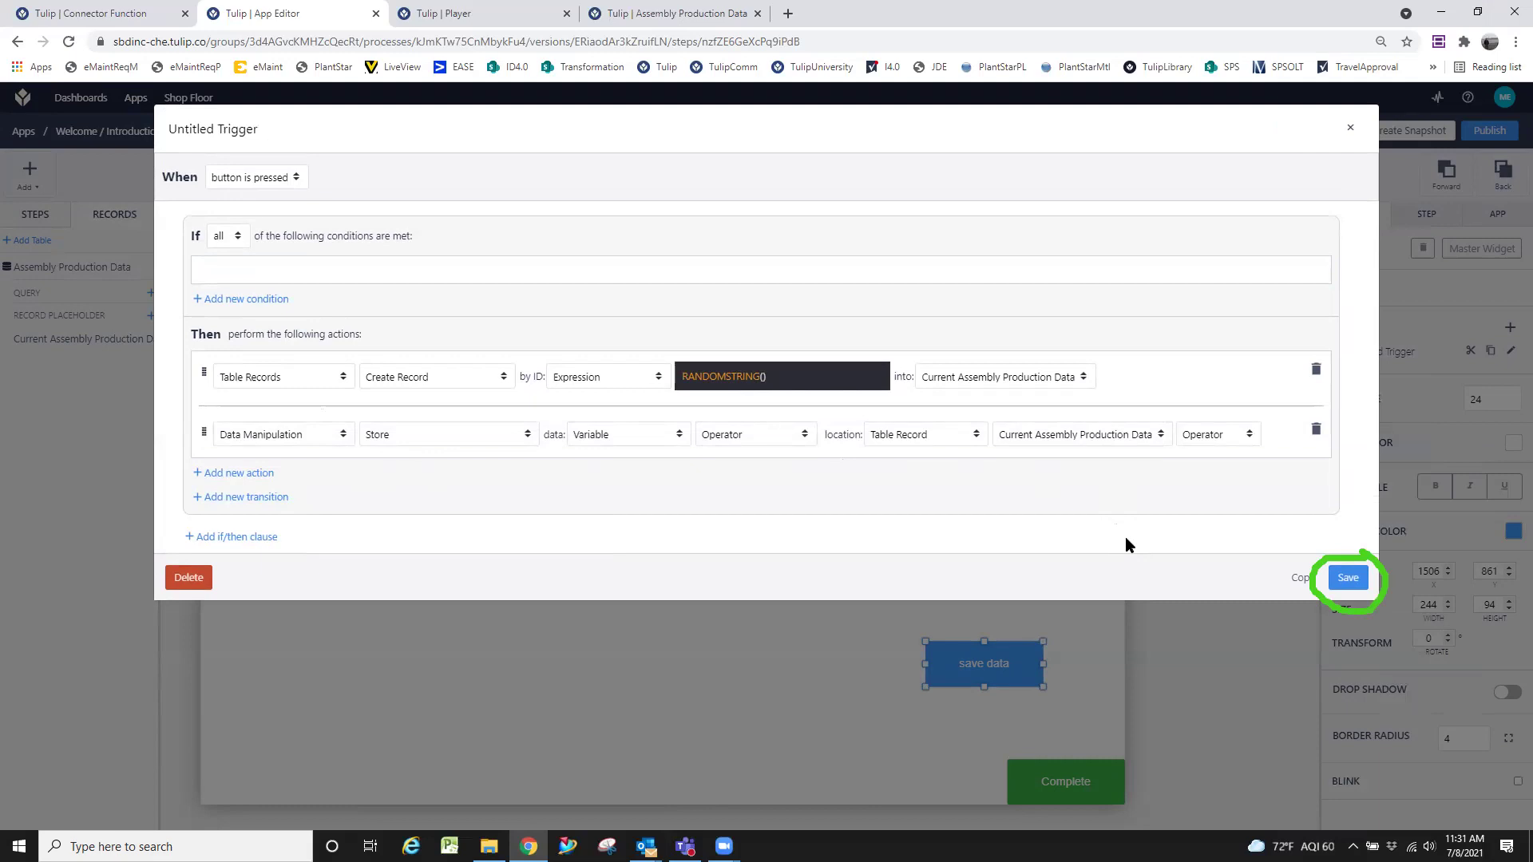
{"action": "left_click", "coordinate": [1347, 580]}
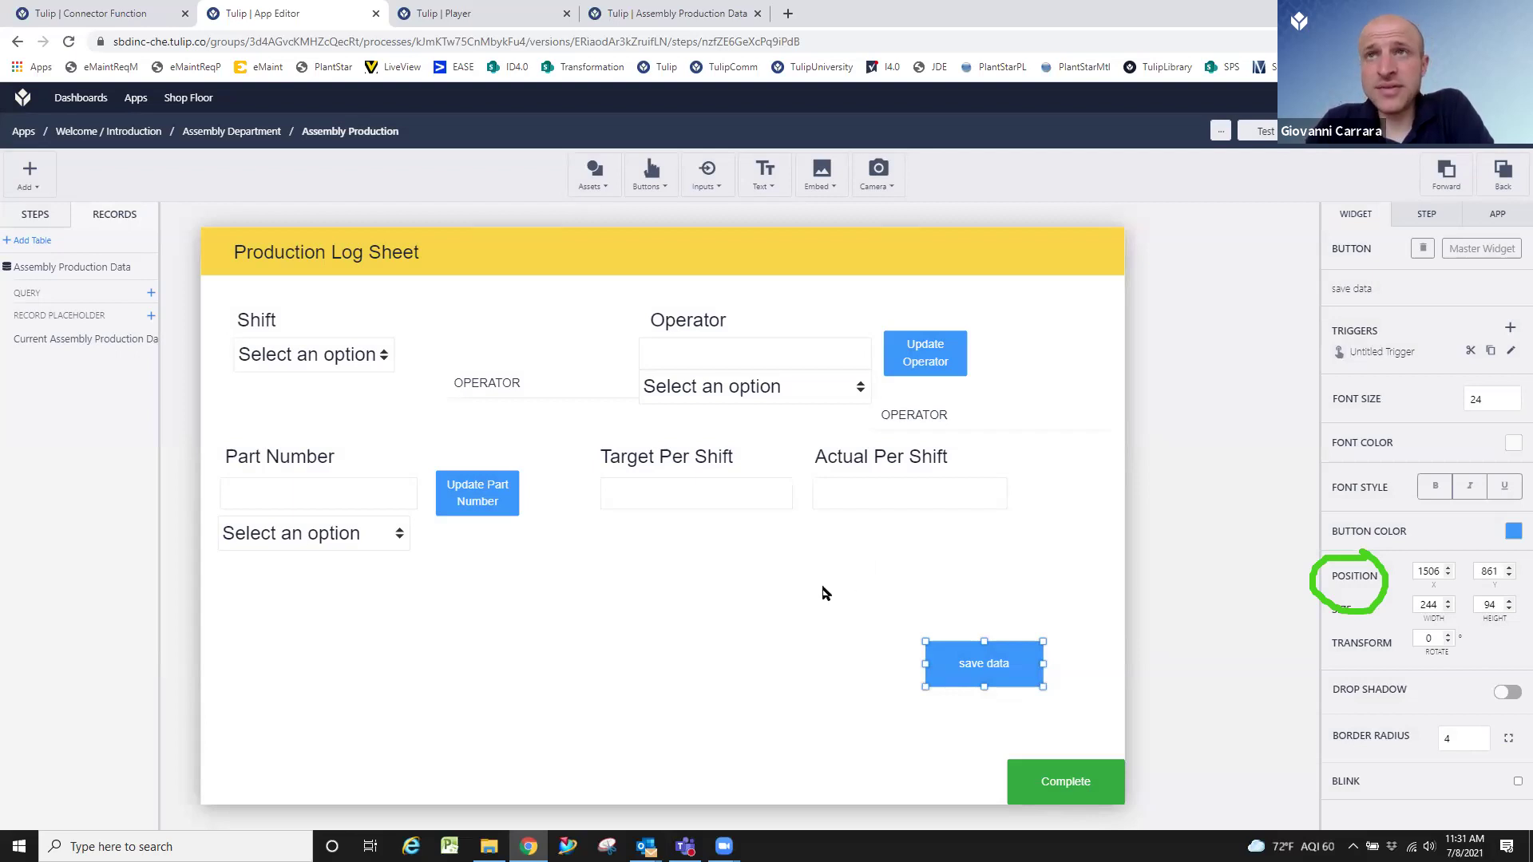
{"action": "left_click", "coordinate": [830, 388]}
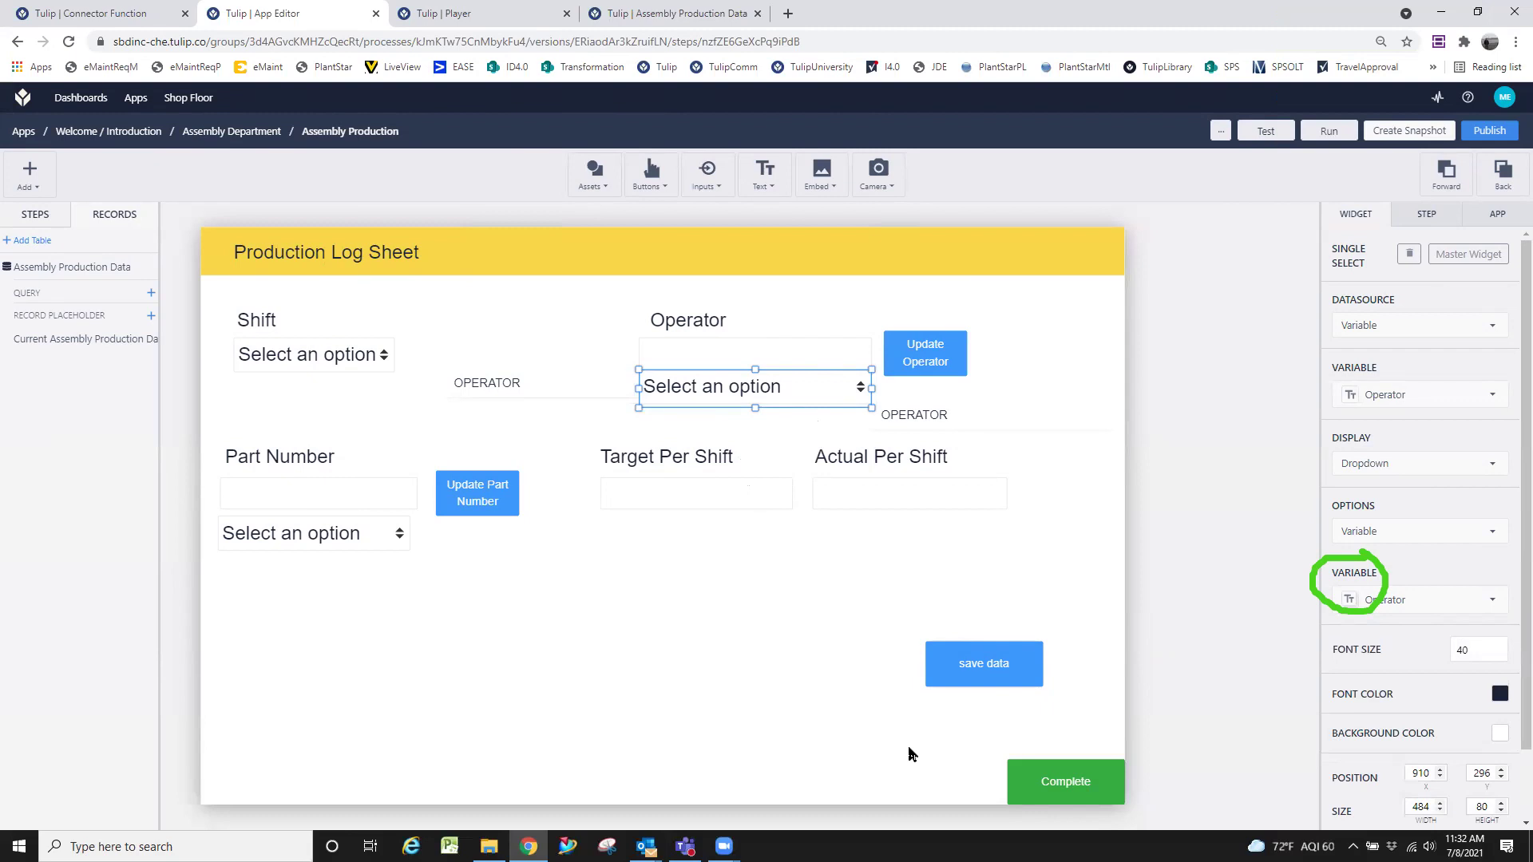
Deselect the Operator dropdown and return to the Assembly Production app page.
{"action": "left_click", "coordinate": [862, 563]}
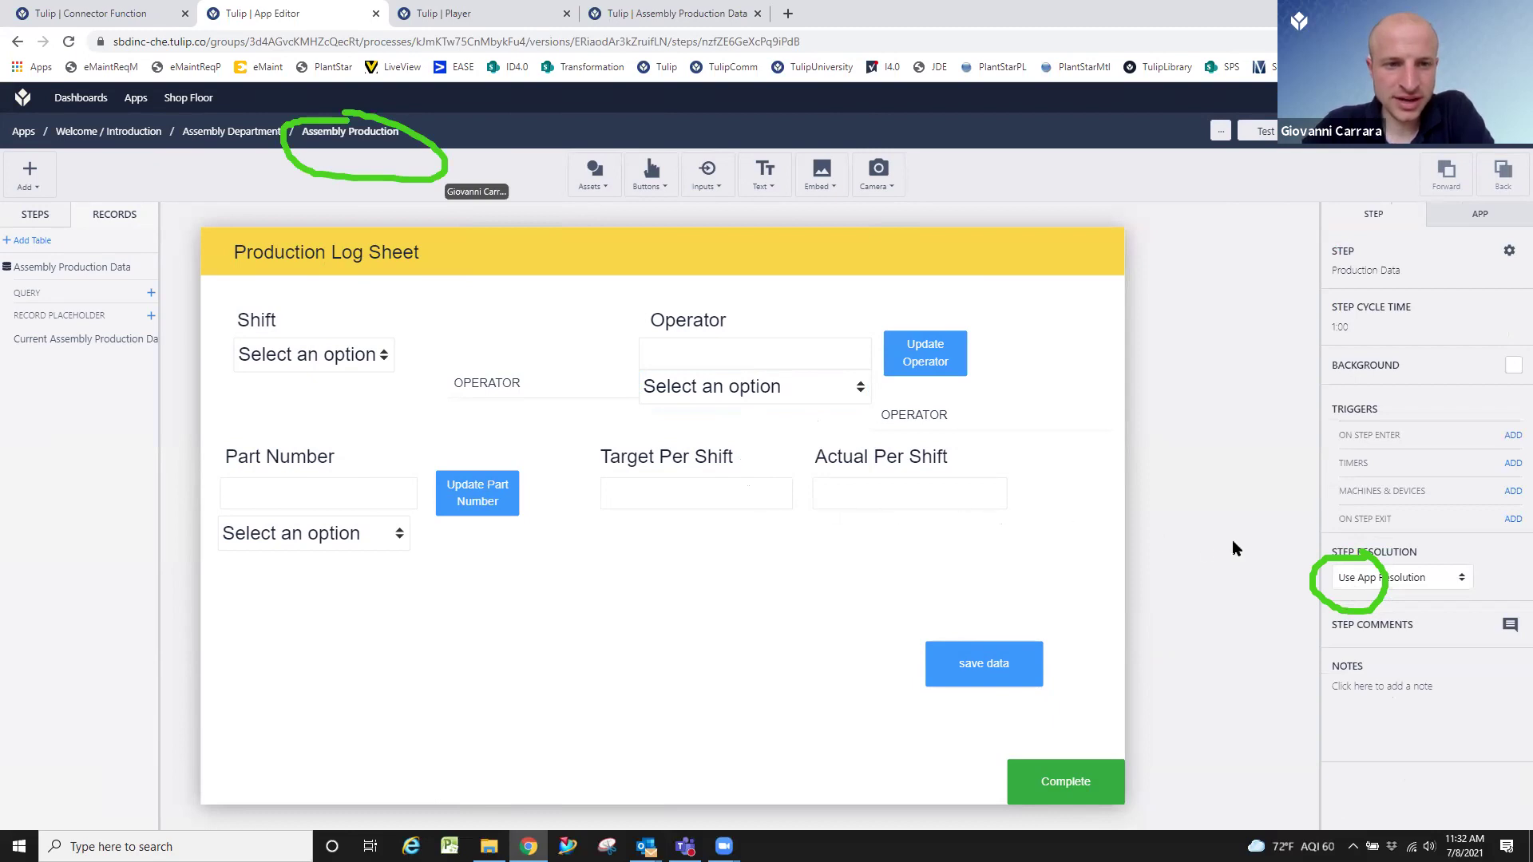
{"action": "left_click", "coordinate": [367, 134]}
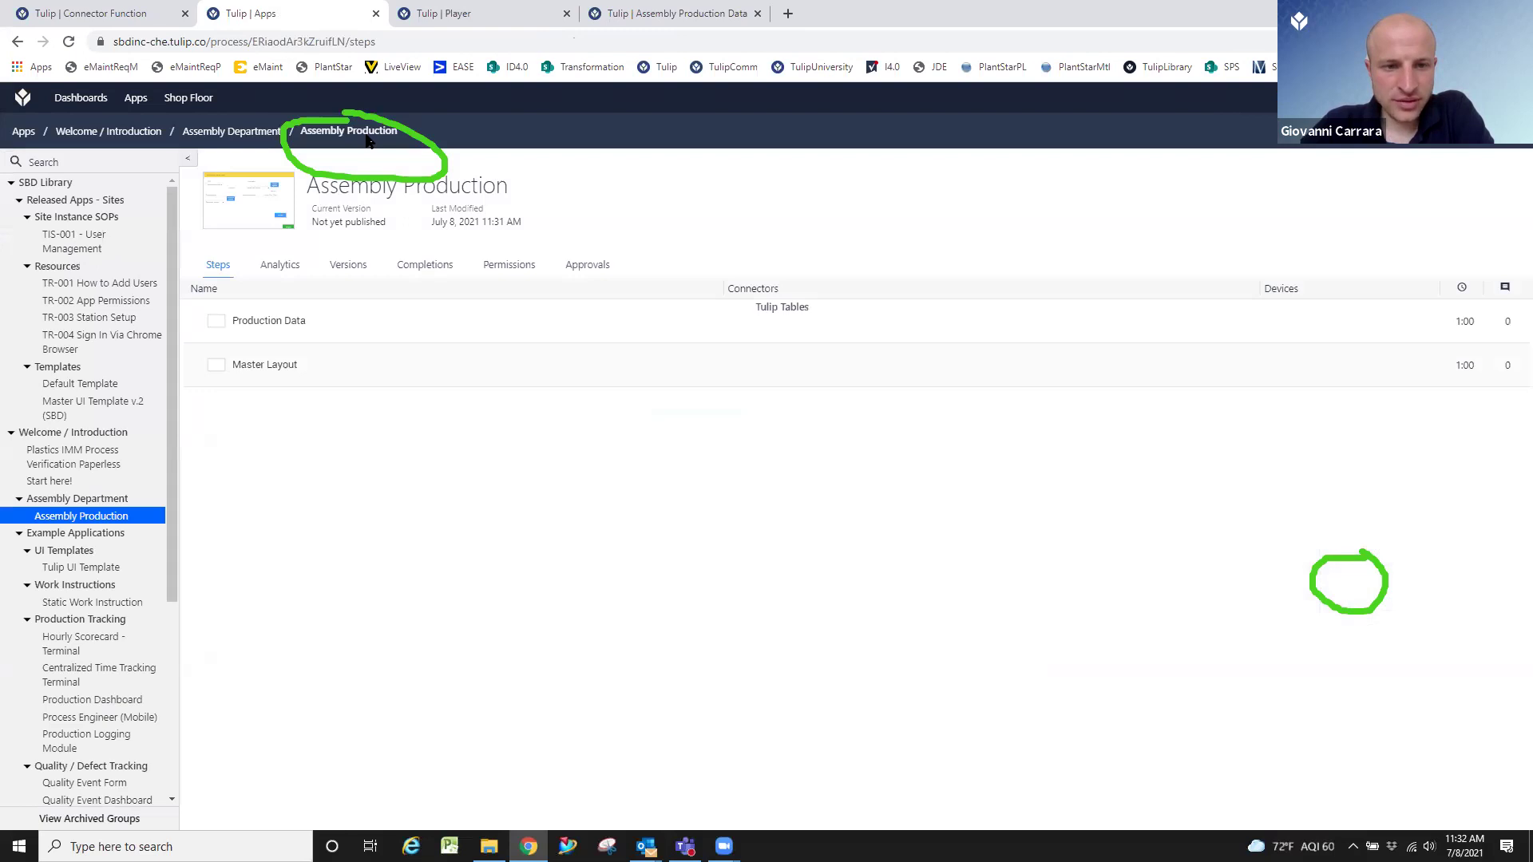
Check the Completions table for entries, then reopen the Production Data step in the editor.
{"action": "left_click", "coordinate": [425, 267]}
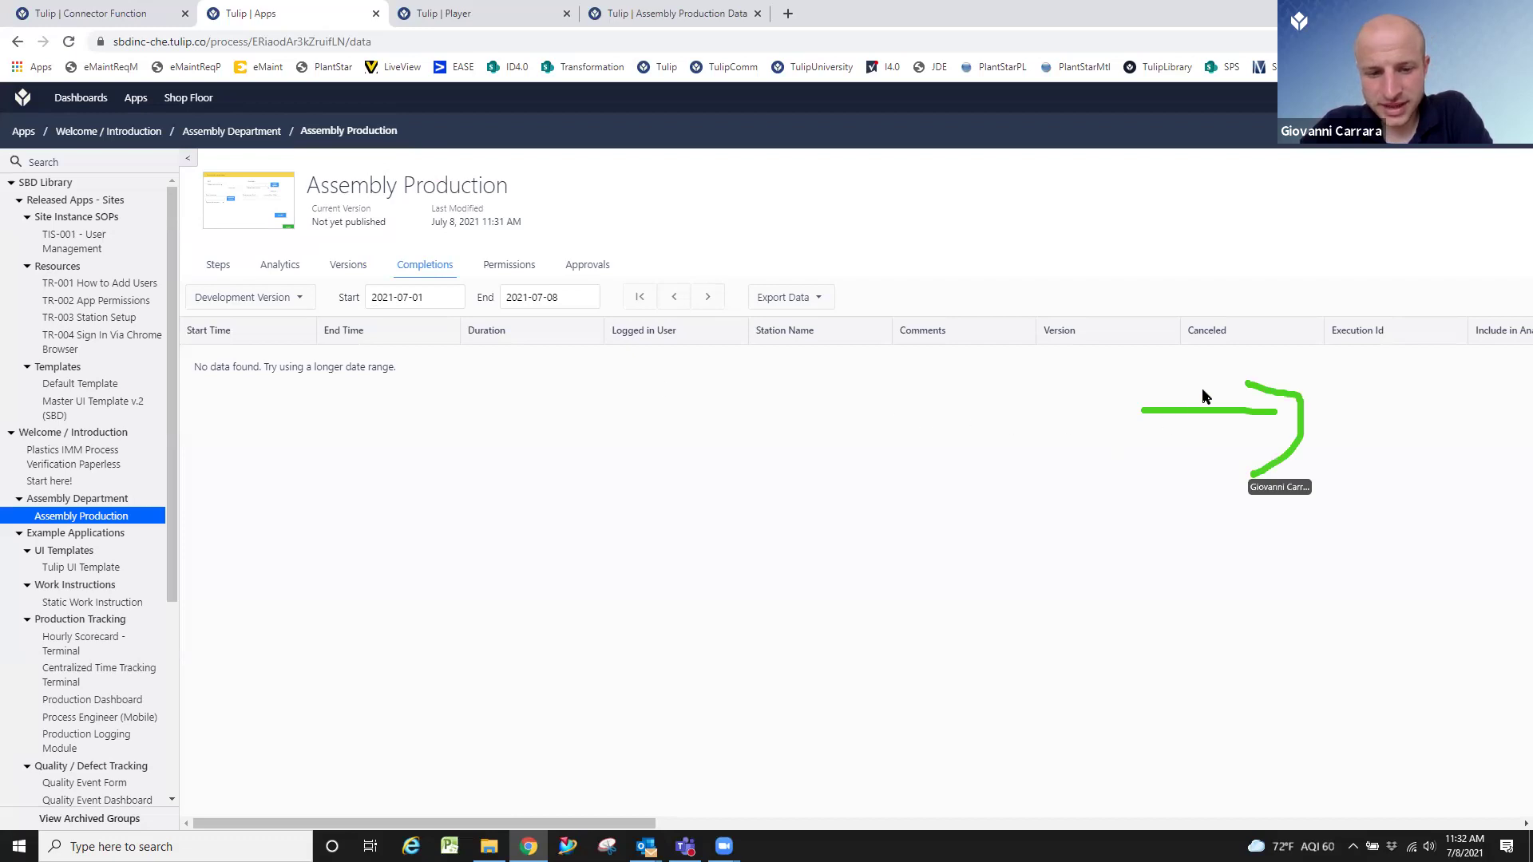
{"action": "scroll", "coordinate": [990, 571], "scroll_direction": "right", "scroll_amount": 5}
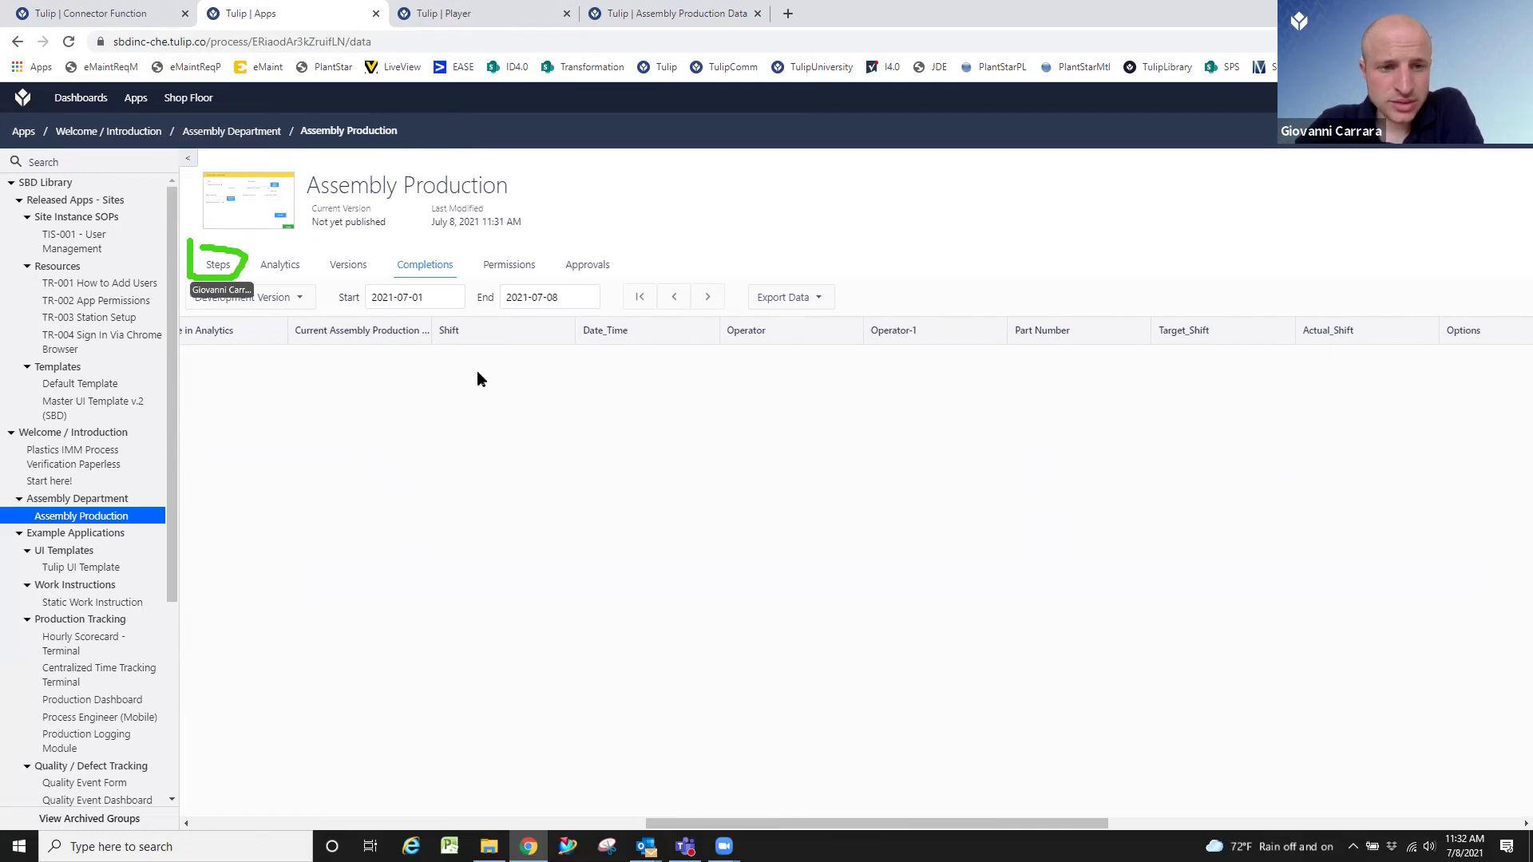
{"action": "left_click", "coordinate": [226, 264]}
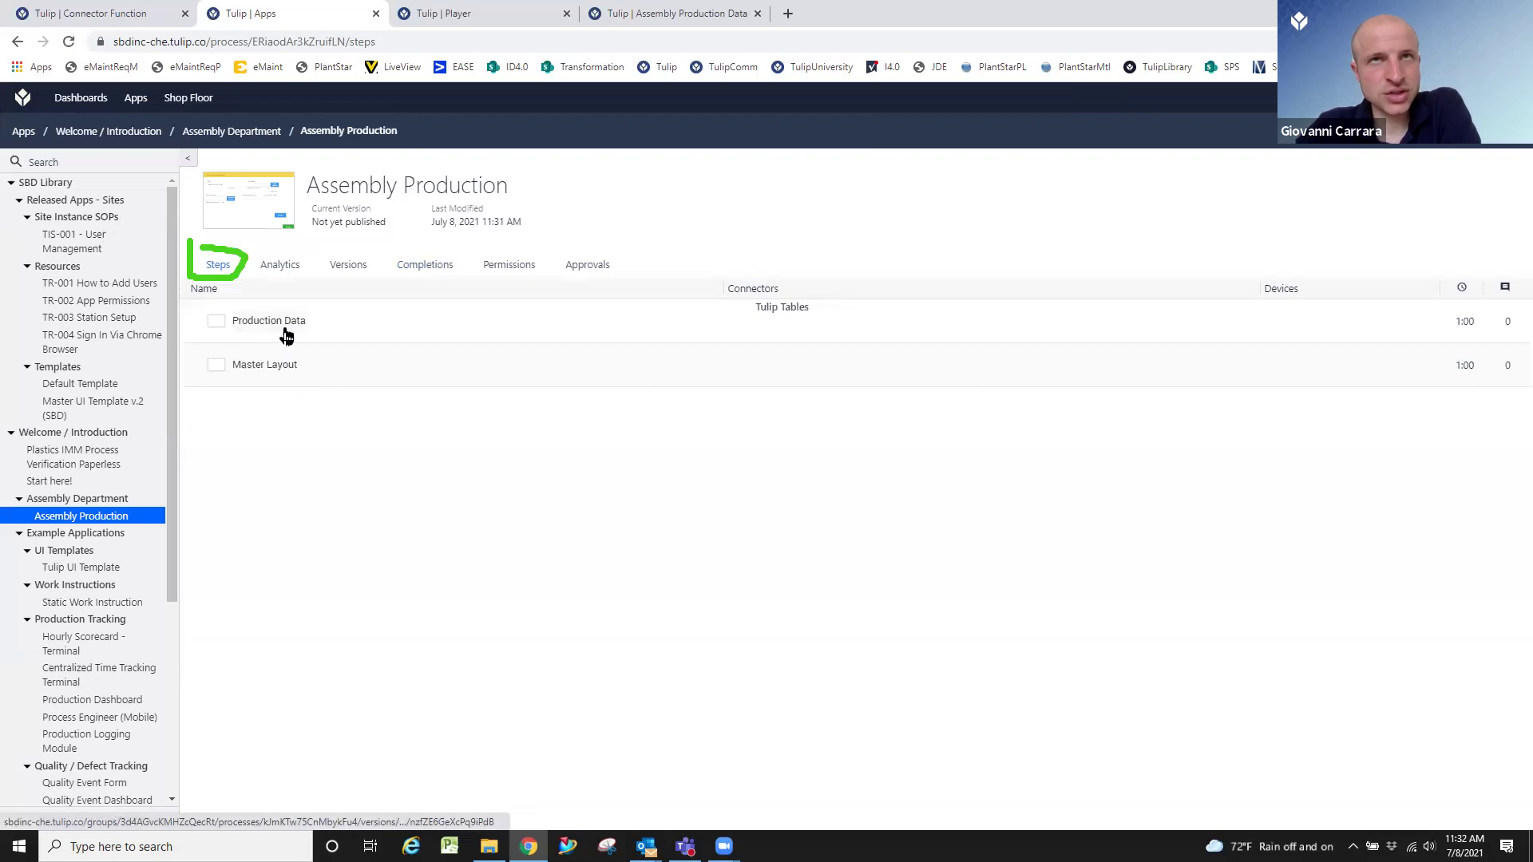
{"action": "left_click", "coordinate": [285, 336]}
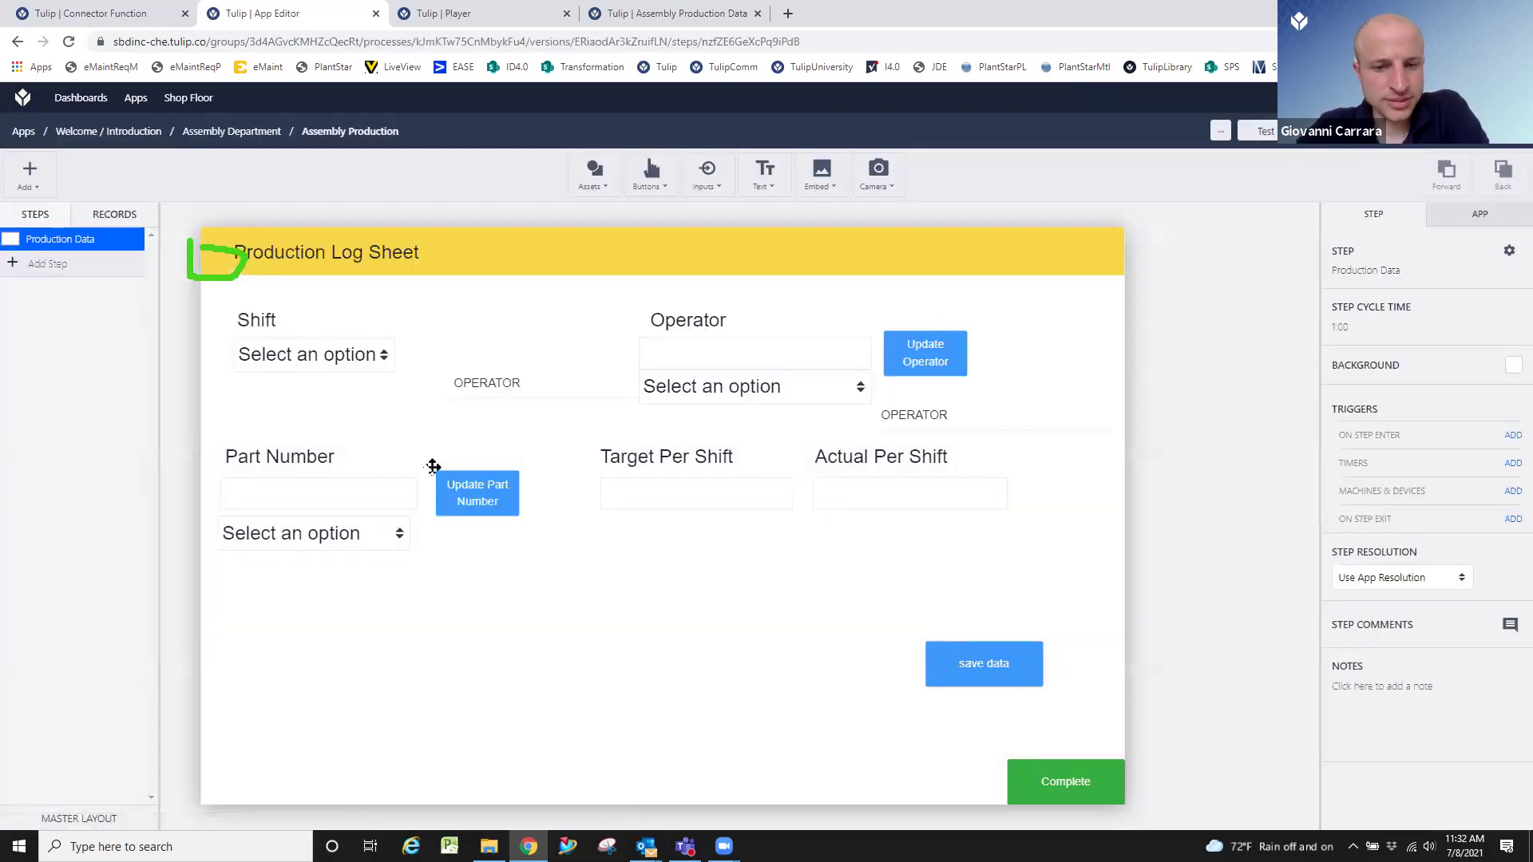
Nudge the save data button, then bring up the app's Variables list.
{"action": "left_click_drag", "start_coordinate": [978, 636], "coordinate": [982, 670]}
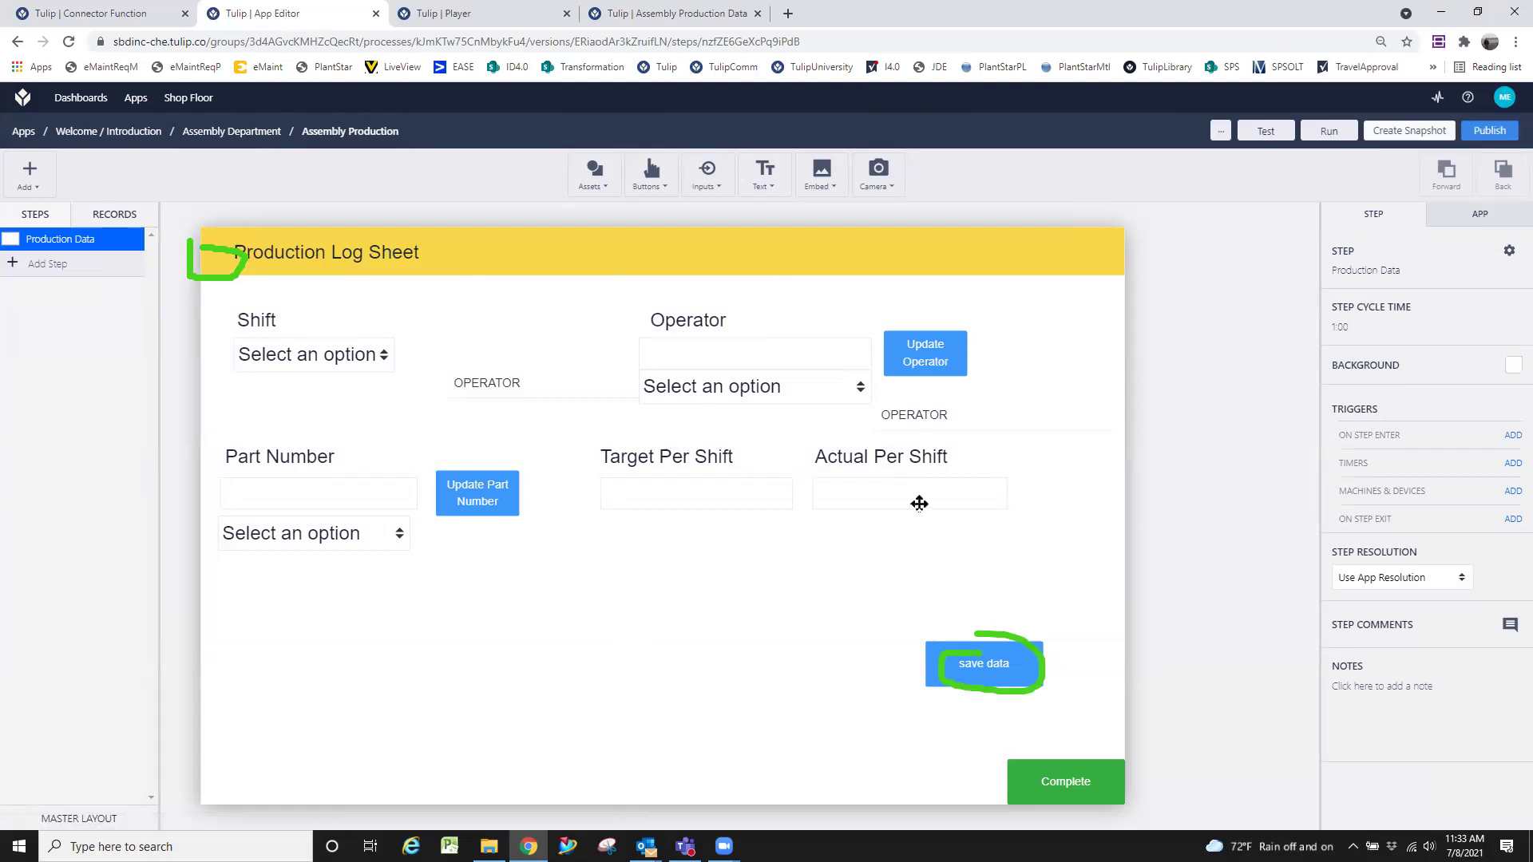
{"action": "left_click", "coordinate": [987, 665]}
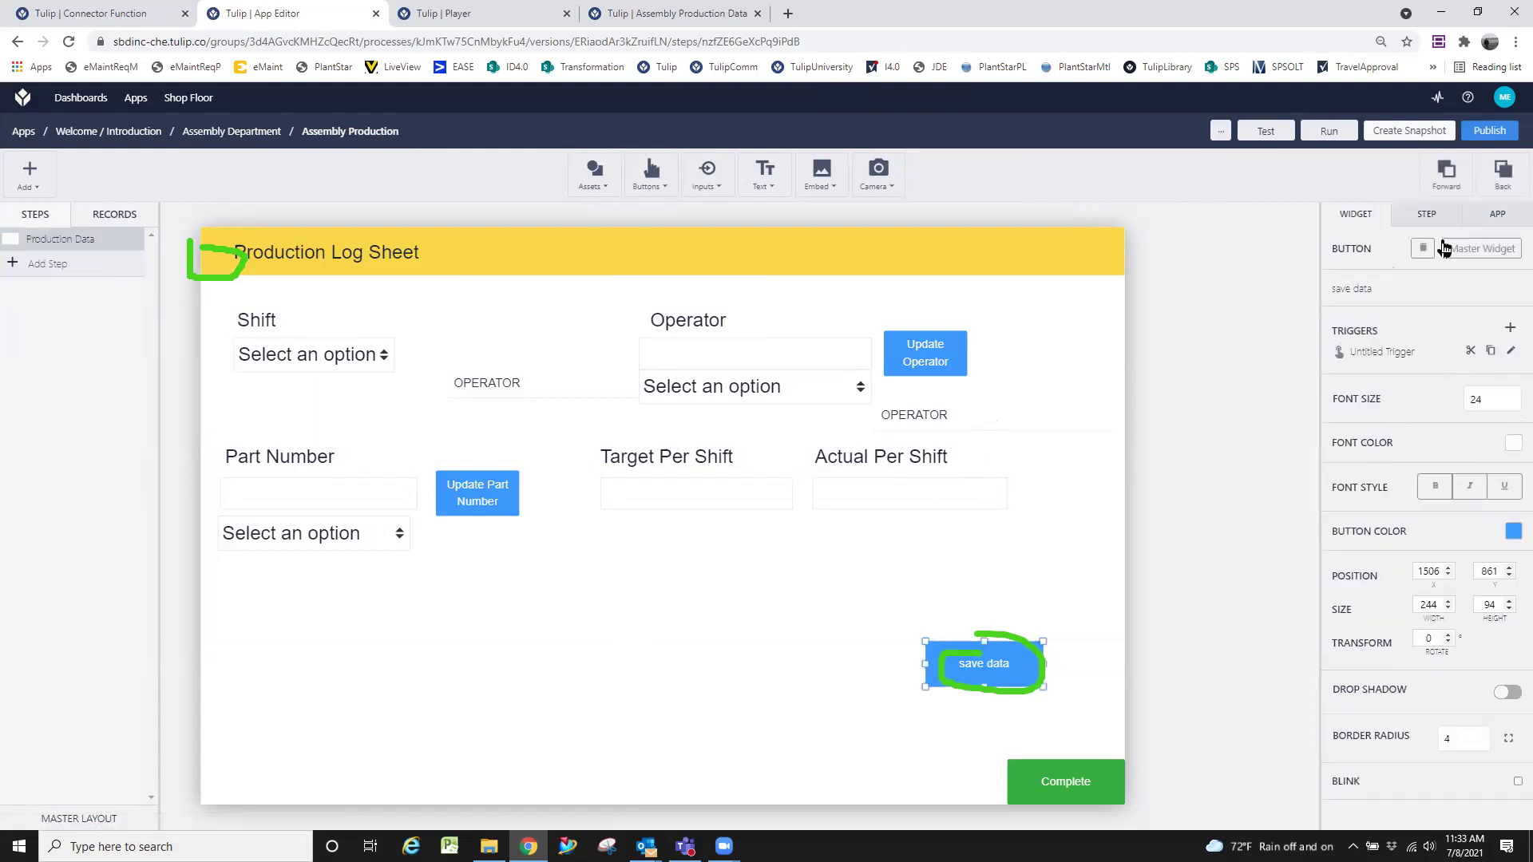
{"action": "left_click", "coordinate": [1086, 393]}
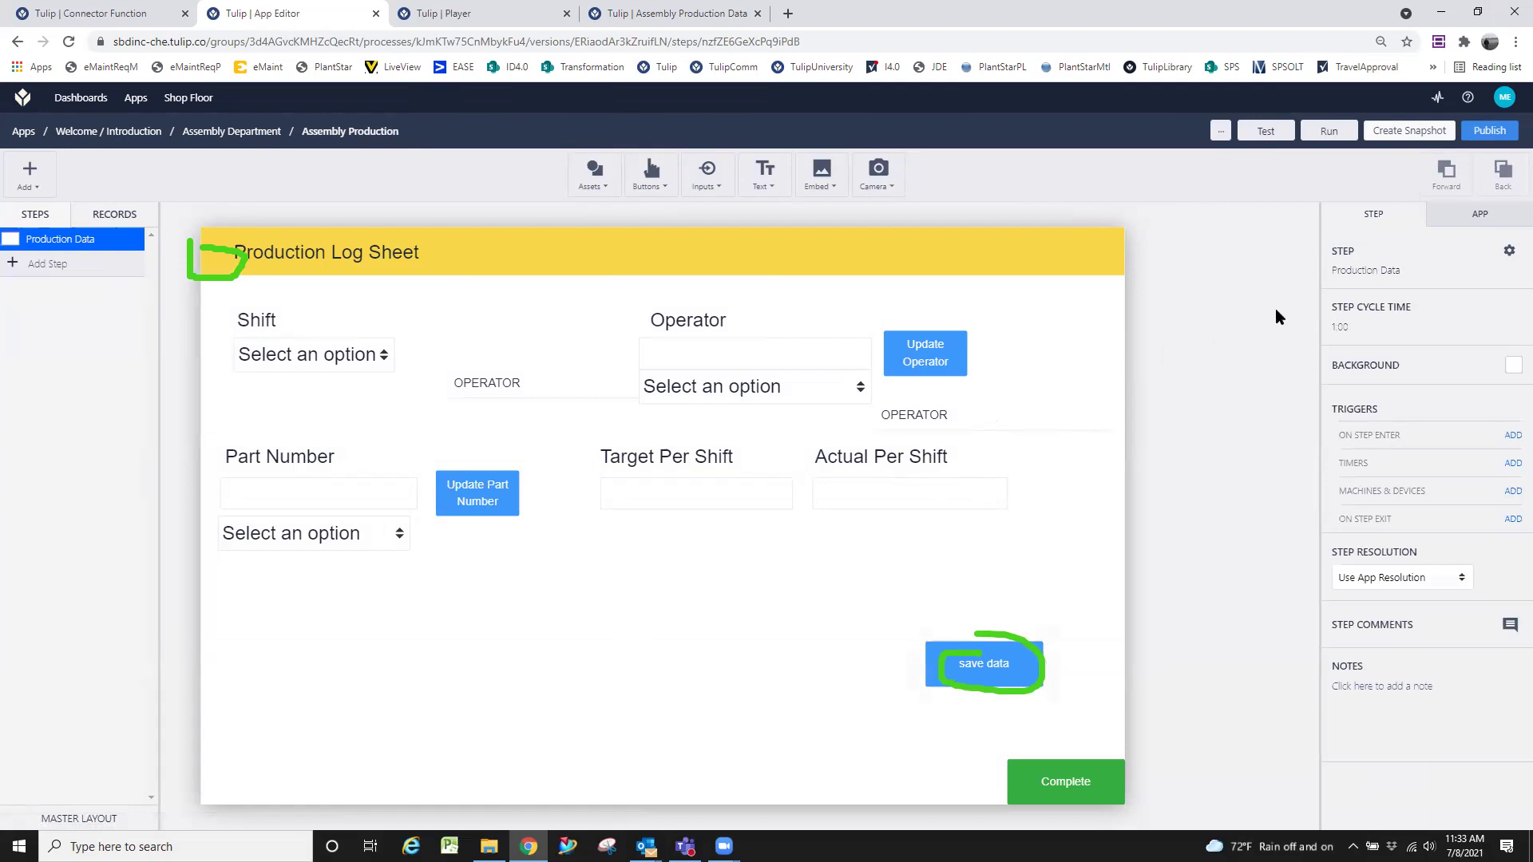
{"action": "left_click", "coordinate": [1492, 225]}
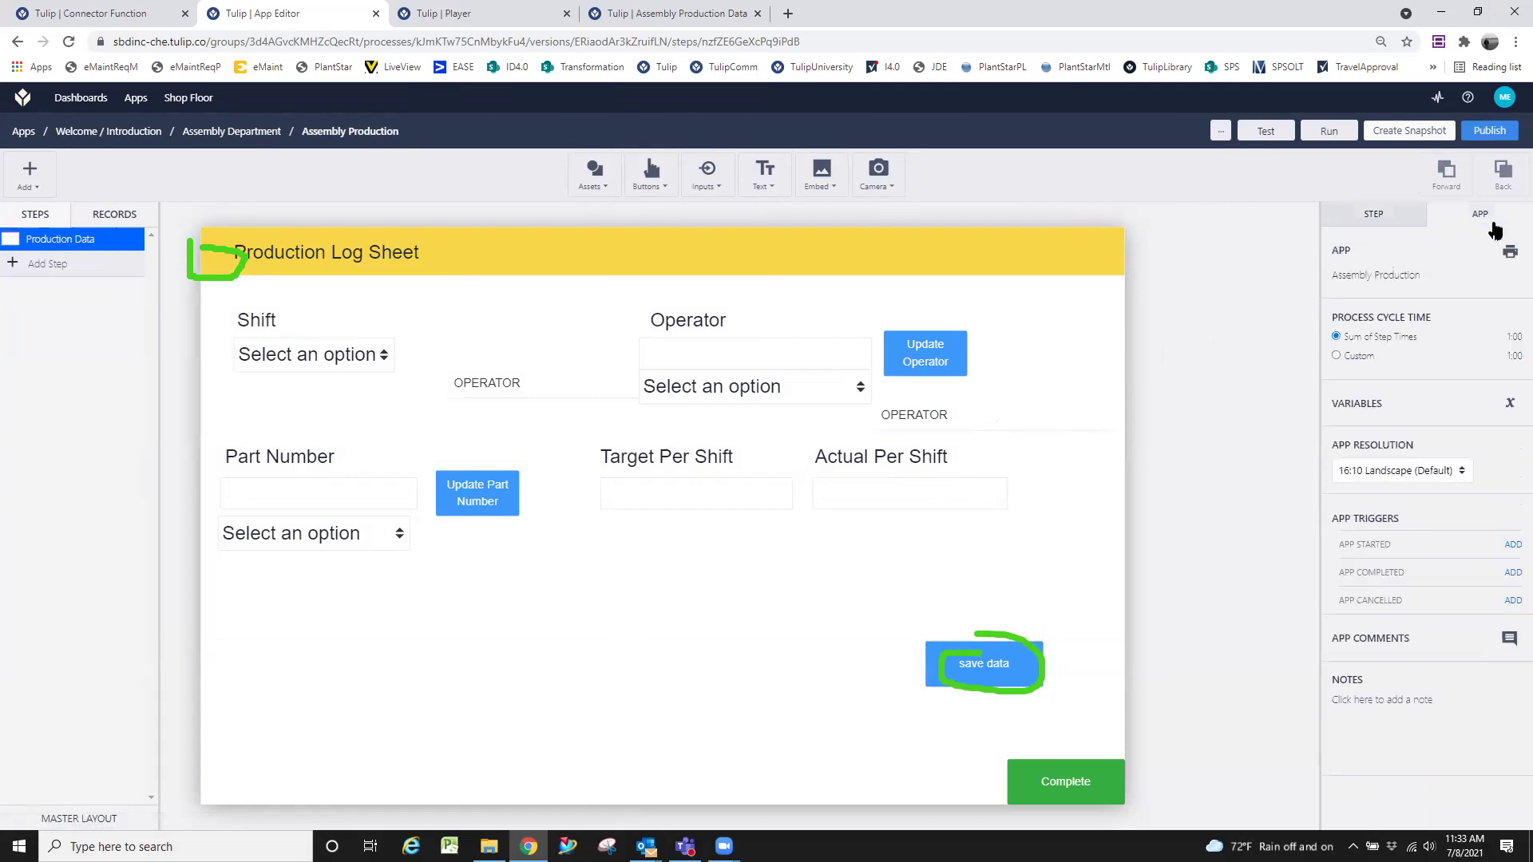
{"action": "left_click", "coordinate": [1498, 406]}
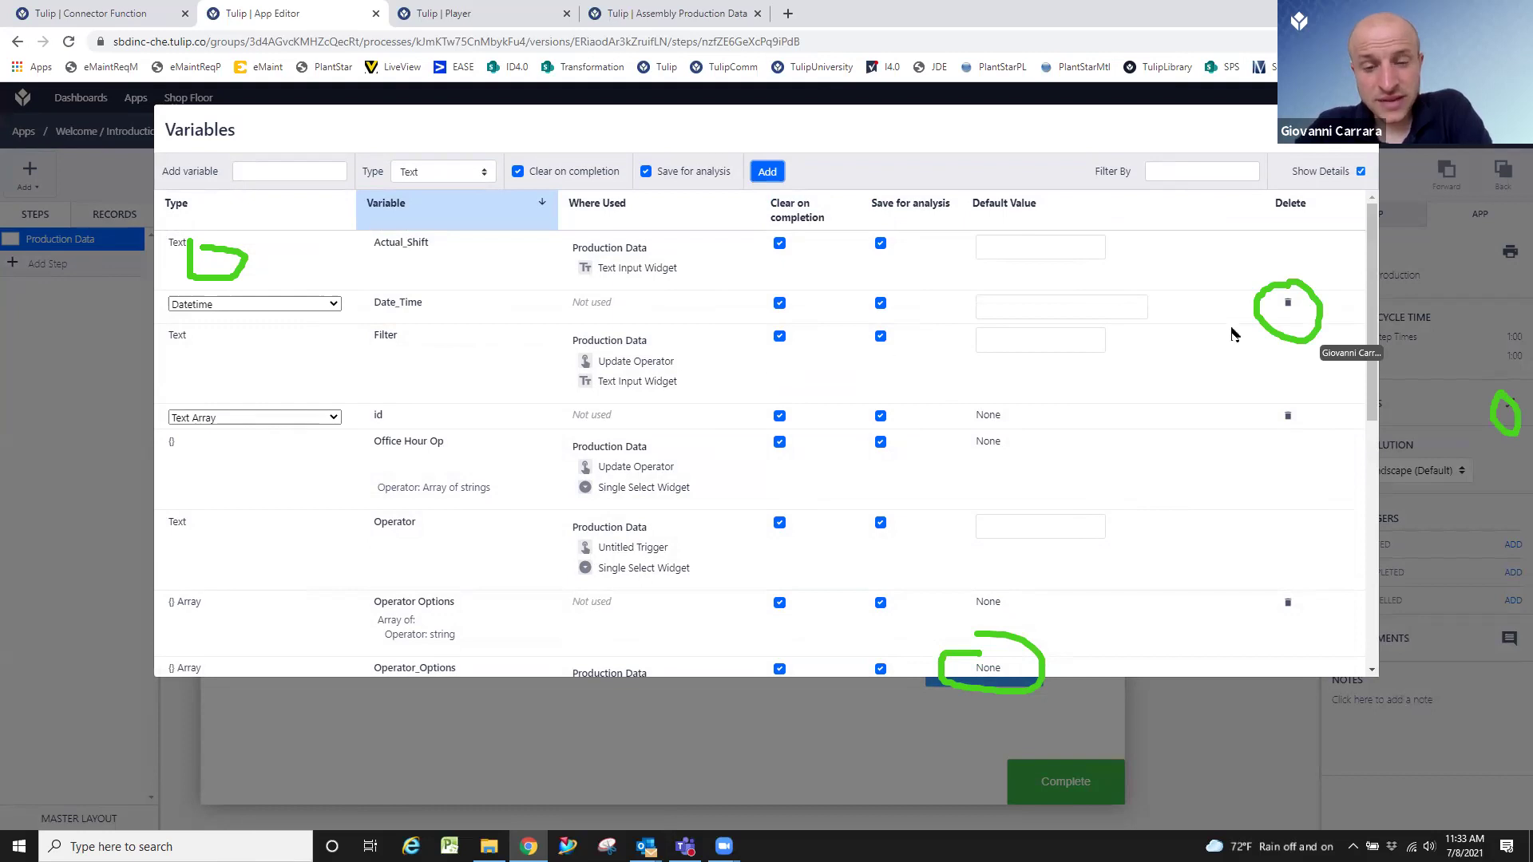
Delete the unused Date_Time, id, Operator Options, Operator-1, Options and Options Operator variables.
{"action": "left_click", "coordinate": [1286, 307]}
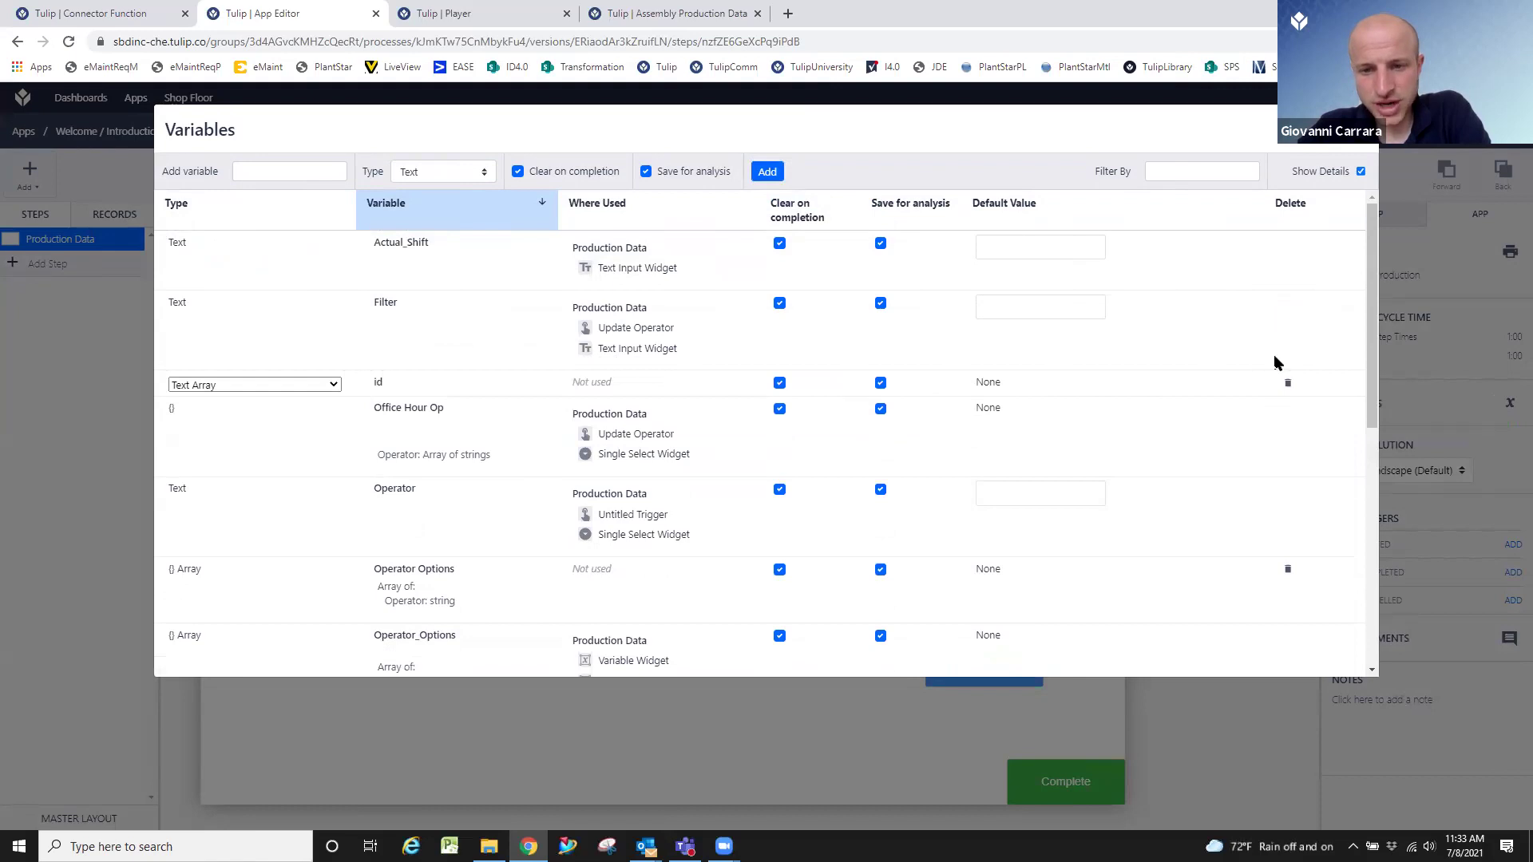
{"action": "left_click", "coordinate": [1289, 385]}
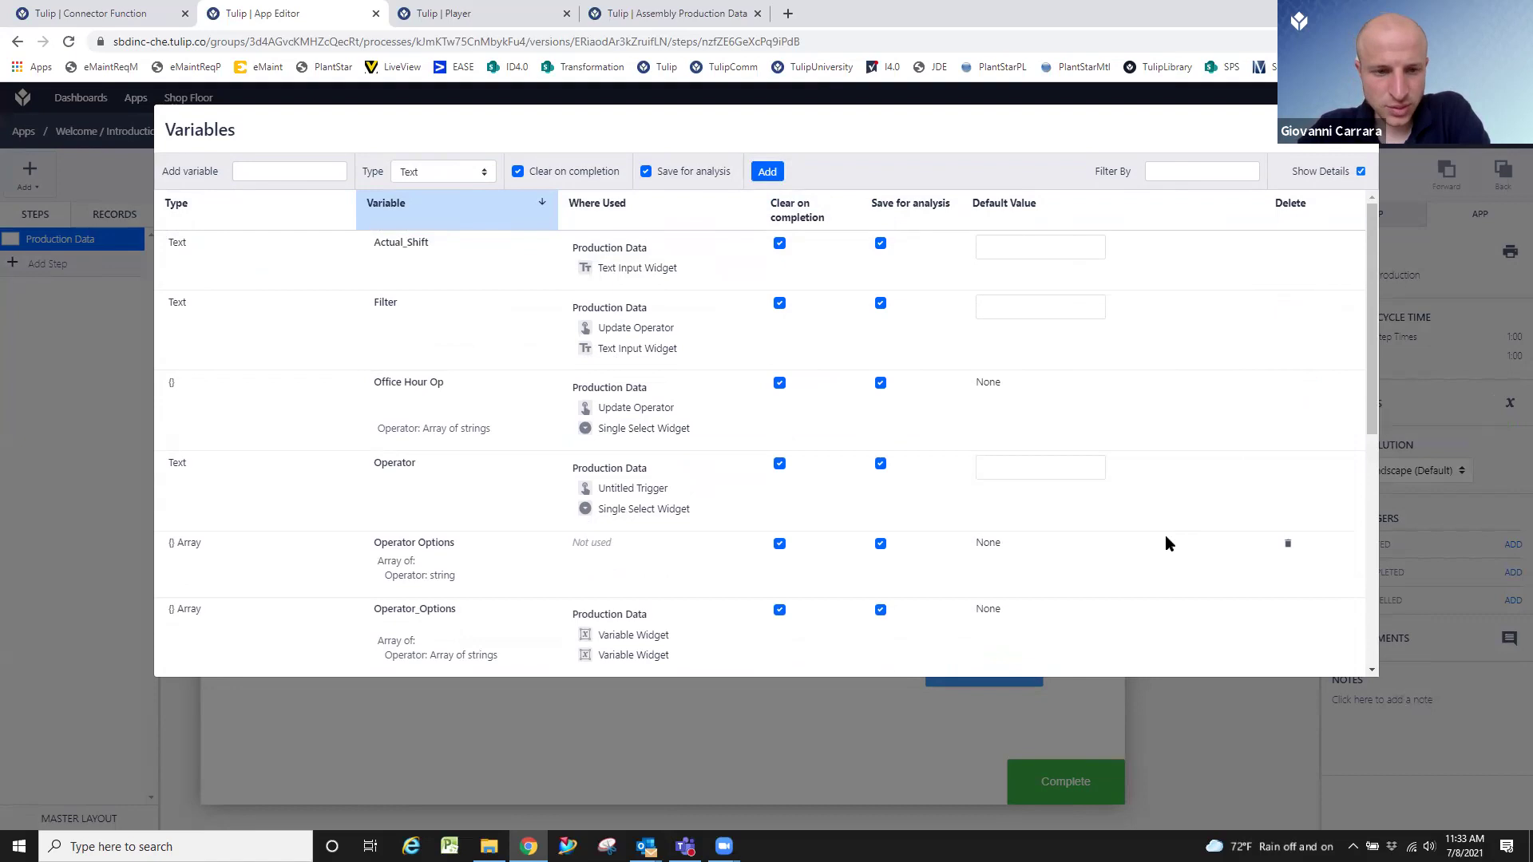
{"action": "left_click", "coordinate": [1288, 547]}
{"action": "scroll", "coordinate": [1183, 396], "scroll_direction": "down", "scroll_amount": 2}
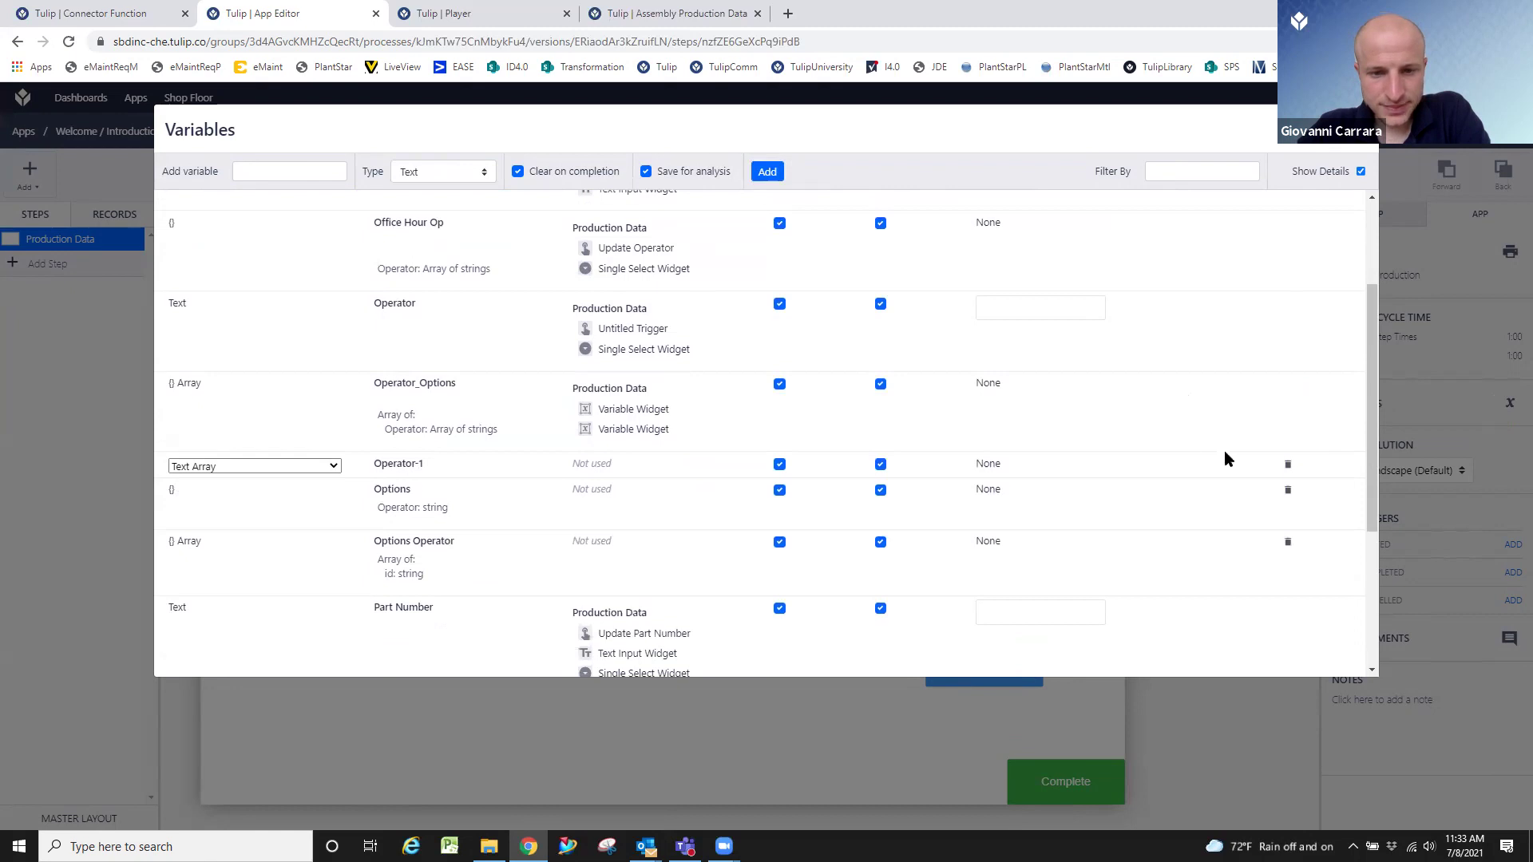
{"action": "left_click", "coordinate": [1287, 466]}
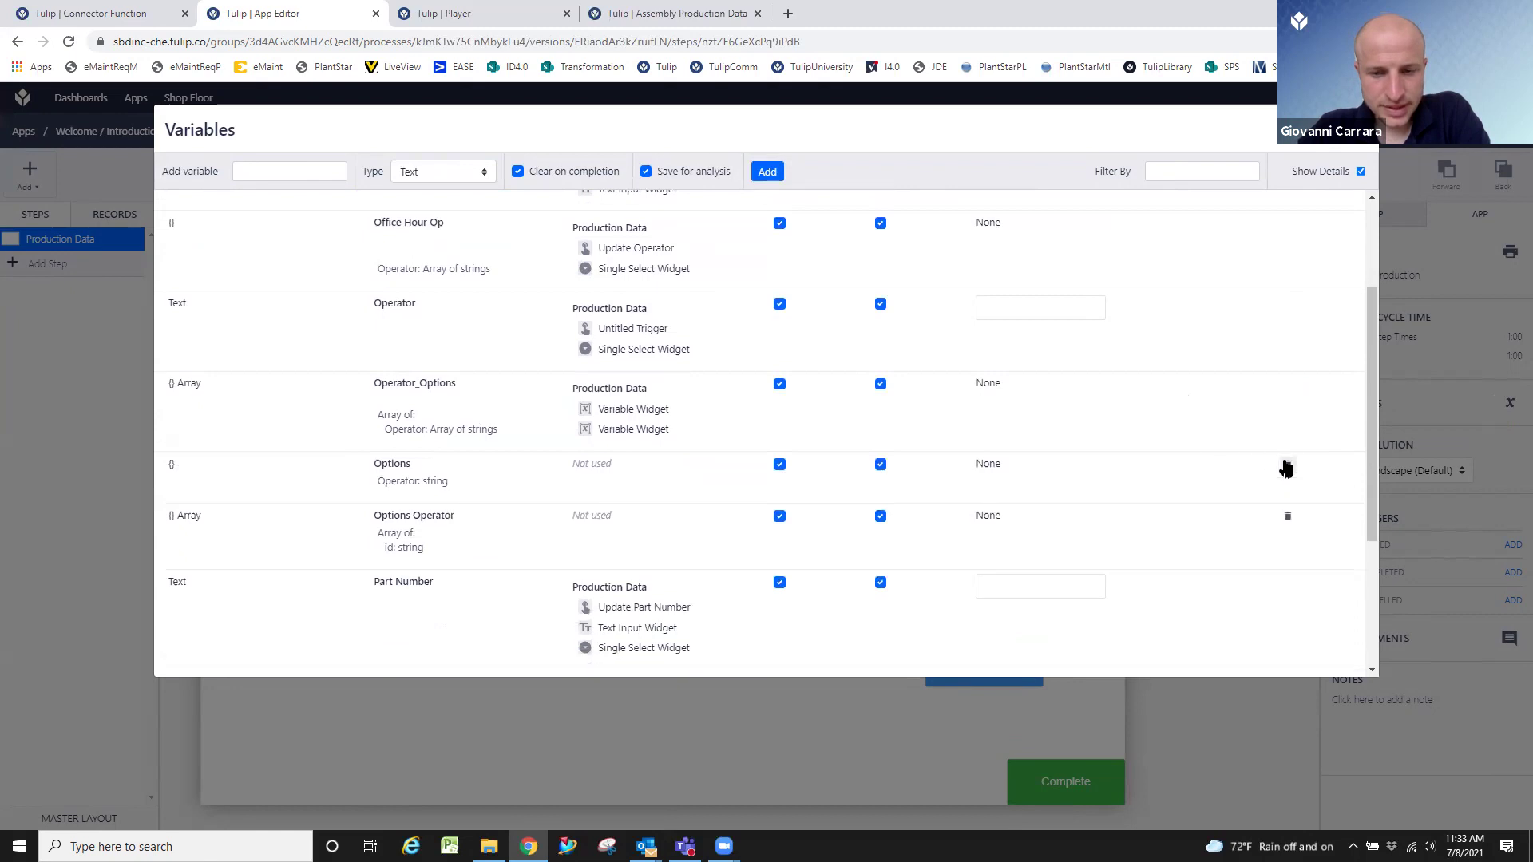
{"action": "left_click", "coordinate": [1287, 465]}
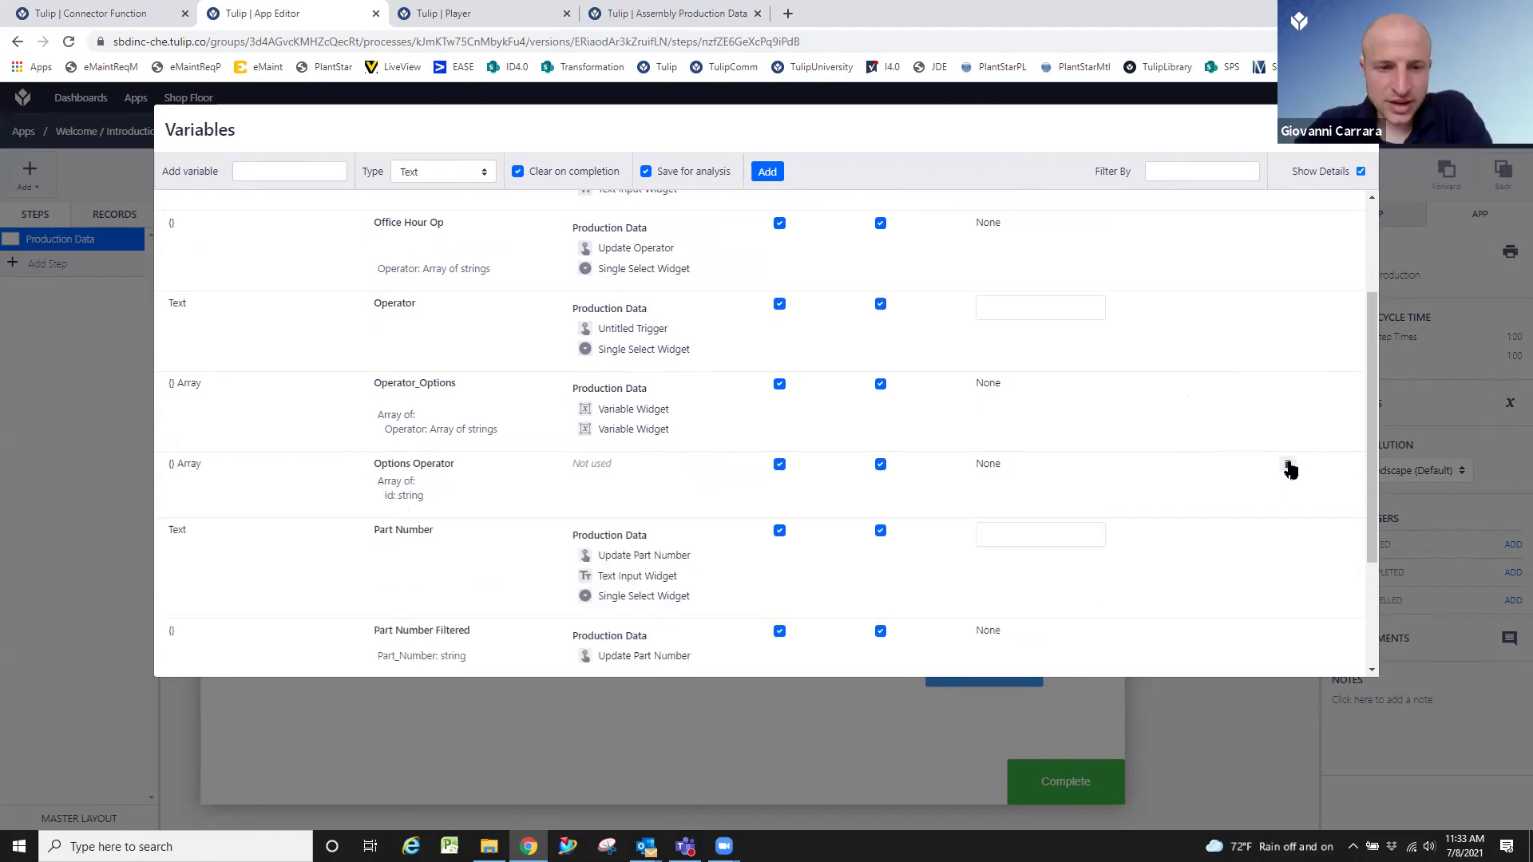
{"action": "left_click", "coordinate": [1288, 466]}
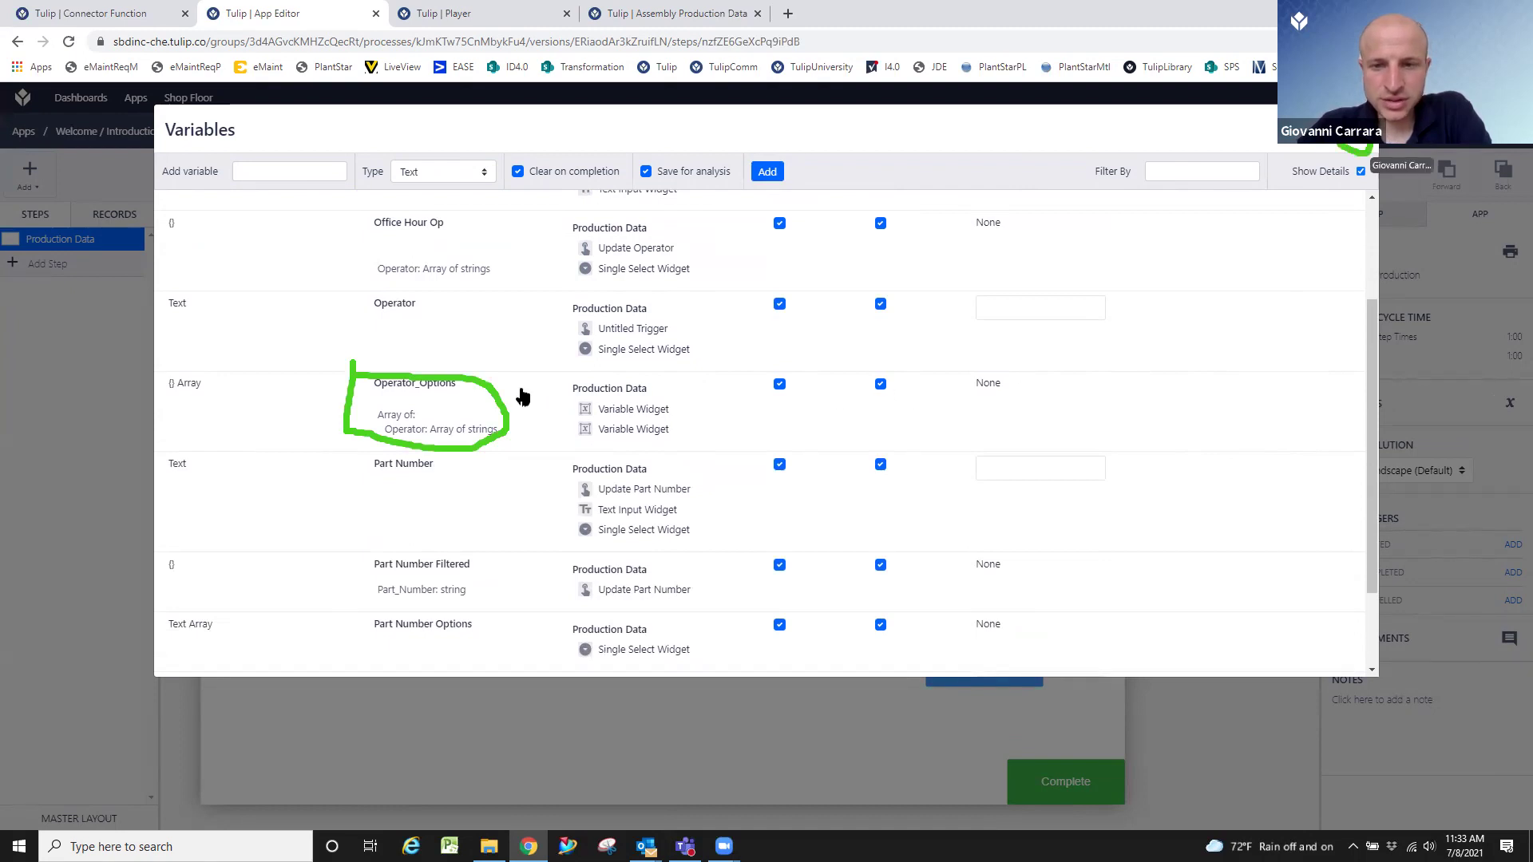
{"action": "left_click", "coordinate": [1326, 124]}
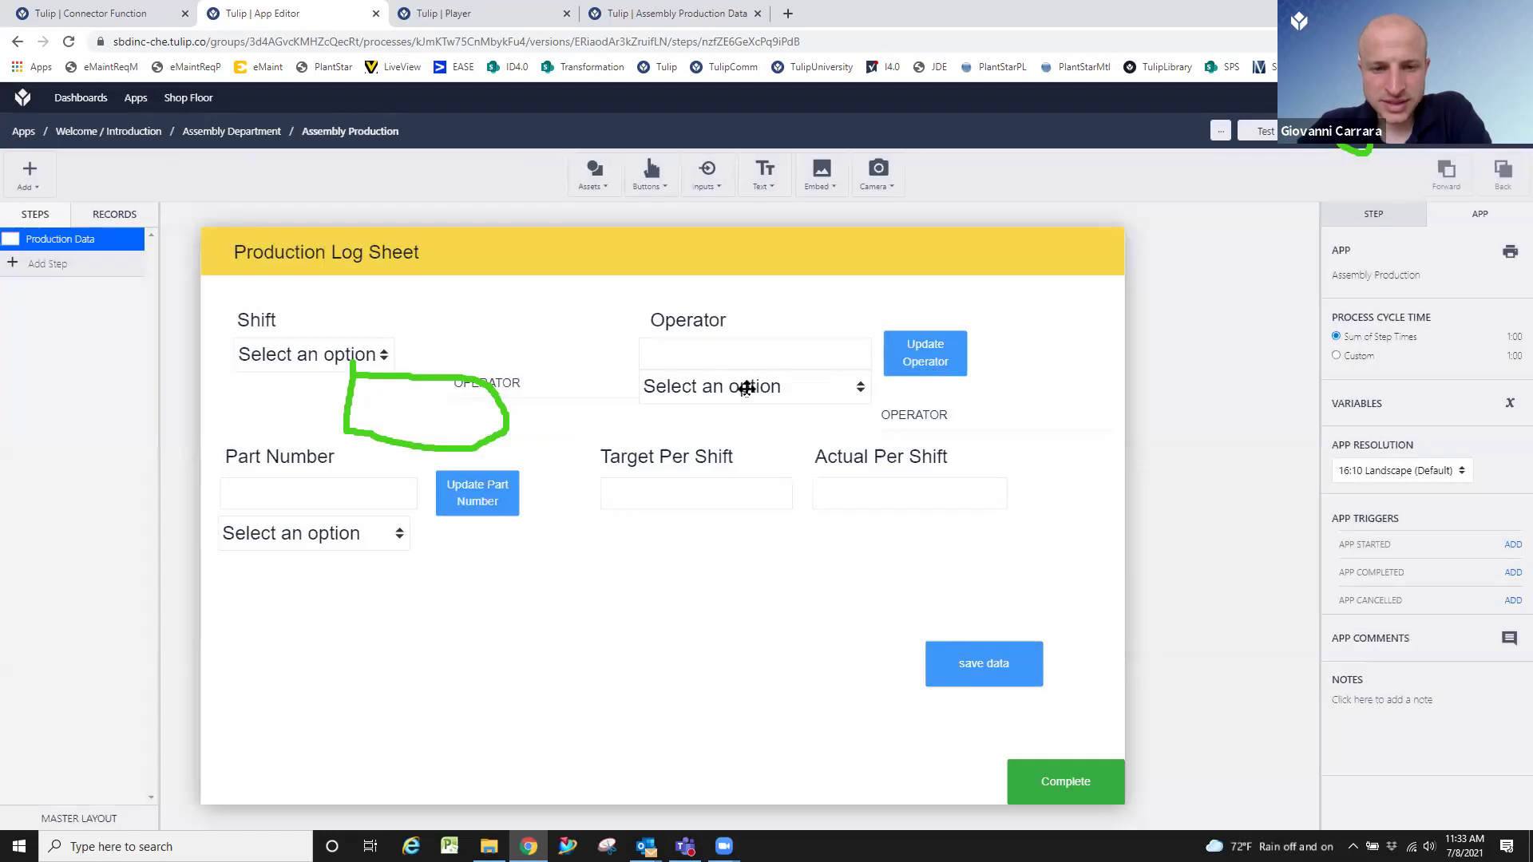
Delete both OPERATOR variable widgets from the step.
{"action": "left_click", "coordinate": [934, 418]}
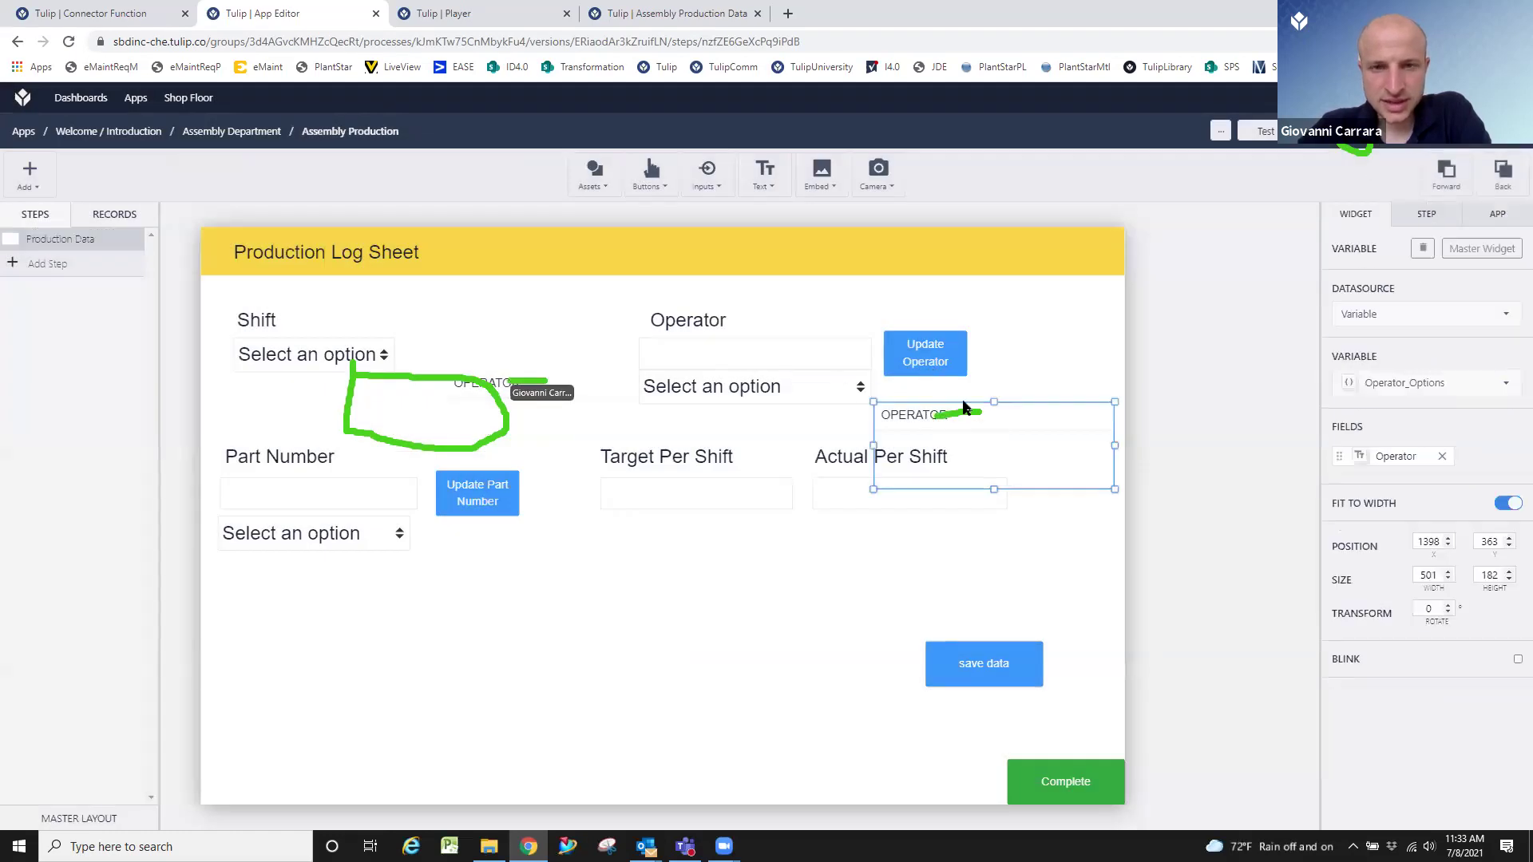
{"action": "key", "text": "Delete"}
{"action": "left_click", "coordinate": [504, 402]}
{"action": "key", "text": "Delete"}
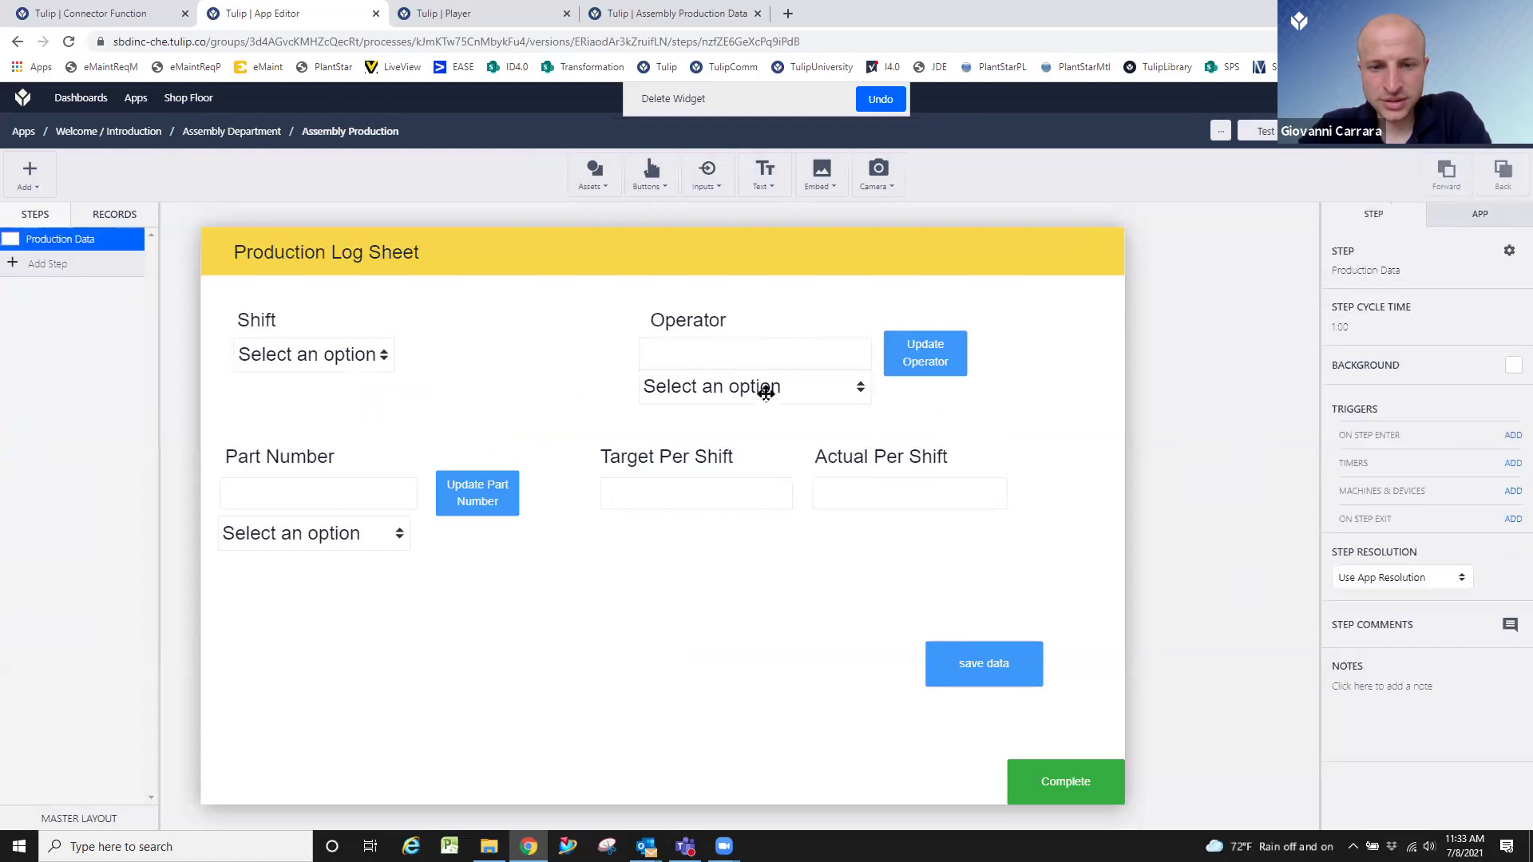
Delete the now-unused Operator_Options variable from the app's Variables list.
{"action": "left_click", "coordinate": [1473, 217]}
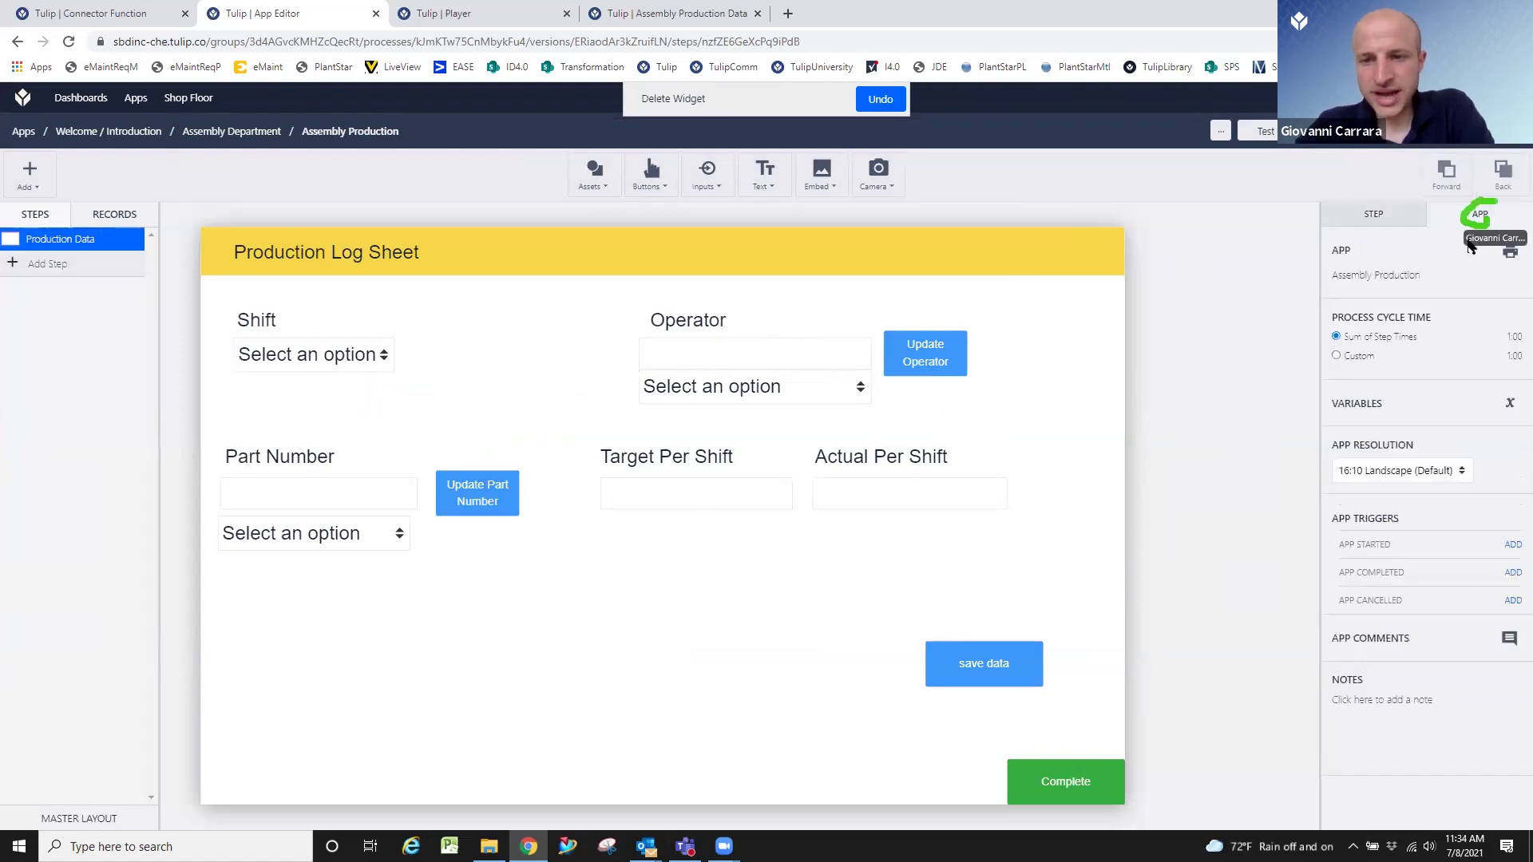
{"action": "left_click", "coordinate": [1506, 415]}
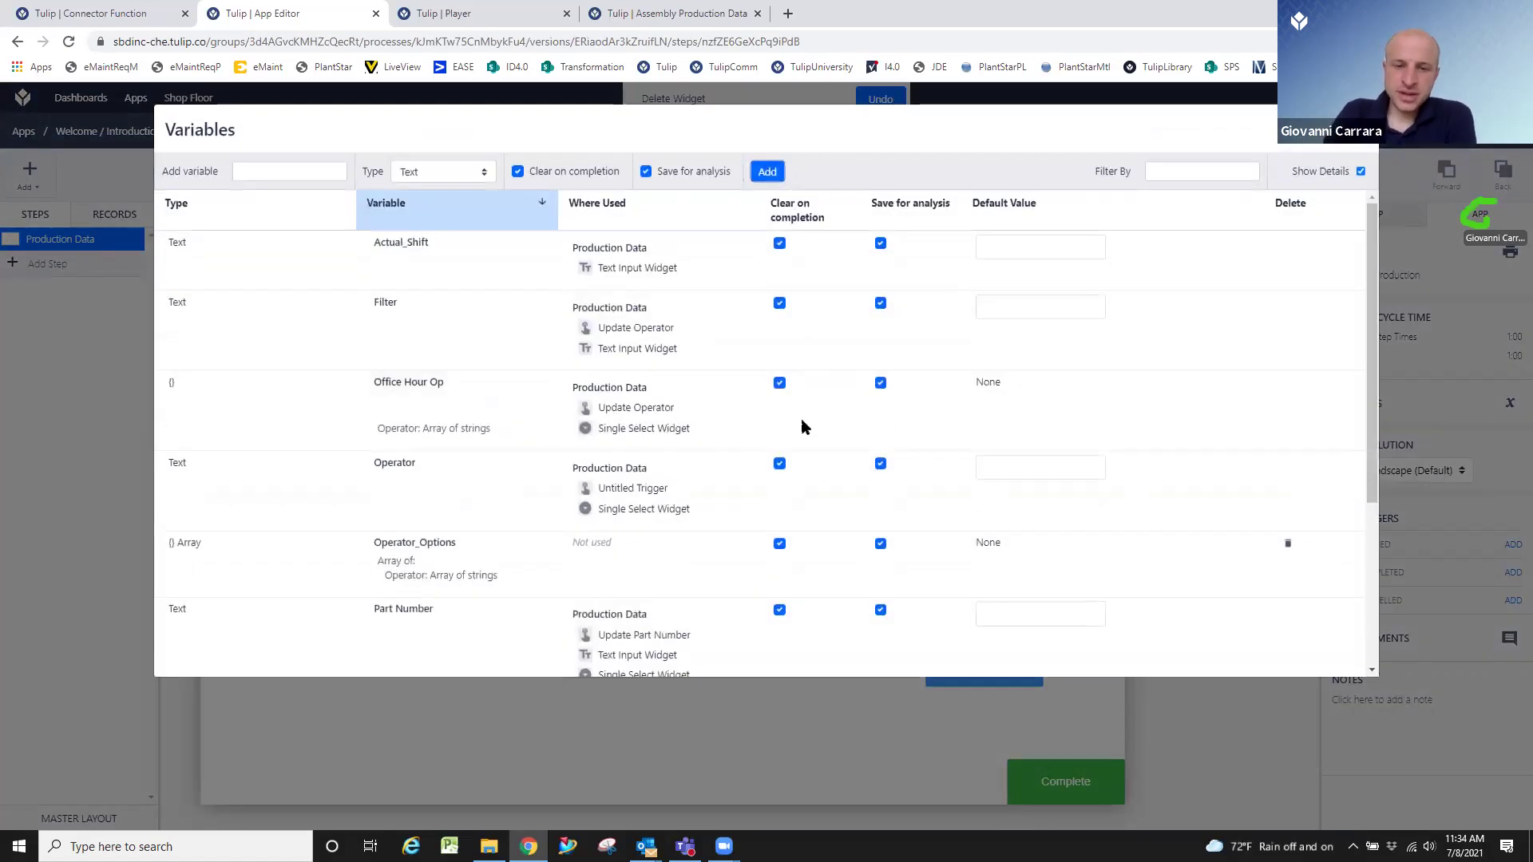
{"action": "left_click", "coordinate": [1288, 543]}
{"action": "scroll", "coordinate": [1252, 490], "scroll_direction": "down", "scroll_amount": 4}
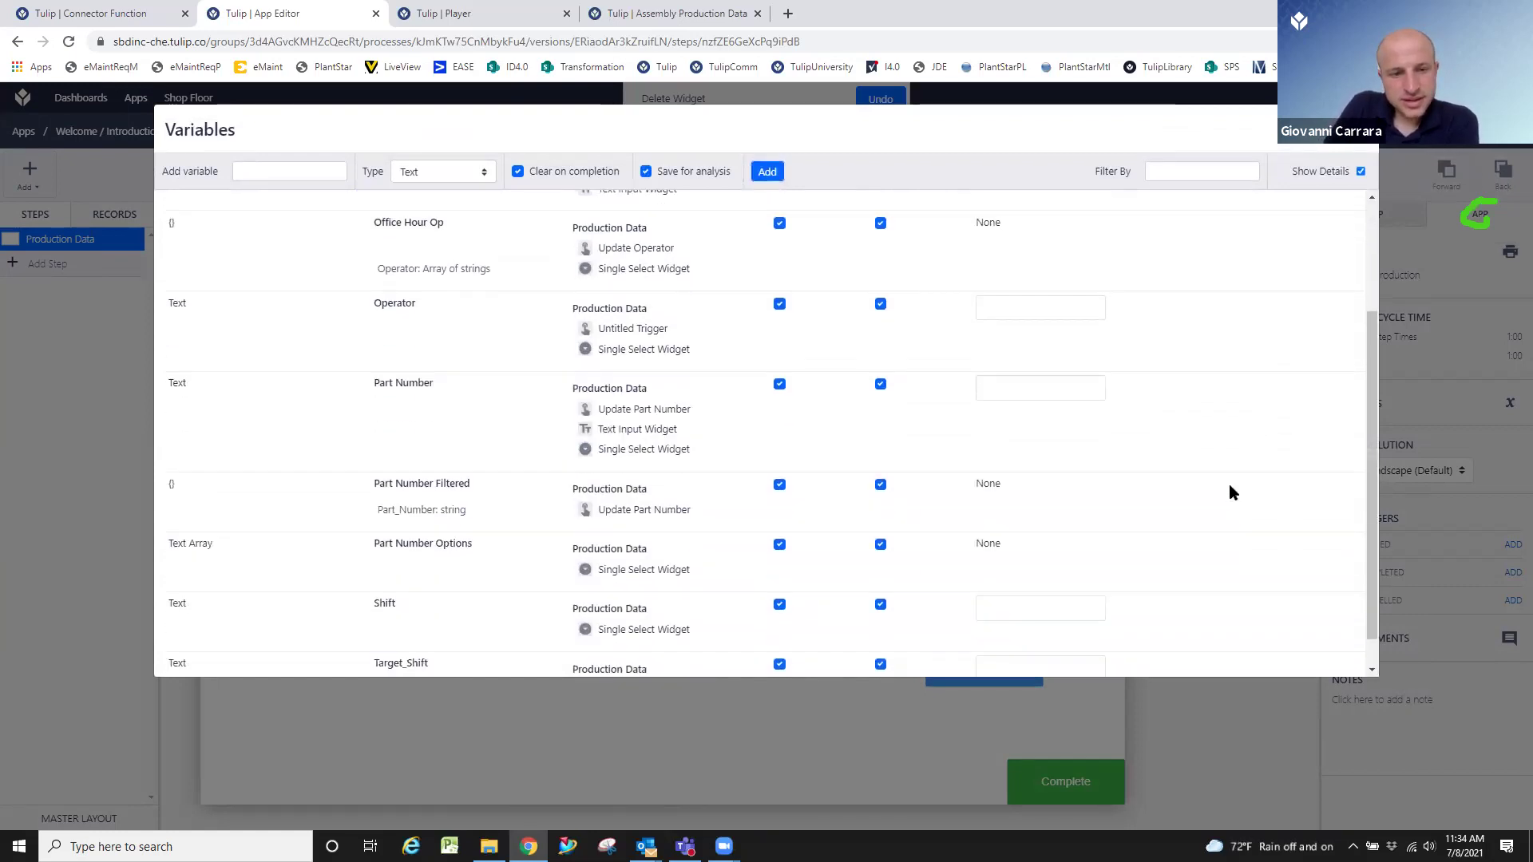
{"action": "scroll", "coordinate": [1210, 461], "scroll_direction": "up", "scroll_amount": 3}
{"action": "scroll", "coordinate": [1210, 461], "scroll_direction": "up", "scroll_amount": 1}
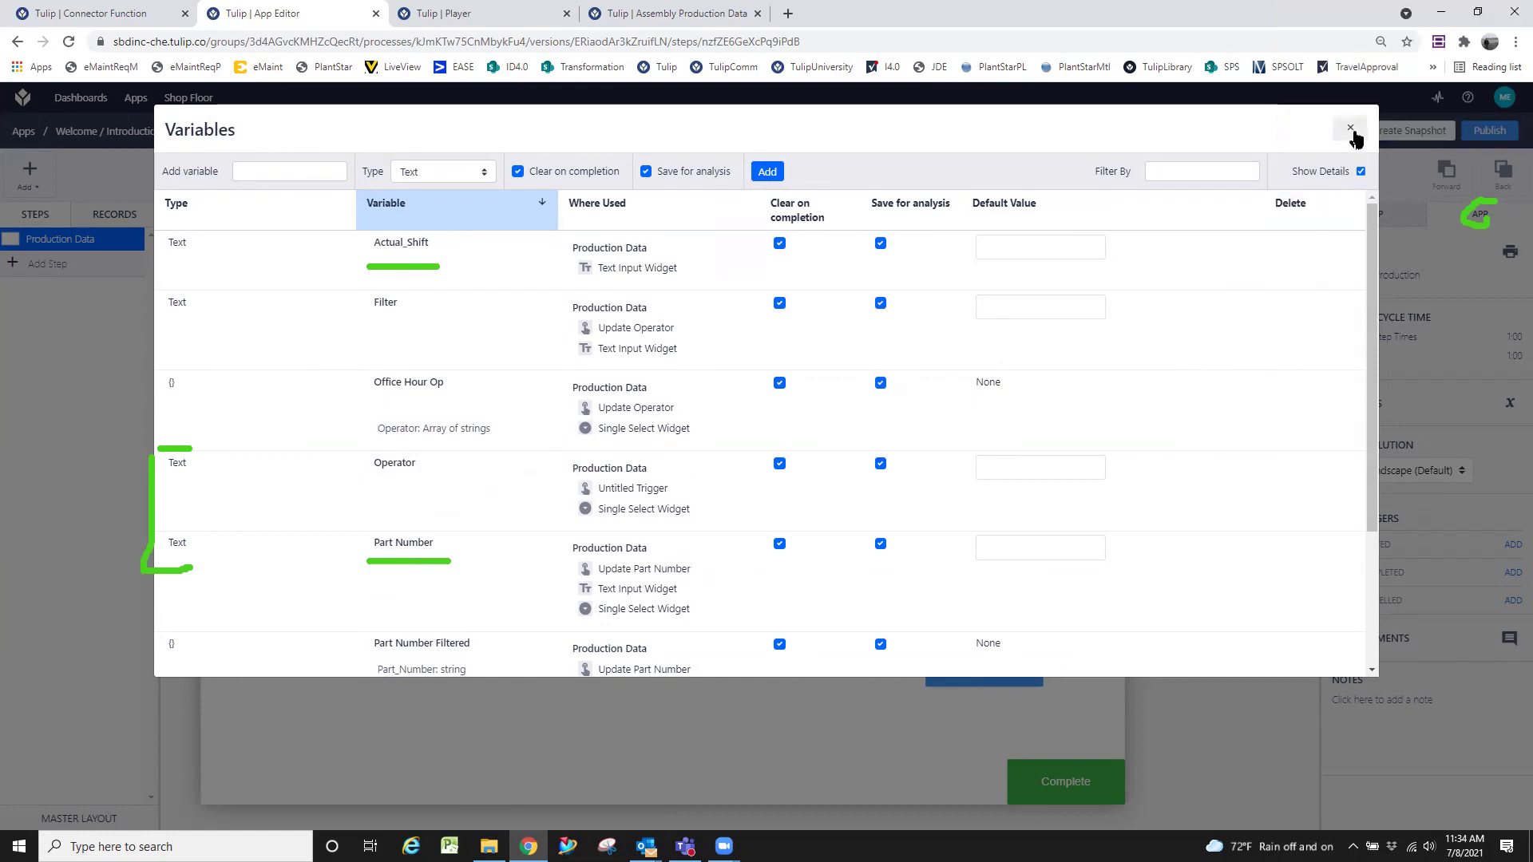
{"action": "left_click", "coordinate": [1350, 130]}
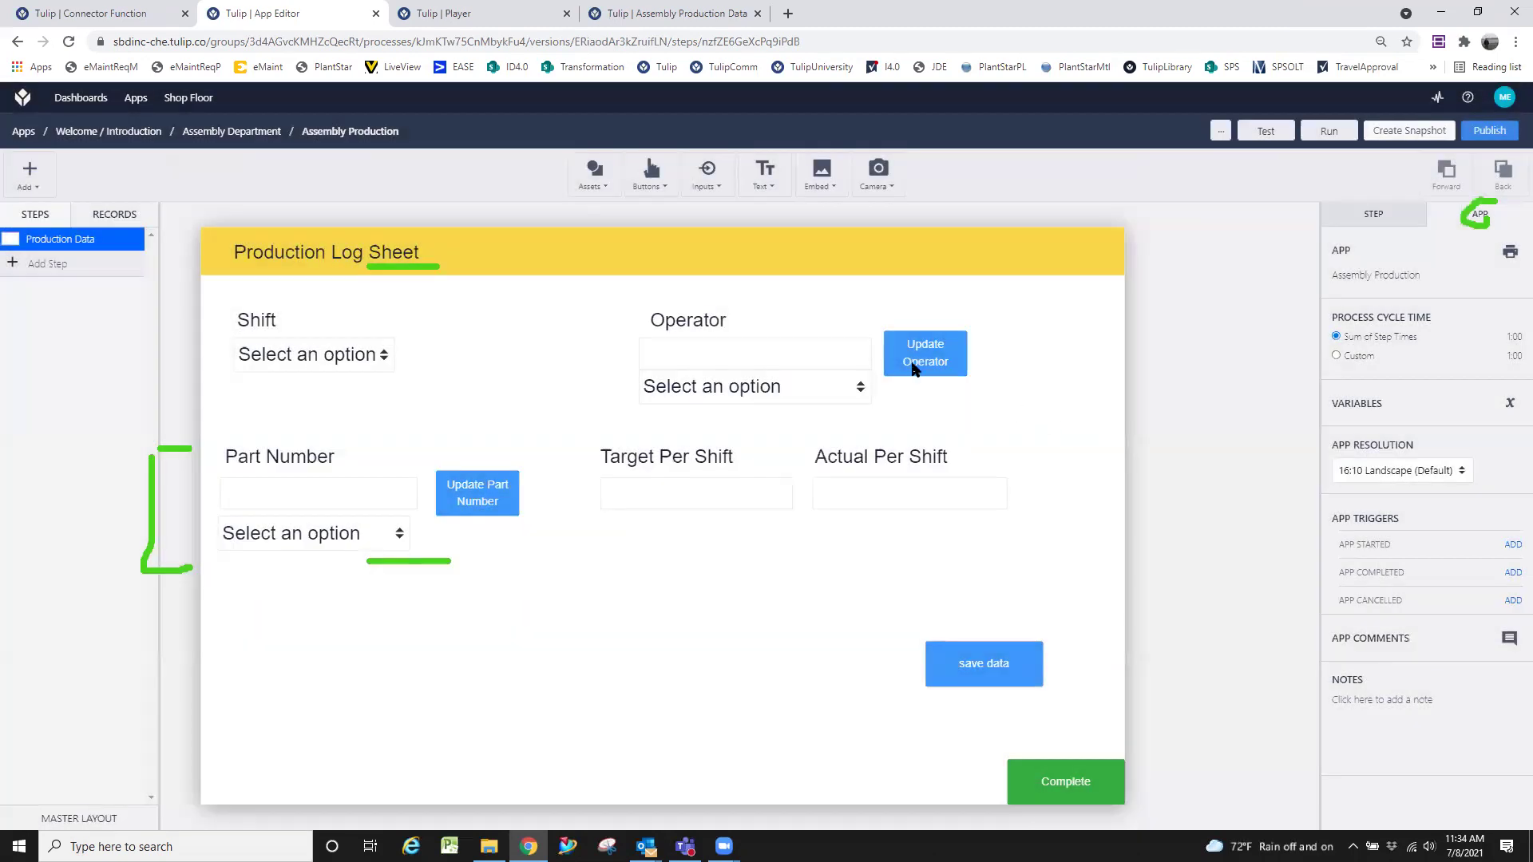
{"action": "left_click", "coordinate": [915, 351]}
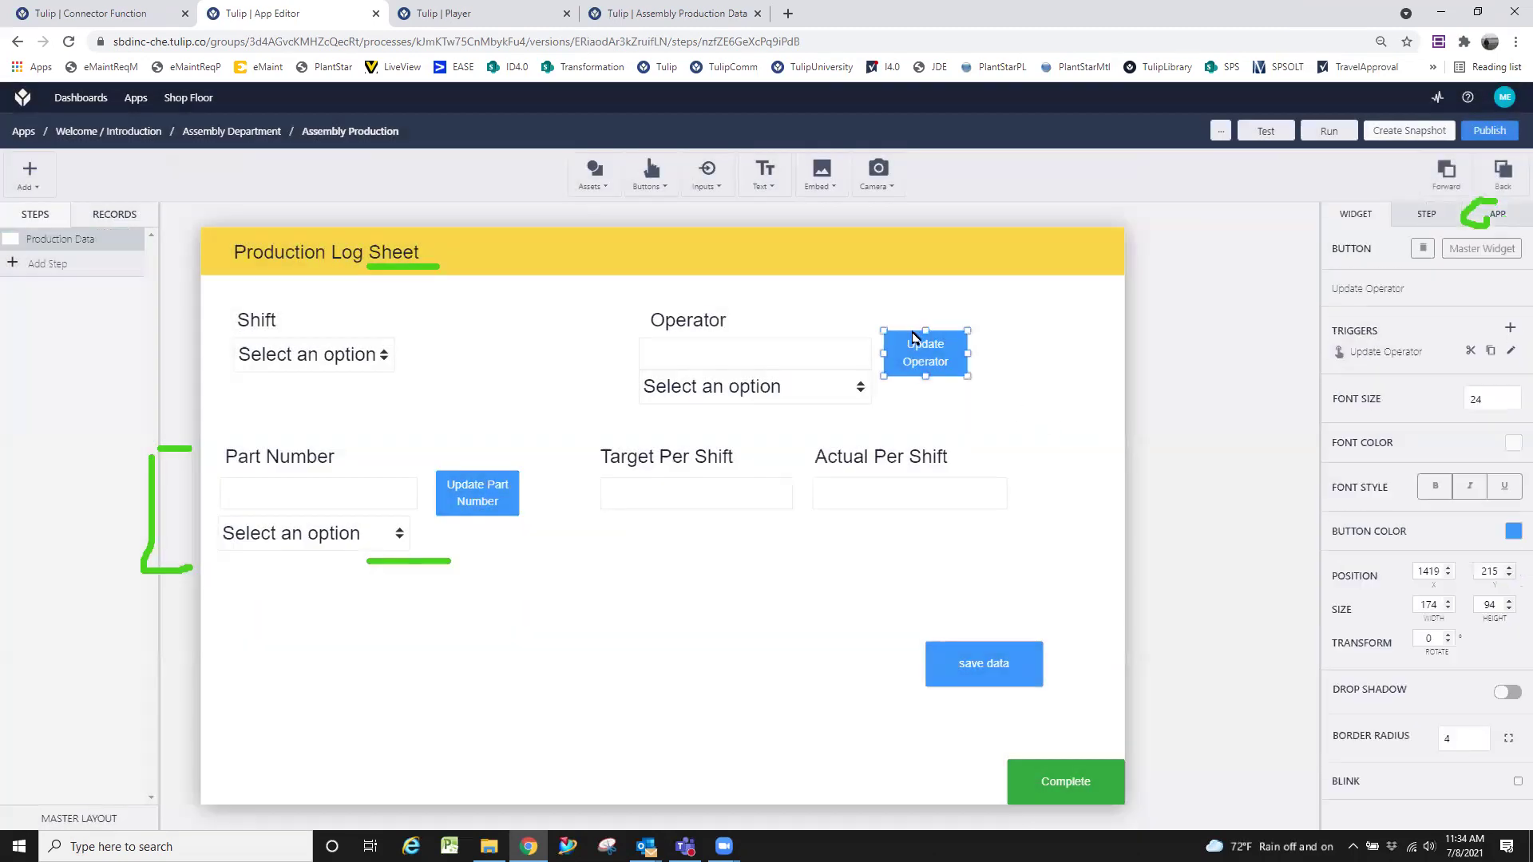
{"action": "left_click", "coordinate": [1512, 355]}
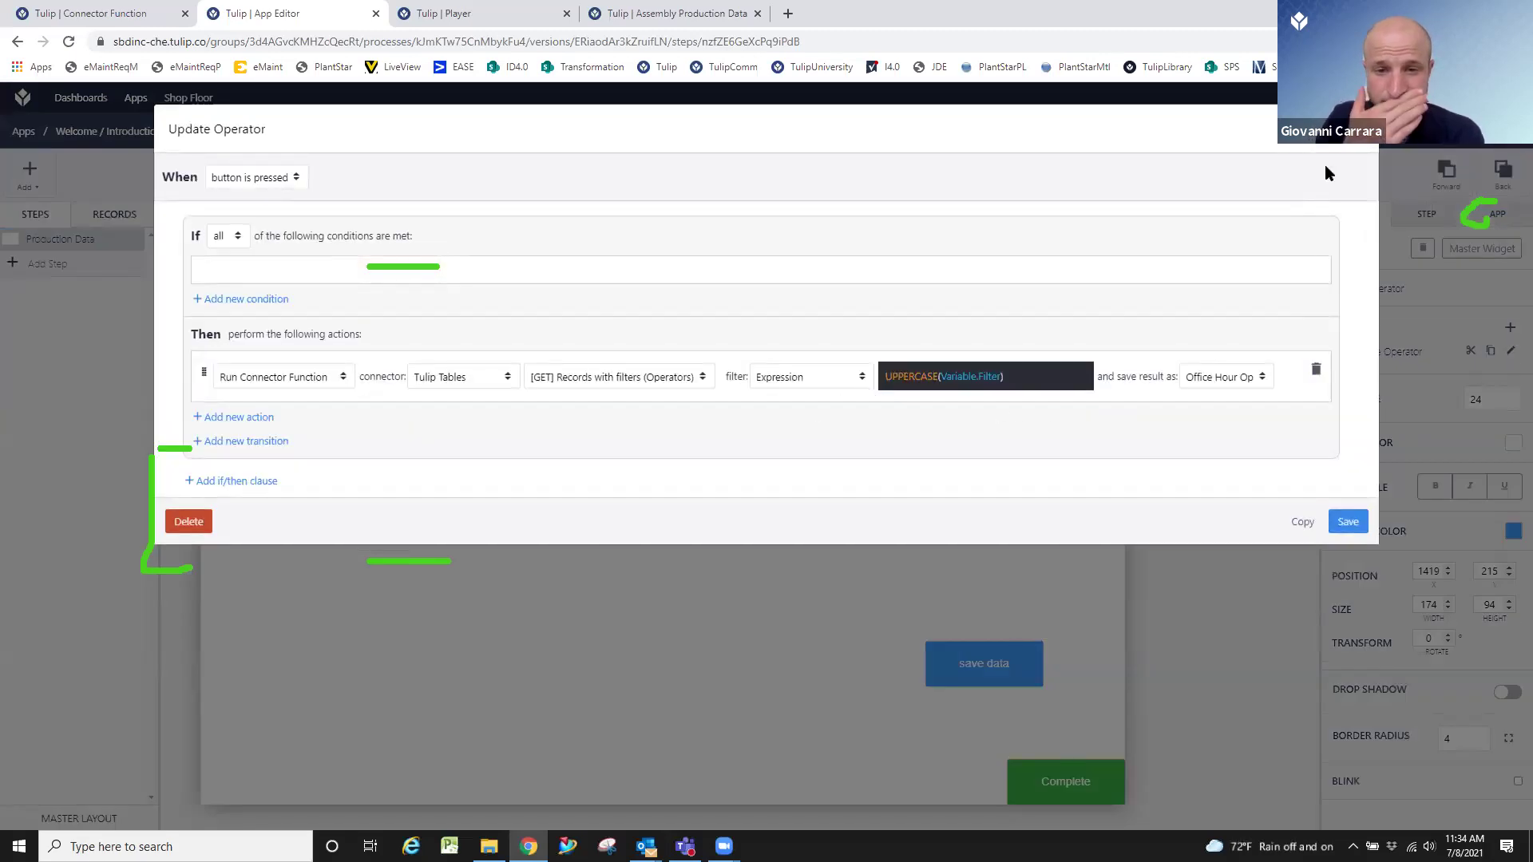
{"action": "left_click", "coordinate": [1356, 129]}
{"action": "left_click", "coordinate": [1033, 441]}
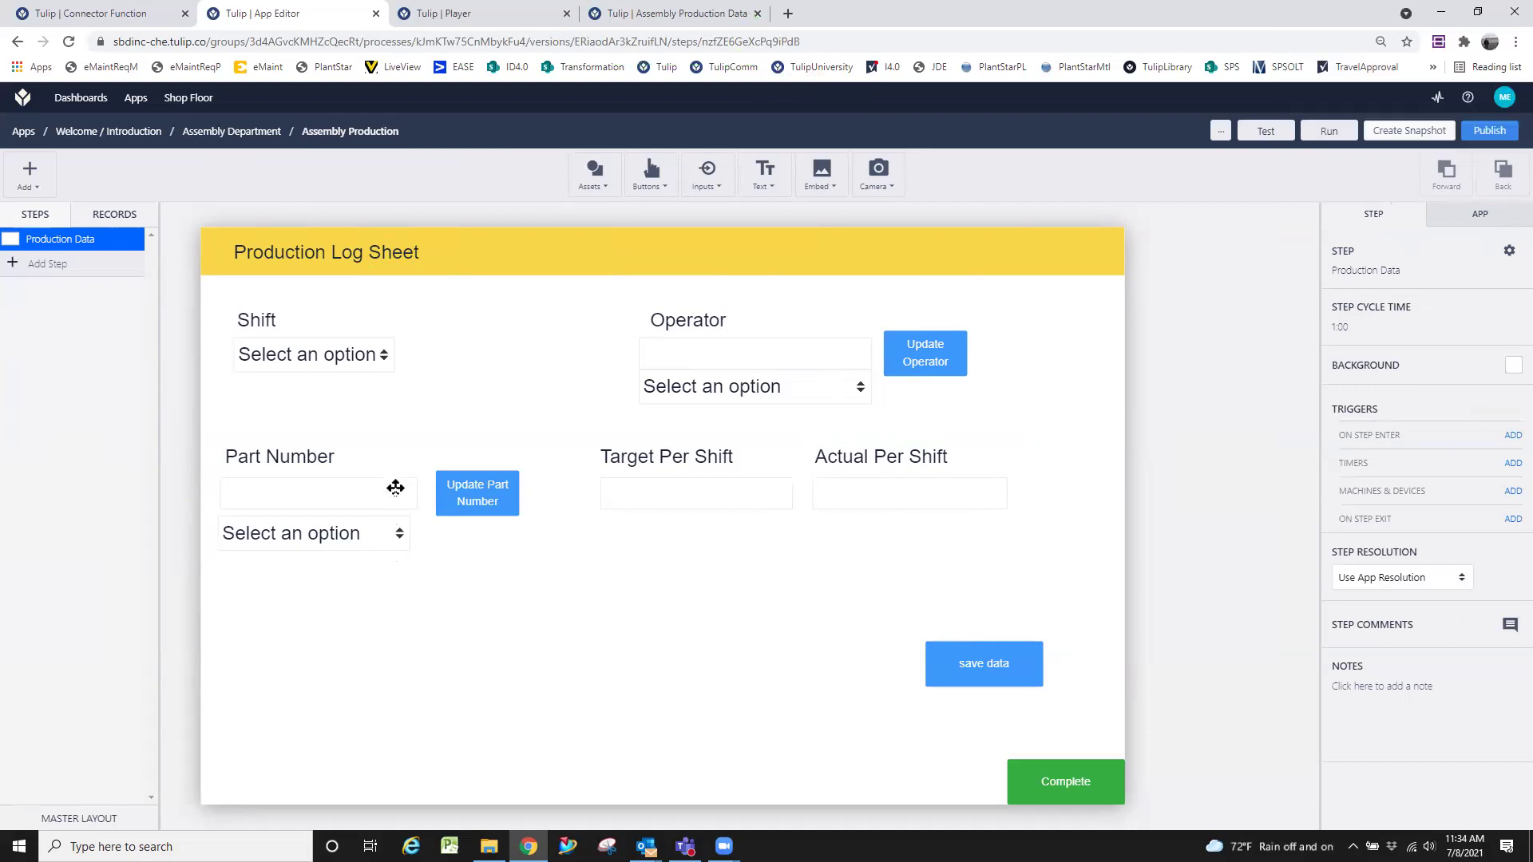
Leave the Assembly Production Data table for the tables list and start a new table.
{"action": "left_click", "coordinate": [617, 11]}
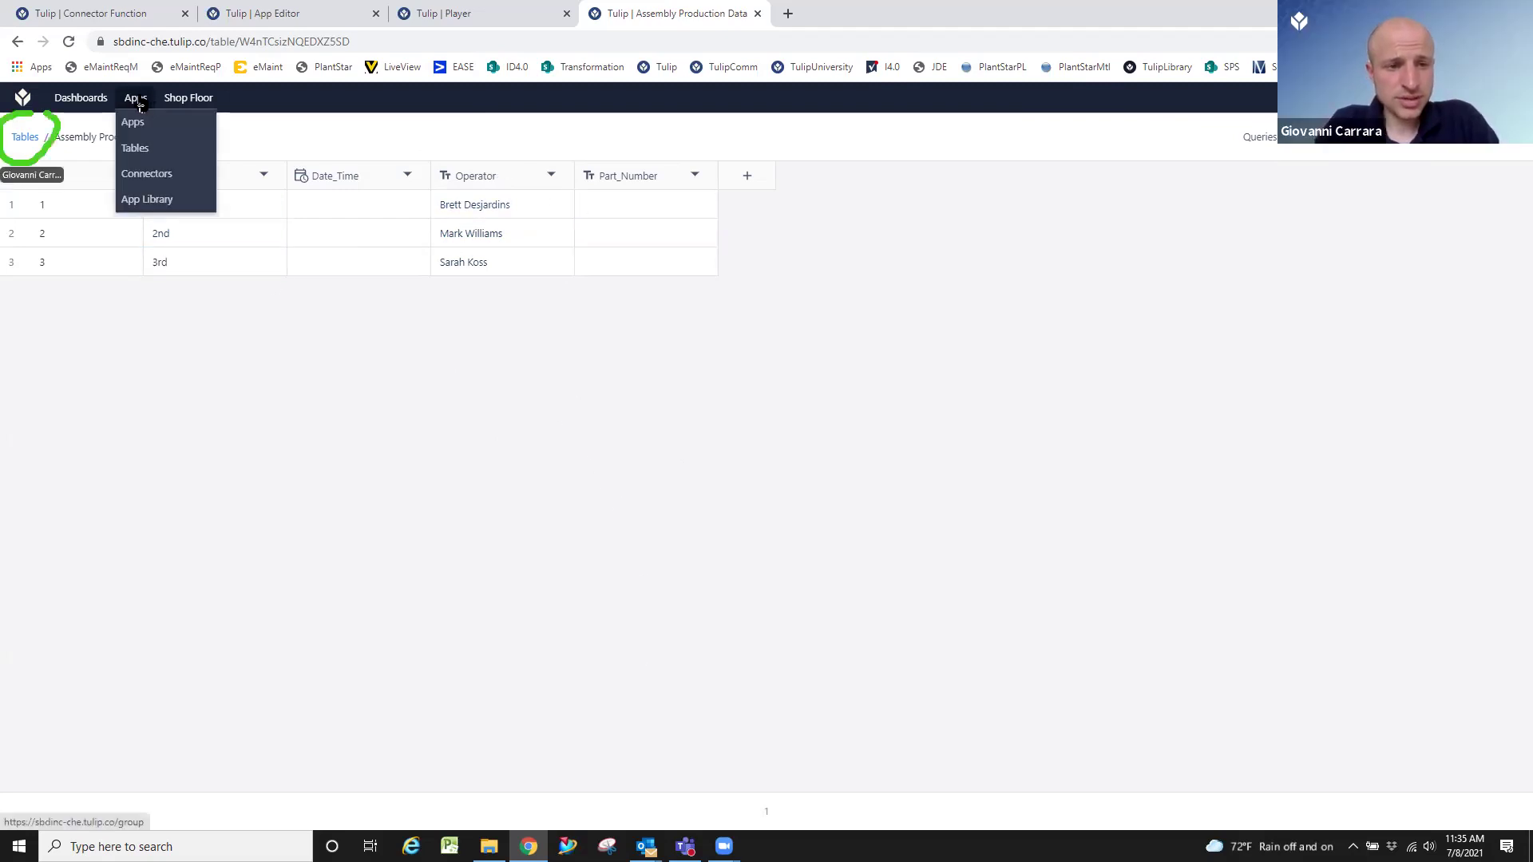
{"action": "left_click", "coordinate": [27, 138]}
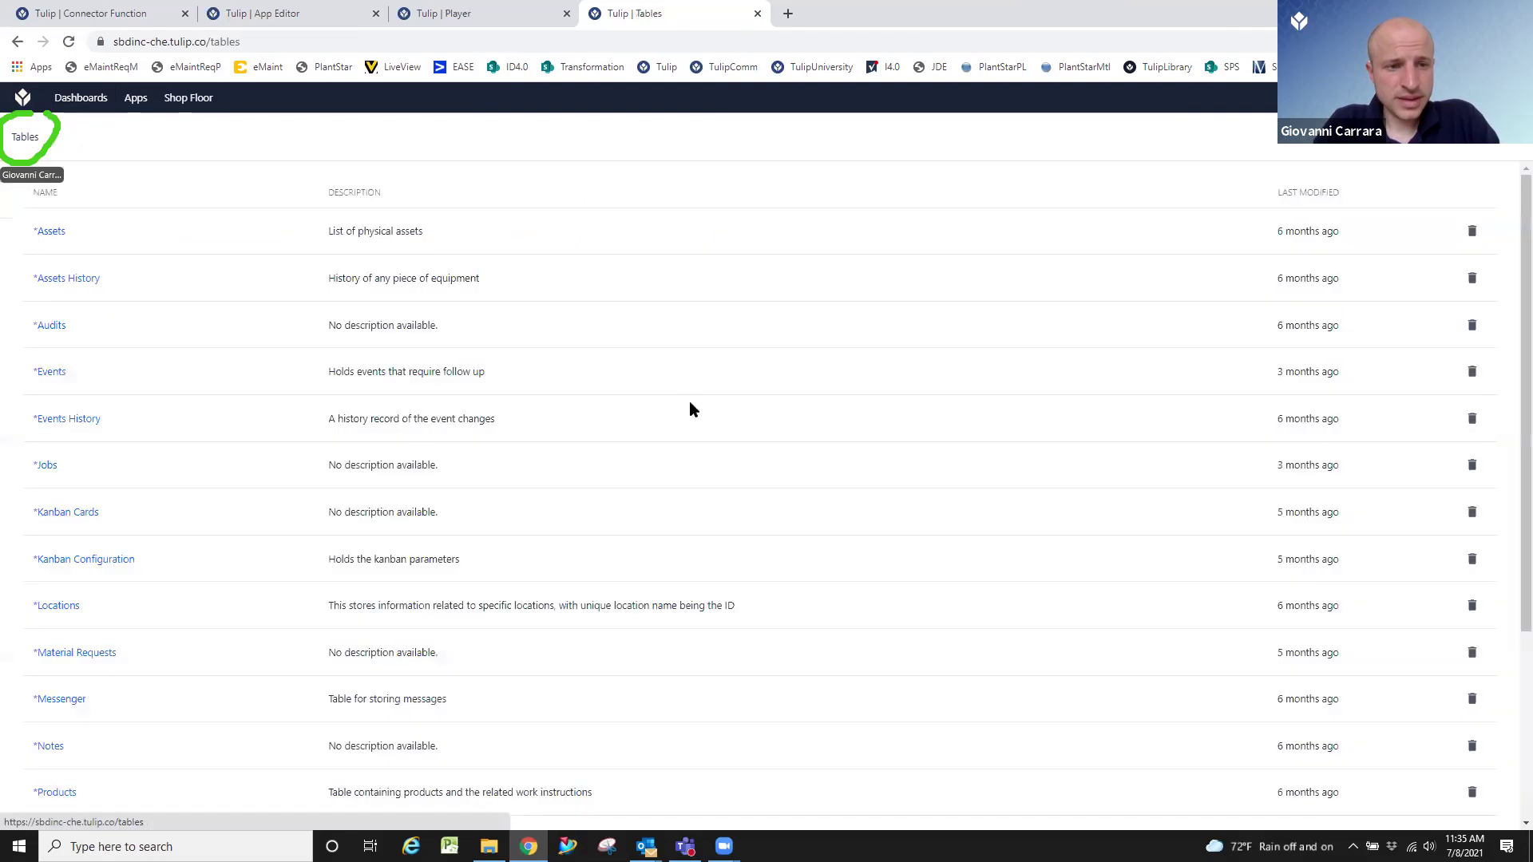
{"action": "left_click", "coordinate": [1484, 136]}
Create a new table named 'Operators' and open it.
{"action": "left_click", "coordinate": [598, 428]}
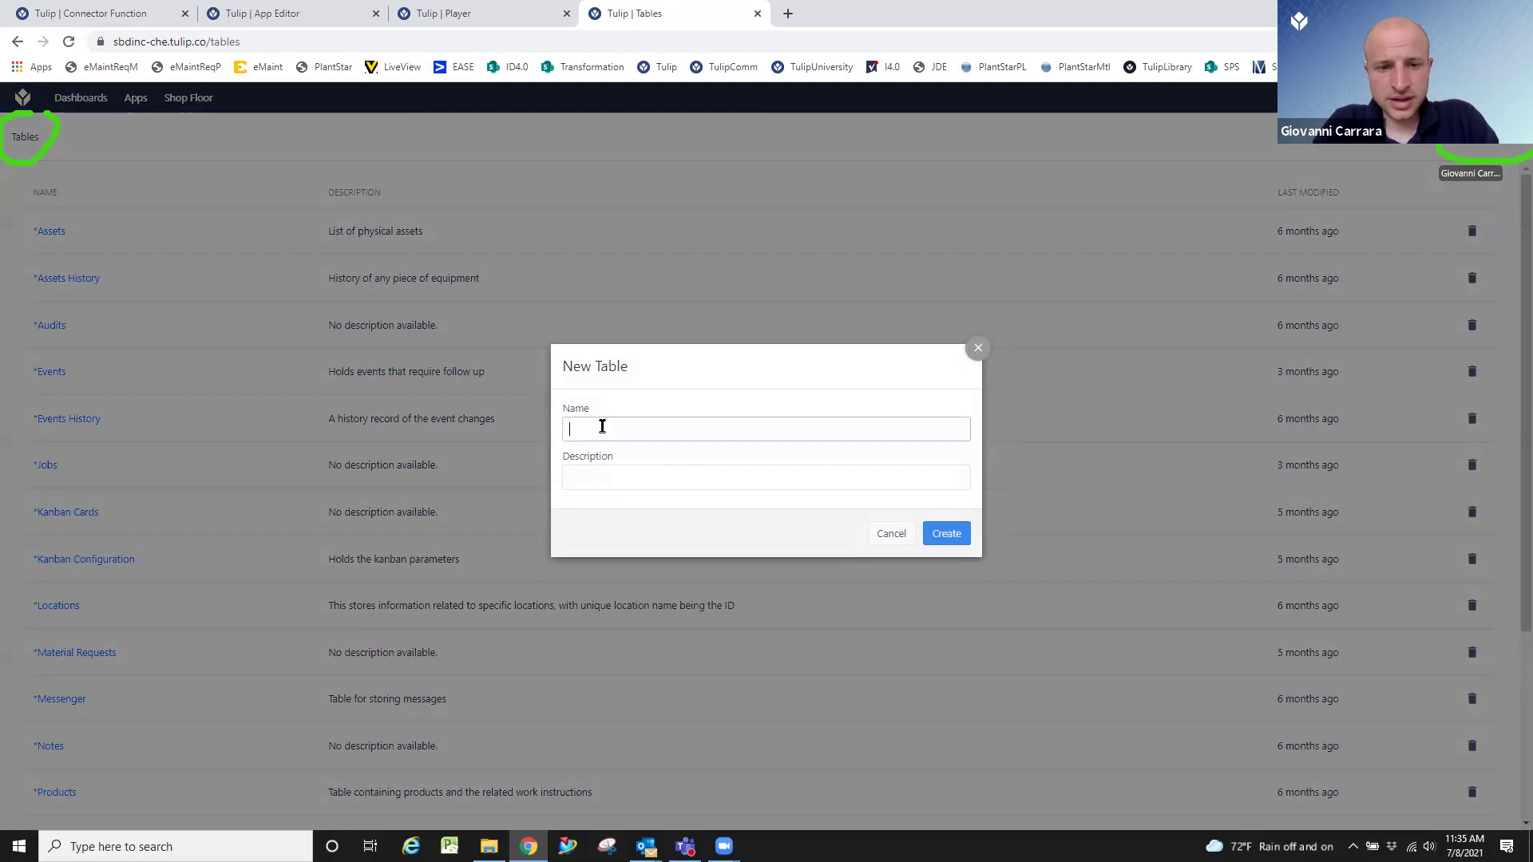
{"action": "type", "text": "Operators"}
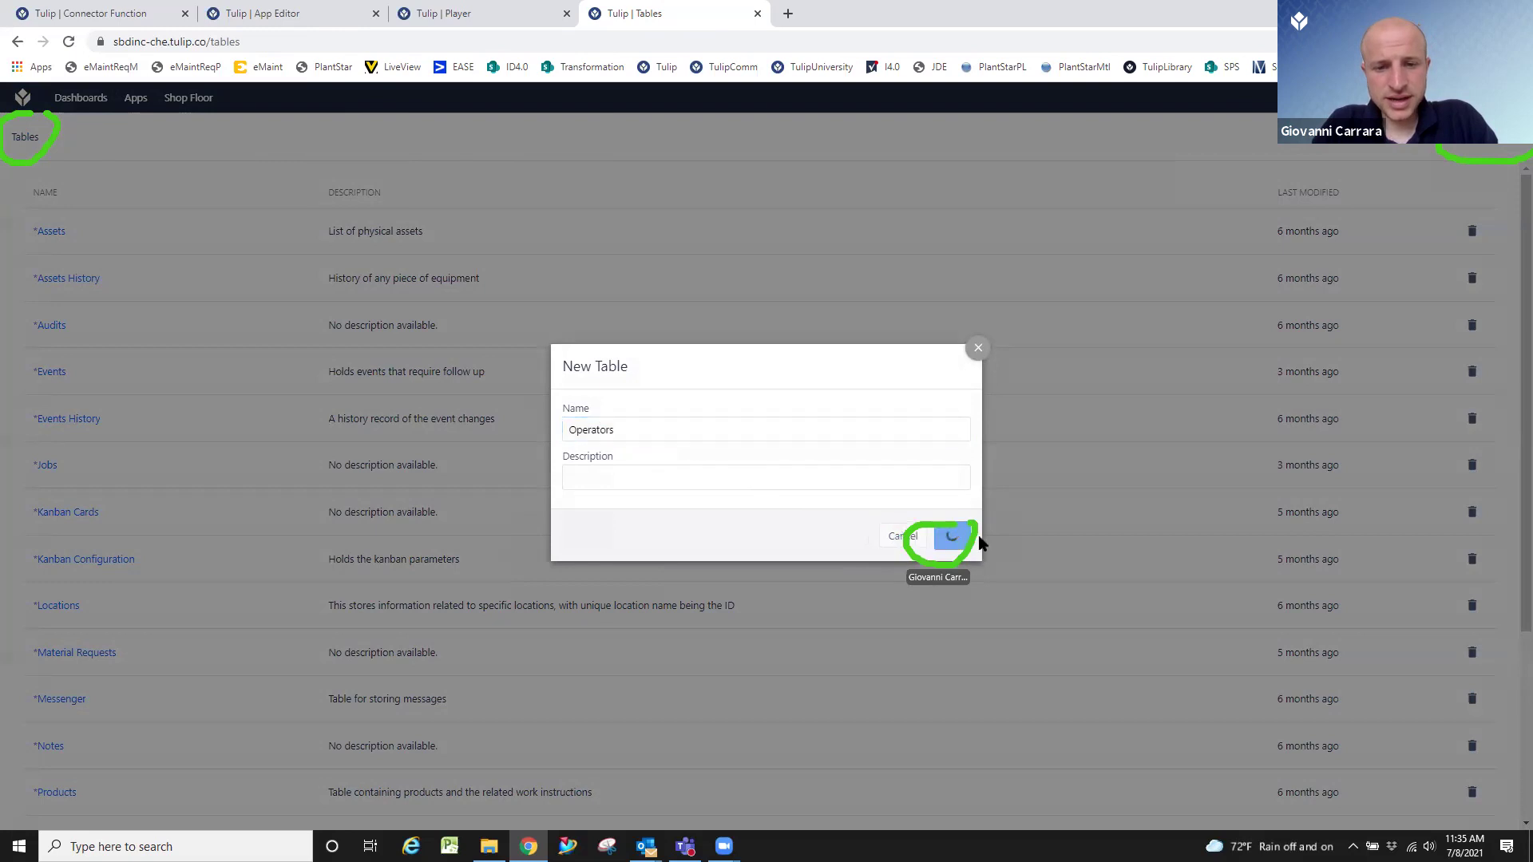
{"action": "left_click", "coordinate": [956, 541]}
{"action": "scroll", "coordinate": [546, 519], "scroll_direction": "down", "scroll_amount": 4}
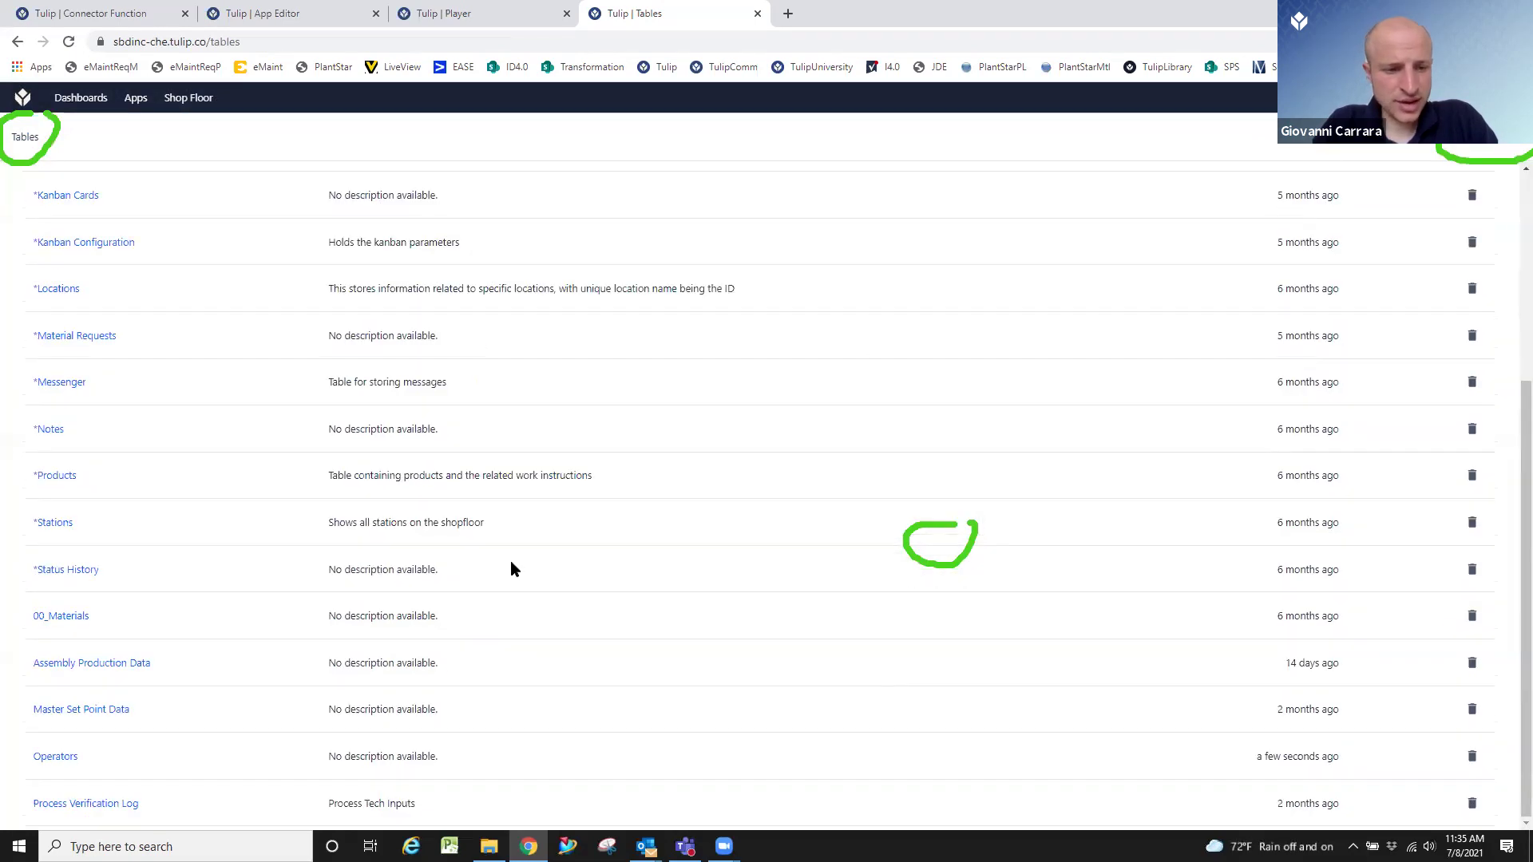
{"action": "left_click", "coordinate": [65, 757]}
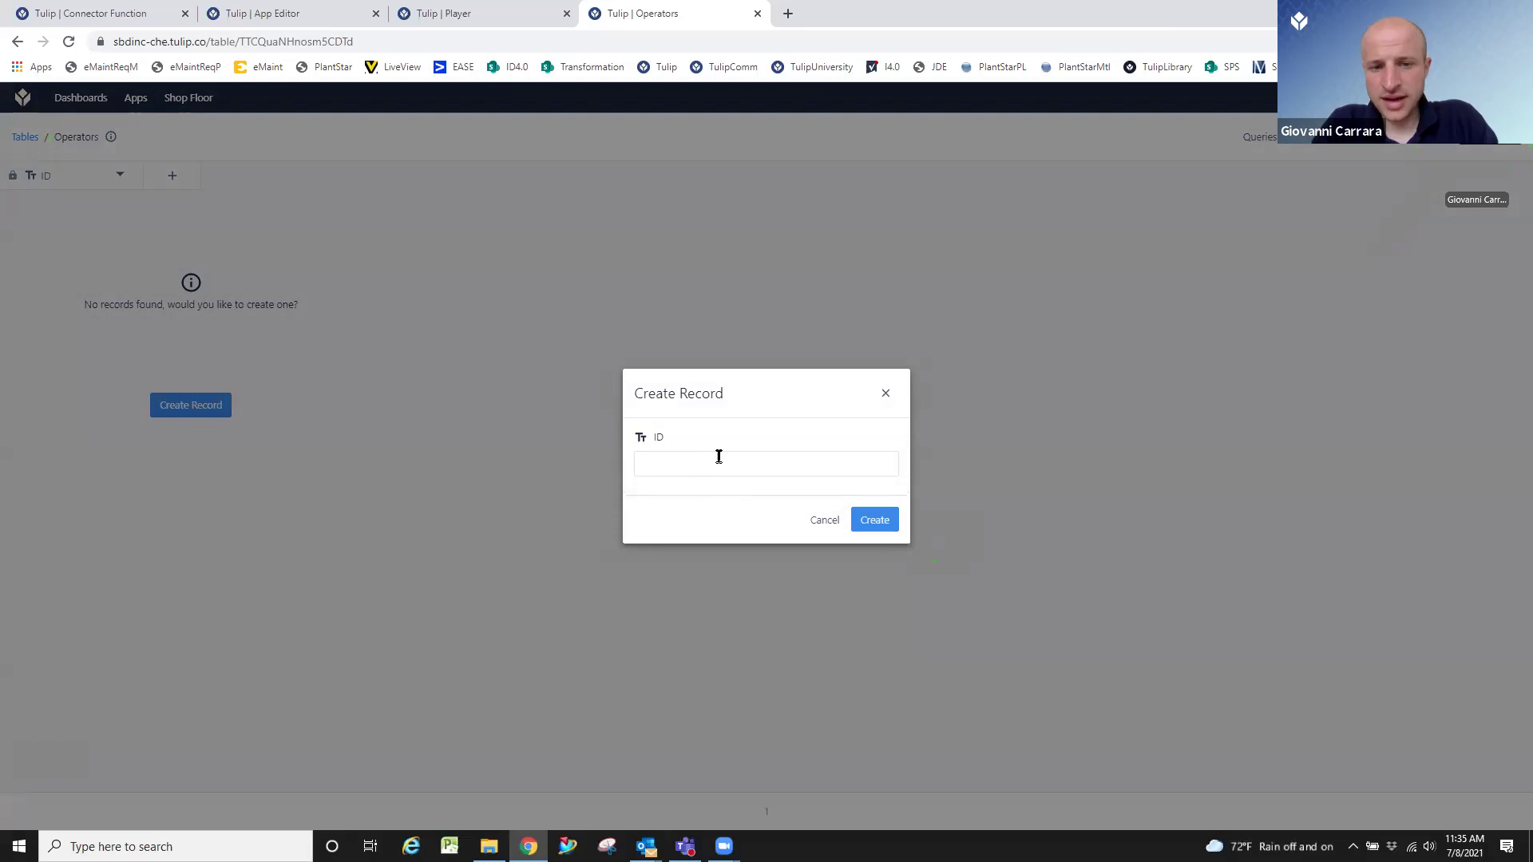
Add two operator records, each identified by the operator's full name.
{"action": "left_click", "coordinate": [782, 468]}
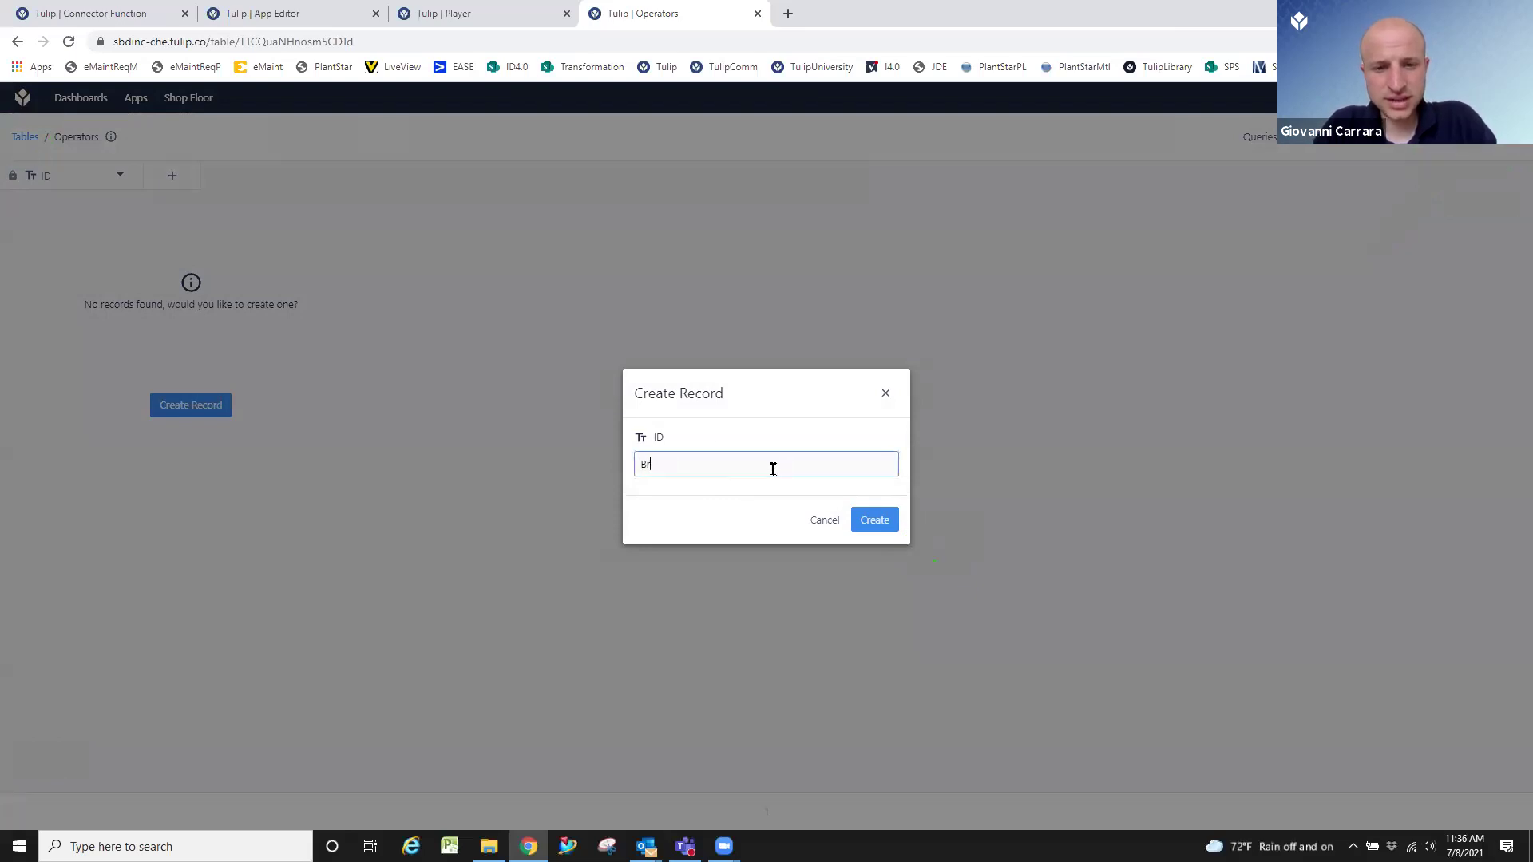
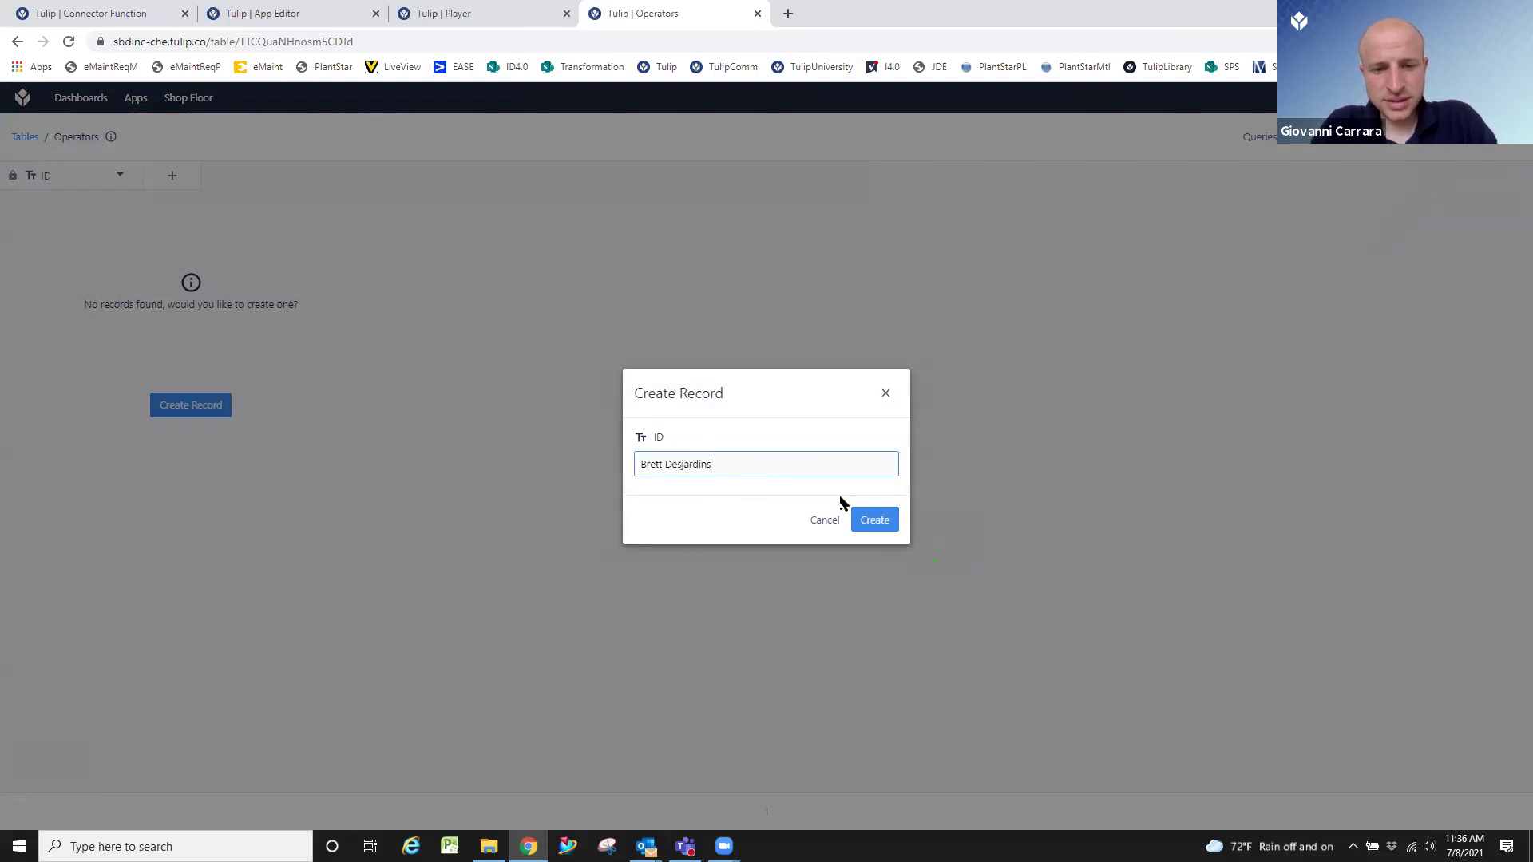
{"action": "left_click", "coordinate": [873, 519]}
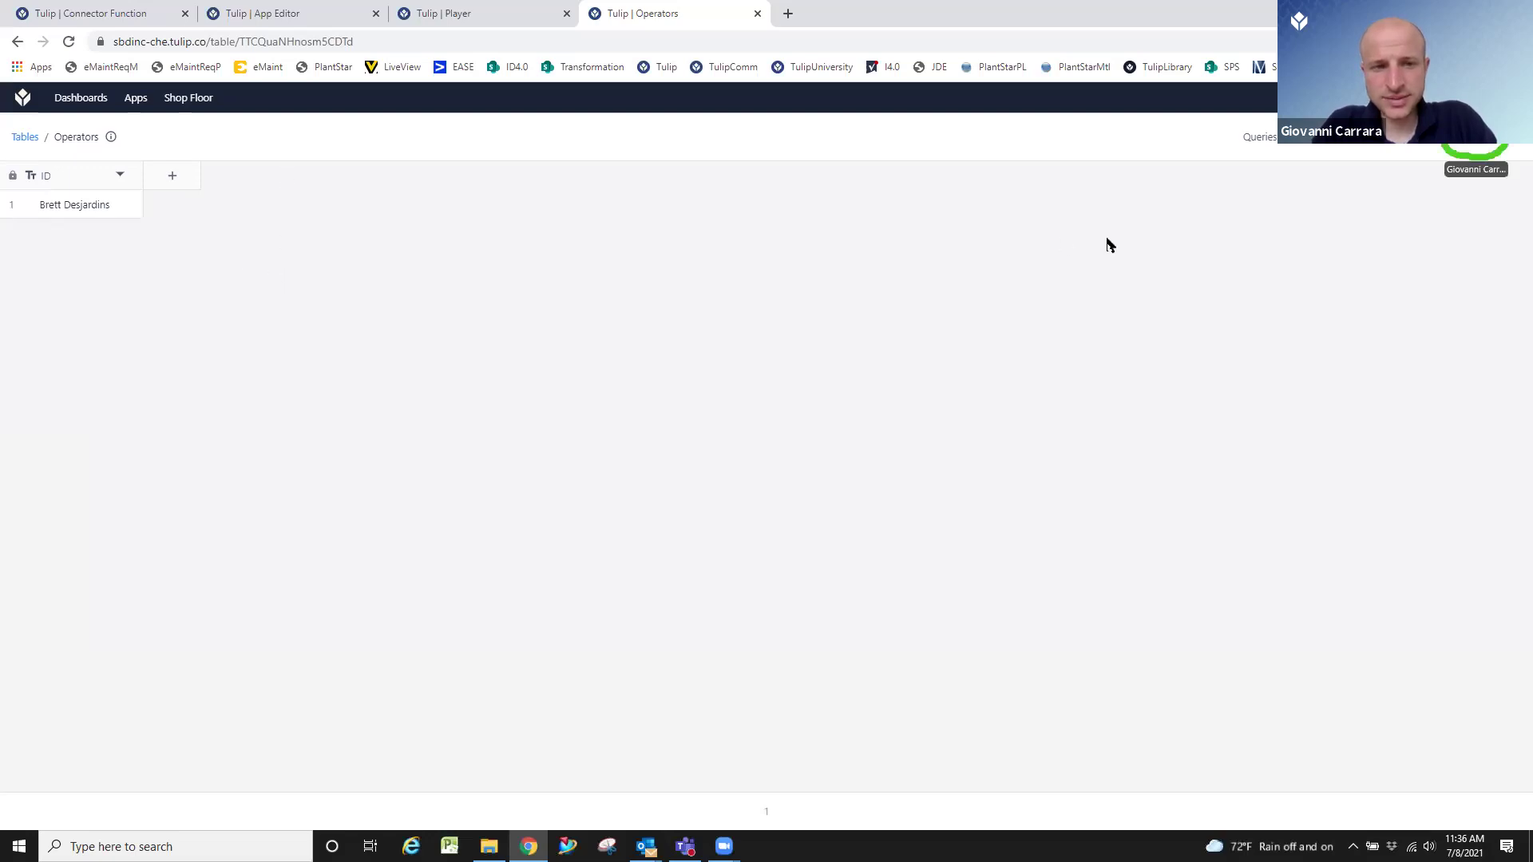
{"action": "left_click", "coordinate": [1490, 140]}
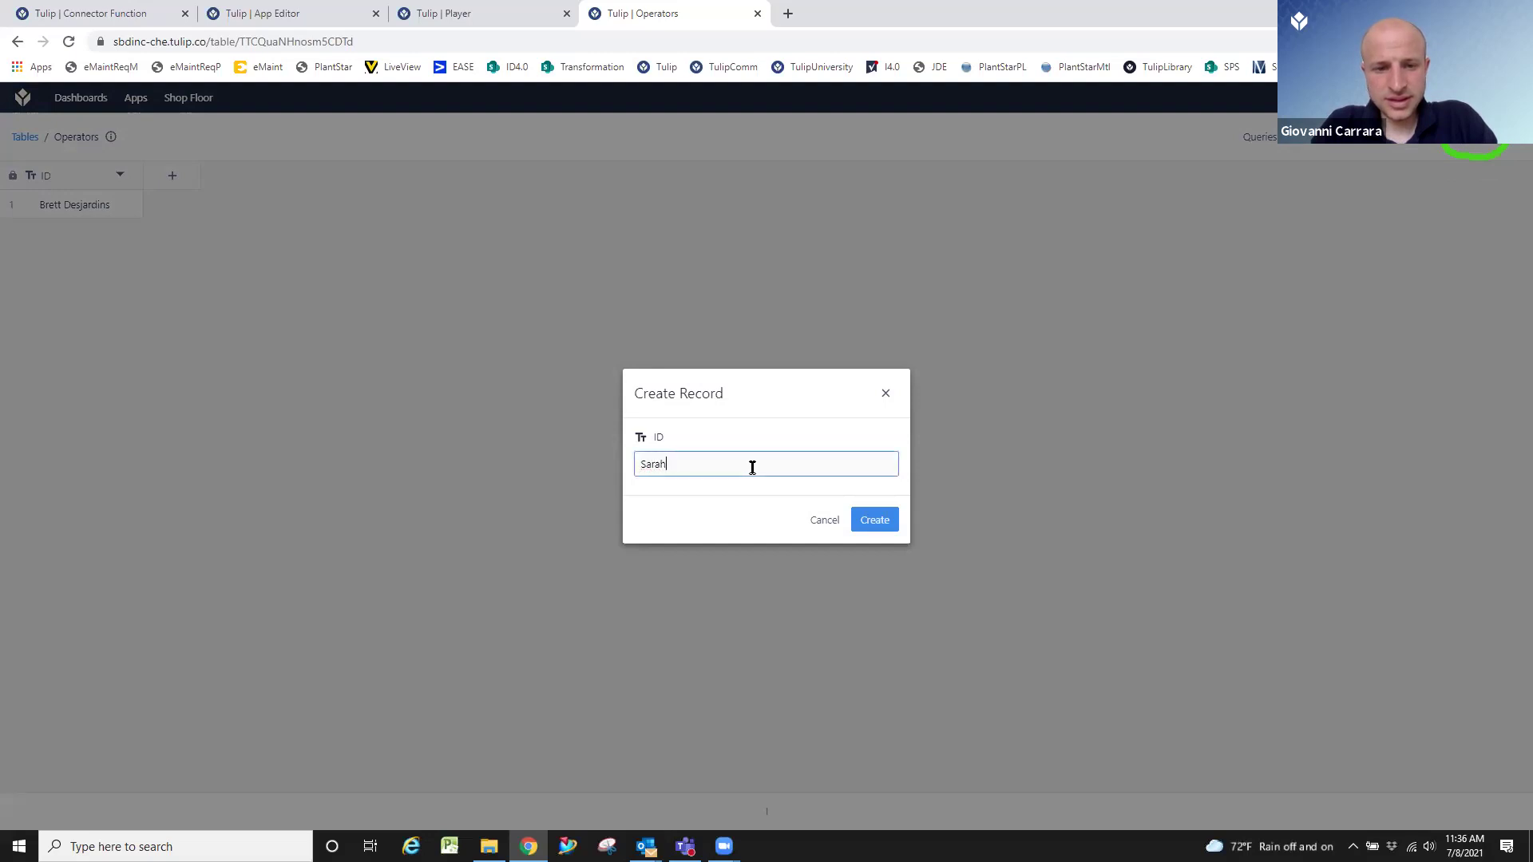
{"action": "key", "text": "Return"}
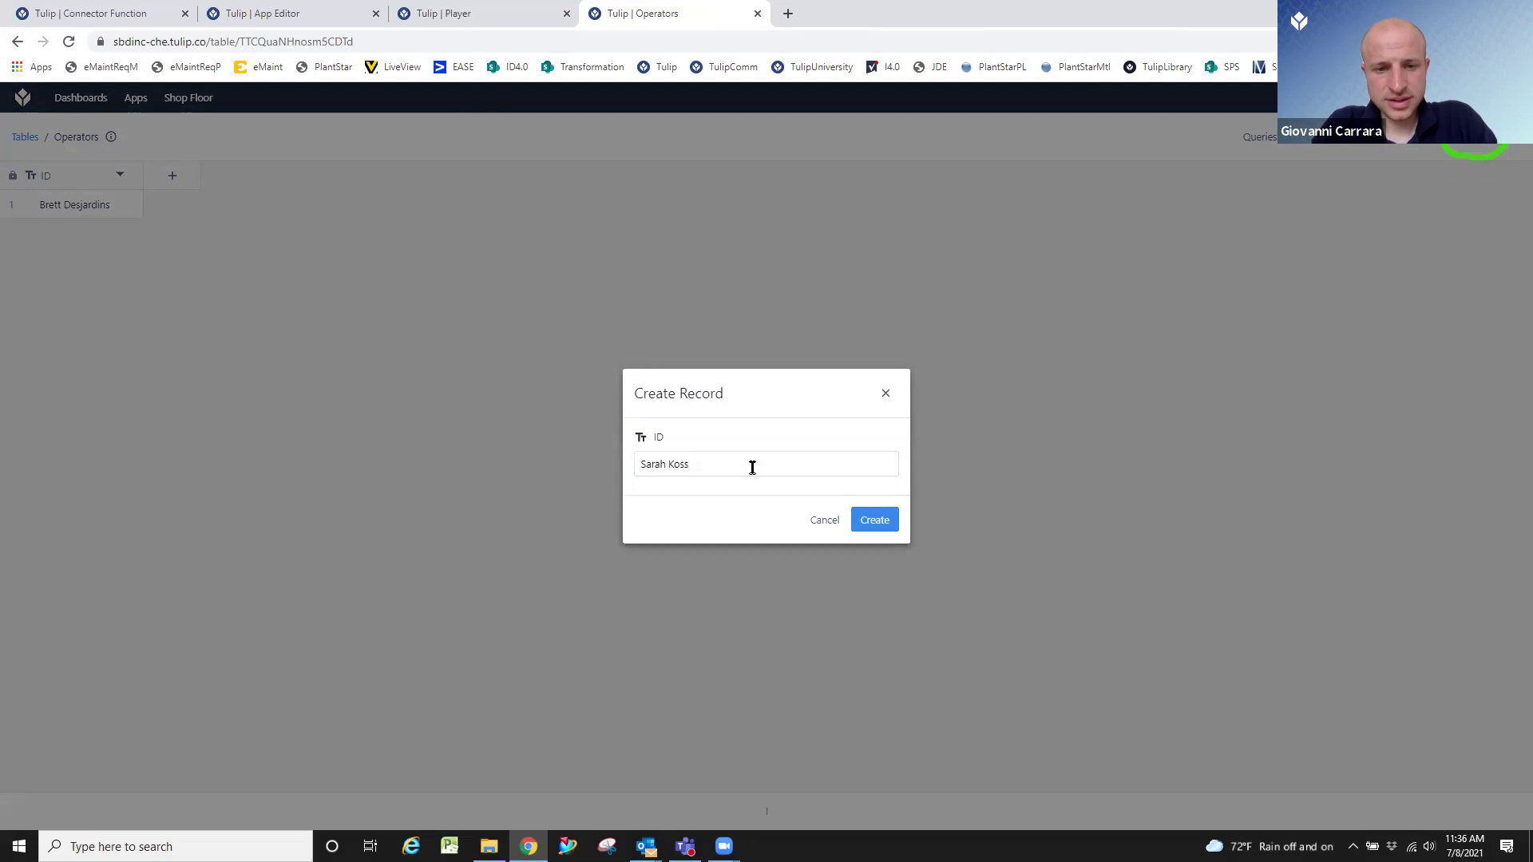
{"action": "left_click", "coordinate": [878, 521]}
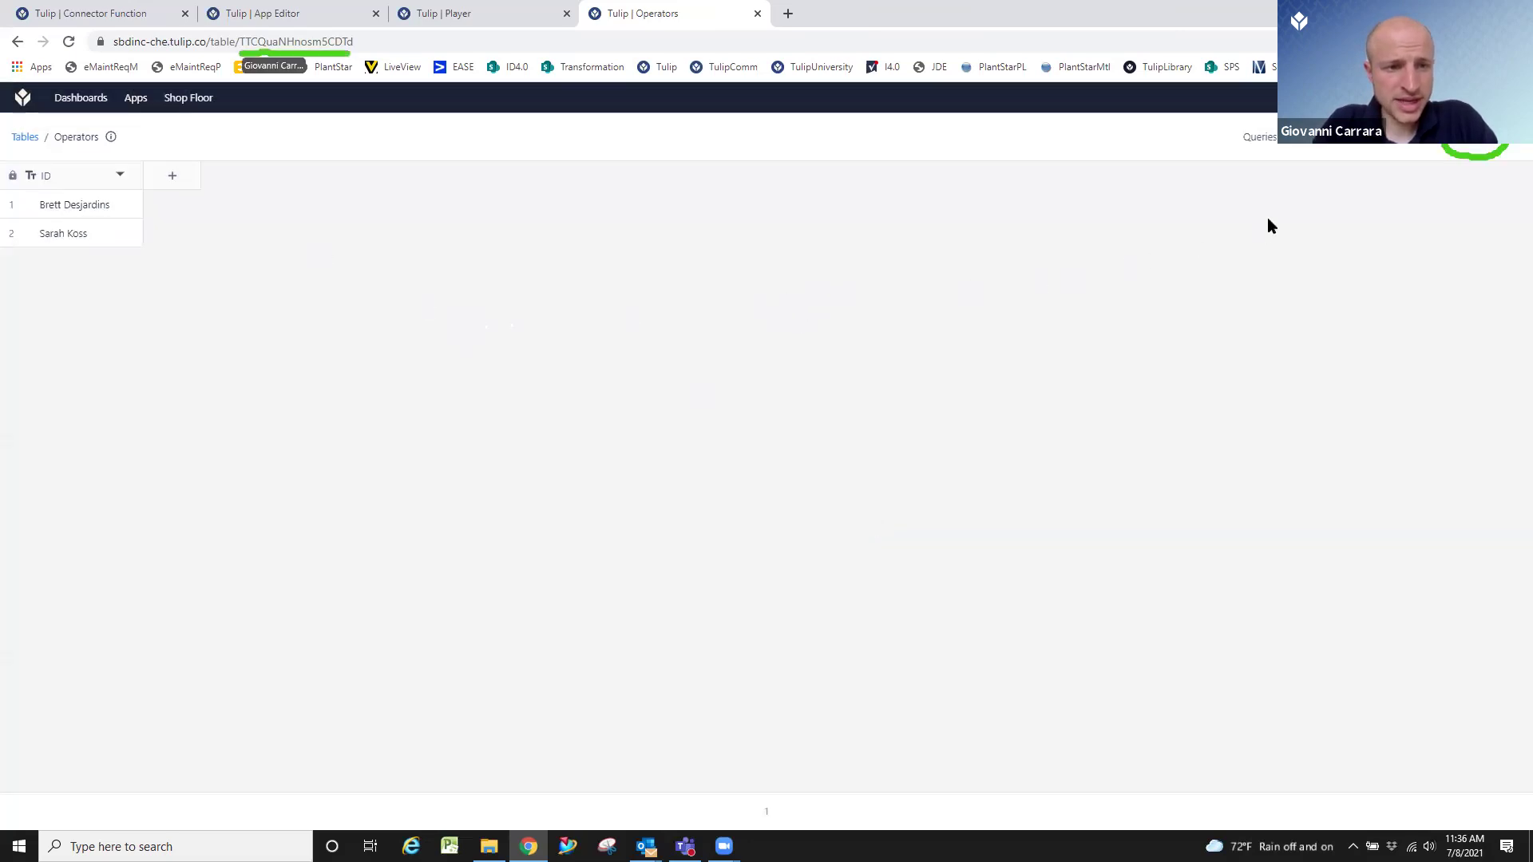
Replace the table ID in the function's request URL with the Operators table ID.
{"action": "left_click", "coordinate": [400, 41]}
{"action": "left_click_drag", "start_coordinate": [399, 42], "coordinate": [281, 42]}
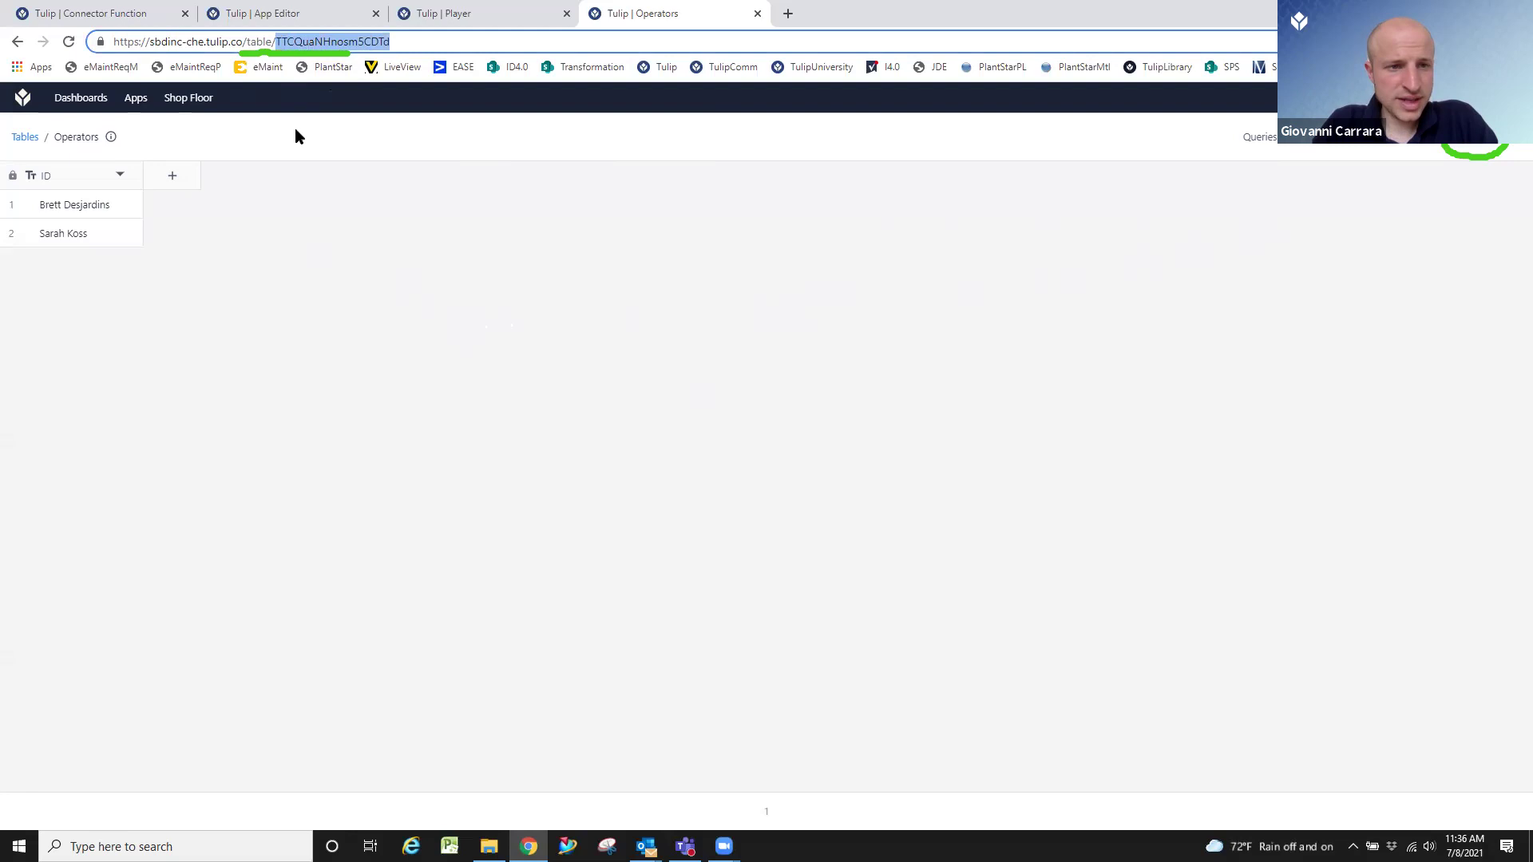
{"action": "key", "text": "ctrl+1"}
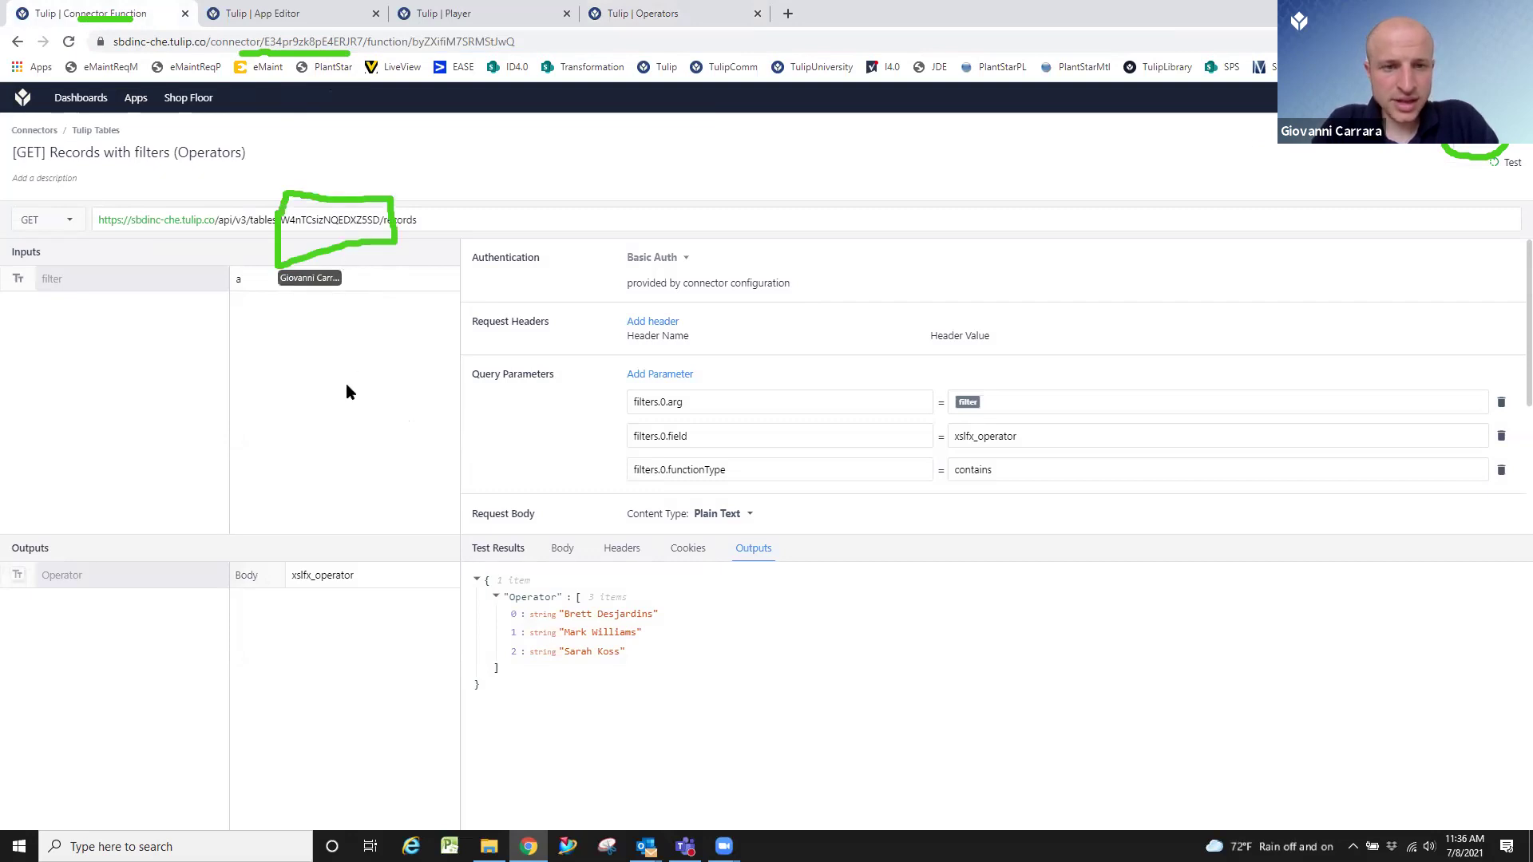
{"action": "left_click", "coordinate": [377, 219]}
{"action": "left_click_drag", "start_coordinate": [381, 218], "coordinate": [283, 222]}
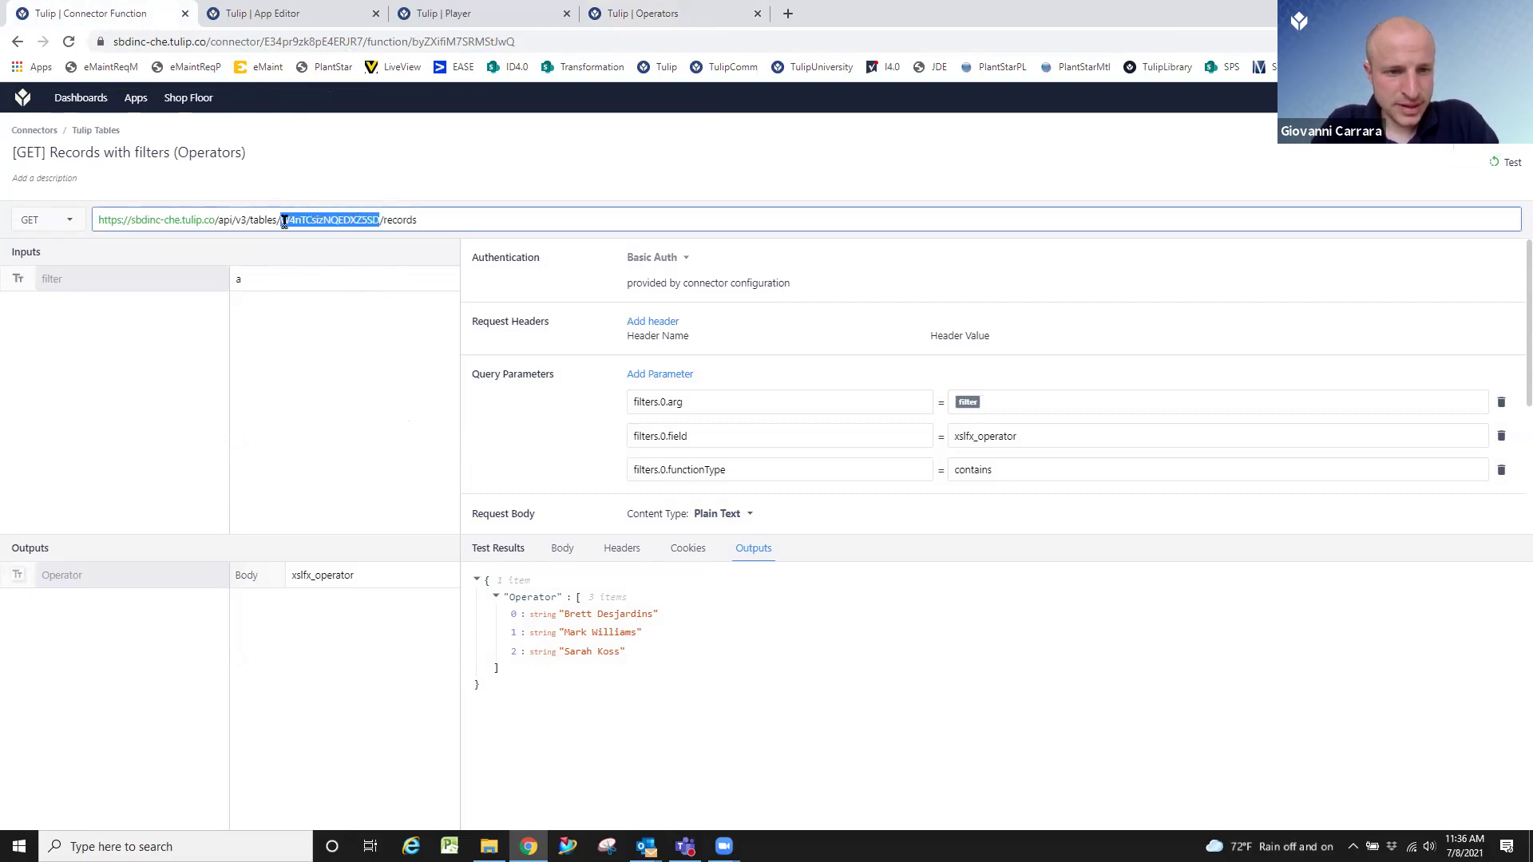
{"action": "type", "text": "TTCQuaNHnosm5CDTo"}
{"action": "left_click", "coordinate": [337, 362]}
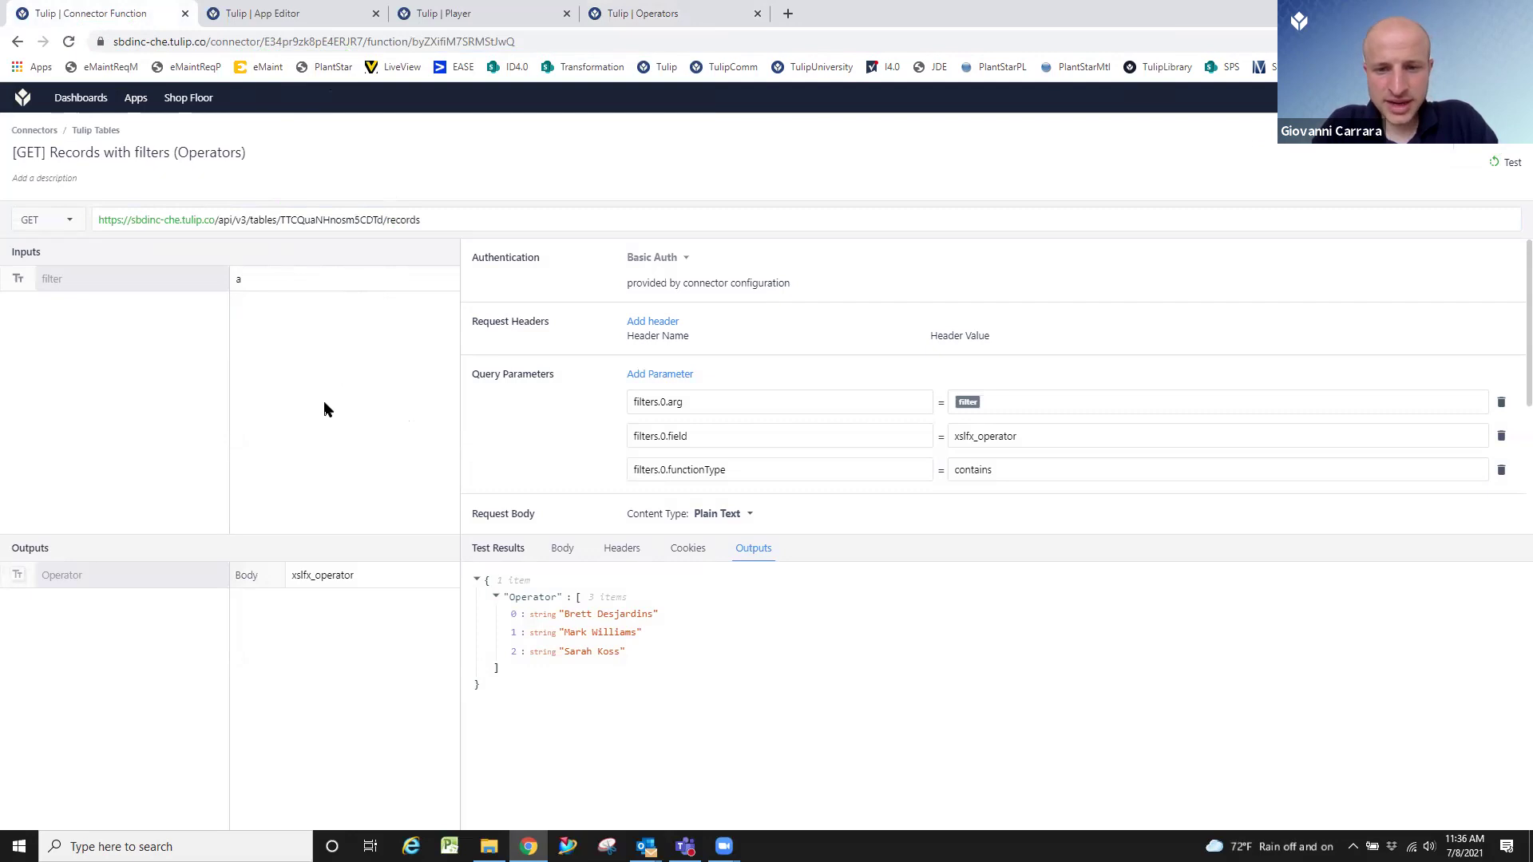
Change the filters.0.field value from xslfx_operator to id.
{"action": "left_click", "coordinate": [1046, 434]}
{"action": "left_click_drag", "start_coordinate": [1046, 435], "coordinate": [879, 449]}
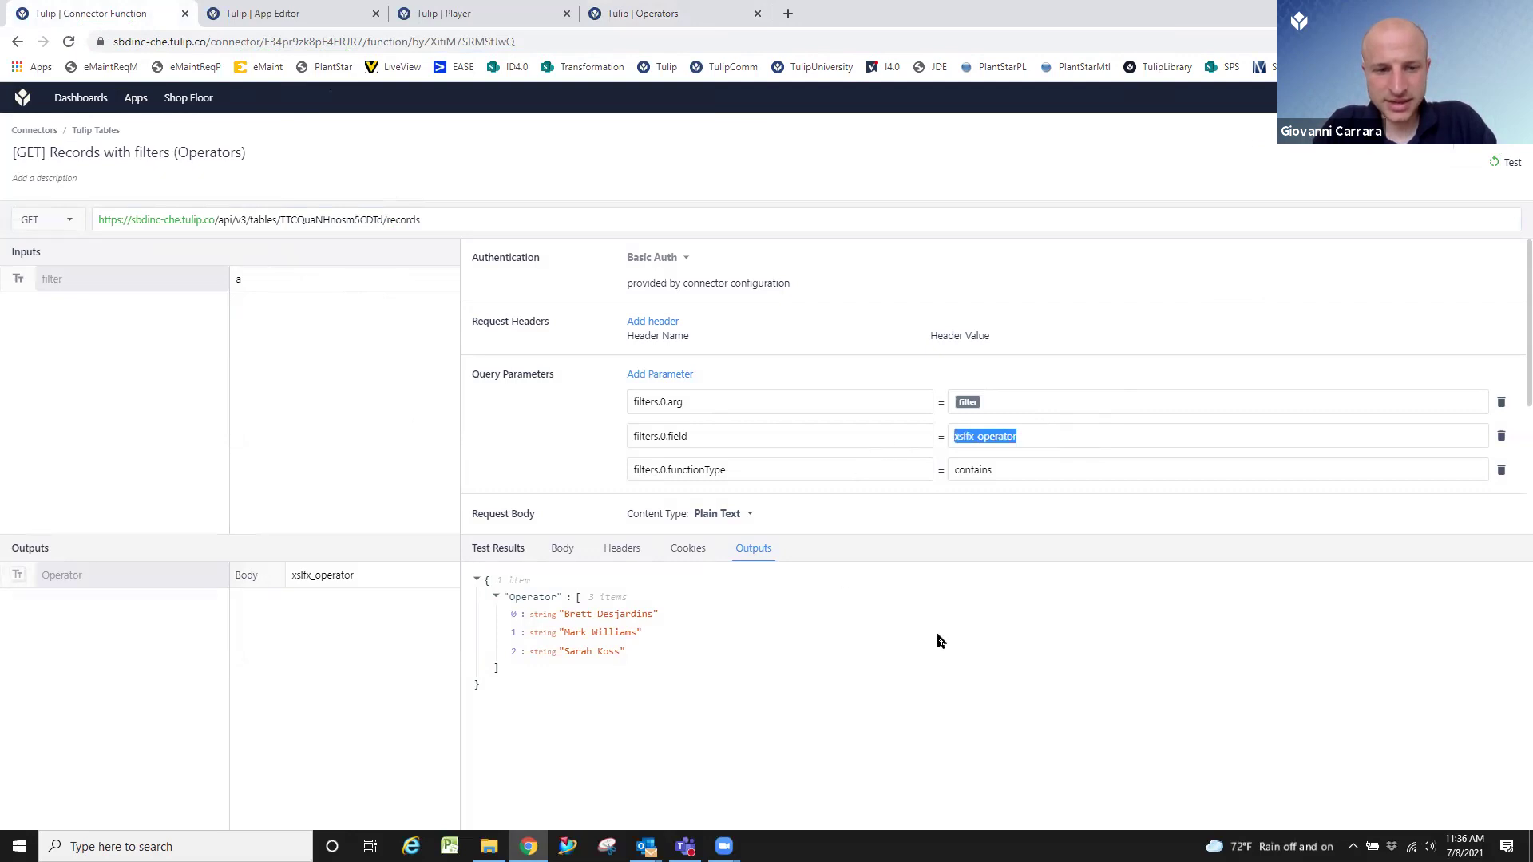
{"action": "type", "text": "id"}
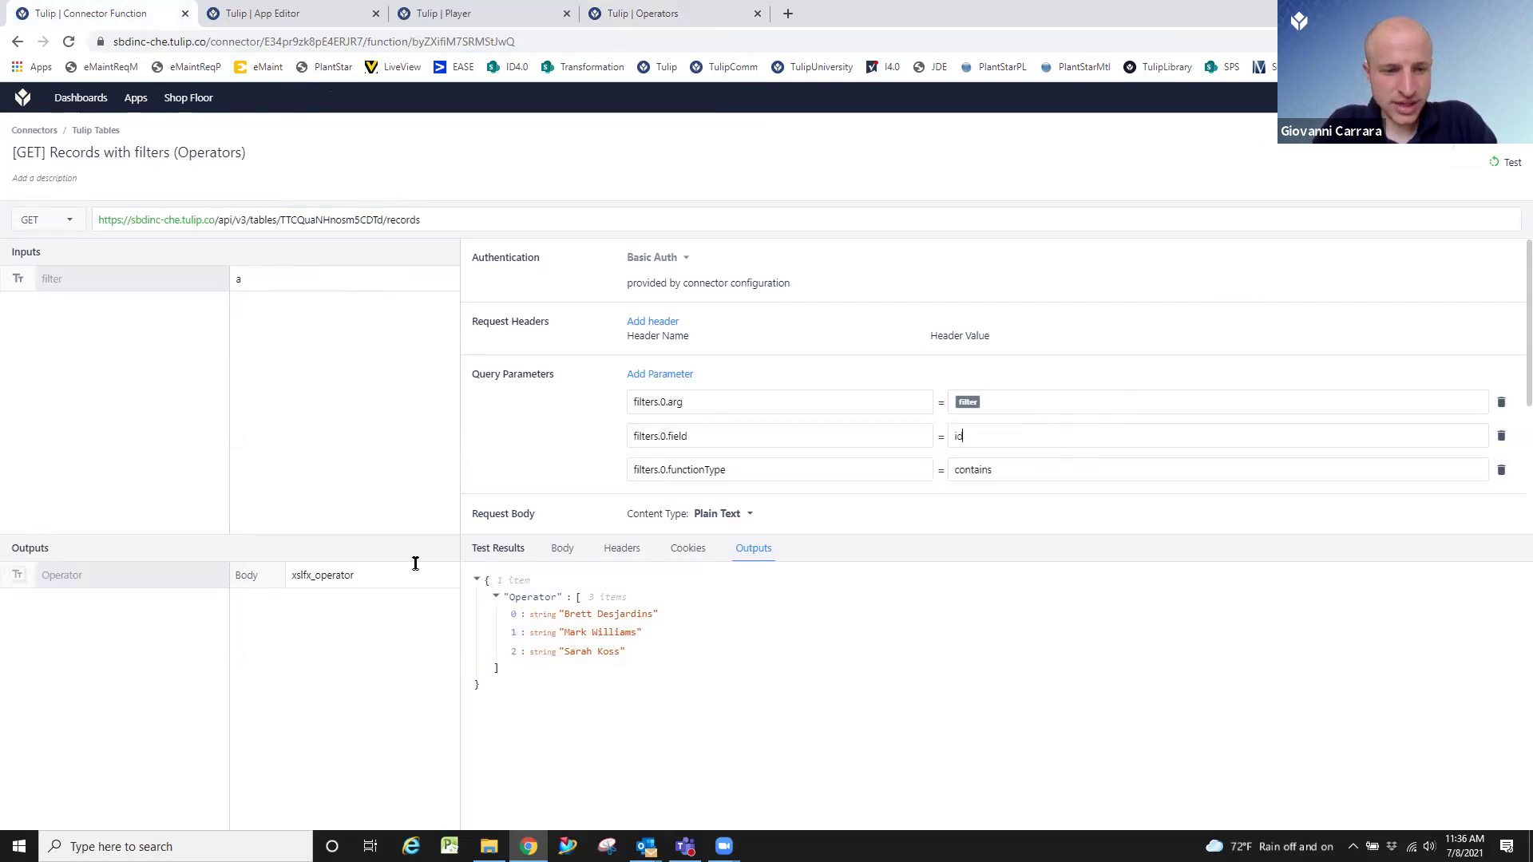
Change the Operator output Body path to id, test with several filter values, then return to the function list.
{"action": "left_click_drag", "start_coordinate": [372, 578], "coordinate": [84, 550]}
{"action": "type", "text": "id"}
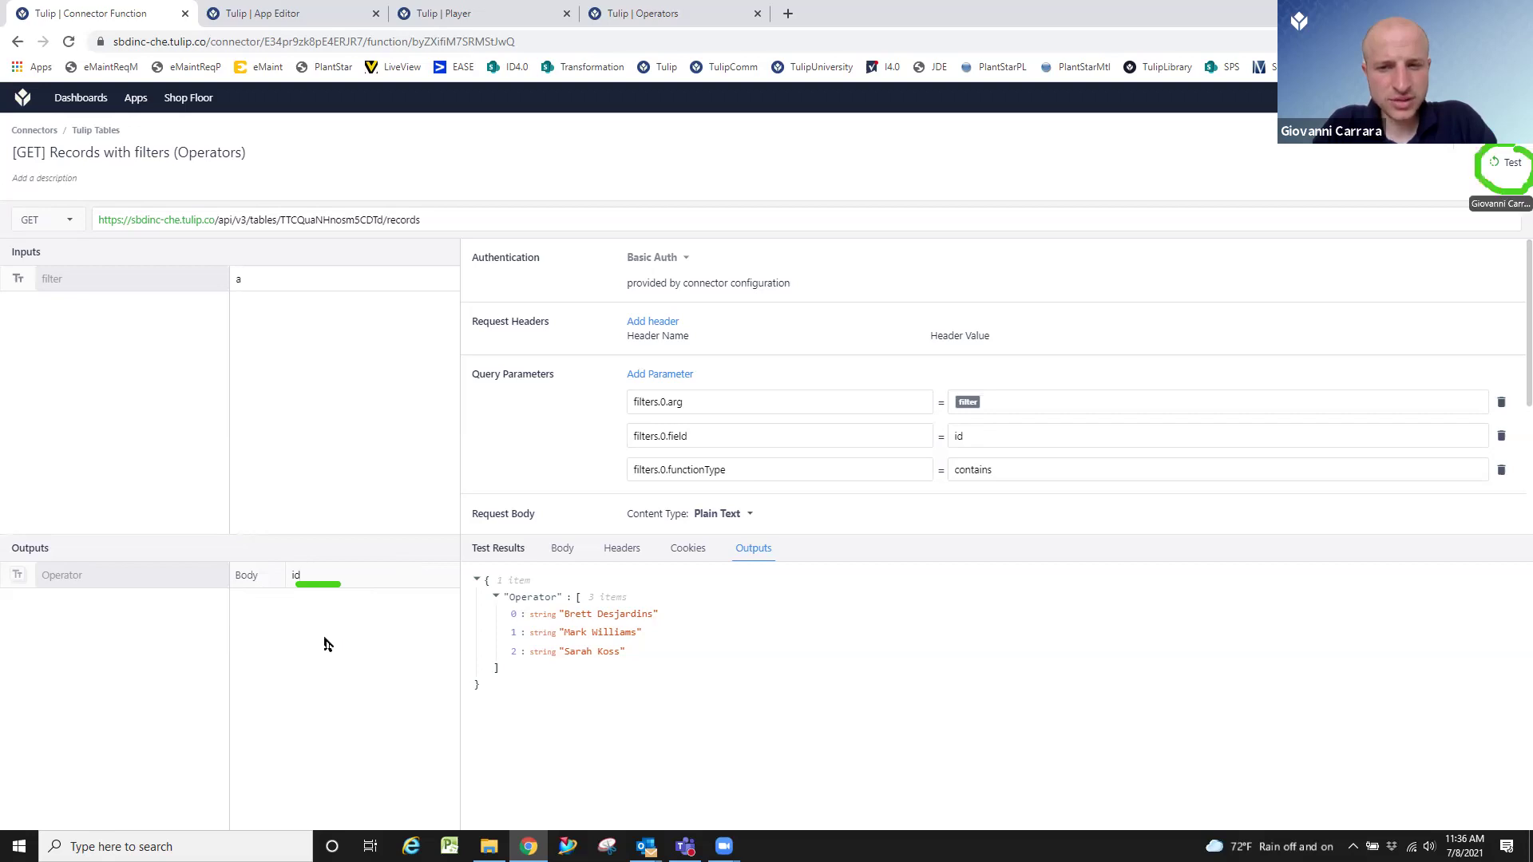
{"action": "left_click", "coordinate": [1512, 163]}
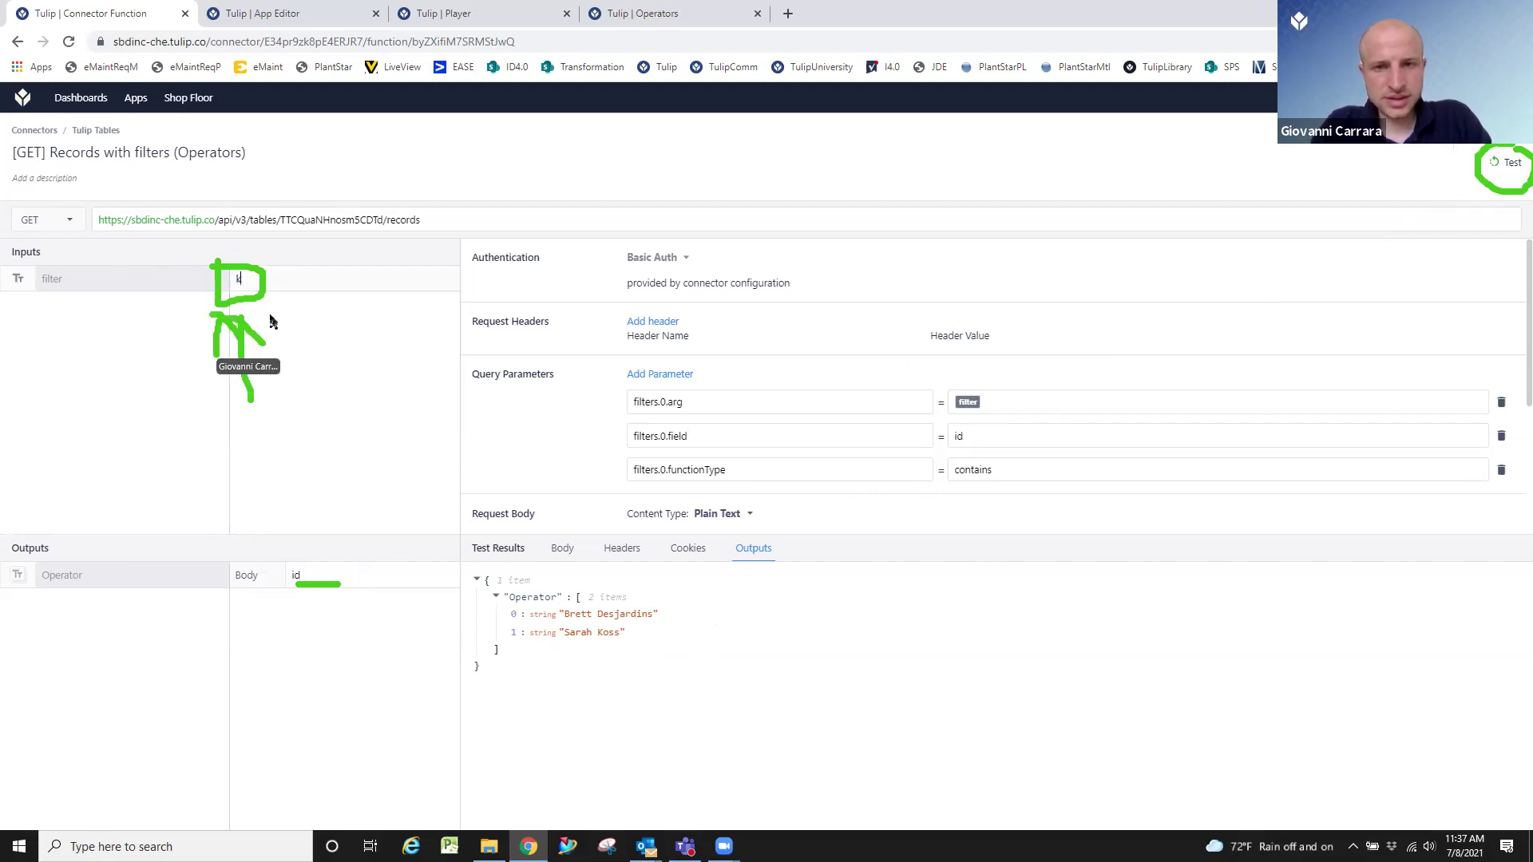
{"action": "left_click", "coordinate": [1512, 163]}
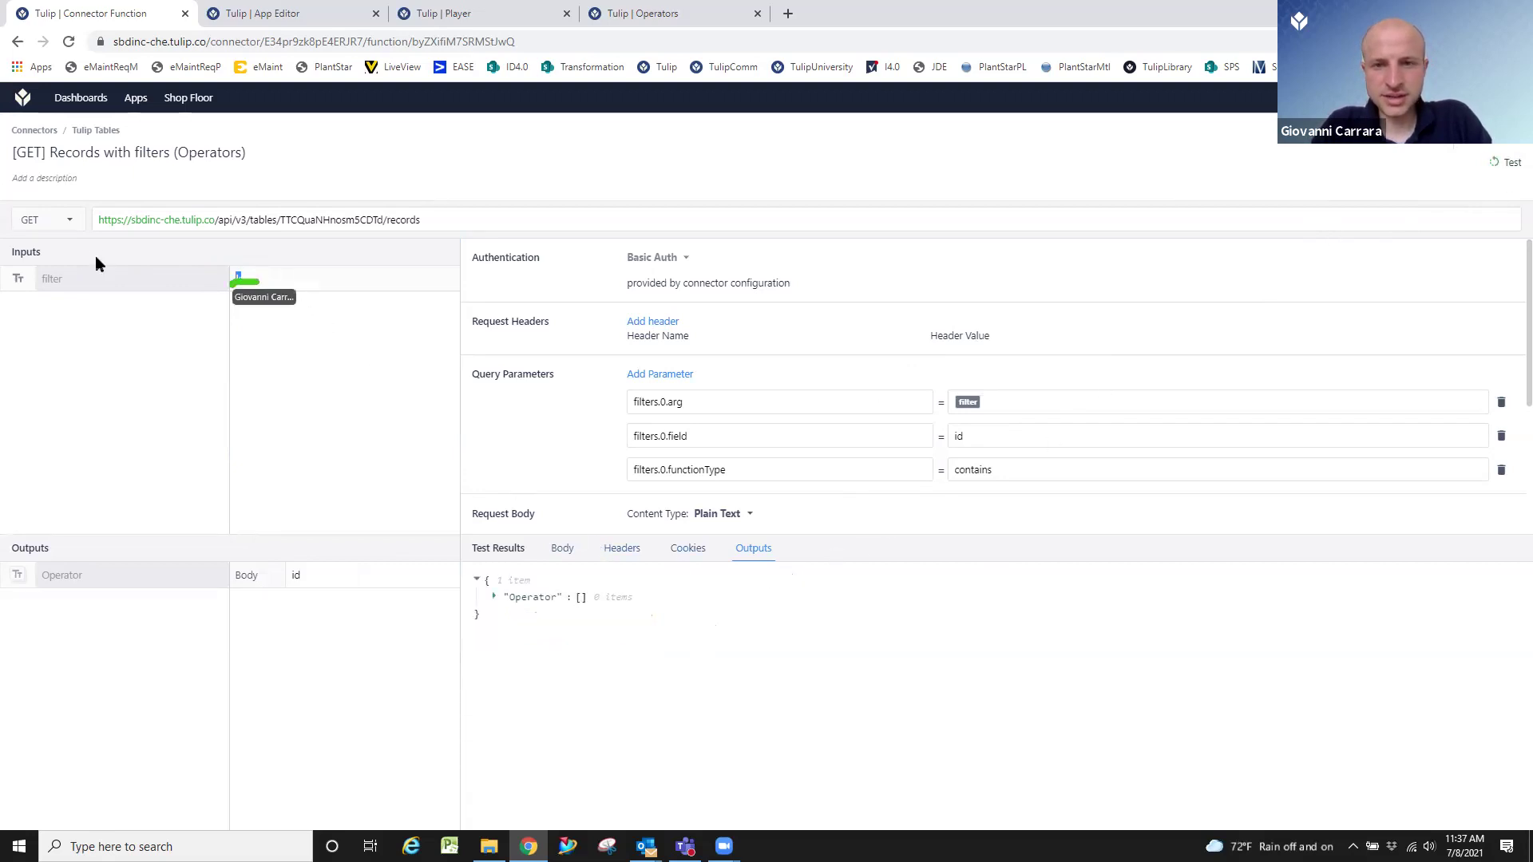
{"action": "left_click", "coordinate": [1506, 164]}
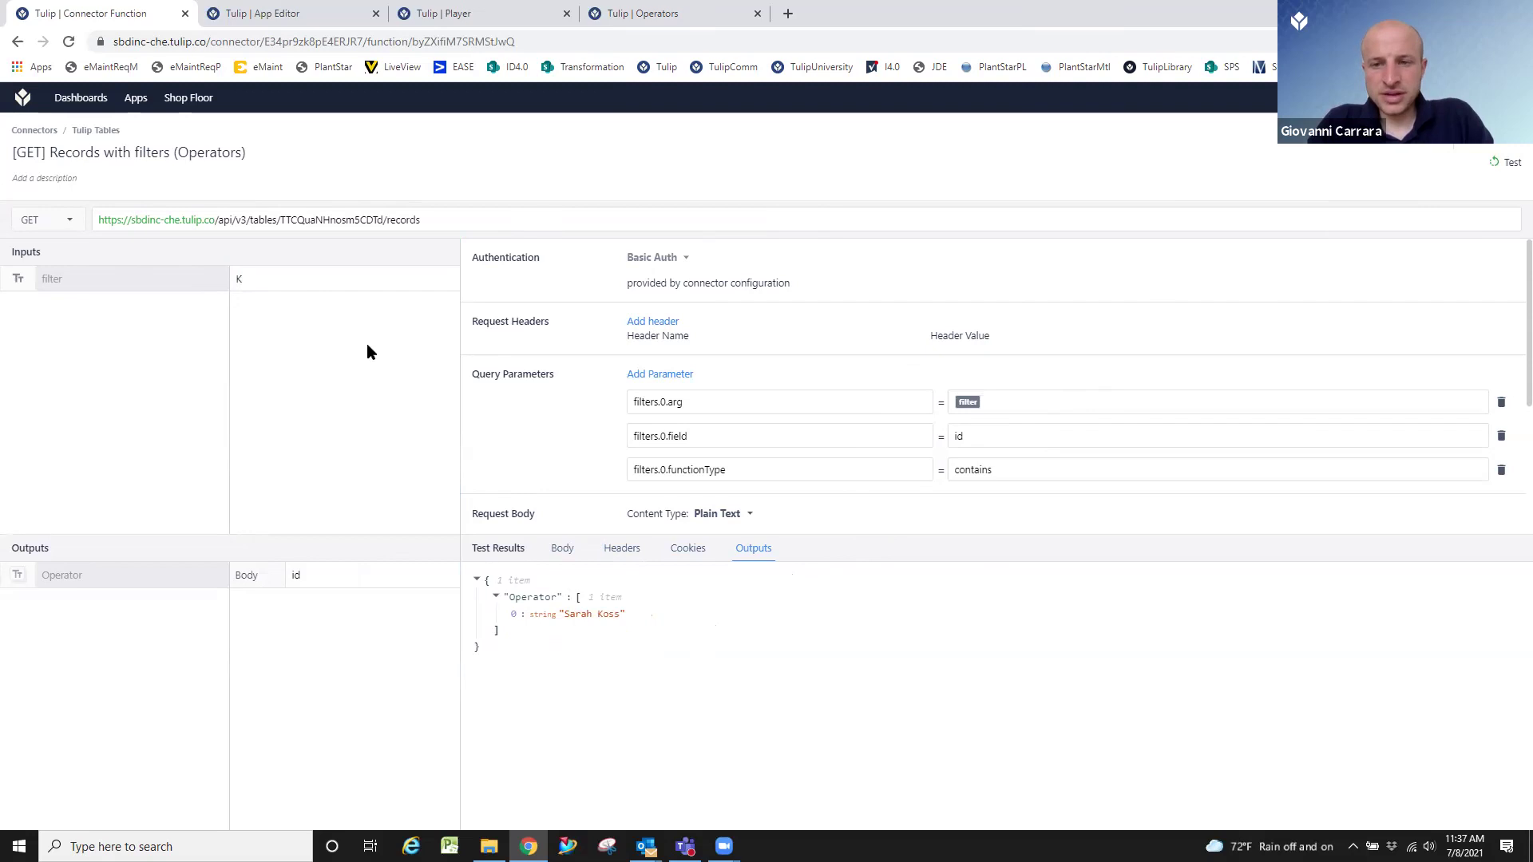
{"action": "left_click", "coordinate": [95, 131]}
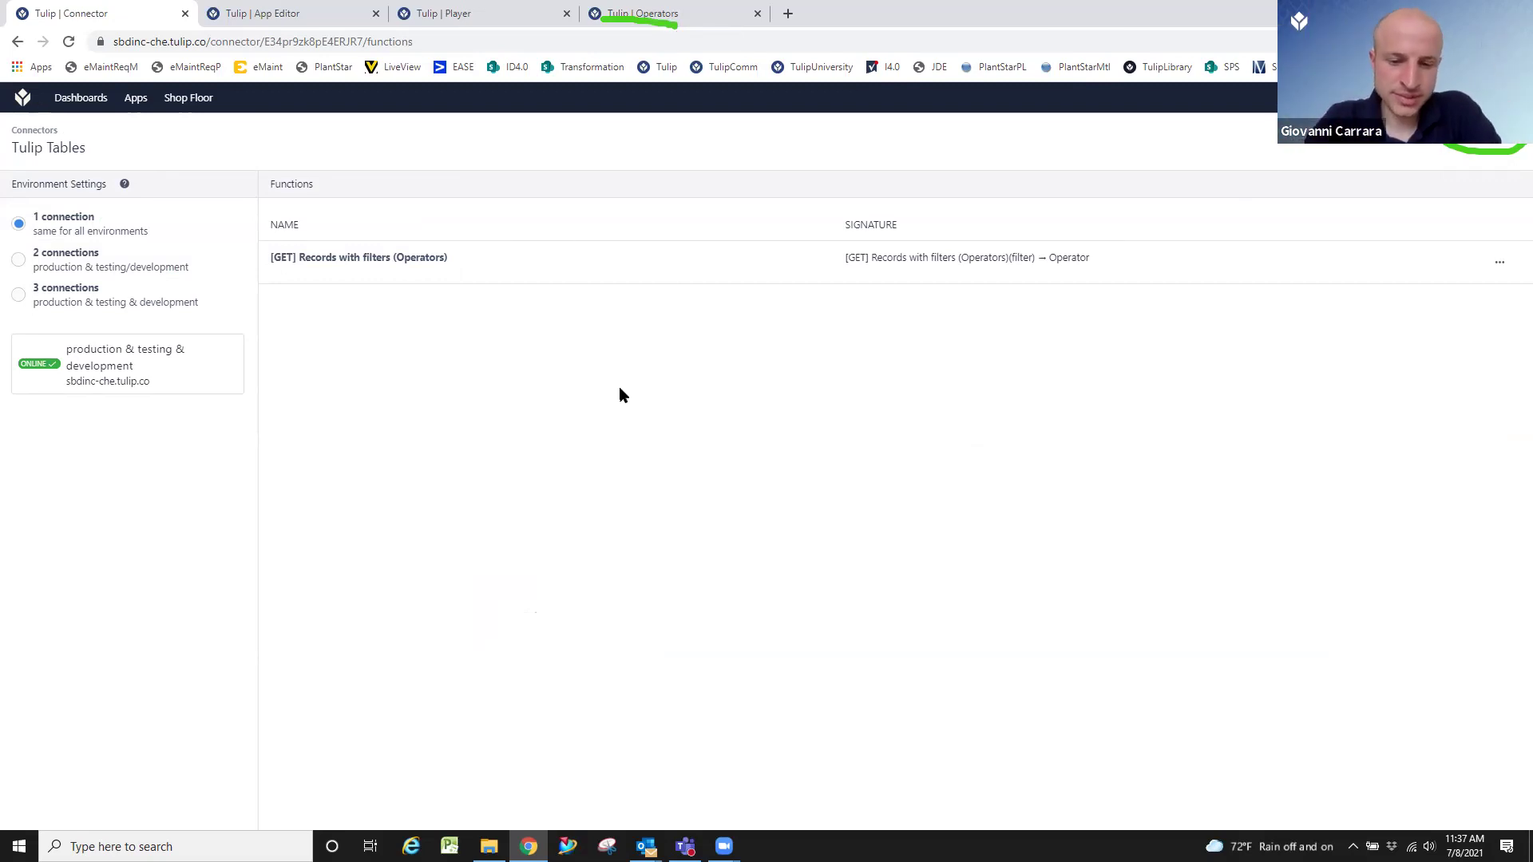
Review the Operators table's two records, then switch to the Production Log Sheet in the Player.
{"action": "left_click", "coordinate": [620, 24]}
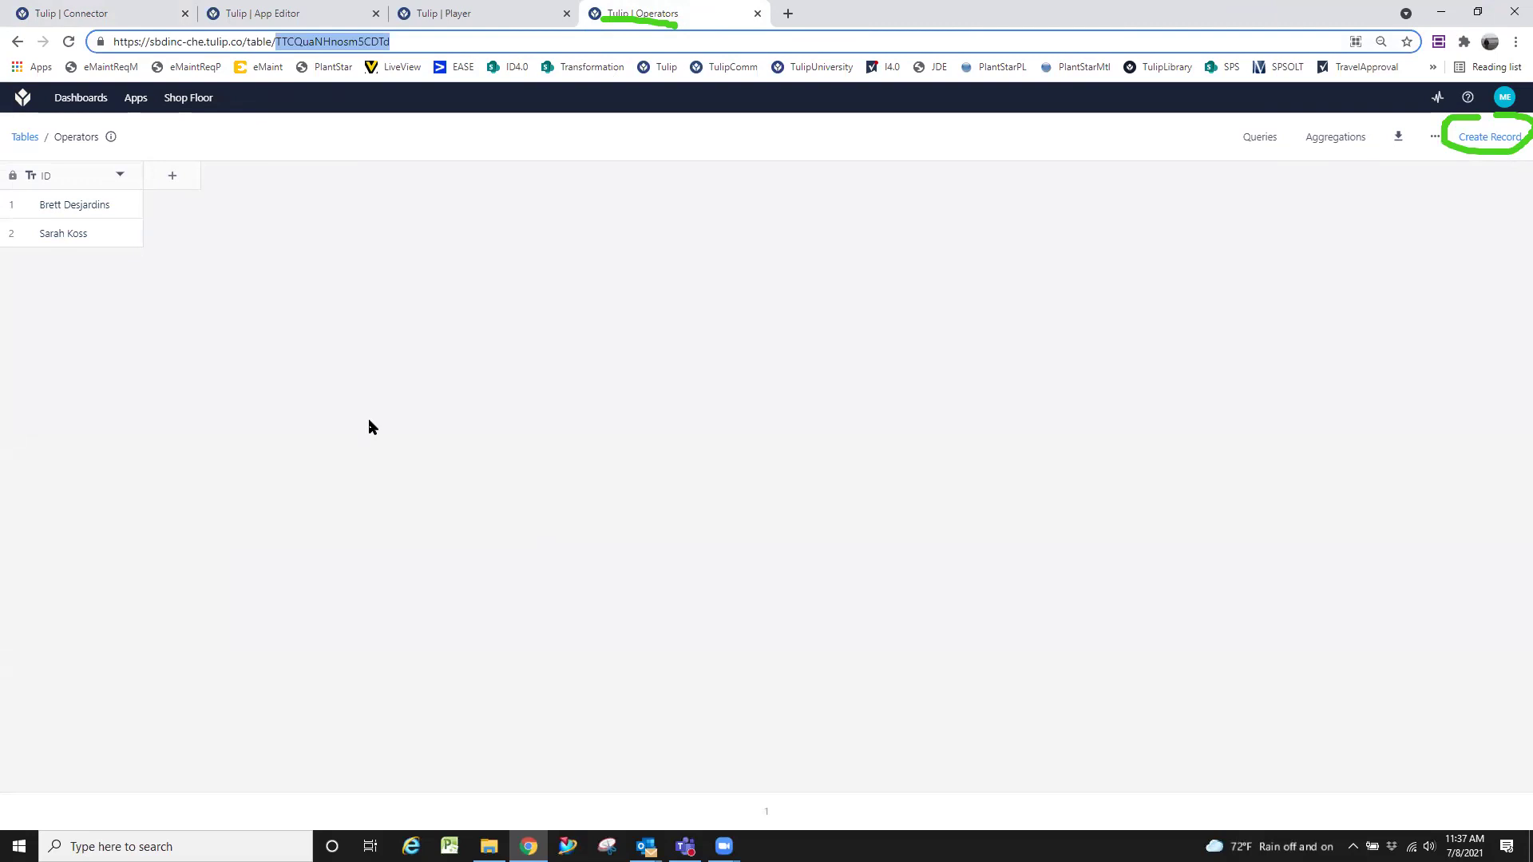
{"action": "left_click", "coordinate": [416, 436]}
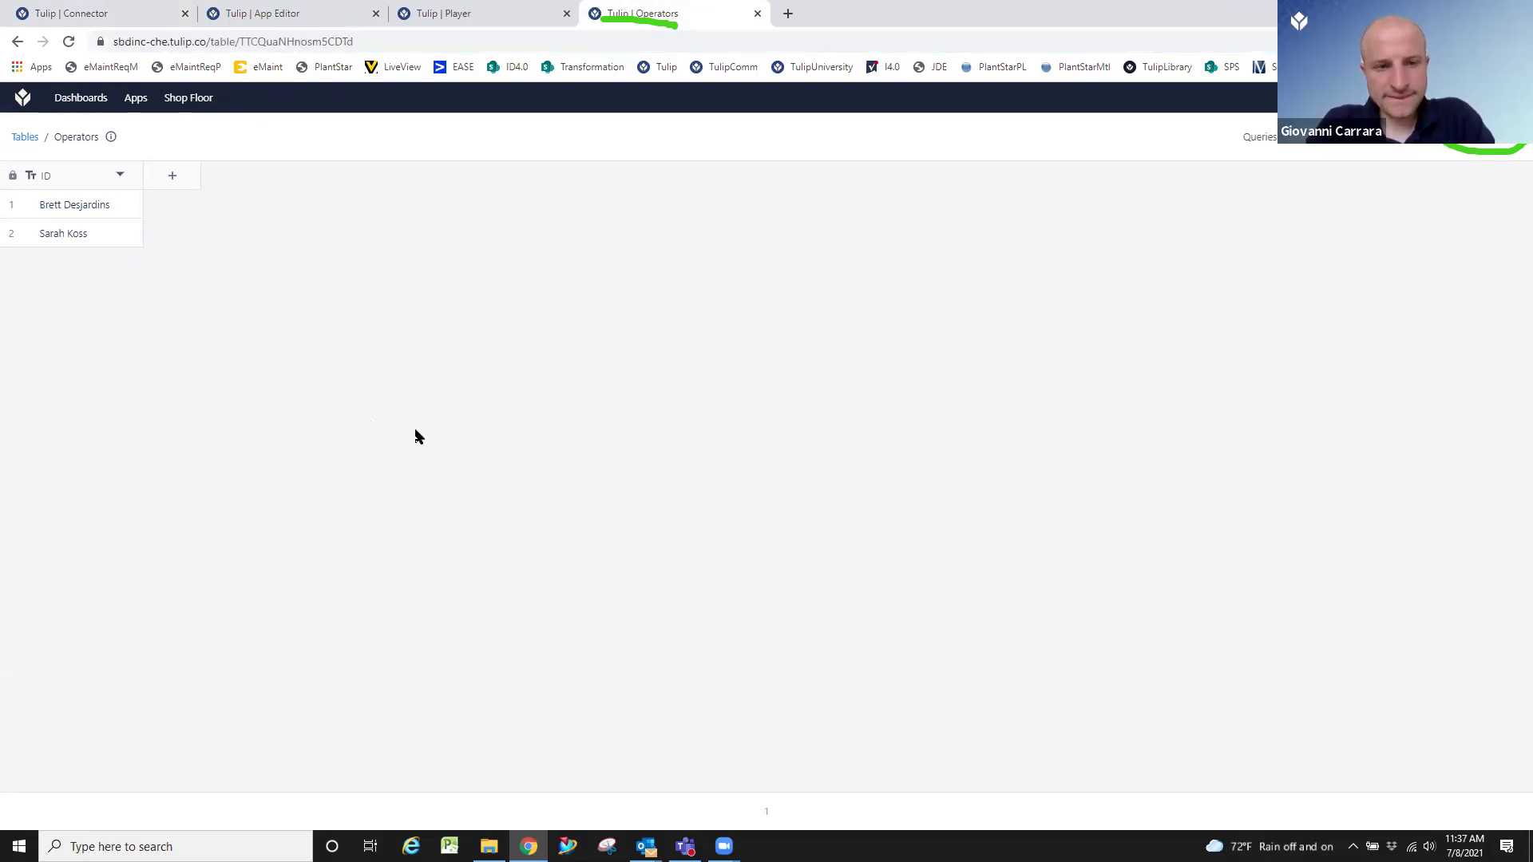
{"action": "left_click", "coordinate": [501, 13]}
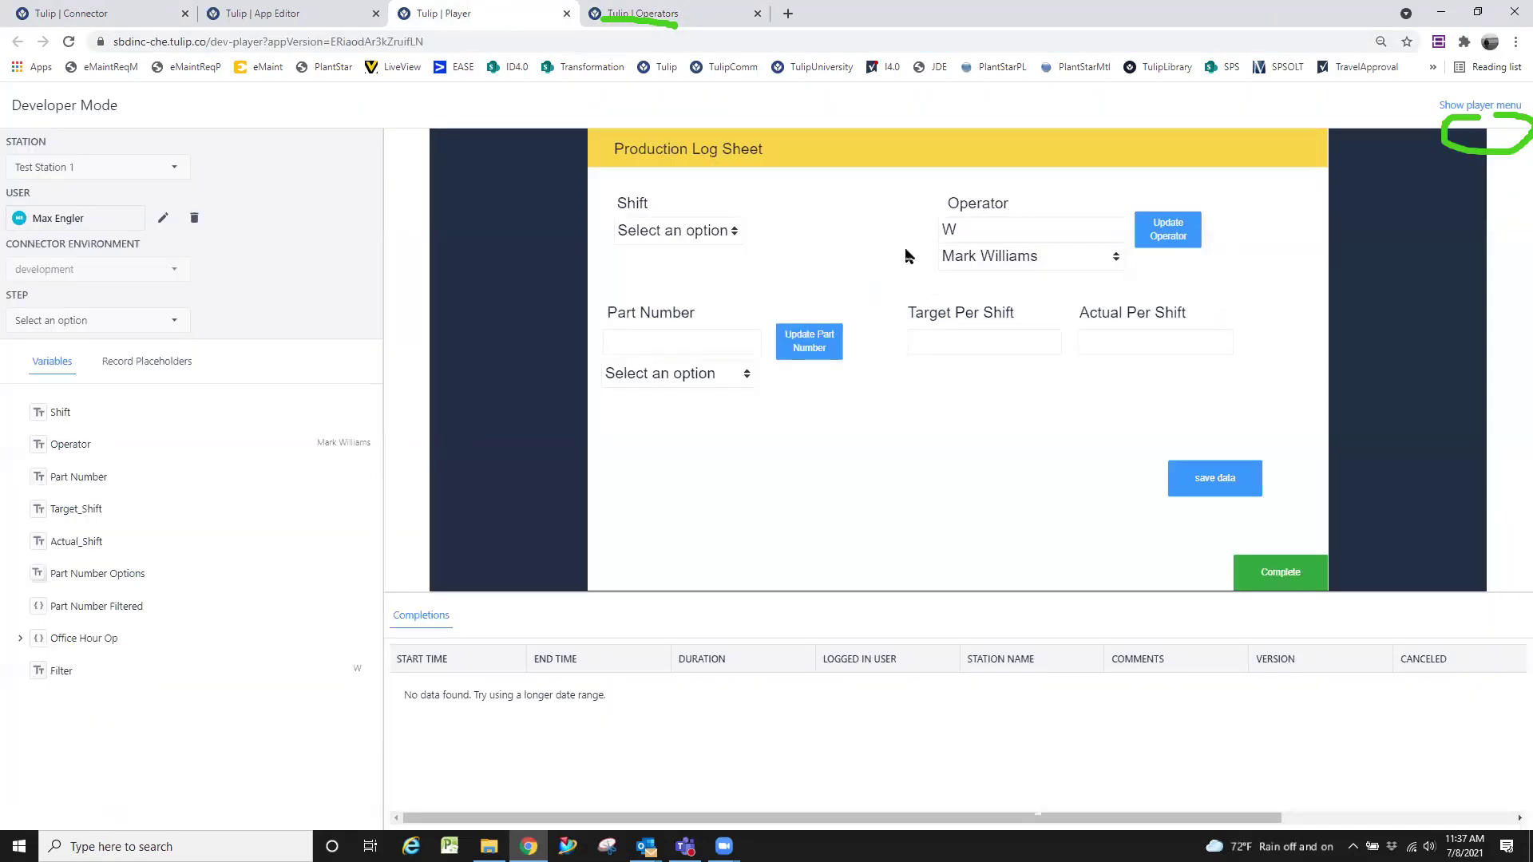
Confirm the filtered operator choice, enter part number 7177, and find its part dropdown empty.
{"action": "left_click", "coordinate": [1080, 259]}
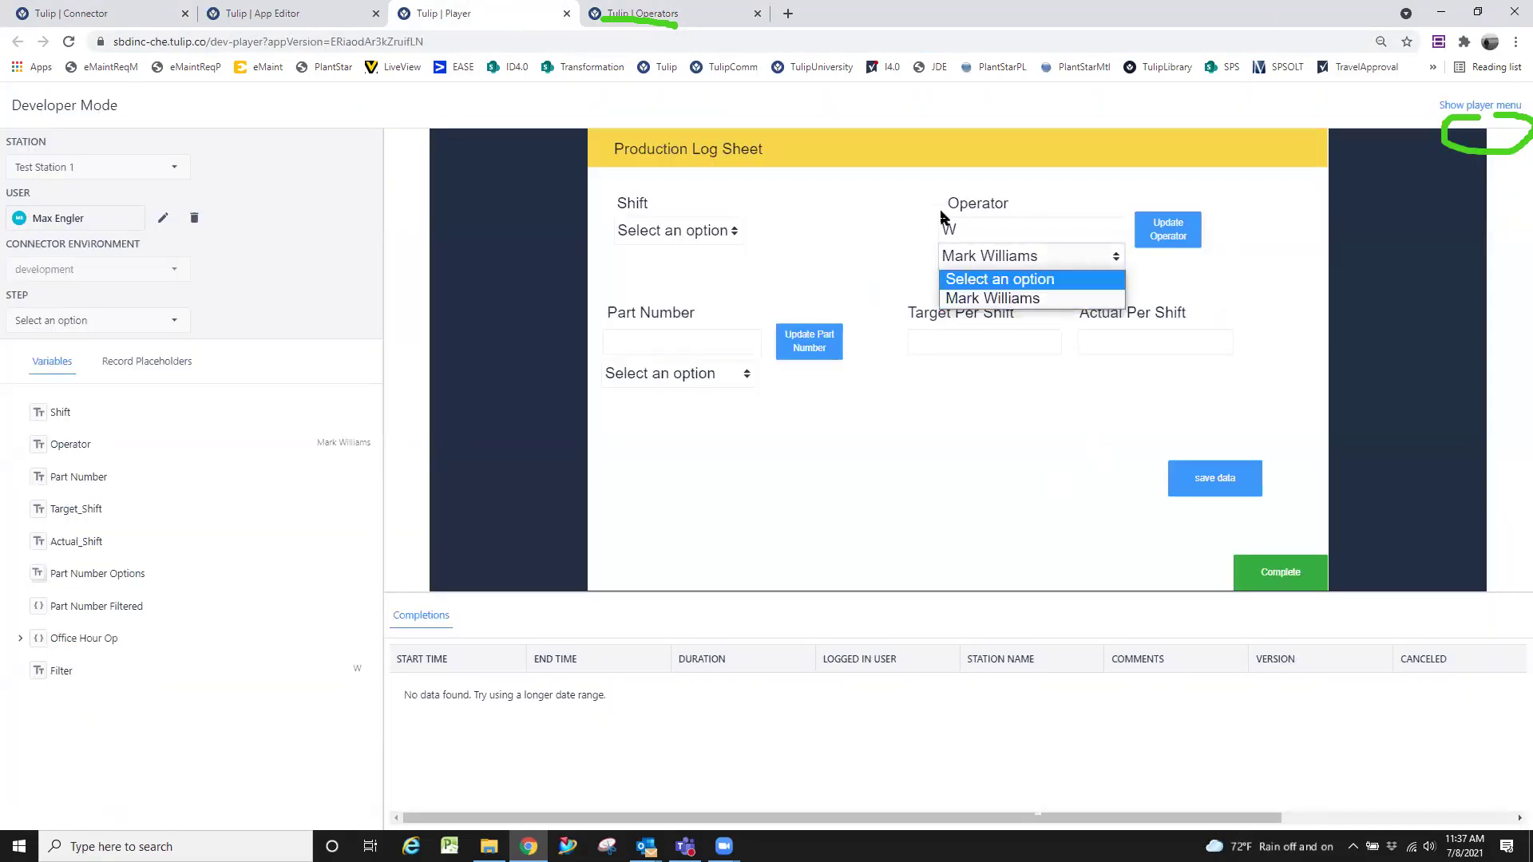
{"action": "left_click", "coordinate": [1037, 423]}
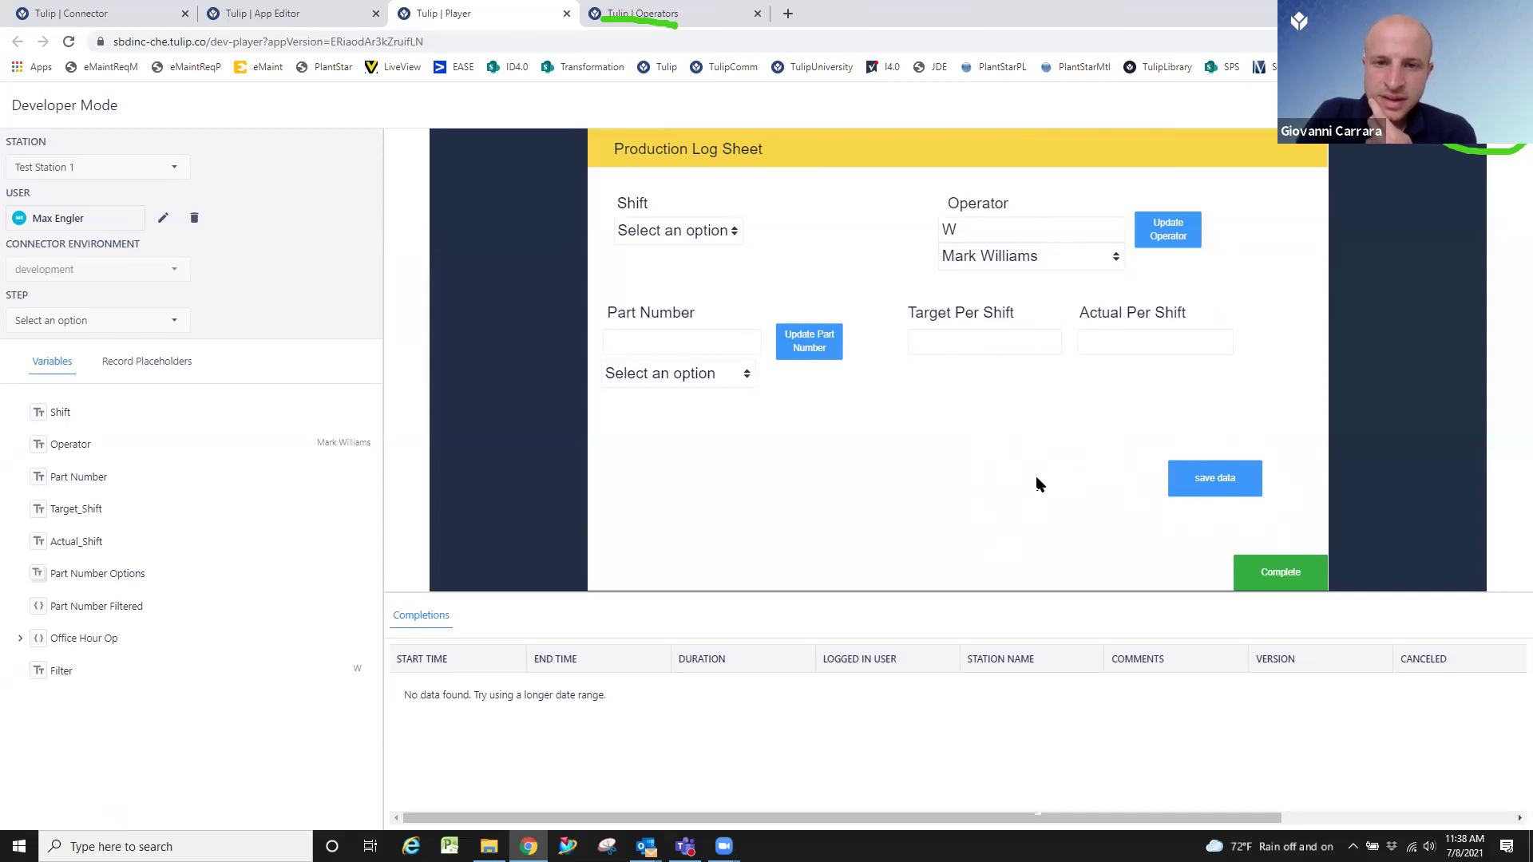
{"action": "left_click", "coordinate": [691, 347]}
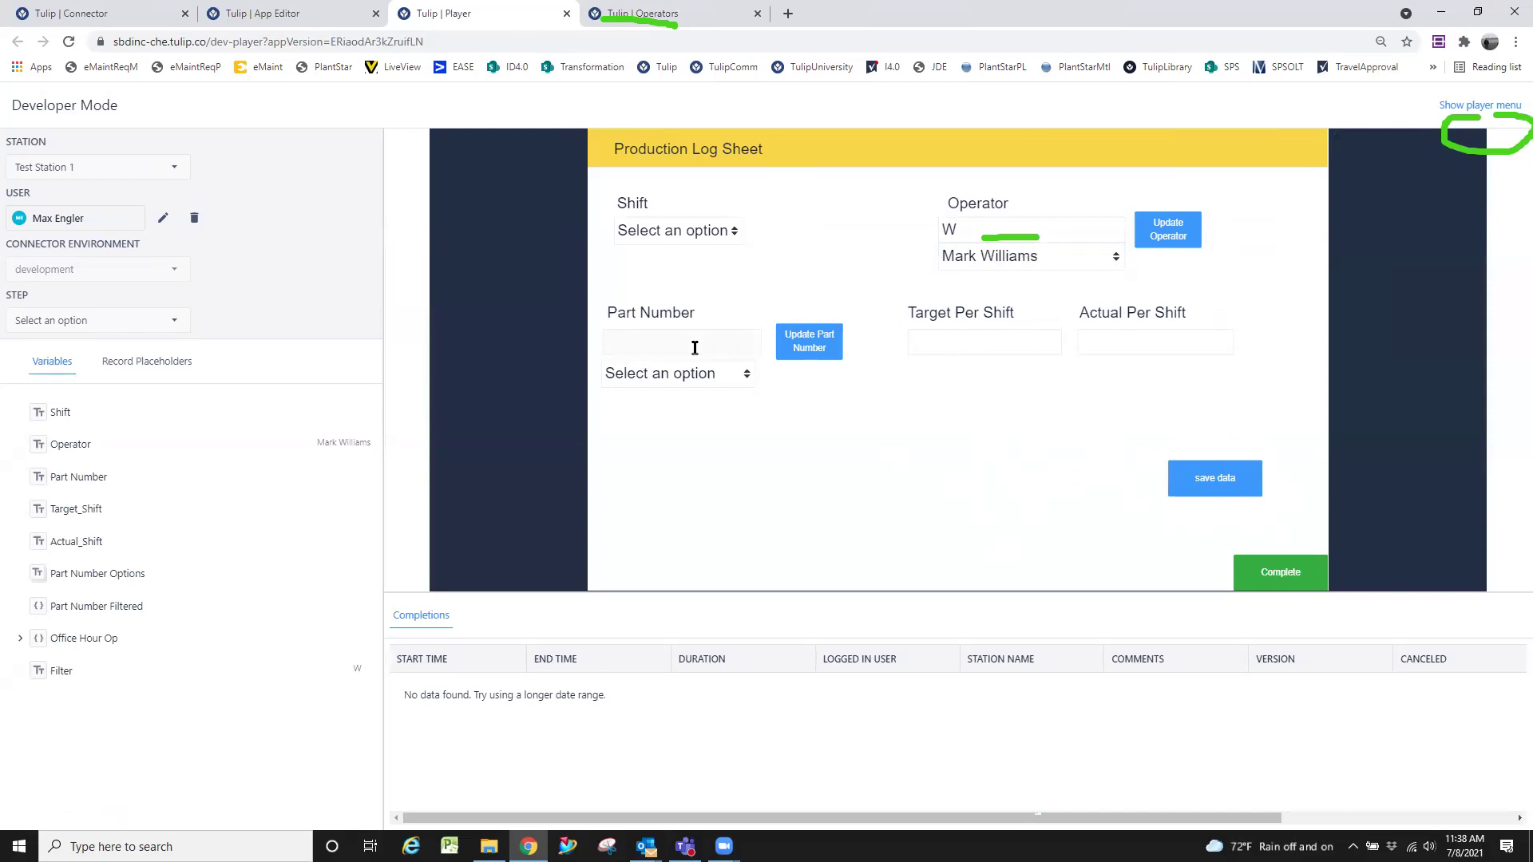
{"action": "type", "text": "7177"}
{"action": "left_click", "coordinate": [736, 381]}
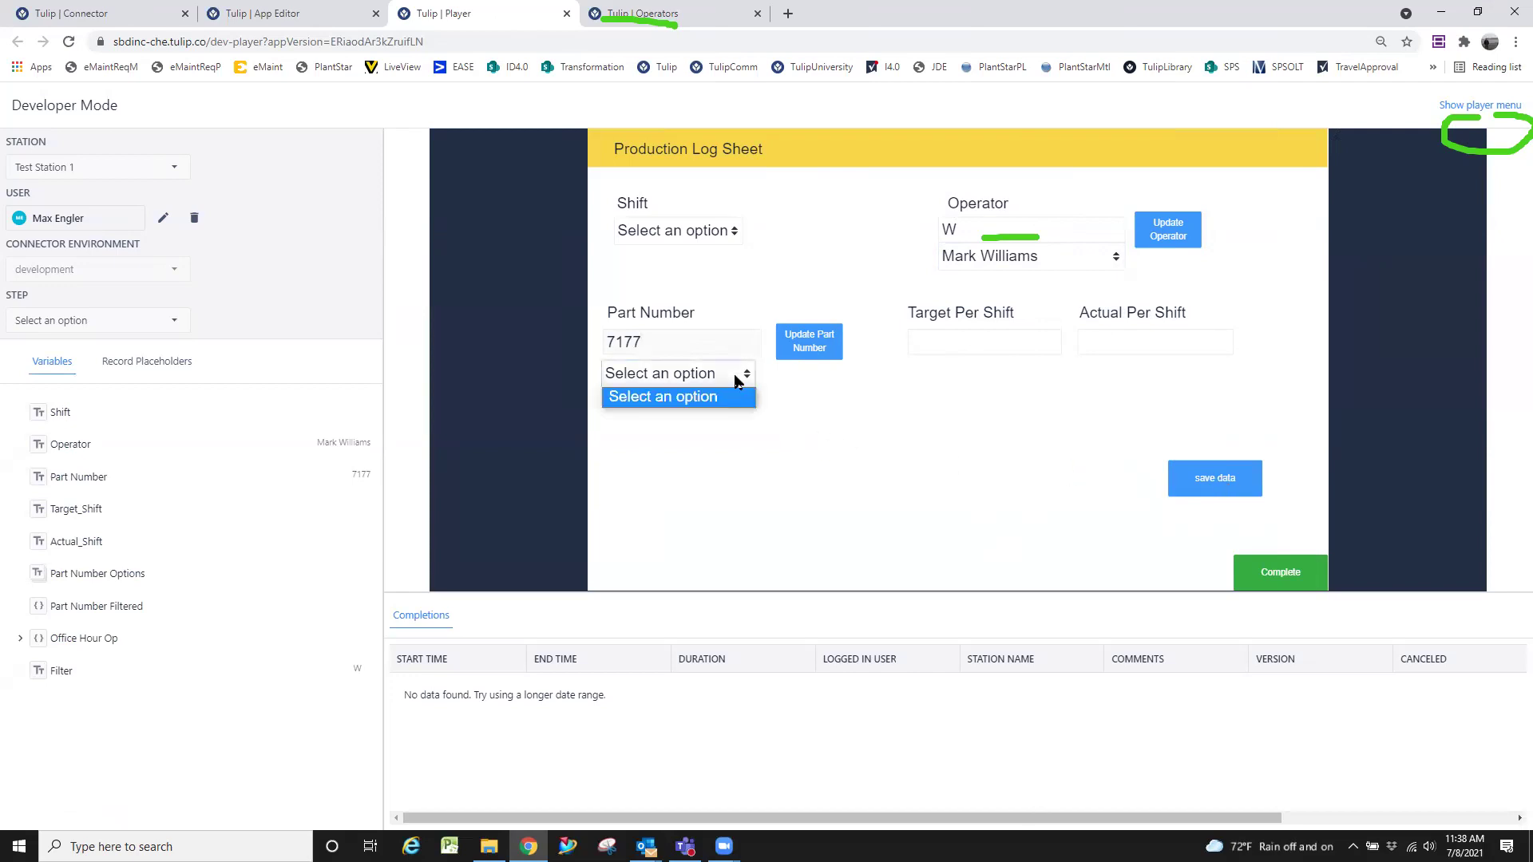
{"action": "left_click", "coordinate": [720, 423]}
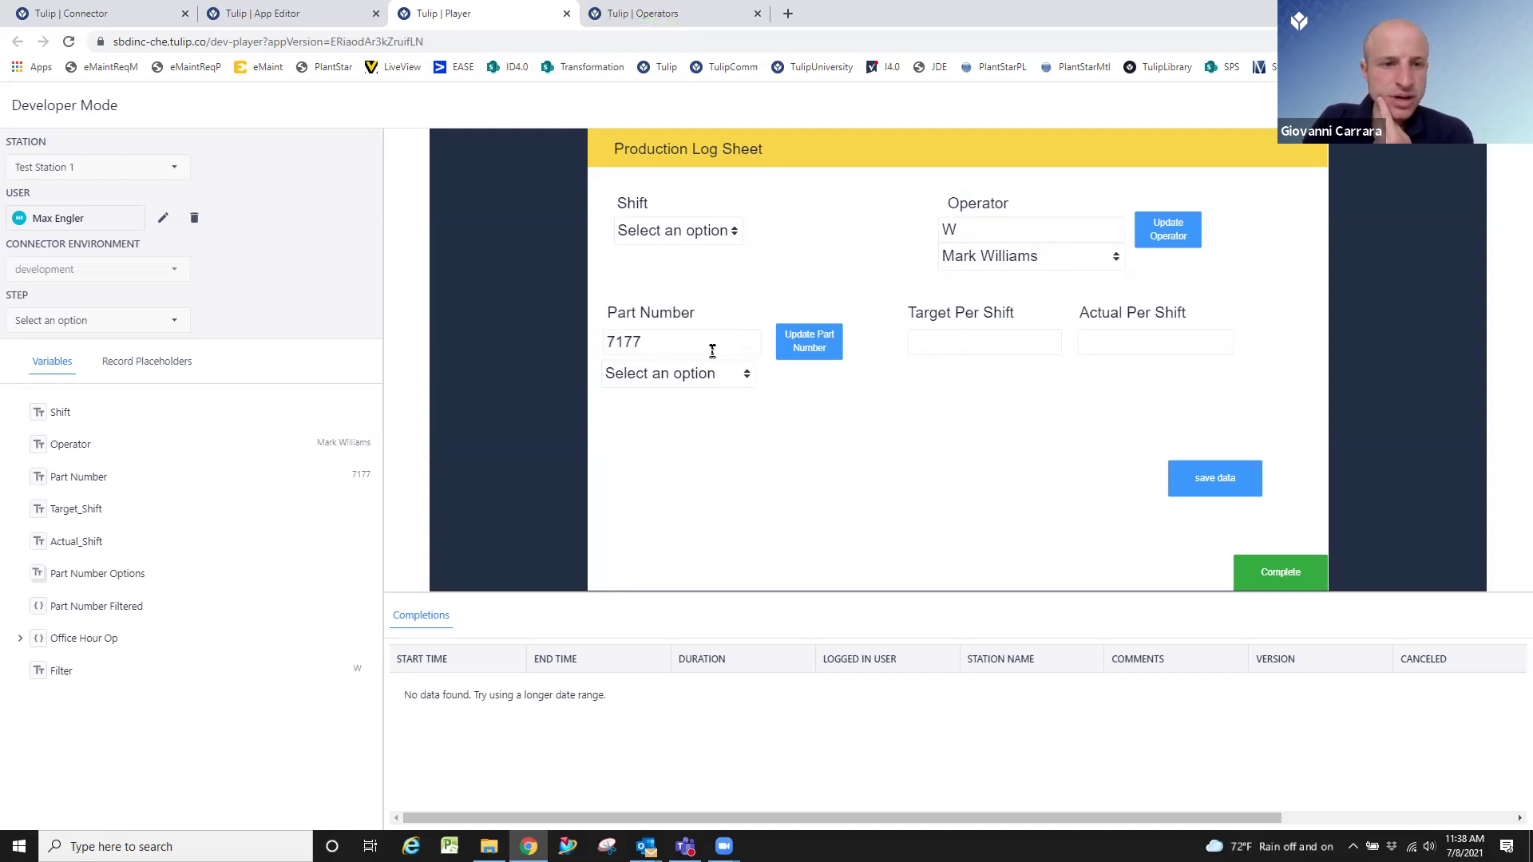
Link the Operators table to the Production Log Sheet app's records.
{"action": "left_click", "coordinate": [313, 7]}
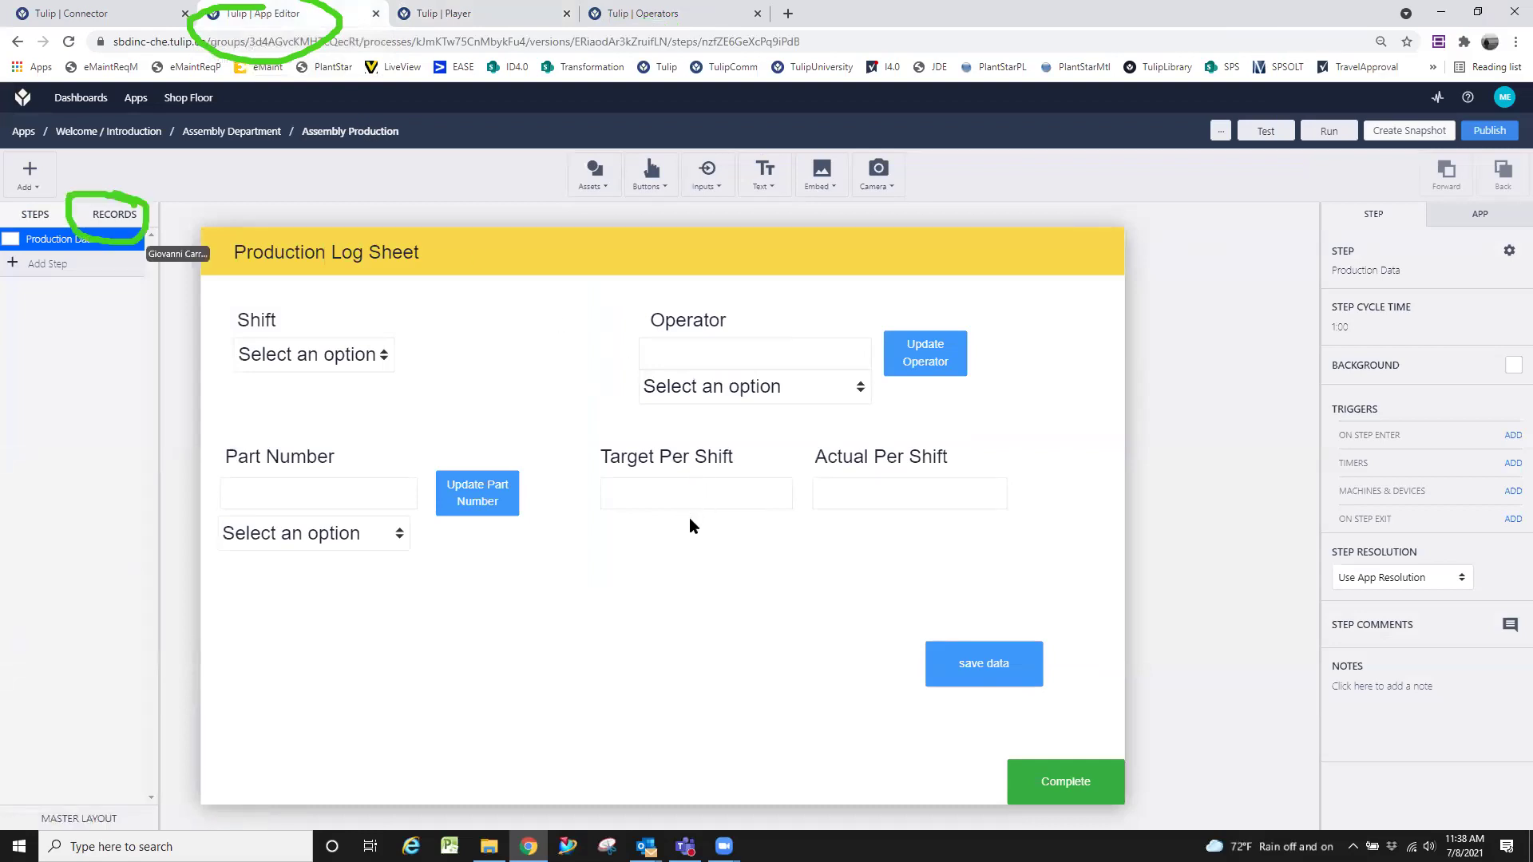
{"action": "left_click", "coordinate": [116, 219]}
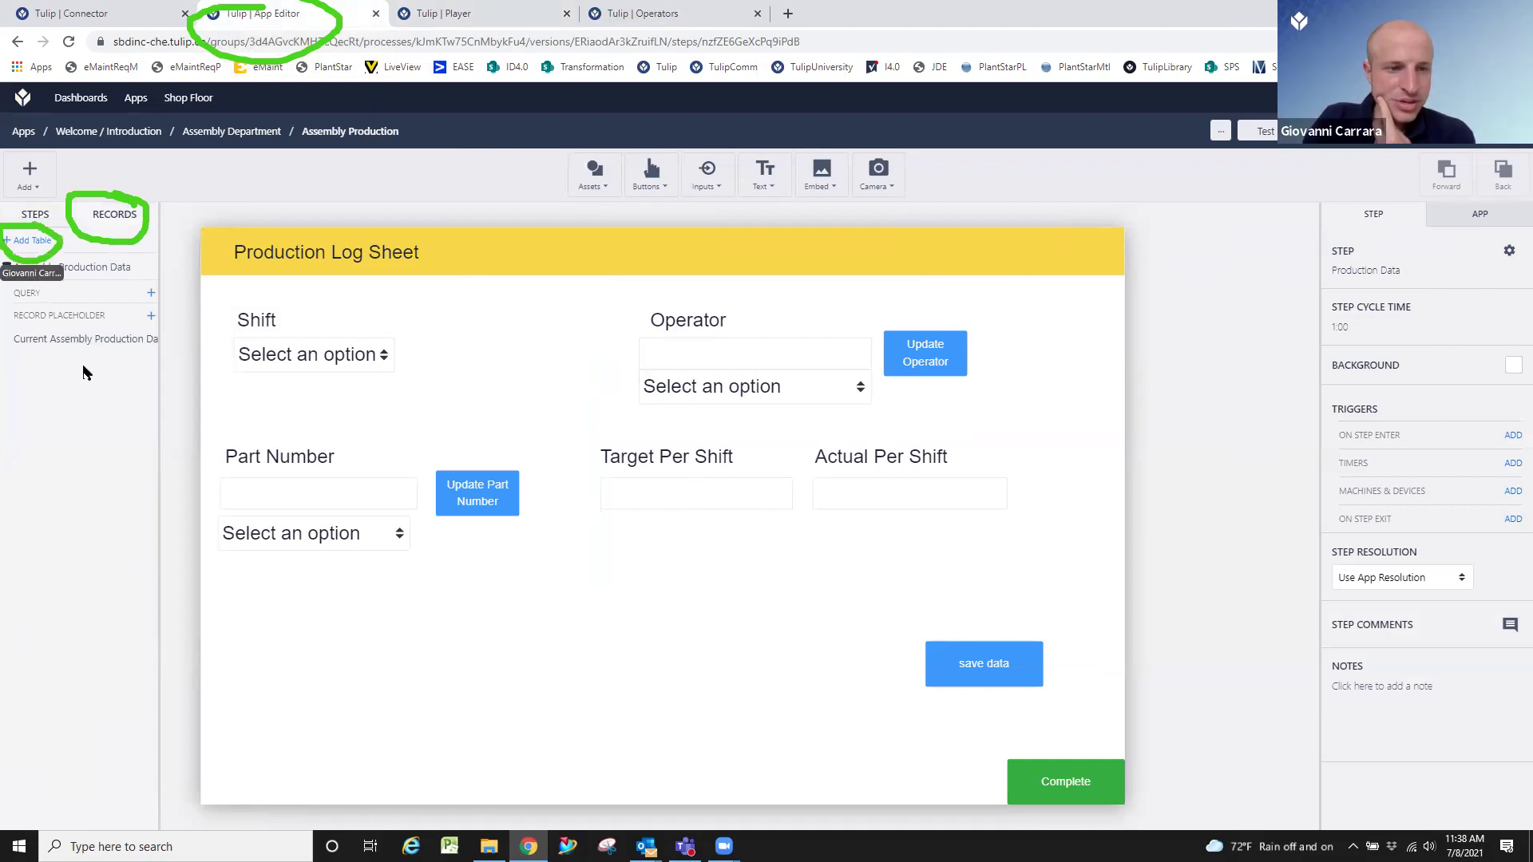
{"action": "left_click", "coordinate": [32, 240]}
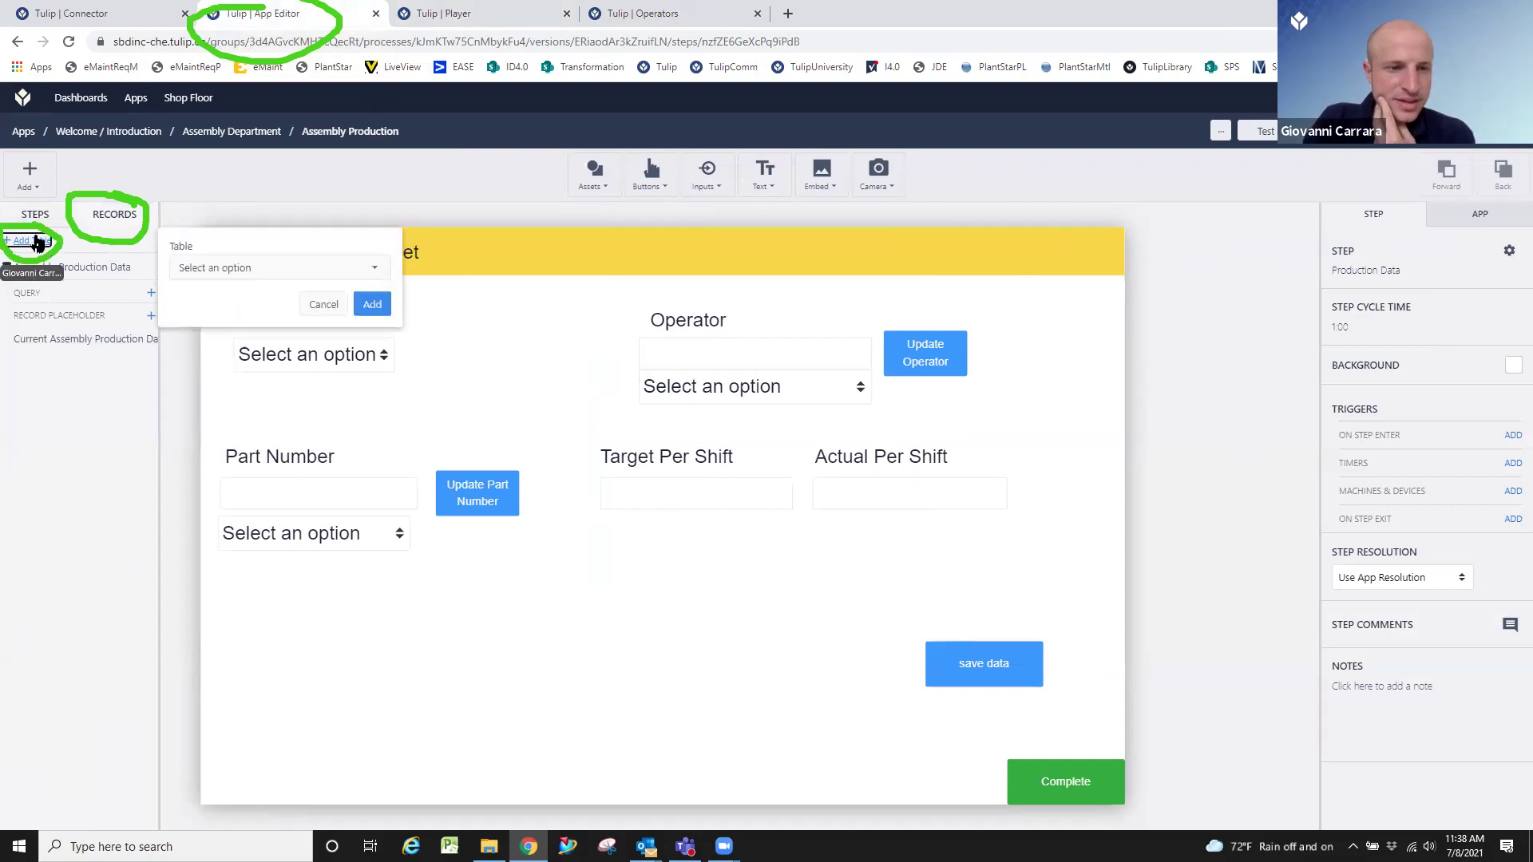
{"action": "left_click", "coordinate": [232, 270]}
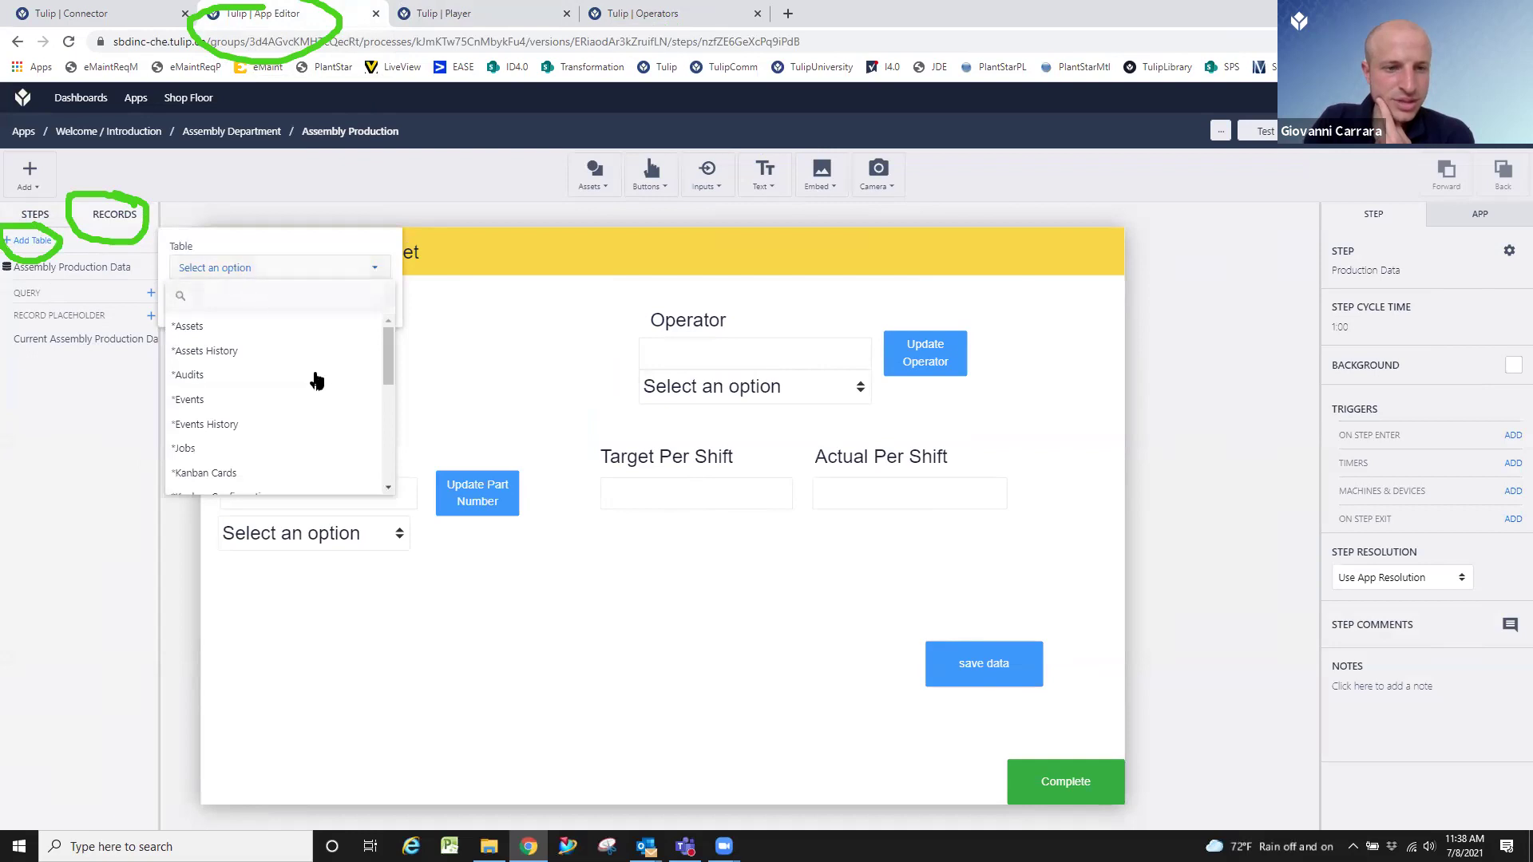
{"action": "scroll", "coordinate": [316, 387], "scroll_direction": "down", "scroll_amount": 5}
{"action": "left_click", "coordinate": [244, 435]}
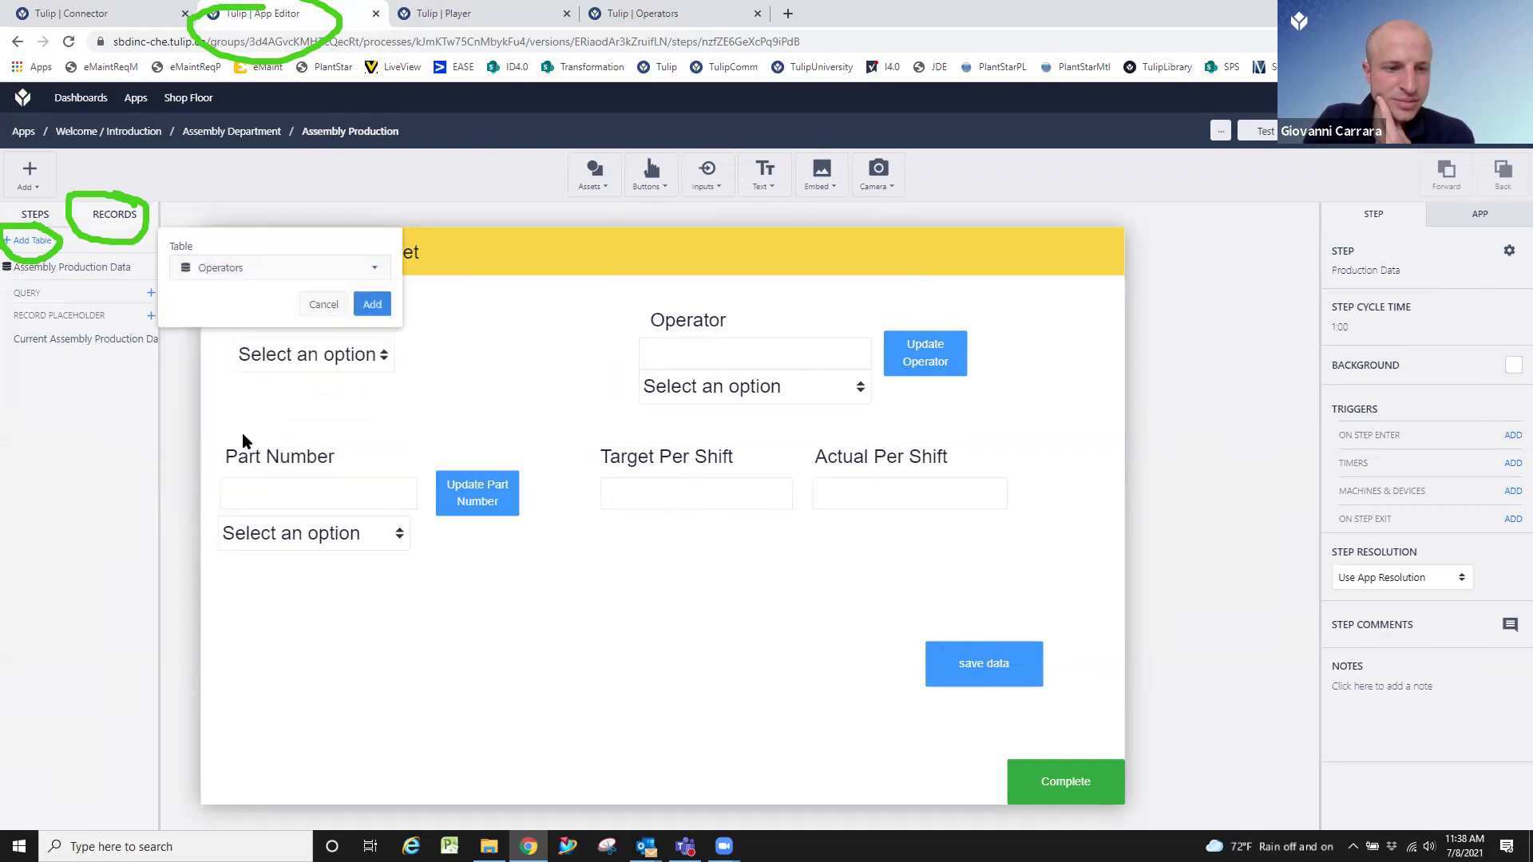
{"action": "left_click", "coordinate": [372, 304]}
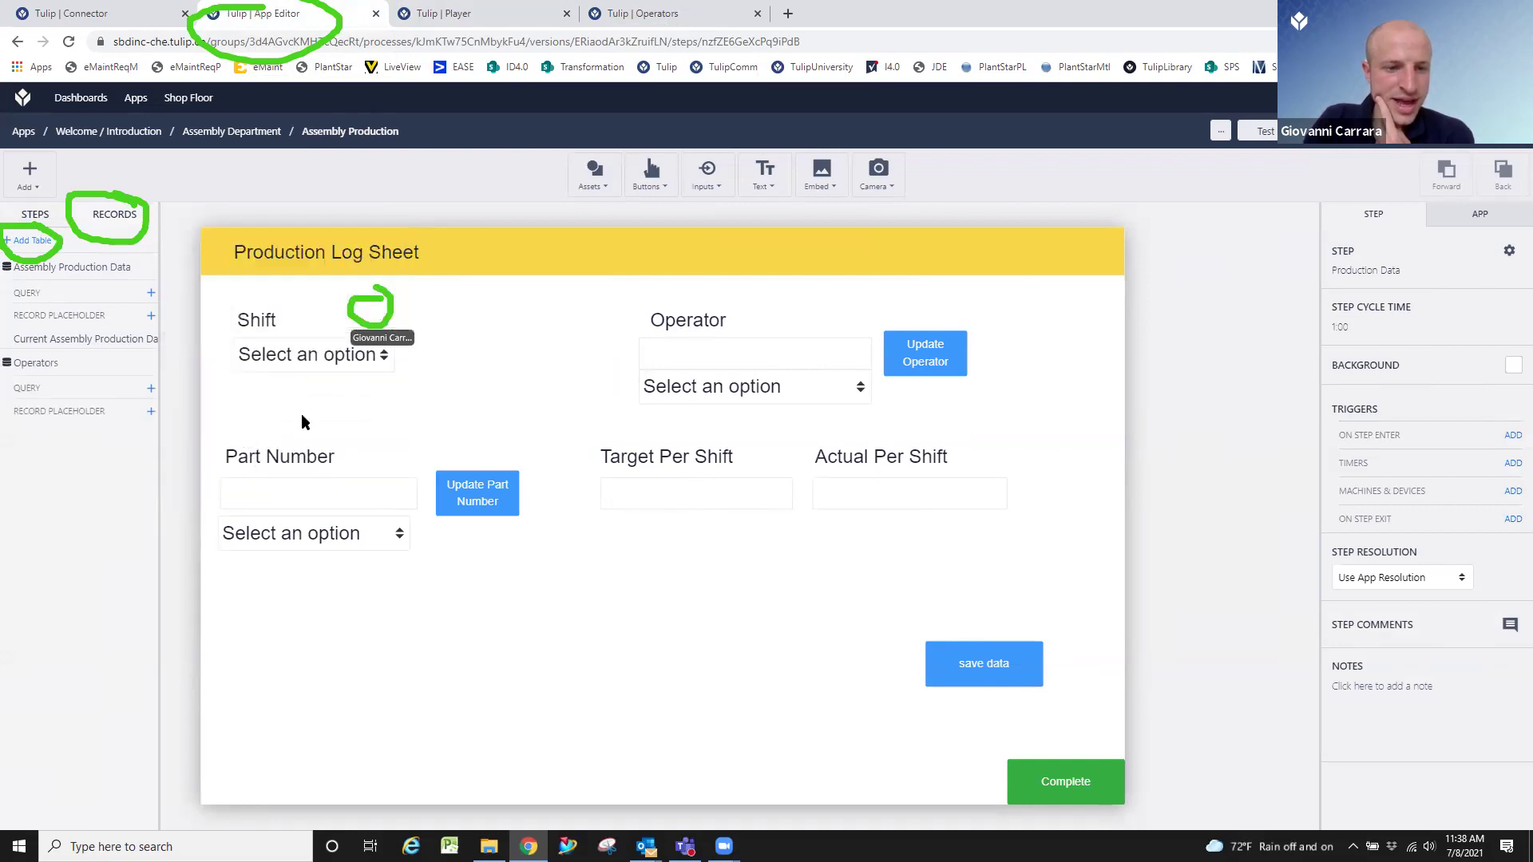
Add an Operators record placeholder named 'Current Operator'.
{"action": "left_click", "coordinate": [148, 412]}
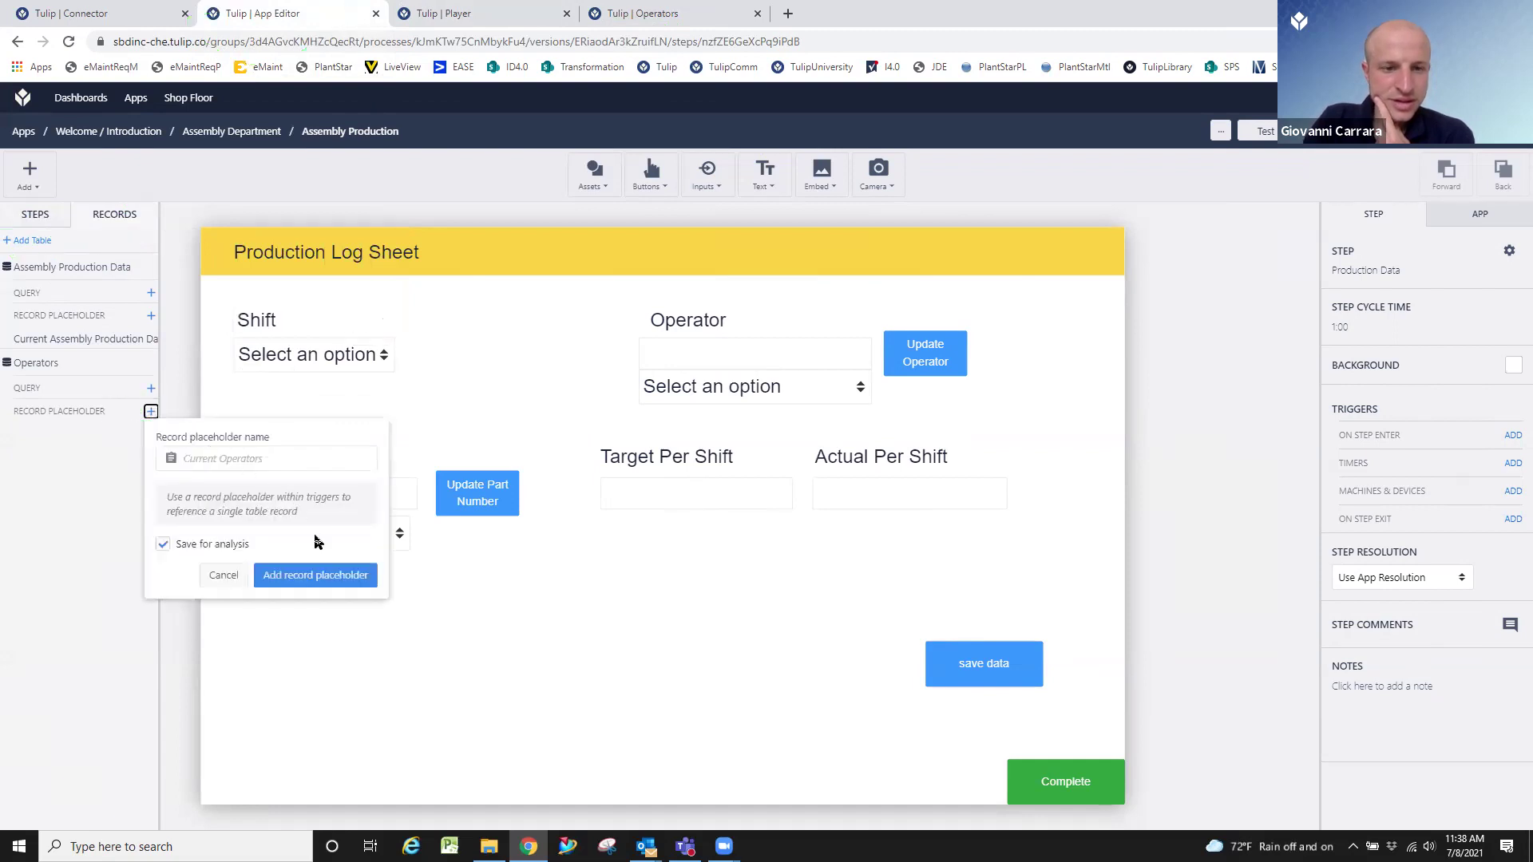
{"action": "left_click", "coordinate": [317, 576]}
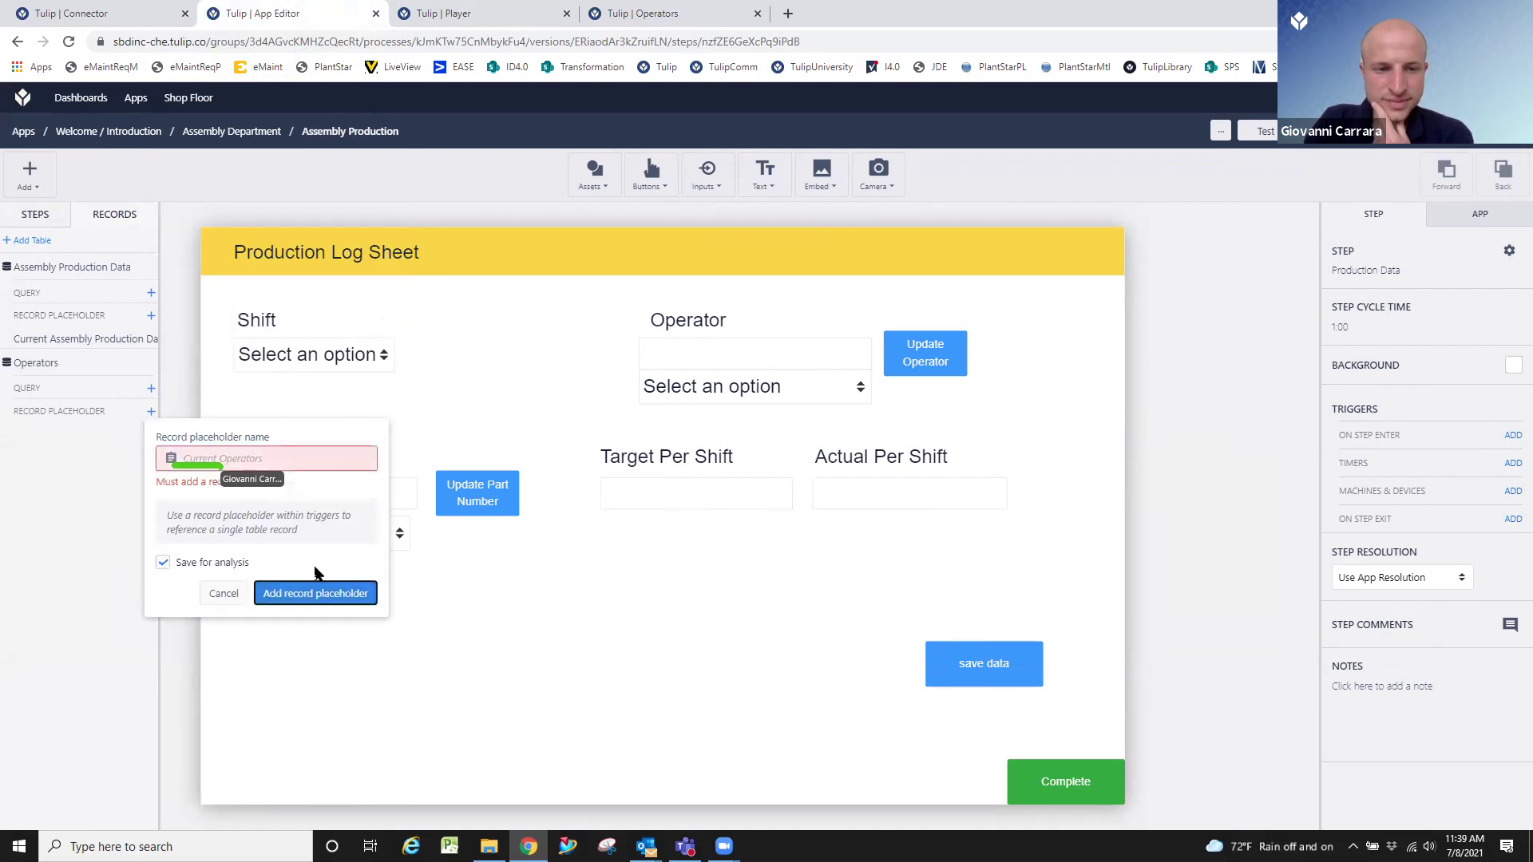
{"action": "left_click", "coordinate": [293, 451]}
{"action": "type", "text": "Current Operator"}
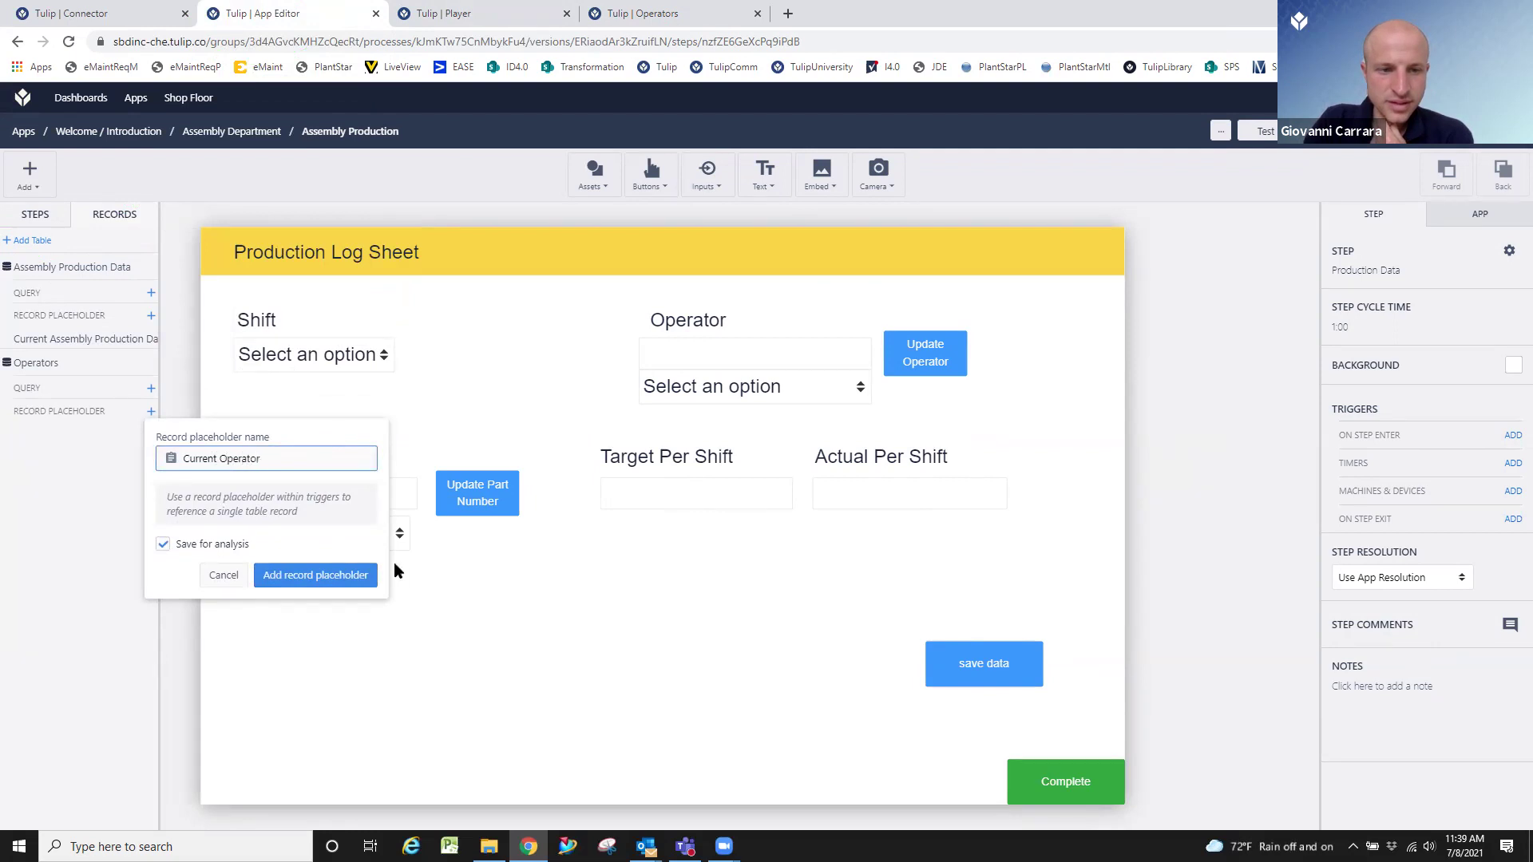
{"action": "left_click", "coordinate": [372, 581]}
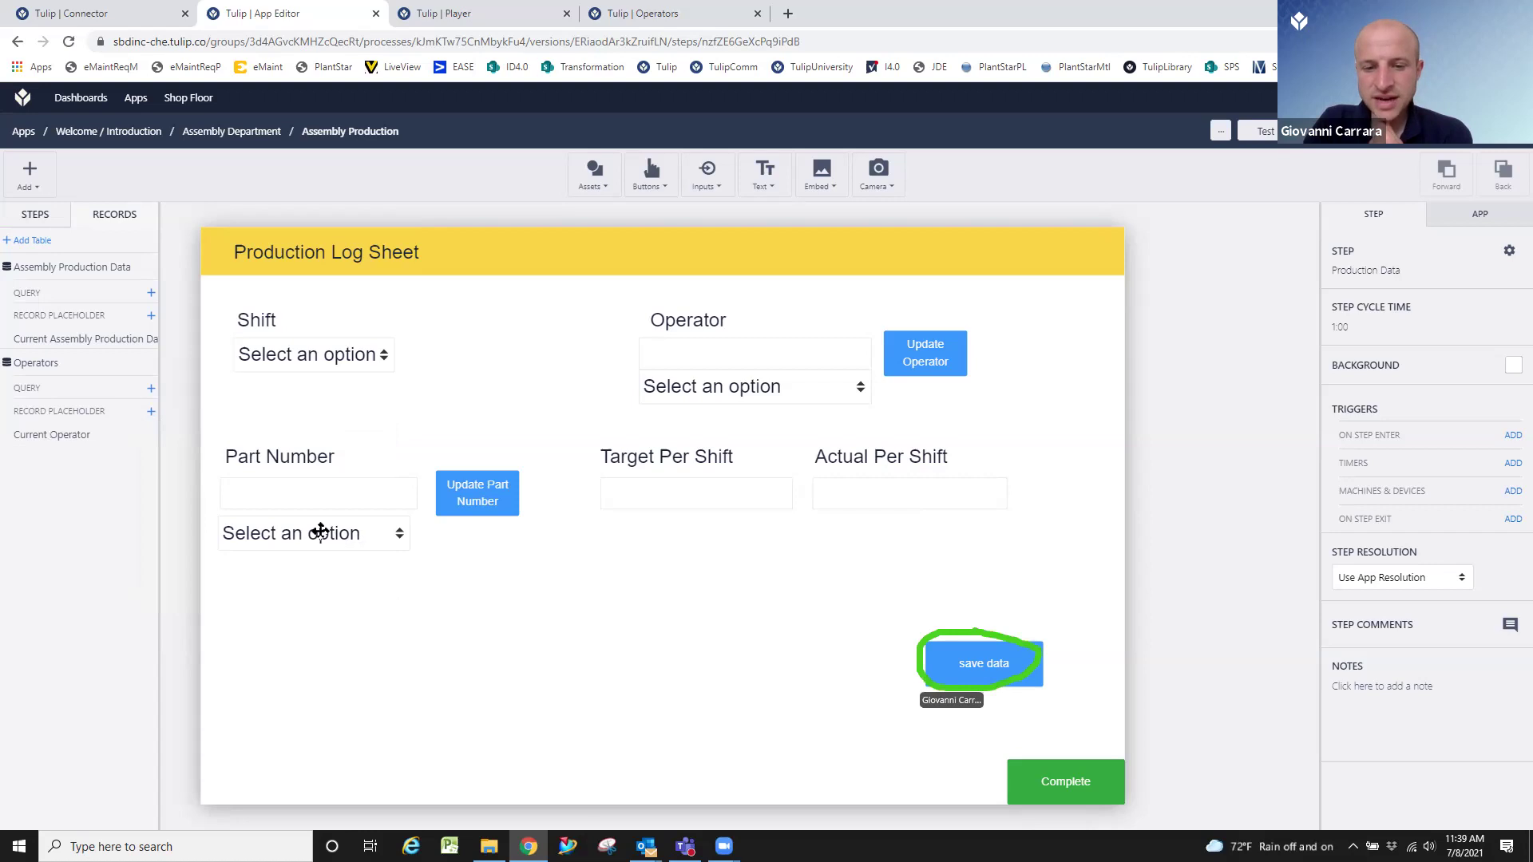
Add a new trigger to the save data button with a condition on the Operators table.
{"action": "left_click", "coordinate": [976, 651]}
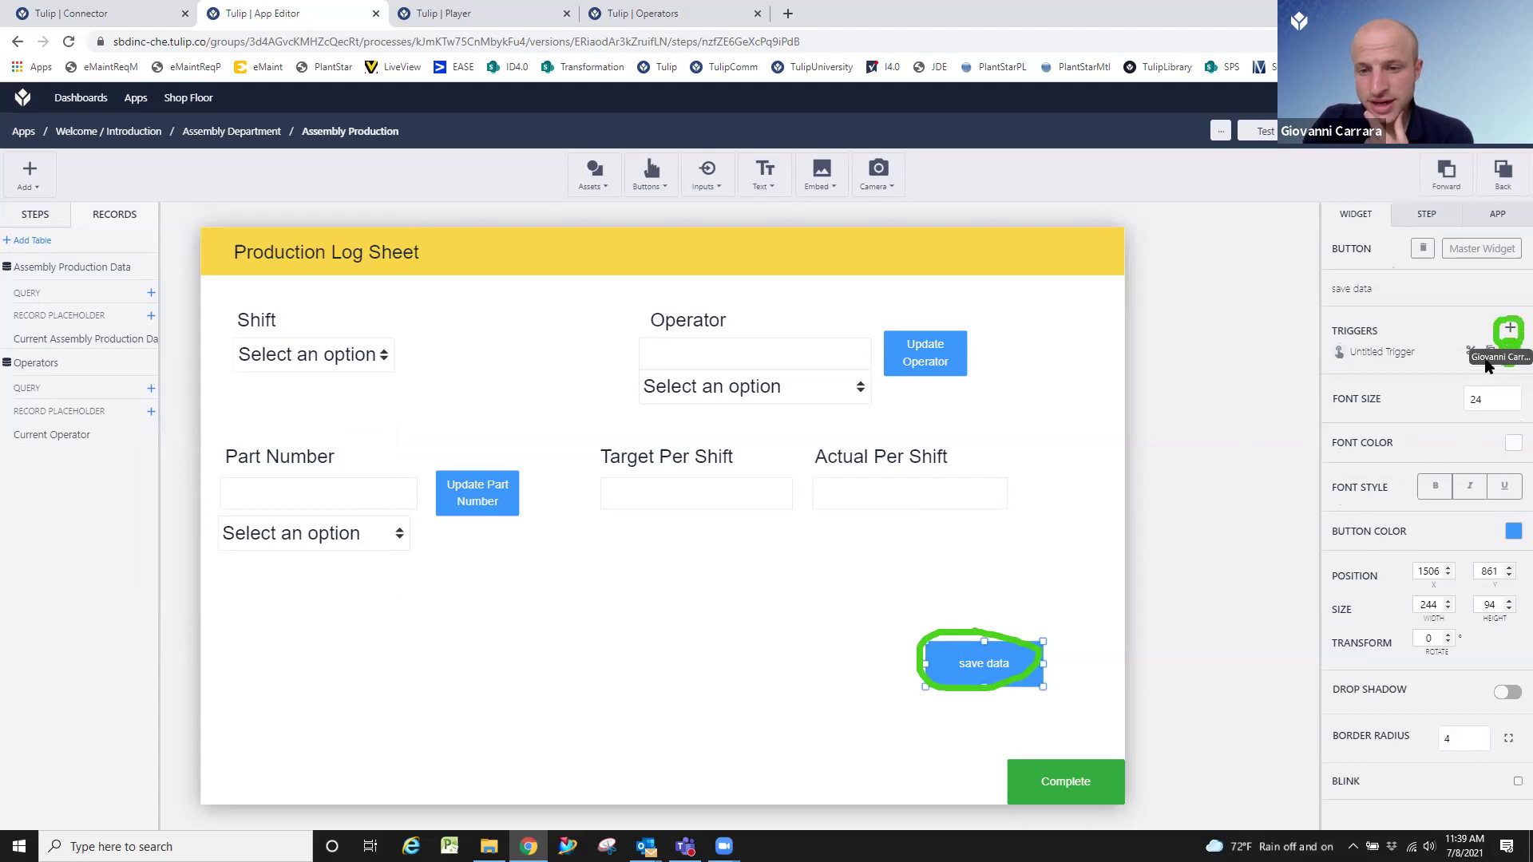
{"action": "left_click", "coordinate": [1510, 331]}
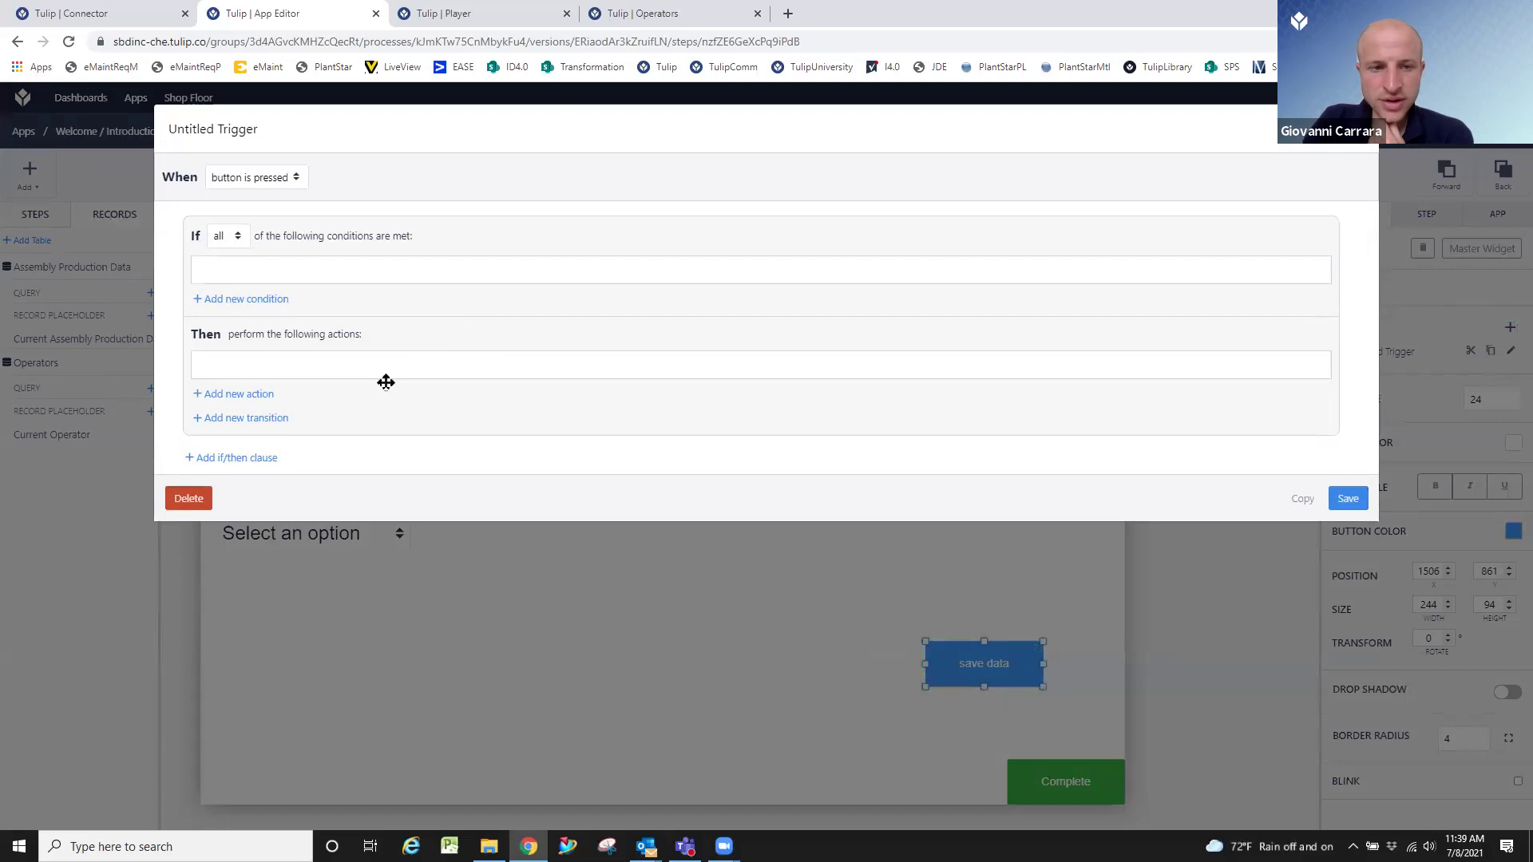
{"action": "left_click", "coordinate": [257, 299]}
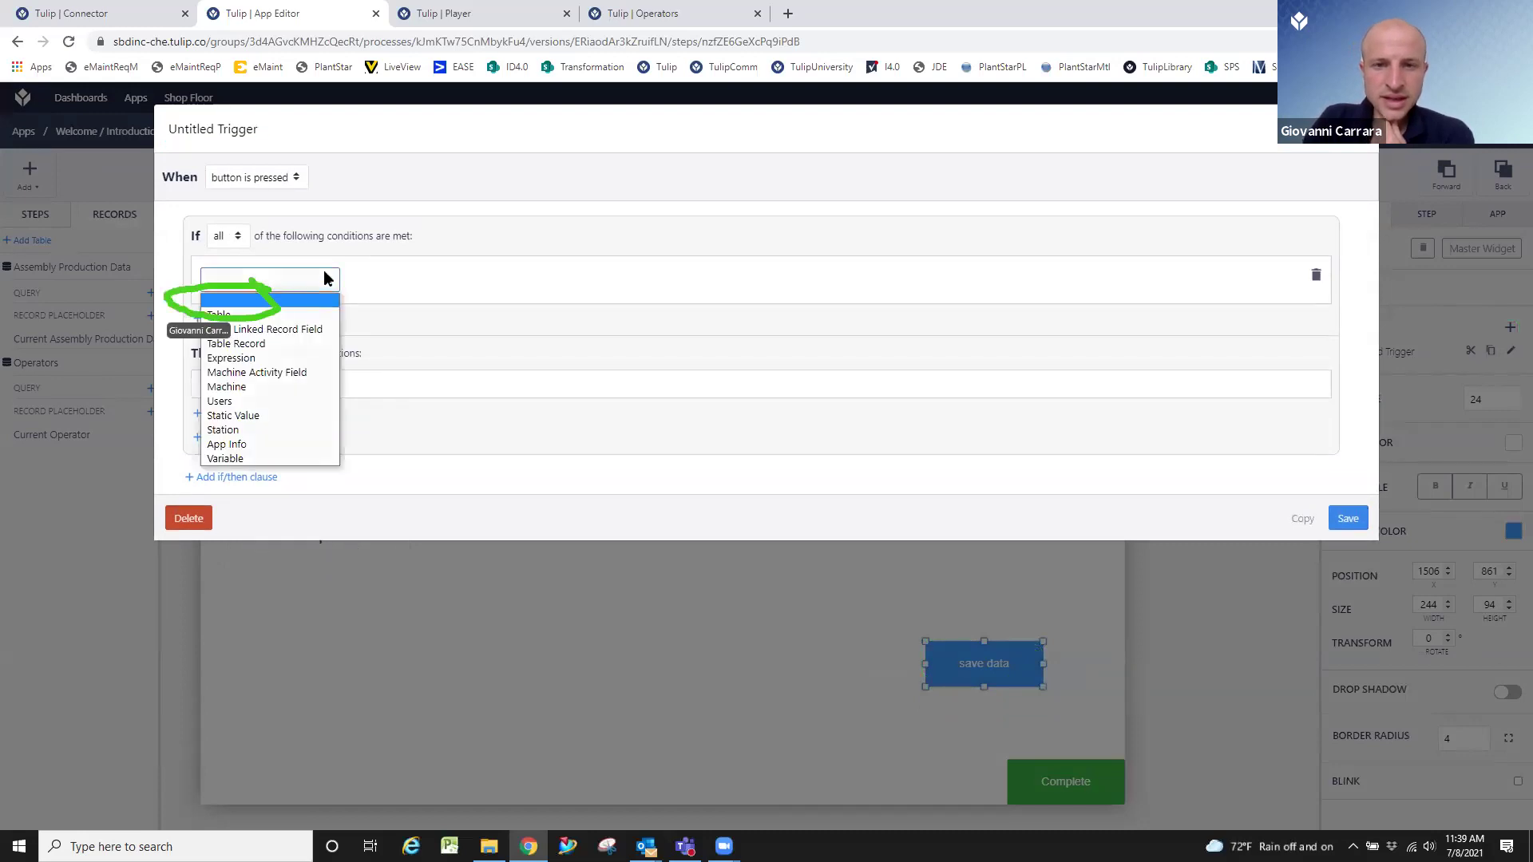
{"action": "left_click", "coordinate": [308, 317]}
{"action": "left_click", "coordinate": [453, 289]}
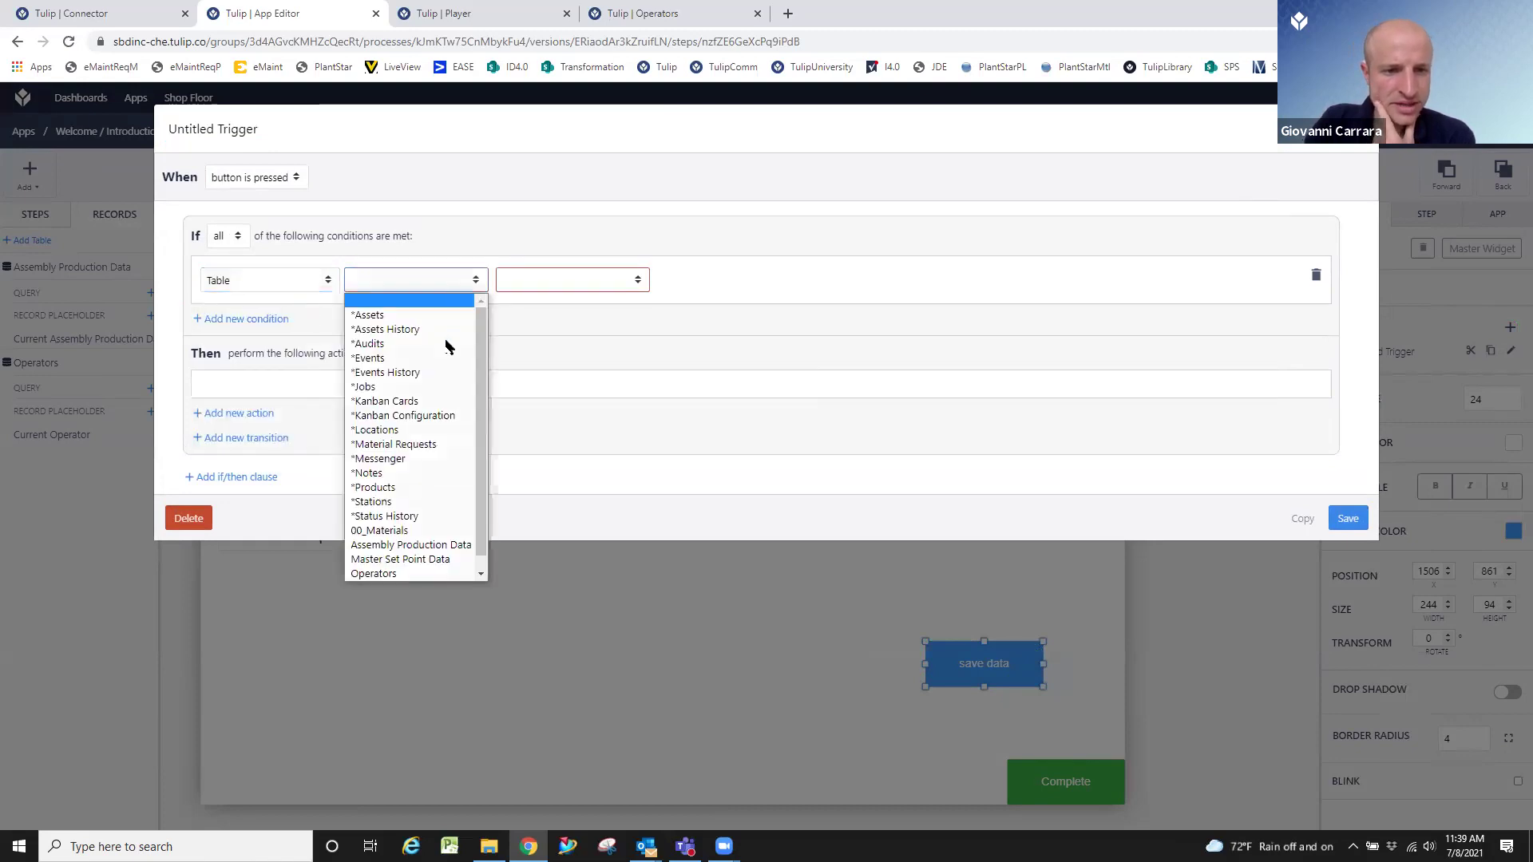
{"action": "scroll", "coordinate": [448, 346], "scroll_direction": "down", "scroll_amount": 1}
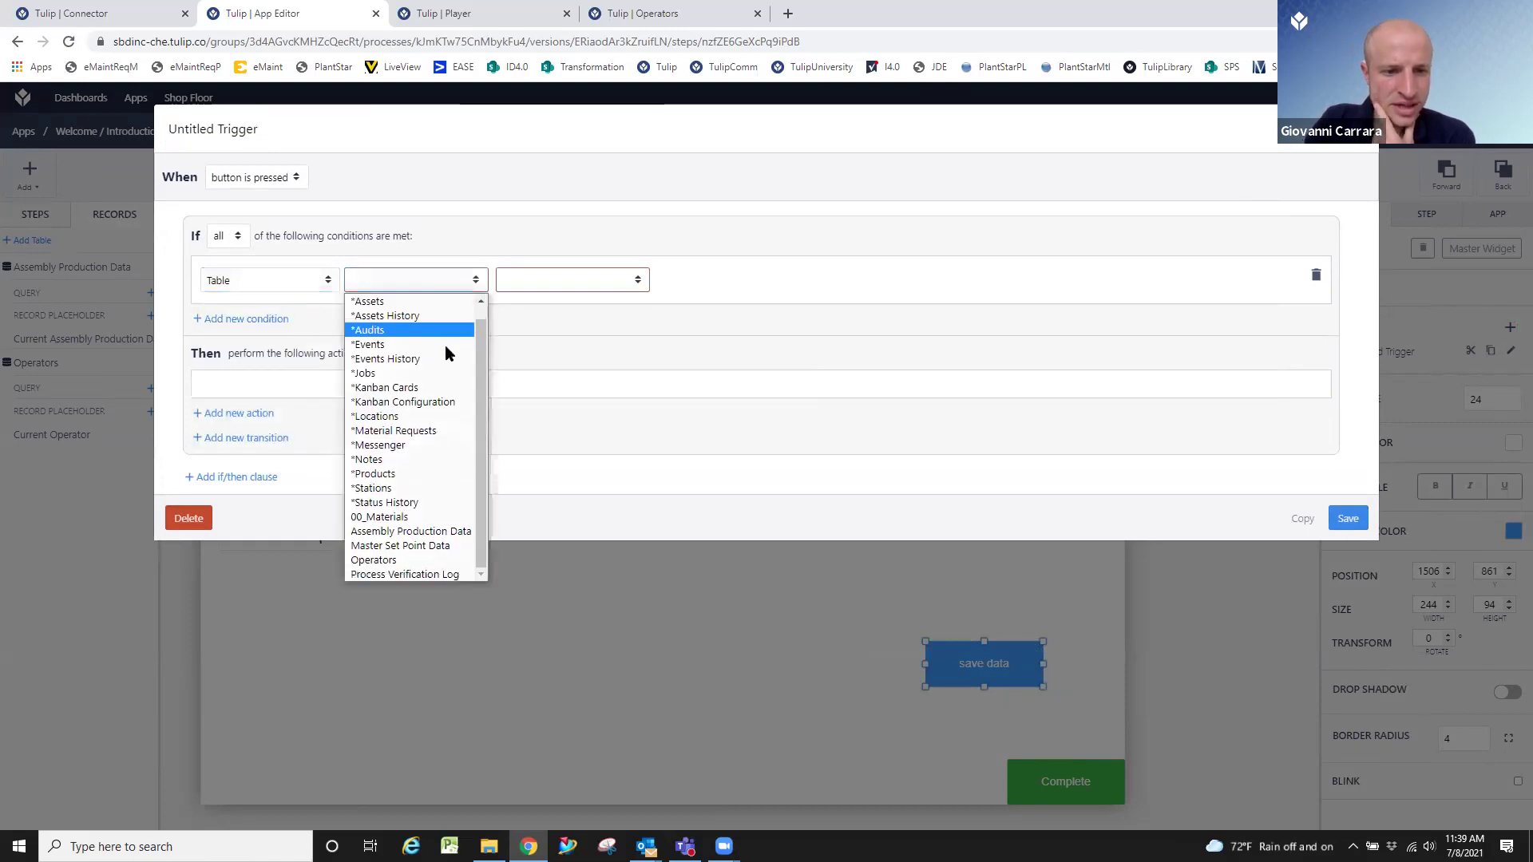
{"action": "left_click", "coordinate": [393, 562]}
Make the condition 'does not have record with id' taken from the Operator variable.
{"action": "left_click", "coordinate": [576, 284]}
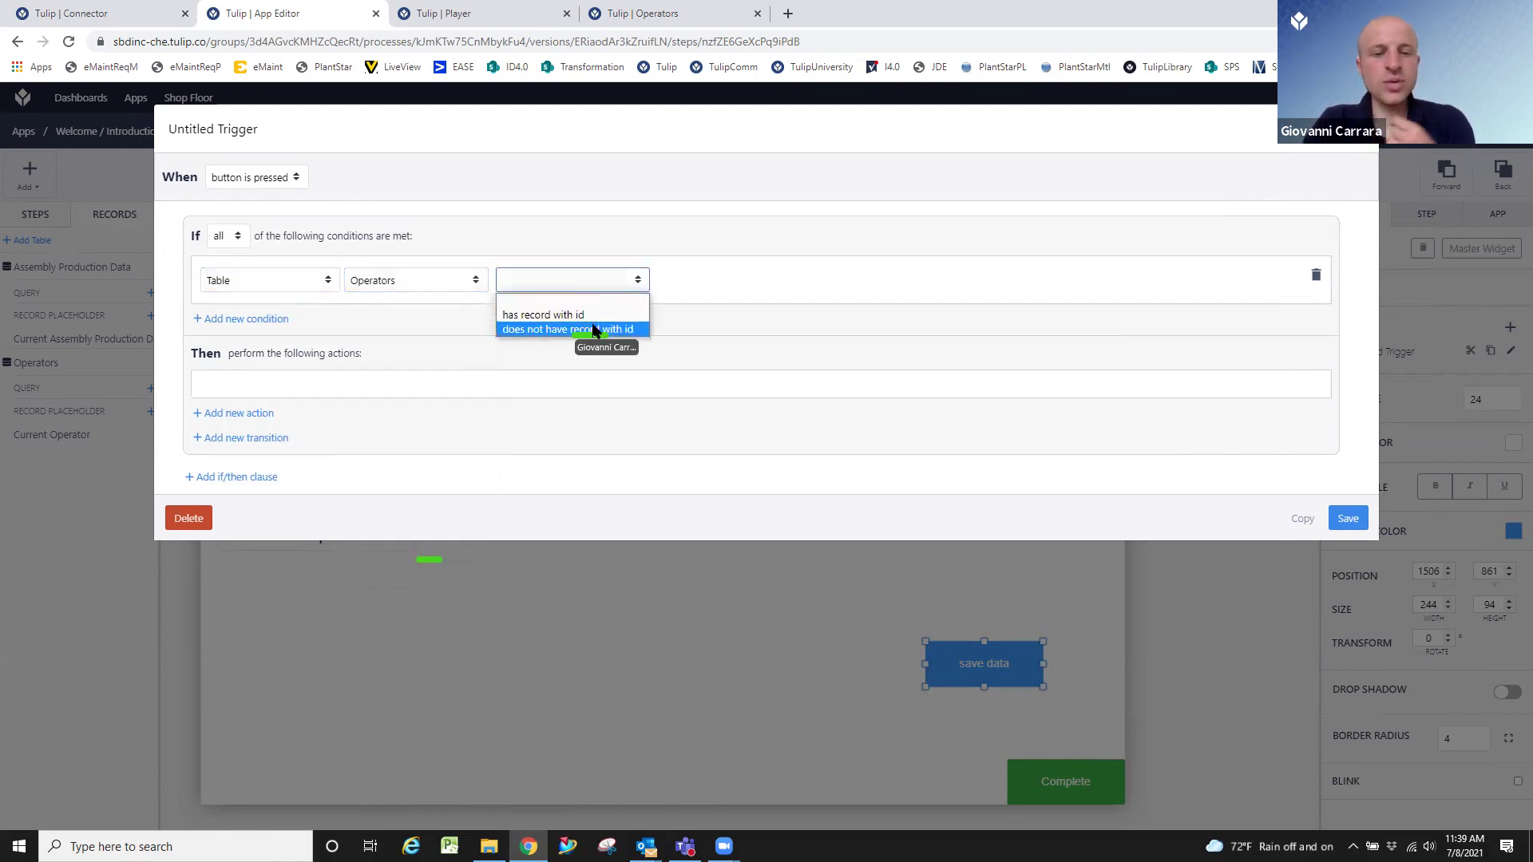
{"action": "left_click", "coordinate": [594, 329]}
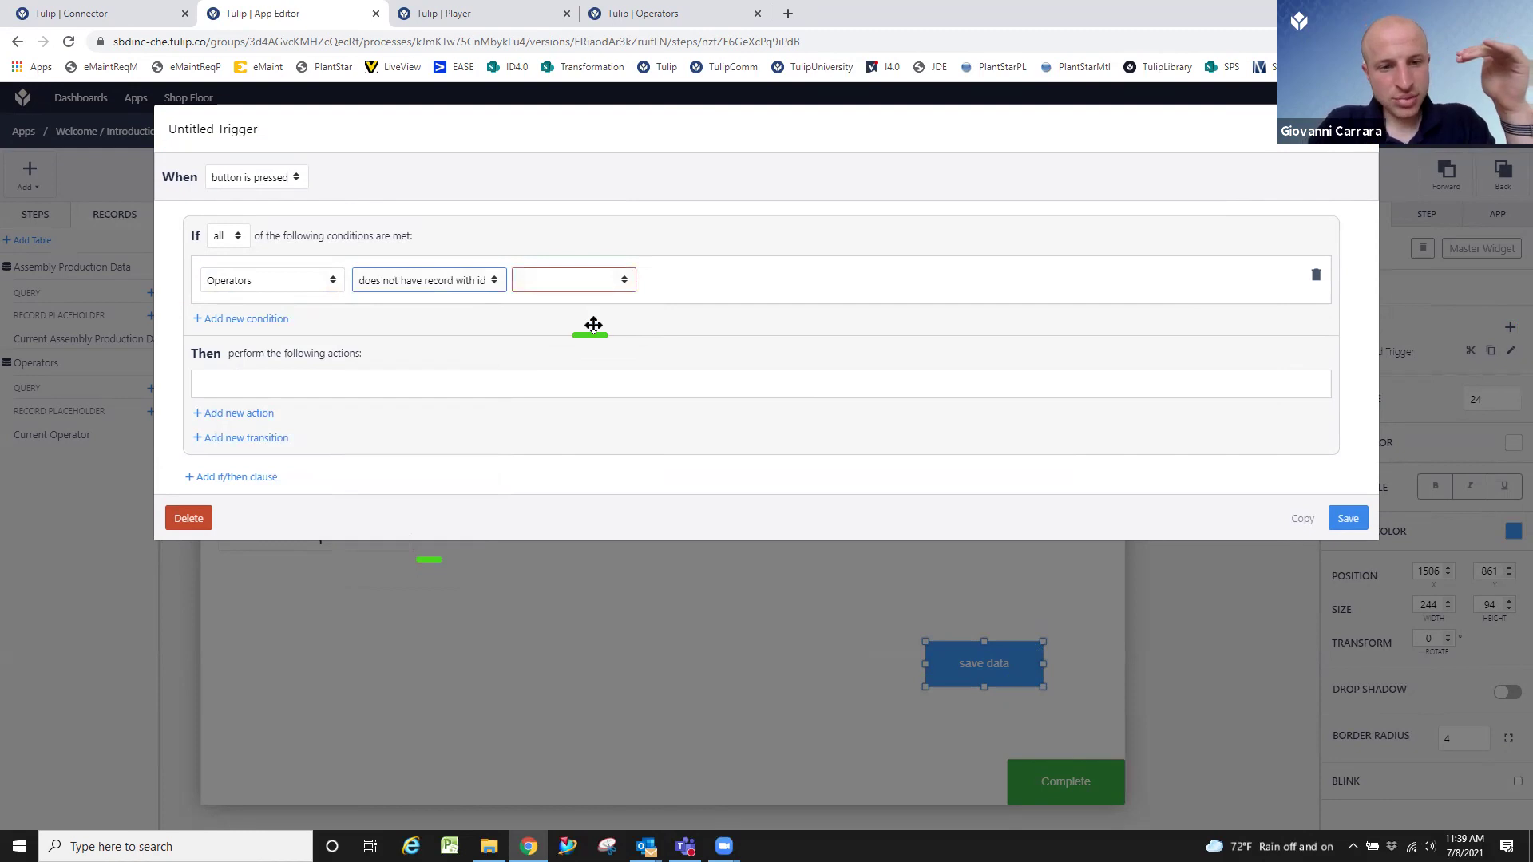
{"action": "left_click", "coordinate": [583, 286]}
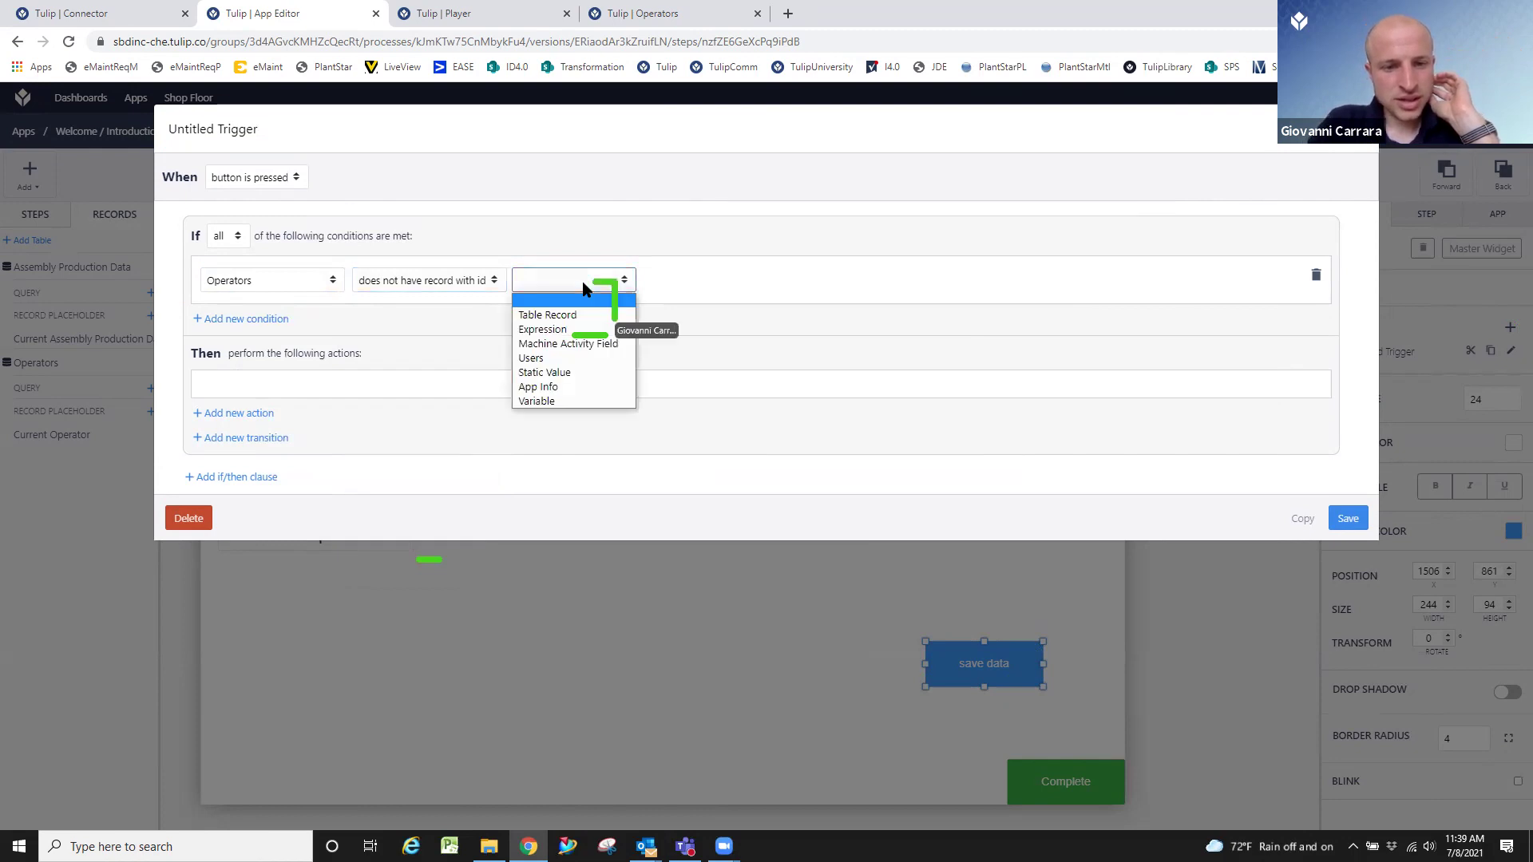
{"action": "left_click", "coordinate": [566, 399]}
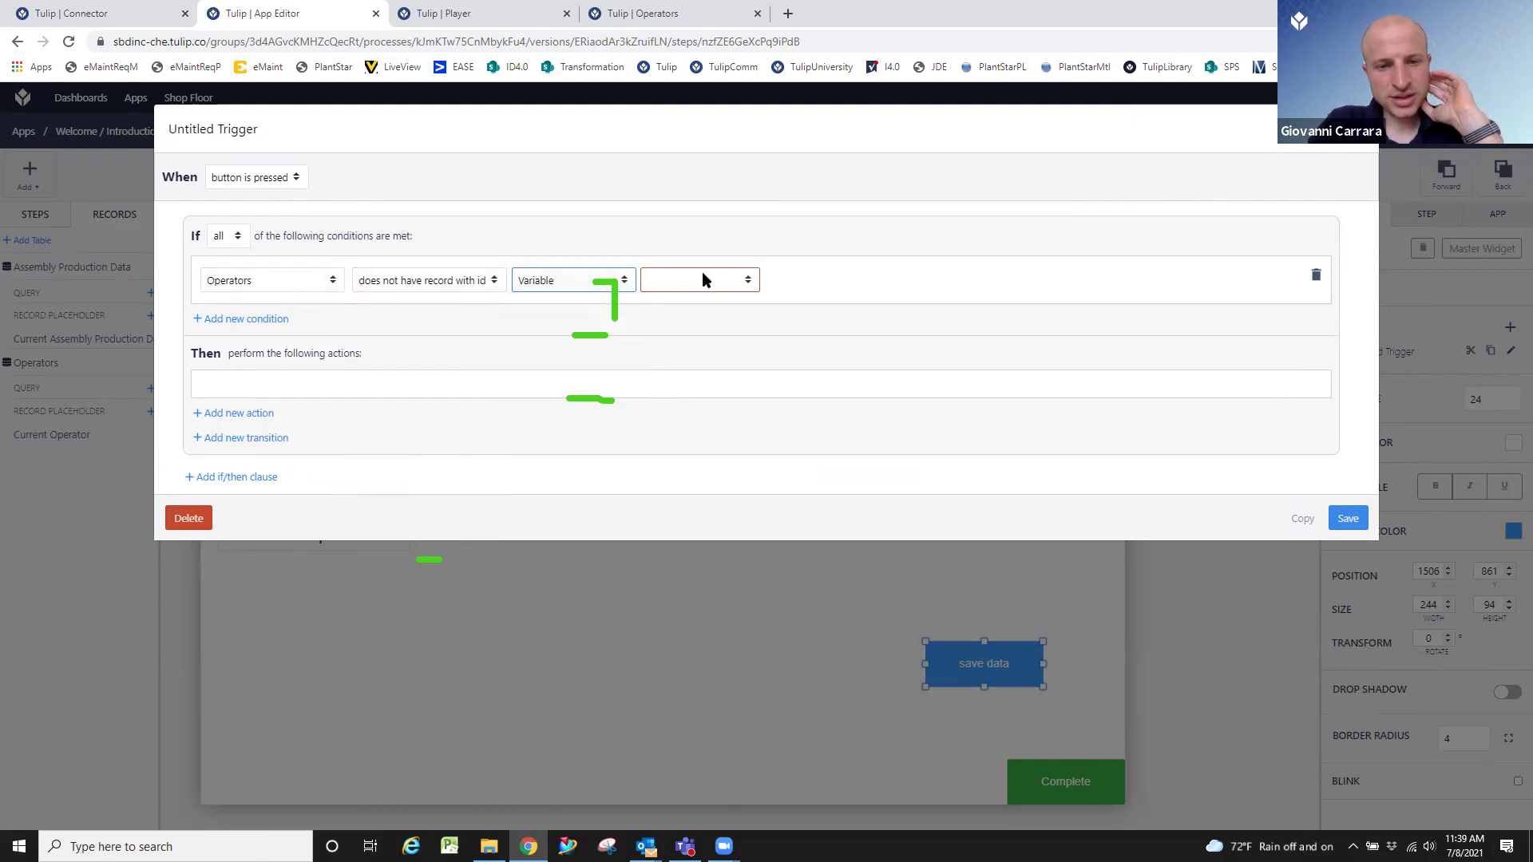
{"action": "left_click", "coordinate": [702, 279]}
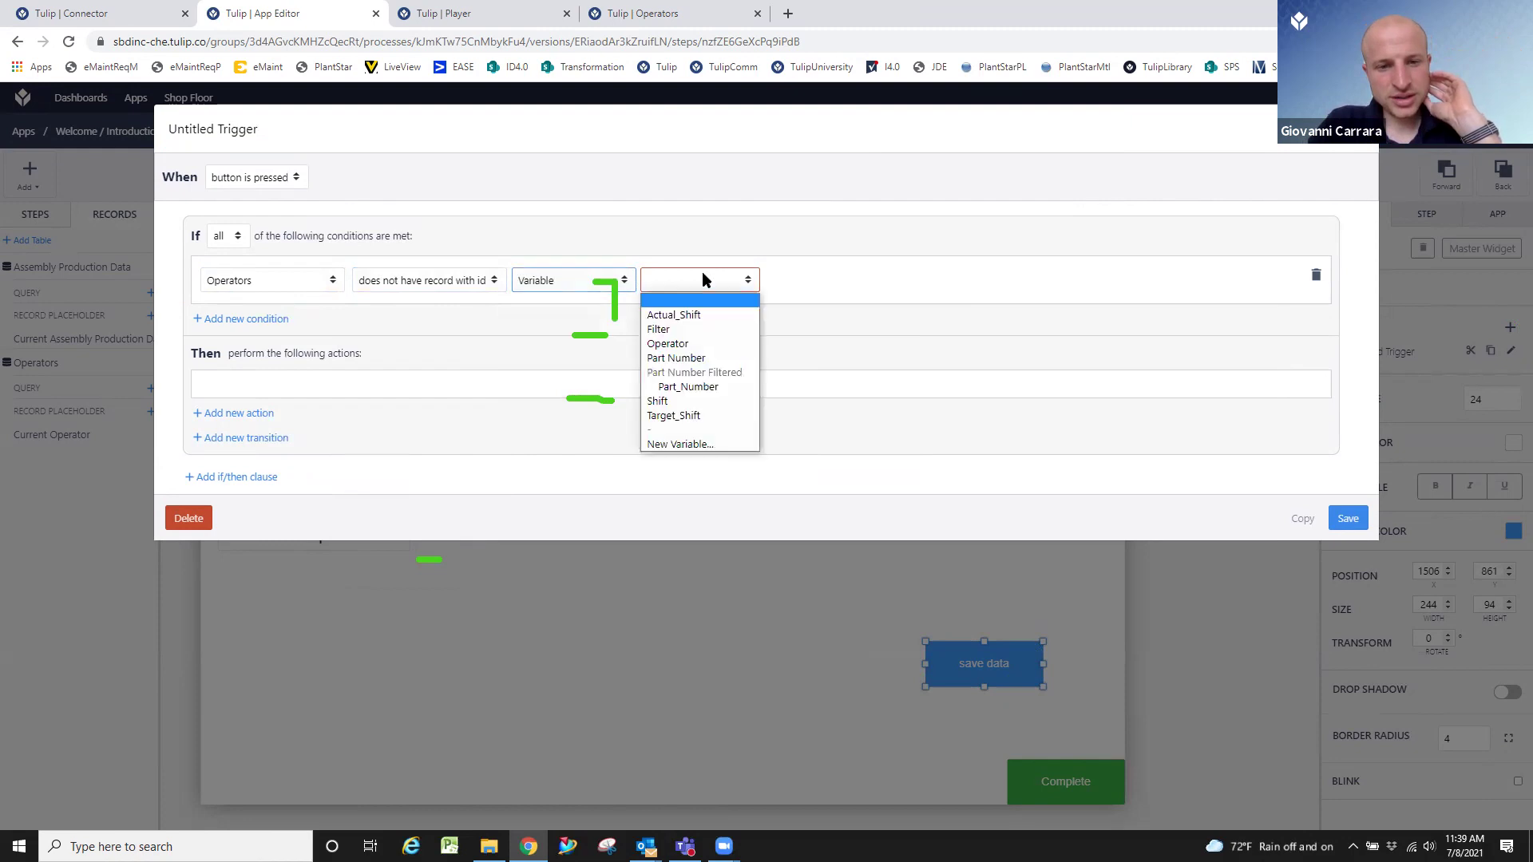
{"action": "left_click", "coordinate": [702, 344]}
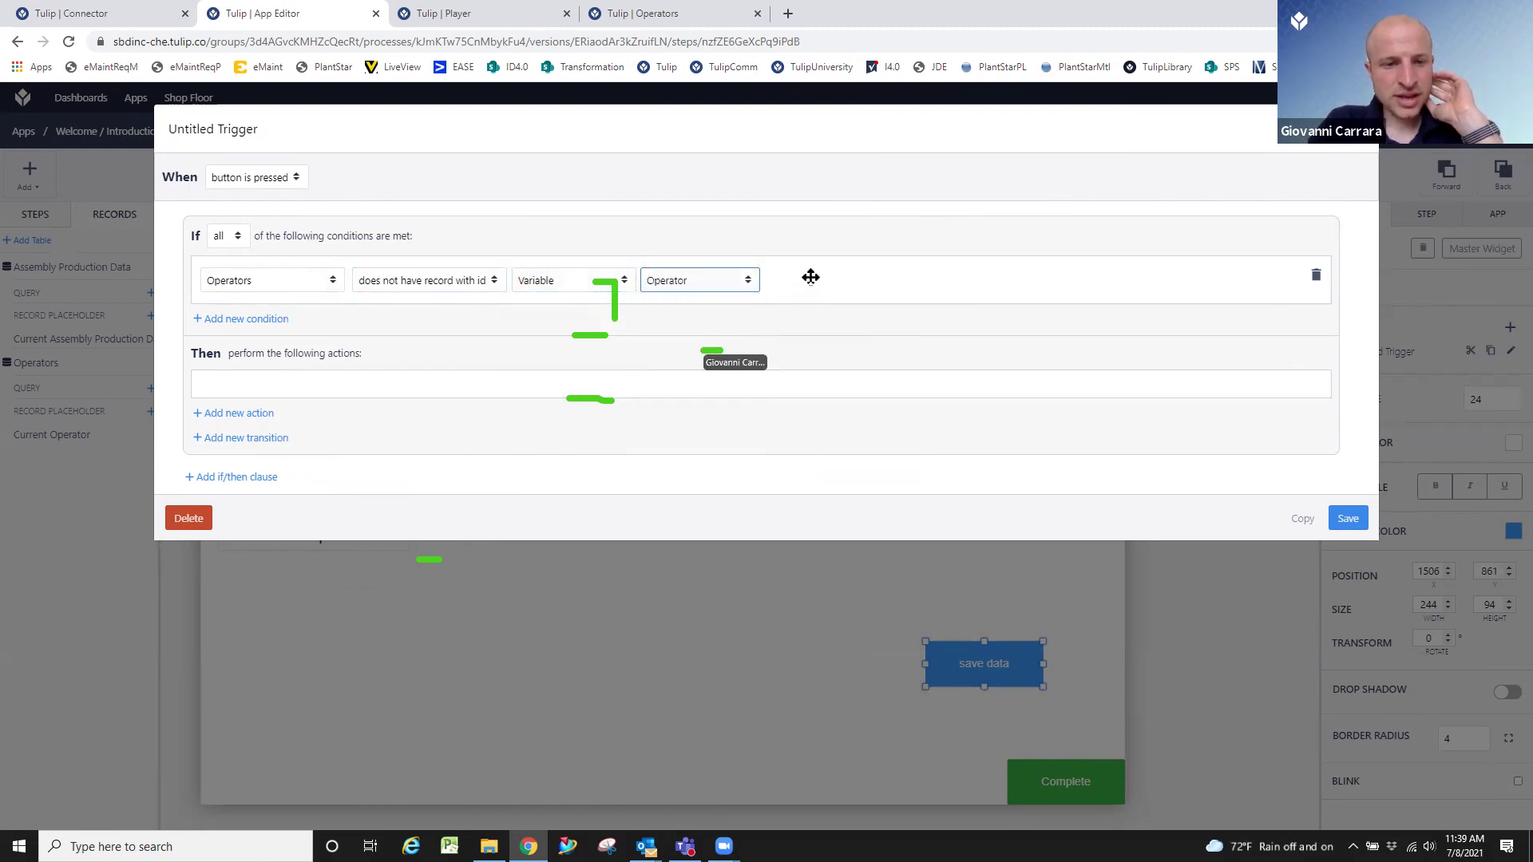
{"action": "left_click", "coordinate": [742, 280]}
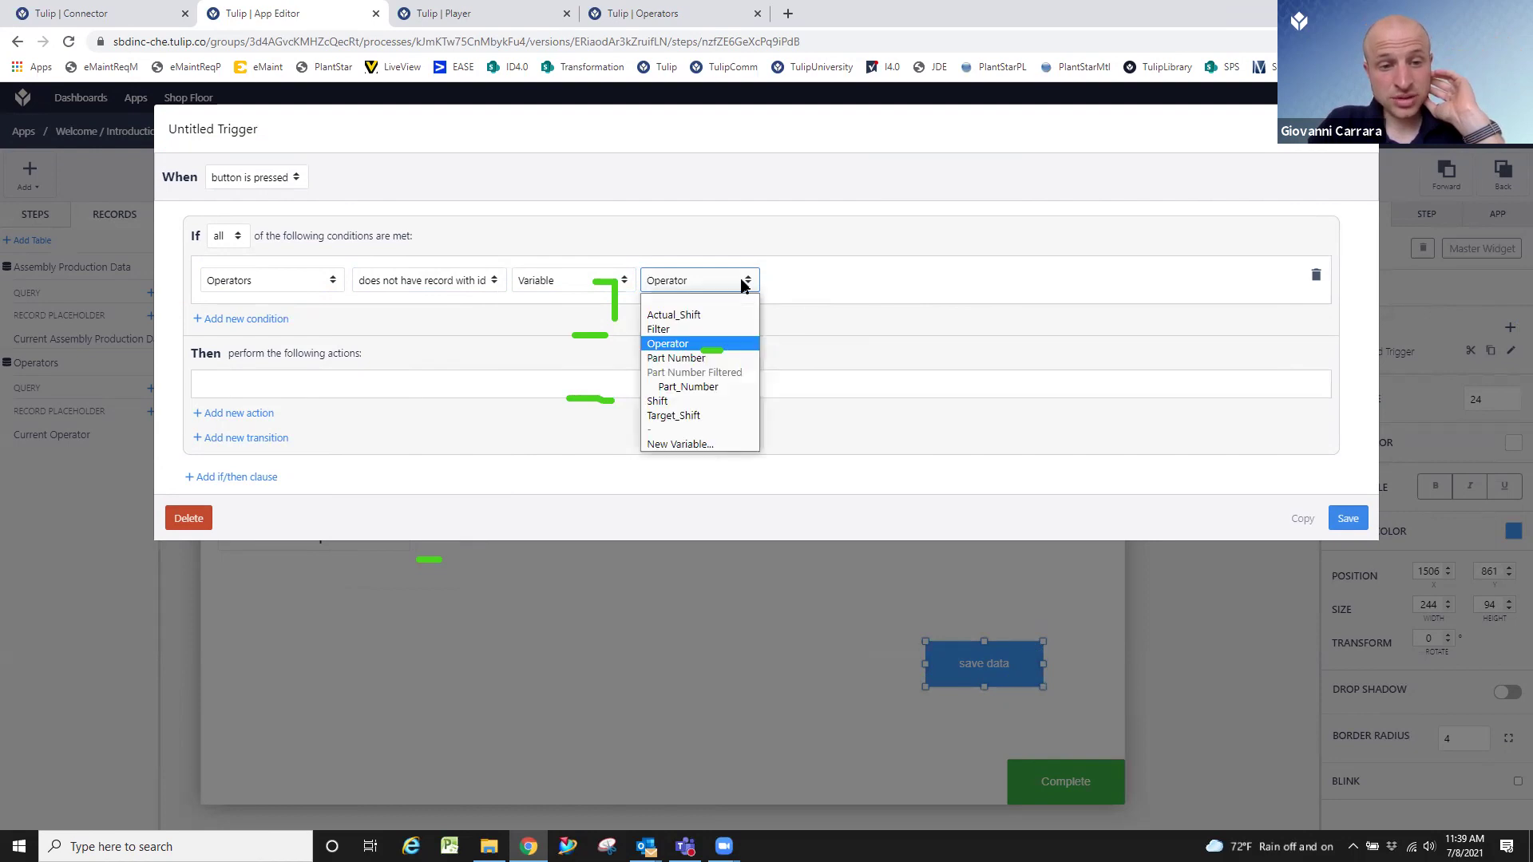
{"action": "left_click", "coordinate": [751, 344]}
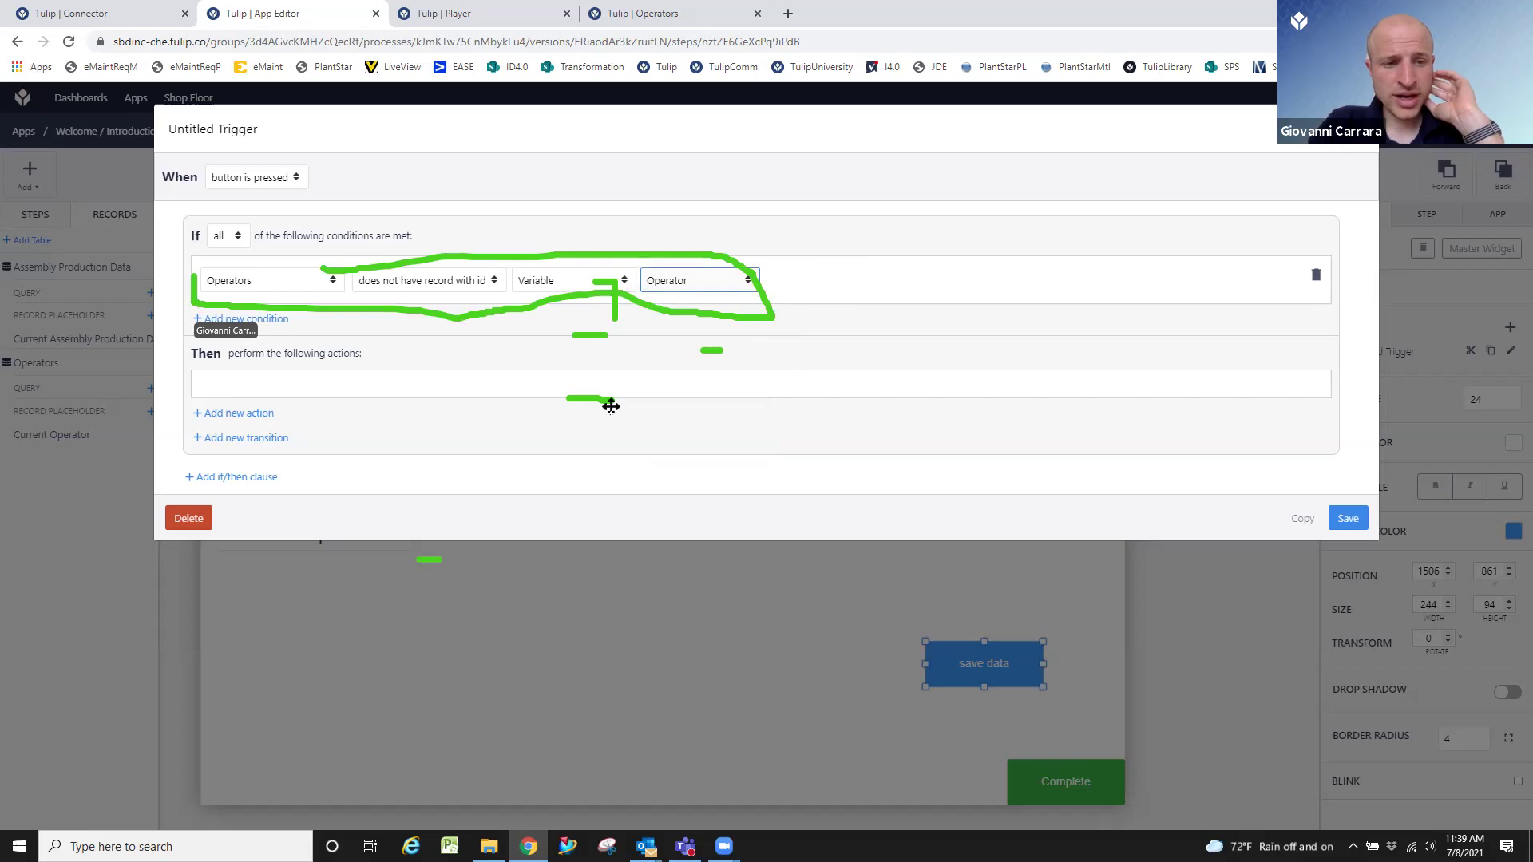
Add a Table Records > Create Record action to the trigger.
{"action": "left_click_drag", "start_coordinate": [243, 395], "coordinate": [209, 399]}
{"action": "left_click", "coordinate": [227, 415]}
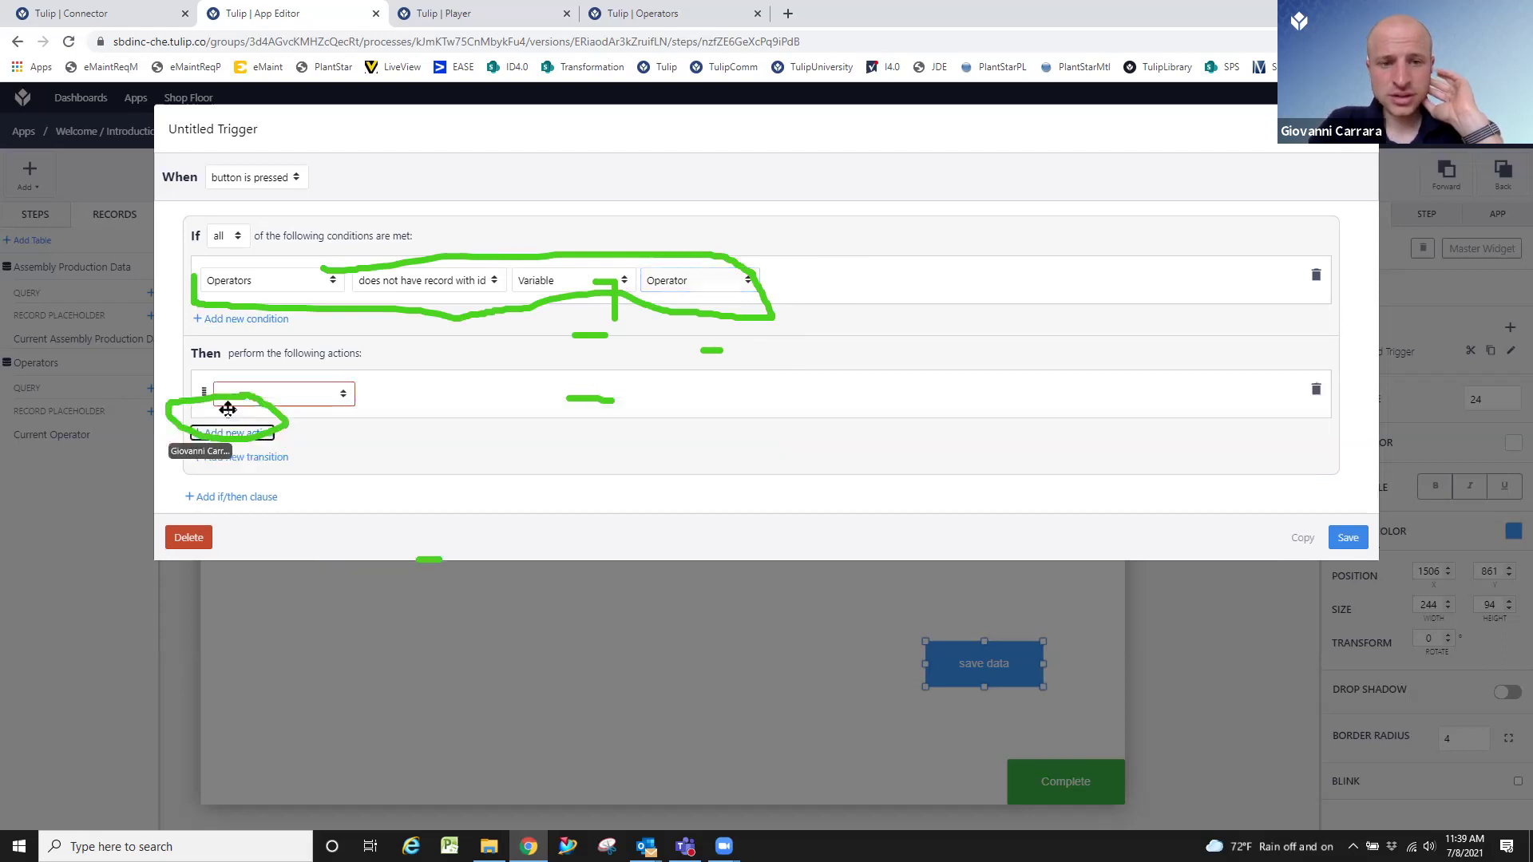
{"action": "left_click", "coordinate": [289, 396]}
{"action": "scroll", "coordinate": [290, 431], "scroll_direction": "down", "scroll_amount": 1}
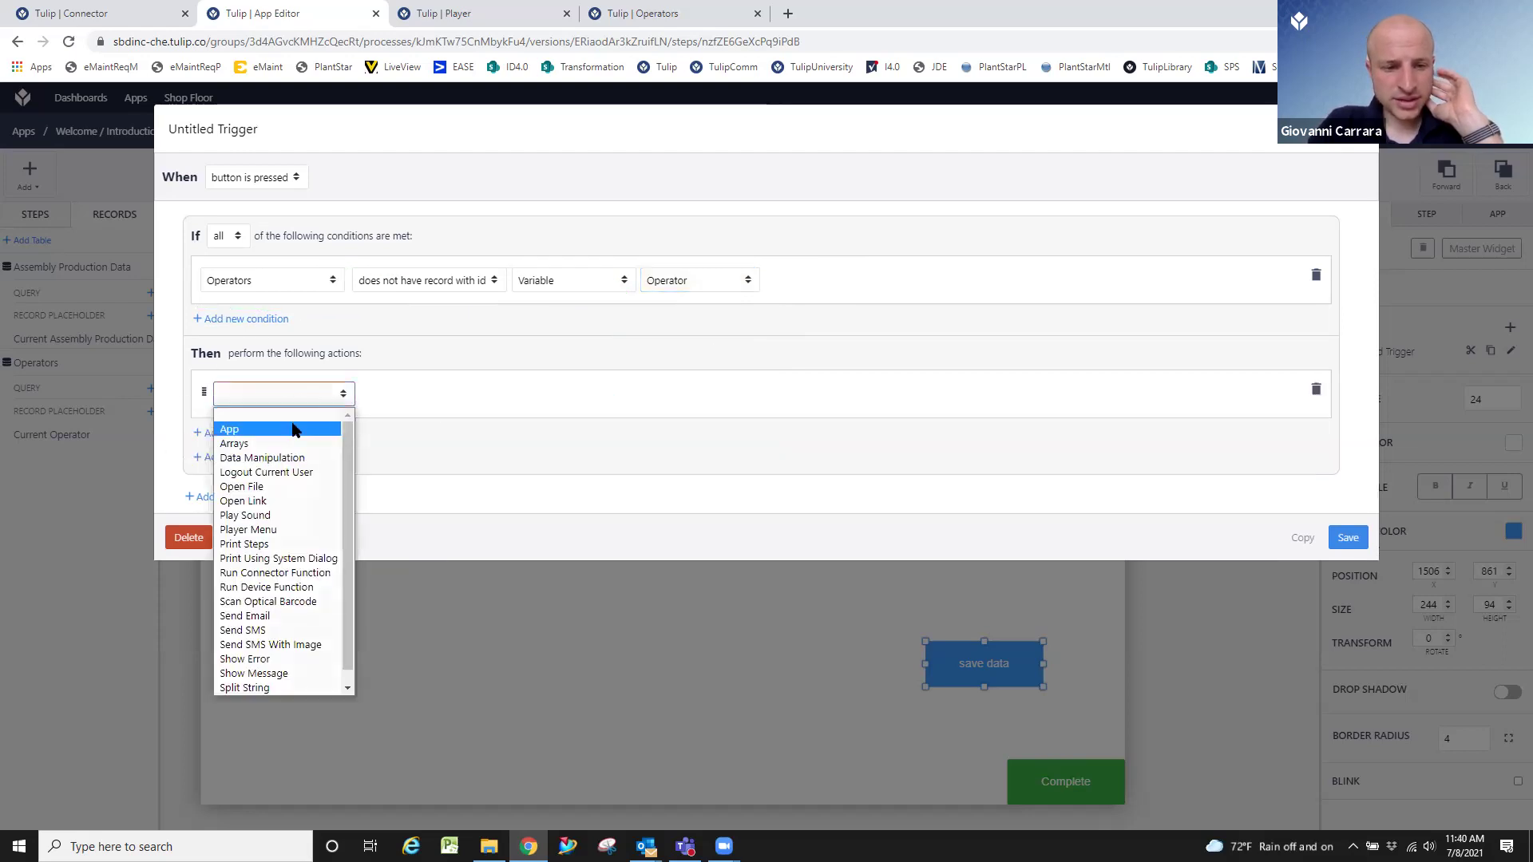
{"action": "left_click", "coordinate": [264, 688]}
{"action": "left_click", "coordinate": [431, 397]}
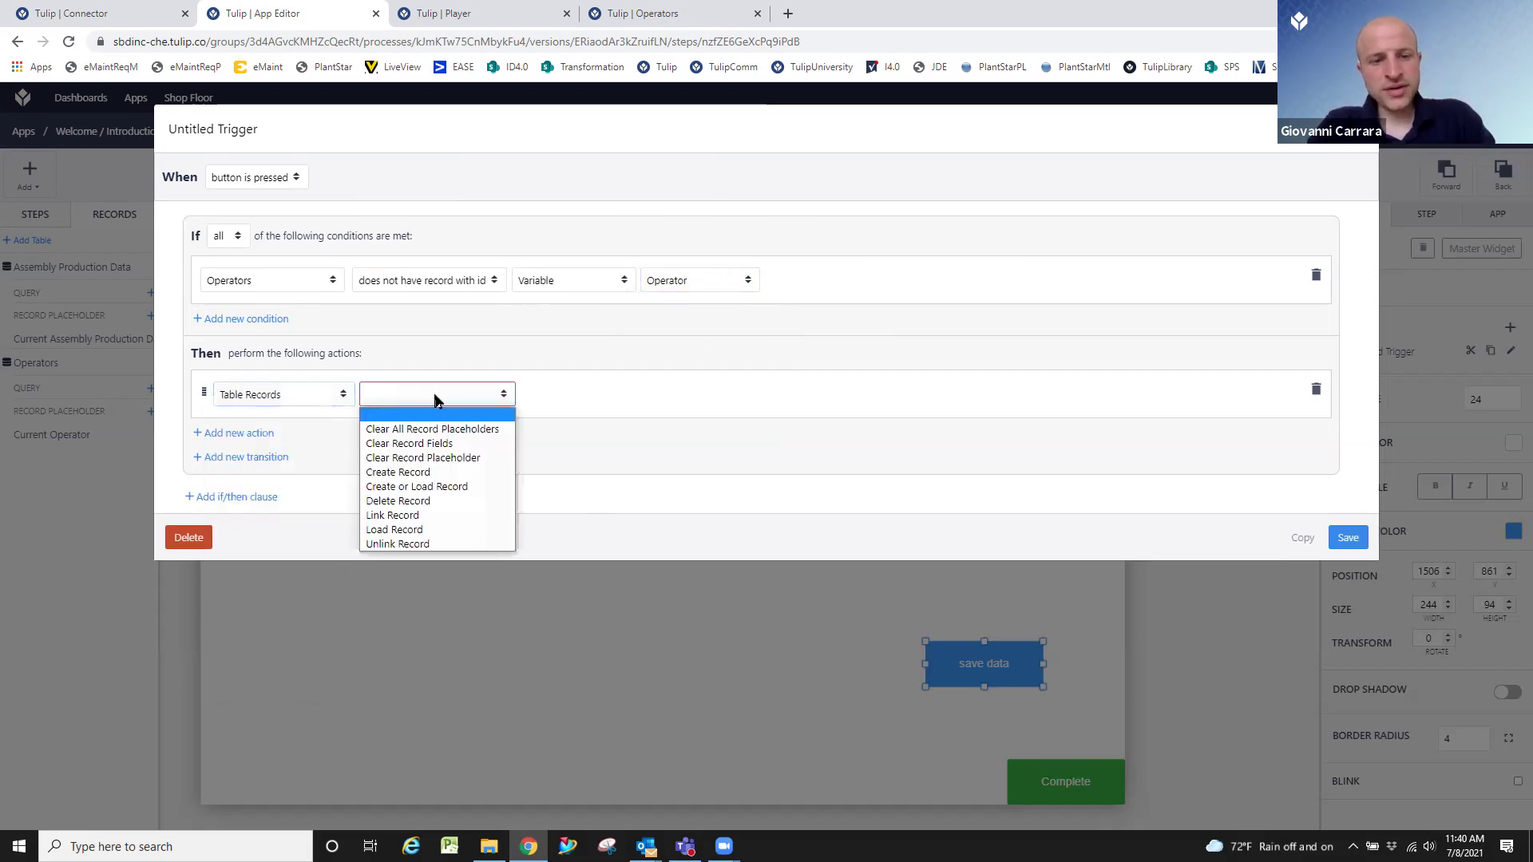
{"action": "left_click", "coordinate": [398, 472]}
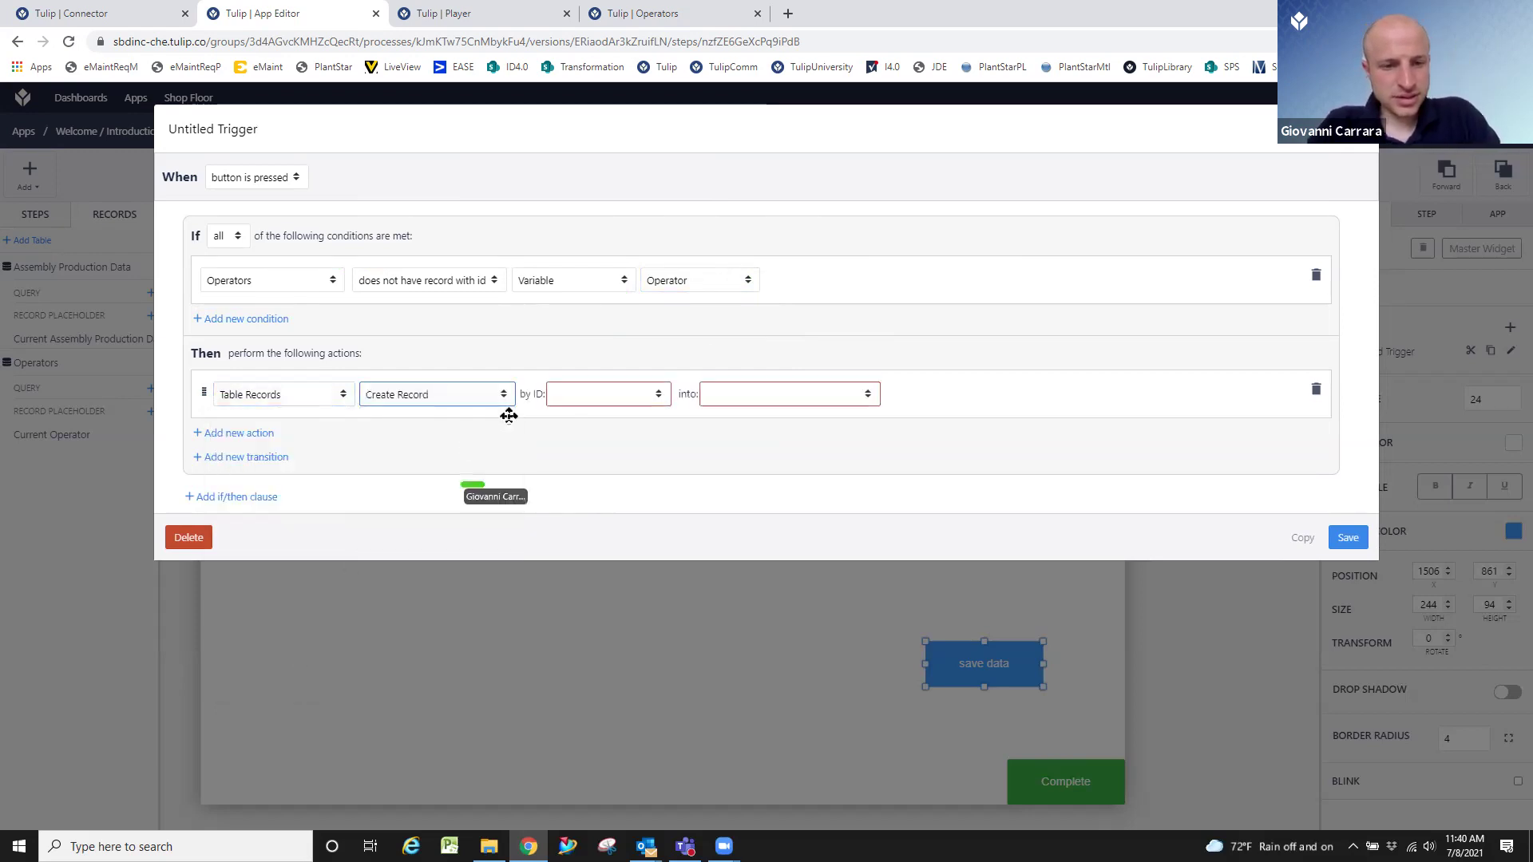
Create the record with the Operator variable as ID into Current Operator, and save the trigger.
{"action": "left_click", "coordinate": [591, 396]}
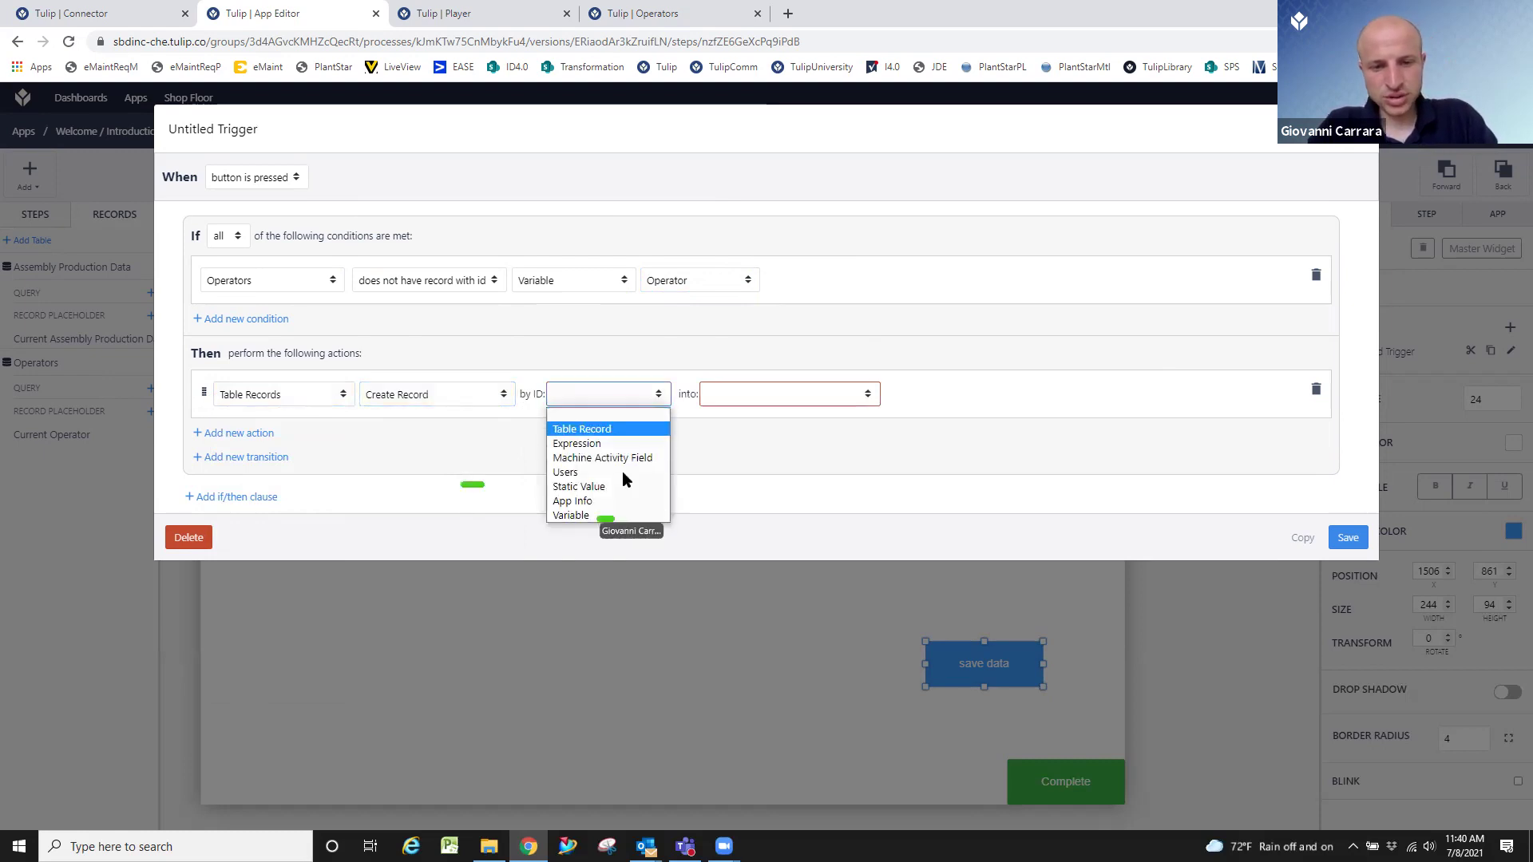
{"action": "left_click", "coordinate": [612, 514]}
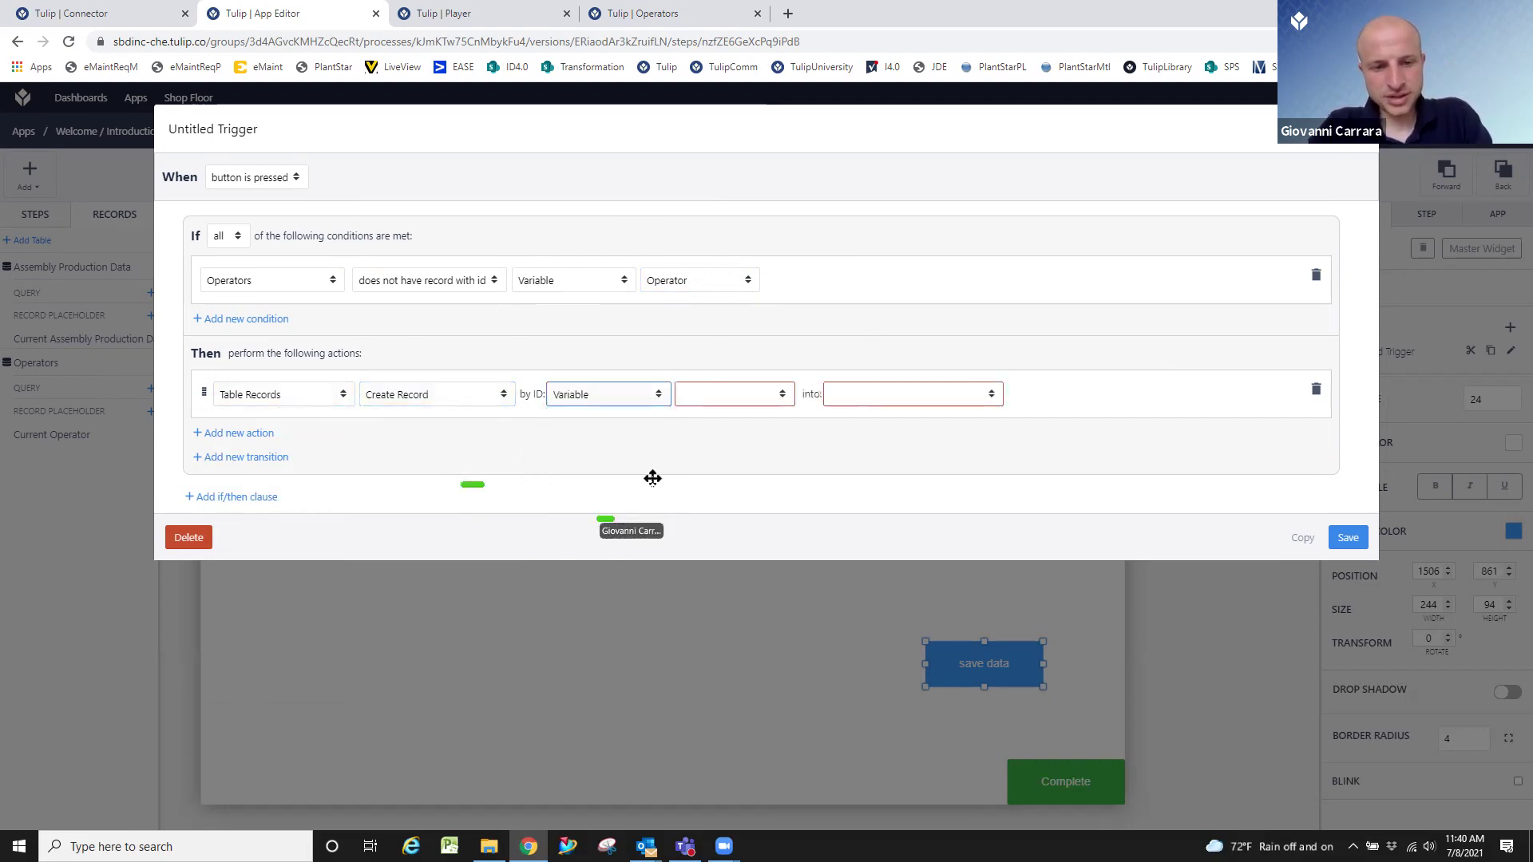
{"action": "left_click", "coordinate": [768, 396]}
{"action": "left_click", "coordinate": [766, 458]}
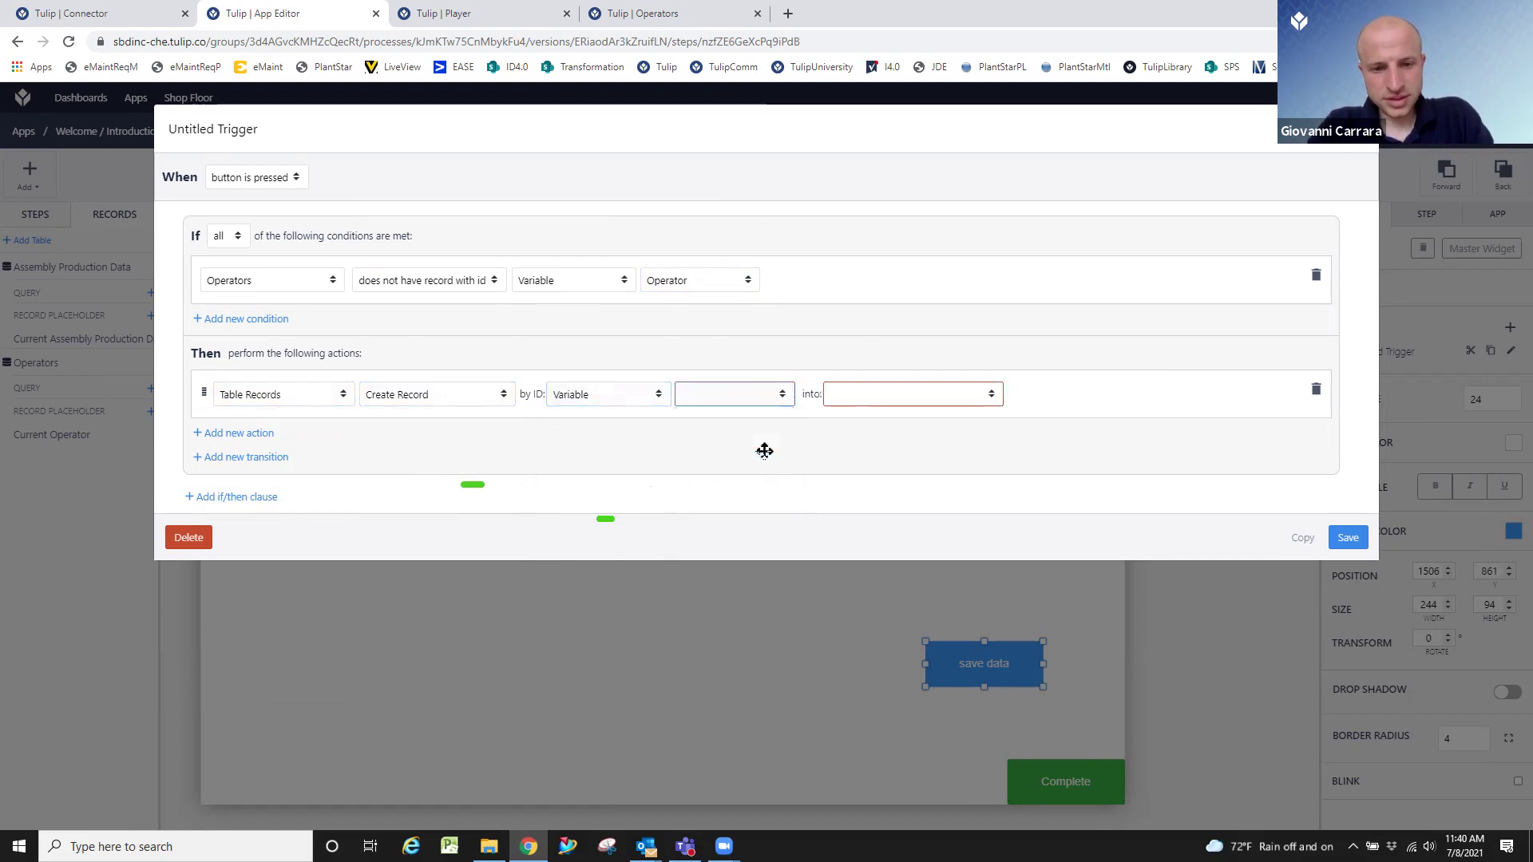
{"action": "left_click", "coordinate": [895, 396]}
{"action": "left_click", "coordinate": [917, 444]}
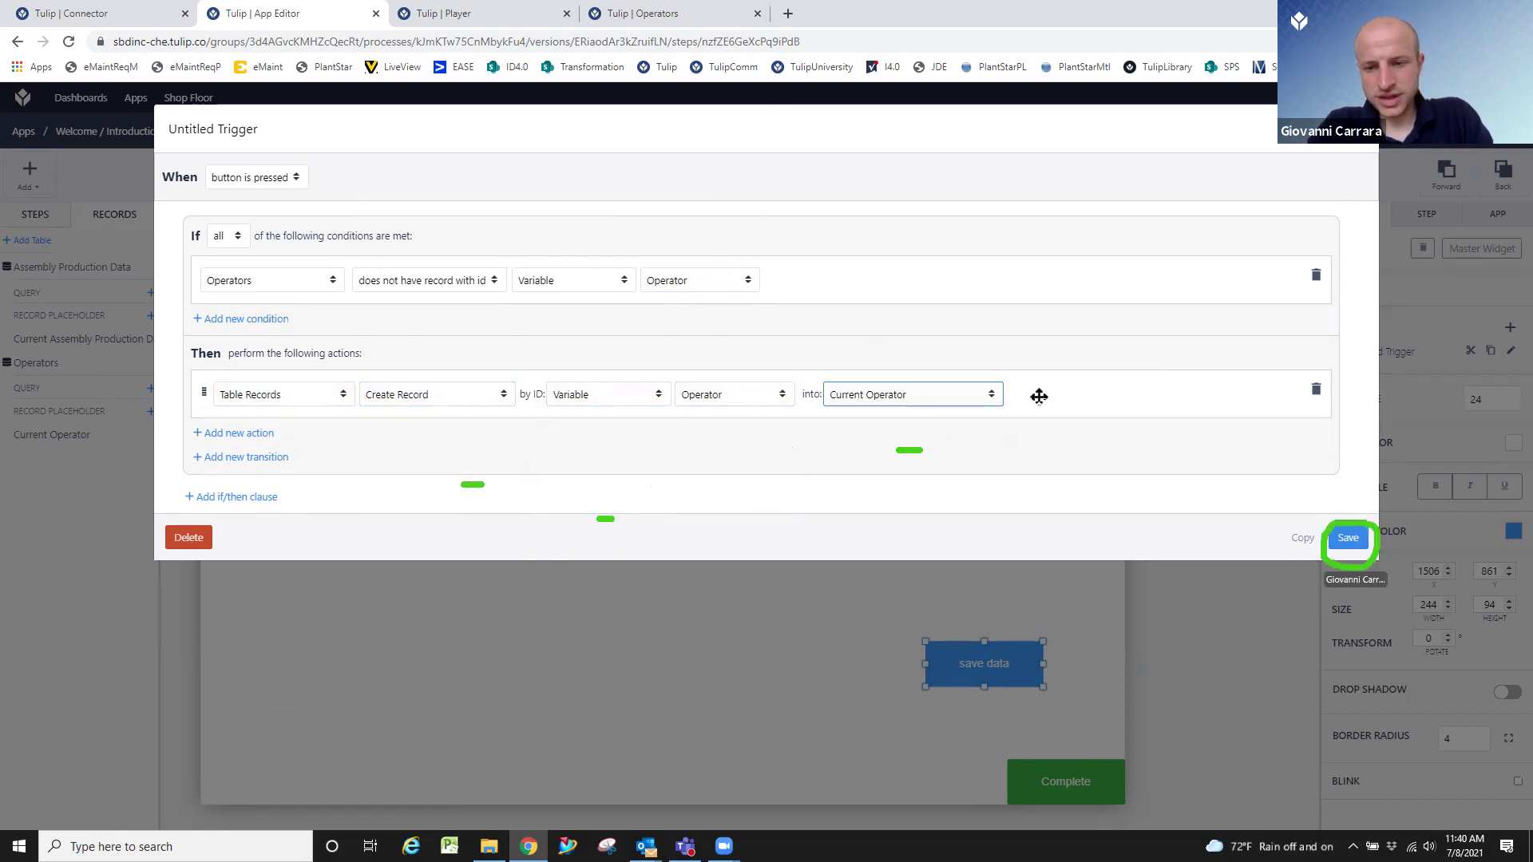
{"action": "left_click", "coordinate": [1346, 536]}
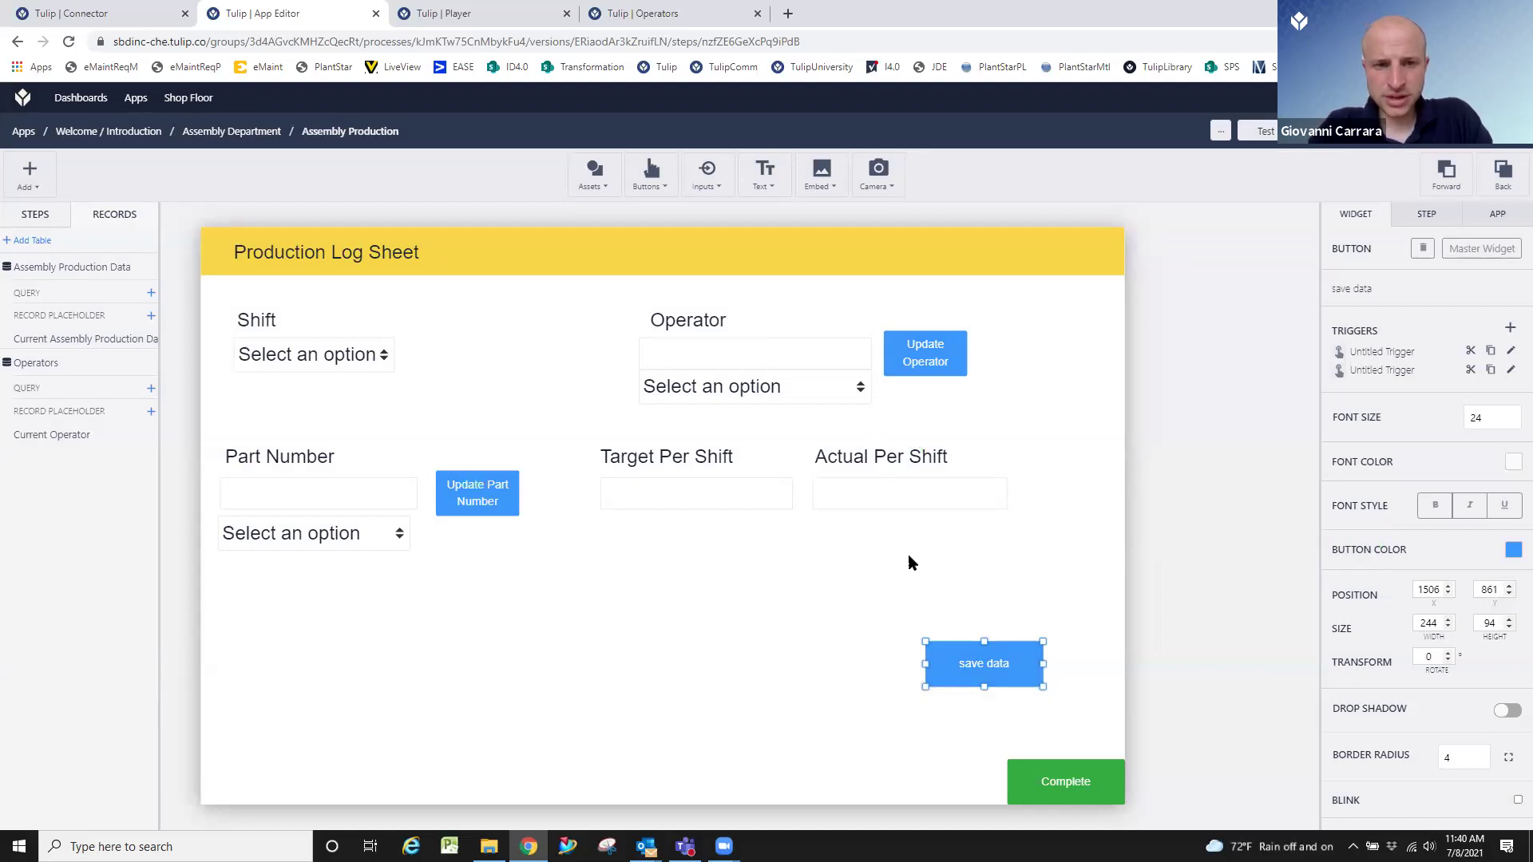
{"action": "left_click", "coordinate": [910, 563]}
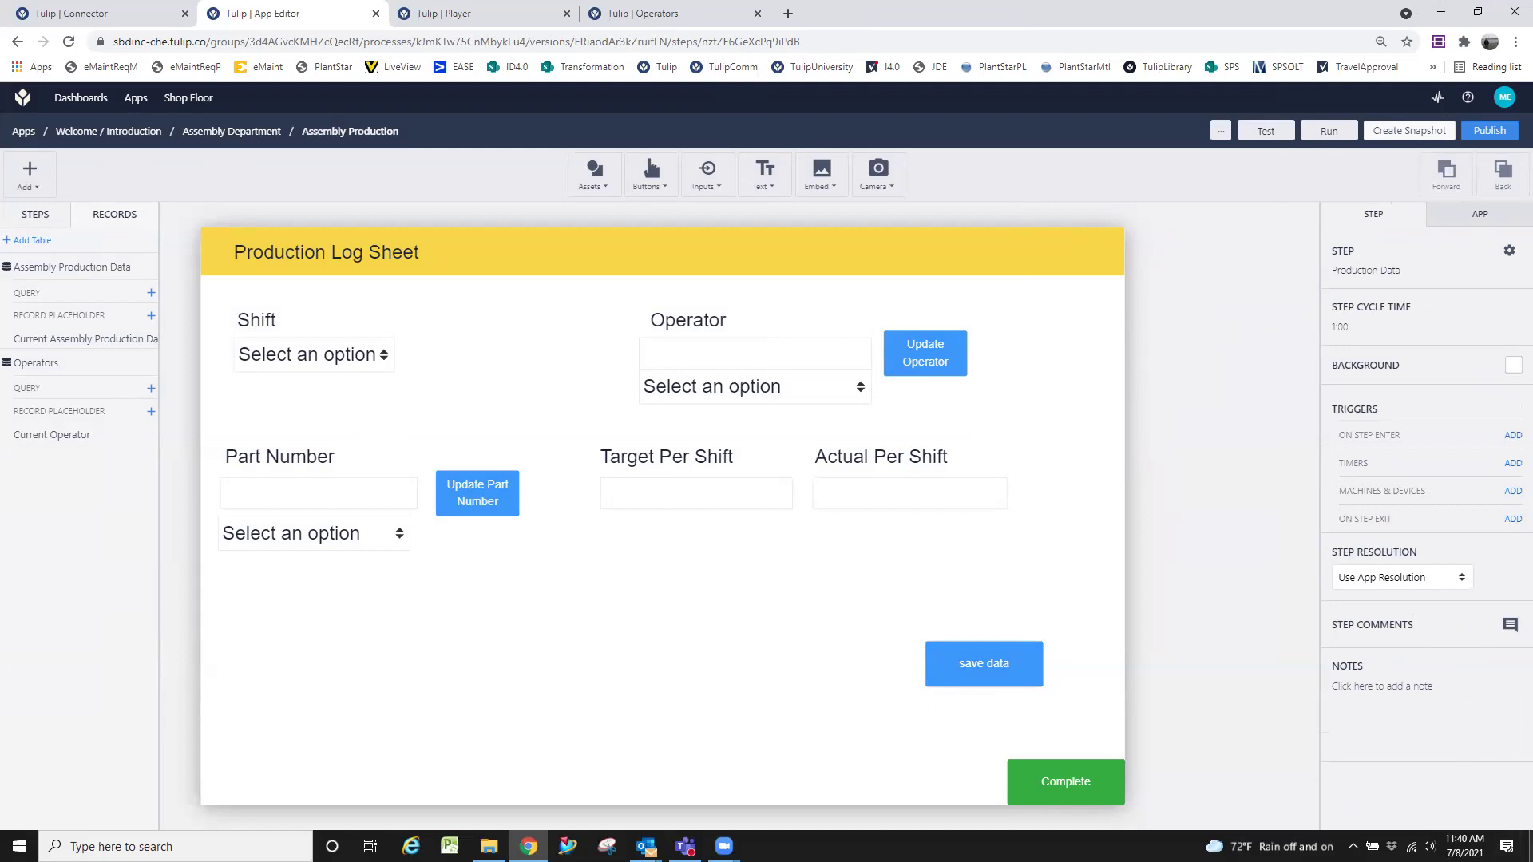
Launch Tulip Player from the desktop and check the operator list.
{"action": "key", "text": "super+d"}
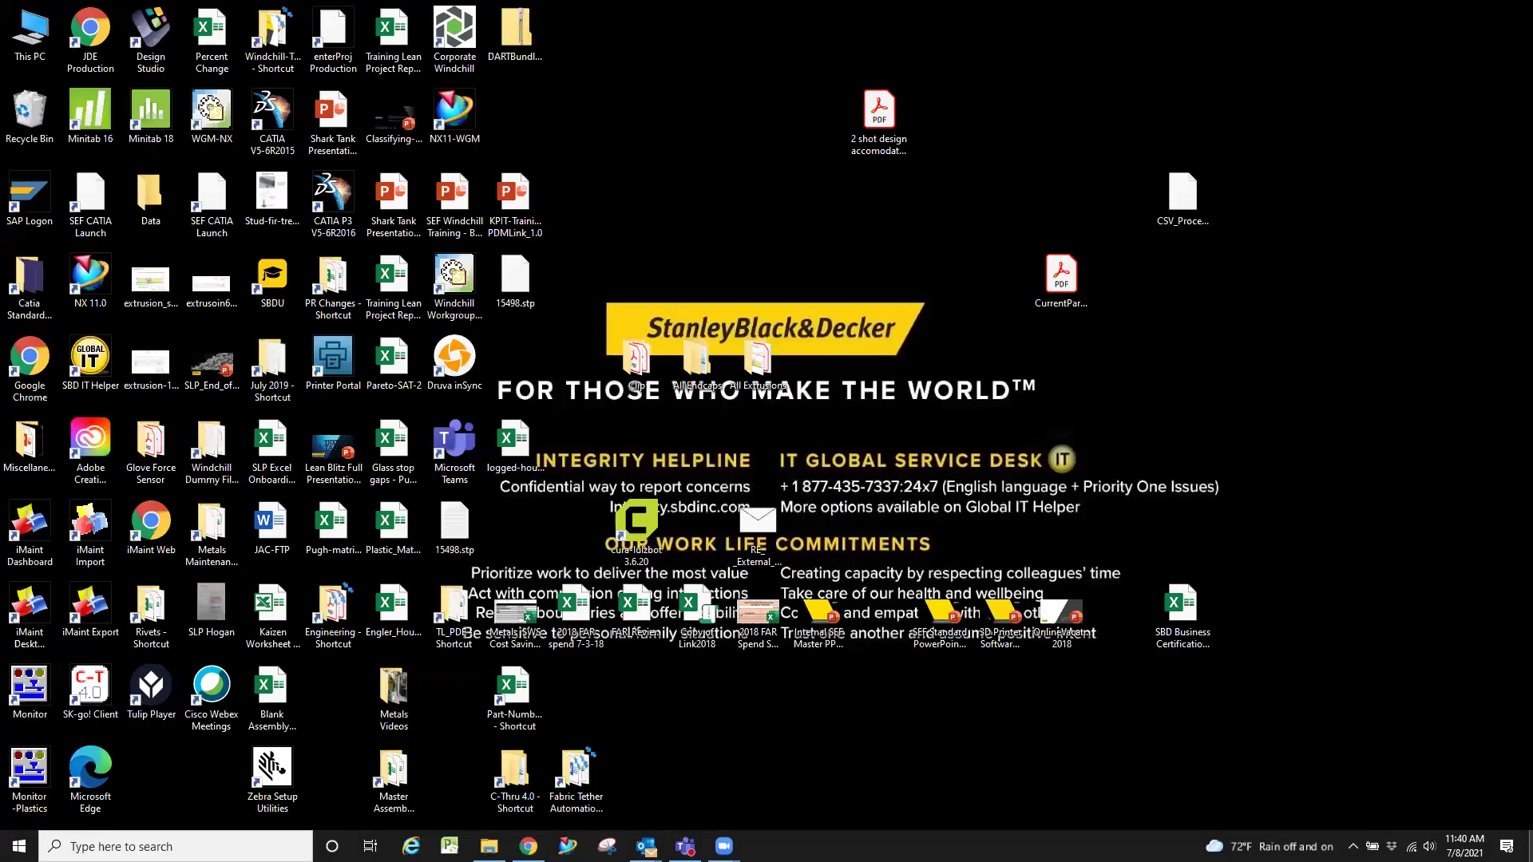
{"action": "double_click", "coordinate": [151, 687]}
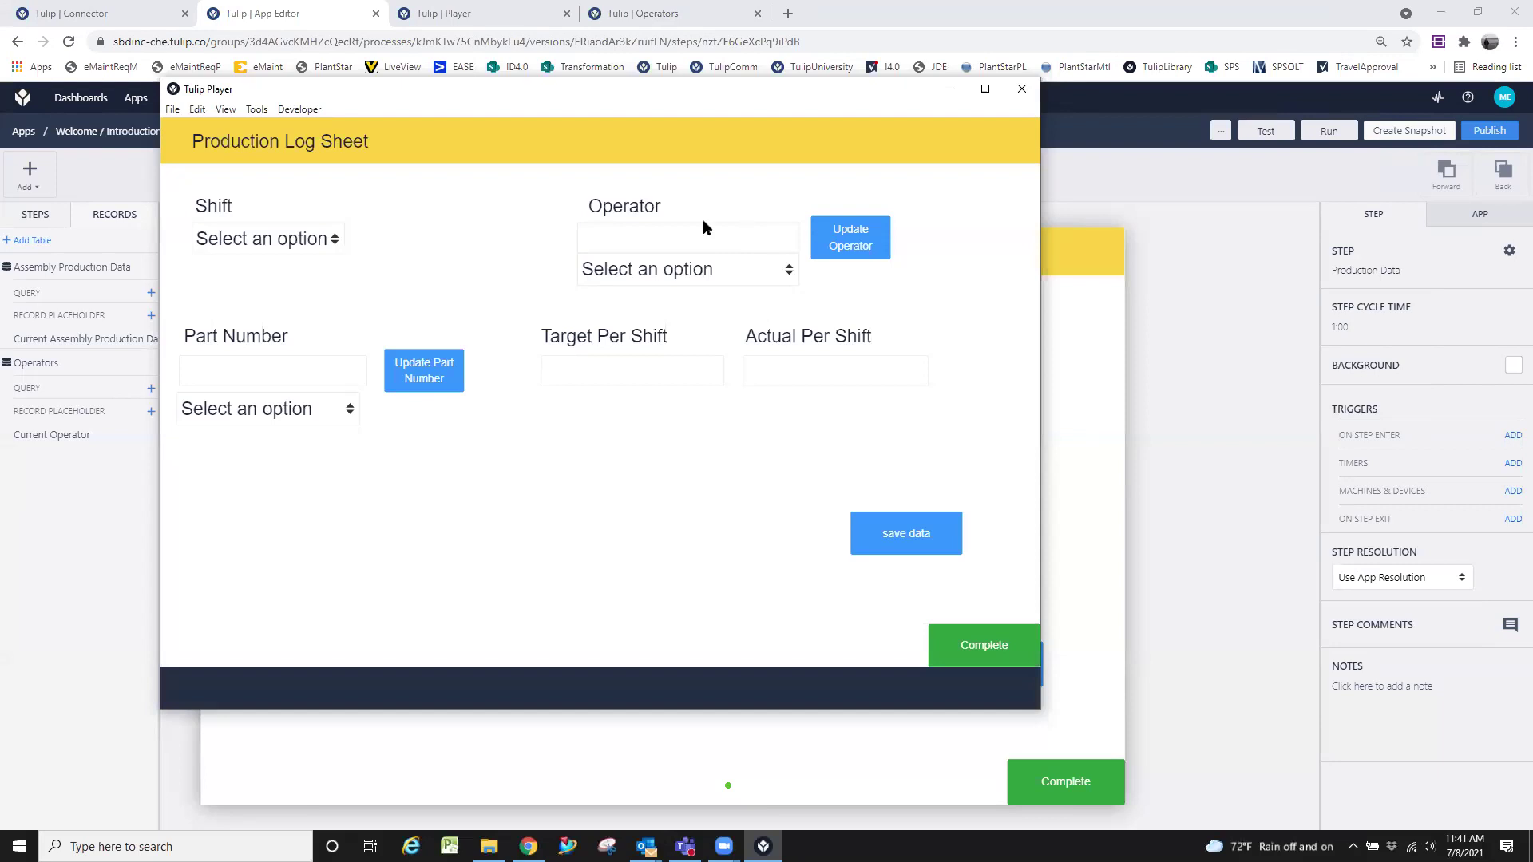
{"action": "left_click", "coordinate": [707, 267]}
{"action": "left_click", "coordinate": [707, 267]}
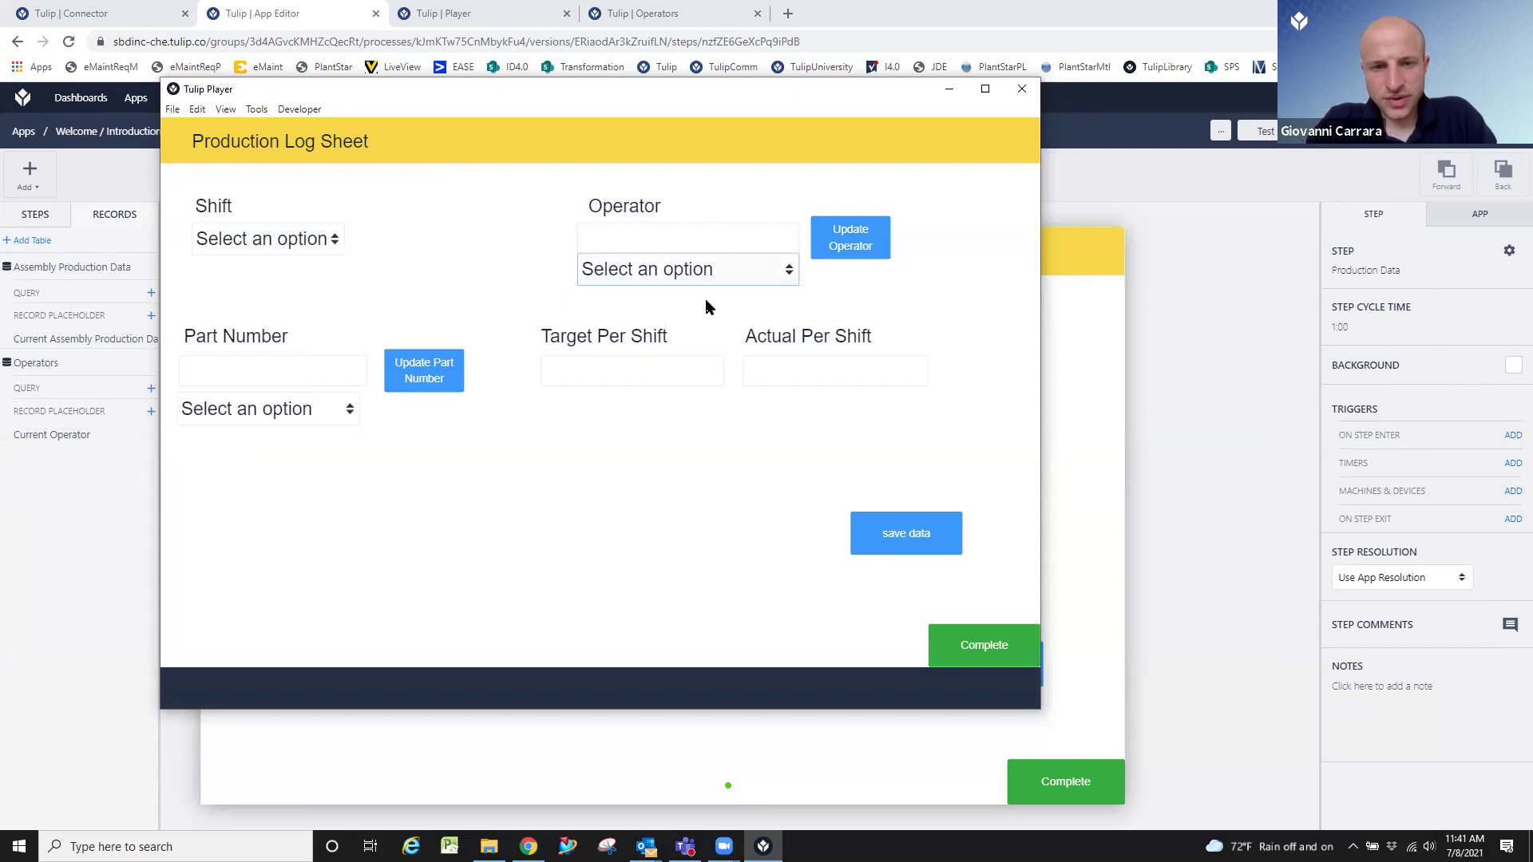
Submit a new operator's full name via Update Operator, verify the list, then close the Player.
{"action": "left_click", "coordinate": [683, 231]}
{"action": "type", "text": "j"}
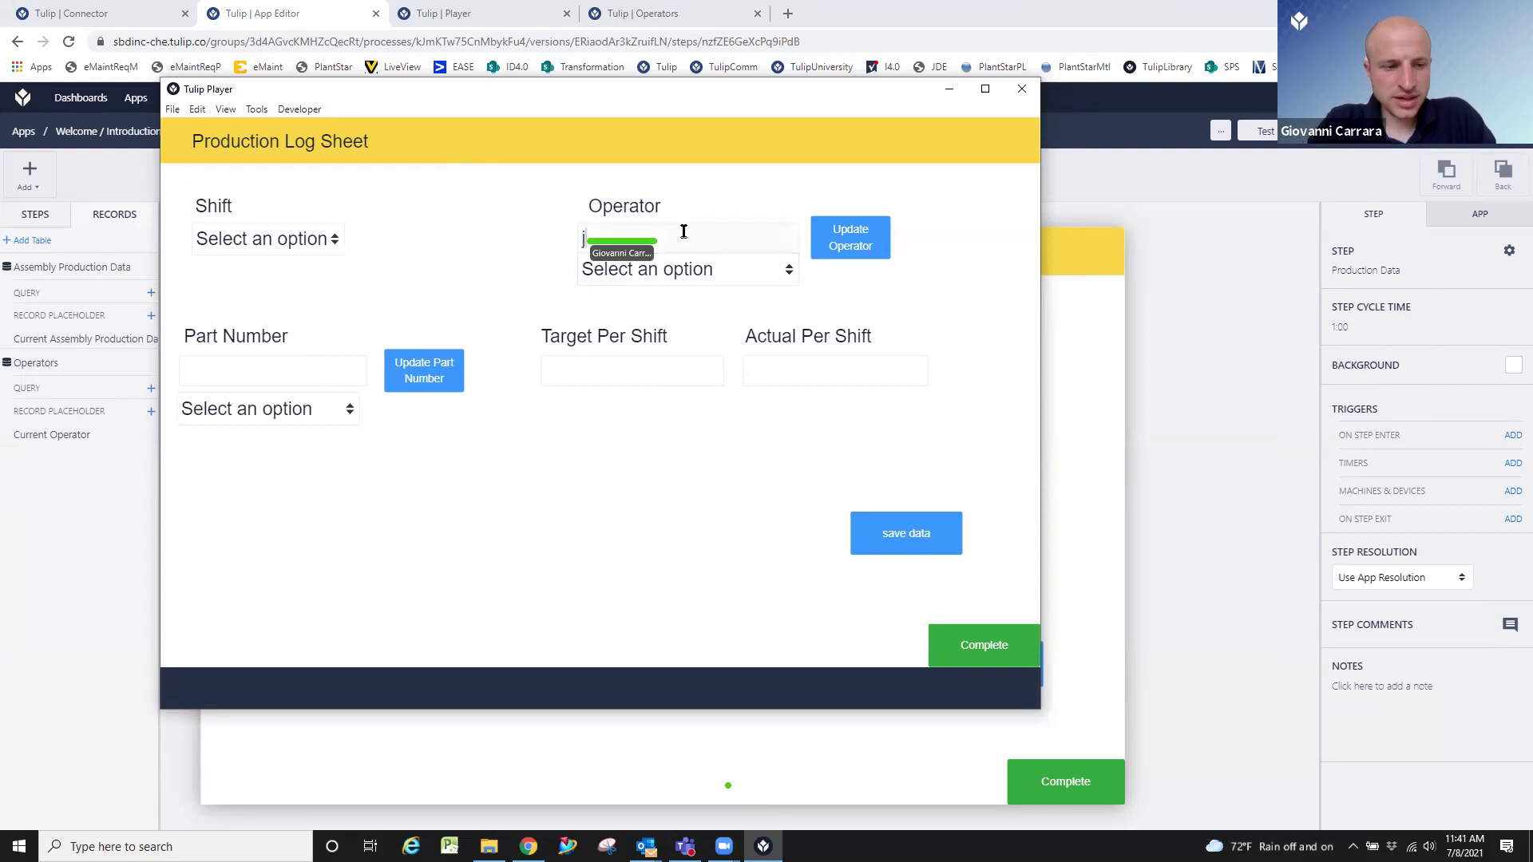
{"action": "type", "text": "ohn smith"}
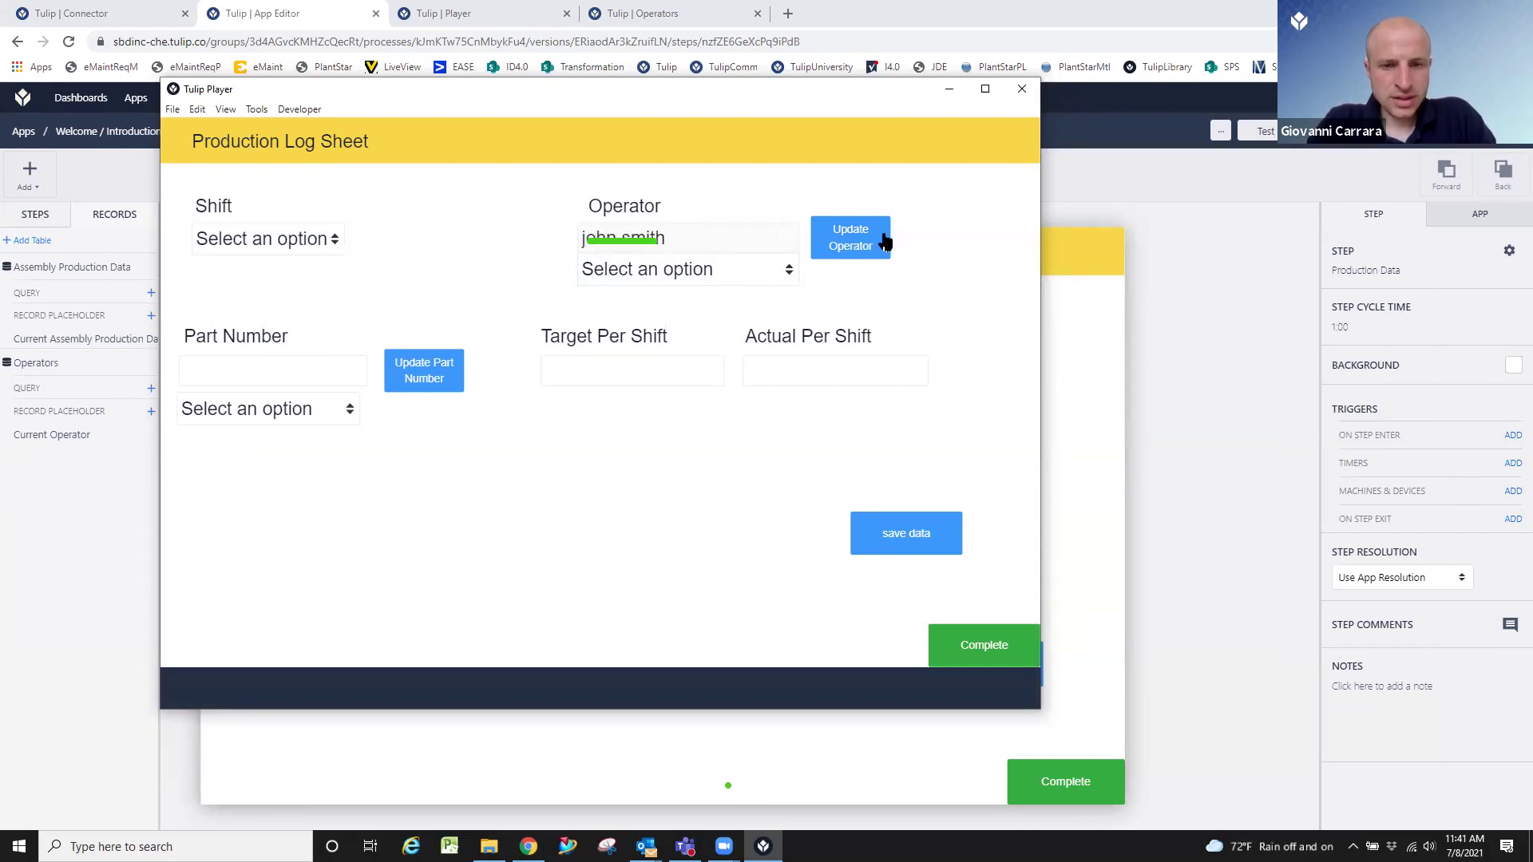
{"action": "left_click", "coordinate": [864, 241]}
{"action": "left_click", "coordinate": [782, 271]}
{"action": "left_click", "coordinate": [783, 271]}
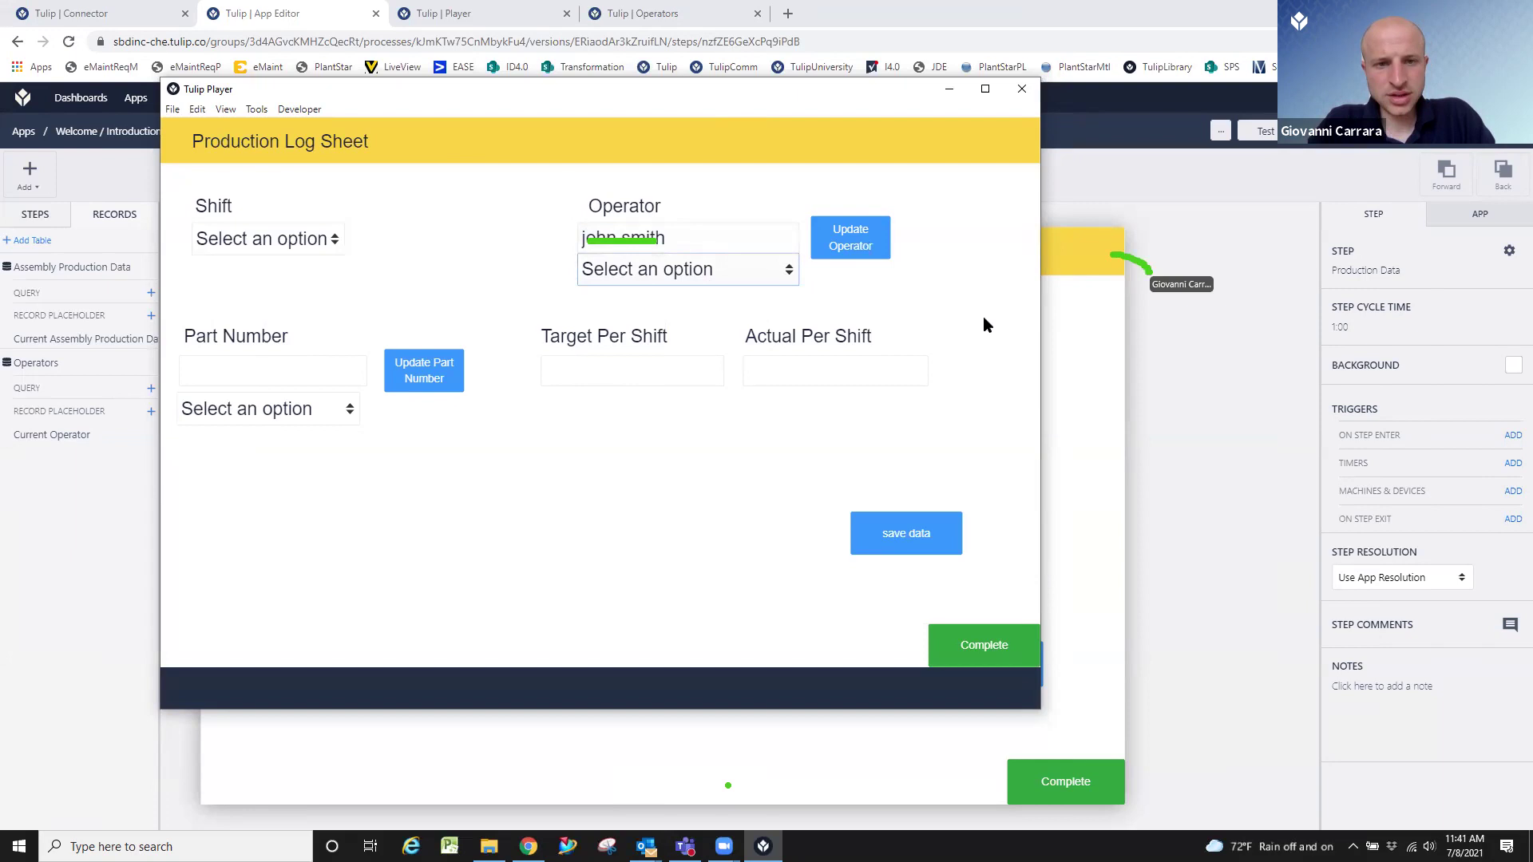
{"action": "left_click", "coordinate": [1108, 286]}
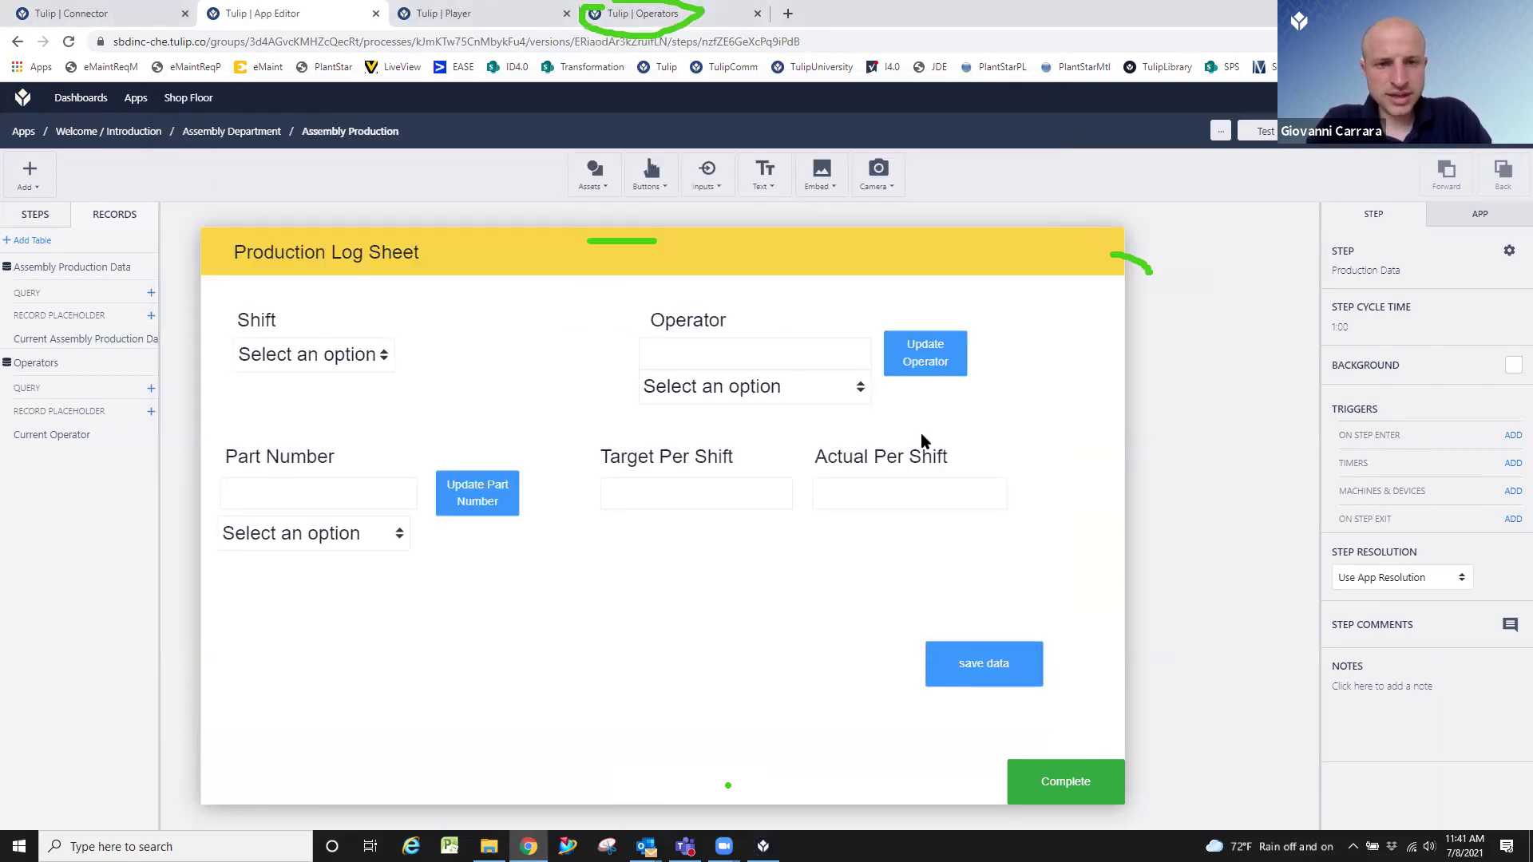
Save the entered log sheet data from the running app in Tulip Player.
{"action": "left_click", "coordinate": [630, 14]}
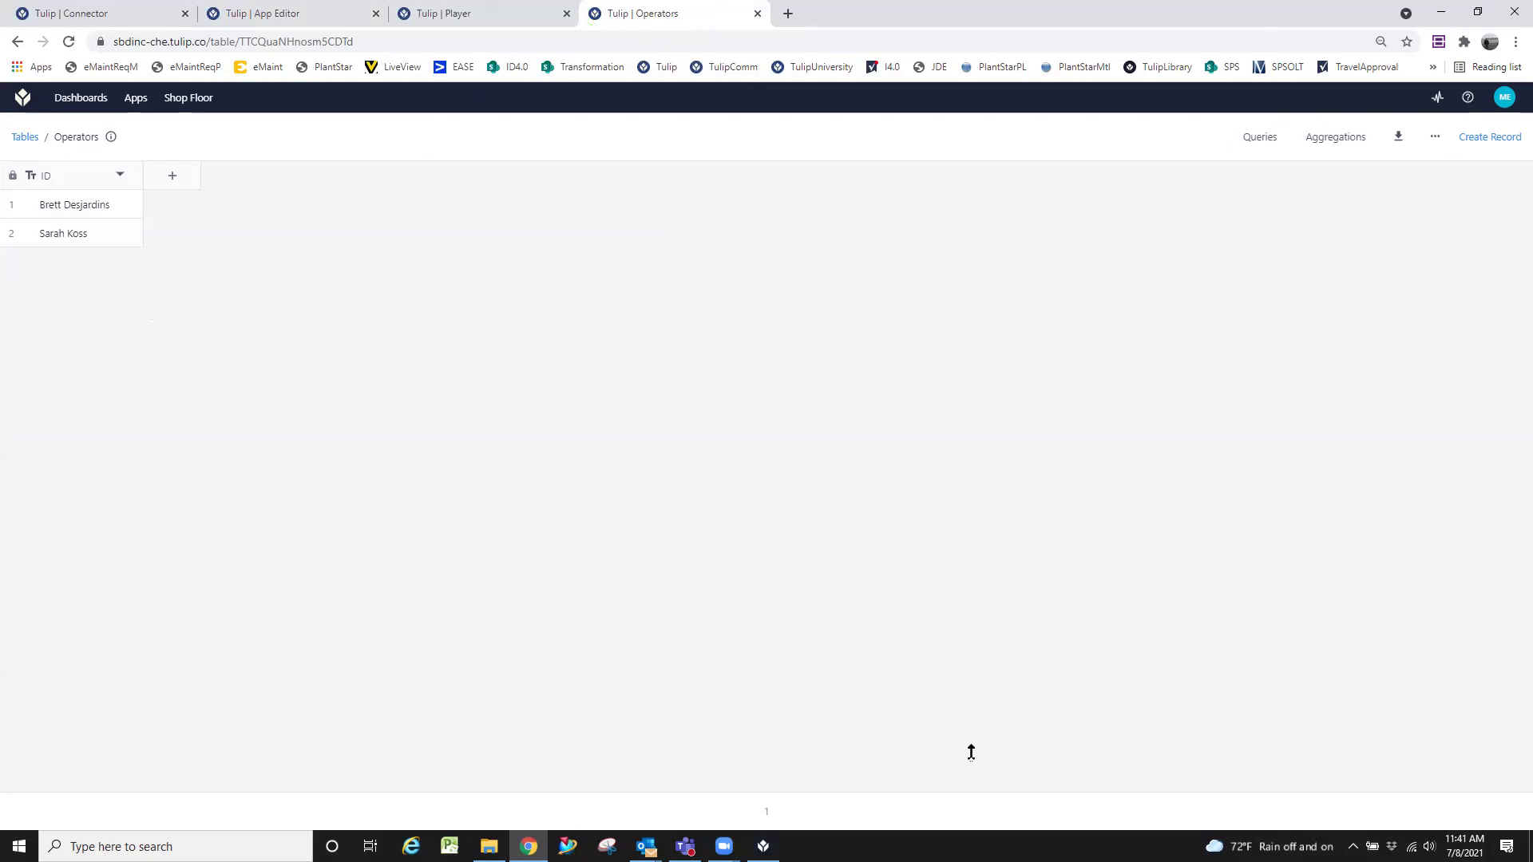
{"action": "key", "text": "alt+Tab"}
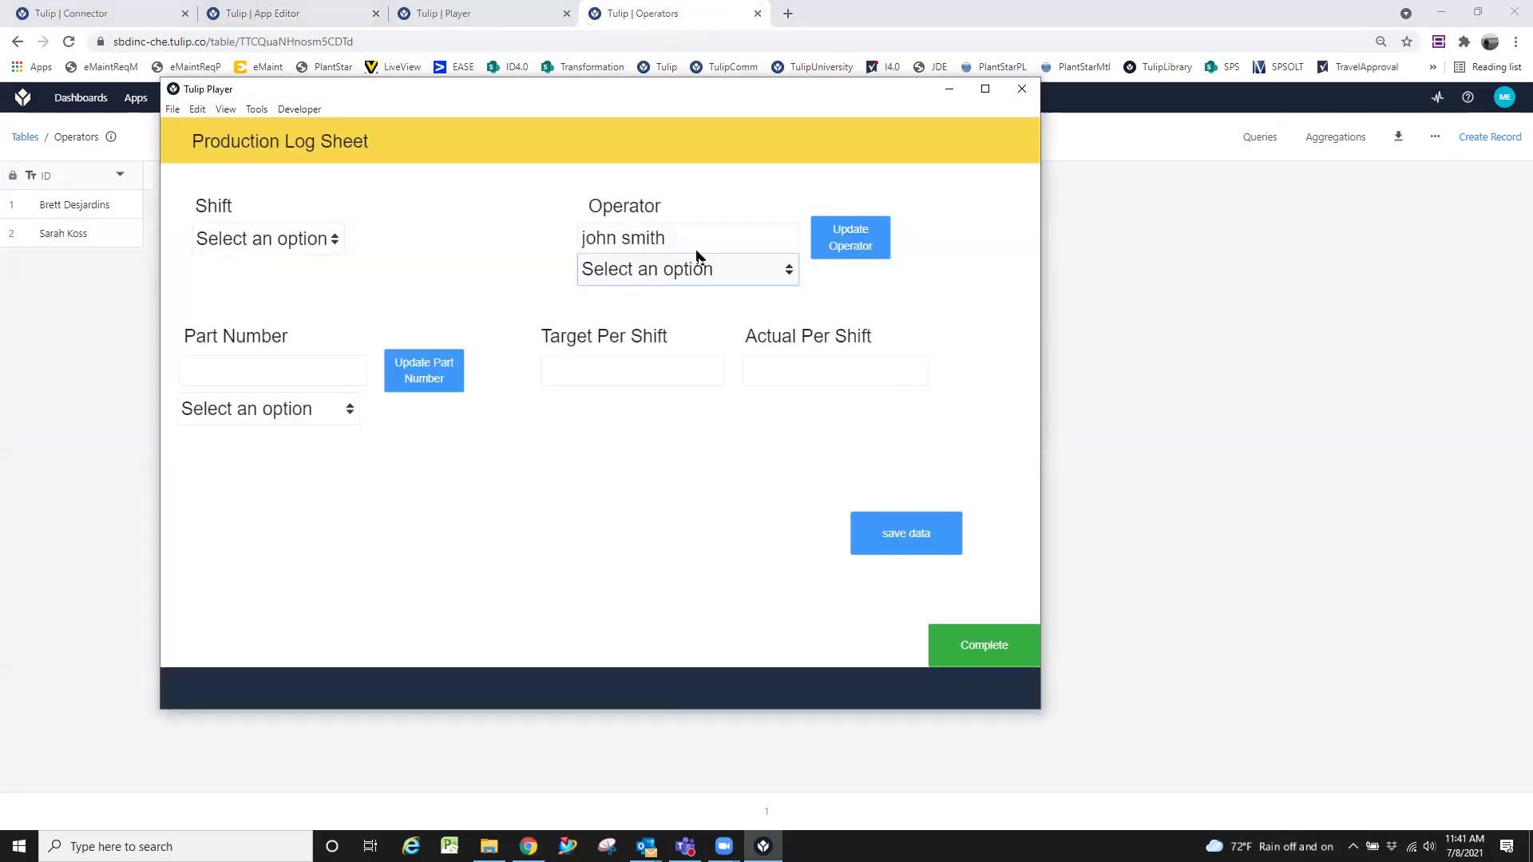
{"action": "left_click", "coordinate": [911, 529]}
Check the Operator dropdown's choices, then return to the Production Log Sheet editor.
{"action": "left_click", "coordinate": [765, 269]}
{"action": "left_click", "coordinate": [702, 334]}
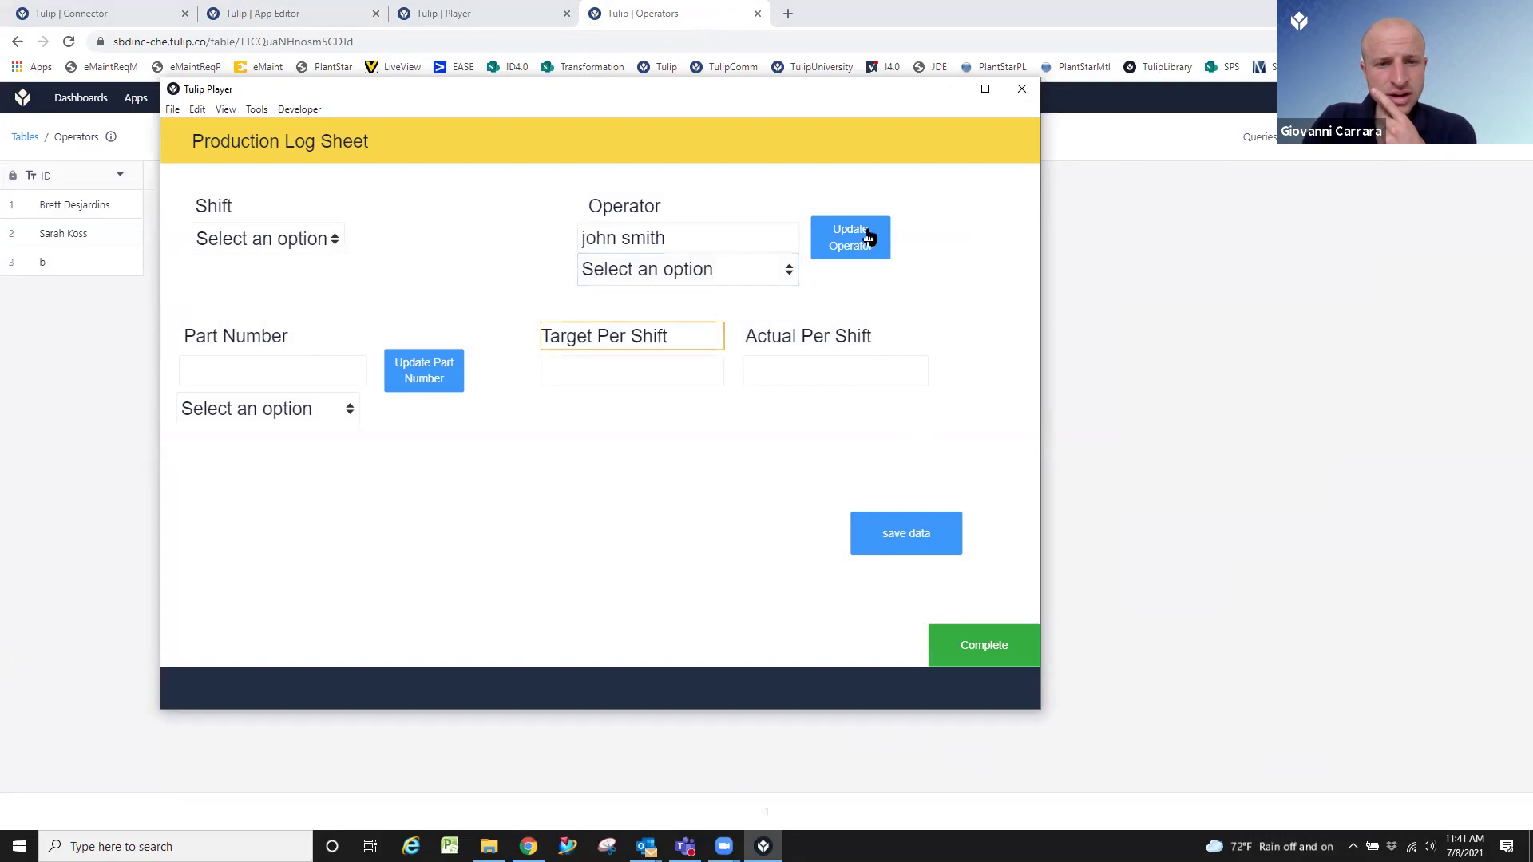
{"action": "left_click", "coordinate": [765, 274]}
{"action": "left_click", "coordinate": [743, 330]}
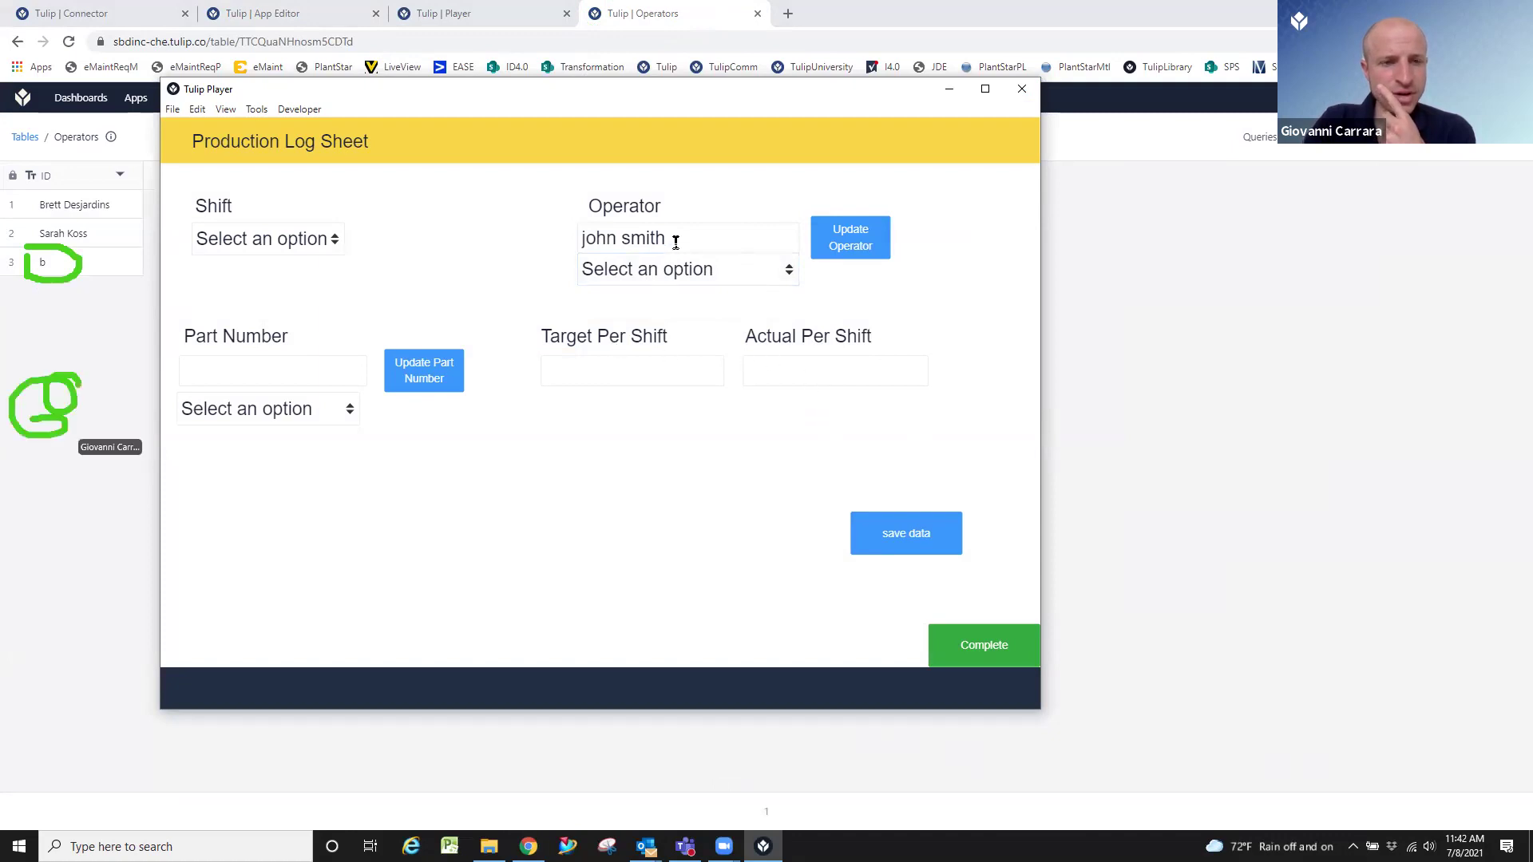
{"action": "left_click", "coordinate": [1116, 384]}
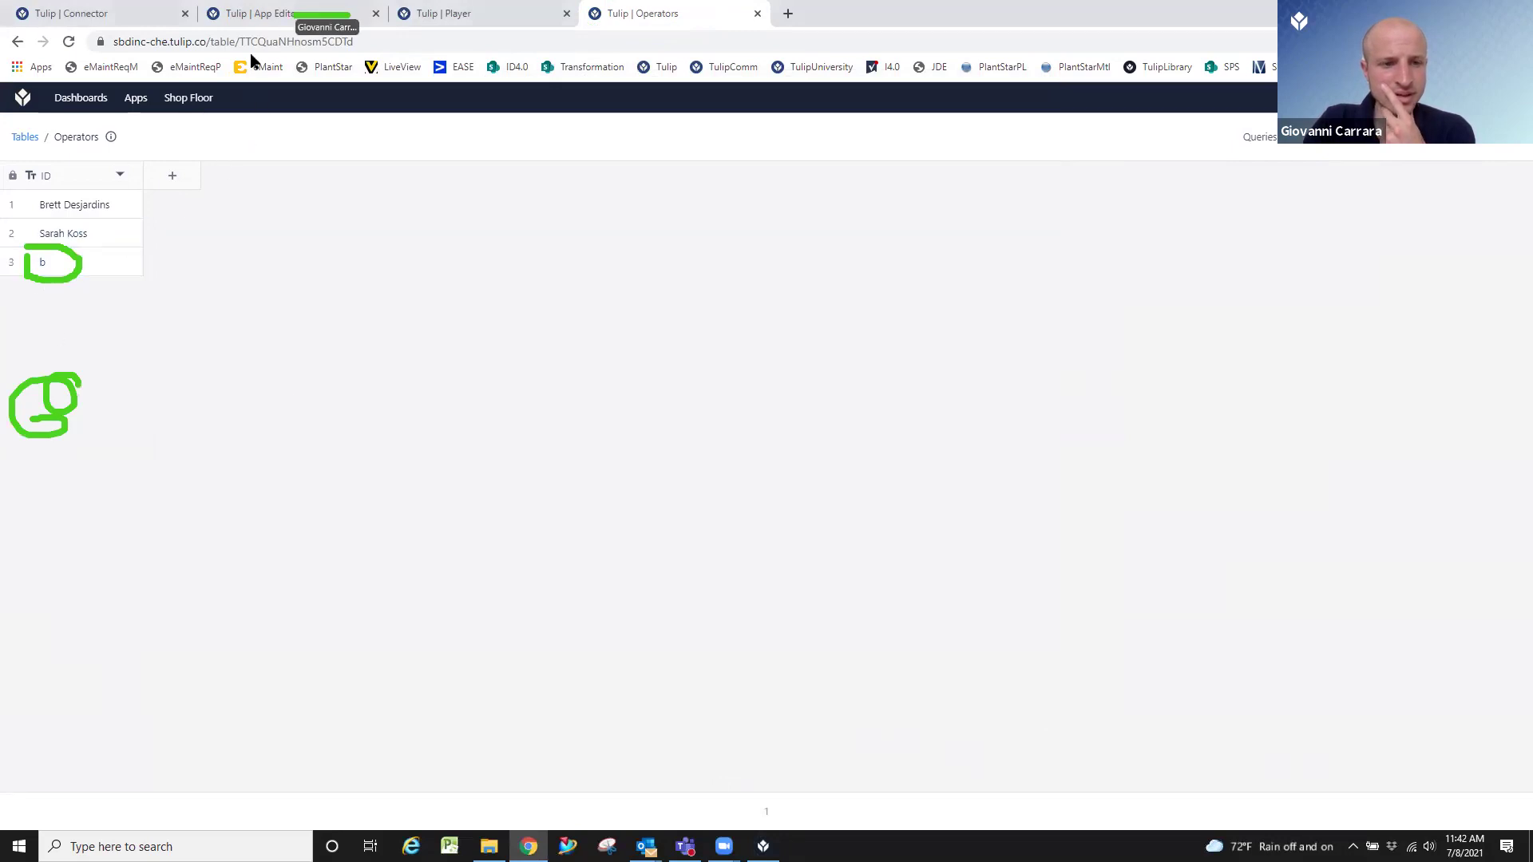
{"action": "left_click", "coordinate": [295, 12]}
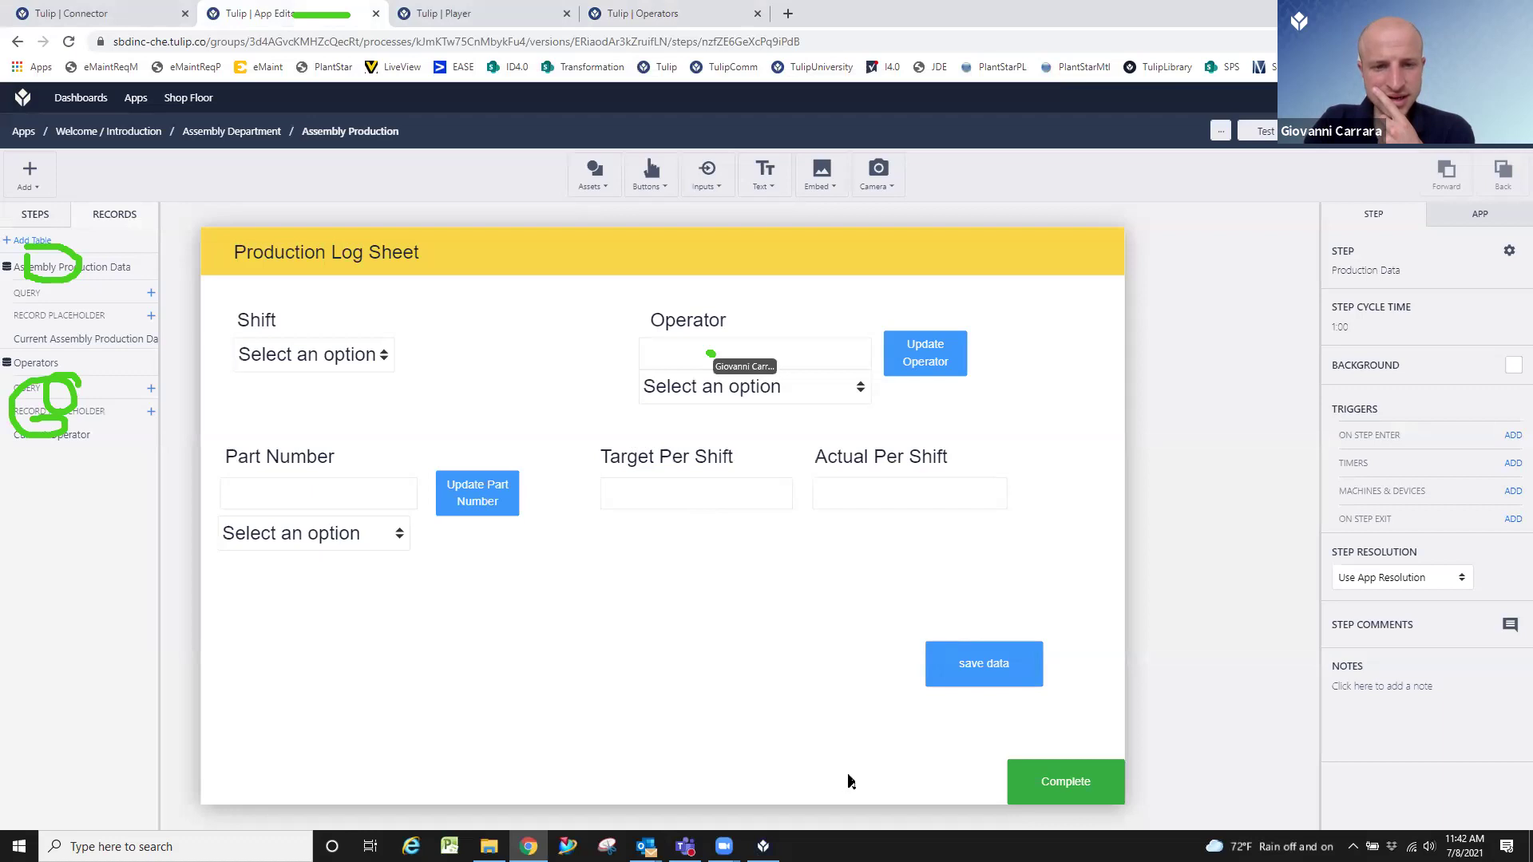
Review the Operator dropdown settings, then open the save data button's second trigger.
{"action": "left_click", "coordinate": [773, 389]}
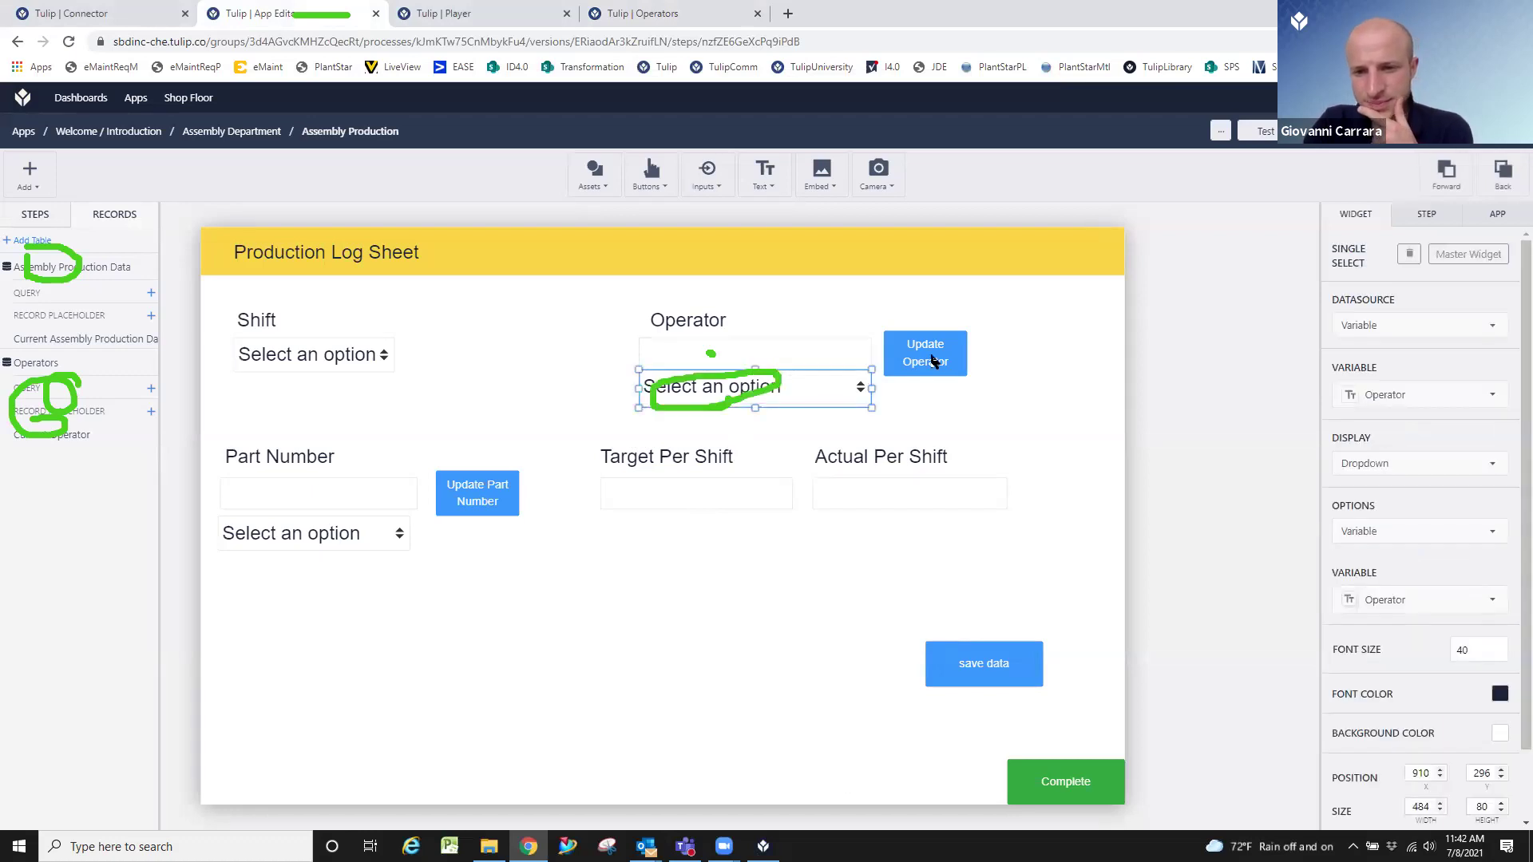
{"action": "scroll", "coordinate": [1357, 501], "scroll_direction": "down", "scroll_amount": 1}
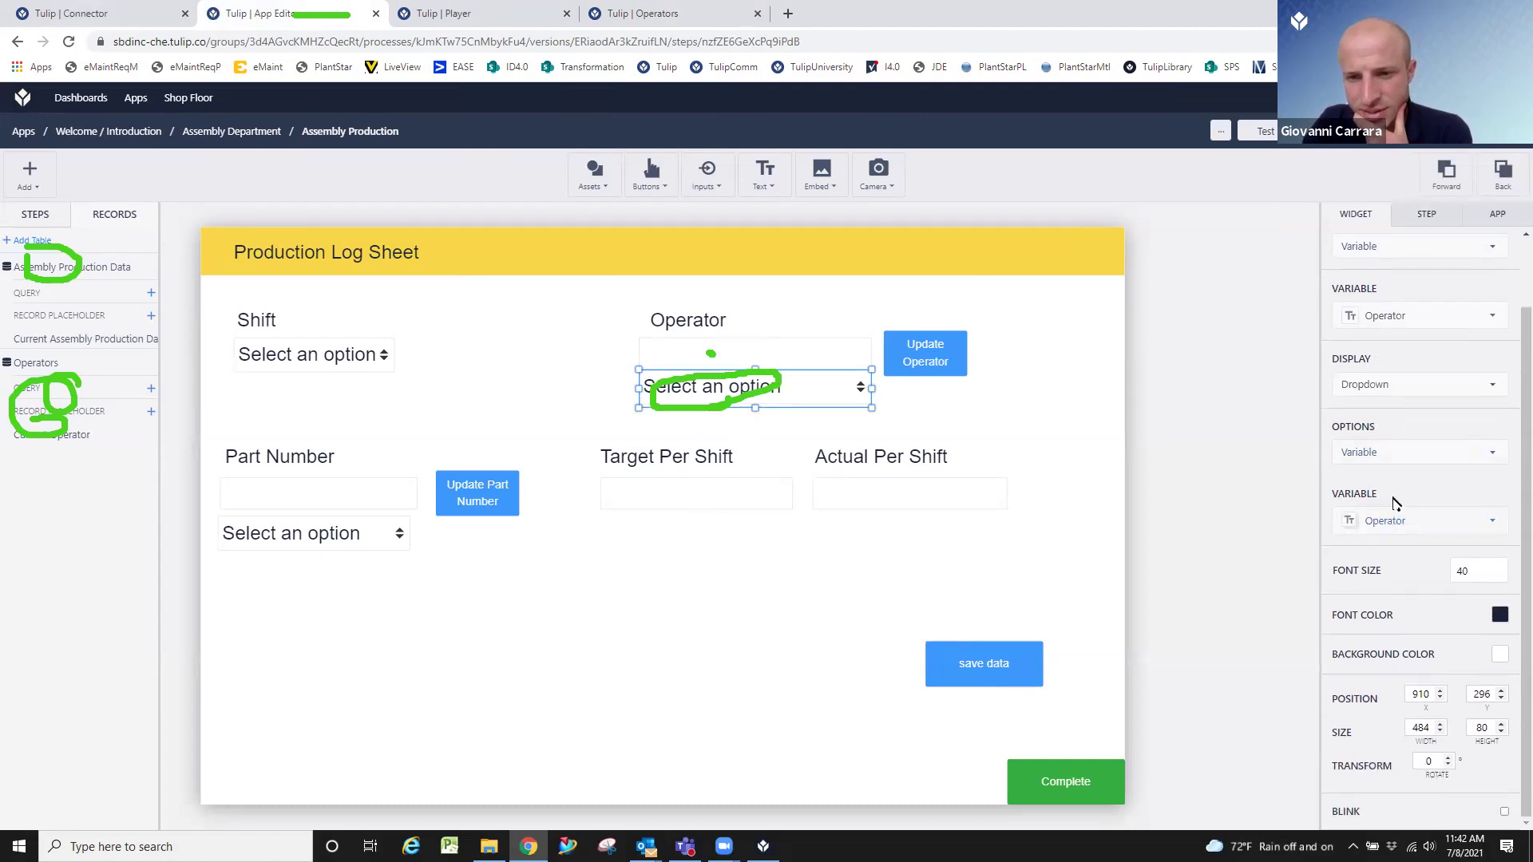
{"action": "scroll", "coordinate": [1393, 502], "scroll_direction": "up", "scroll_amount": 1}
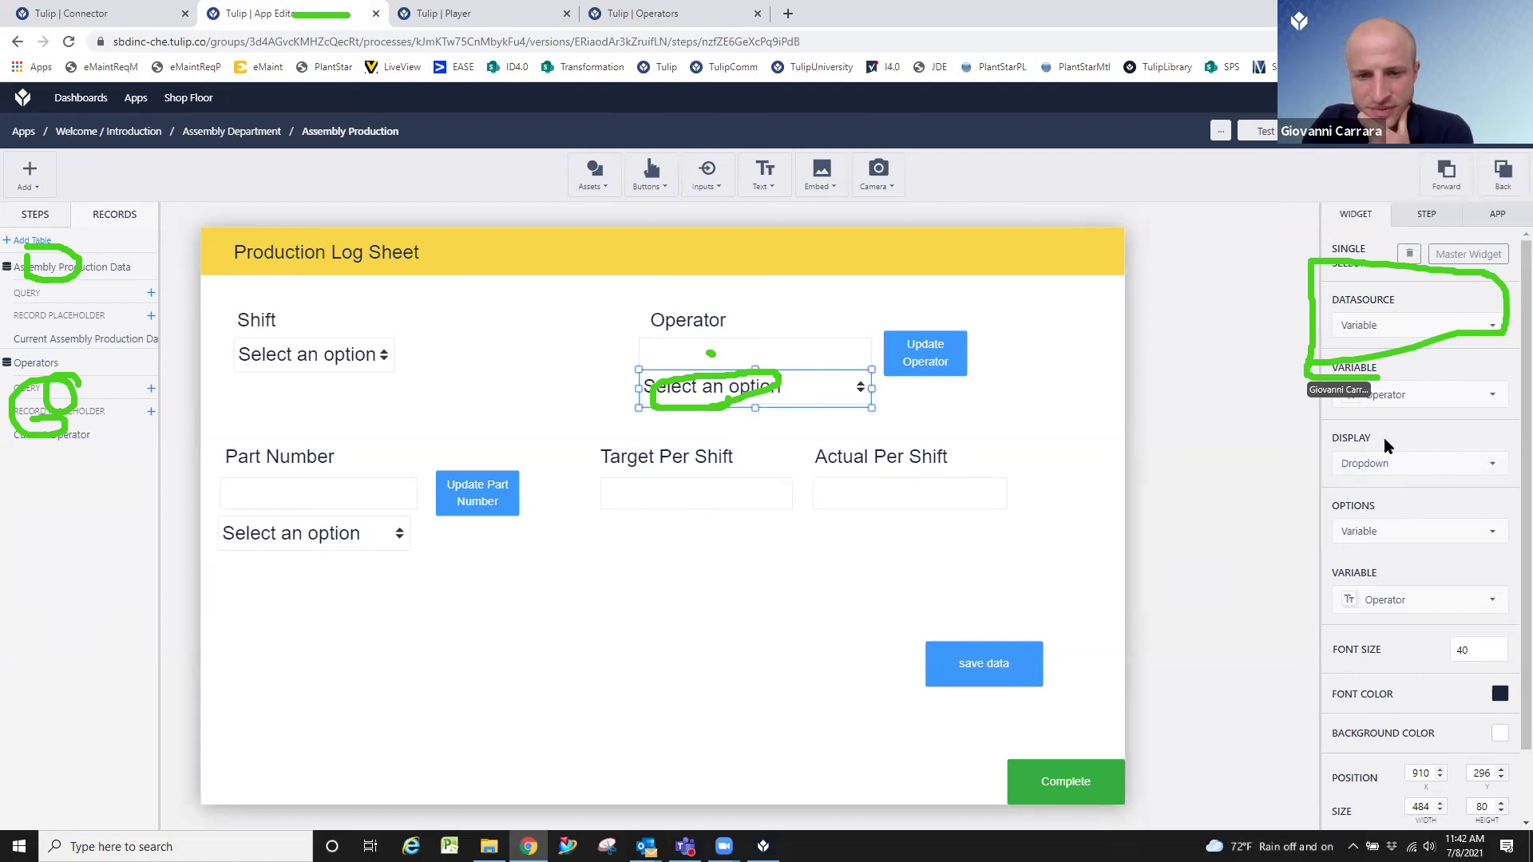
{"action": "left_click", "coordinate": [1000, 651]}
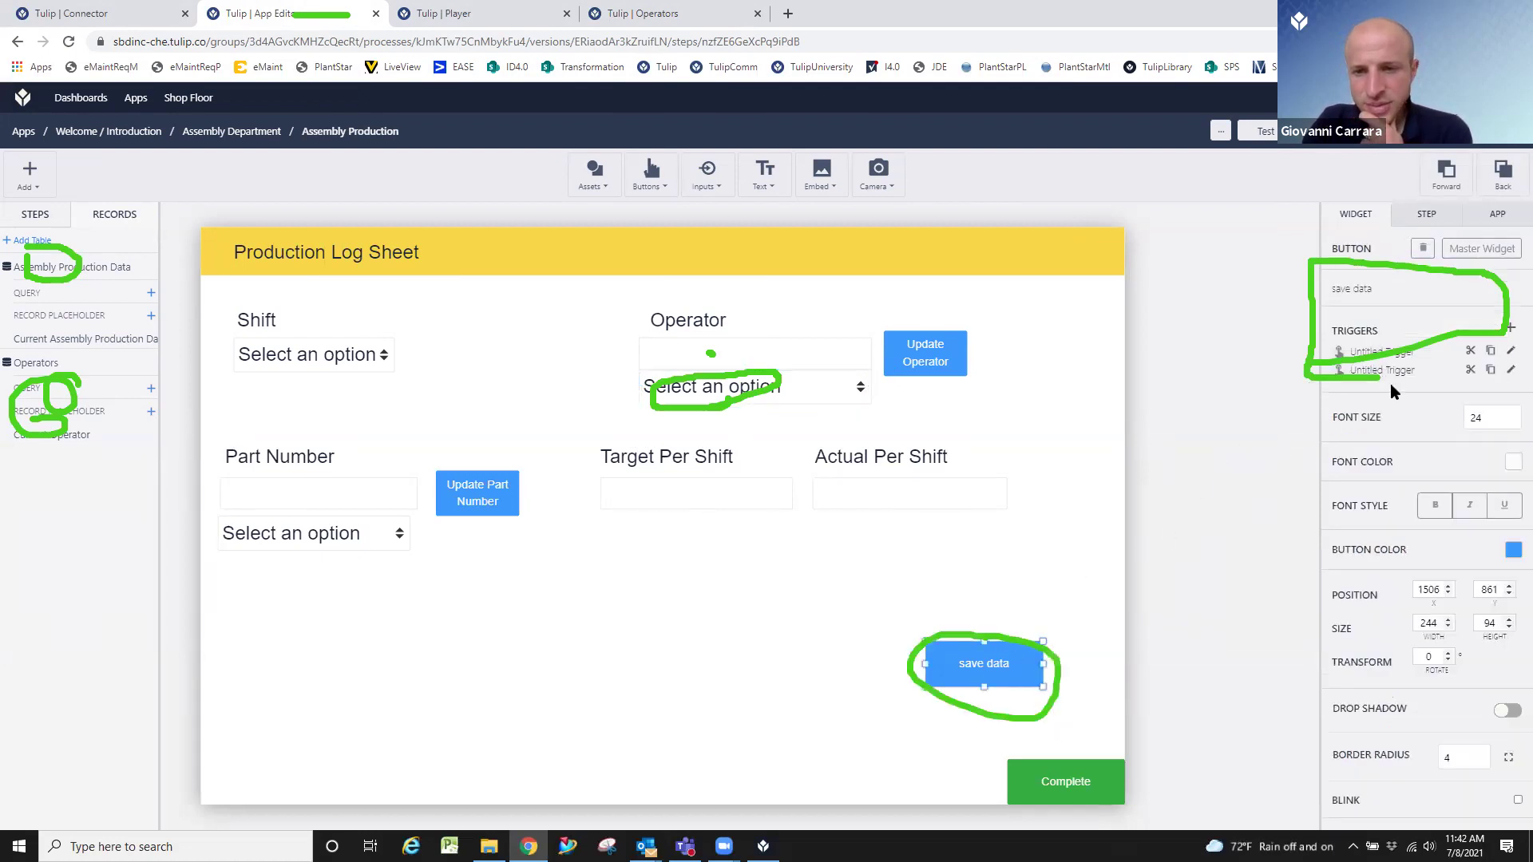
{"action": "left_click", "coordinate": [1510, 371]}
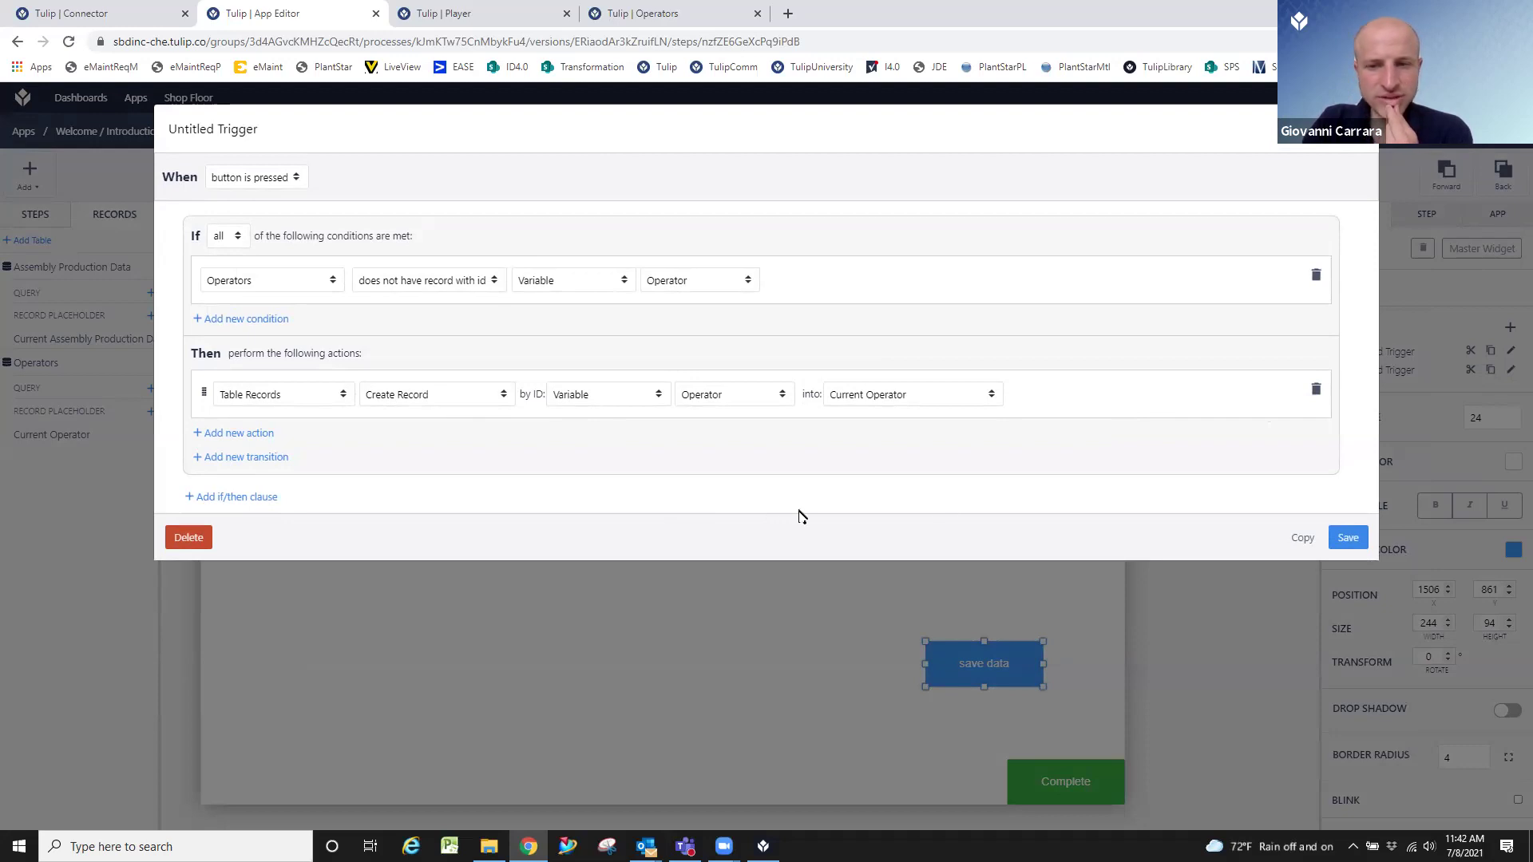
Remove the record-exists condition, set the action to Create or Load Record, and save.
{"action": "left_click", "coordinate": [1312, 280]}
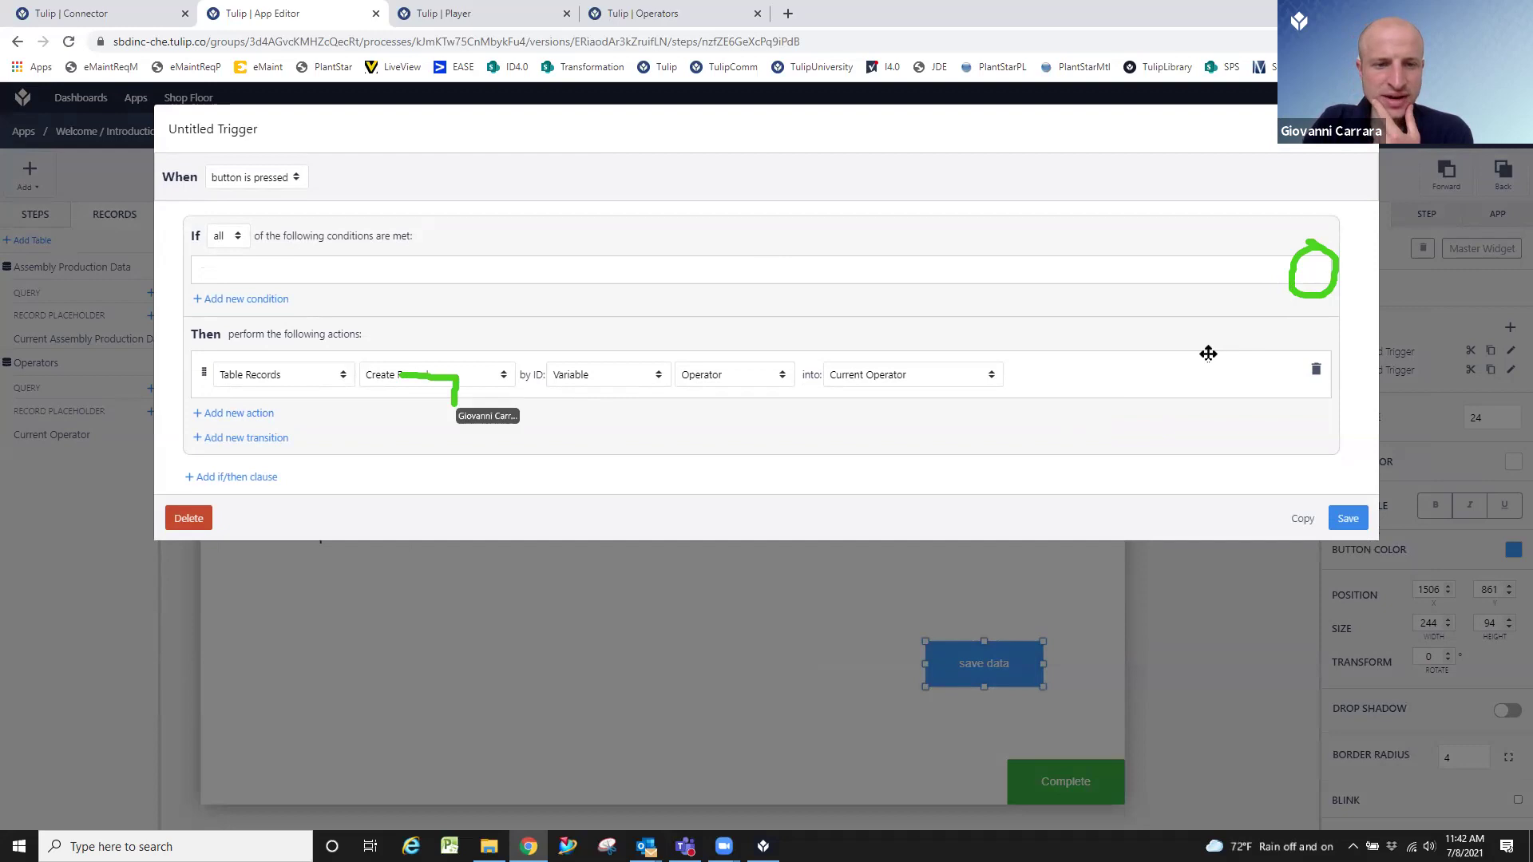
{"action": "left_click", "coordinate": [494, 374]}
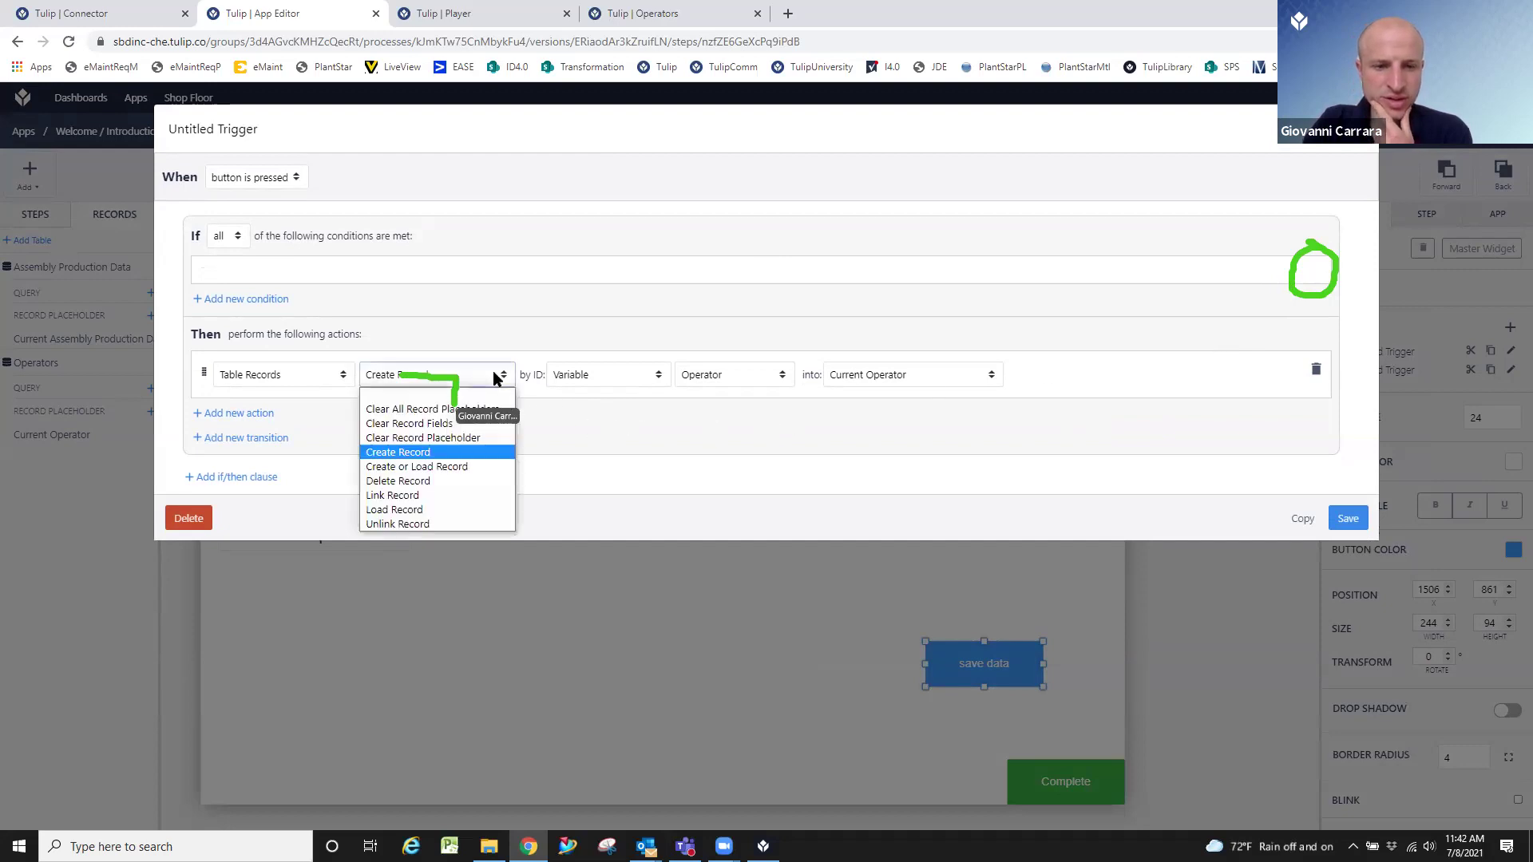
{"action": "left_click", "coordinate": [476, 468]}
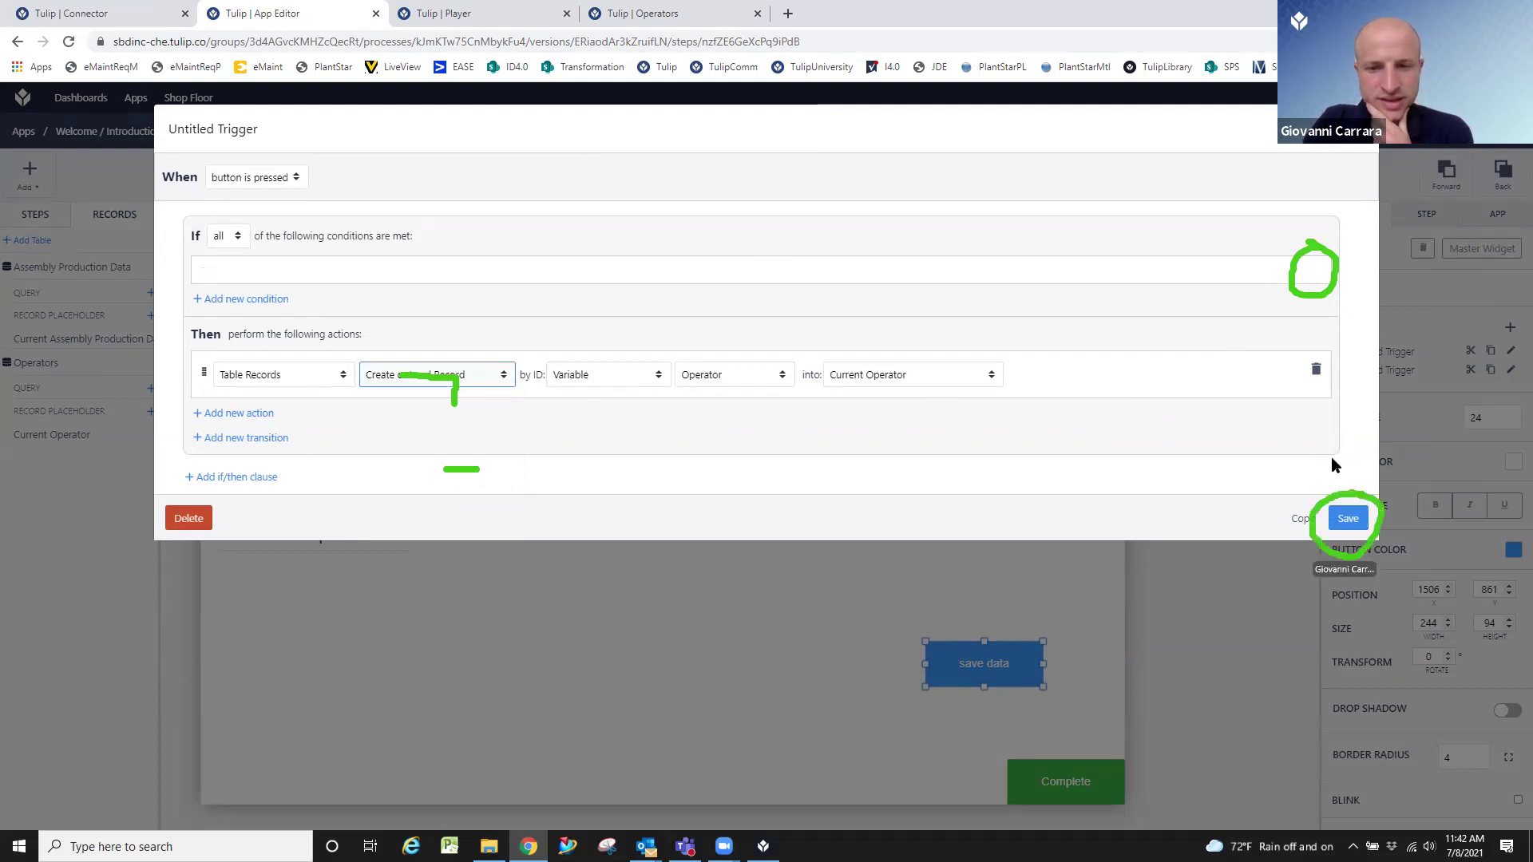
{"action": "left_click", "coordinate": [1349, 520]}
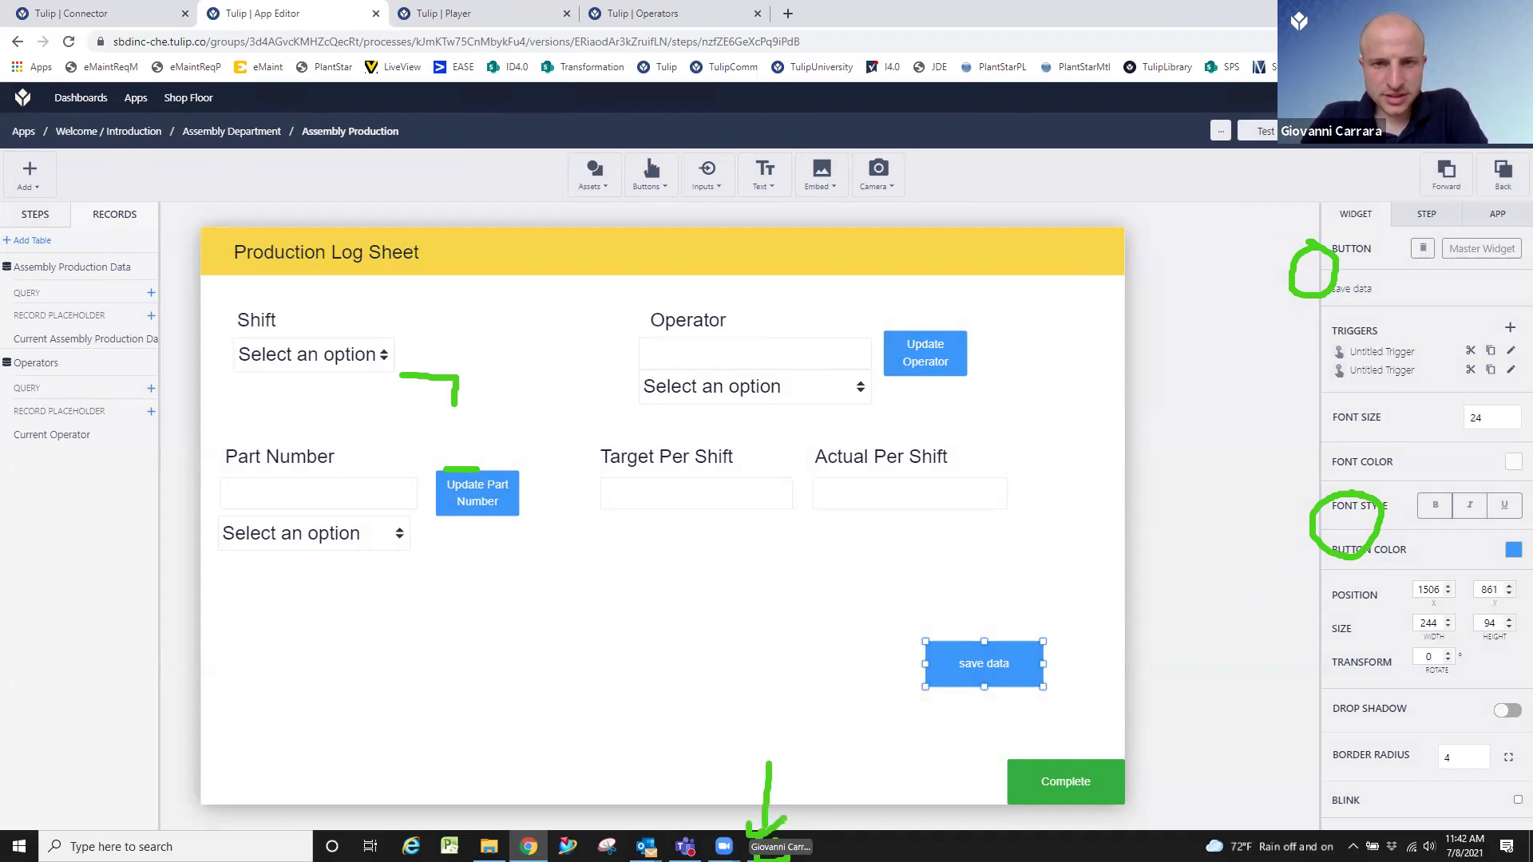
{"action": "key", "text": "alt+Tab"}
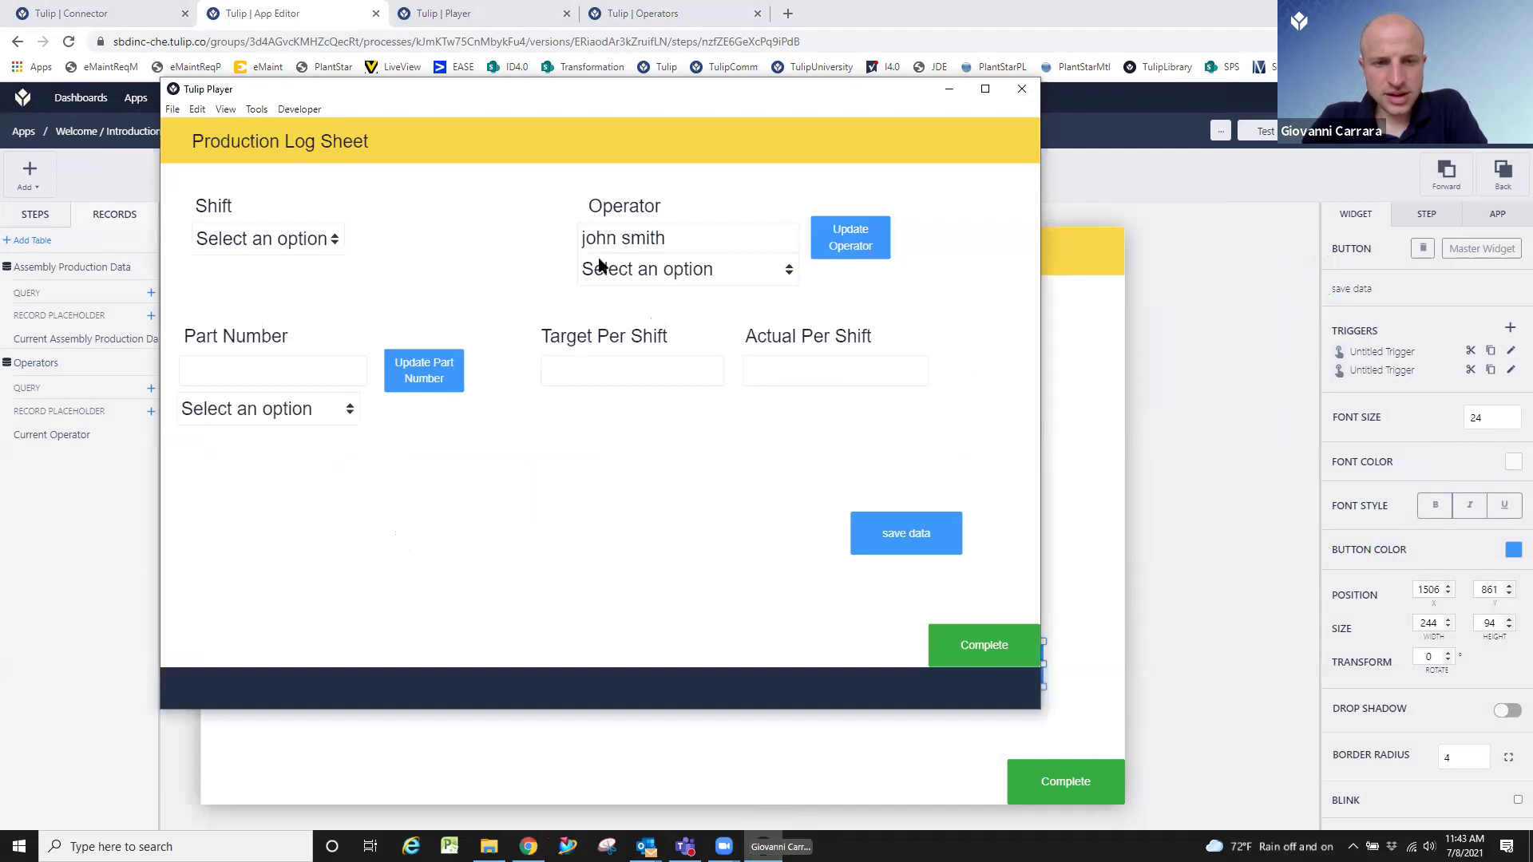
{"action": "left_click", "coordinate": [633, 268]}
{"action": "left_click", "coordinate": [633, 268]}
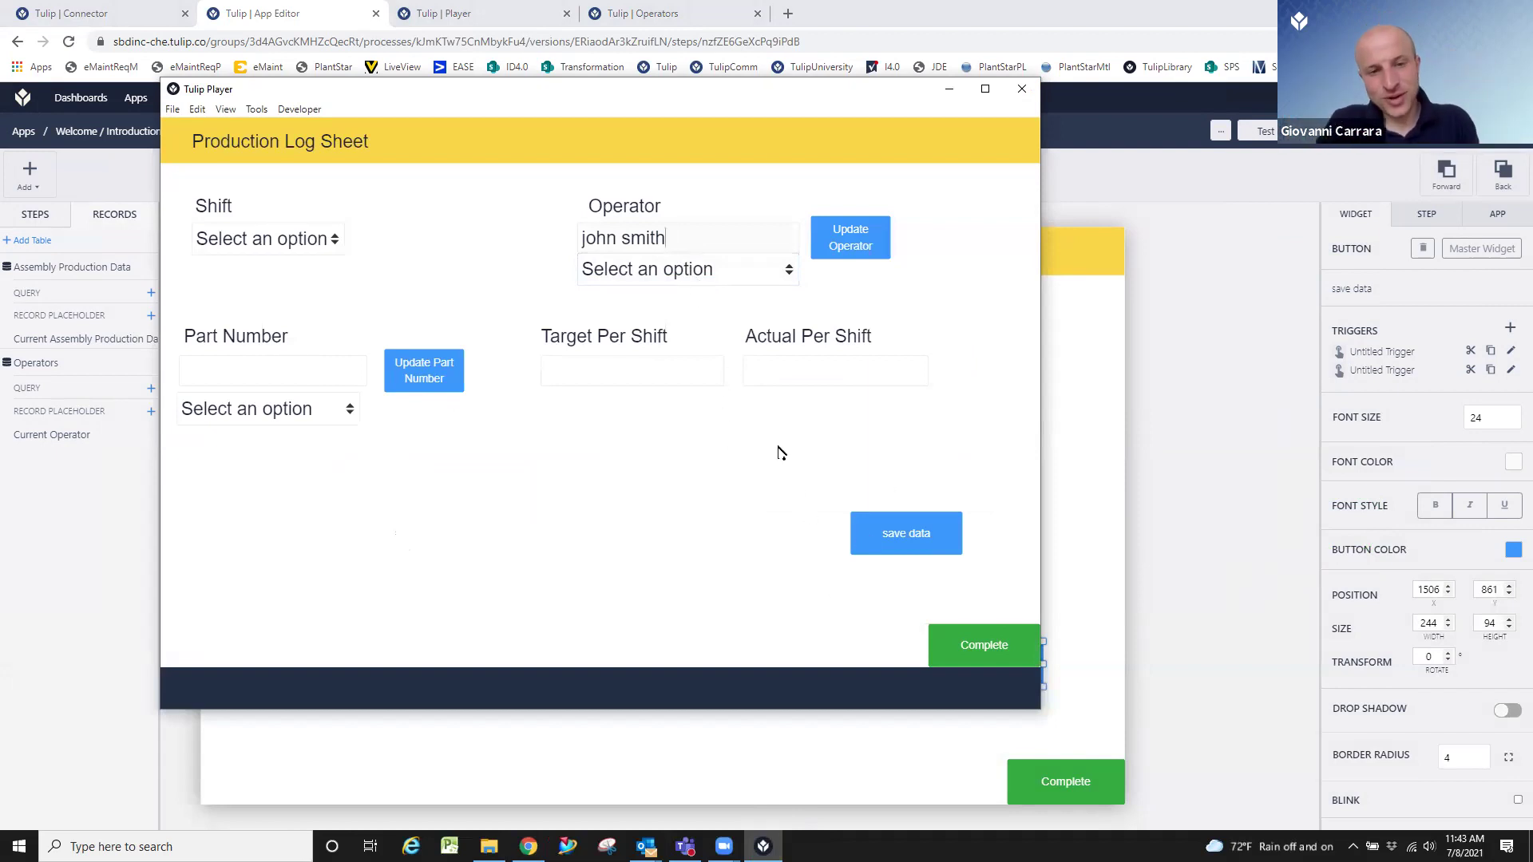
{"action": "left_click", "coordinate": [845, 244]}
{"action": "left_click", "coordinate": [797, 274]}
{"action": "left_click", "coordinate": [791, 295]}
{"action": "left_click", "coordinate": [890, 537]}
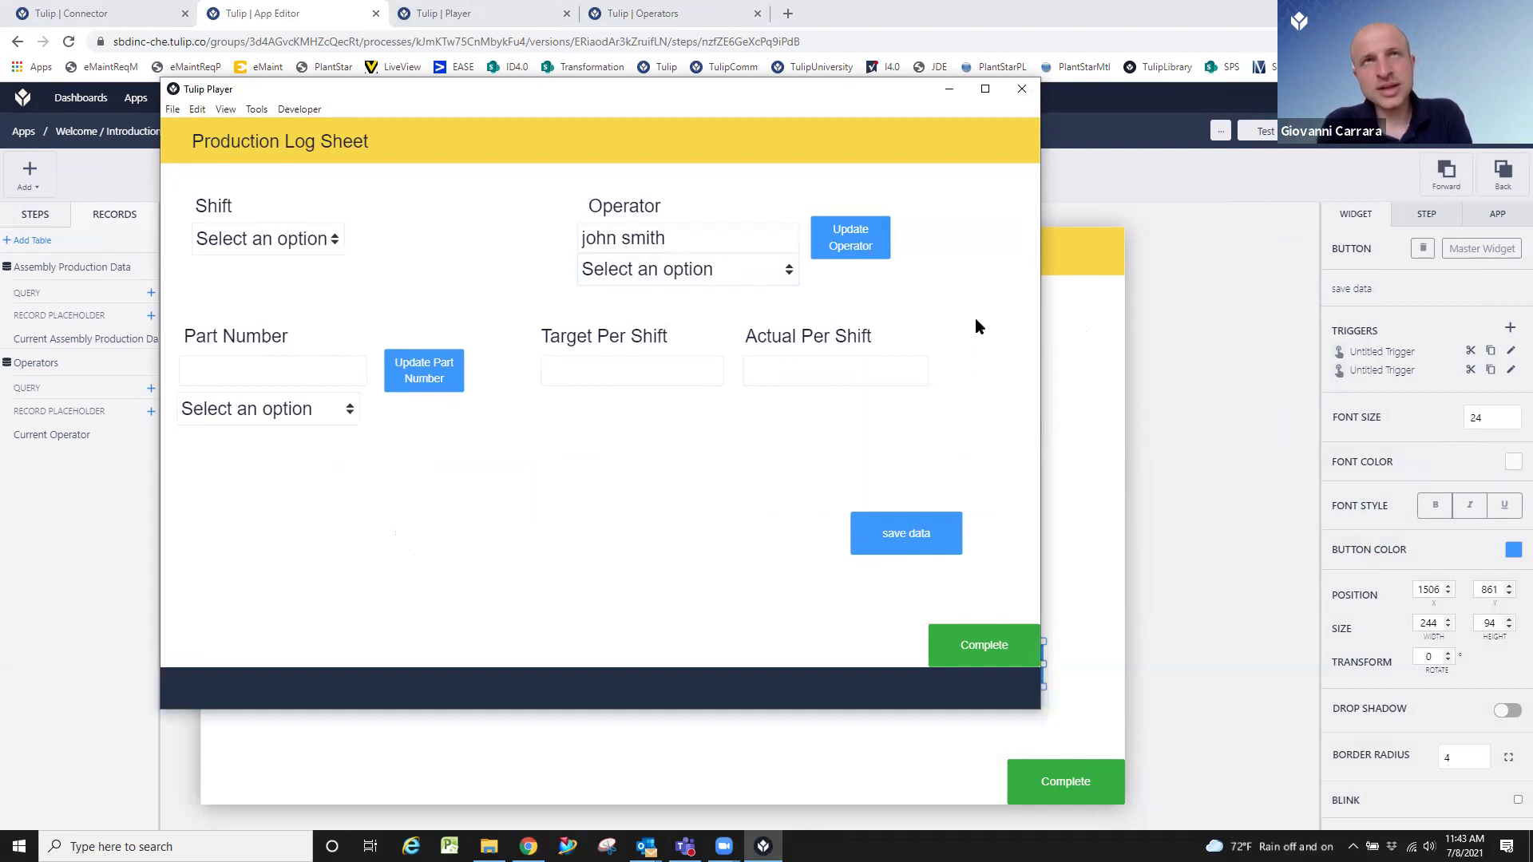
{"action": "left_click", "coordinate": [786, 272]}
{"action": "left_click", "coordinate": [695, 472]}
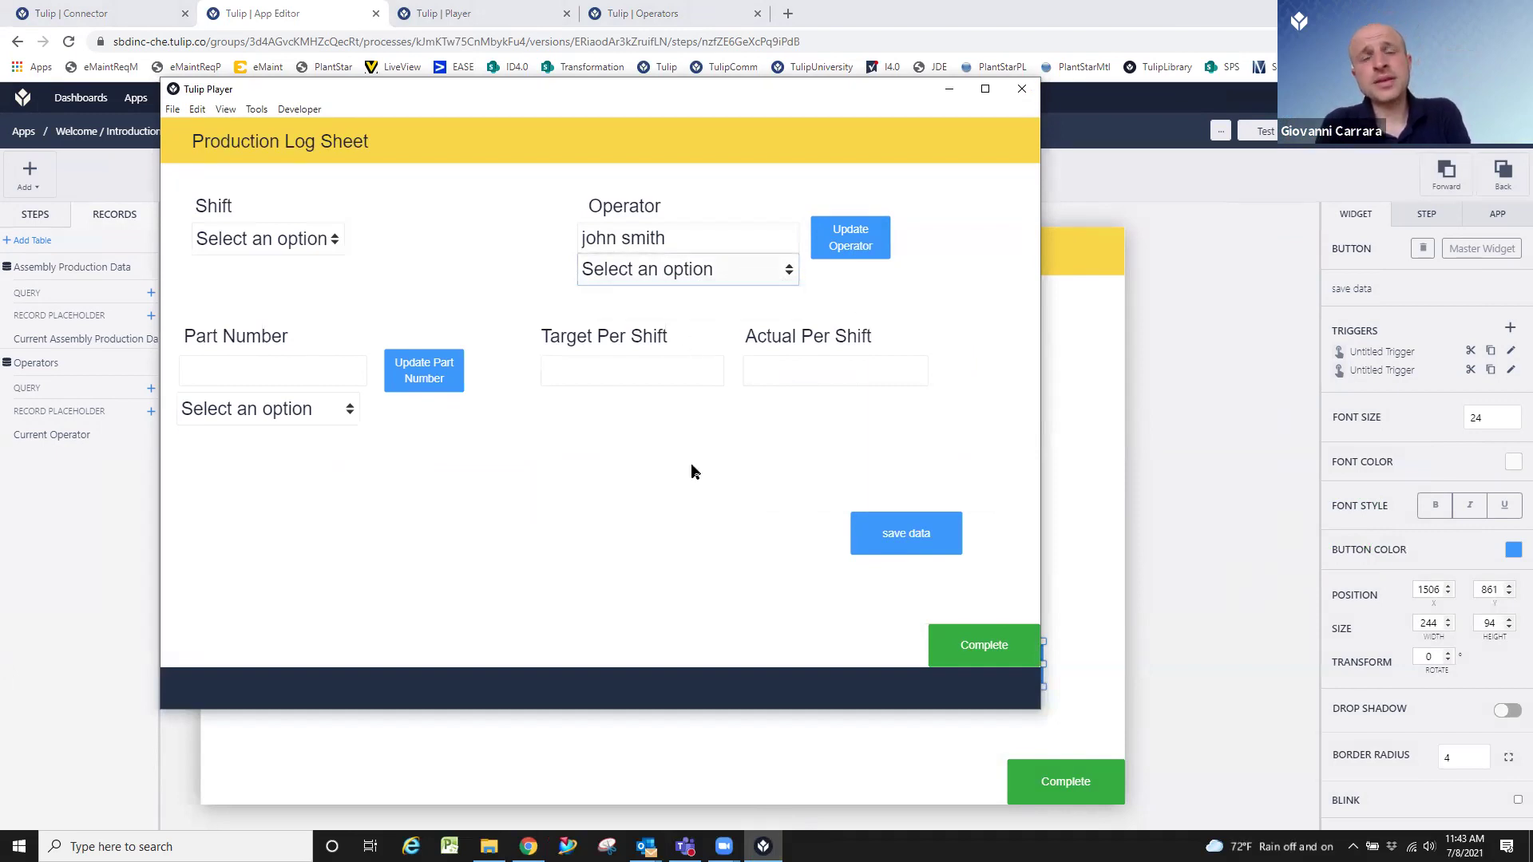
{"action": "left_click", "coordinate": [1057, 461]}
{"action": "left_click", "coordinate": [514, 7]}
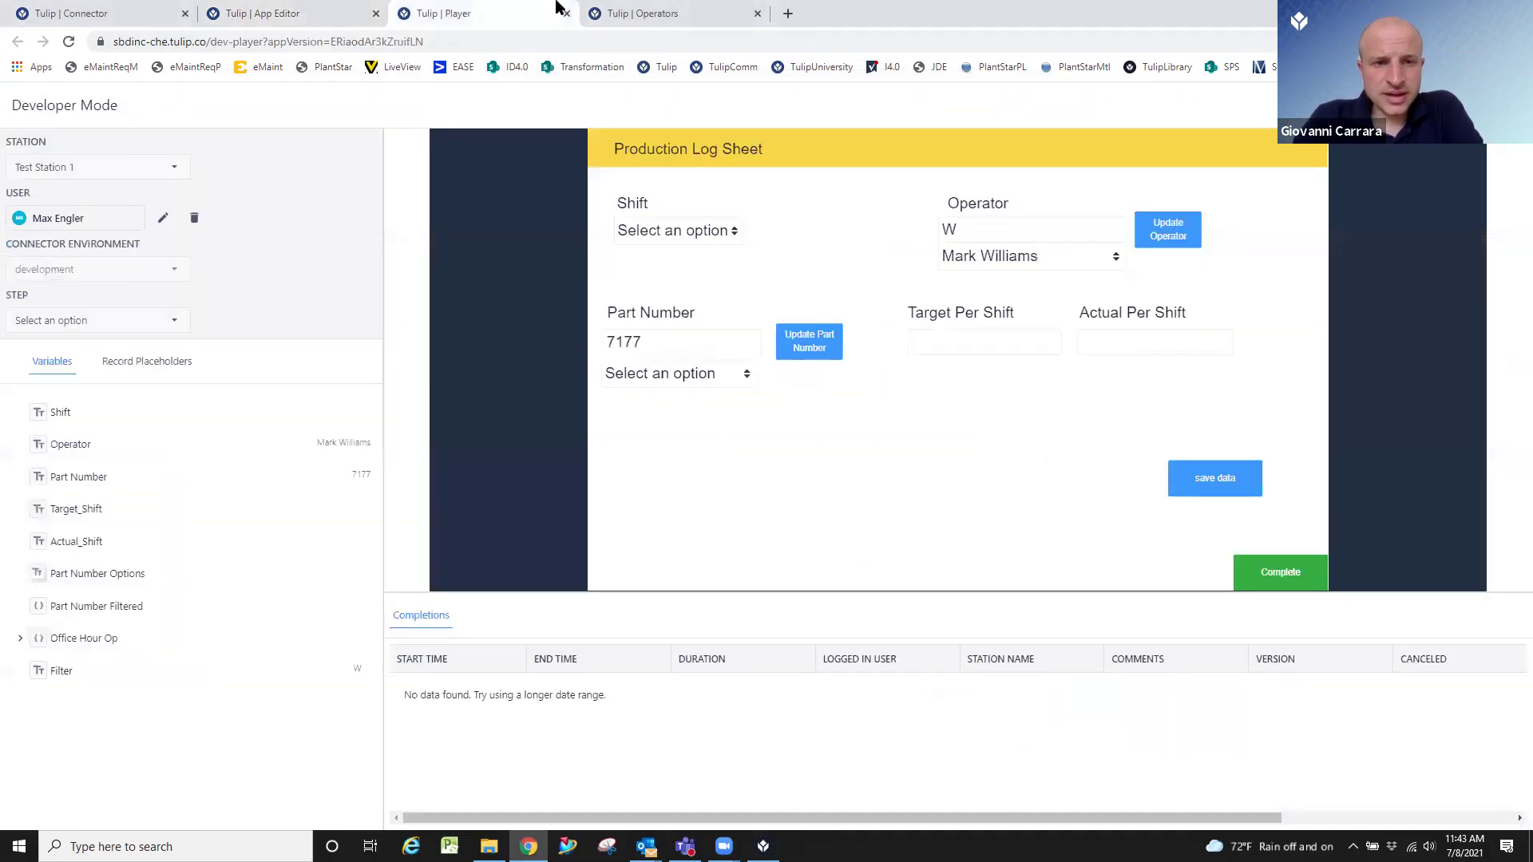
{"action": "left_click", "coordinate": [615, 7]}
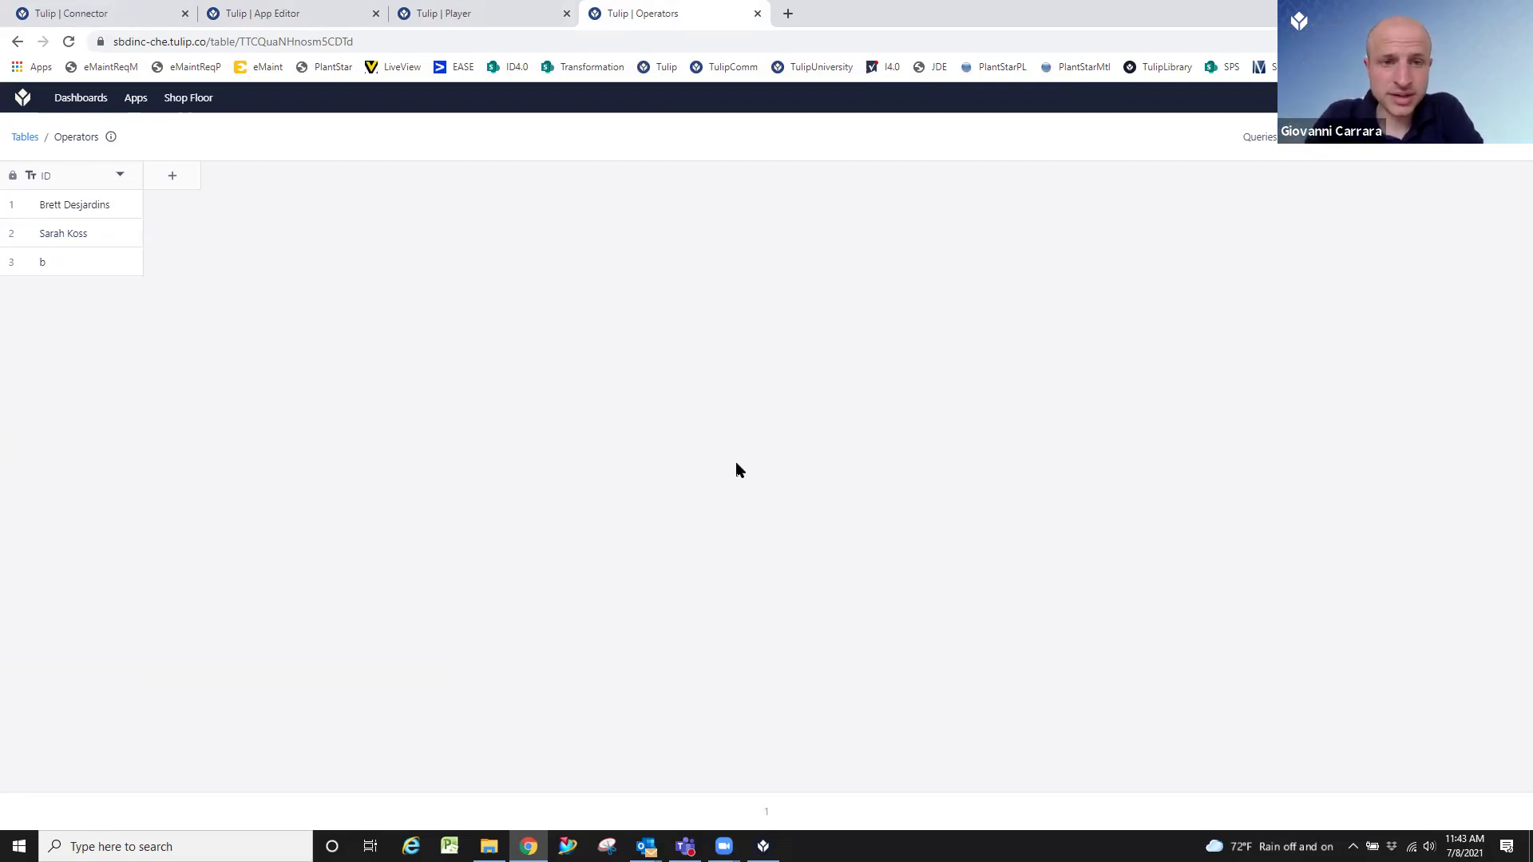
{"action": "left_click", "coordinate": [492, 12]}
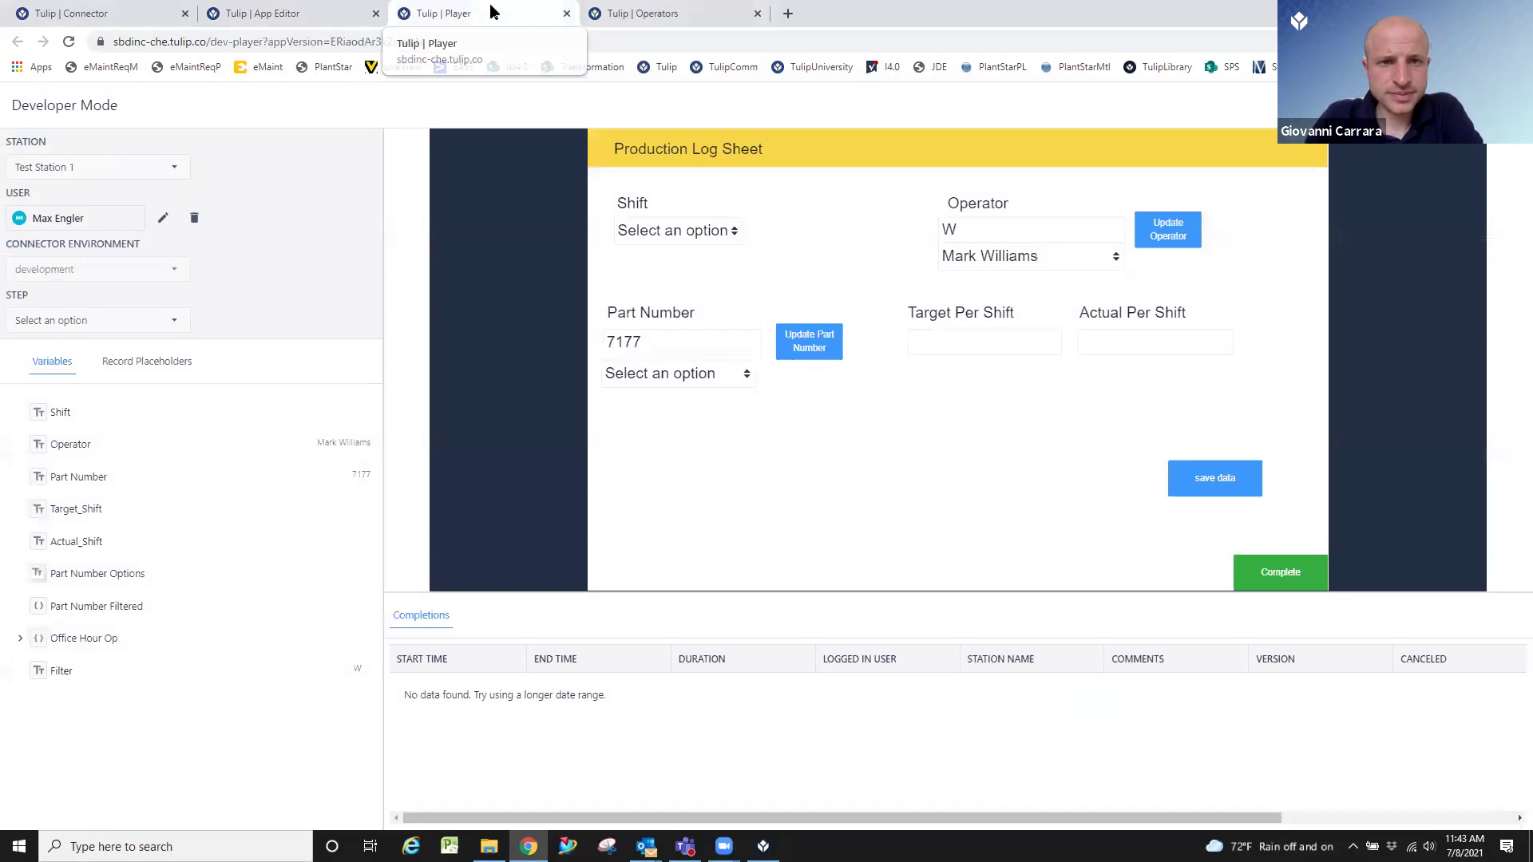
{"action": "left_click", "coordinate": [344, 13]}
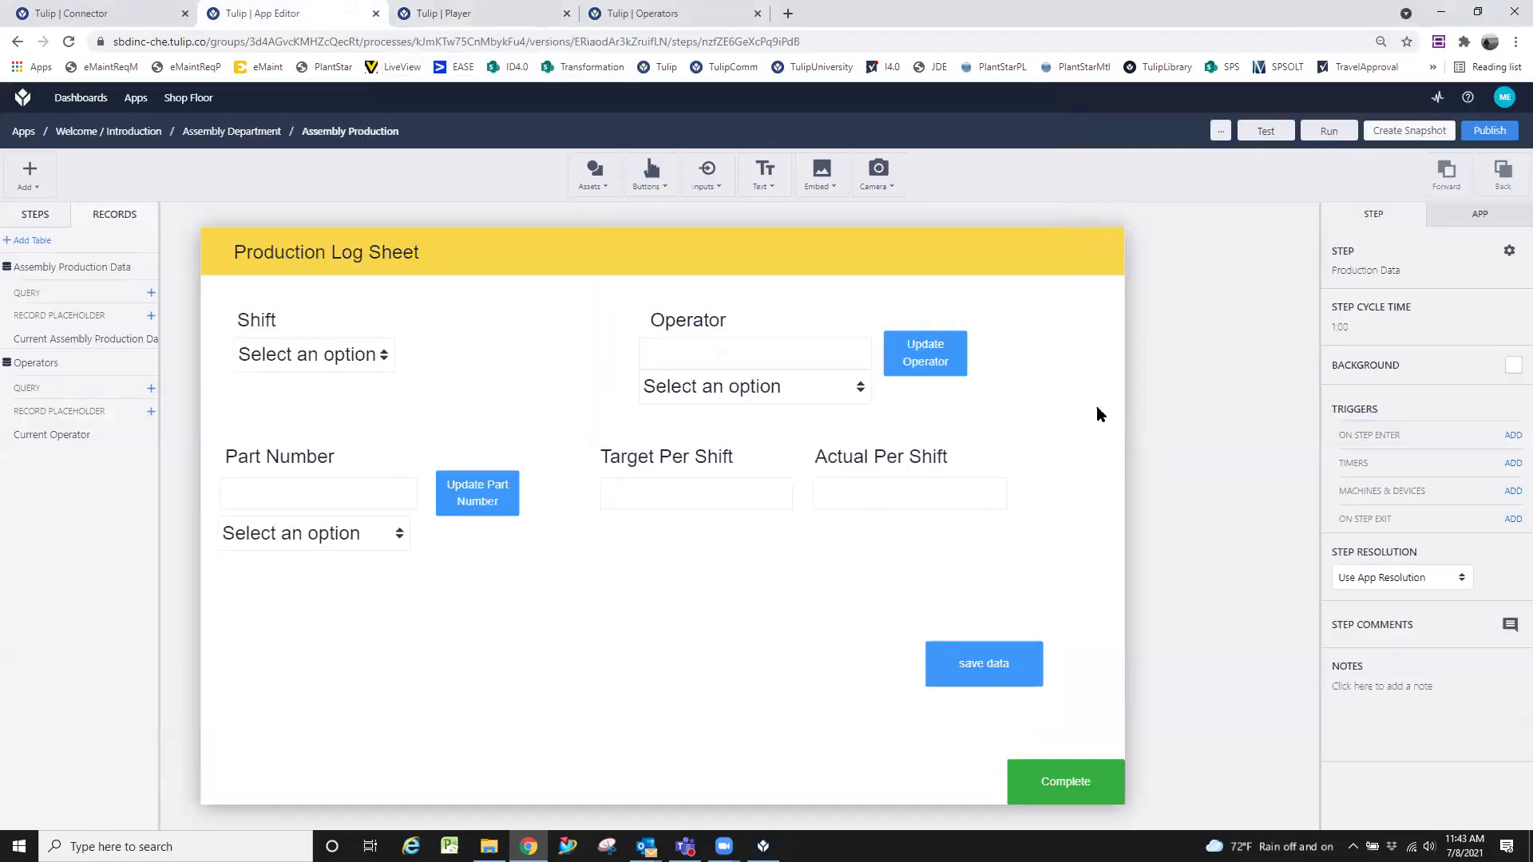
{"action": "left_click", "coordinate": [941, 364]}
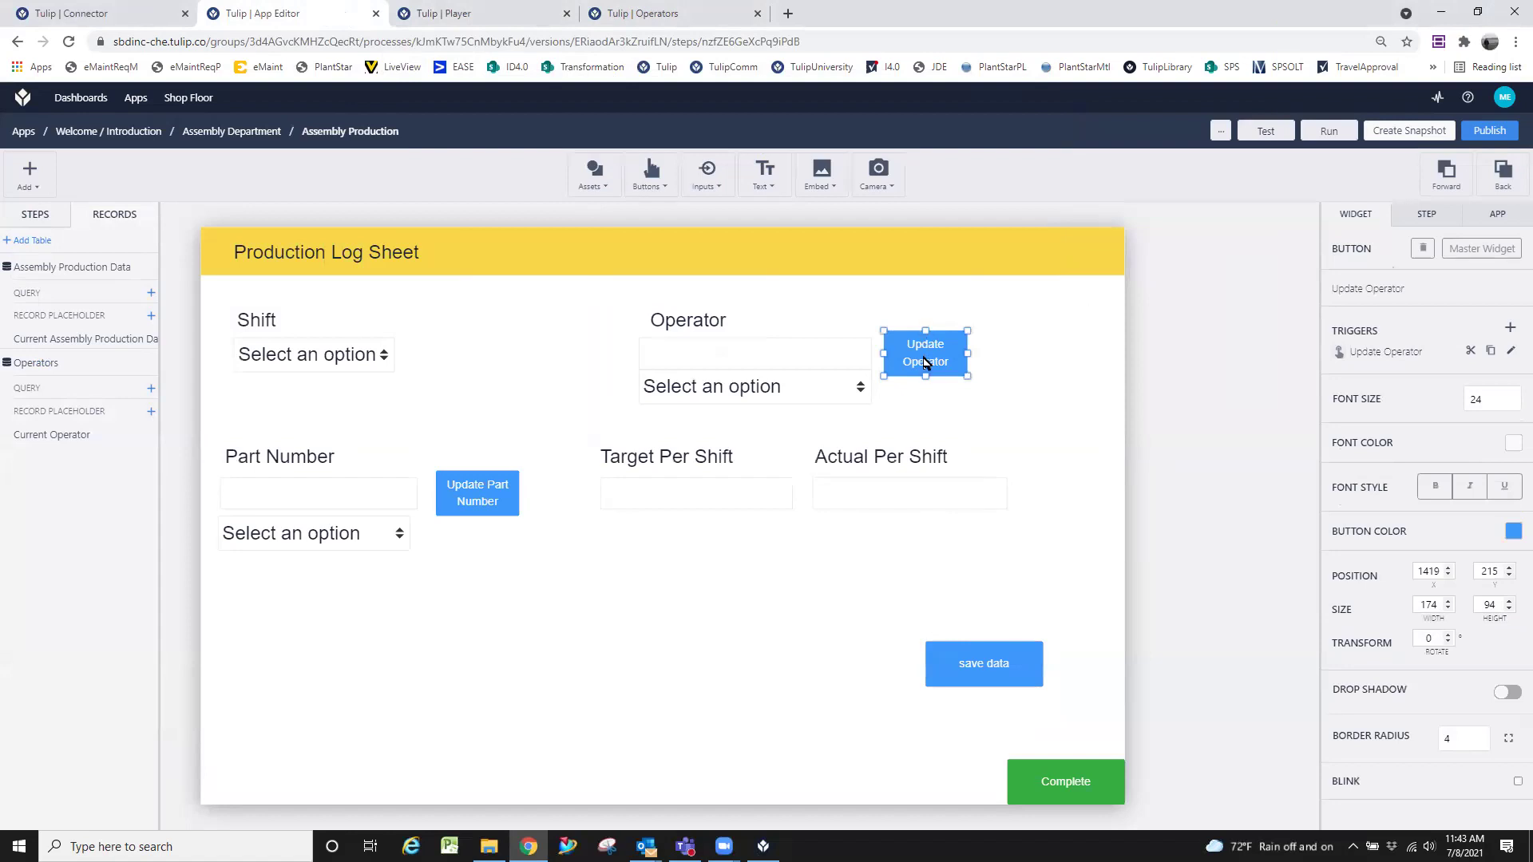
{"action": "left_click_drag", "start_coordinate": [924, 363], "coordinate": [922, 318]}
{"action": "left_click", "coordinate": [984, 377]}
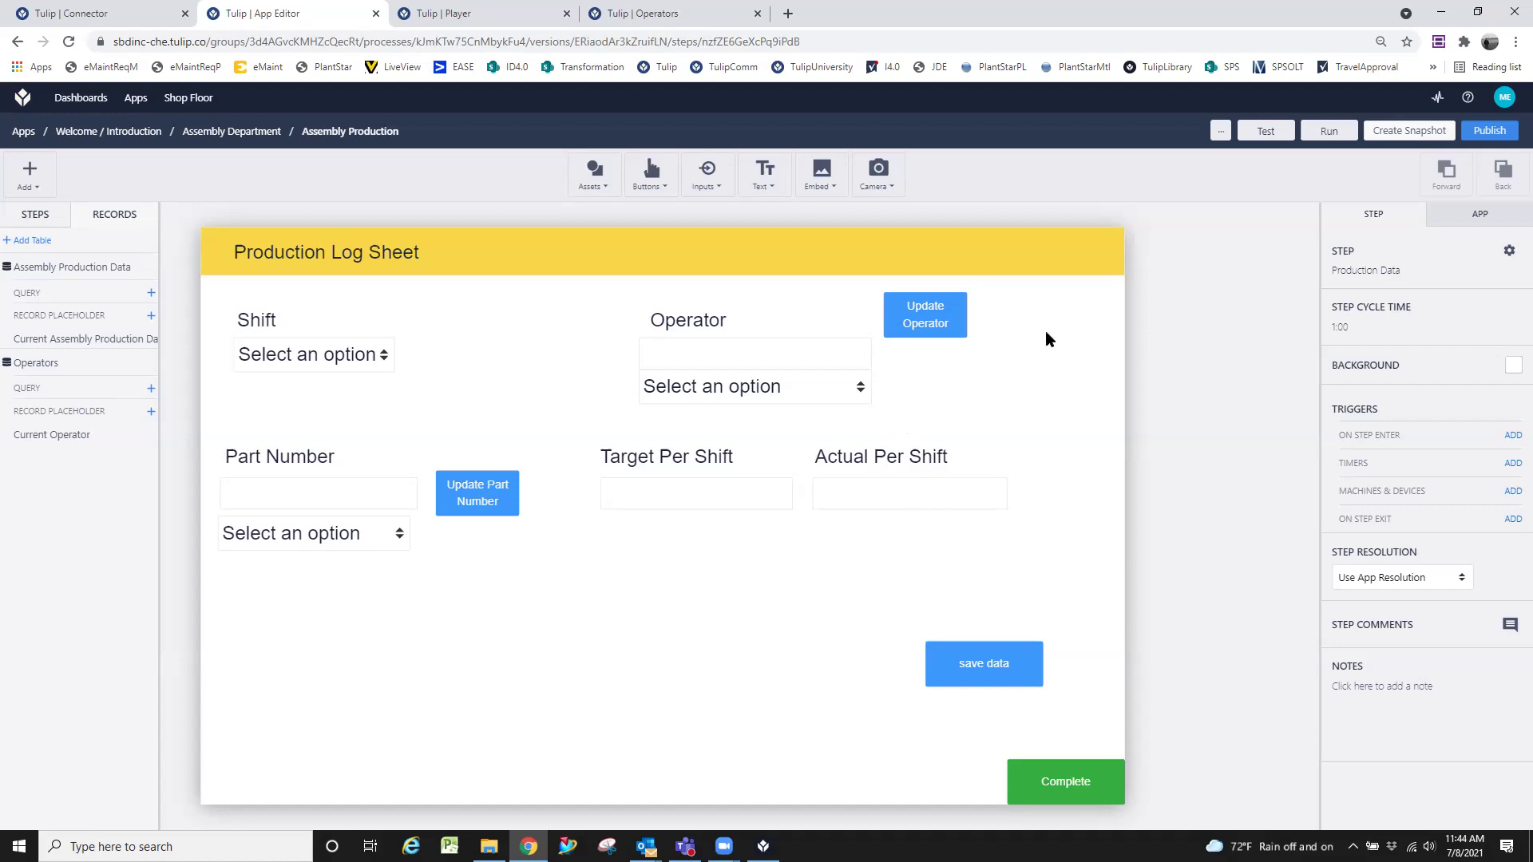
{"action": "left_click", "coordinate": [649, 166]}
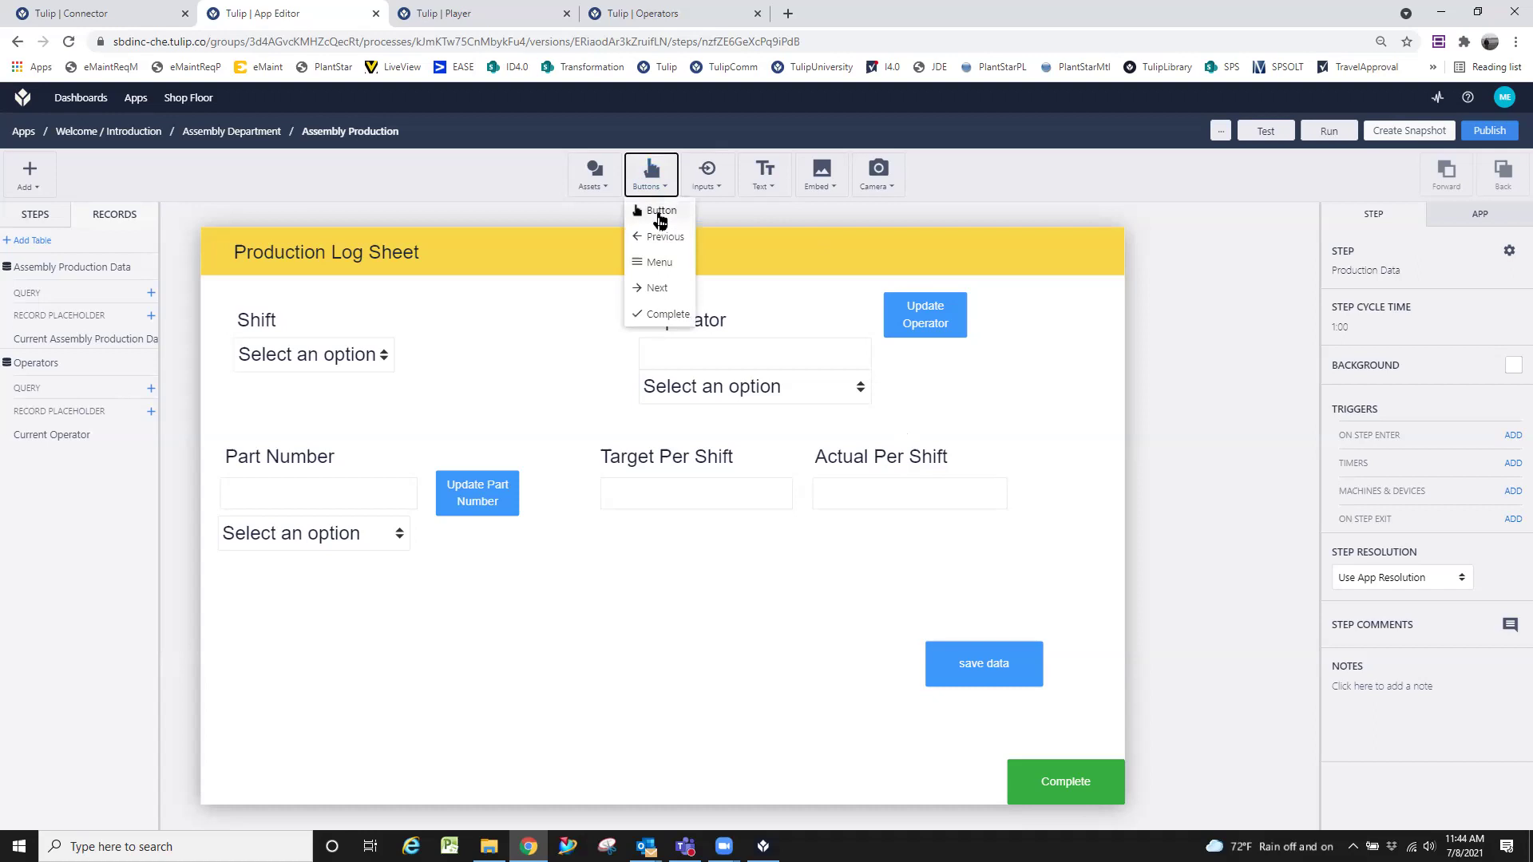
{"action": "left_click", "coordinate": [660, 212]}
{"action": "left_click_drag", "start_coordinate": [708, 511], "coordinate": [974, 367]}
{"action": "left_click", "coordinate": [1005, 688]}
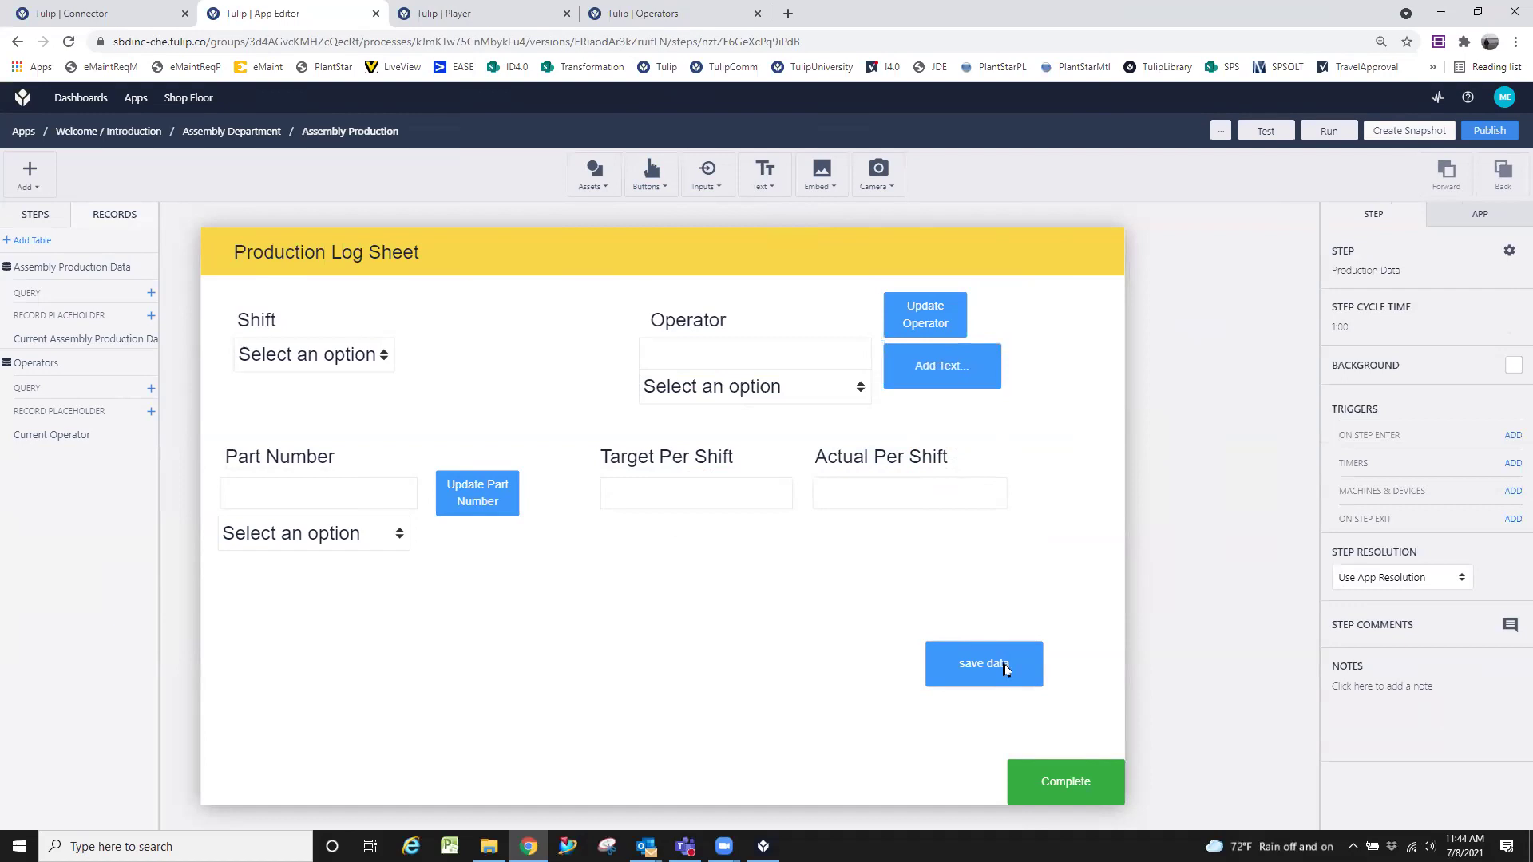
{"action": "left_click", "coordinate": [1005, 664]}
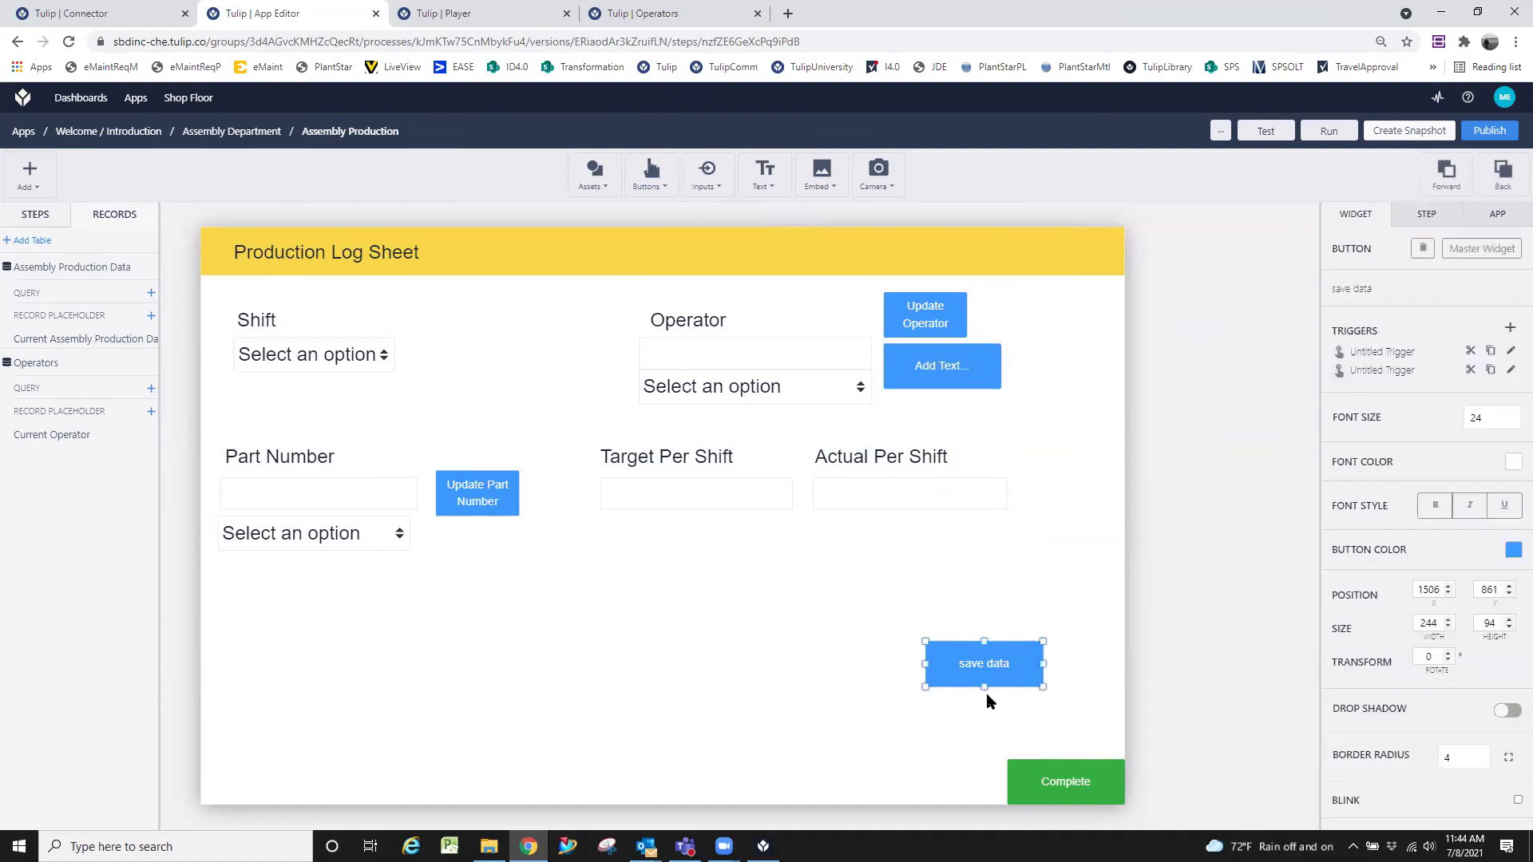
{"action": "left_click_drag", "start_coordinate": [1017, 682], "coordinate": [1081, 717]}
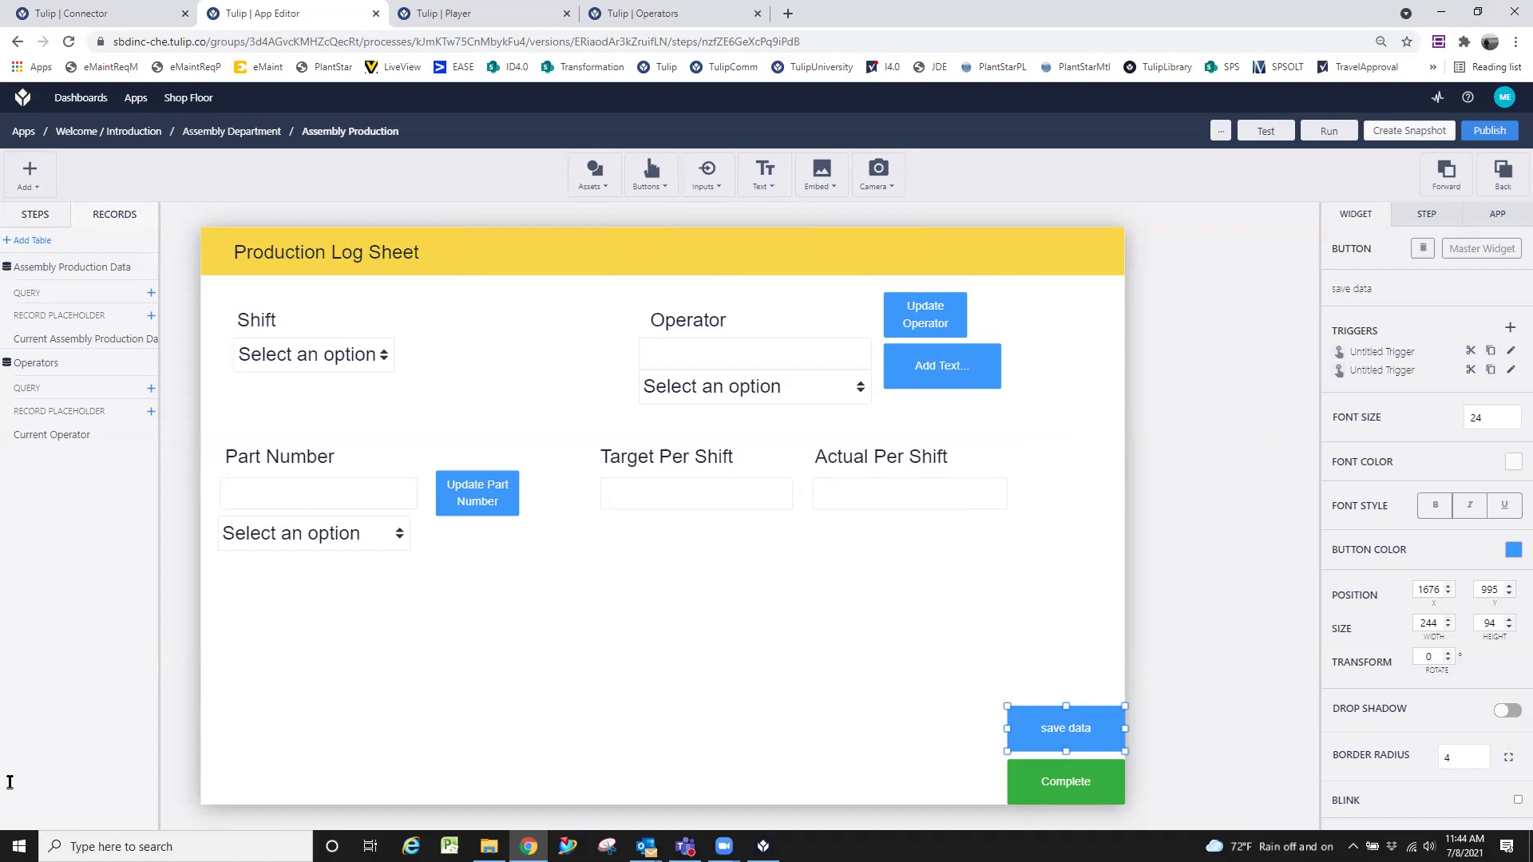
{"action": "left_click", "coordinate": [865, 529]}
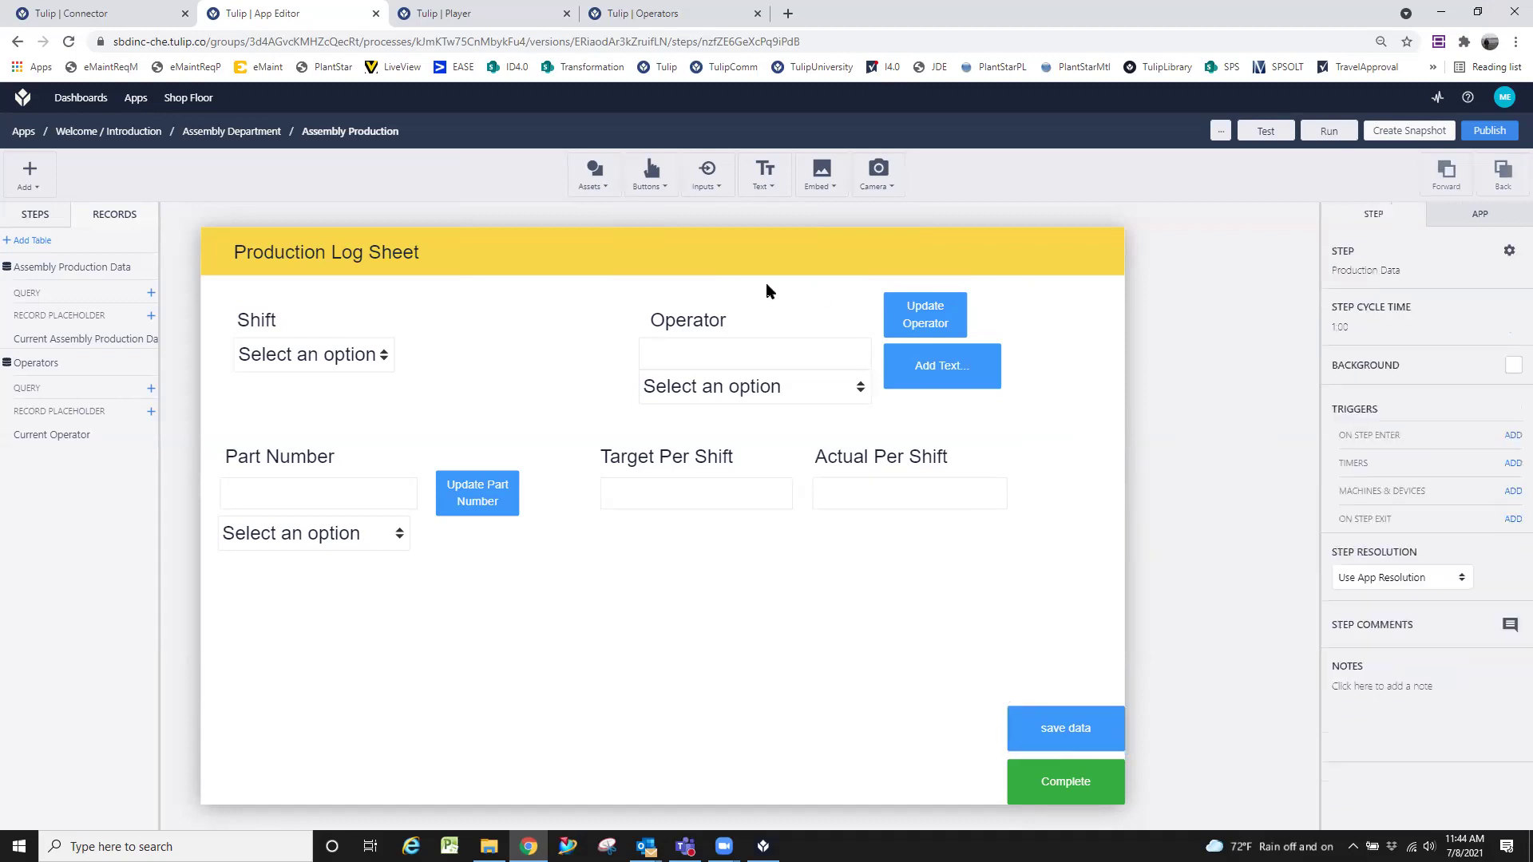
Add a Single Select dropdown and place it below Target Per Shift.
{"action": "left_click", "coordinate": [839, 349]}
{"action": "left_click", "coordinate": [876, 582]}
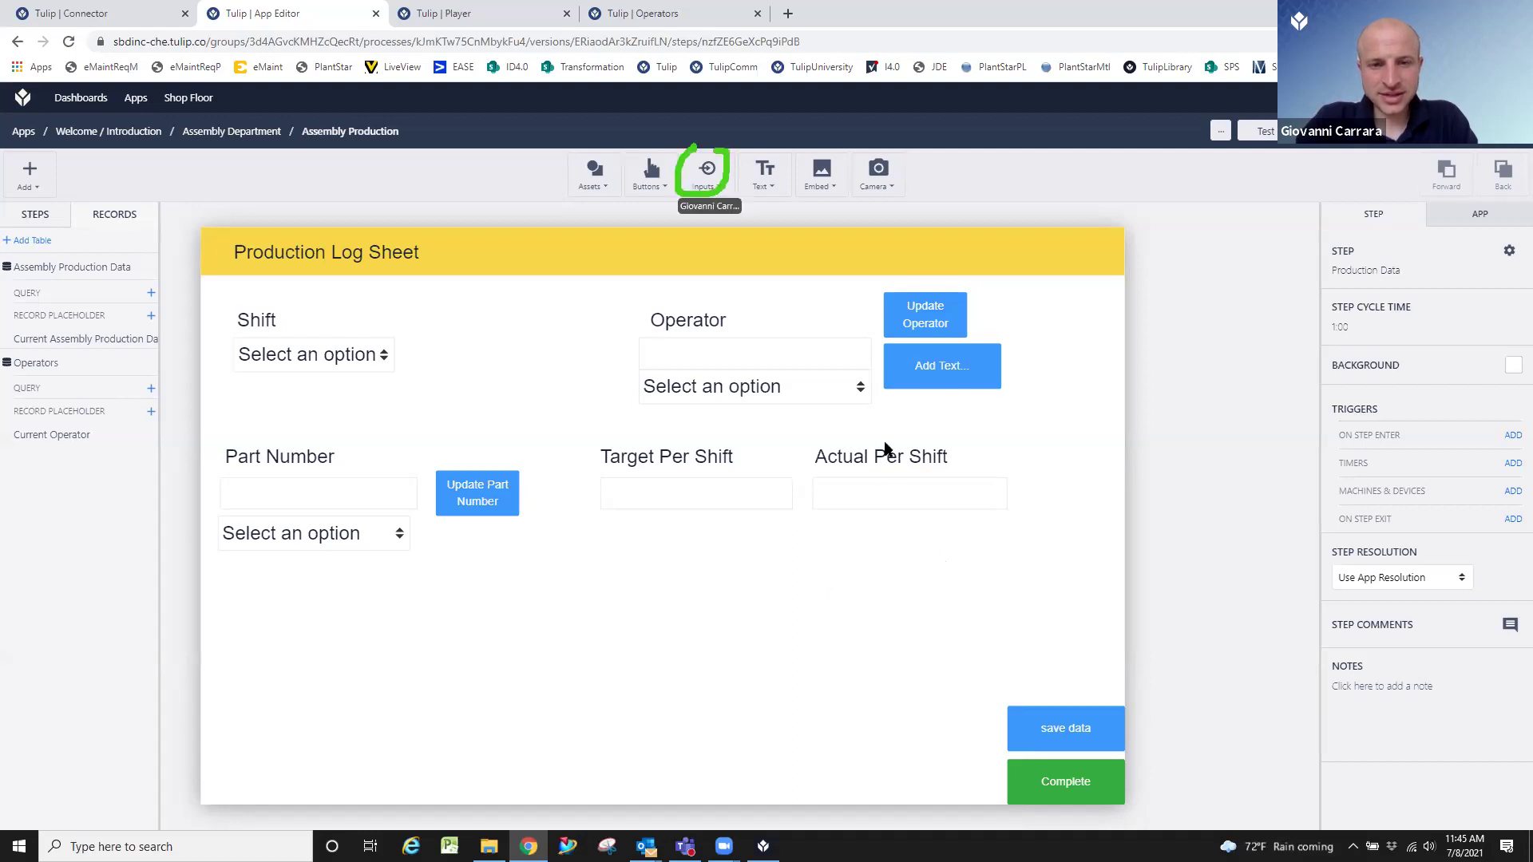
{"action": "left_click", "coordinate": [706, 169]}
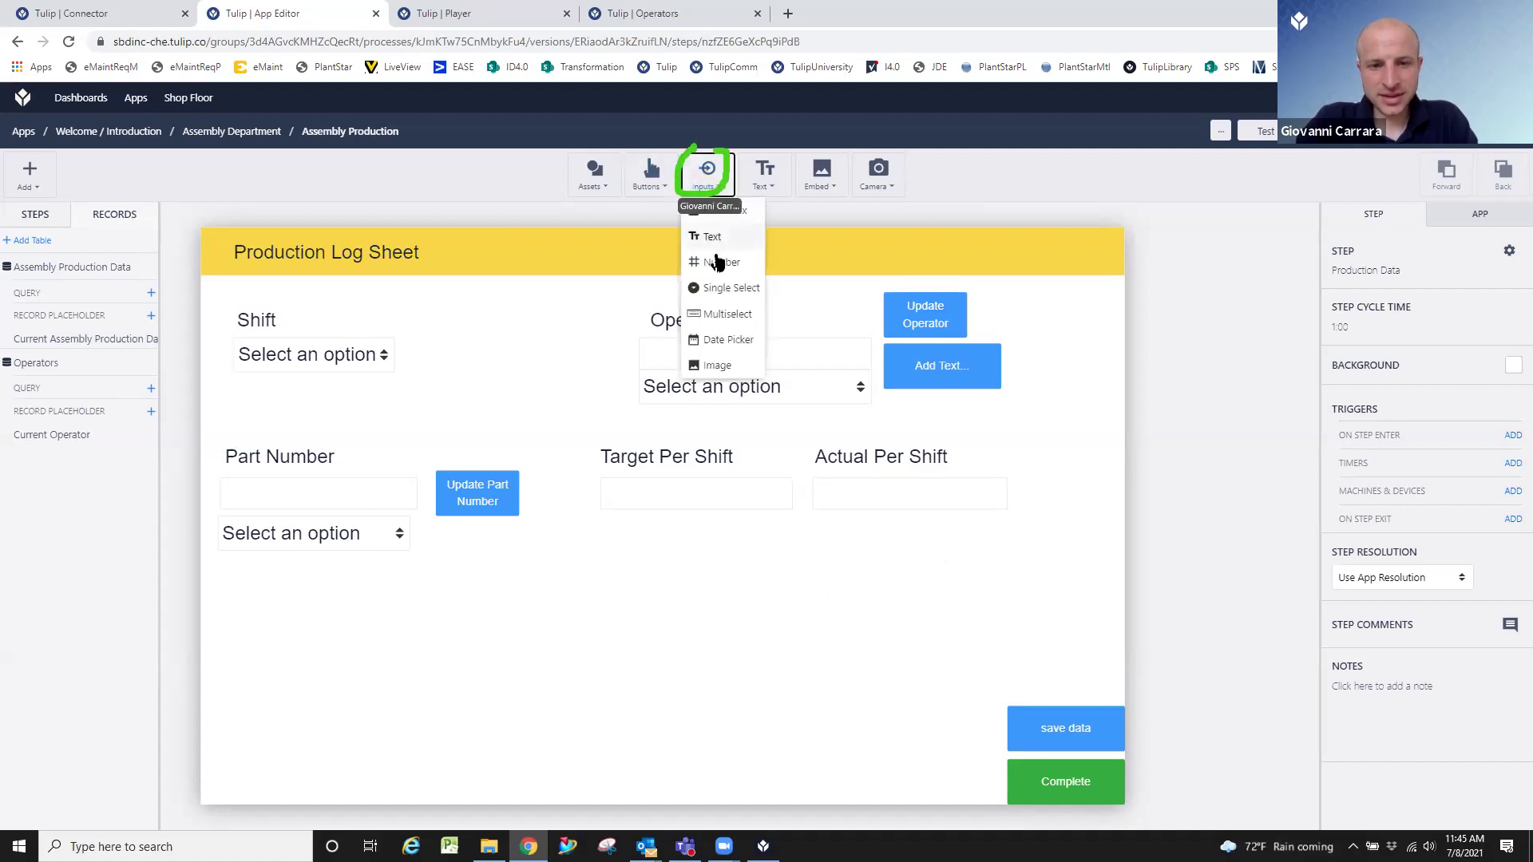
{"action": "left_click", "coordinate": [732, 290]}
{"action": "left_click_drag", "start_coordinate": [698, 505], "coordinate": [700, 566]}
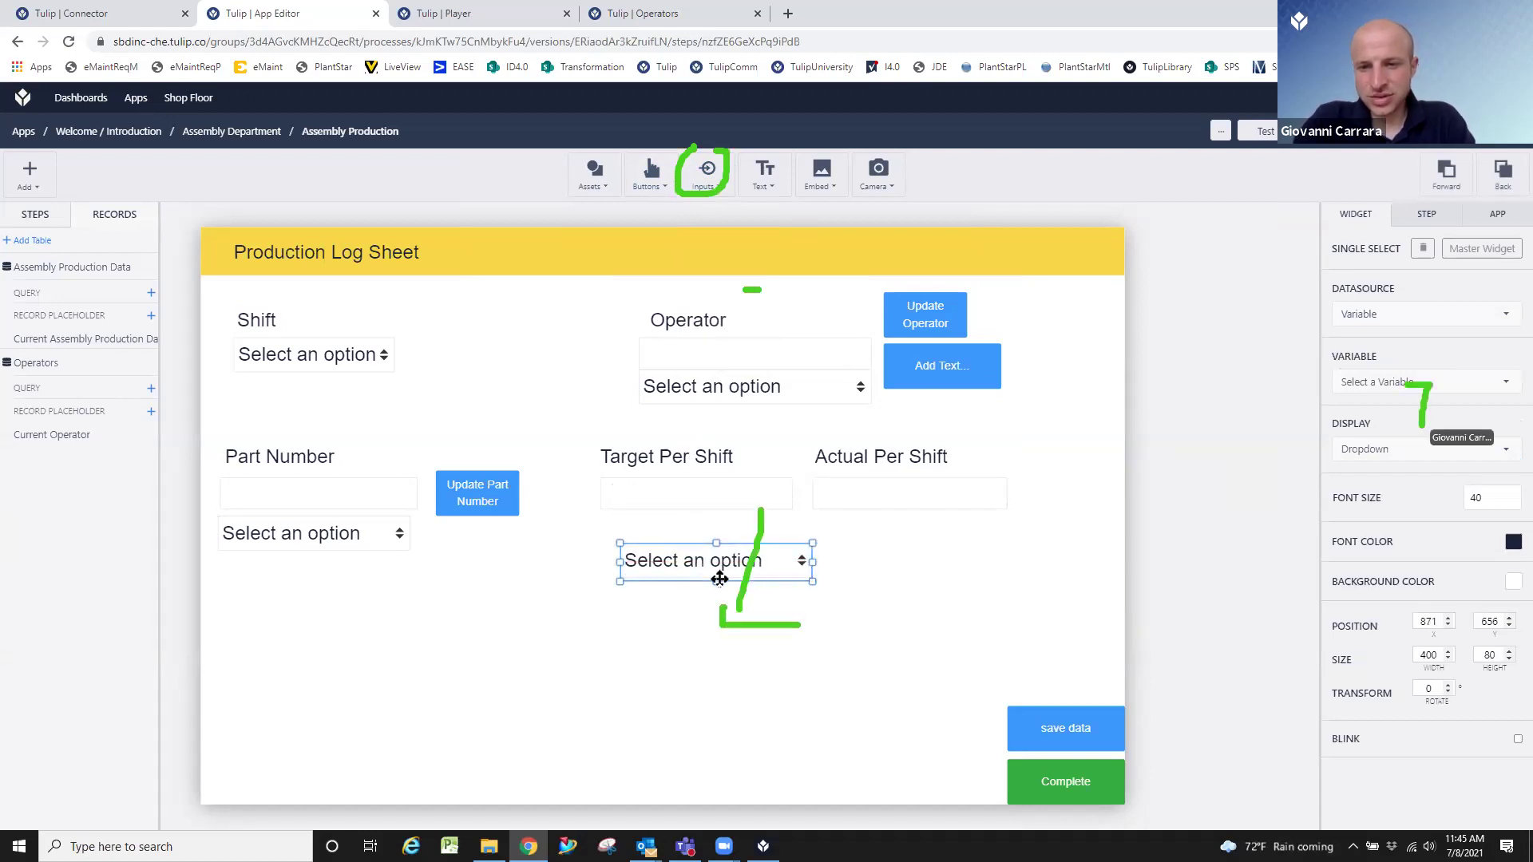
Bind the dropdown to a new Person-type variable named 'user'.
{"action": "left_click", "coordinate": [1376, 383]}
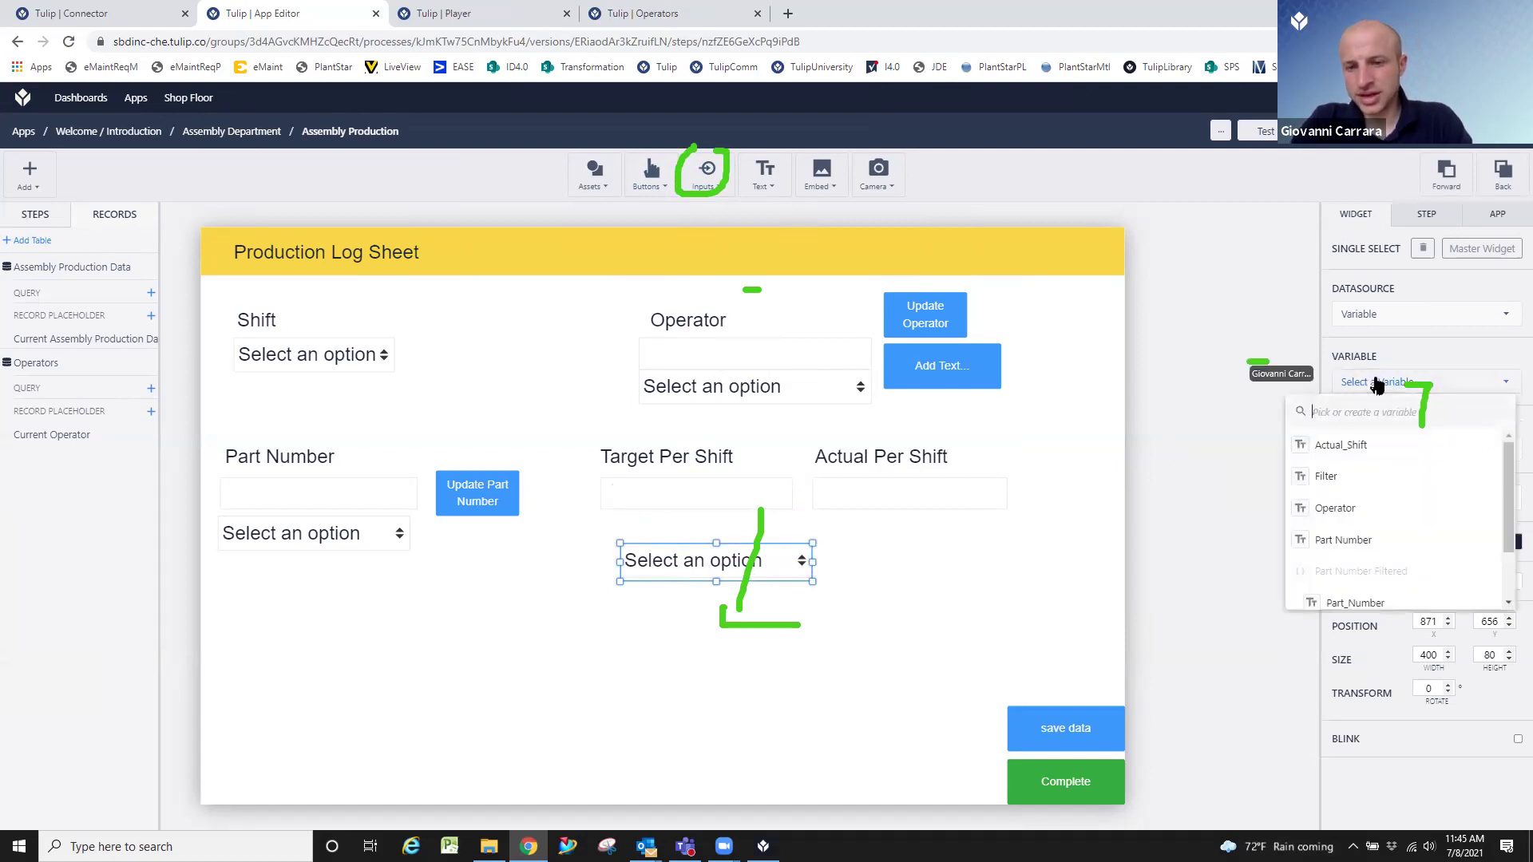
{"action": "left_click", "coordinate": [855, 522]}
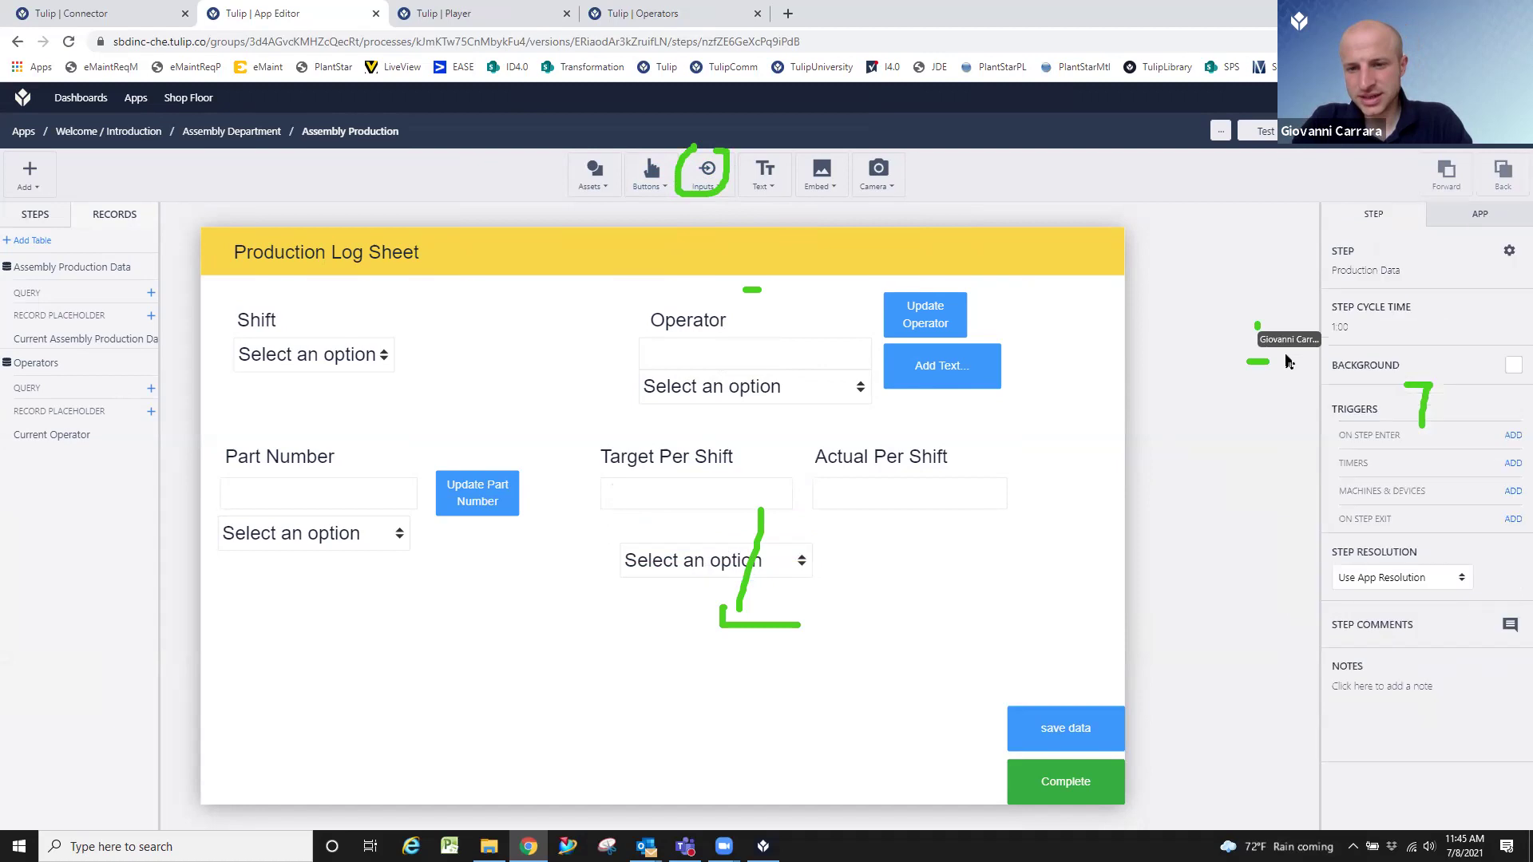
{"action": "left_click", "coordinate": [780, 559]}
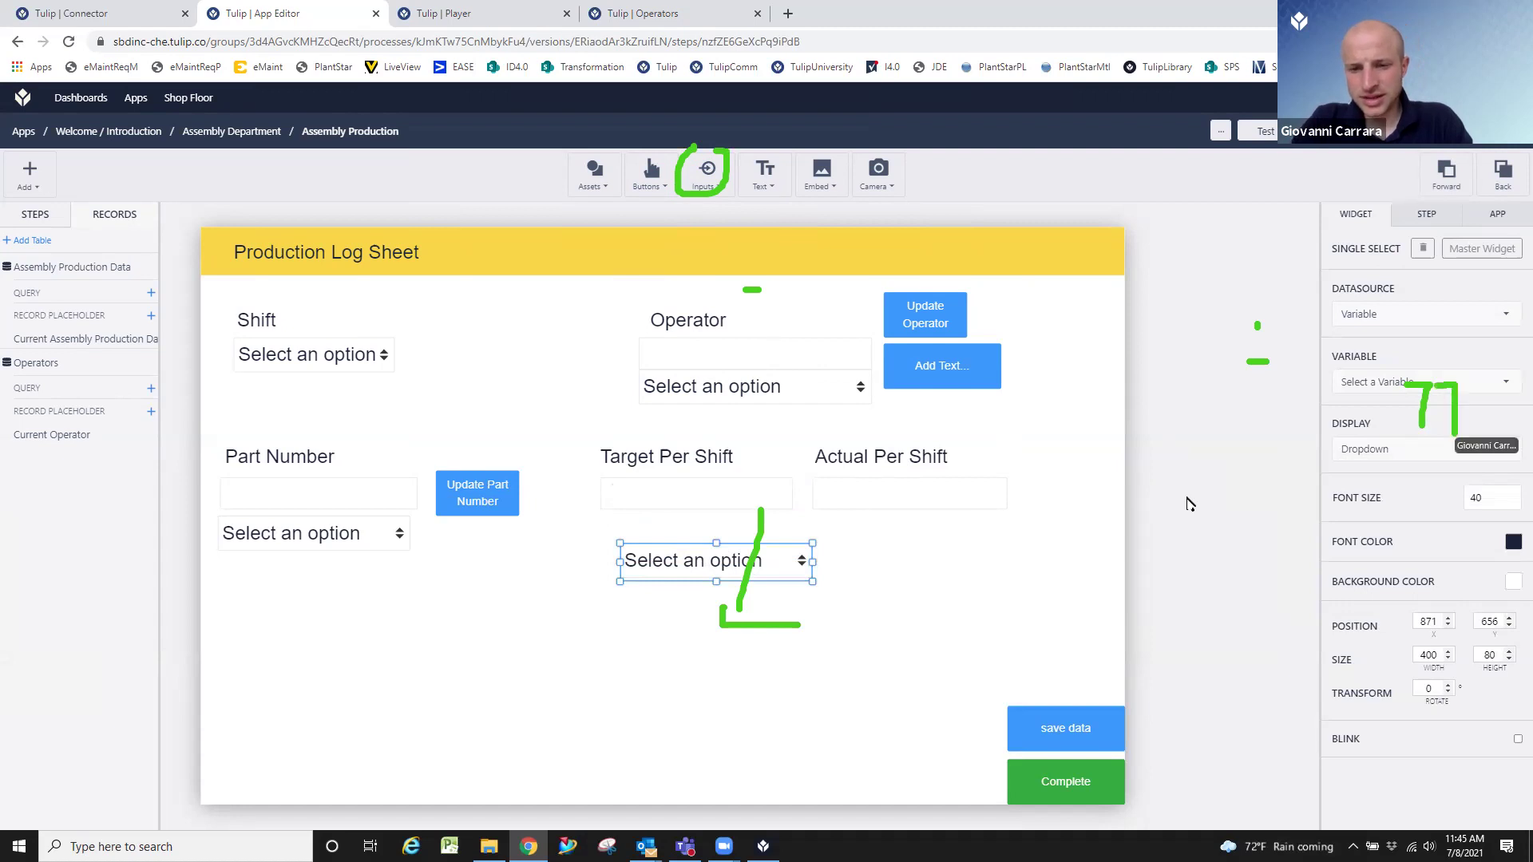
{"action": "left_click", "coordinate": [1378, 384]}
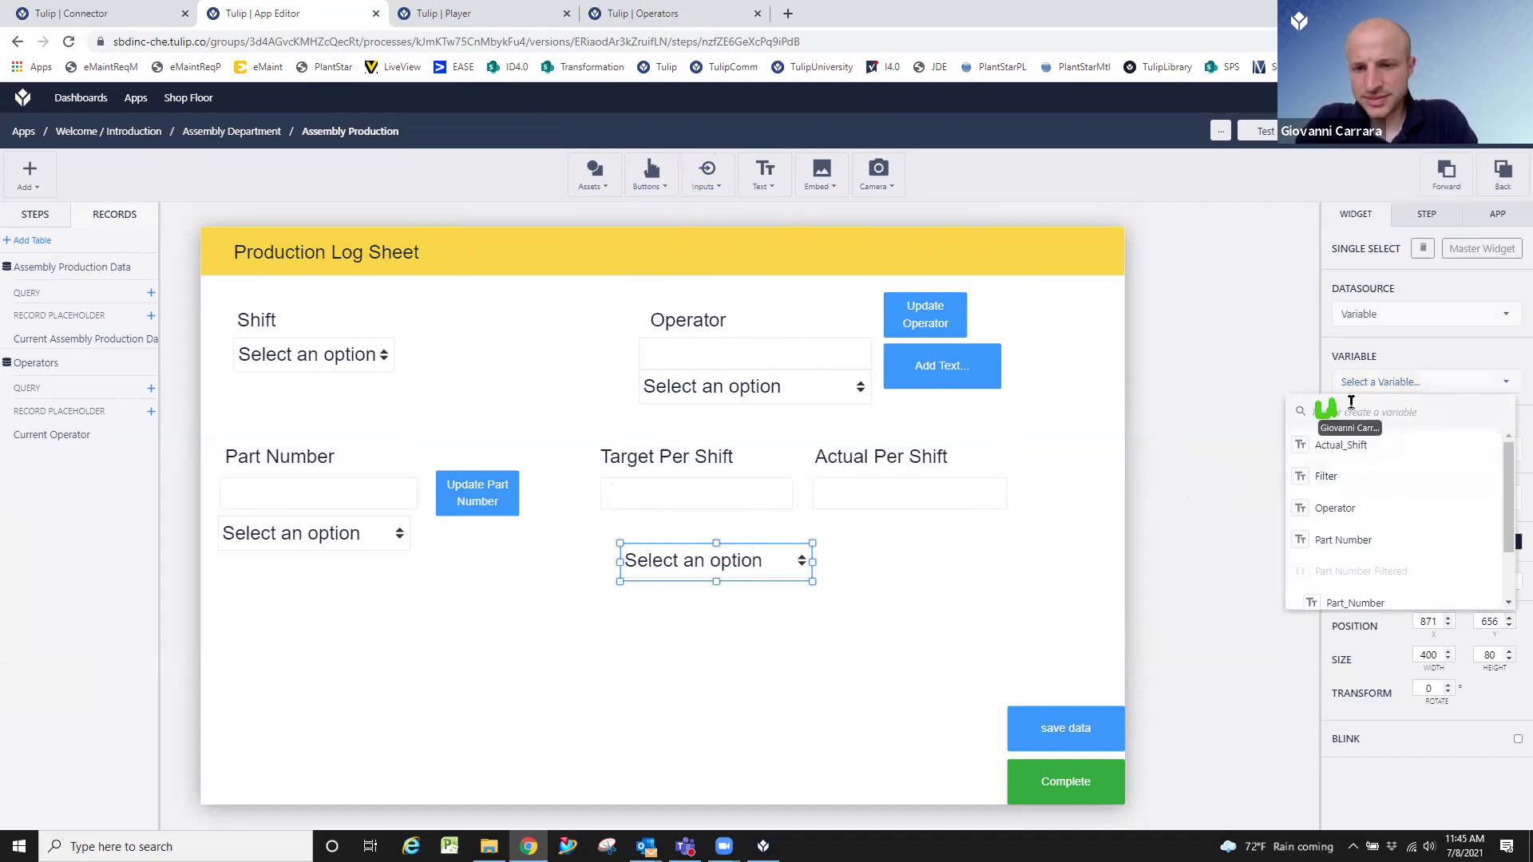
{"action": "type", "text": "user"}
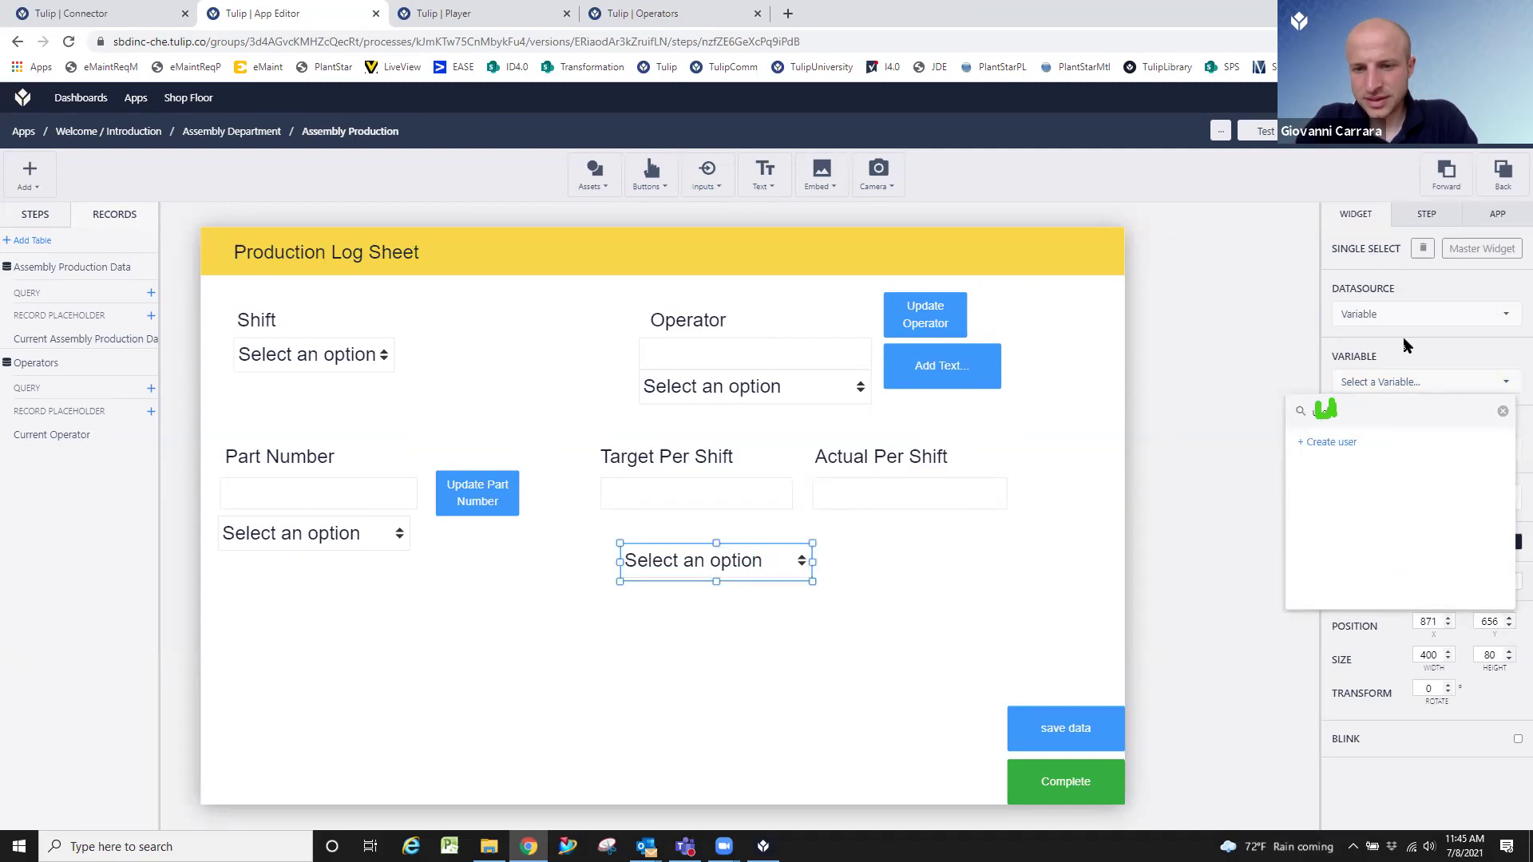
{"action": "left_click", "coordinate": [1344, 441]}
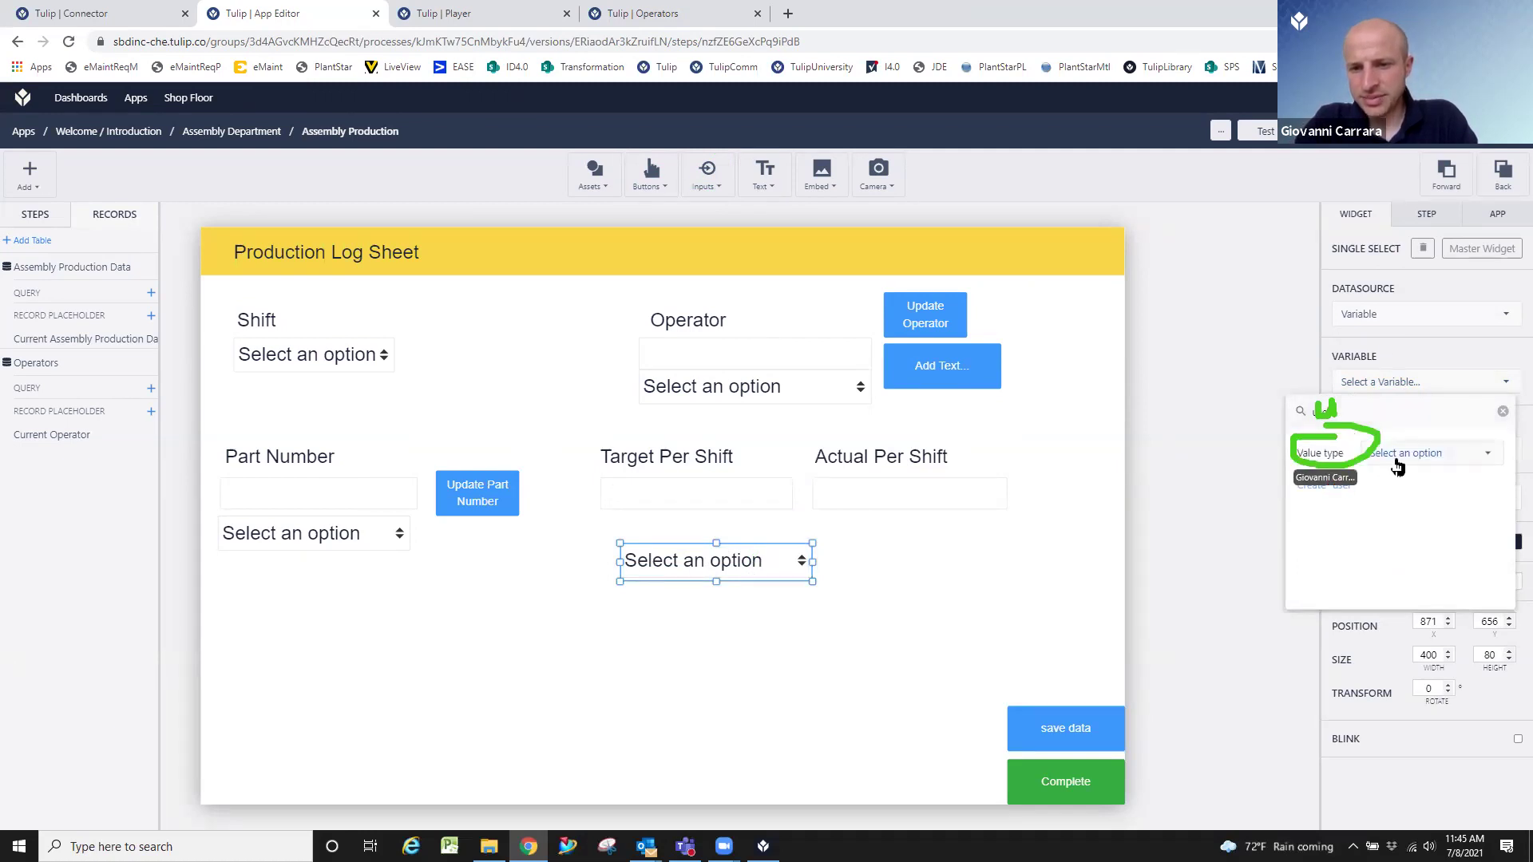
{"action": "left_click", "coordinate": [1439, 464]}
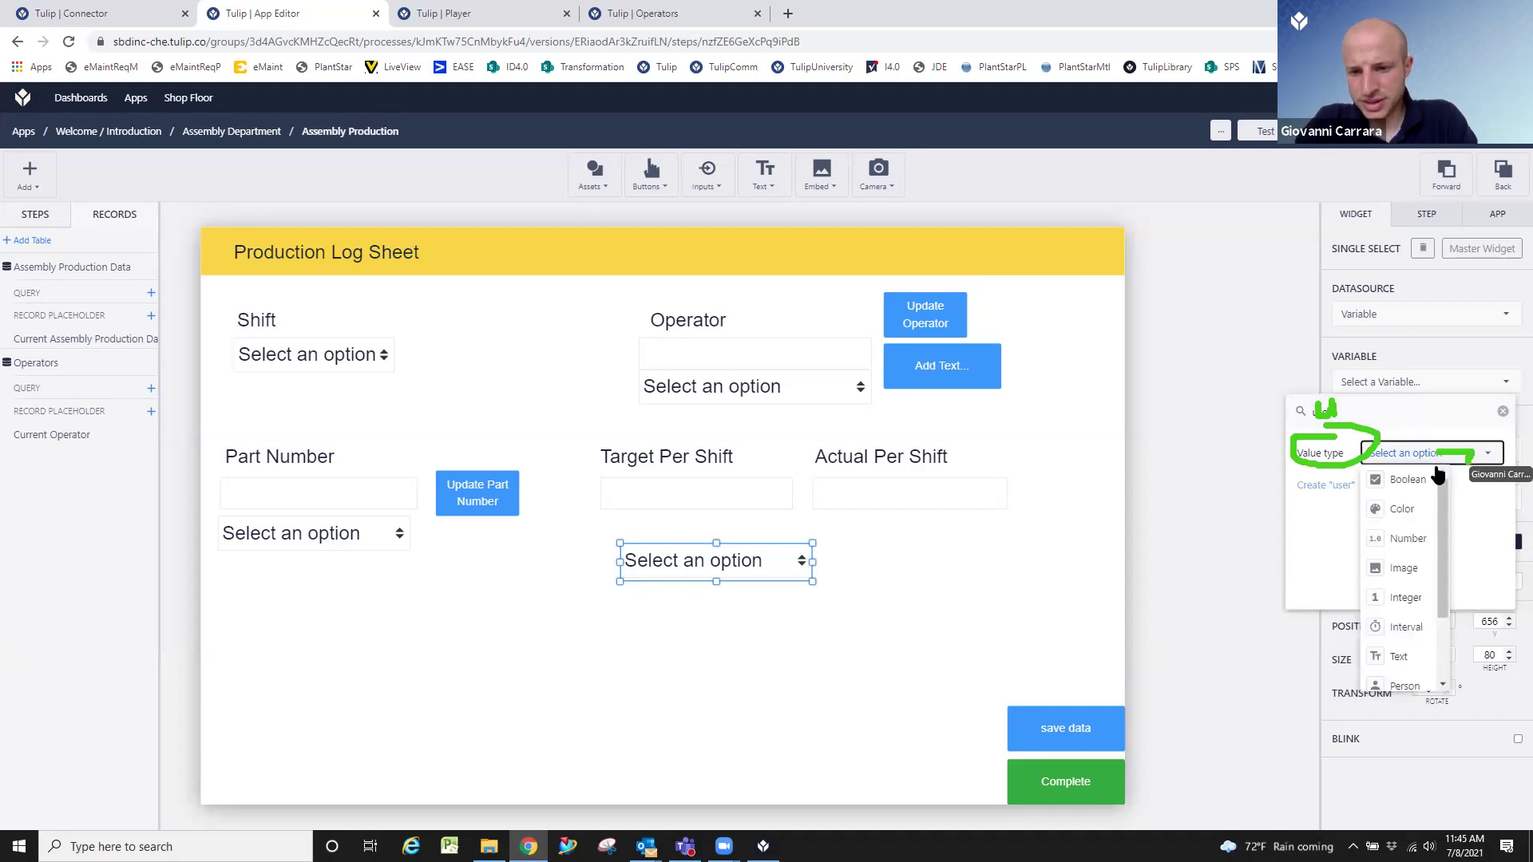
{"action": "scroll", "coordinate": [1407, 543], "scroll_direction": "down", "scroll_amount": 1}
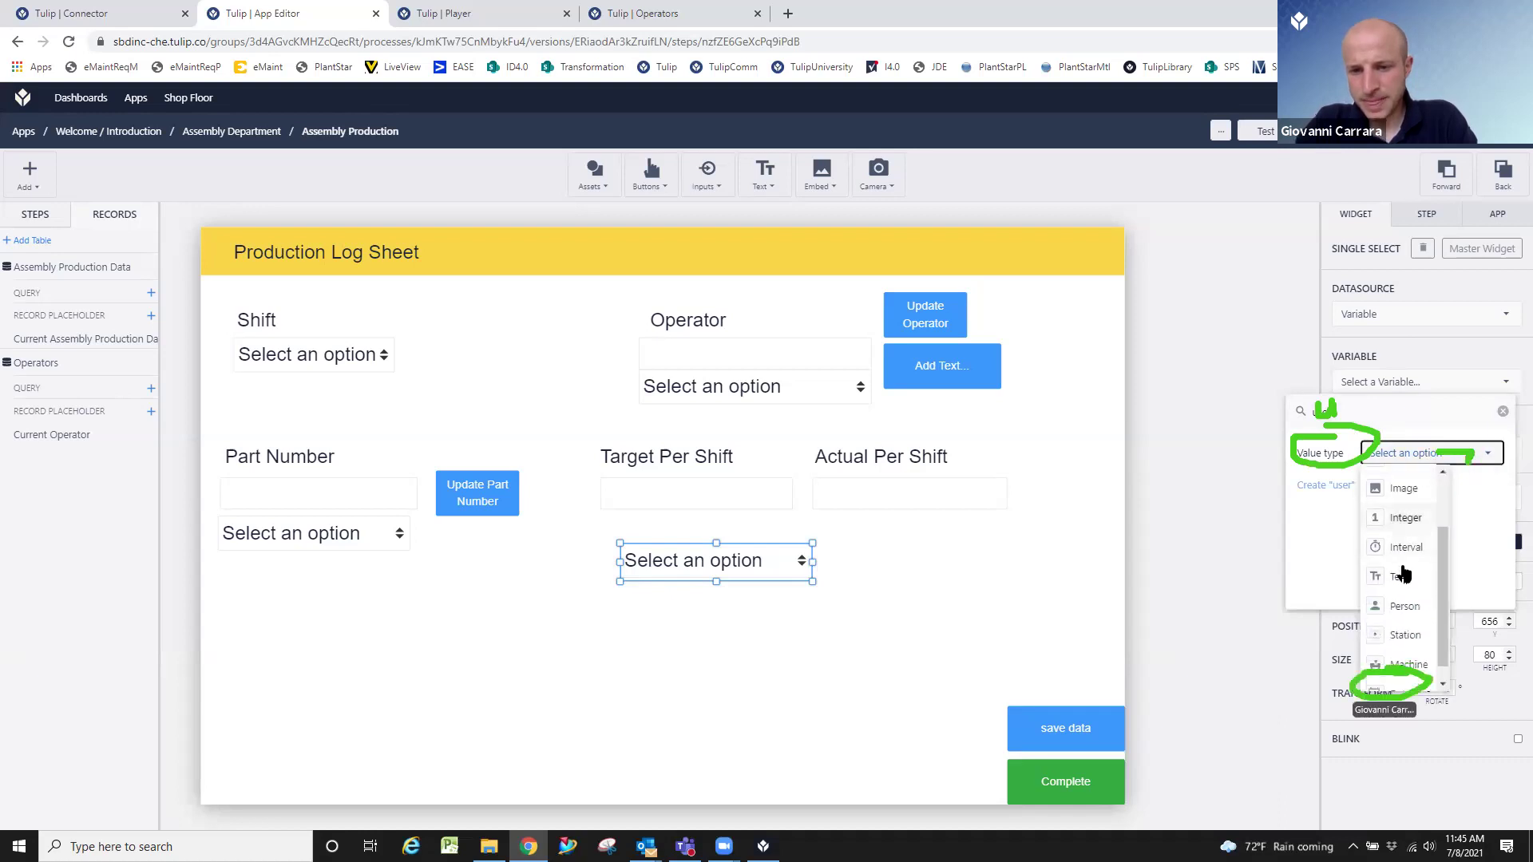
{"action": "left_click", "coordinate": [1404, 607]}
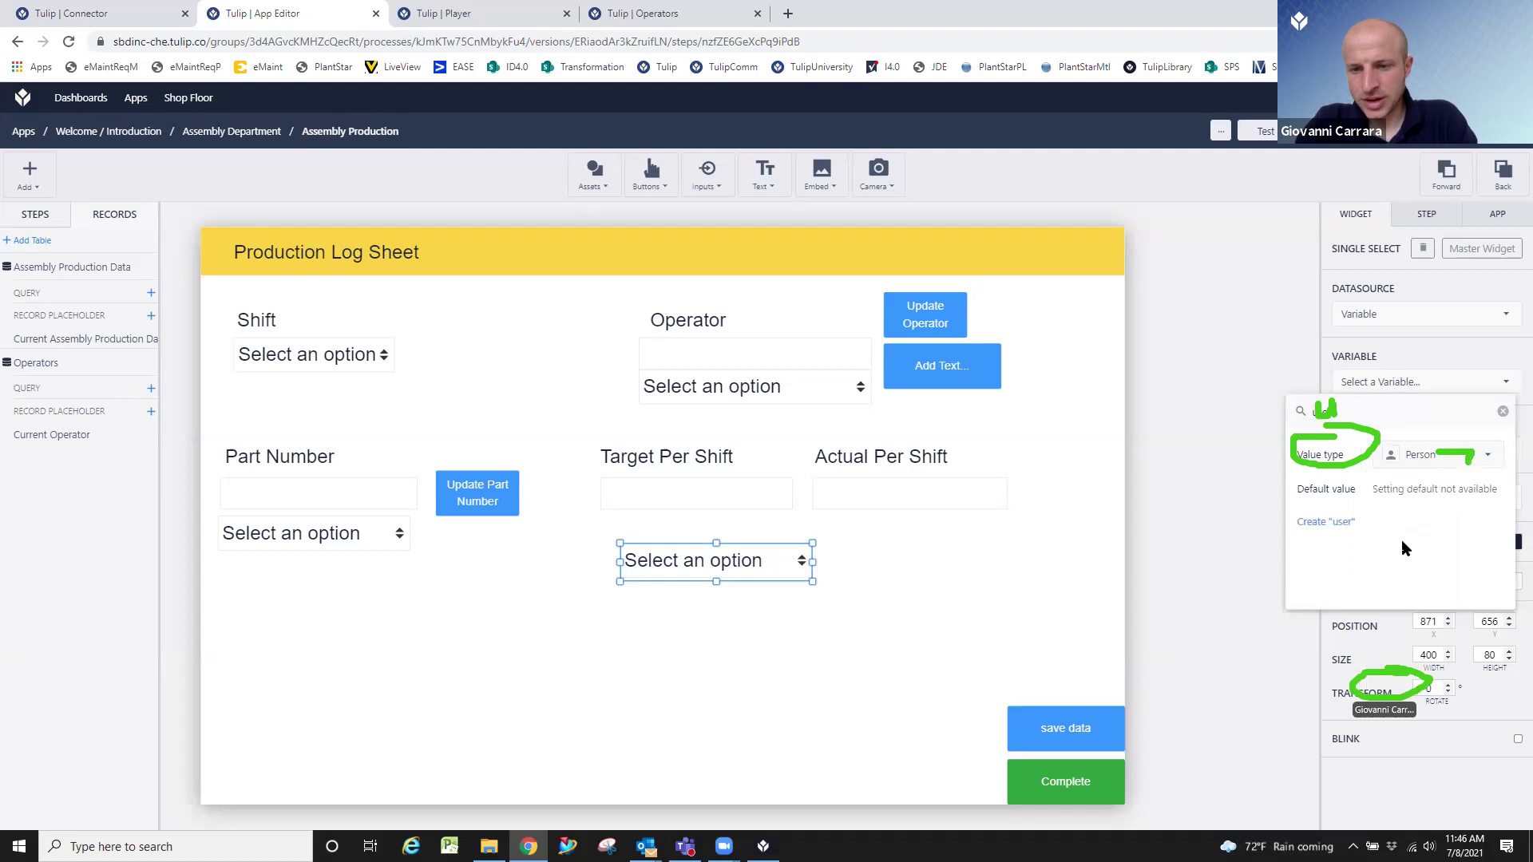
{"action": "left_click", "coordinate": [1332, 524]}
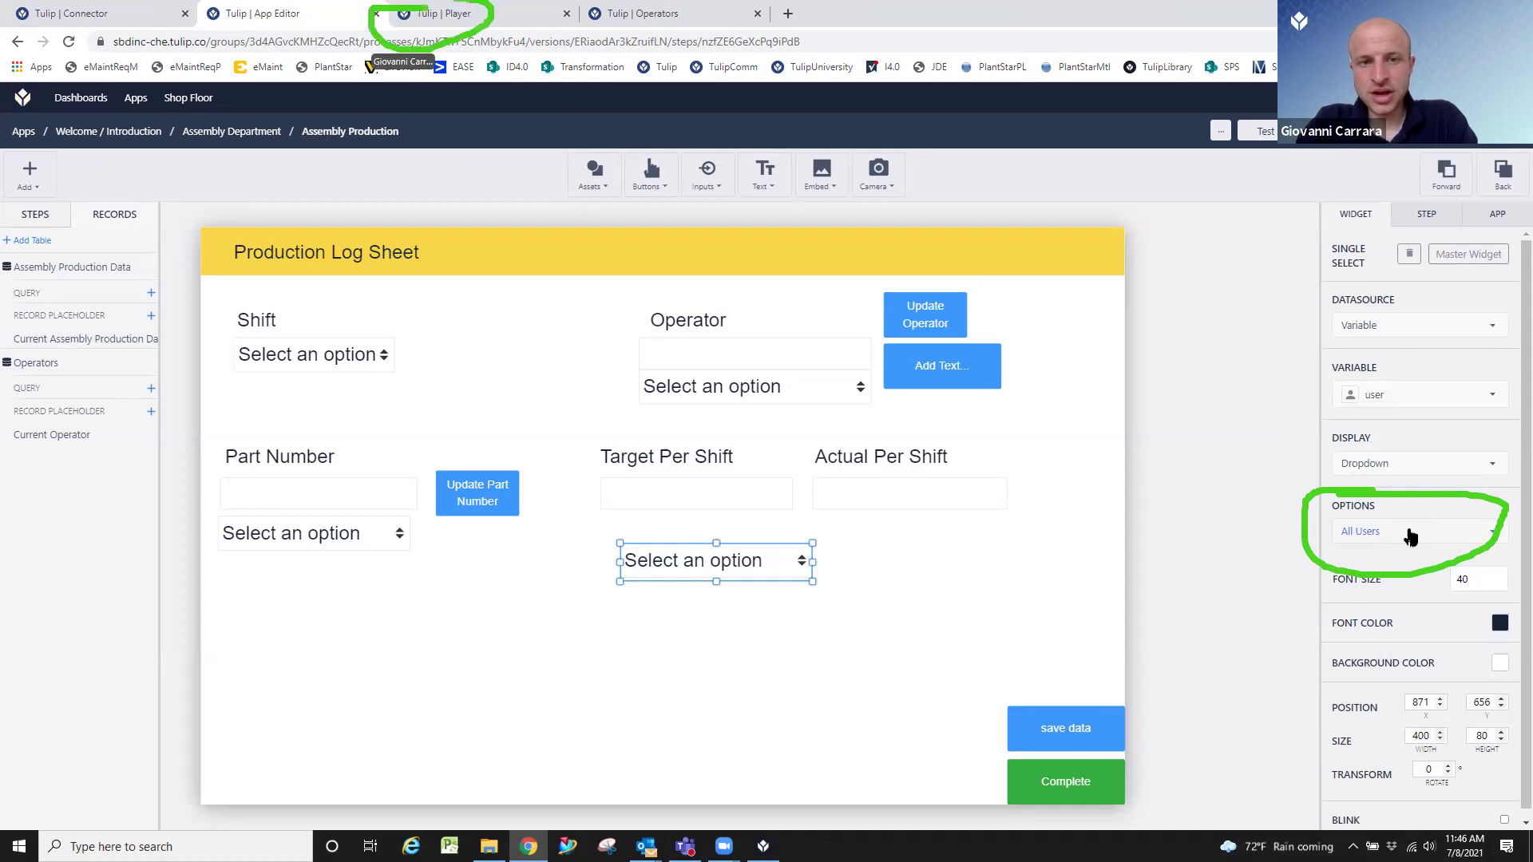
{"action": "left_click", "coordinate": [480, 20]}
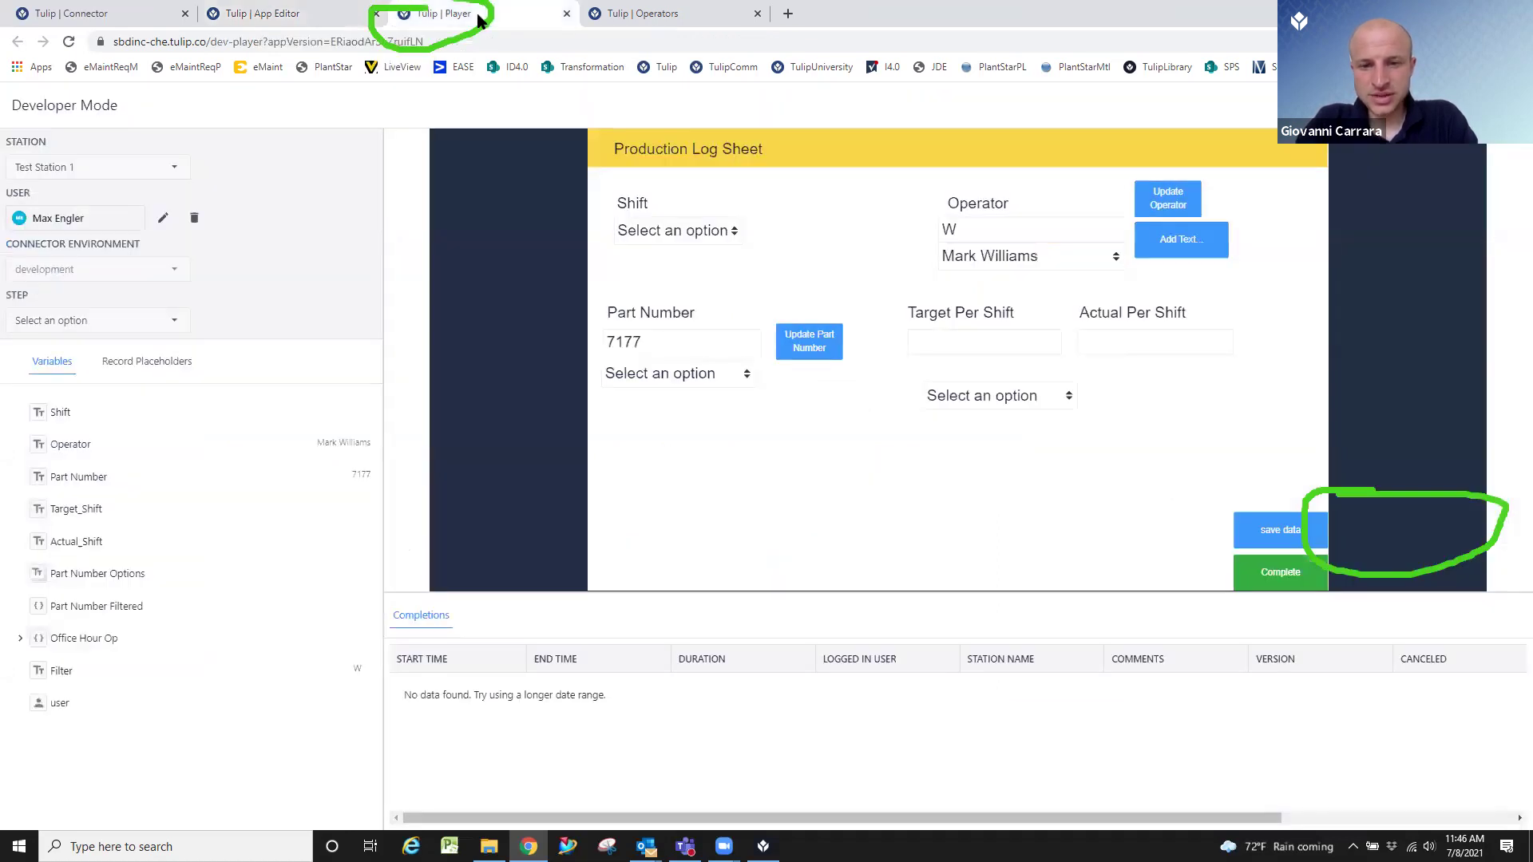
{"action": "left_click", "coordinate": [1024, 397]}
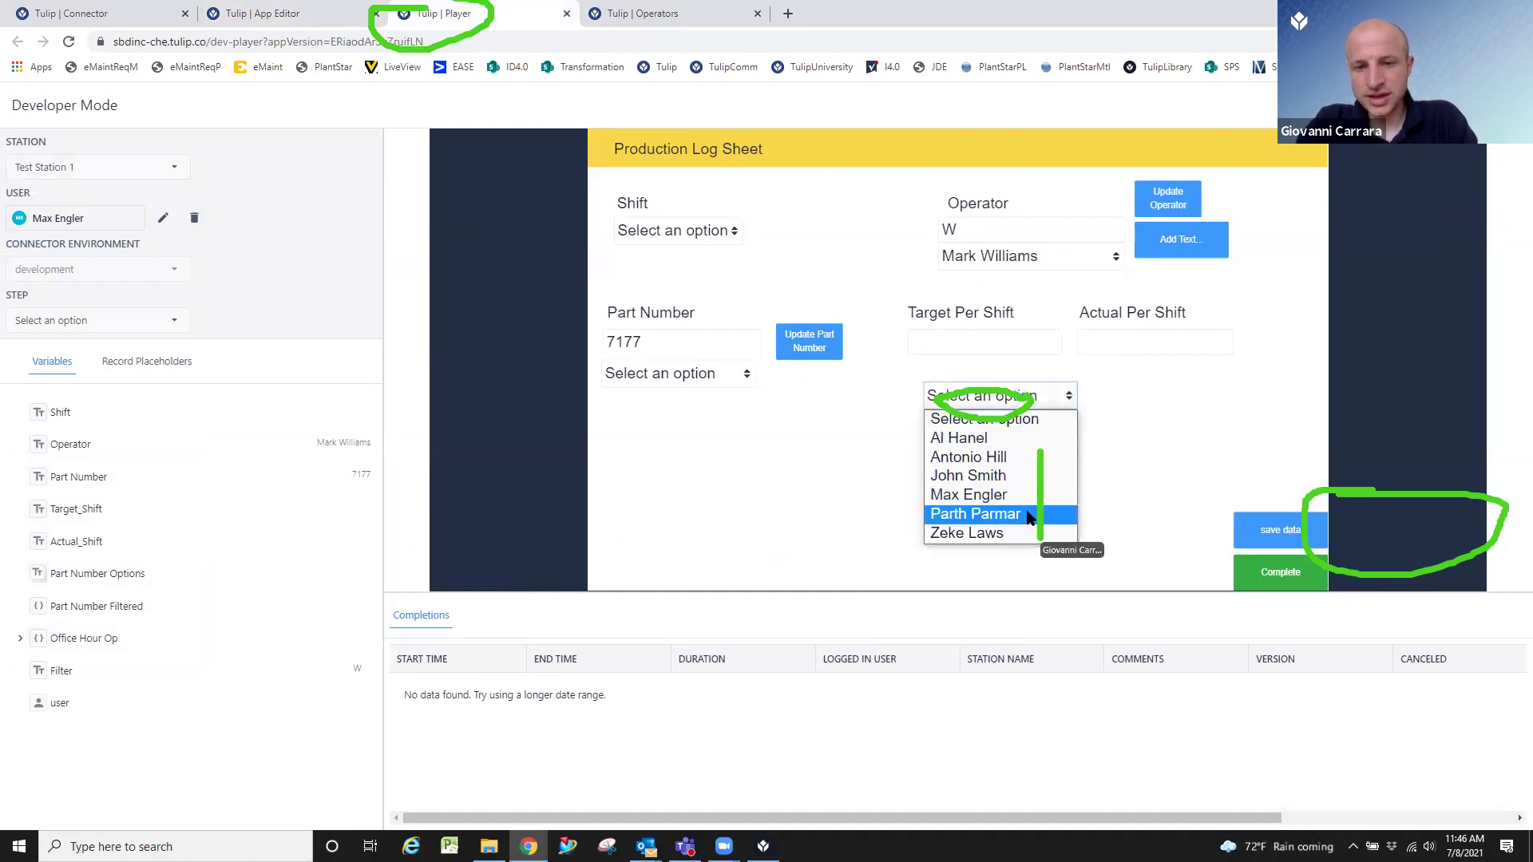
{"action": "left_click", "coordinate": [1118, 447]}
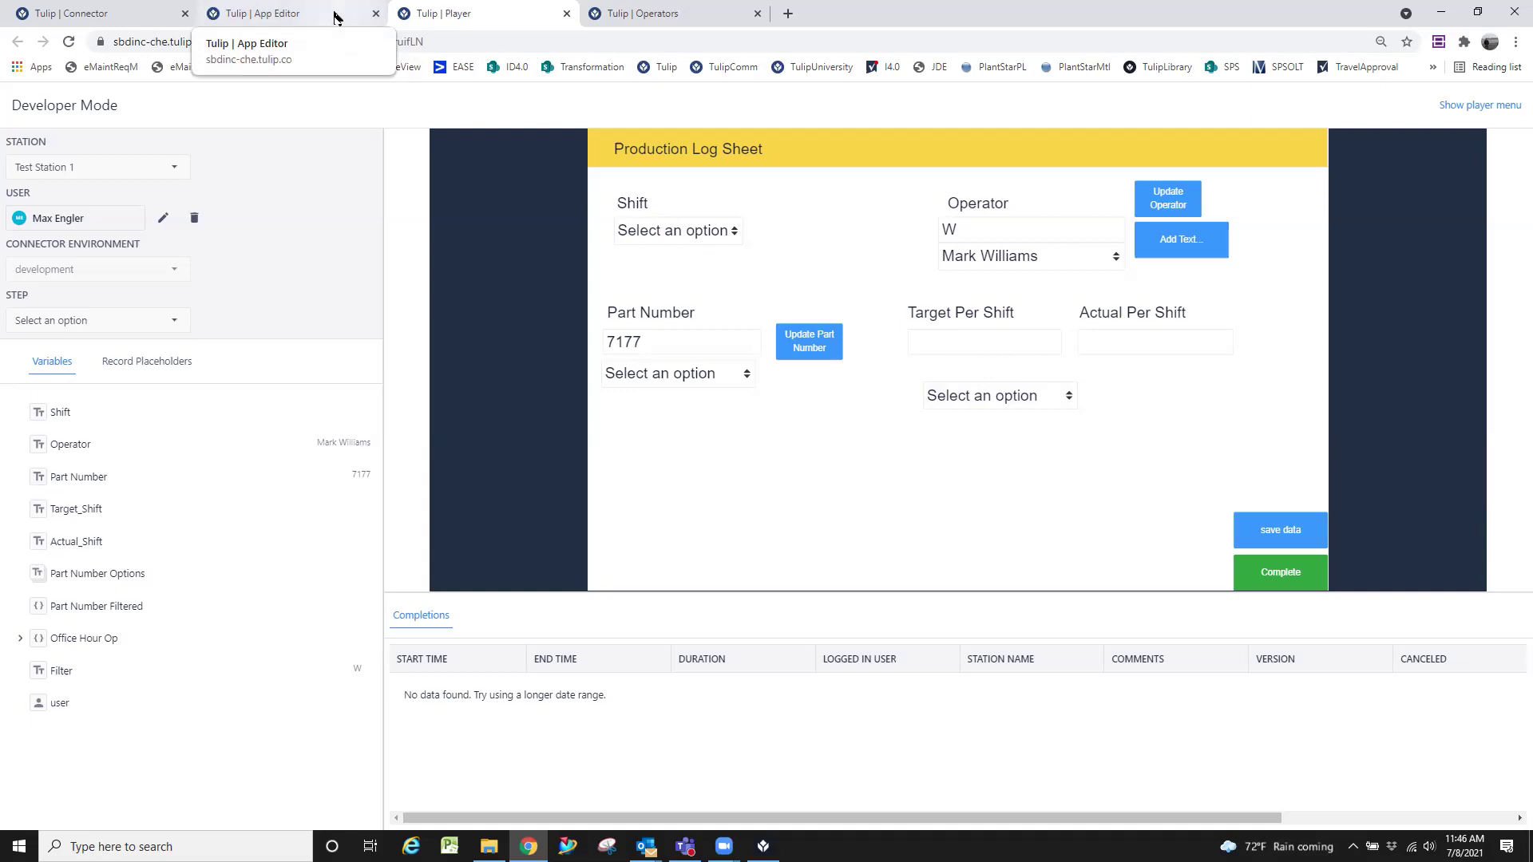
{"action": "left_click", "coordinate": [334, 17]}
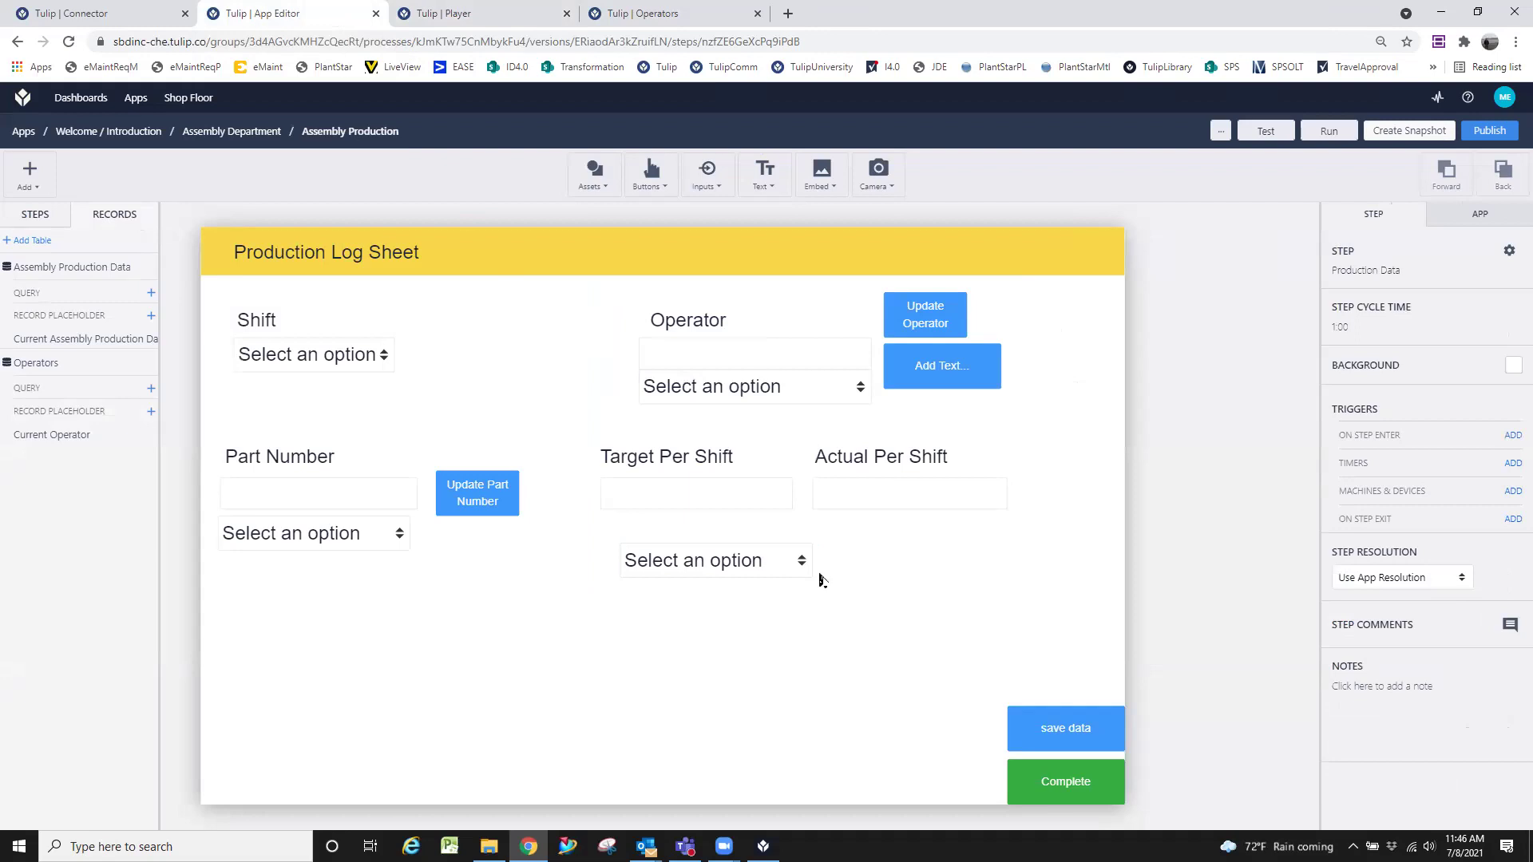
Switch the user dropdown's Options from All Users to Static List.
{"action": "left_click", "coordinate": [787, 563]}
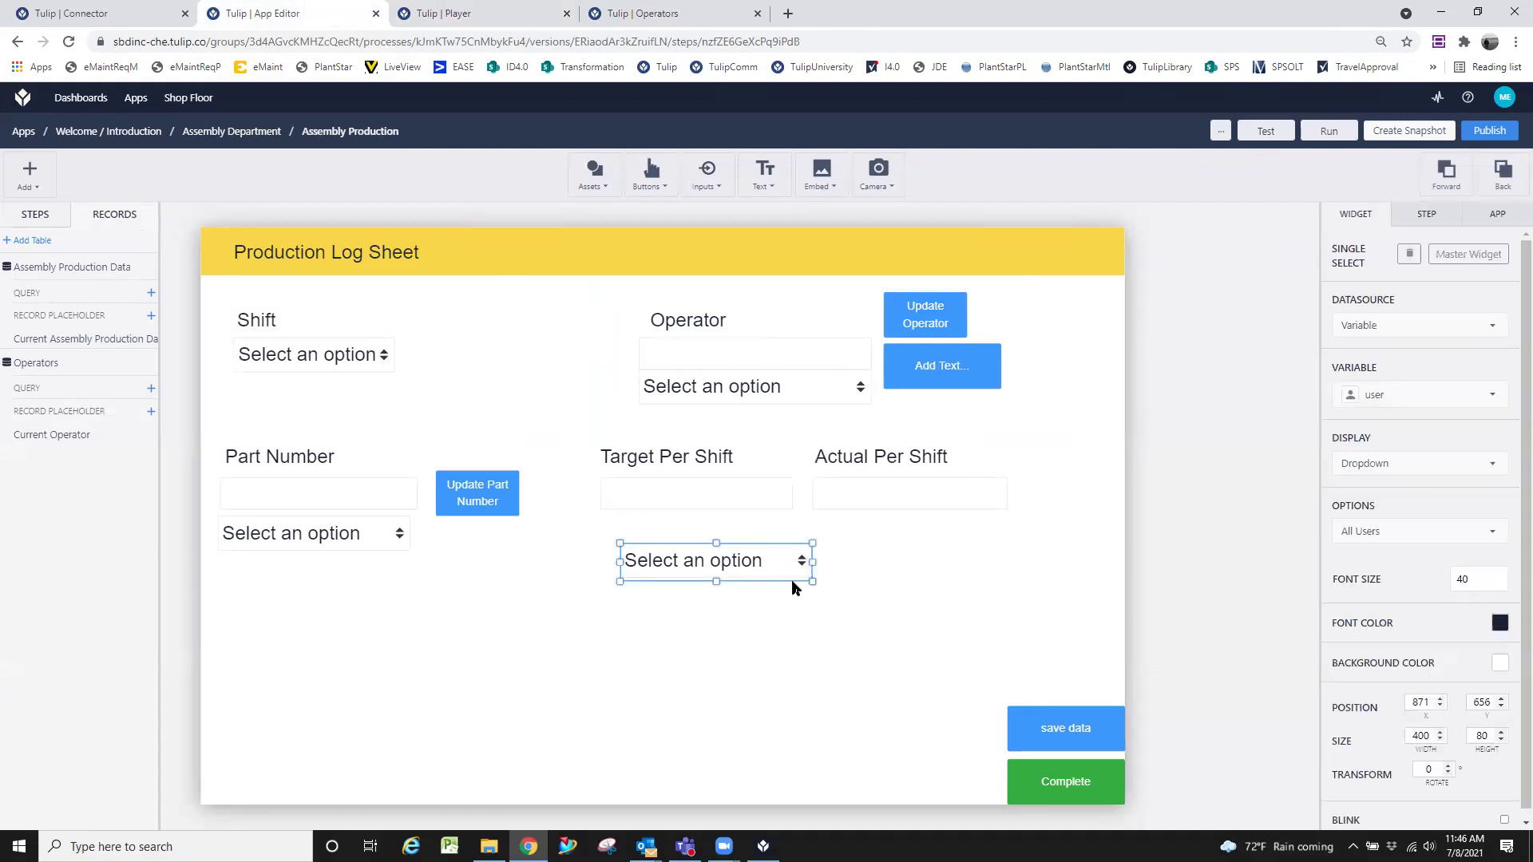
{"action": "left_click", "coordinate": [975, 568]}
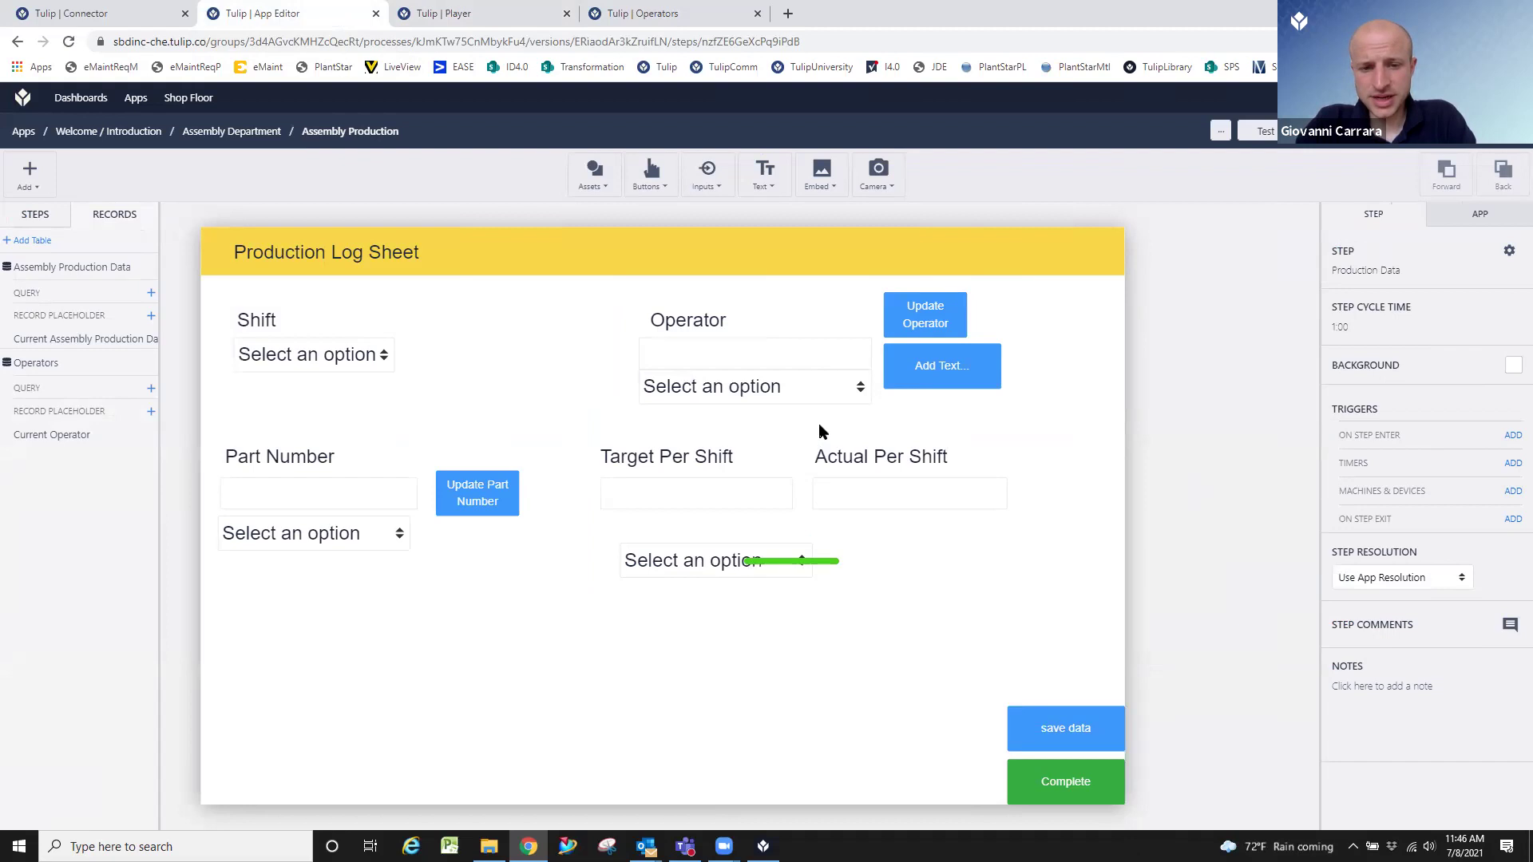
{"action": "left_click", "coordinate": [761, 557]}
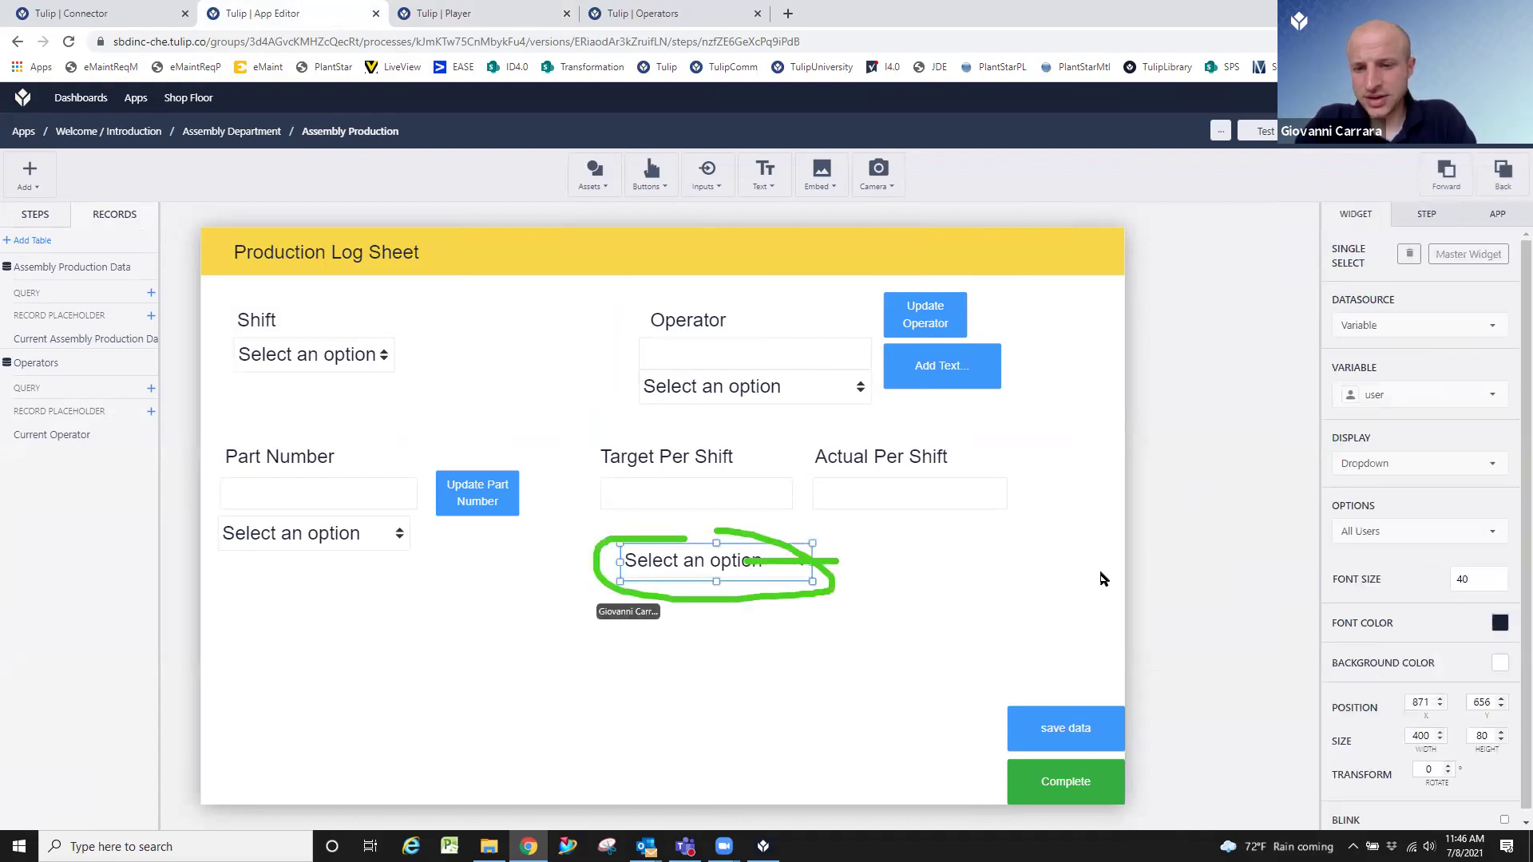
{"action": "left_click", "coordinate": [1401, 532]}
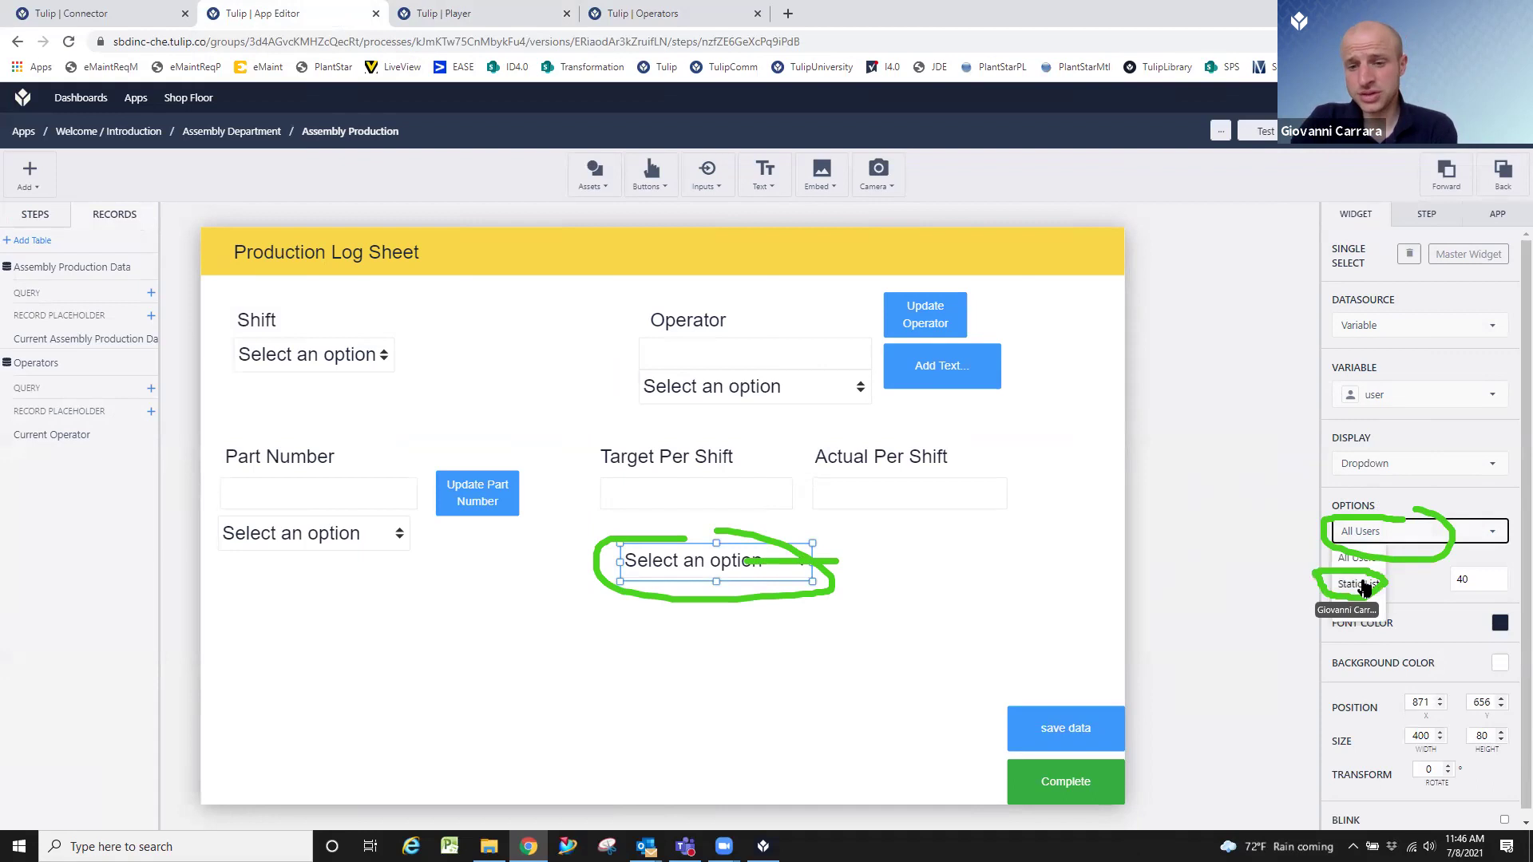
{"action": "left_click", "coordinate": [1364, 585]}
{"action": "left_click", "coordinate": [1397, 573]}
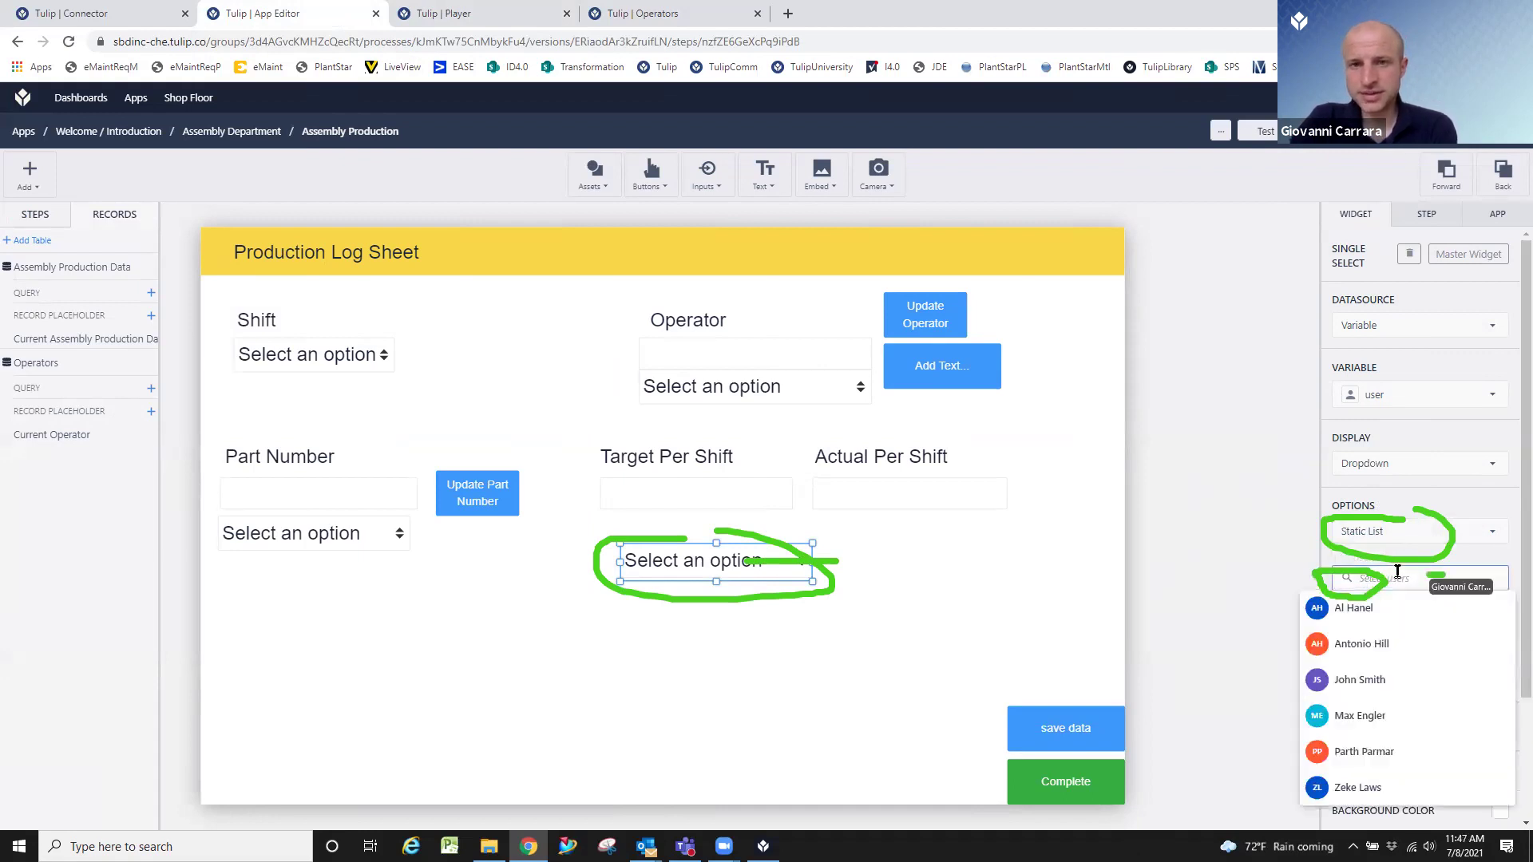
{"action": "left_click", "coordinate": [1075, 603]}
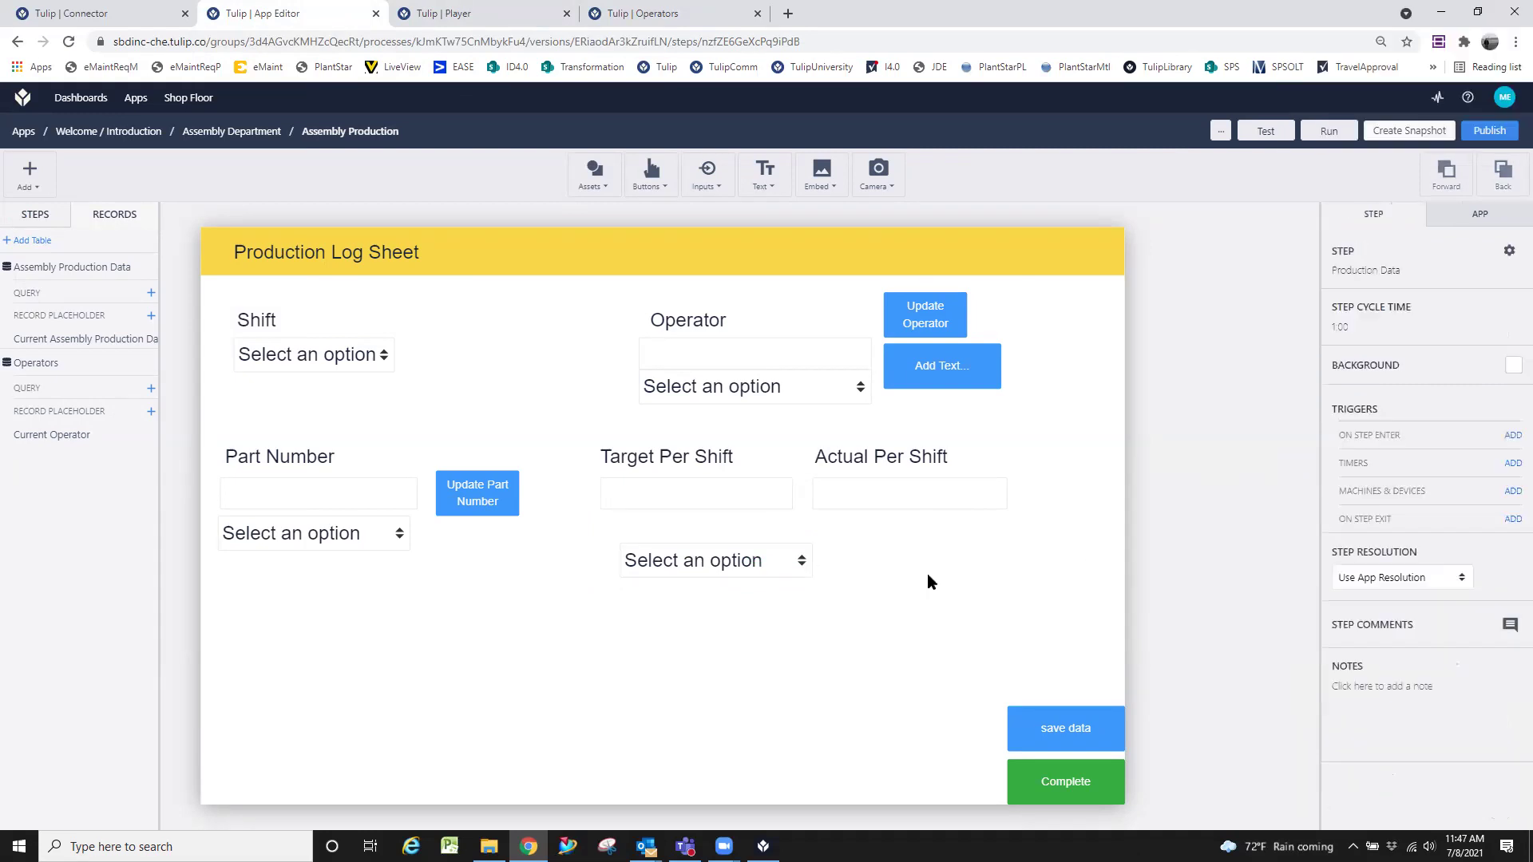
{"action": "left_click", "coordinate": [761, 568]}
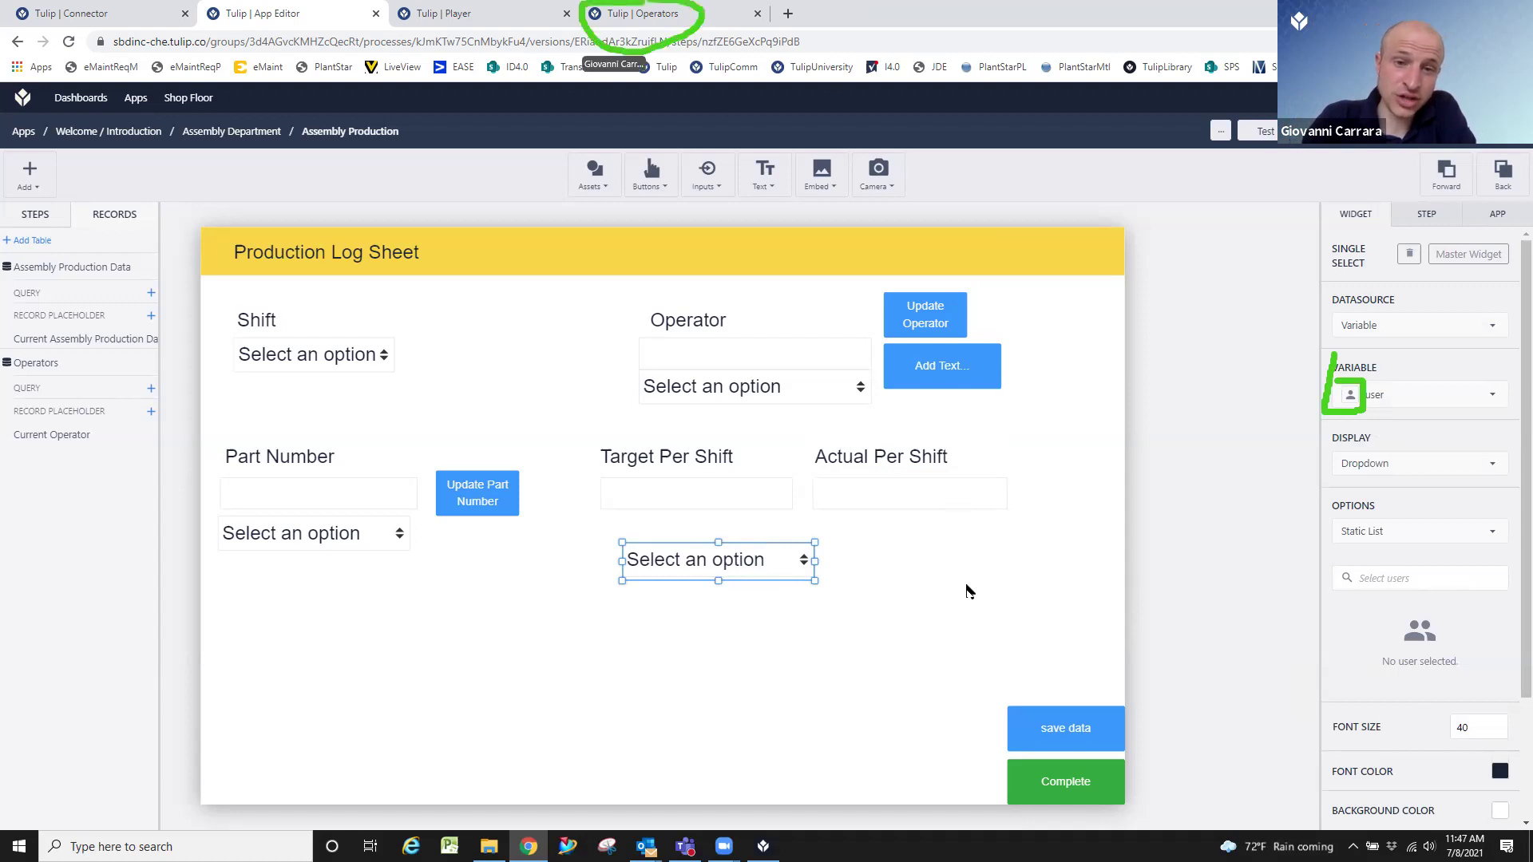
From the Operators table, go back to the Tables list and open Assembly Production Data.
{"action": "left_click", "coordinate": [623, 10]}
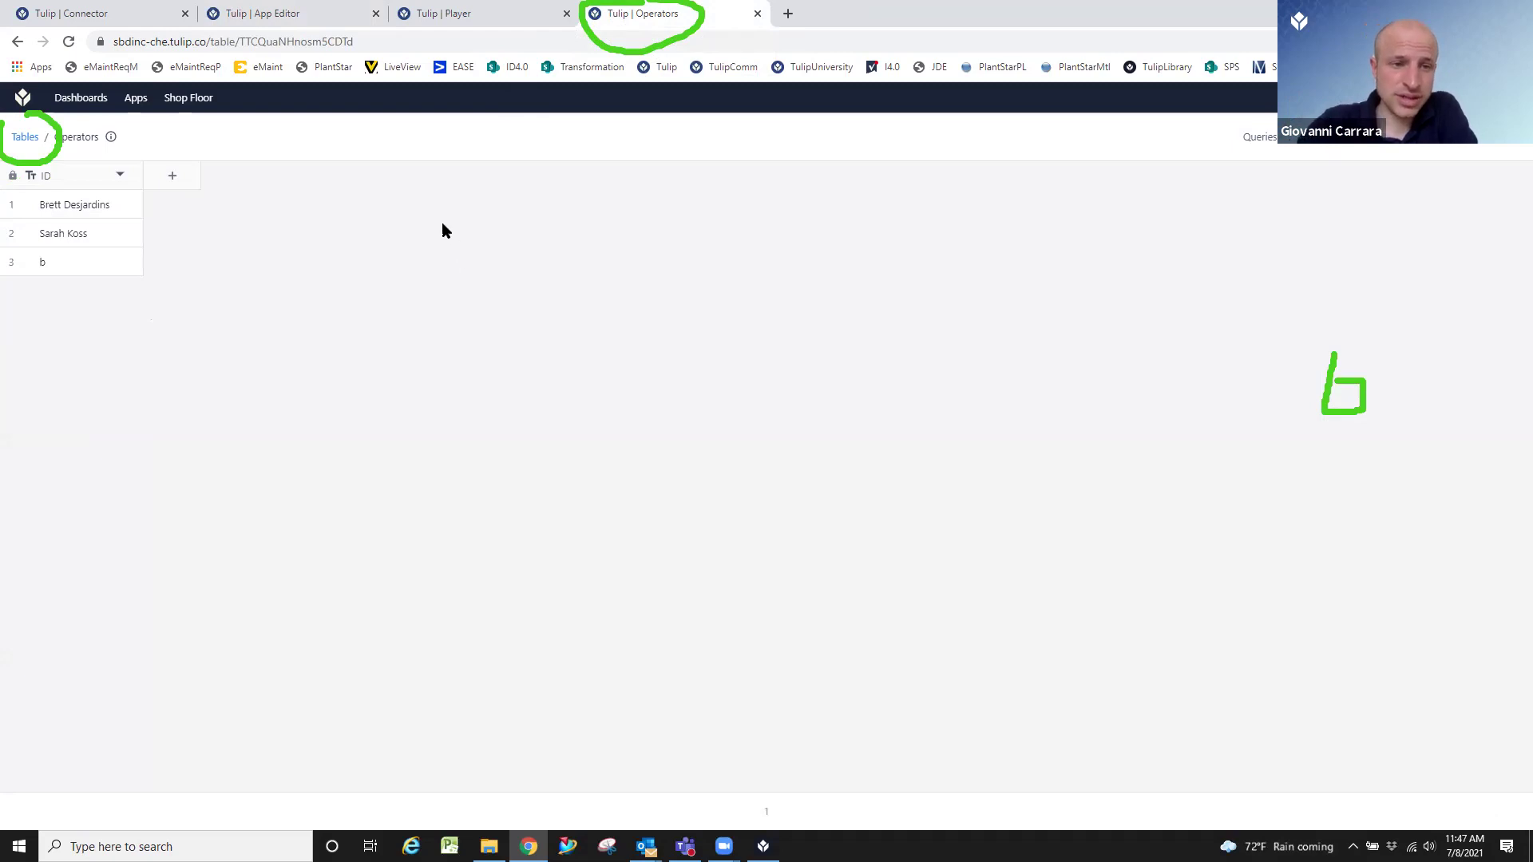
{"action": "left_click", "coordinate": [25, 136]}
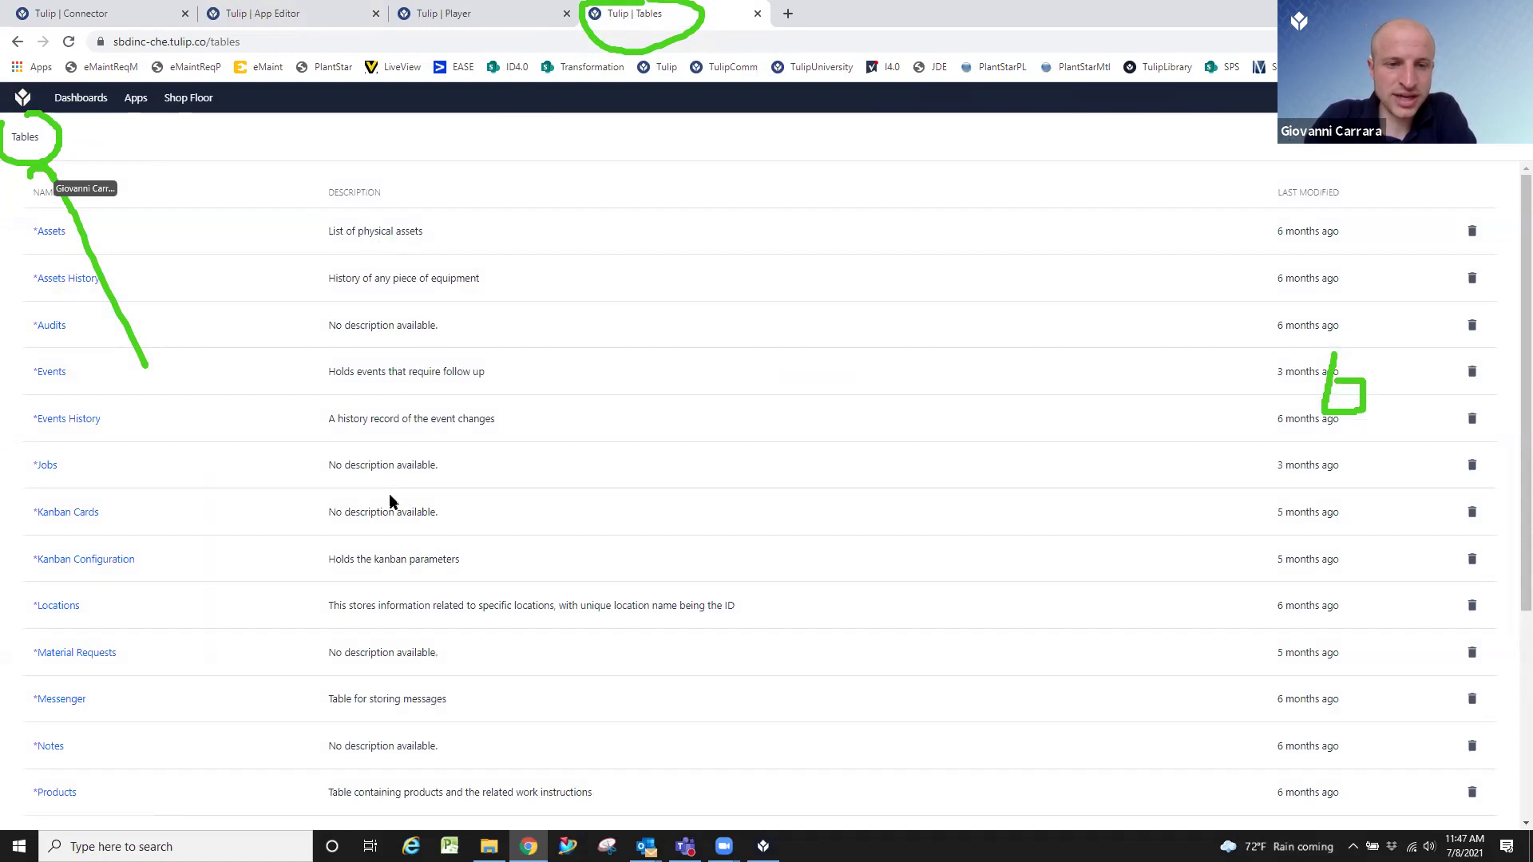
{"action": "scroll", "coordinate": [390, 502], "scroll_direction": "down", "scroll_amount": 4}
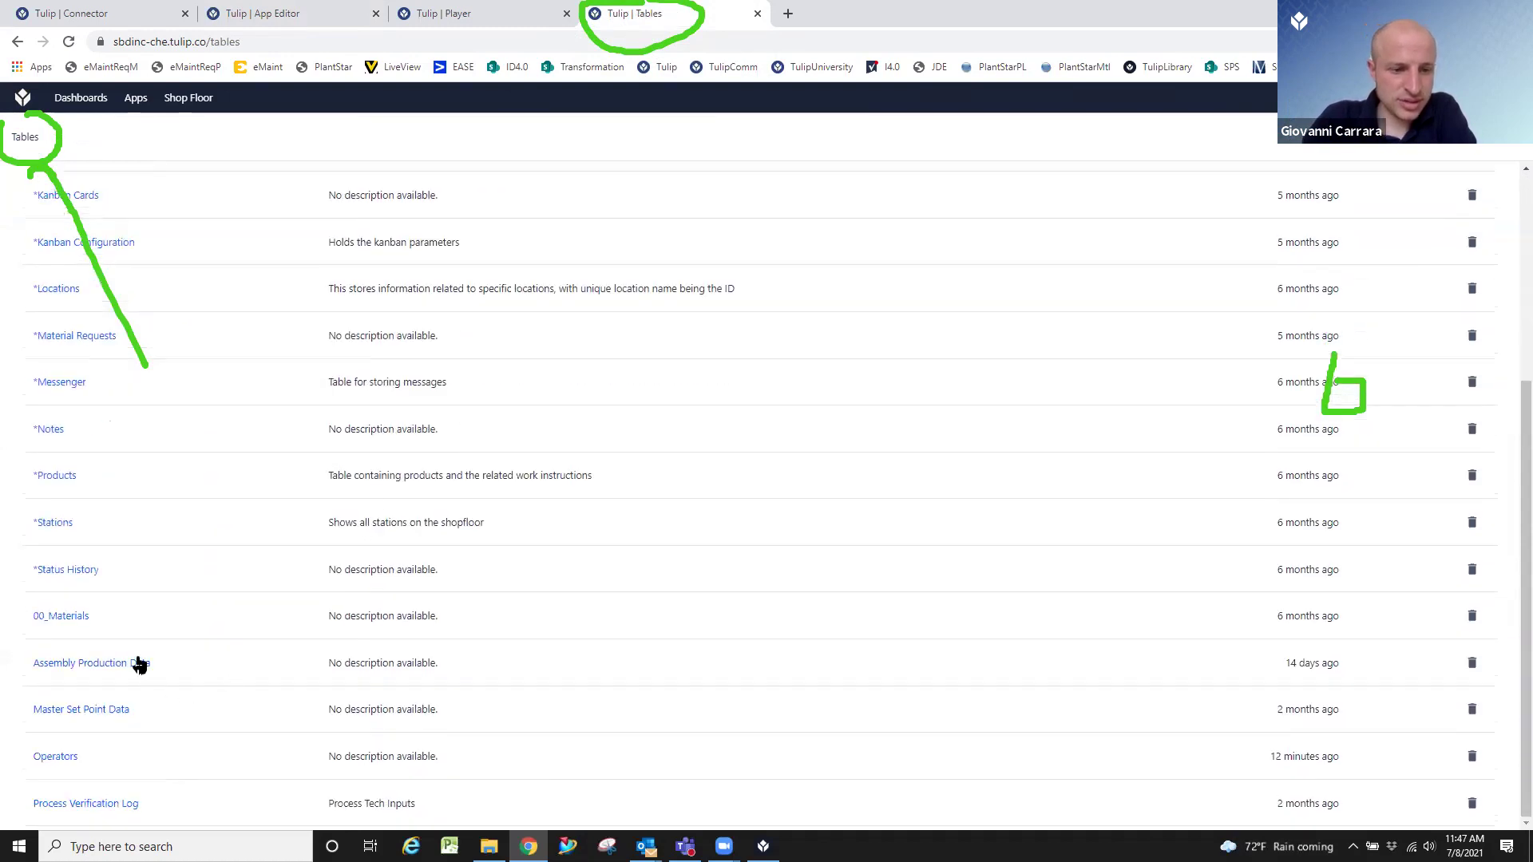
{"action": "left_click", "coordinate": [139, 664]}
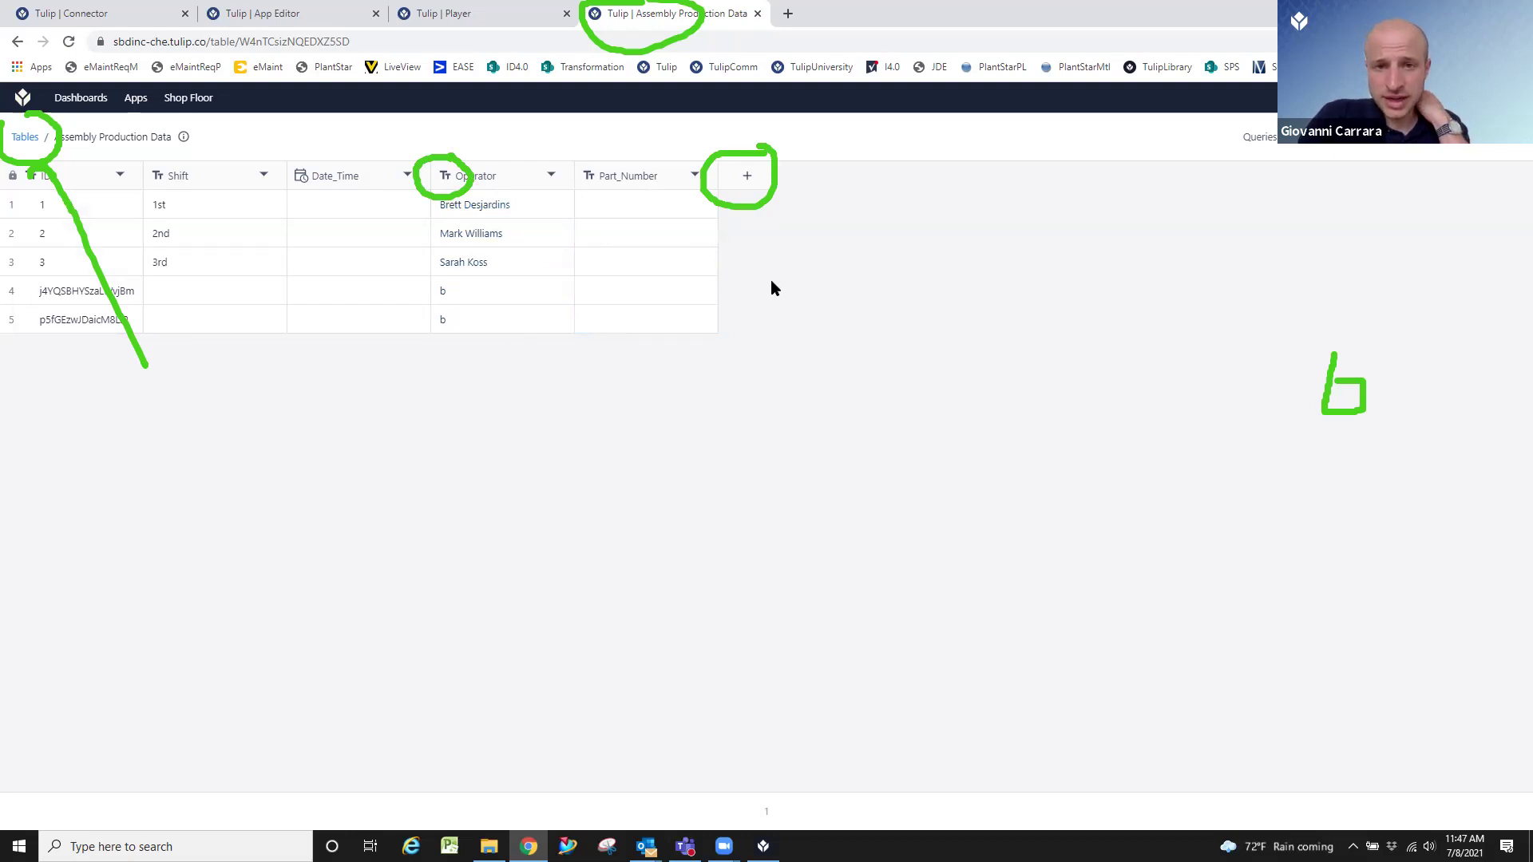
Start a new User-type field on Assembly Production Data, then cancel without saving.
{"action": "left_click", "coordinate": [759, 190]}
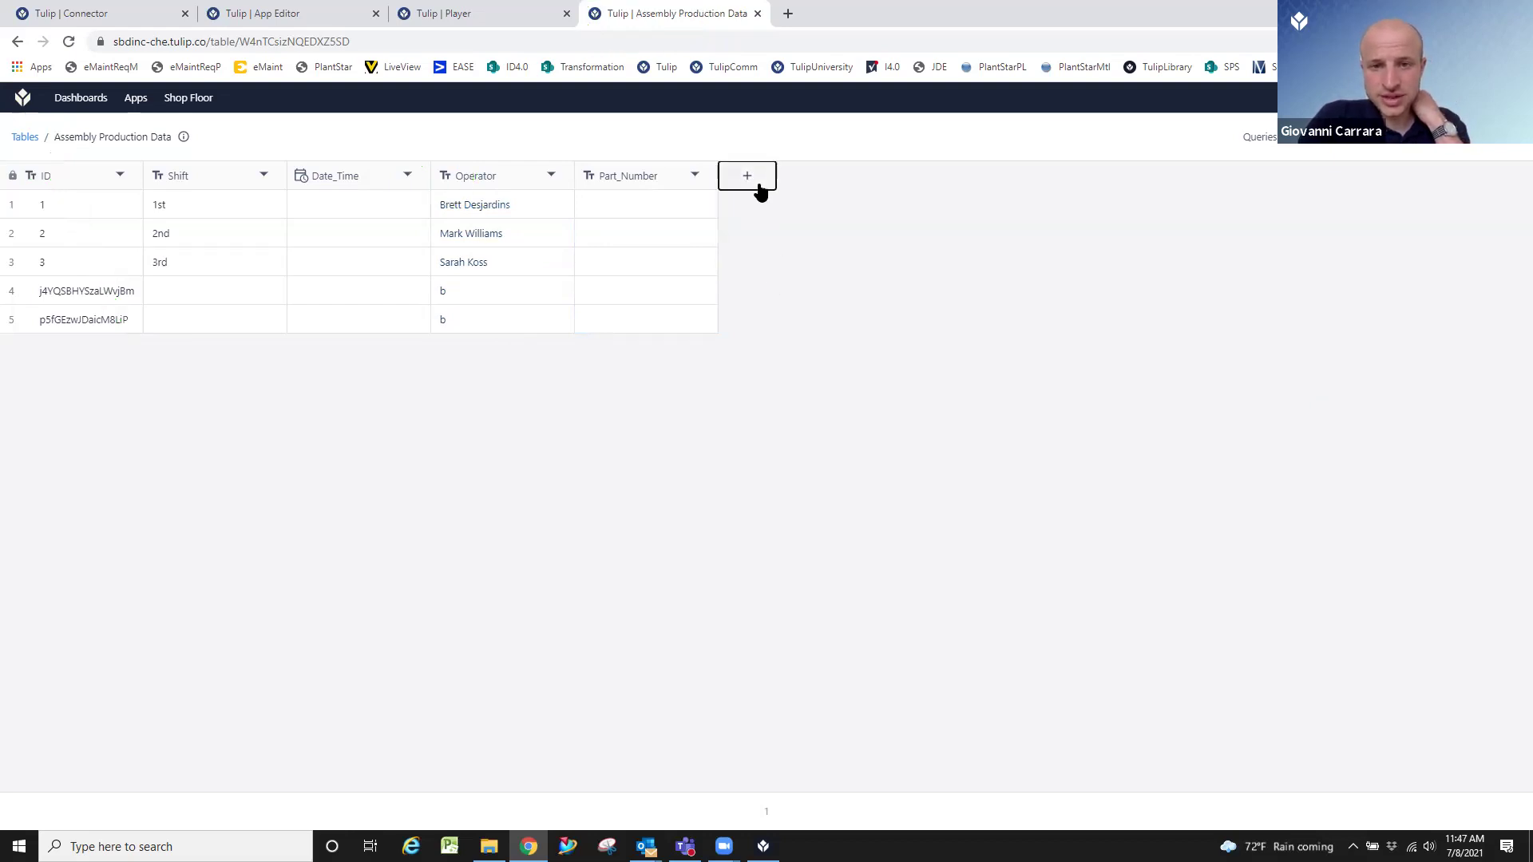
{"action": "left_click", "coordinate": [771, 235]}
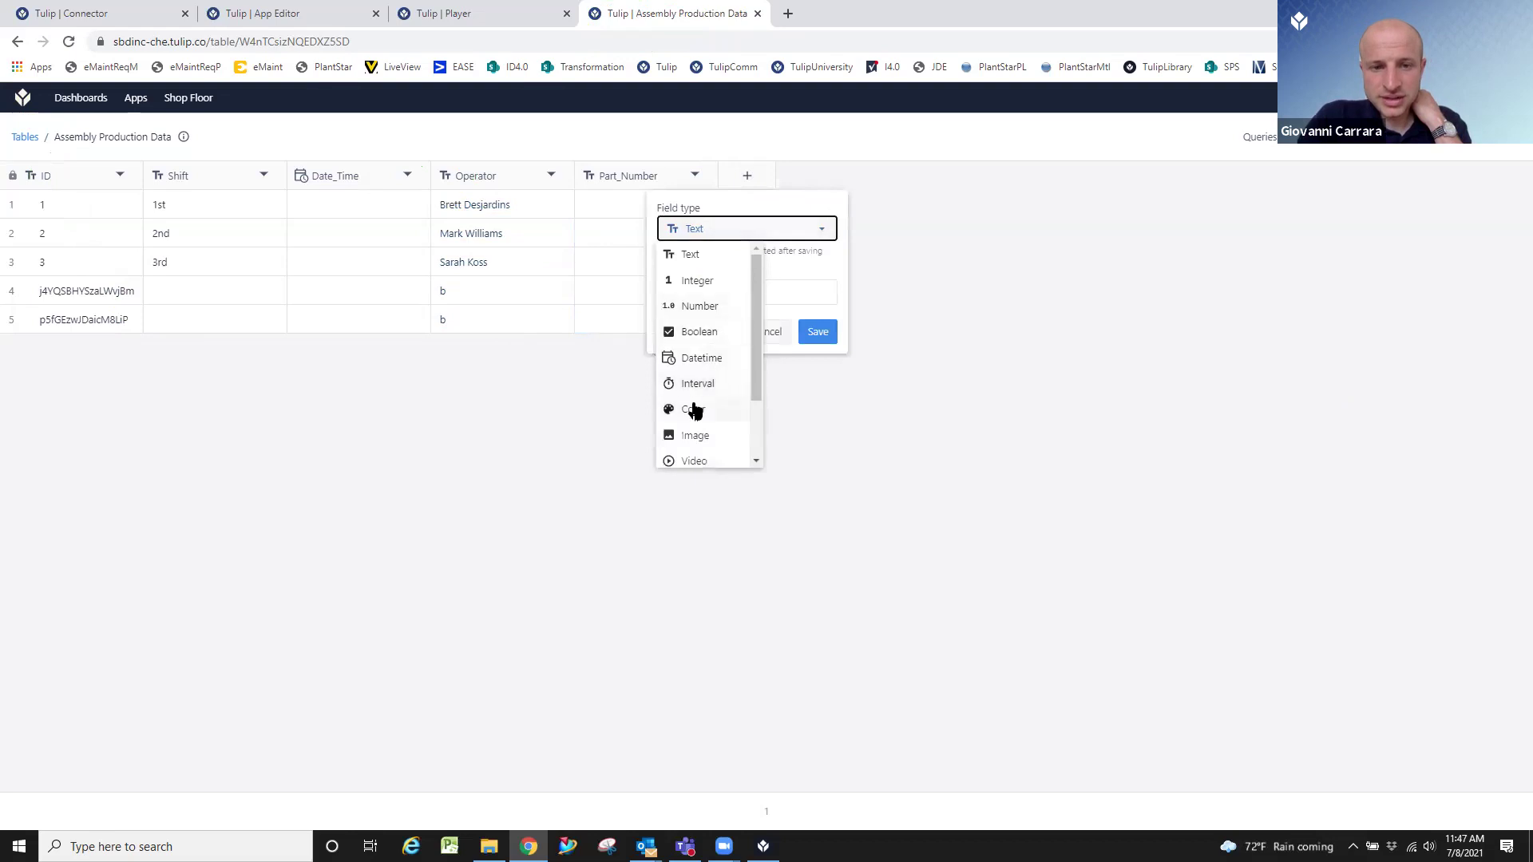
{"action": "scroll", "coordinate": [688, 409], "scroll_direction": "down", "scroll_amount": 3}
{"action": "left_click", "coordinate": [693, 420]}
{"action": "left_click", "coordinate": [725, 293]}
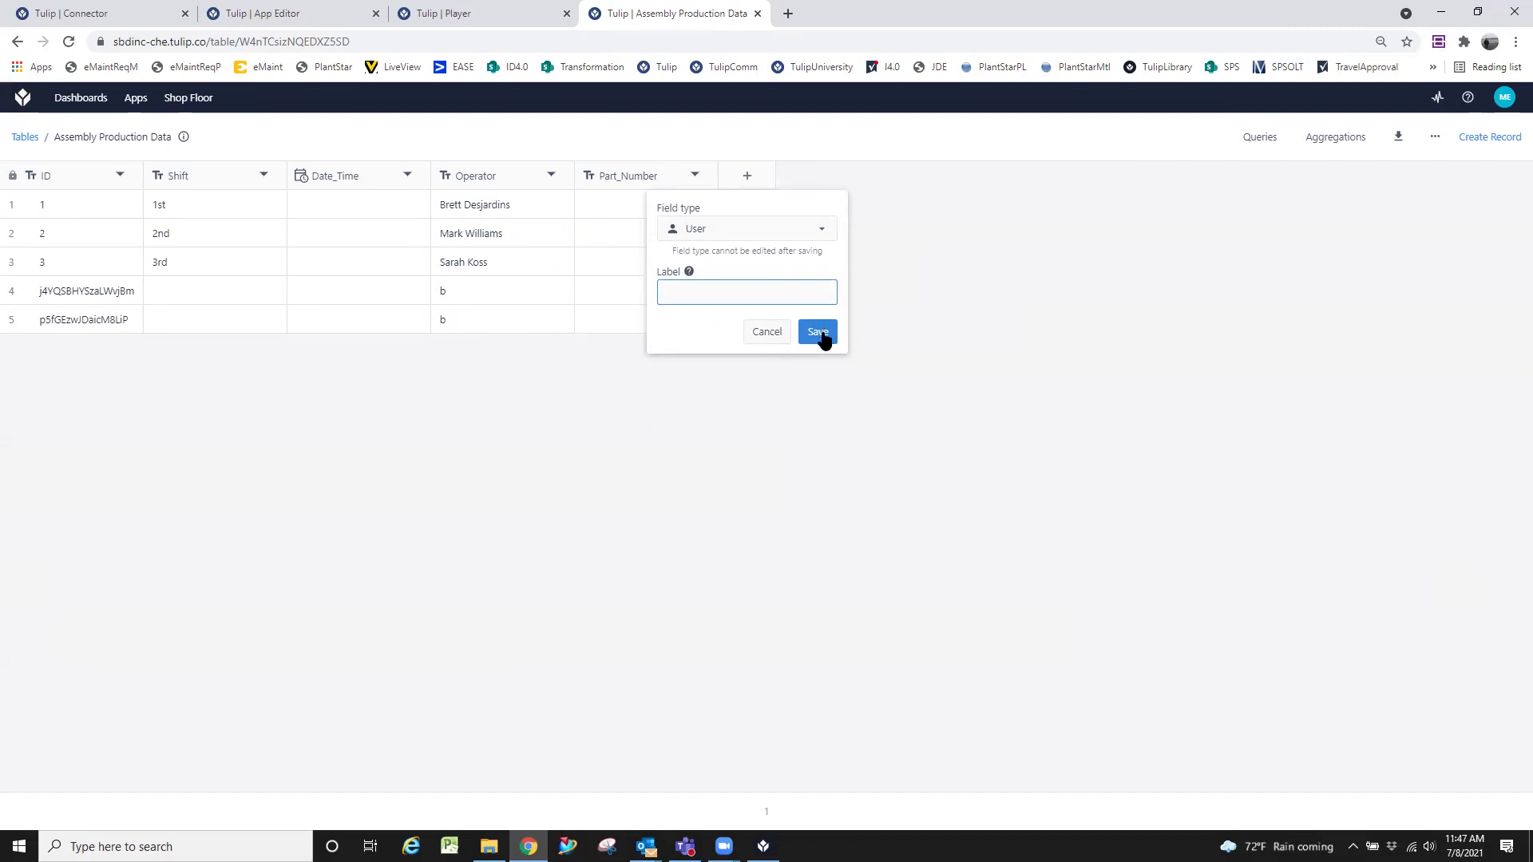
{"action": "left_click", "coordinate": [768, 332]}
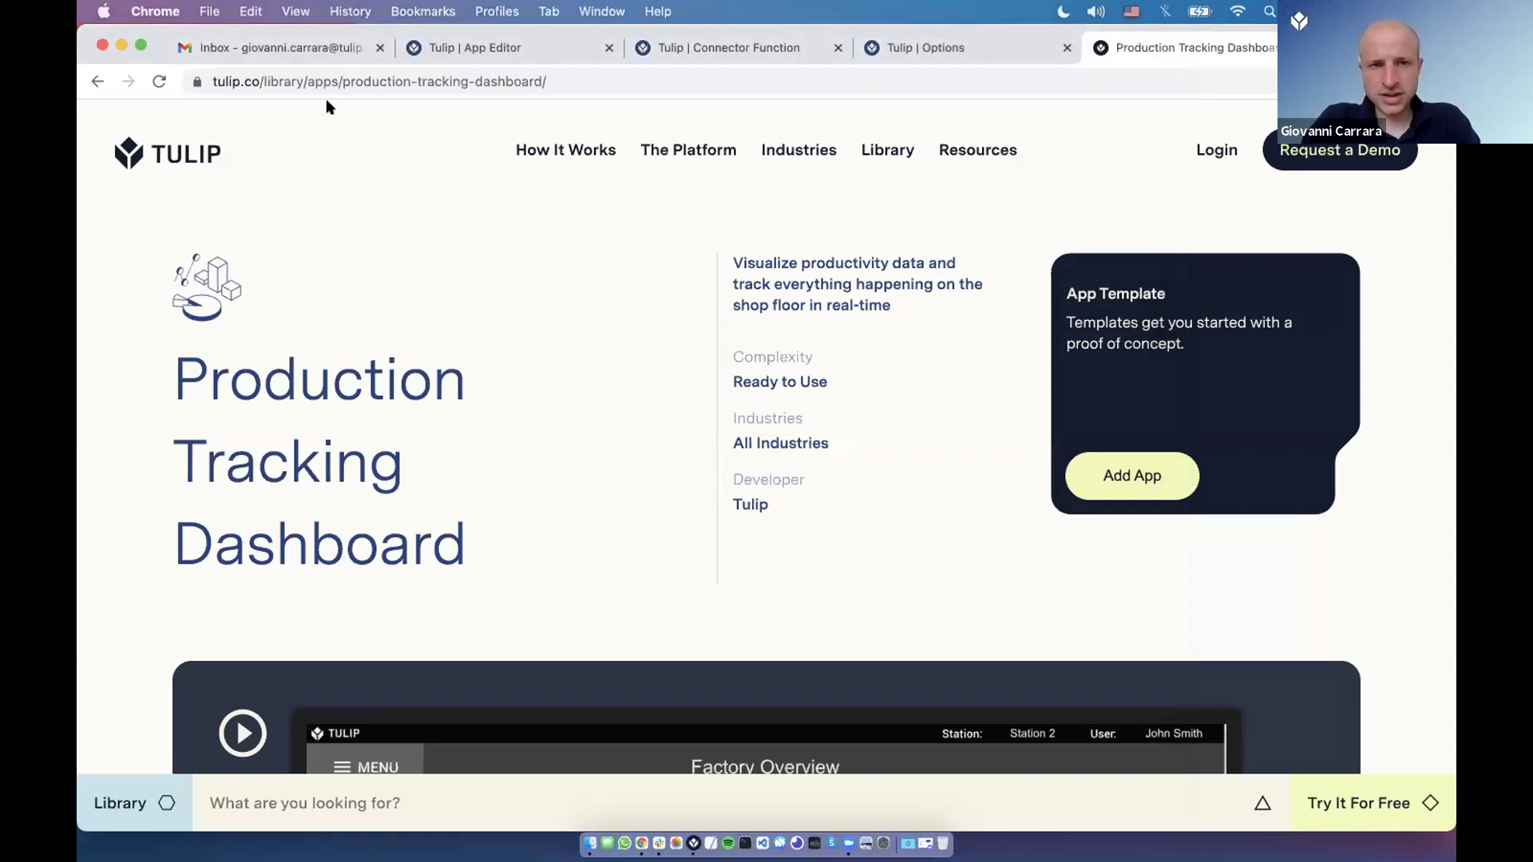
Search the library for 'production tracki' and open the Production Tracking Module template.
{"action": "key", "text": "super+bracketleft"}
{"action": "left_click", "coordinate": [318, 81]}
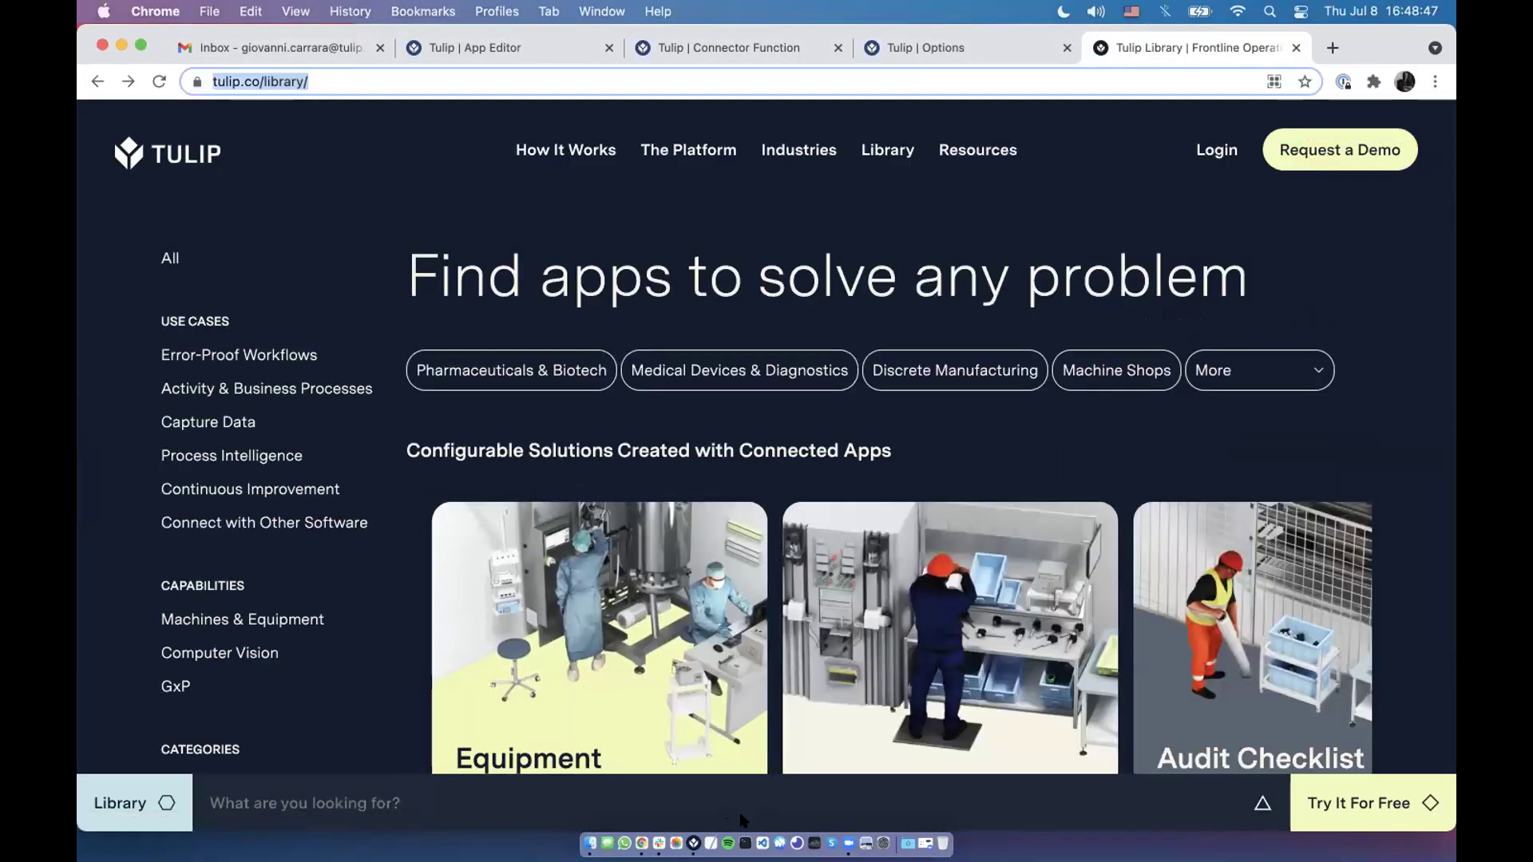
{"action": "left_click", "coordinate": [291, 793]}
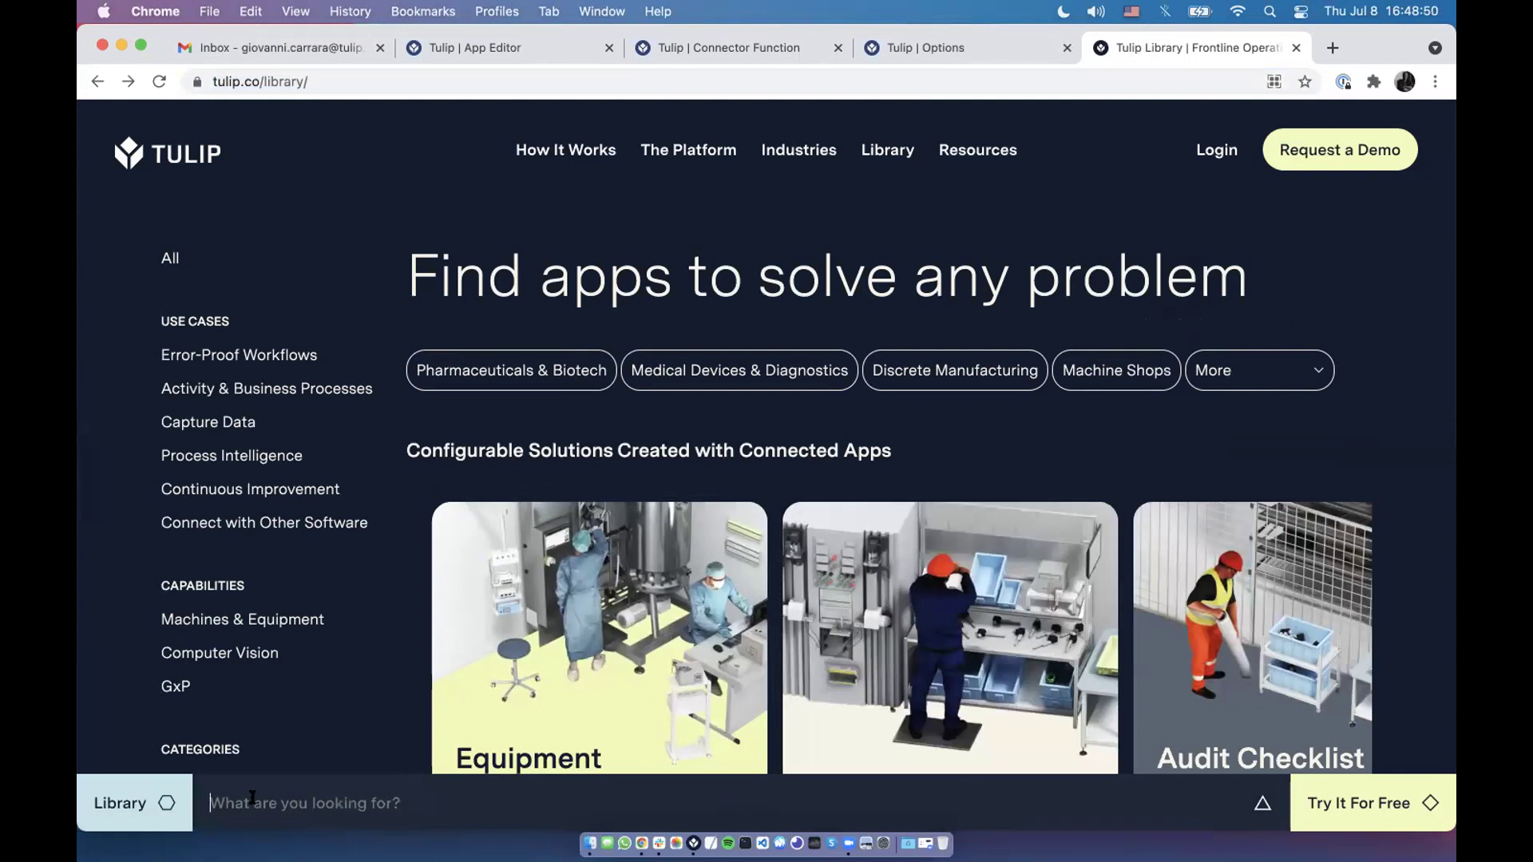
{"action": "type", "text": "production tracki"}
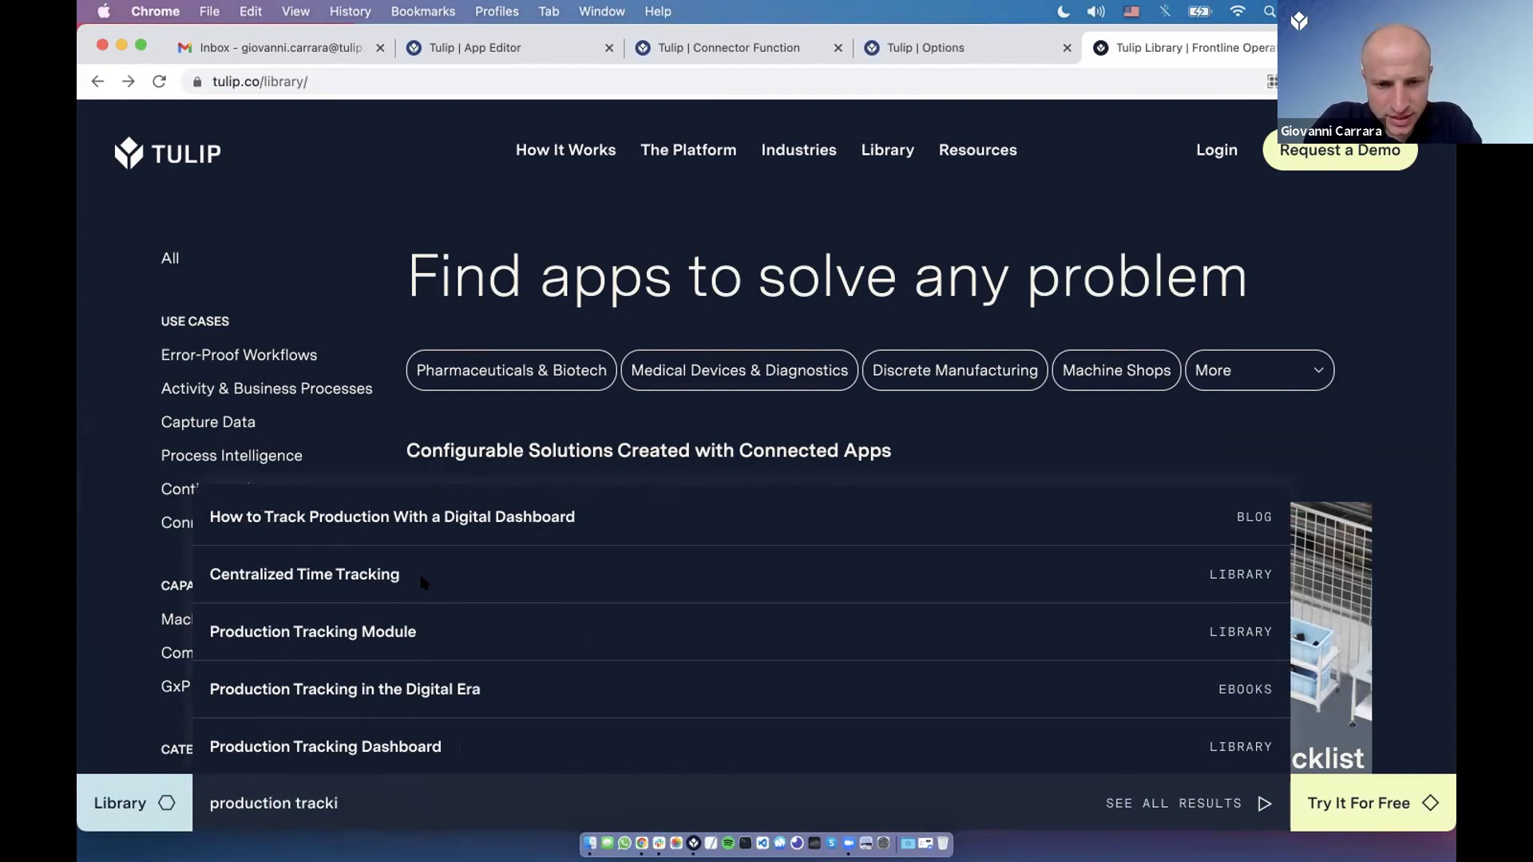
{"action": "left_click", "coordinate": [403, 639]}
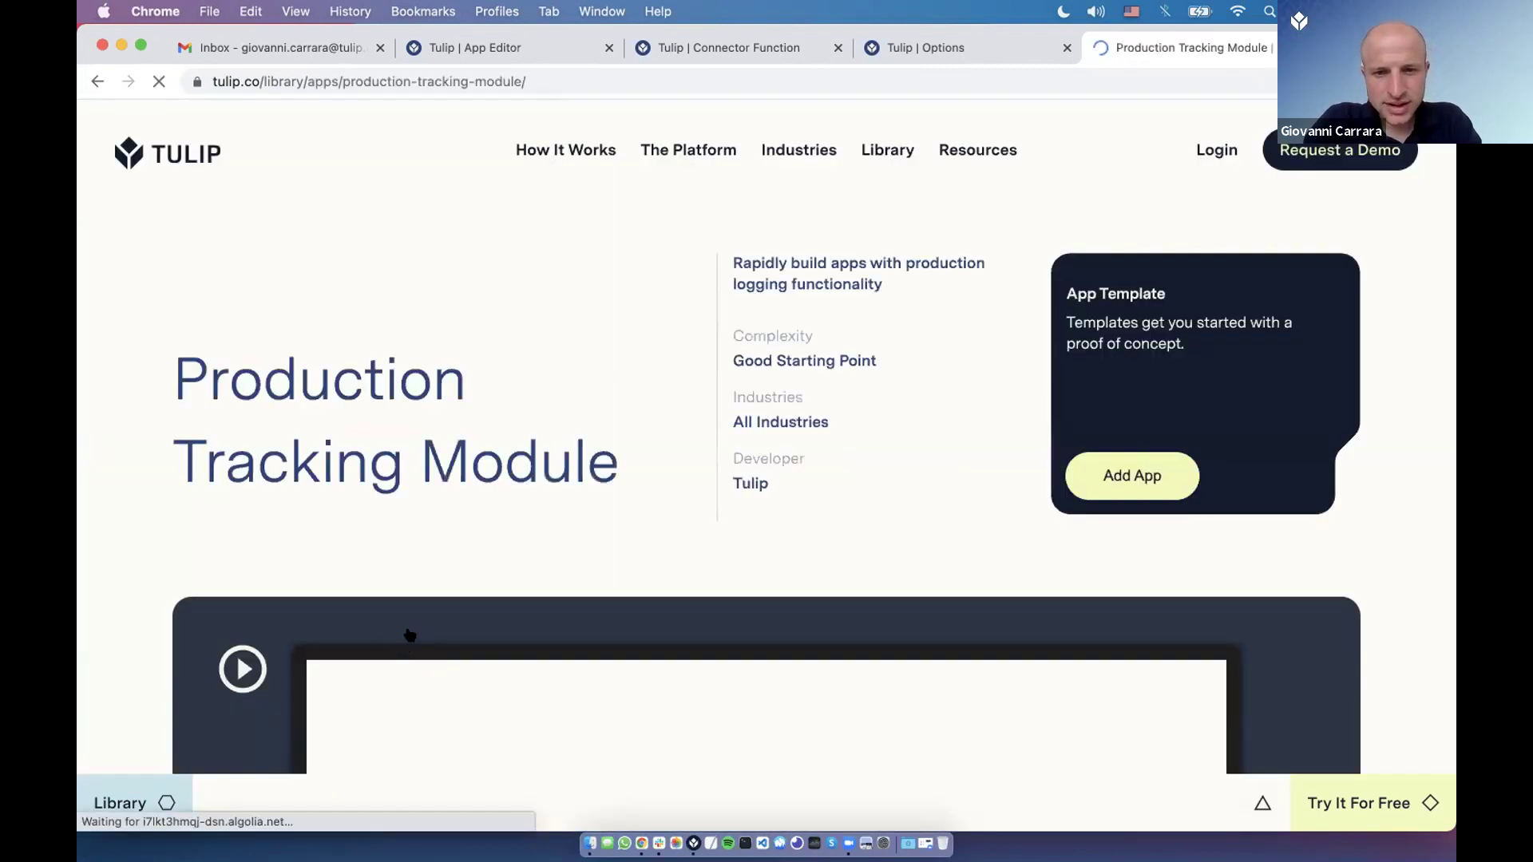
Read through the template's summary and description, then go back to the library page.
{"action": "scroll", "coordinate": [263, 574], "scroll_direction": "down", "scroll_amount": 5}
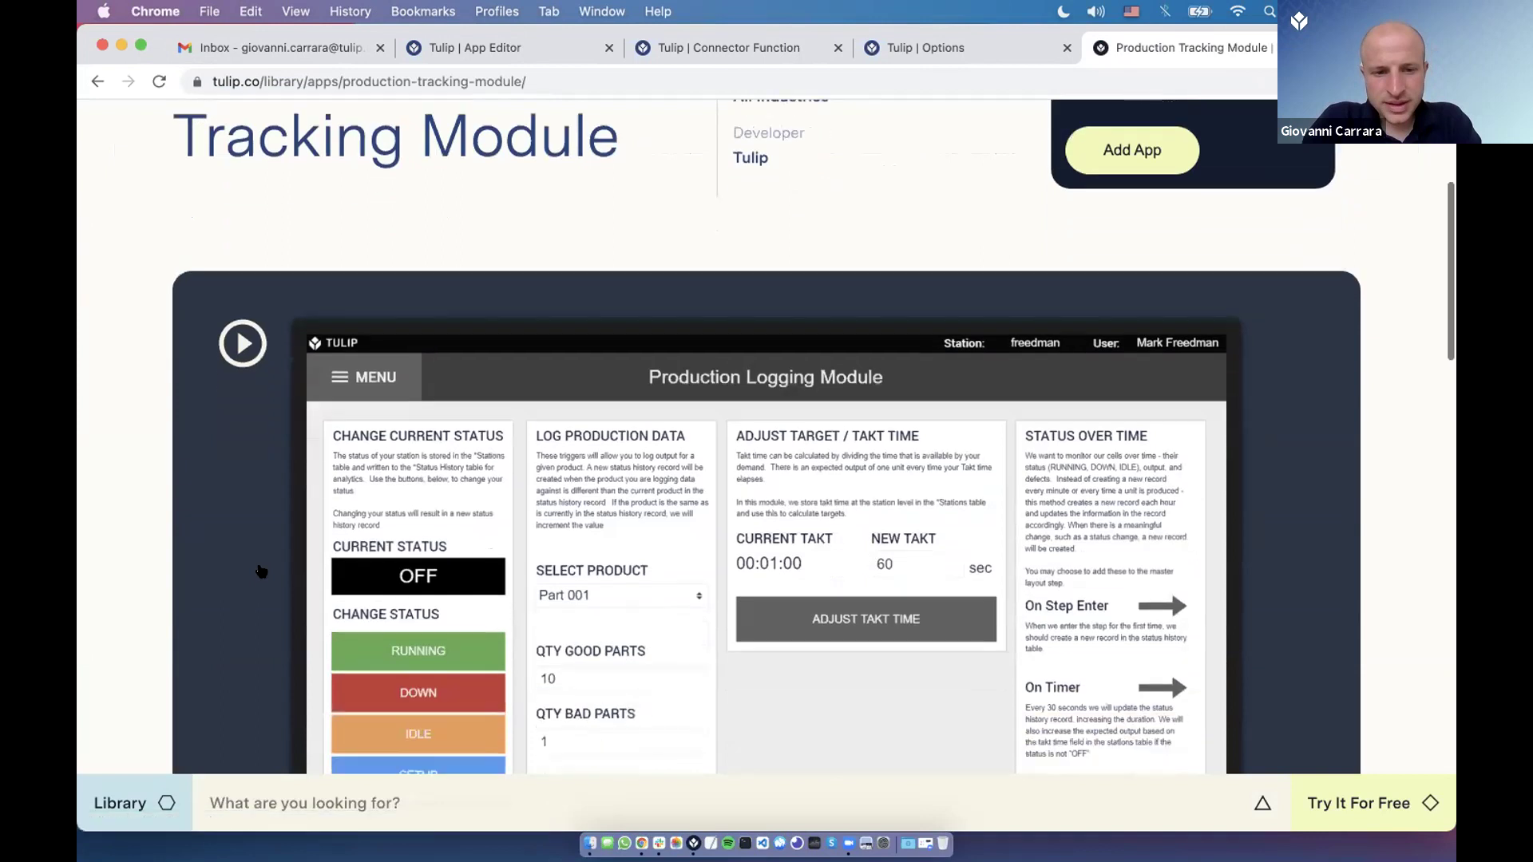
{"action": "scroll", "coordinate": [262, 572], "scroll_direction": "down", "scroll_amount": 1}
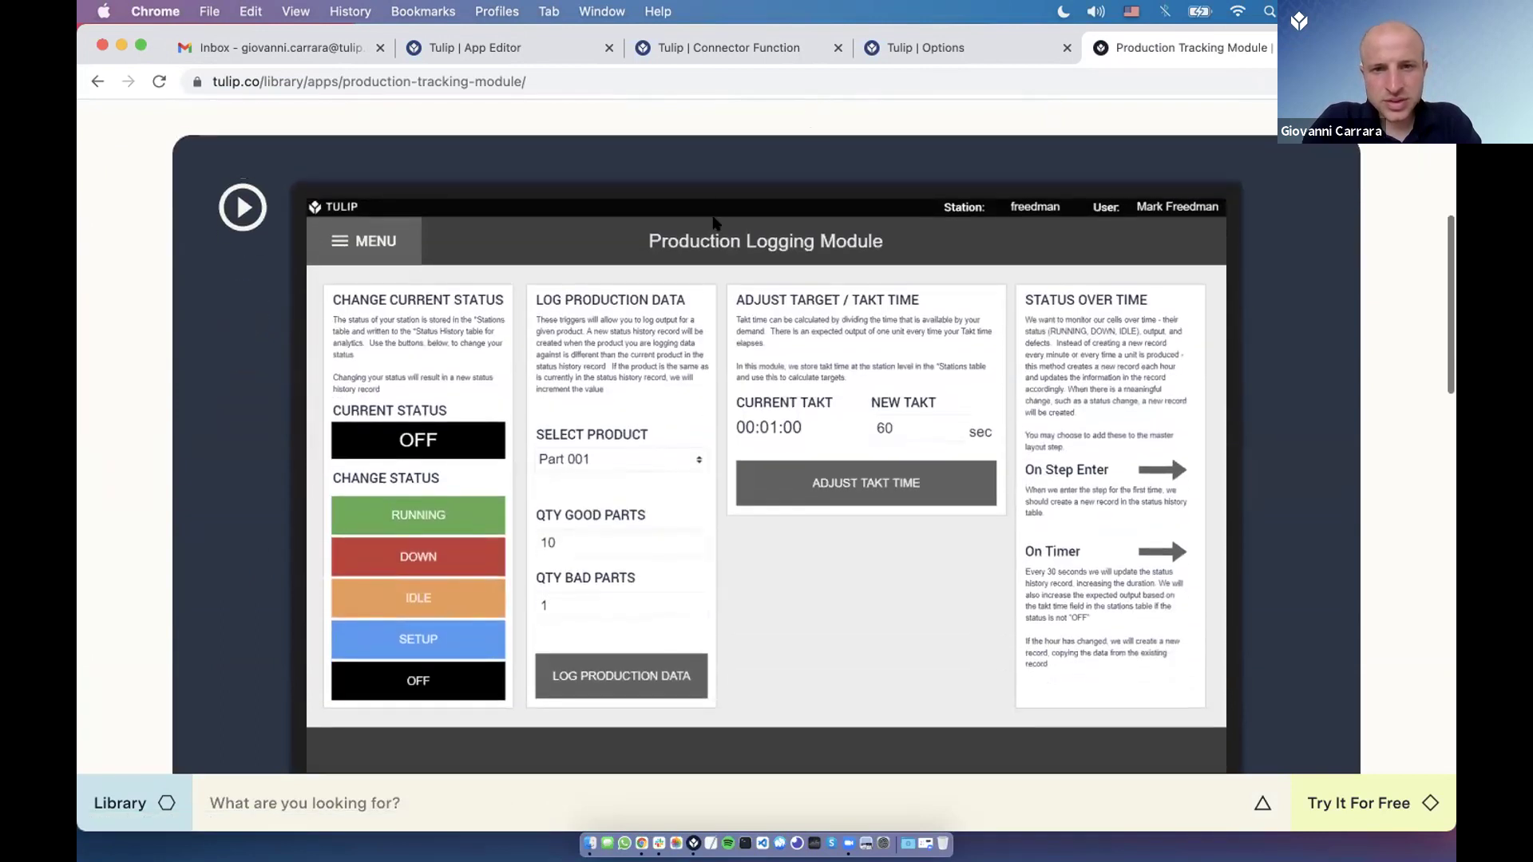
{"action": "scroll", "coordinate": [715, 223], "scroll_direction": "up", "scroll_amount": 4}
{"action": "double_click", "coordinate": [772, 159]}
{"action": "left_click", "coordinate": [771, 159]}
{"action": "scroll", "coordinate": [527, 386], "scroll_direction": "down", "scroll_amount": 6}
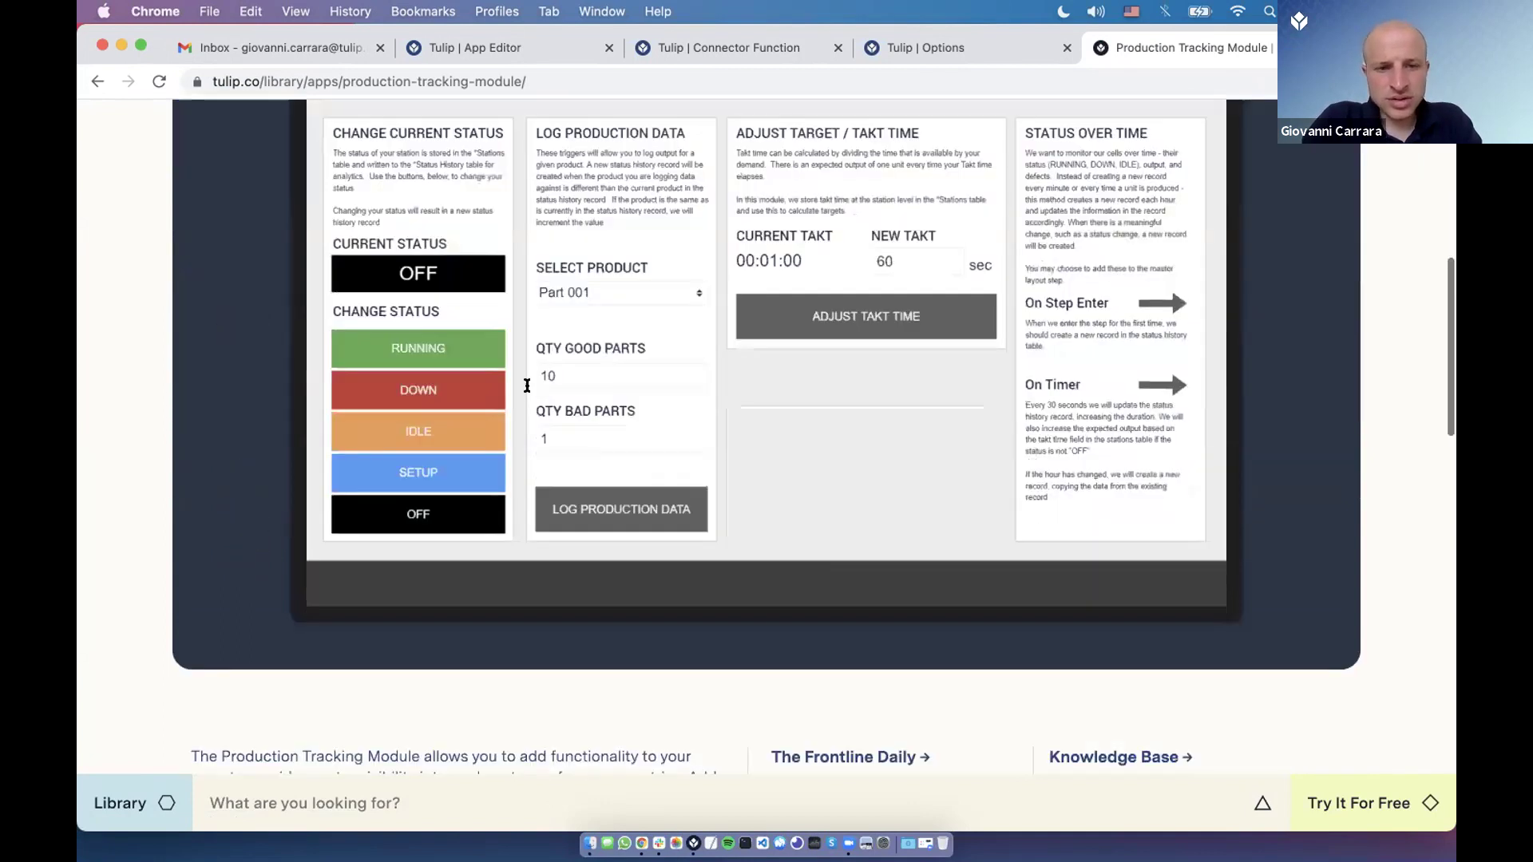
{"action": "scroll", "coordinate": [527, 386], "scroll_direction": "down", "scroll_amount": 5}
{"action": "double_click", "coordinate": [412, 461]}
{"action": "triple_click", "coordinate": [359, 448]}
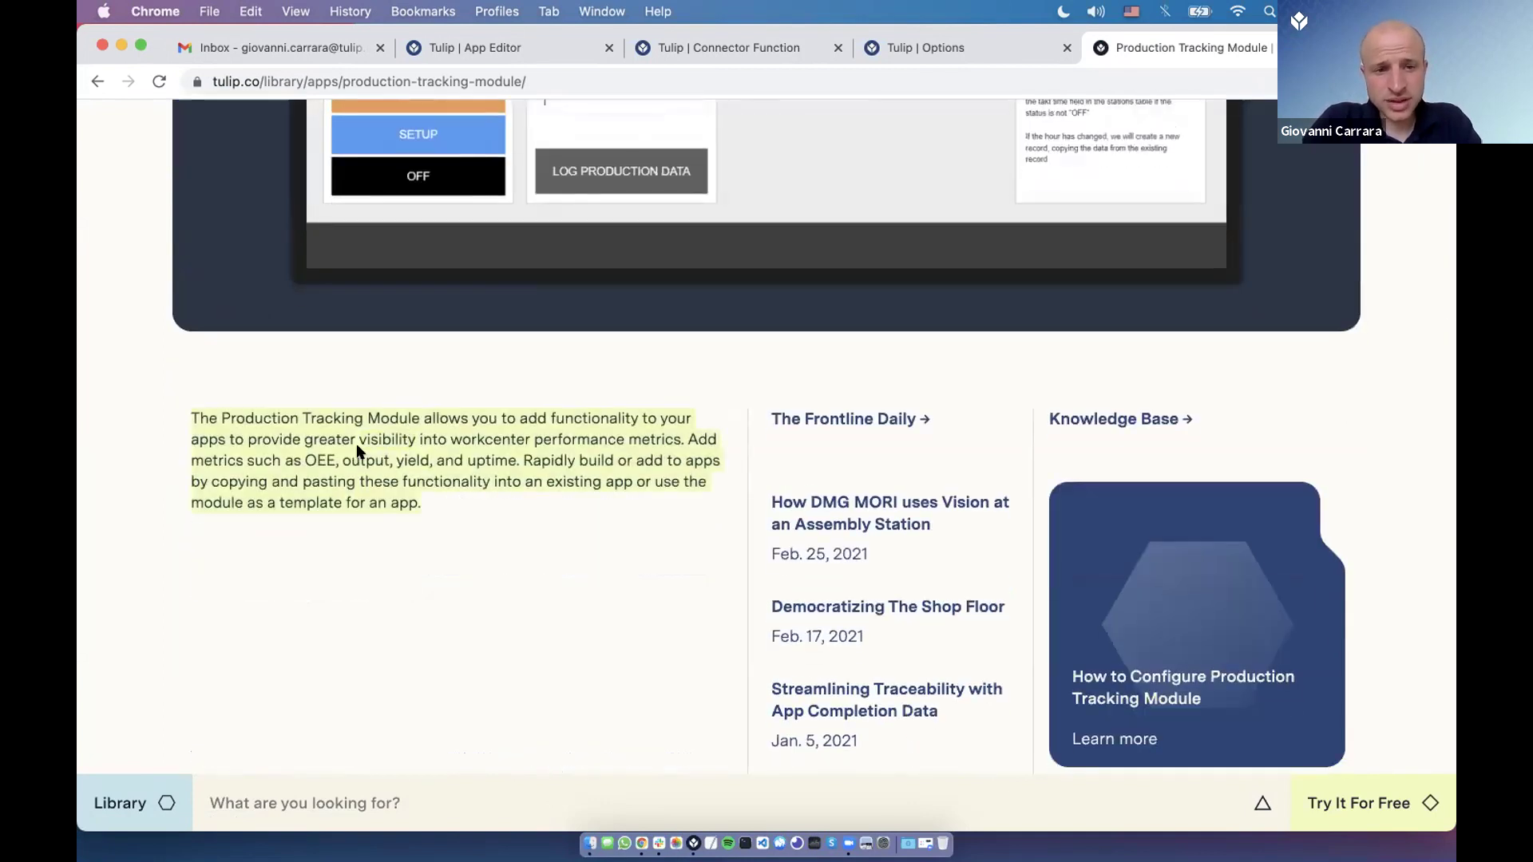
{"action": "scroll", "coordinate": [420, 510], "scroll_direction": "up", "scroll_amount": 4}
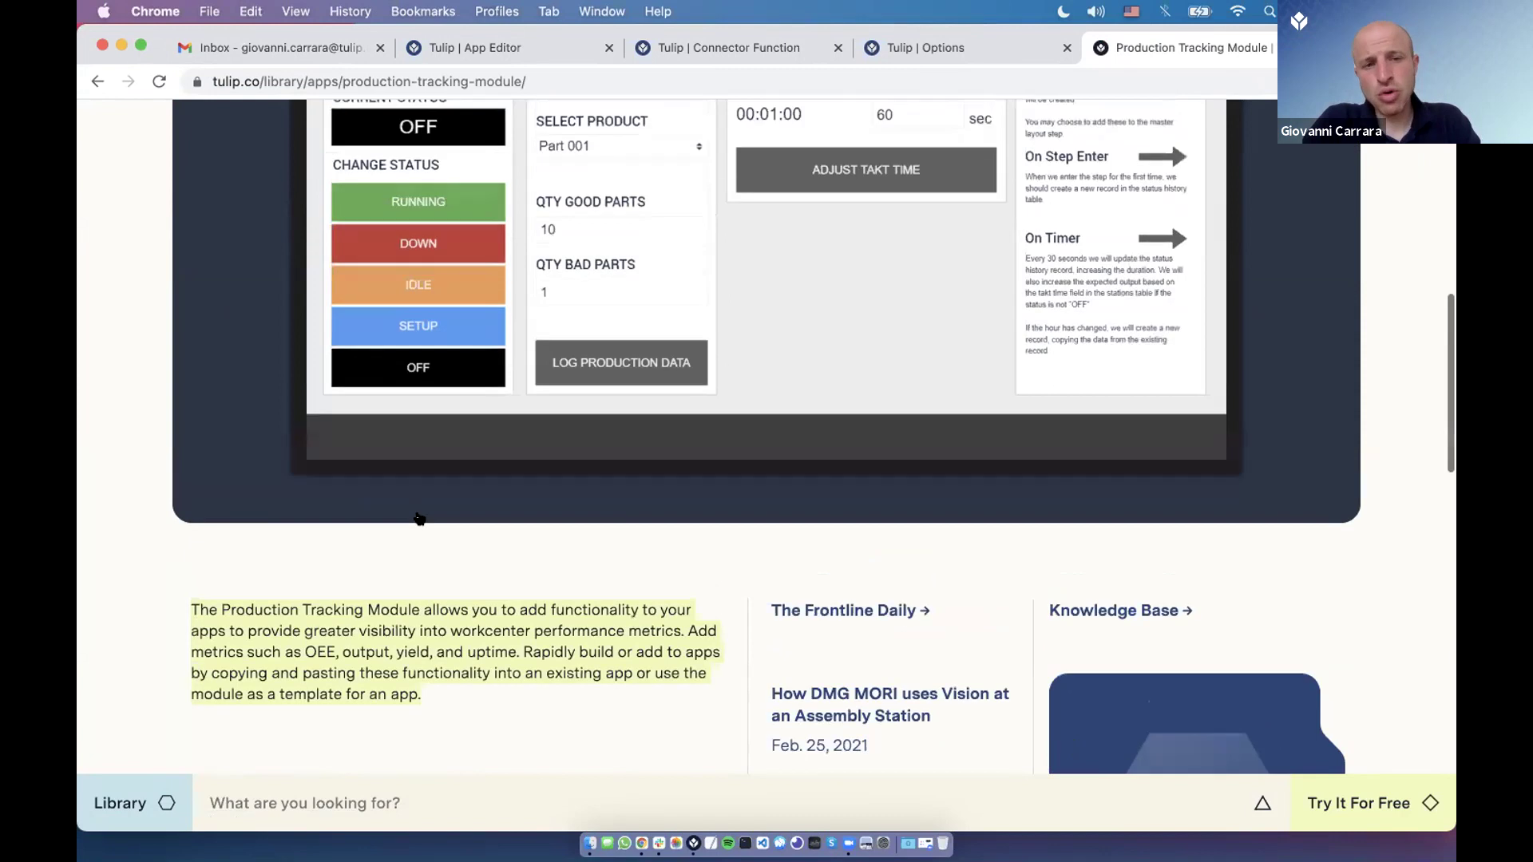
{"action": "scroll", "coordinate": [419, 518], "scroll_direction": "left", "scroll_amount": 5}
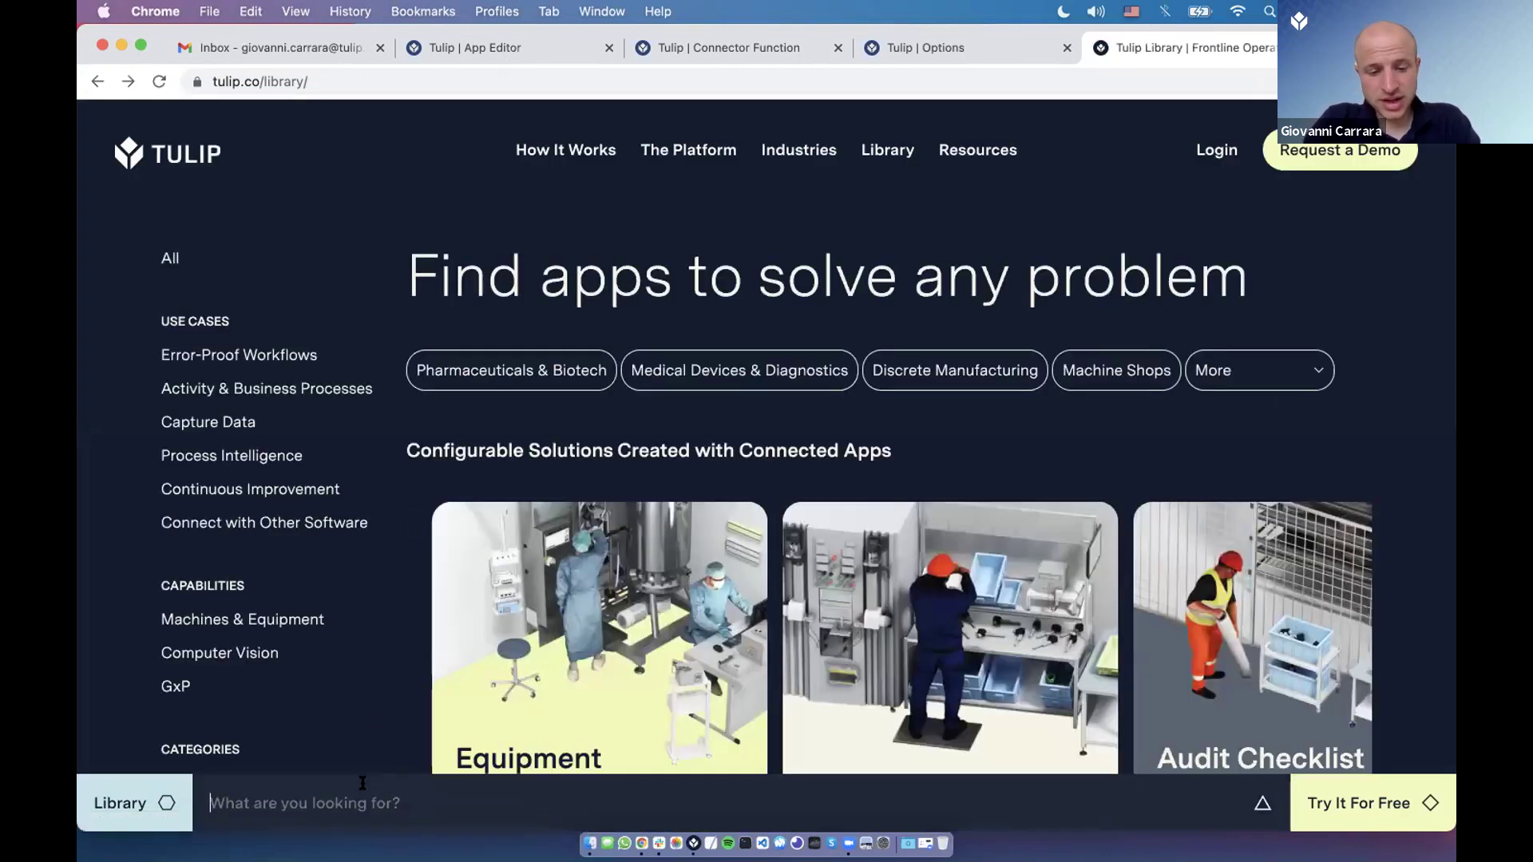
Search 'production tracking' and open the Centralized Time Tracking app page to read its description.
{"action": "type", "text": "production tracking"}
{"action": "left_click", "coordinate": [442, 589]}
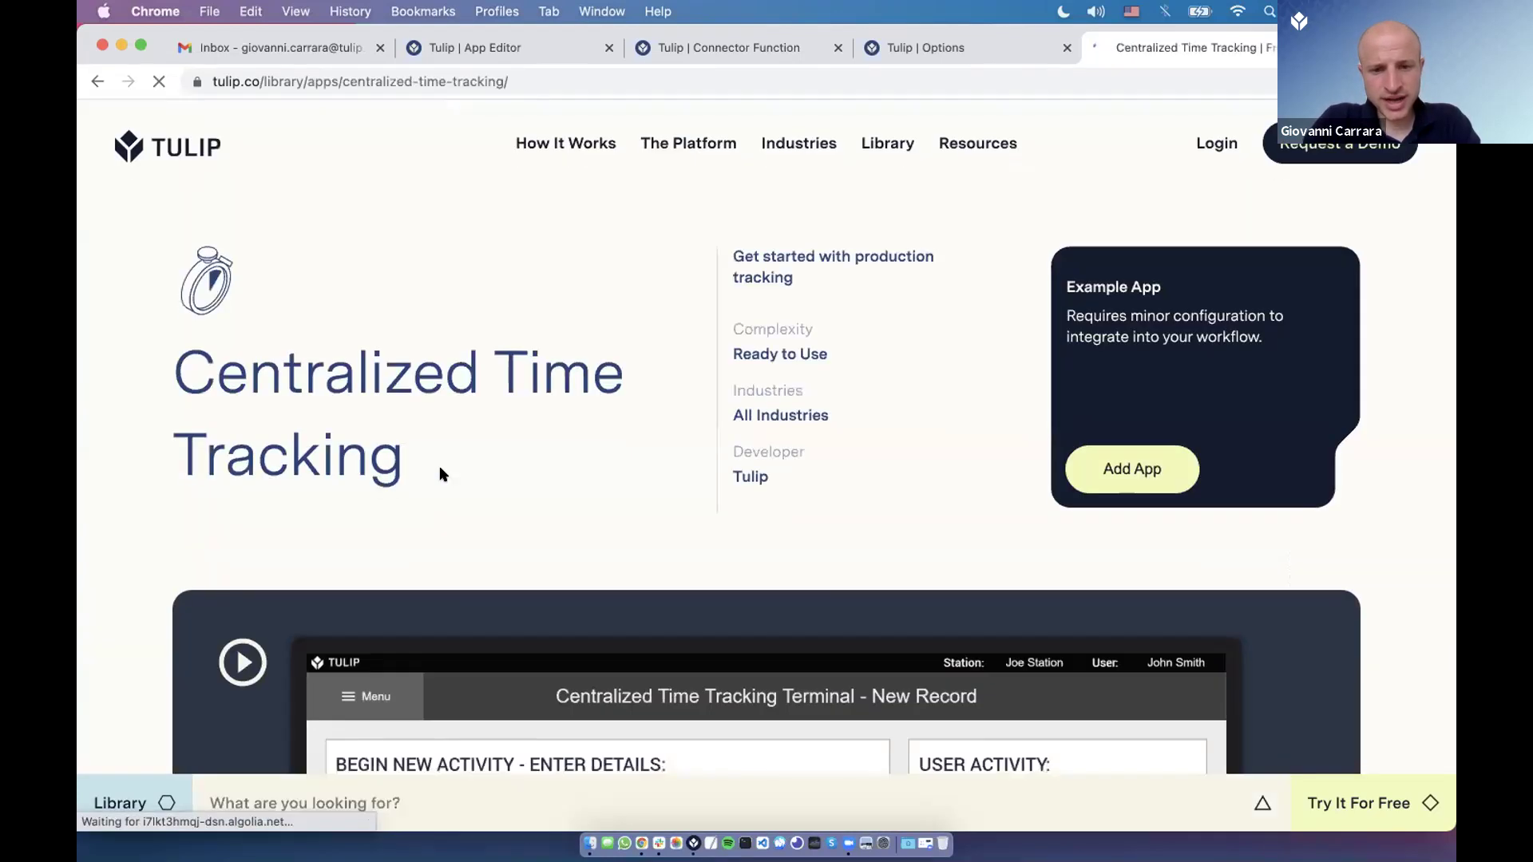
{"action": "scroll", "coordinate": [78, 437], "scroll_direction": "down", "scroll_amount": 5}
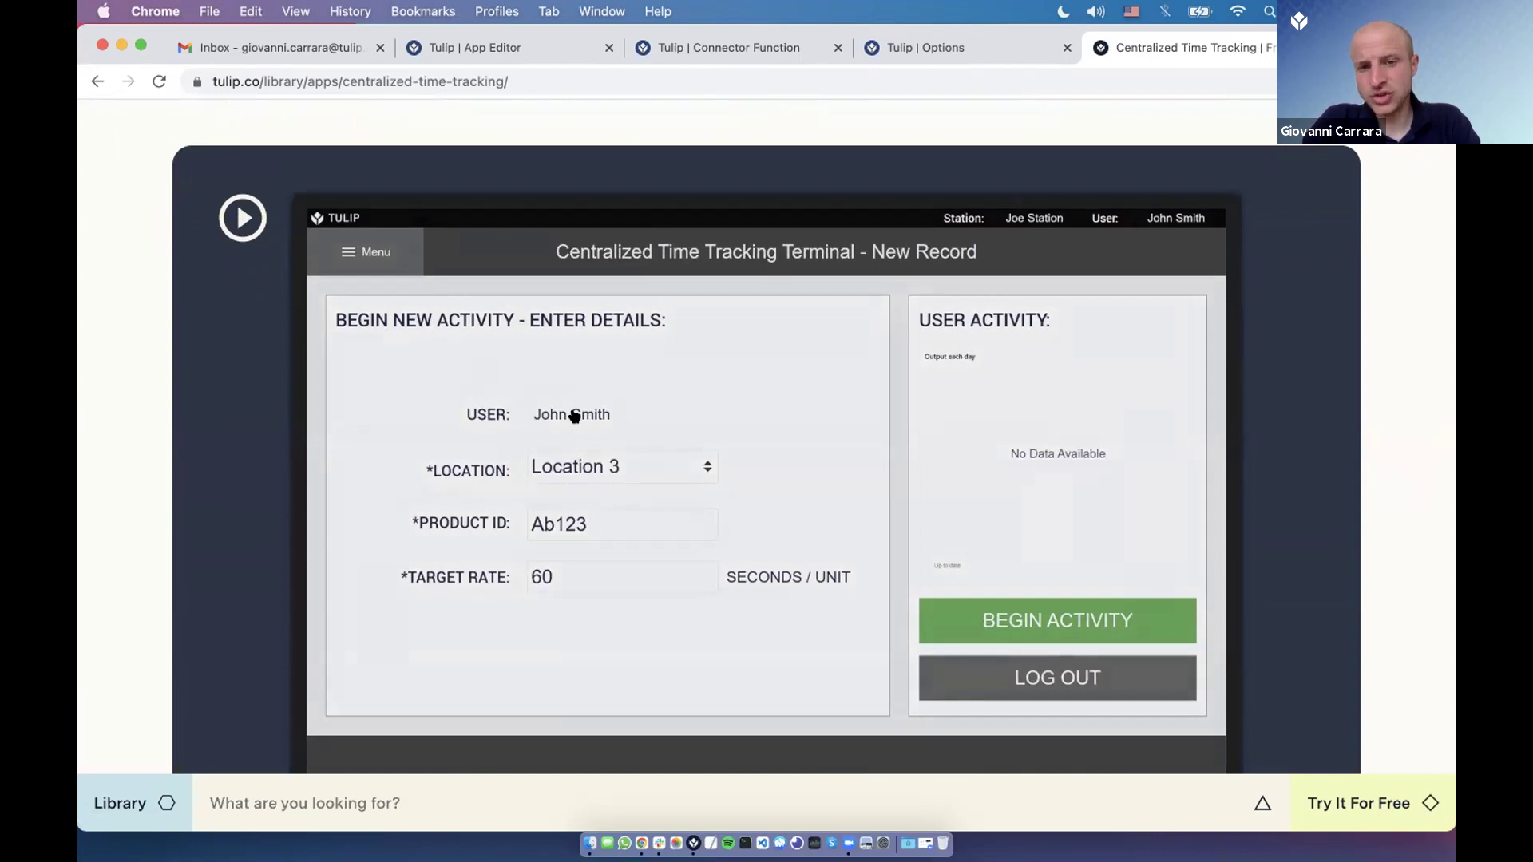
{"action": "scroll", "coordinate": [571, 434], "scroll_direction": "down", "scroll_amount": 5}
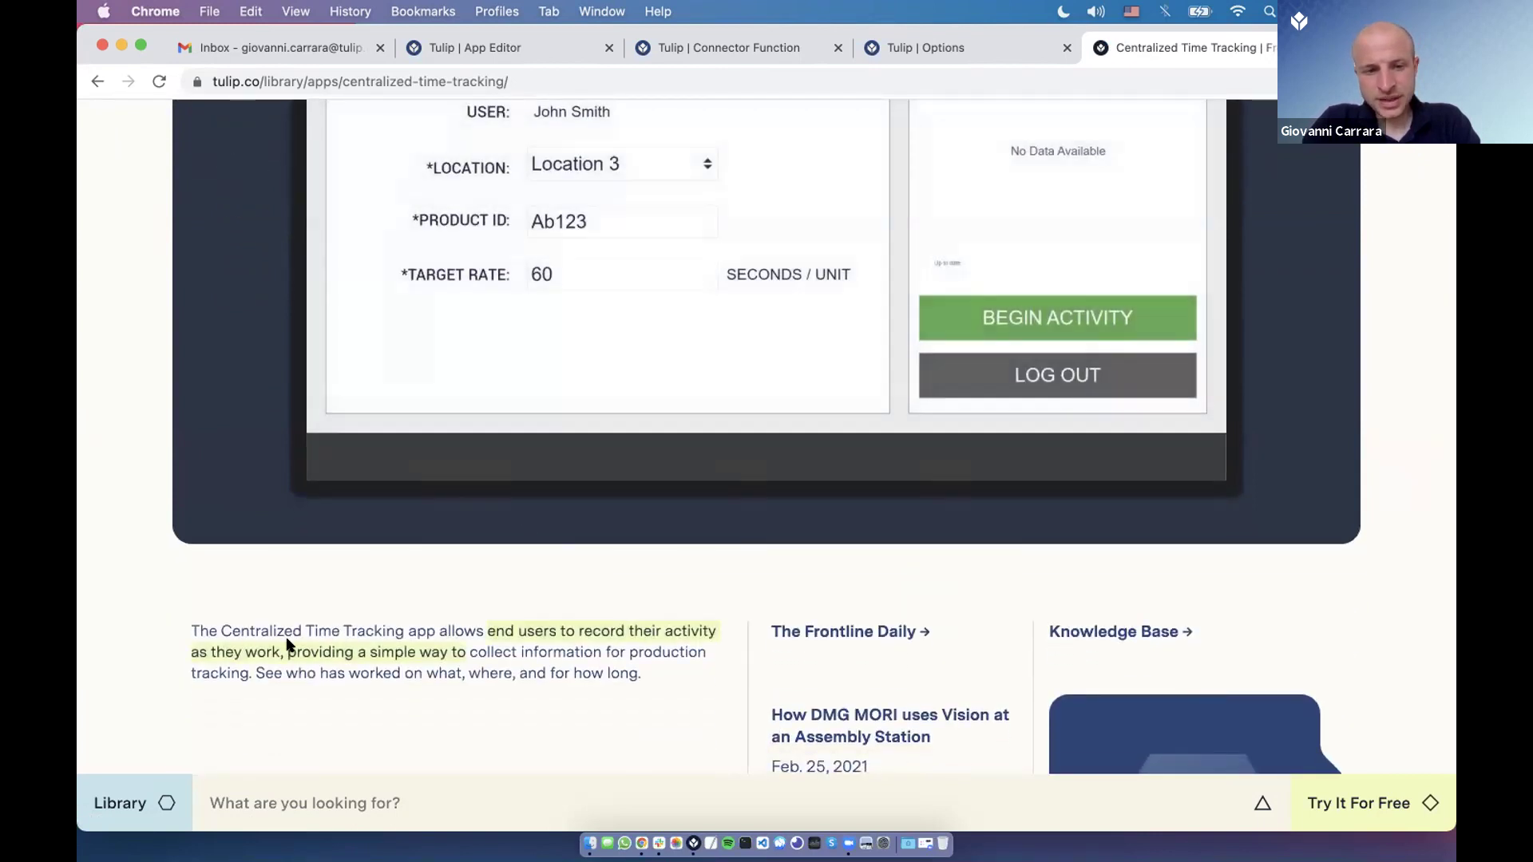
{"action": "left_click_drag", "start_coordinate": [222, 624], "coordinate": [489, 635]}
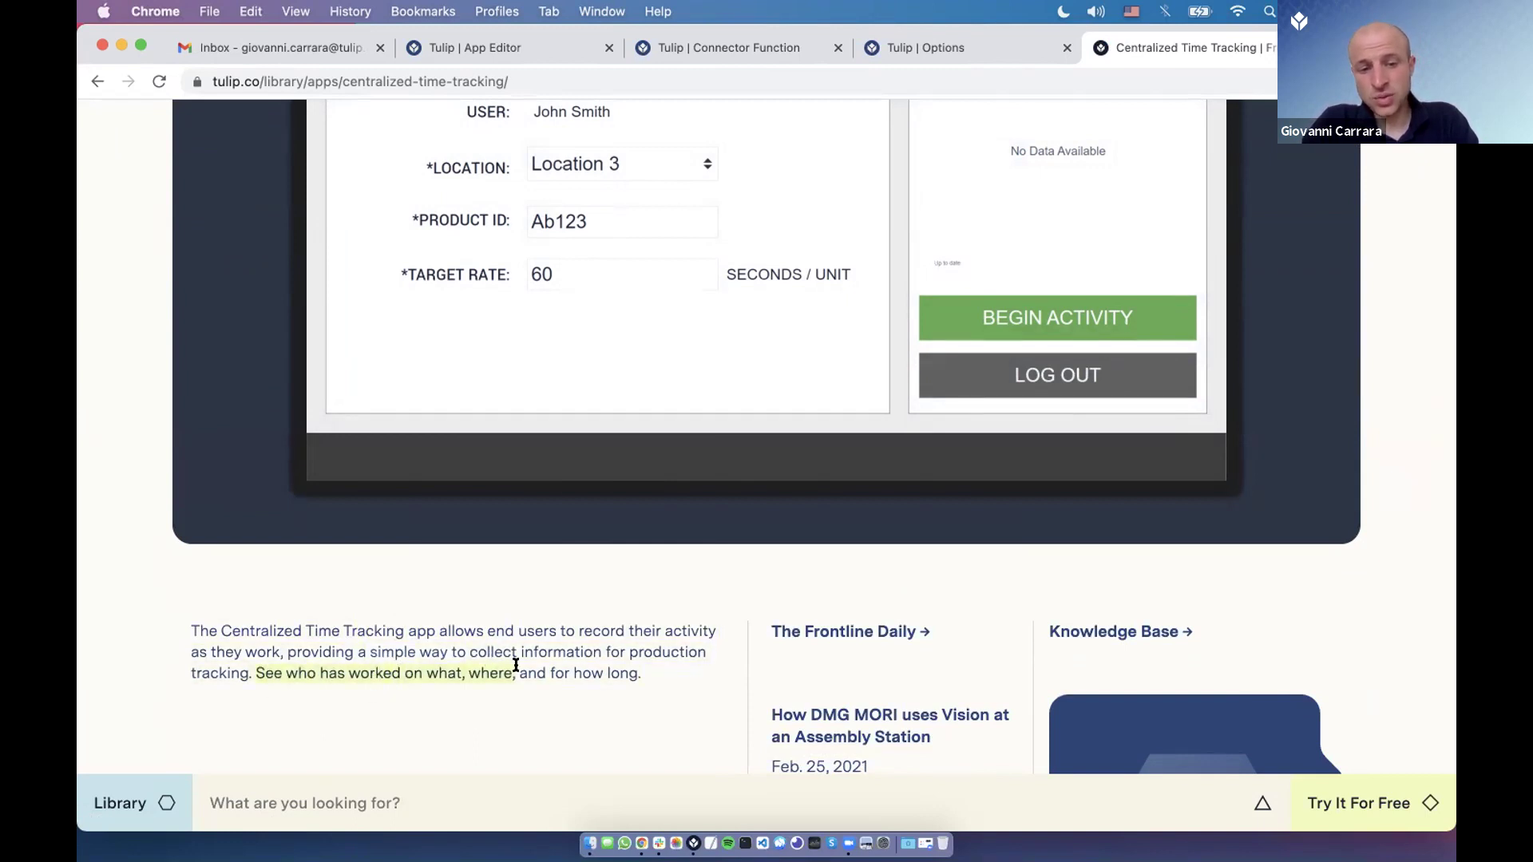
{"action": "scroll", "coordinate": [543, 667], "scroll_direction": "up", "scroll_amount": 8}
Play the app's demo video and skip ahead to about 0:25.
{"action": "left_click", "coordinate": [527, 595]}
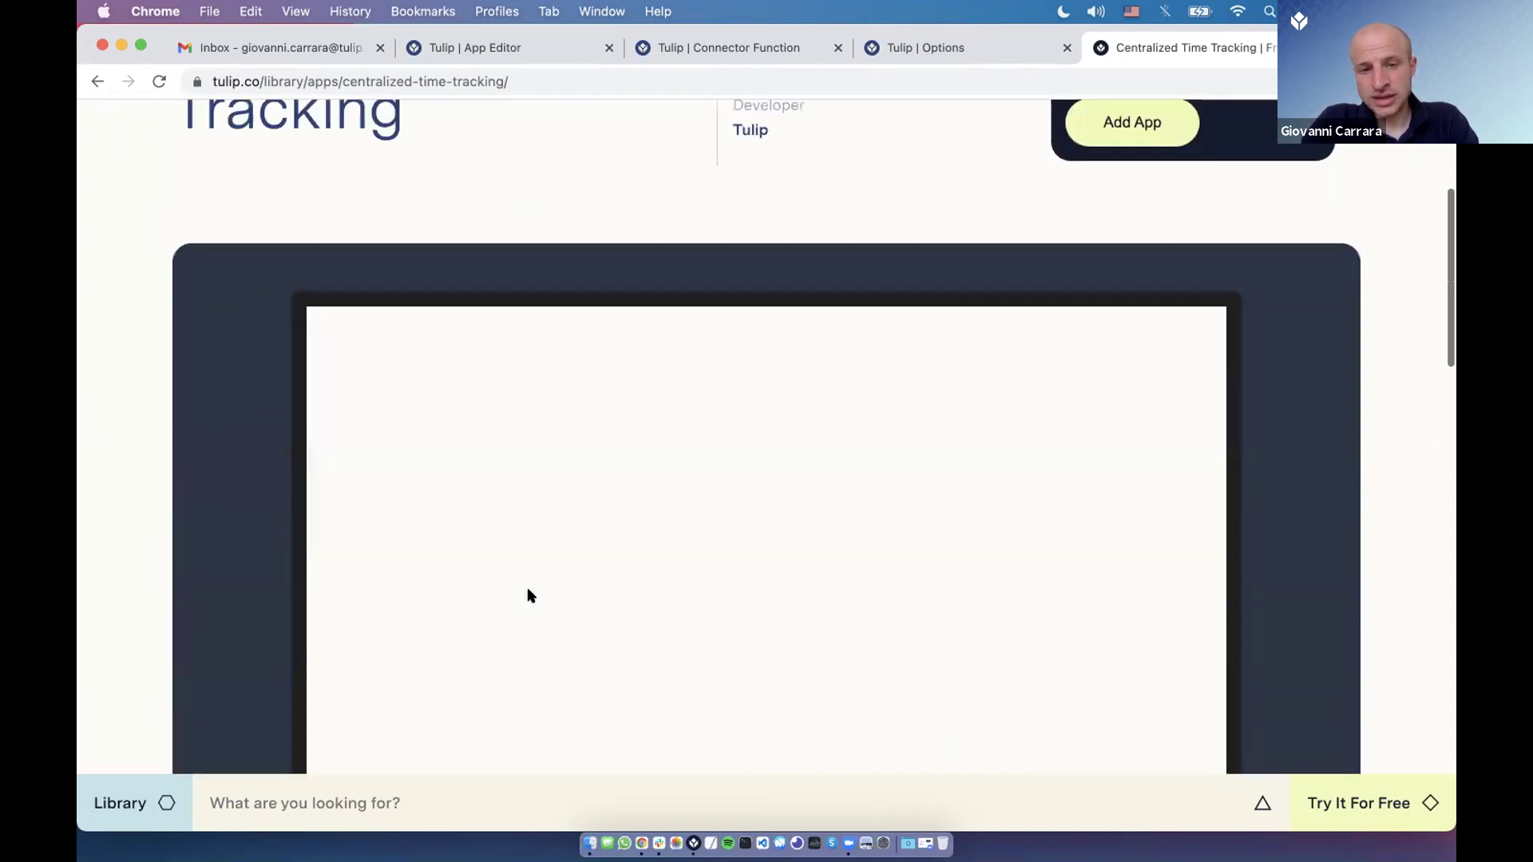
{"action": "scroll", "coordinate": [974, 203], "scroll_direction": "down", "scroll_amount": 2}
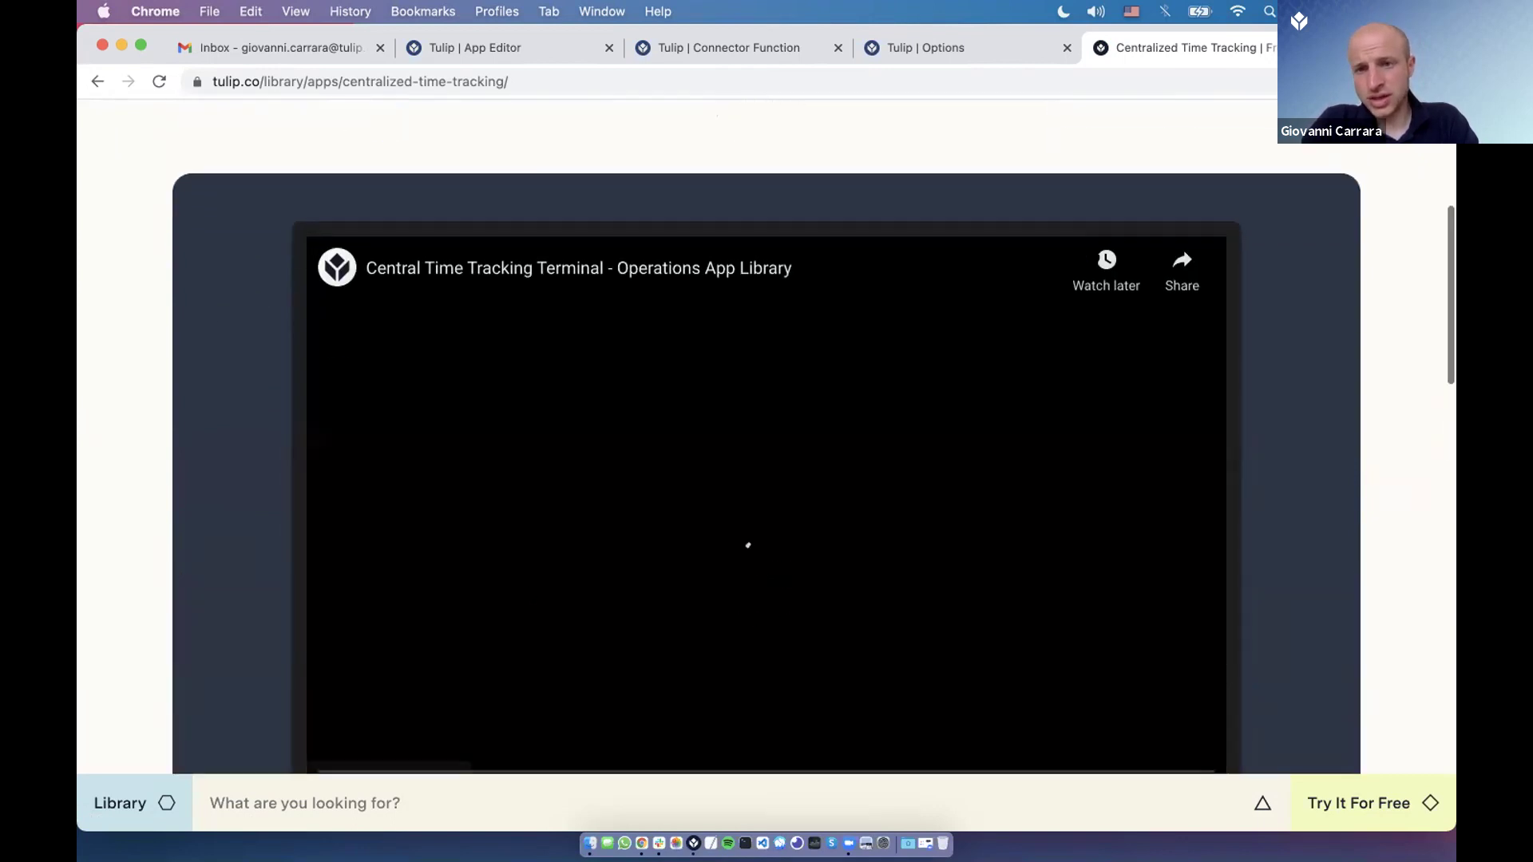
{"action": "scroll", "coordinate": [1126, 221], "scroll_direction": "up", "scroll_amount": 3}
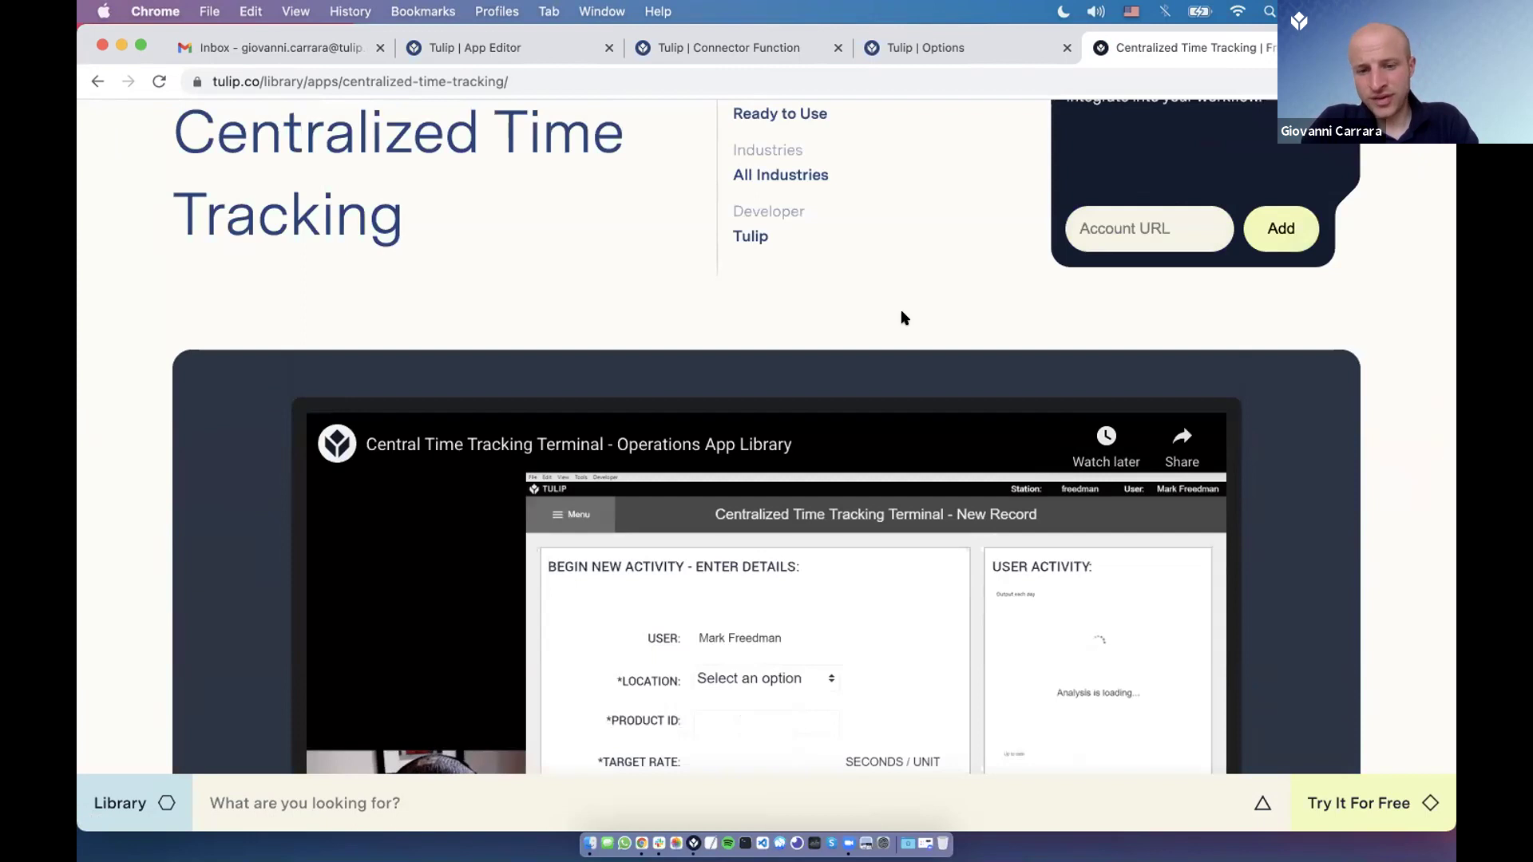
{"action": "scroll", "coordinate": [900, 316], "scroll_direction": "down", "scroll_amount": 5}
{"action": "scroll", "coordinate": [902, 317], "scroll_direction": "up", "scroll_amount": 1}
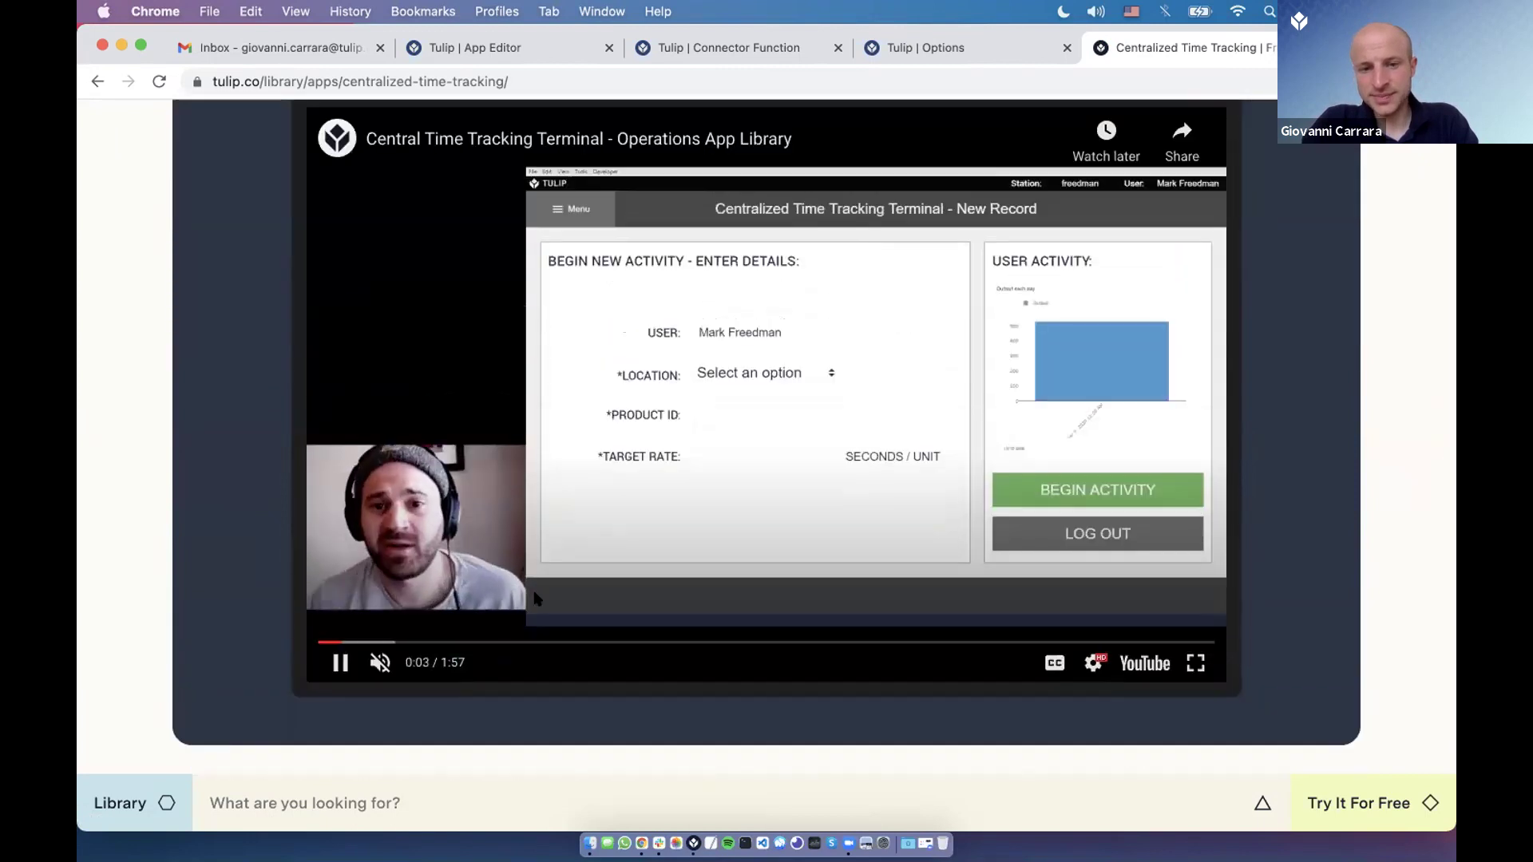
{"action": "key", "text": "Right"}
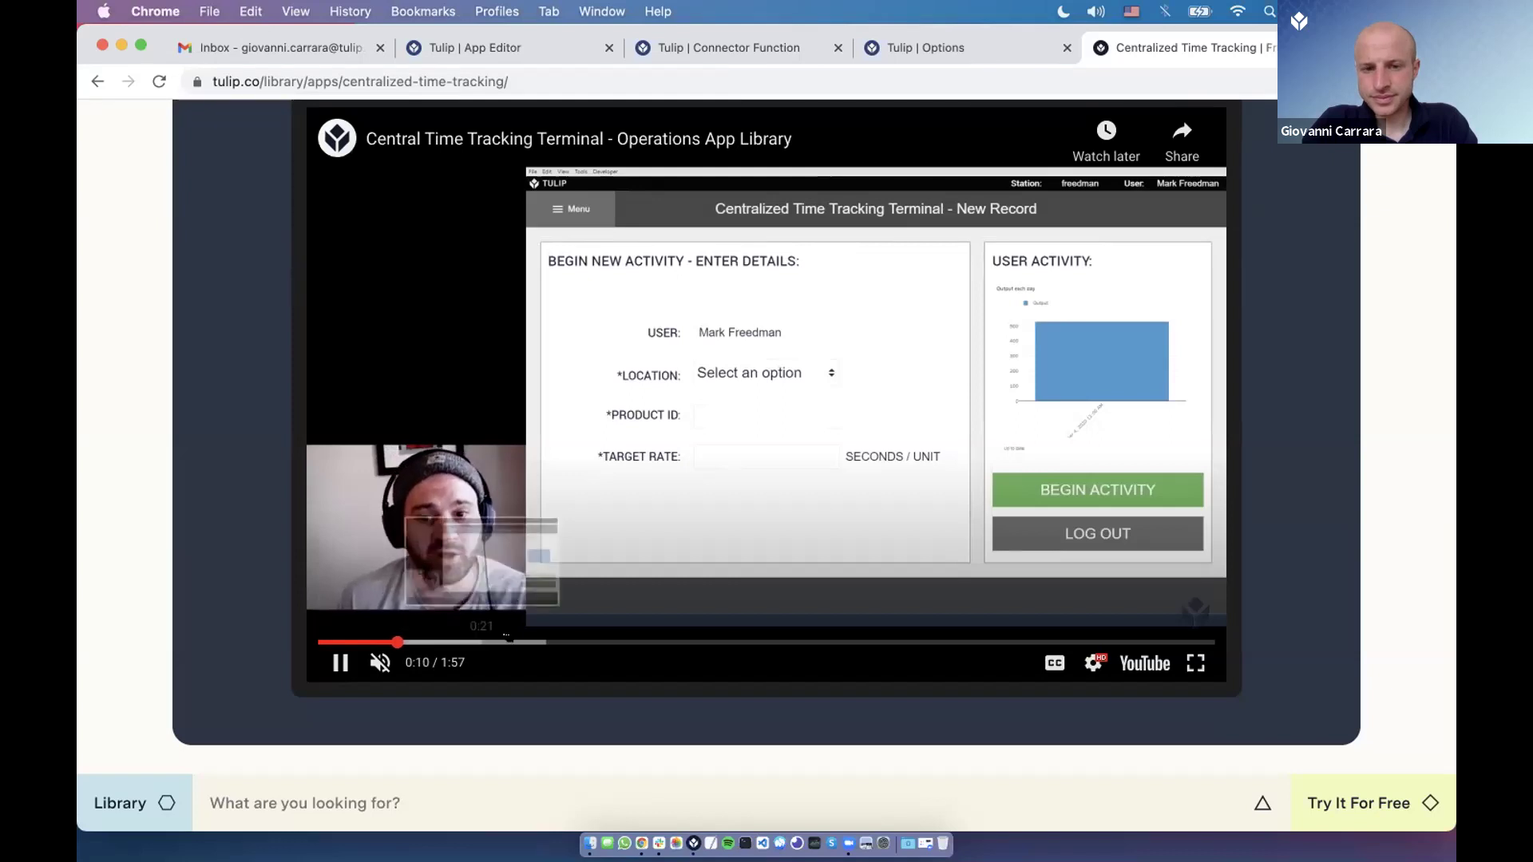
{"action": "left_click", "coordinate": [509, 641]}
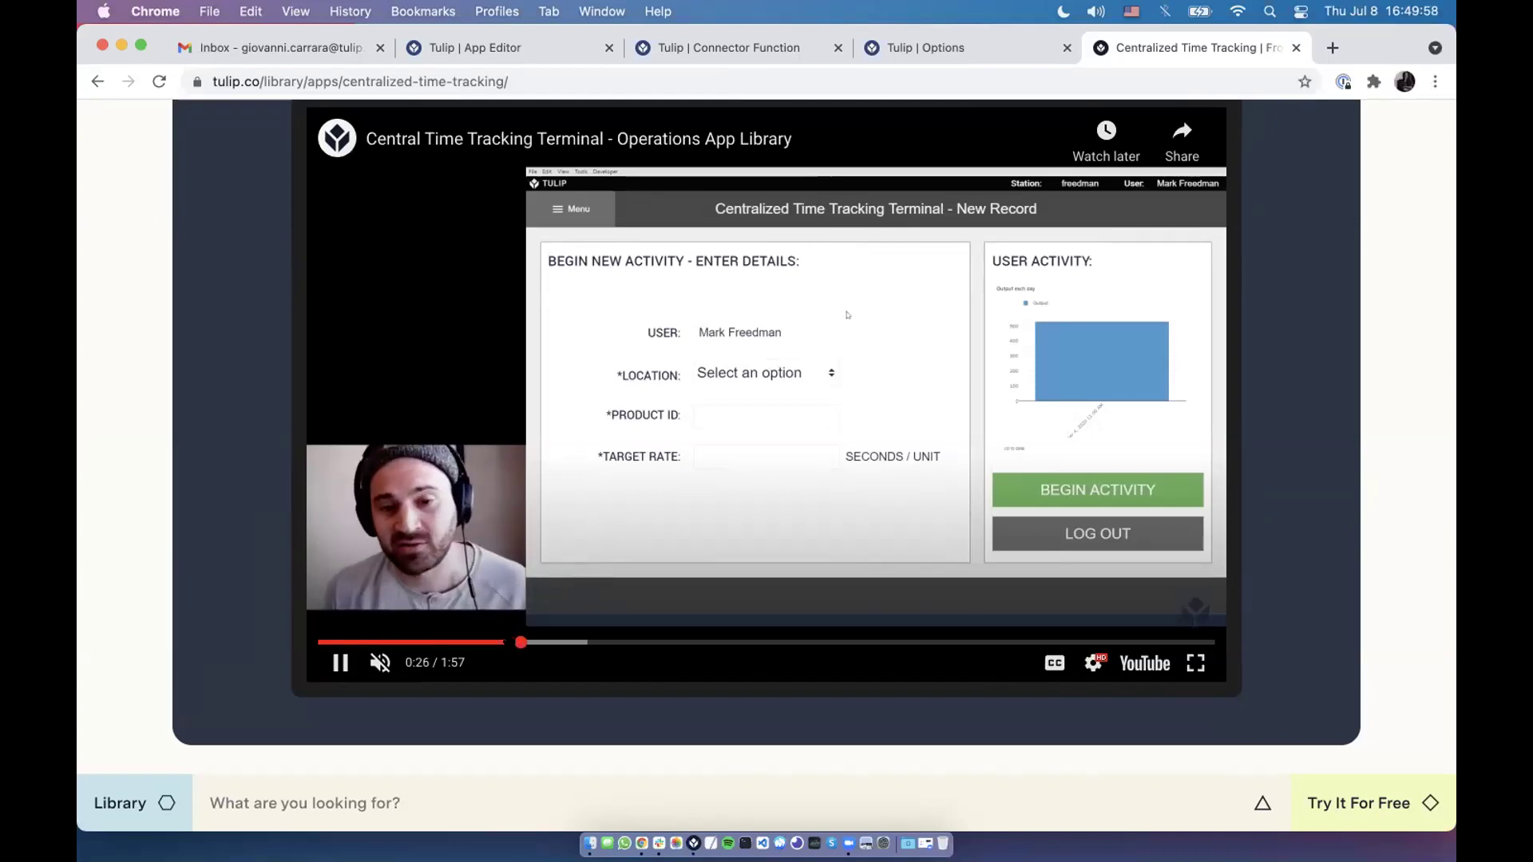
{"action": "key", "text": "super+l"}
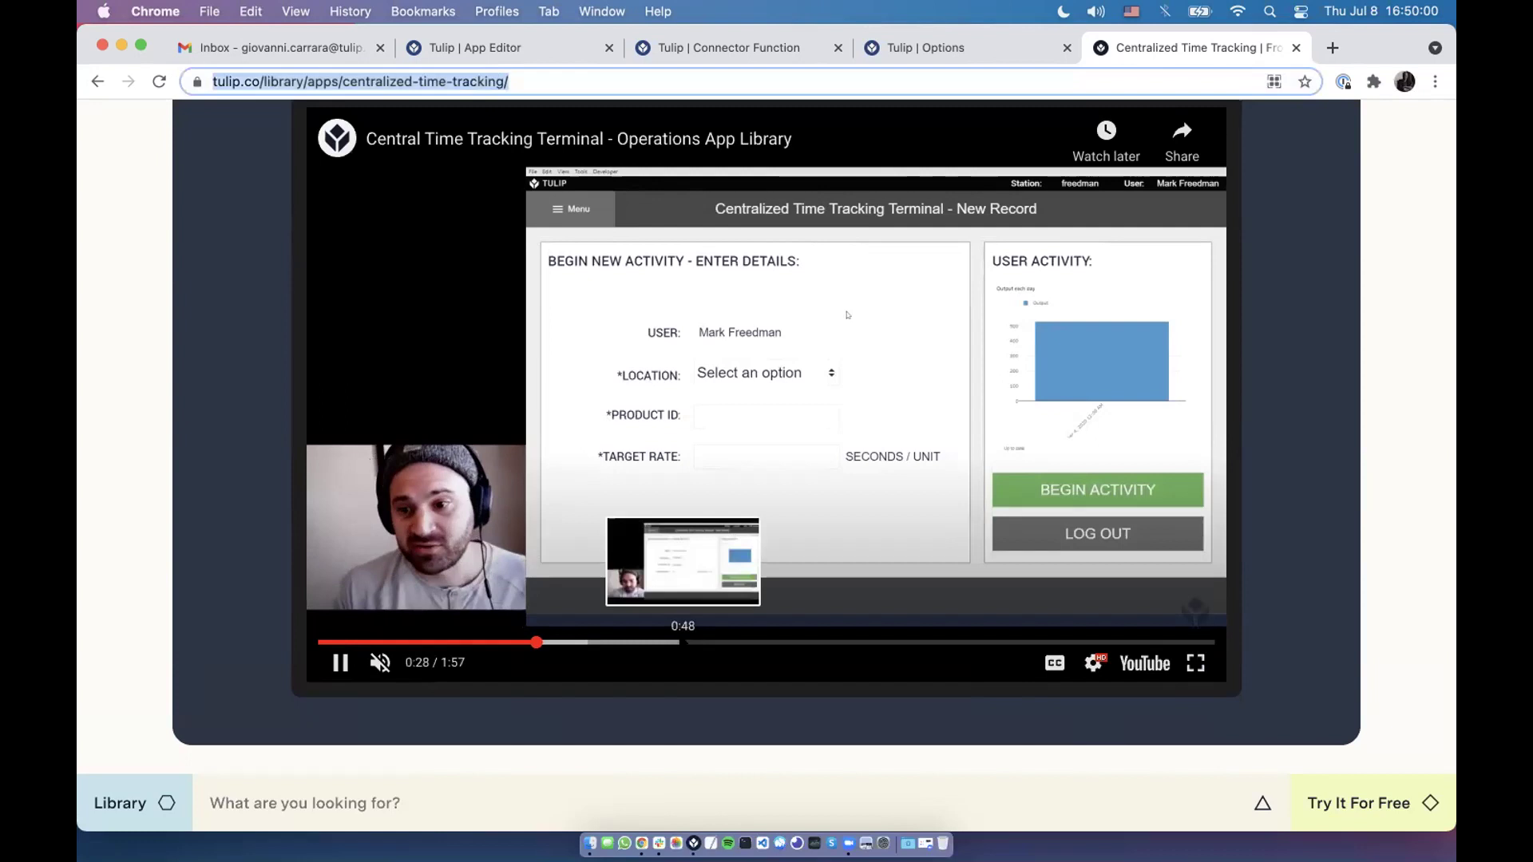
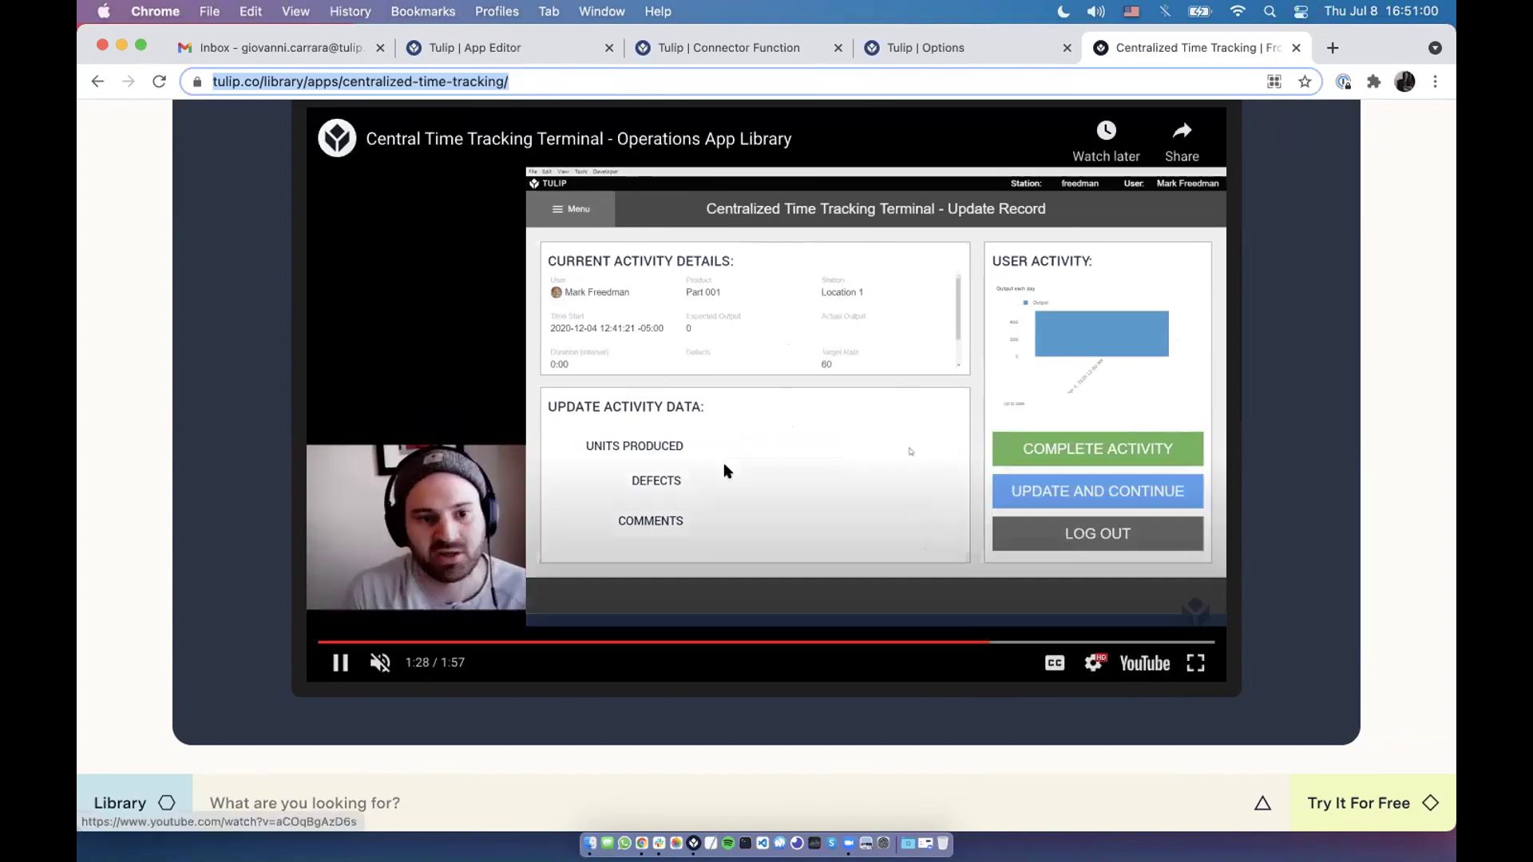
Browse four operators' stations in the Shop Floor station list.
{"action": "scroll", "coordinate": [724, 468], "scroll_direction": "up", "scroll_amount": 6}
{"action": "scroll", "coordinate": [731, 427], "scroll_direction": "up", "scroll_amount": 1}
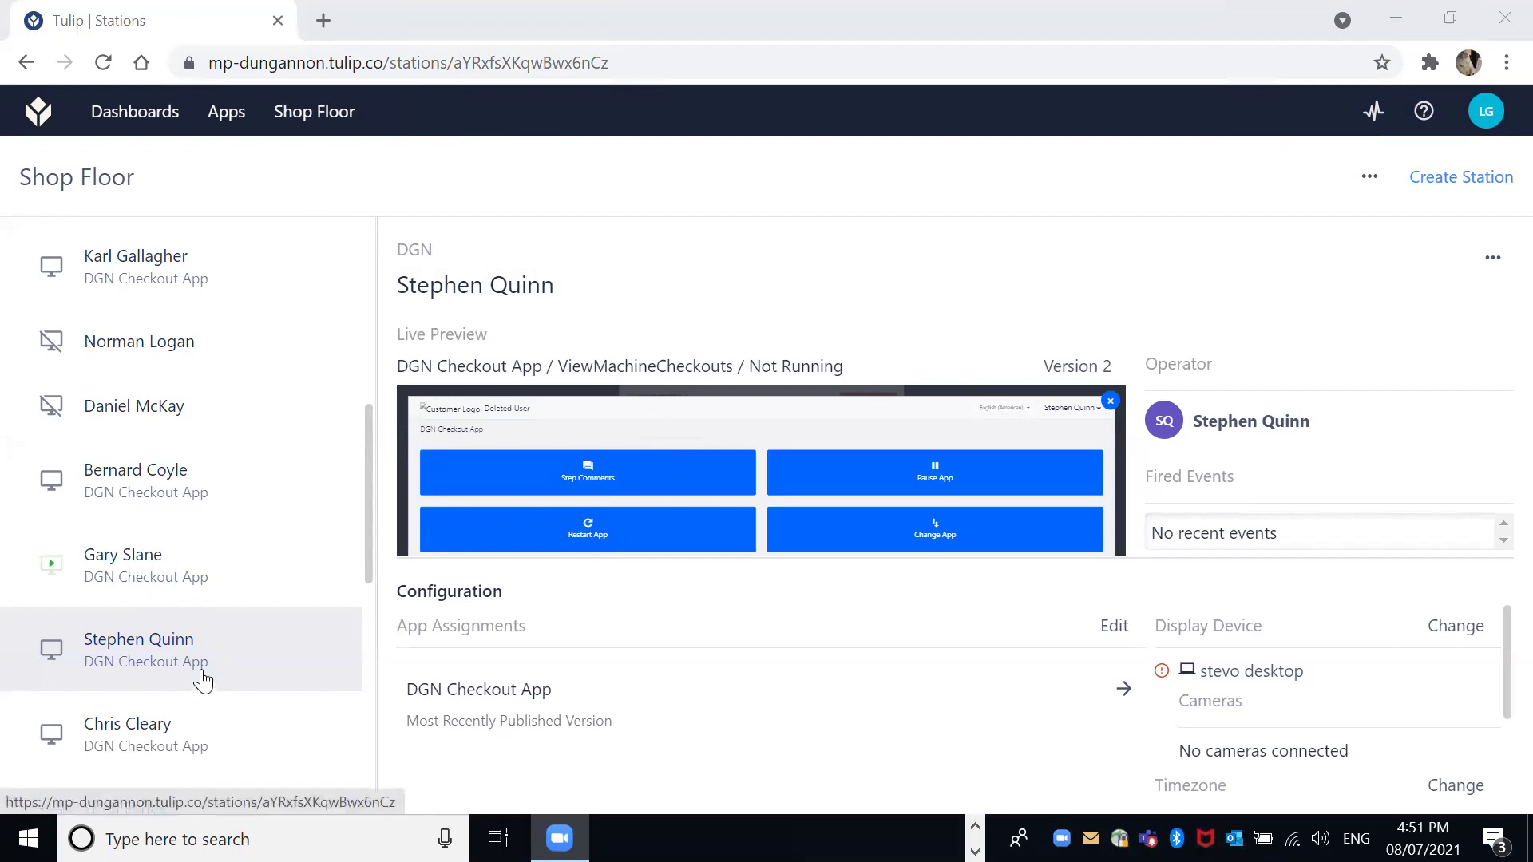
{"action": "left_click", "coordinate": [177, 414]}
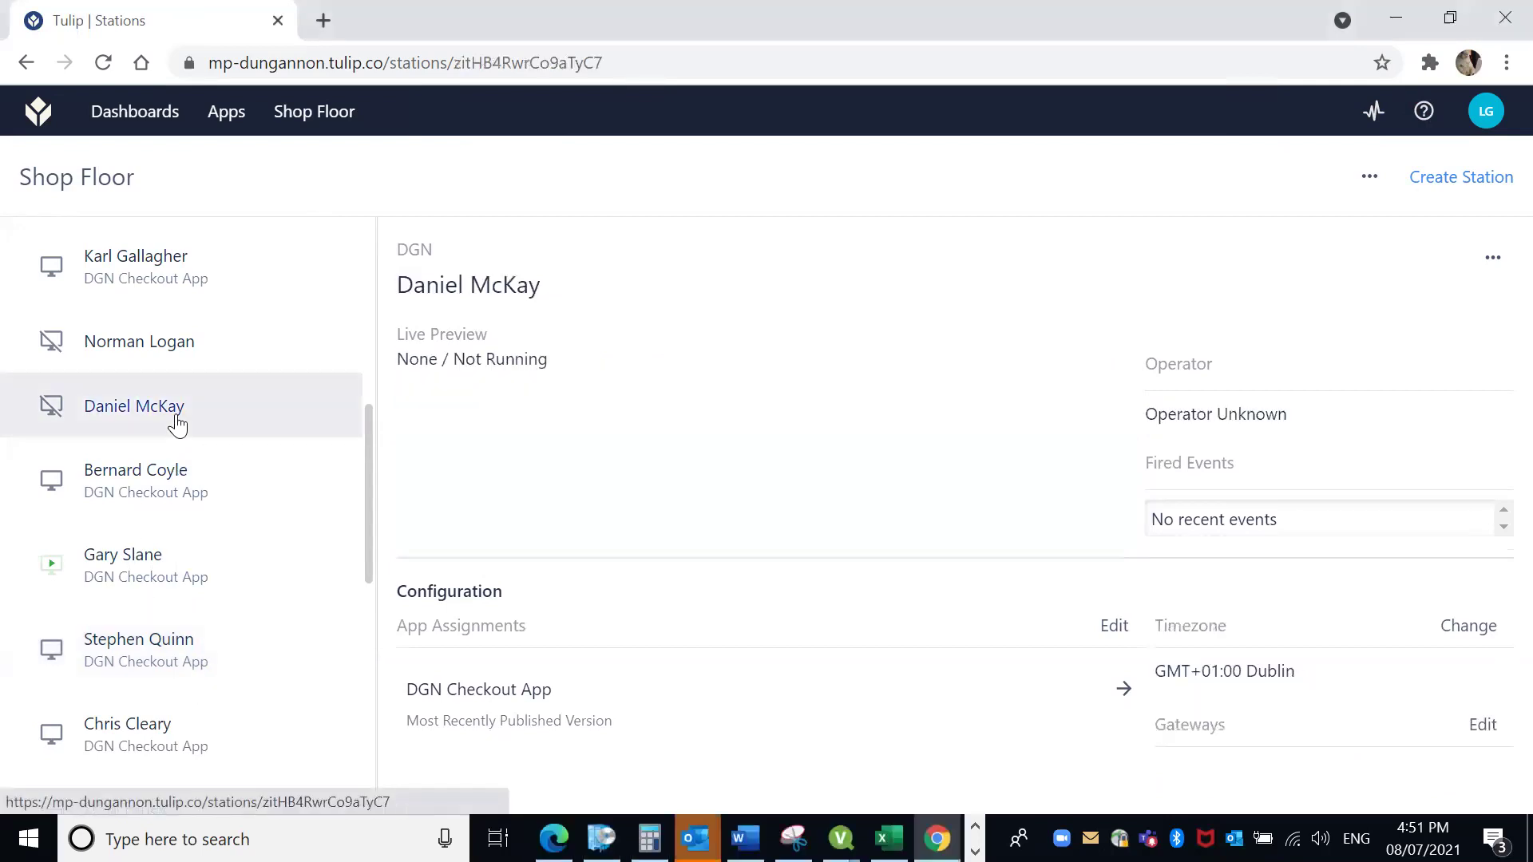
{"action": "left_click", "coordinate": [172, 485]}
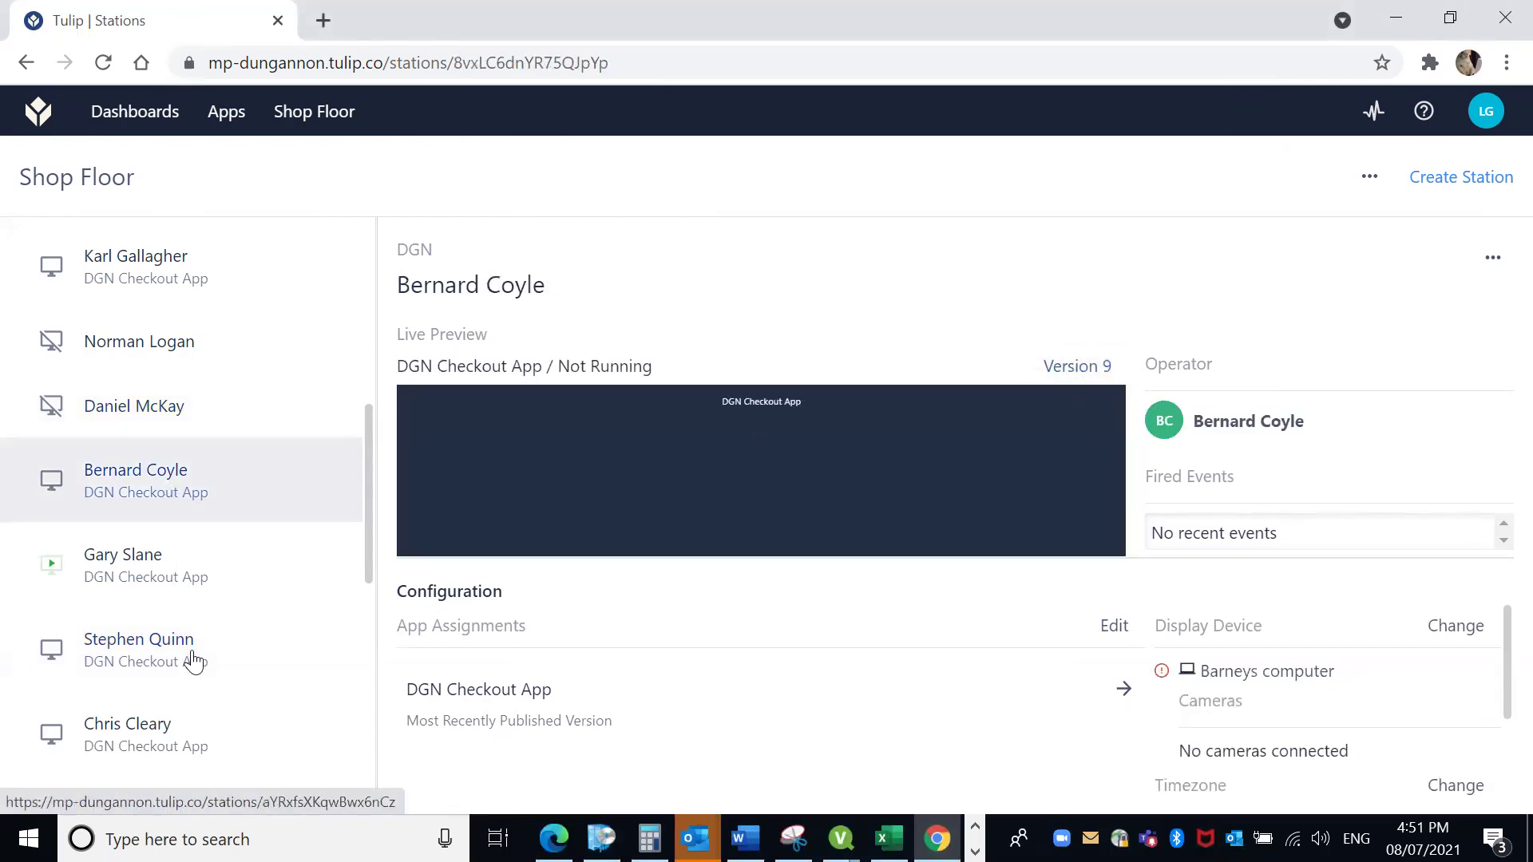
{"action": "left_click", "coordinate": [218, 706]}
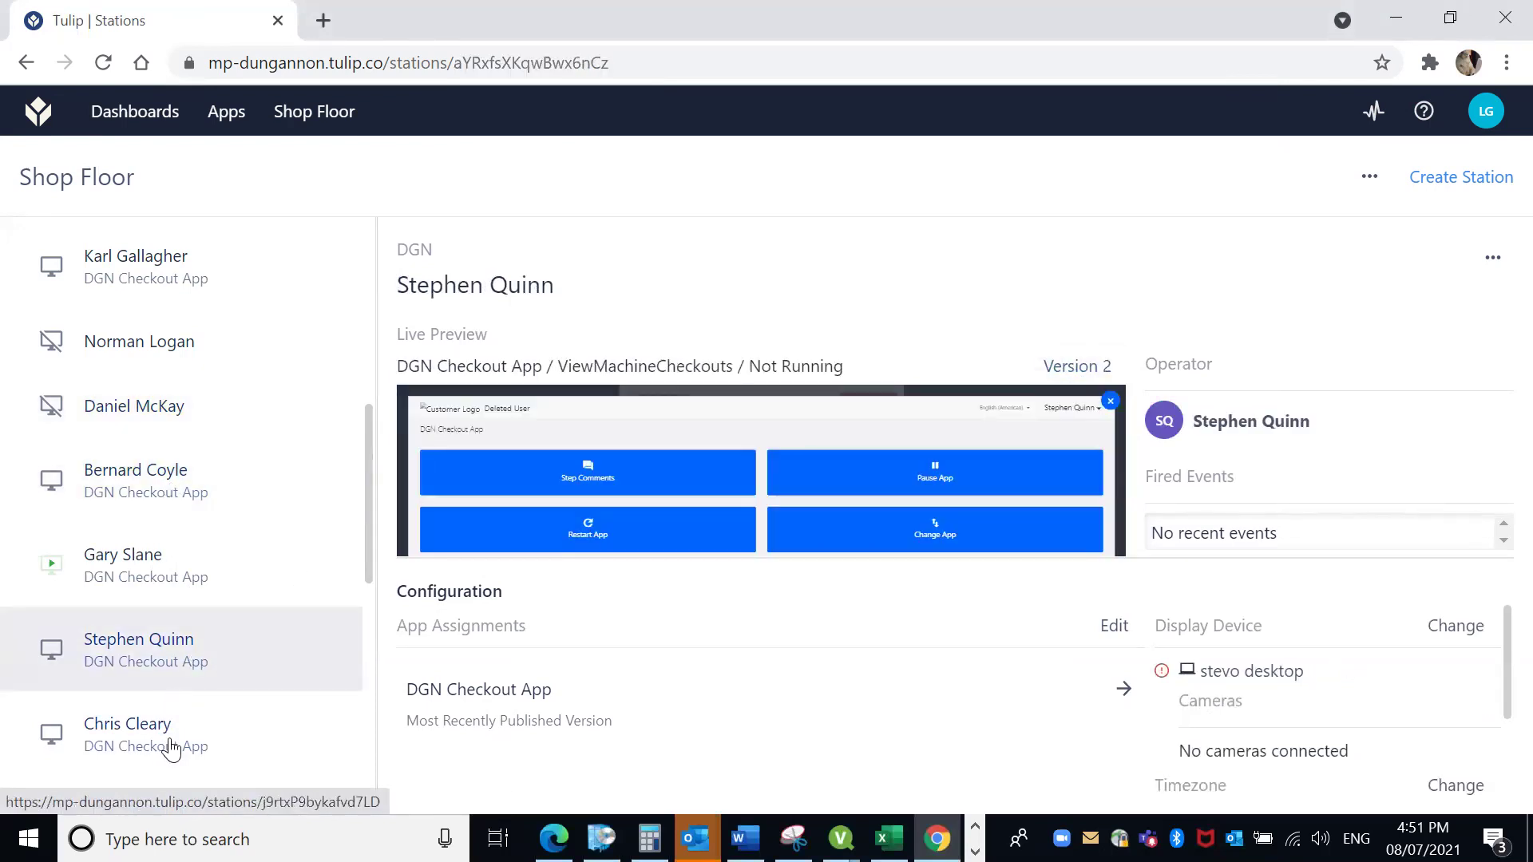
{"action": "left_click", "coordinate": [160, 727]}
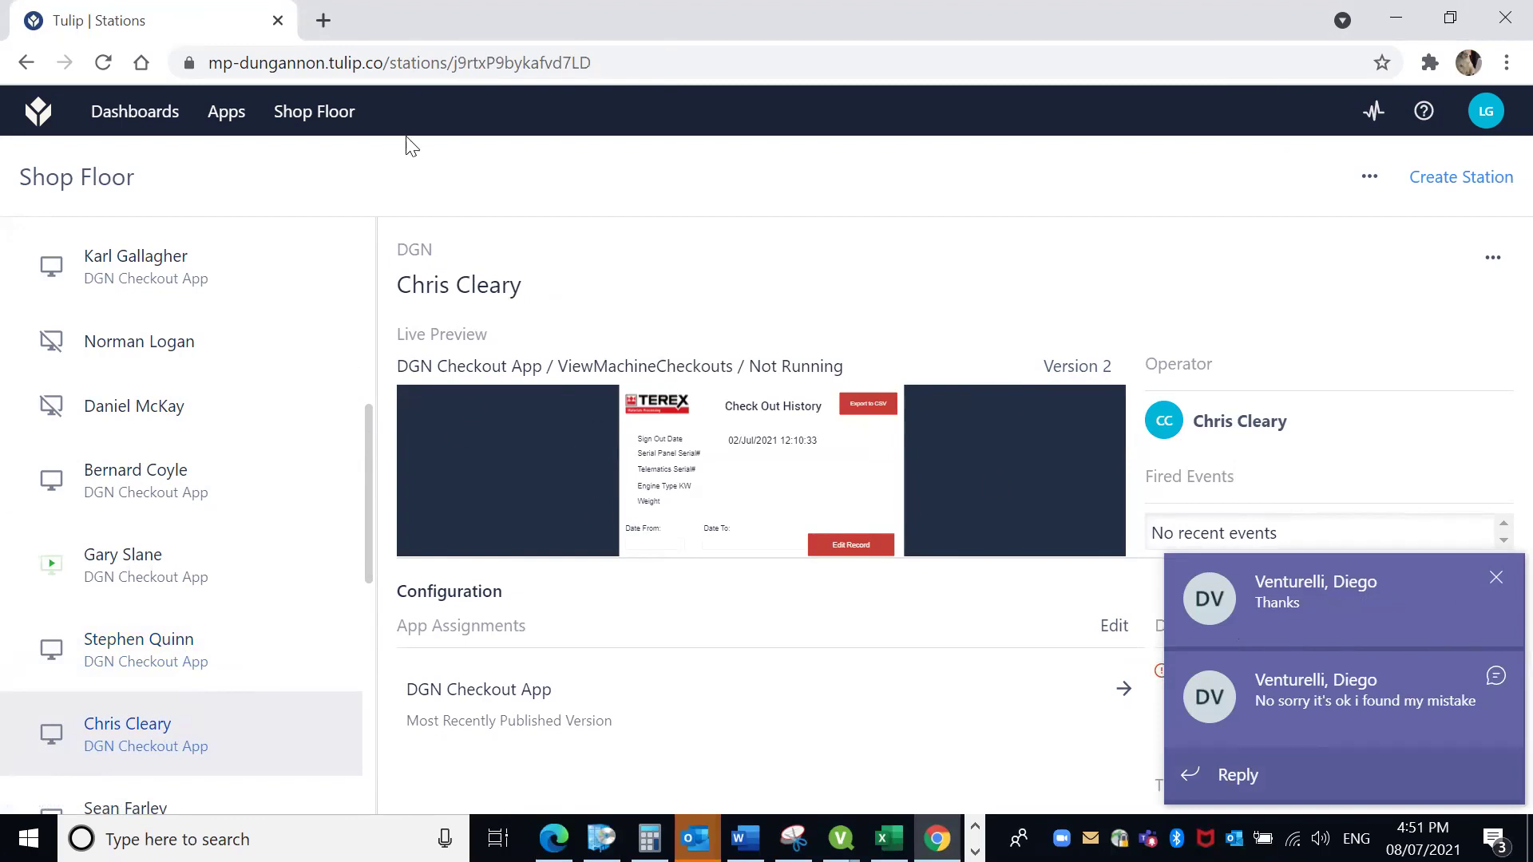
{"action": "mouse_move", "coordinate": [292, 128]}
Revisit an earlier station, then open another showing DGN Checkout App Version 9 on Layout.
{"action": "left_click", "coordinate": [163, 484]}
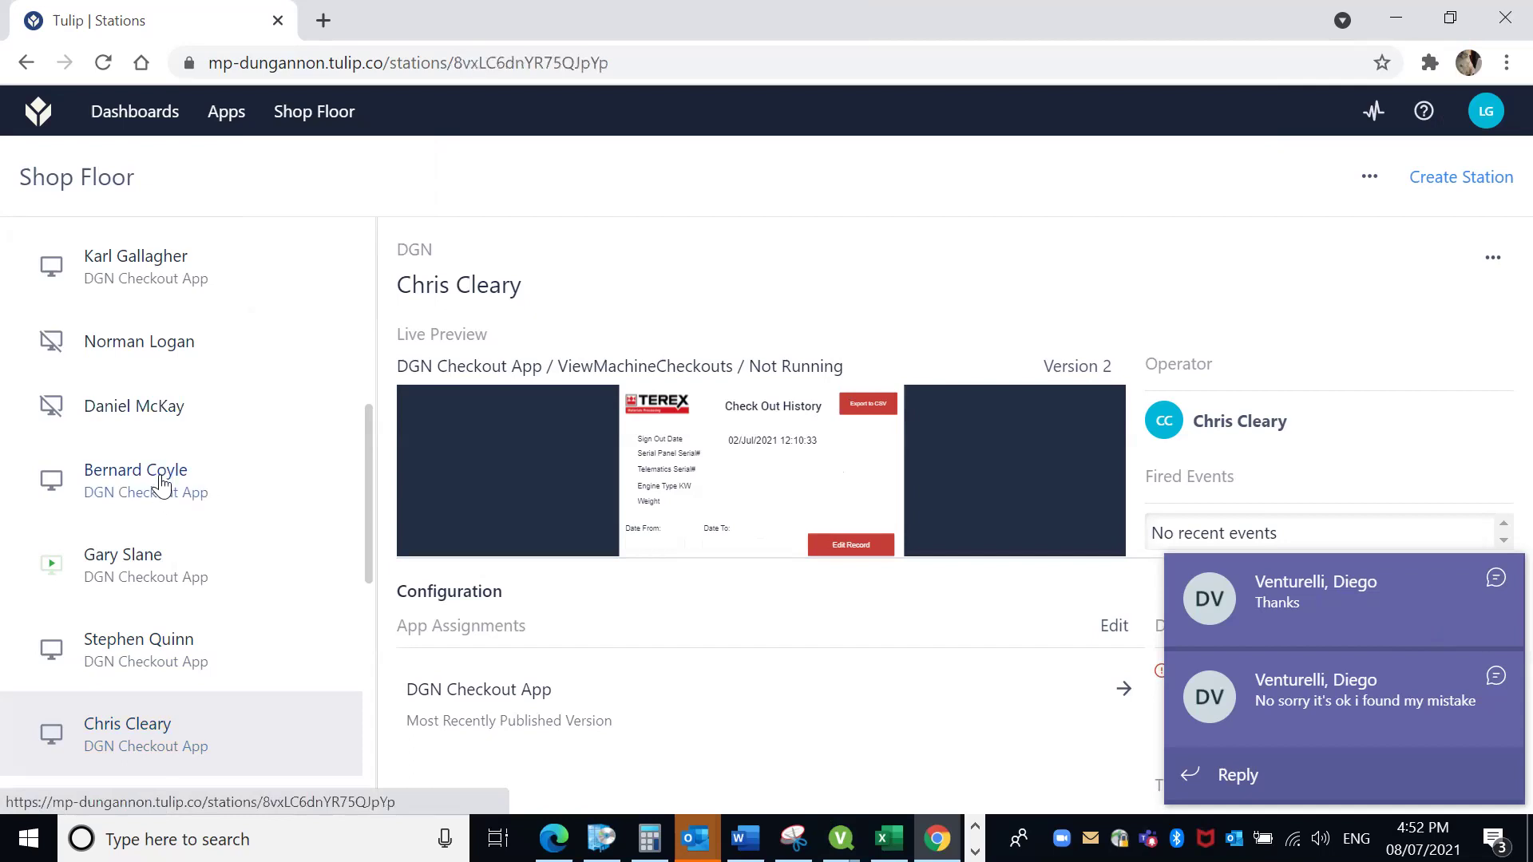
{"action": "scroll", "coordinate": [161, 473], "scroll_direction": "up", "scroll_amount": 4}
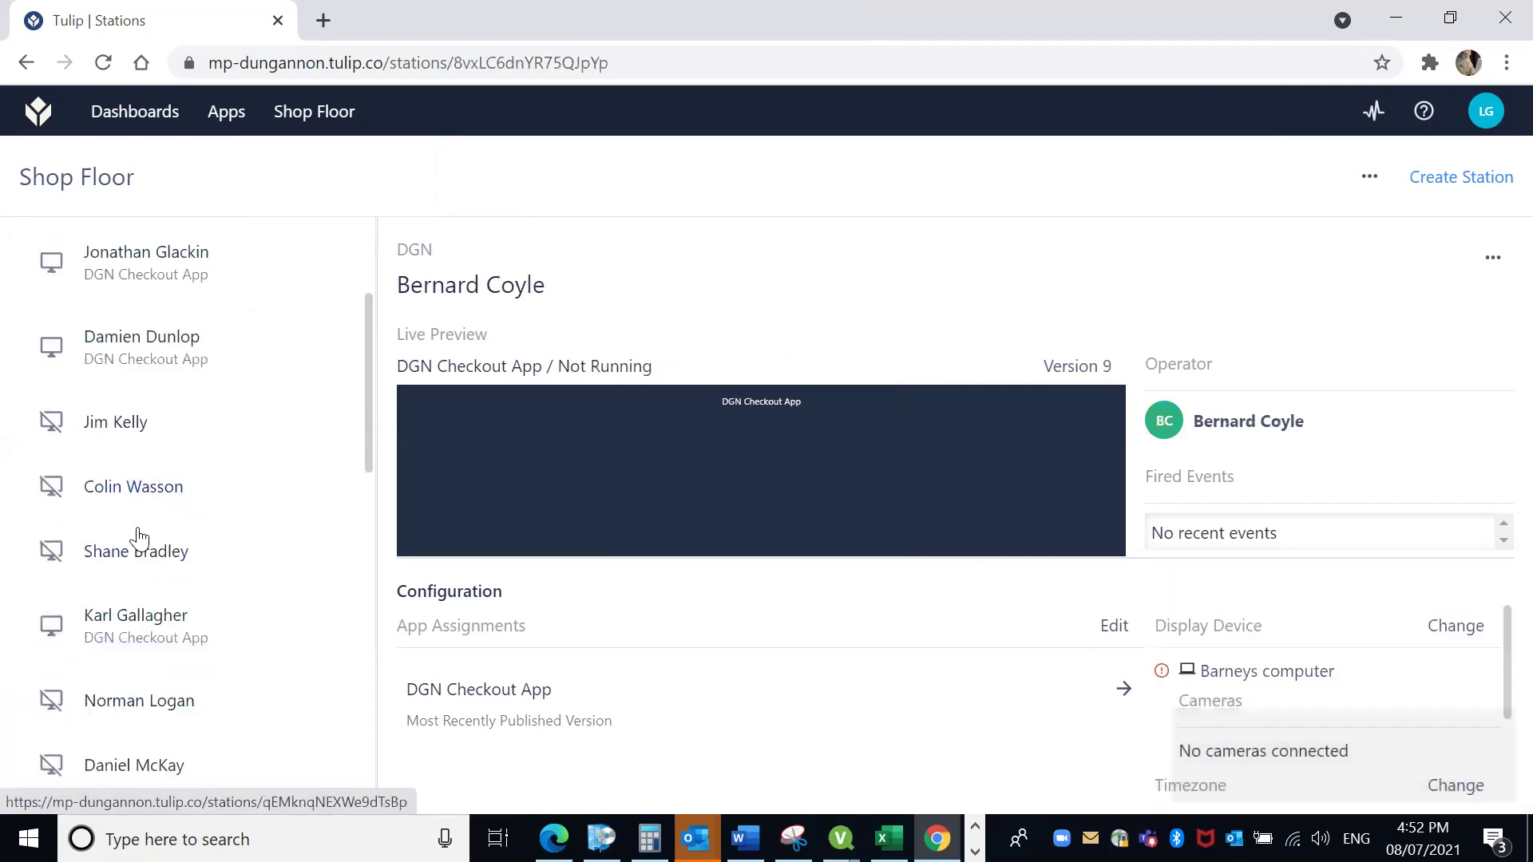
{"action": "scroll", "coordinate": [139, 537], "scroll_direction": "up", "scroll_amount": 3}
{"action": "scroll", "coordinate": [140, 543], "scroll_direction": "down", "scroll_amount": 6}
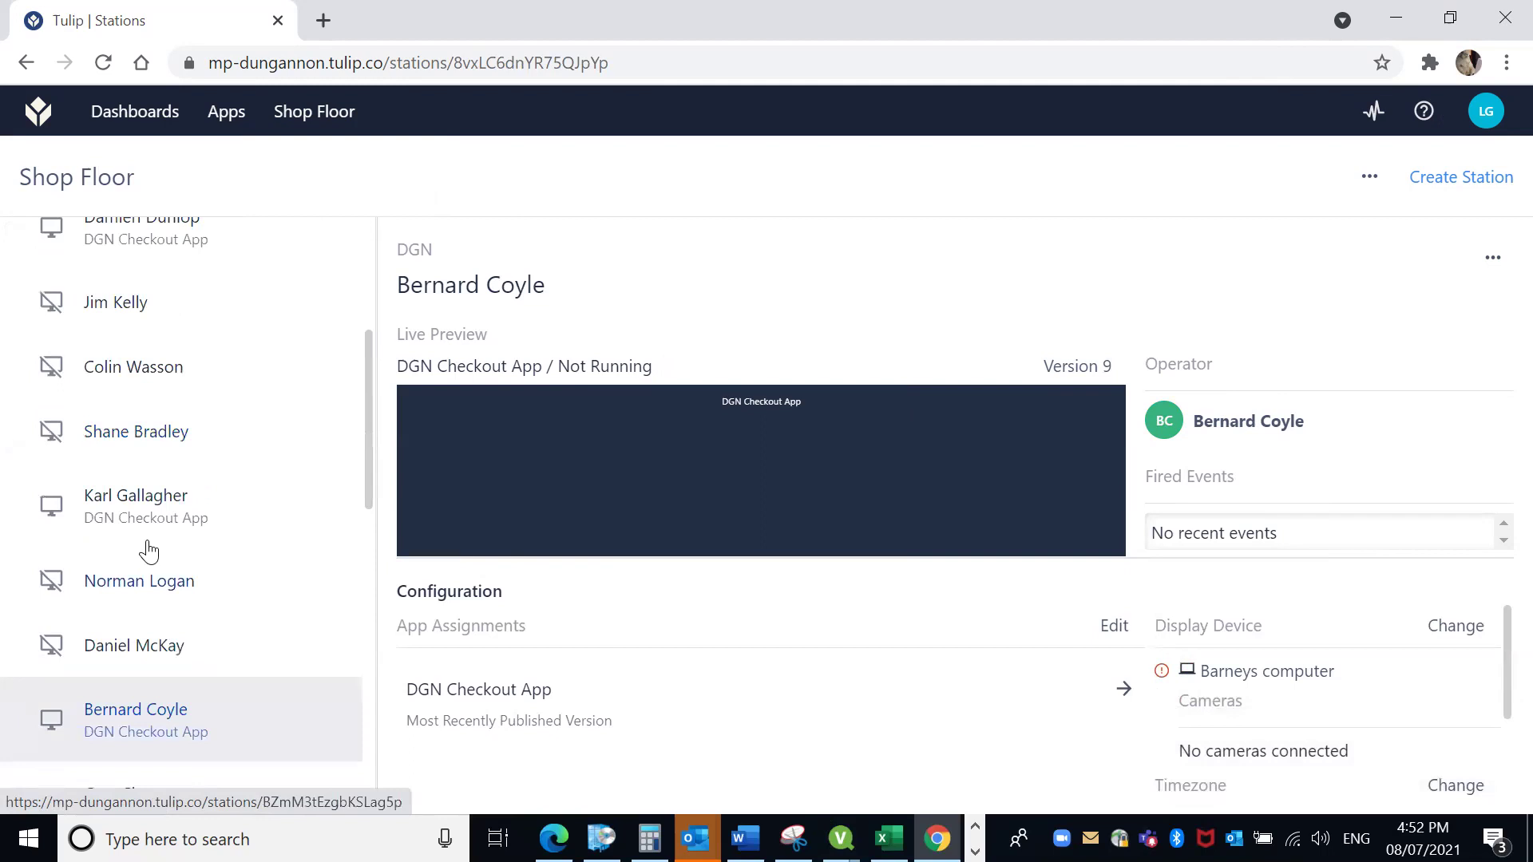
{"action": "scroll", "coordinate": [147, 583], "scroll_direction": "down", "scroll_amount": 6}
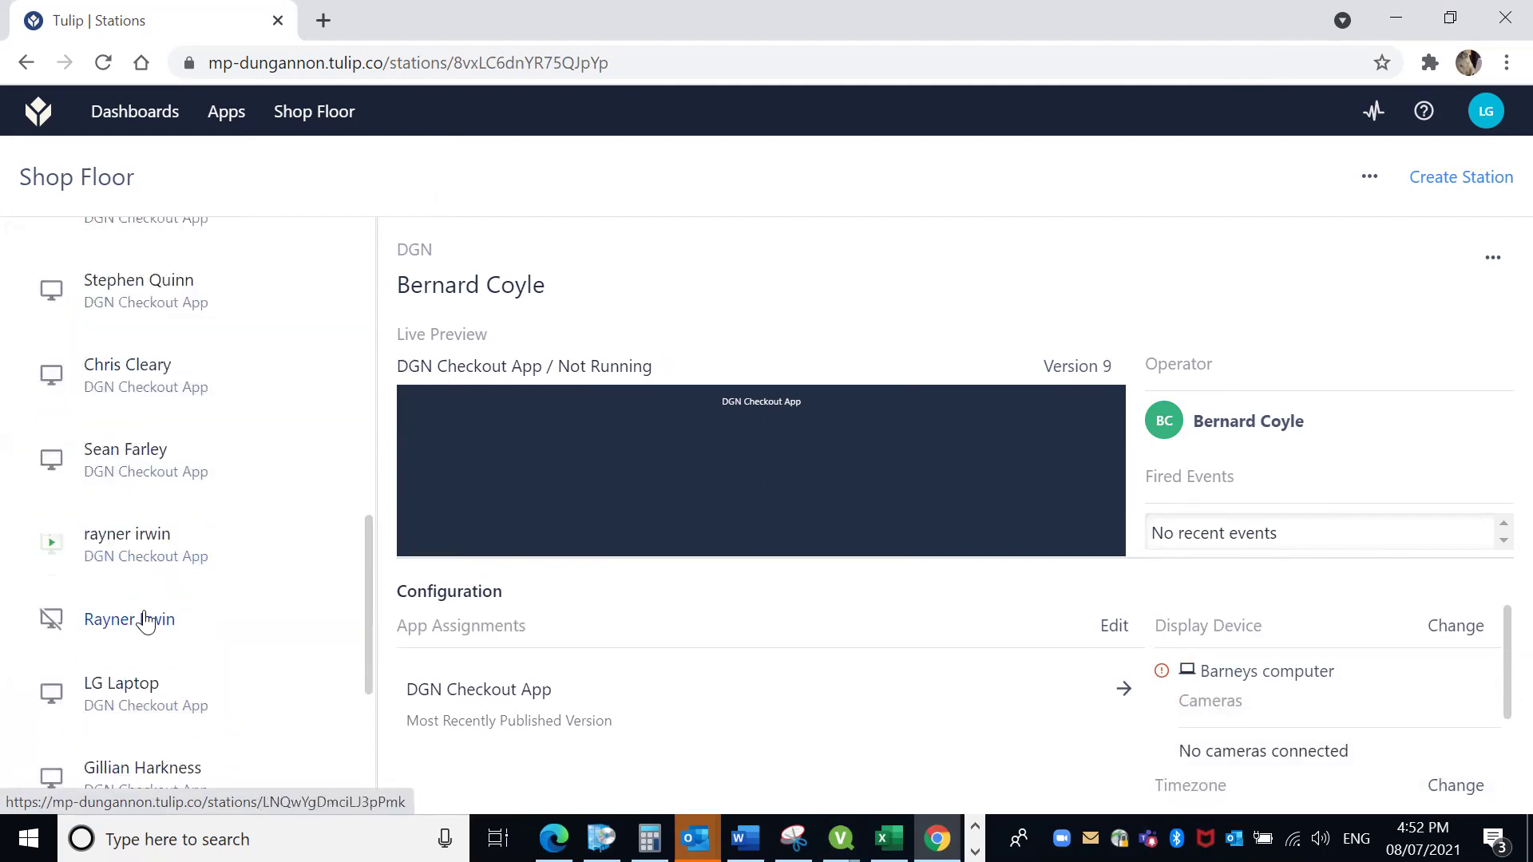
{"action": "left_click", "coordinate": [150, 557]}
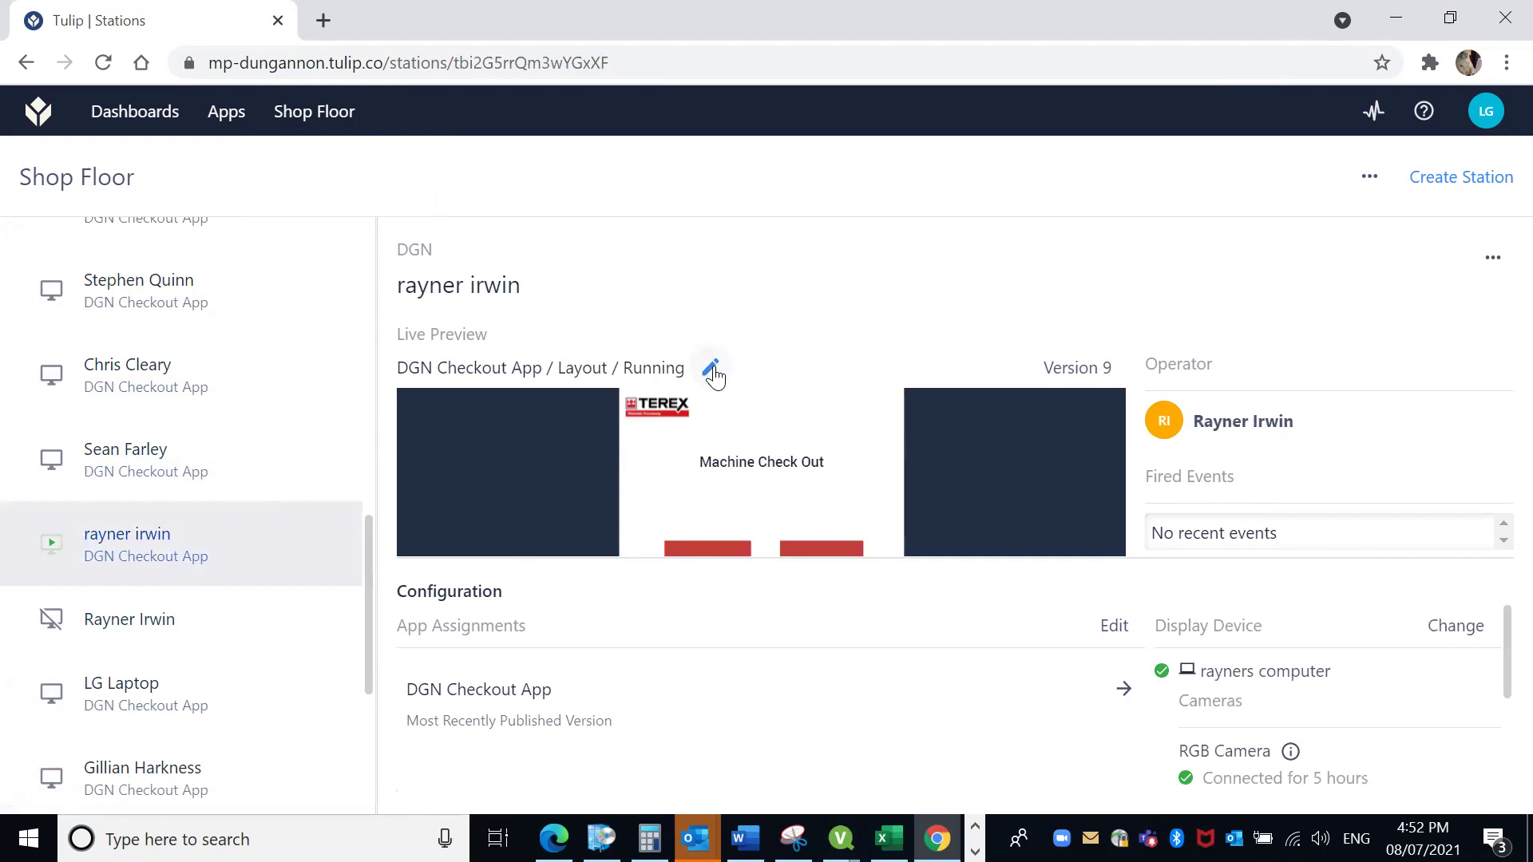
{"action": "scroll", "coordinate": [259, 605], "scroll_direction": "up", "scroll_amount": 3}
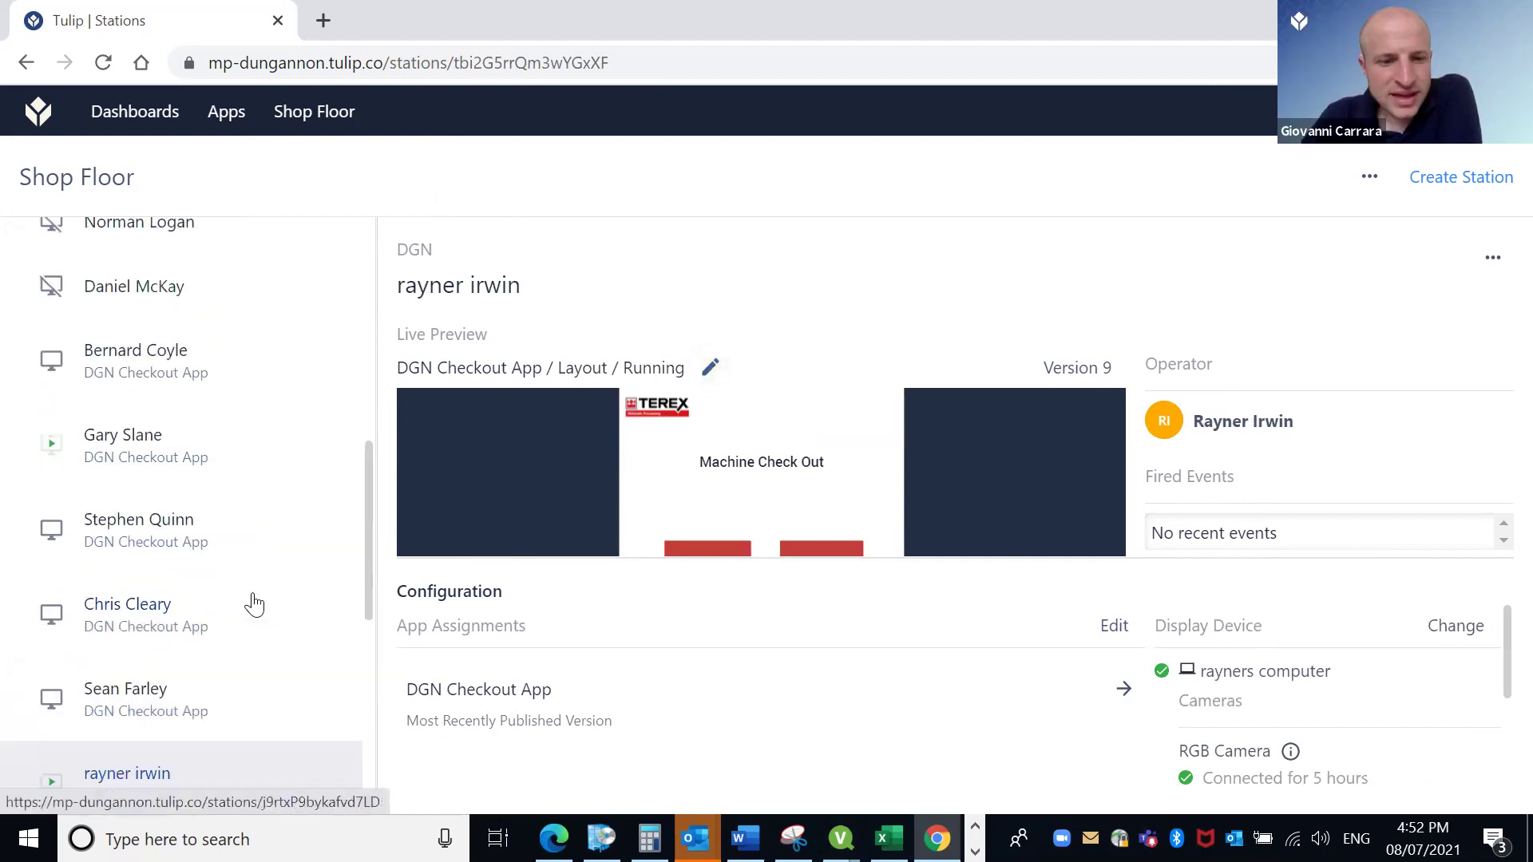
Open the original operator's station to see its DGN Checkout App and stevo desktop display.
{"action": "left_click", "coordinate": [160, 533]}
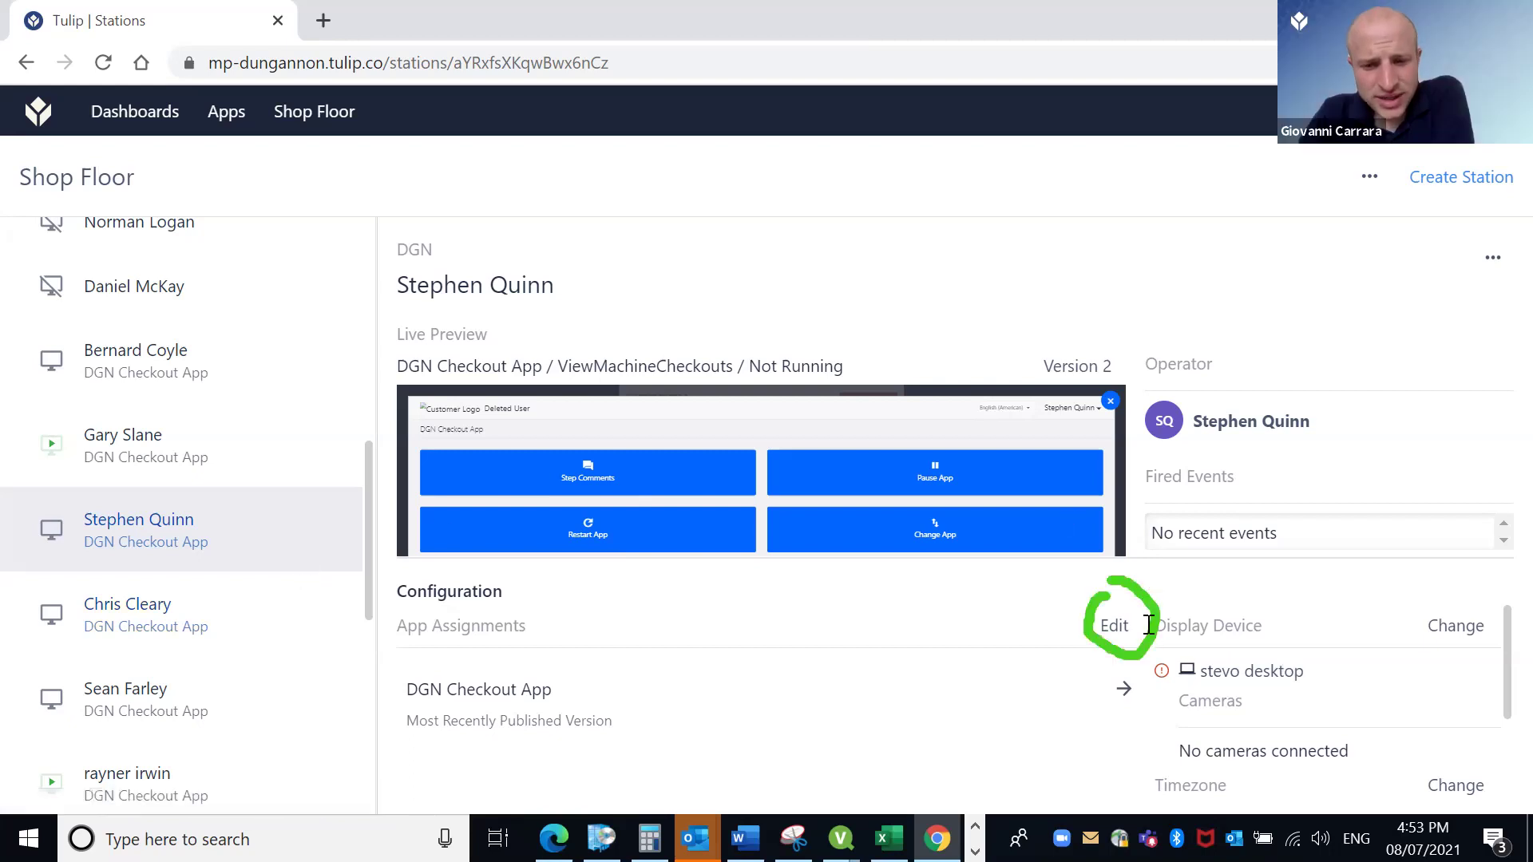
Remove the DGN Checkout App from the station's app assignments and save.
{"action": "left_click", "coordinate": [1118, 626]}
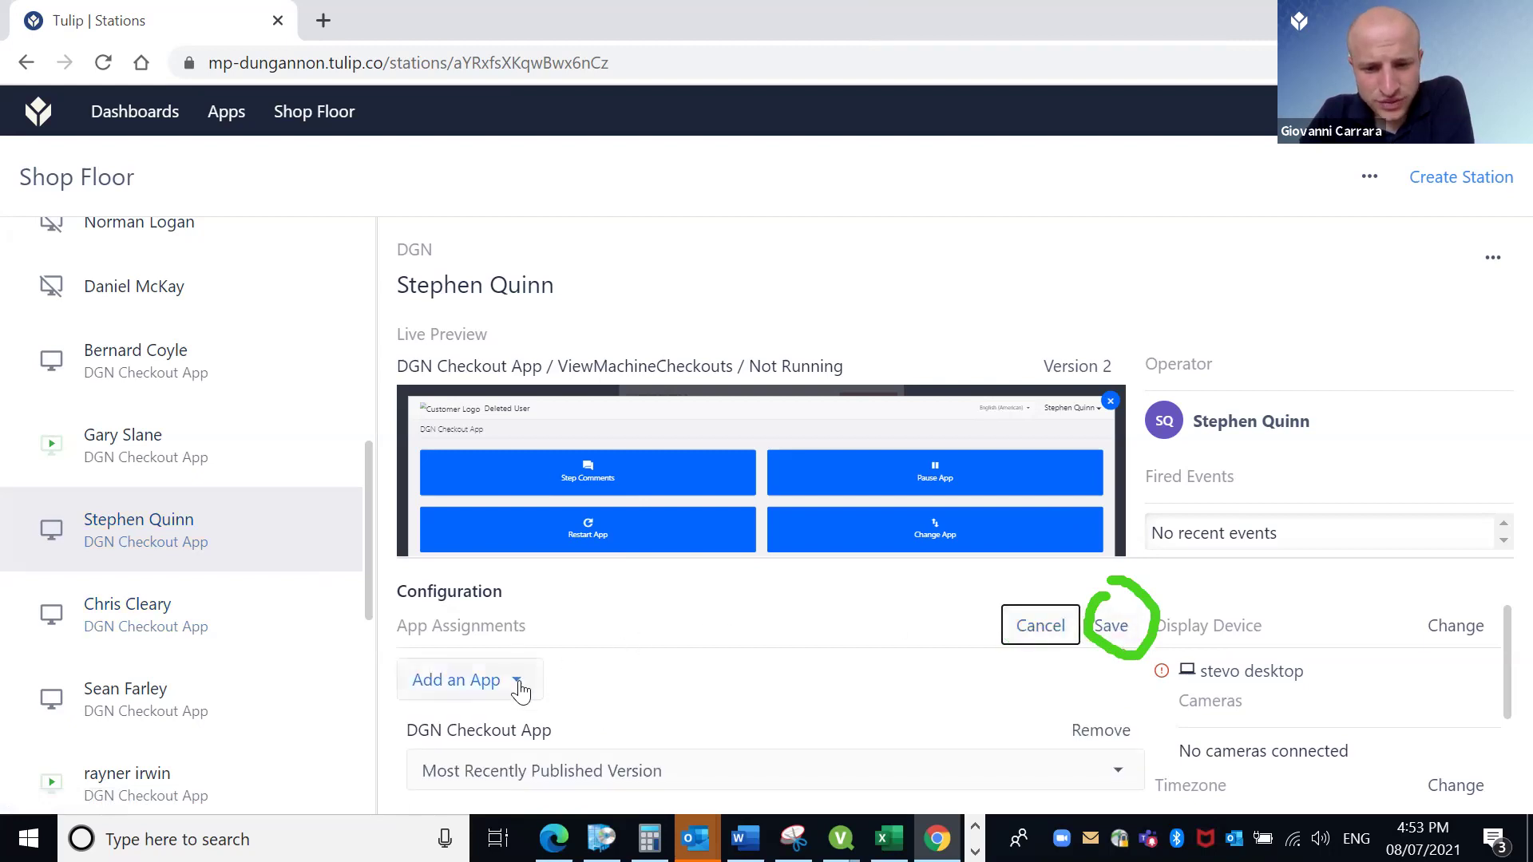
{"action": "left_click", "coordinate": [1114, 738]}
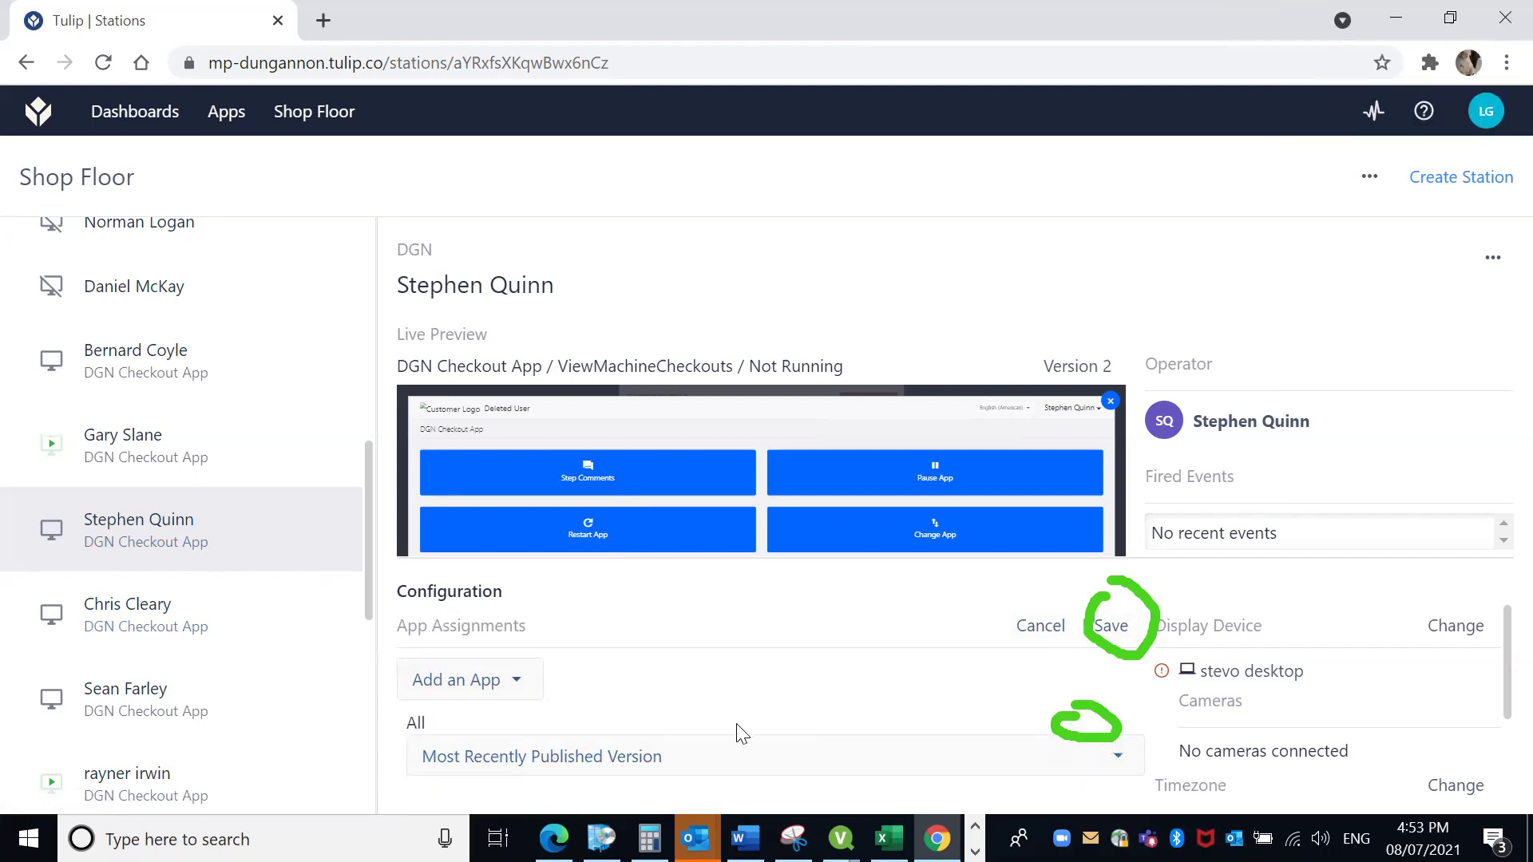
{"action": "left_click", "coordinate": [1115, 627]}
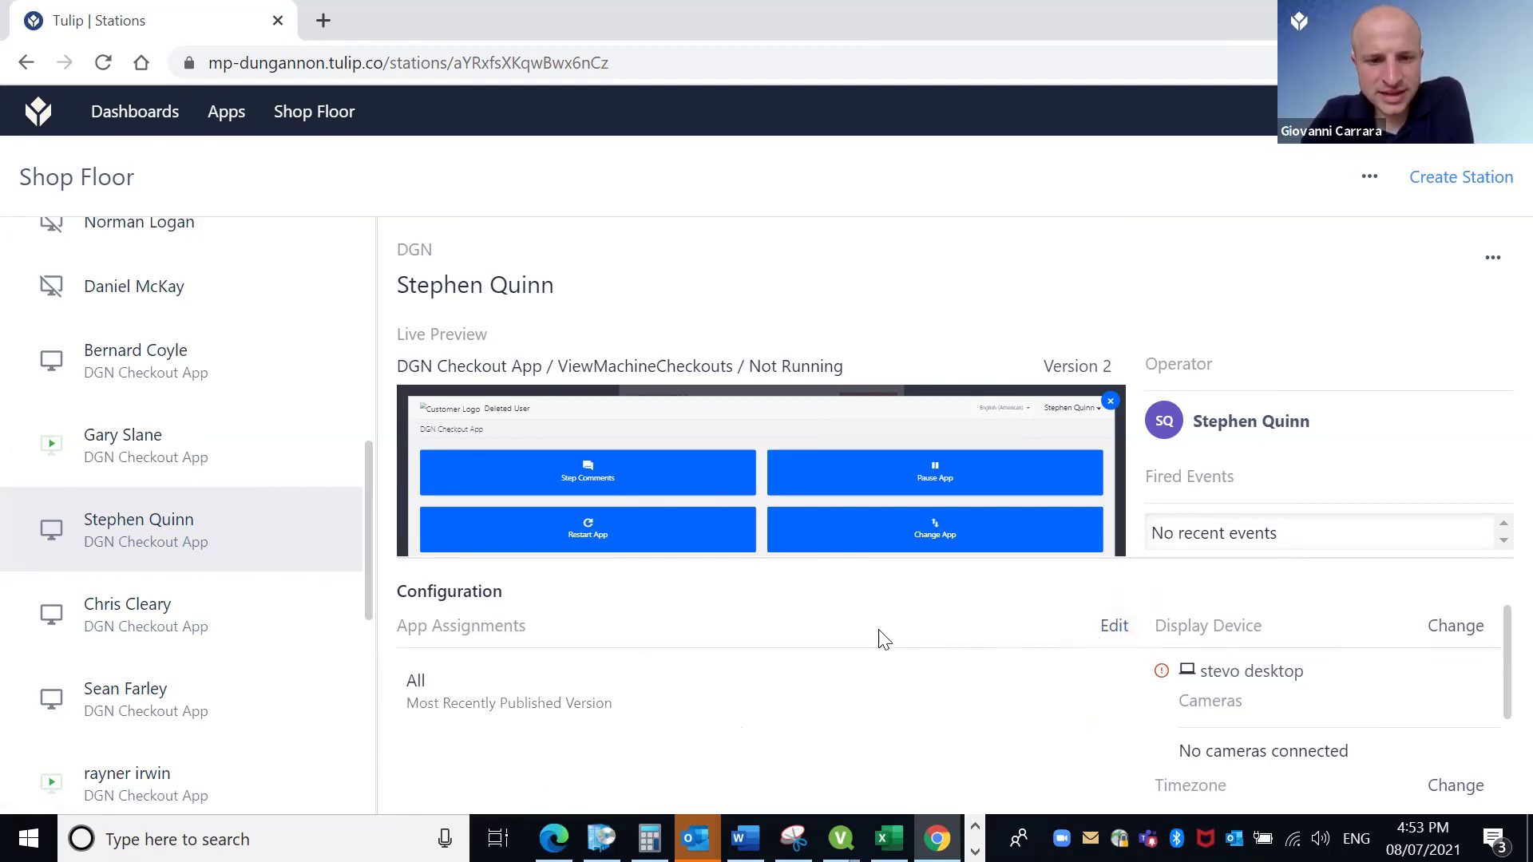
Reassign DGN Checkout App to the station, save it, and view another station.
{"action": "left_click", "coordinate": [1116, 627]}
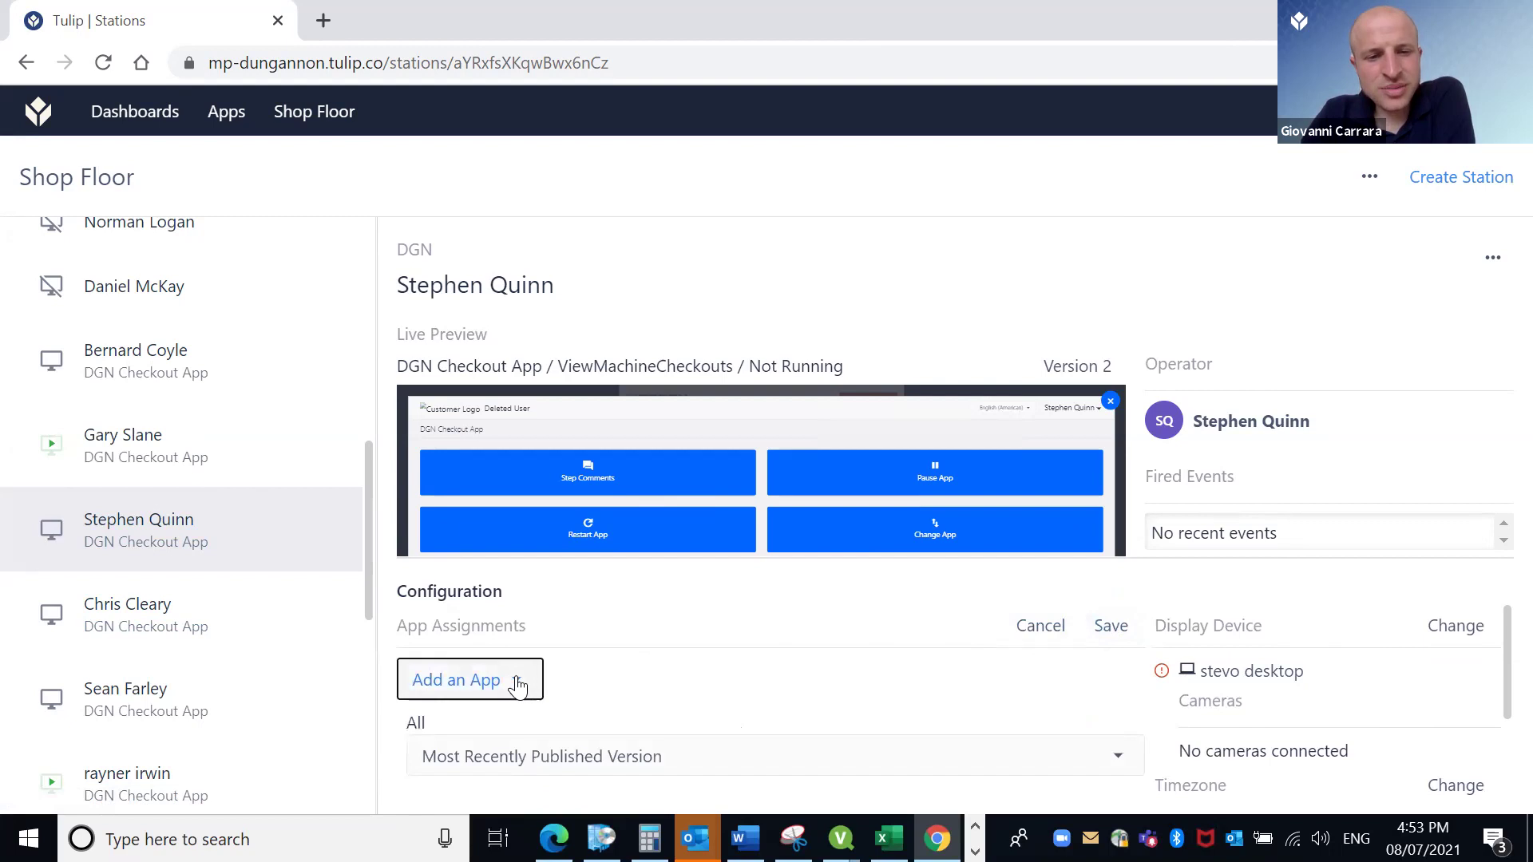
{"action": "left_click", "coordinate": [519, 684]}
{"action": "left_click", "coordinate": [456, 458]}
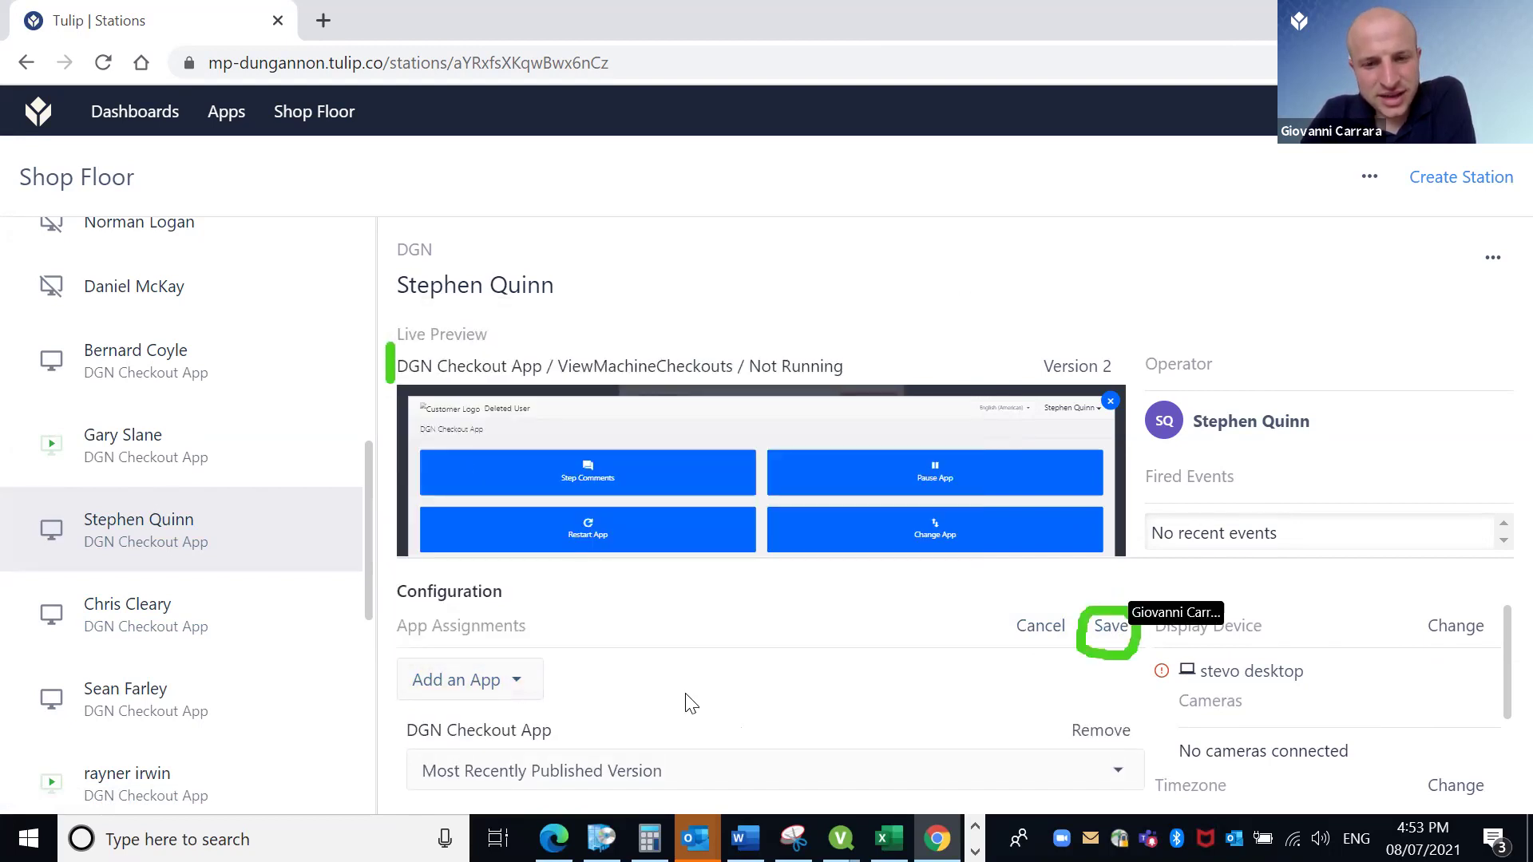
{"action": "left_click", "coordinate": [1111, 630]}
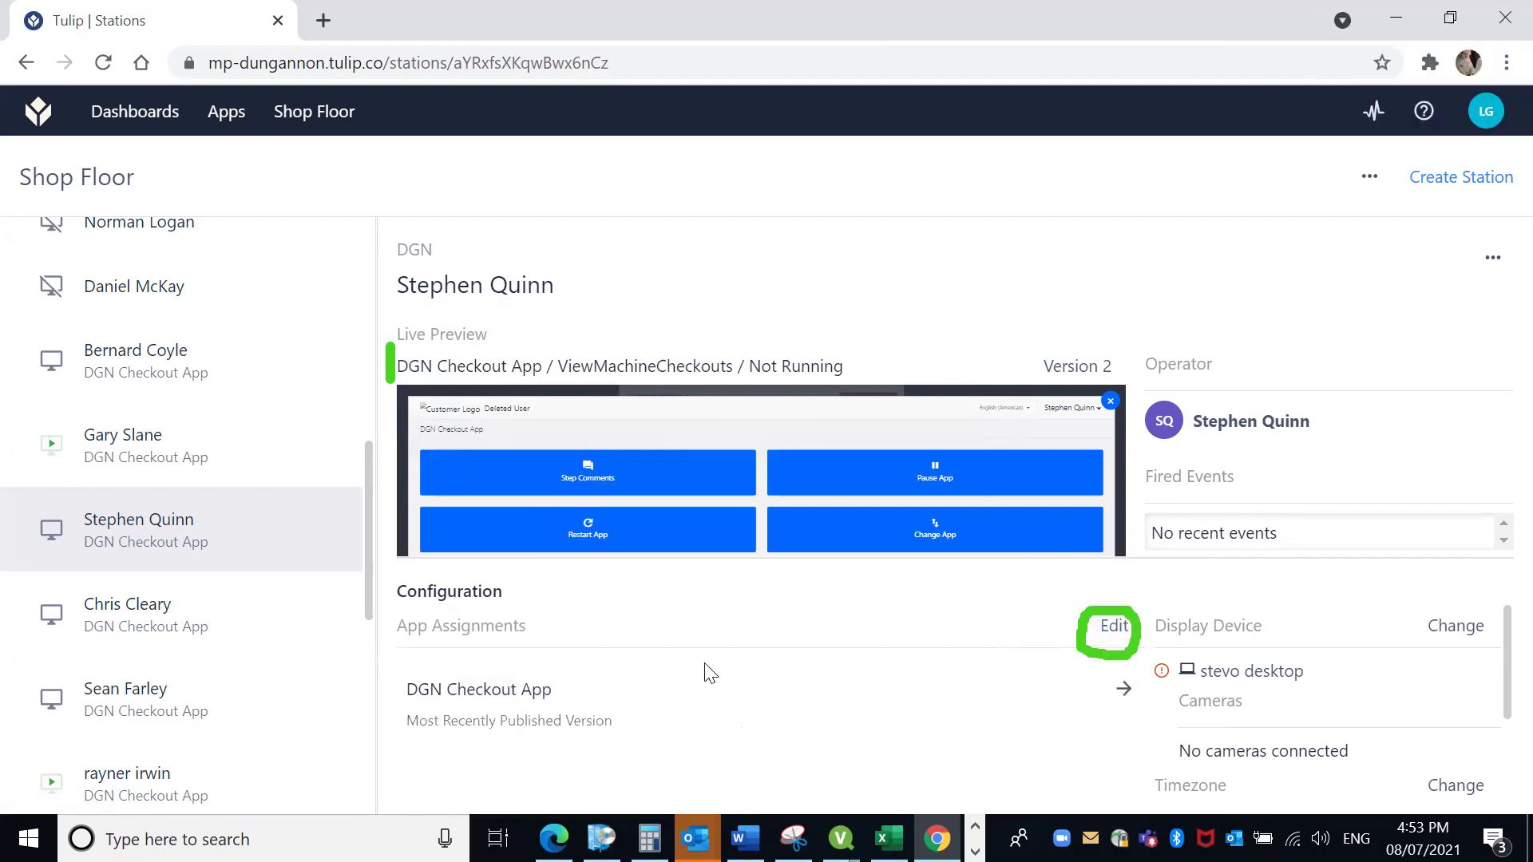
{"action": "left_click", "coordinate": [226, 632]}
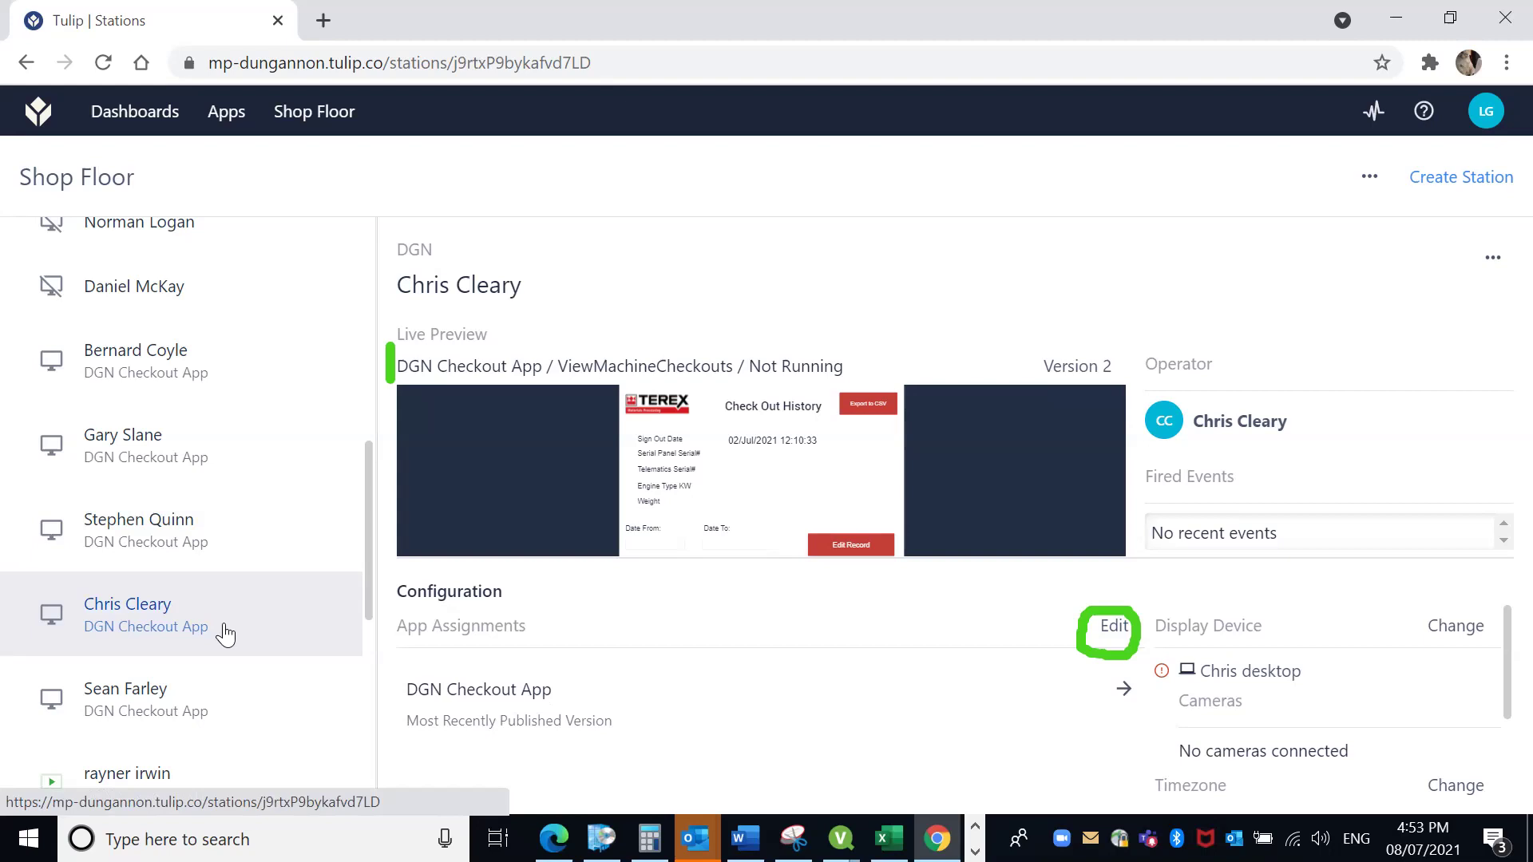
Return to the original station, now showing DGN Checkout App at Most Recently Published Version.
{"action": "left_click", "coordinate": [224, 537]}
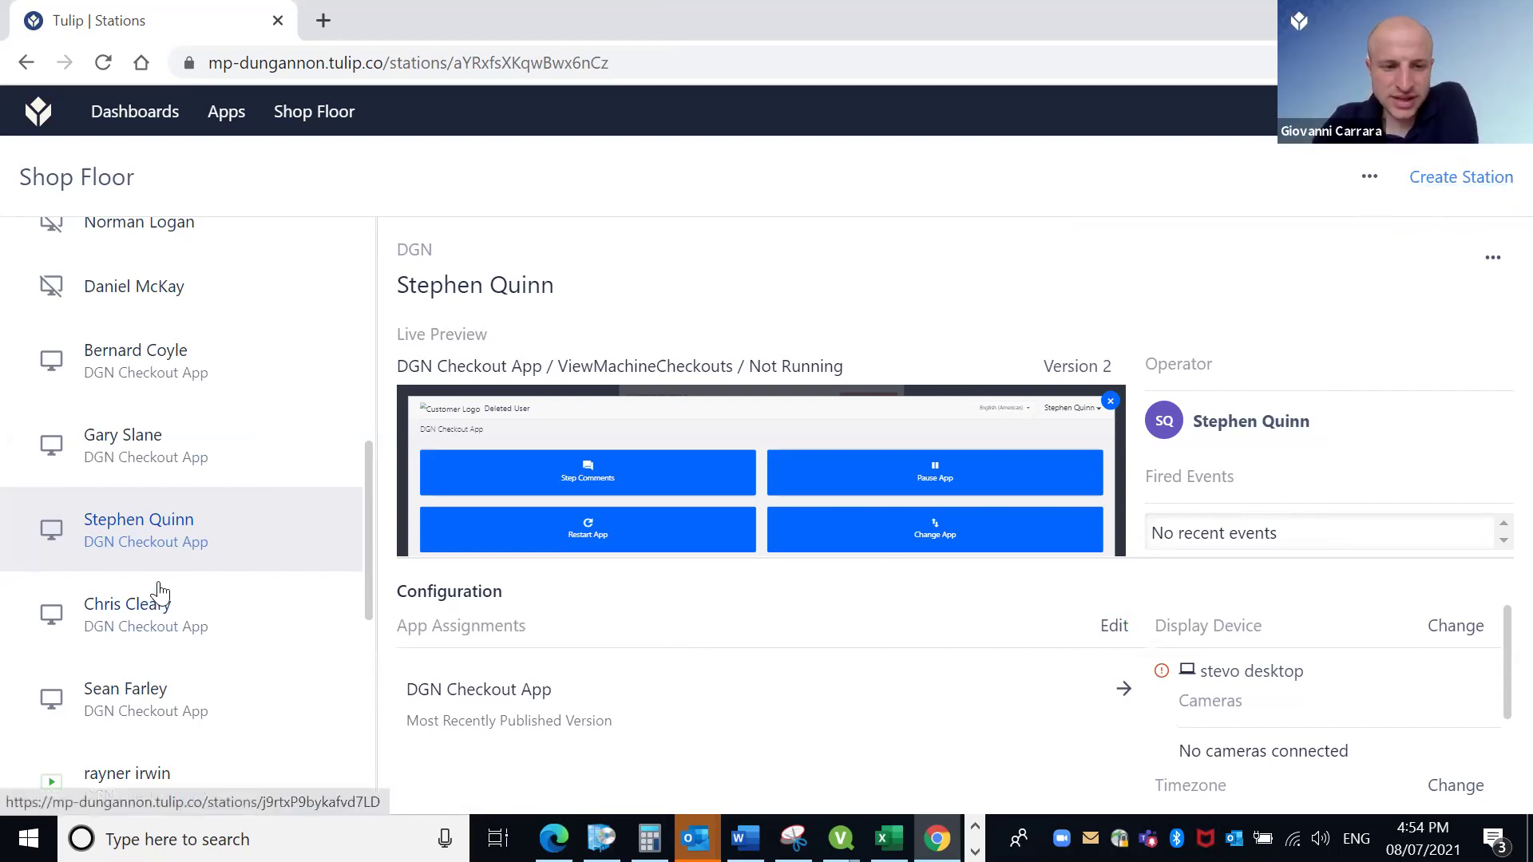
Start a new station with a test name and no device, then discard it unsaved.
{"action": "left_click", "coordinate": [1427, 185]}
{"action": "left_click", "coordinate": [1380, 224]}
{"action": "left_click", "coordinate": [566, 264]}
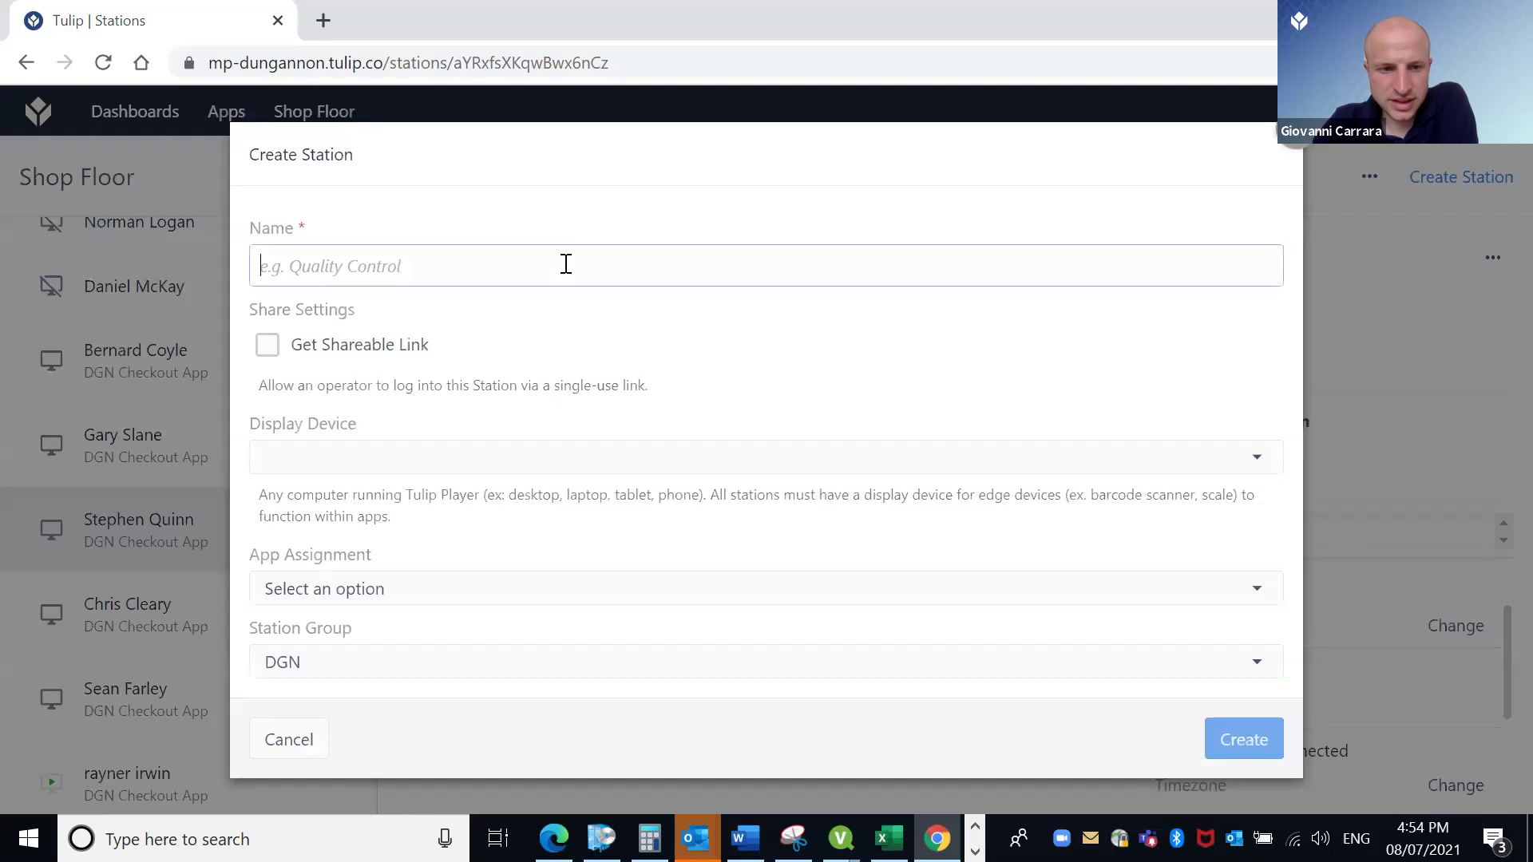
{"action": "type", "text": "Steven Test"}
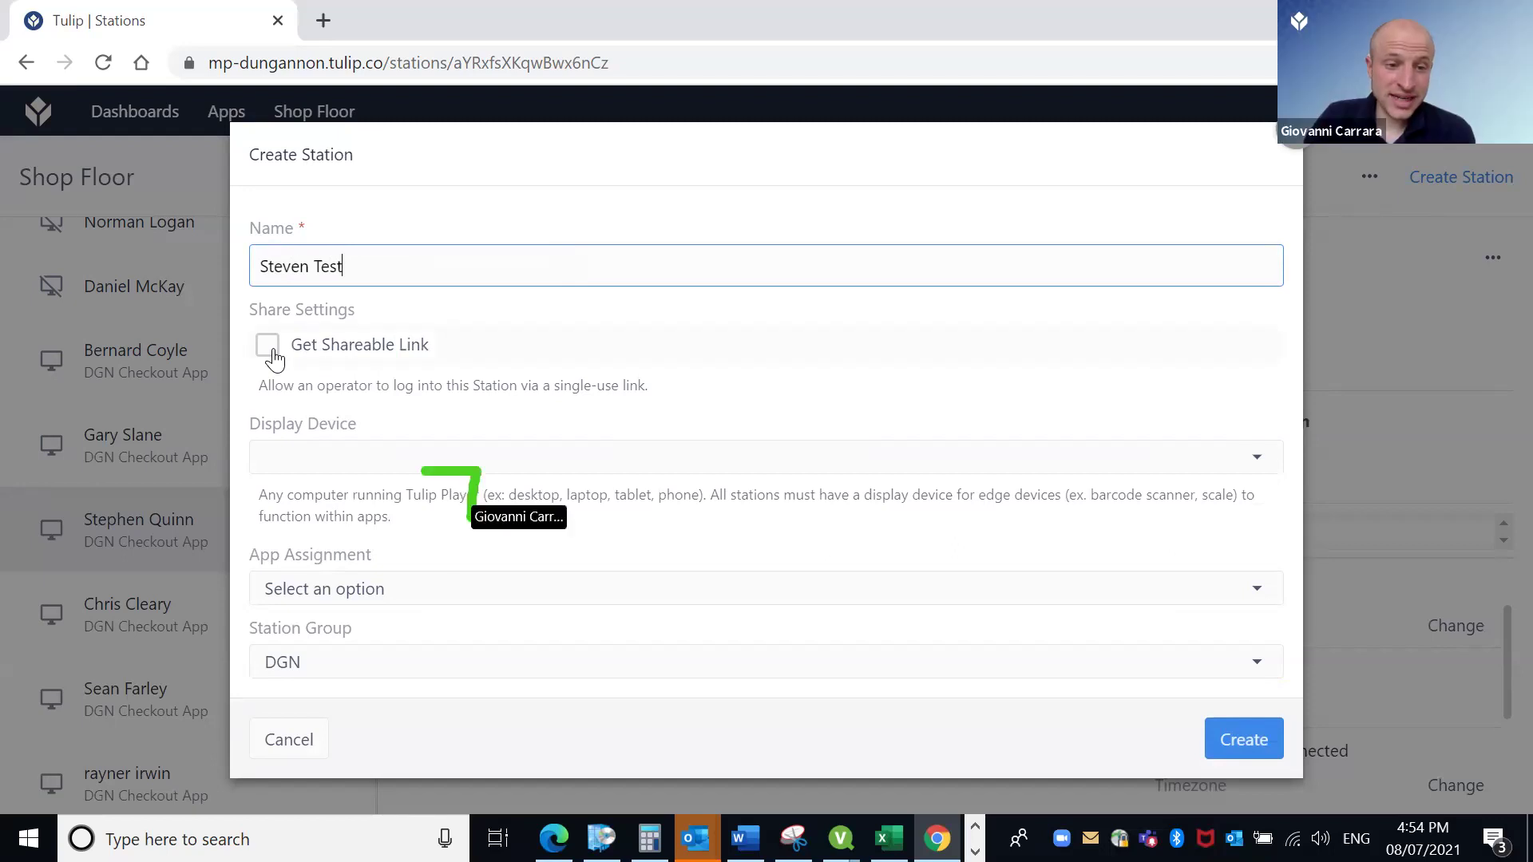
{"action": "left_click", "coordinate": [363, 464]}
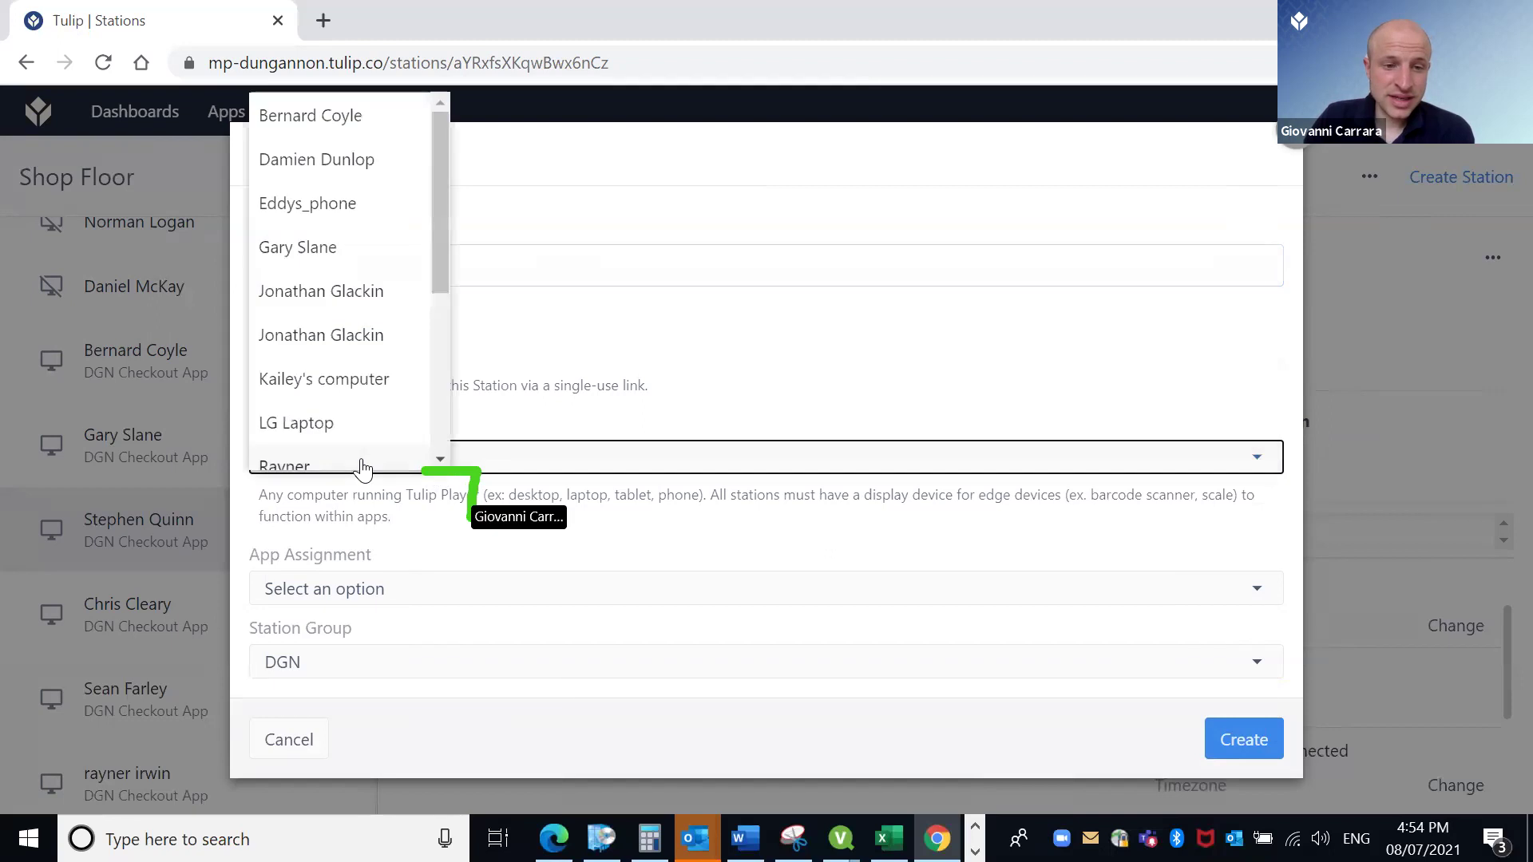
{"action": "mouse_move", "coordinate": [443, 280]}
{"action": "left_mouse_down"}
{"action": "mouse_move", "coordinate": [442, 367]}
{"action": "mouse_move", "coordinate": [445, 274]}
{"action": "left_mouse_up"}
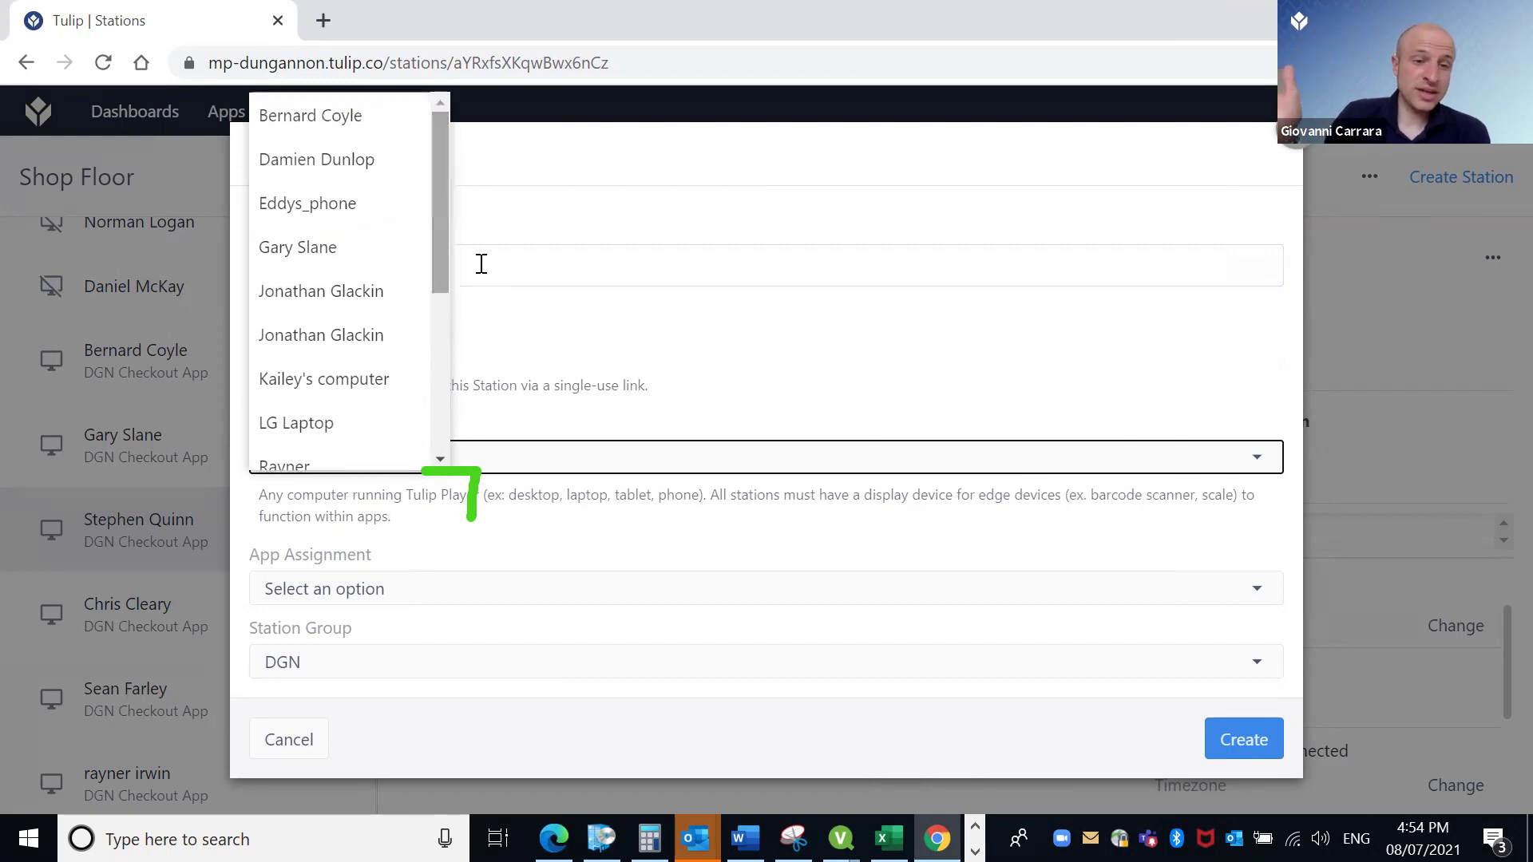
{"action": "left_click", "coordinate": [714, 386]}
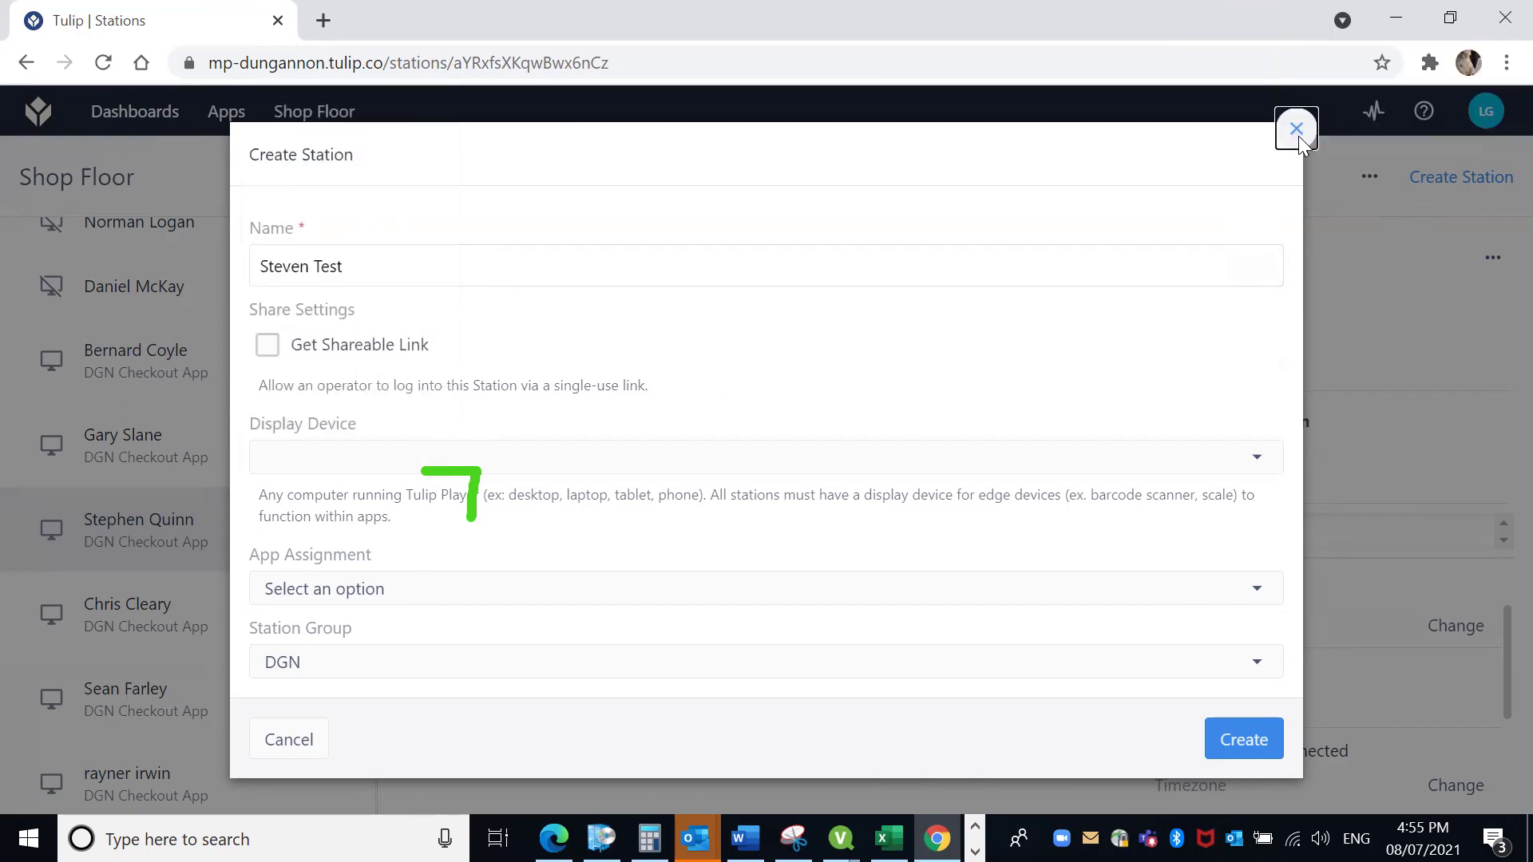
{"action": "left_click", "coordinate": [1297, 133]}
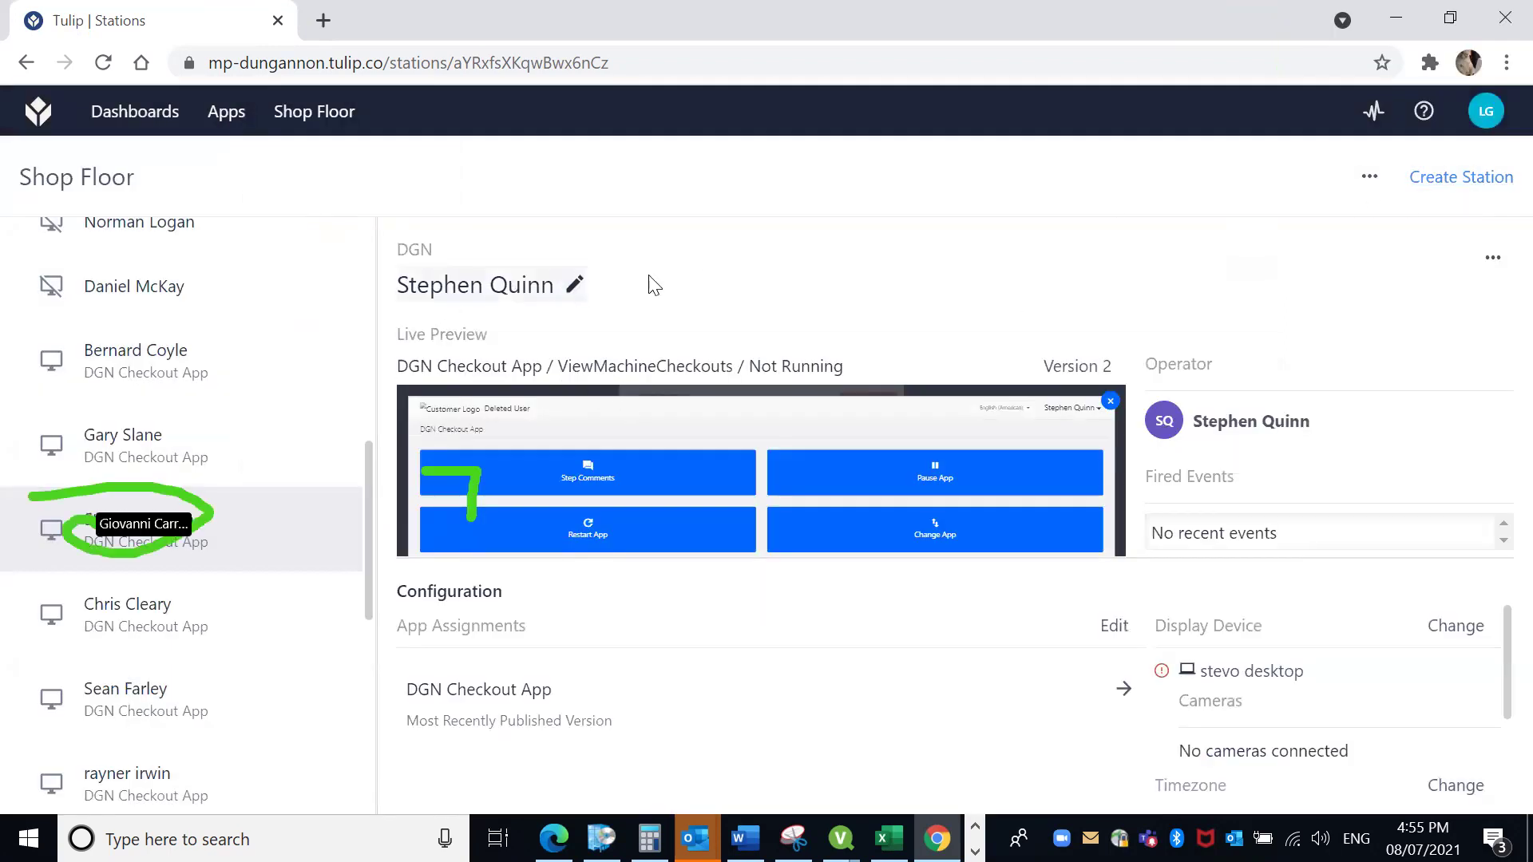
Check the current display device, then begin a new station named after the existing operator.
{"action": "left_click", "coordinate": [1293, 672]}
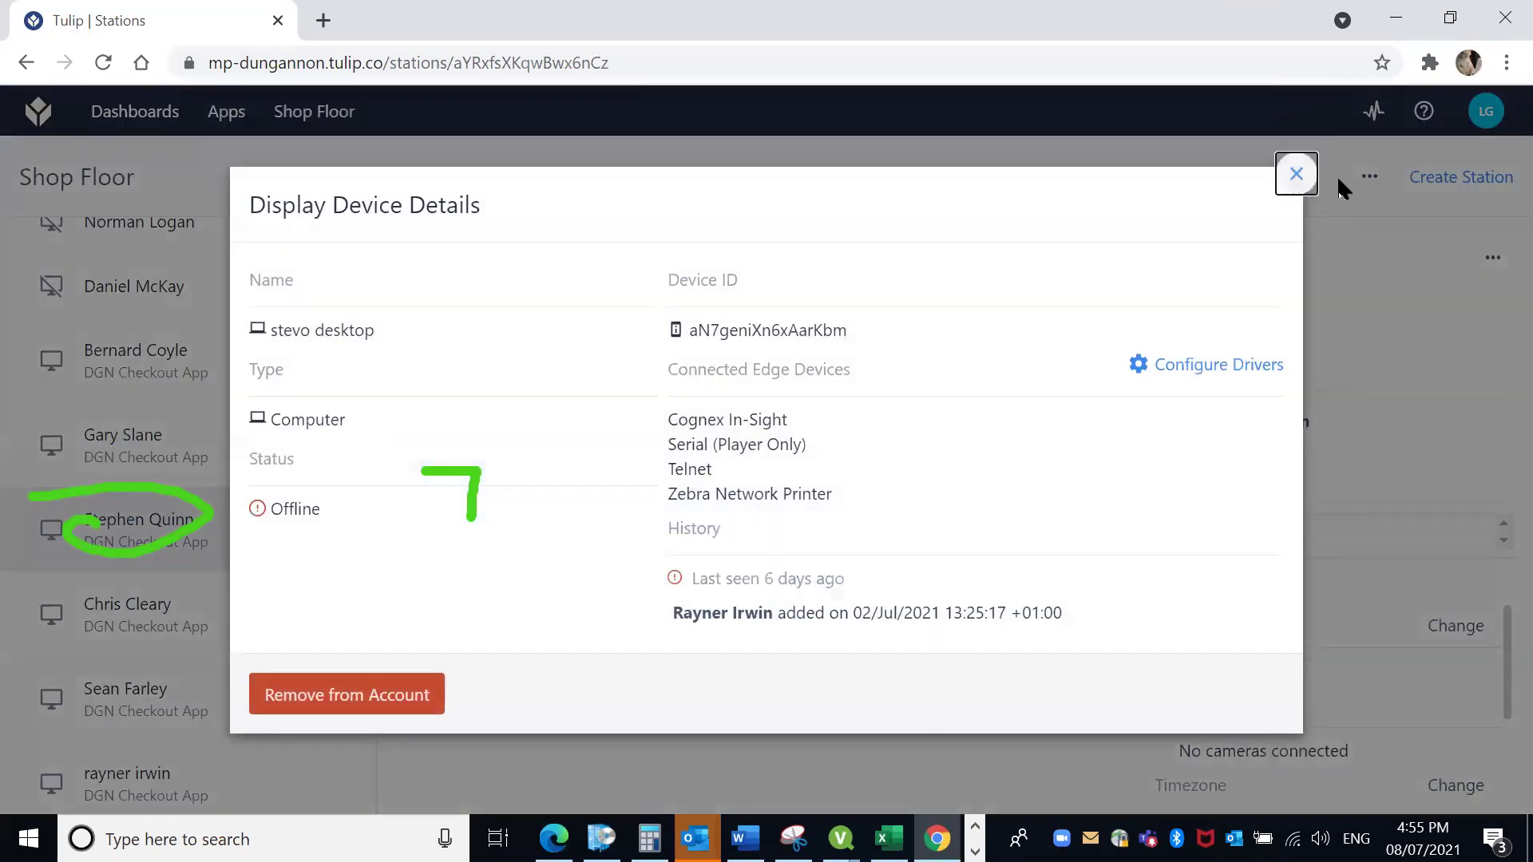
{"action": "left_click", "coordinate": [1337, 175]}
{"action": "left_click", "coordinate": [1461, 176]}
{"action": "left_click", "coordinate": [1394, 211]}
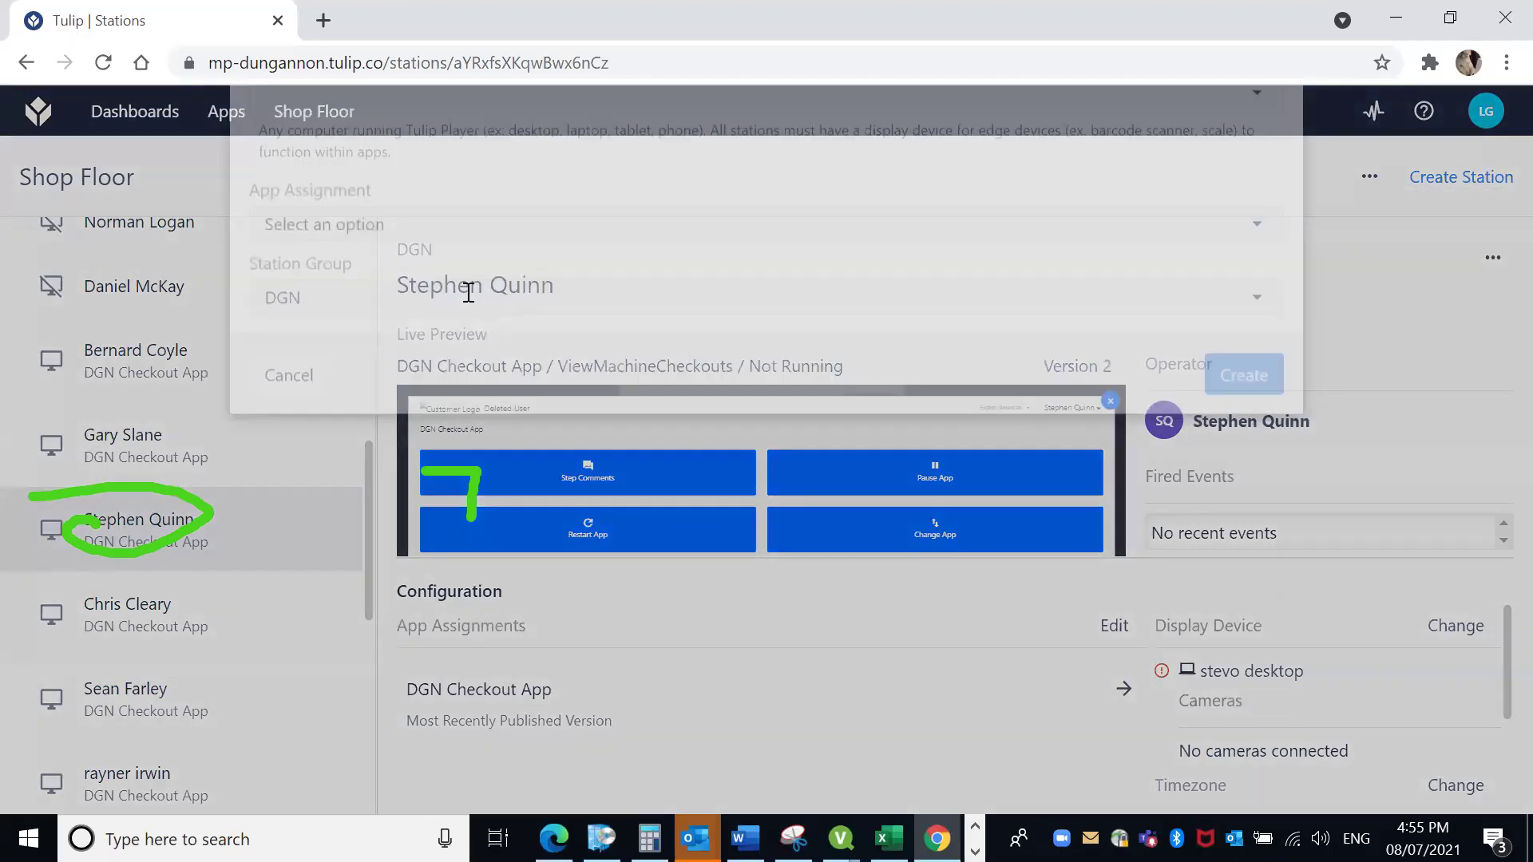
{"action": "type", "text": "Stevo Desktop"}
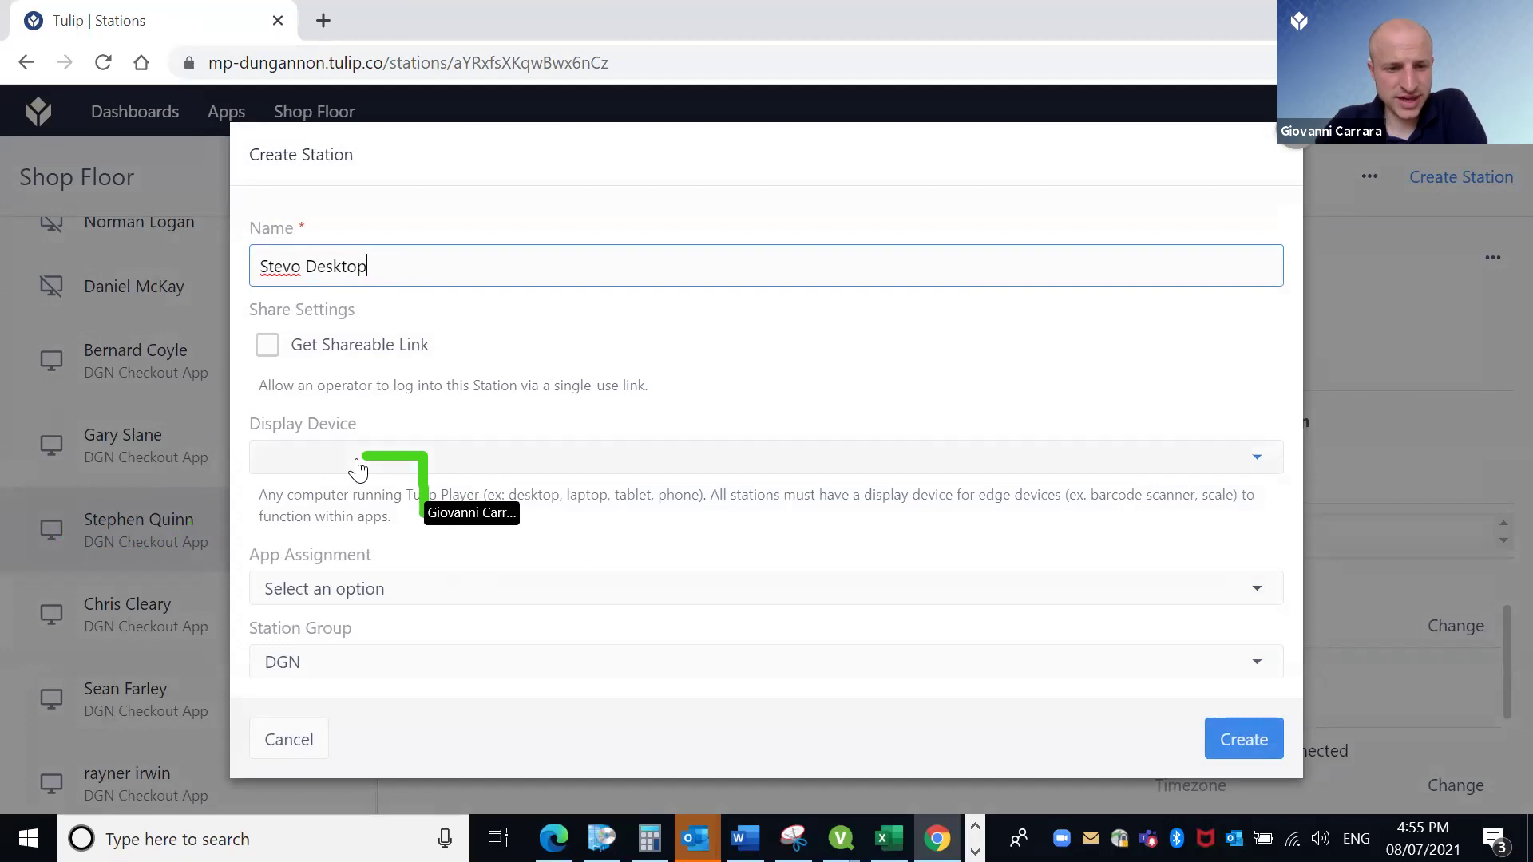
{"action": "triple_click", "coordinate": [303, 266]}
{"action": "key", "text": "BackSpace"}
{"action": "type", "text": "Steven"}
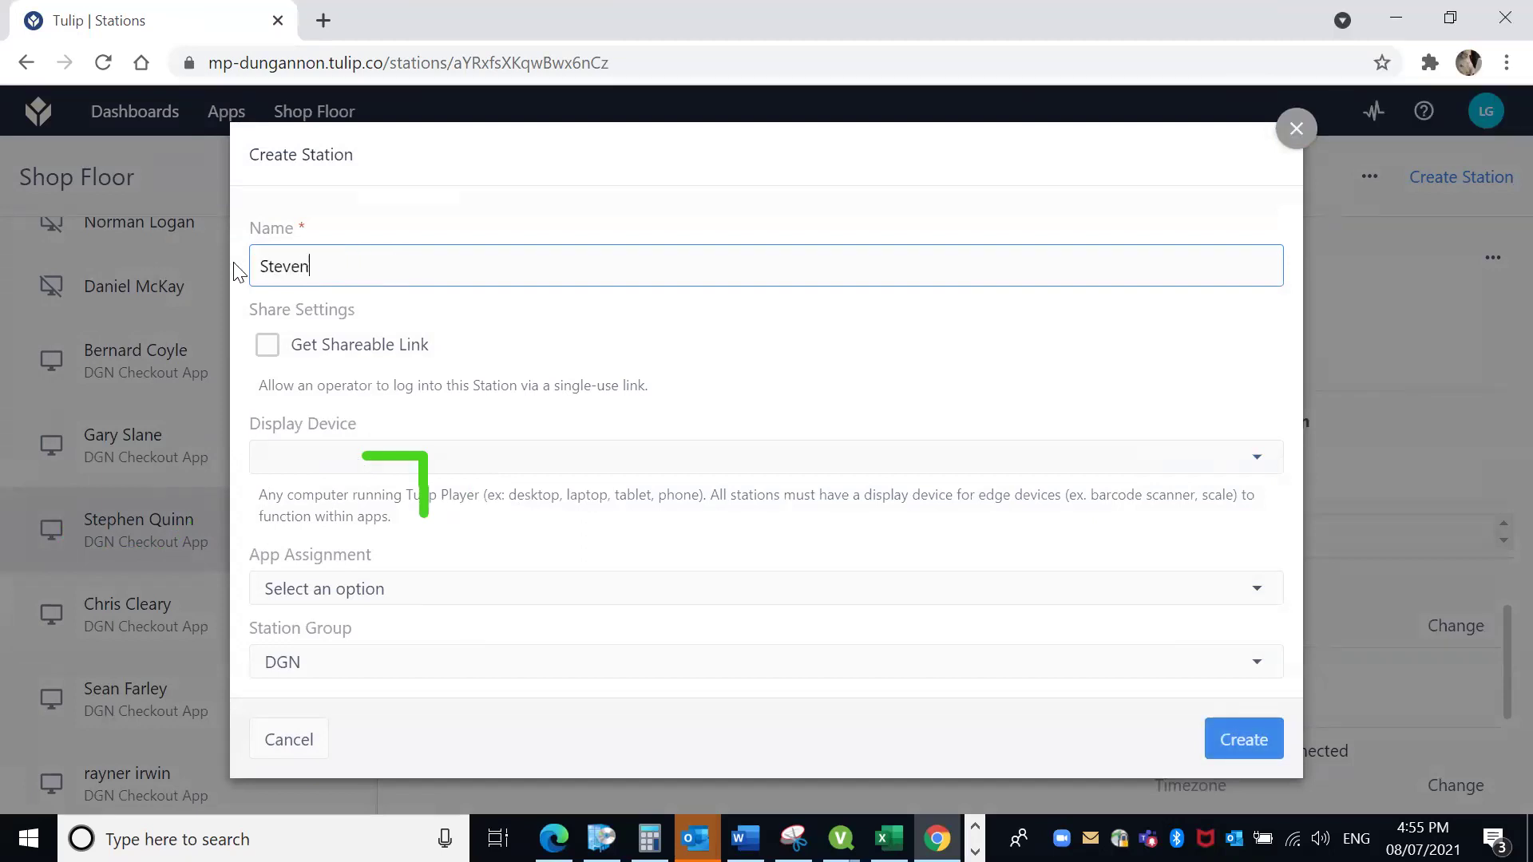
{"action": "type", "text": " Q"}
{"action": "key", "text": "BackSpace"}
{"action": "key", "text": "BackSpace"}
{"action": "type", "text": "nn"}
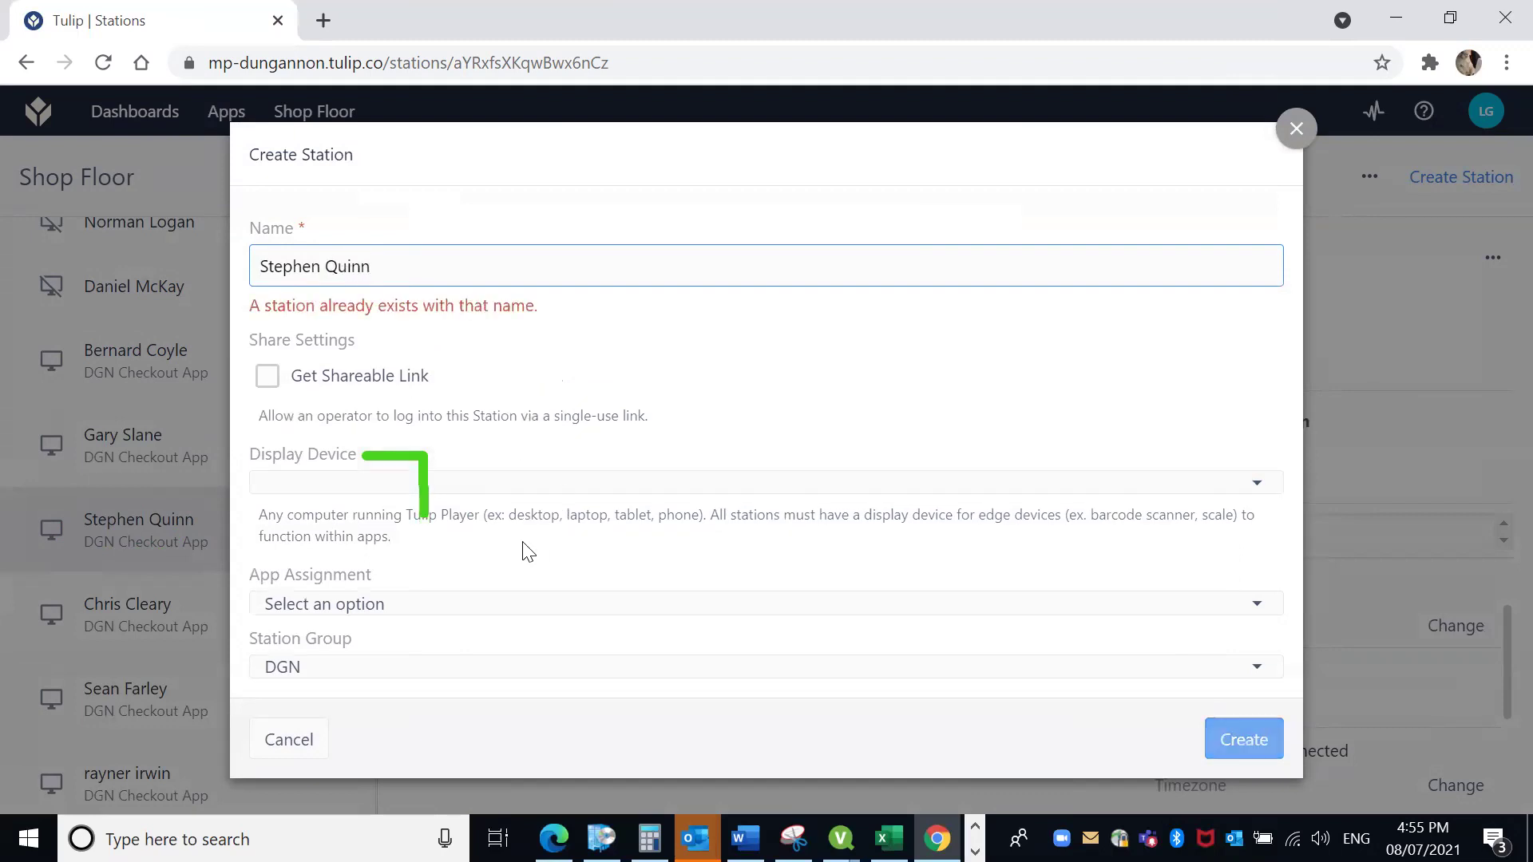
Leave the display device empty and shareable link off, then create the DGN test station.
{"action": "left_click", "coordinate": [489, 483]}
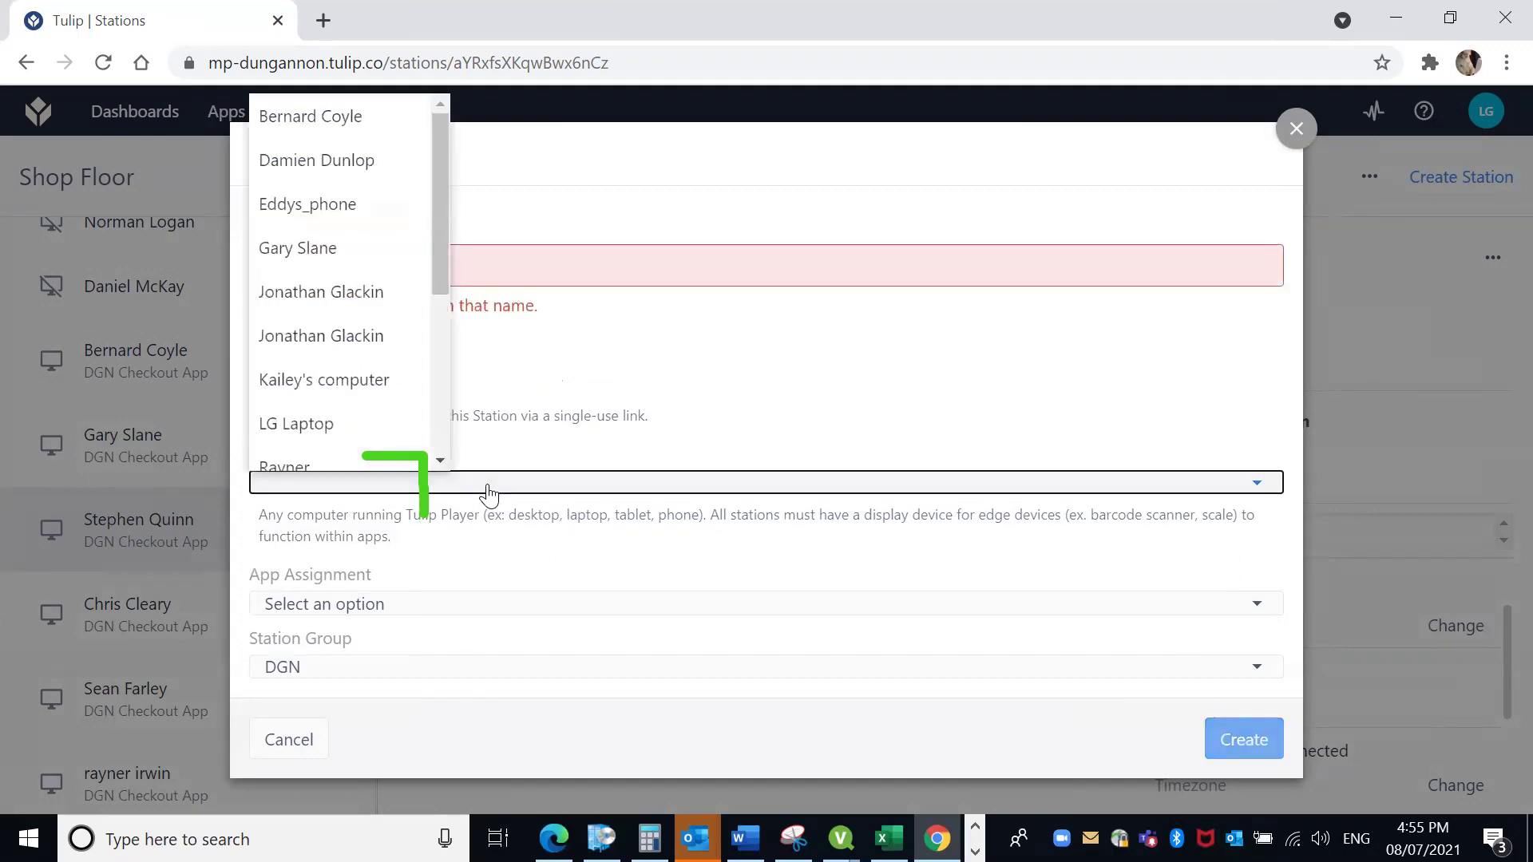
{"action": "left_click_drag", "start_coordinate": [444, 258], "coordinate": [438, 227]}
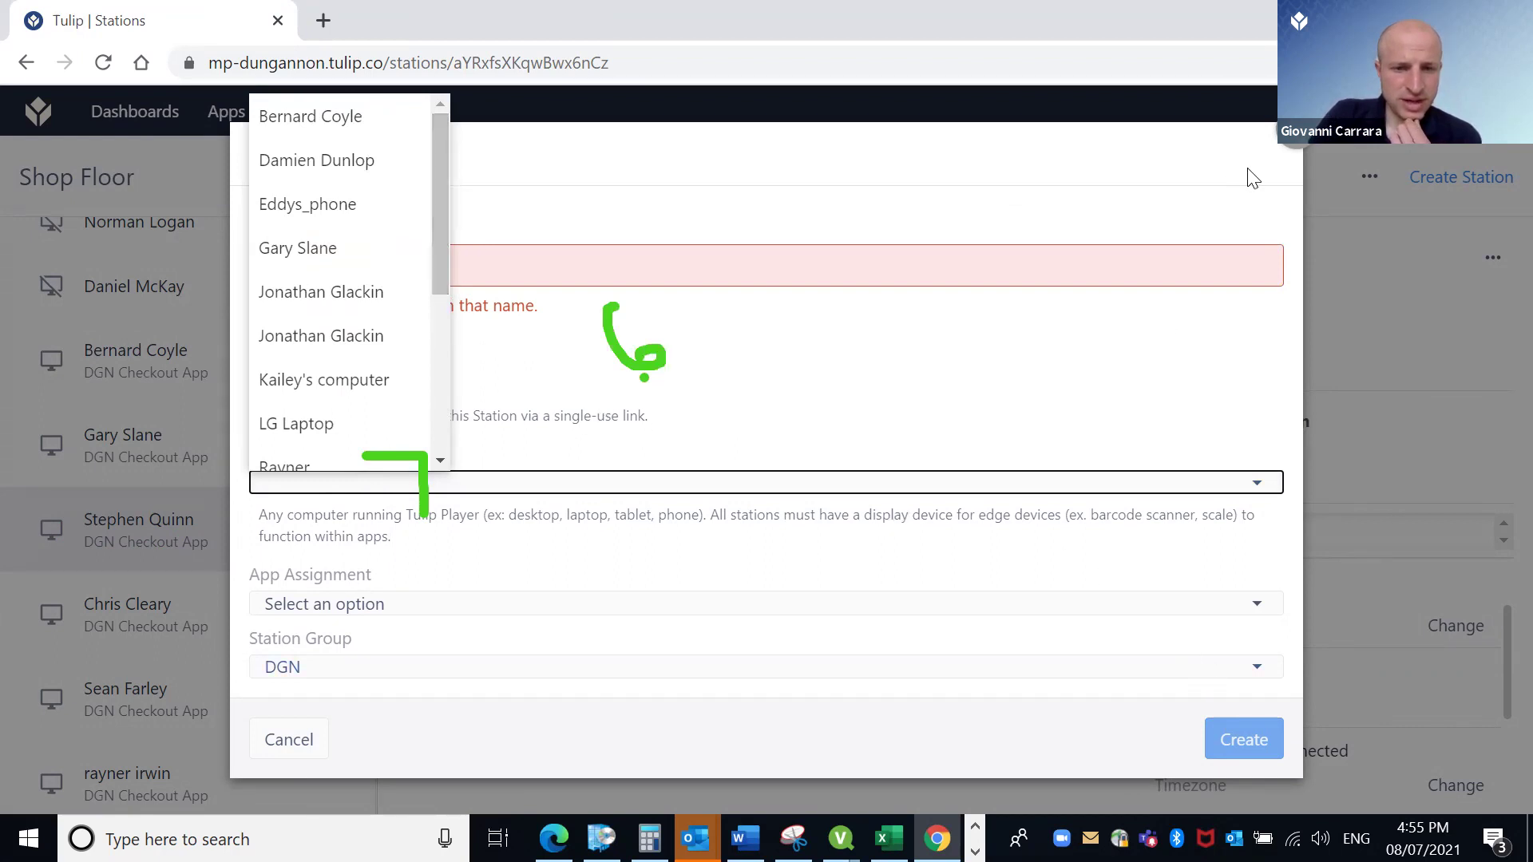
{"action": "left_click", "coordinate": [867, 268]}
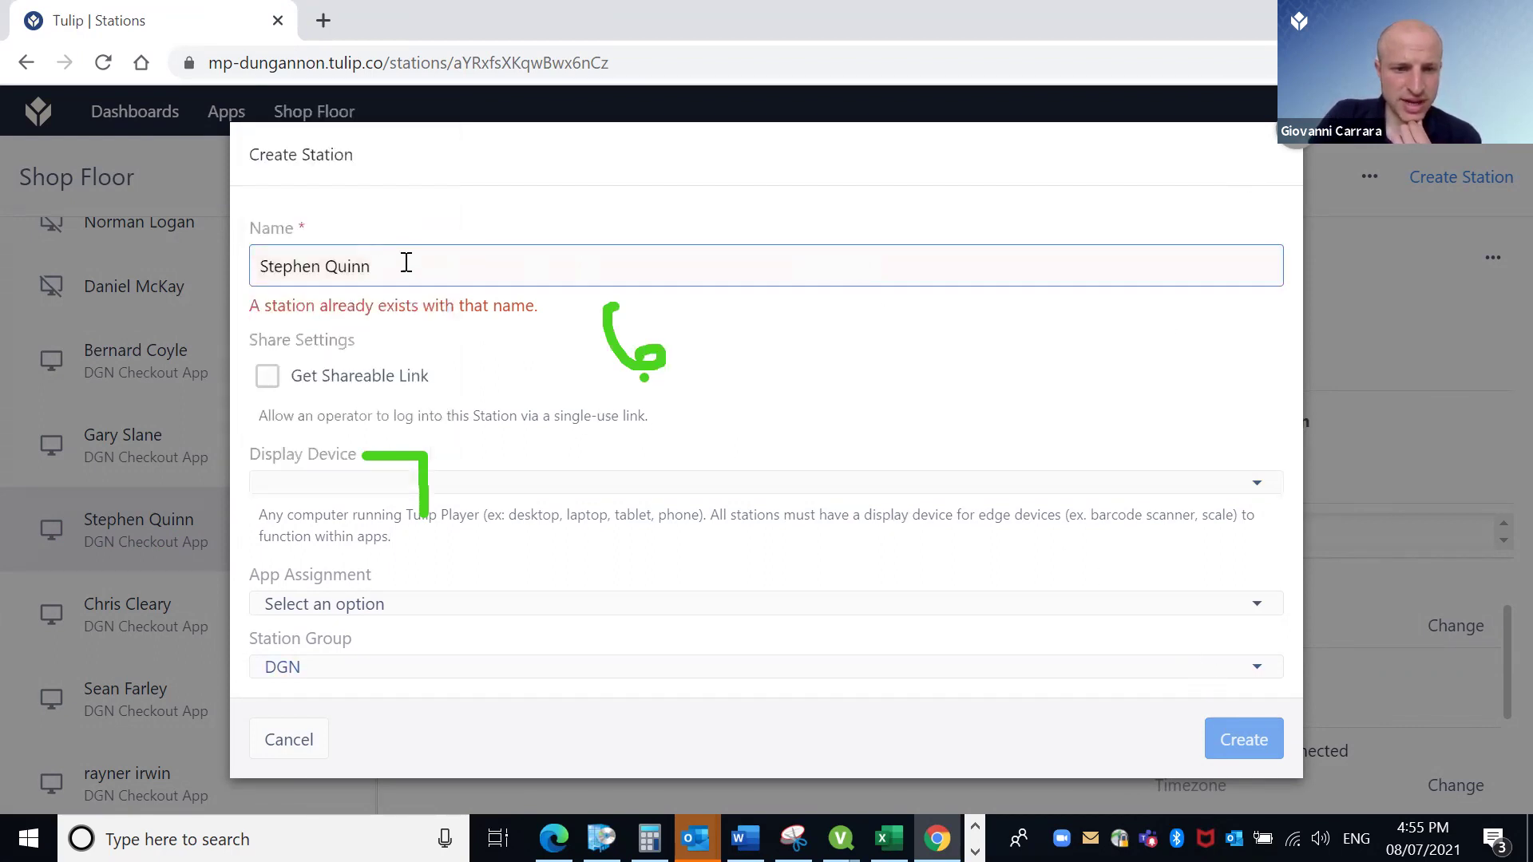
{"action": "left_click_drag", "start_coordinate": [406, 263], "coordinate": [256, 264]}
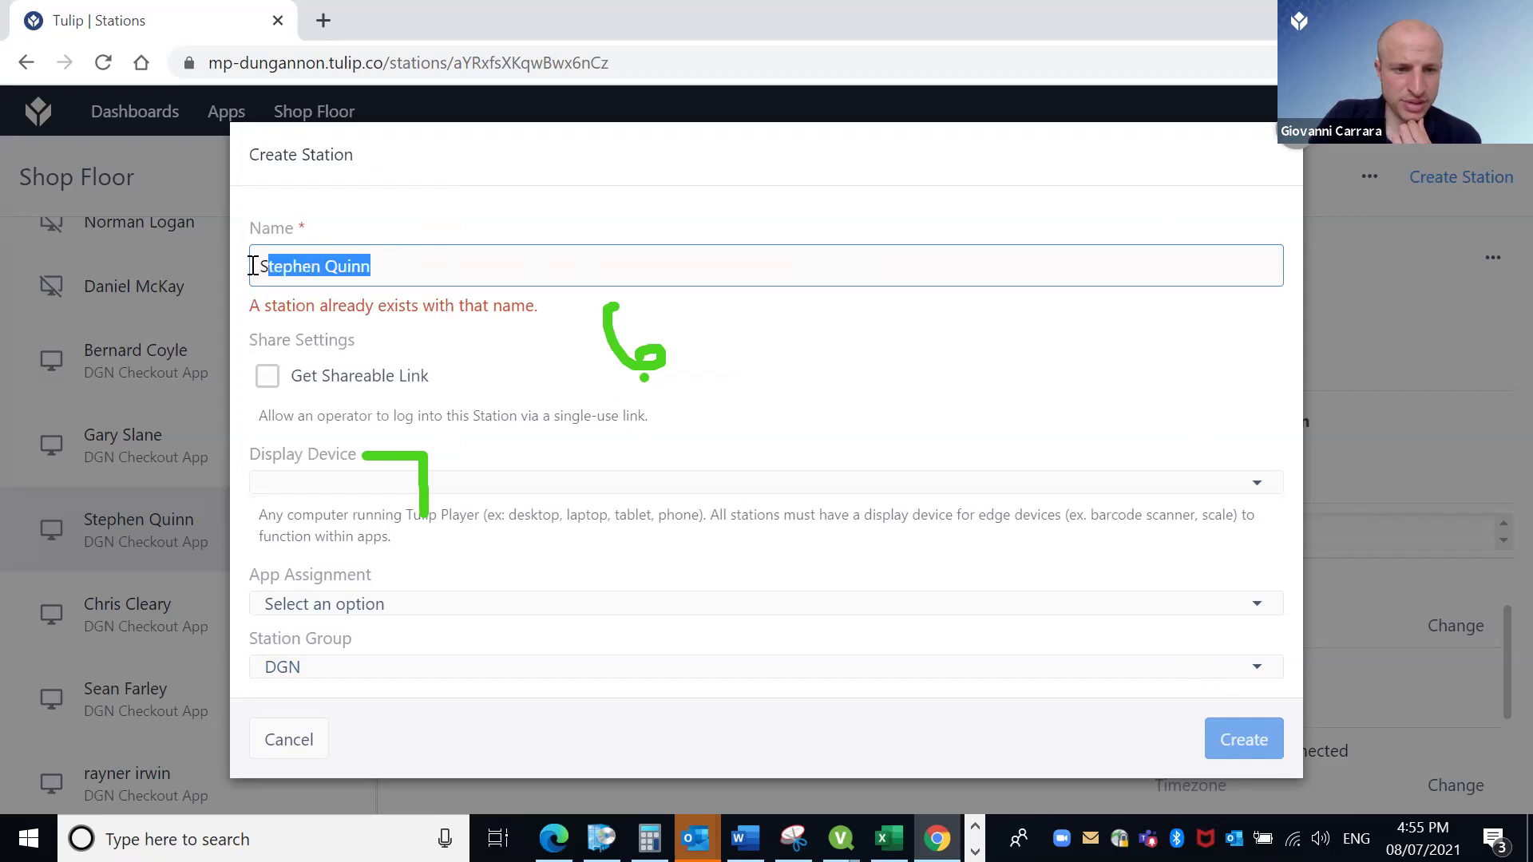
{"action": "left_click", "coordinate": [393, 268]}
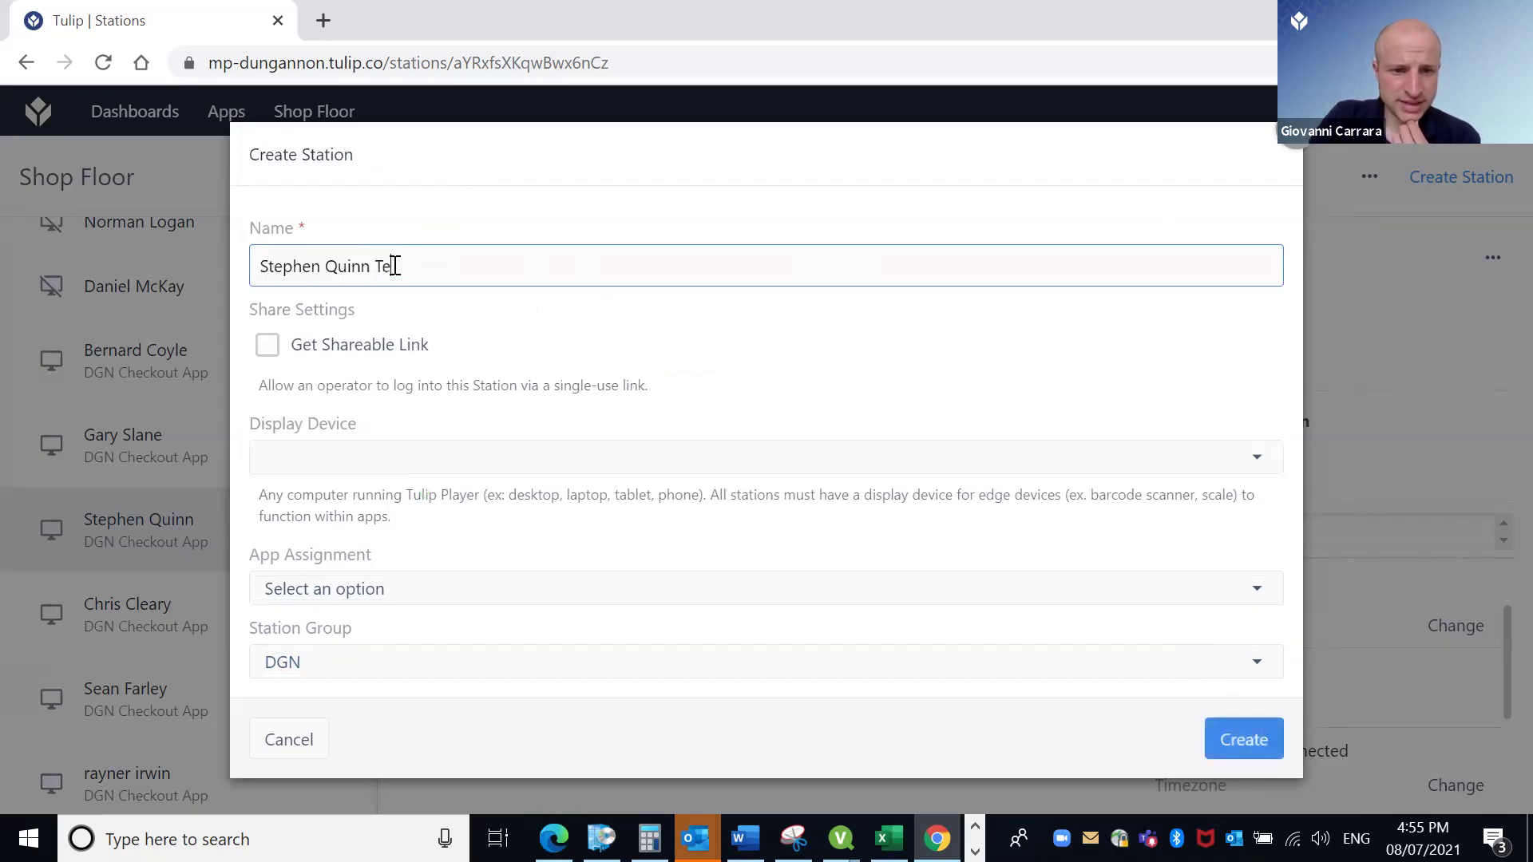
{"action": "left_click", "coordinate": [598, 364]}
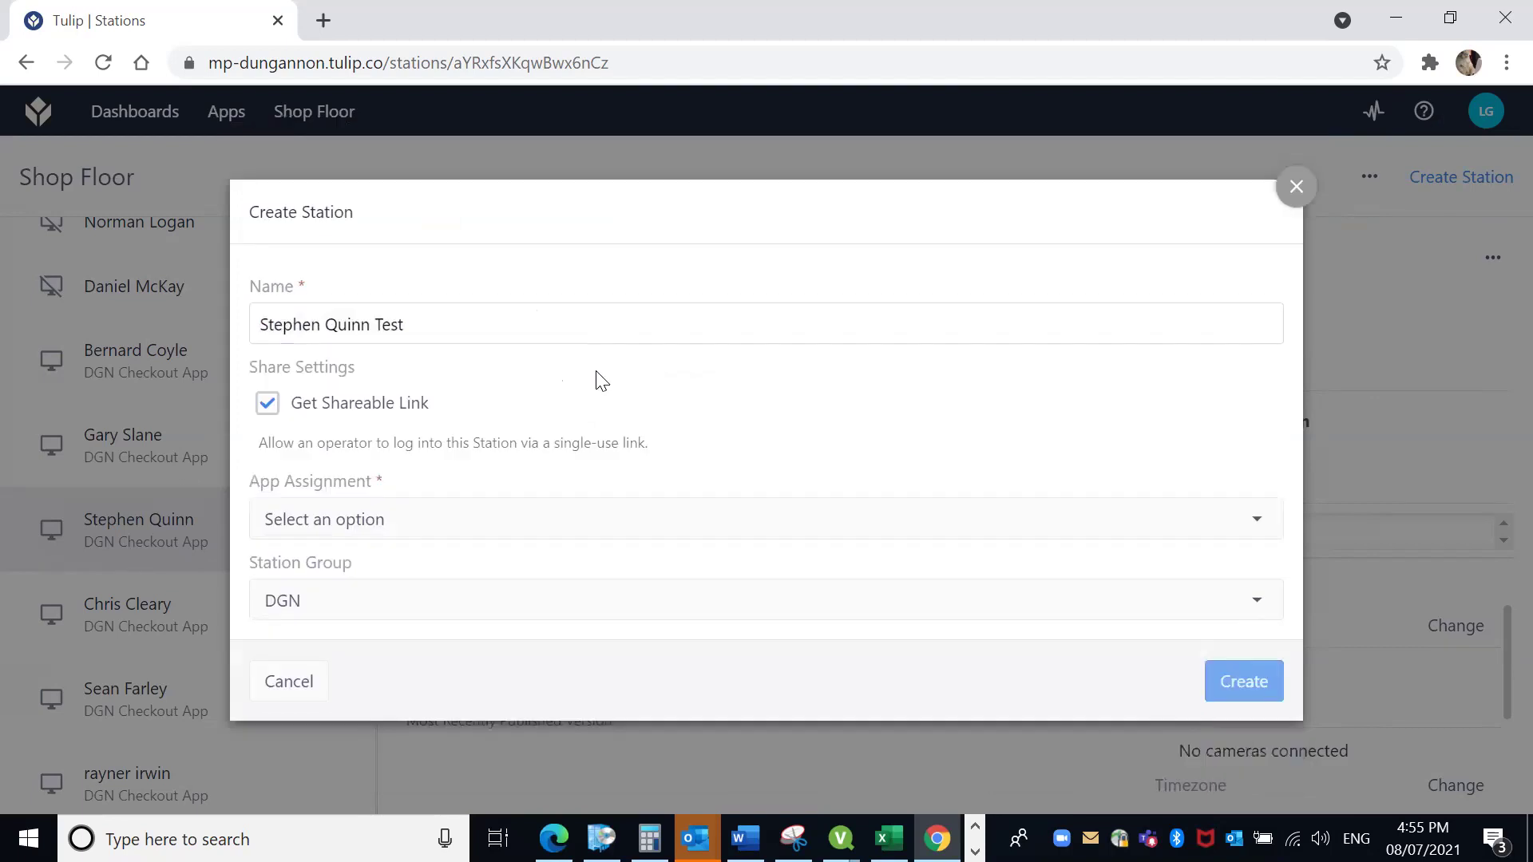
{"action": "left_click", "coordinate": [266, 404]}
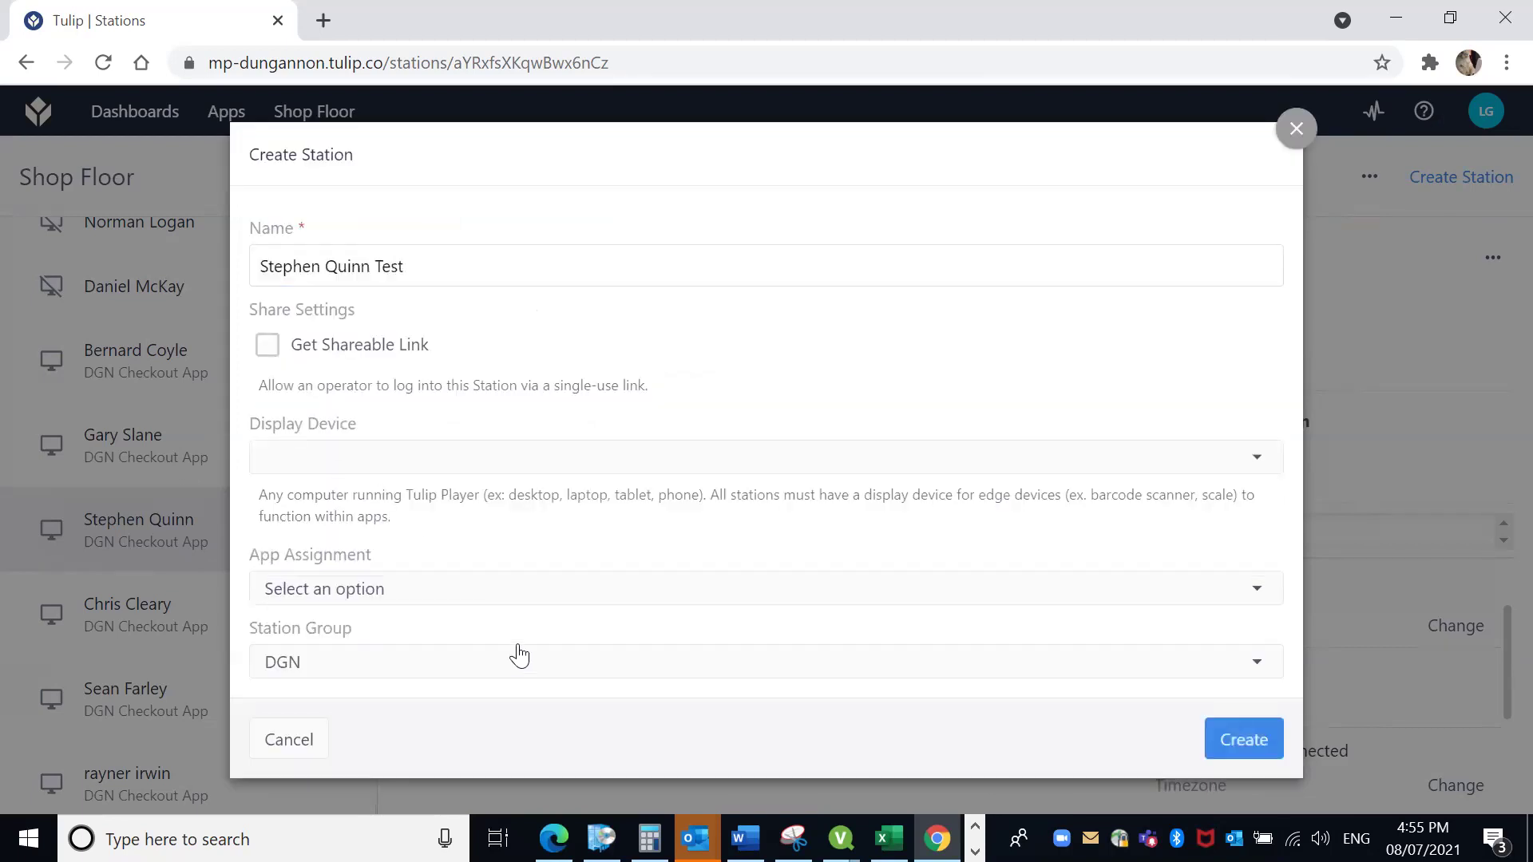
{"action": "left_click", "coordinate": [361, 468]}
{"action": "mouse_move", "coordinate": [443, 270]}
{"action": "left_mouse_down"}
{"action": "mouse_move", "coordinate": [444, 444]}
{"action": "mouse_move", "coordinate": [444, 260]}
{"action": "left_mouse_up"}
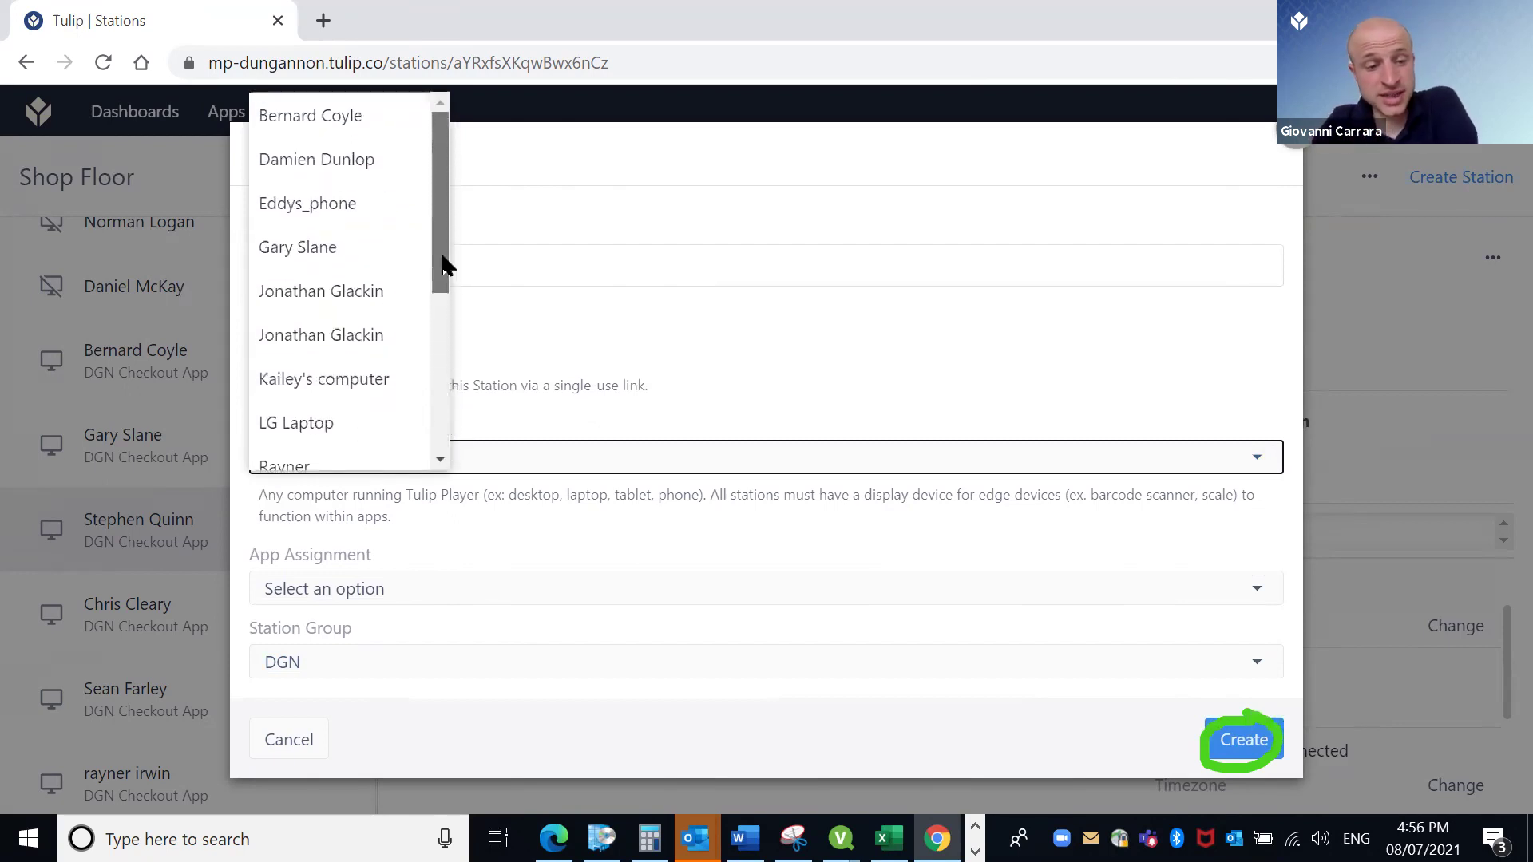
{"action": "left_click", "coordinate": [888, 389]}
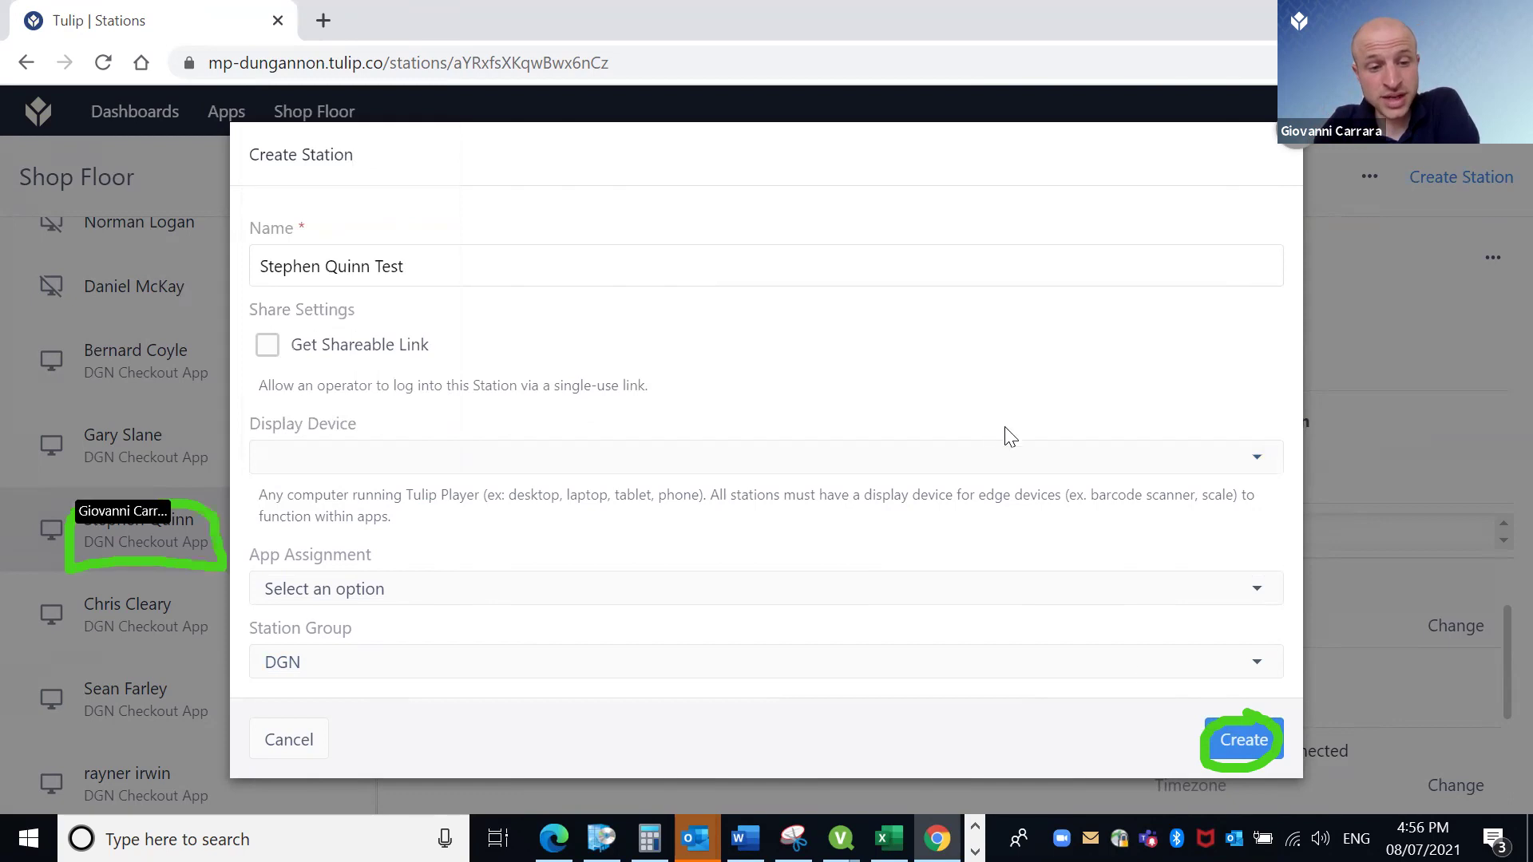
{"action": "left_click", "coordinate": [1241, 743]}
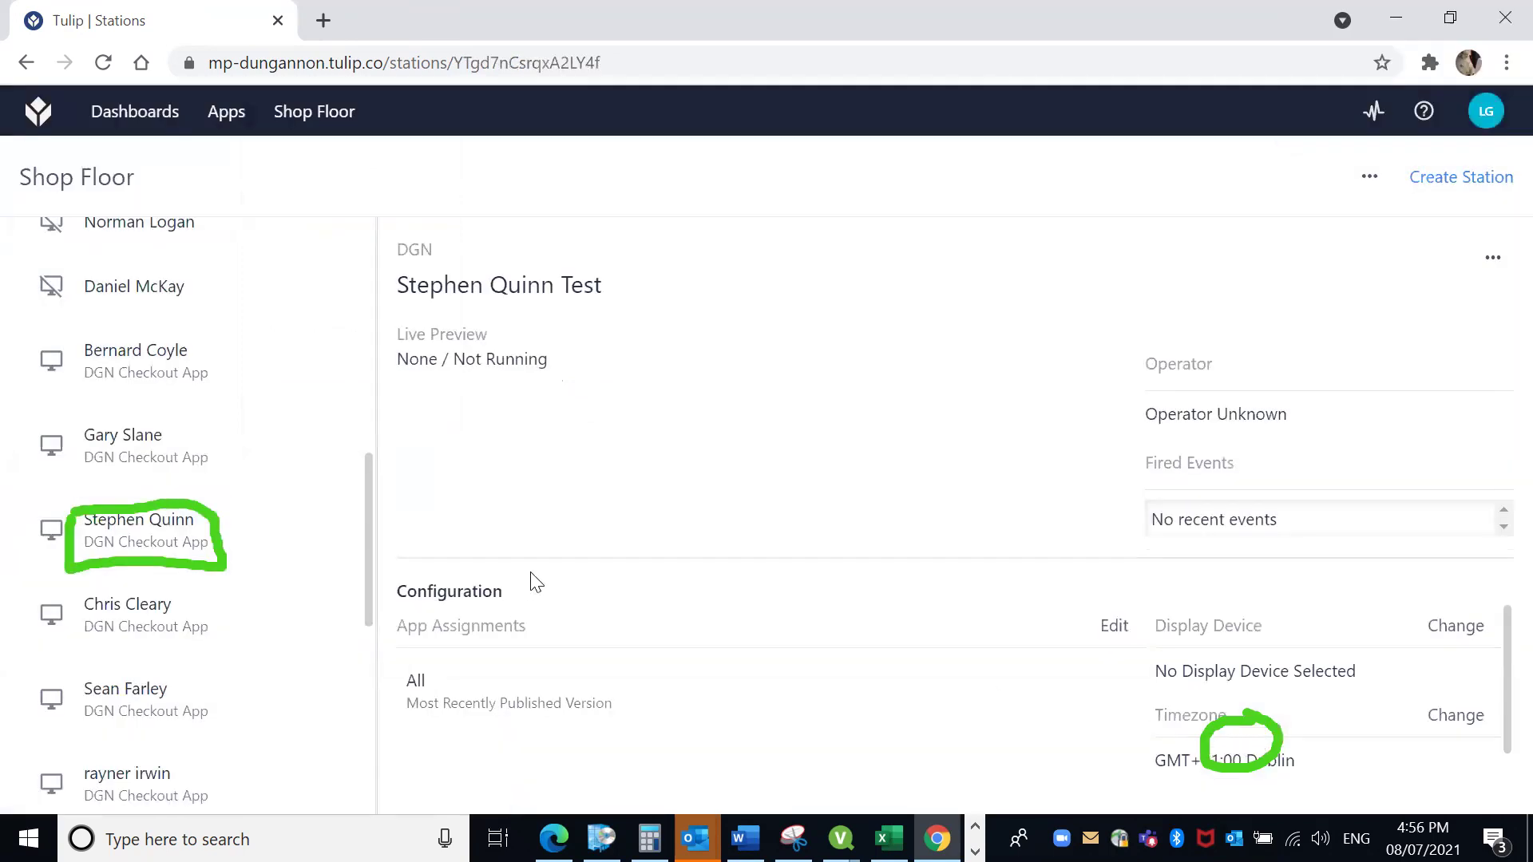
{"action": "left_click", "coordinate": [157, 525]}
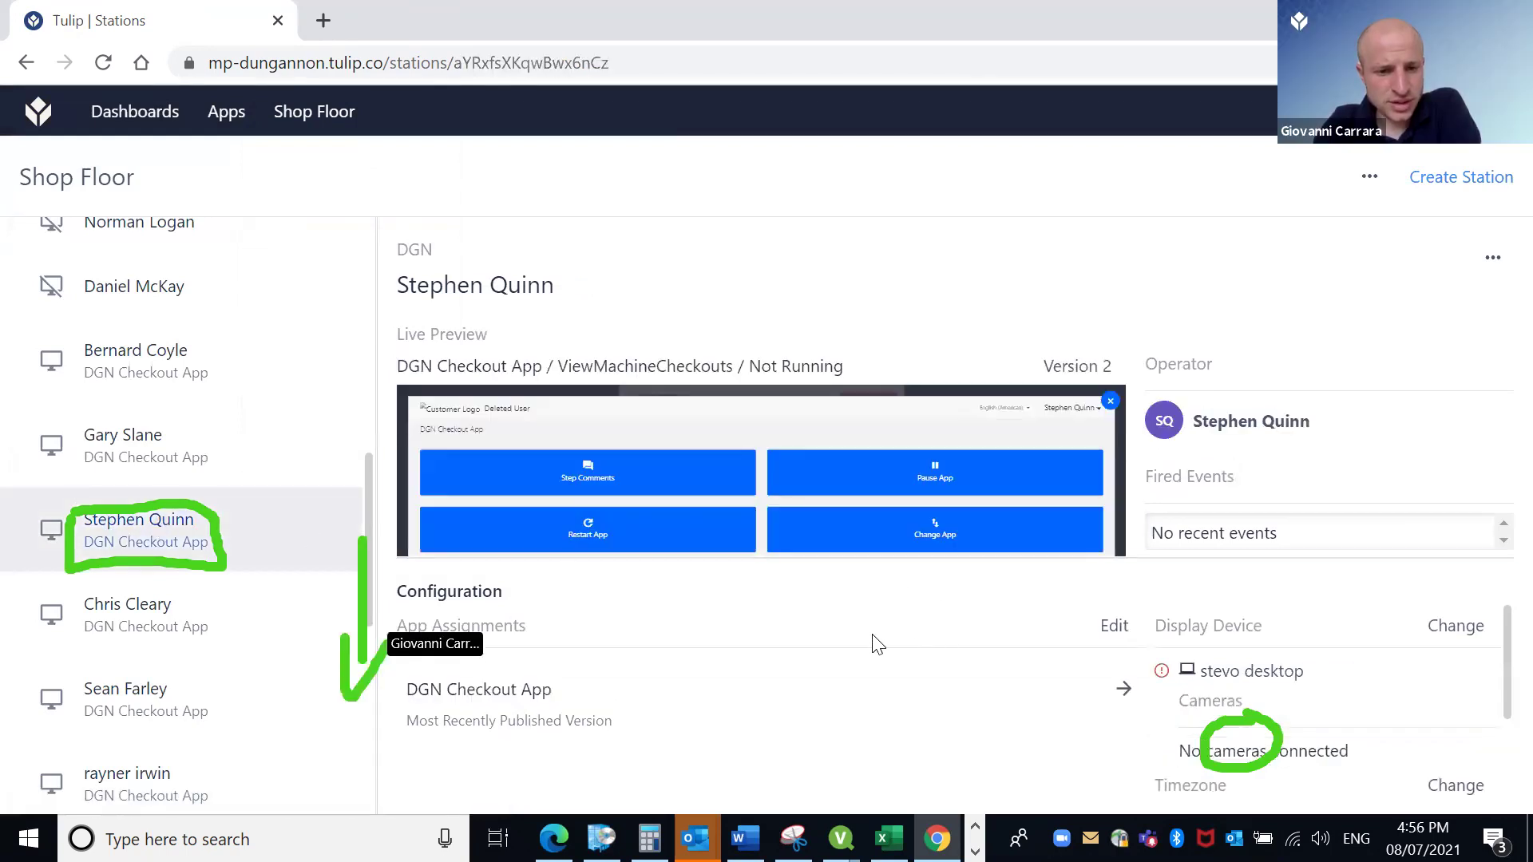
{"action": "left_click", "coordinate": [1115, 626]}
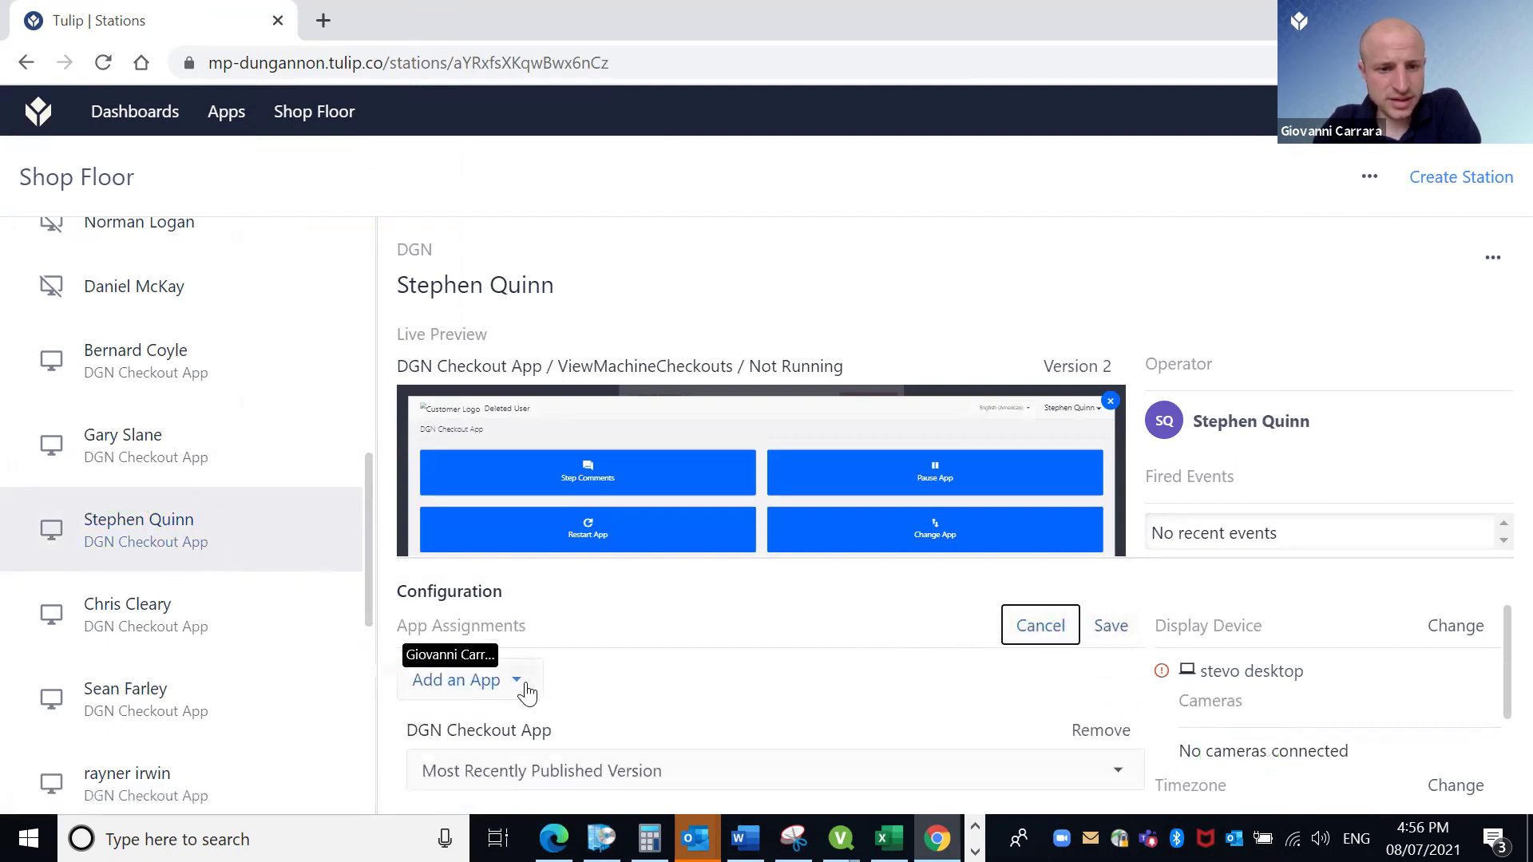
{"action": "left_click", "coordinate": [1101, 730]}
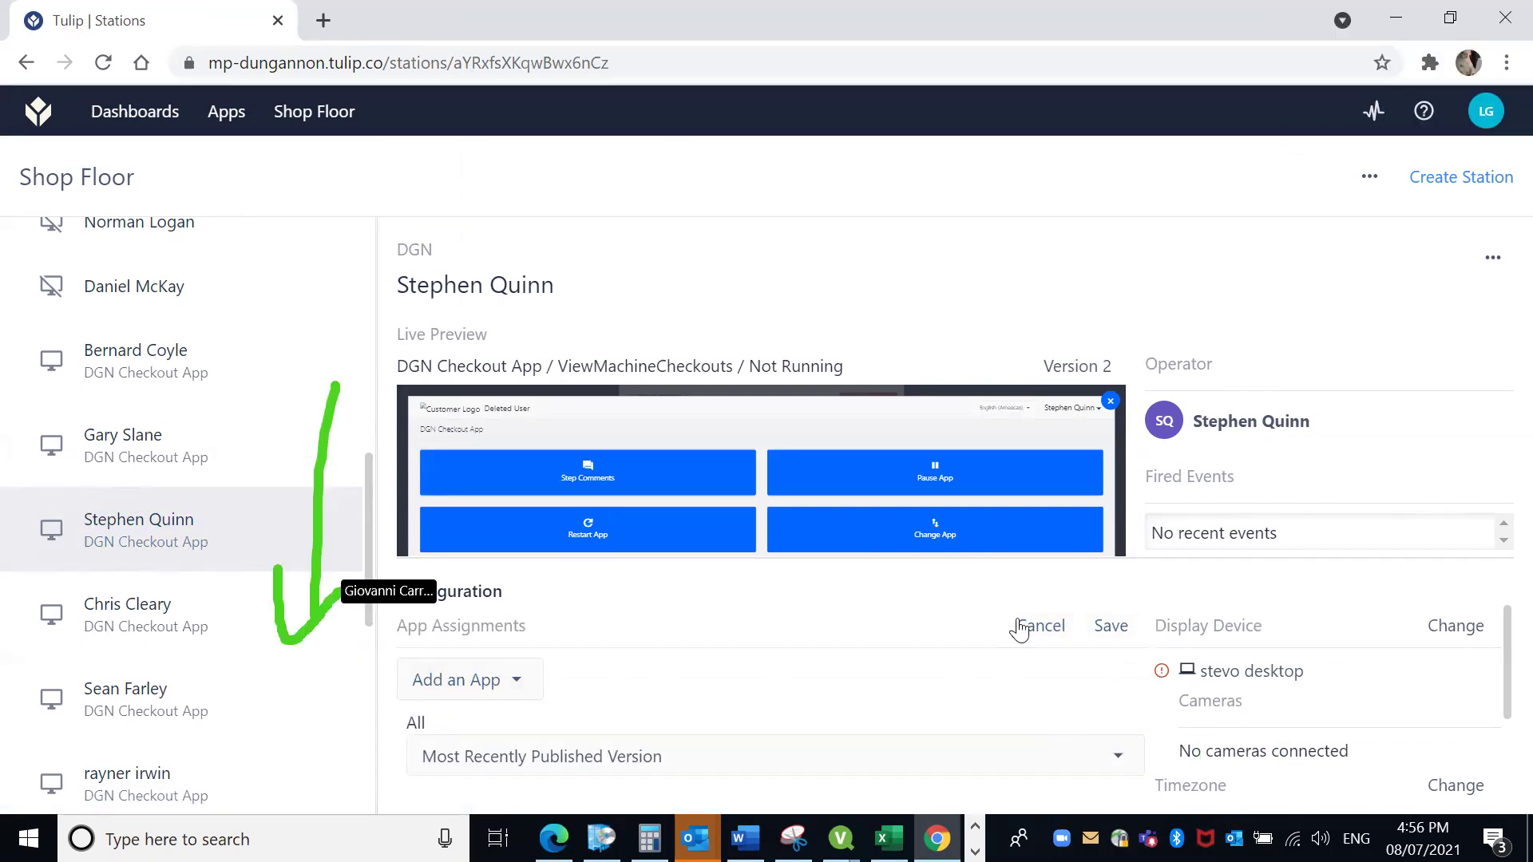
{"action": "left_click", "coordinate": [1108, 626]}
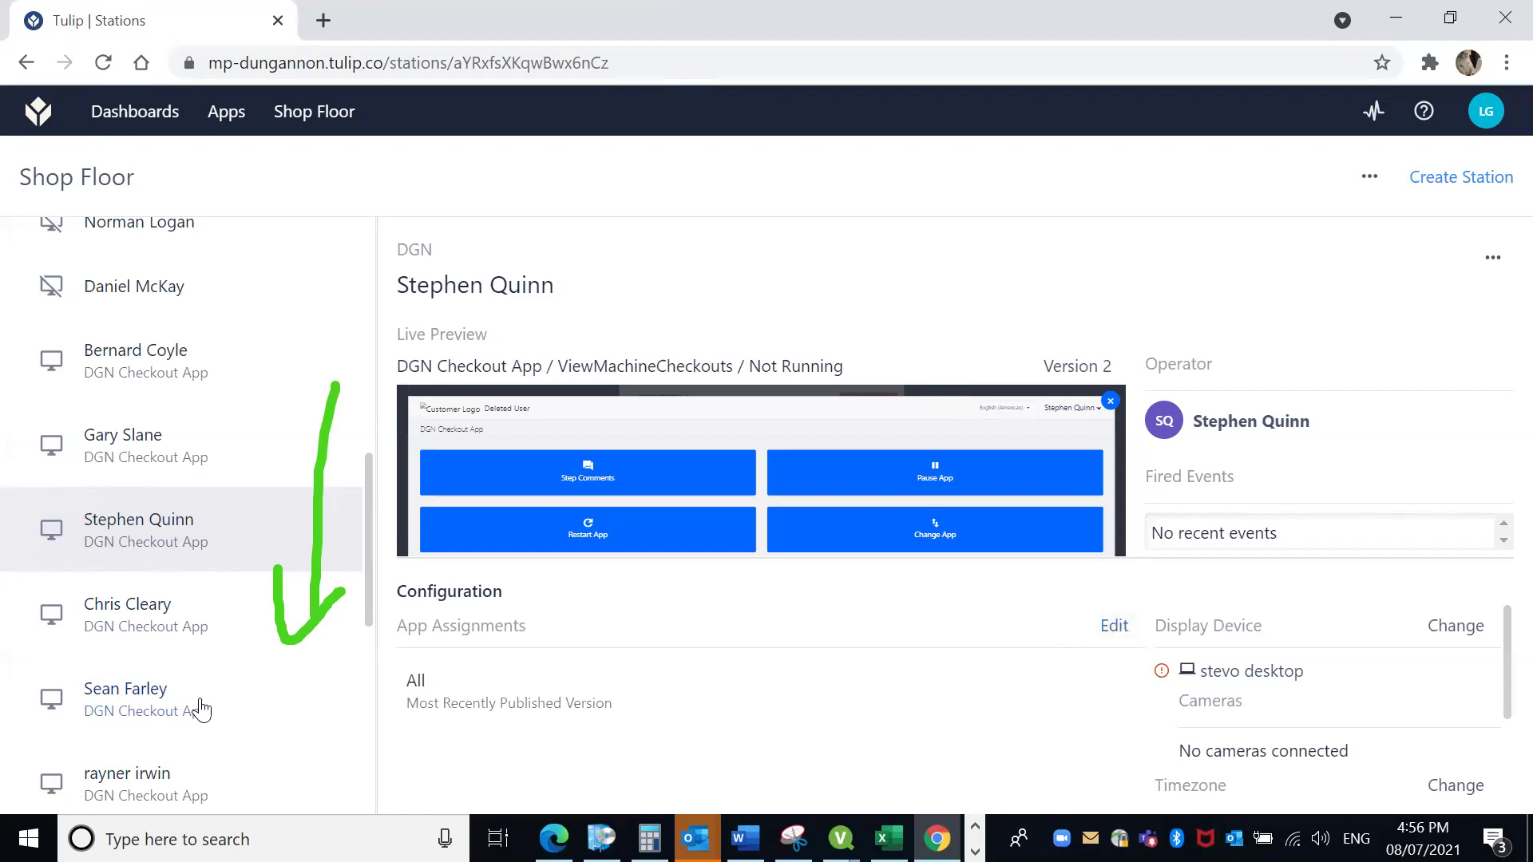
{"action": "scroll", "coordinate": [206, 687], "scroll_direction": "down", "scroll_amount": 7}
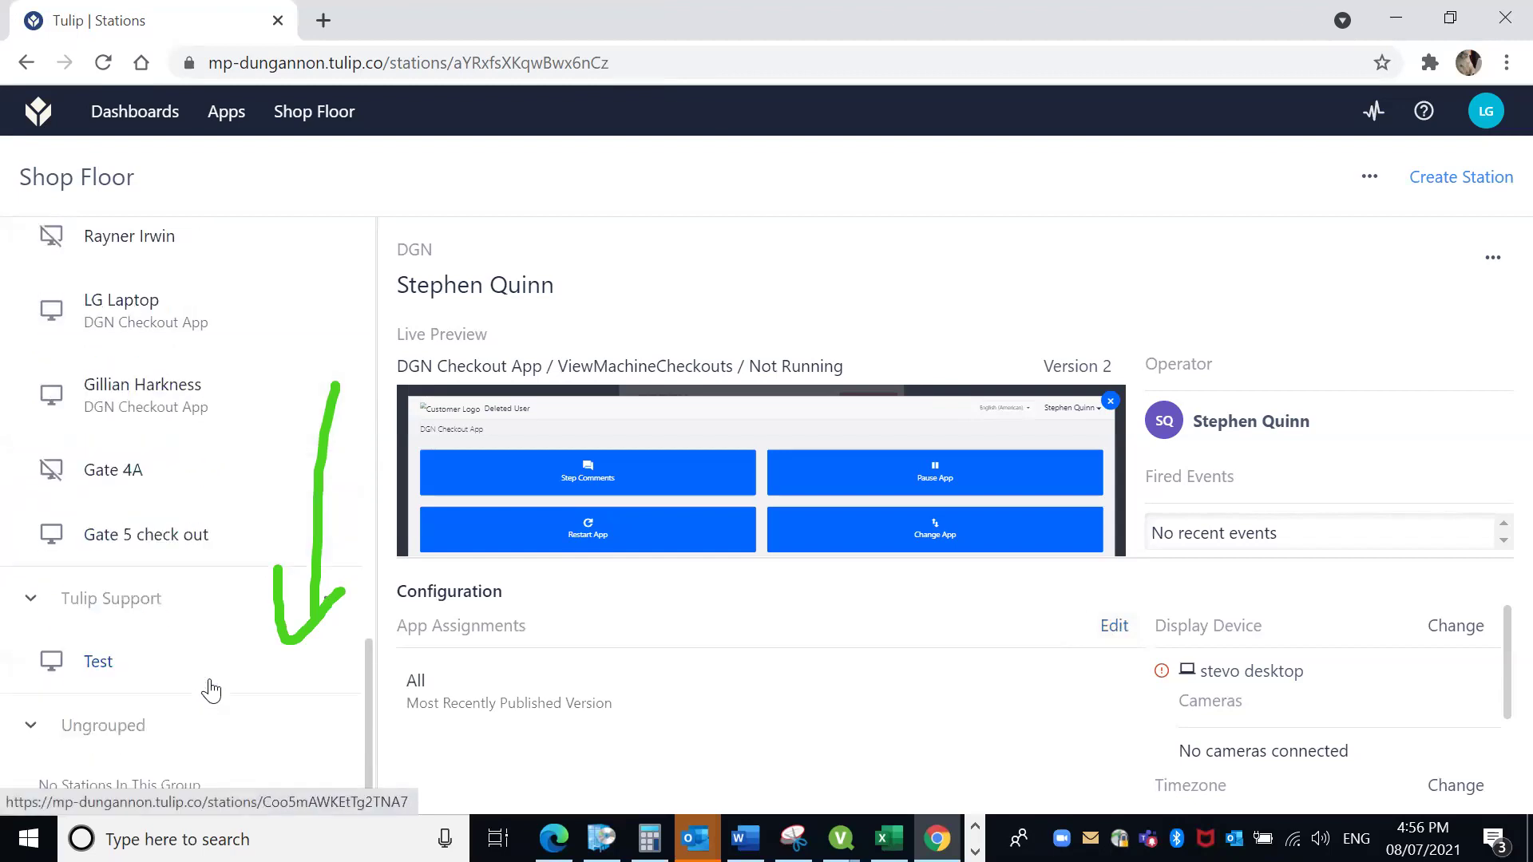
{"action": "scroll", "coordinate": [211, 688], "scroll_direction": "up", "scroll_amount": 3}
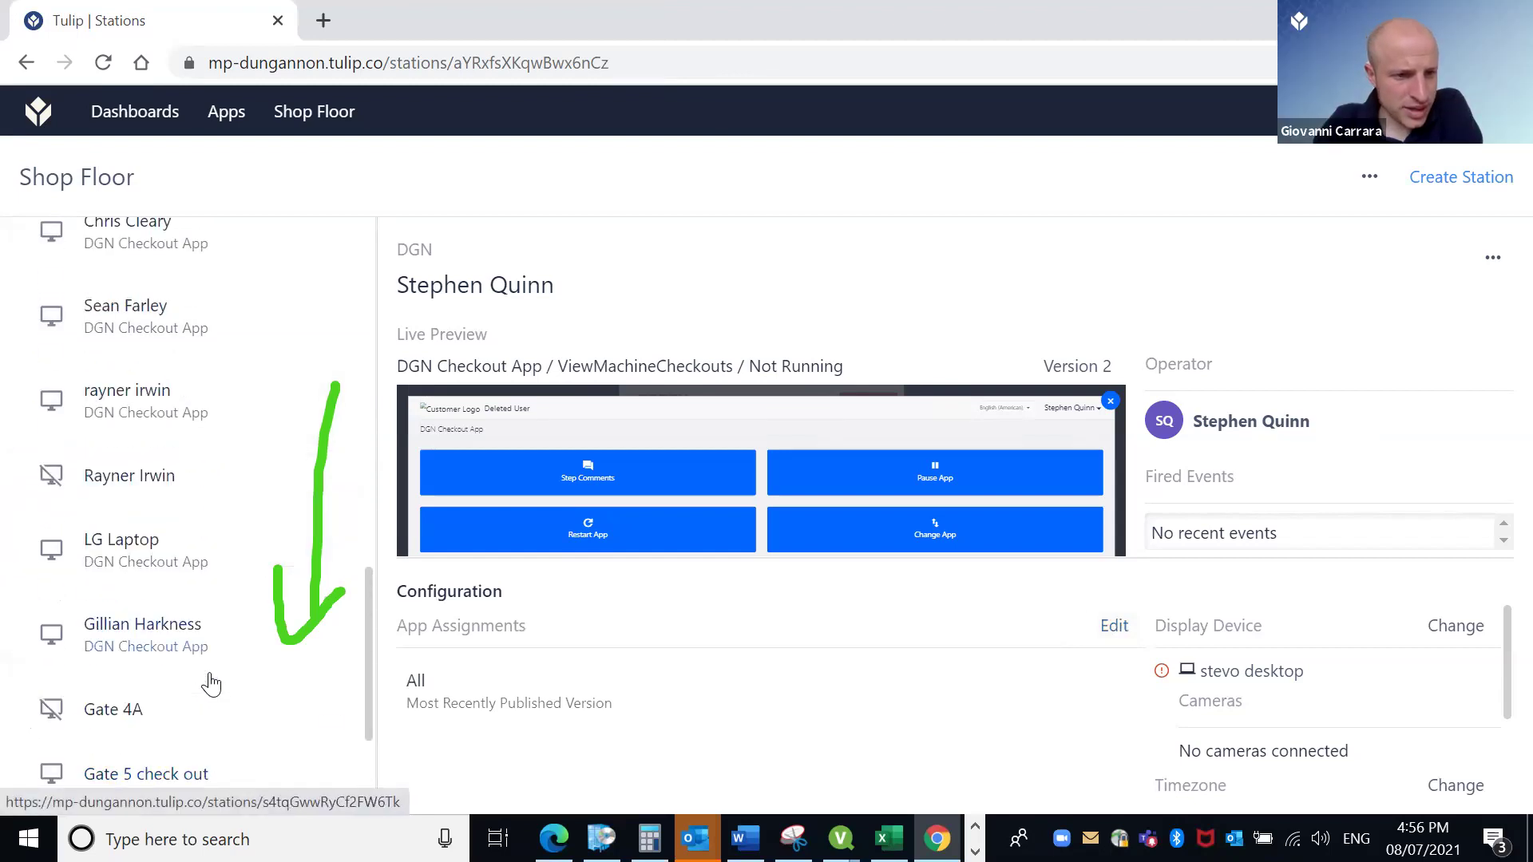
{"action": "scroll", "coordinate": [212, 684], "scroll_direction": "up", "scroll_amount": 2}
{"action": "scroll", "coordinate": [210, 684], "scroll_direction": "up", "scroll_amount": 3}
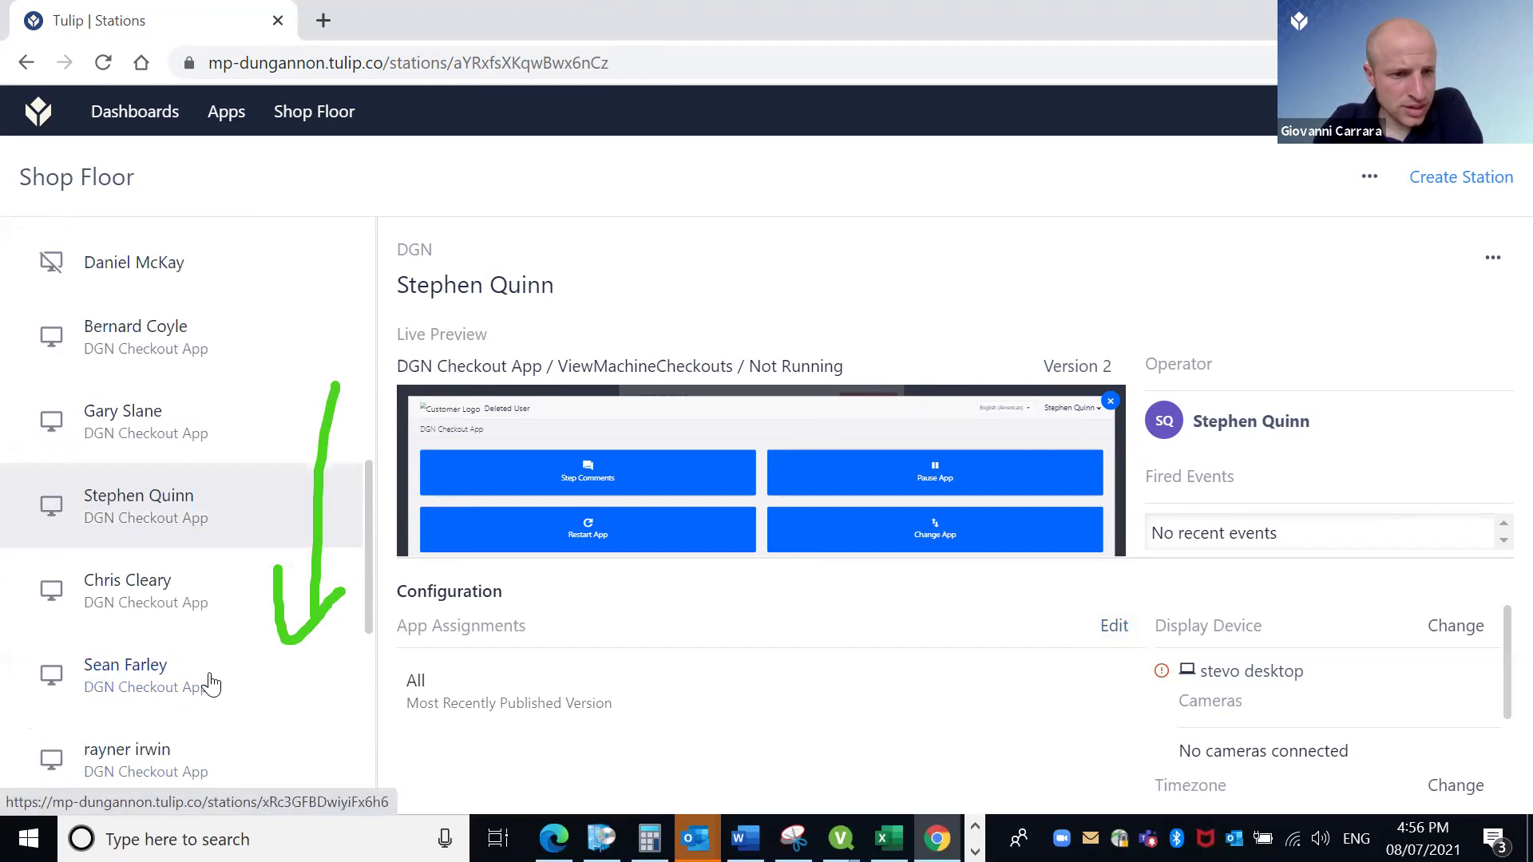
{"action": "scroll", "coordinate": [211, 684], "scroll_direction": "up", "scroll_amount": 3}
{"action": "scroll", "coordinate": [211, 684], "scroll_direction": "up", "scroll_amount": 7}
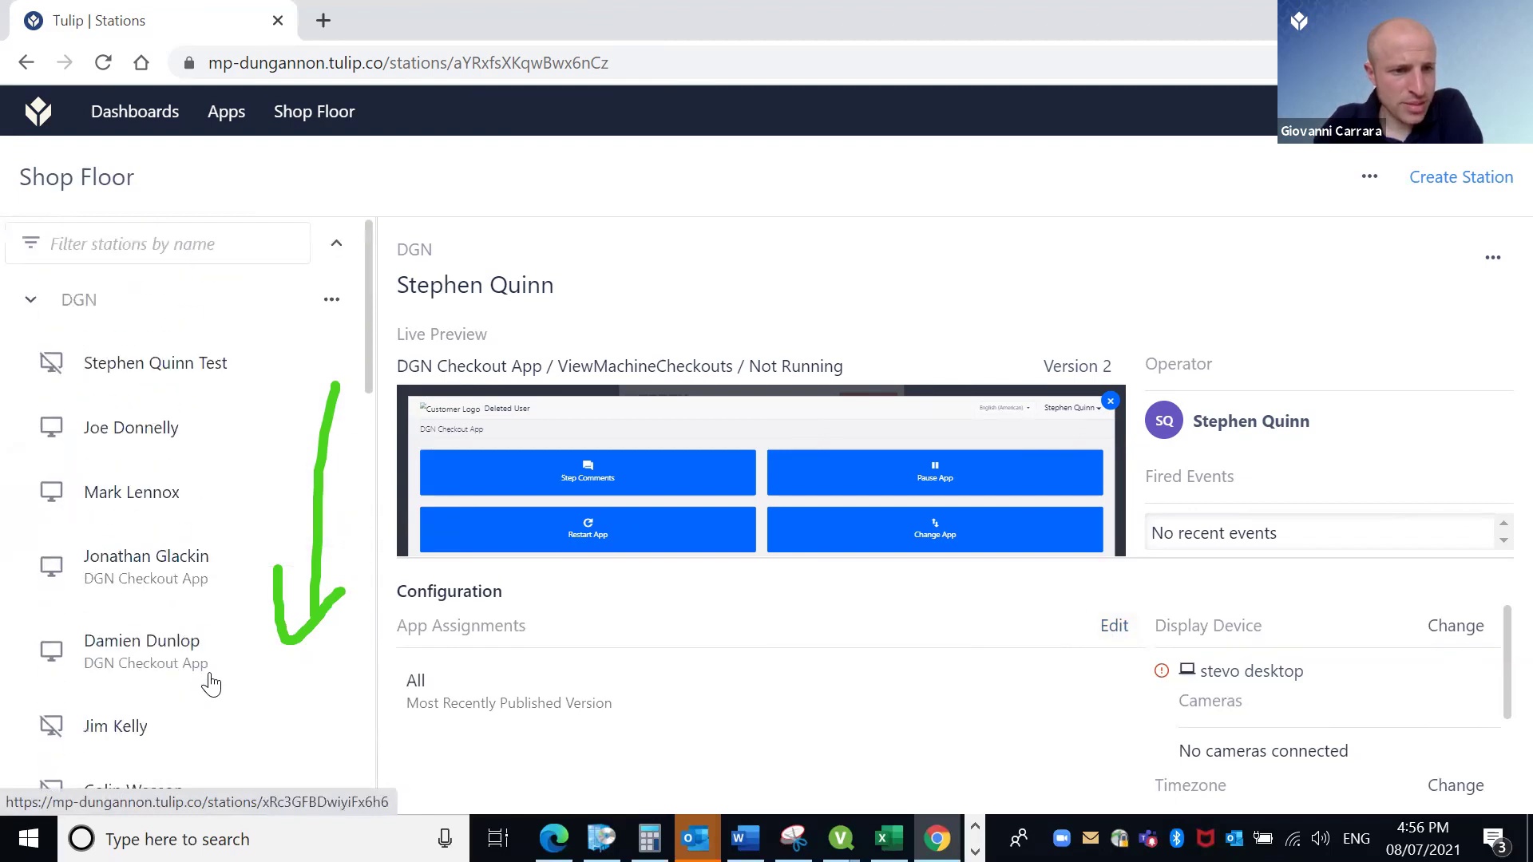
Give the test station the stevo desktop display, confirming its removal from the original station.
{"action": "left_click", "coordinate": [138, 364]}
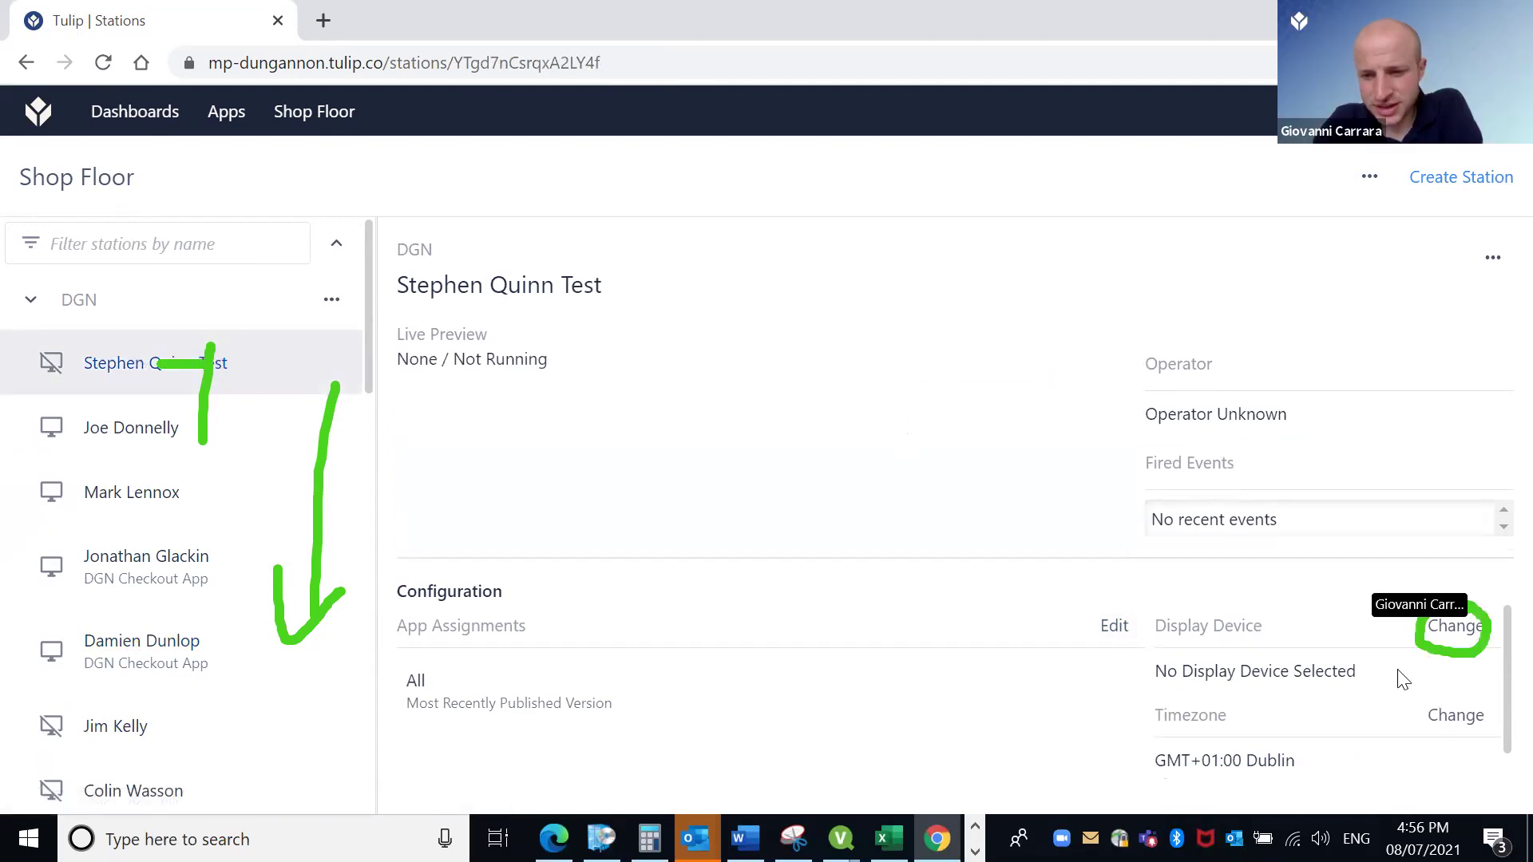
{"action": "left_click", "coordinate": [1455, 630]}
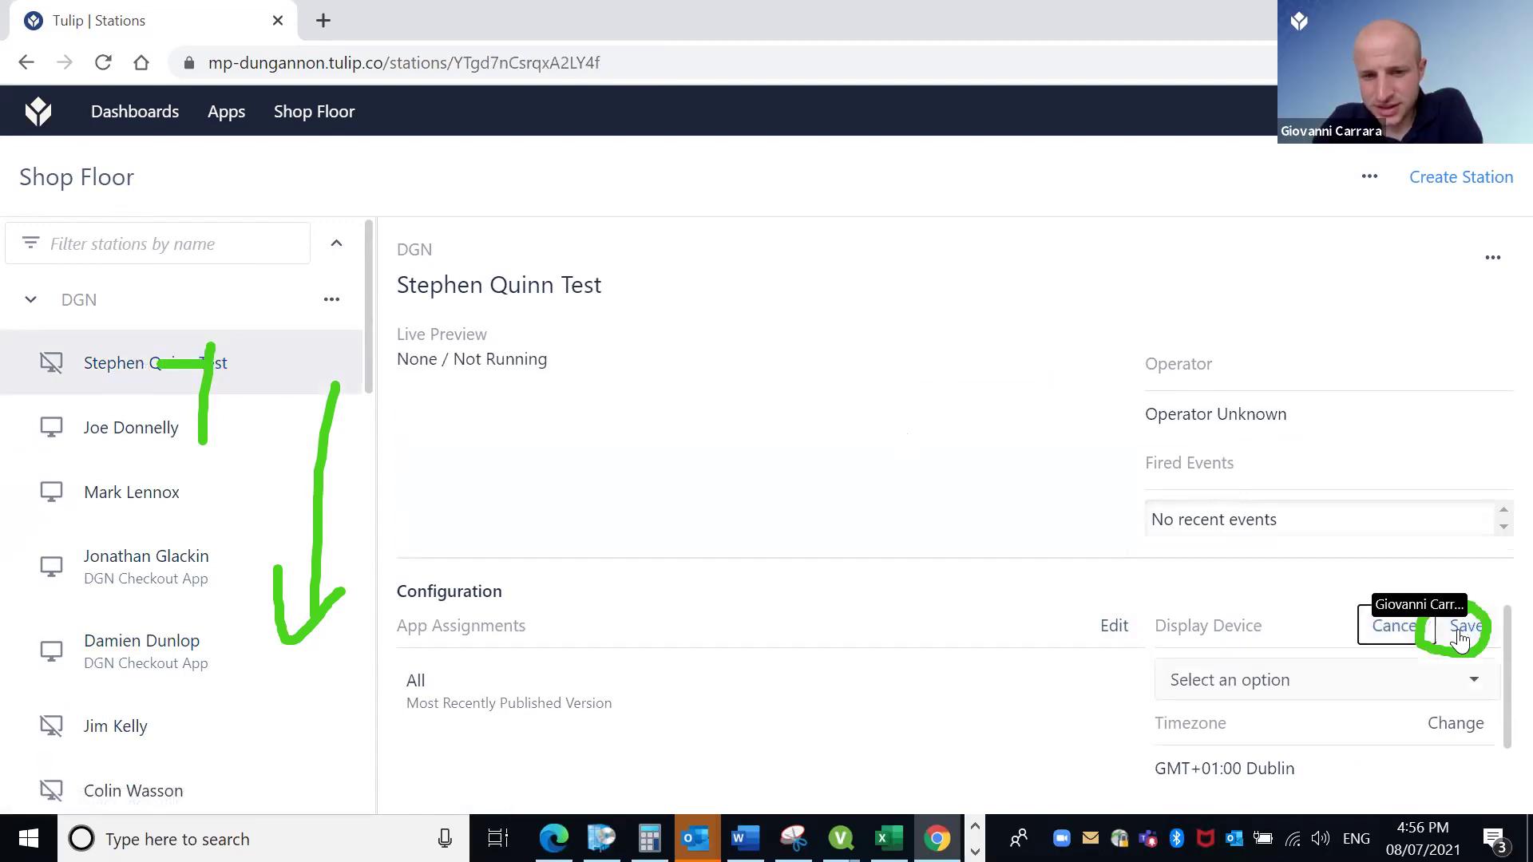
{"action": "left_click", "coordinate": [1477, 687]}
{"action": "scroll", "coordinate": [1289, 515], "scroll_direction": "down", "scroll_amount": 6}
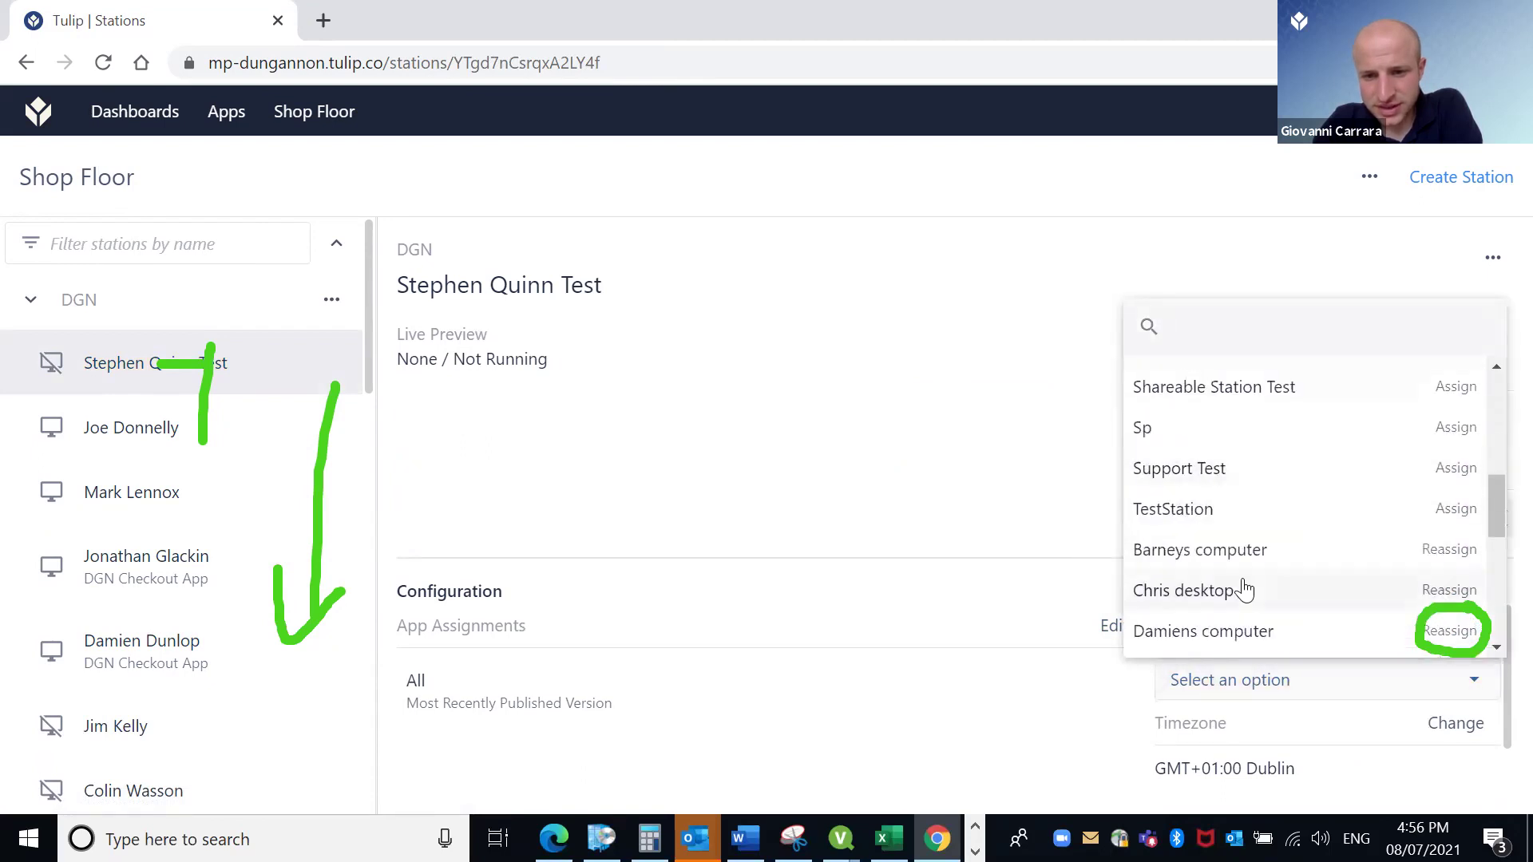
{"action": "scroll", "coordinate": [1247, 588], "scroll_direction": "up", "scroll_amount": 3}
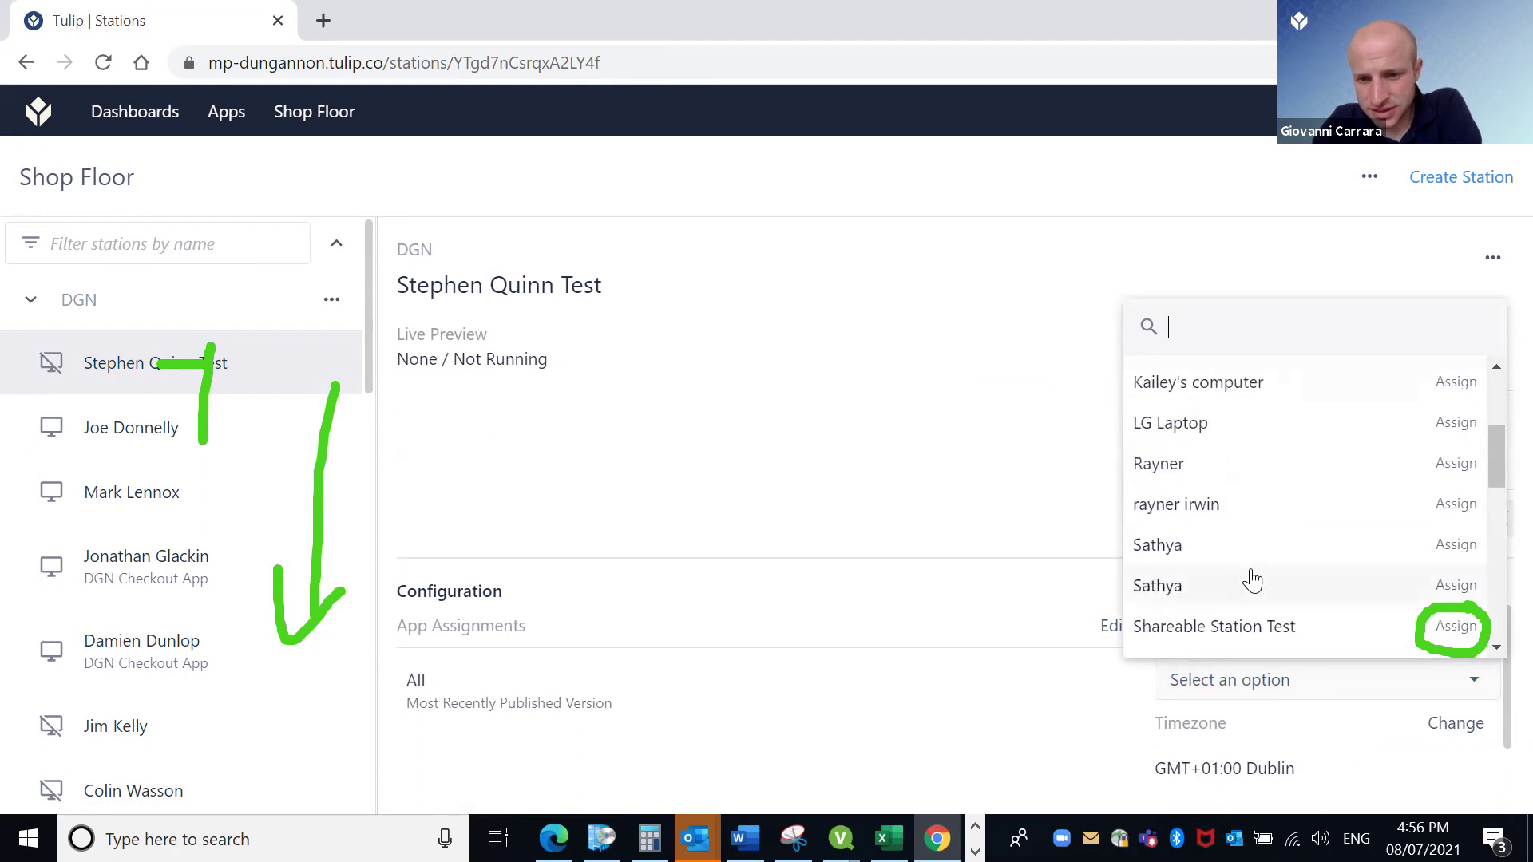
{"action": "scroll", "coordinate": [1276, 407], "scroll_direction": "down", "scroll_amount": 3}
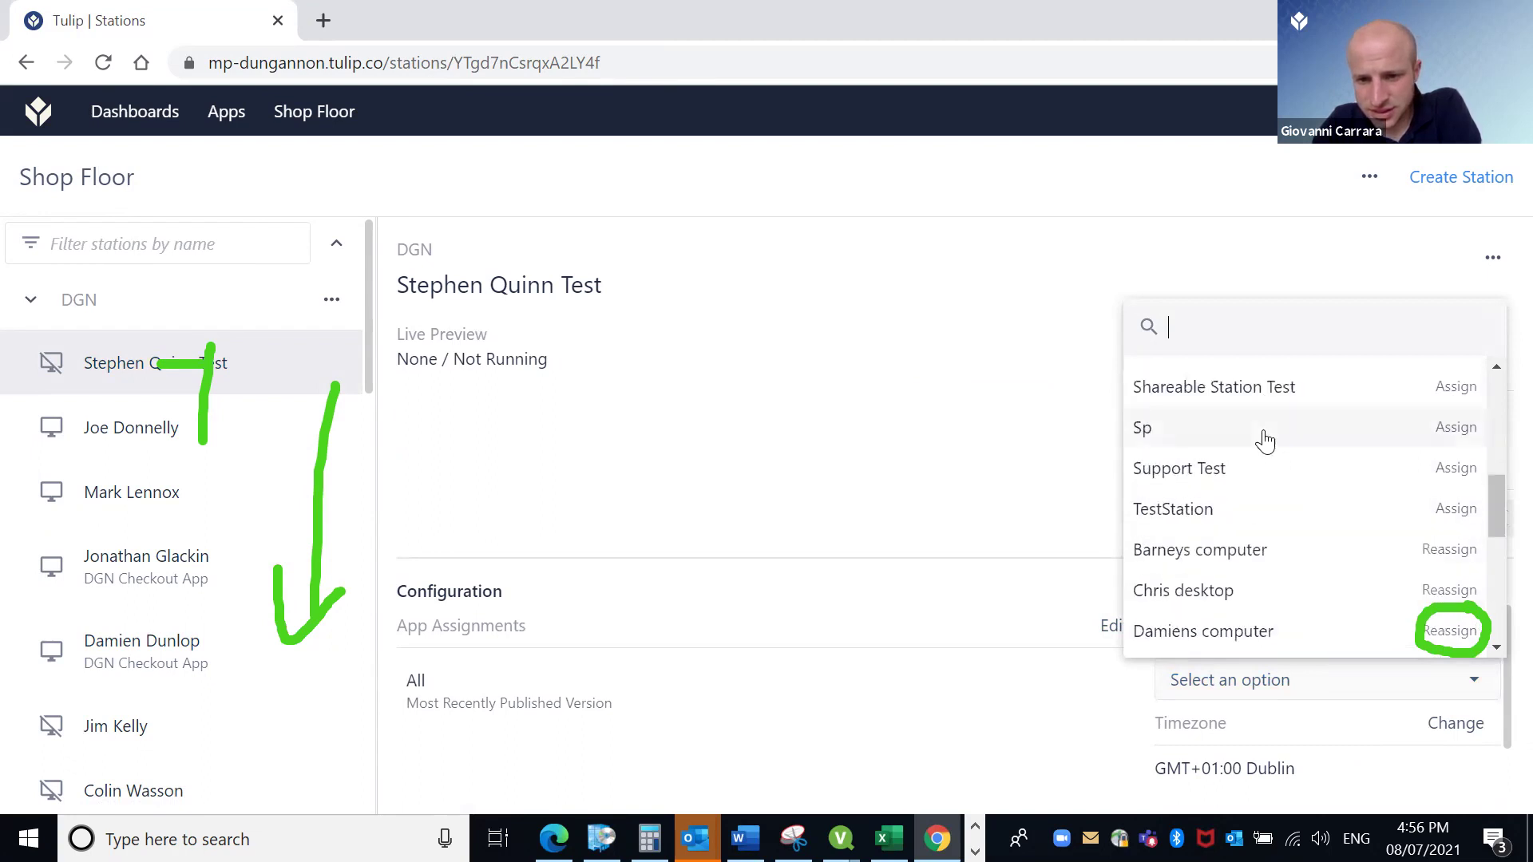
{"action": "scroll", "coordinate": [1268, 455], "scroll_direction": "down", "scroll_amount": 6}
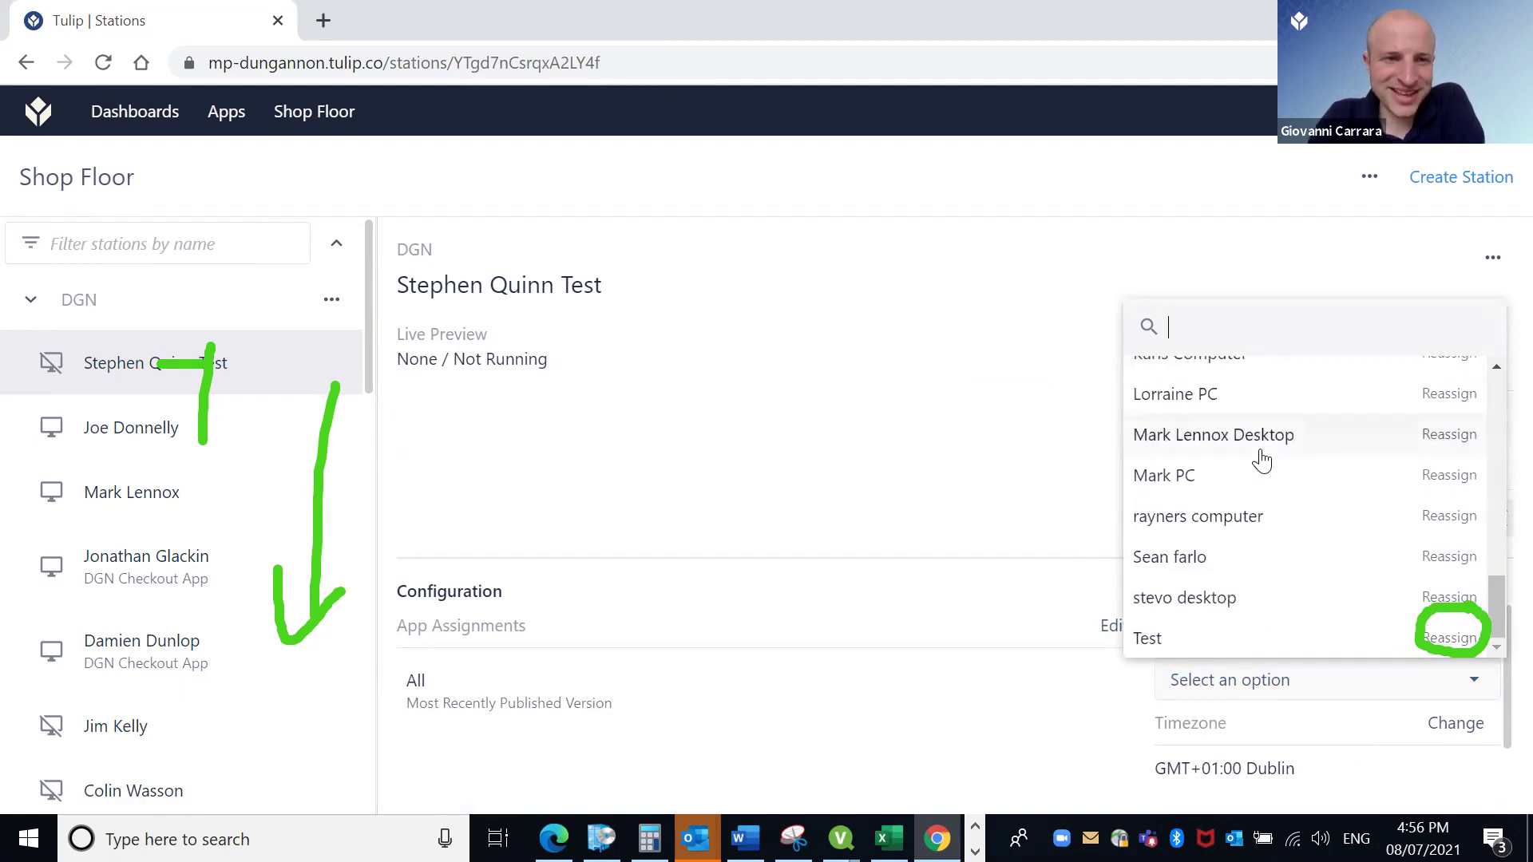
{"action": "scroll", "coordinate": [1262, 457], "scroll_direction": "up", "scroll_amount": 3}
{"action": "scroll", "coordinate": [1261, 451], "scroll_direction": "down", "scroll_amount": 3}
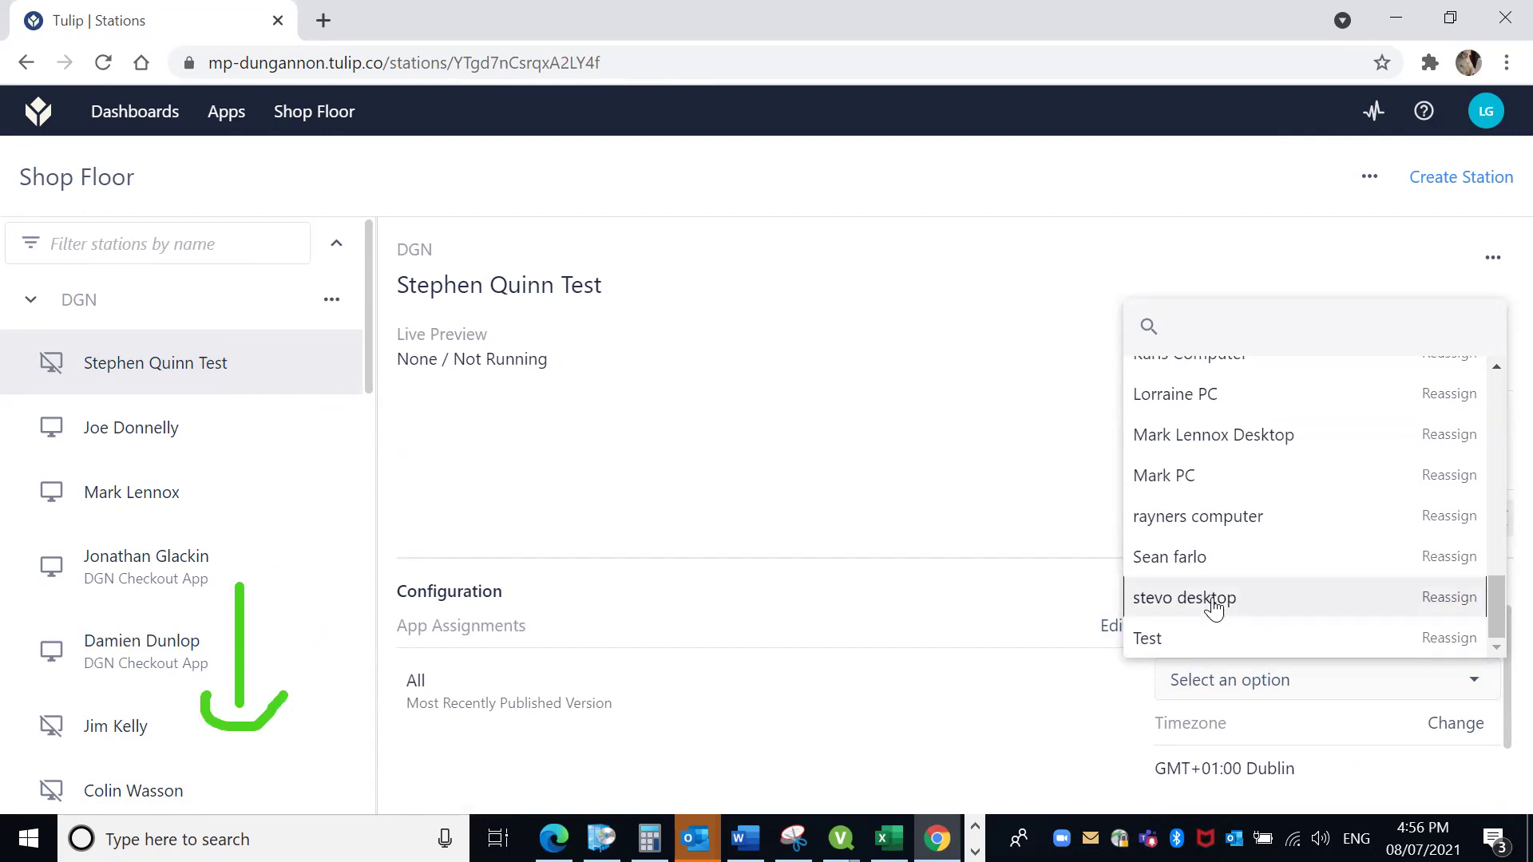
{"action": "left_click", "coordinate": [1212, 601]}
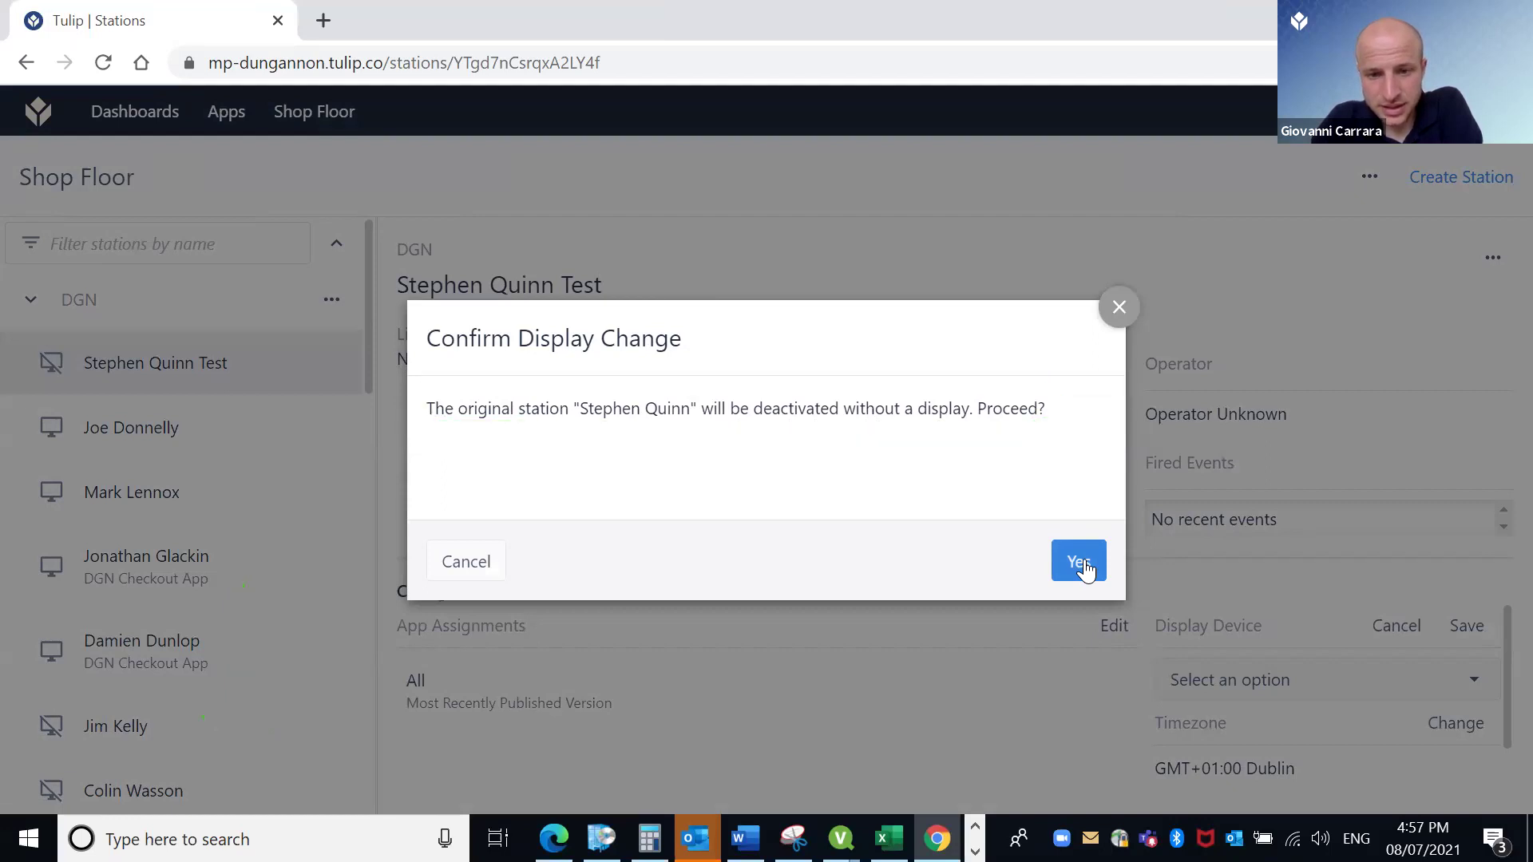
{"action": "left_click", "coordinate": [1085, 566]}
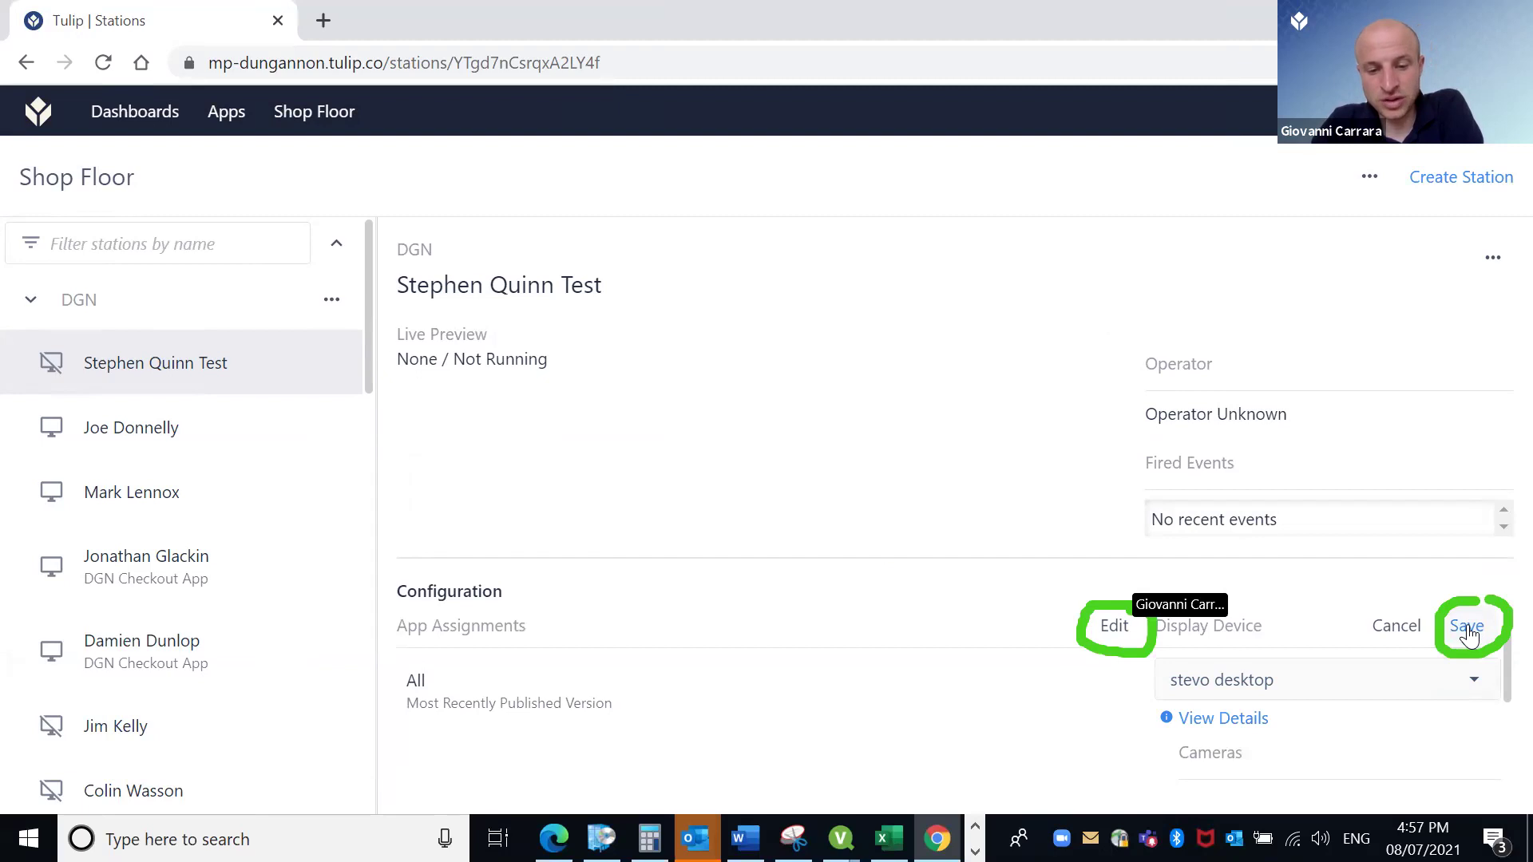
Save stevo desktop as the display and assign DGN Checkout App at Most Recently Published Version.
{"action": "left_click", "coordinate": [1468, 628]}
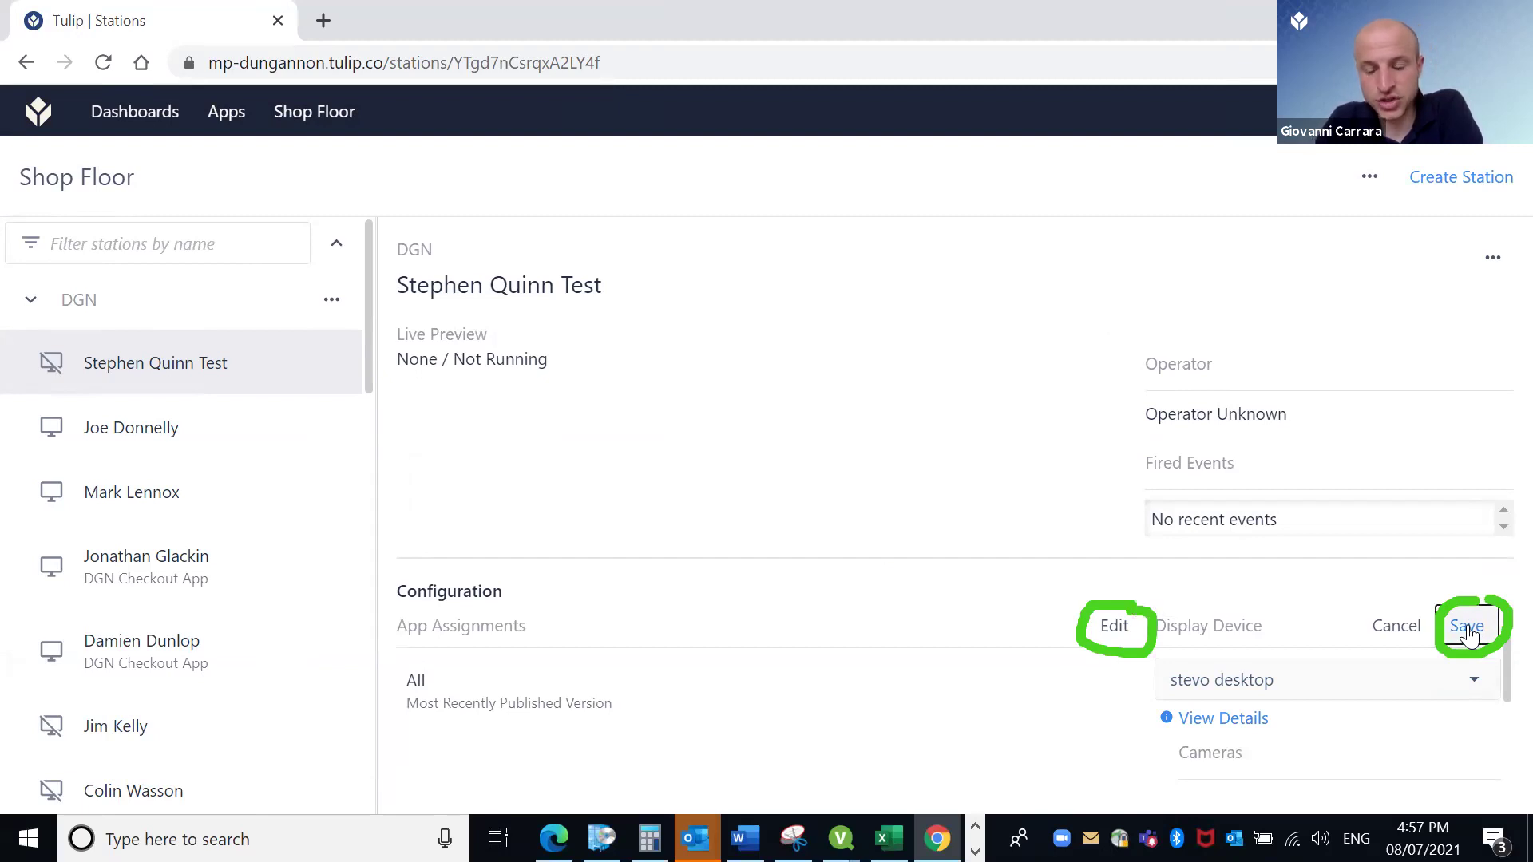
{"action": "left_click", "coordinate": [1115, 629]}
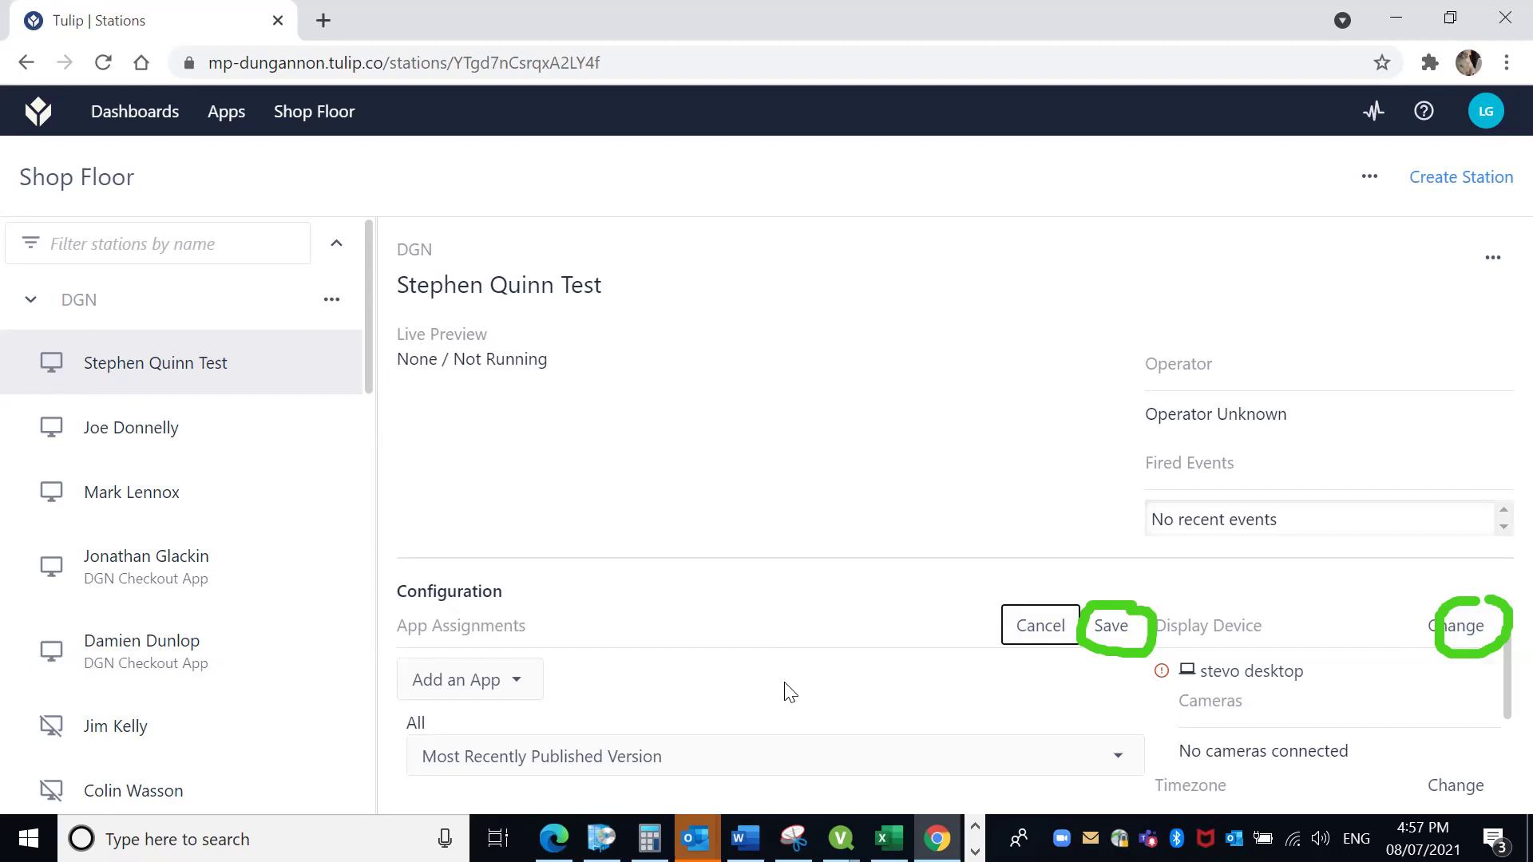
{"action": "left_click", "coordinate": [523, 692]}
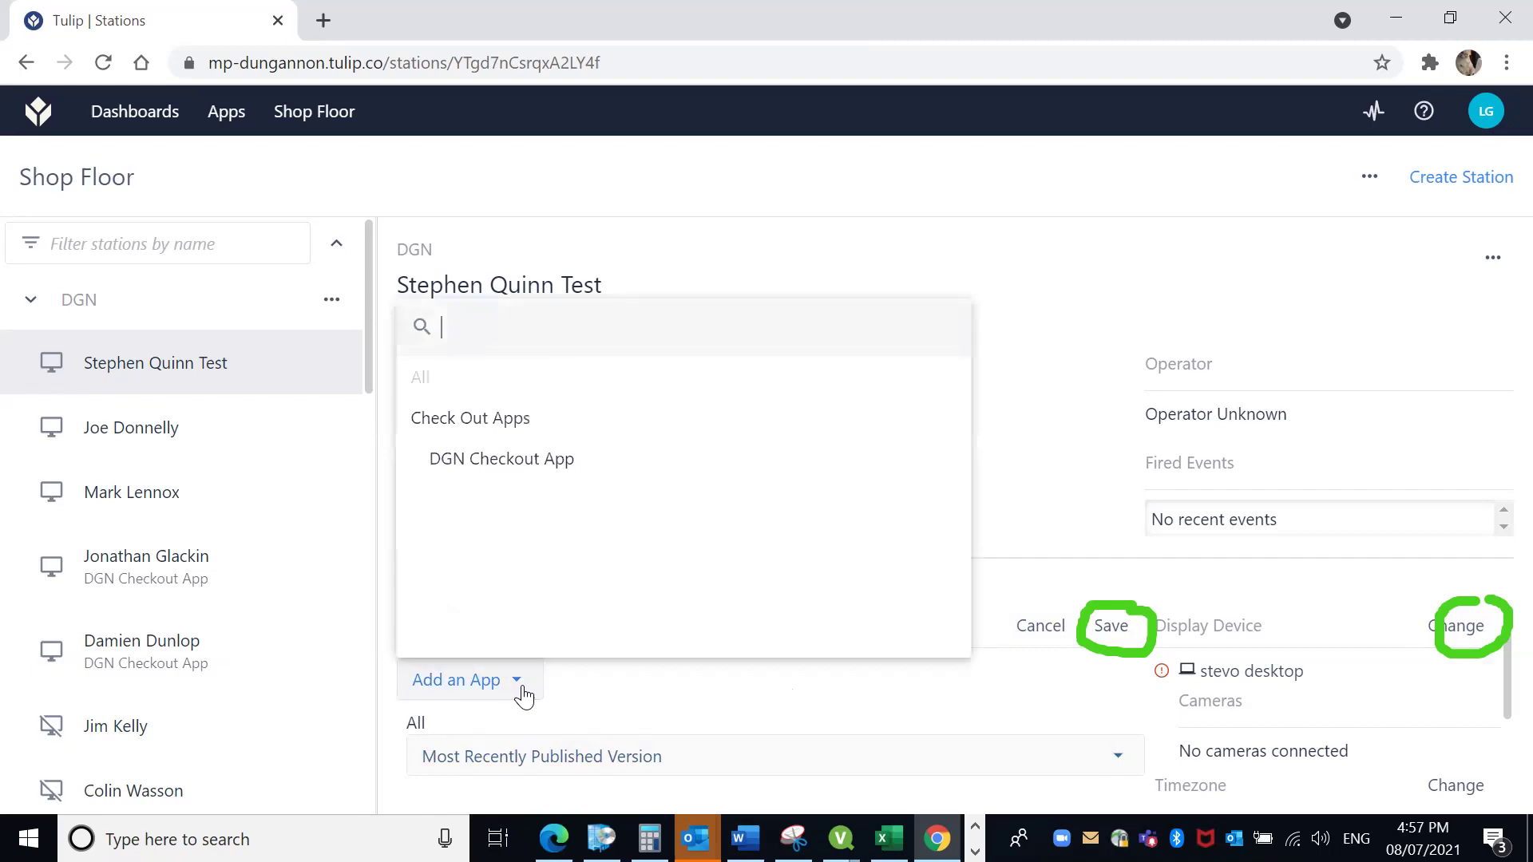
{"action": "left_click", "coordinate": [495, 458]}
{"action": "left_click", "coordinate": [1118, 773]}
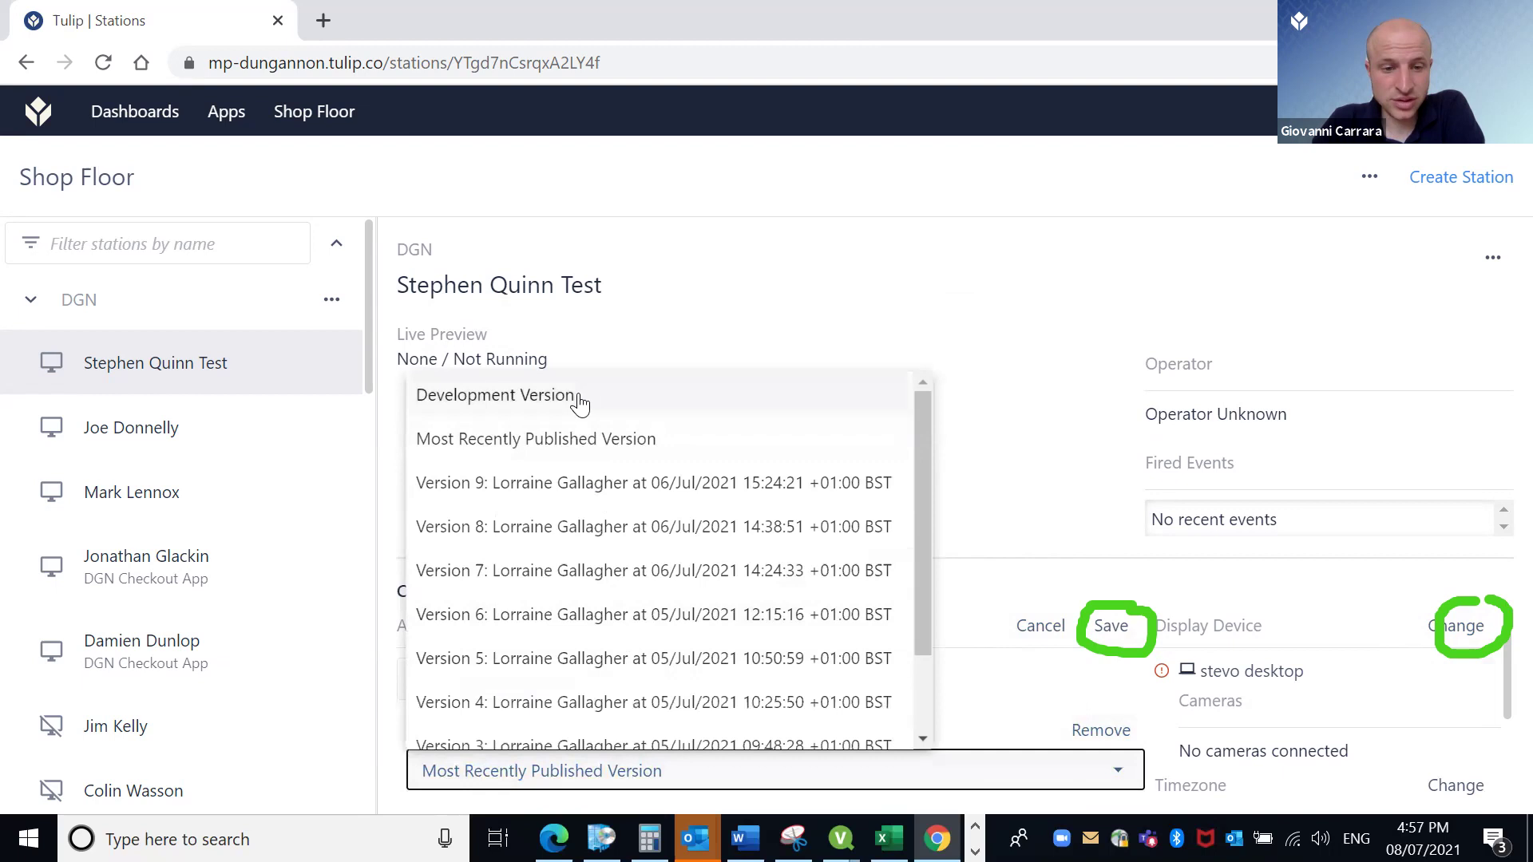
{"action": "left_click", "coordinate": [582, 438]}
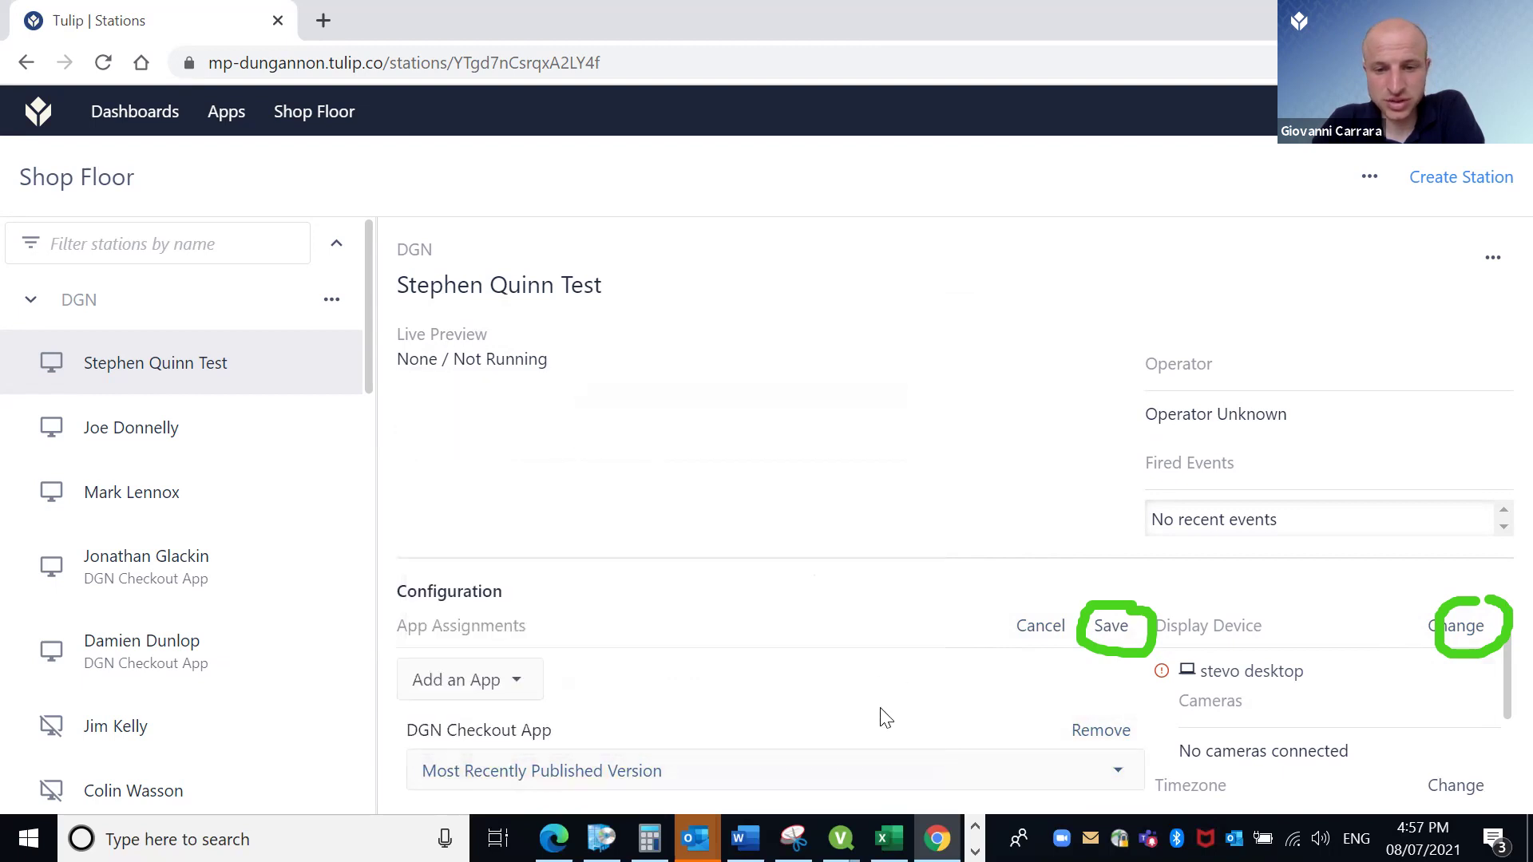
{"action": "left_click", "coordinate": [1117, 630]}
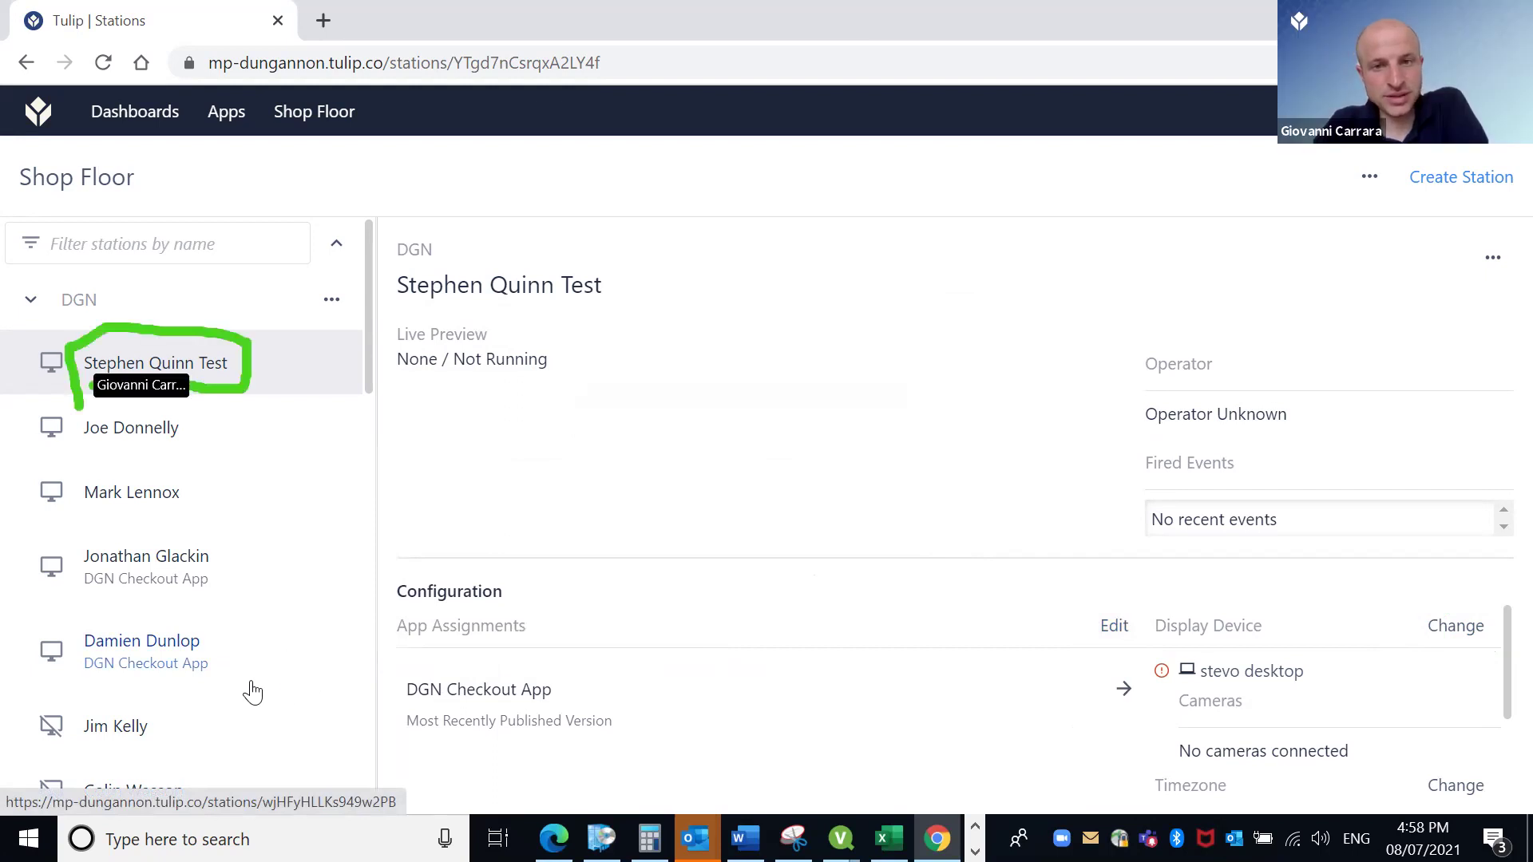
Open the original operator's station and confirm it has no display device selected.
{"action": "scroll", "coordinate": [251, 691], "scroll_direction": "down", "scroll_amount": 6}
{"action": "scroll", "coordinate": [252, 695], "scroll_direction": "down", "scroll_amount": 11}
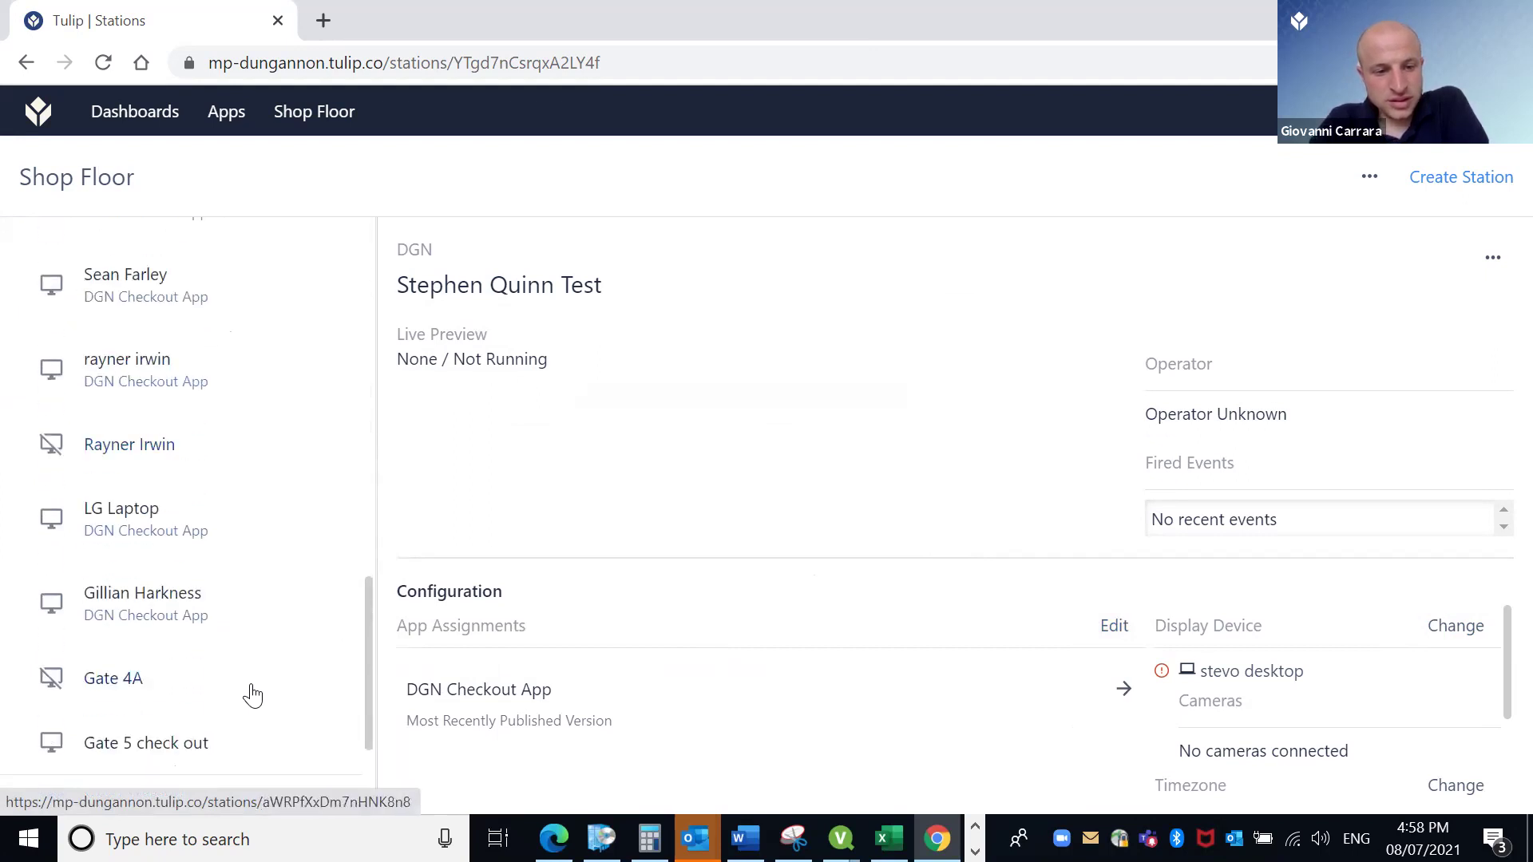
{"action": "scroll", "coordinate": [250, 695], "scroll_direction": "down", "scroll_amount": 2}
{"action": "scroll", "coordinate": [250, 695], "scroll_direction": "up", "scroll_amount": 5}
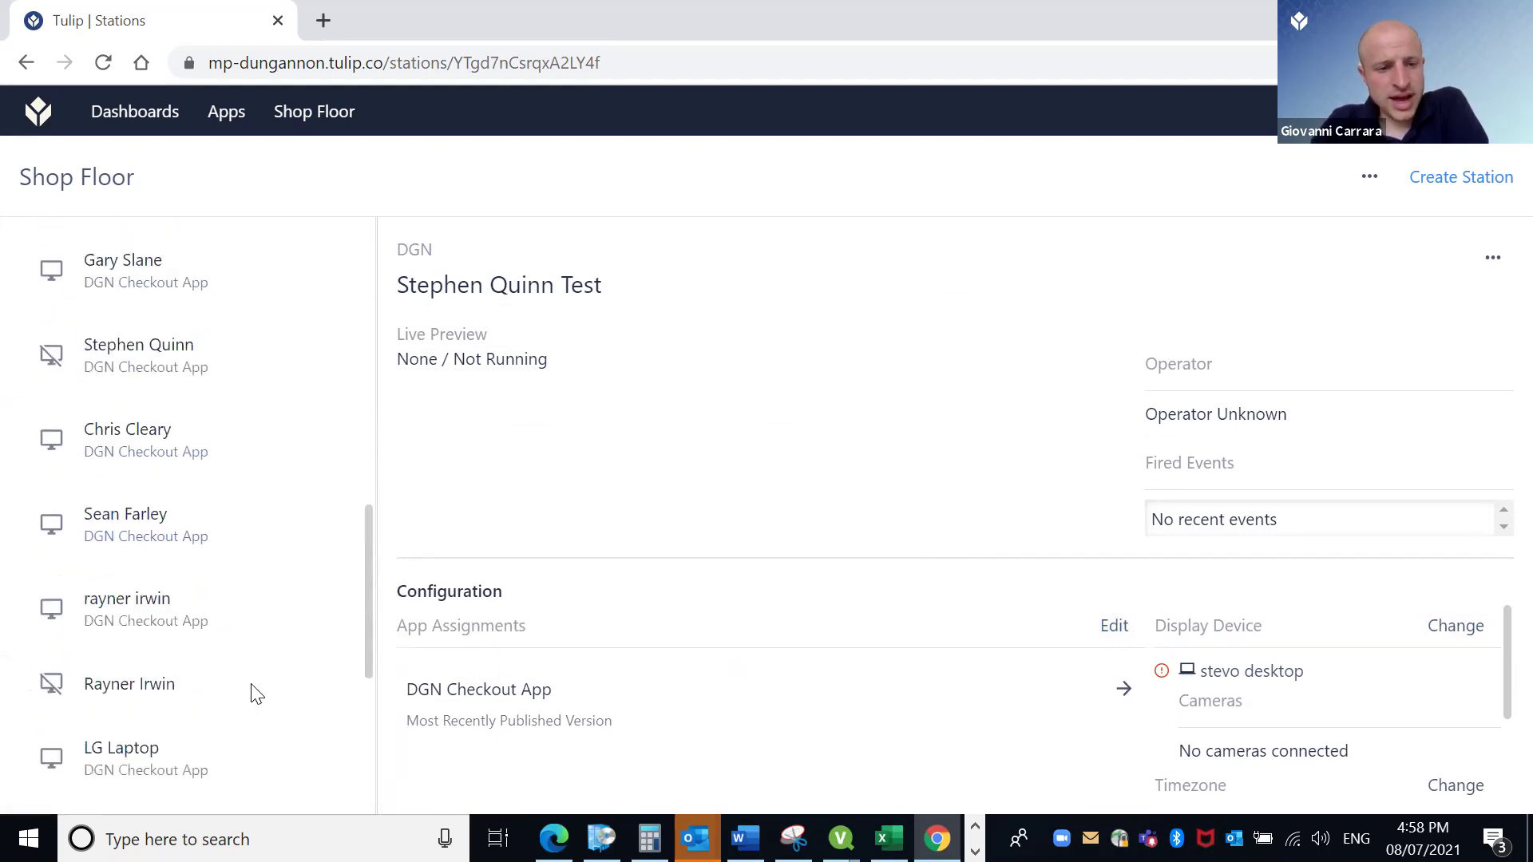
{"action": "left_click", "coordinate": [199, 351]}
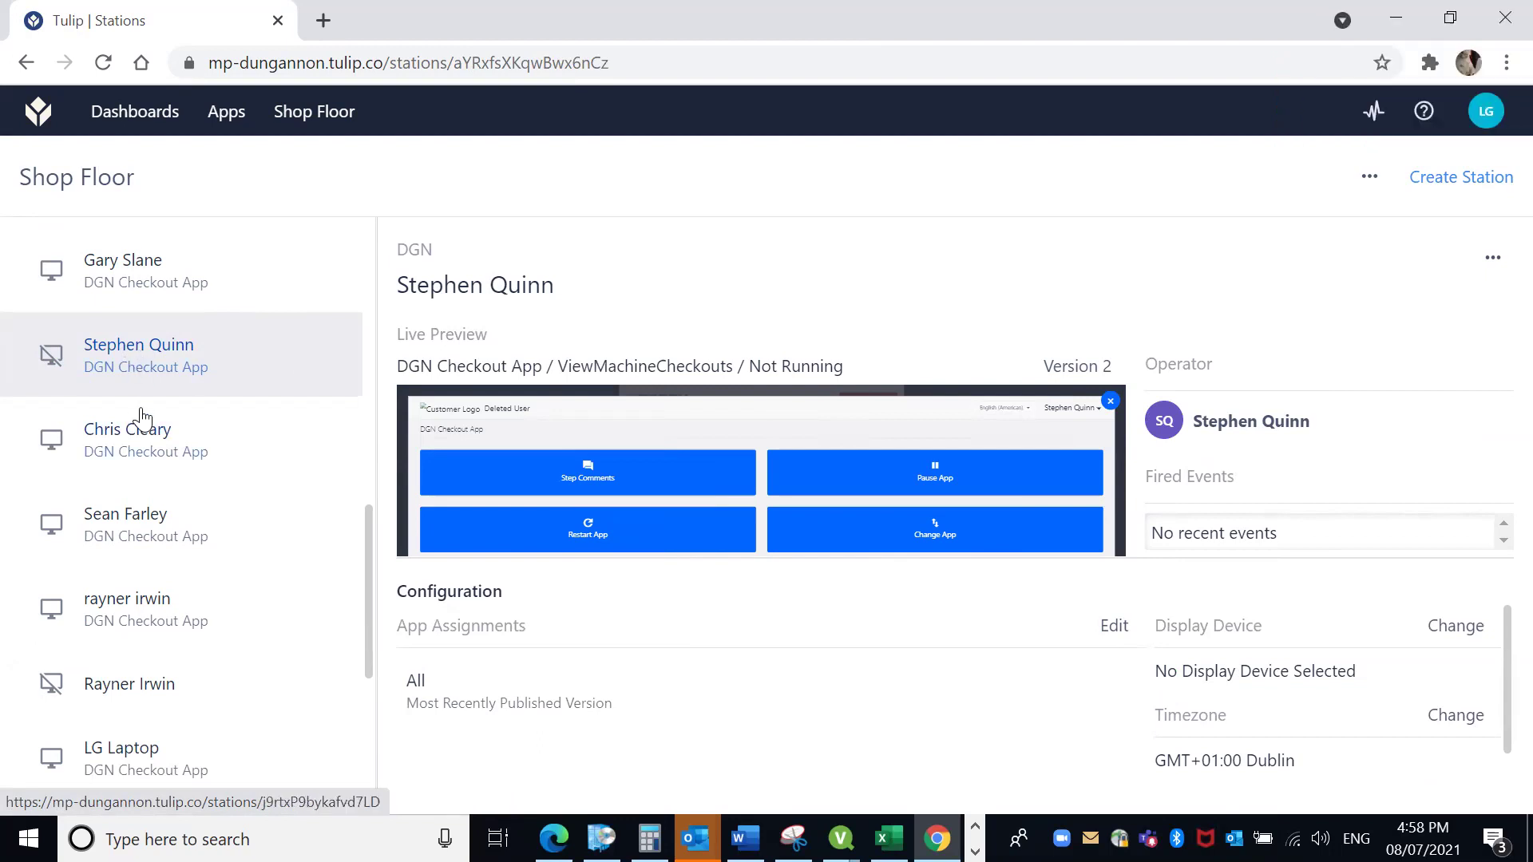
{"action": "scroll", "coordinate": [142, 416], "scroll_direction": "up", "scroll_amount": 8}
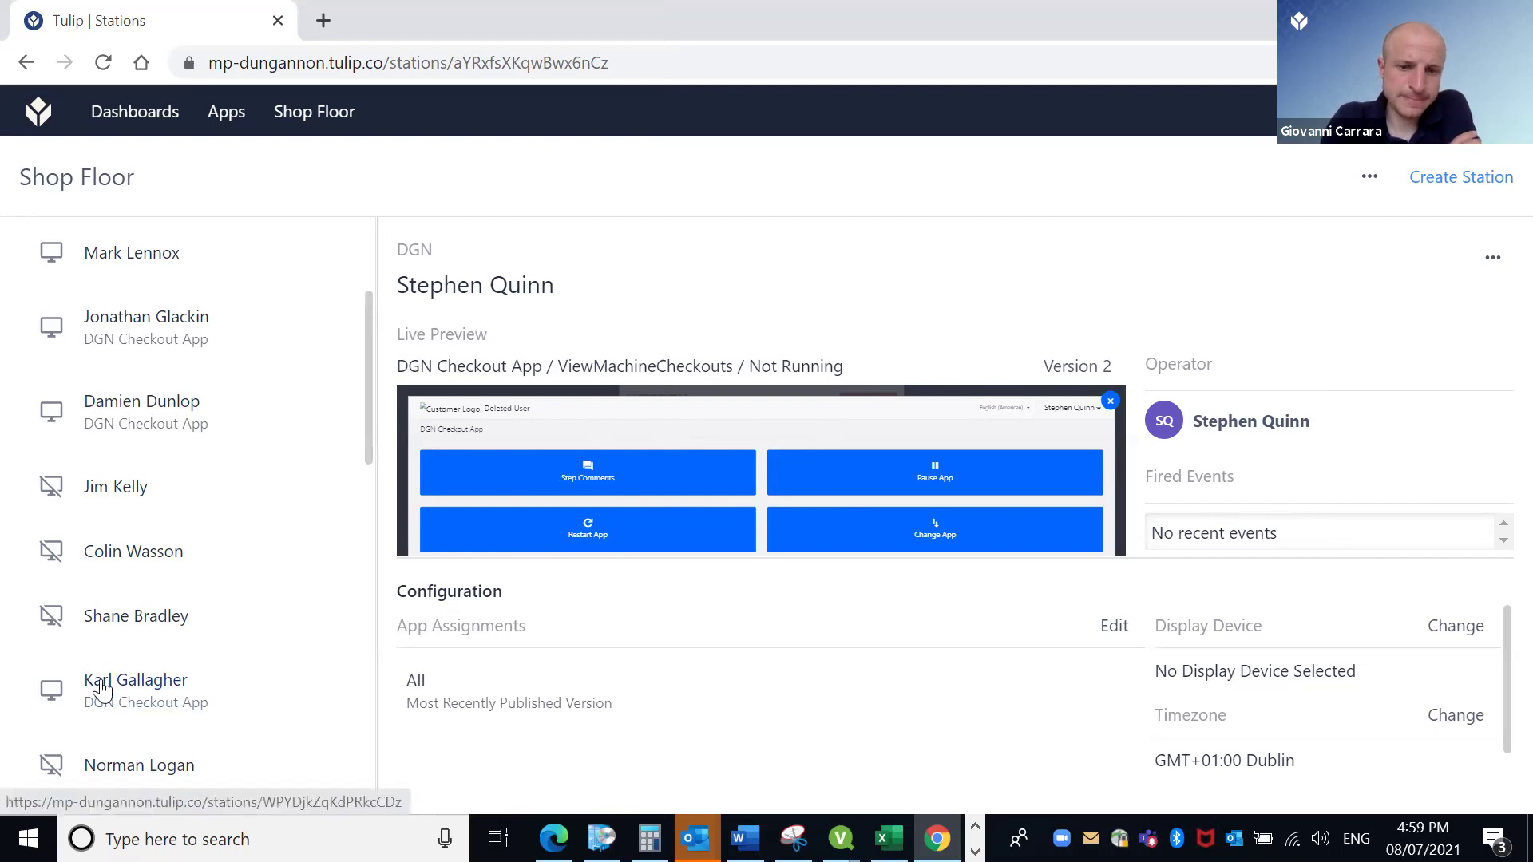
{"action": "scroll", "coordinate": [102, 689], "scroll_direction": "down", "scroll_amount": 3}
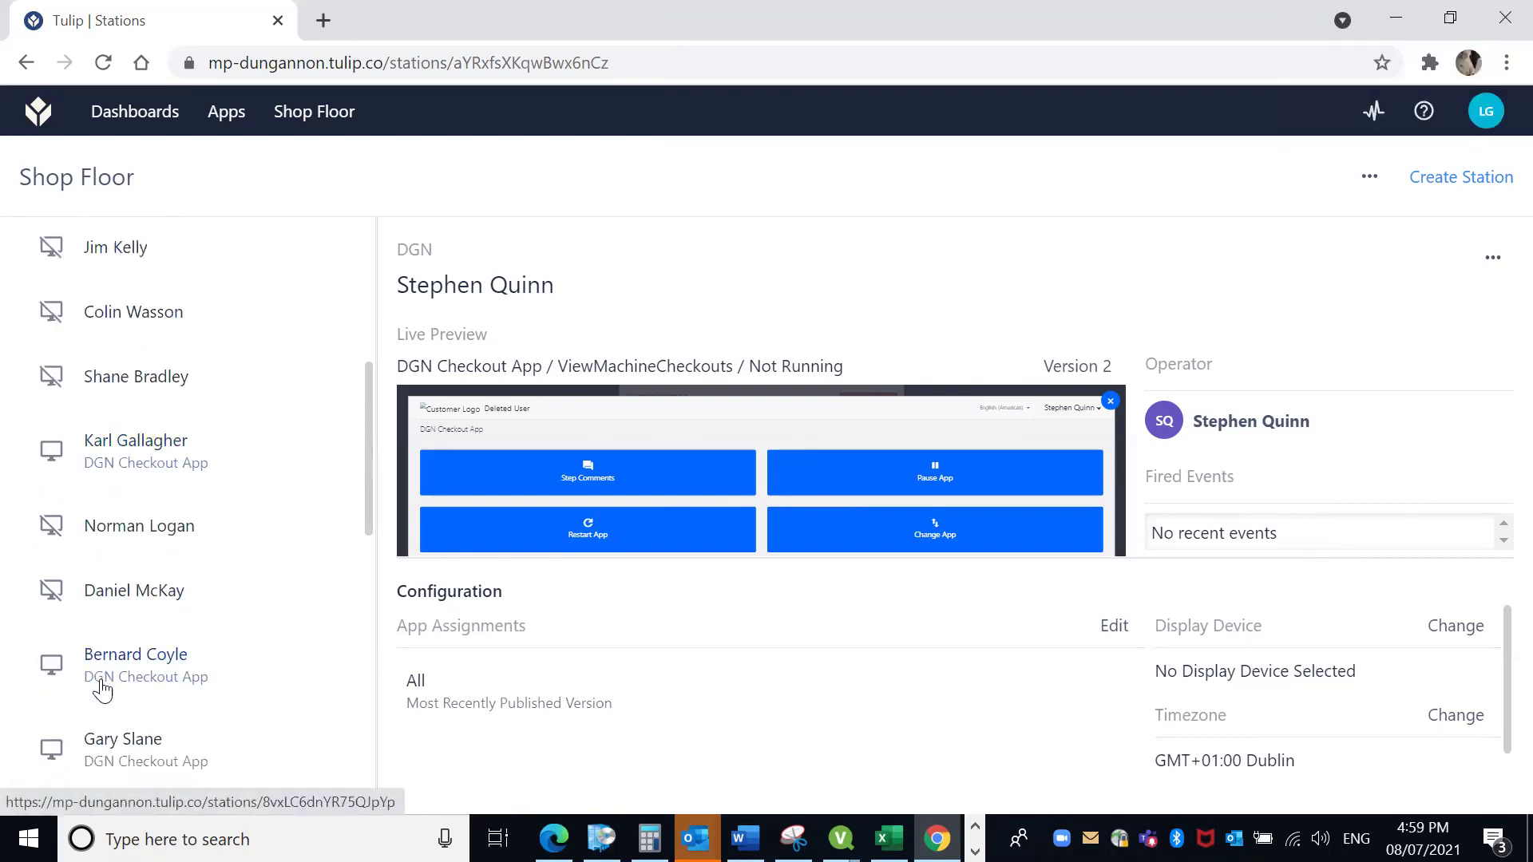